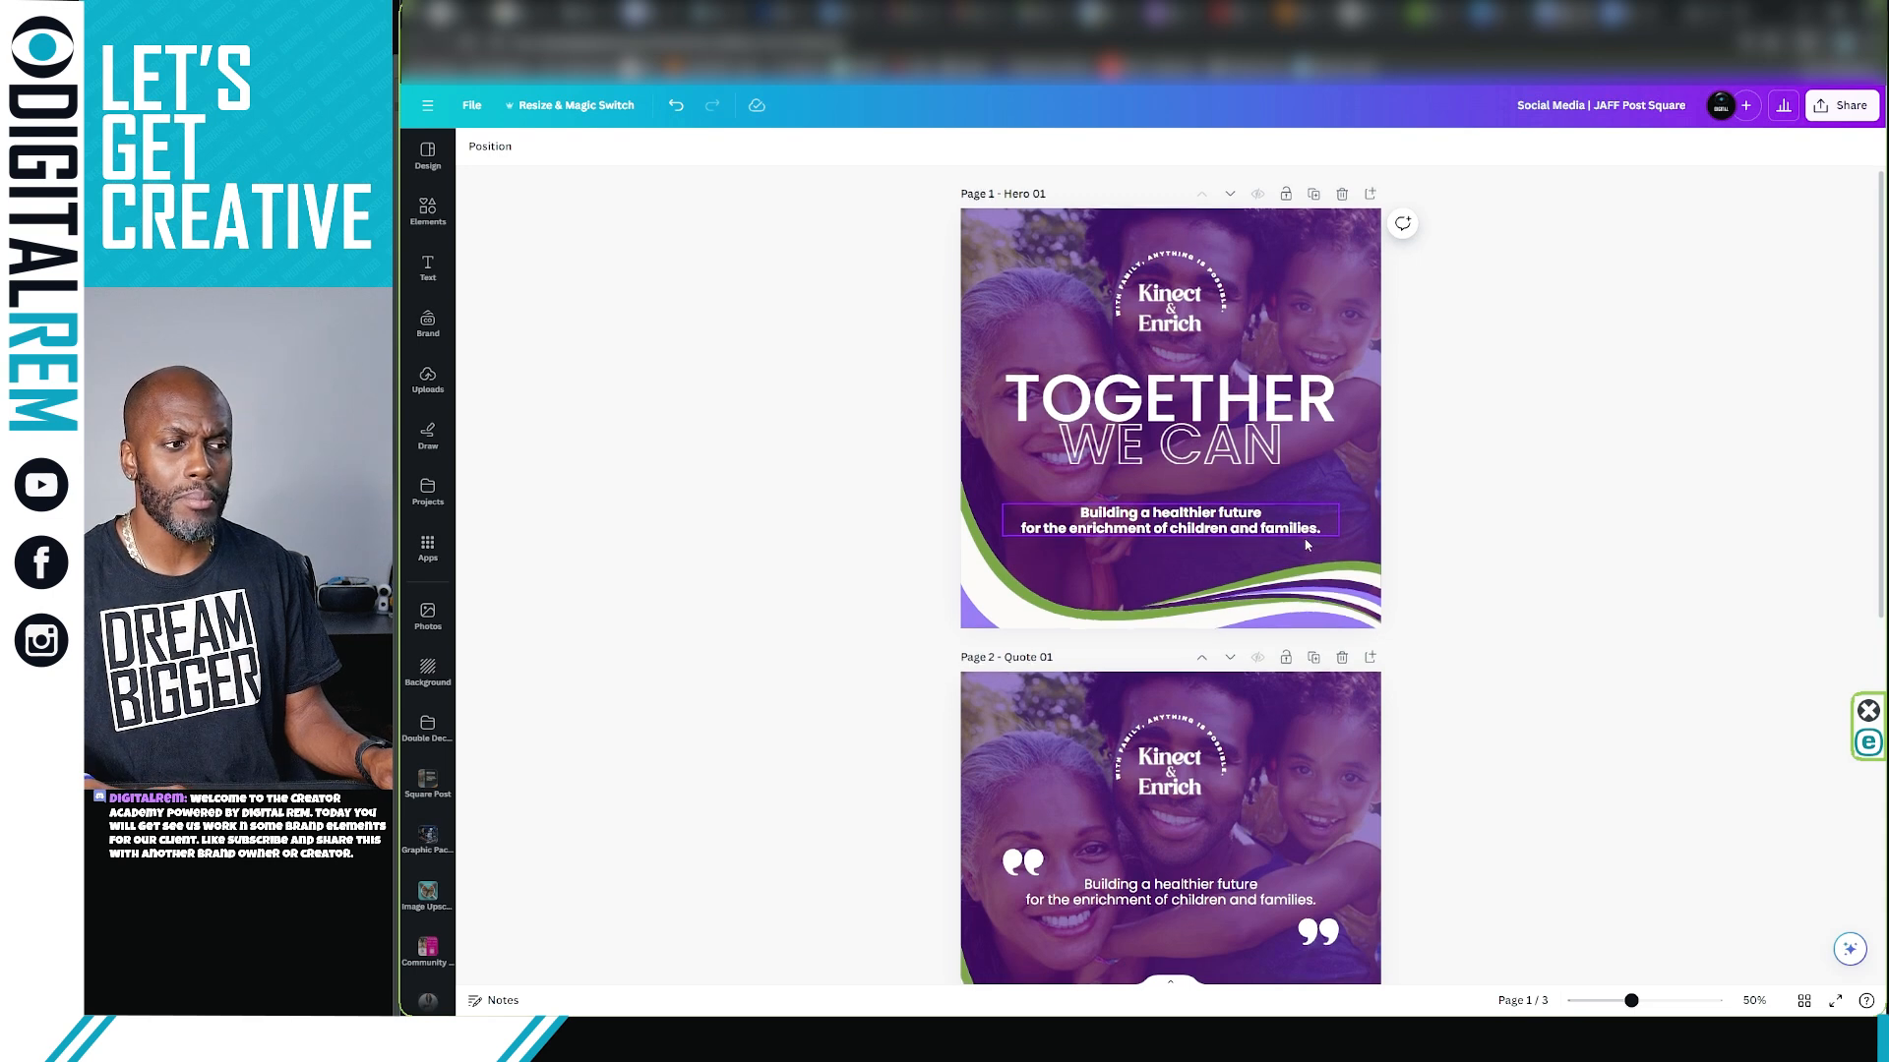
Look over the square post designs, switch to the ChatGPT client marketing conversation, and highlight the earlier prompt asking for the brand voice
scroll(1129, 511, "down", 5)
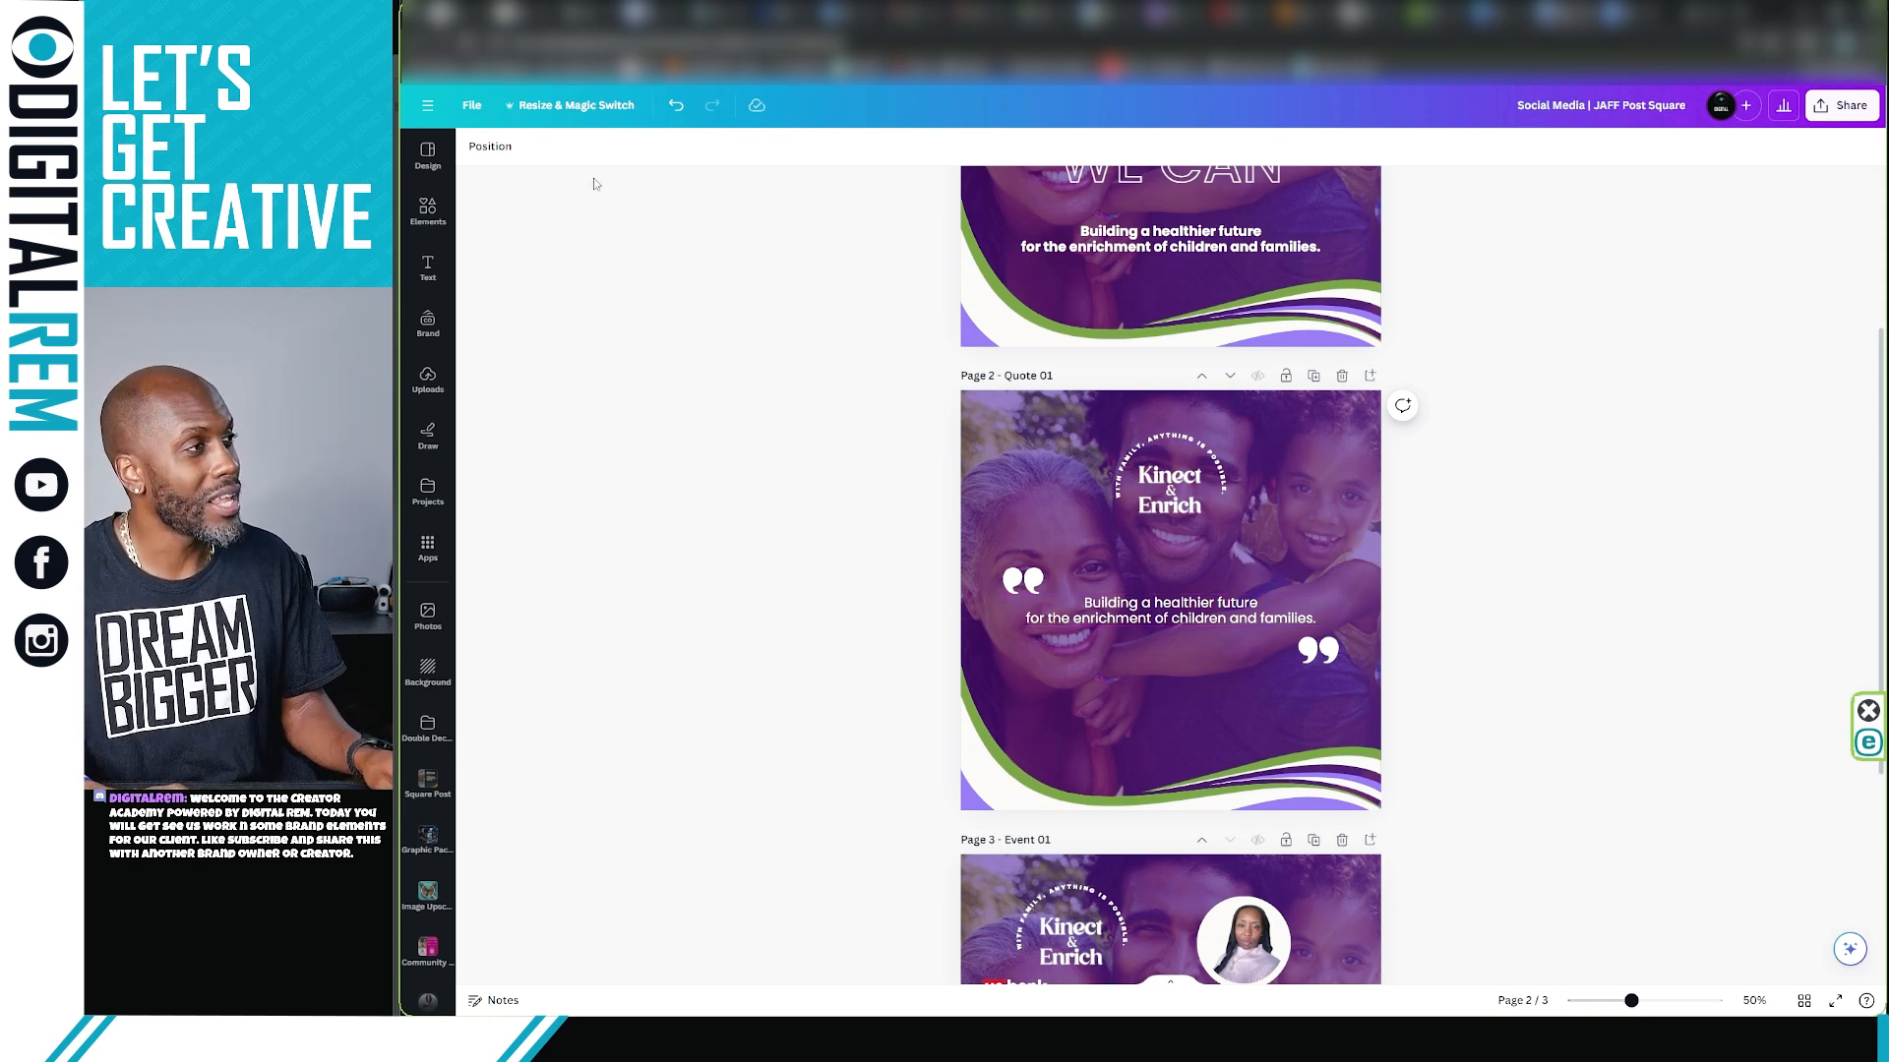
left_click(462, 15)
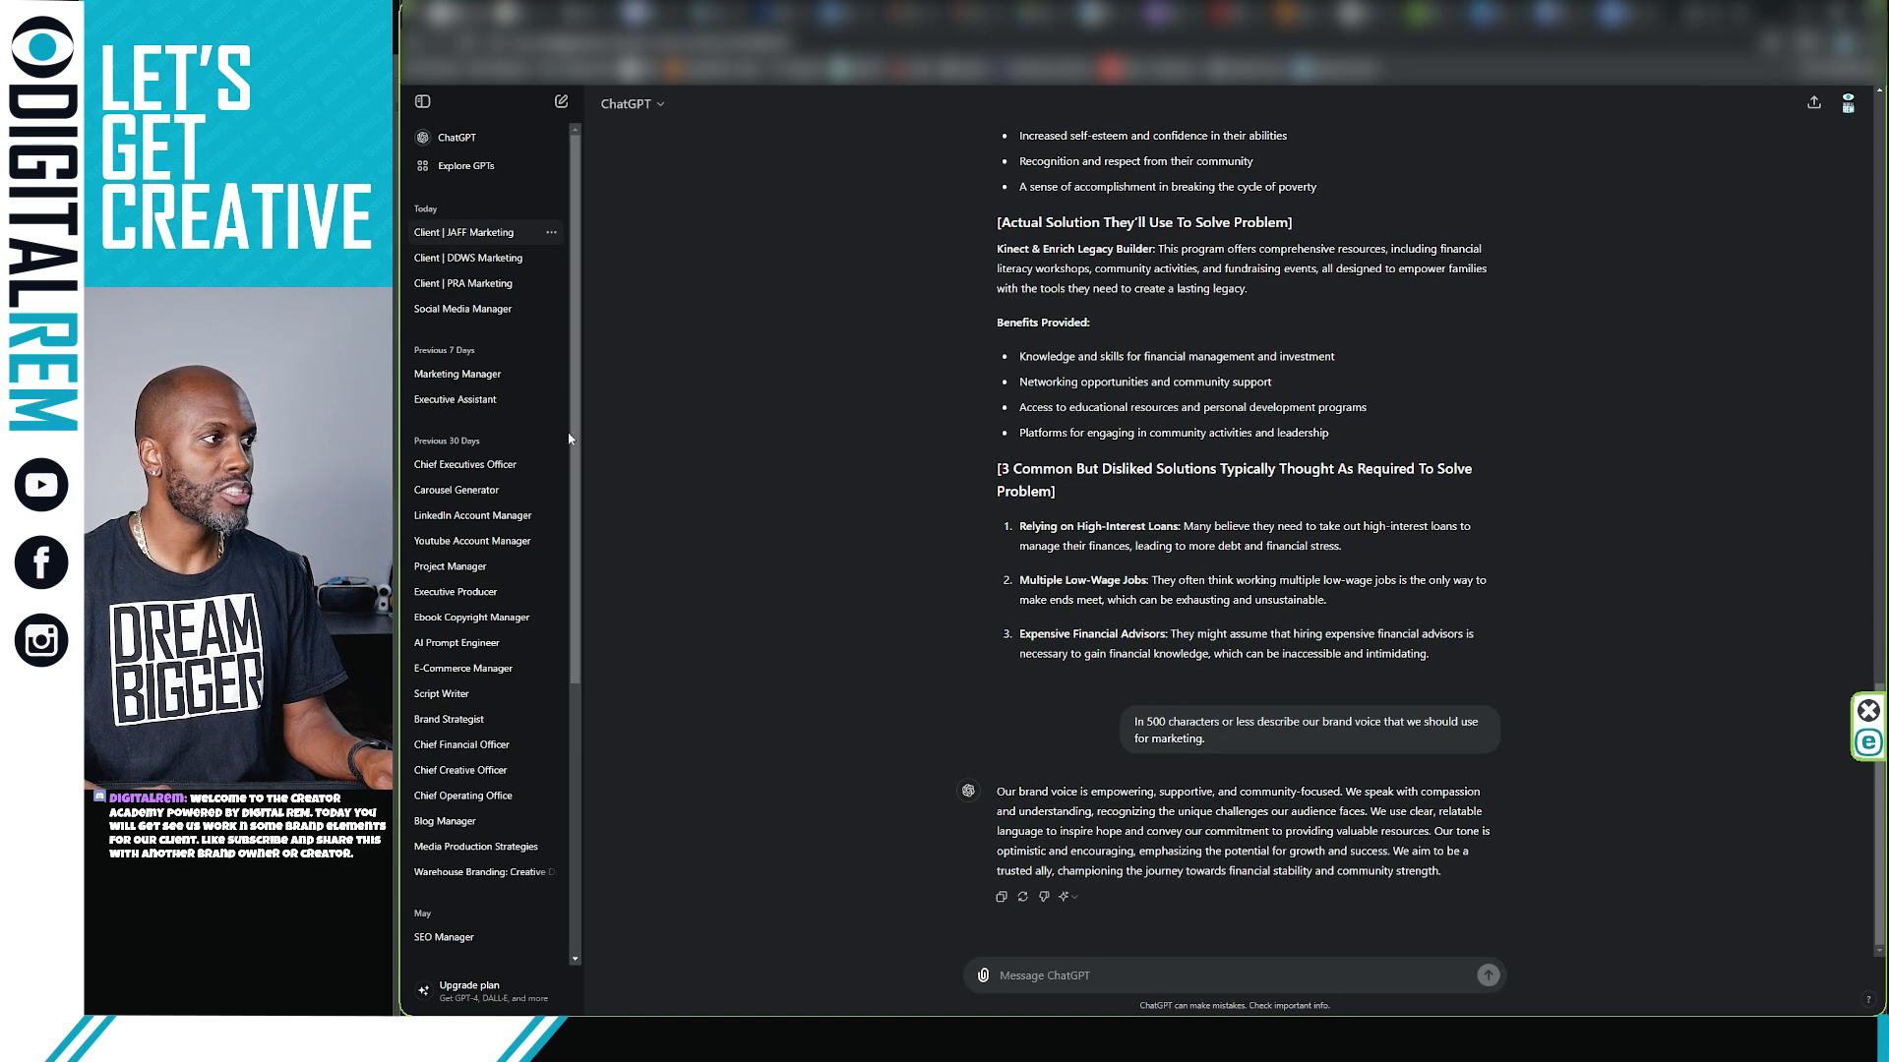
mouse_move(1170, 733)
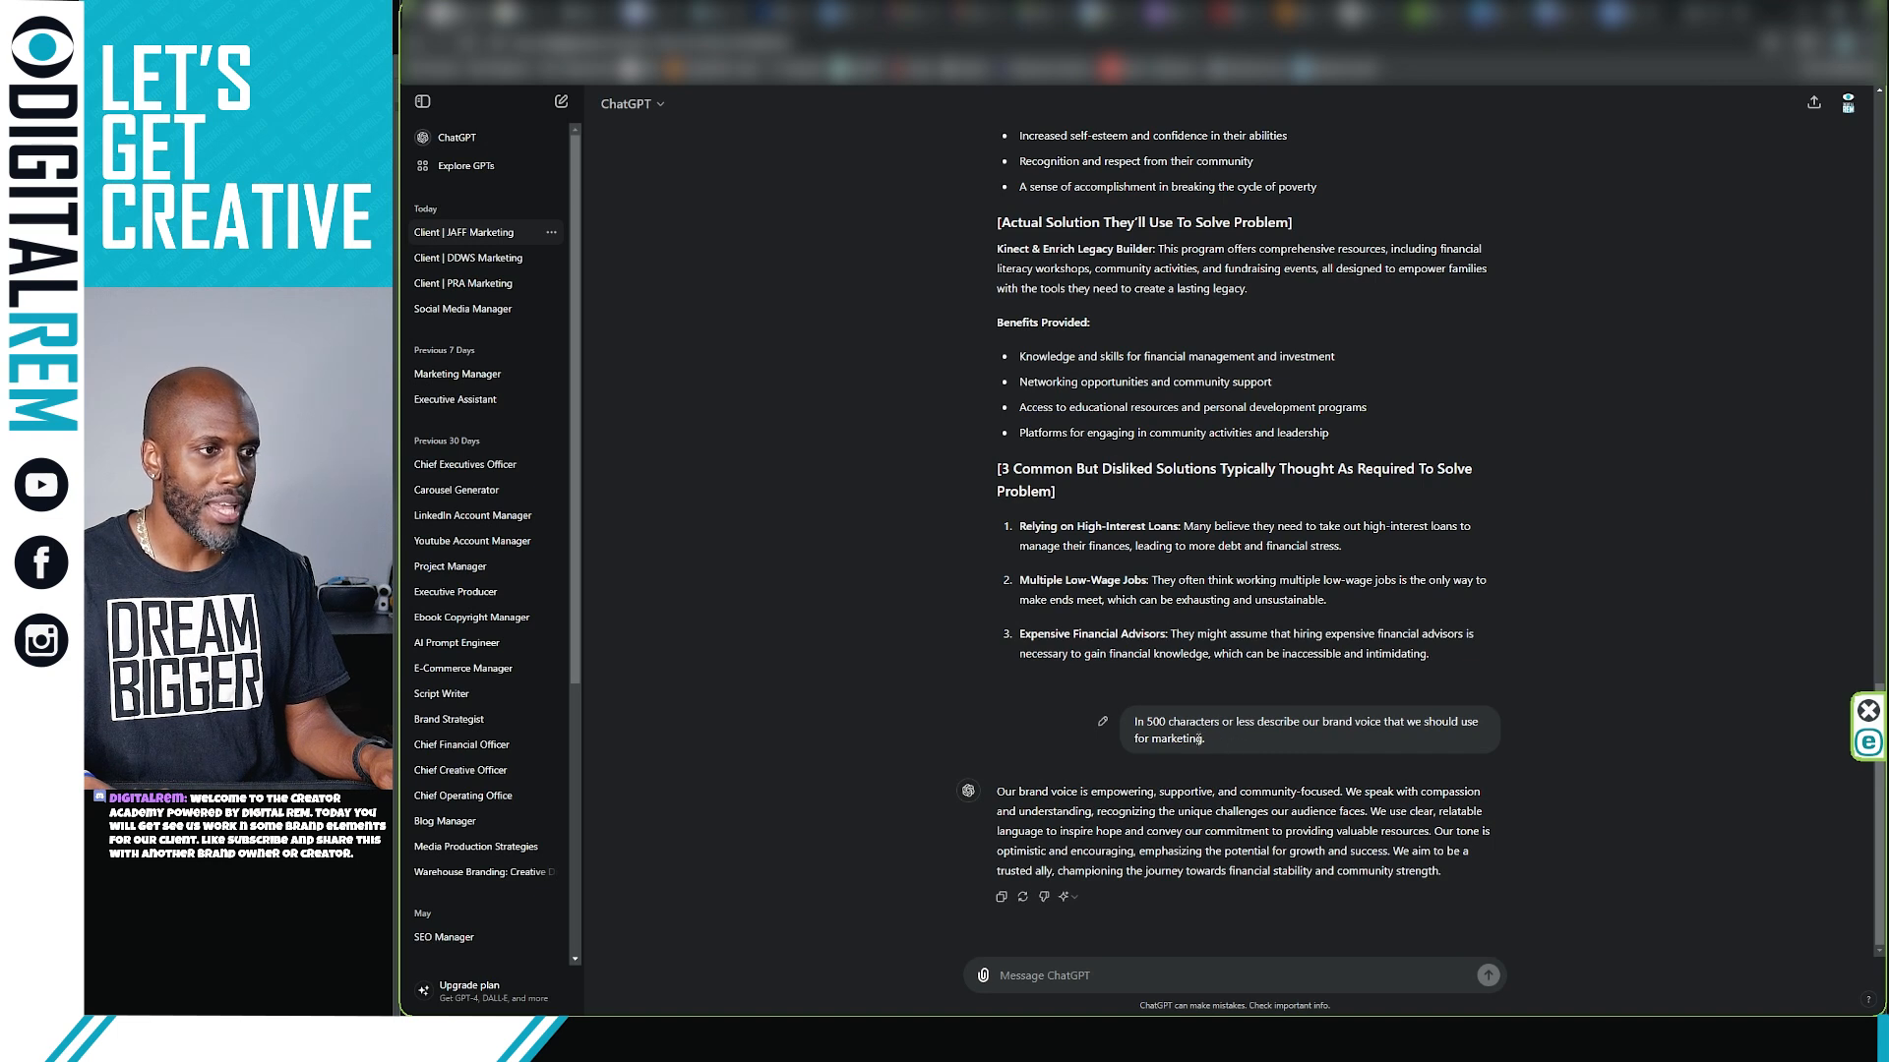
left_click_drag(1206, 739, 1135, 724)
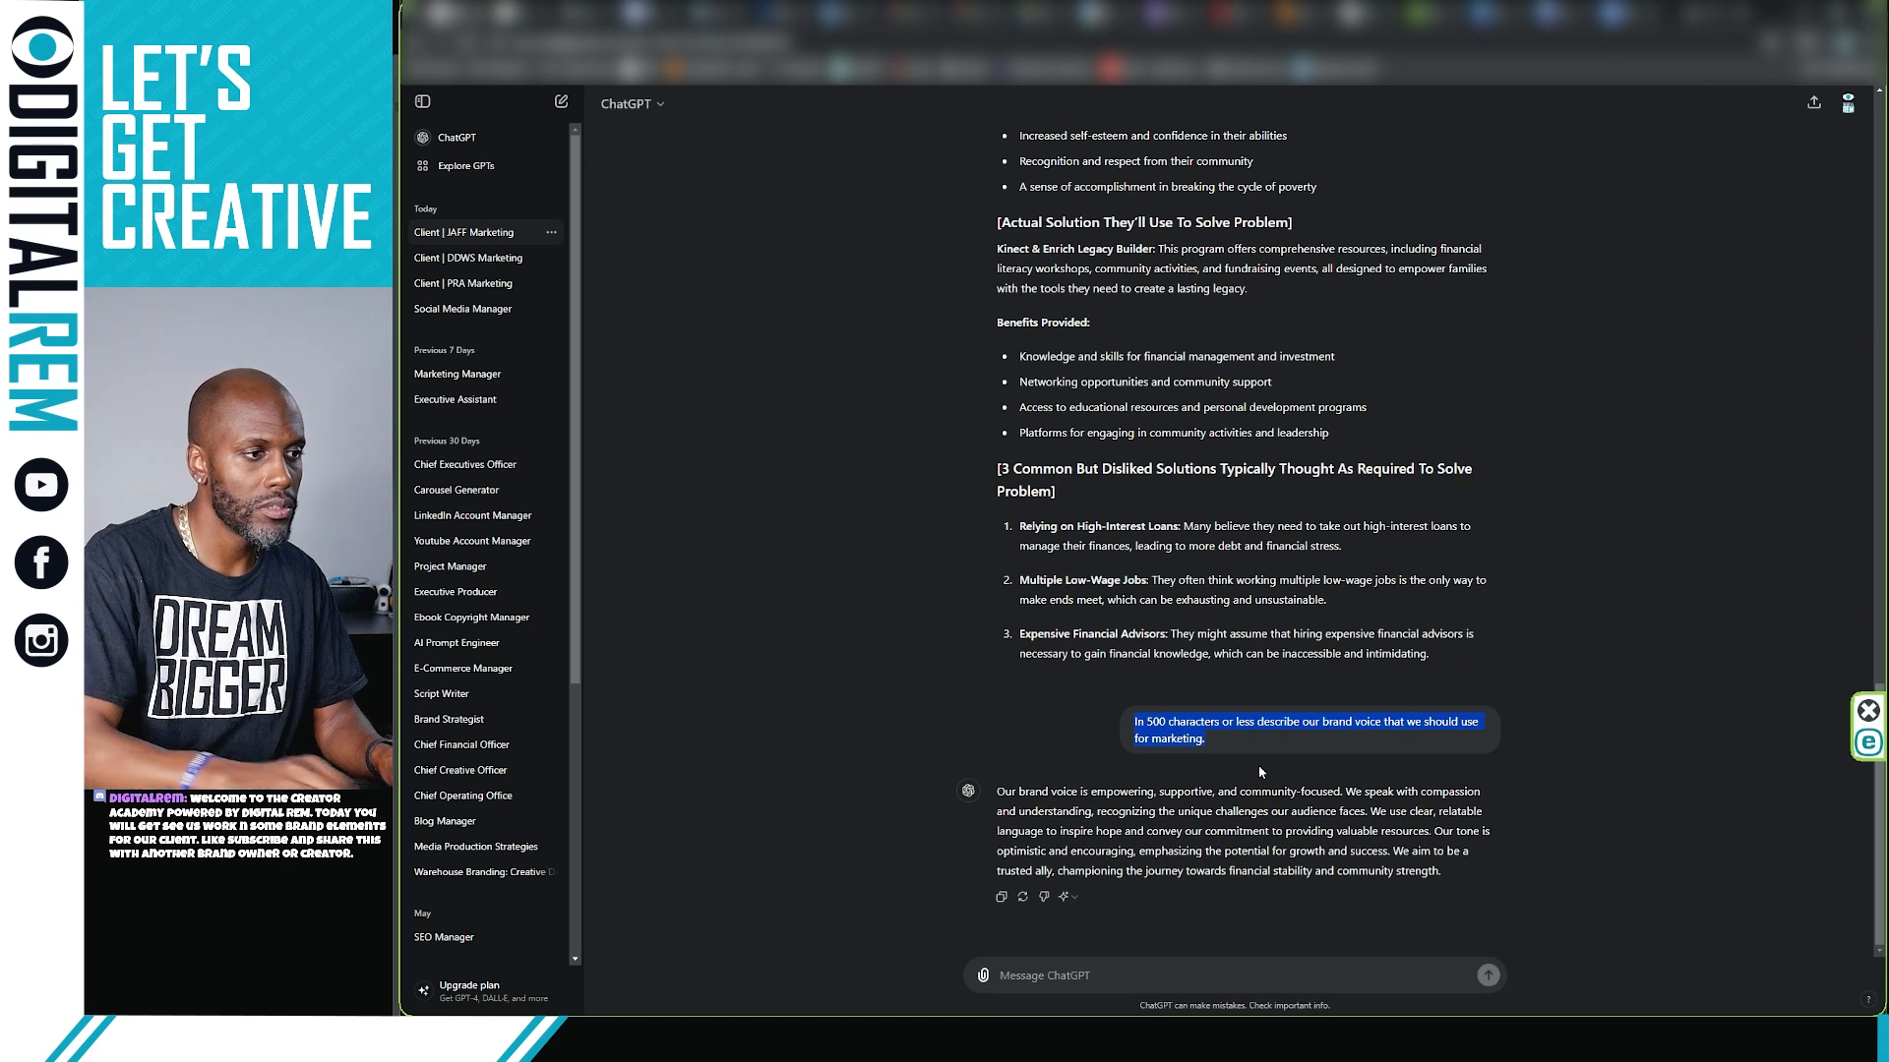
Start a new chat message with "Based on your understanding of our audience"
left_click(1100, 965)
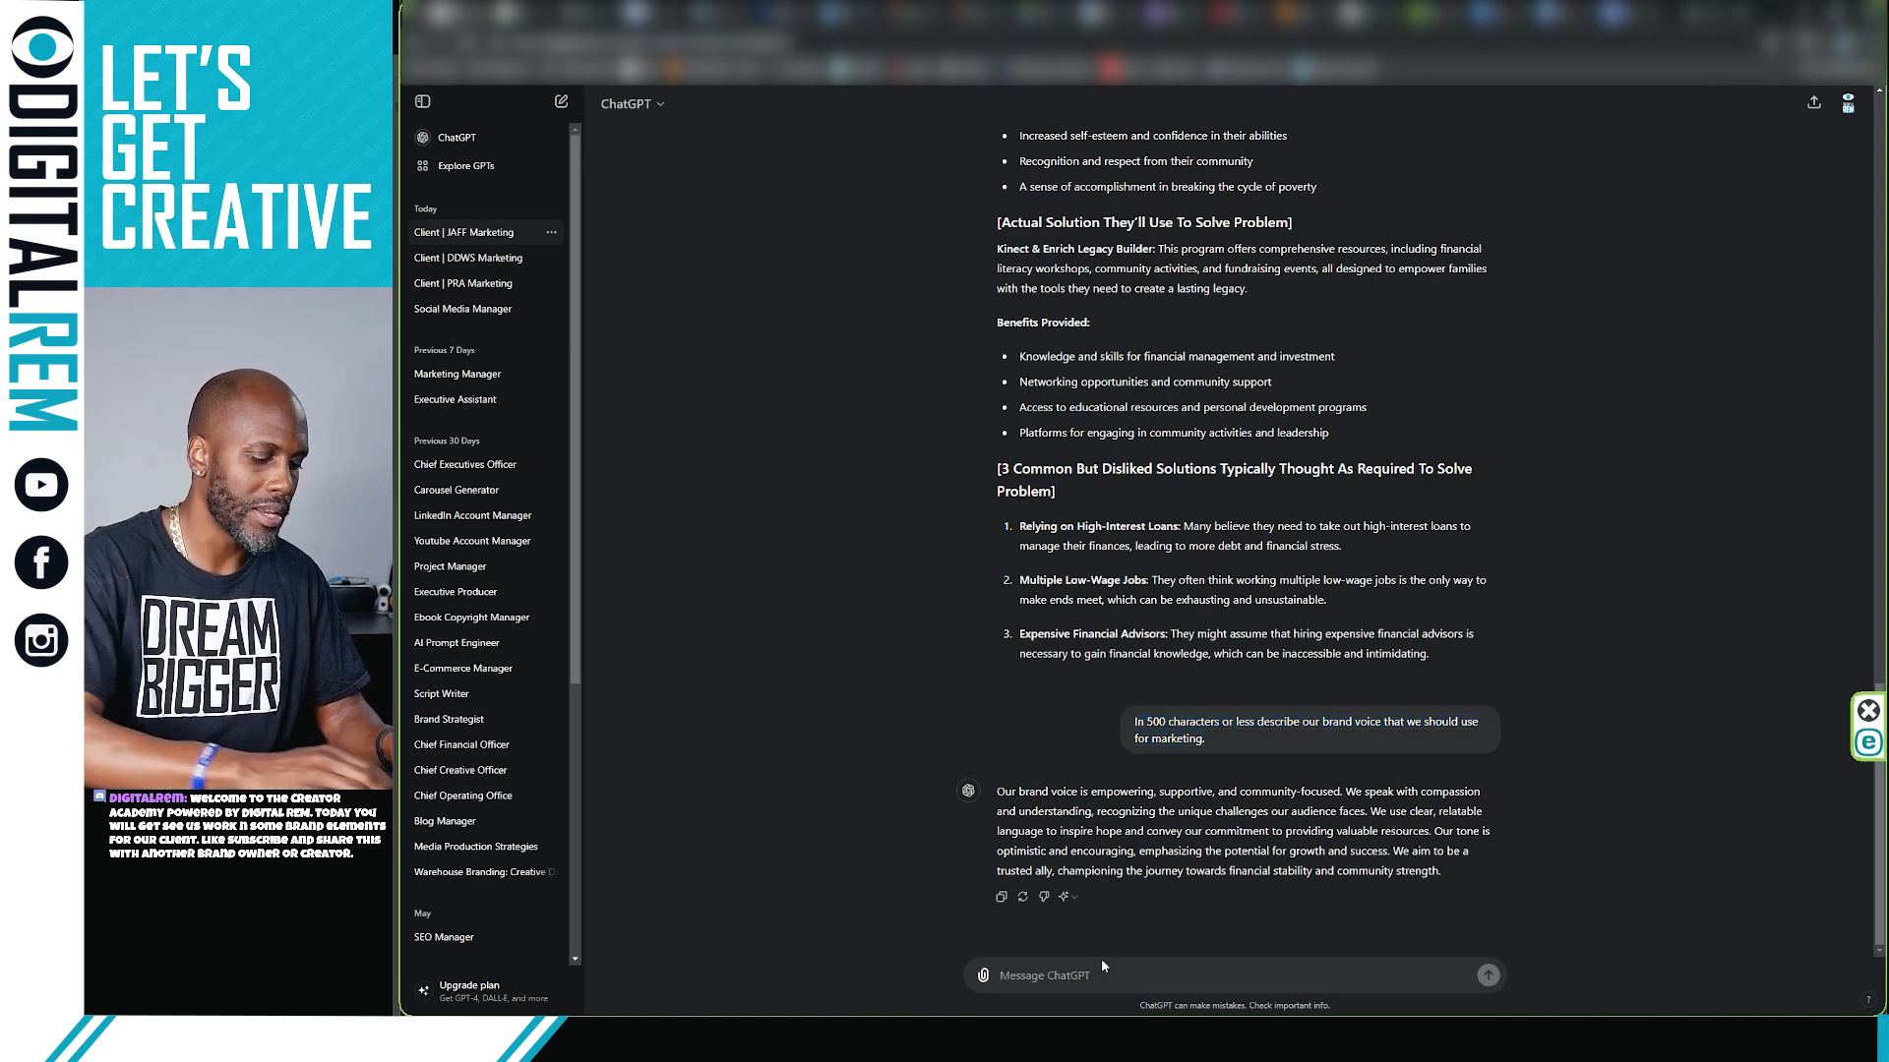
type("Bas")
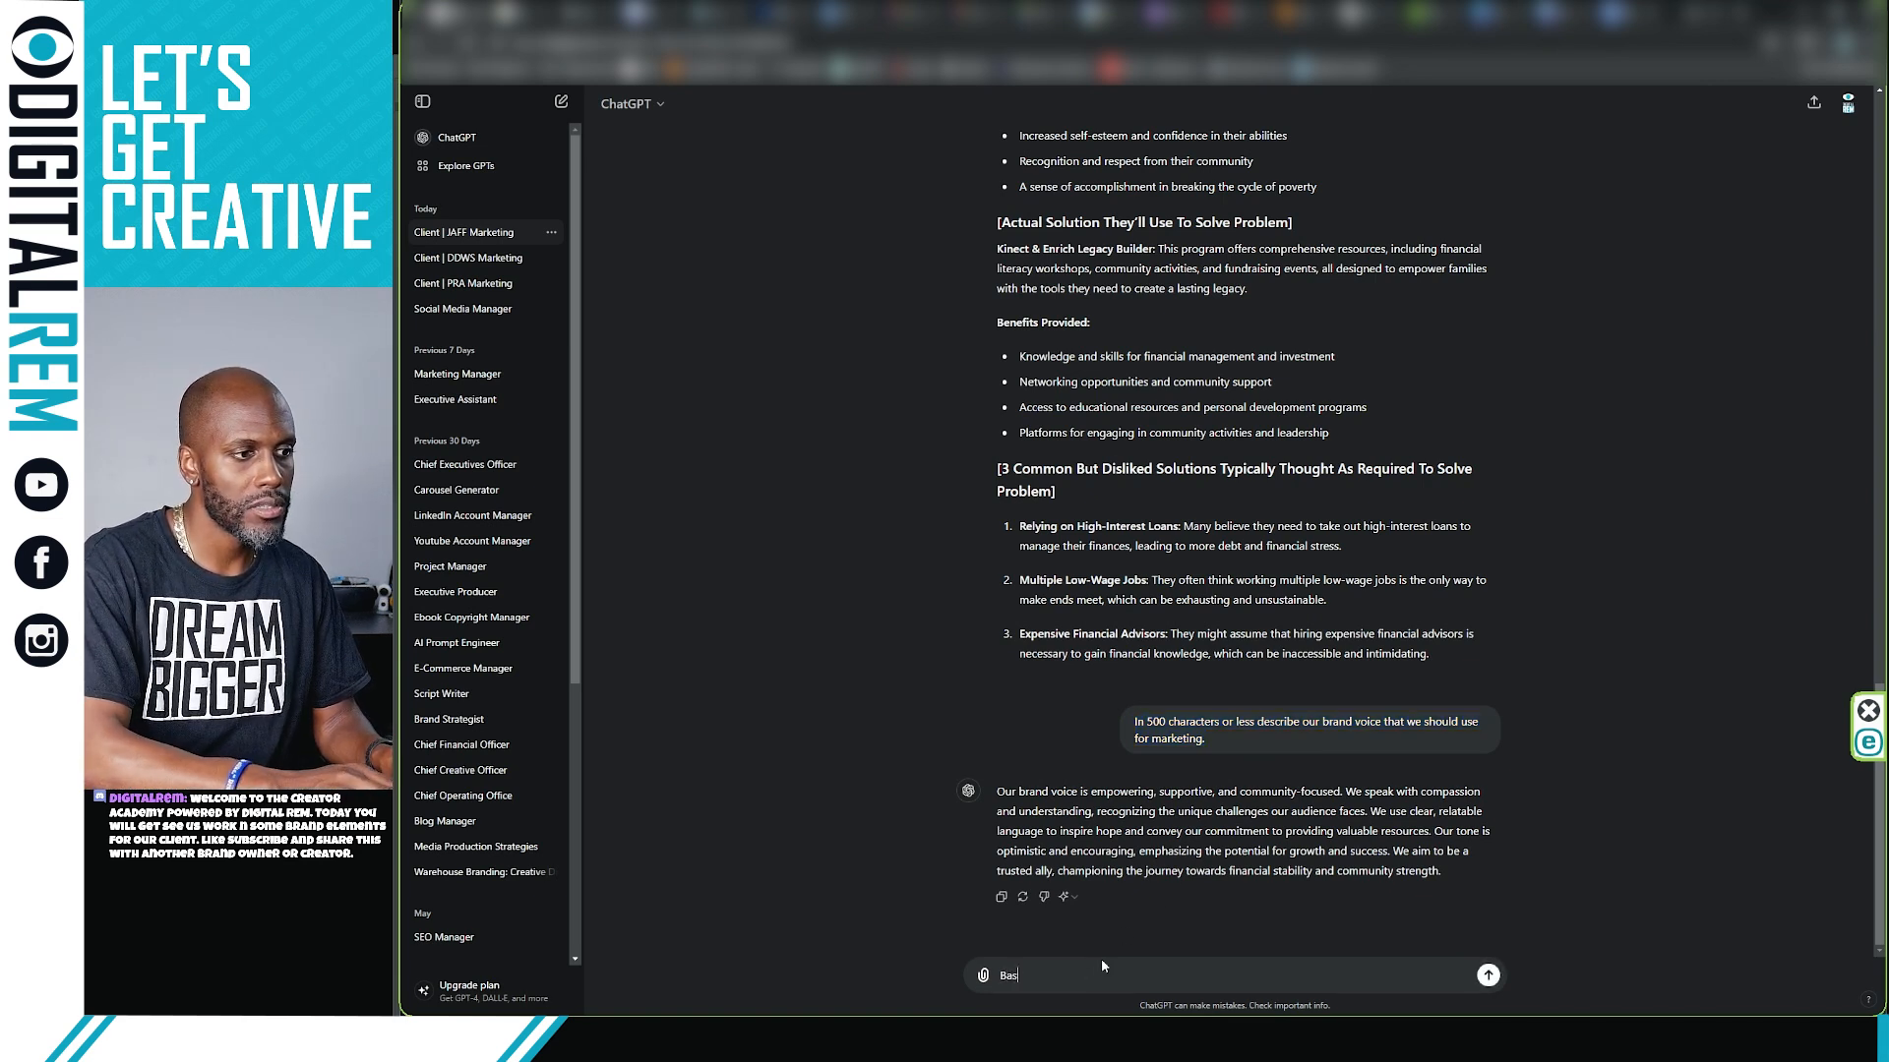
type("ed on")
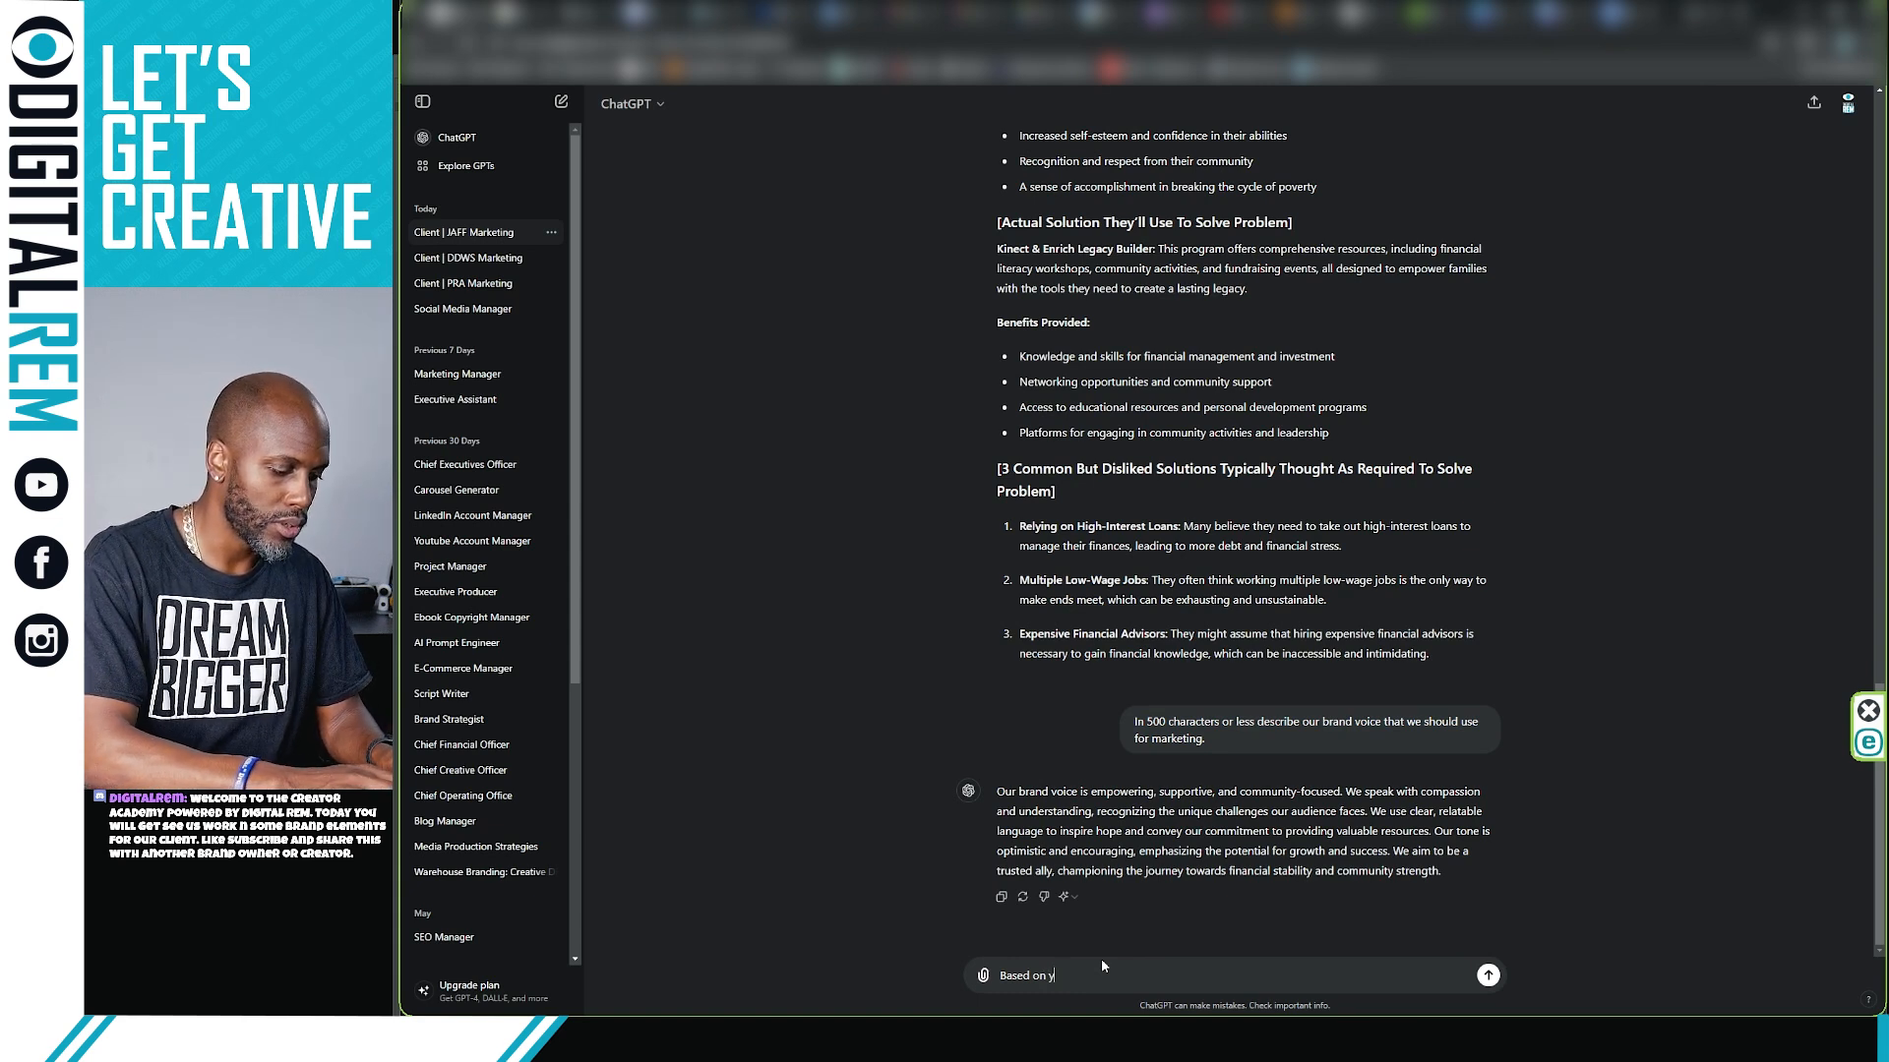
type("your understand")
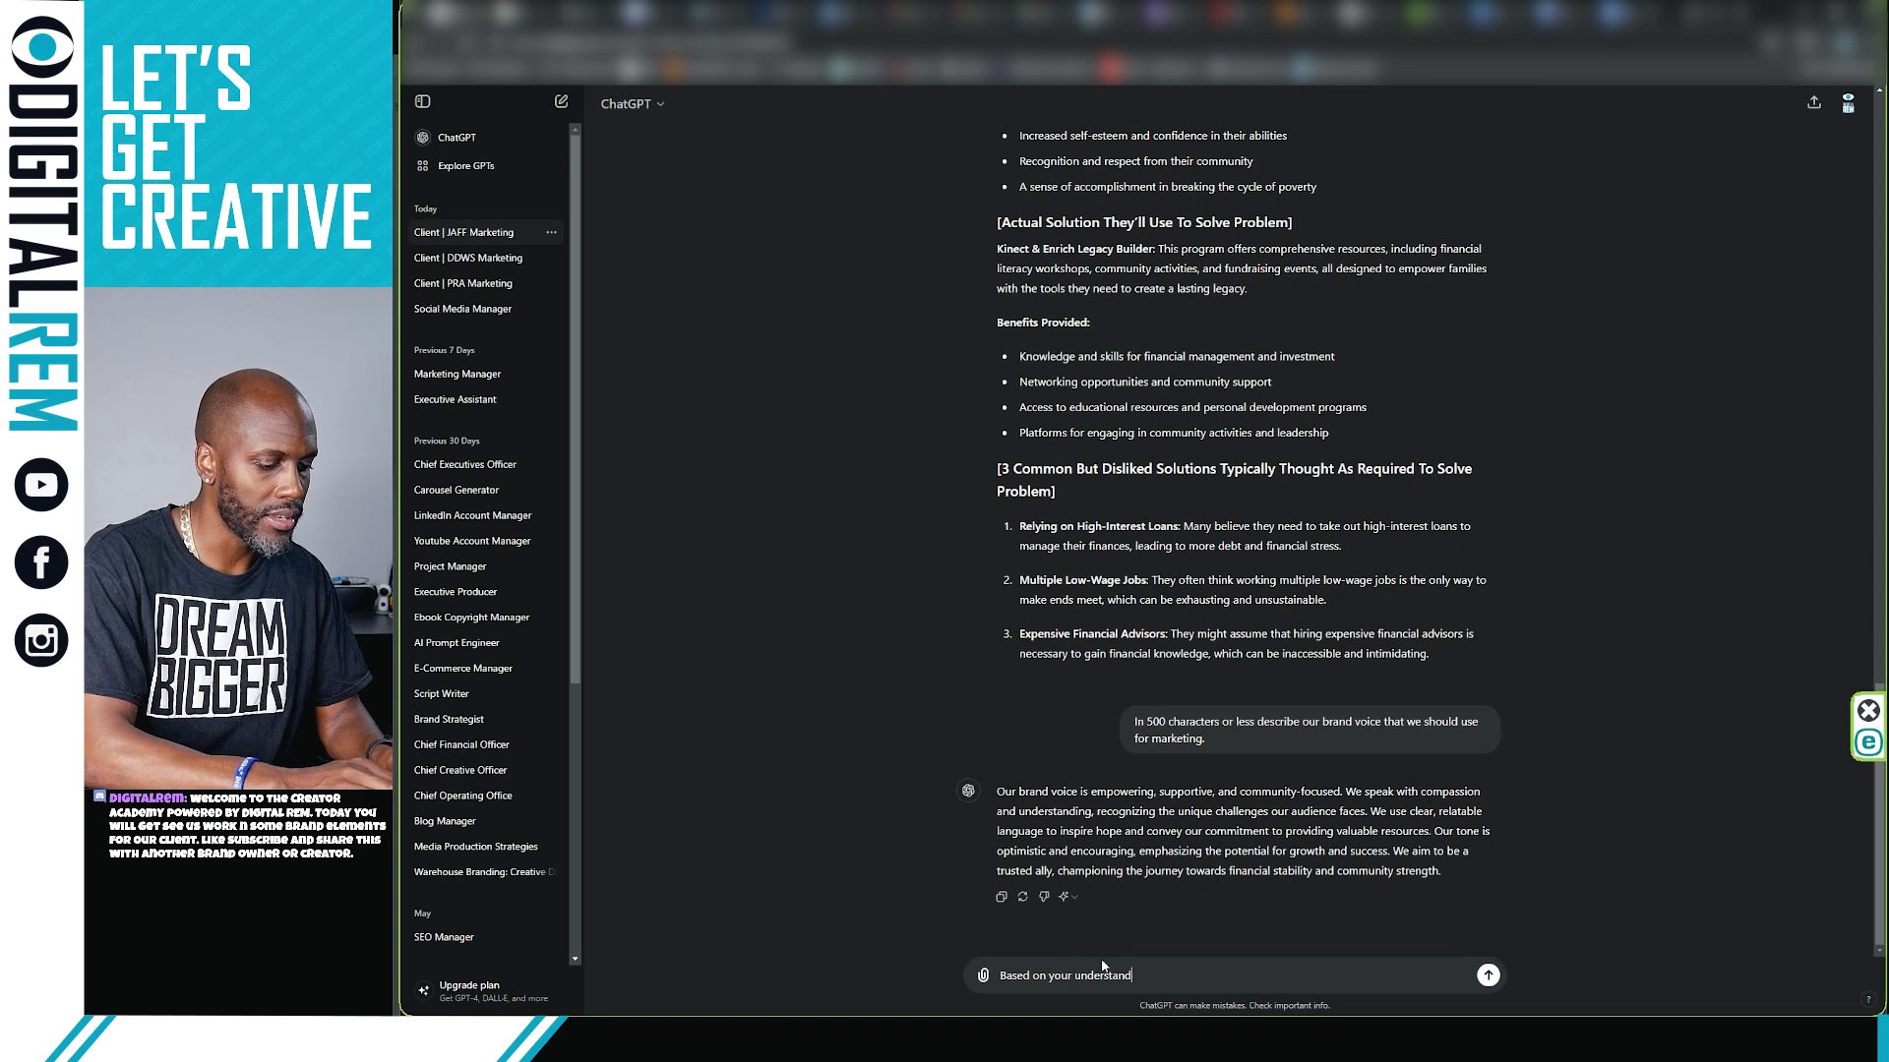
type("ing of ")
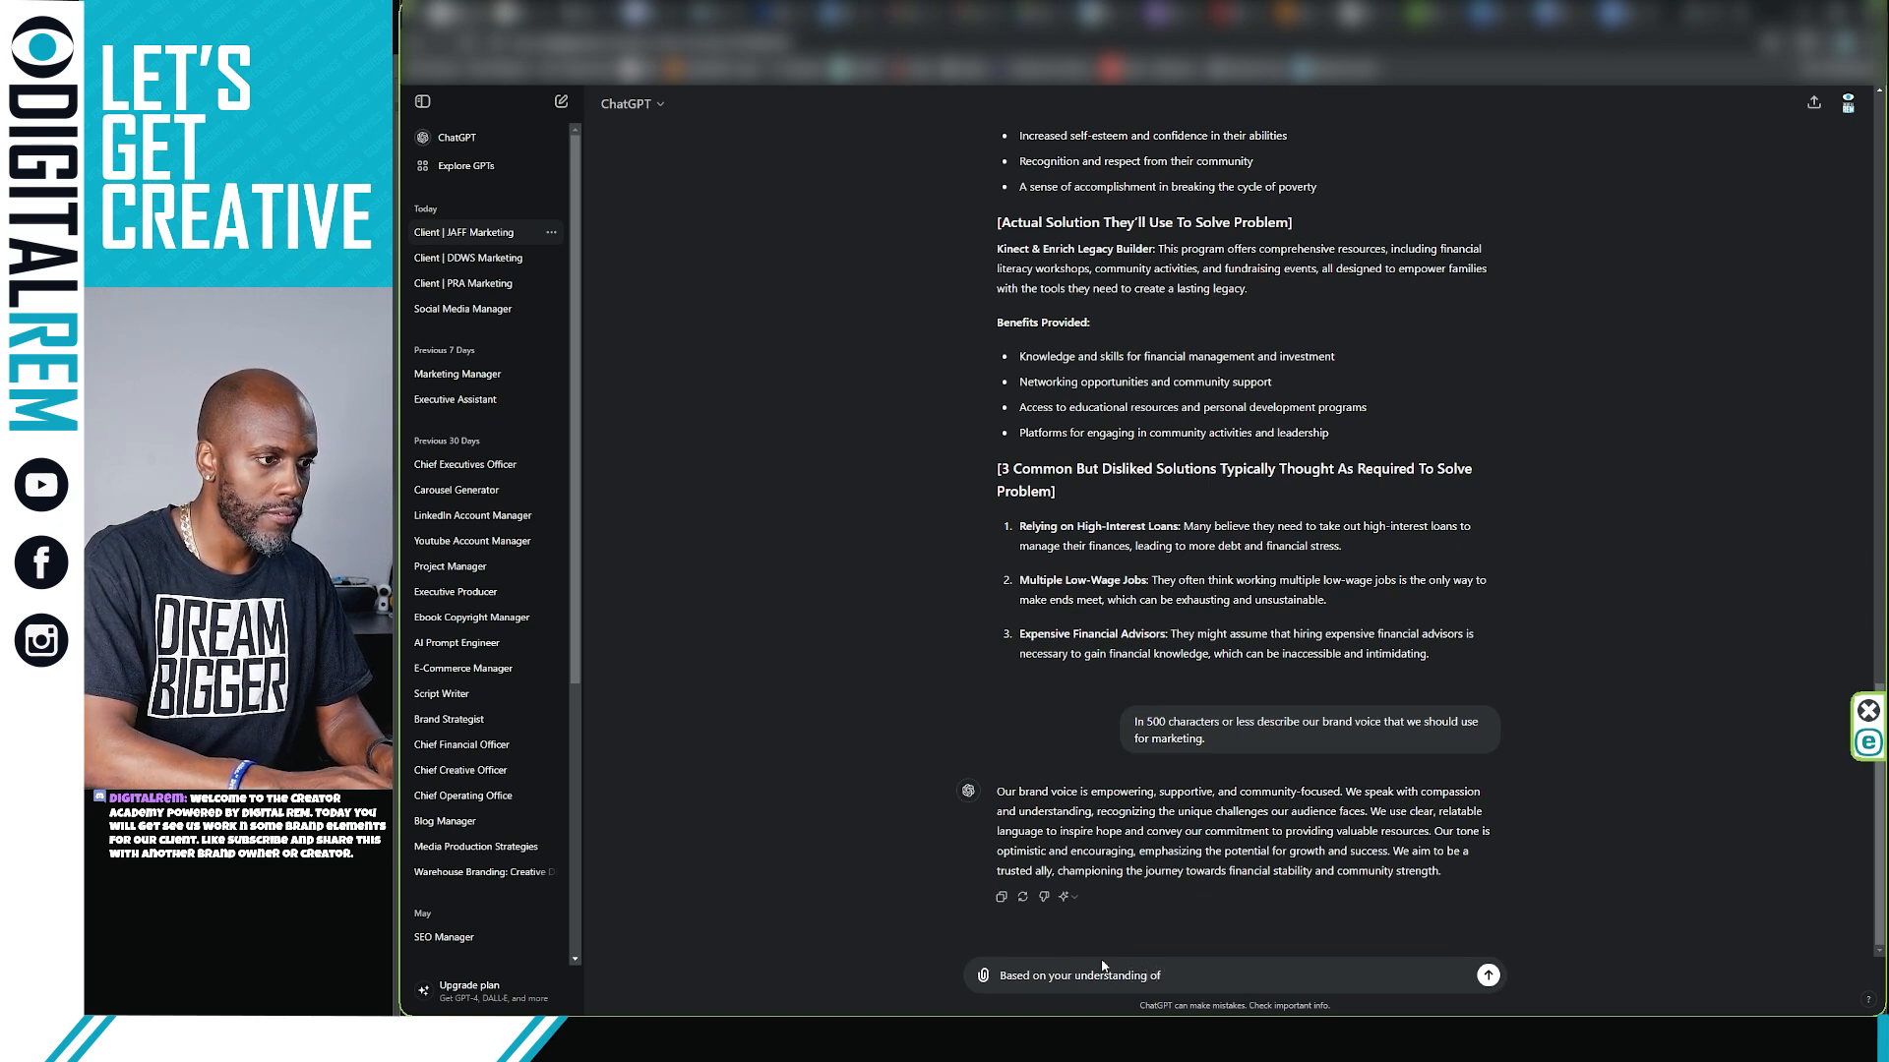
type("our audinece")
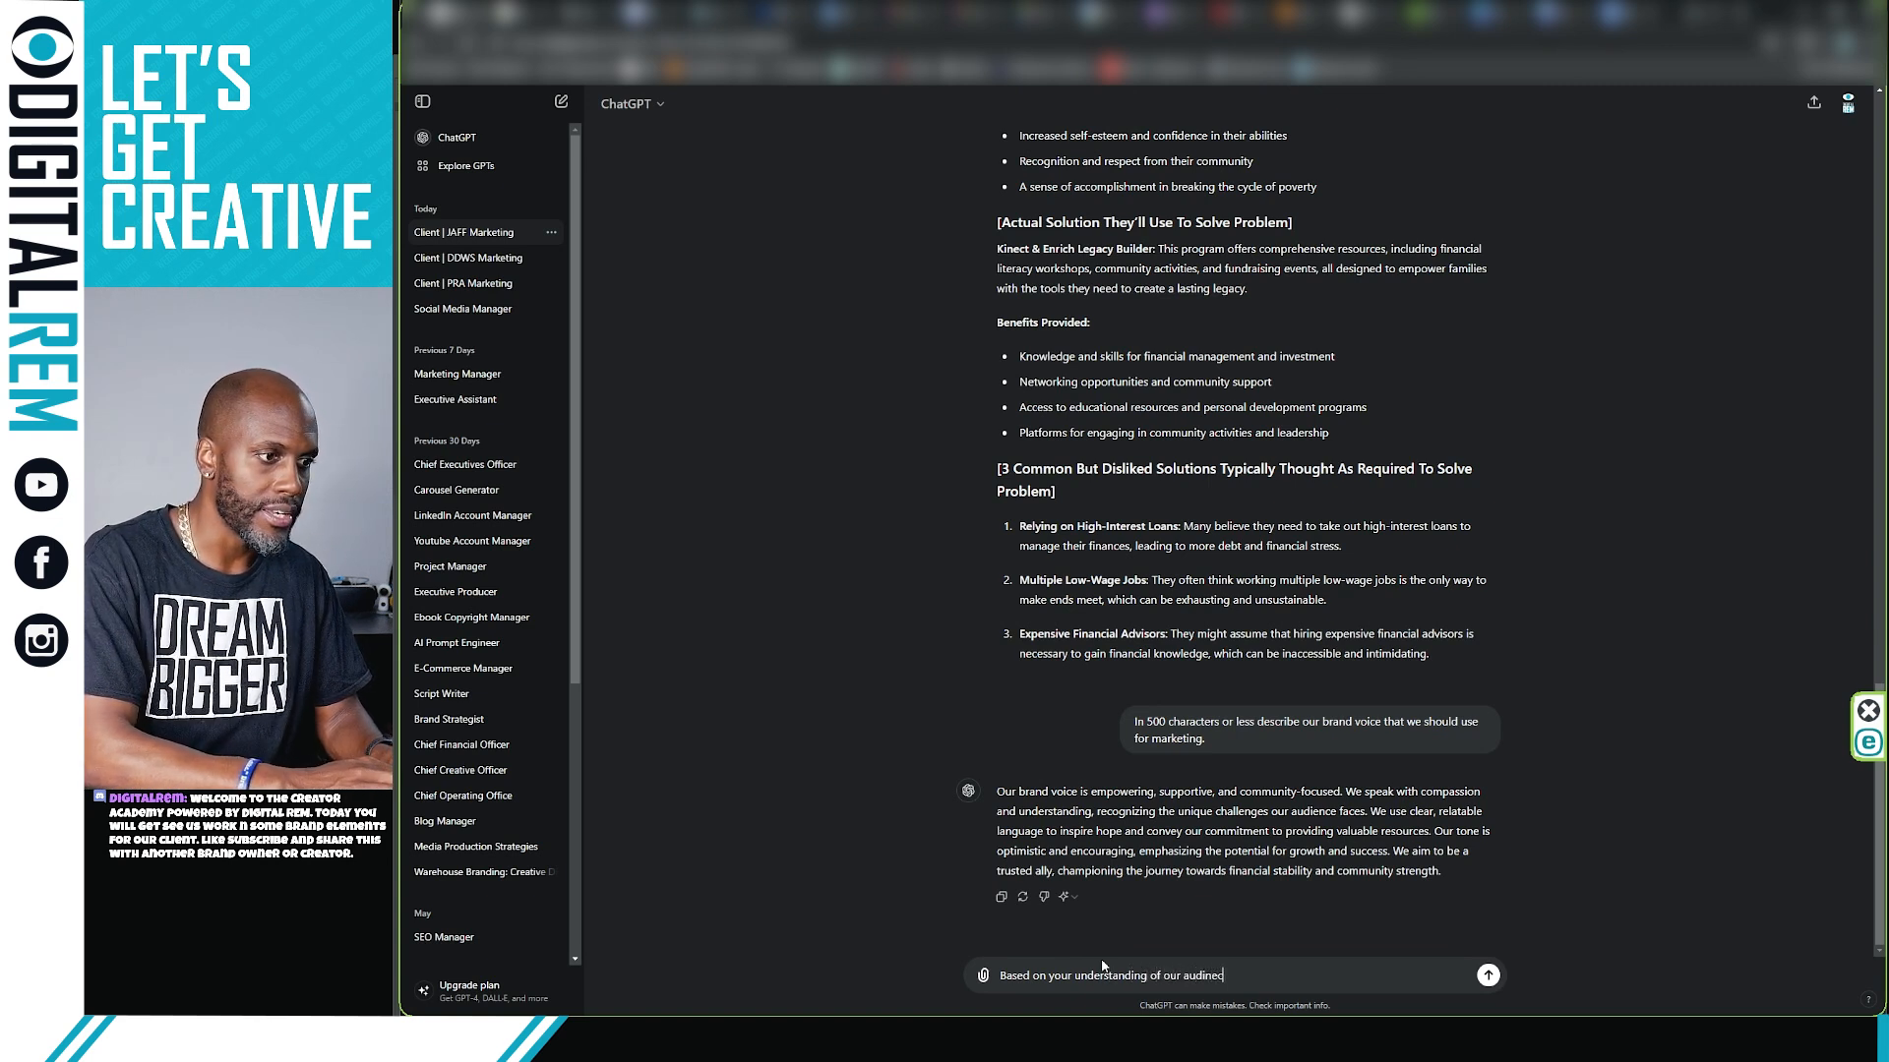
key("BackSpace")
key("BackSpace")
key("BackSpace")
key("BackSpace")
type("ence")
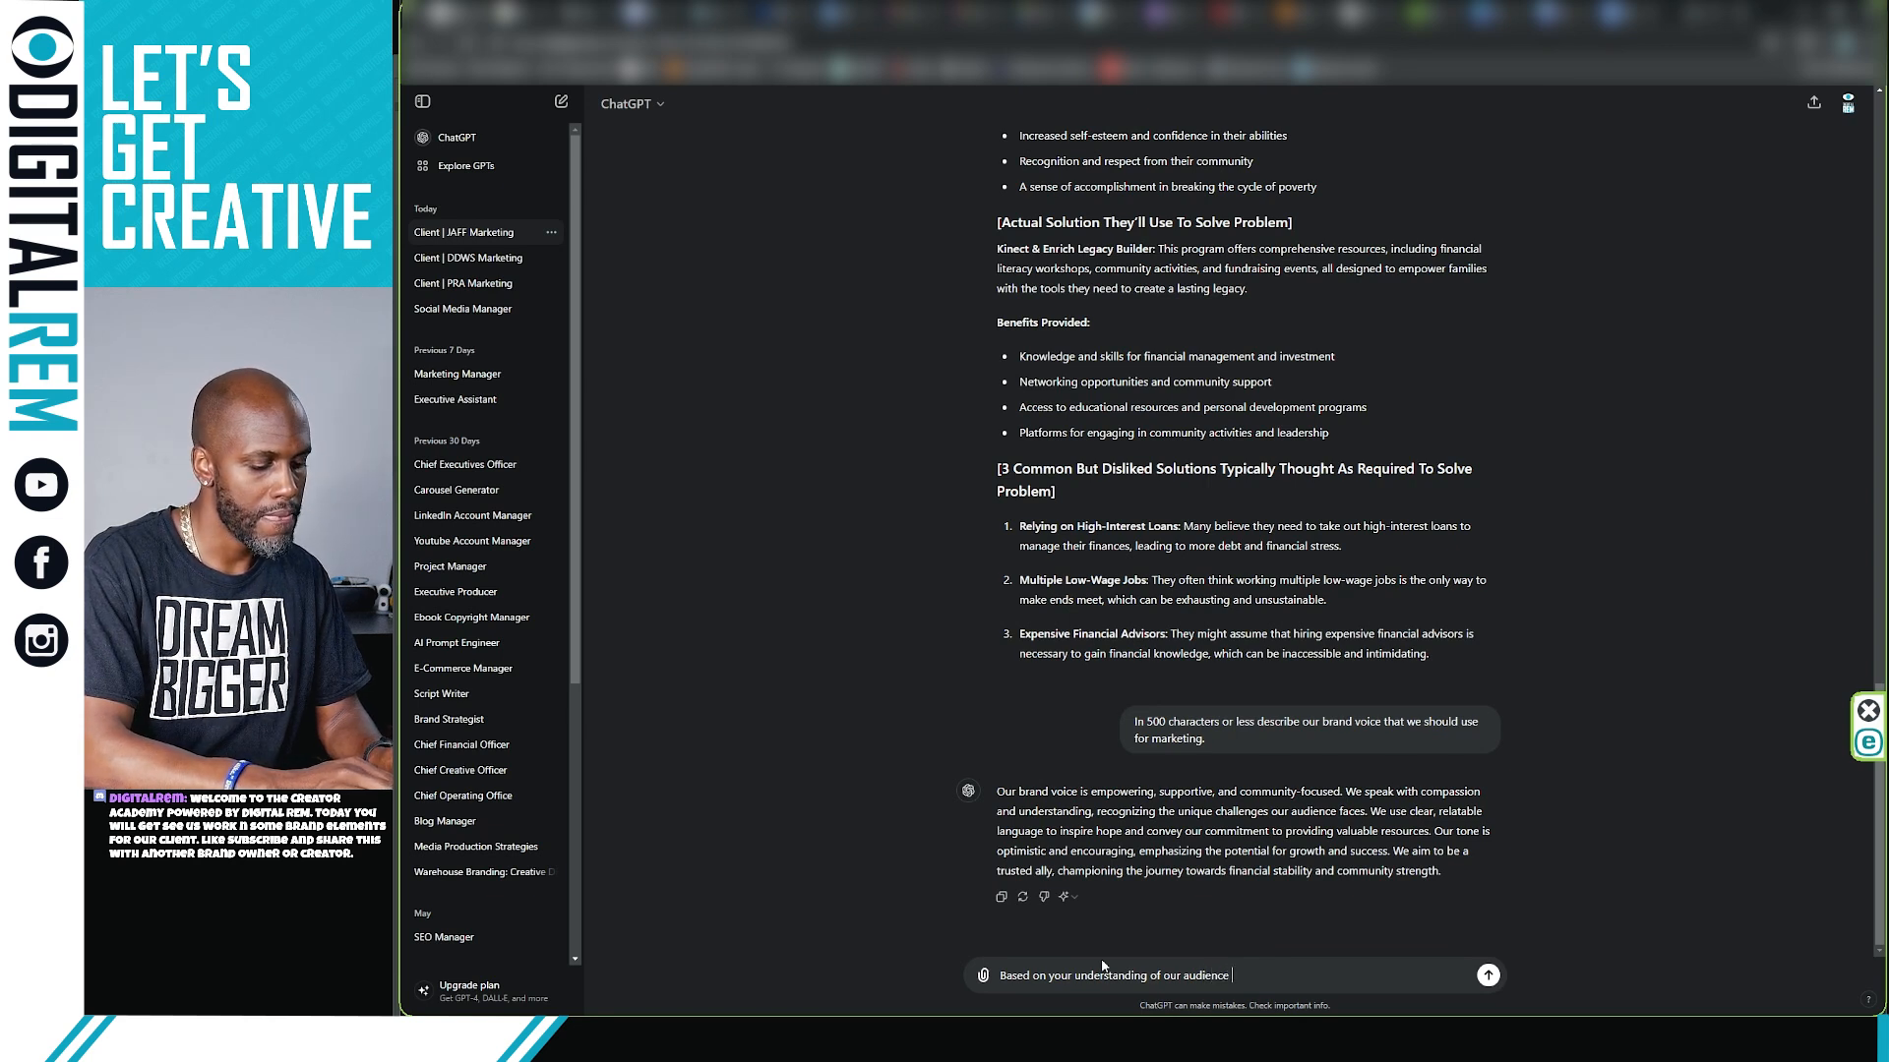
Complete the message's opening sentence with "and their desires and fears."
type(" and their ")
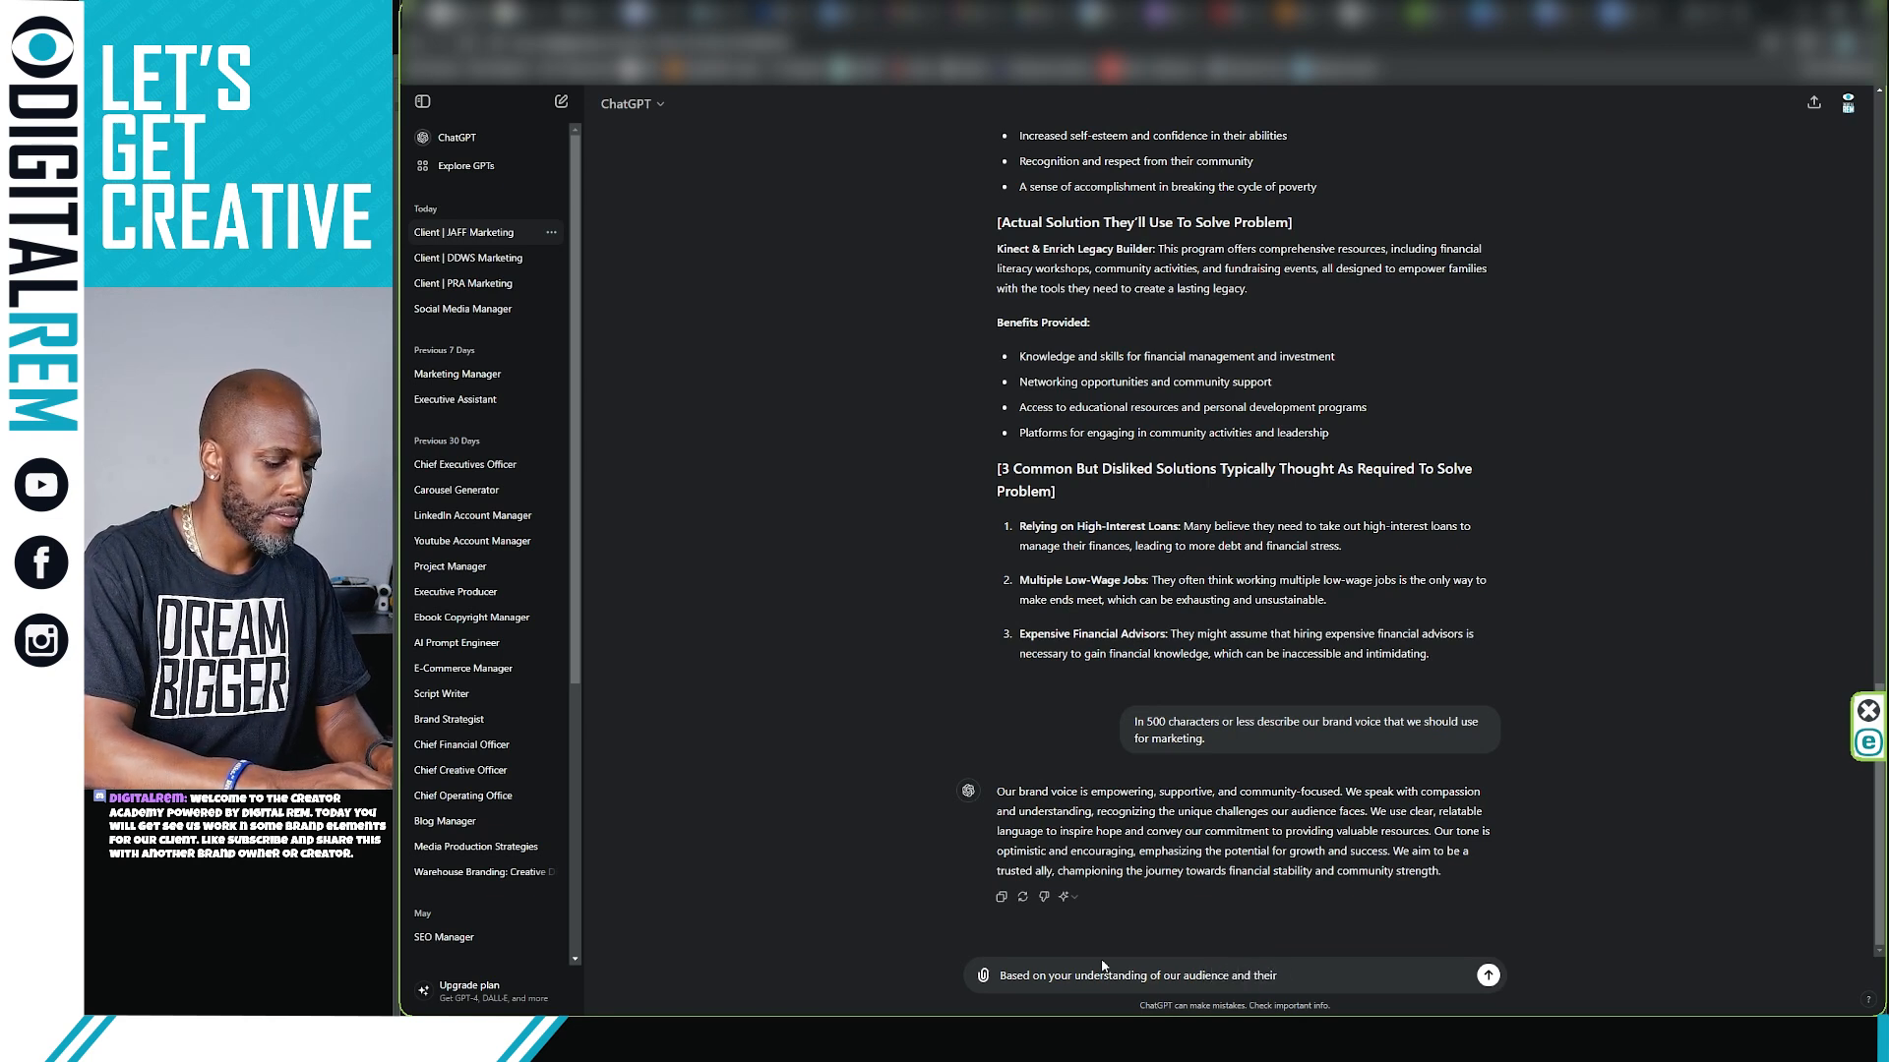
type("desires")
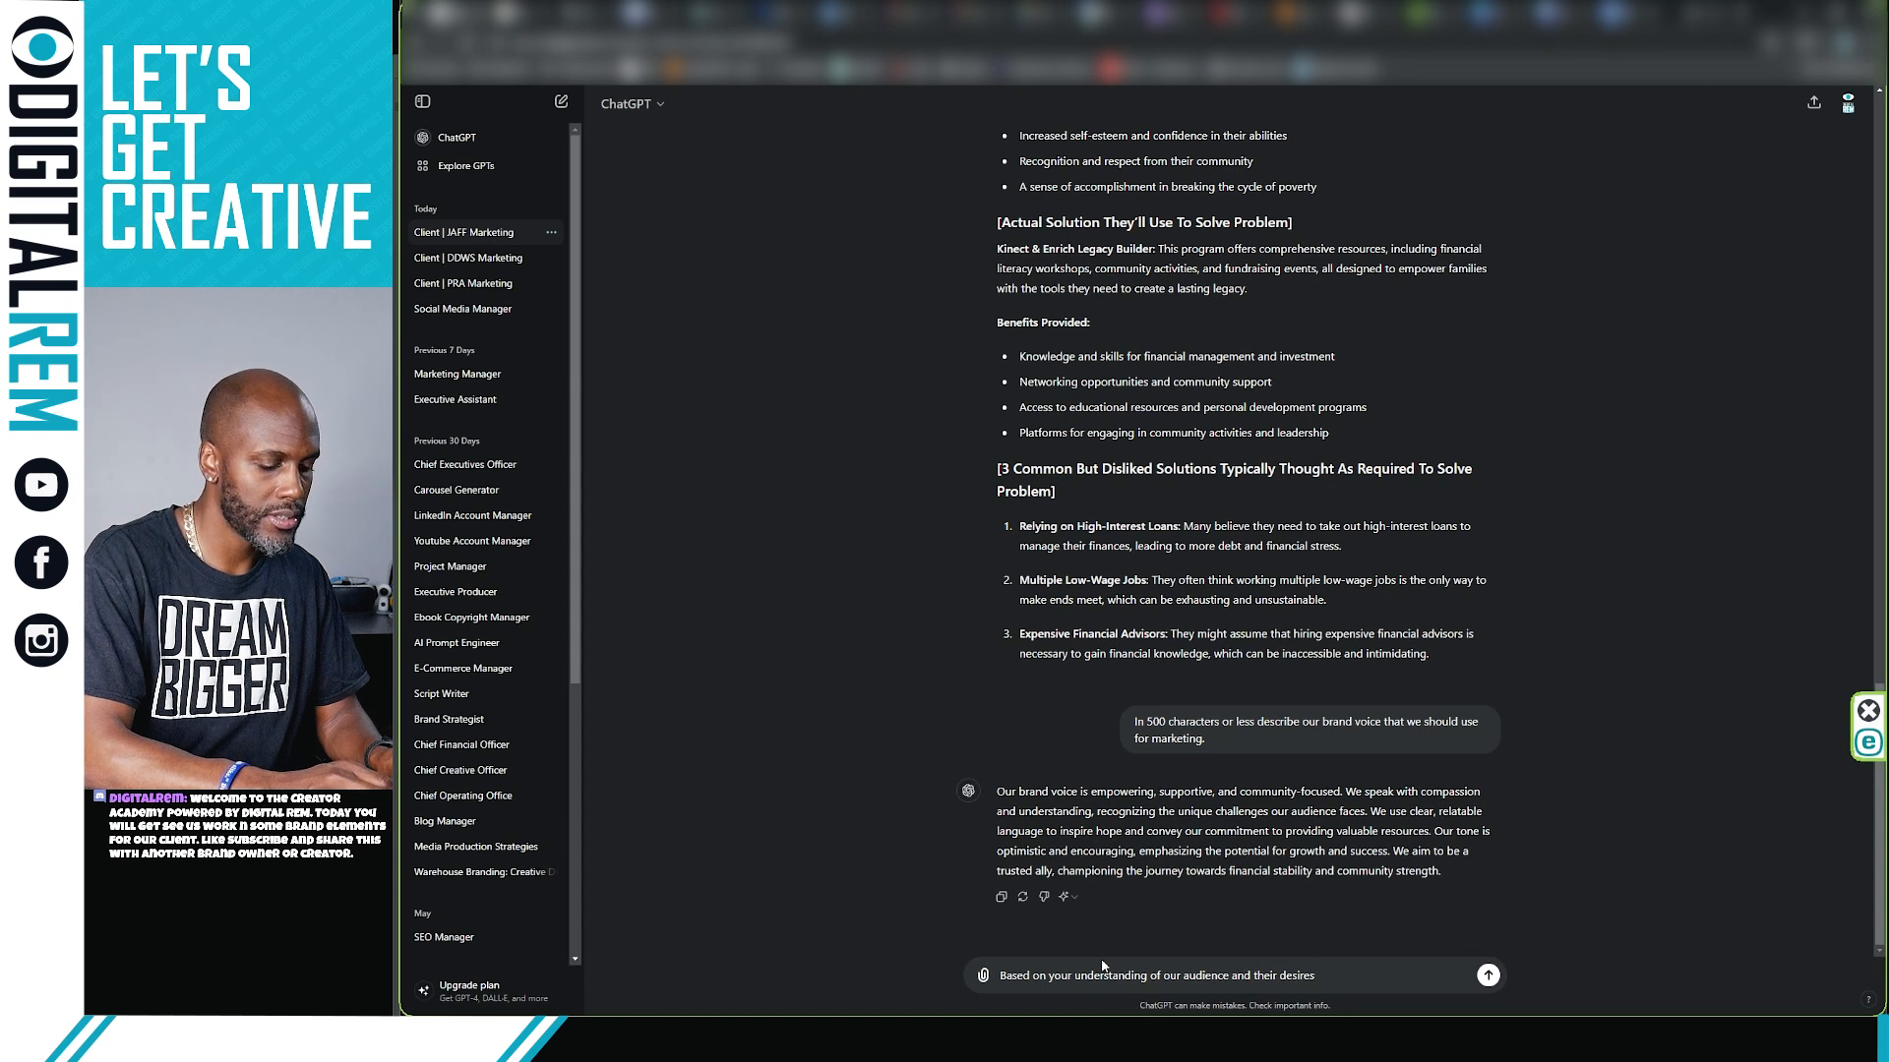
type(" and")
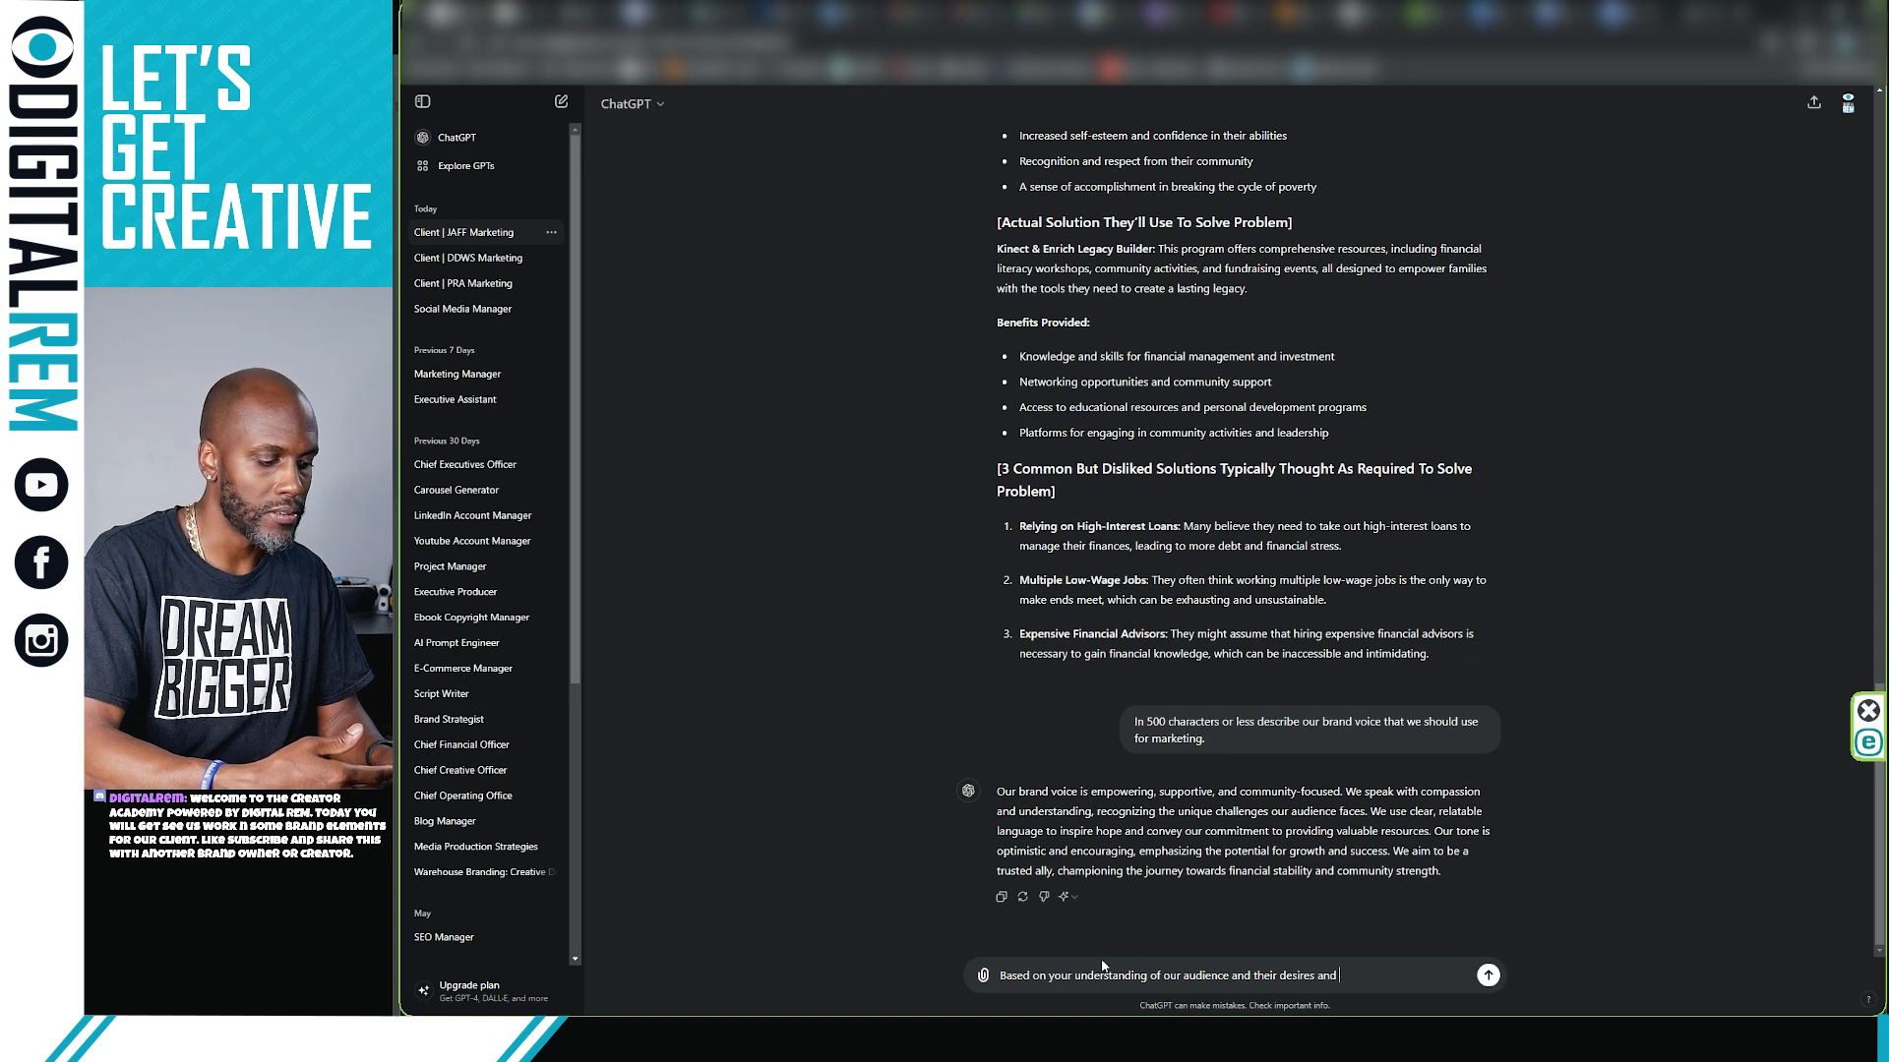
type(" fears")
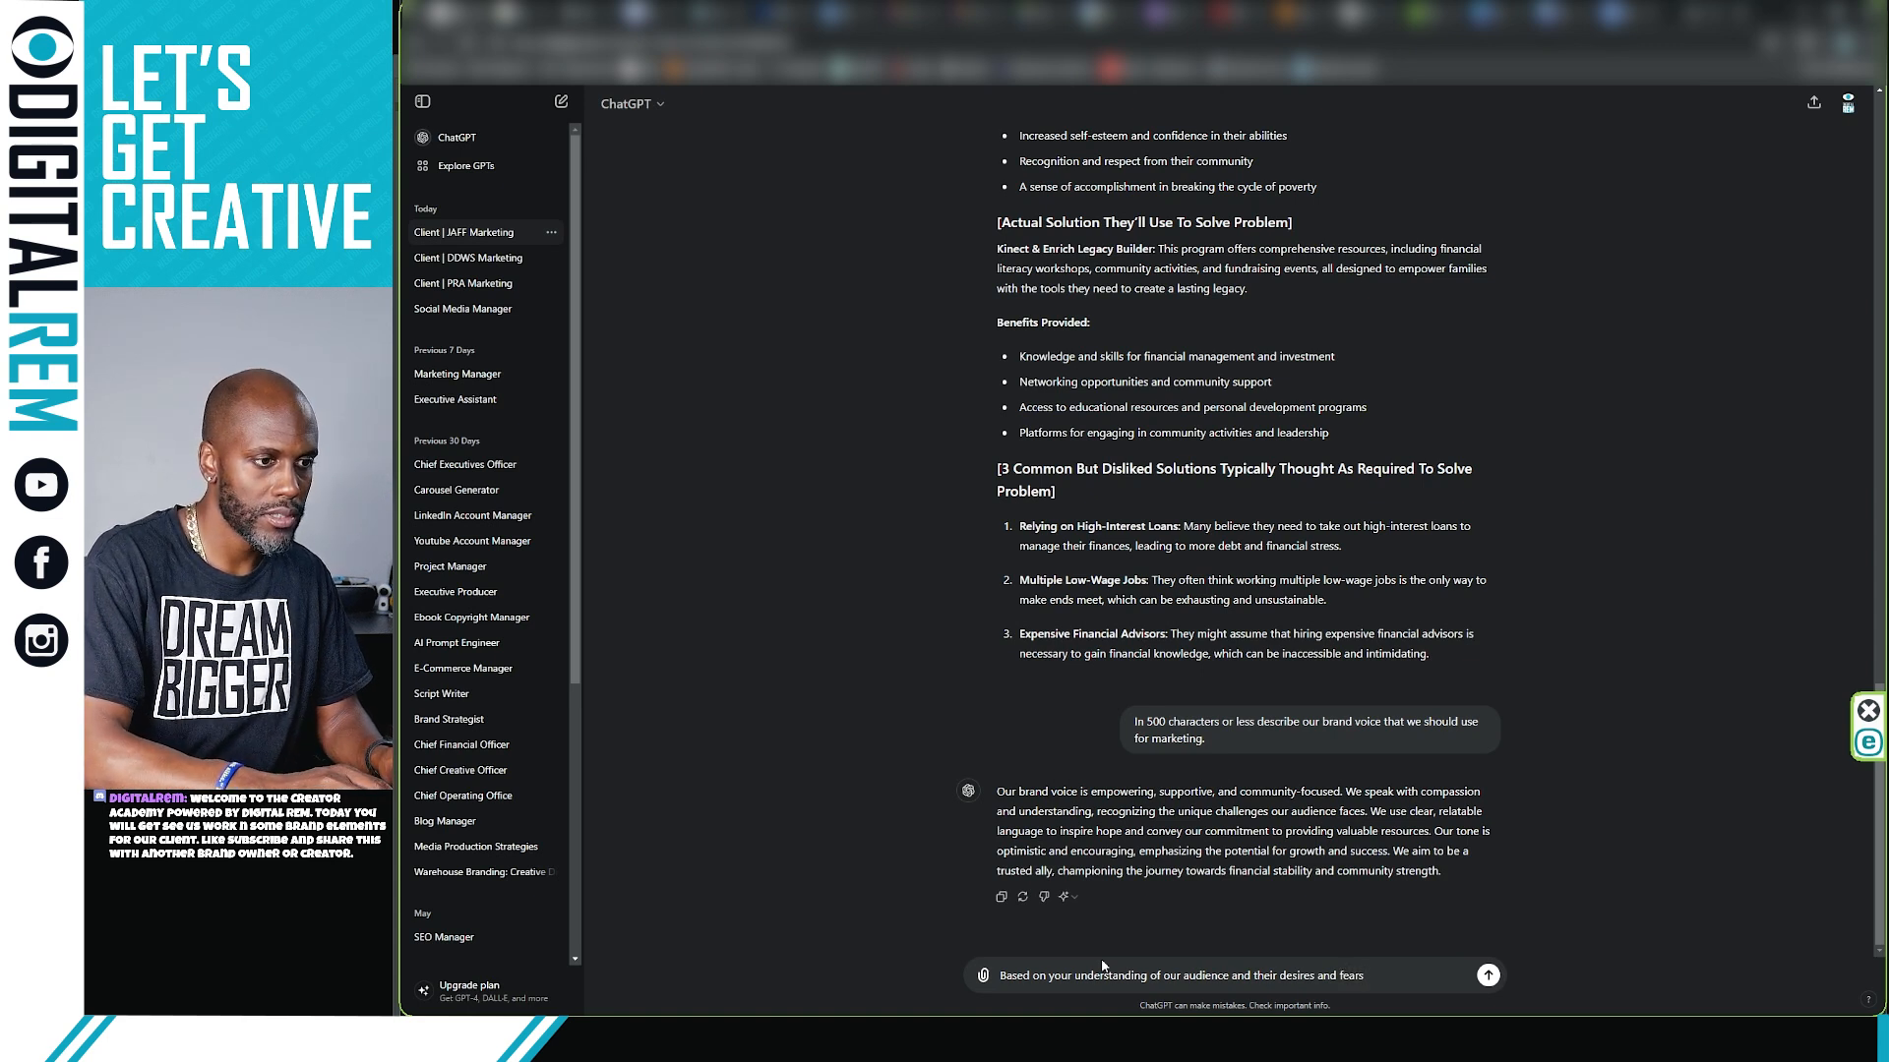
type(".")
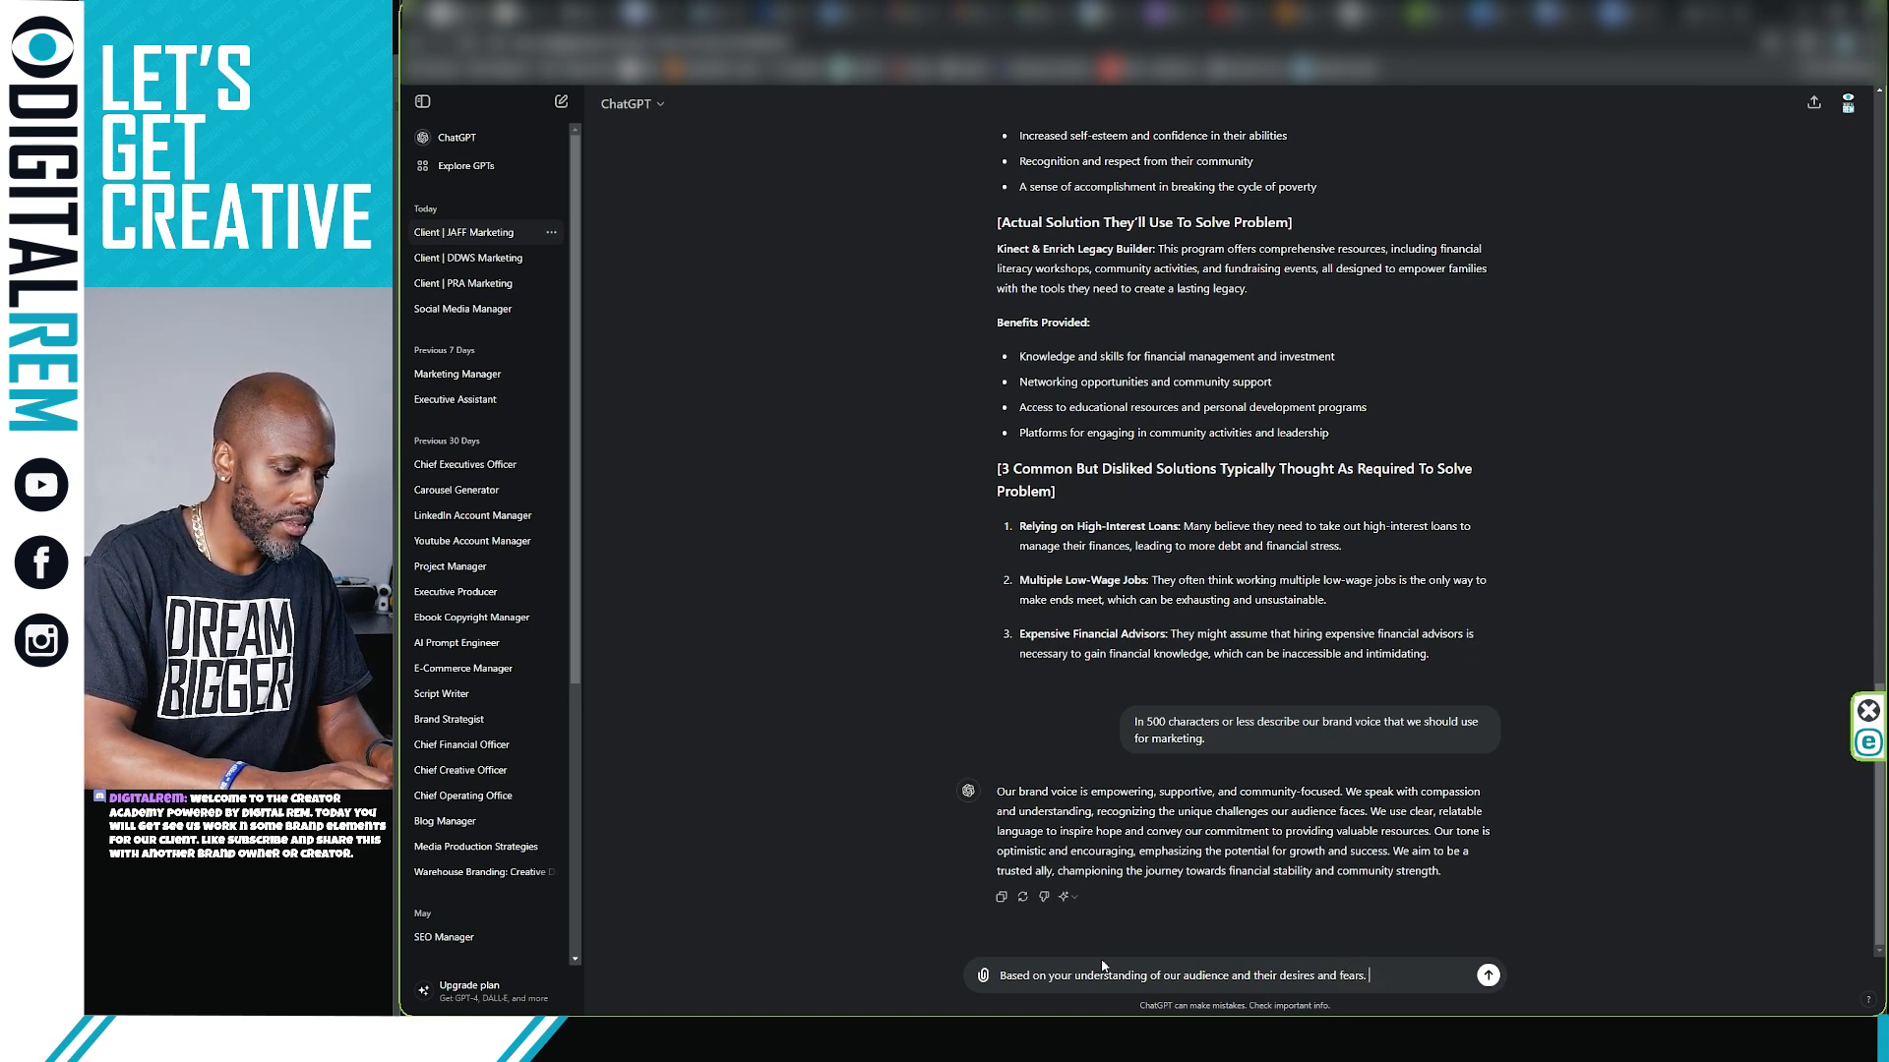
Add the request "Lets create 12 quotes that resonate with them" to the message
type(" Lets create ")
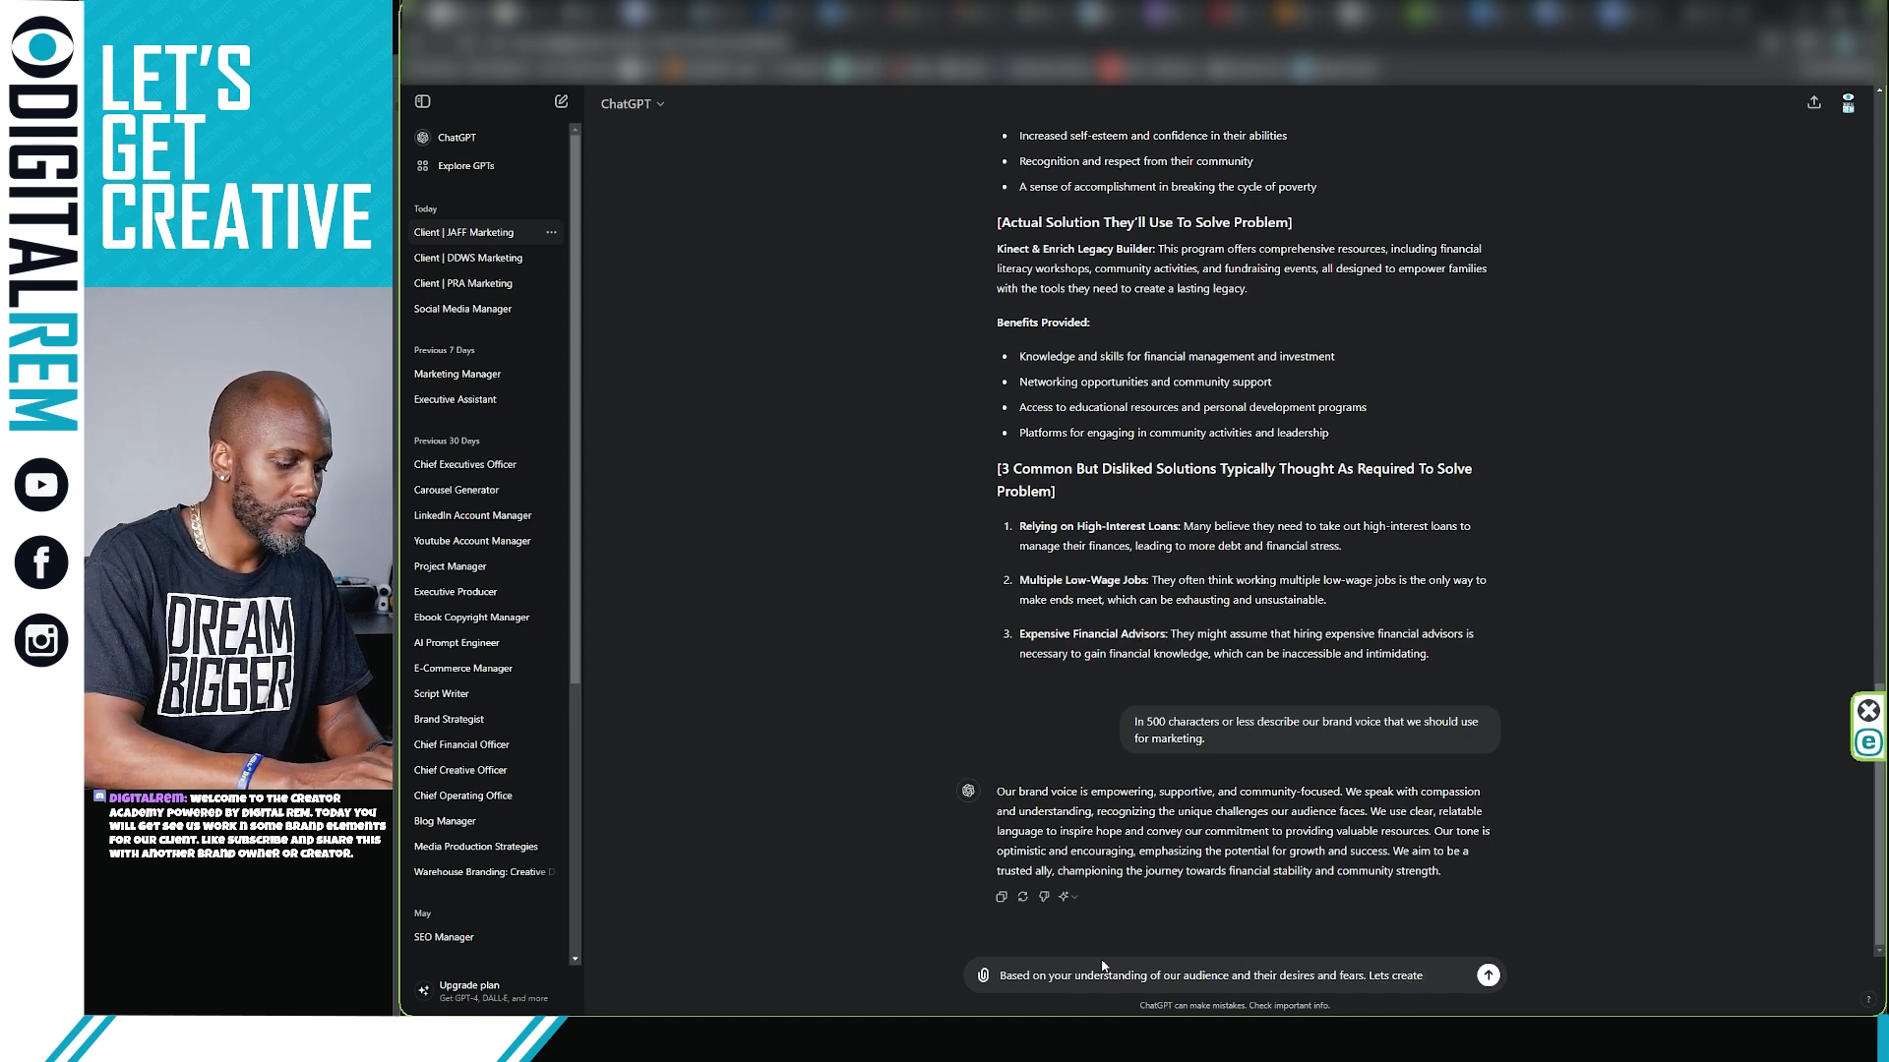
type("12 ")
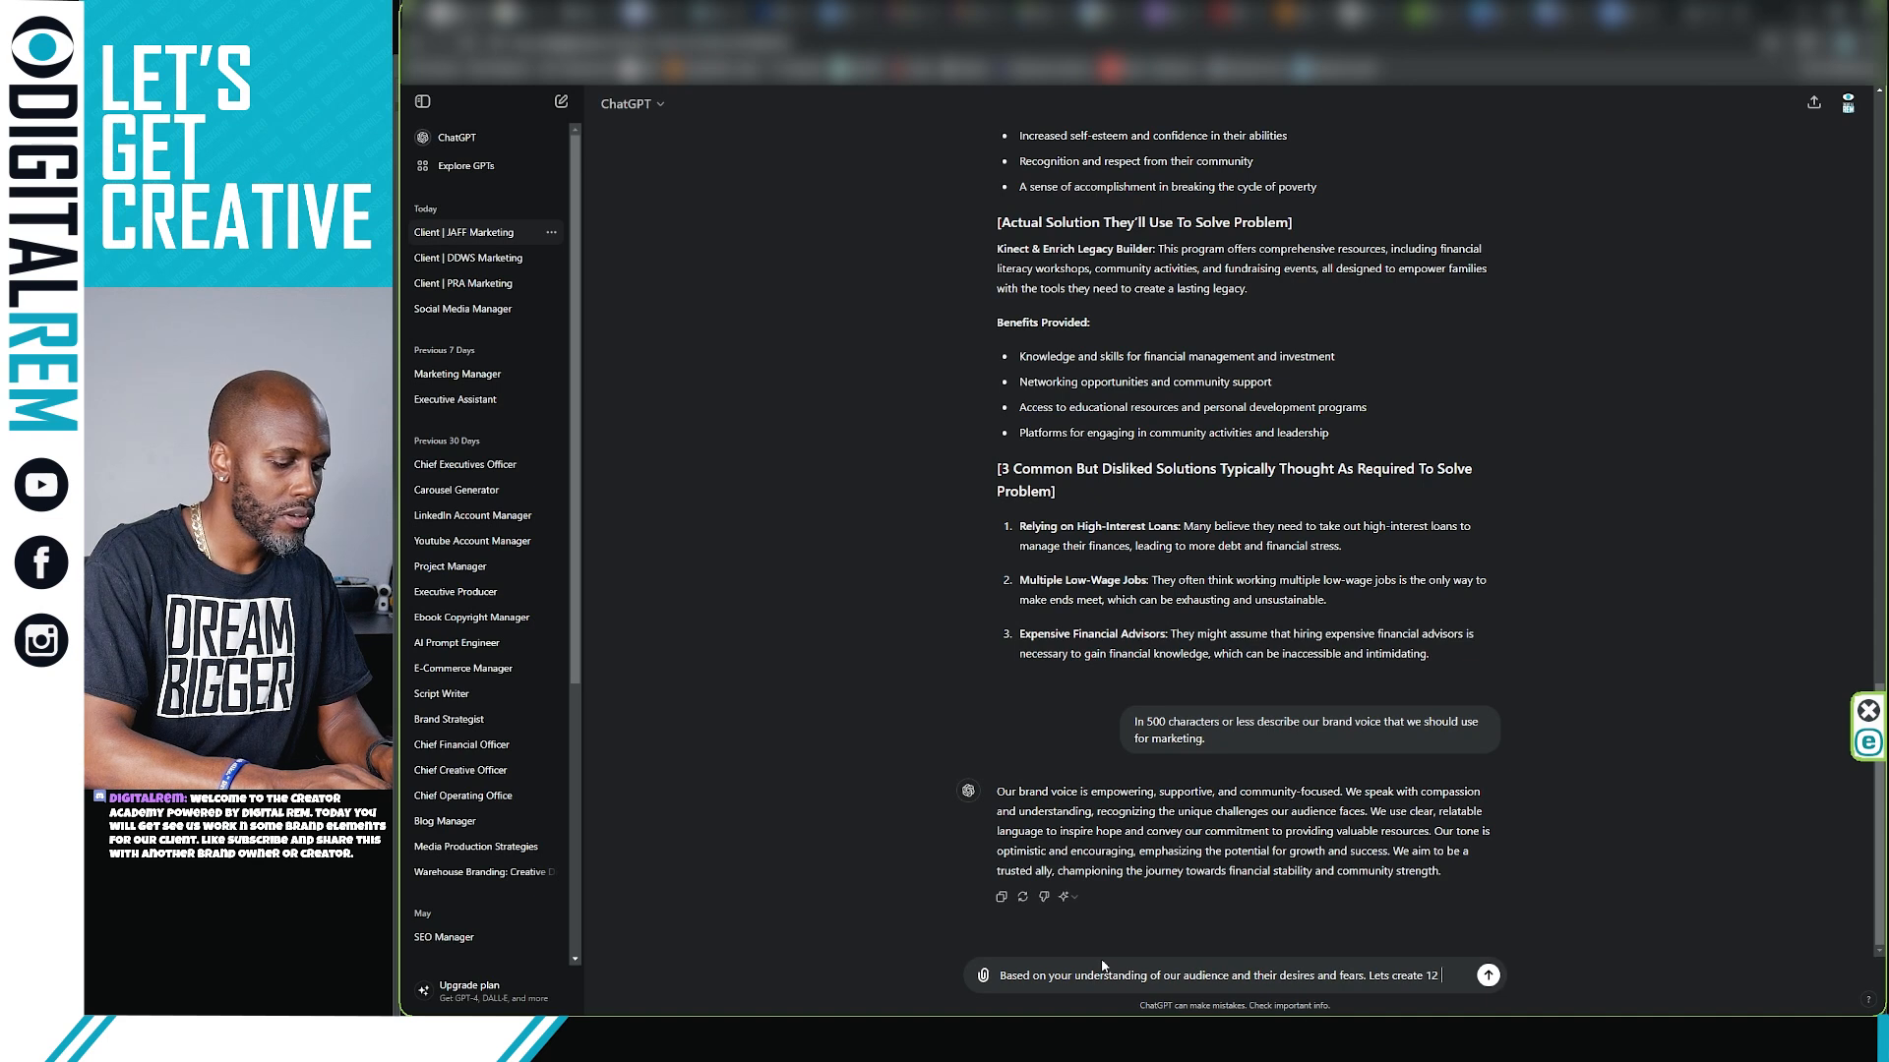
type("quotes taht")
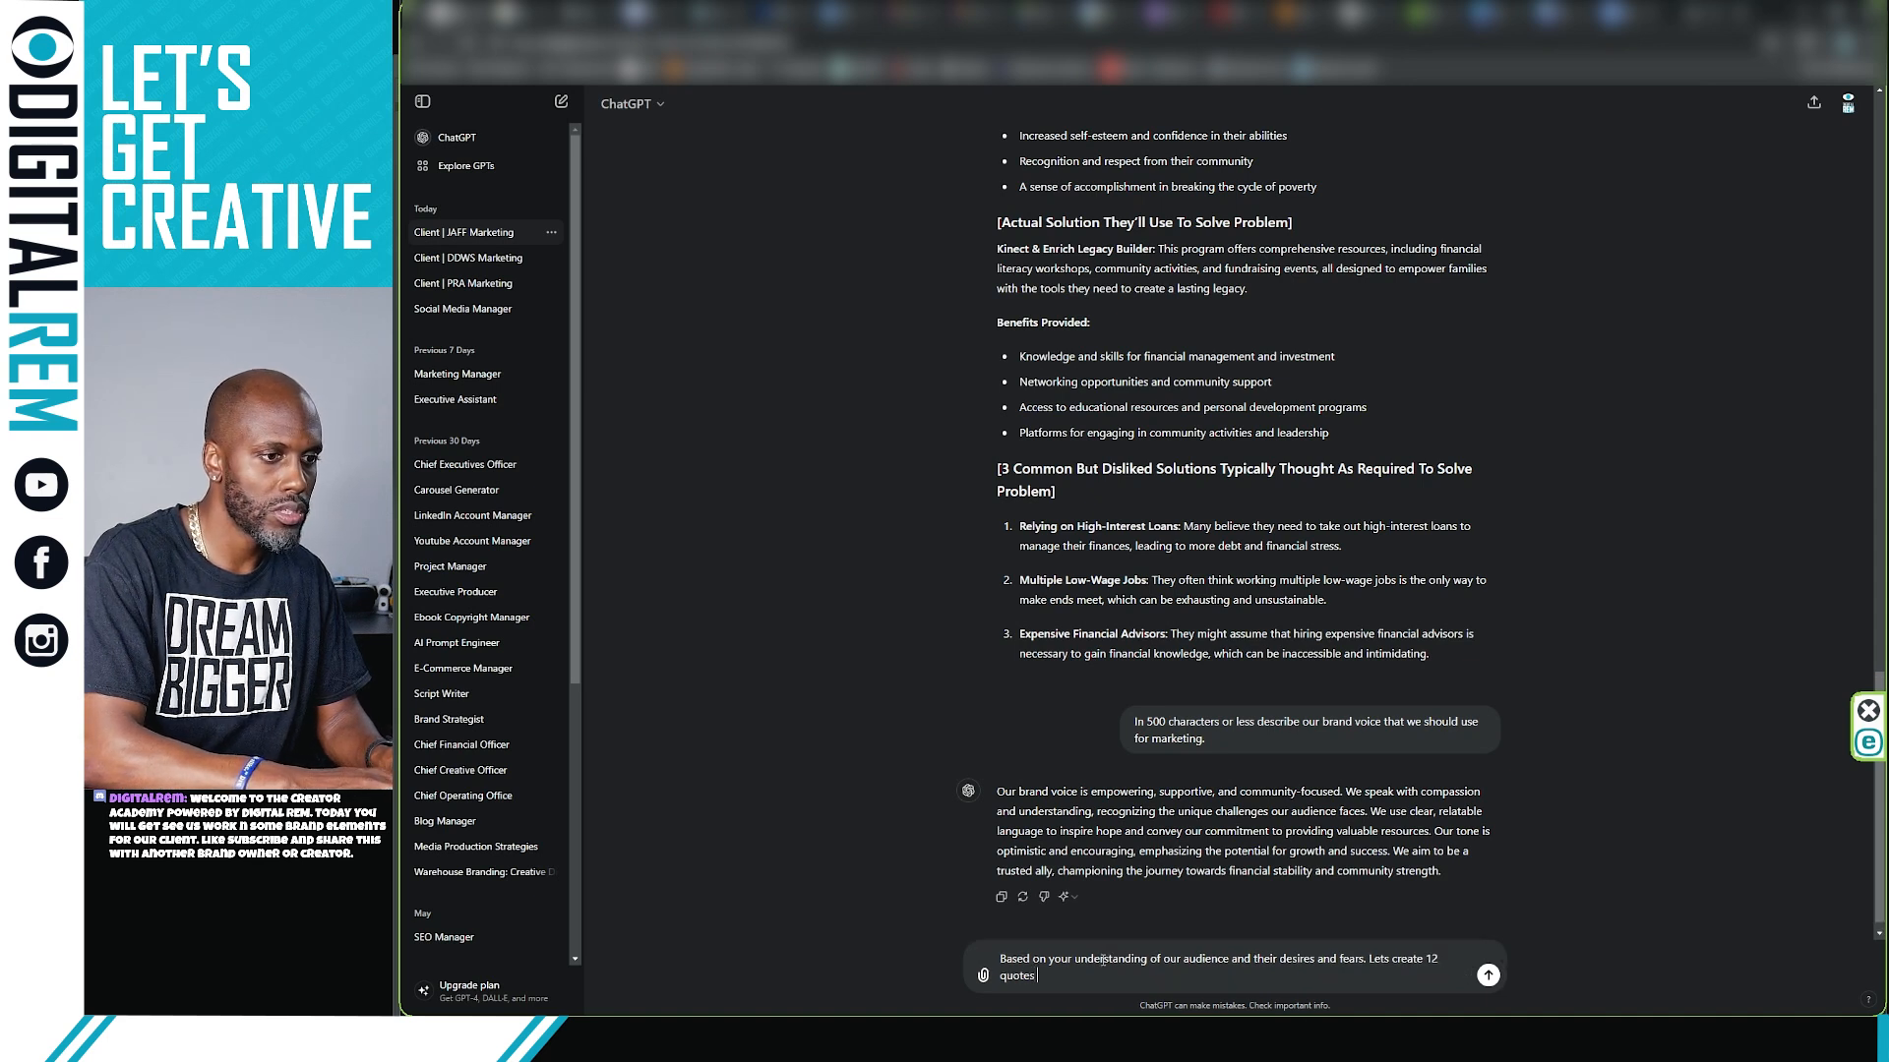
key("BackSpace")
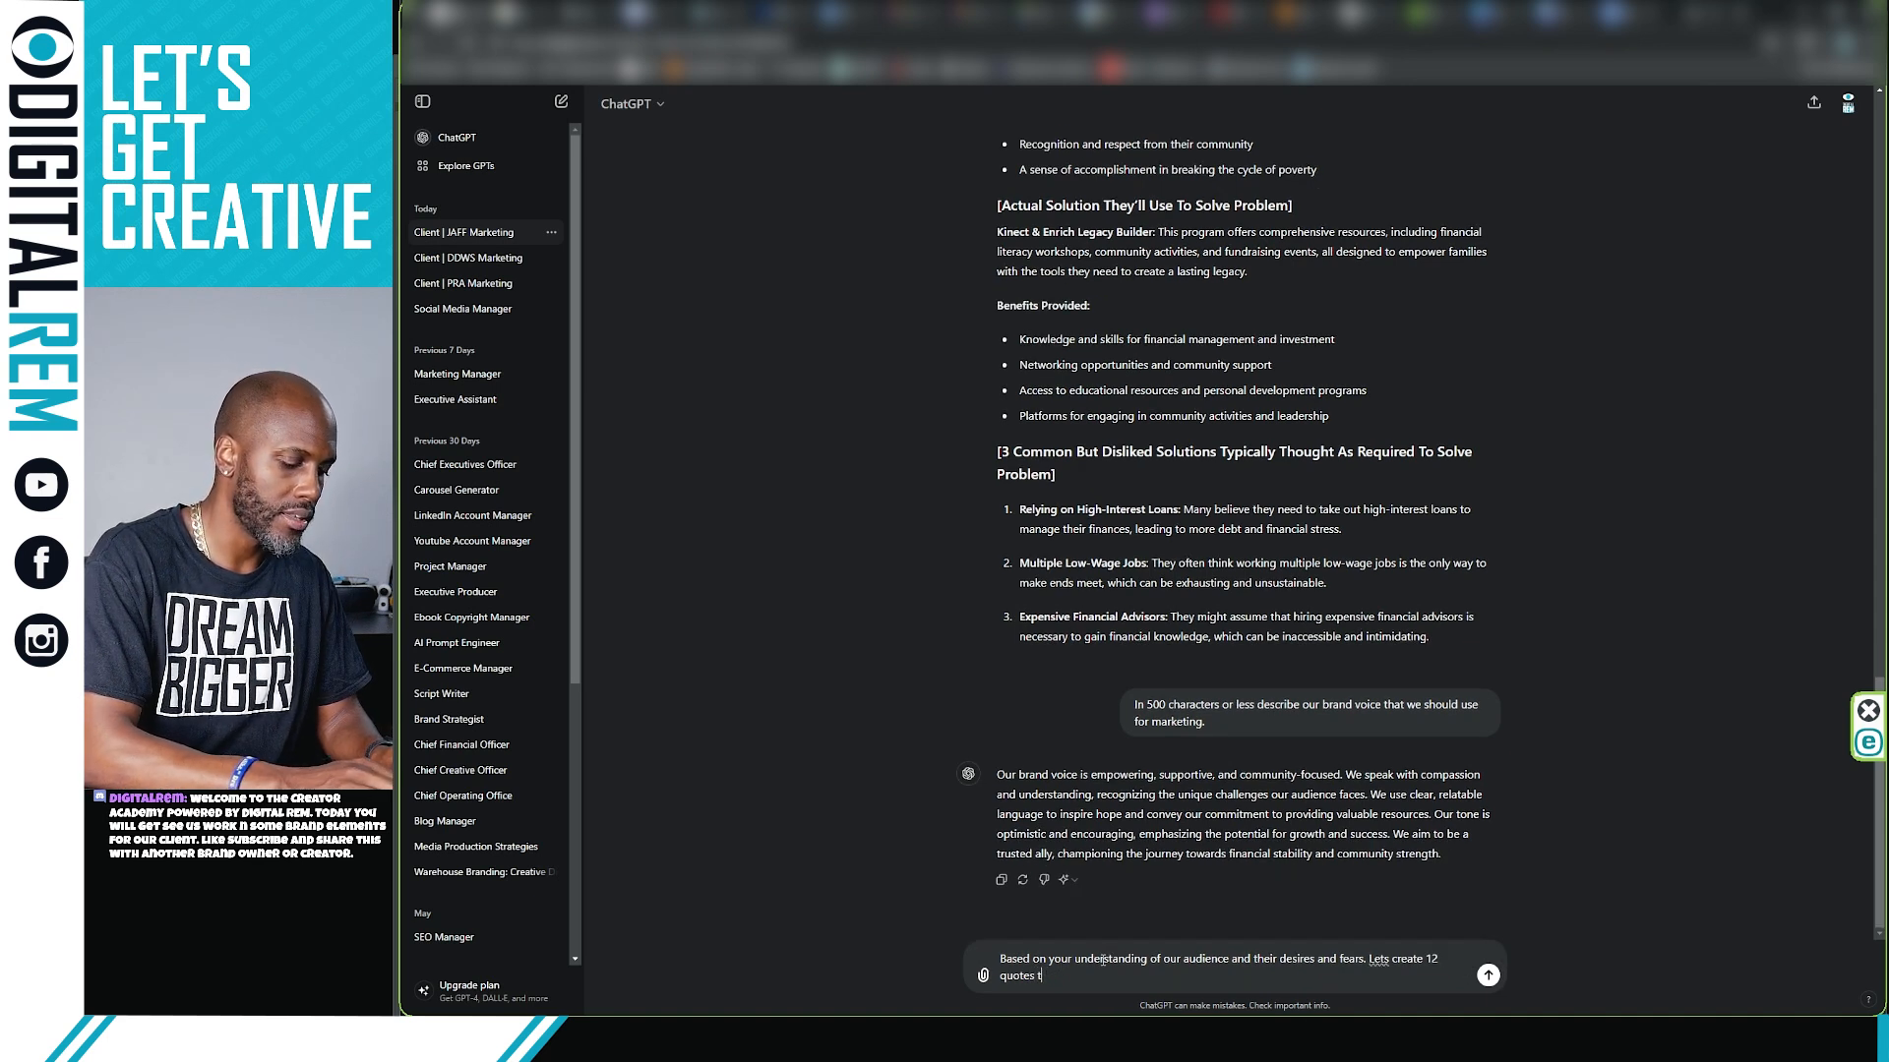
type("hat resonate w")
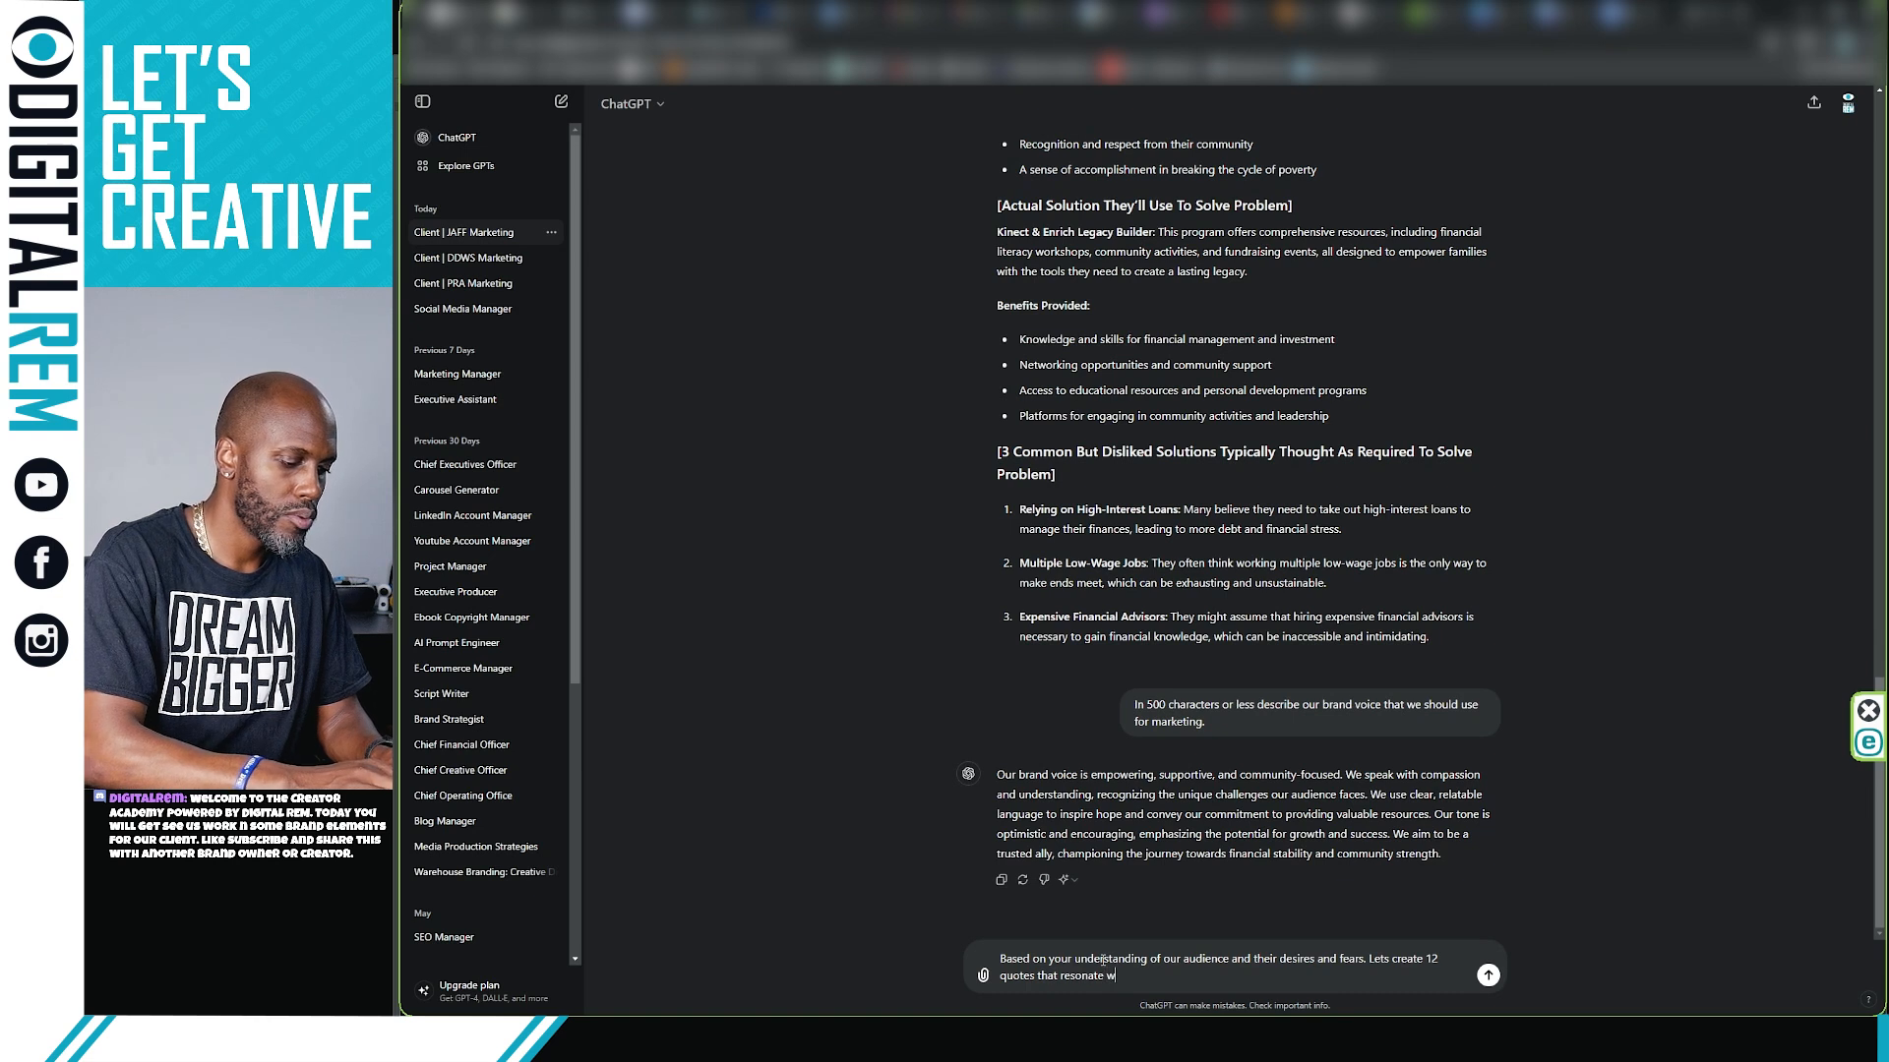
type("ith them")
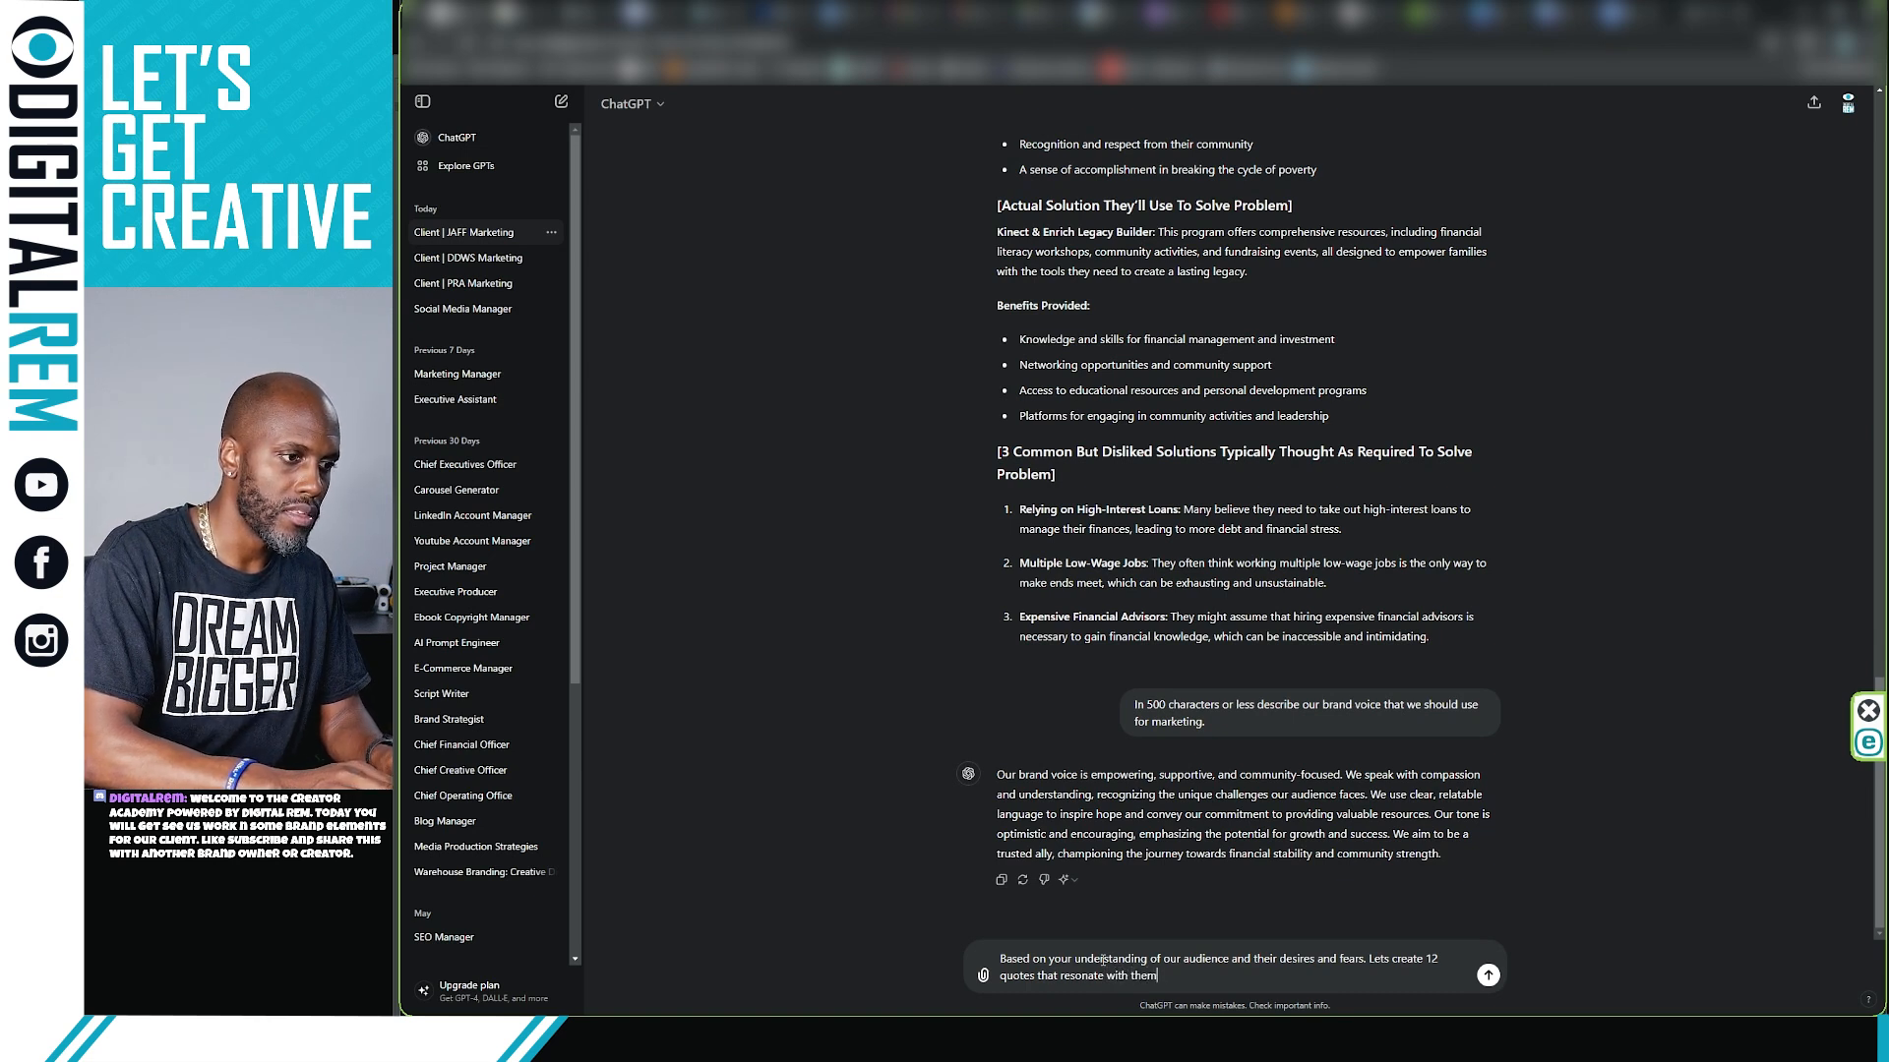
Extend the request with "and makes them want to visit our website to learn more.", correcting the spelling of "website"
type(" and makes then")
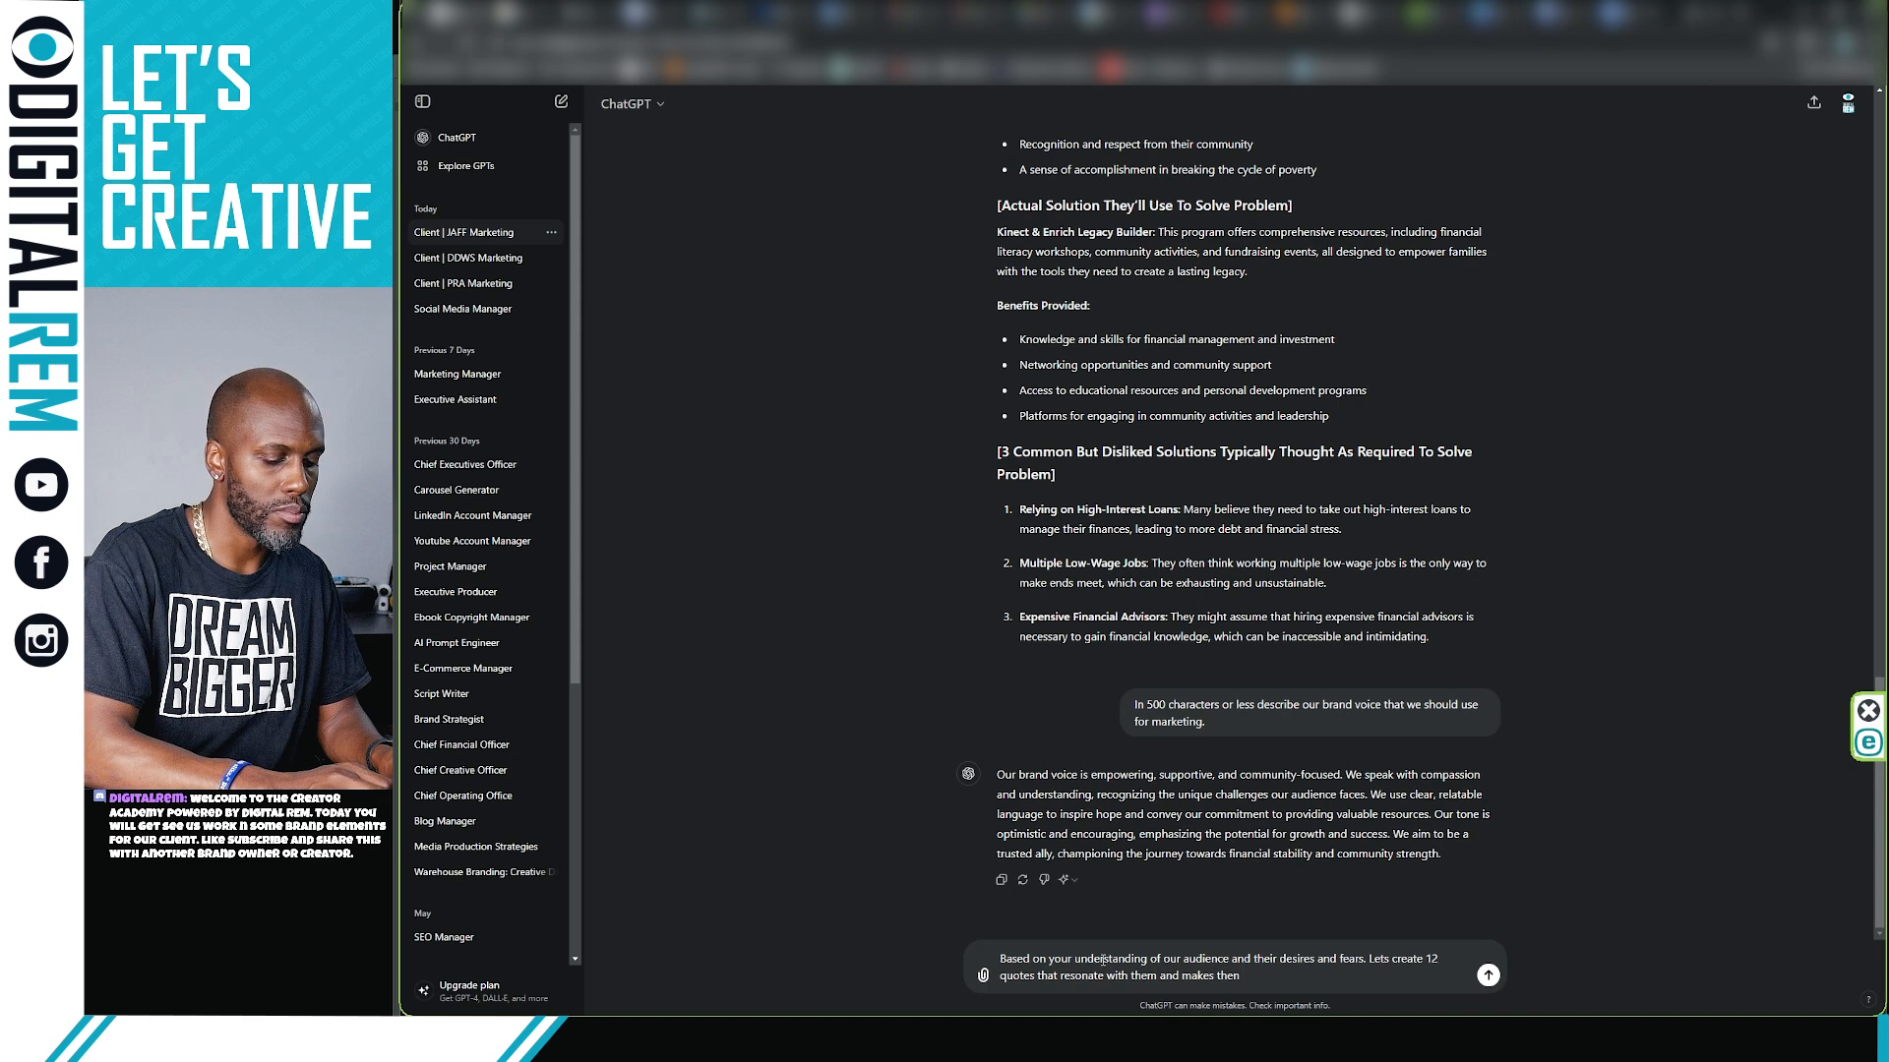
key("BackSpace")
type("m w")
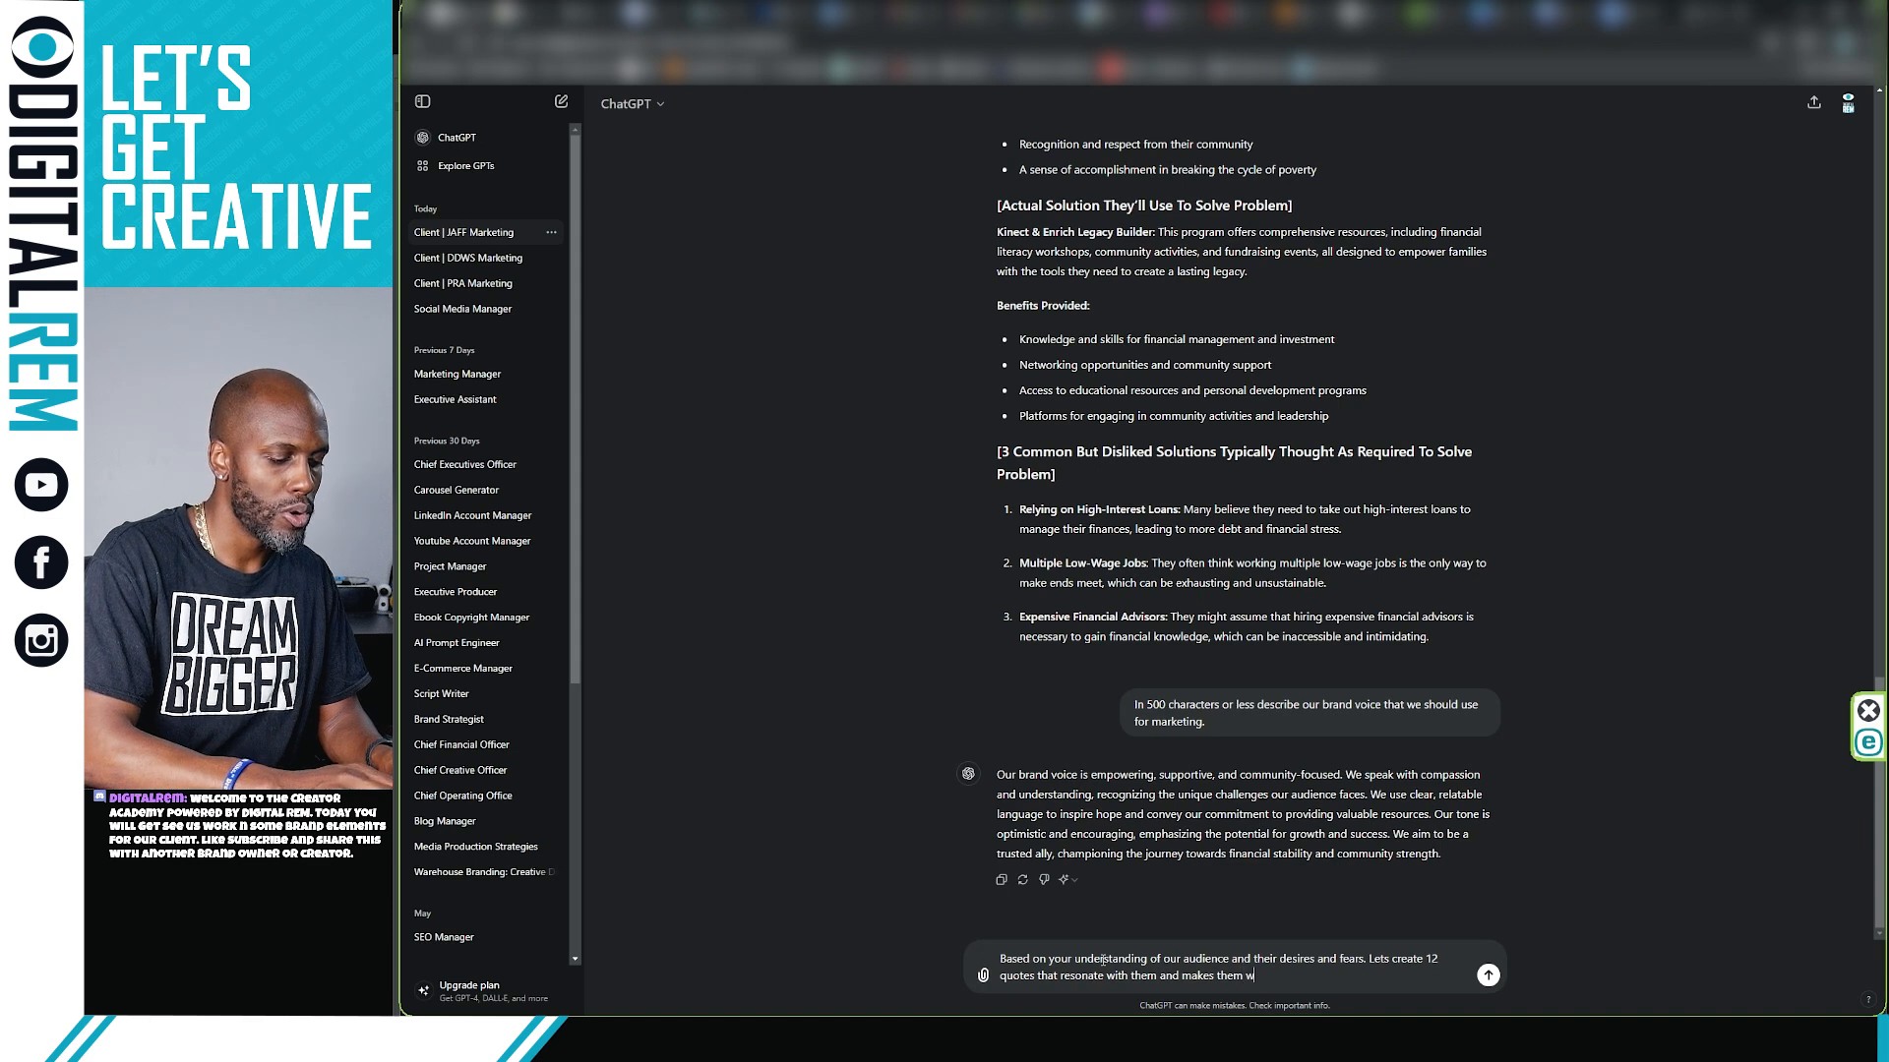
type("ant to visit ")
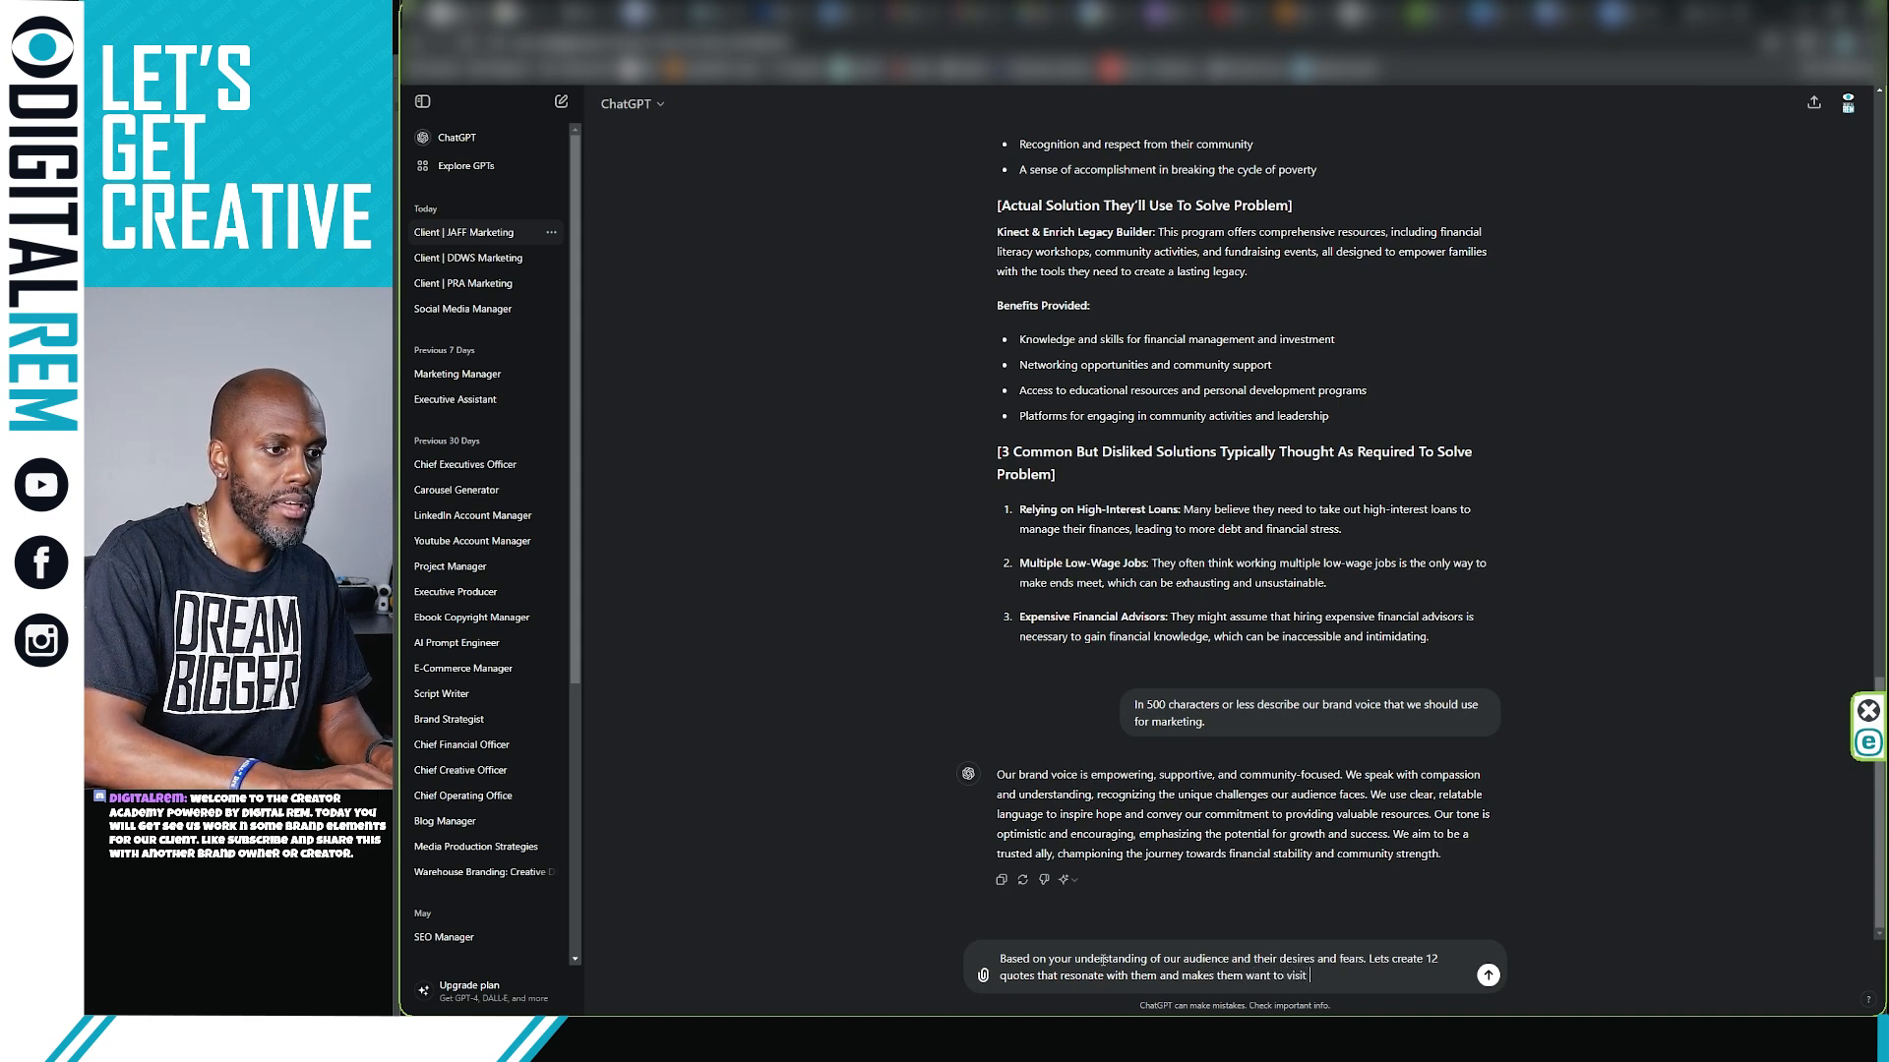
type("our webist")
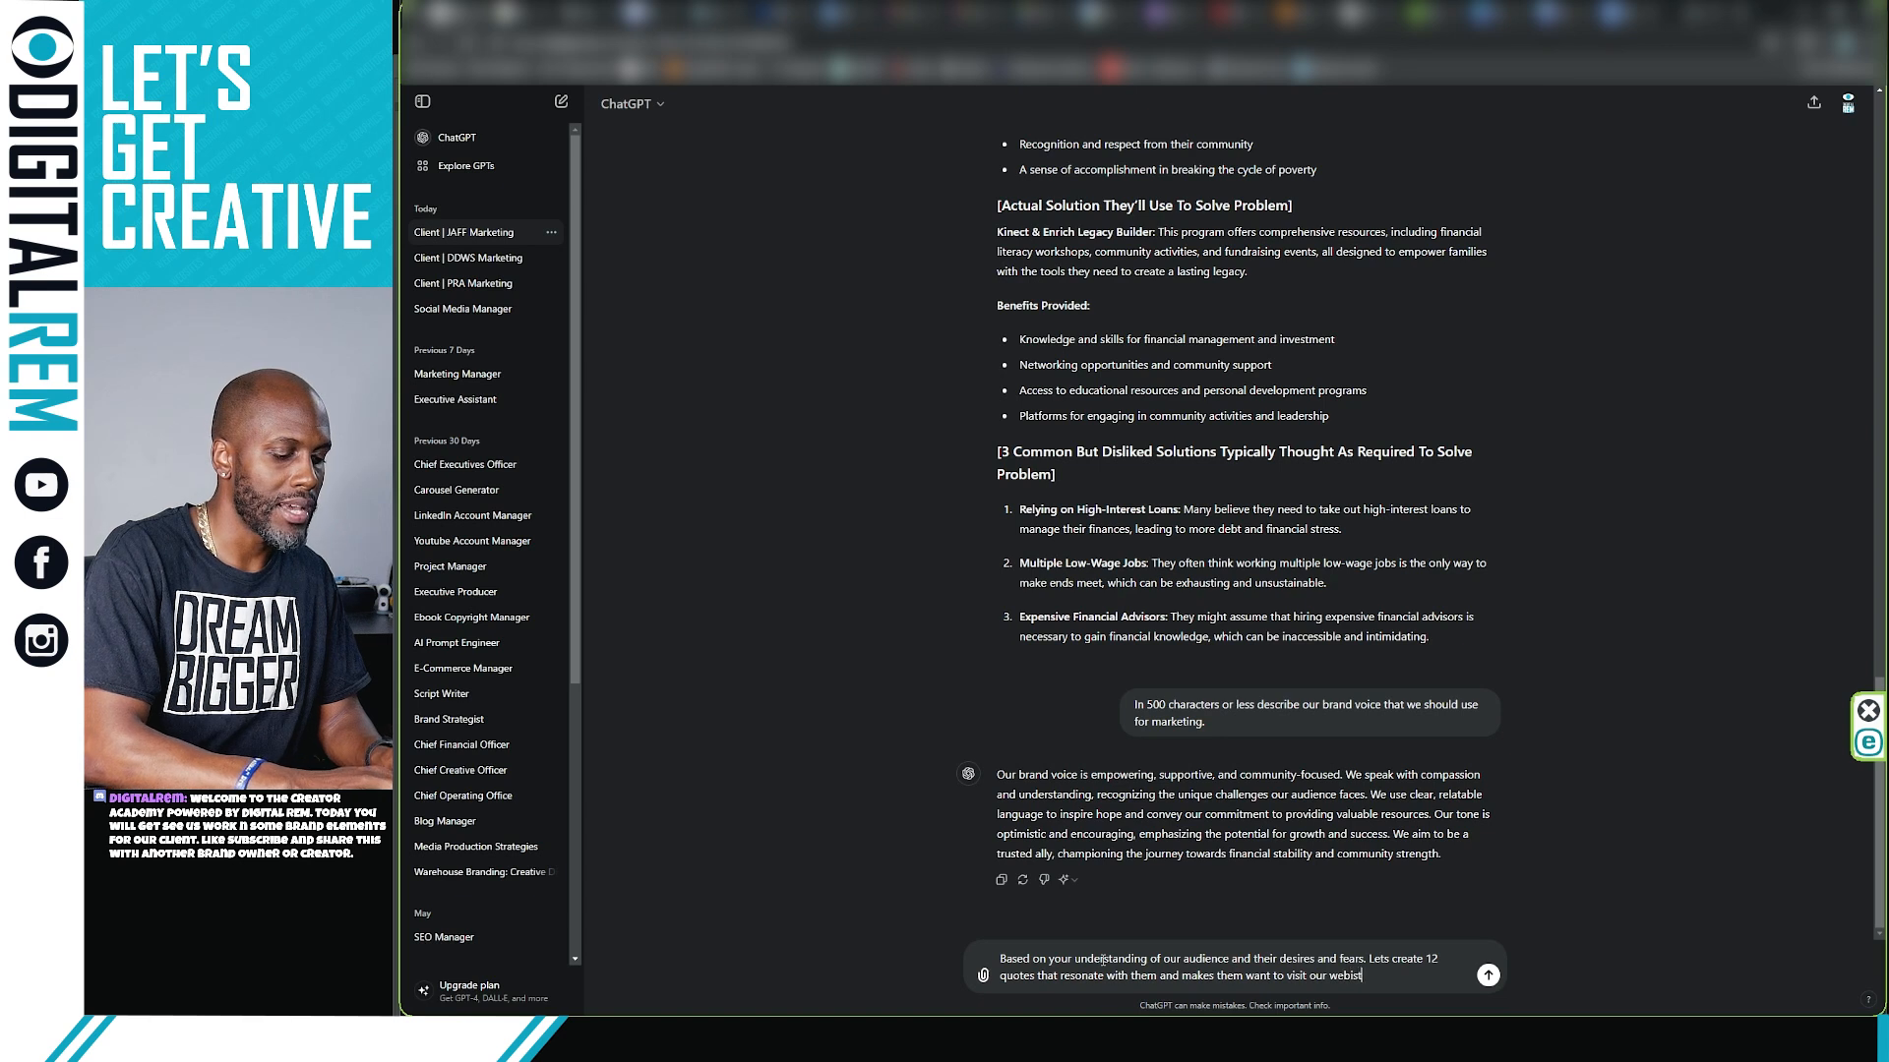
type("e to learn more")
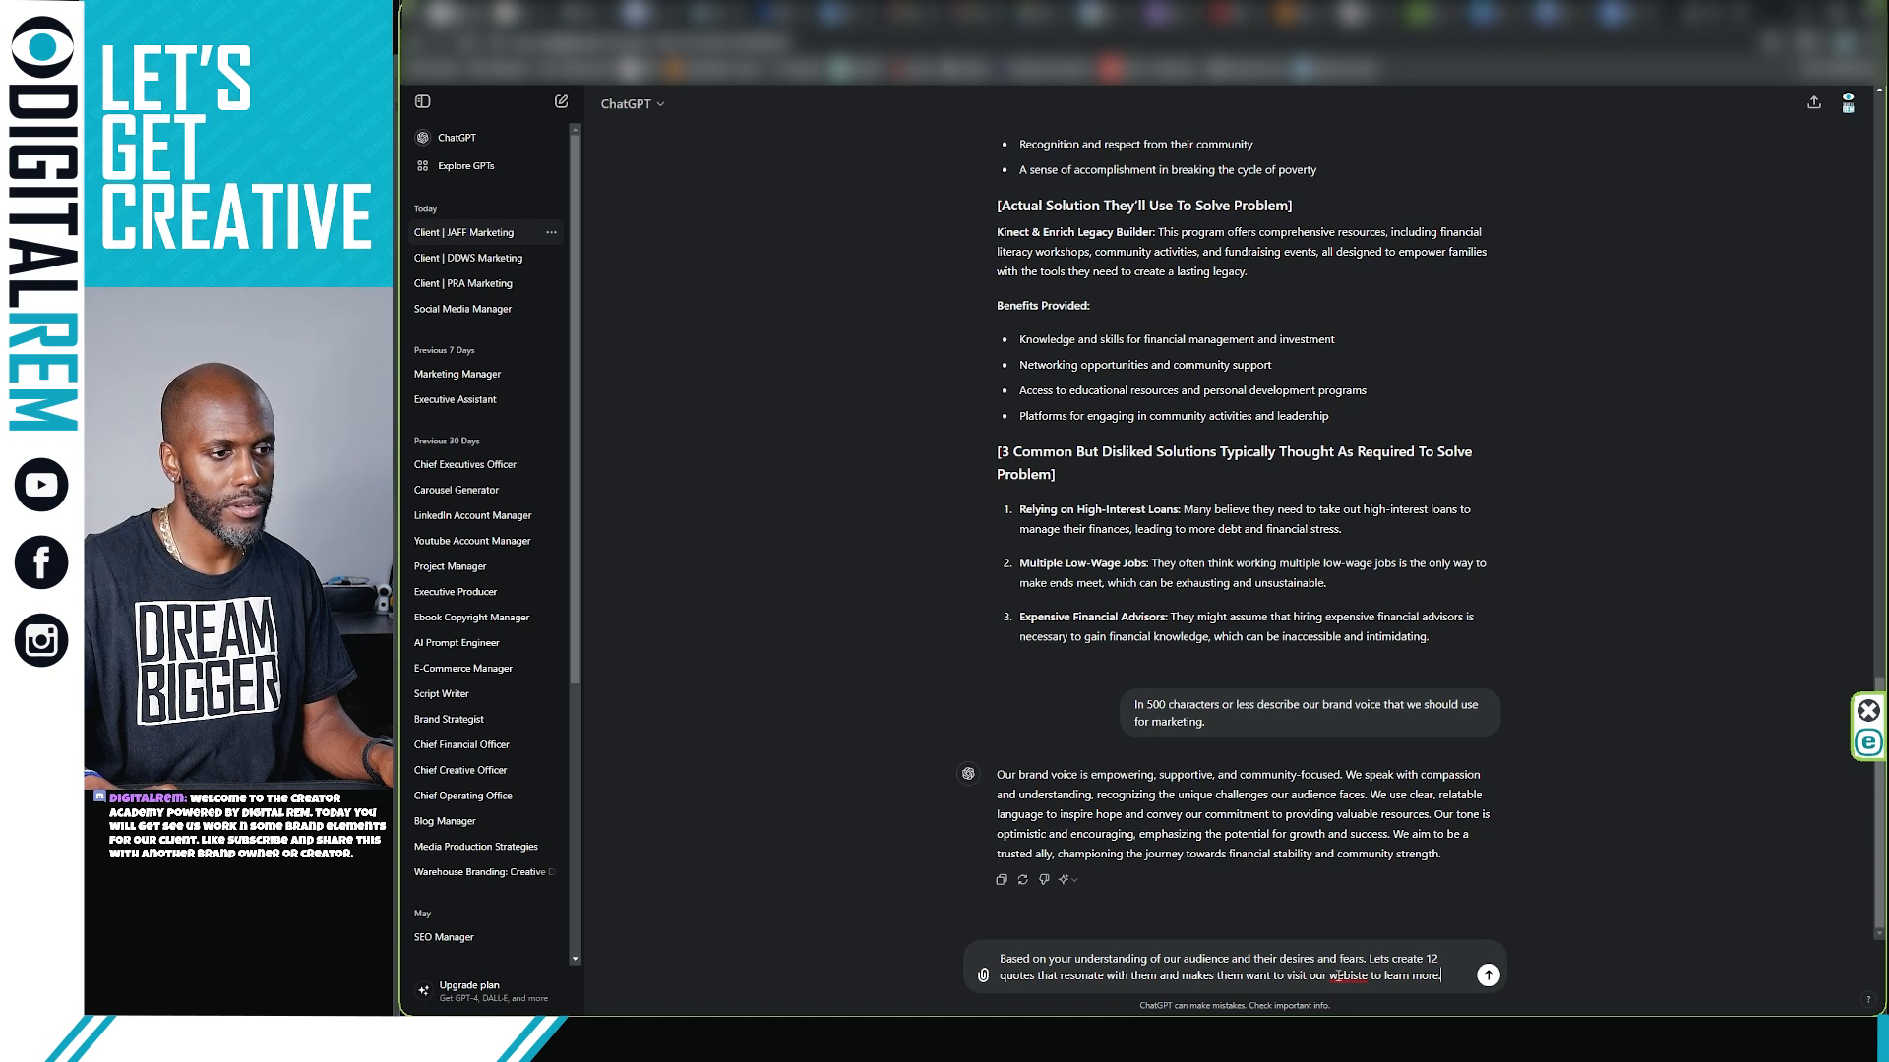
type(".")
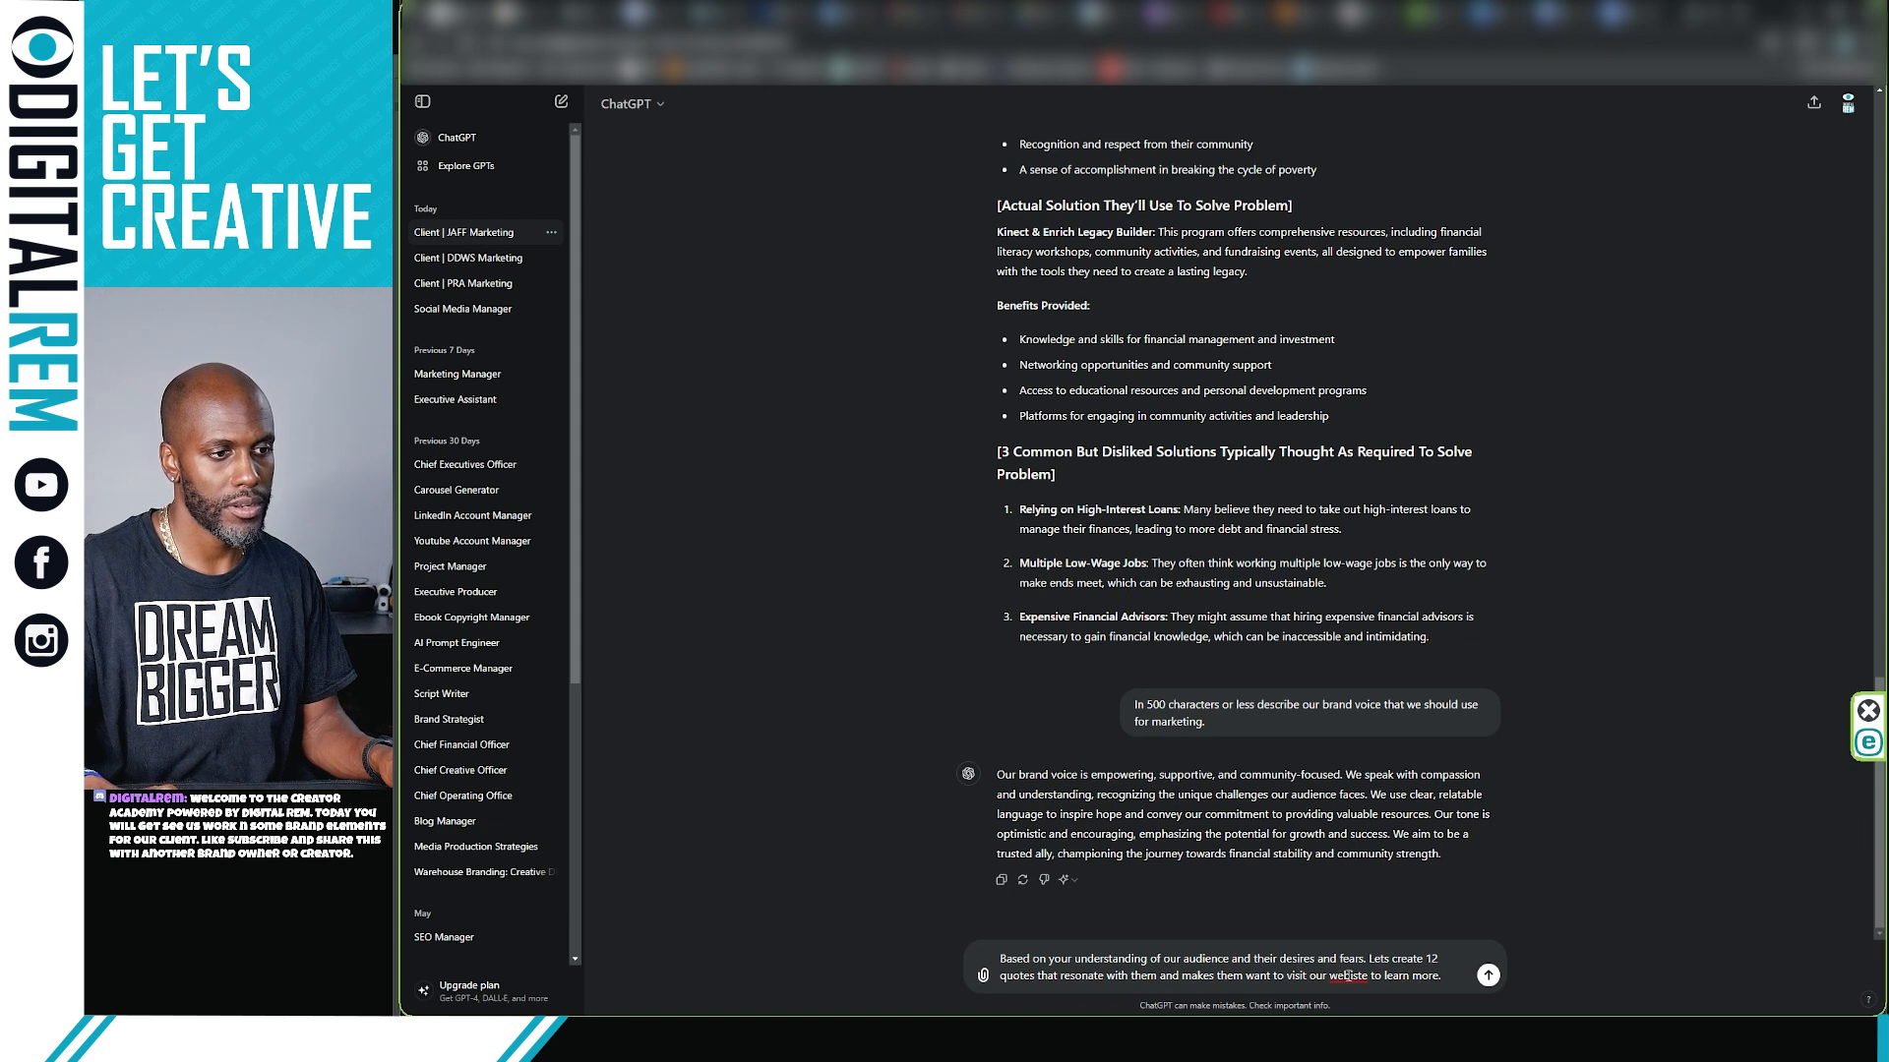
left_click(1361, 975)
key("BackSpace")
key("BackSpace")
type("site")
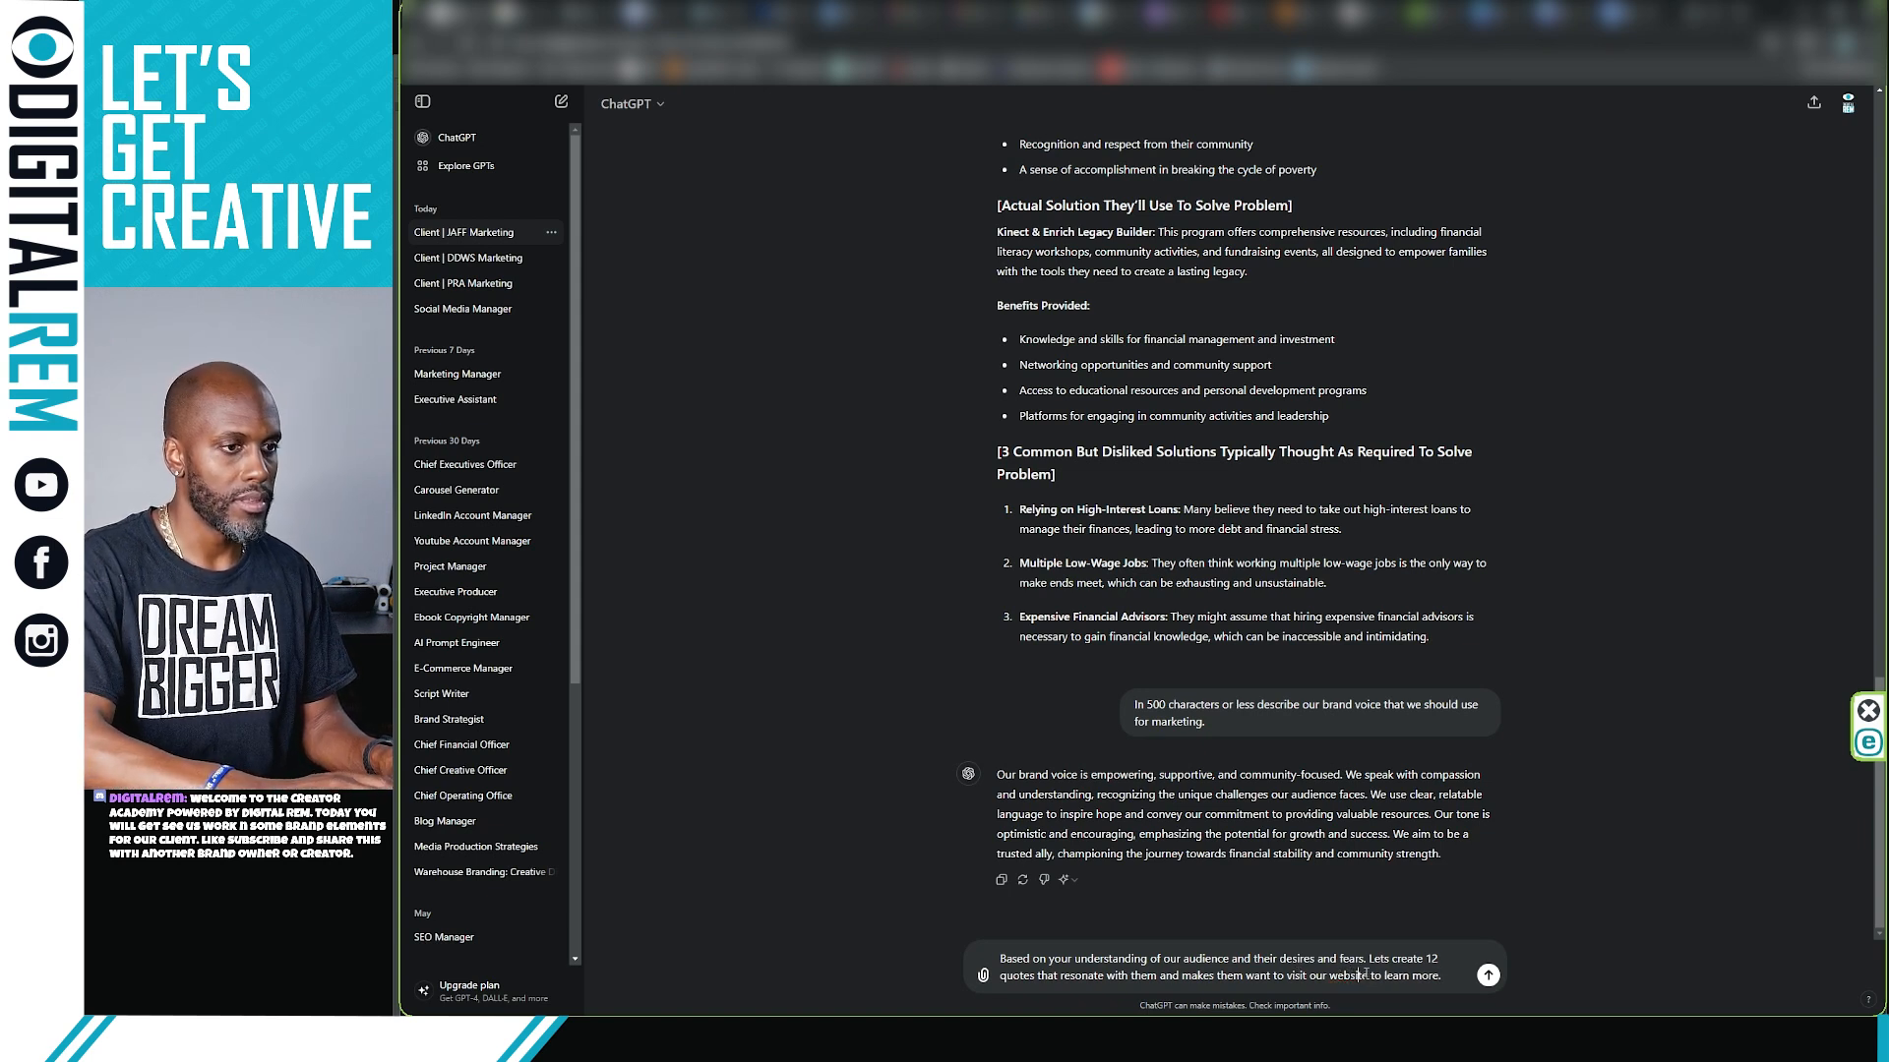
Append "Keep it short bold yet conversational." to the prompt and send it
left_click(1439, 974)
type("Keep it c")
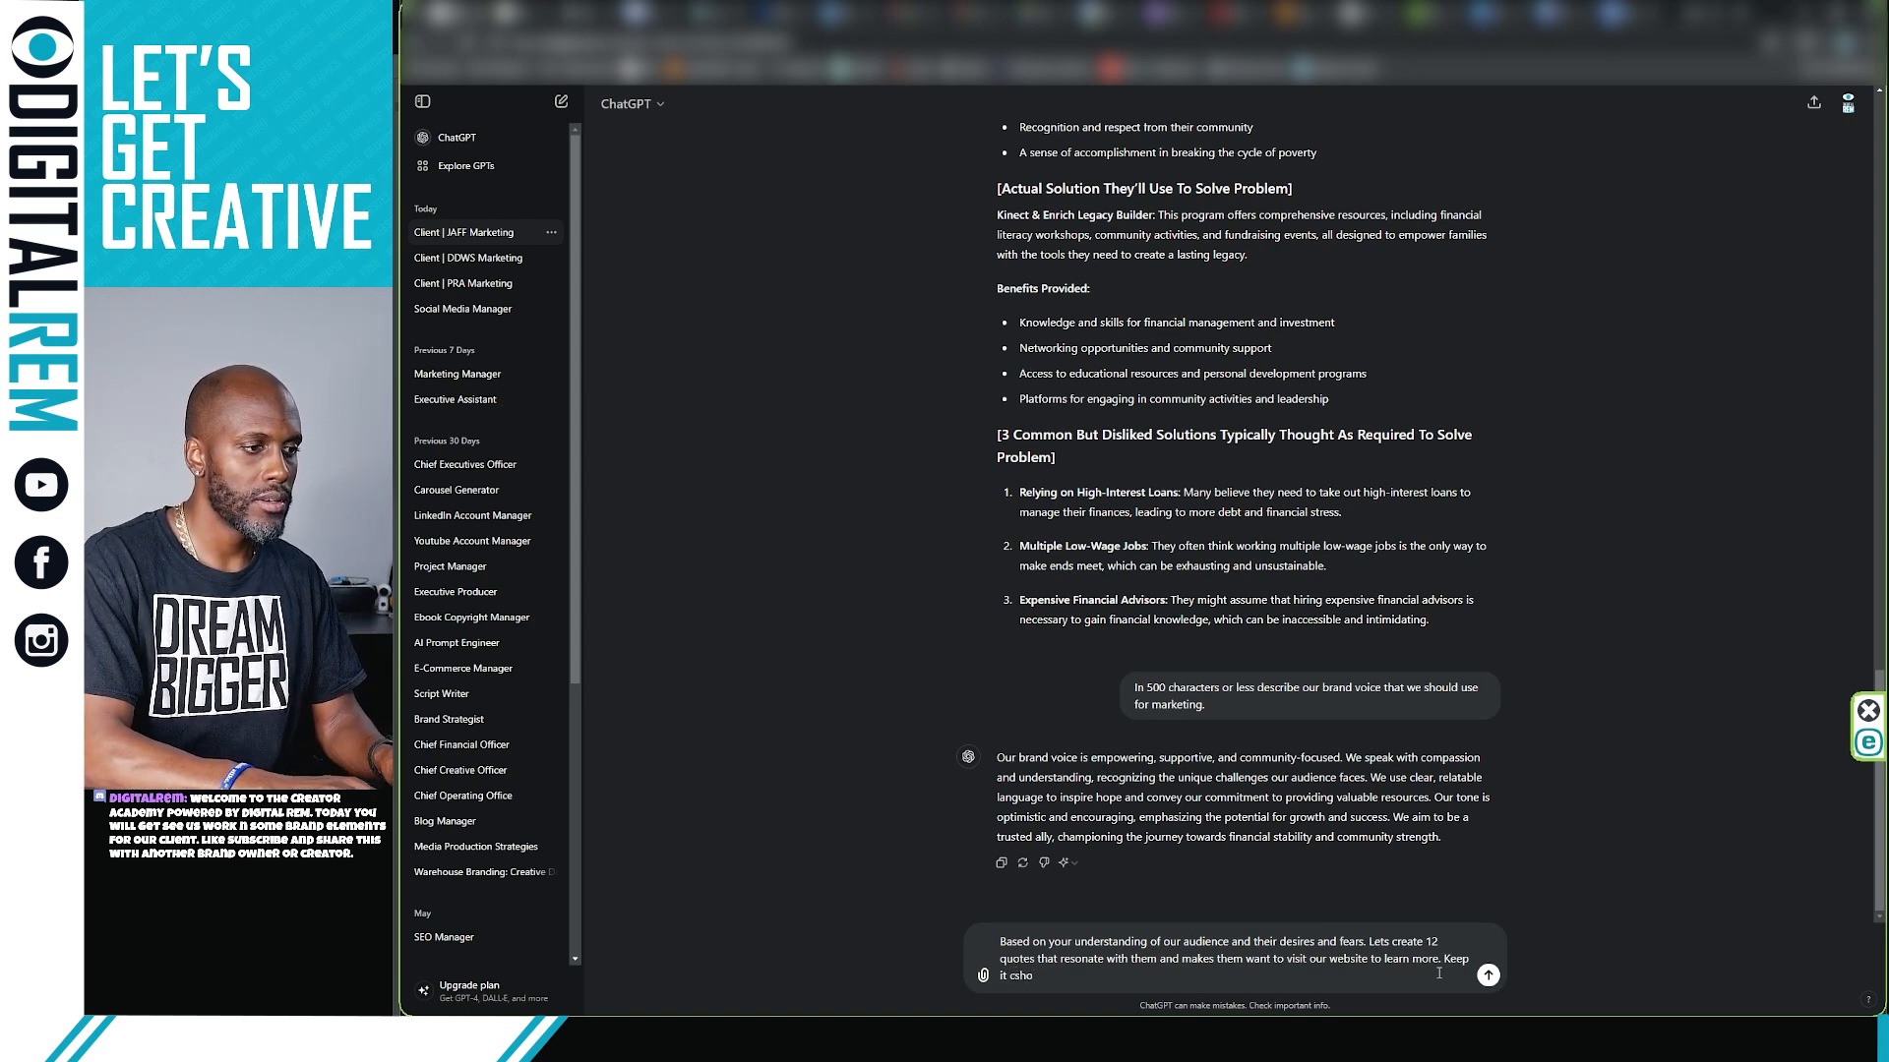
key("BackSpace")
type("short n")
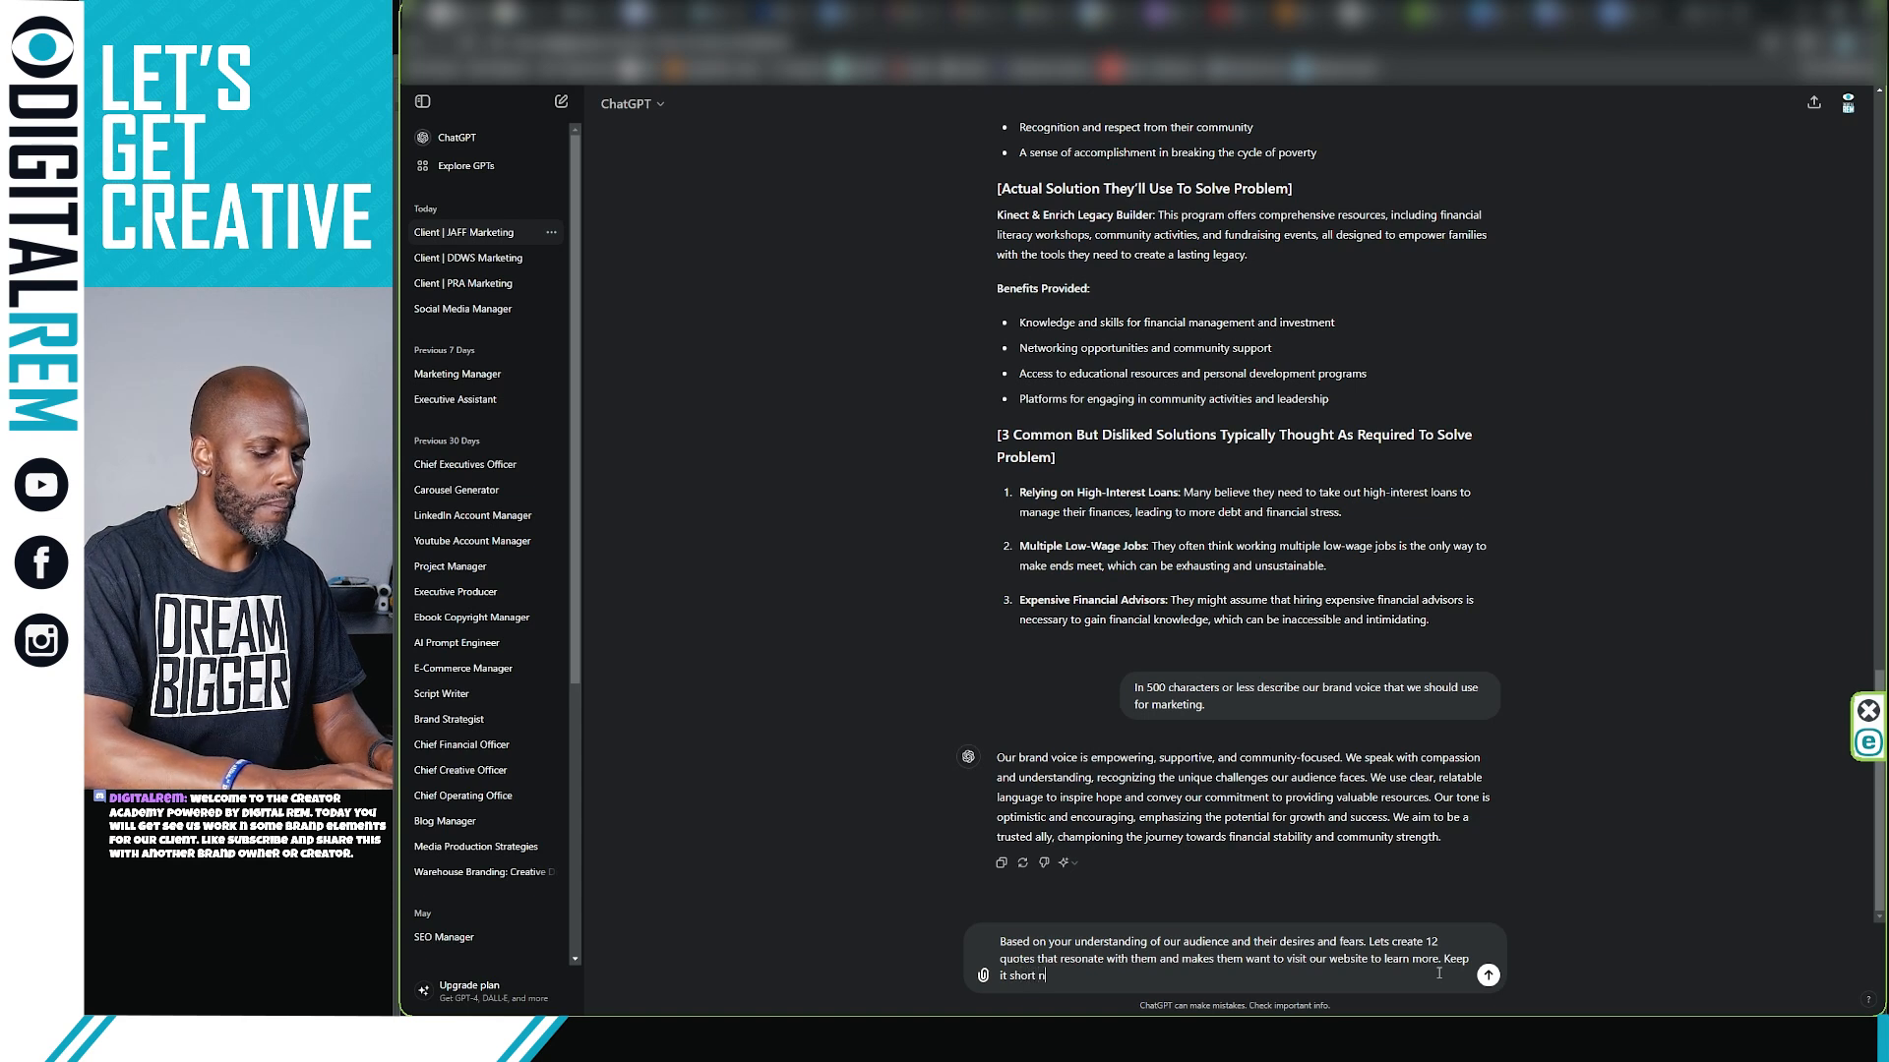
key("BackSpace")
type("bold")
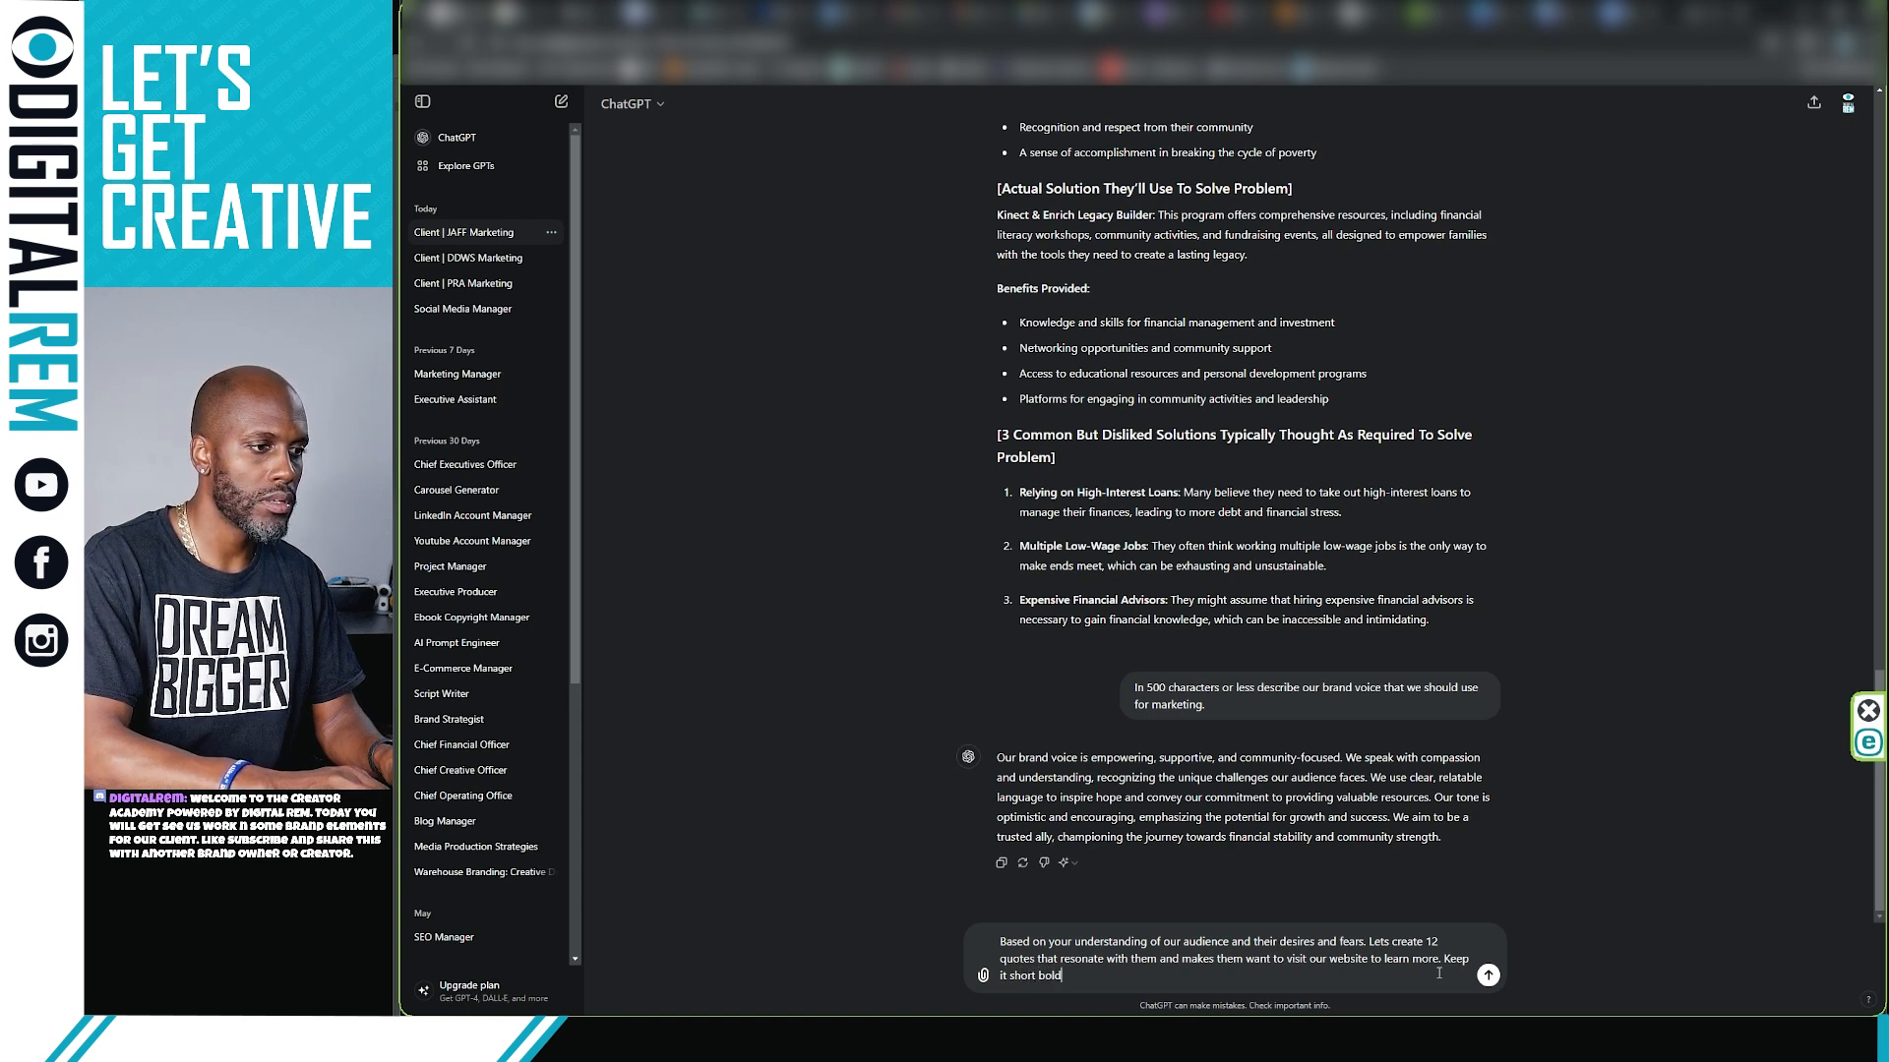
type(" yet")
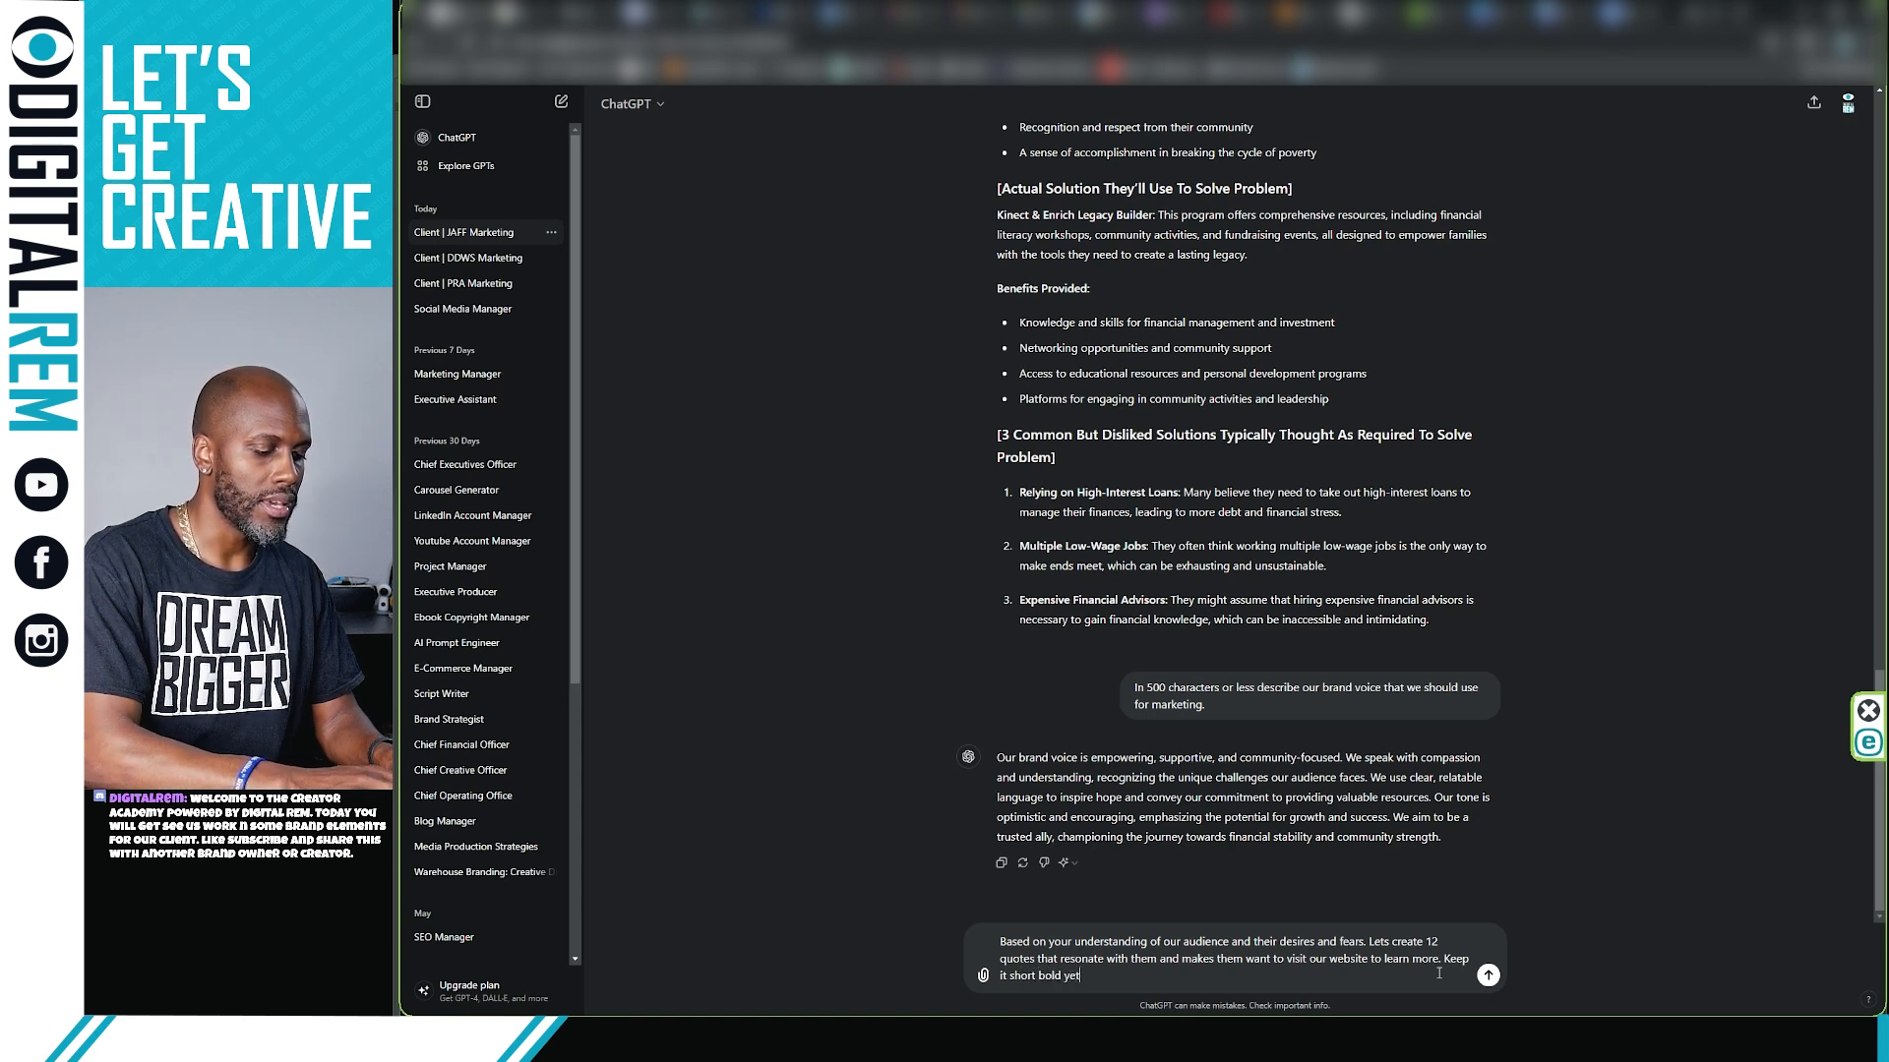
type(" conversational.")
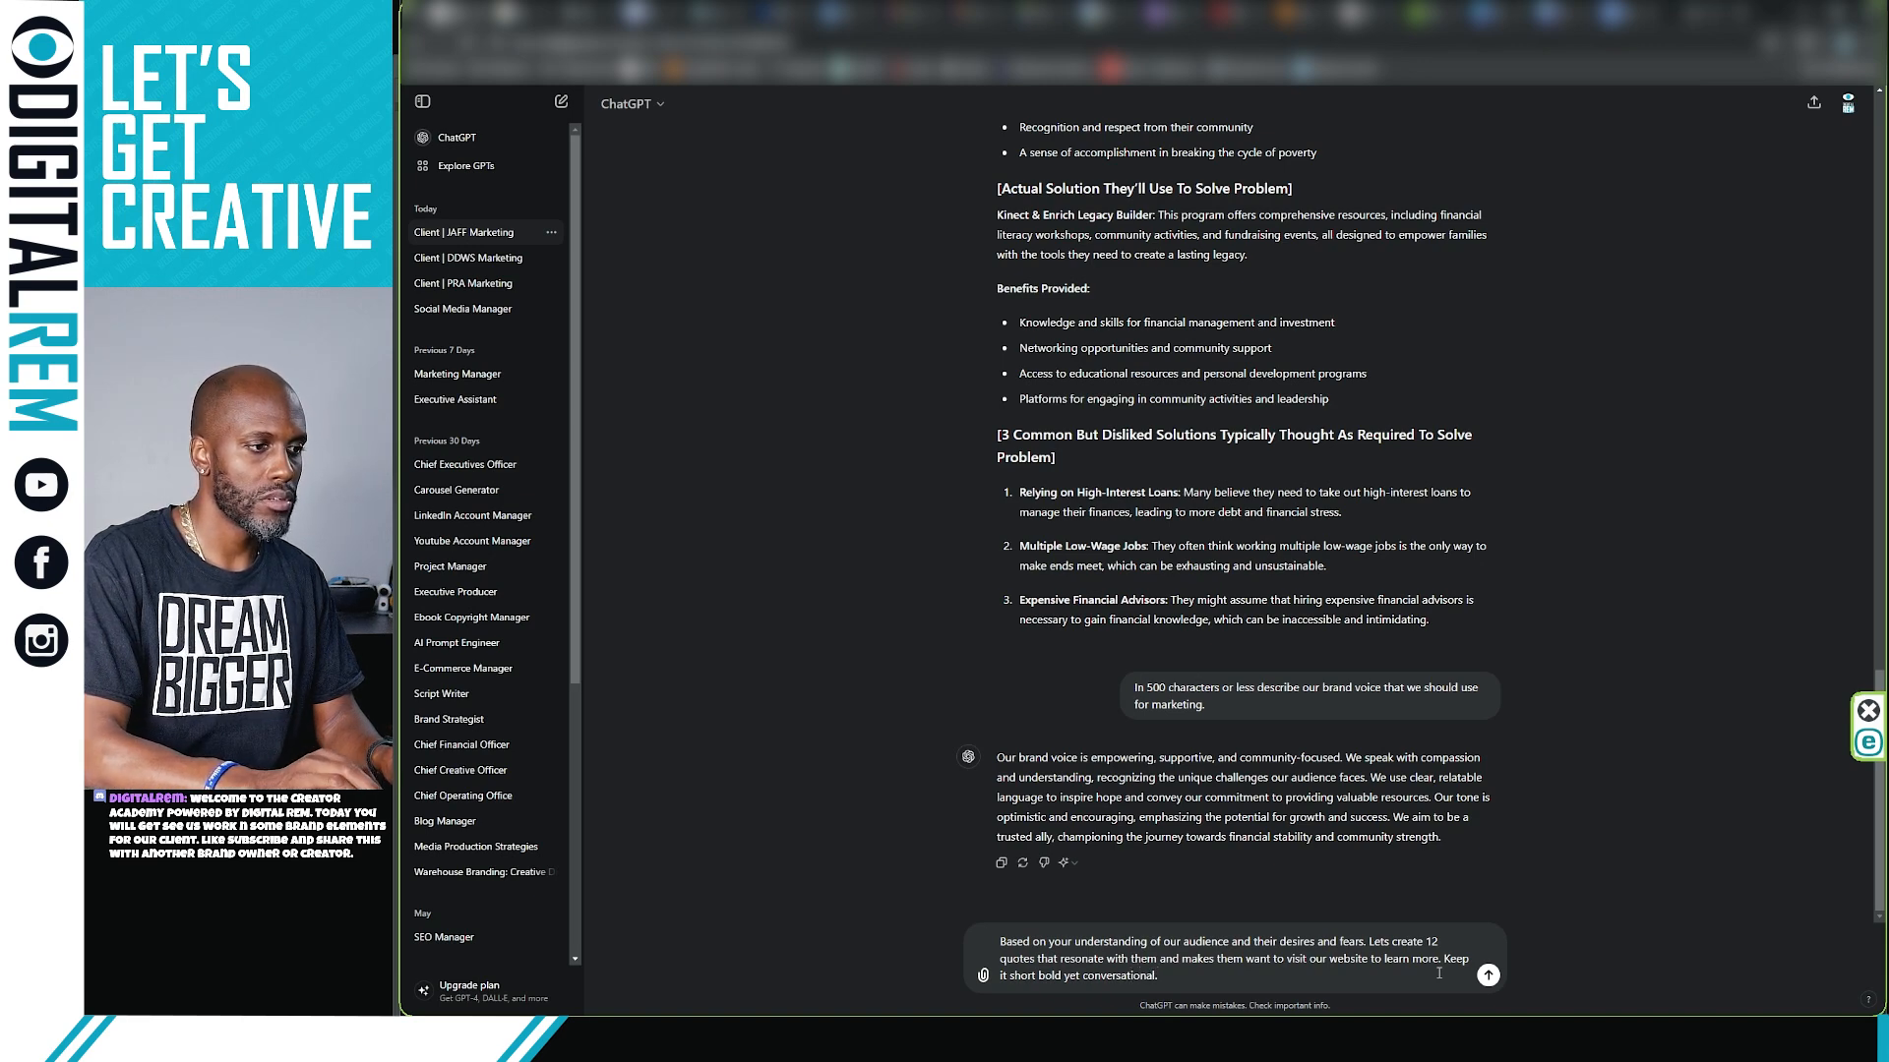
key("Return")
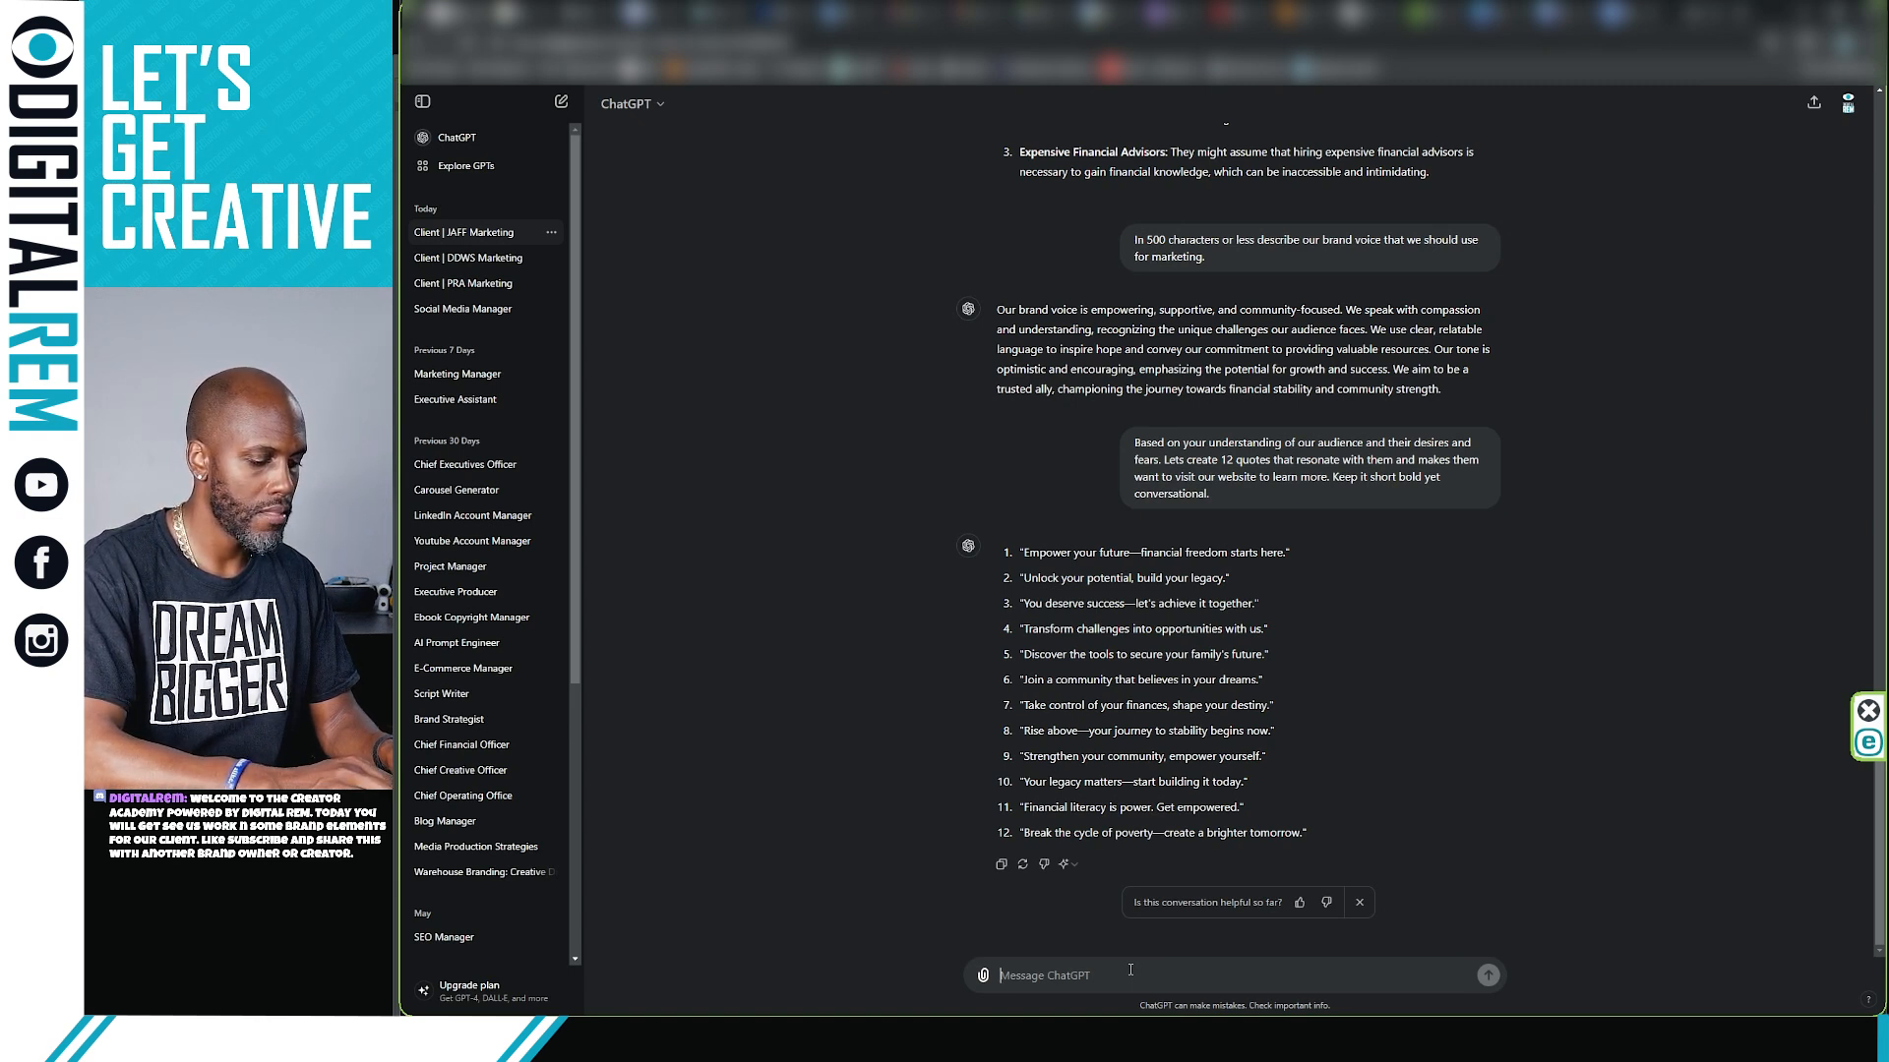
Begin a follow-up message with "Lets create 12 quotes that give the reader"
type("Lets create ")
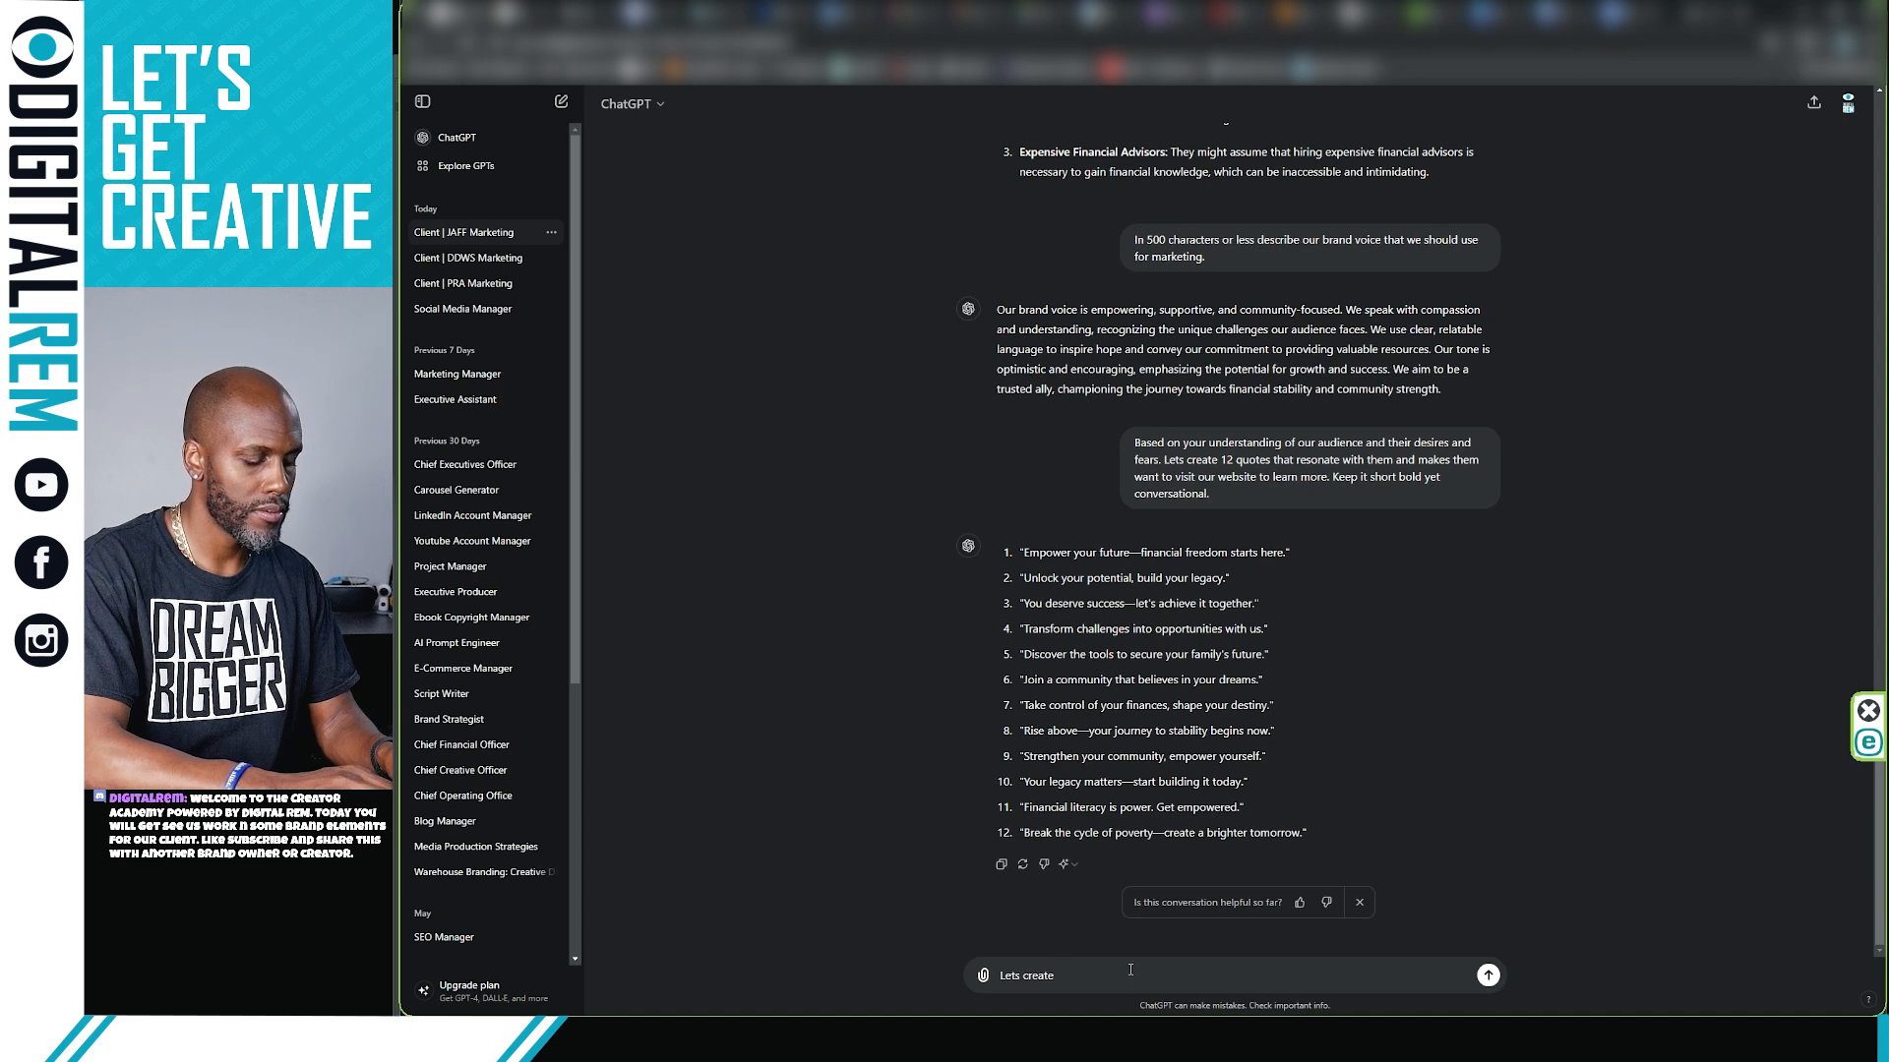
type("1")
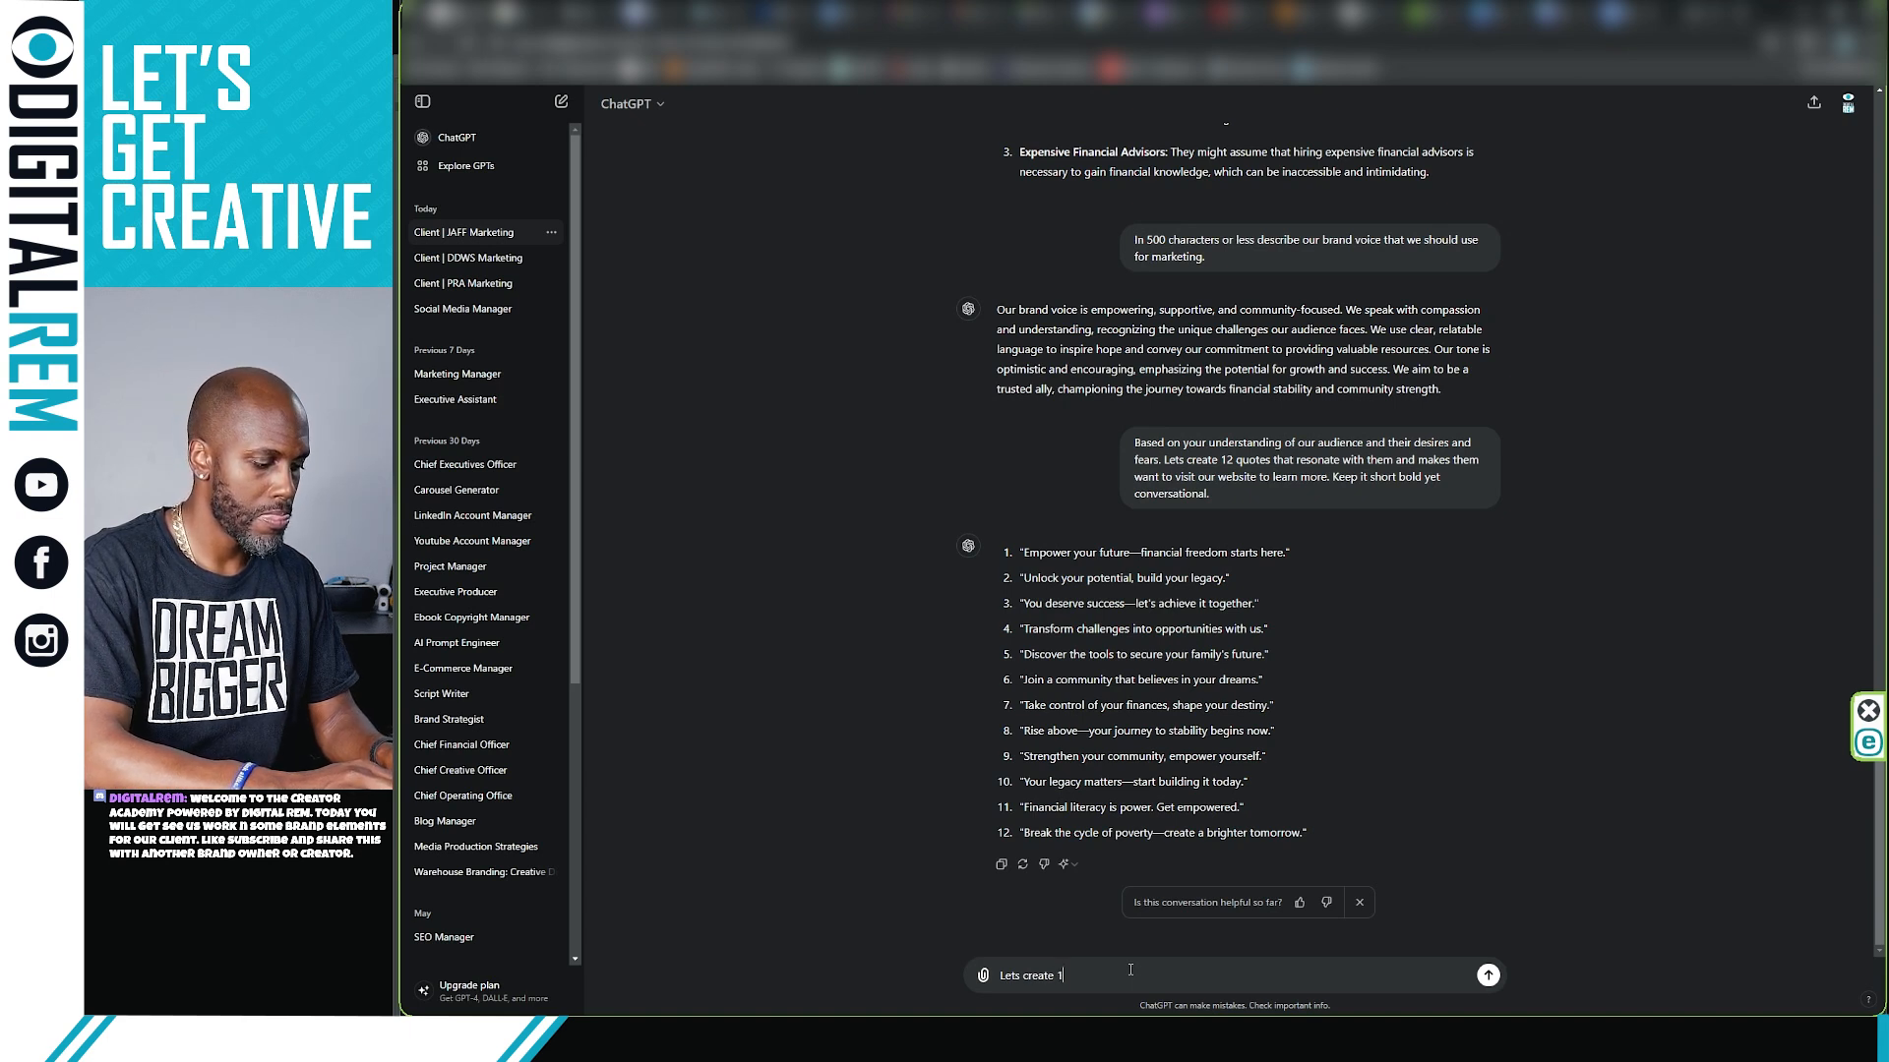
type("2 quotes tat ")
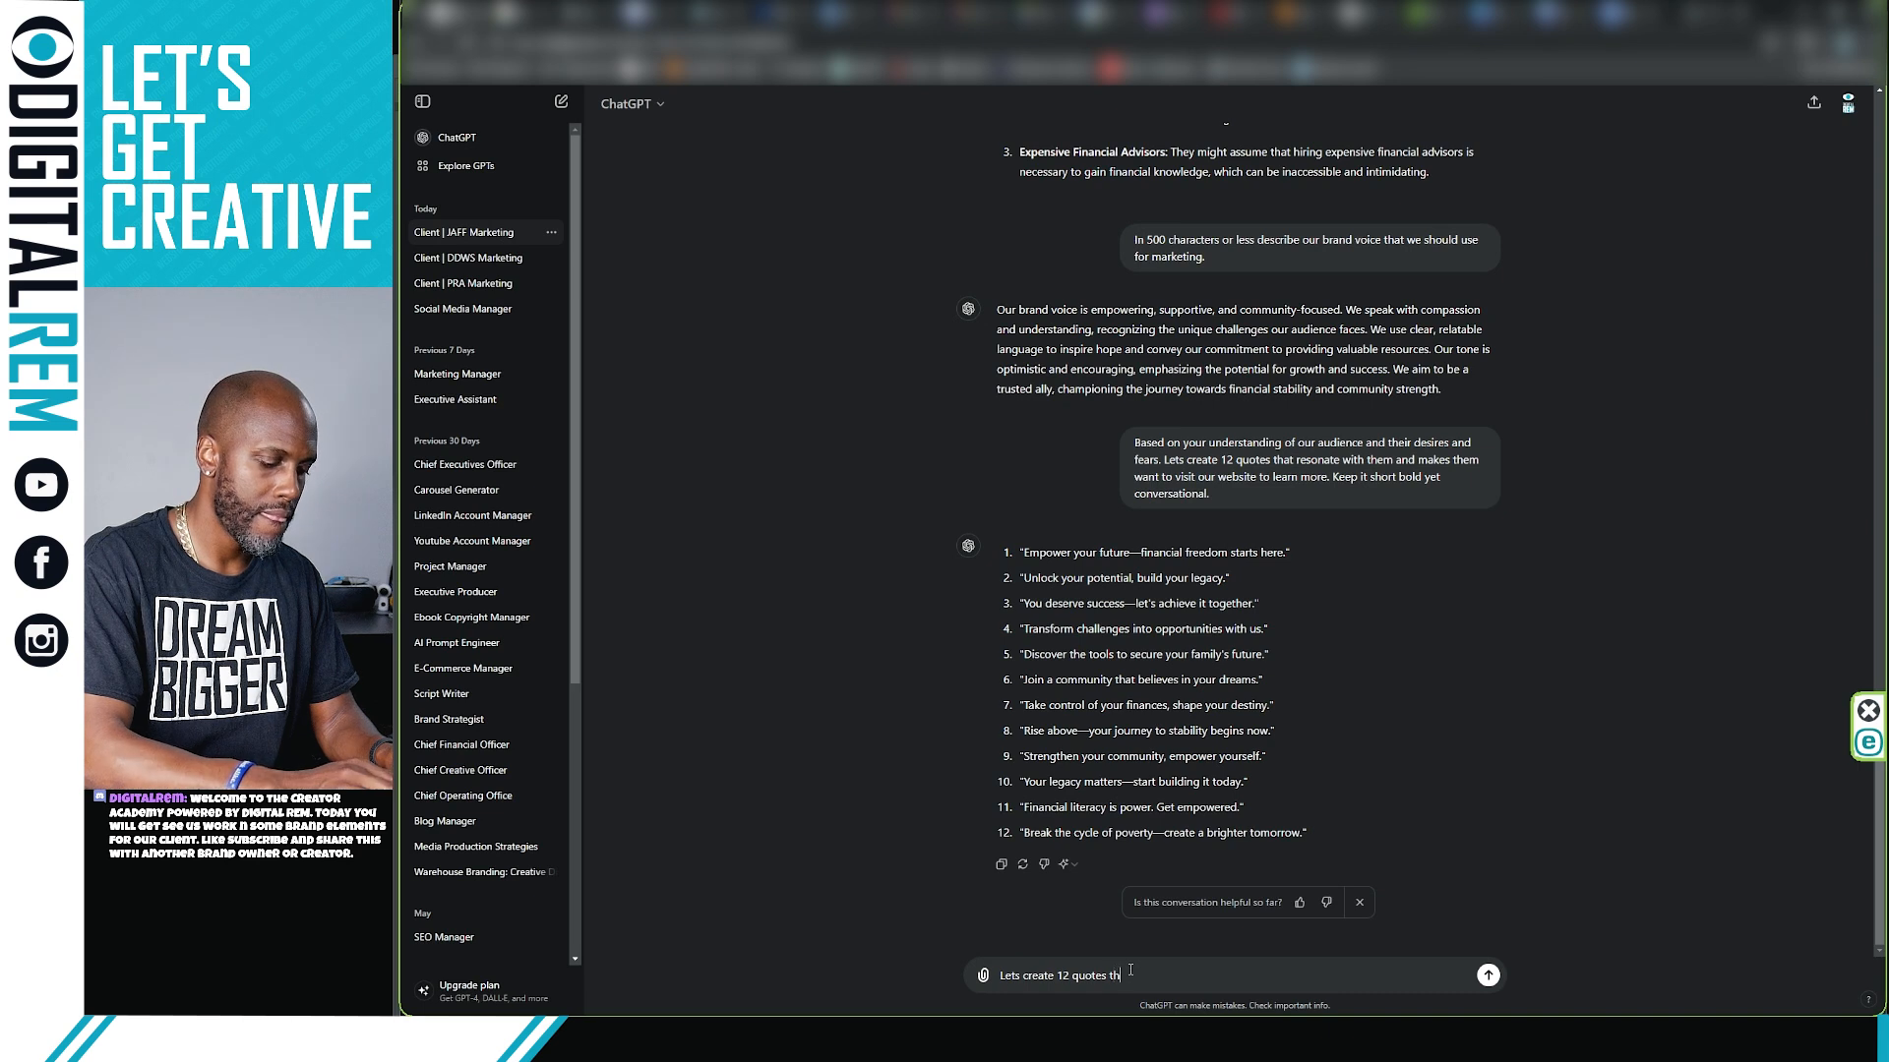
type("at")
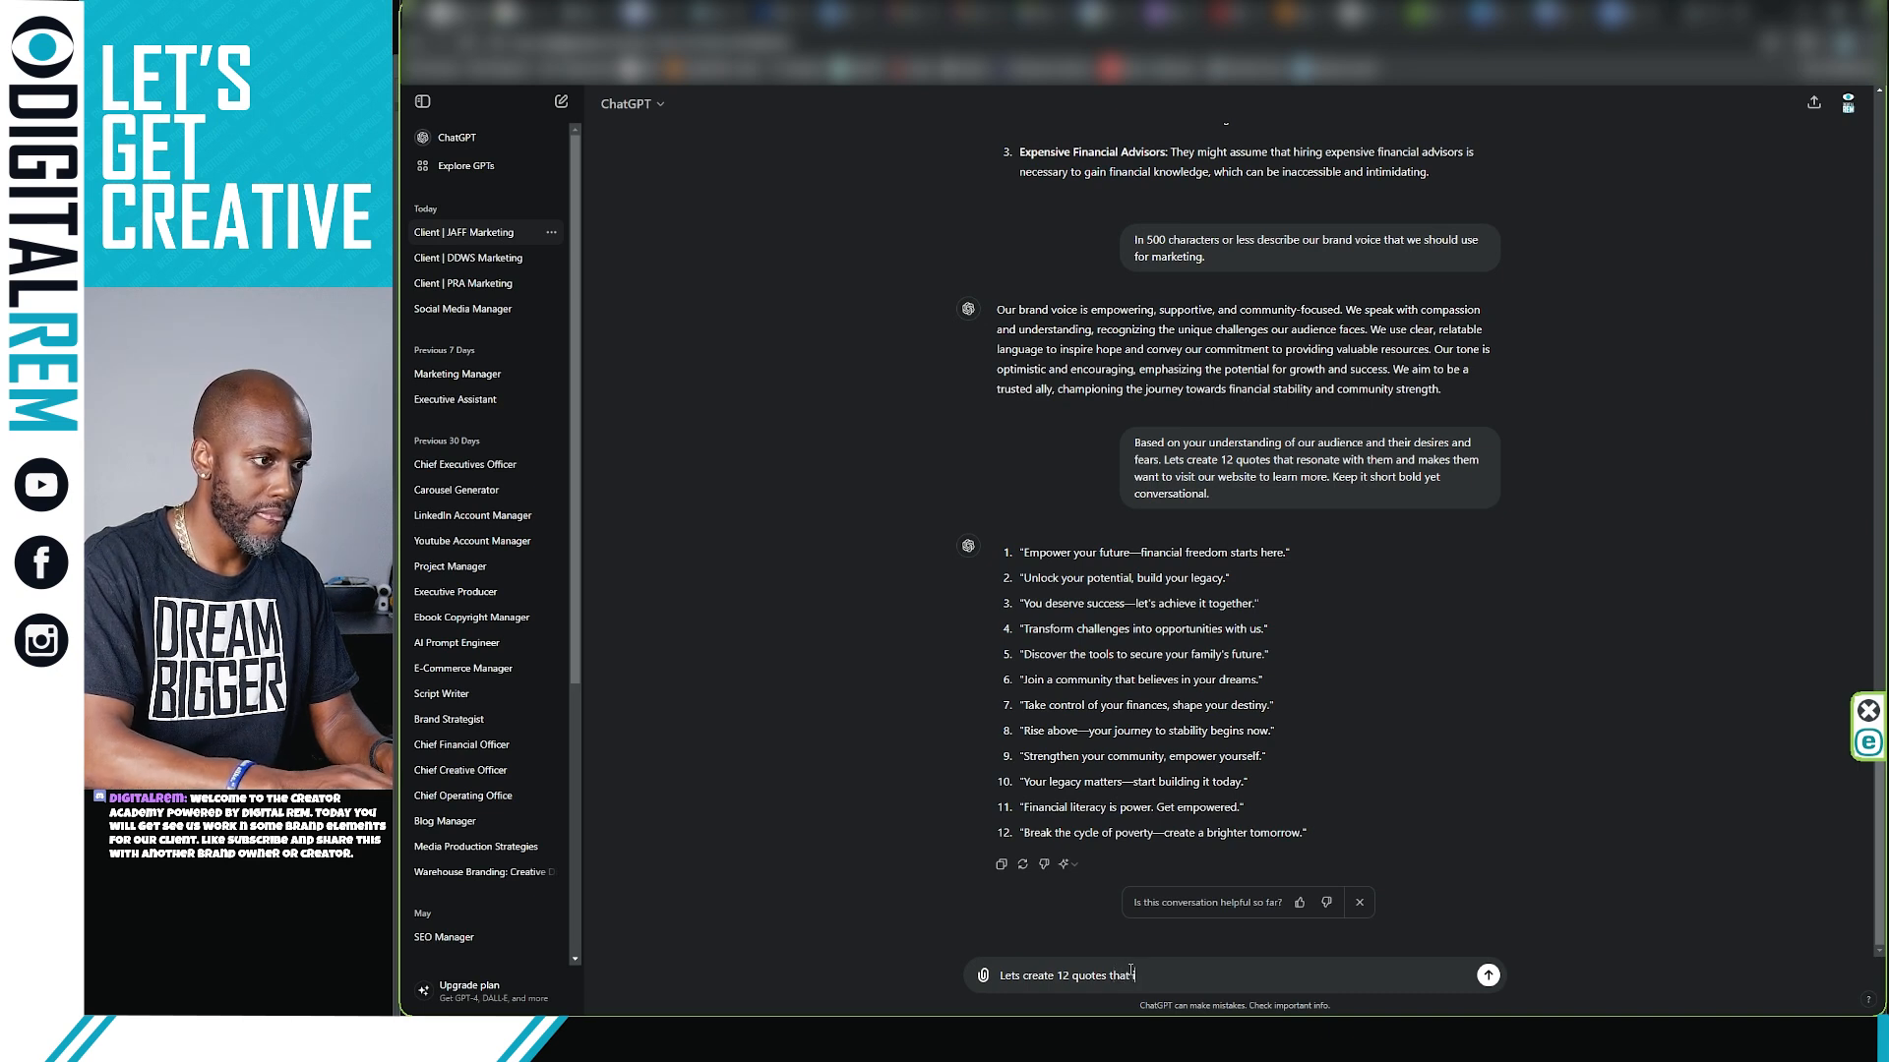
type(" i gi")
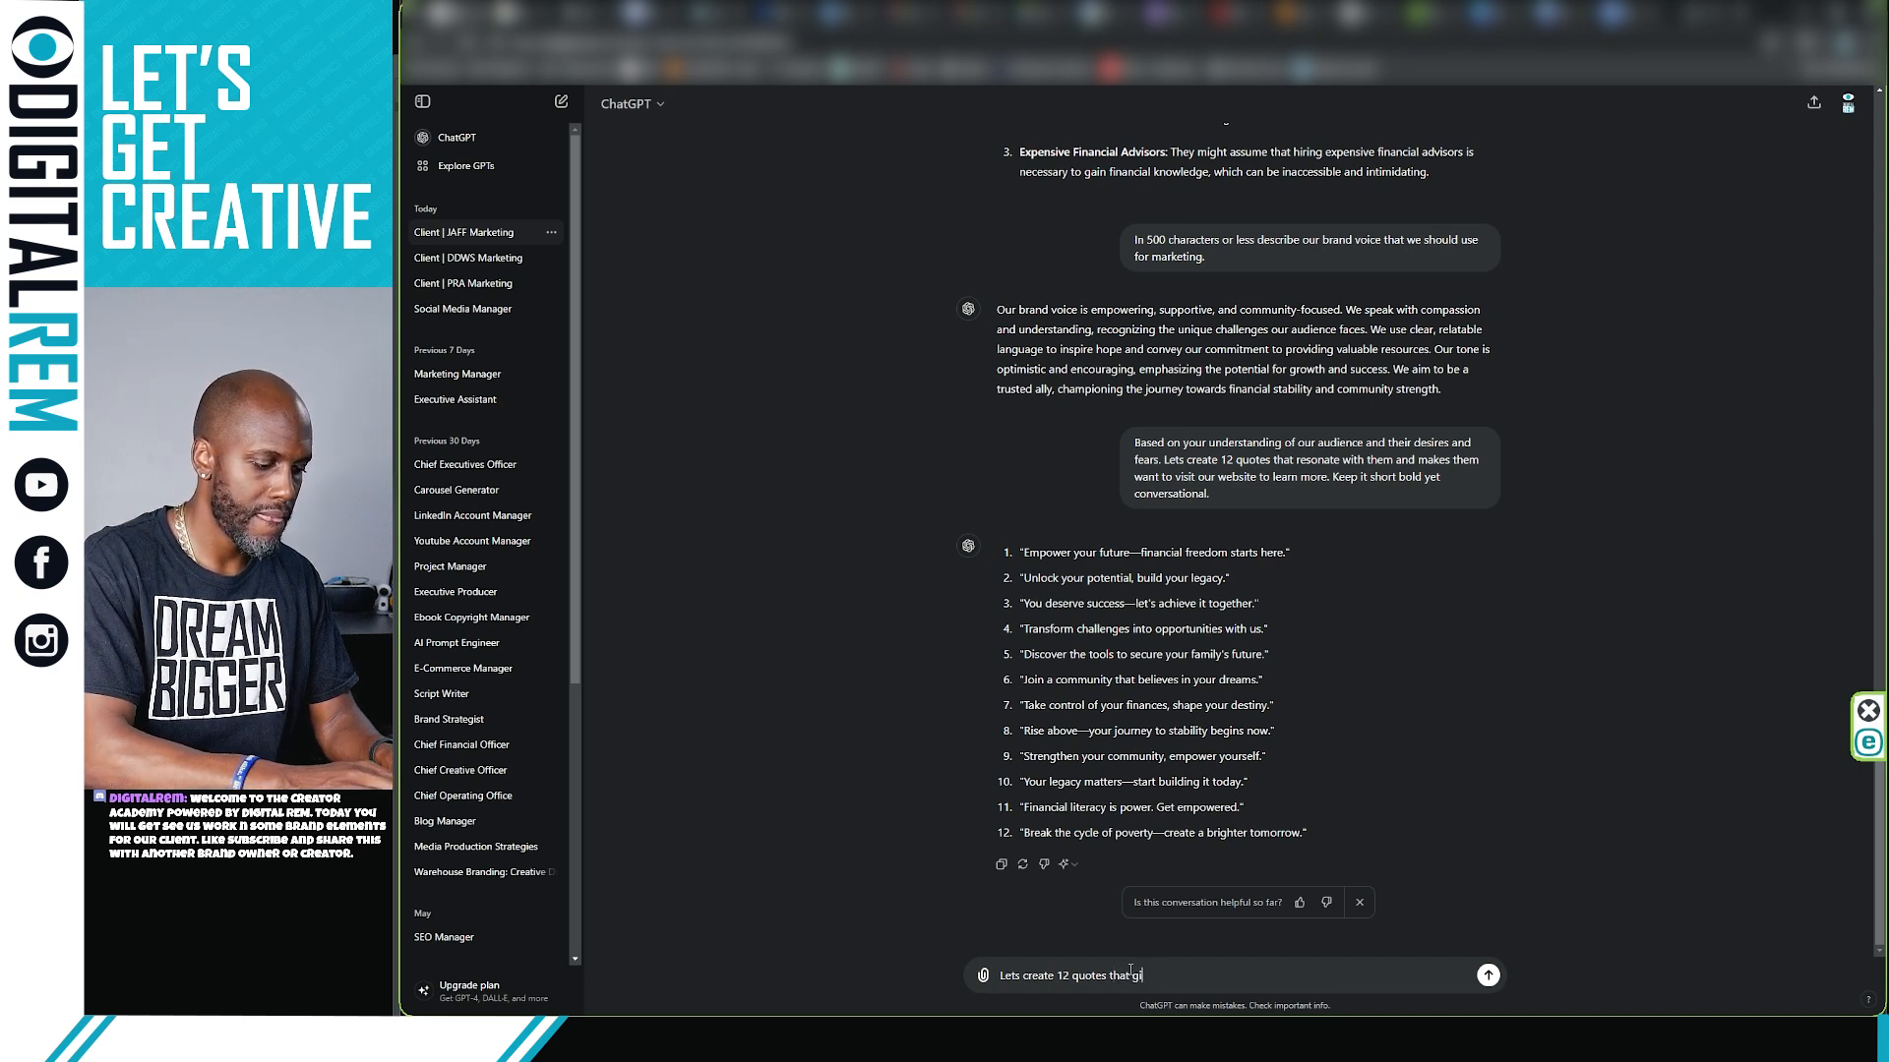
type("ve the reade")
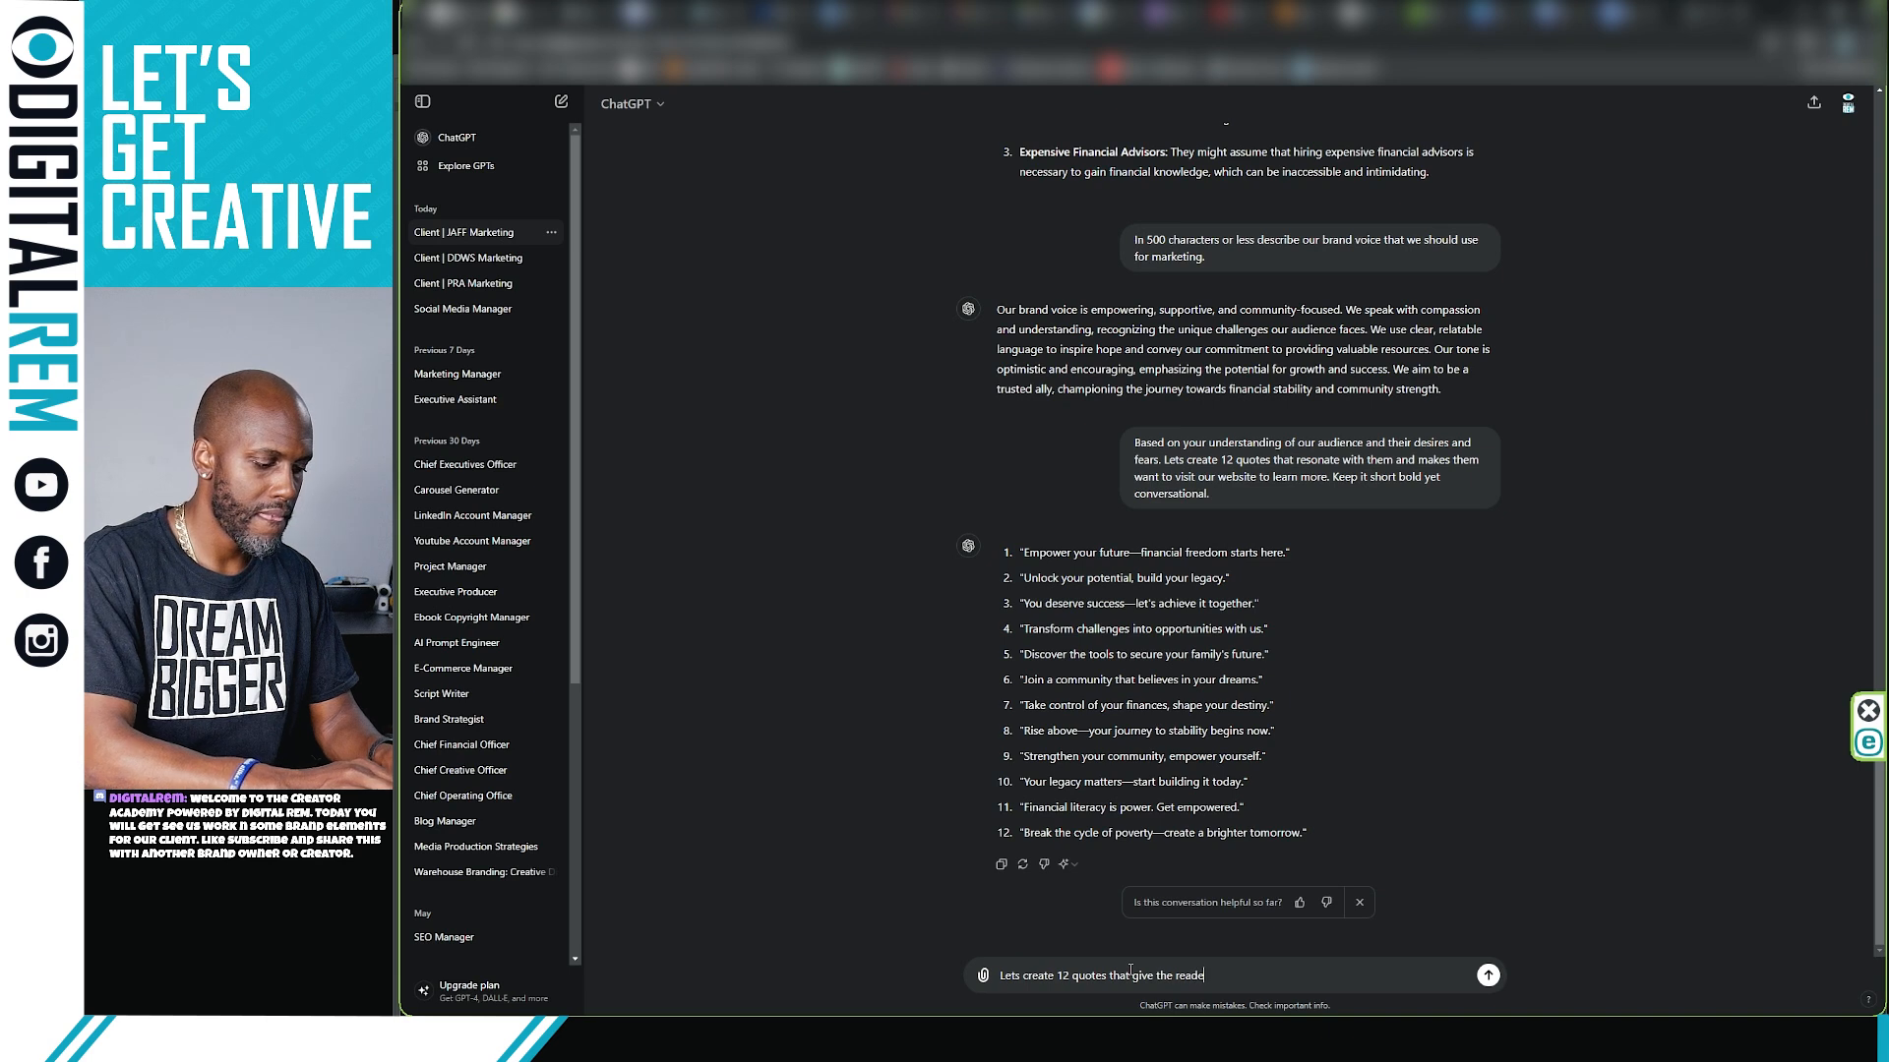
Continue the request with "more value and inspiration towards", correcting the spelling of "inspiration"
type("r more val")
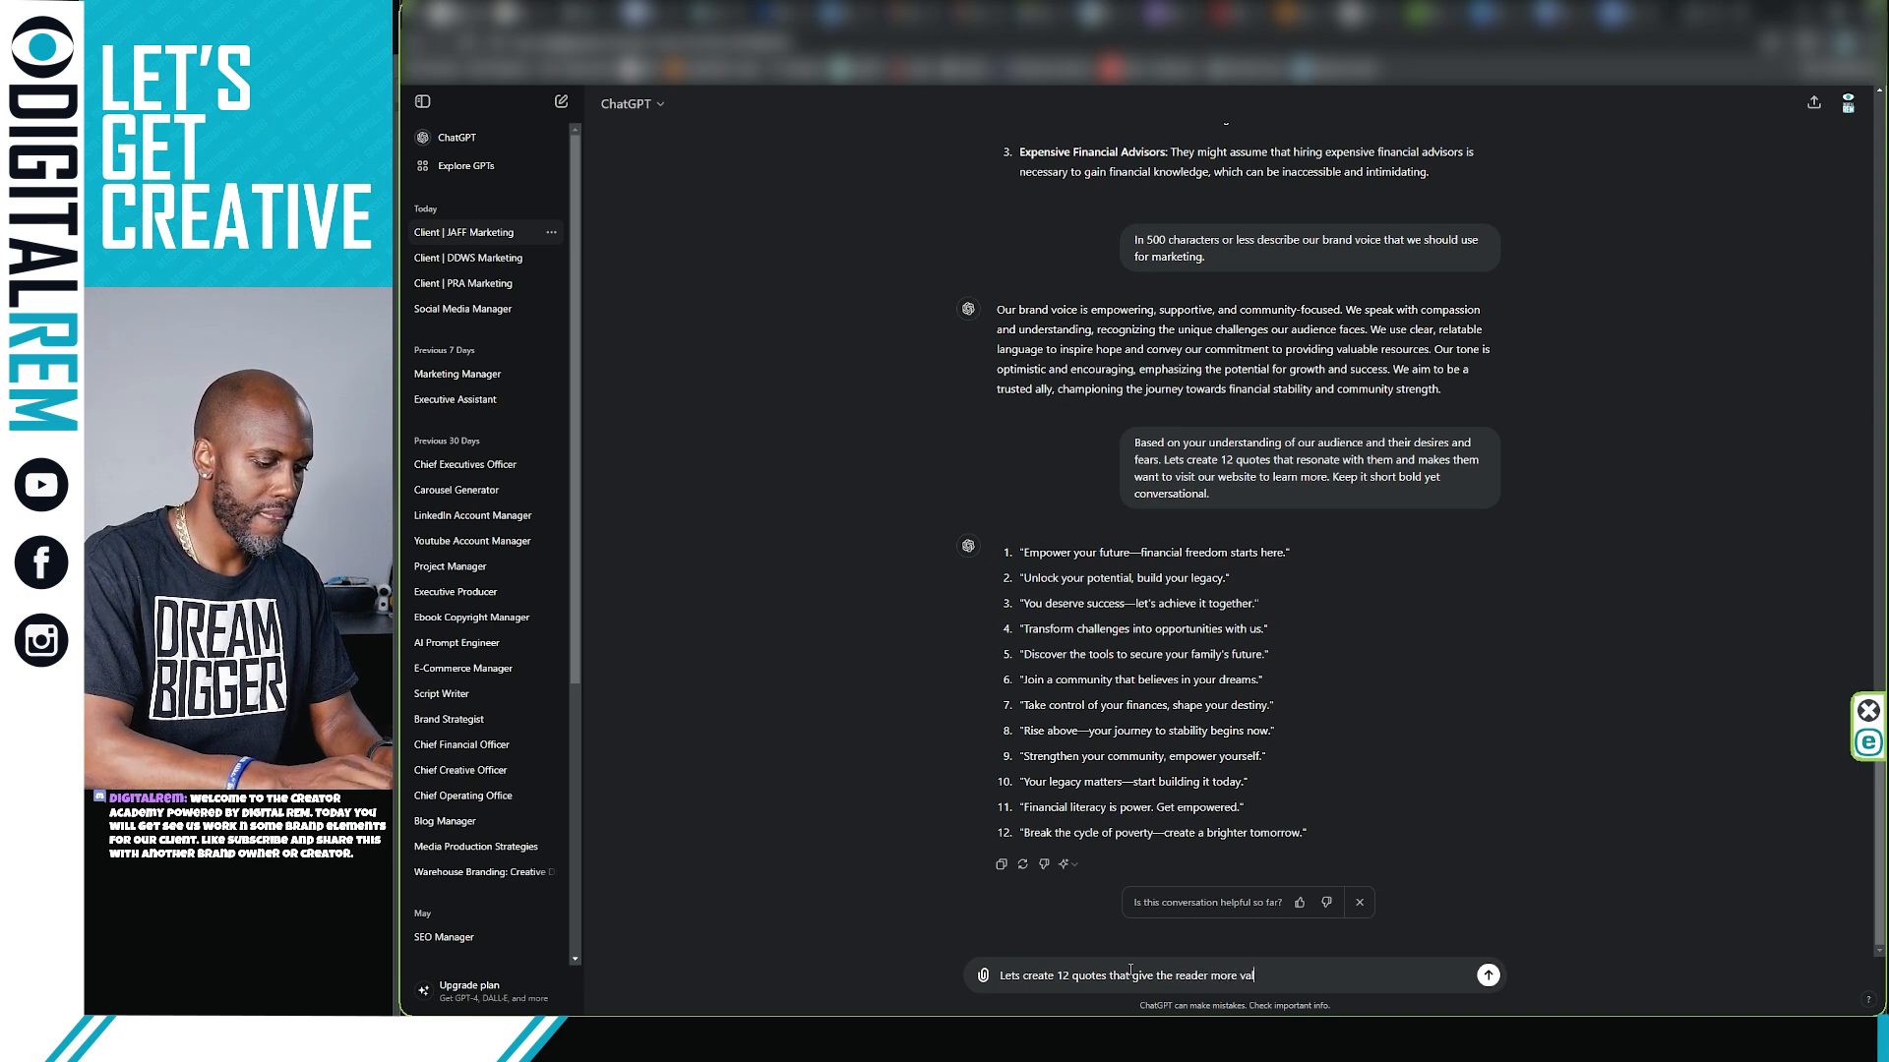
type("ue and insp")
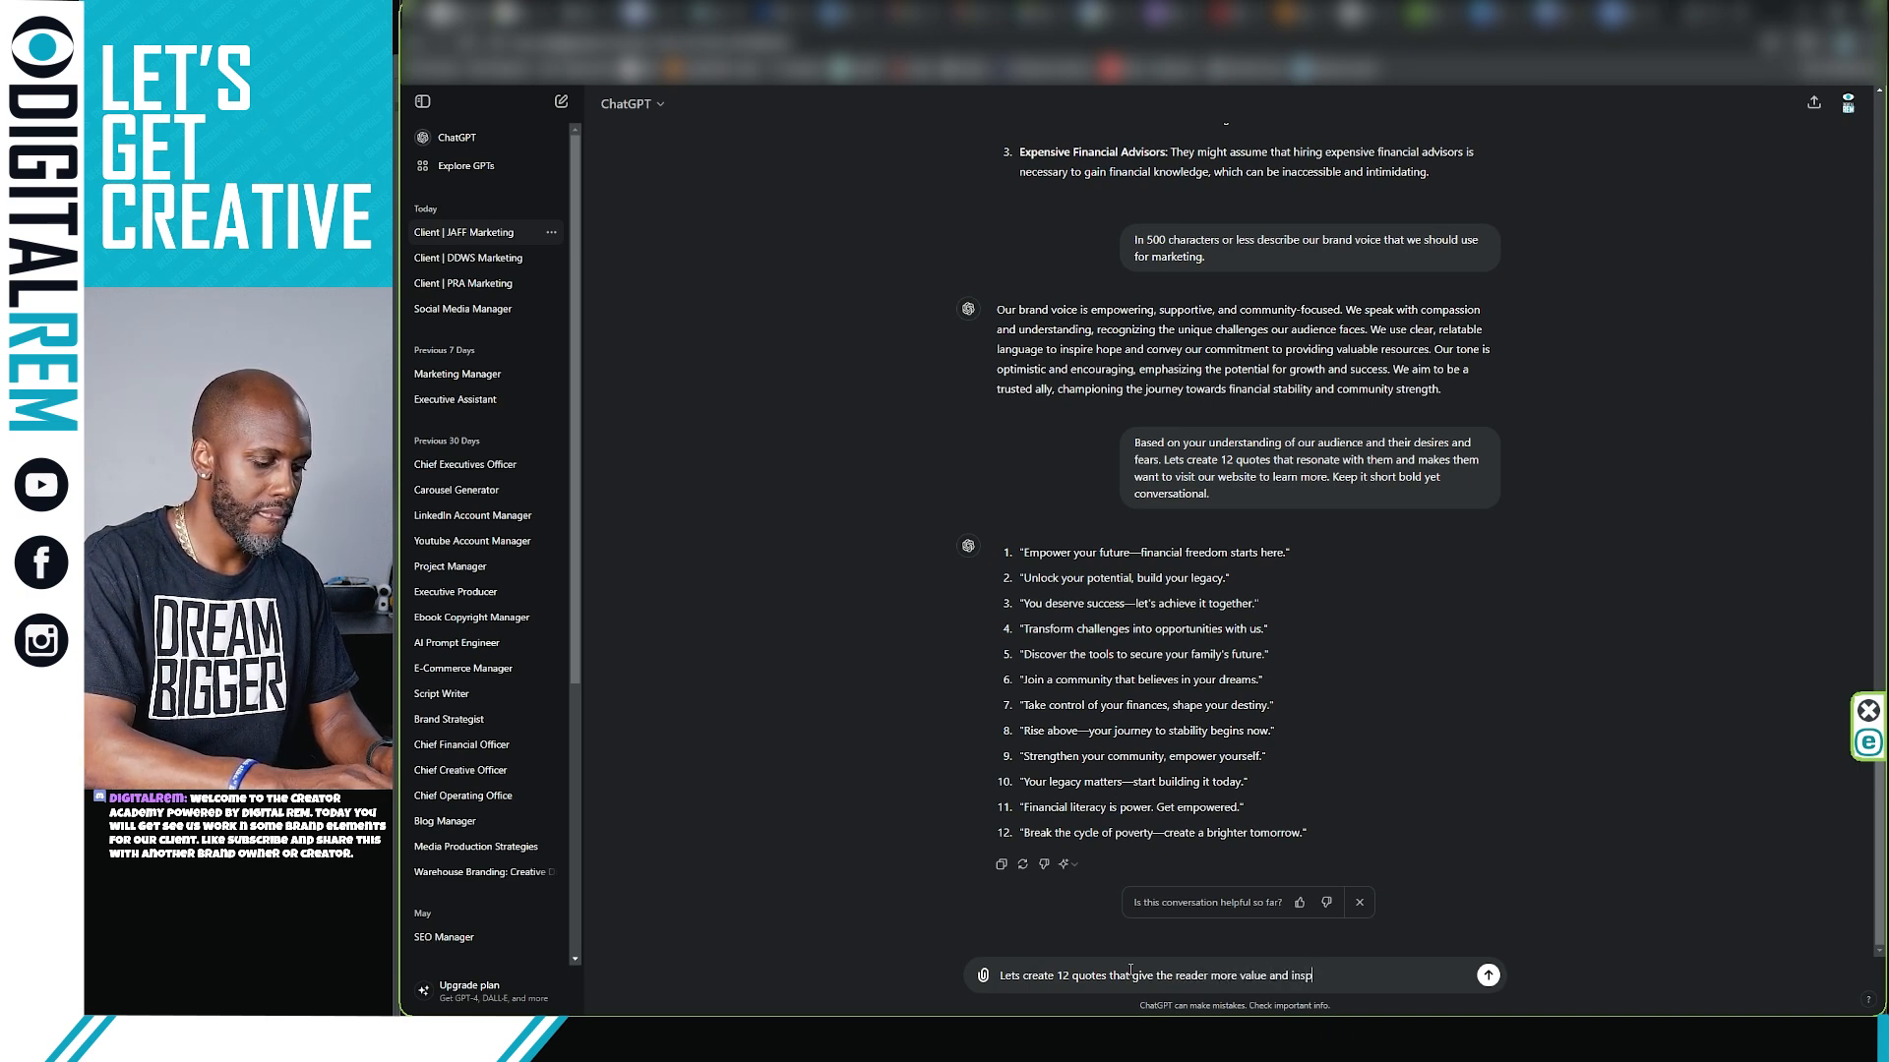
type("ration")
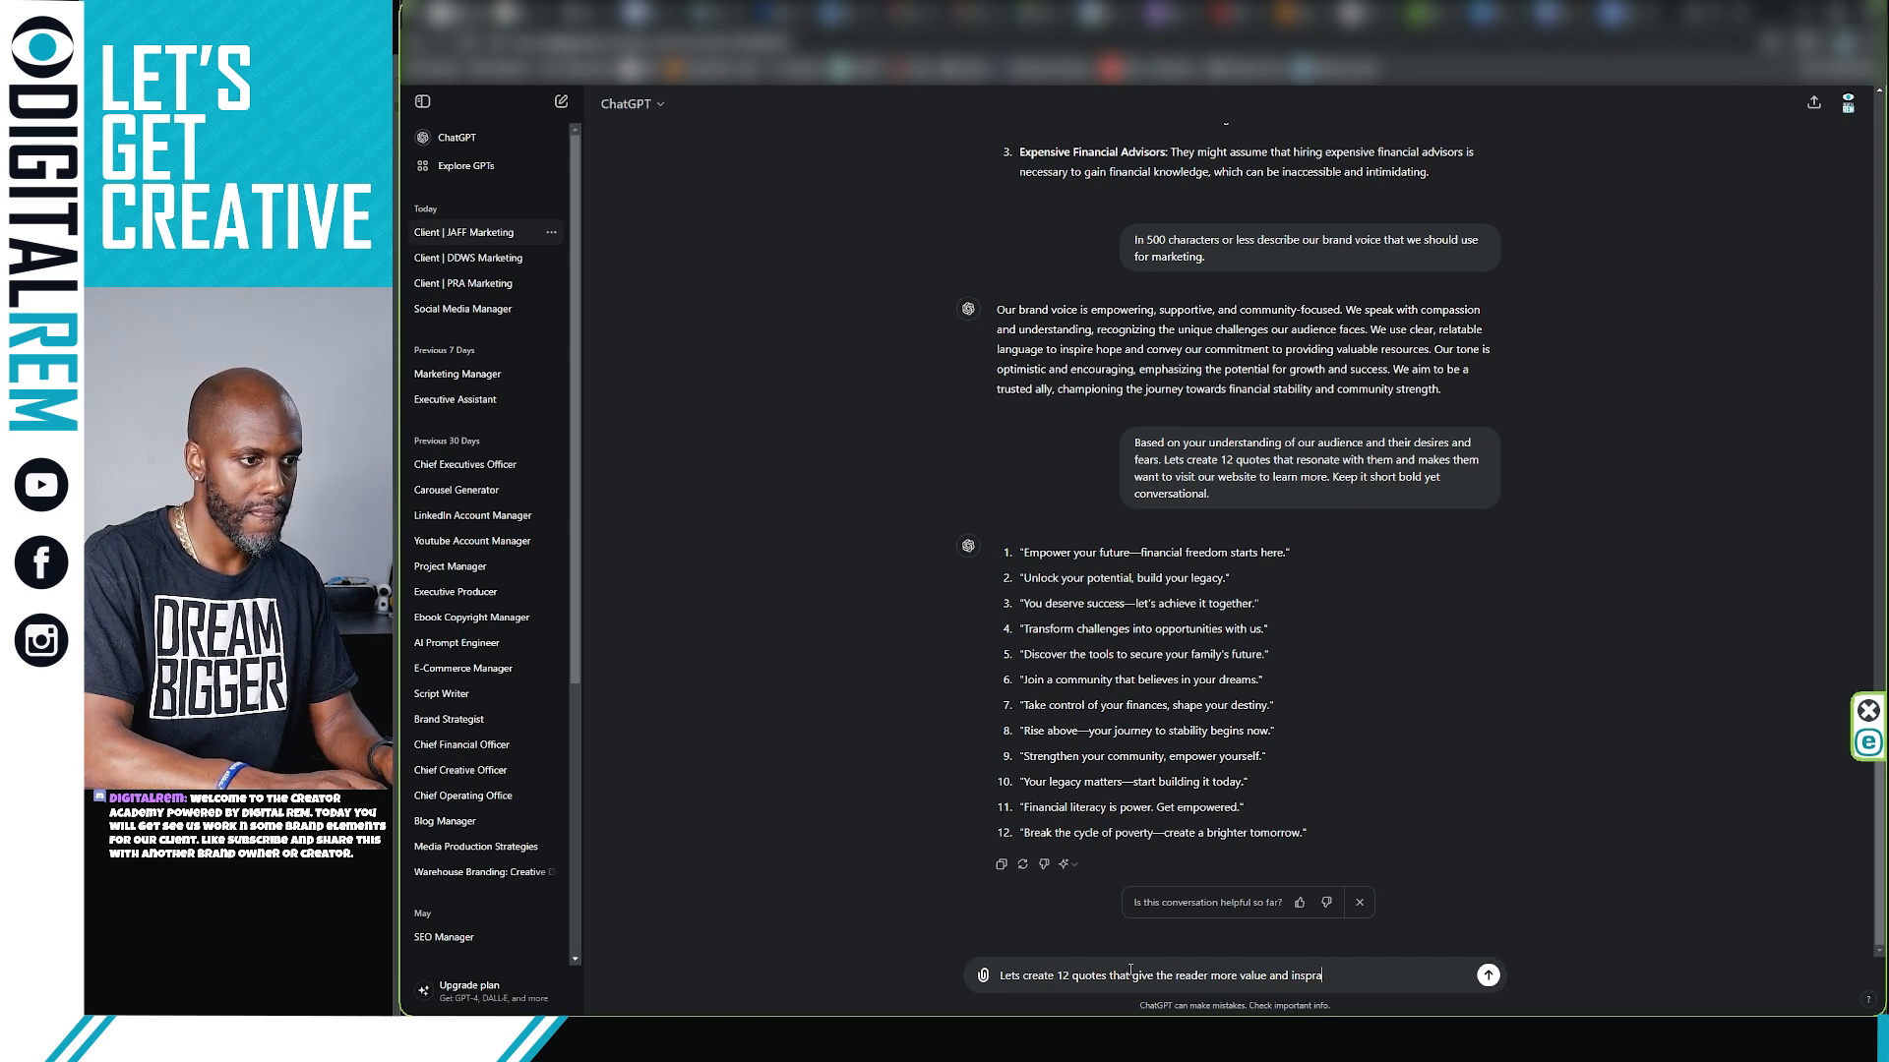
key("BackSpace")
key("BackSpace")
type("iration to")
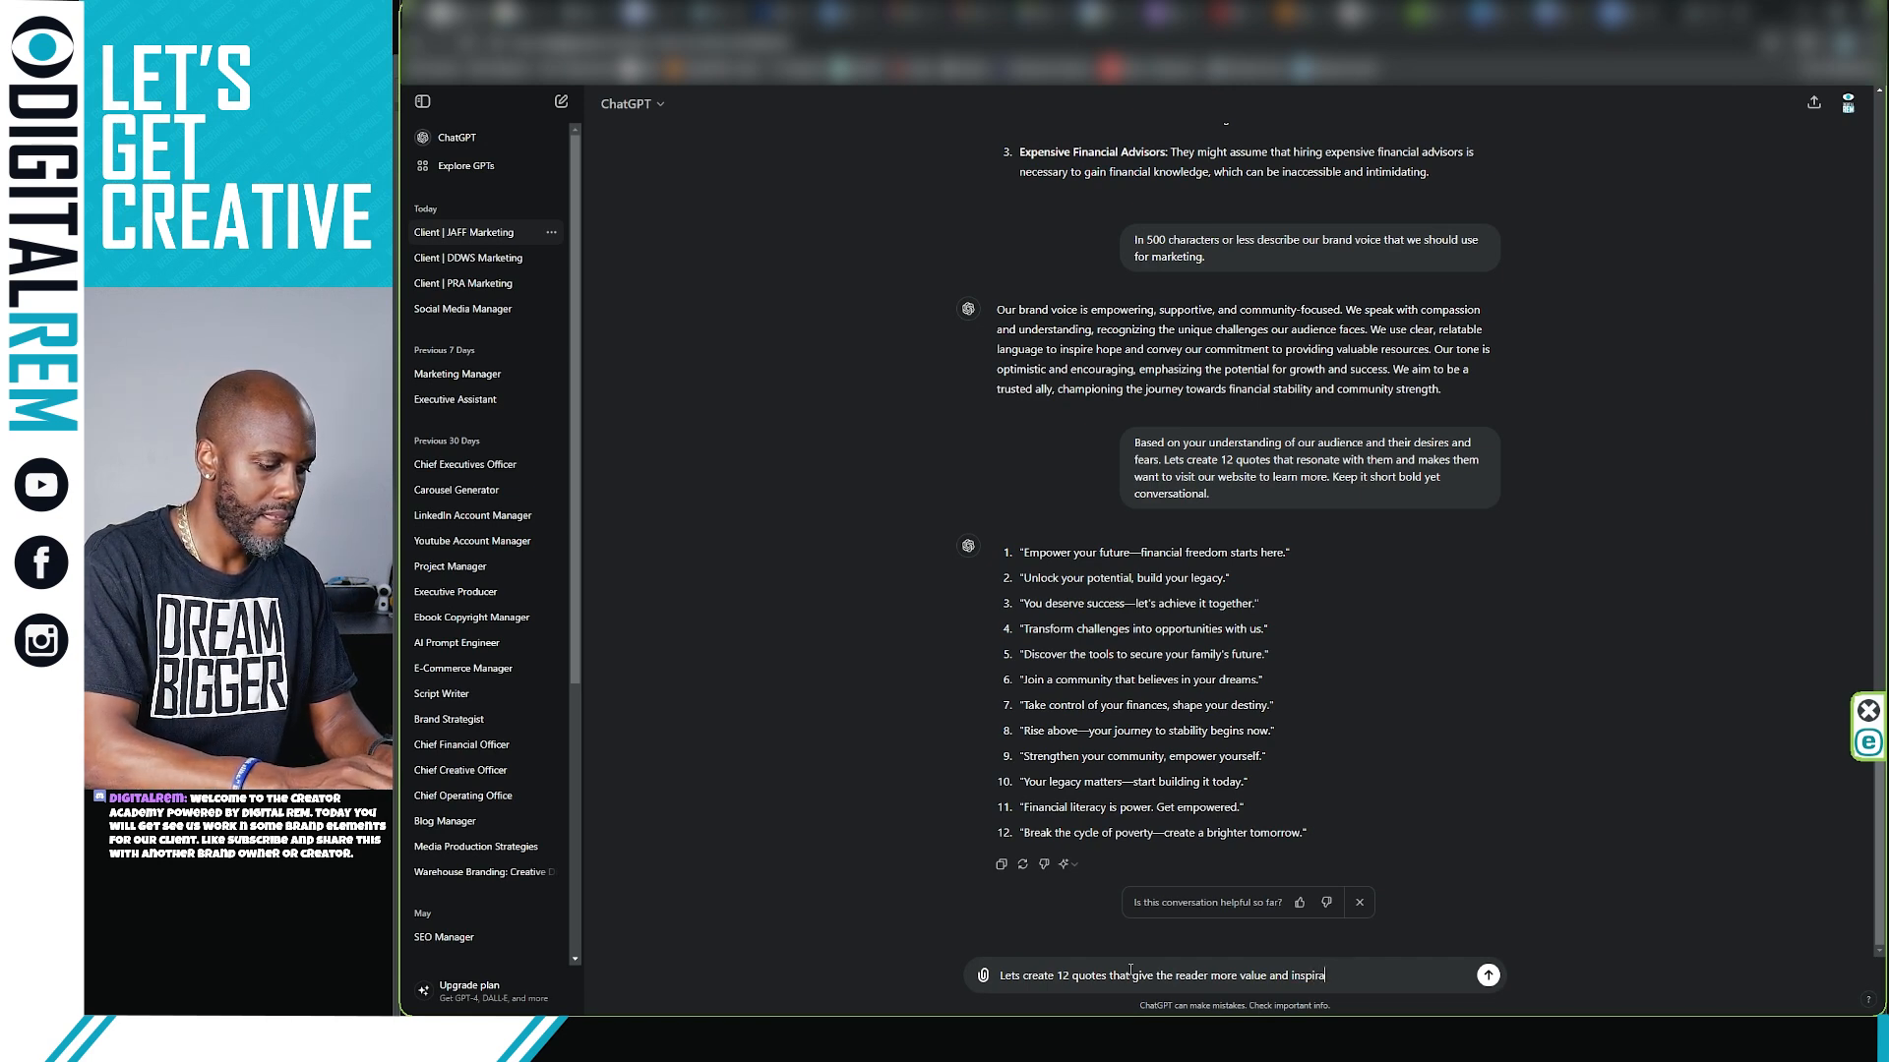
type("wa")
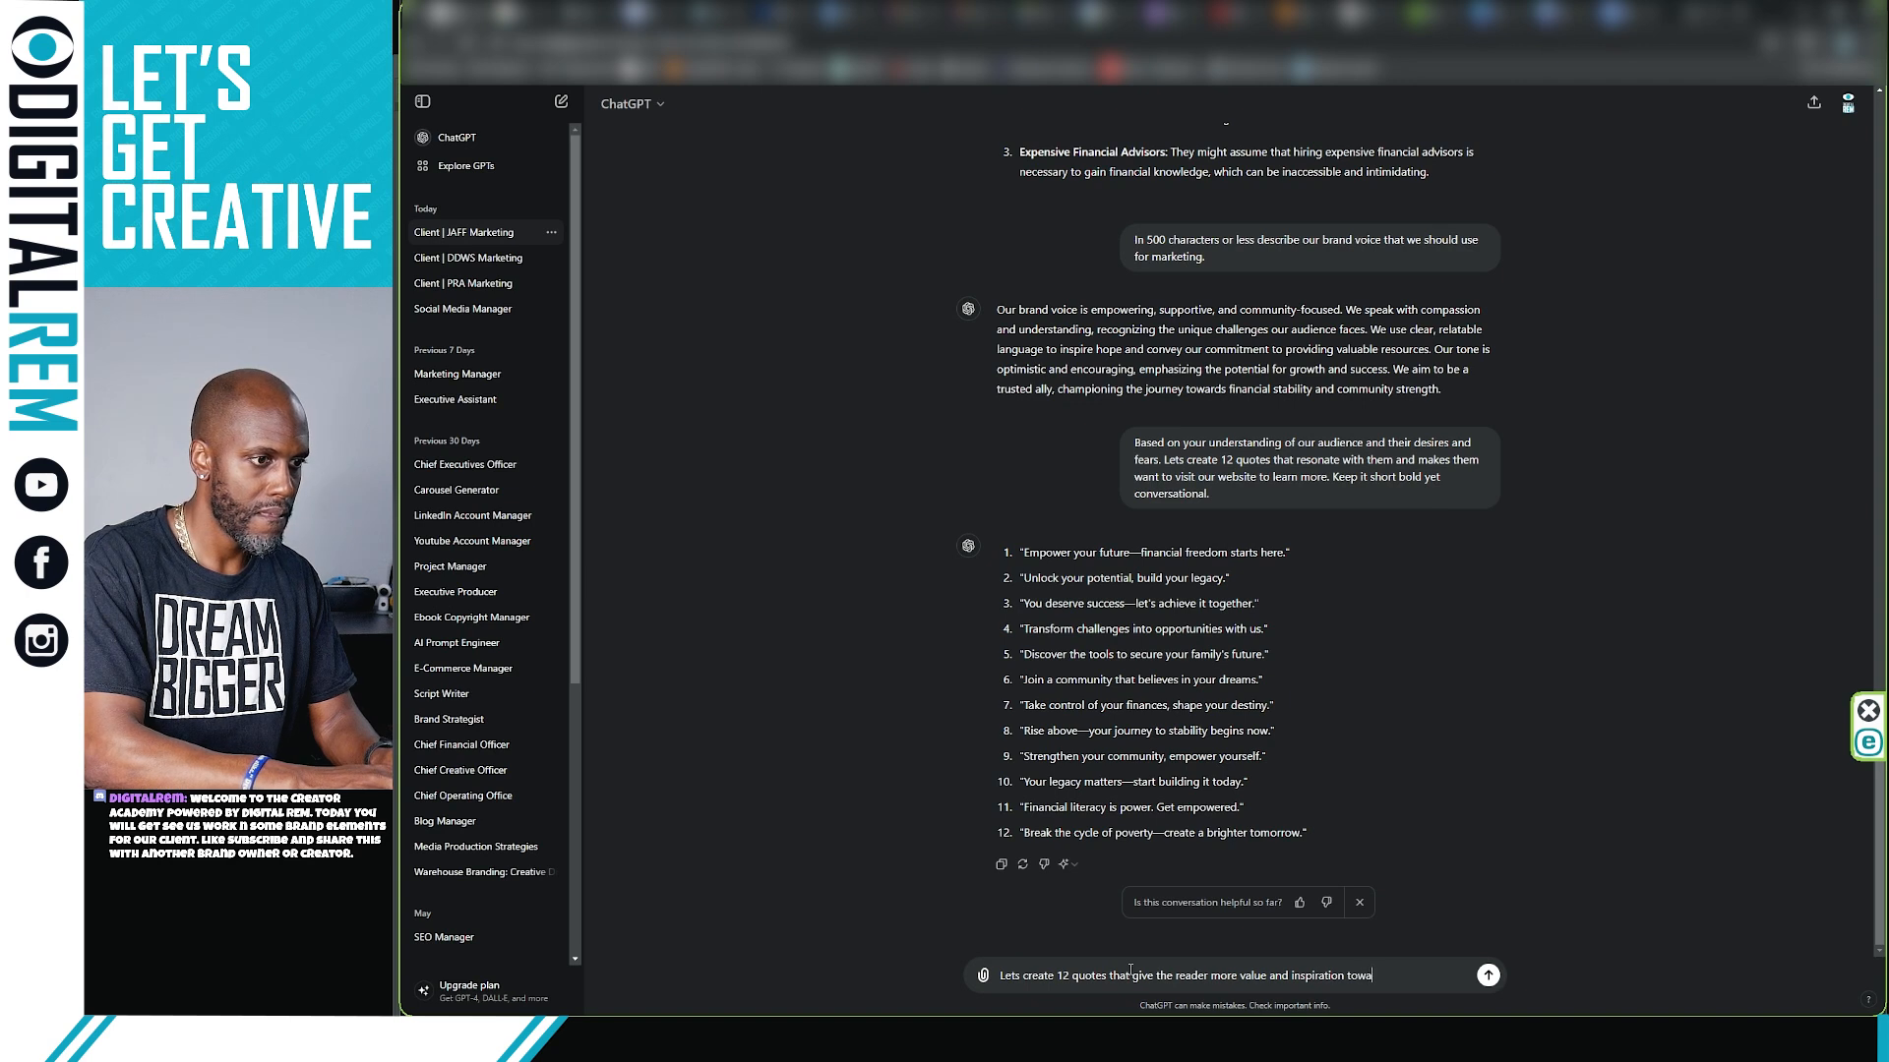
type("rds th")
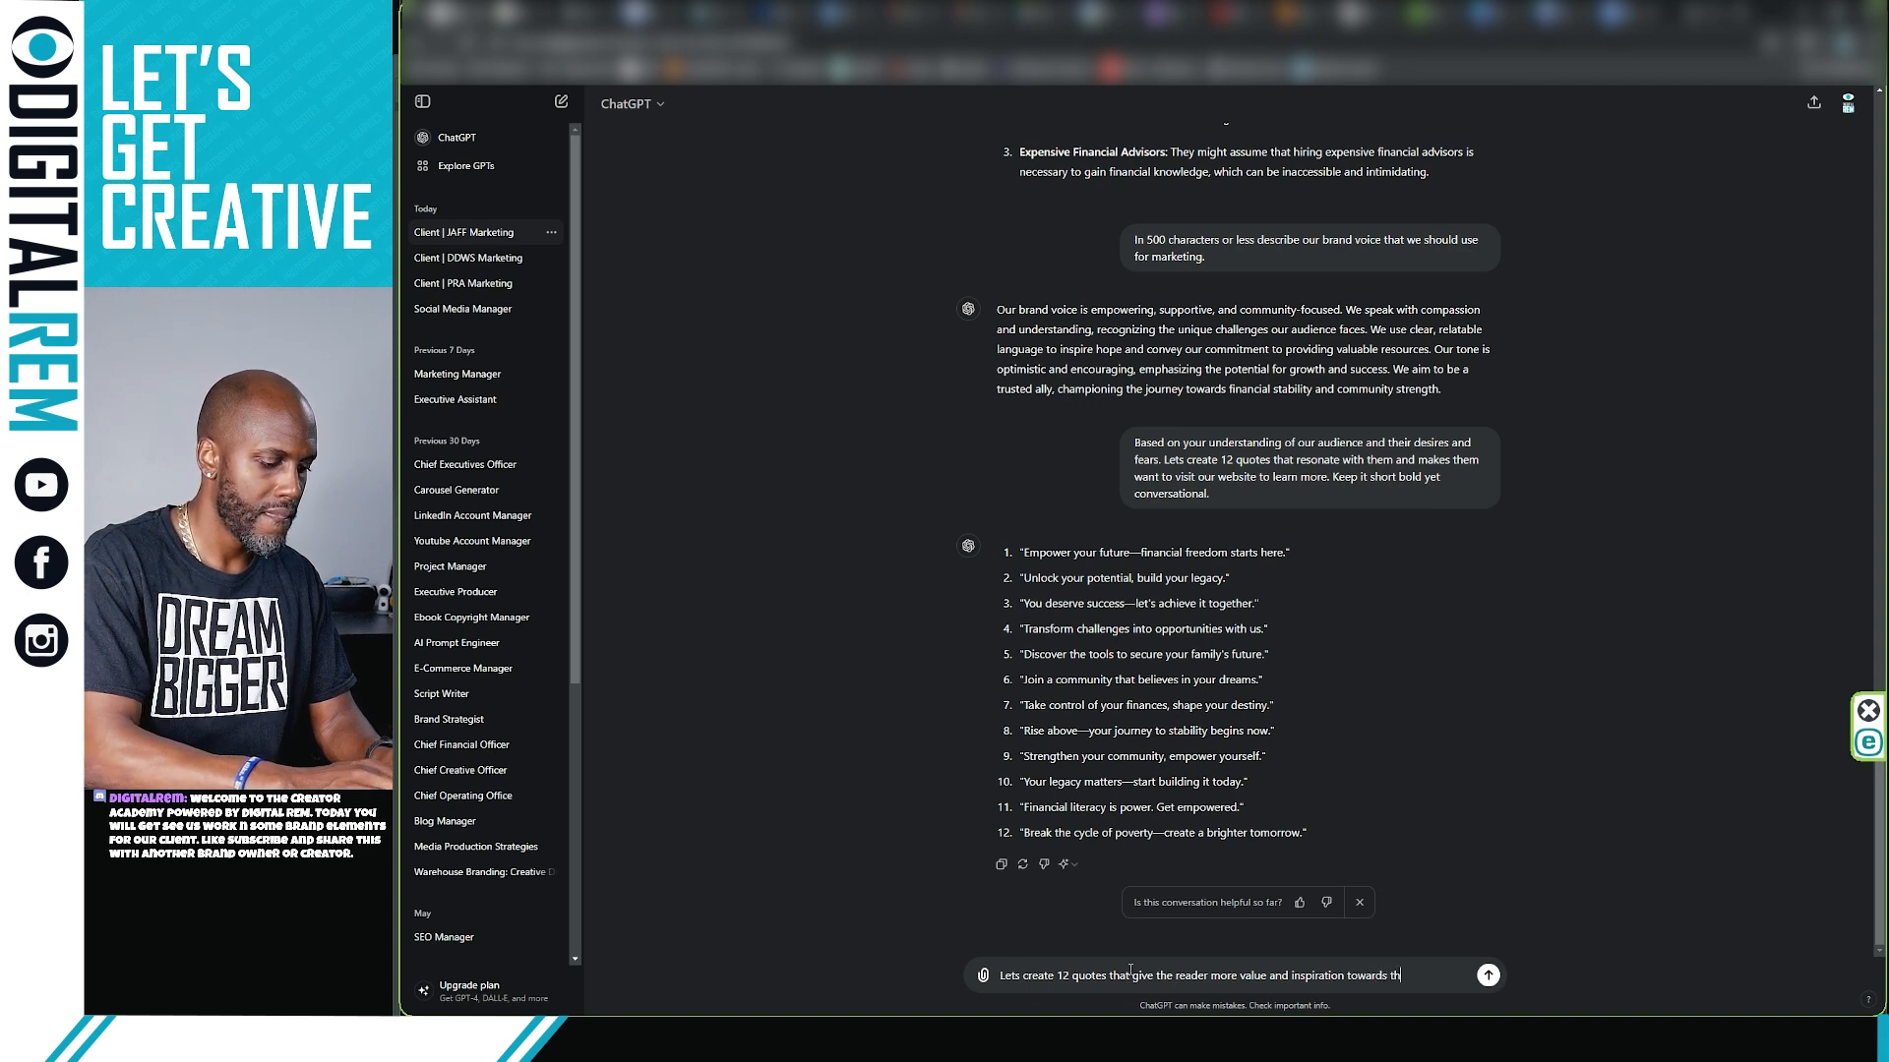
End the request with "their desires" and send it
type("eir desires")
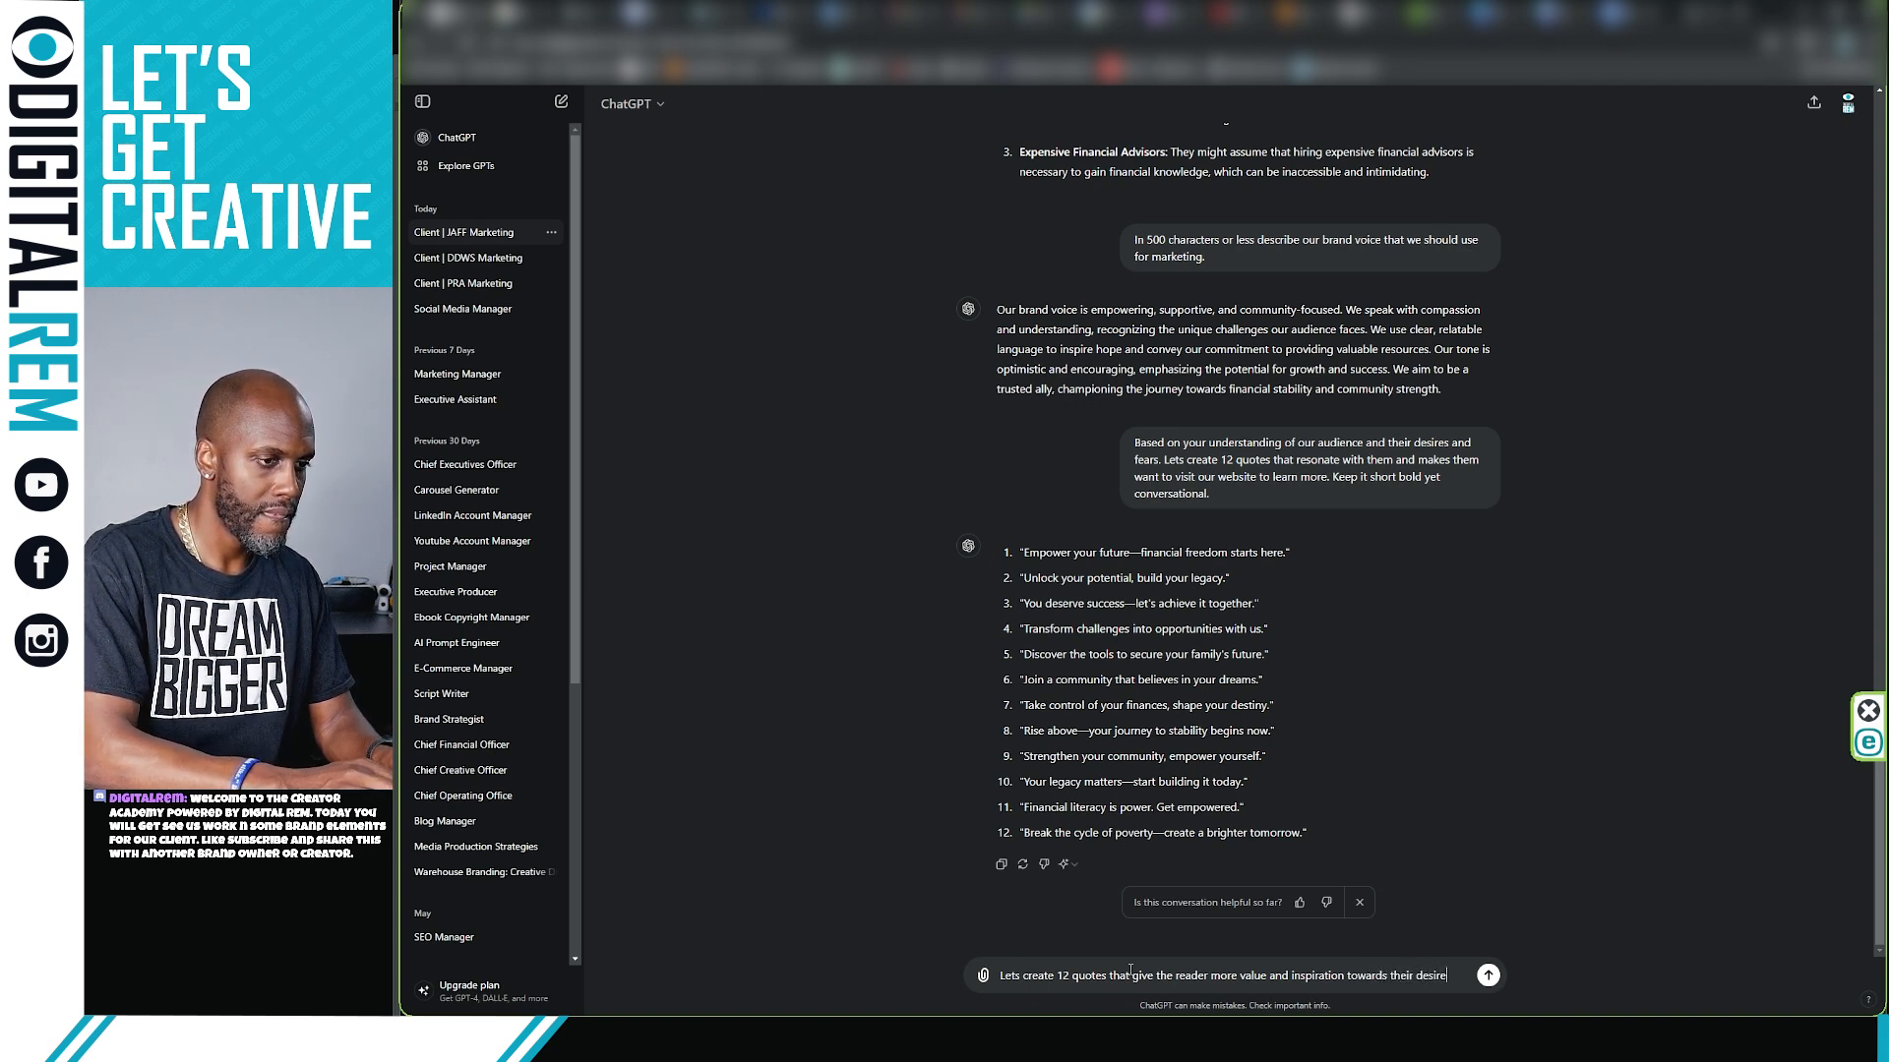
key("BackSpace")
key("BackSpace")
key("BackSpace")
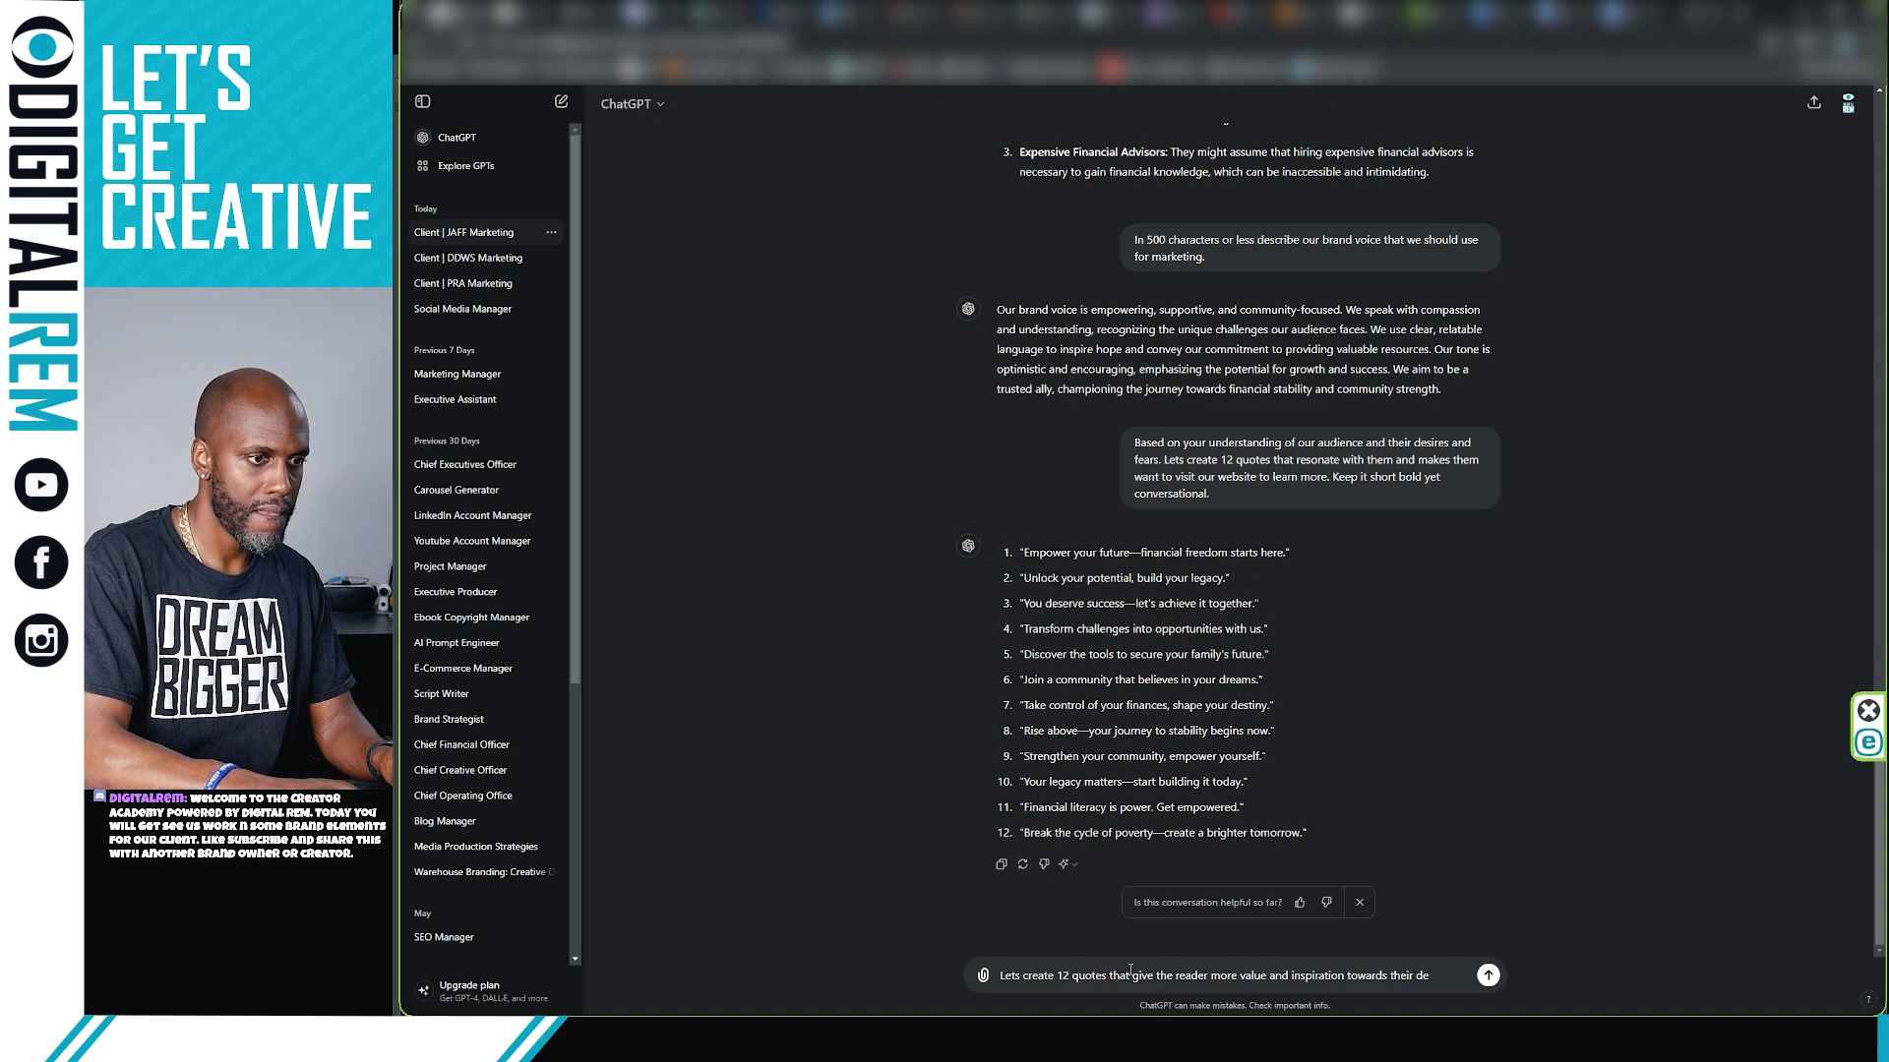
type("sor")
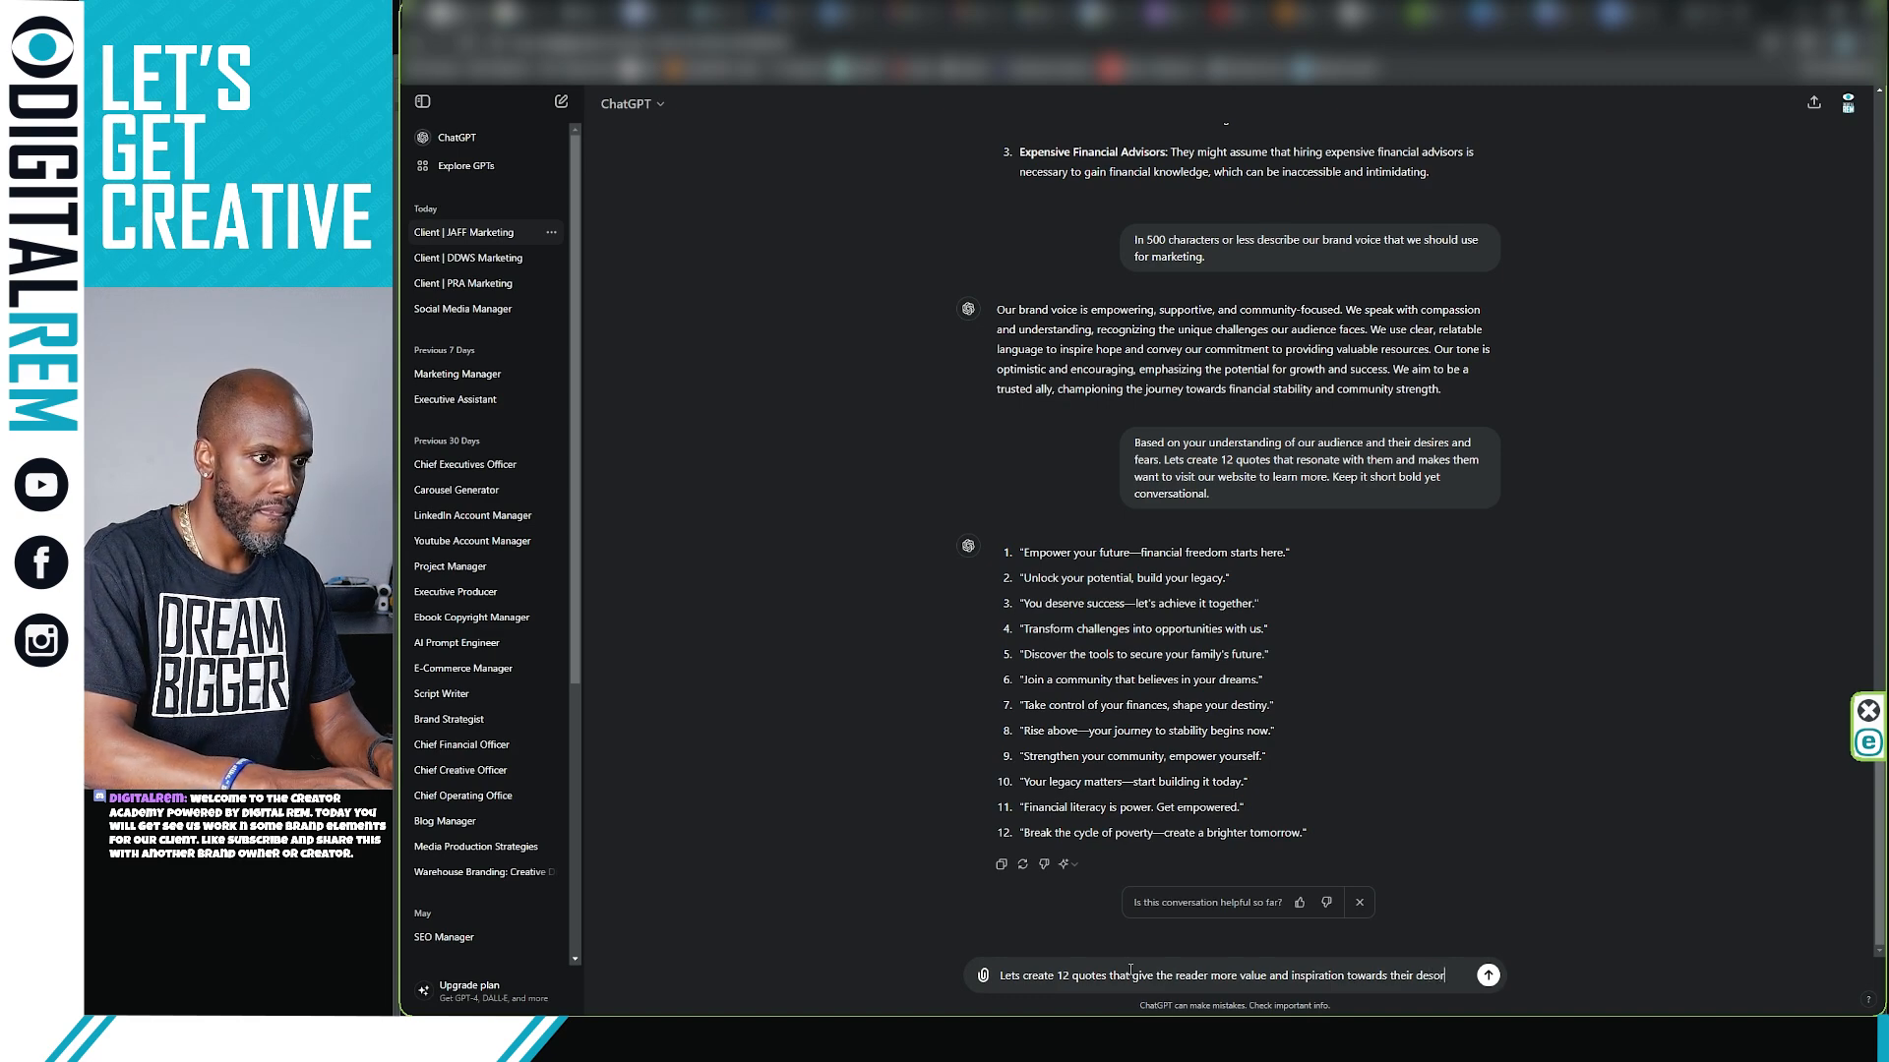
key("BackSpace")
key("BackSpace")
type("ires")
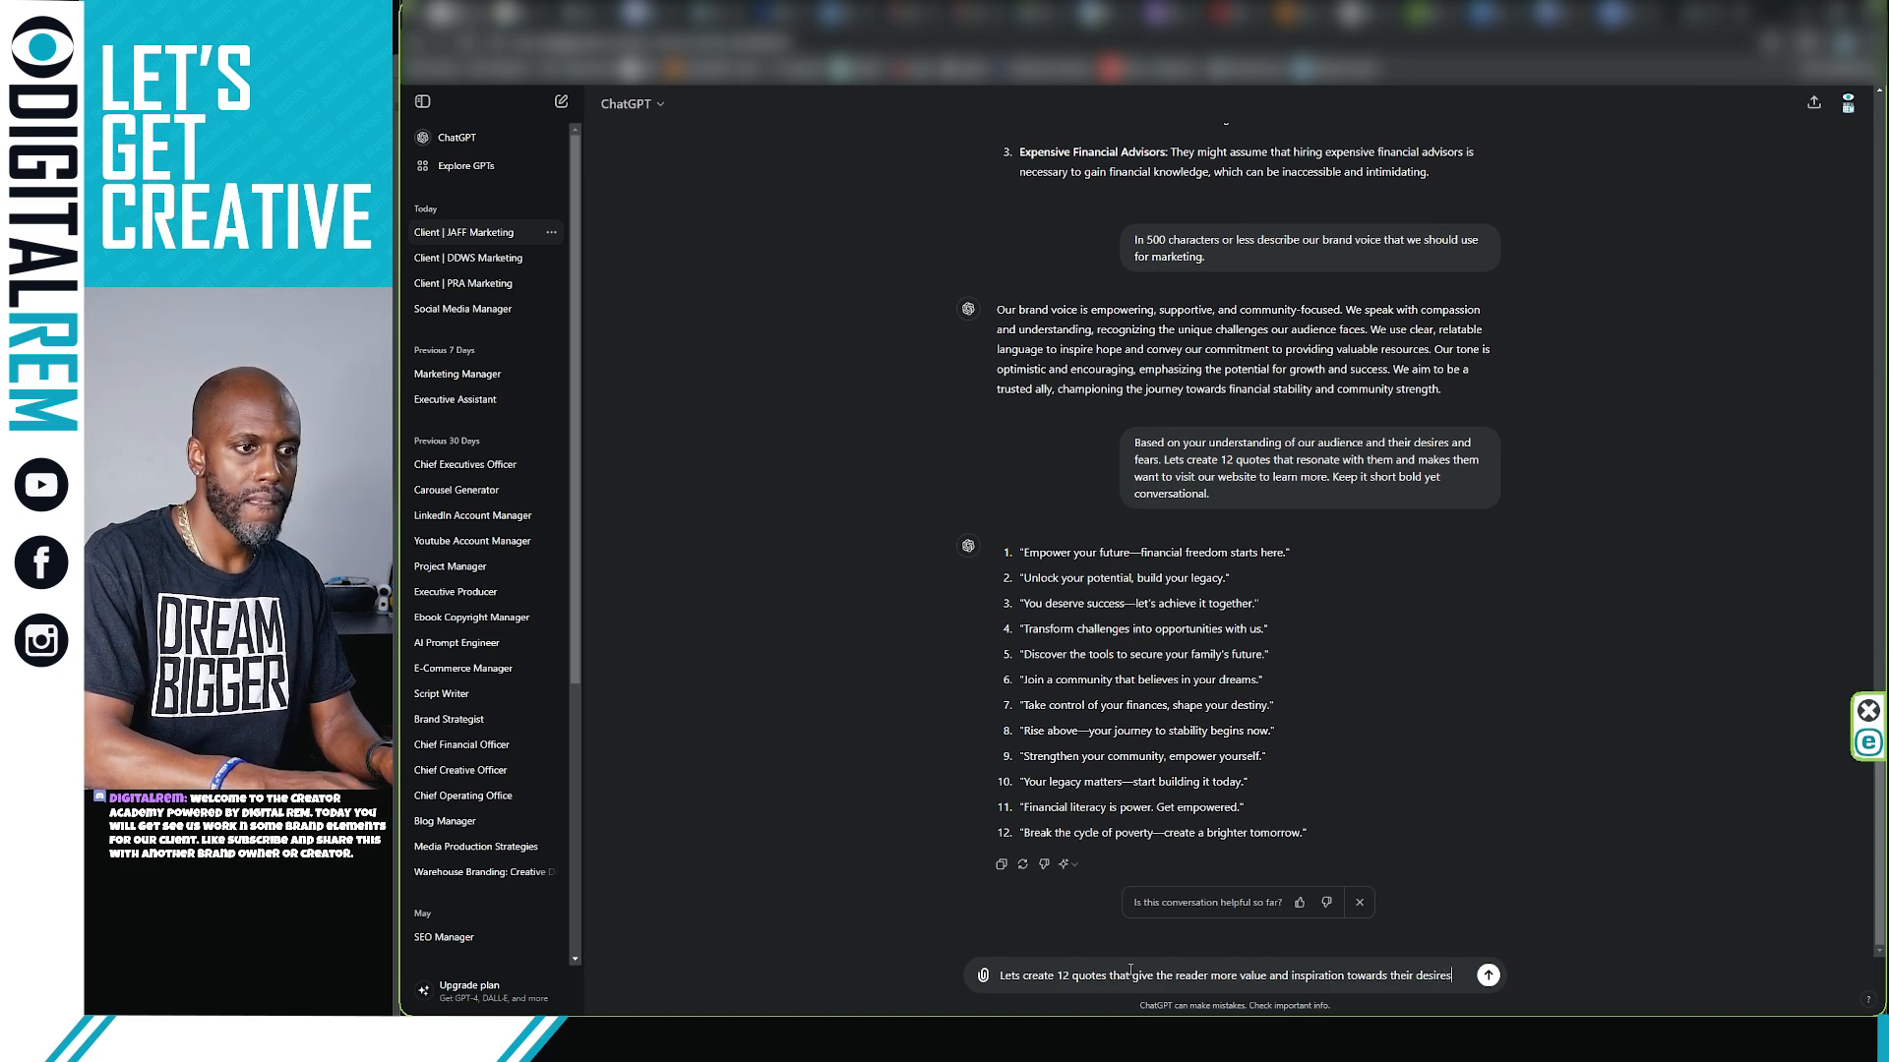
key("Return")
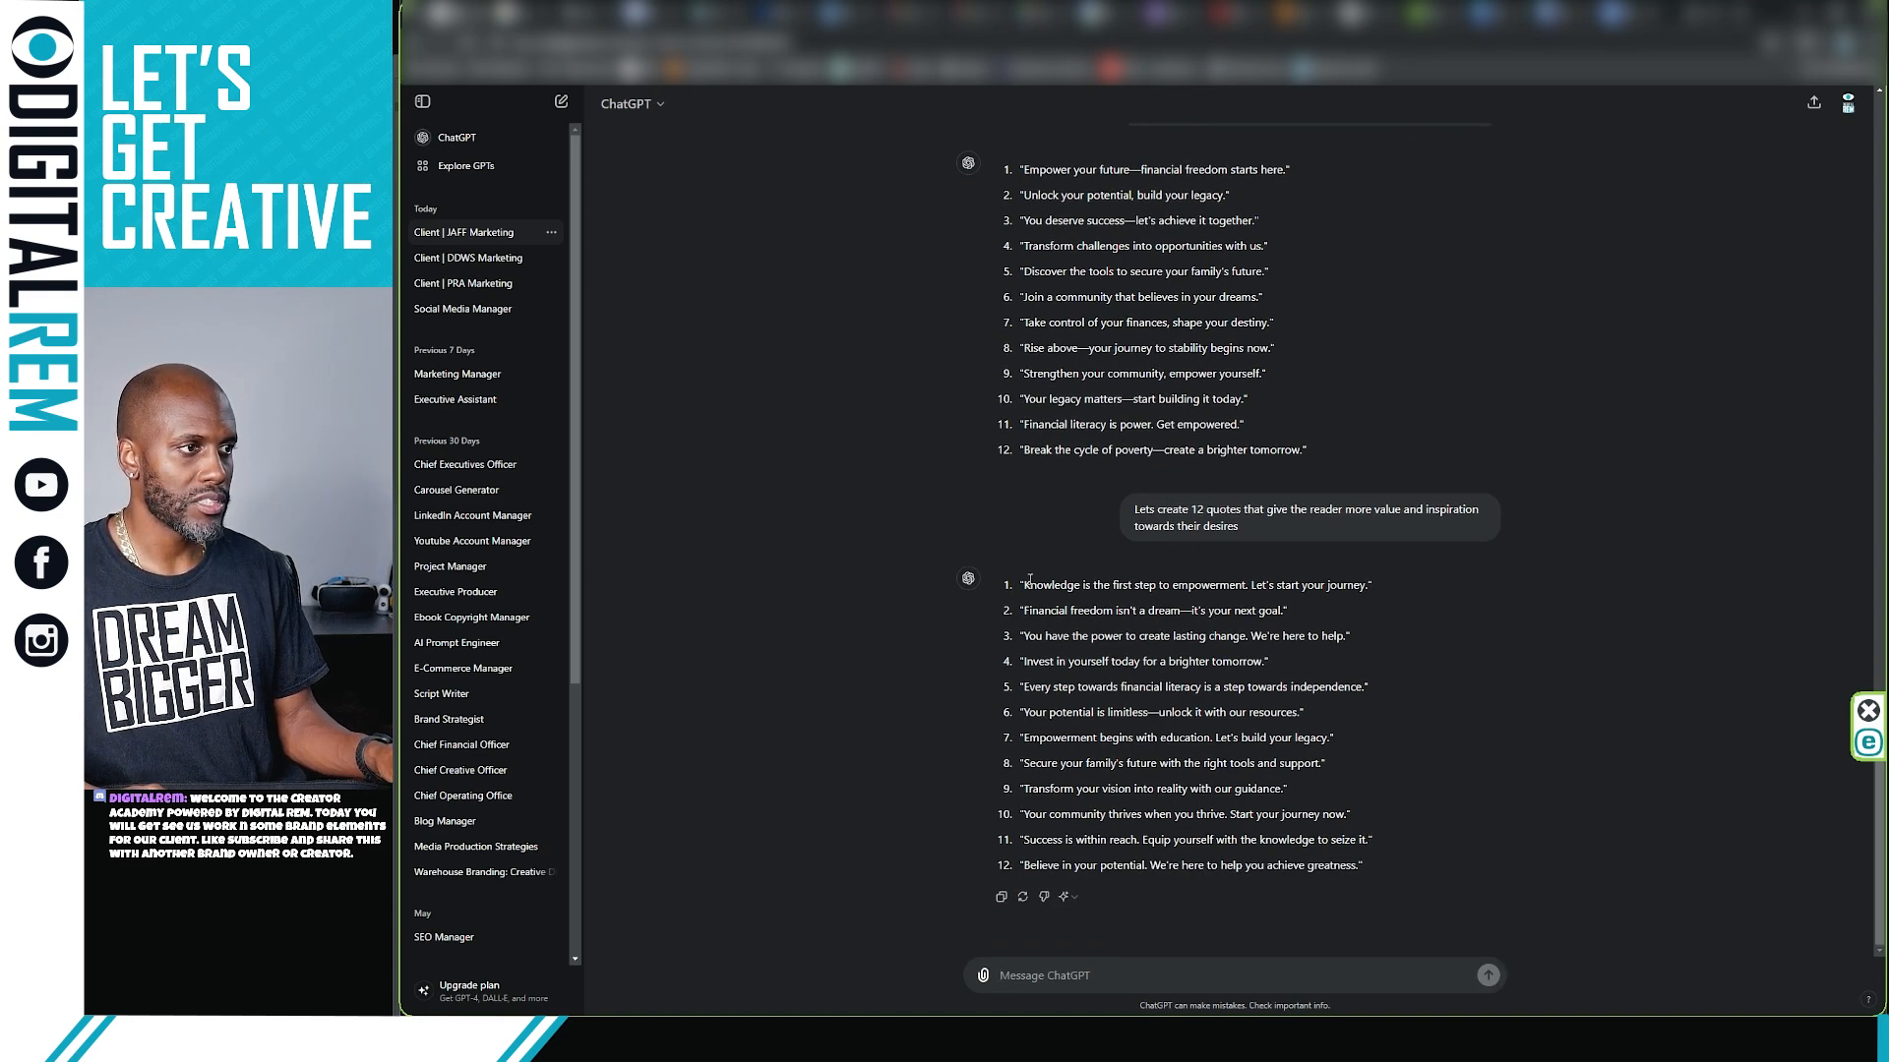
Highlight the first new quote, select the quote text on Canva's Quote 01 page, and return to the ChatGPT message box
left_click_drag(1027, 583, 1370, 588)
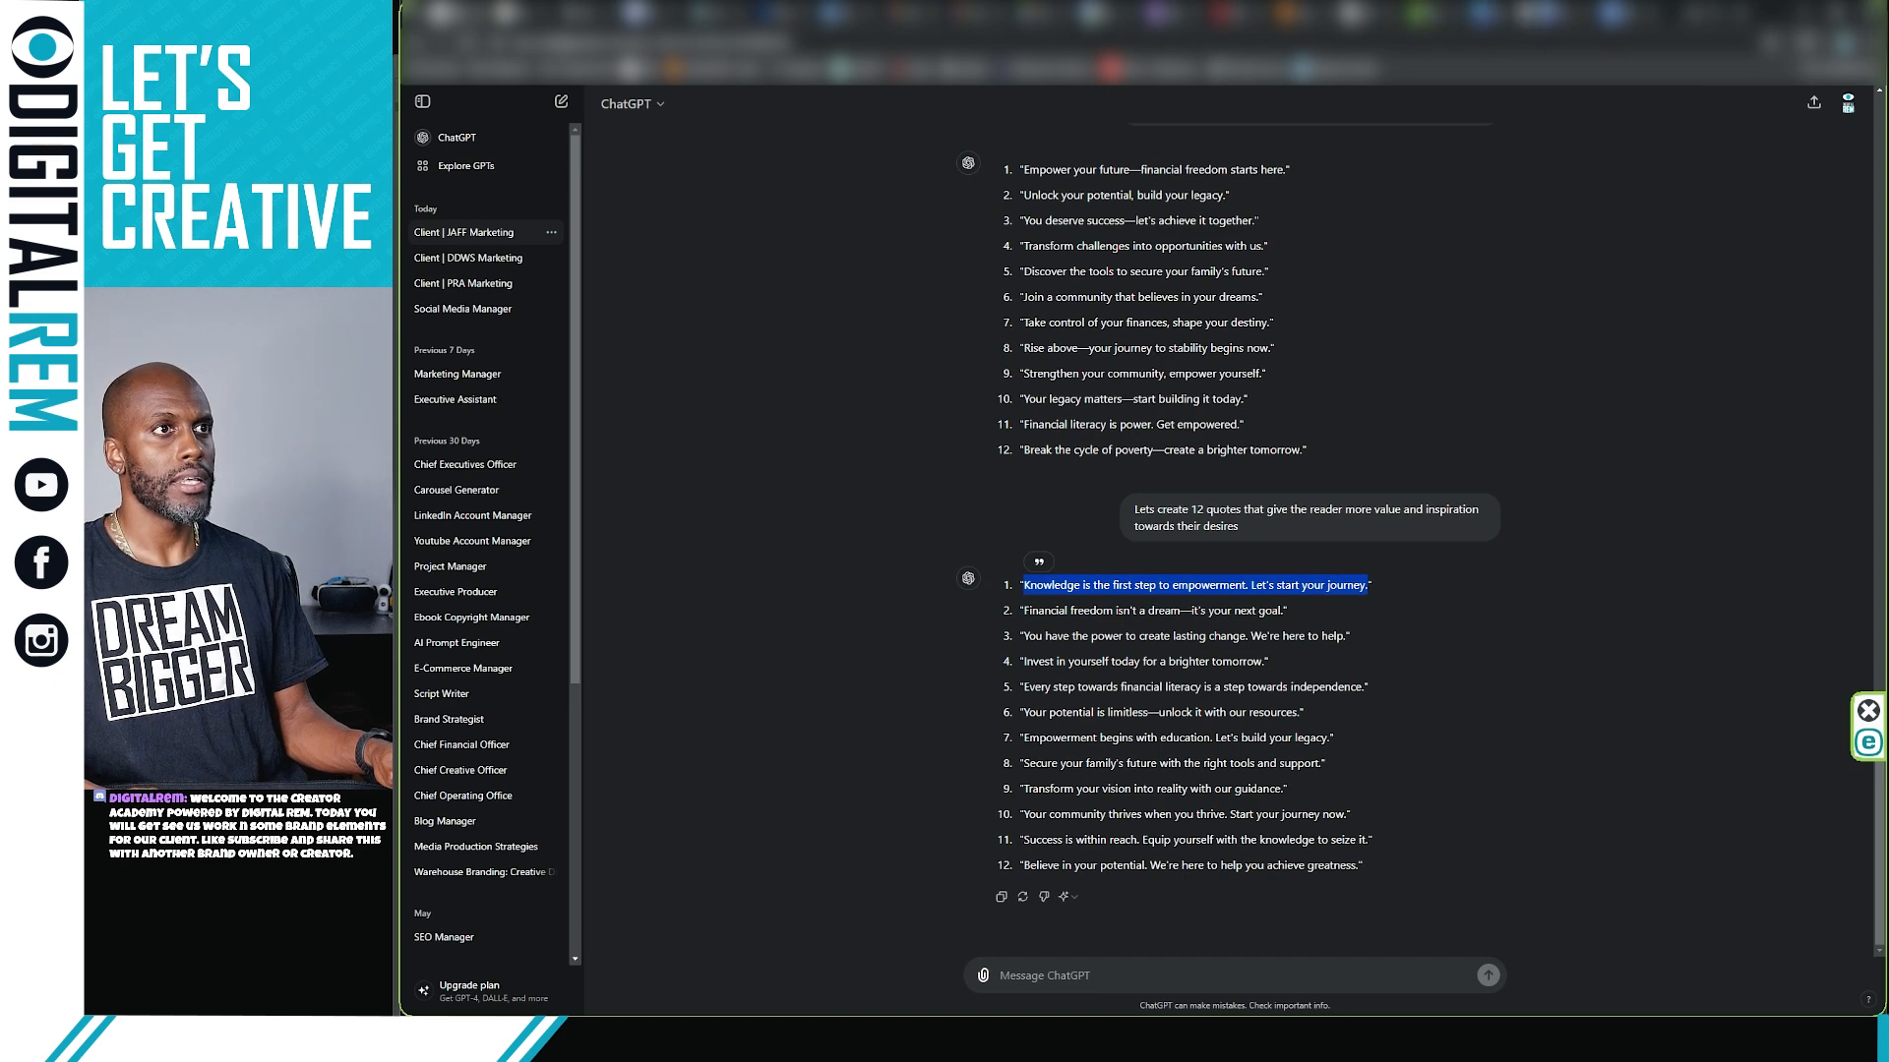
left_click(1540, 14)
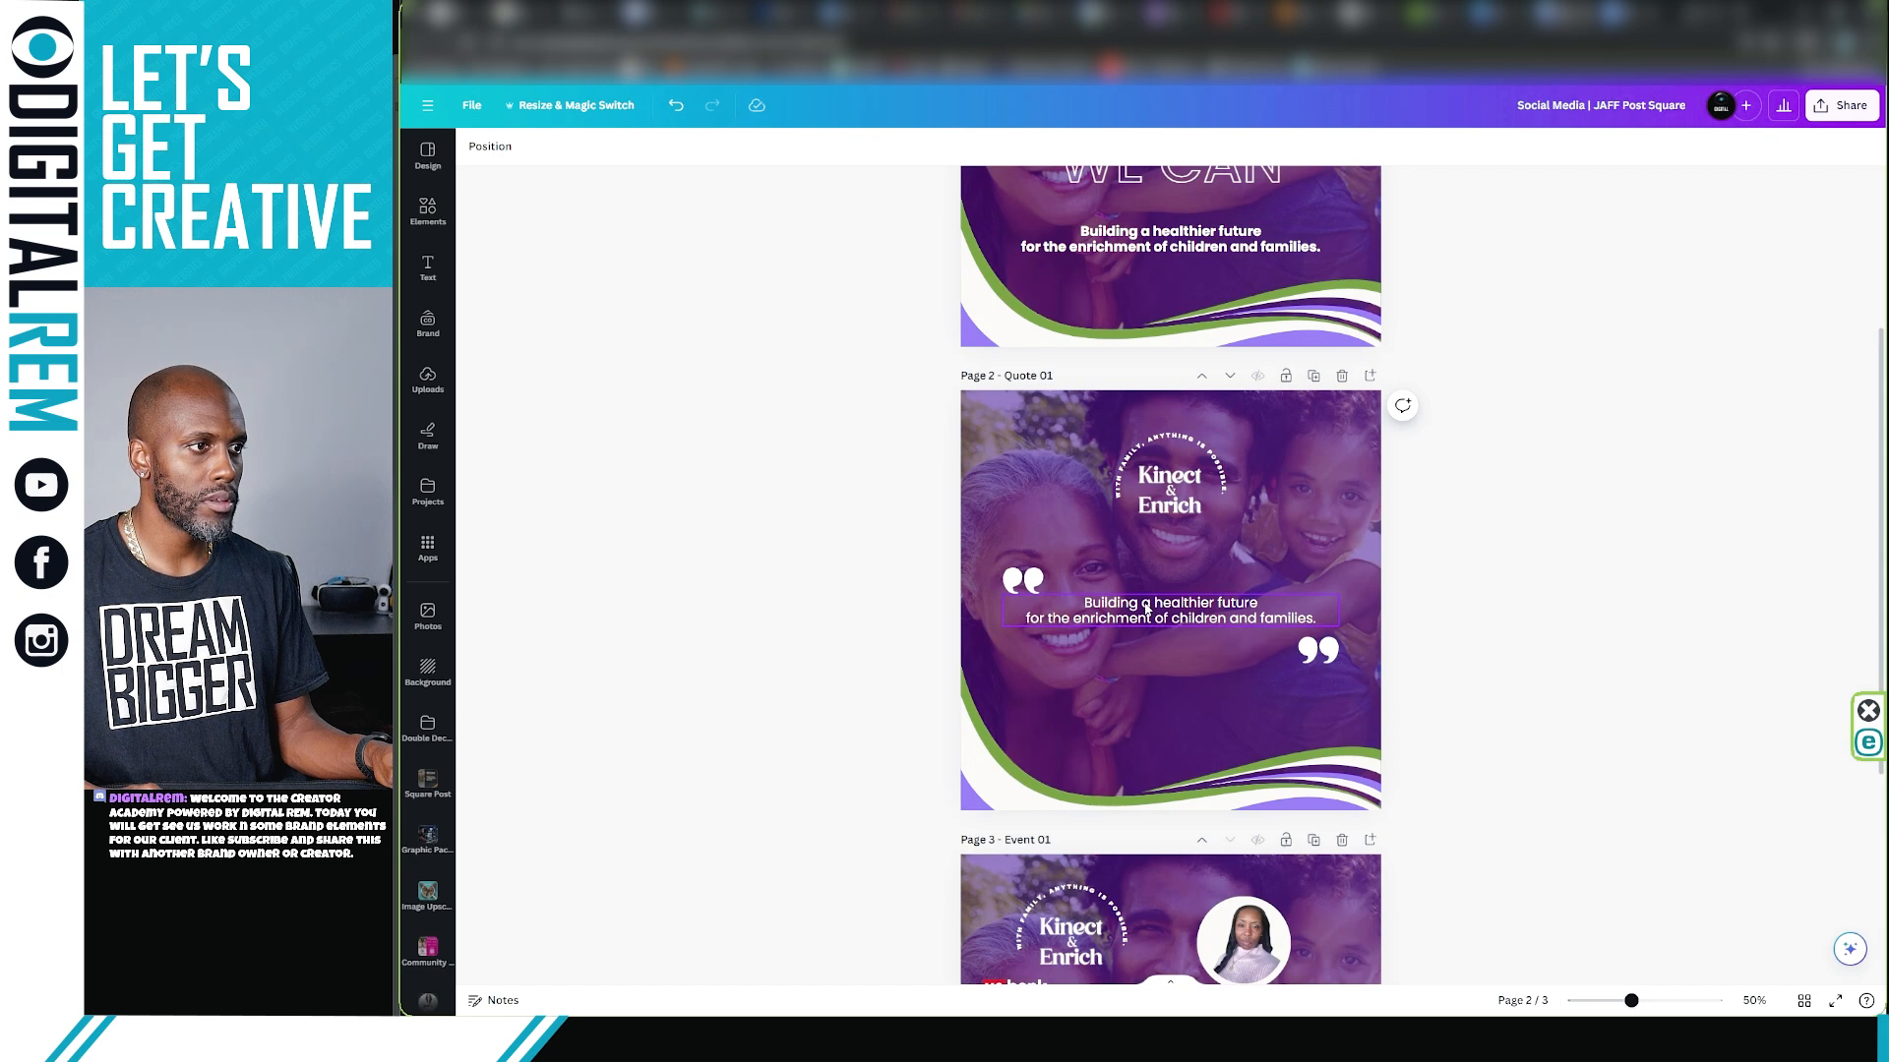
left_click(1146, 610)
double_click(1175, 610)
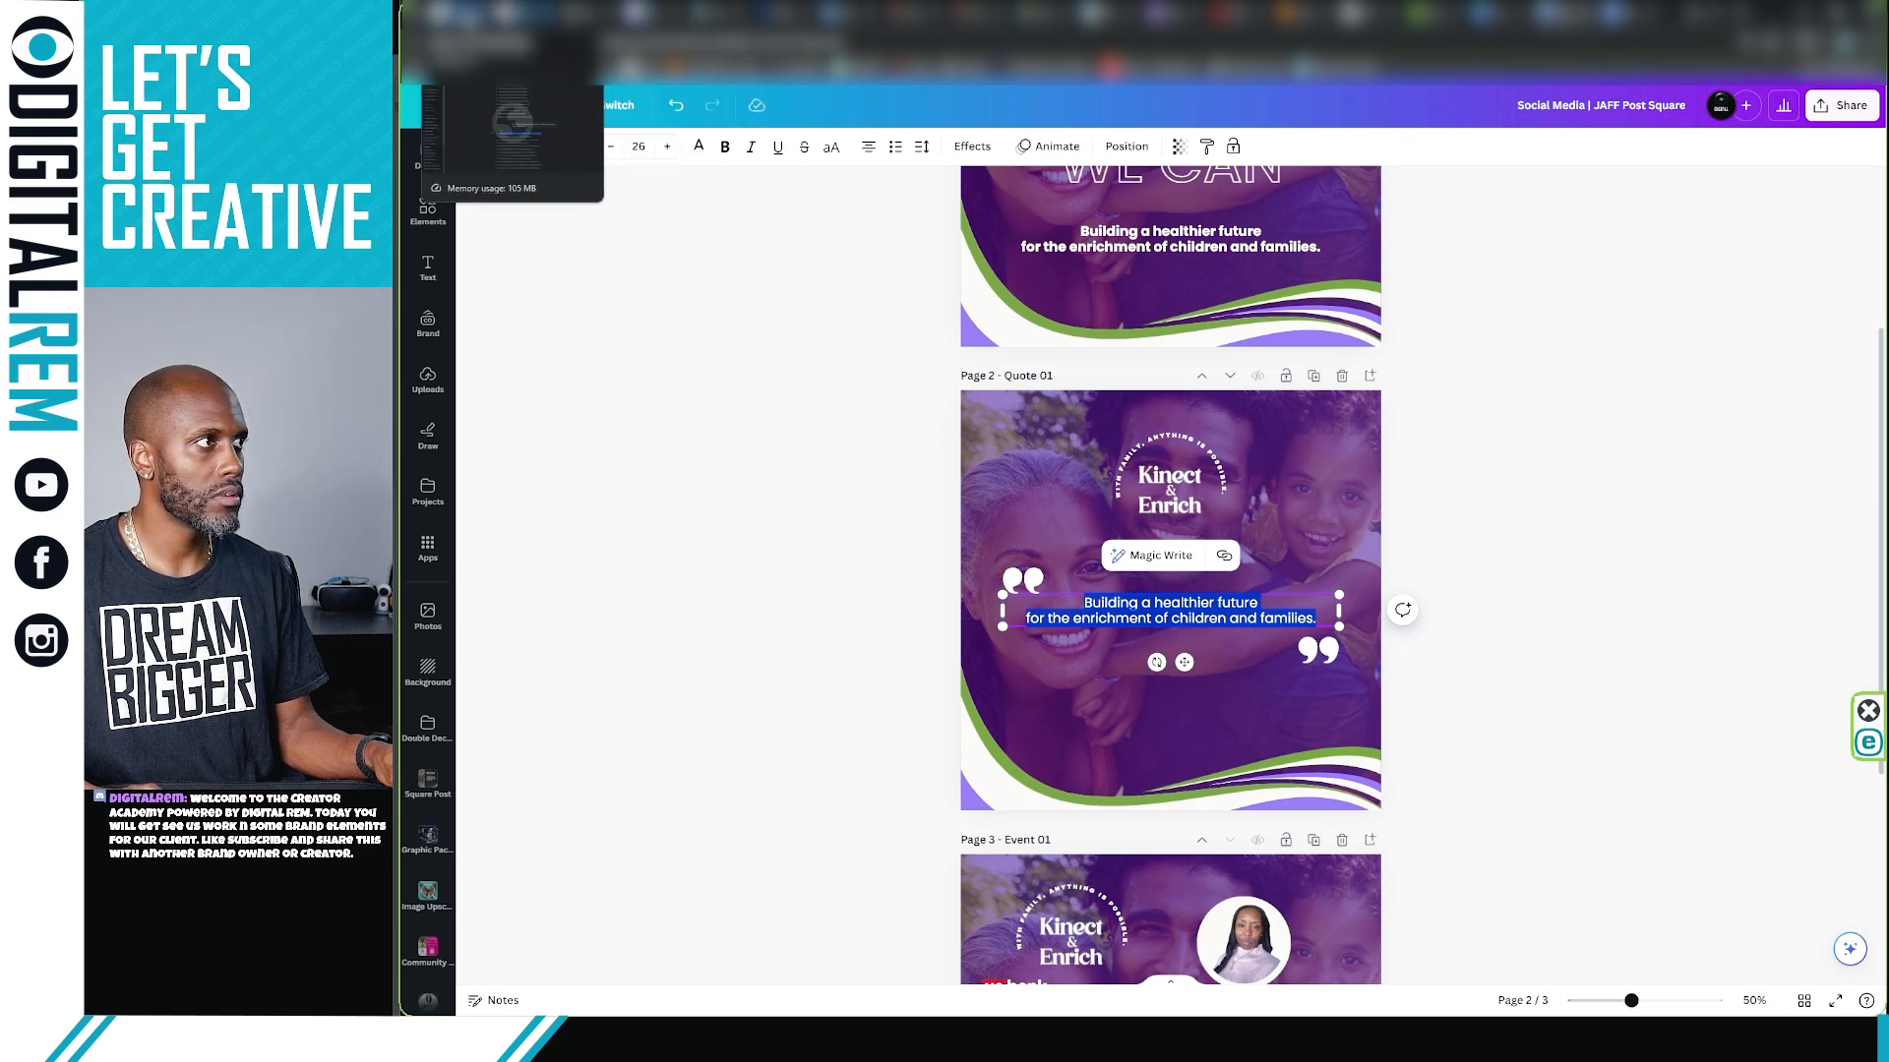
left_click(457, 15)
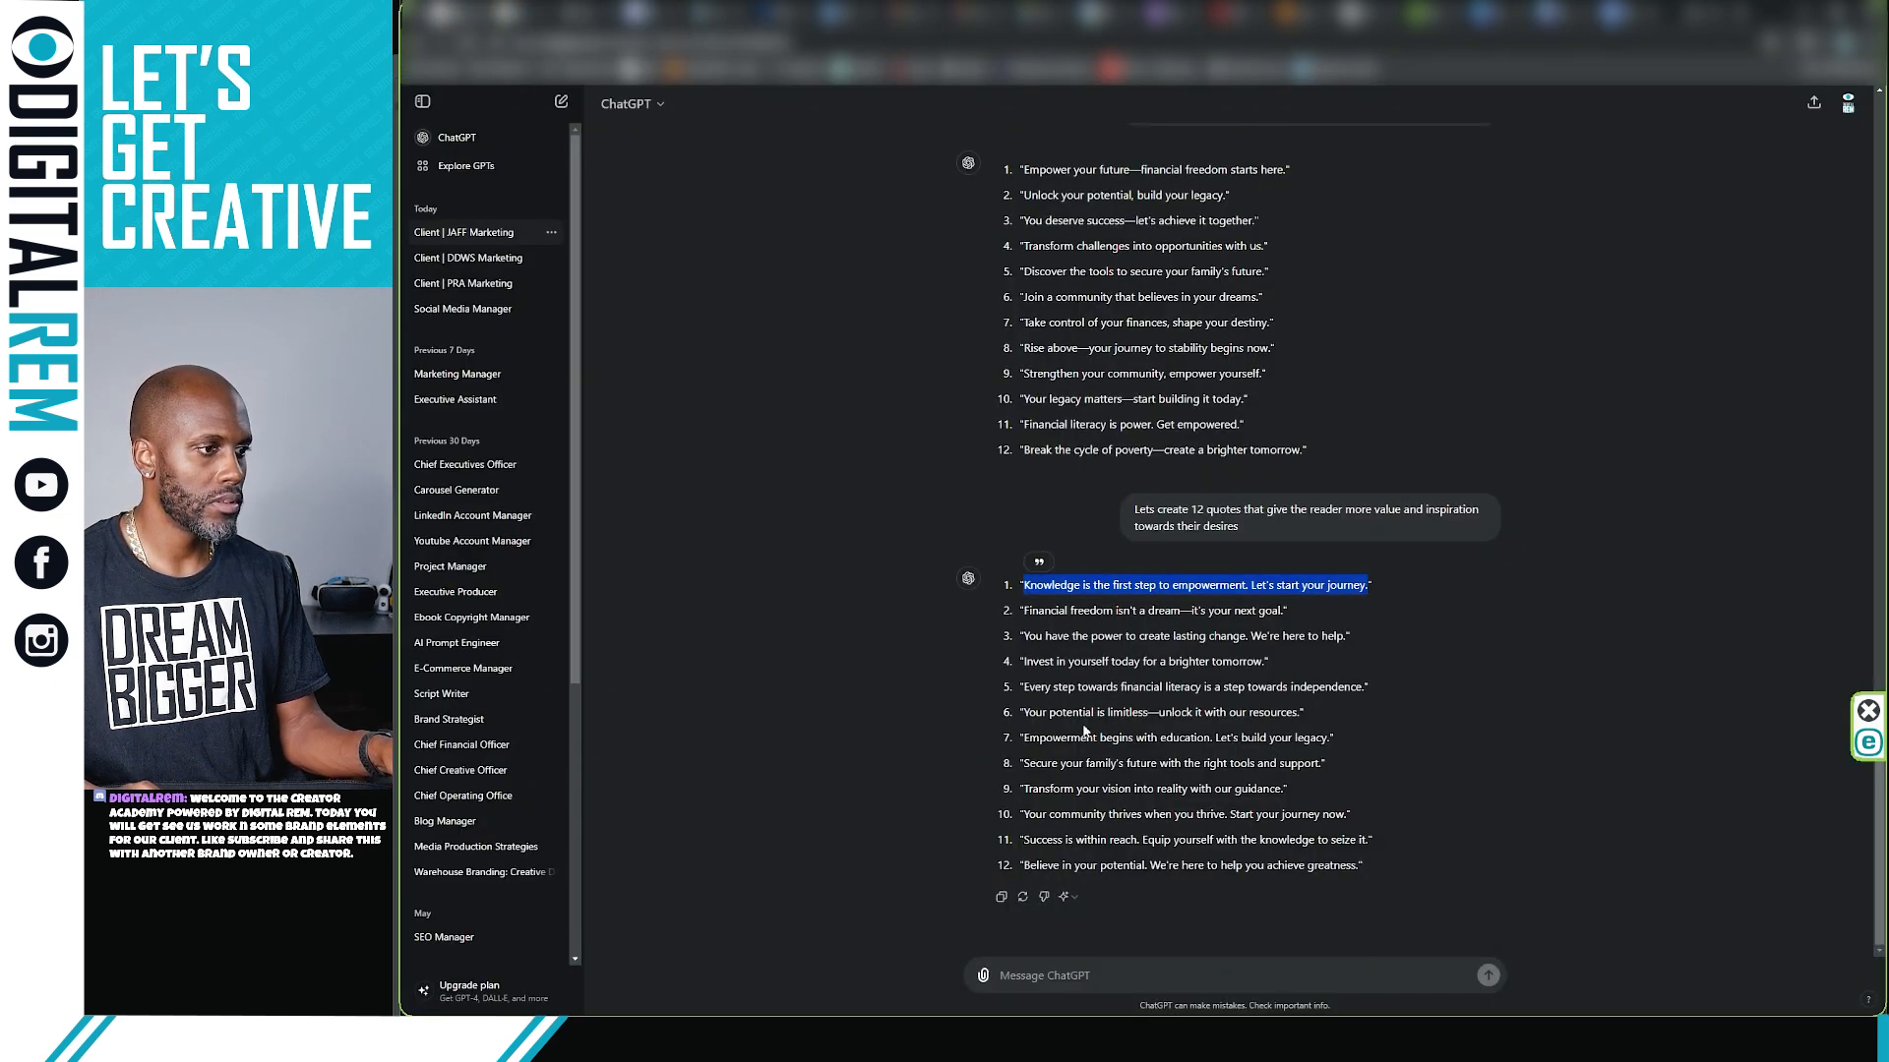
left_click(1118, 977)
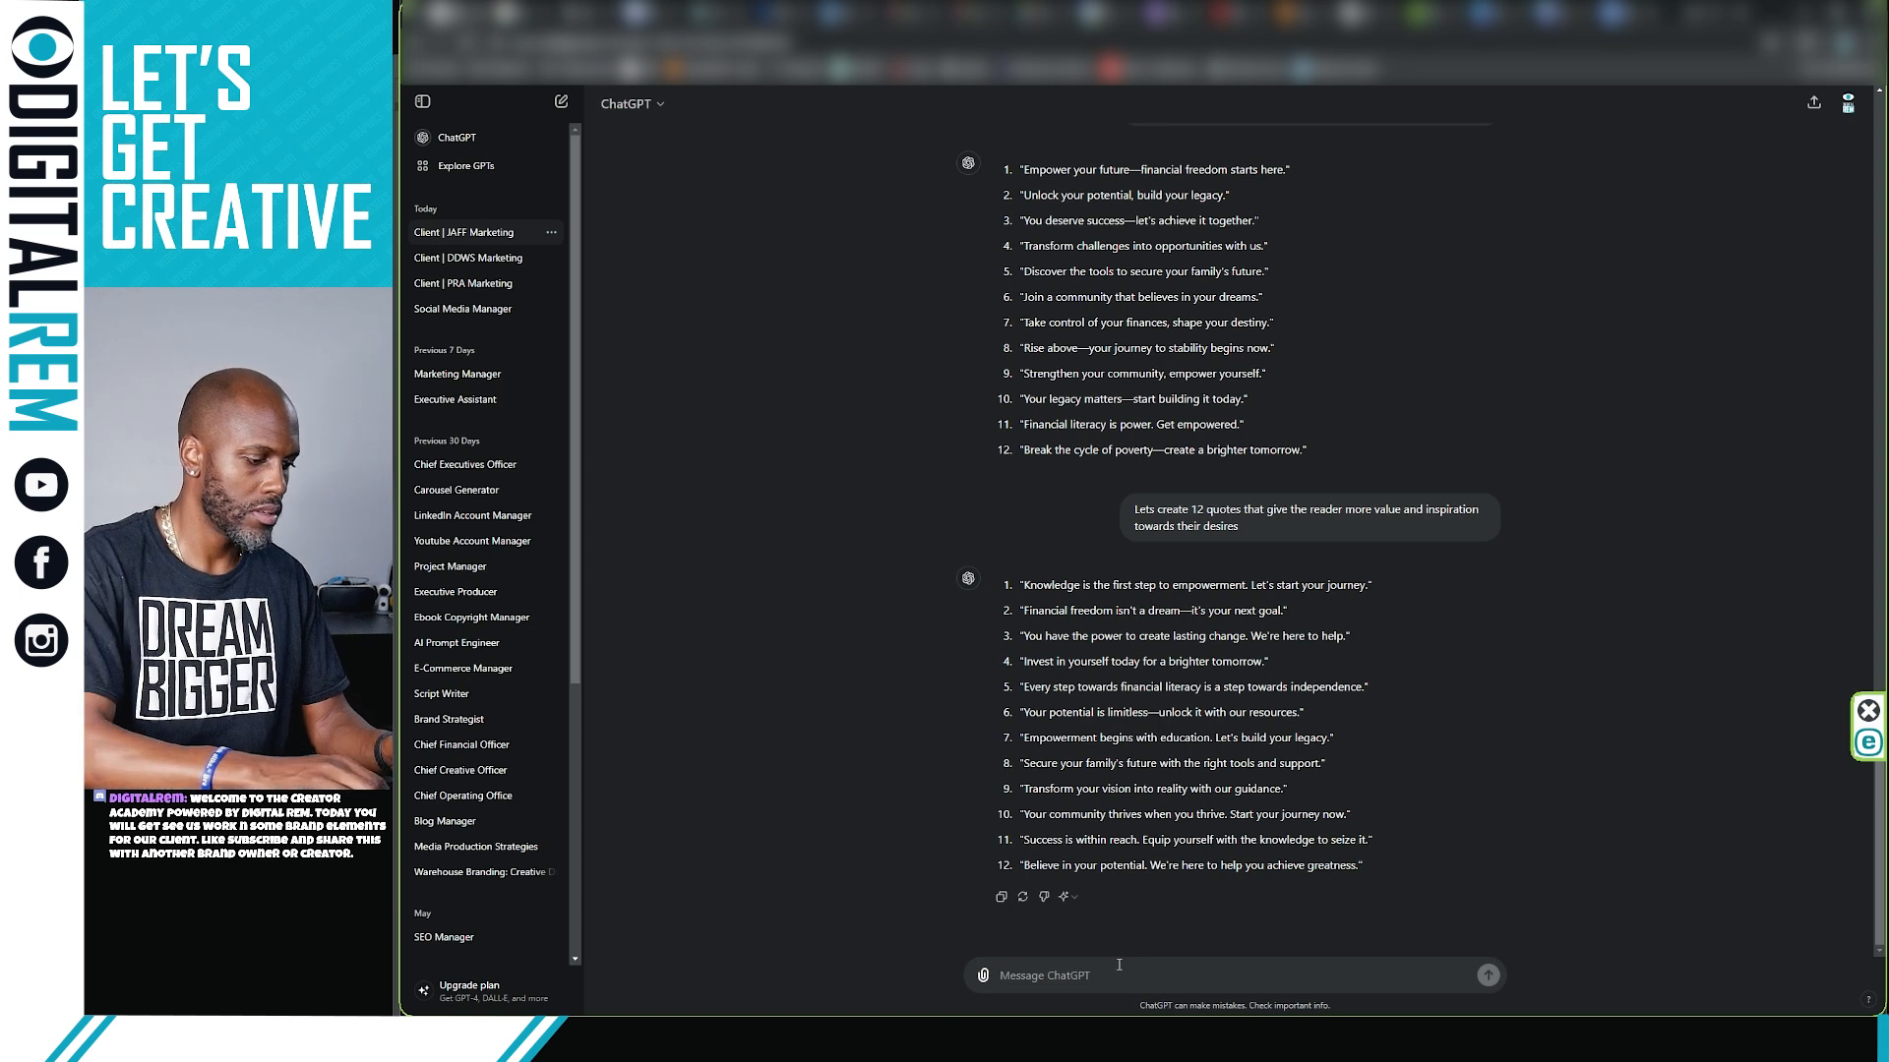
type("Lets create ")
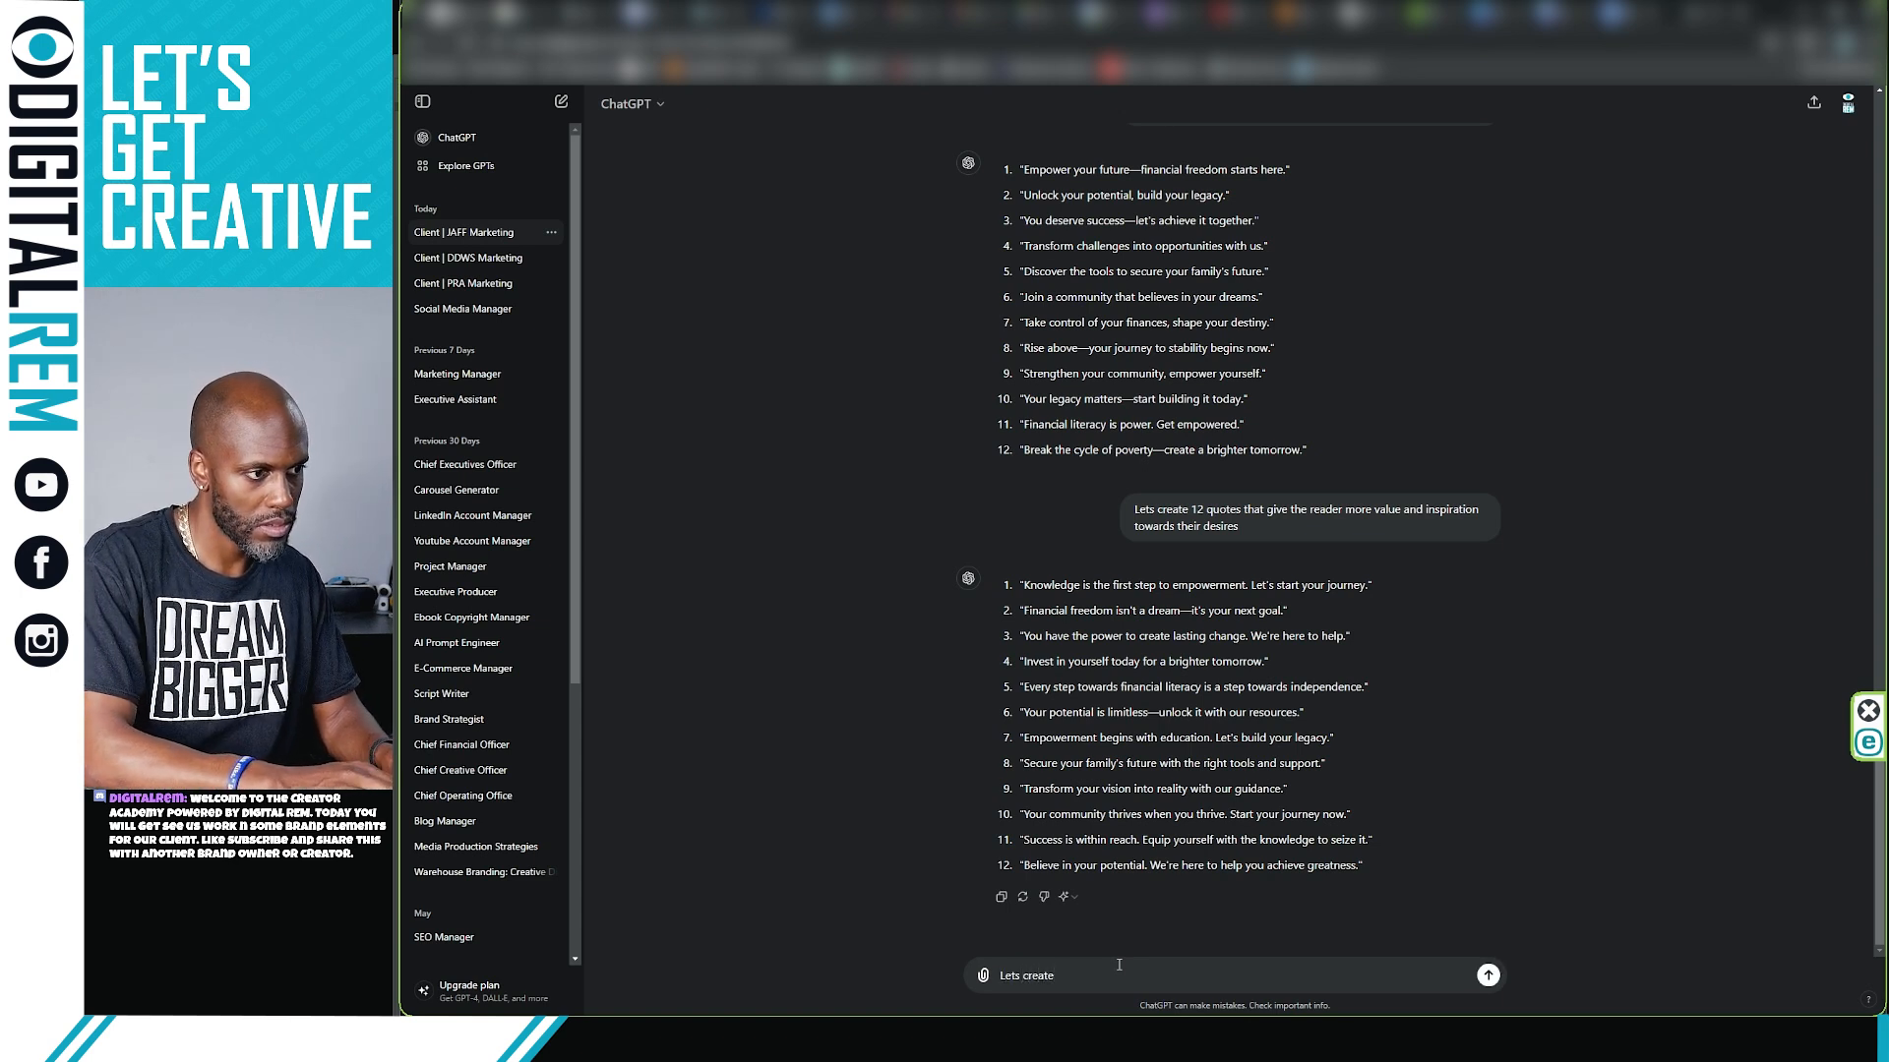
type("1 ")
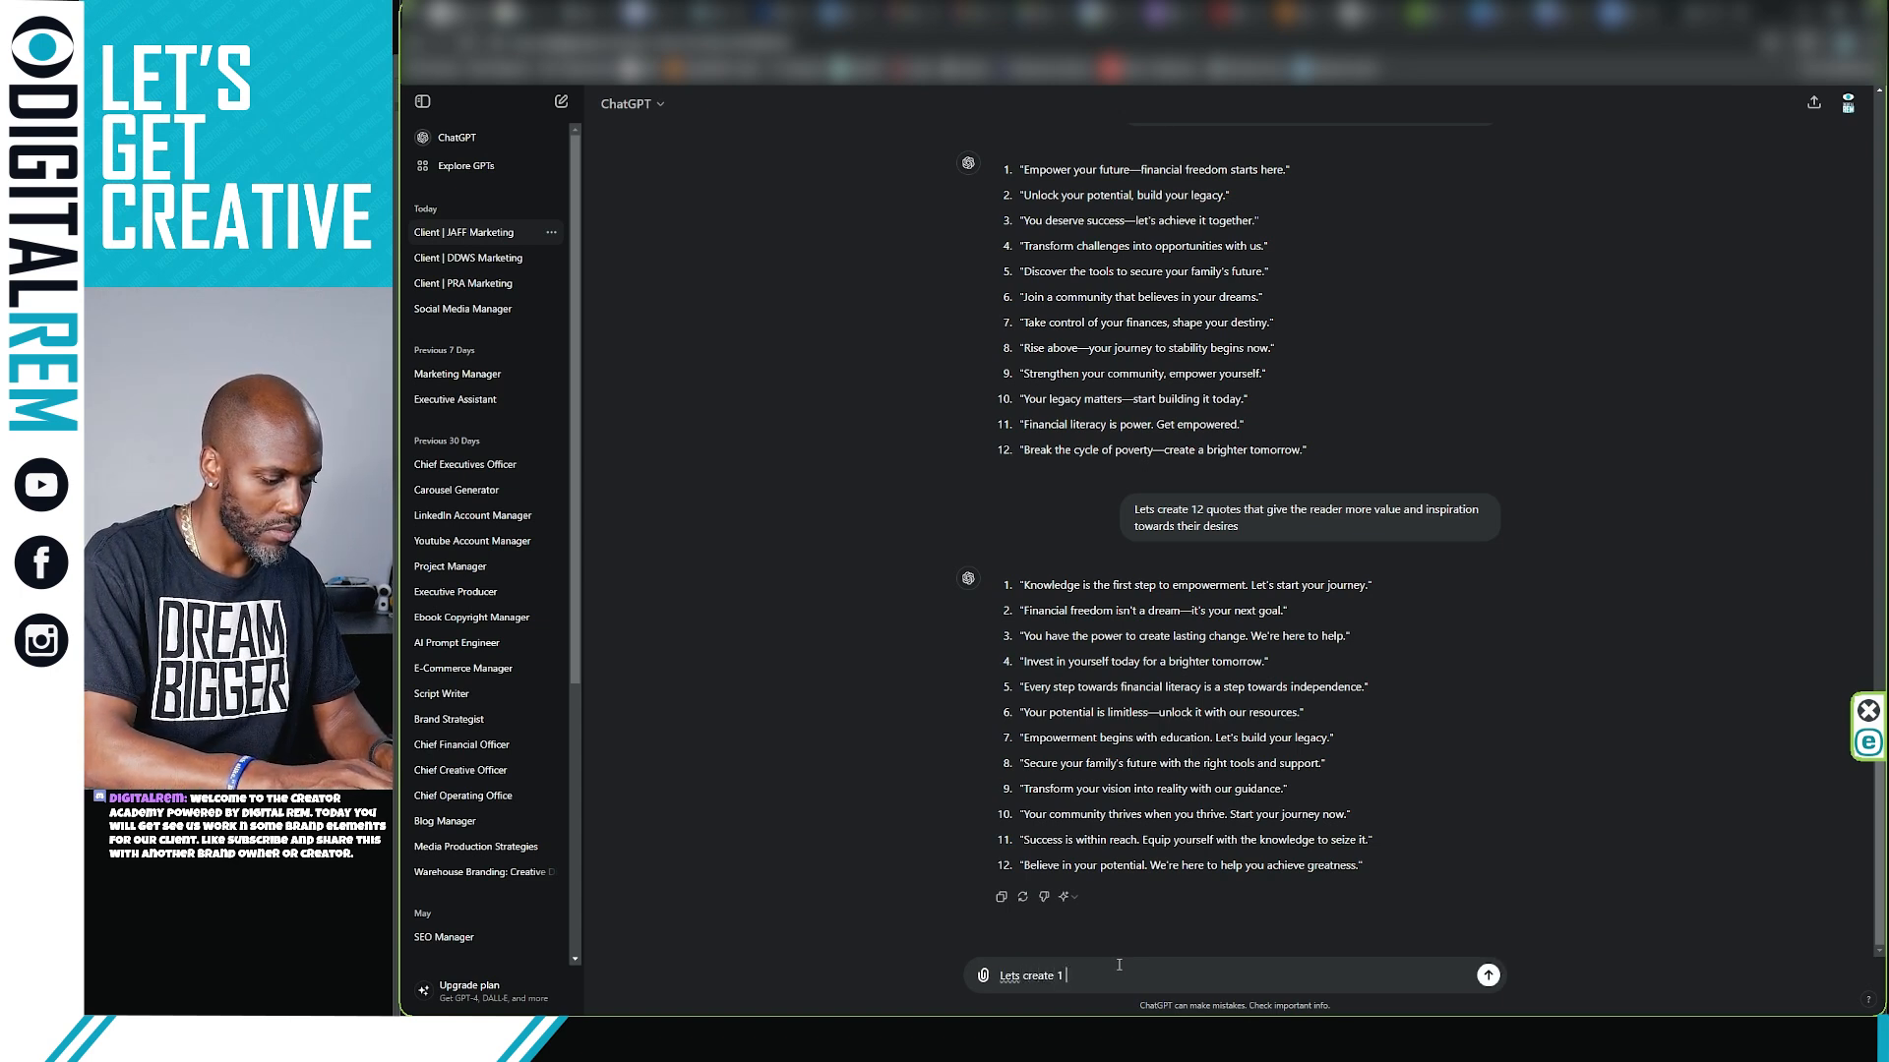
type("2")
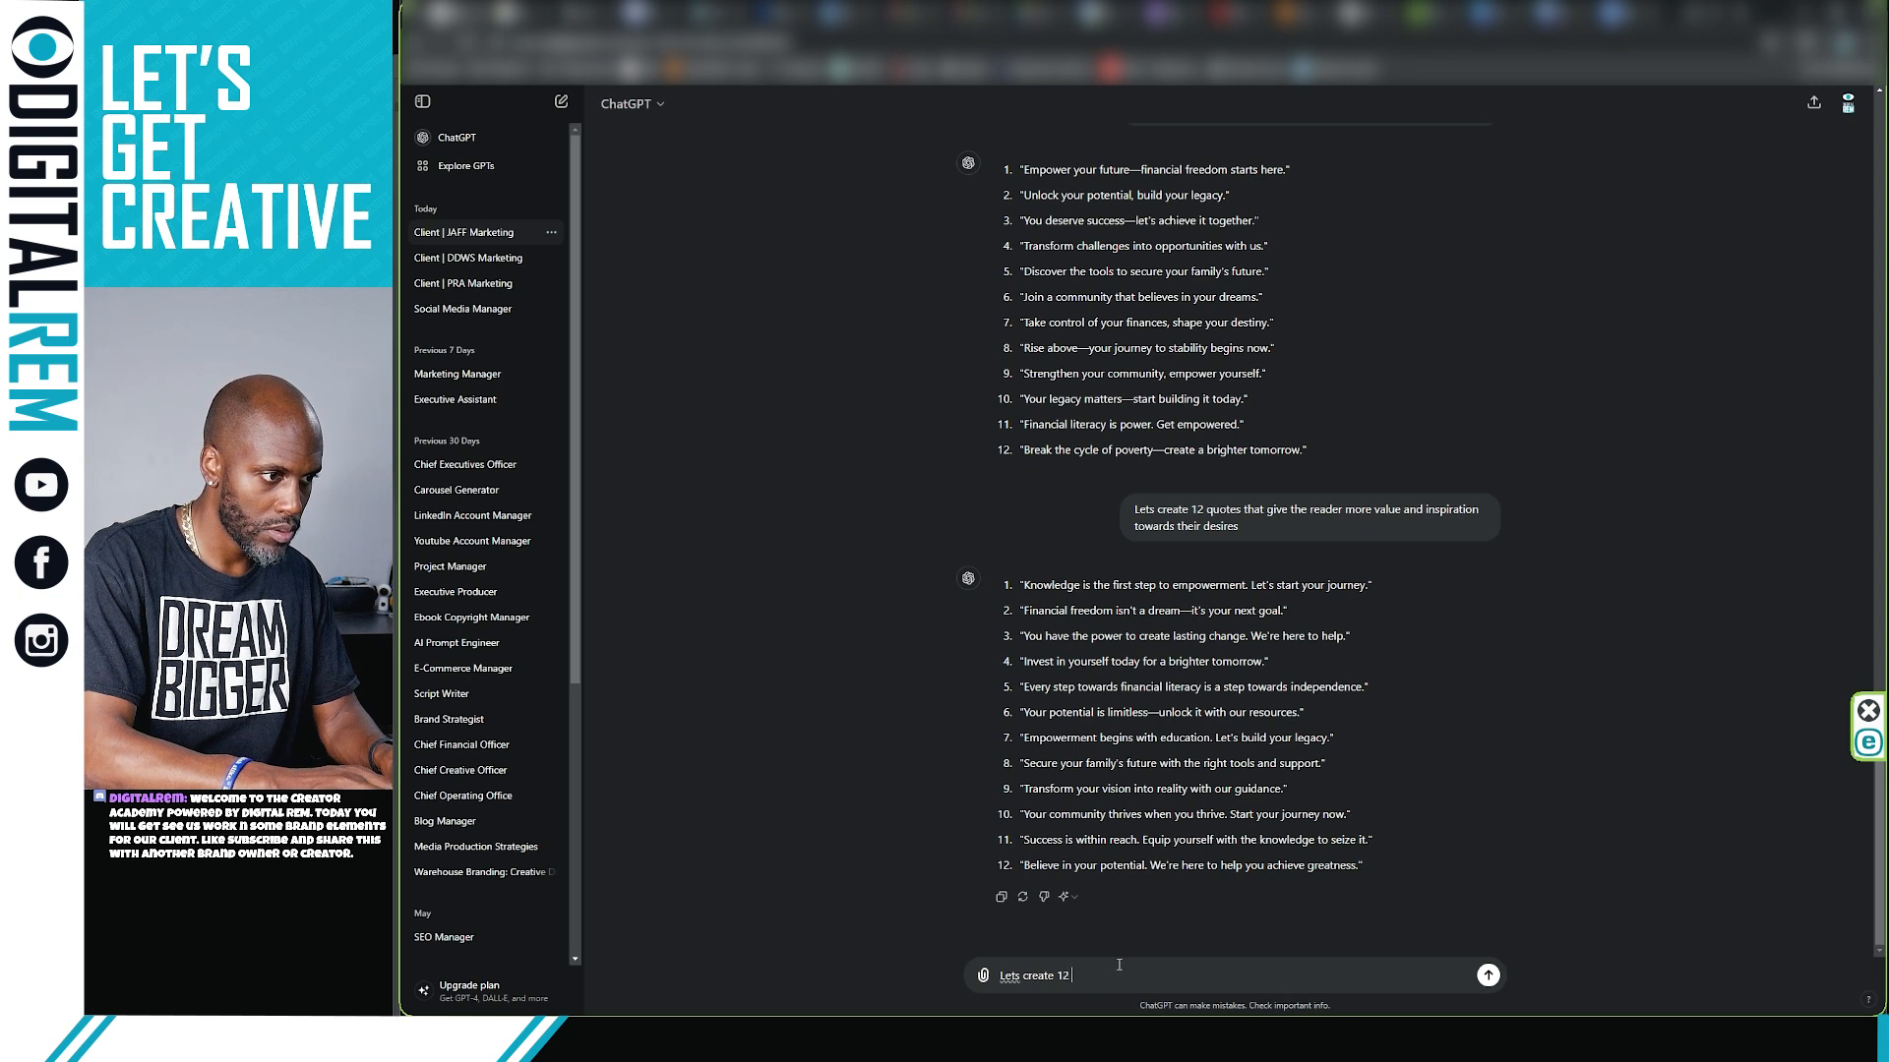
type(" quotes ")
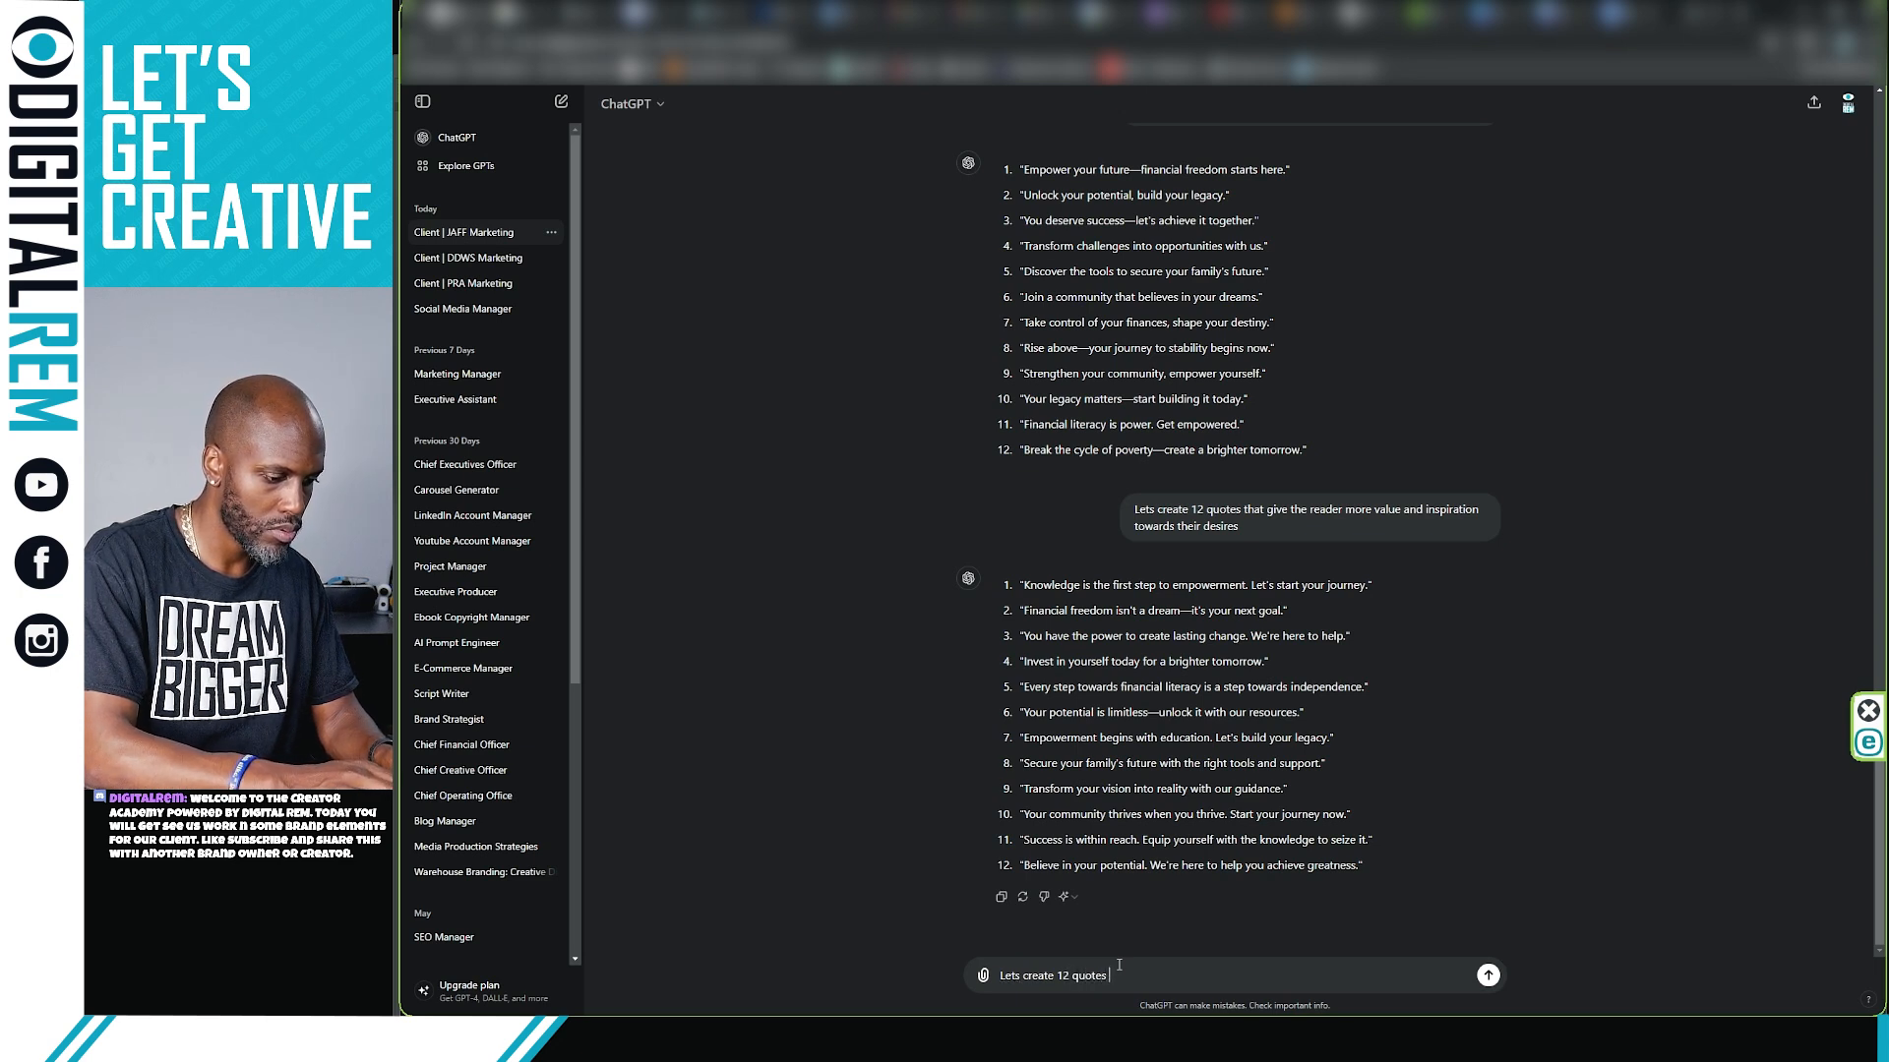
type("b")
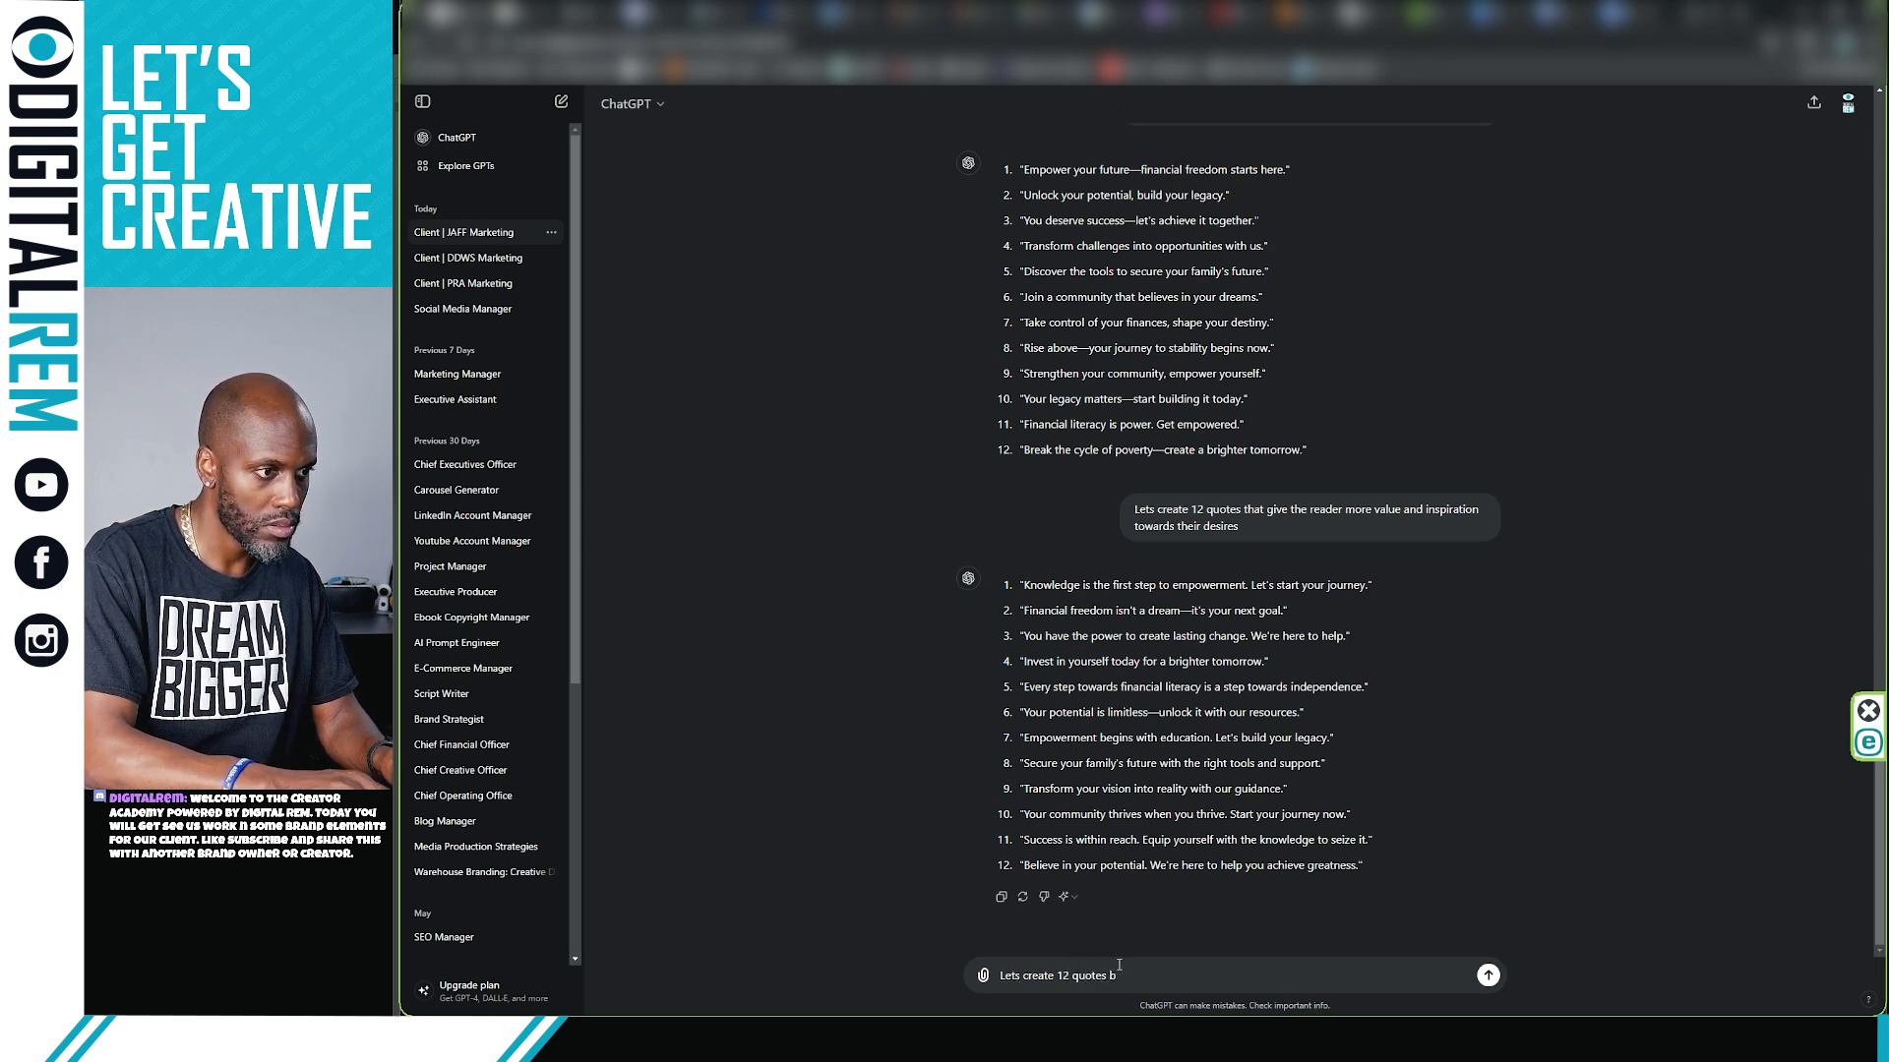
type("ased o")
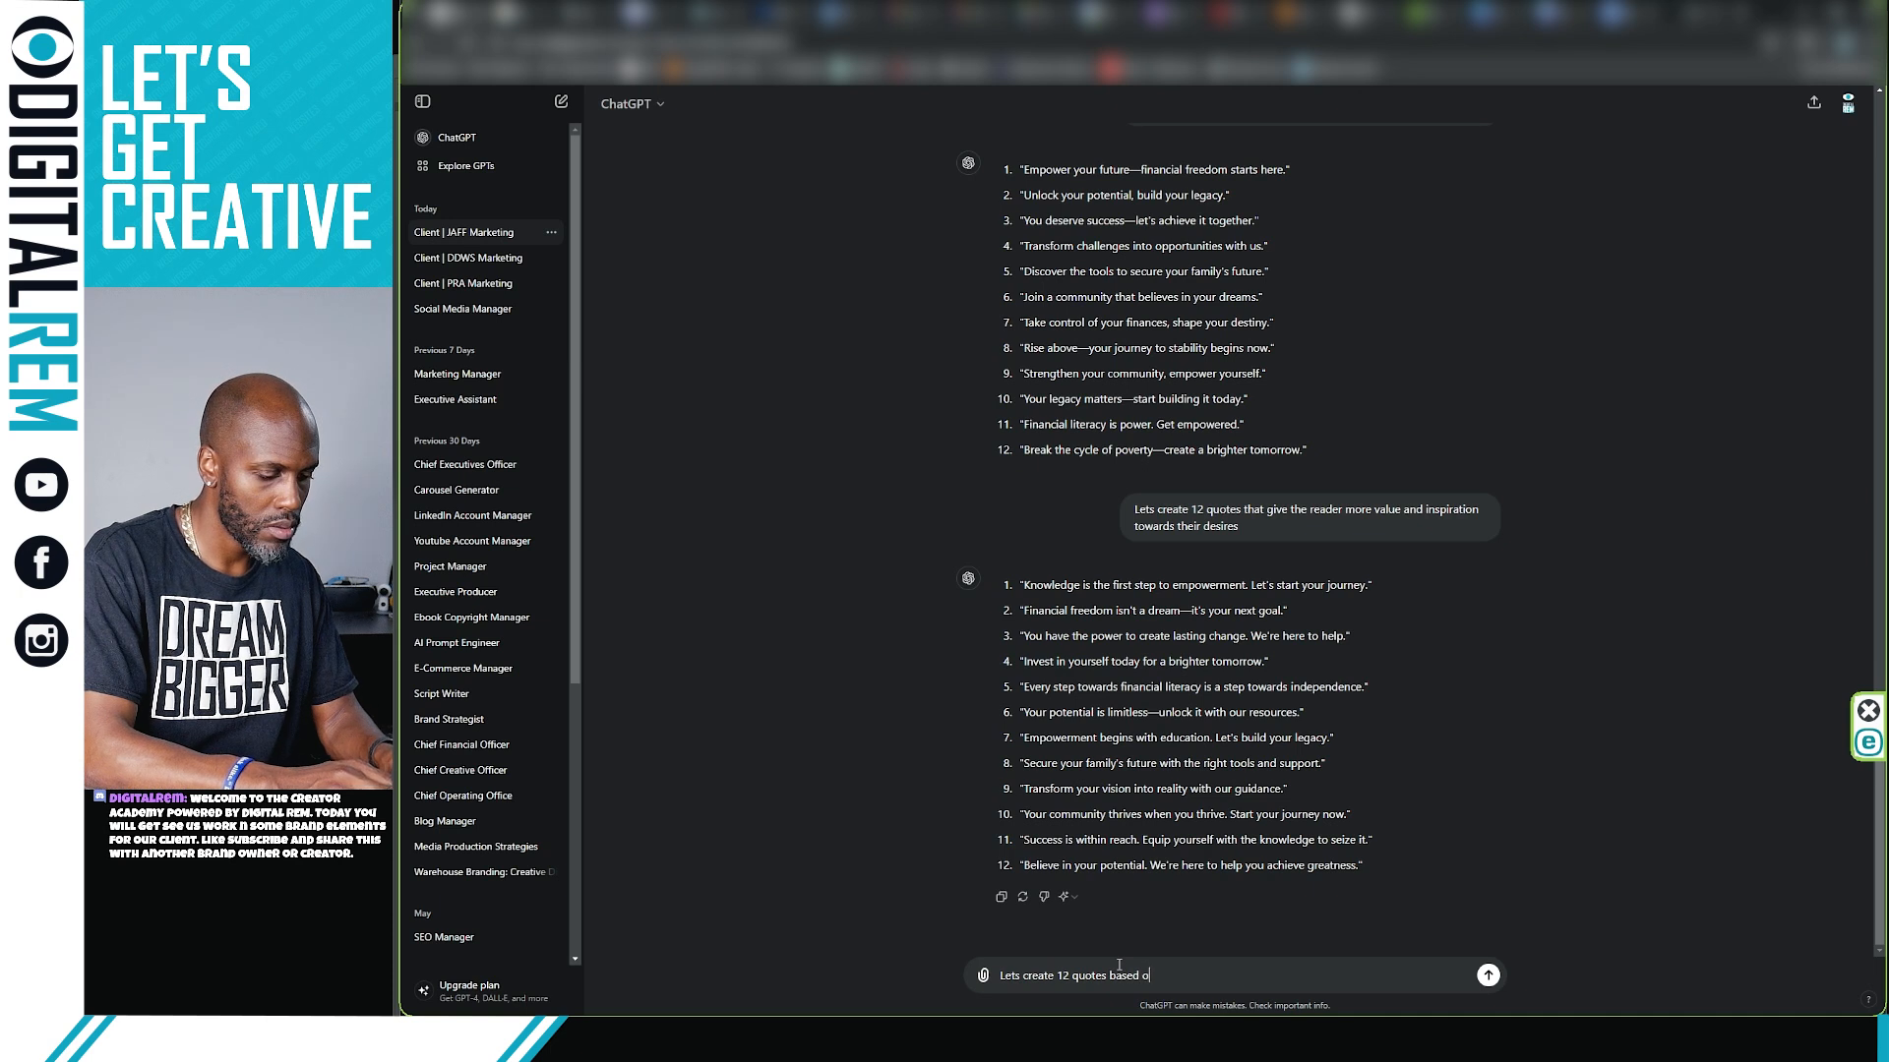
type("ff of this ")
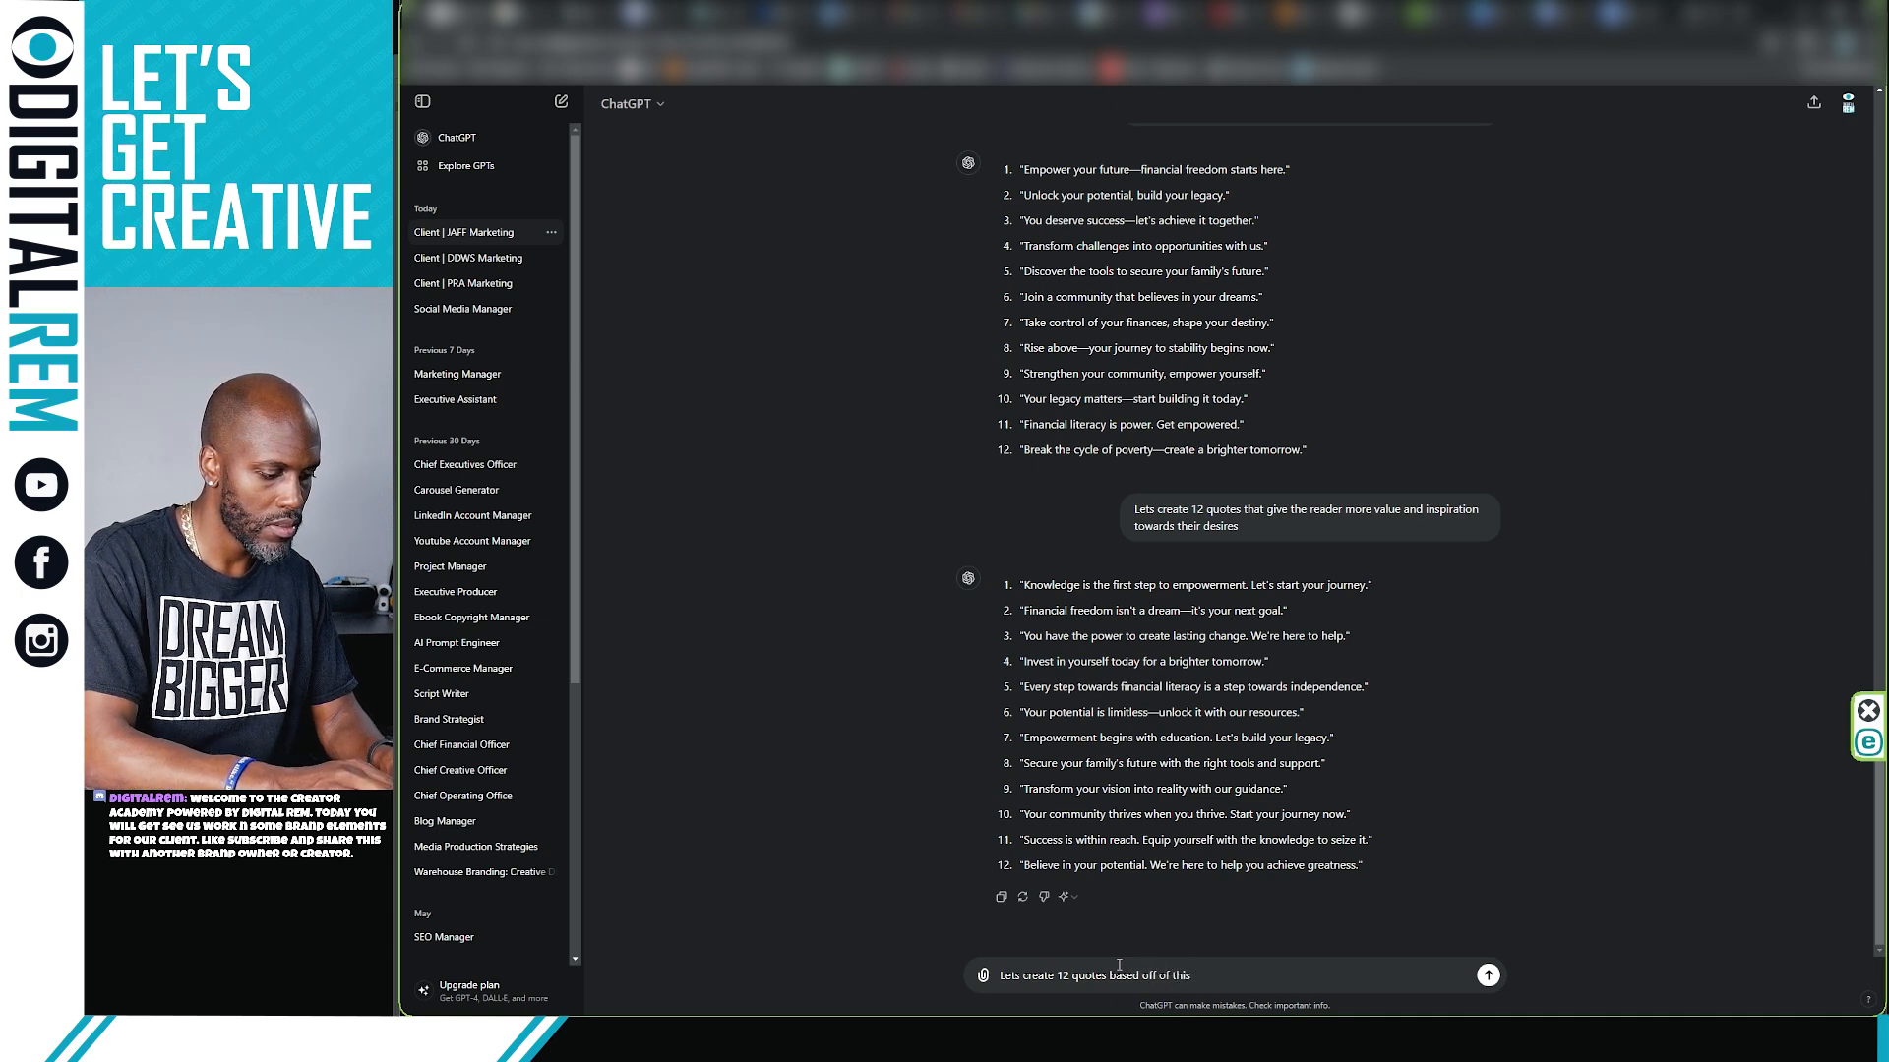
type("example but")
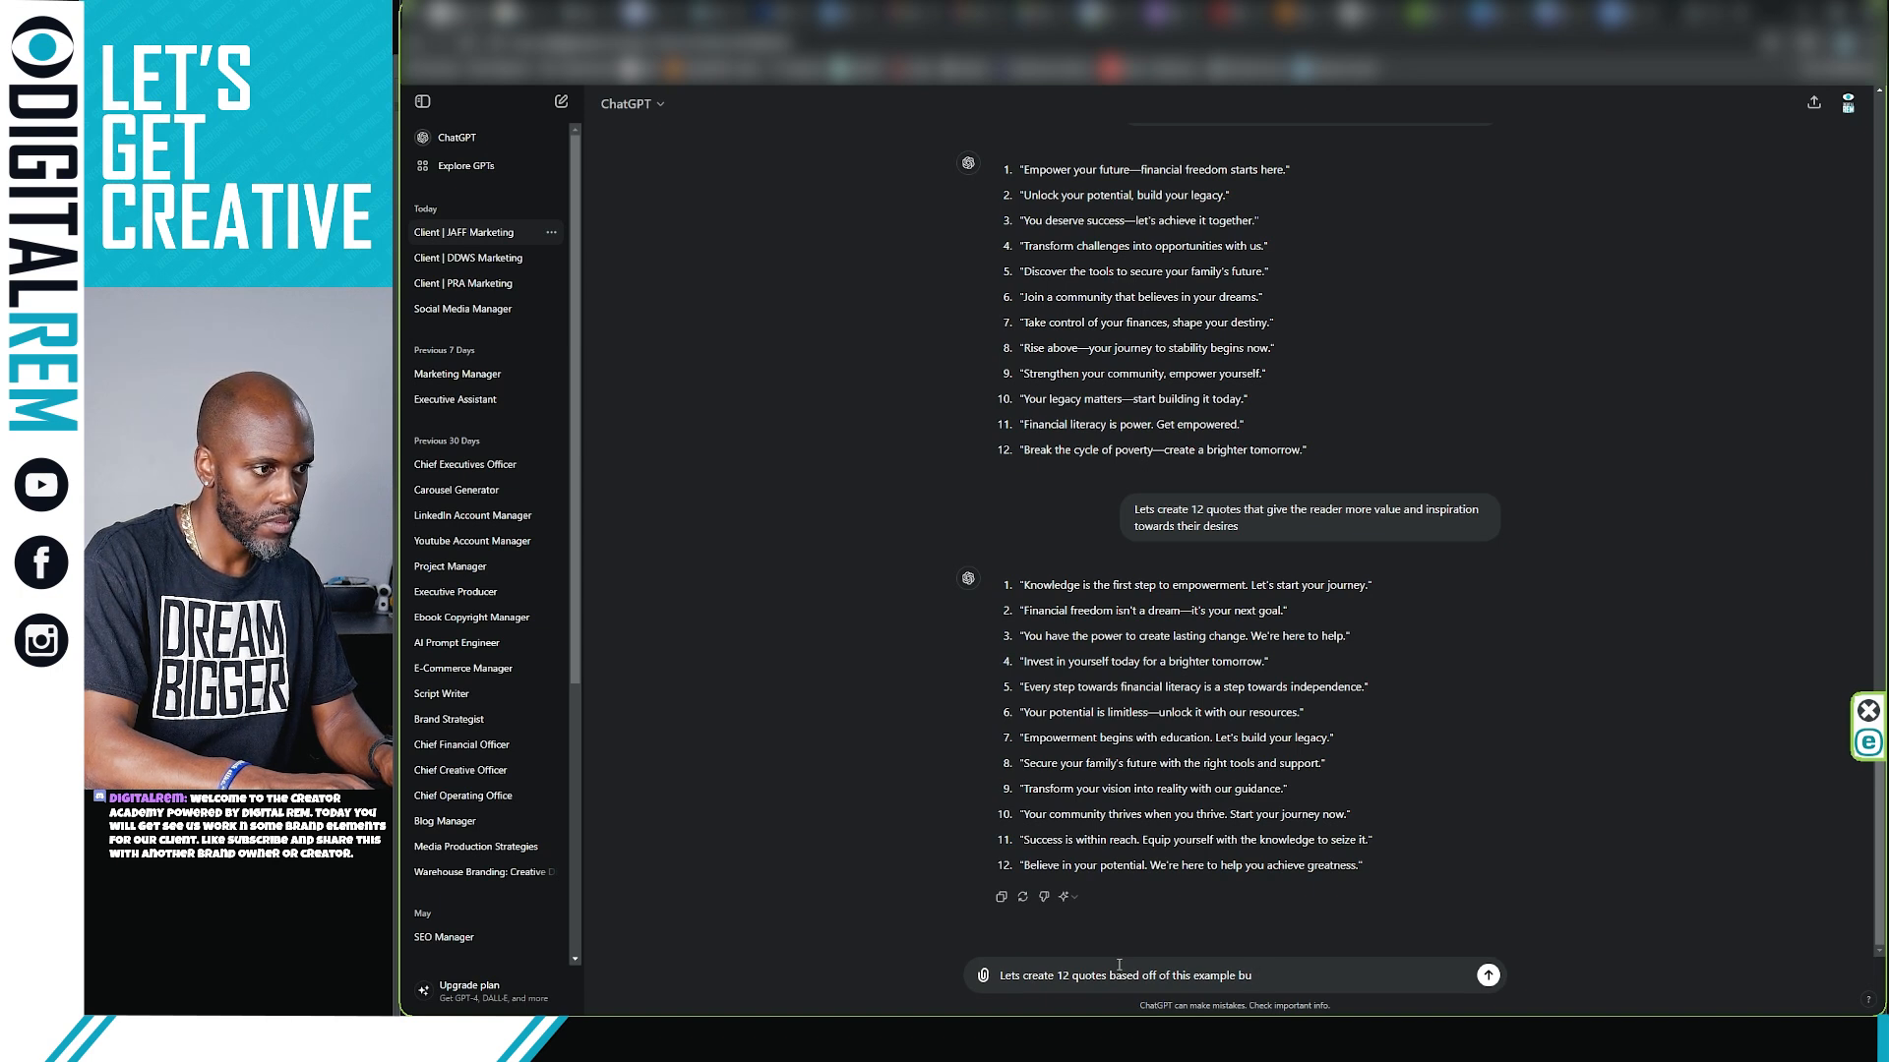
key("BackSpace")
key("BackSpace")
key("BackSpace")
key("BackSpace")
key("BackSpace")
key("BackSpace")
key("BackSpace")
key("BackSpace")
key("BackSpace")
key("BackSpace")
key("BackSpace")
key("BackSpace")
key("BackSpace")
key("BackSpace")
key("BackSpace")
key("BackSpace")
key("BackSpace")
key("BackSpace")
key("BackSpace")
key("BackSpace")
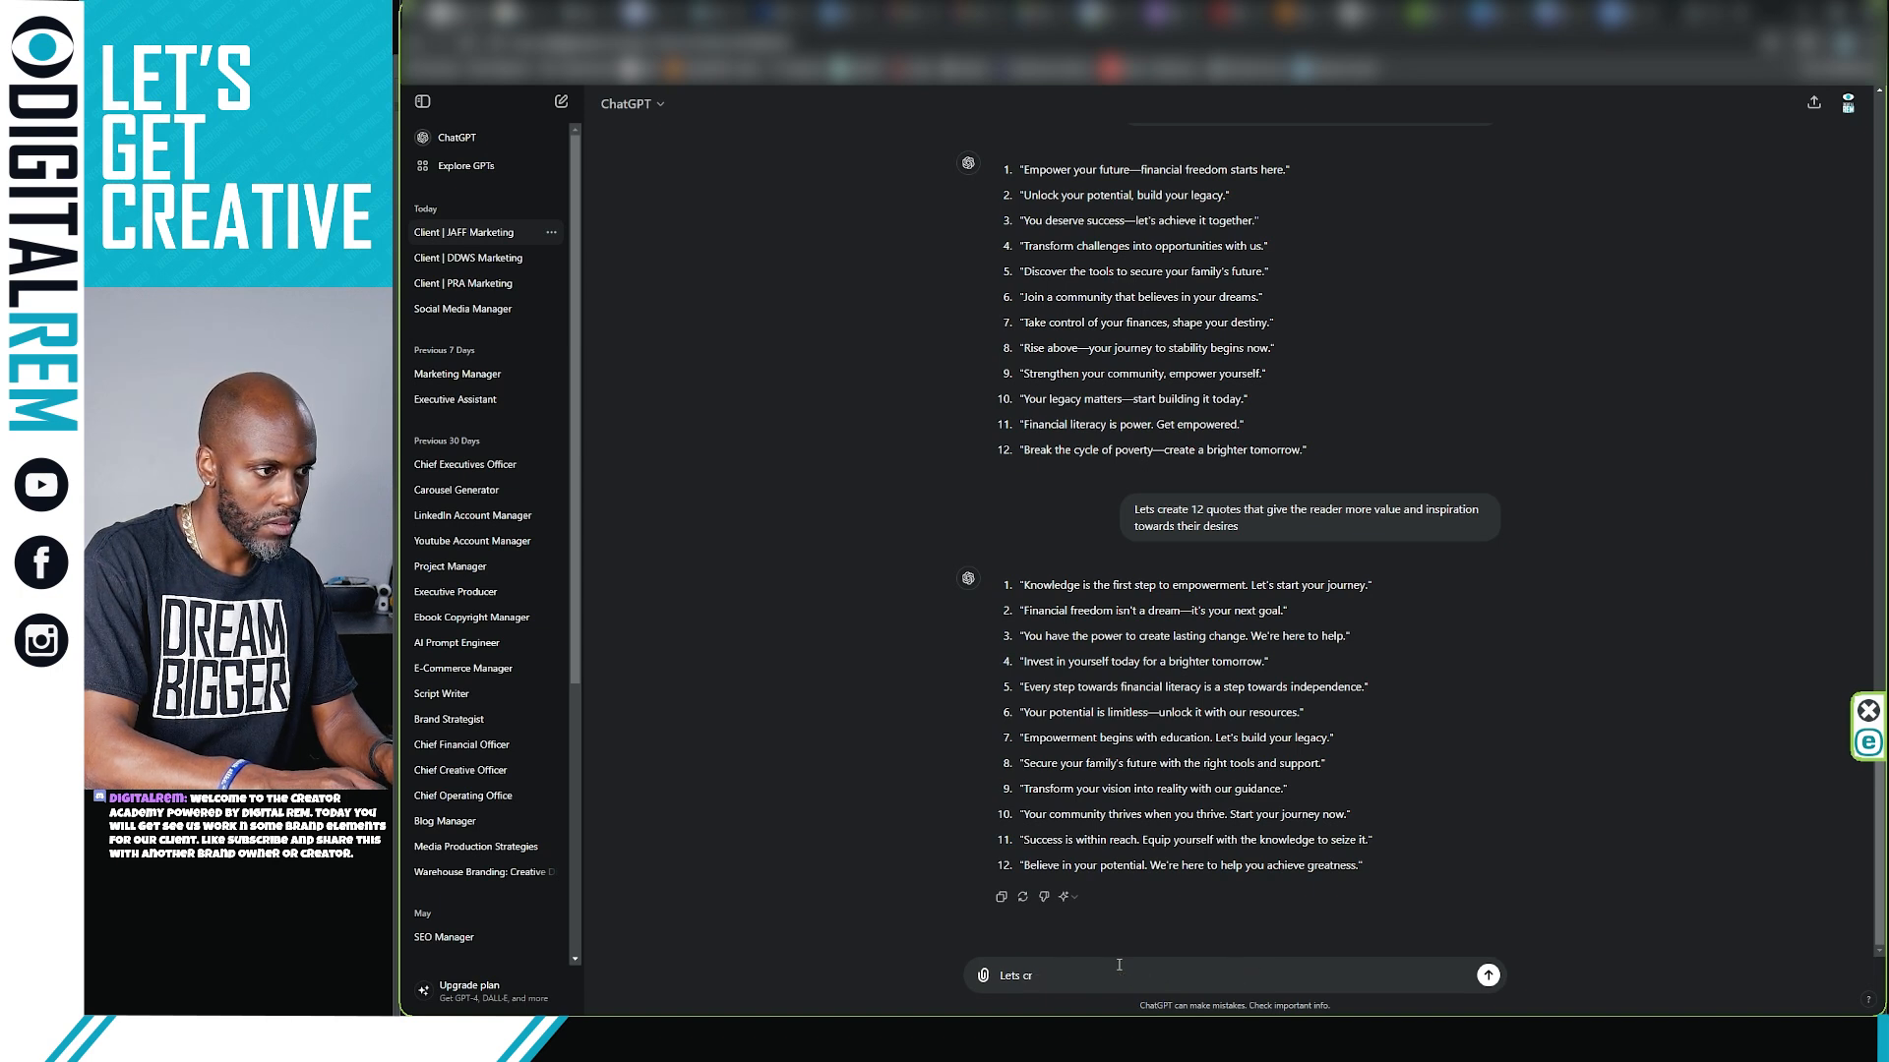
key("BackSpace")
key("BackSpace")
key("BackSpace")
key("BackSpace")
key("BackSpace")
key("BackSpace")
key("BackSpace")
Begin a new ChatGPT message with "Use this quote an example of a"
type("Us")
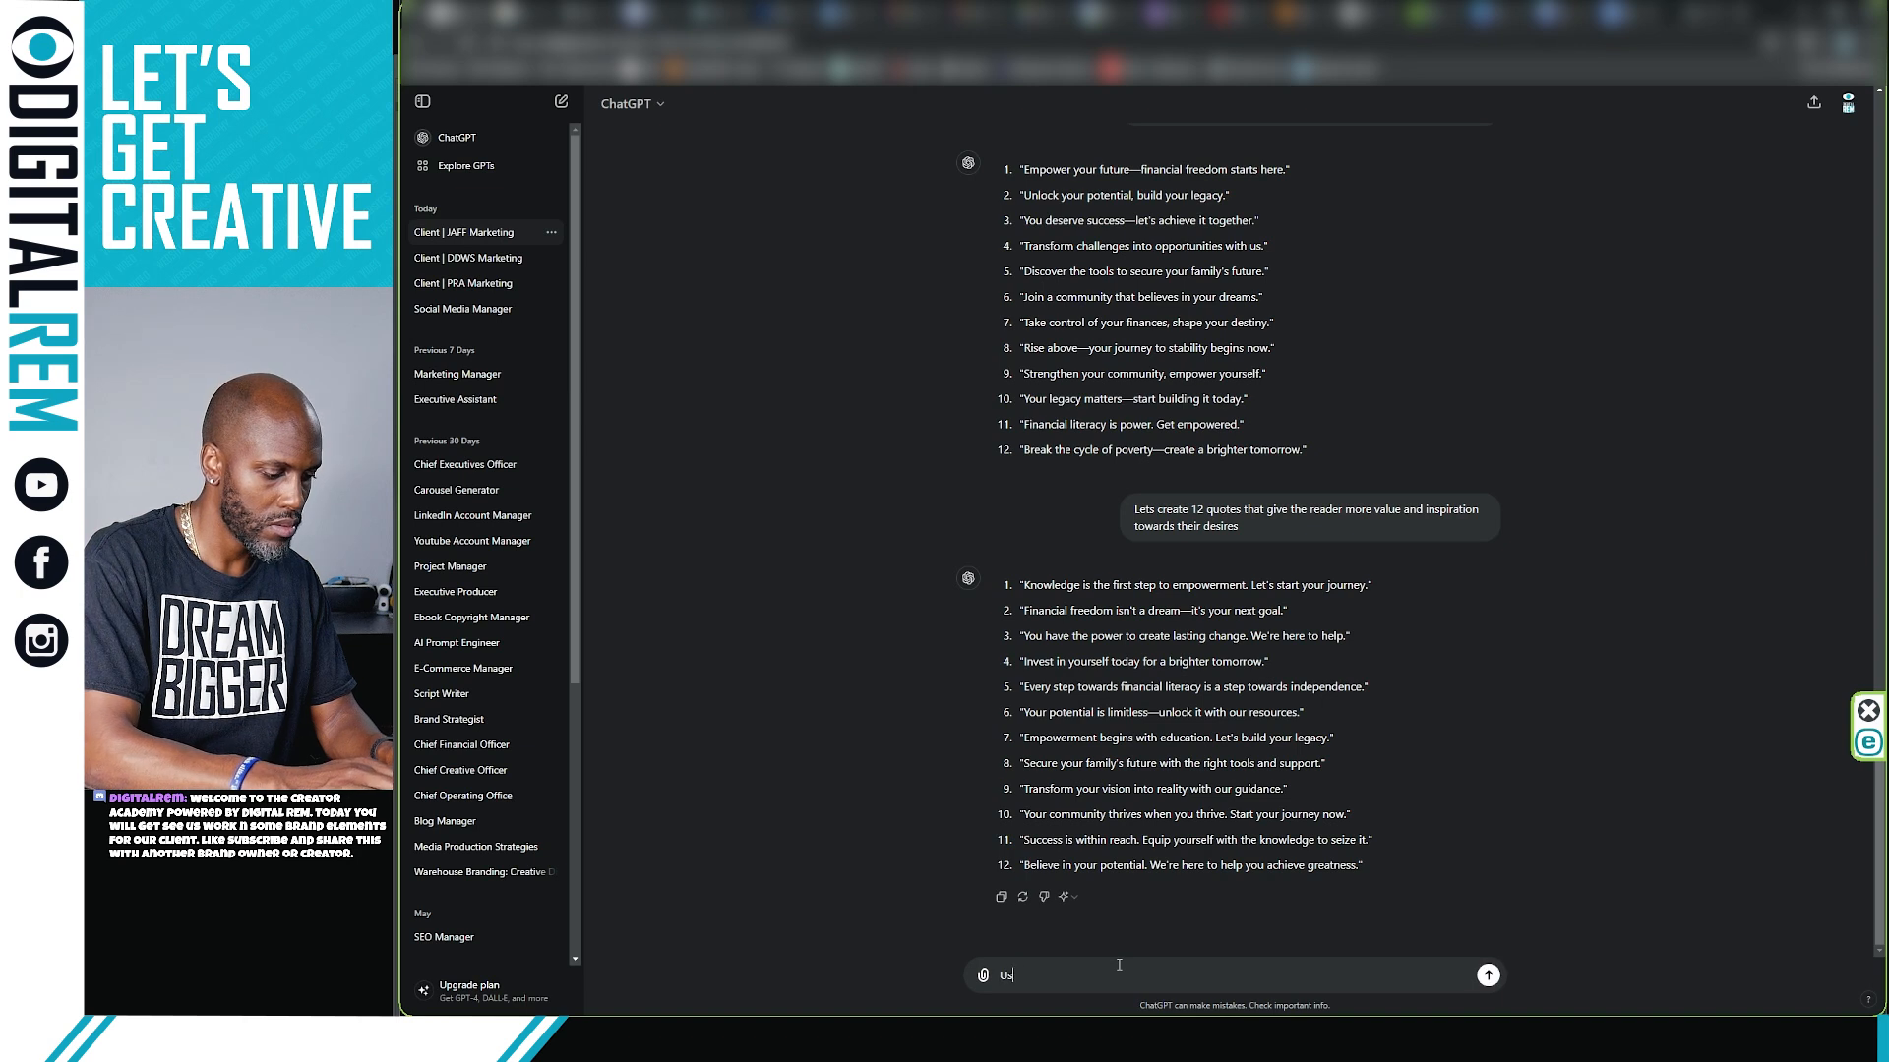
type("e this example a")
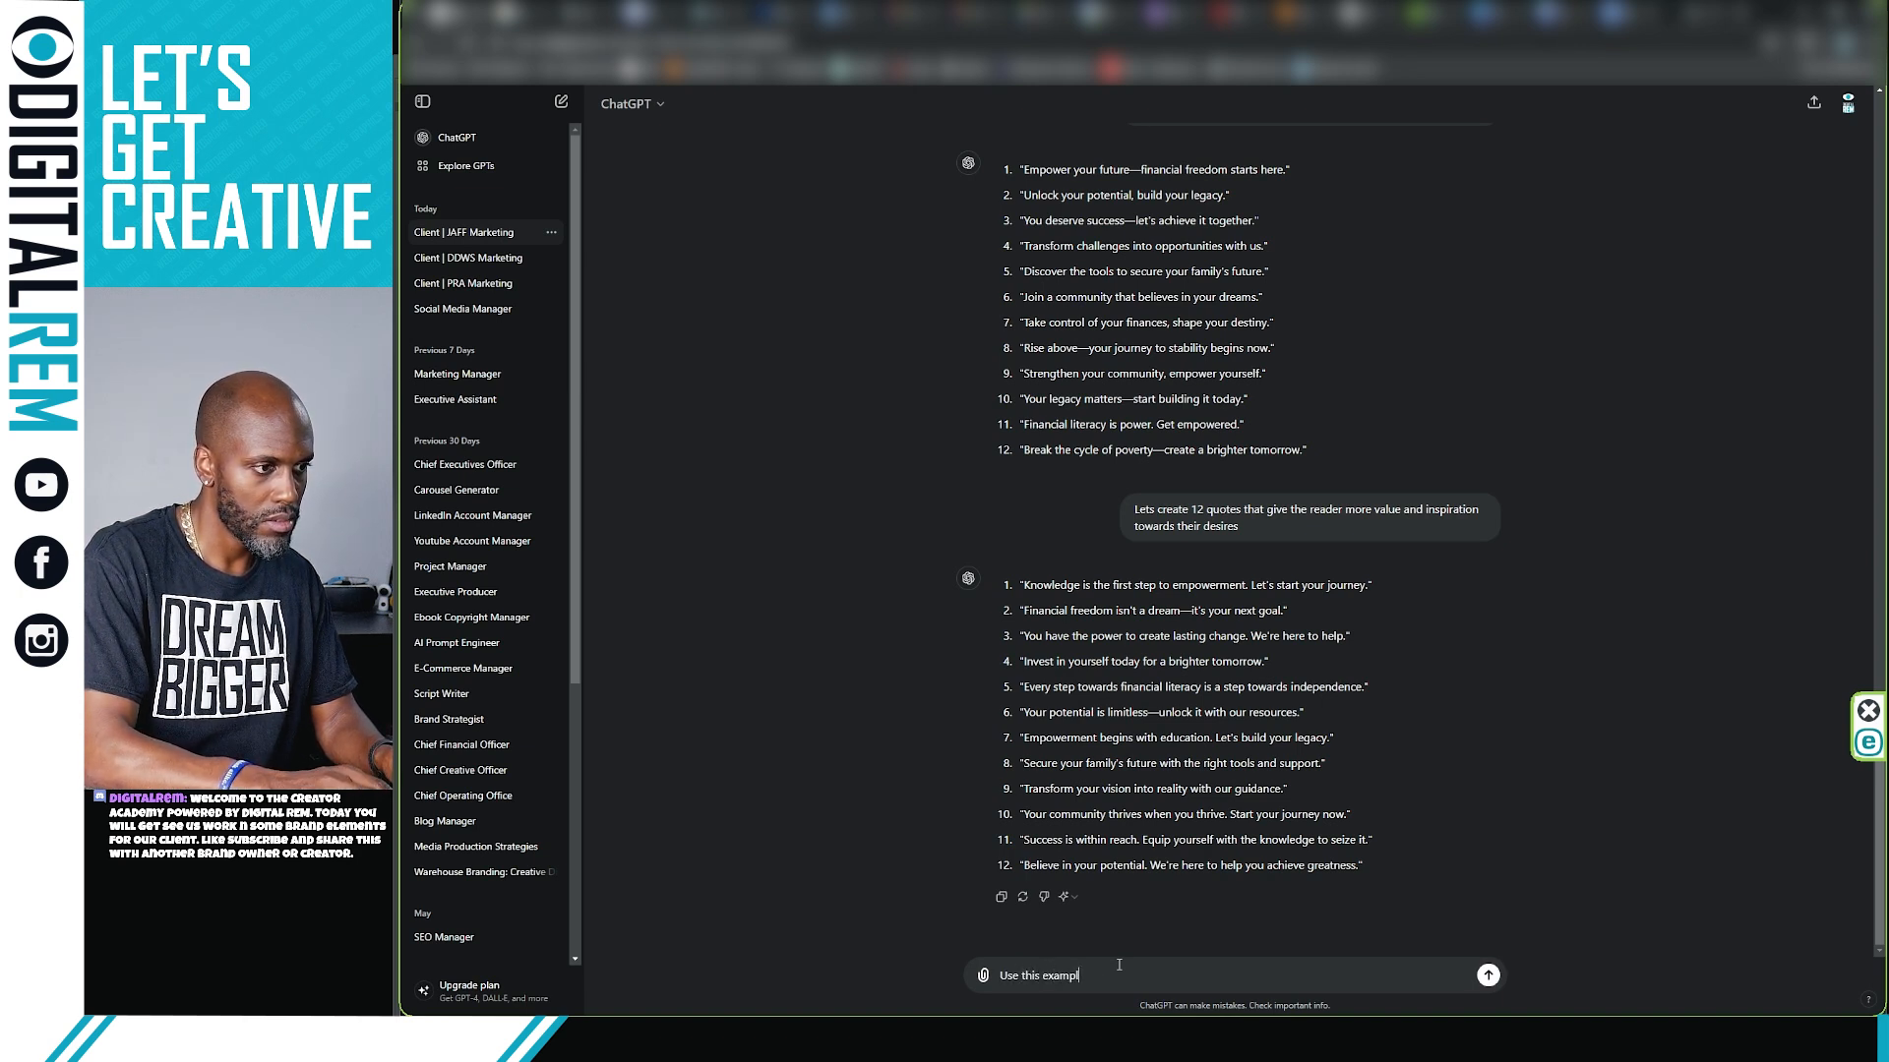
key("BackSpace")
key("BackSpace")
key("BackSpace")
key("BackSpace")
type("quote ad")
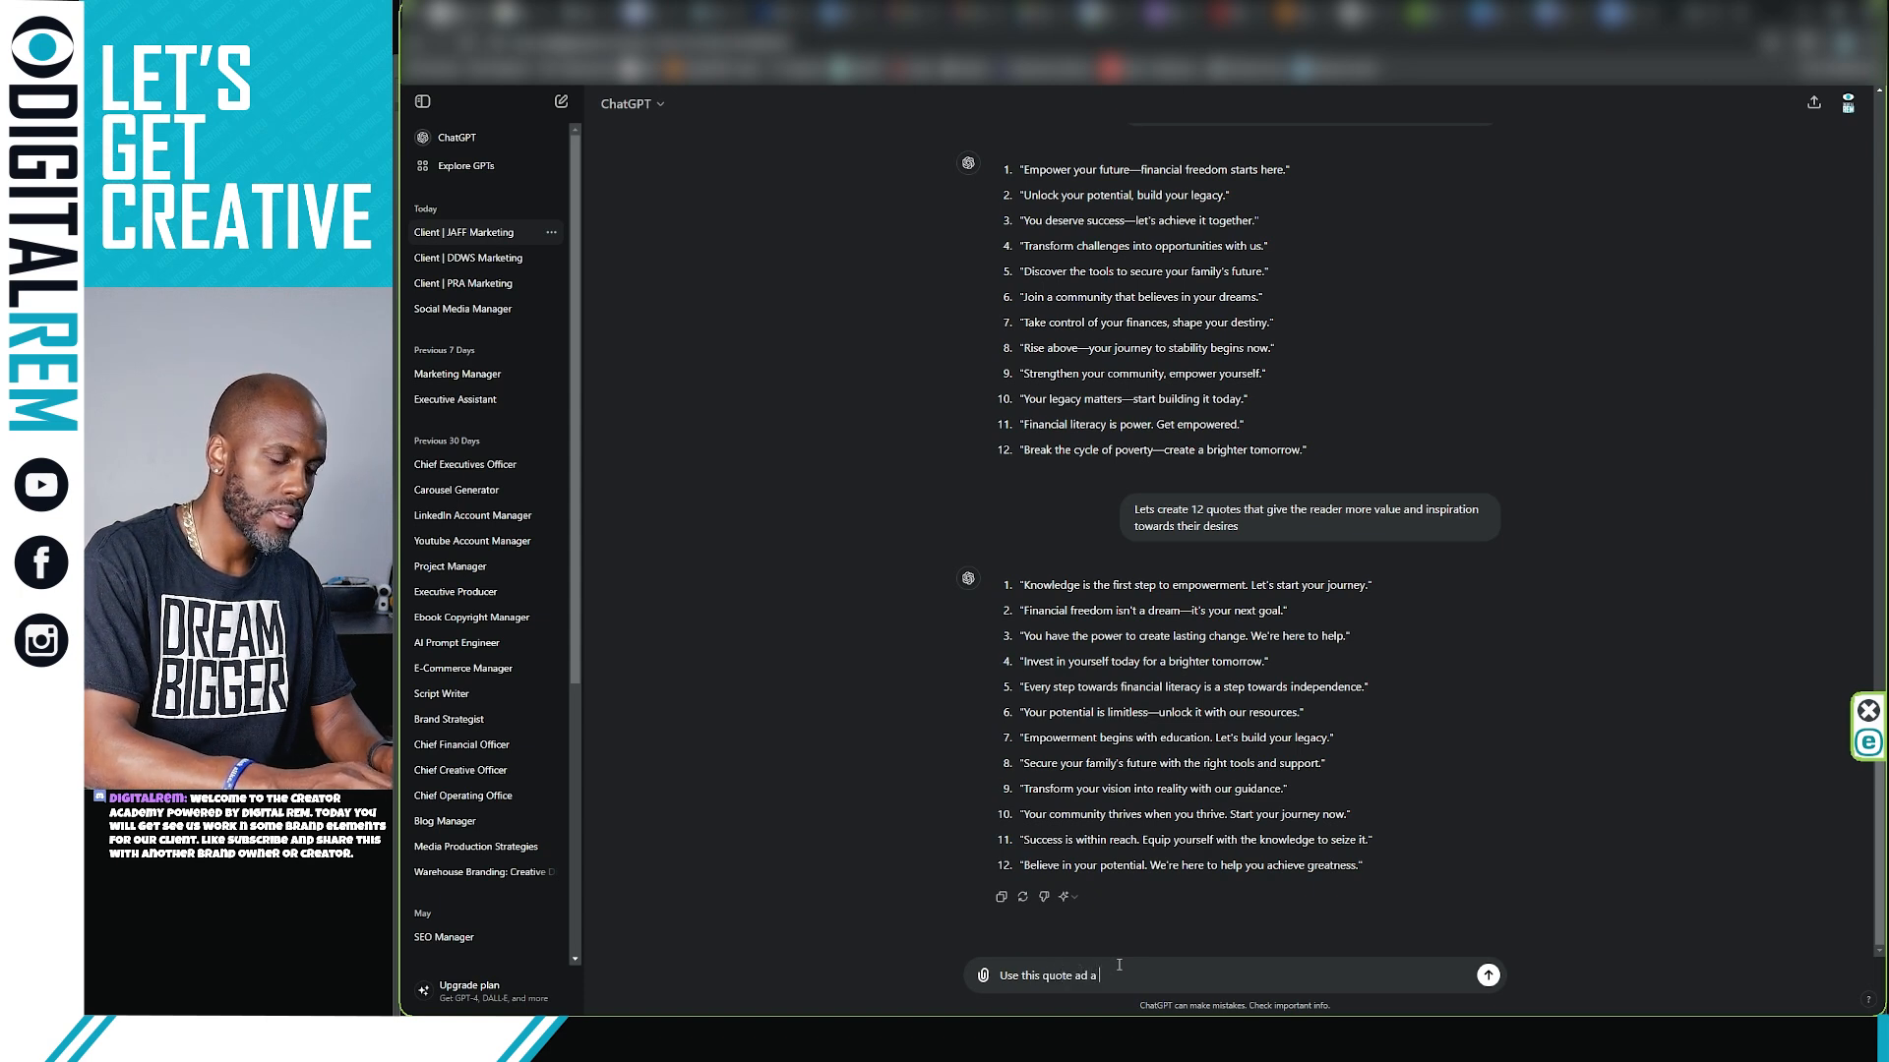
key("BackSpace")
type("n example of a ")
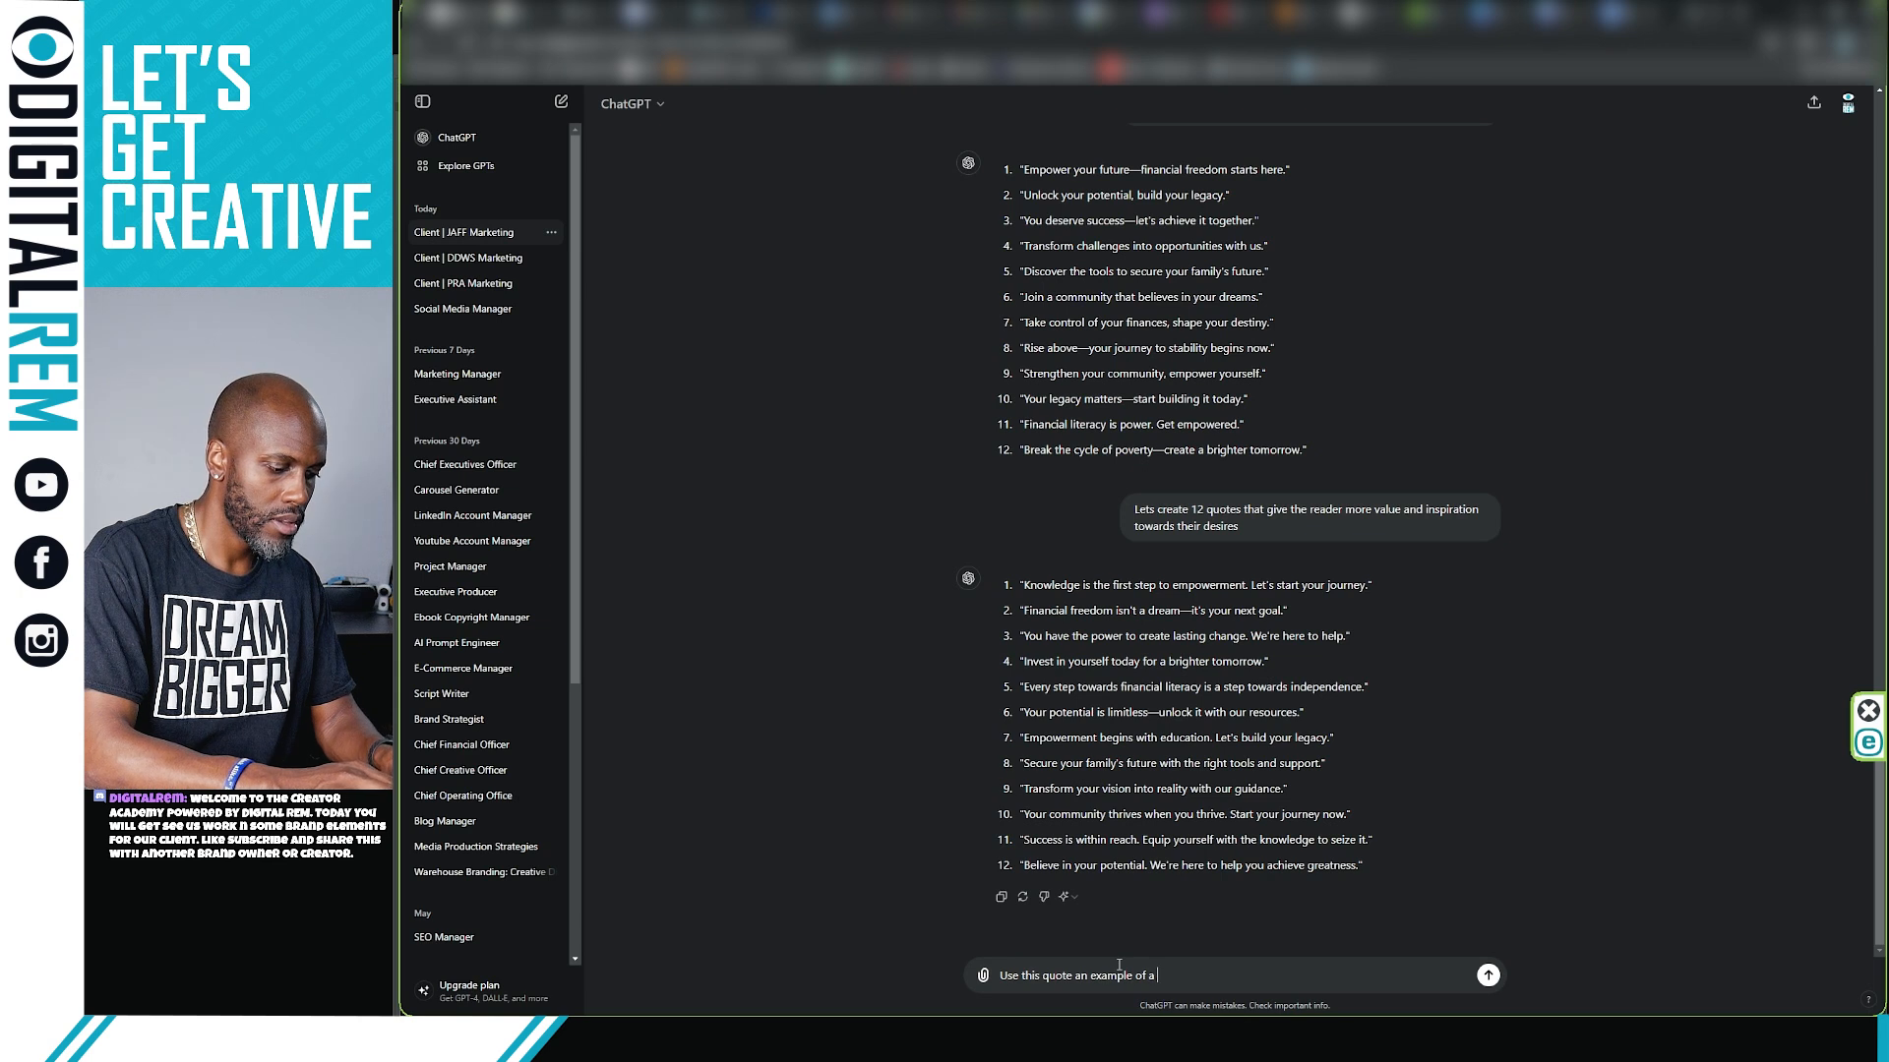
Finish the message with "good quote for tehe brand:" and the quote "Building a healthier future for the enrichment of children and families.", and send it
type("good quote for te")
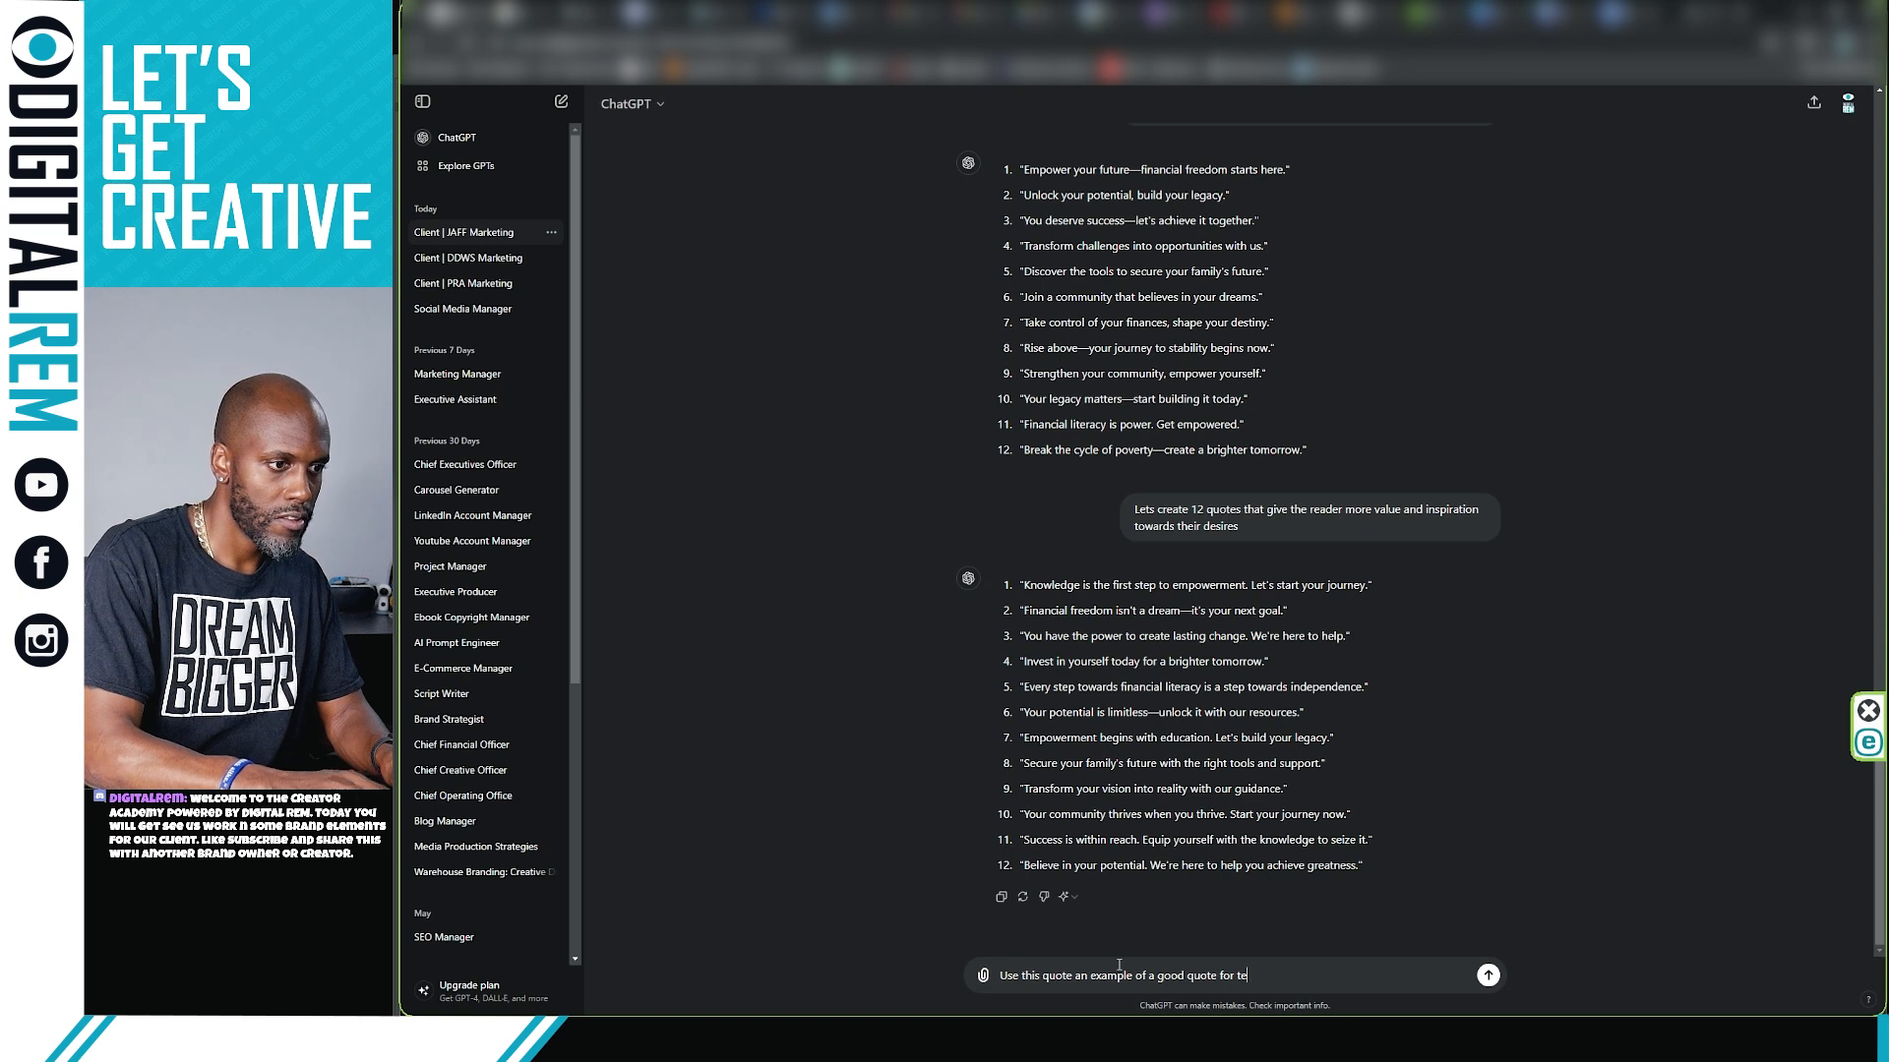
type("hhe b")
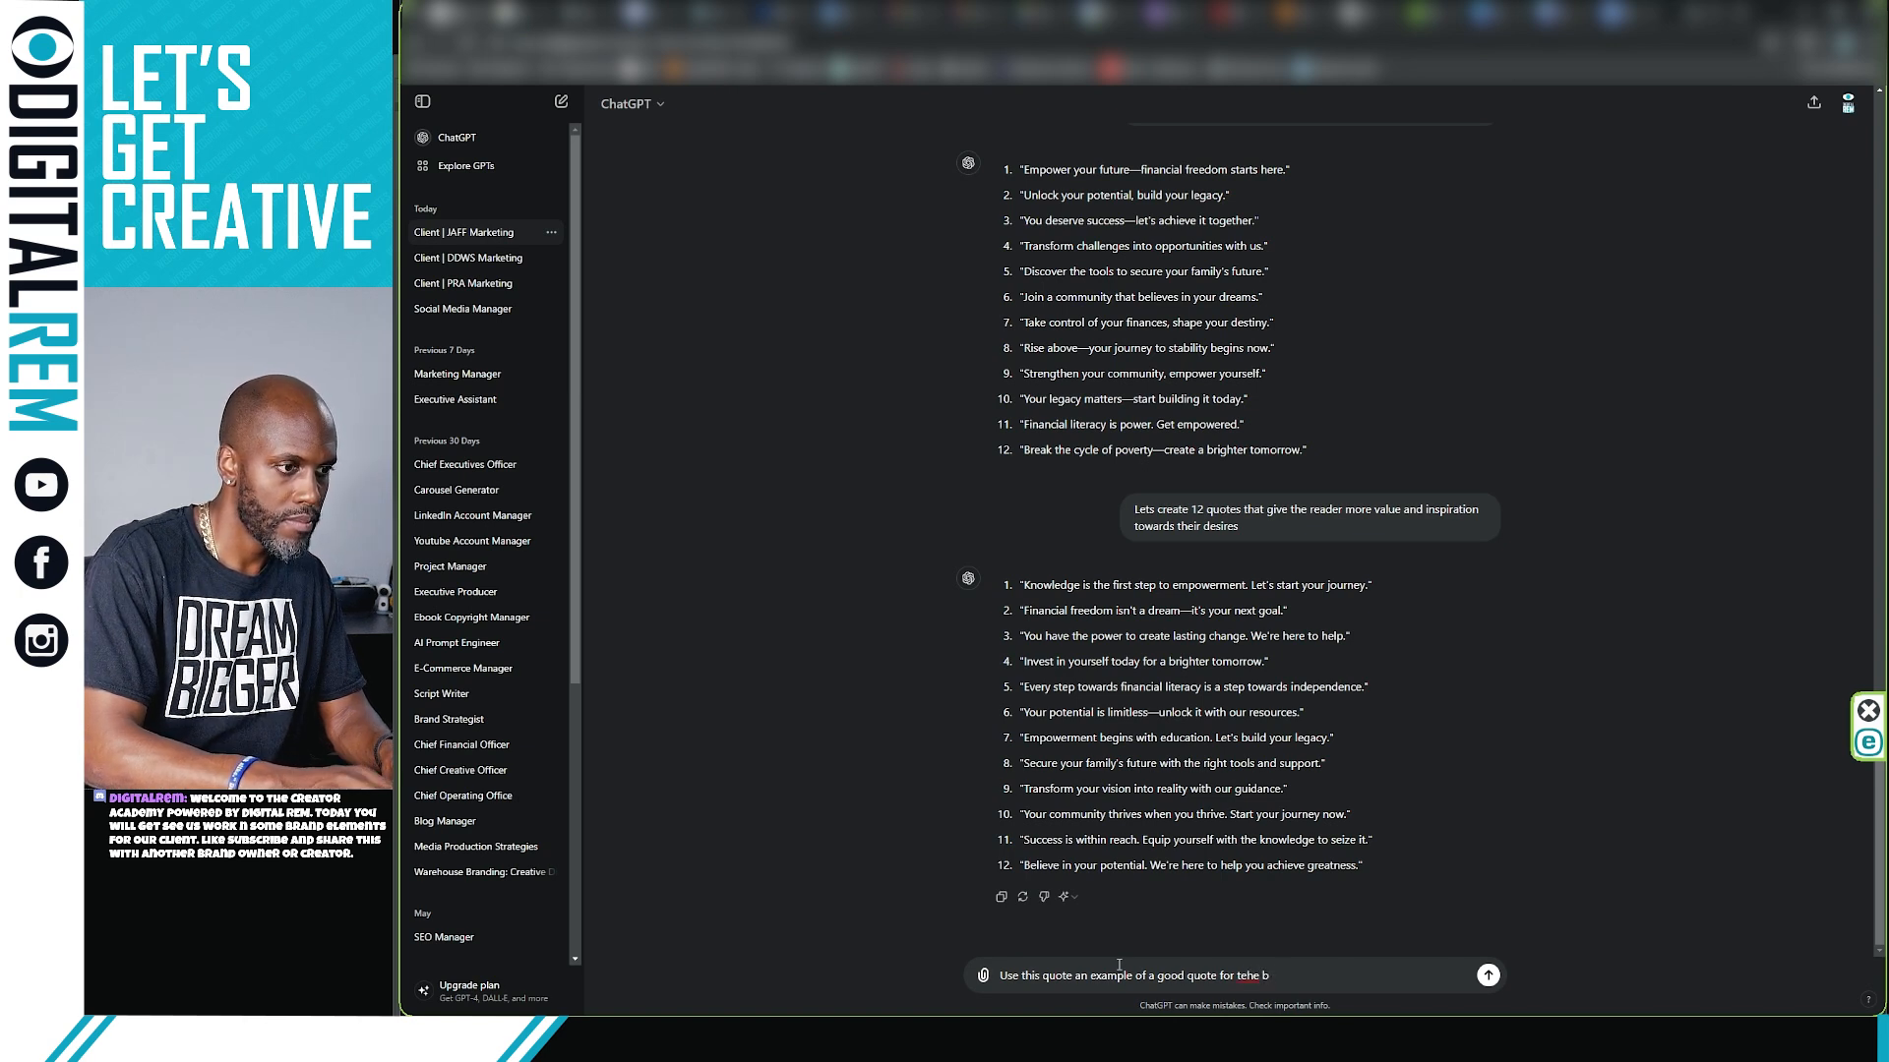
type("erand")
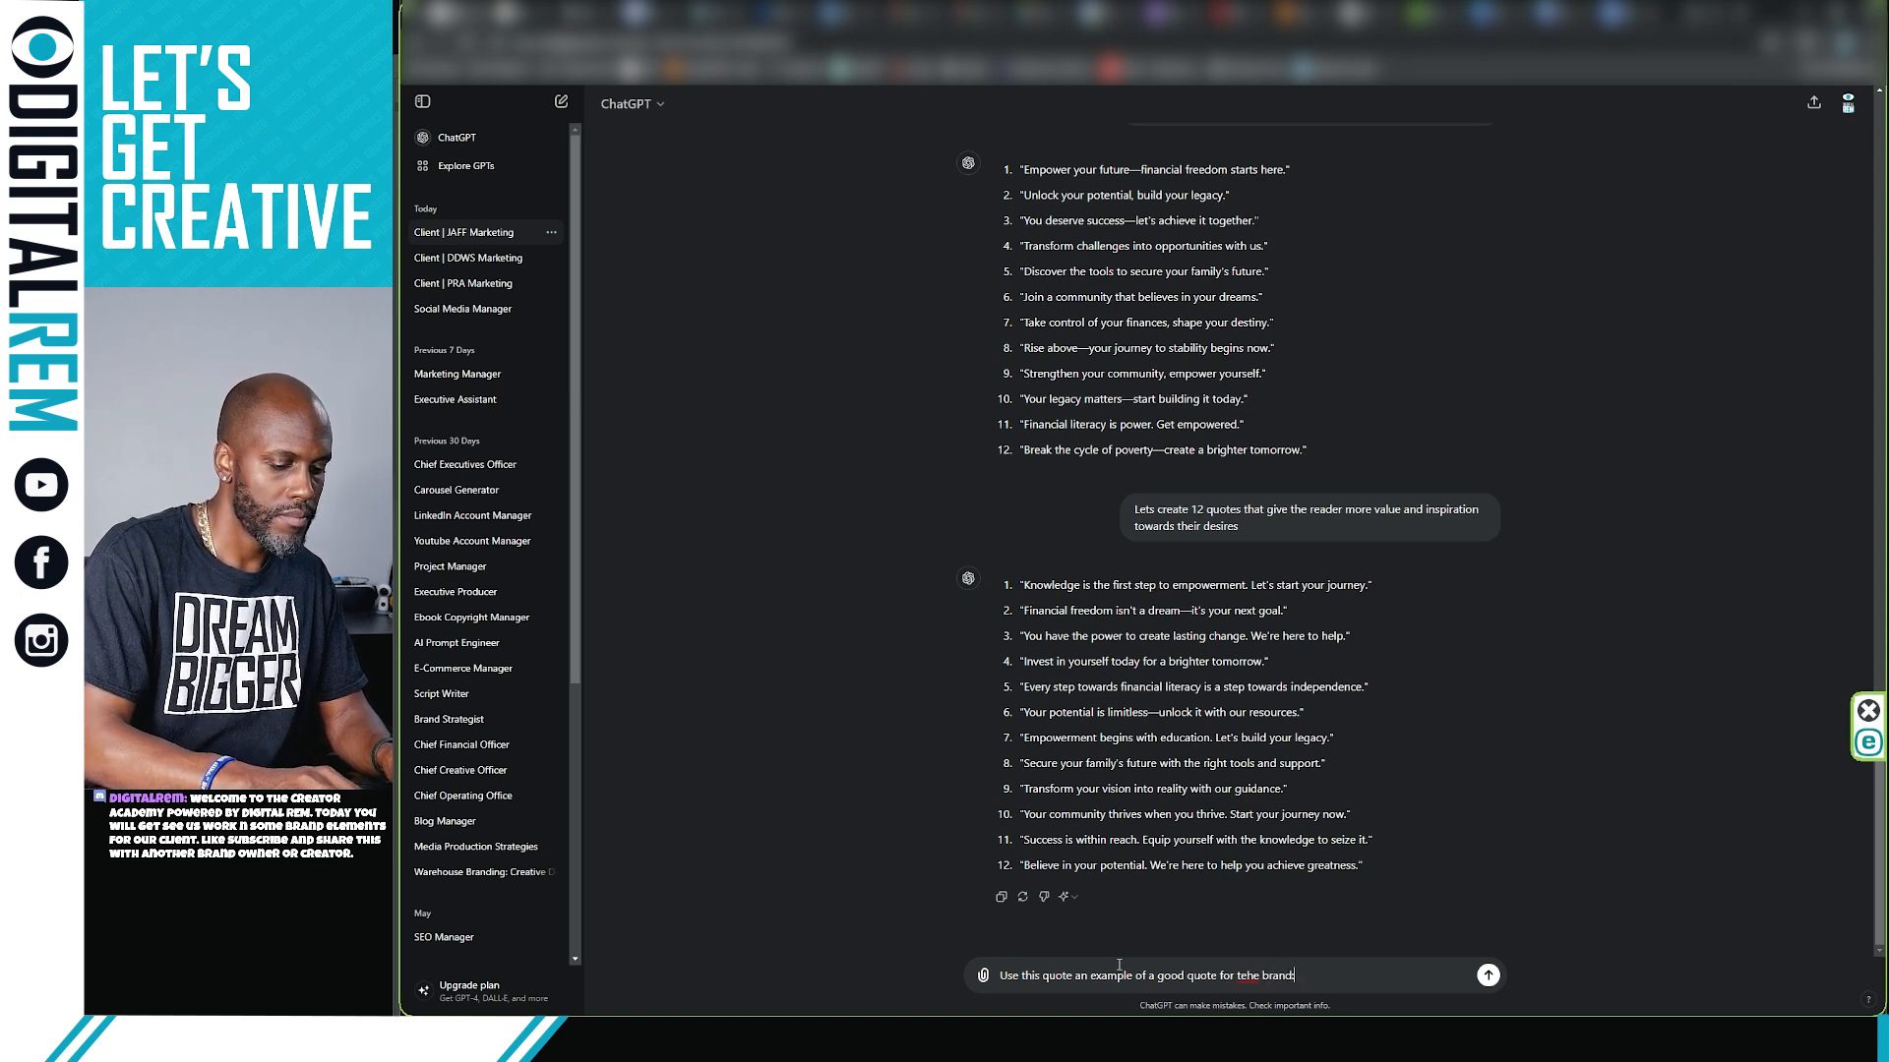
type(":")
type("Building a healthier future for the enrichment of children and families.")
key("Return")
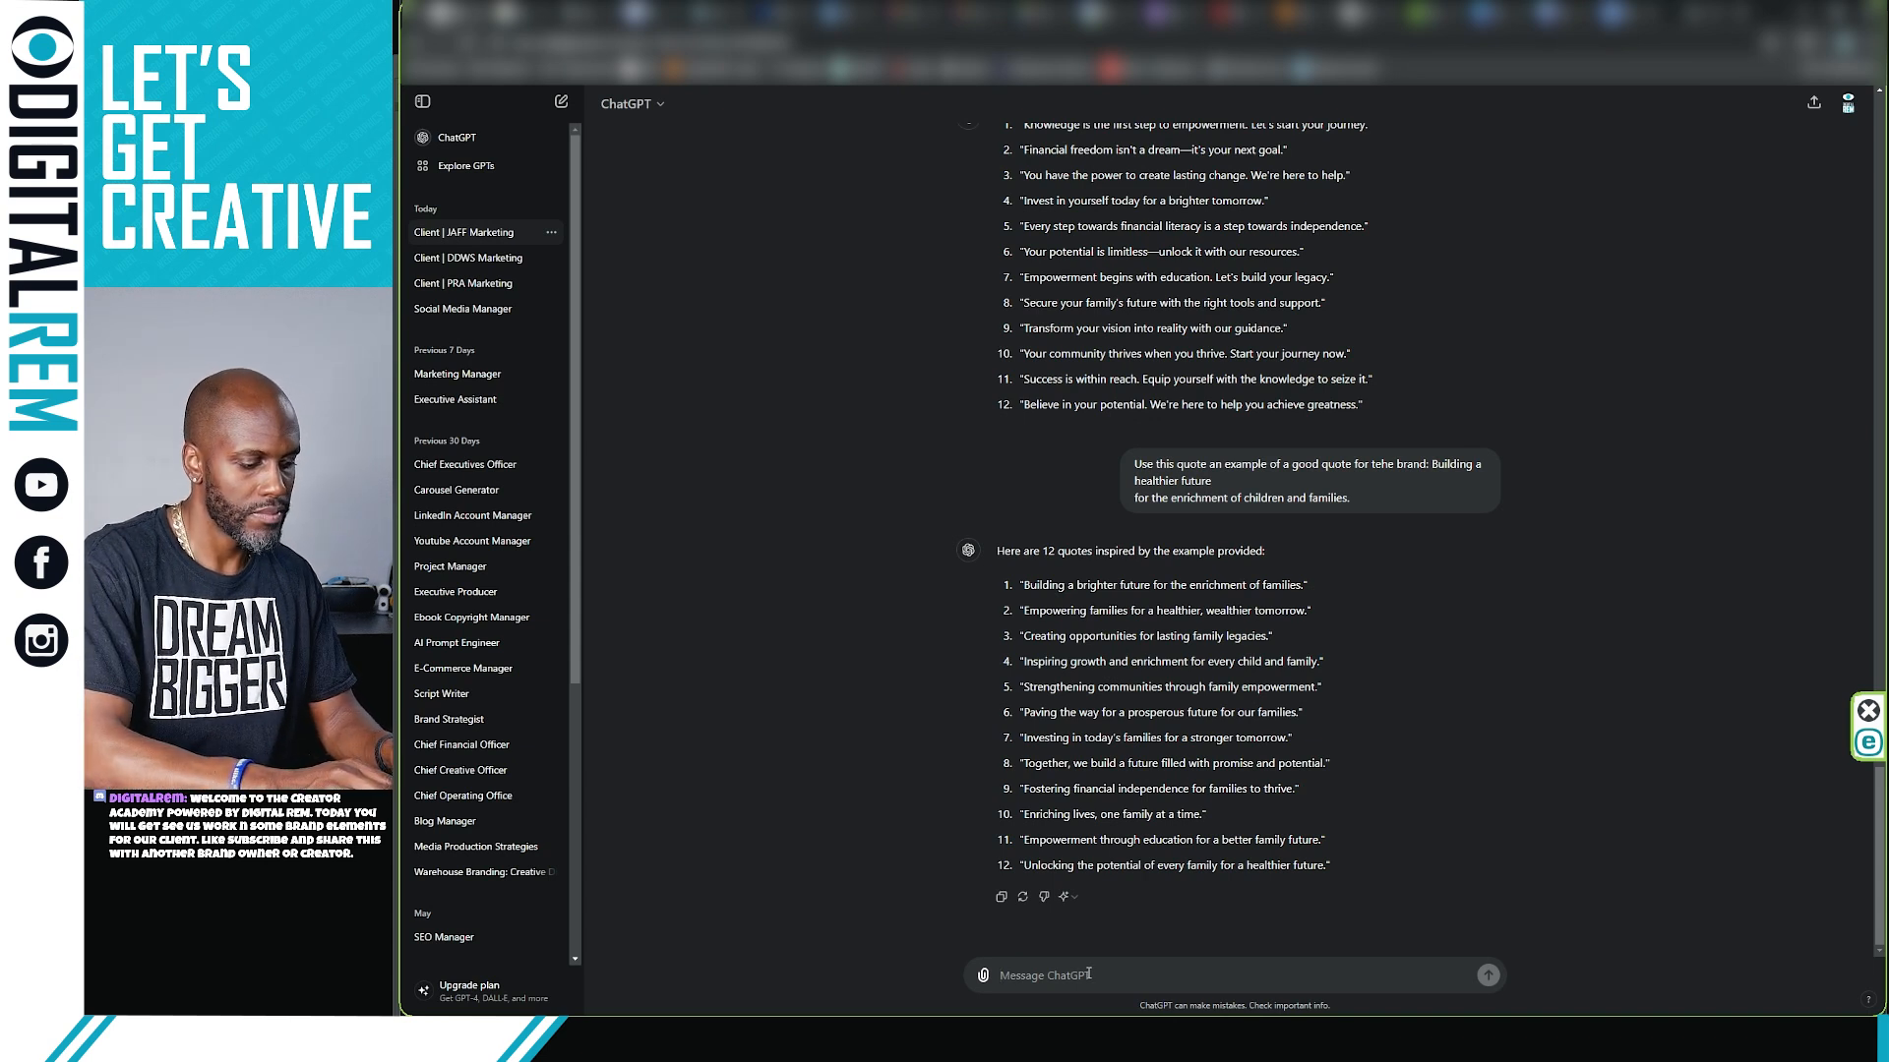
type("Le")
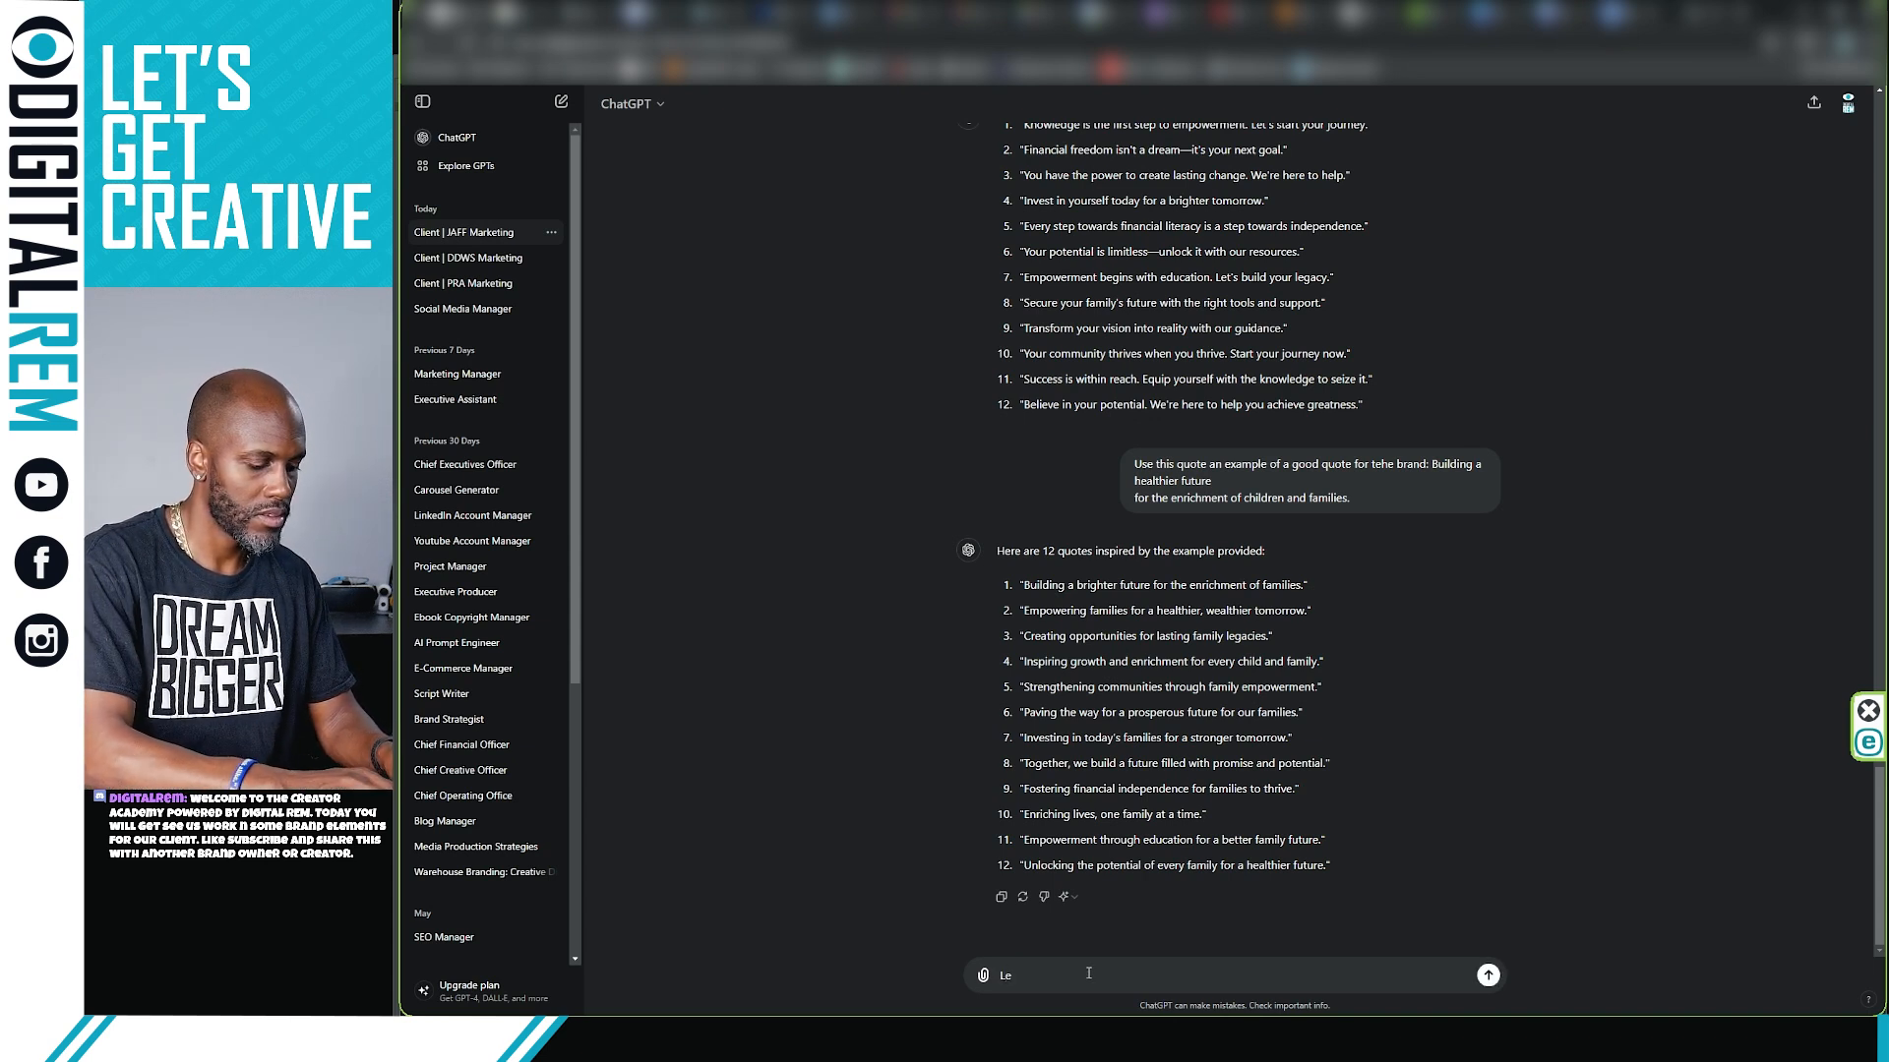
type("ts ma")
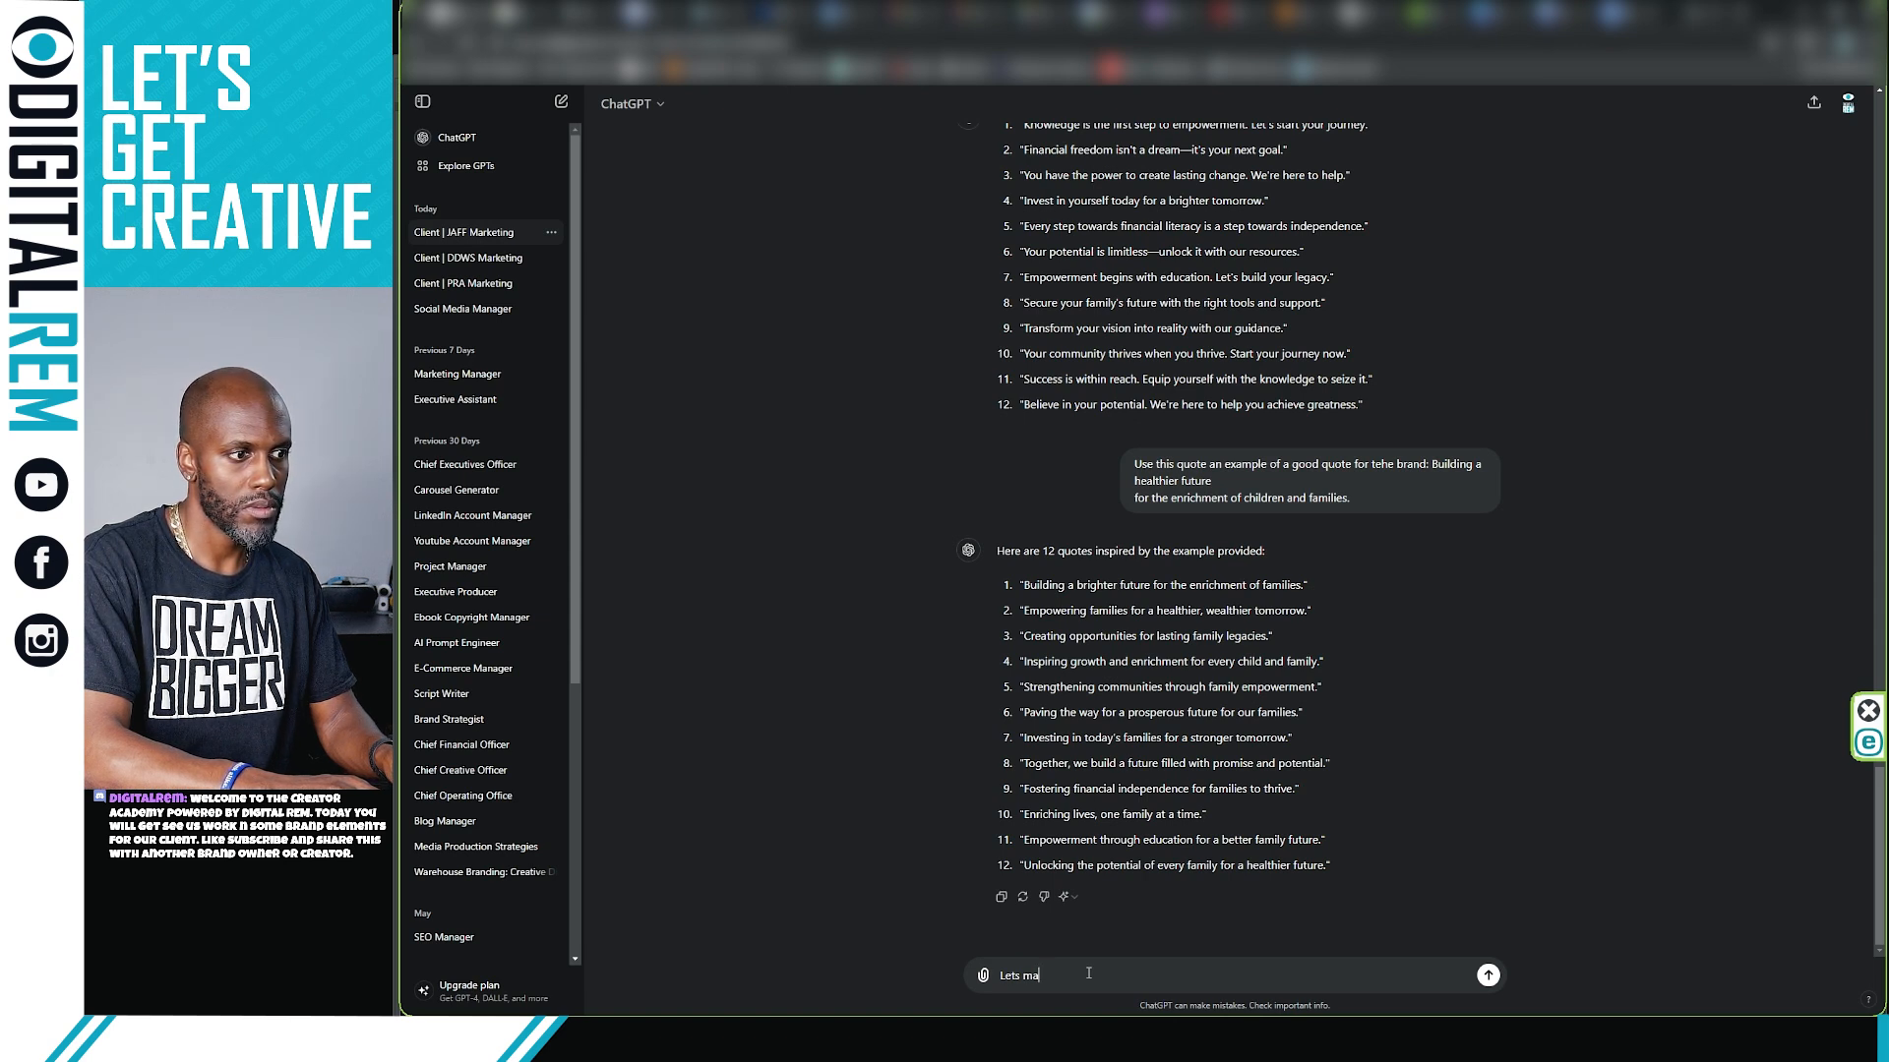
key("BackSpace")
key("BackSpace")
key("BackSpace")
key("BackSpace")
key("BackSpace")
key("BackSpace")
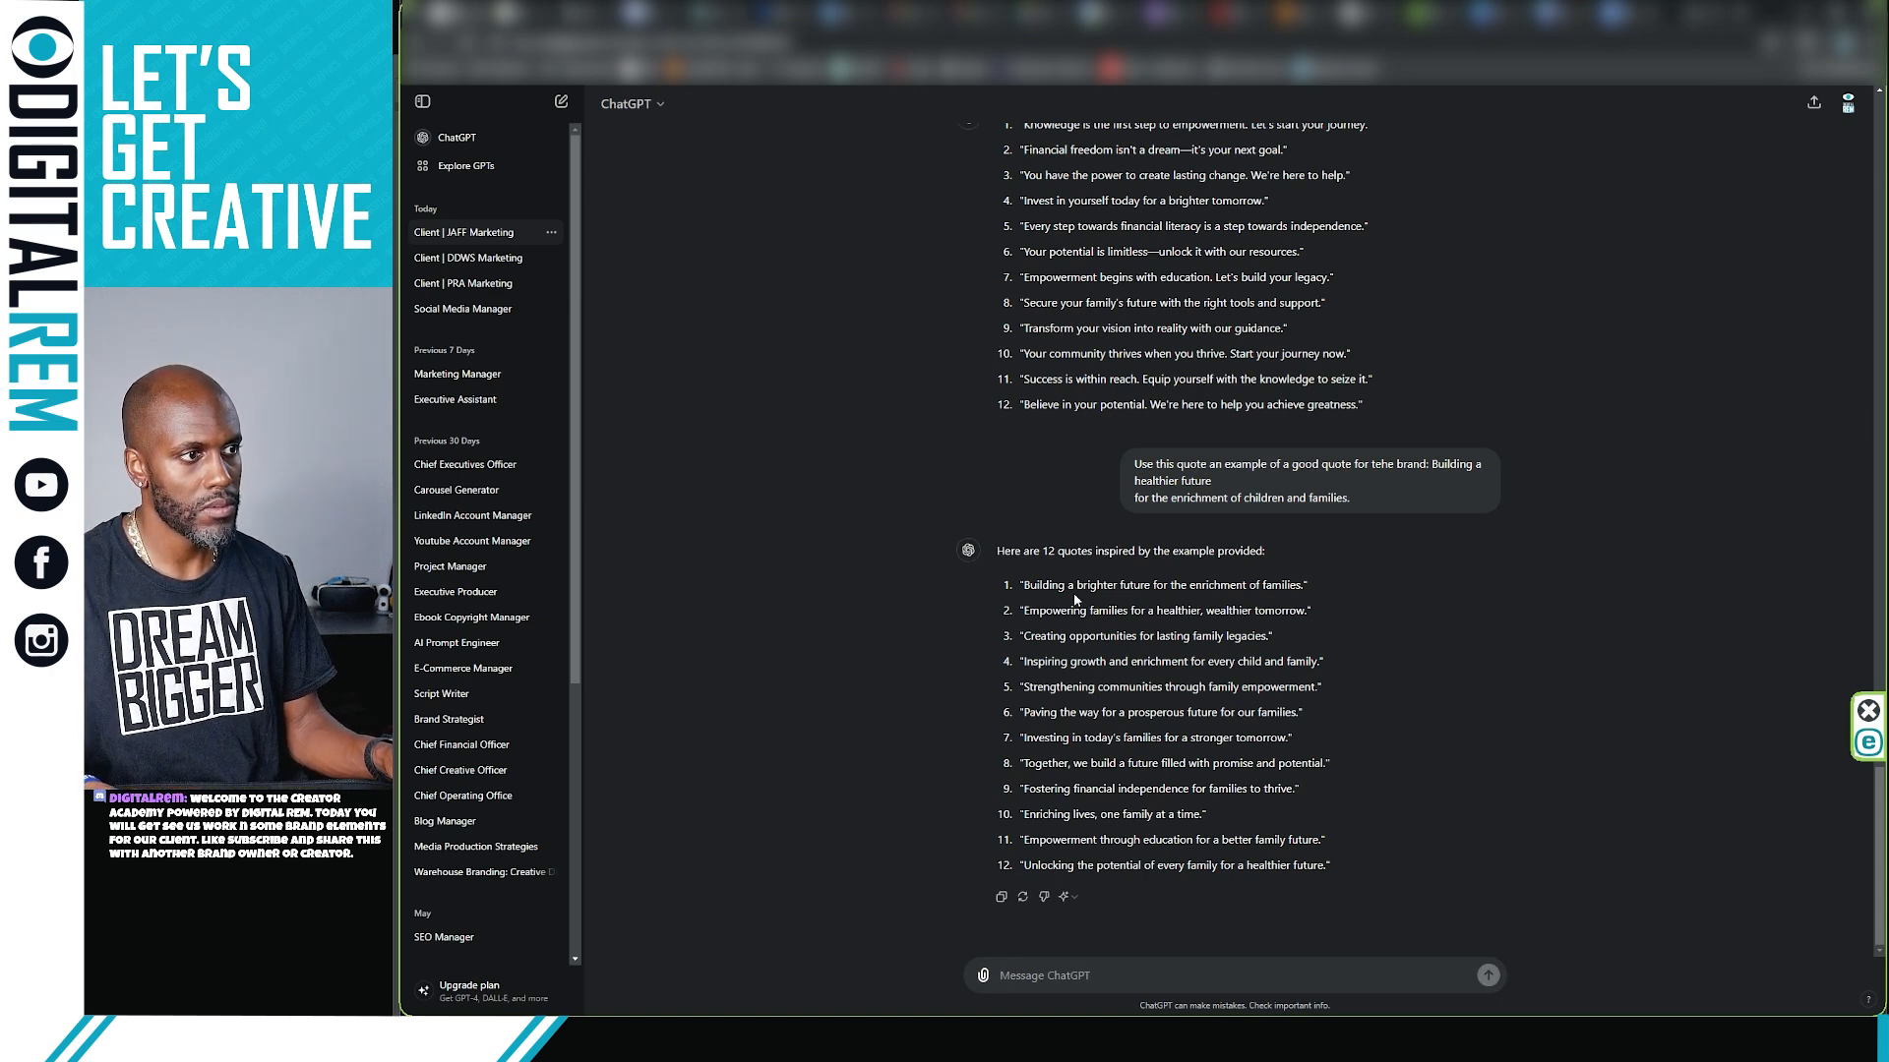
Copy the first generated quote, "Building a brighter future for the enrichment of families.", and switch to the Canva design
left_click_drag(1023, 586, 1304, 586)
key("ctrl+c")
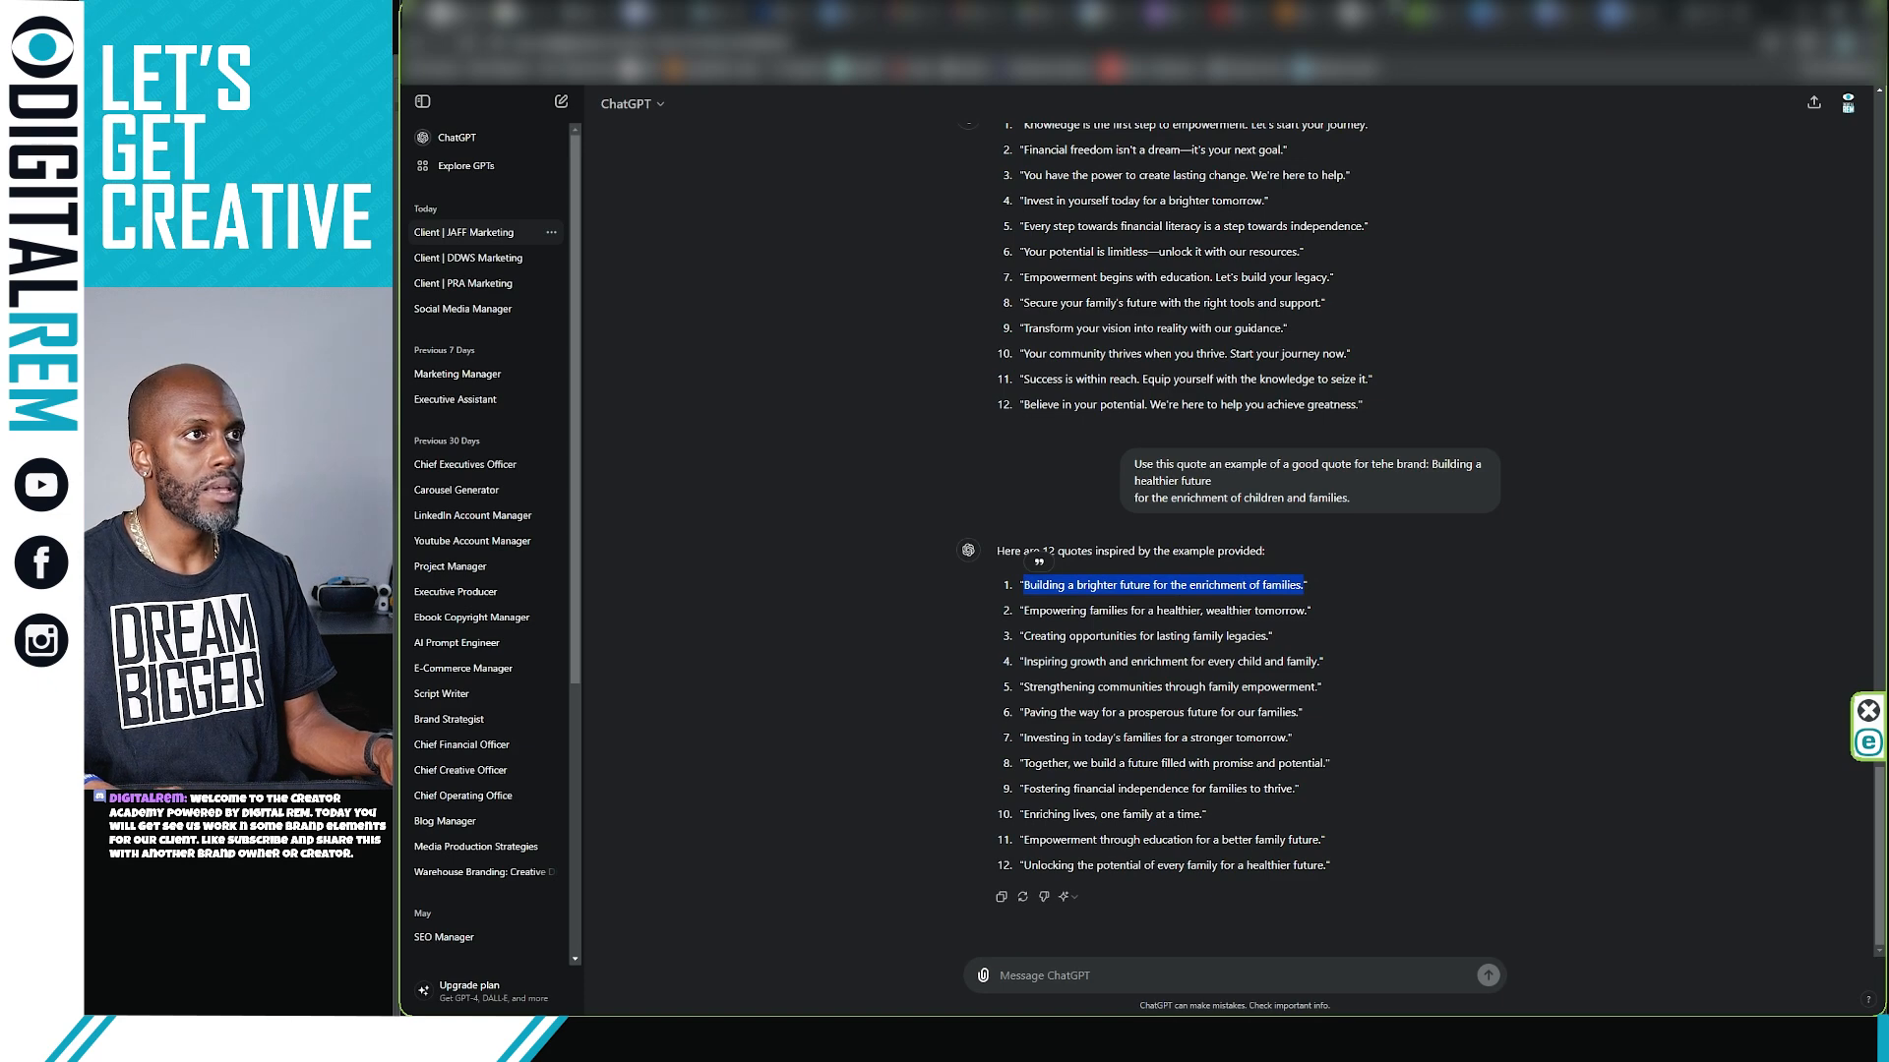
key("ctrl+Tab")
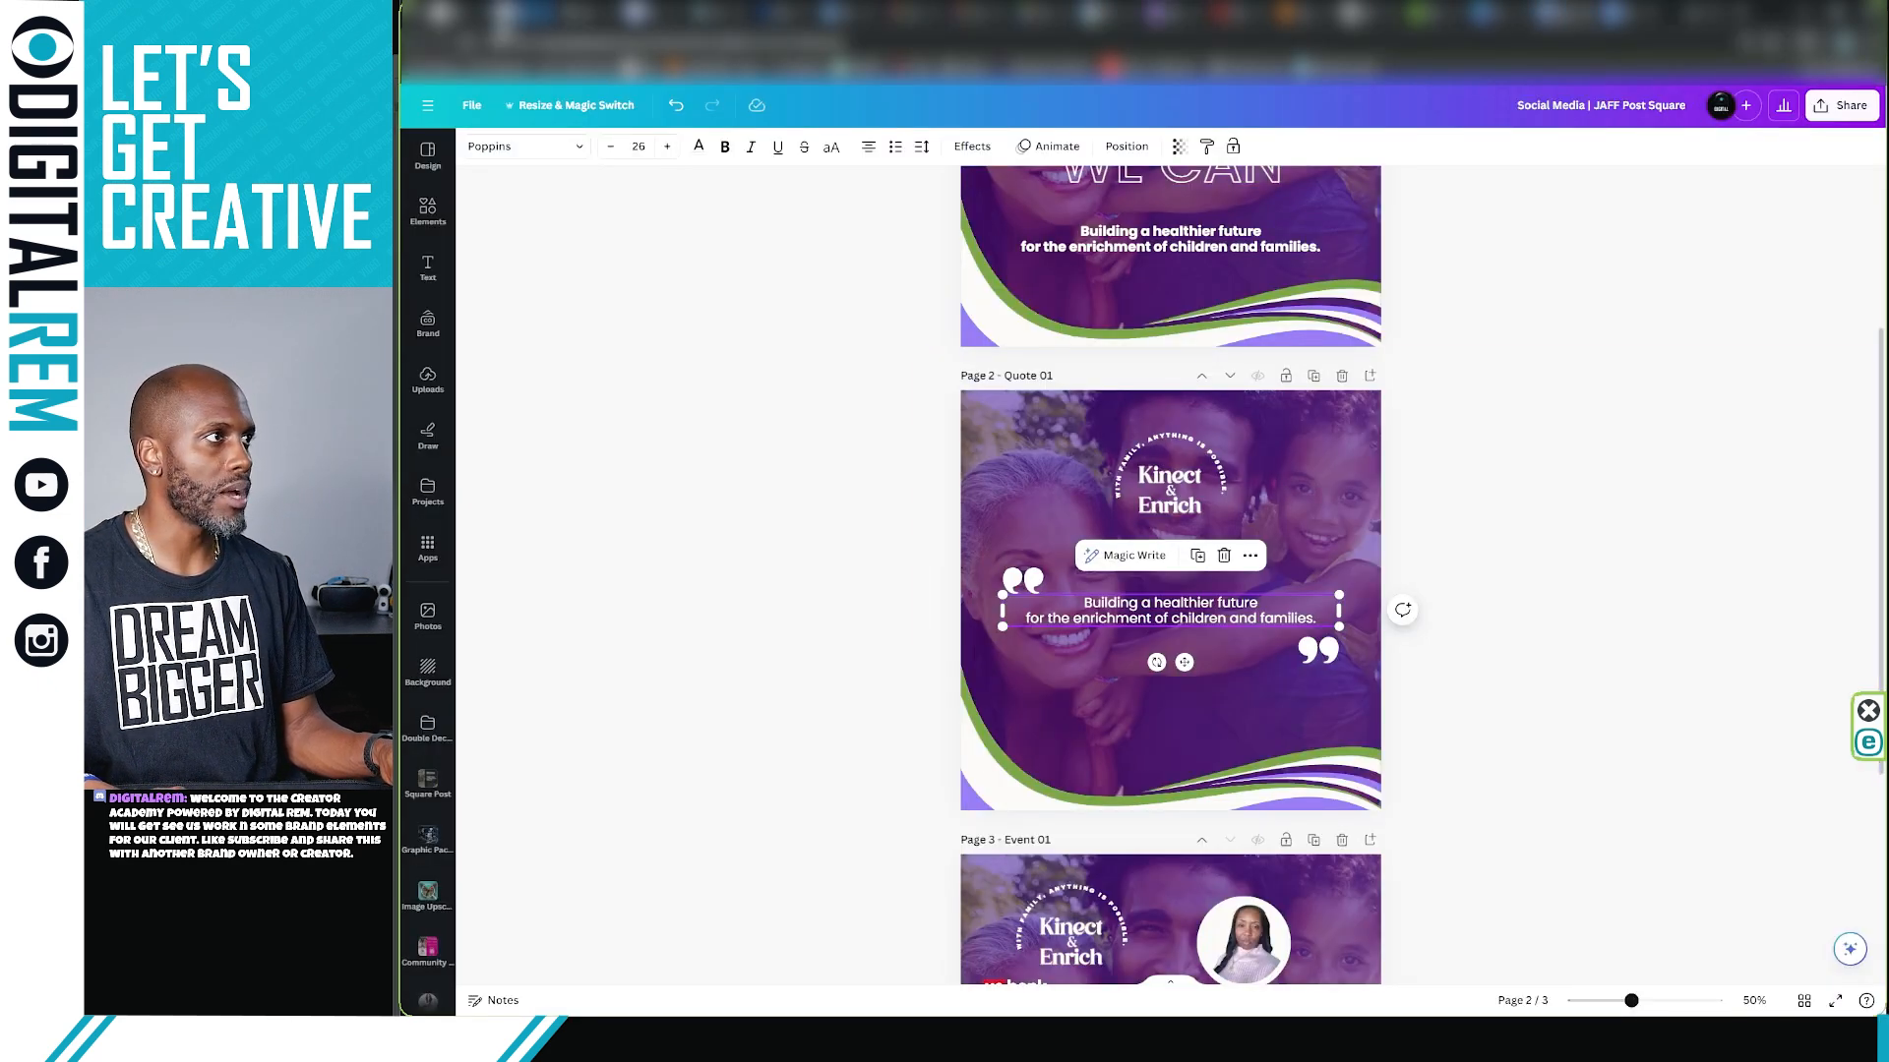
left_click(458, 14)
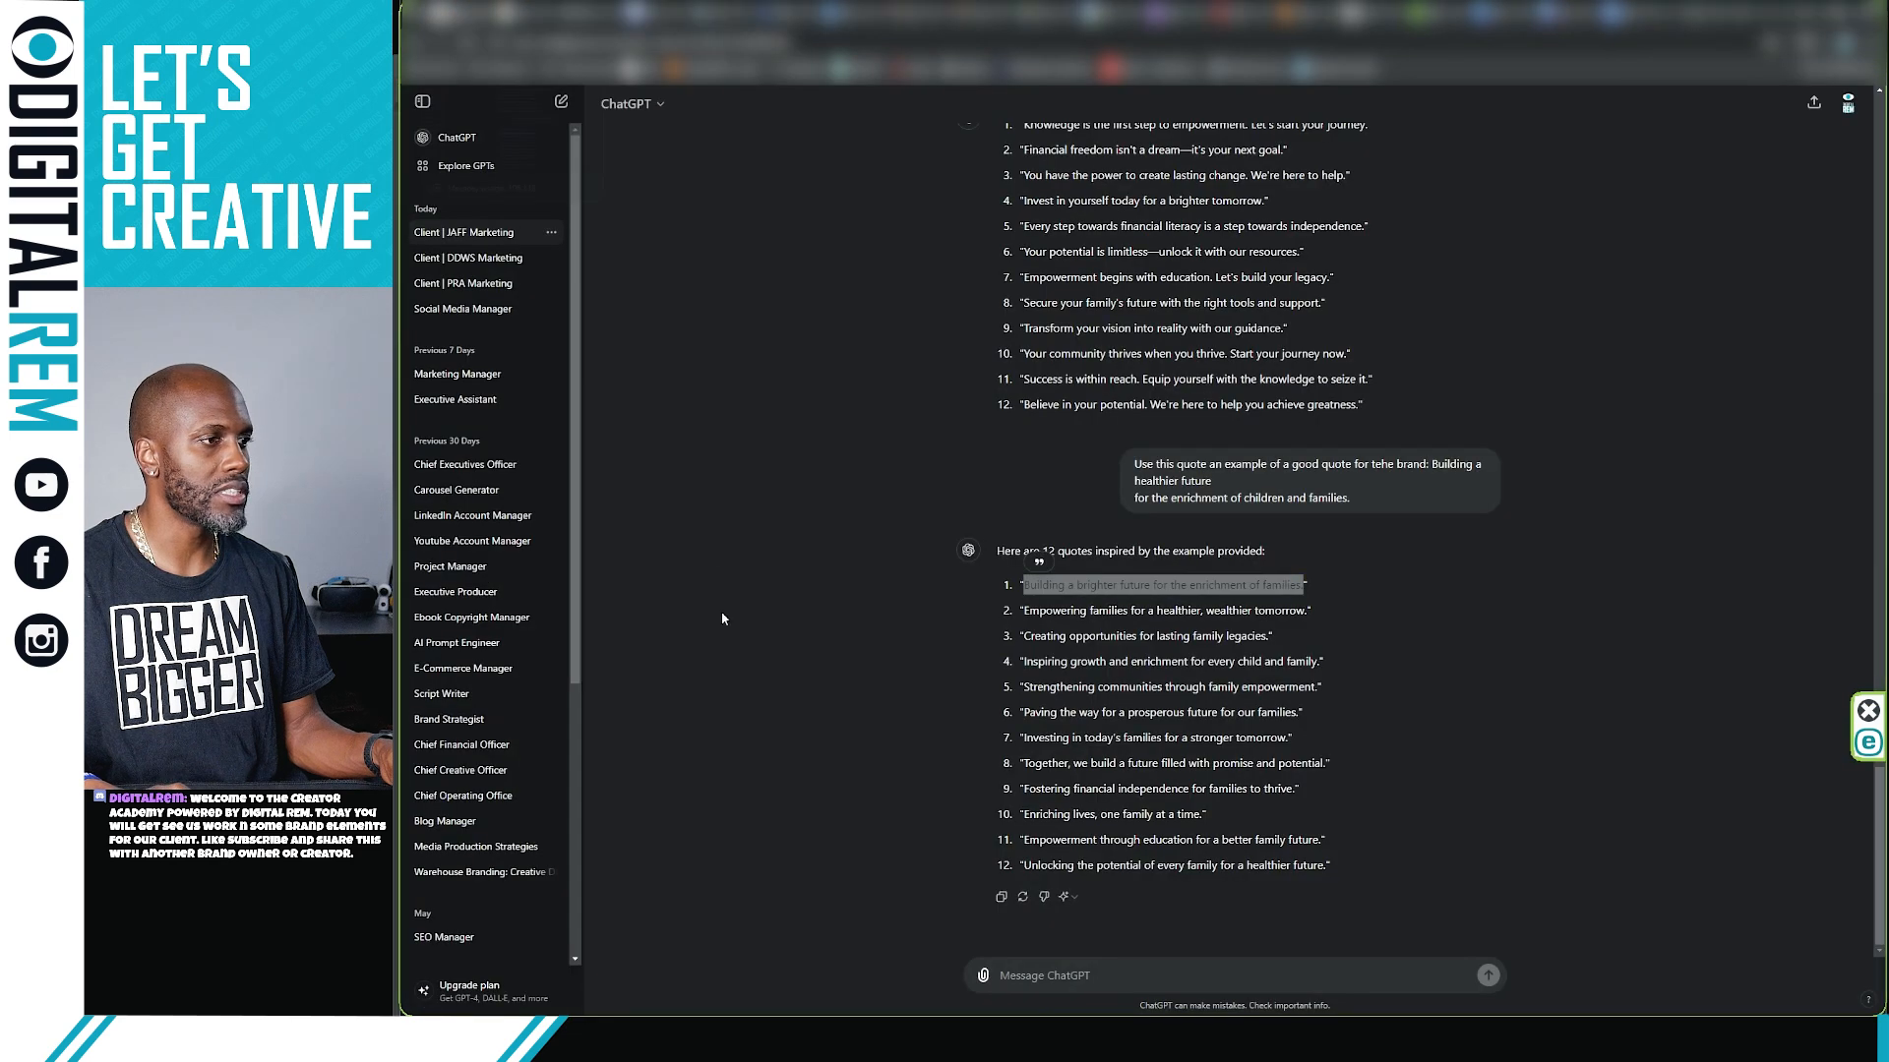
key("ctrl+Tab")
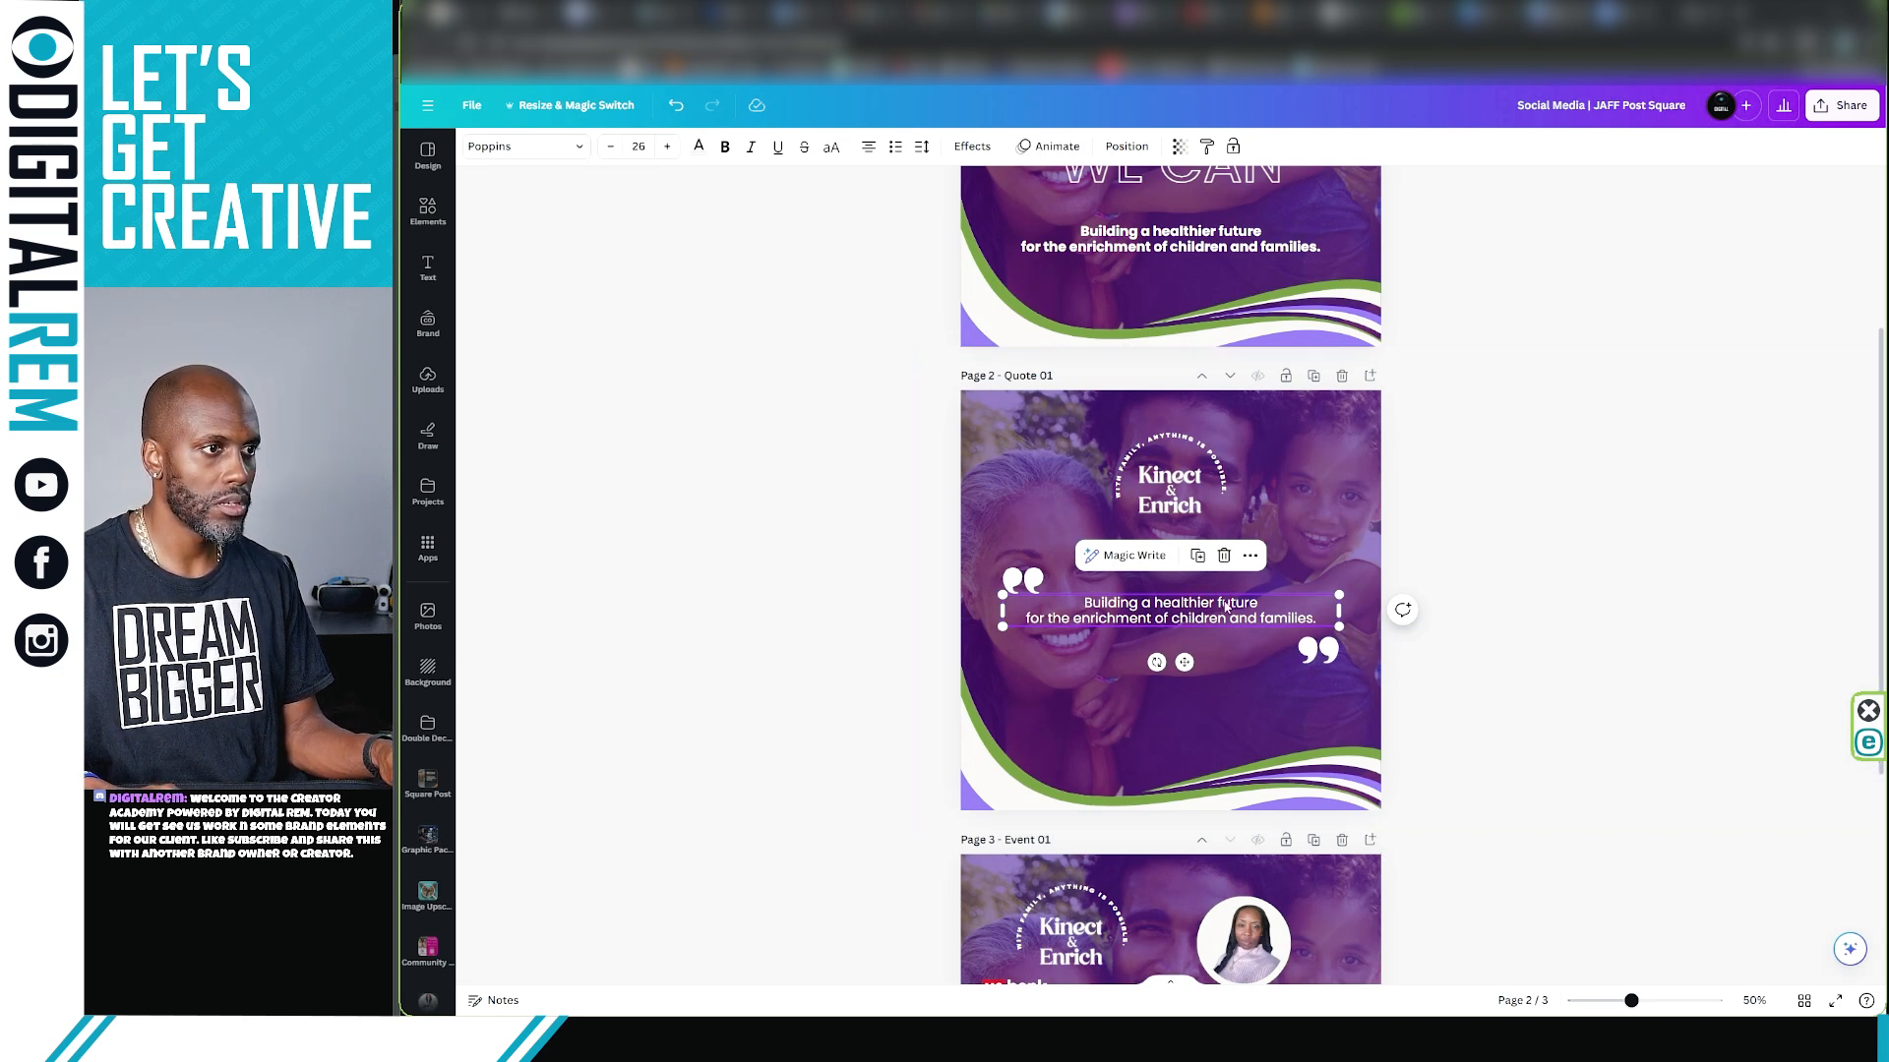
Duplicate the Quote 01 page and replace the copy's quote with "Building a brighter future for the enrichment of families."
left_click(1313, 377)
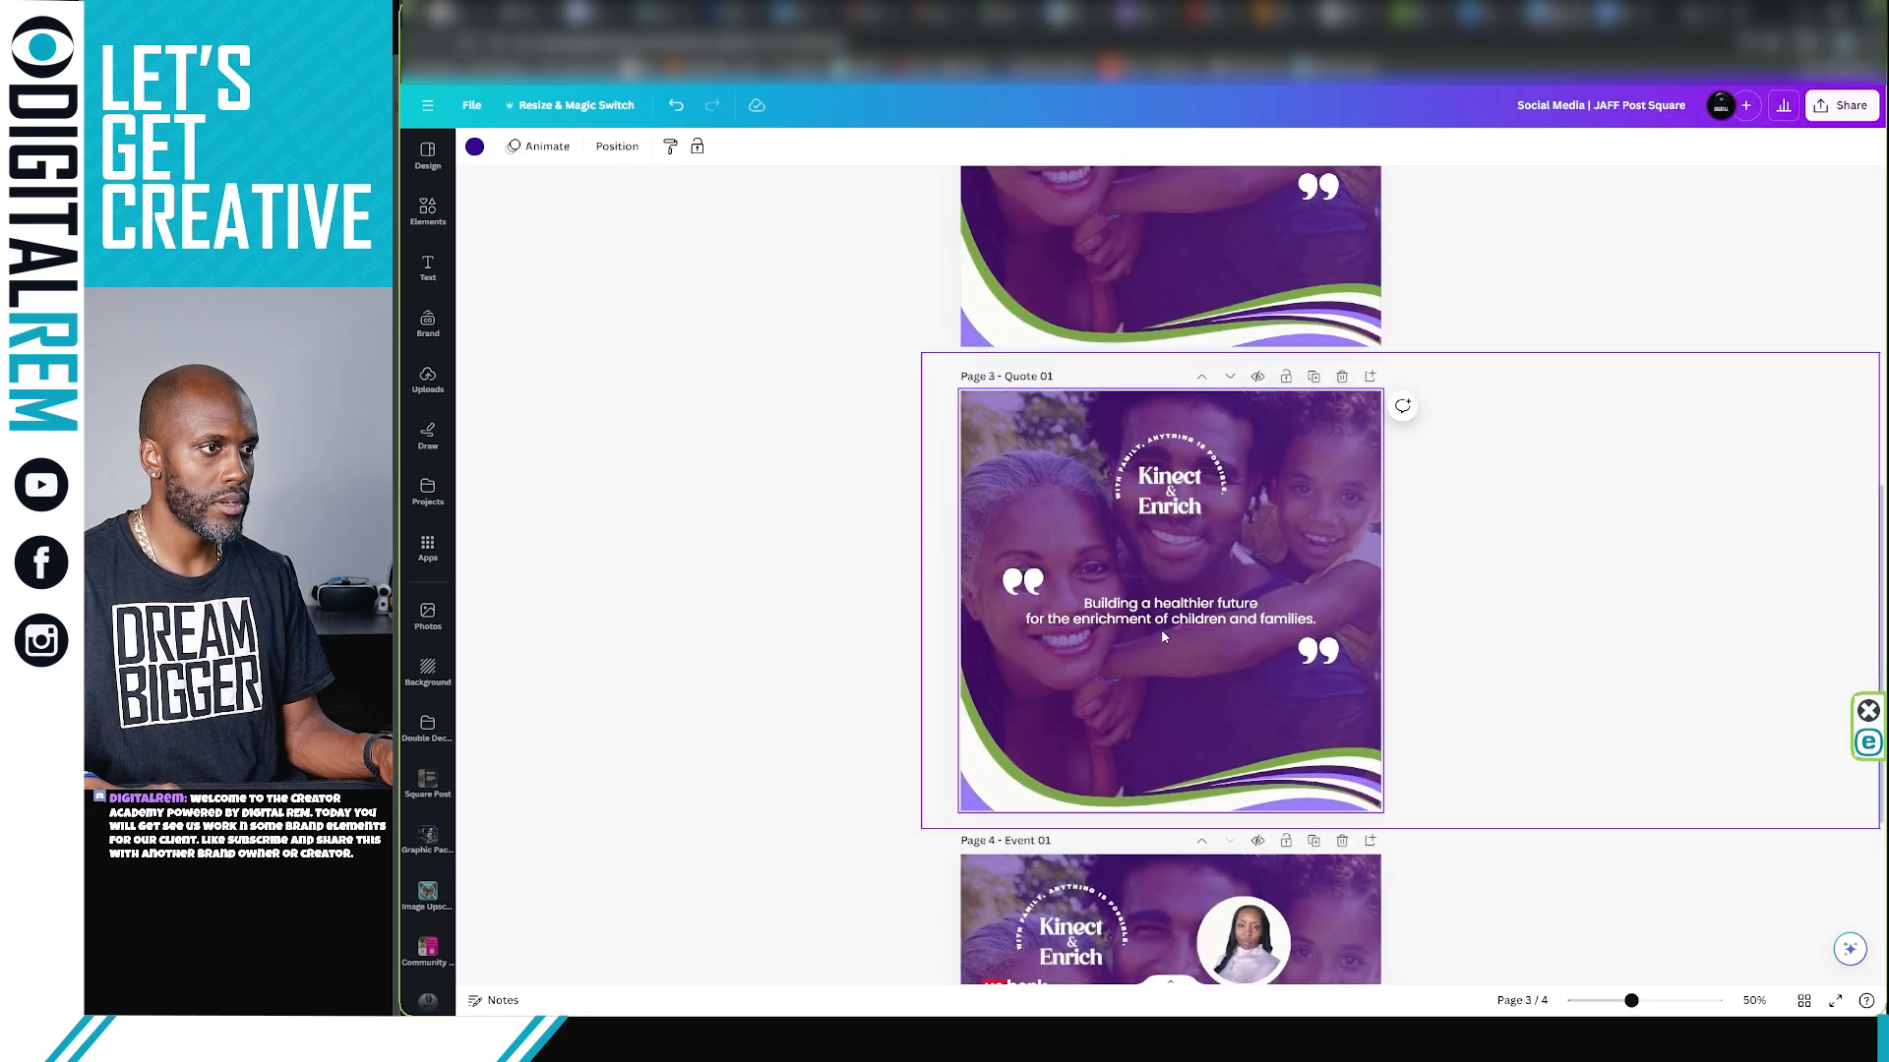
double_click(1171, 617)
key("ctrl+v")
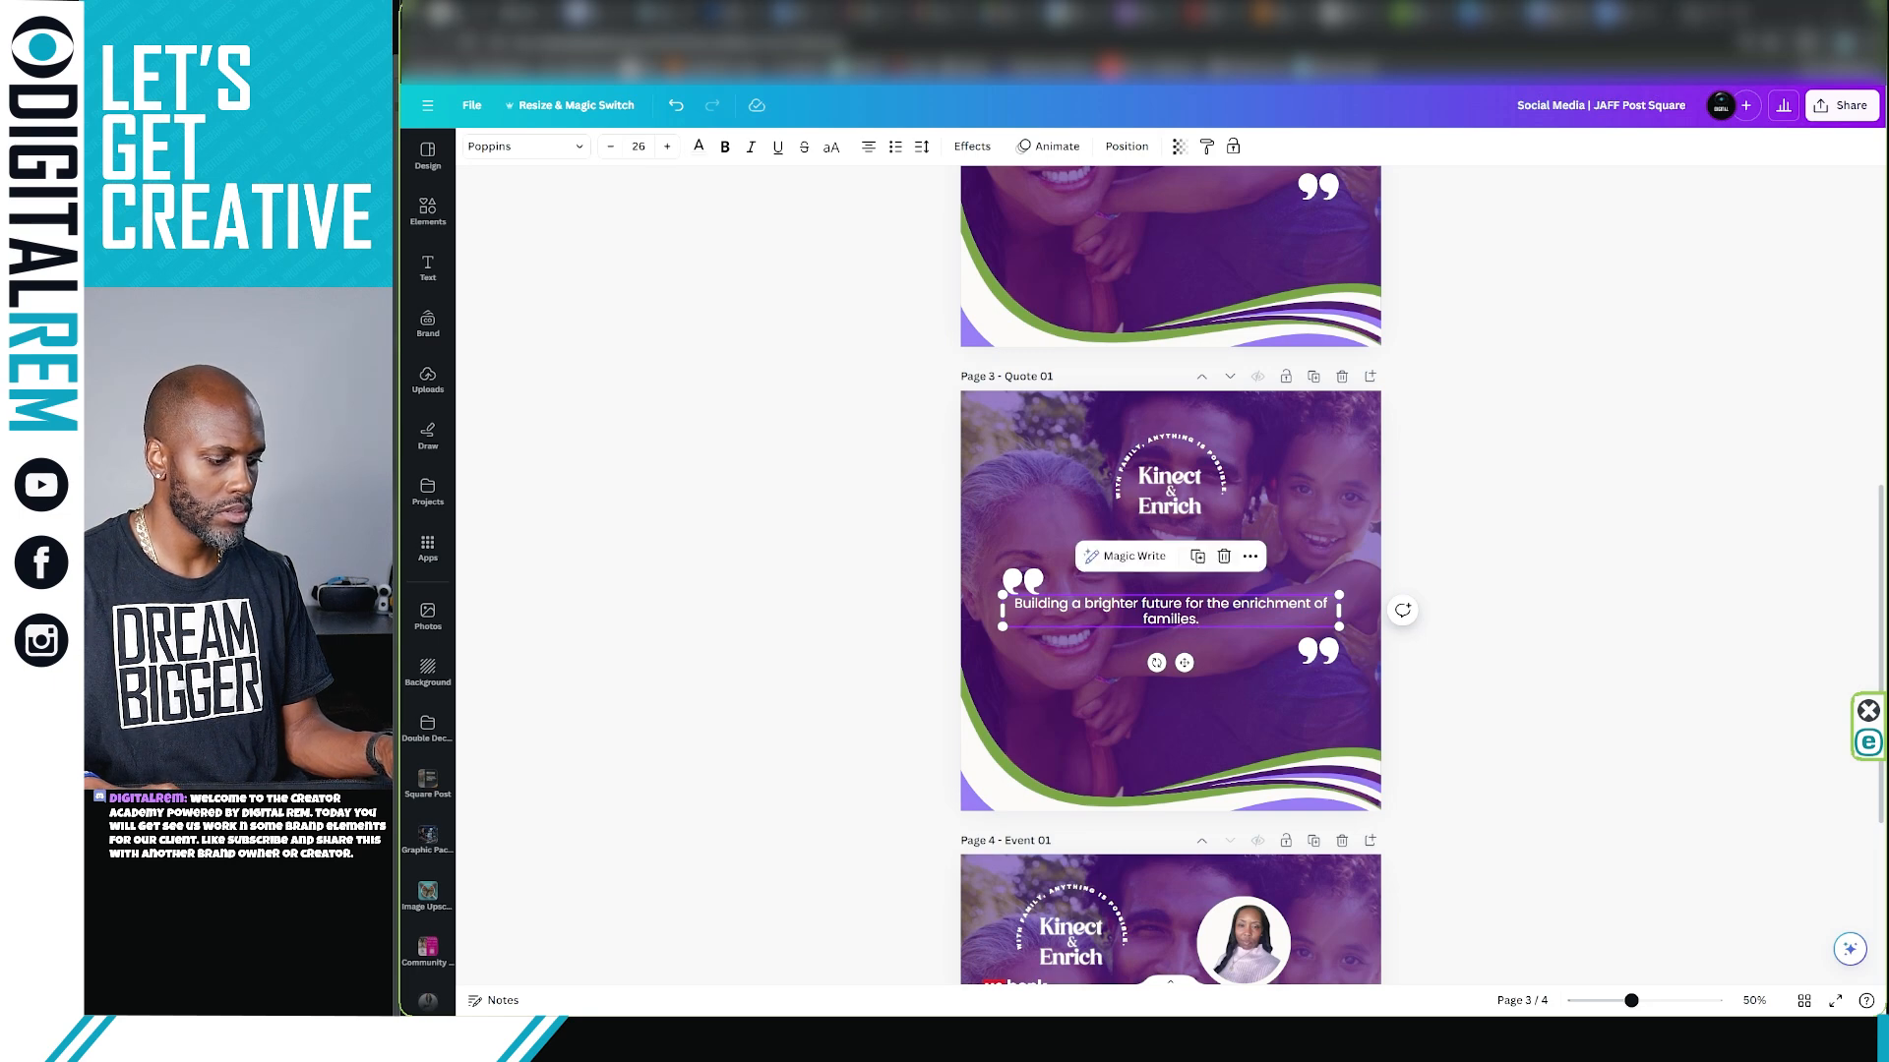
Duplicate page 3 and replace the copy's quote with "Empowering families for a healthier, wealthier tomorrow."
left_click(1316, 380)
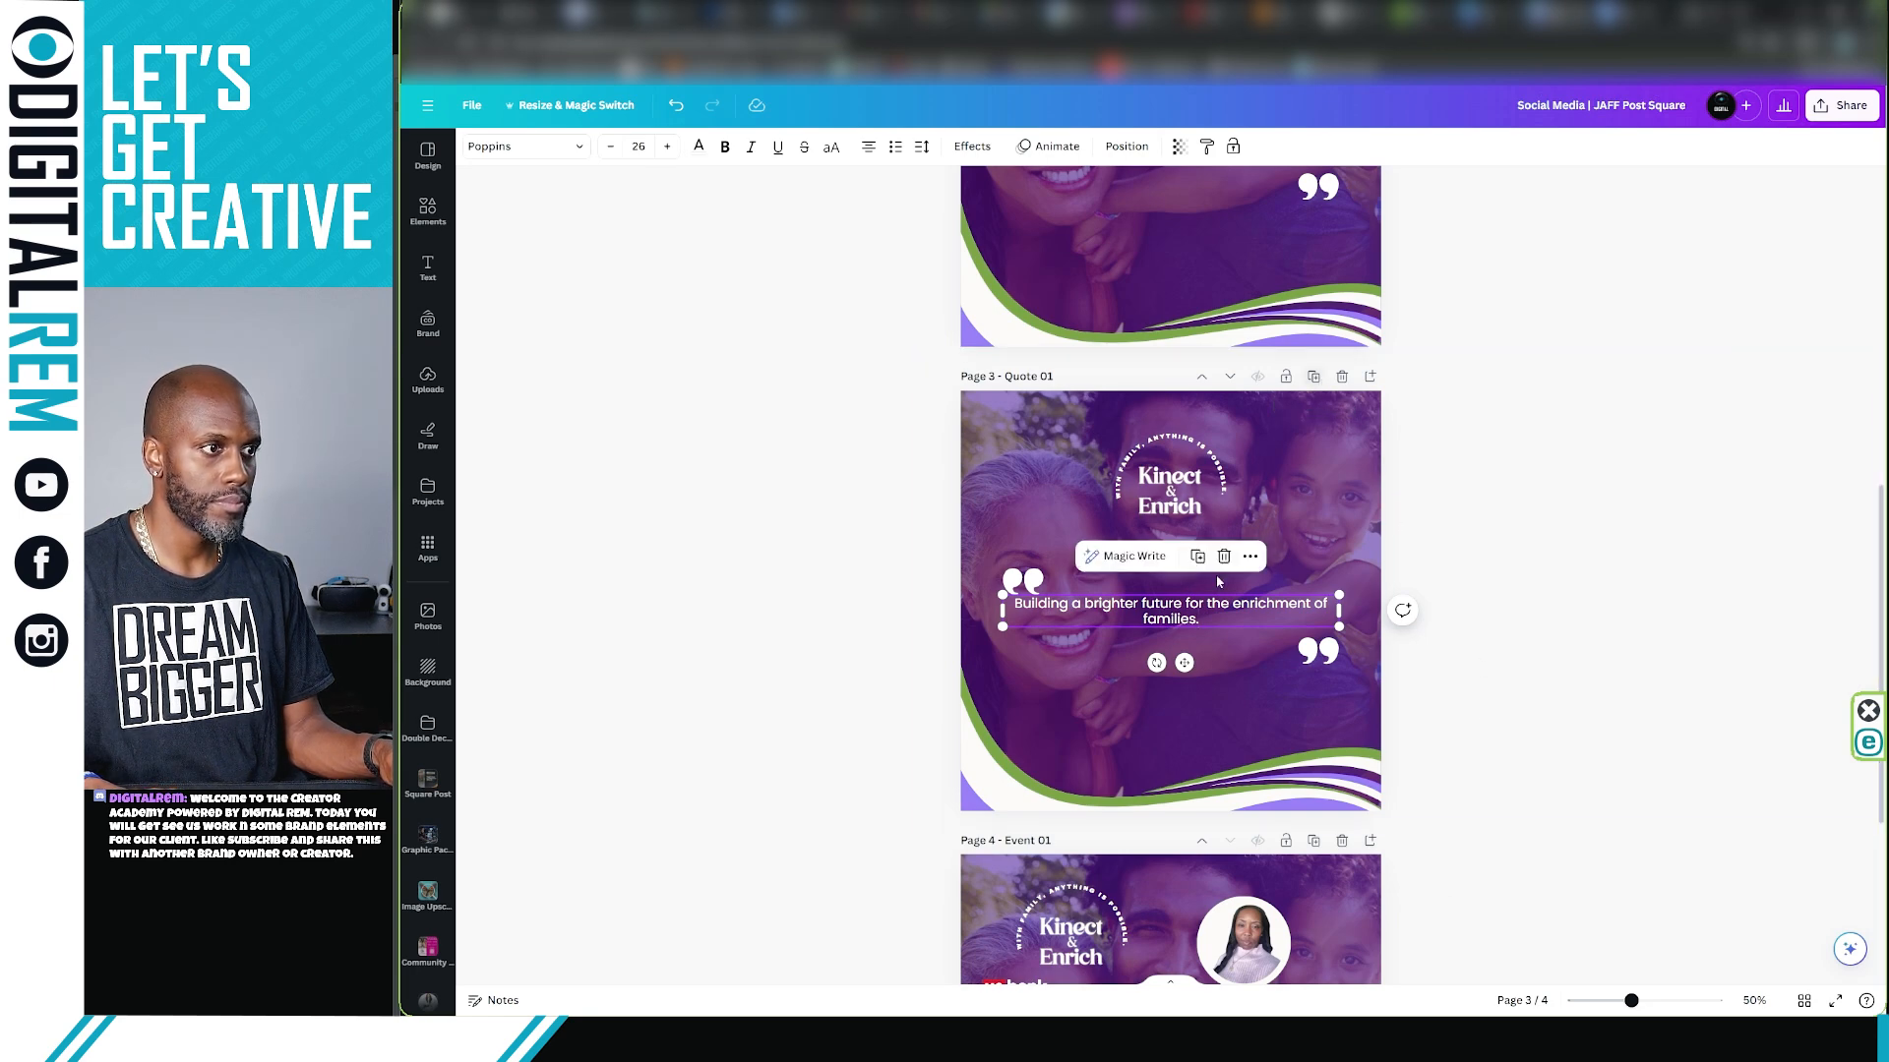
triple_click(1082, 606)
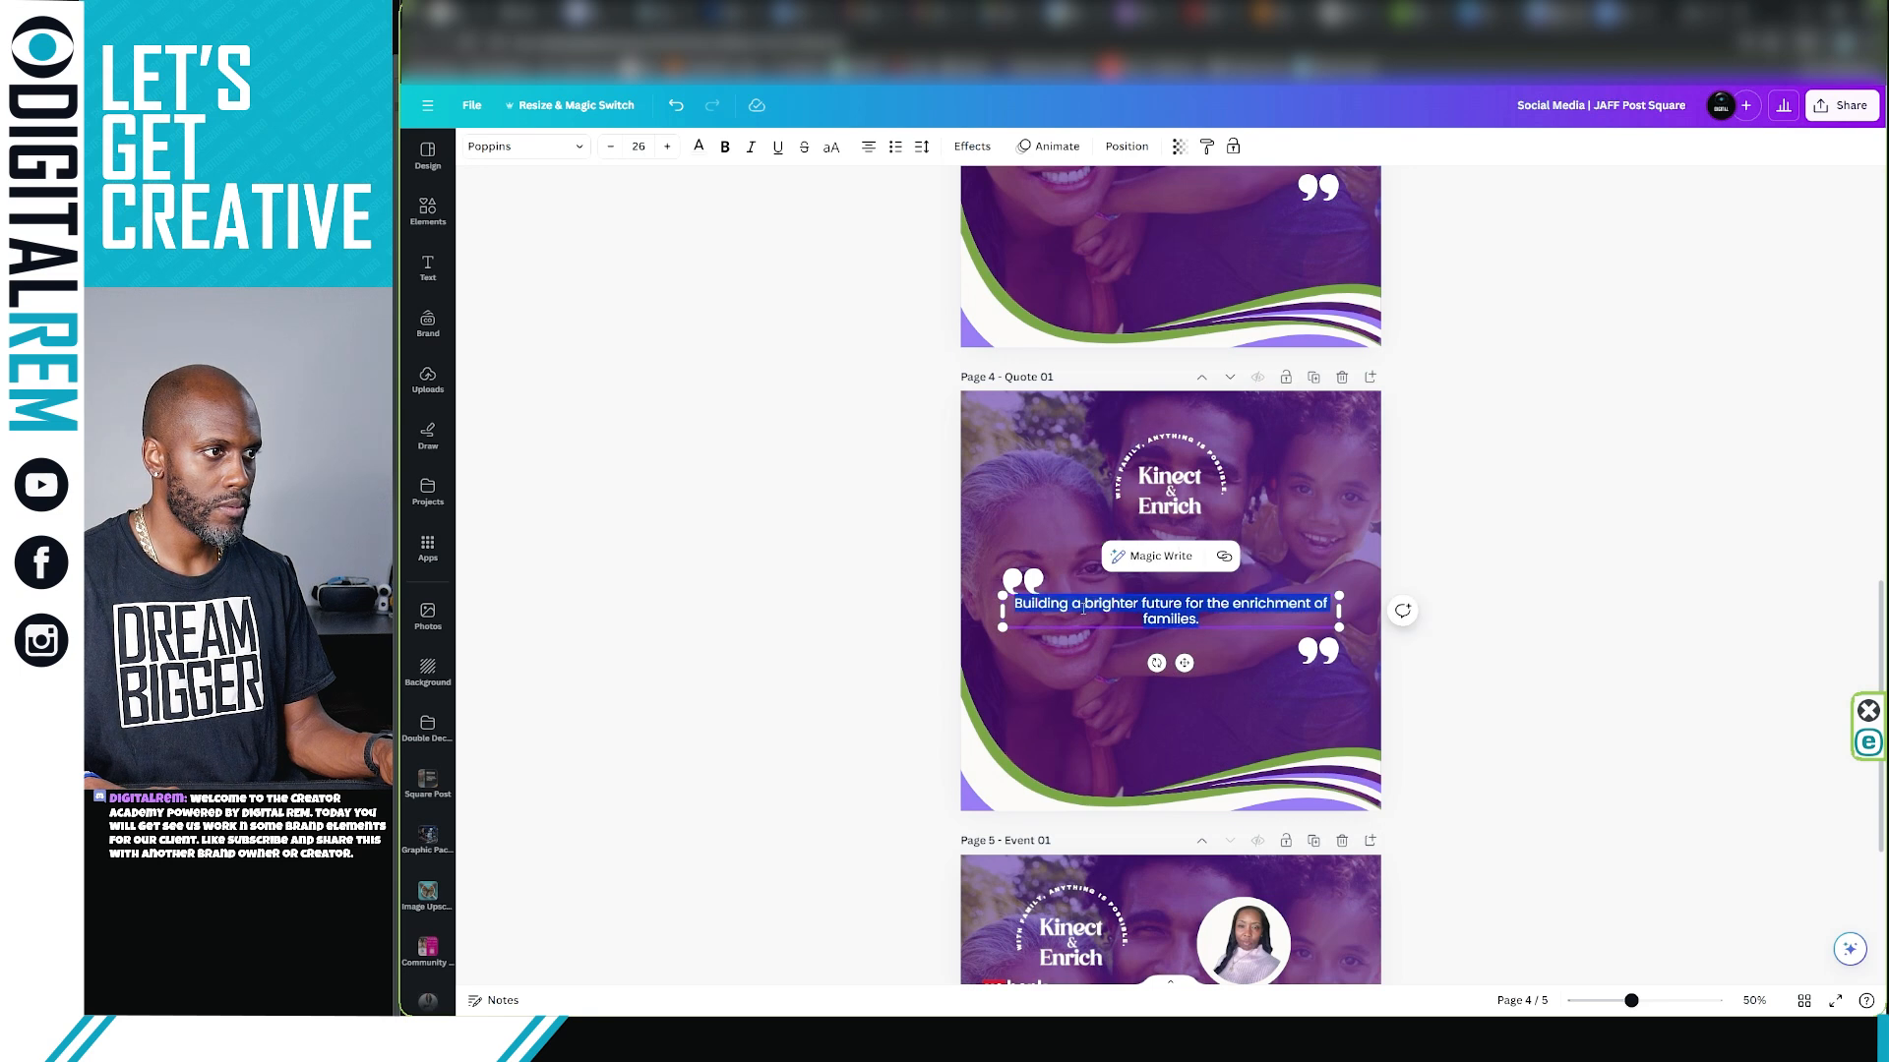
type("Empowering families for a healthier, wealthier tomorrow.")
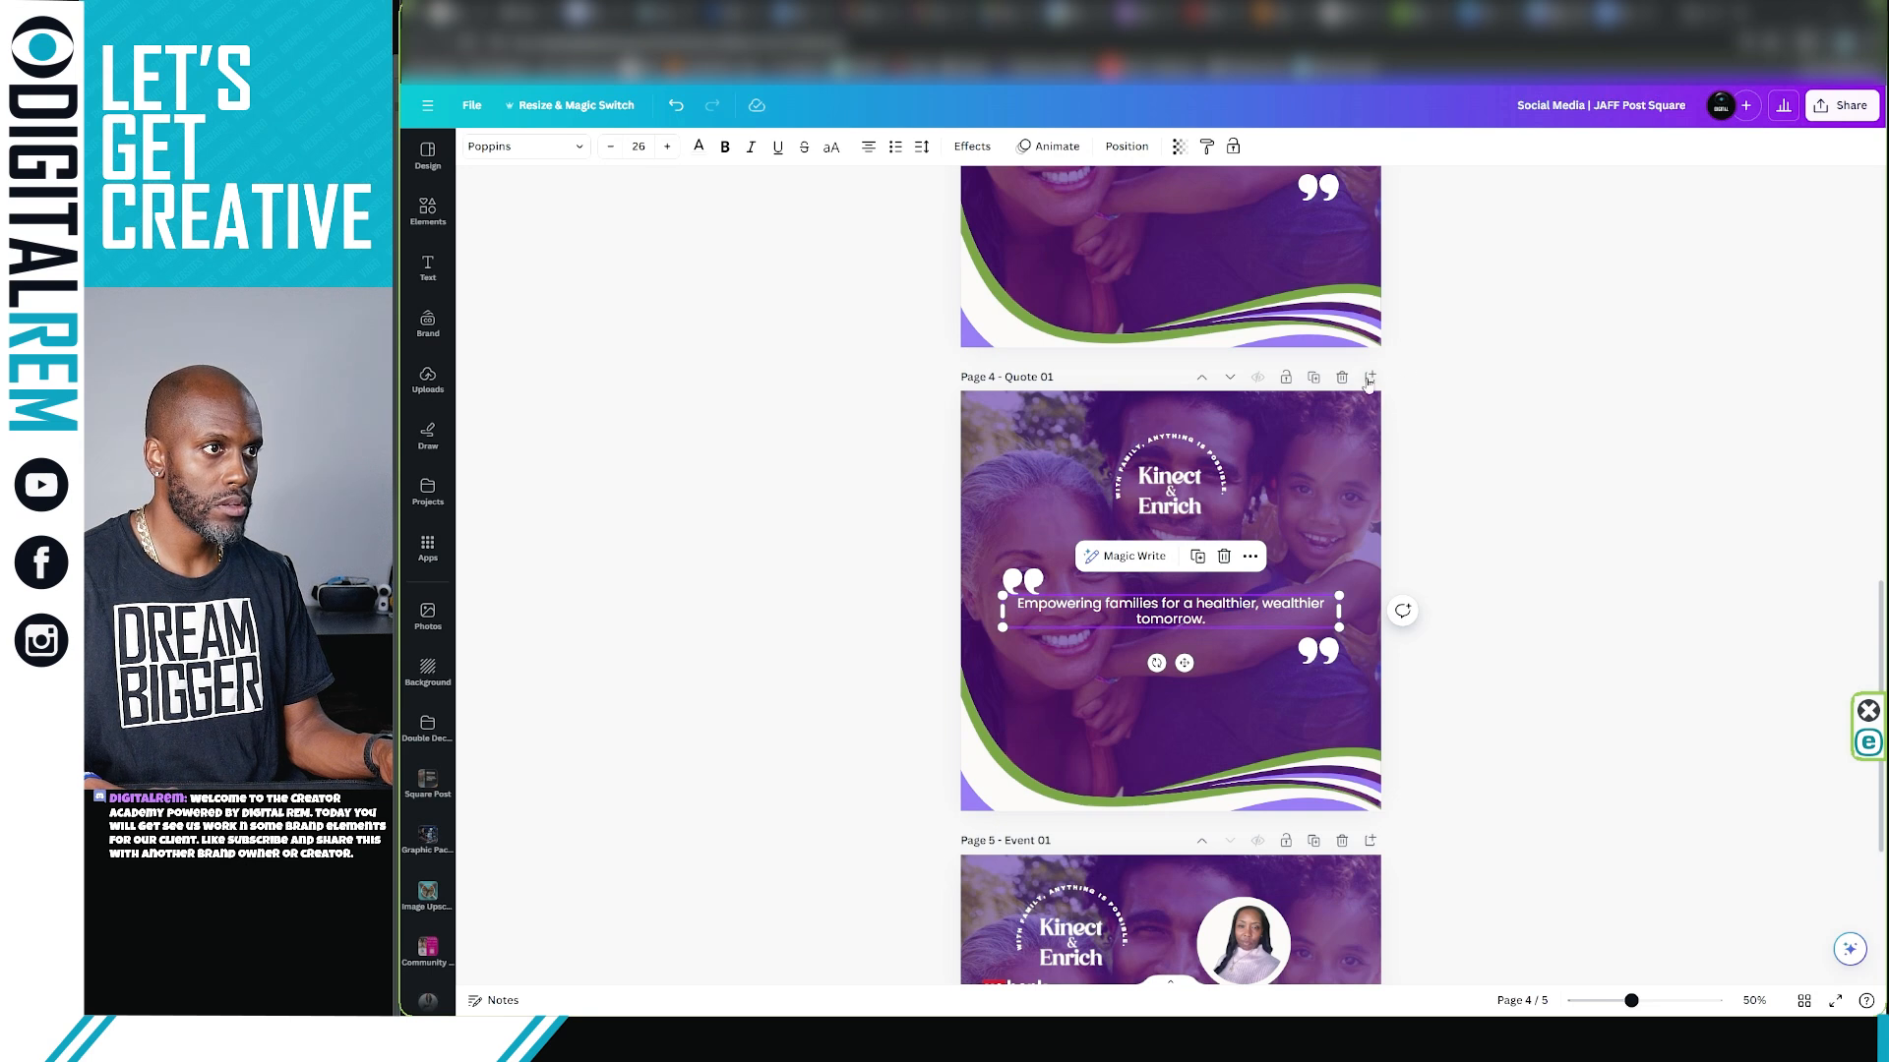
Duplicate page 4 and replace the copy's quote with "Creating opportunities for lasting family legacies."
left_click(1313, 377)
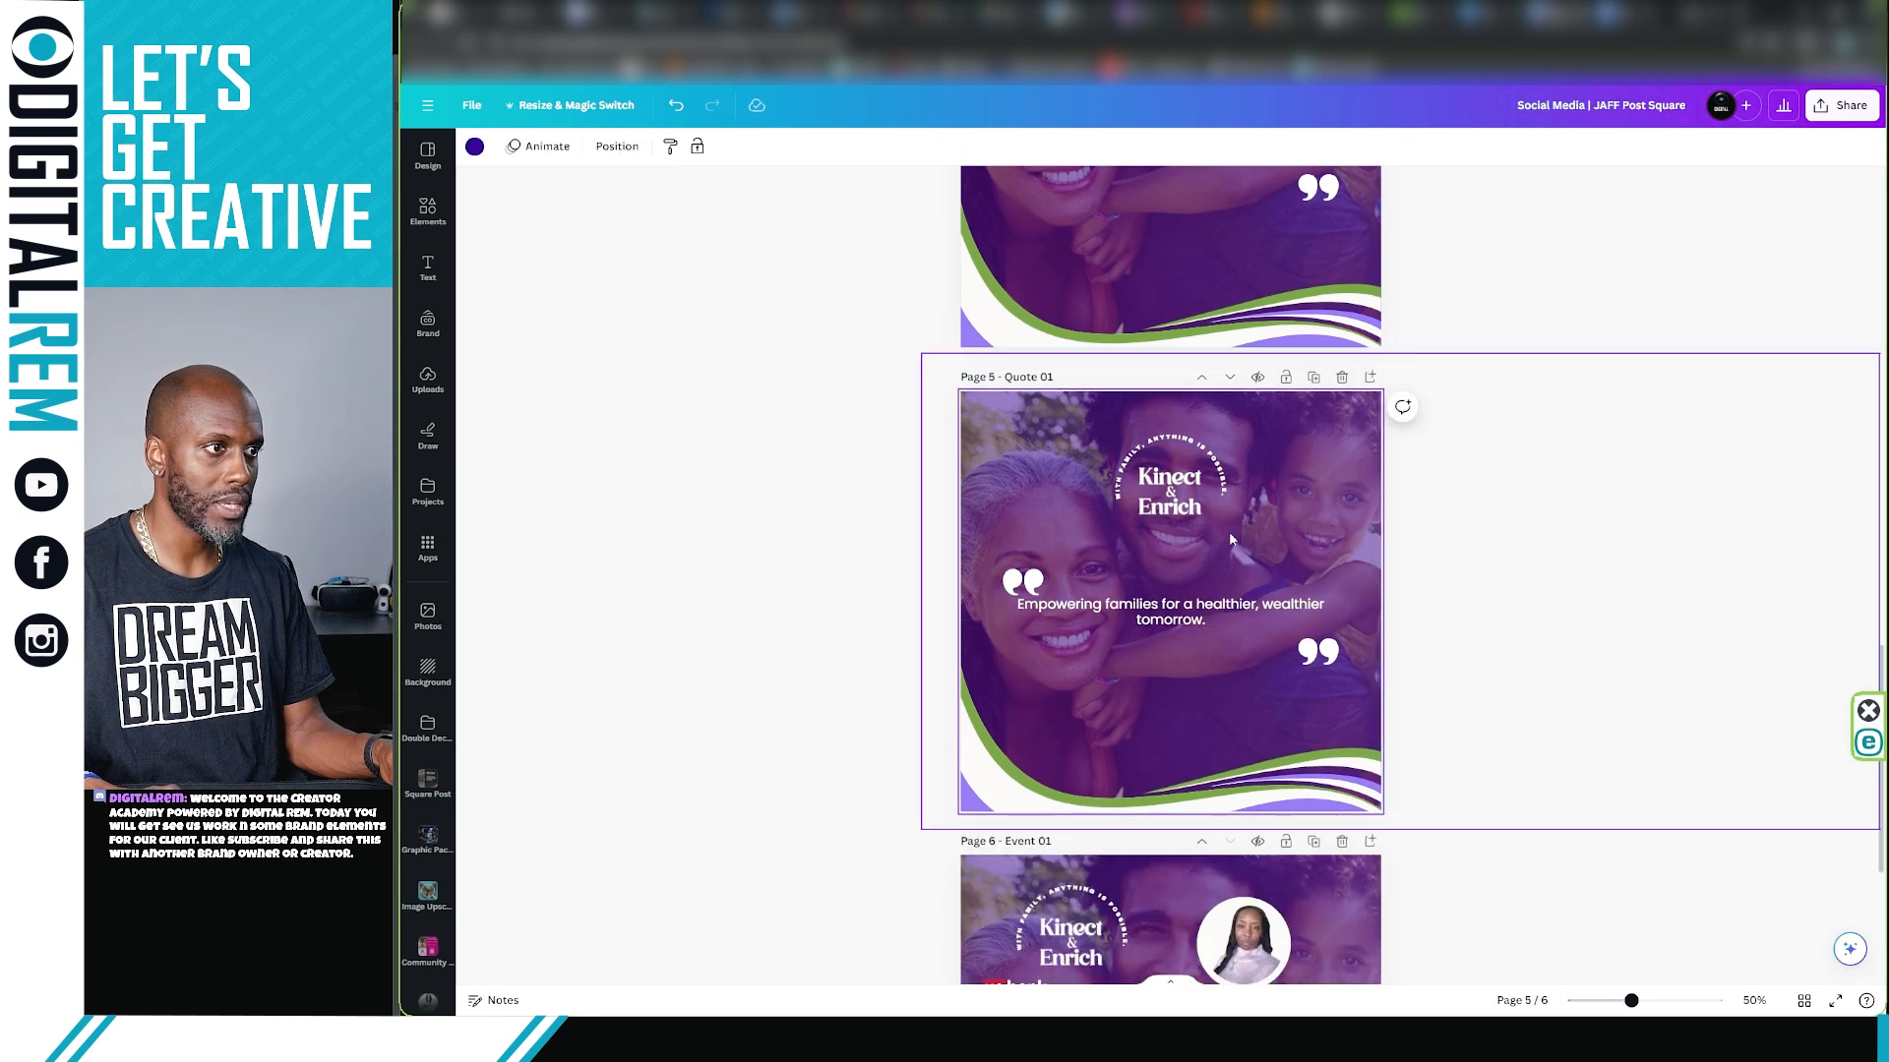
double_click(1160, 609)
type("Creating opportunities for lasting family legacies.")
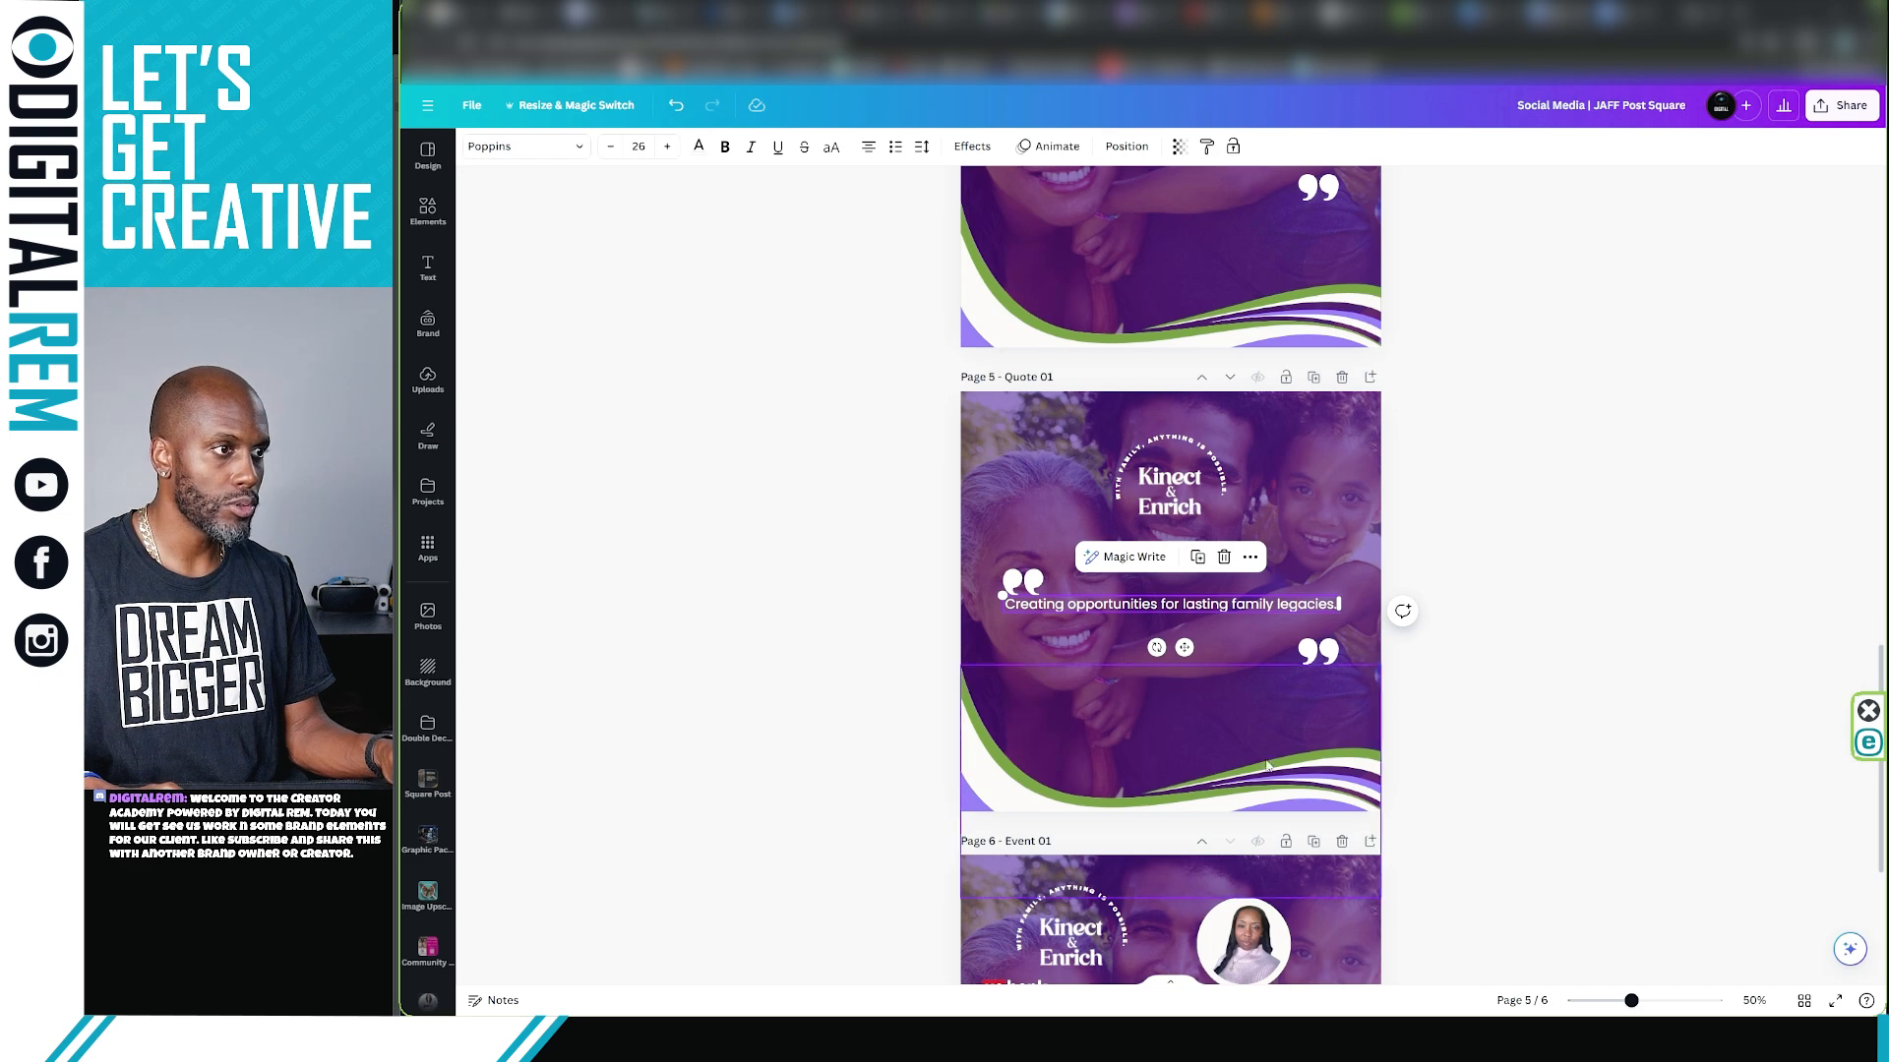
Duplicate page 5 and replace the copy's quote with "Inspiring growth and enrichment for every child and family."
scroll(1307, 675, "down", 3)
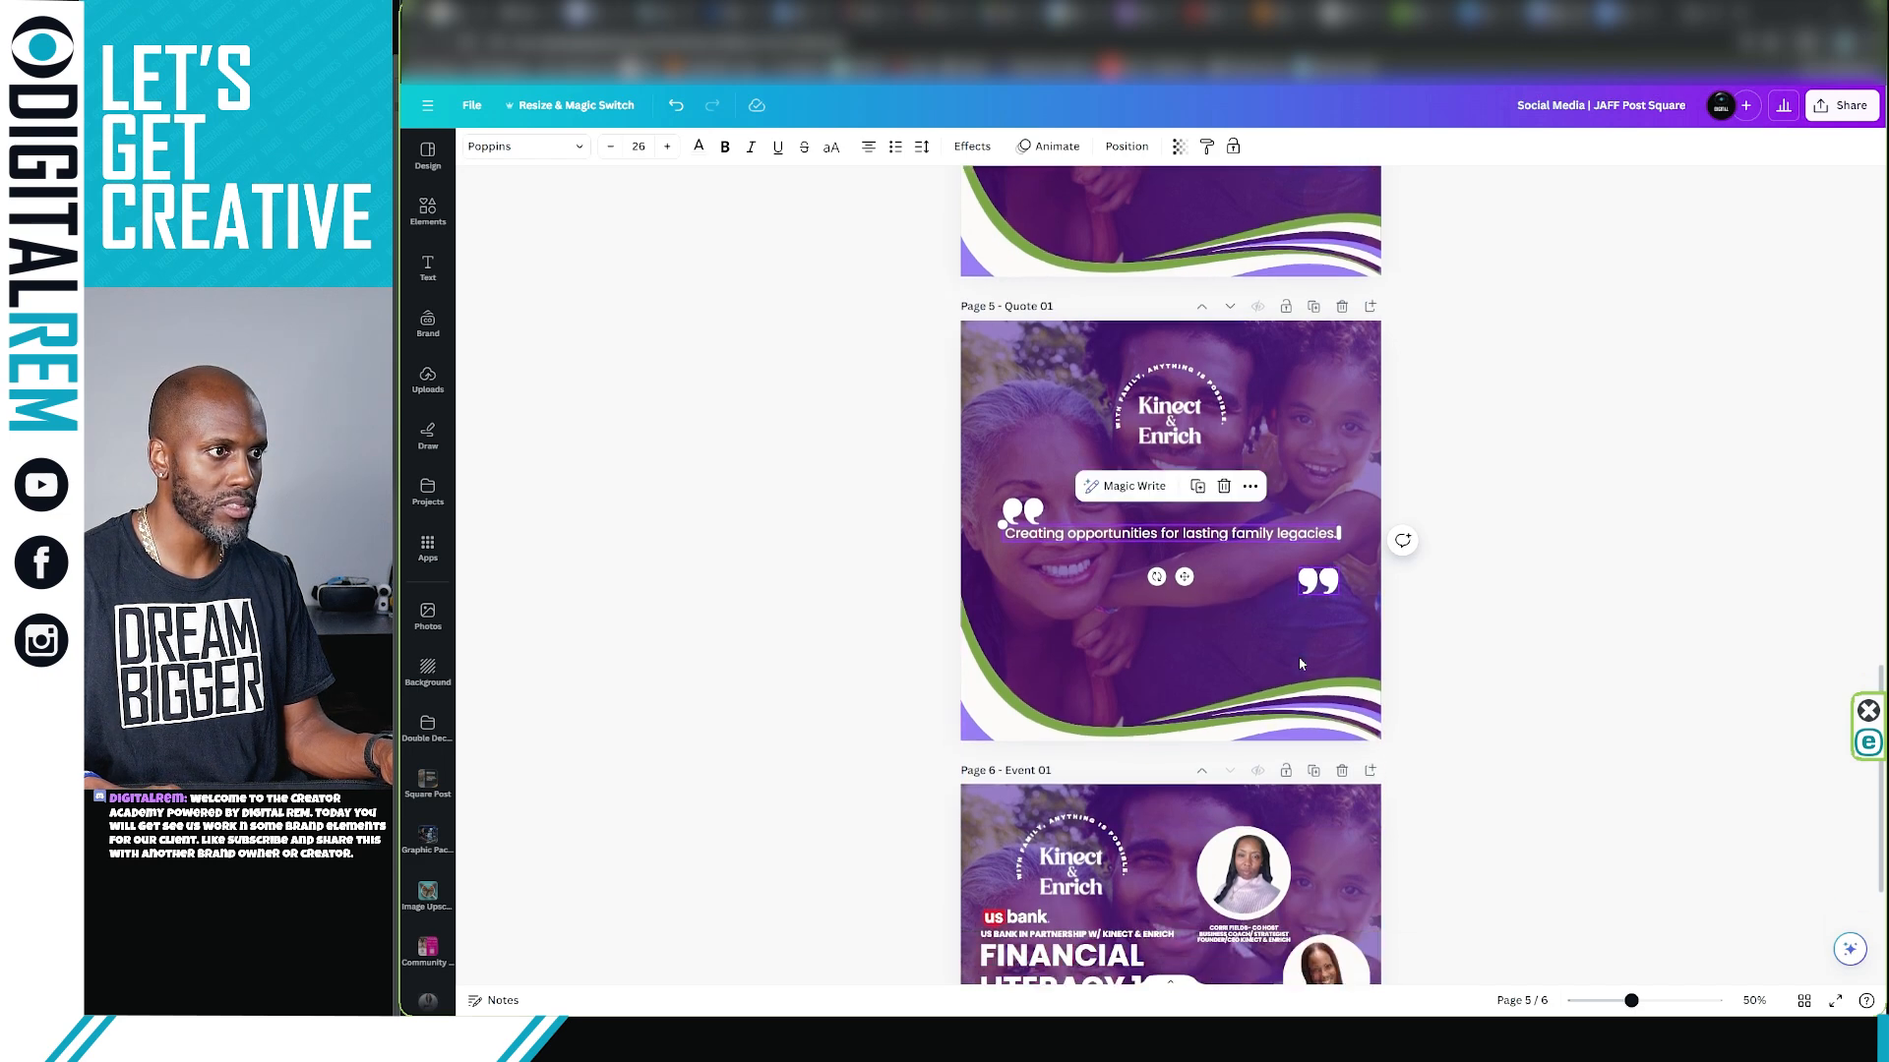
key("ctrl+d")
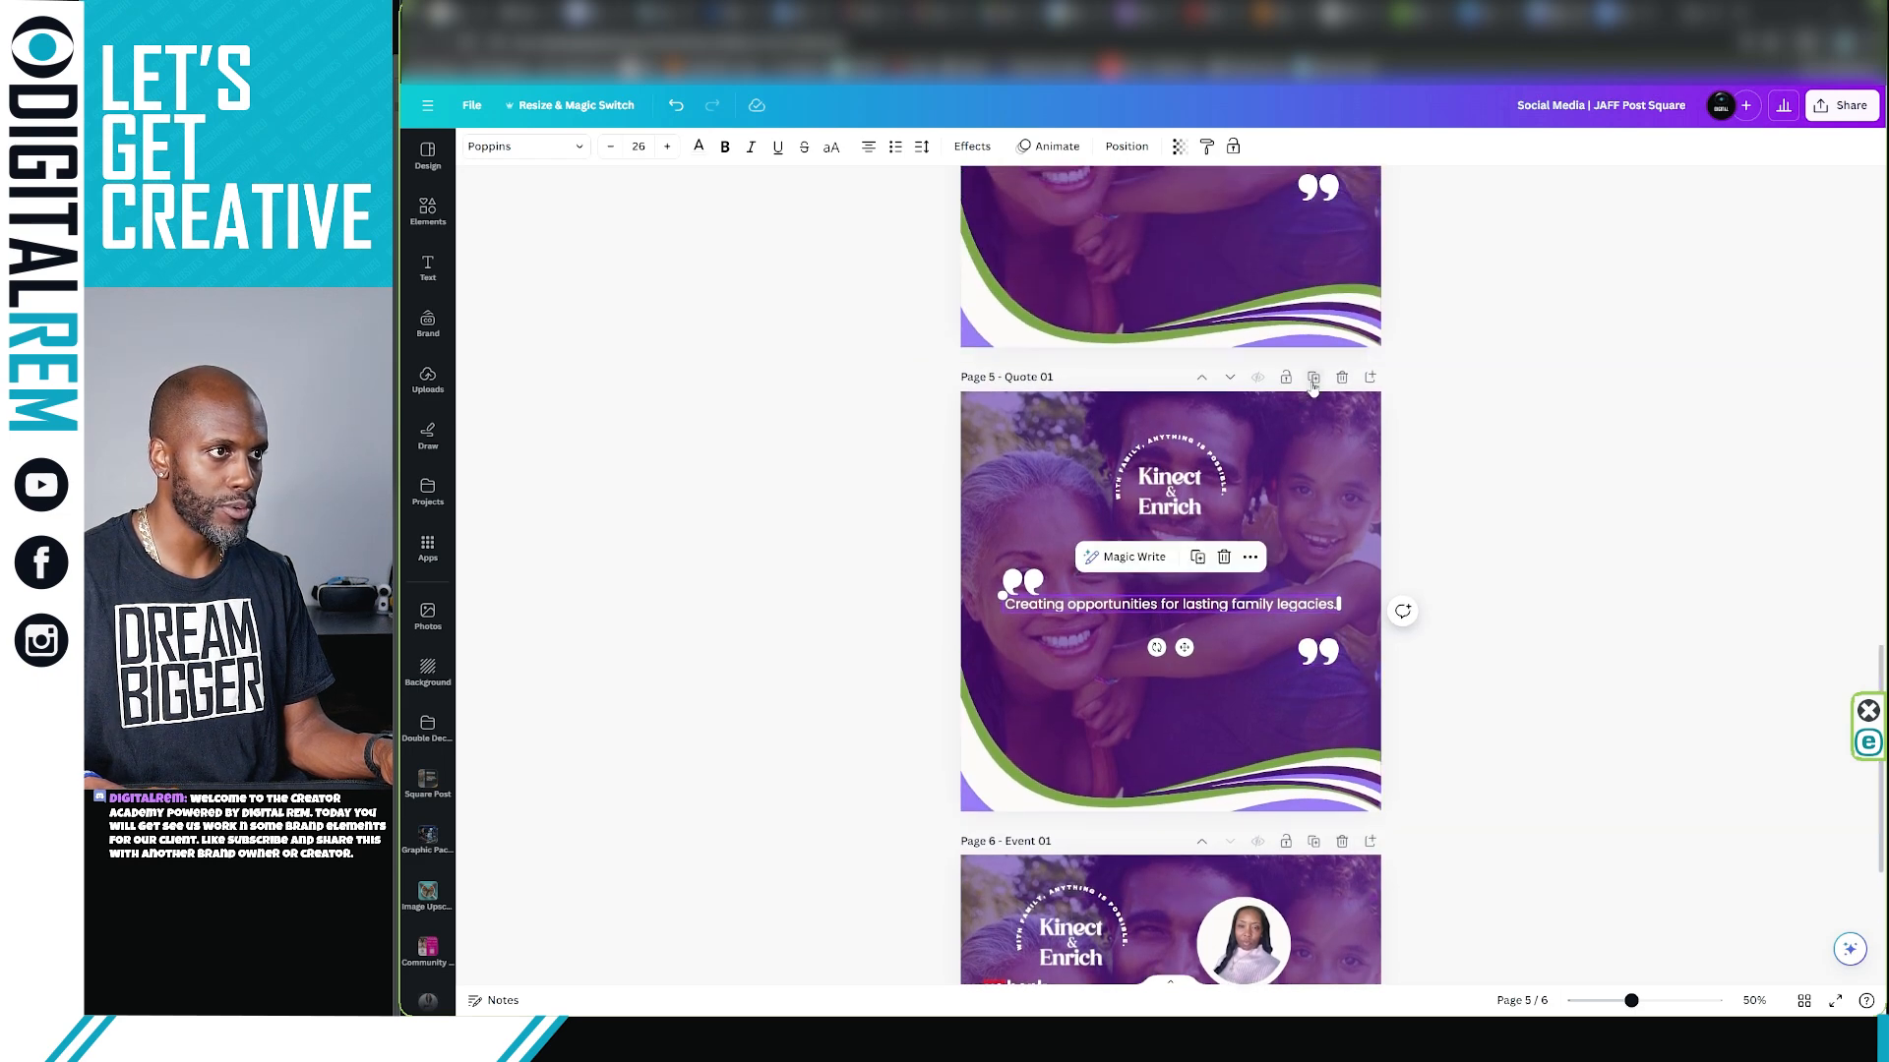
left_click(1174, 665)
double_click(1170, 604)
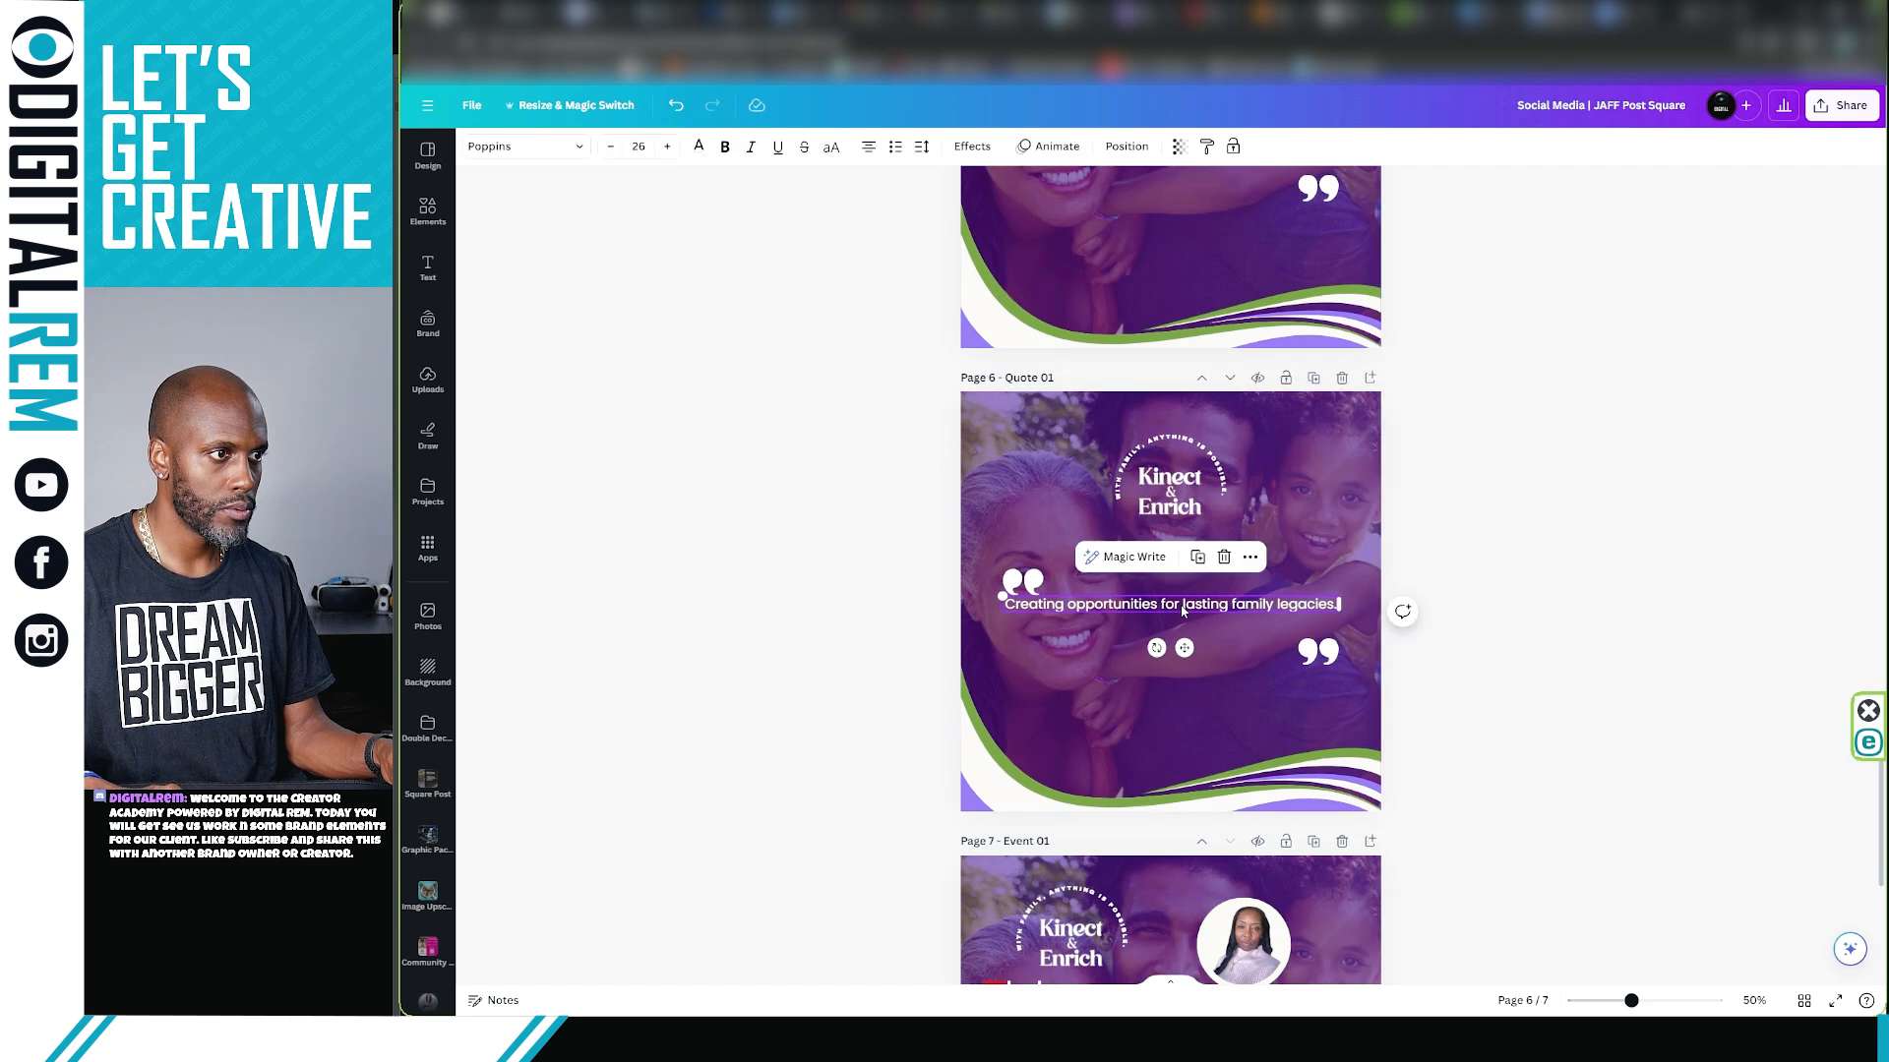
key("ctrl+a")
type("Inspiring growth and enrichment for every child and family.")
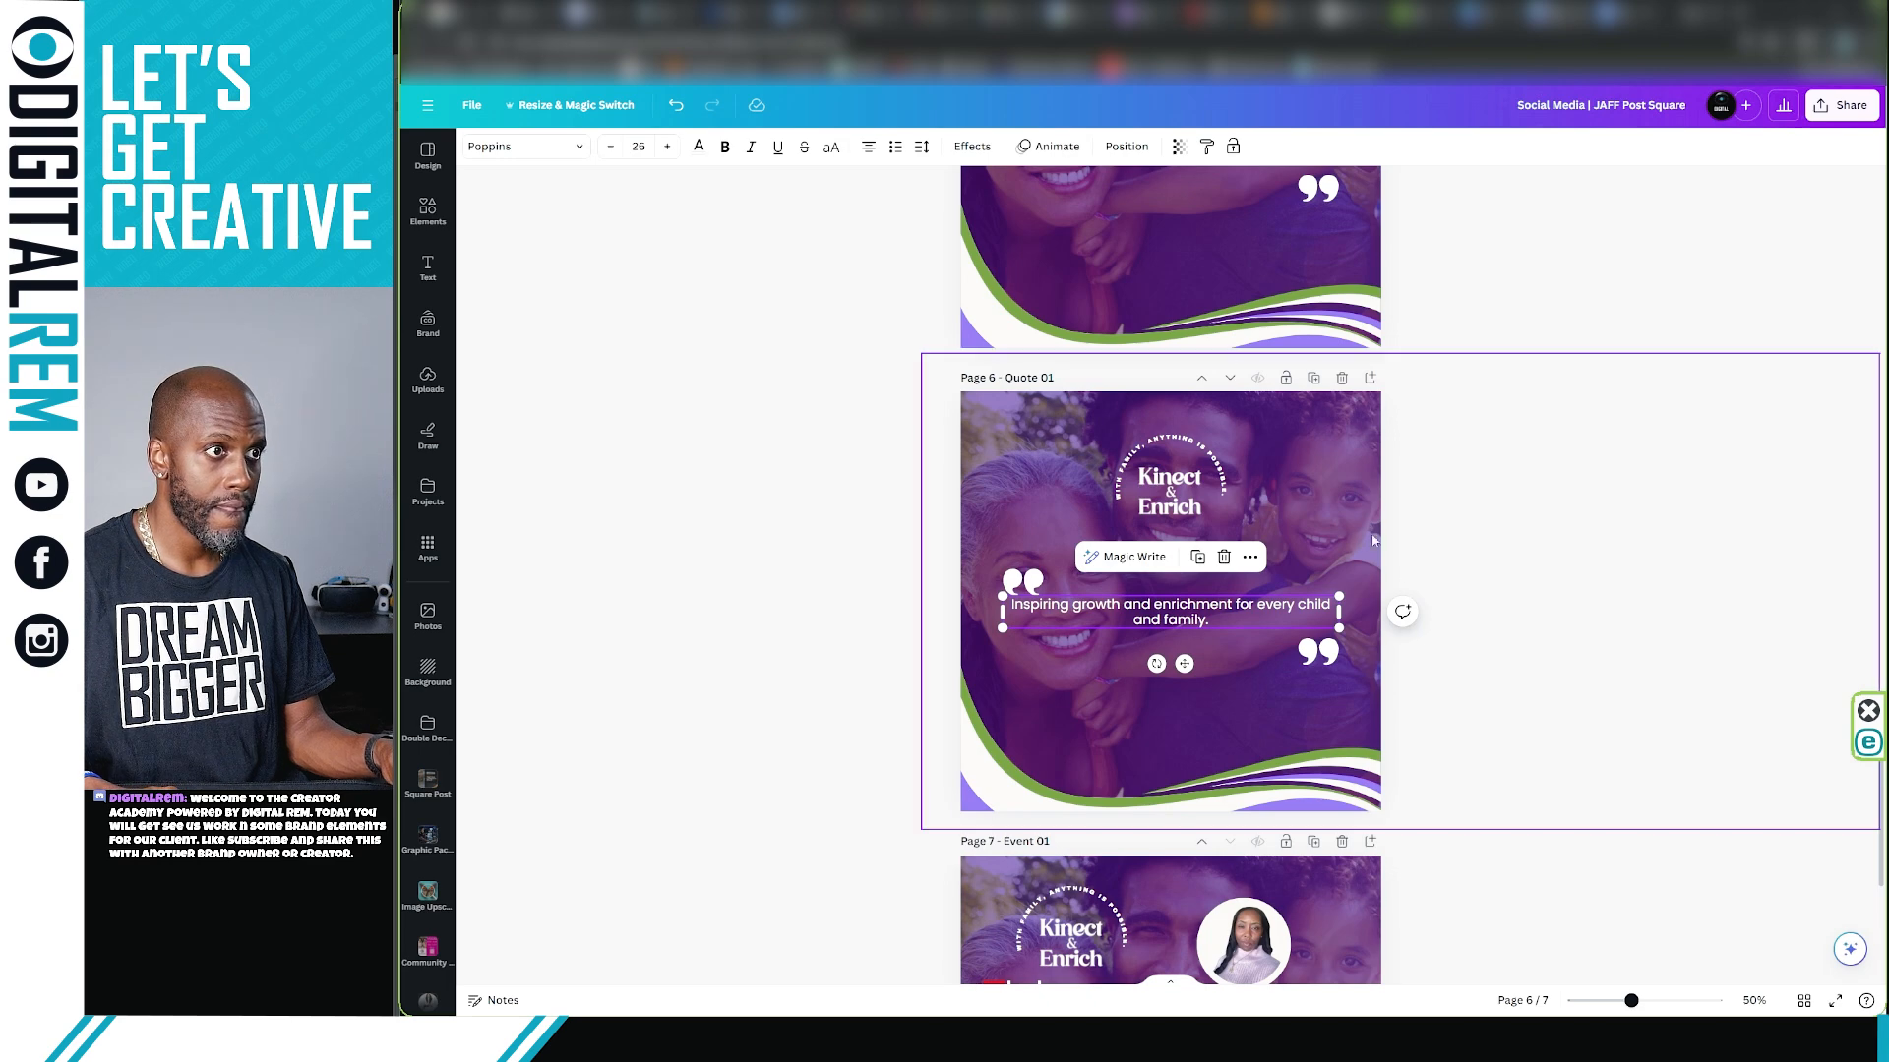
Duplicate page 6 and replace the copy's quote with "Strengthening communities through family empowerment."
left_click(1314, 378)
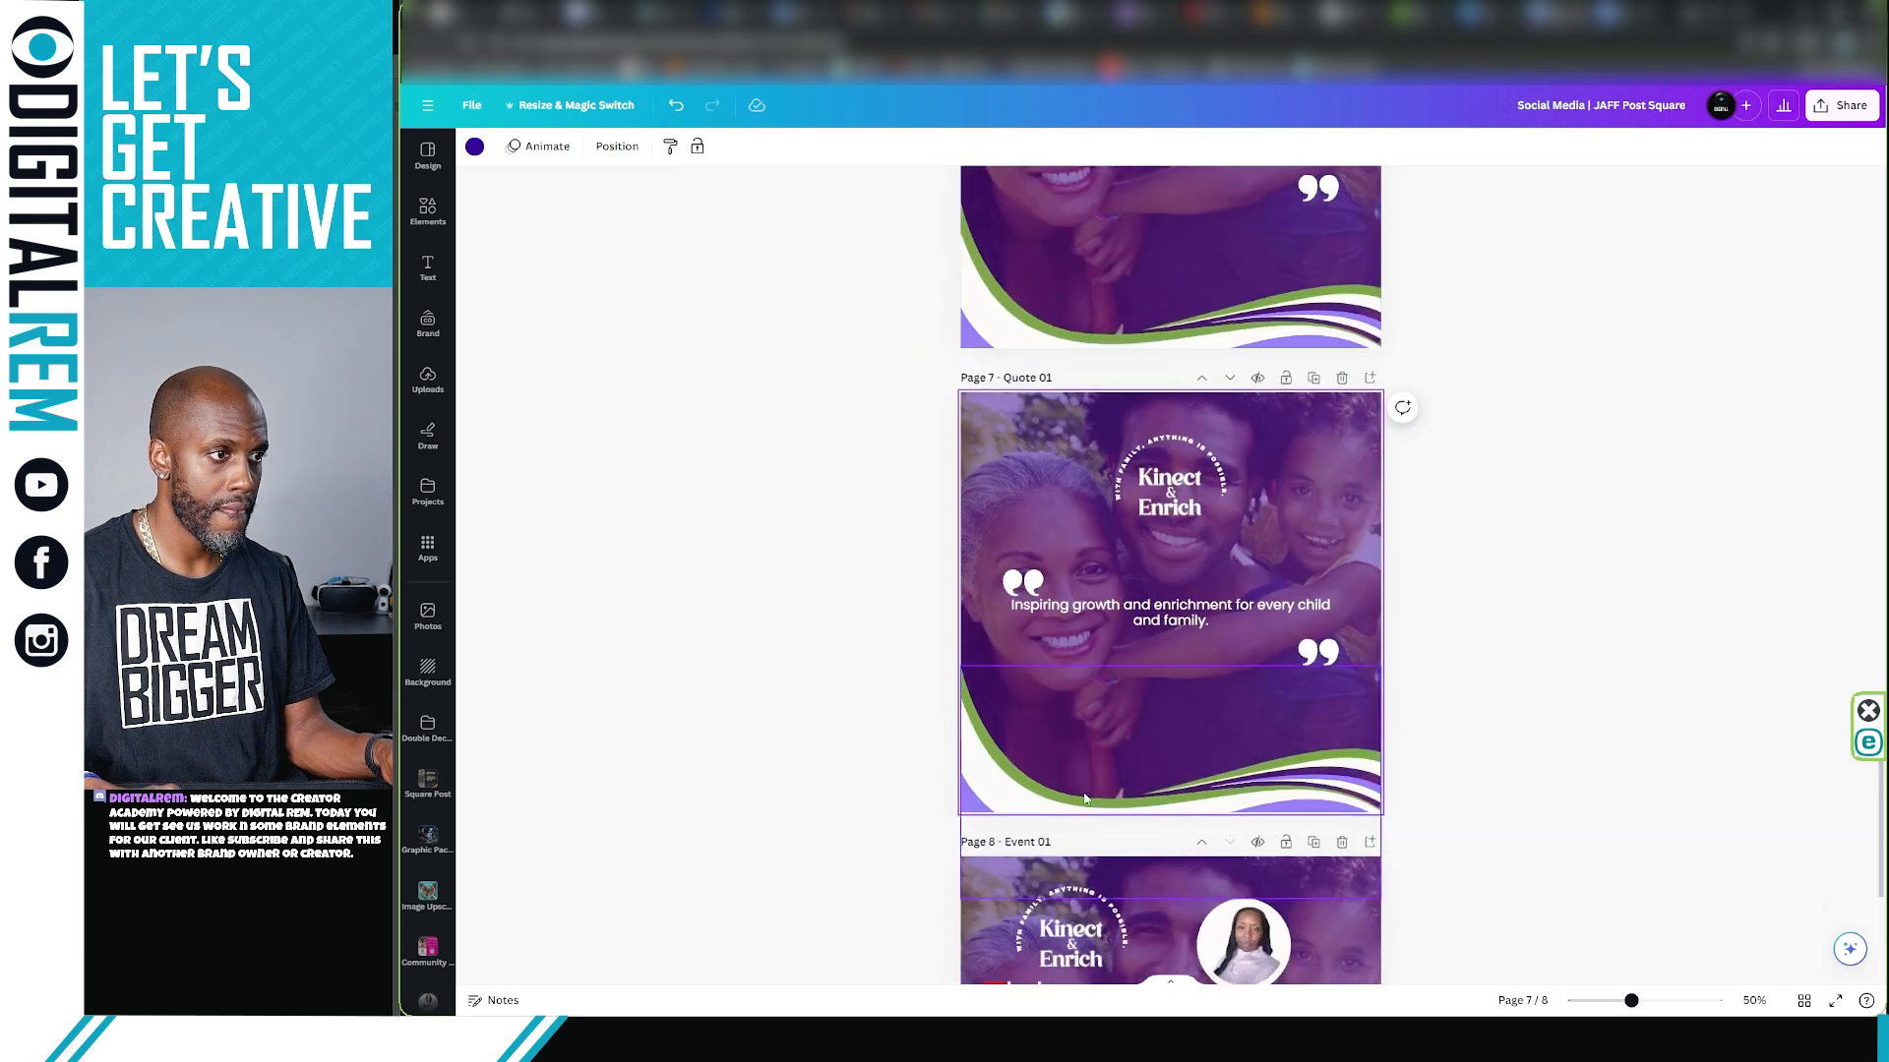
triple_click(1082, 610)
type("Strengthening communities through family empowerment.")
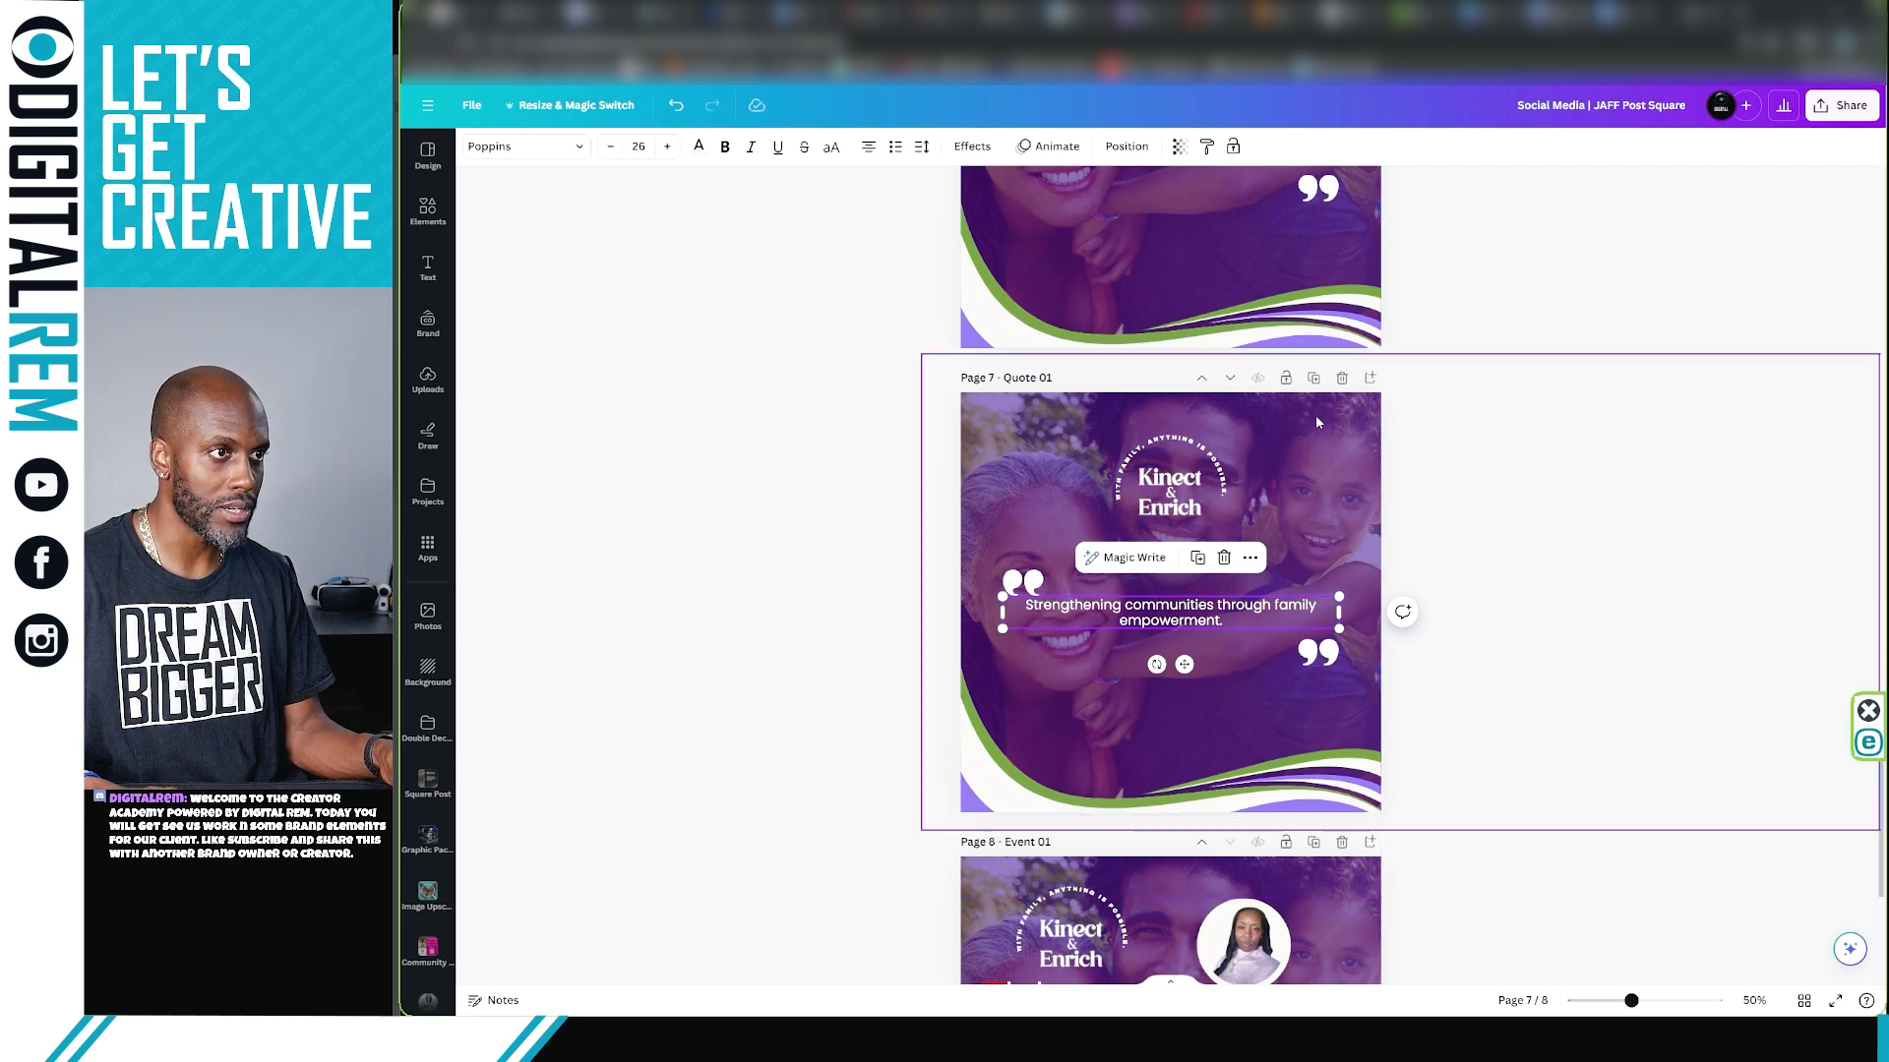
Duplicate page 7 and replace the copy's quote with "Paving the way for a prosperous future for our families."
left_click(1313, 378)
scroll(1208, 714, "down", 5)
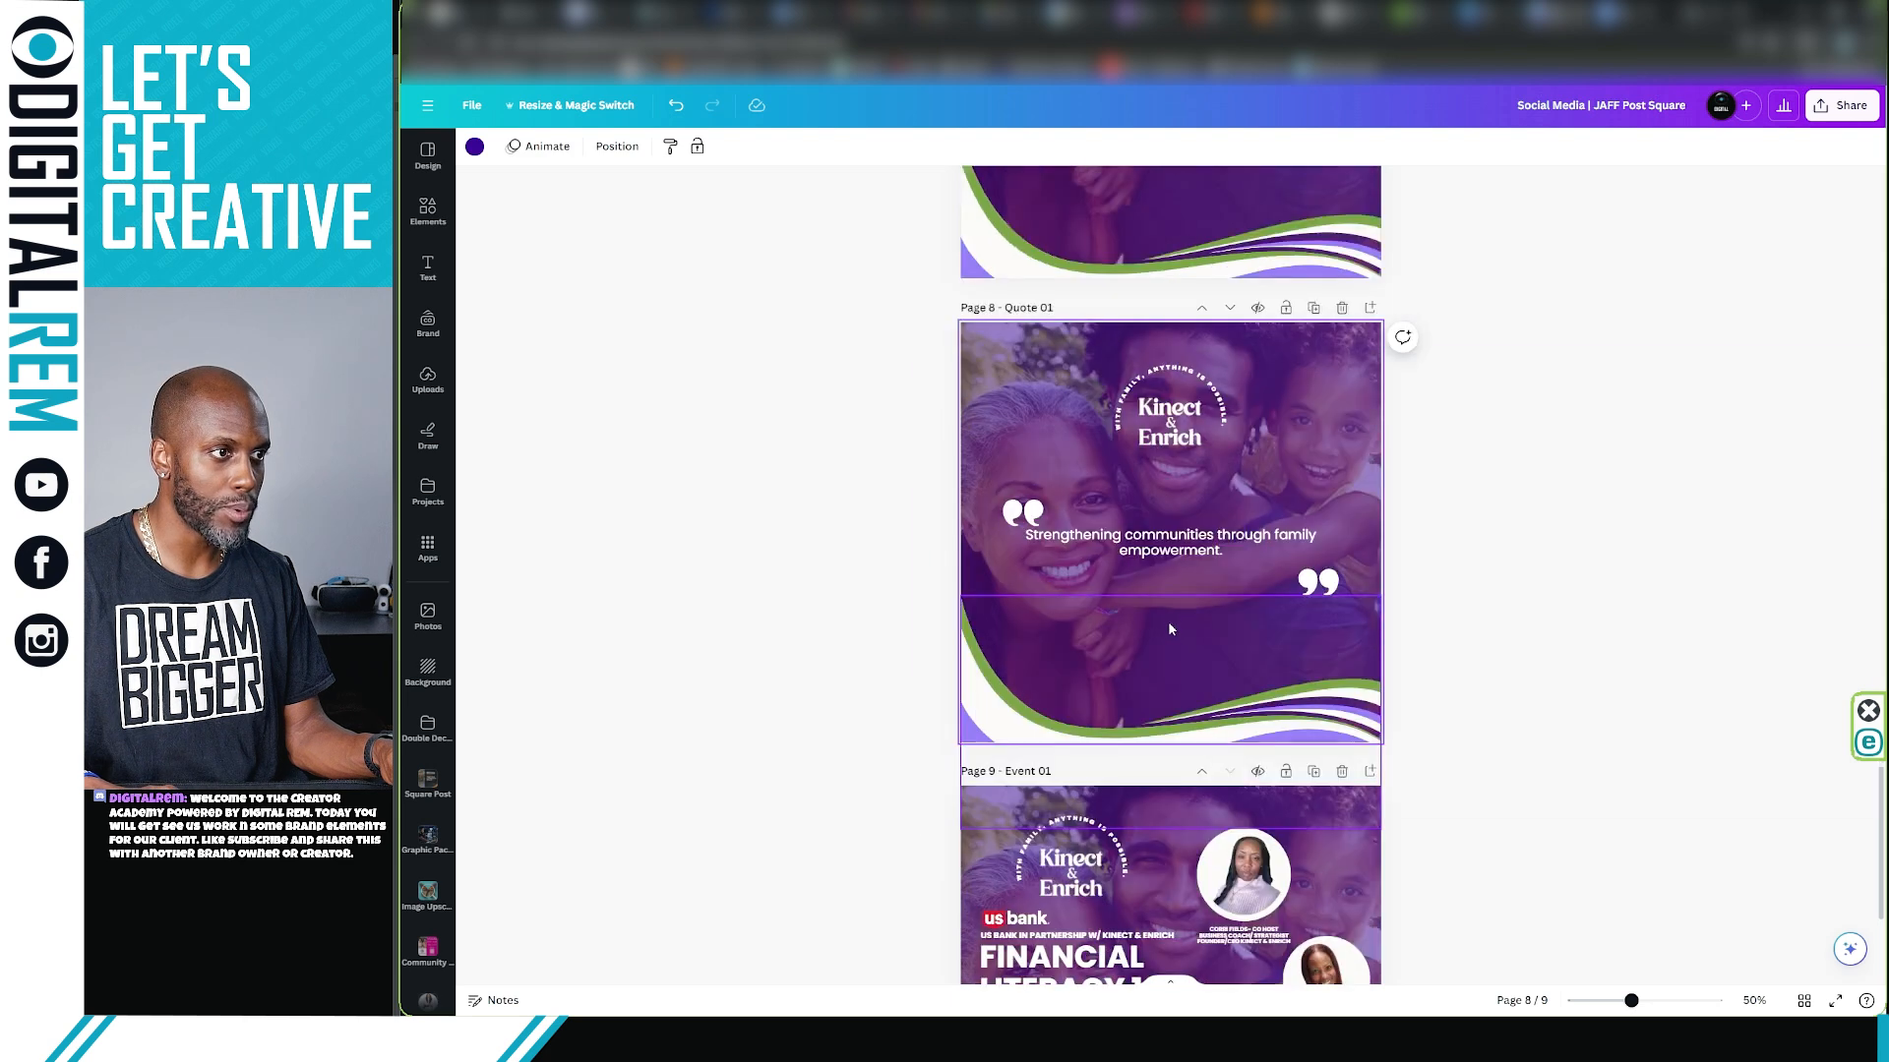
double_click(1164, 543)
type("Paving the way for a prosperous future for our families.")
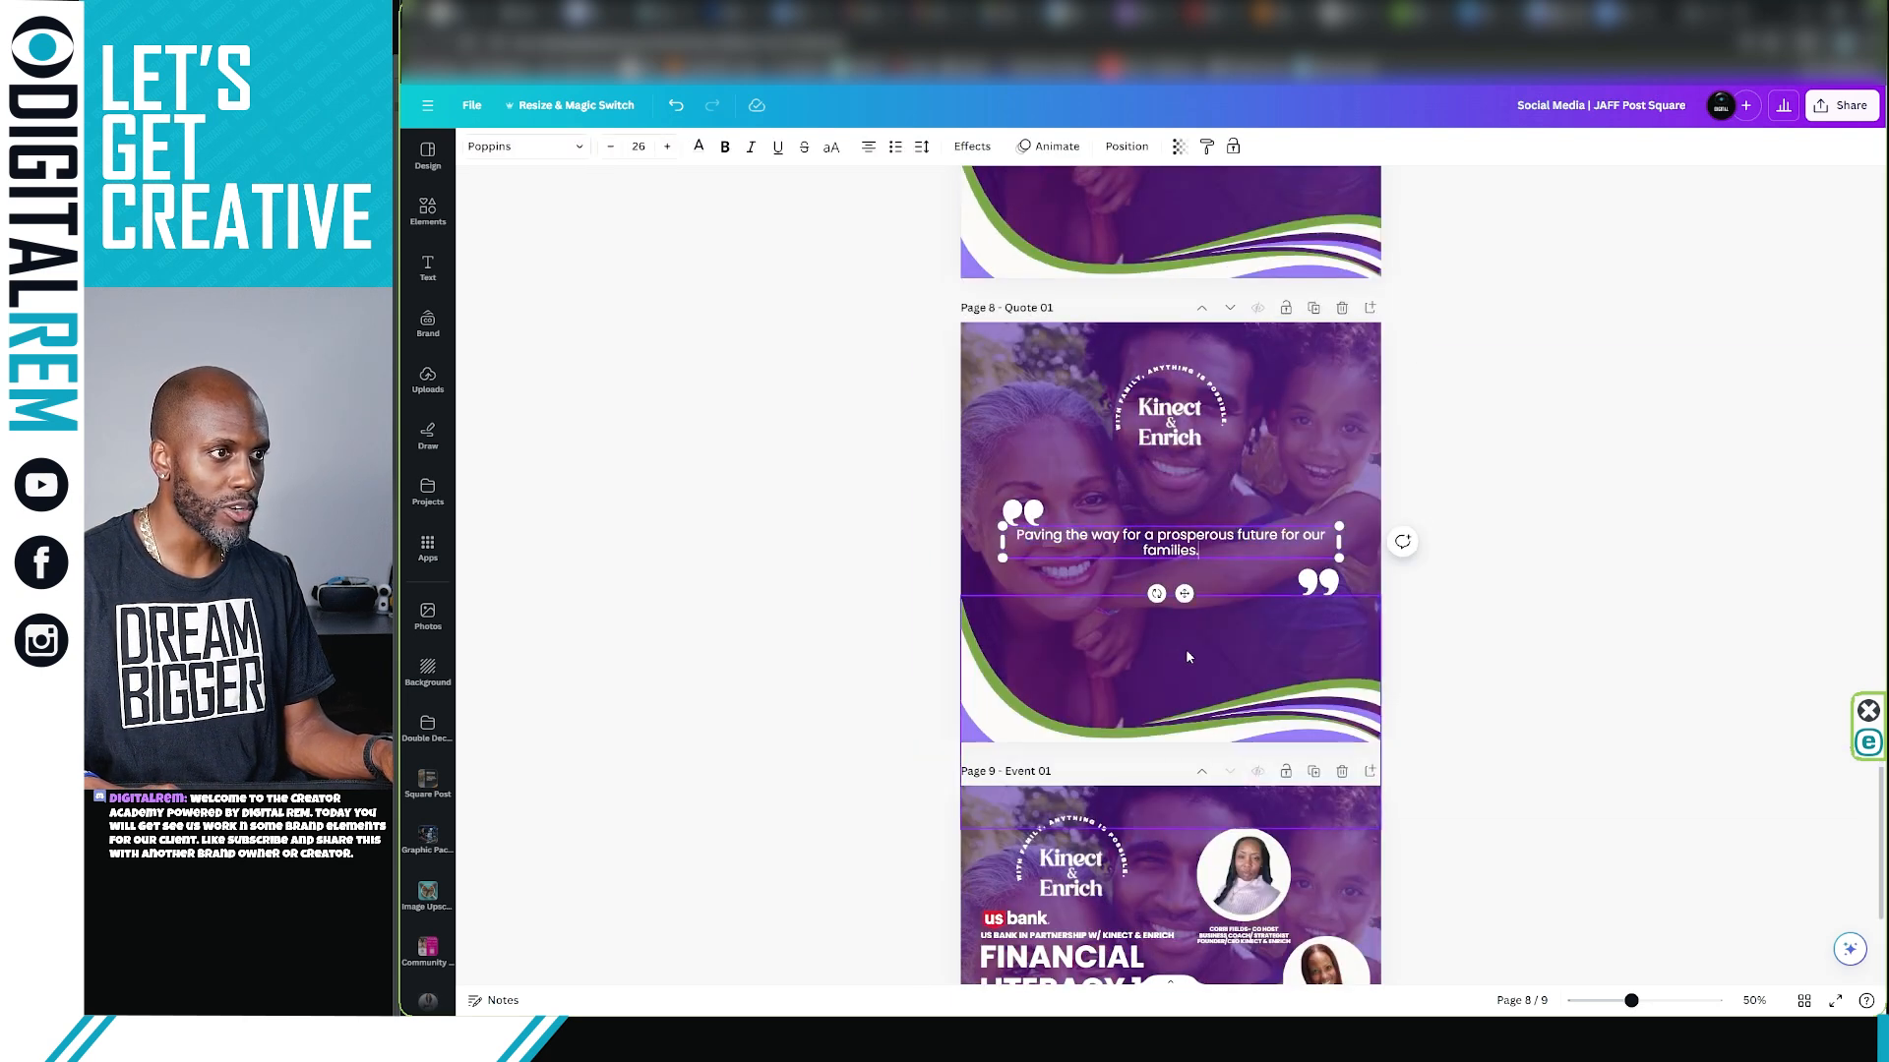
Duplicate page 8 and replace the copy's quote with "Investing in today’s families for a stronger tomorrow."
scroll(1177, 538, "up", 1)
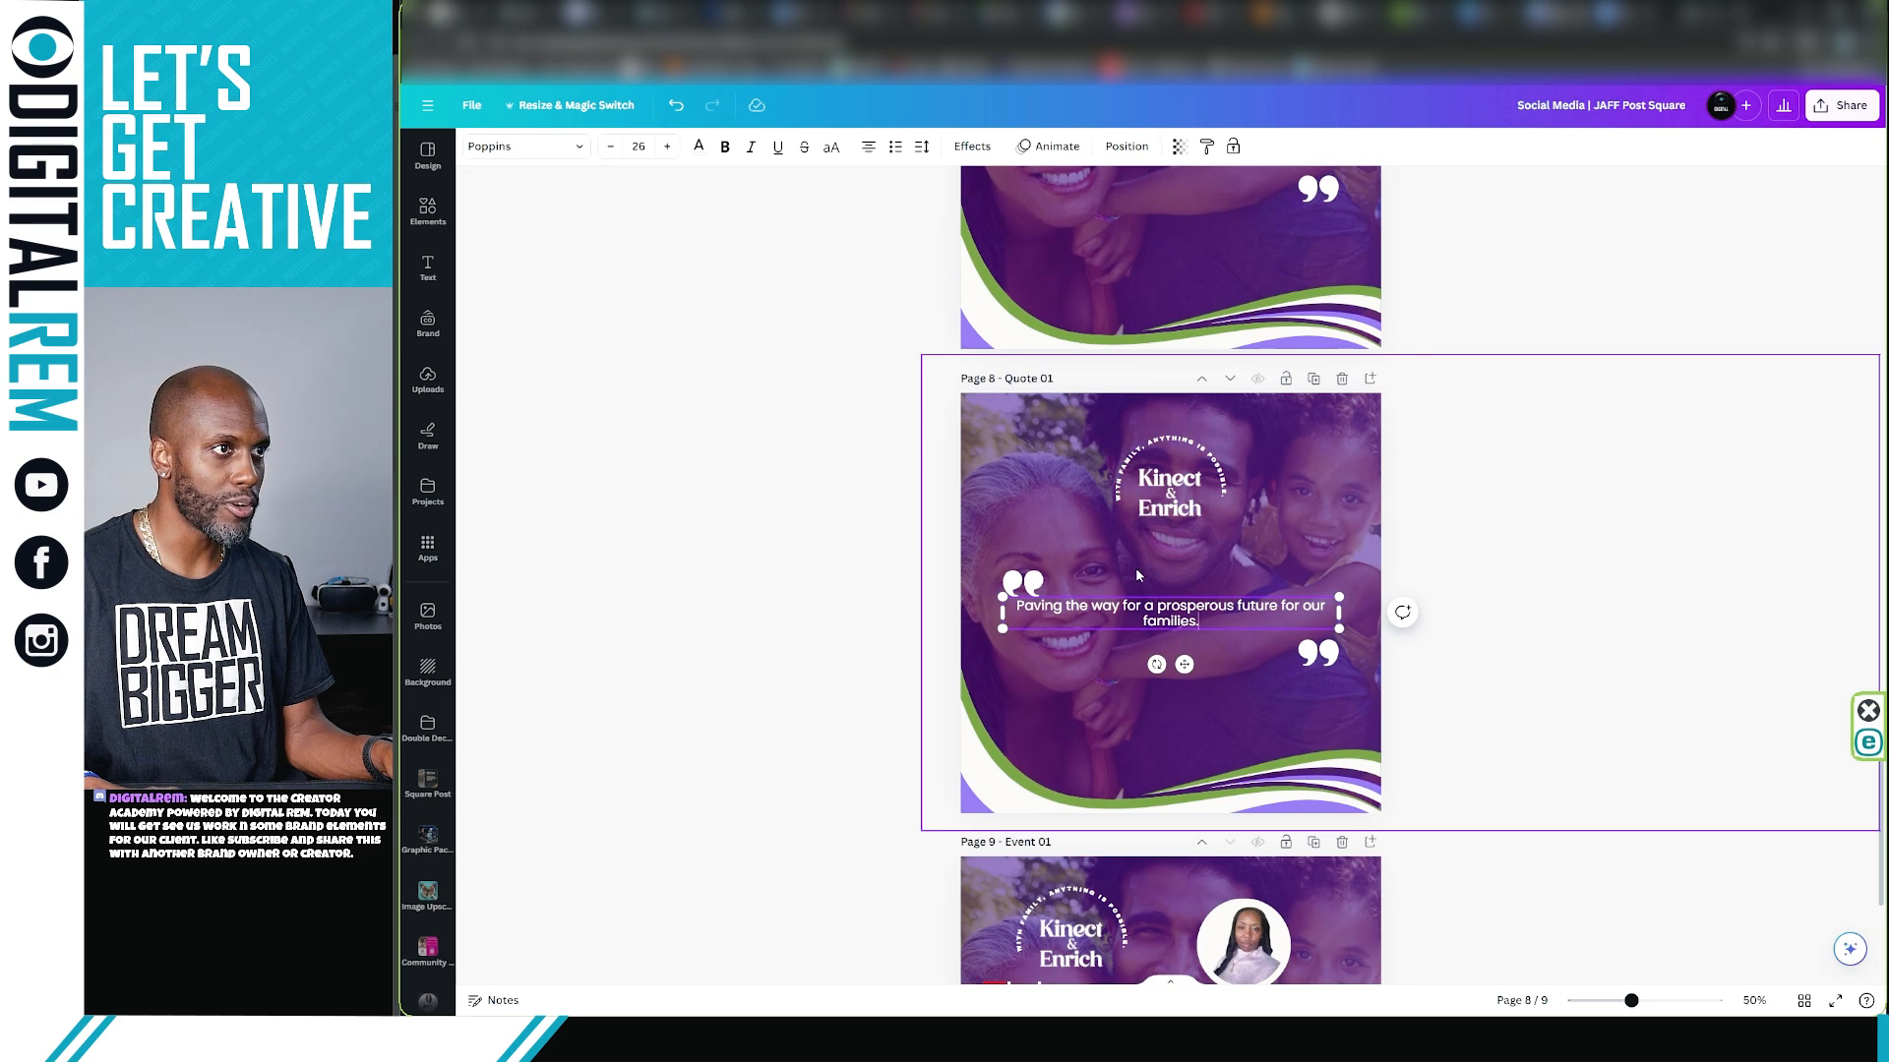
scroll(1141, 649, "down", 1)
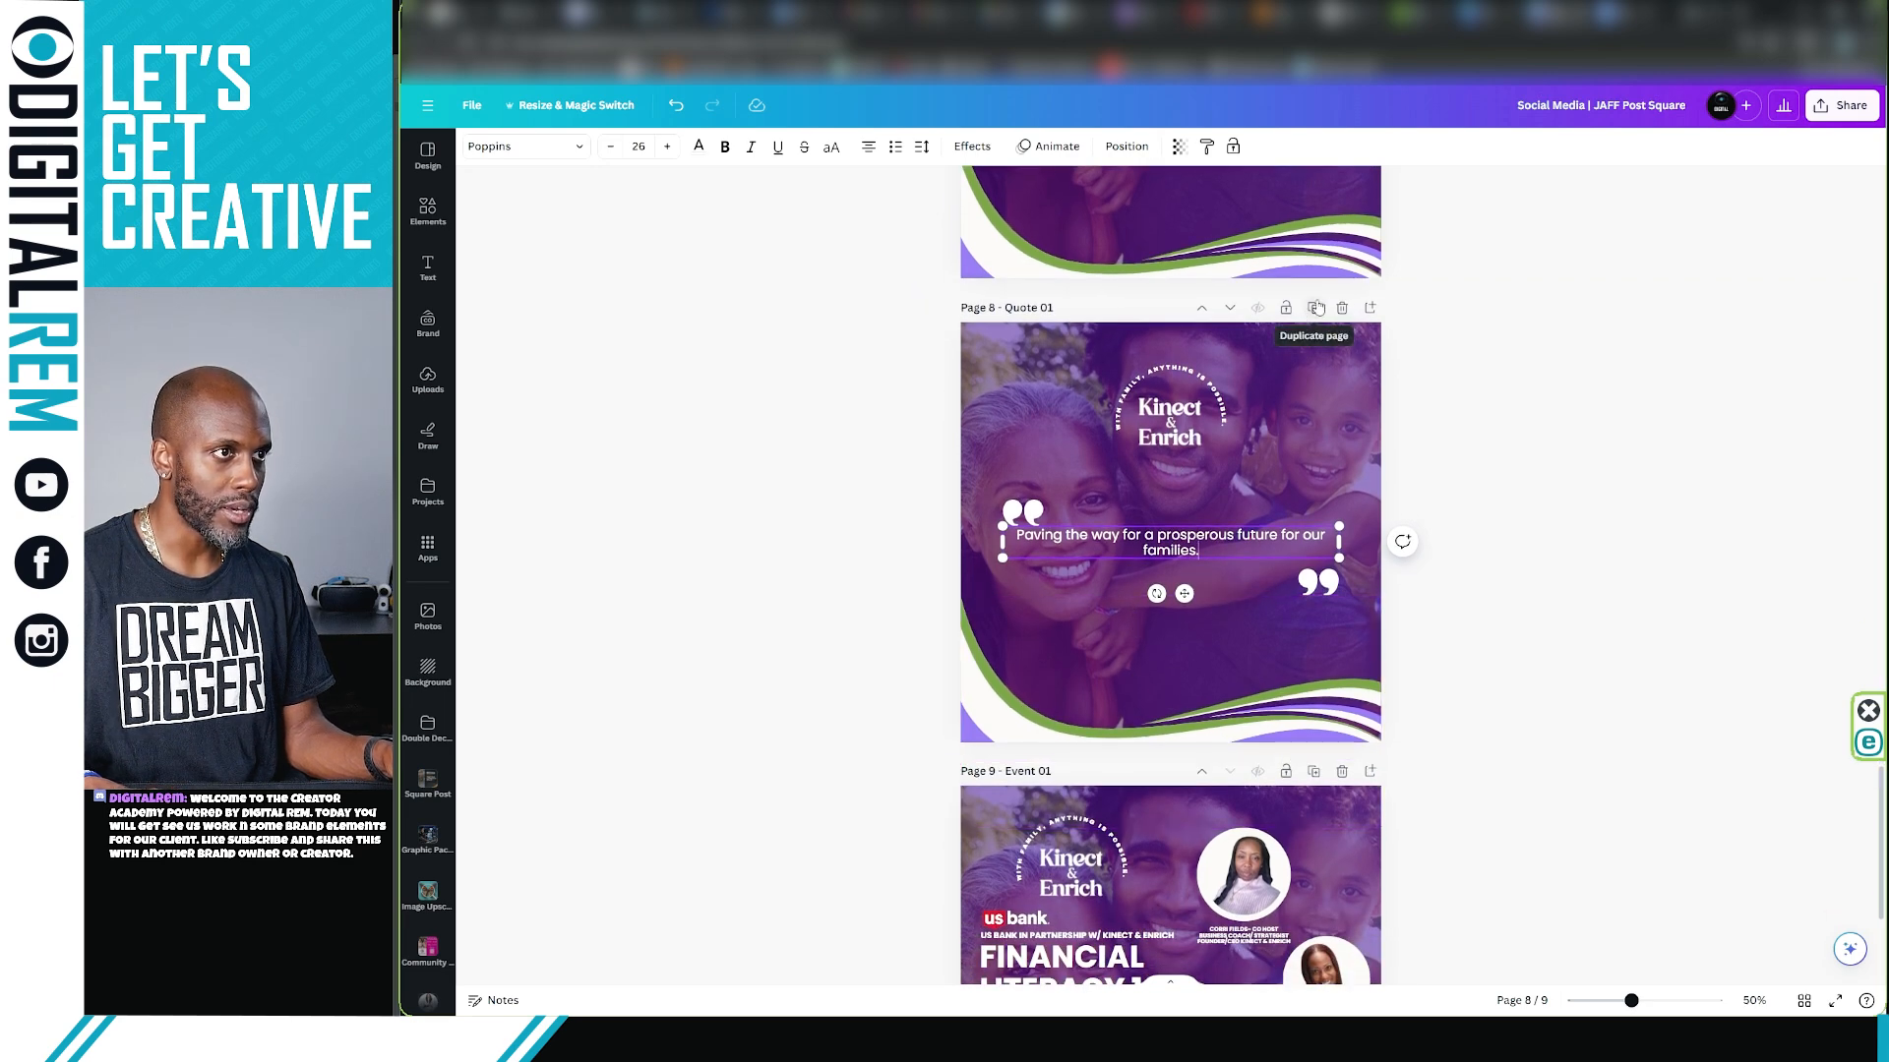
left_click(1315, 308)
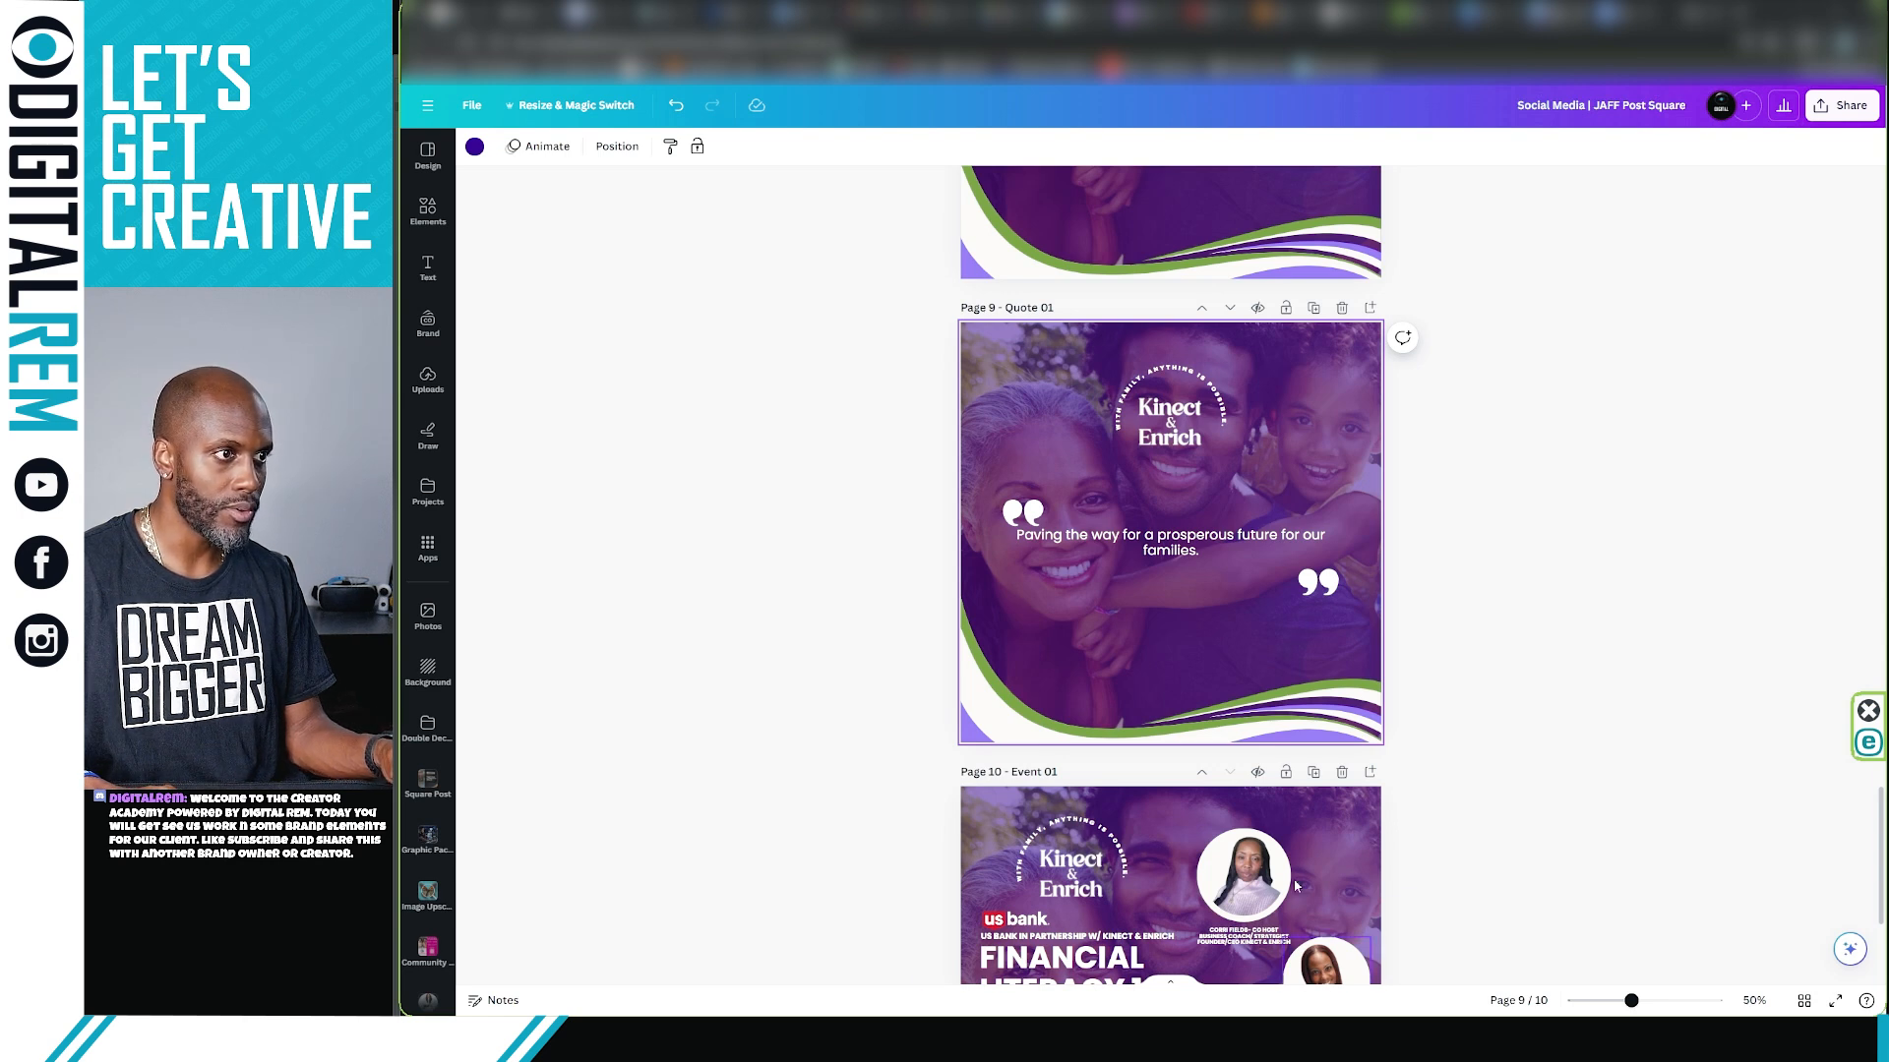
scroll(1138, 553, "up", 3)
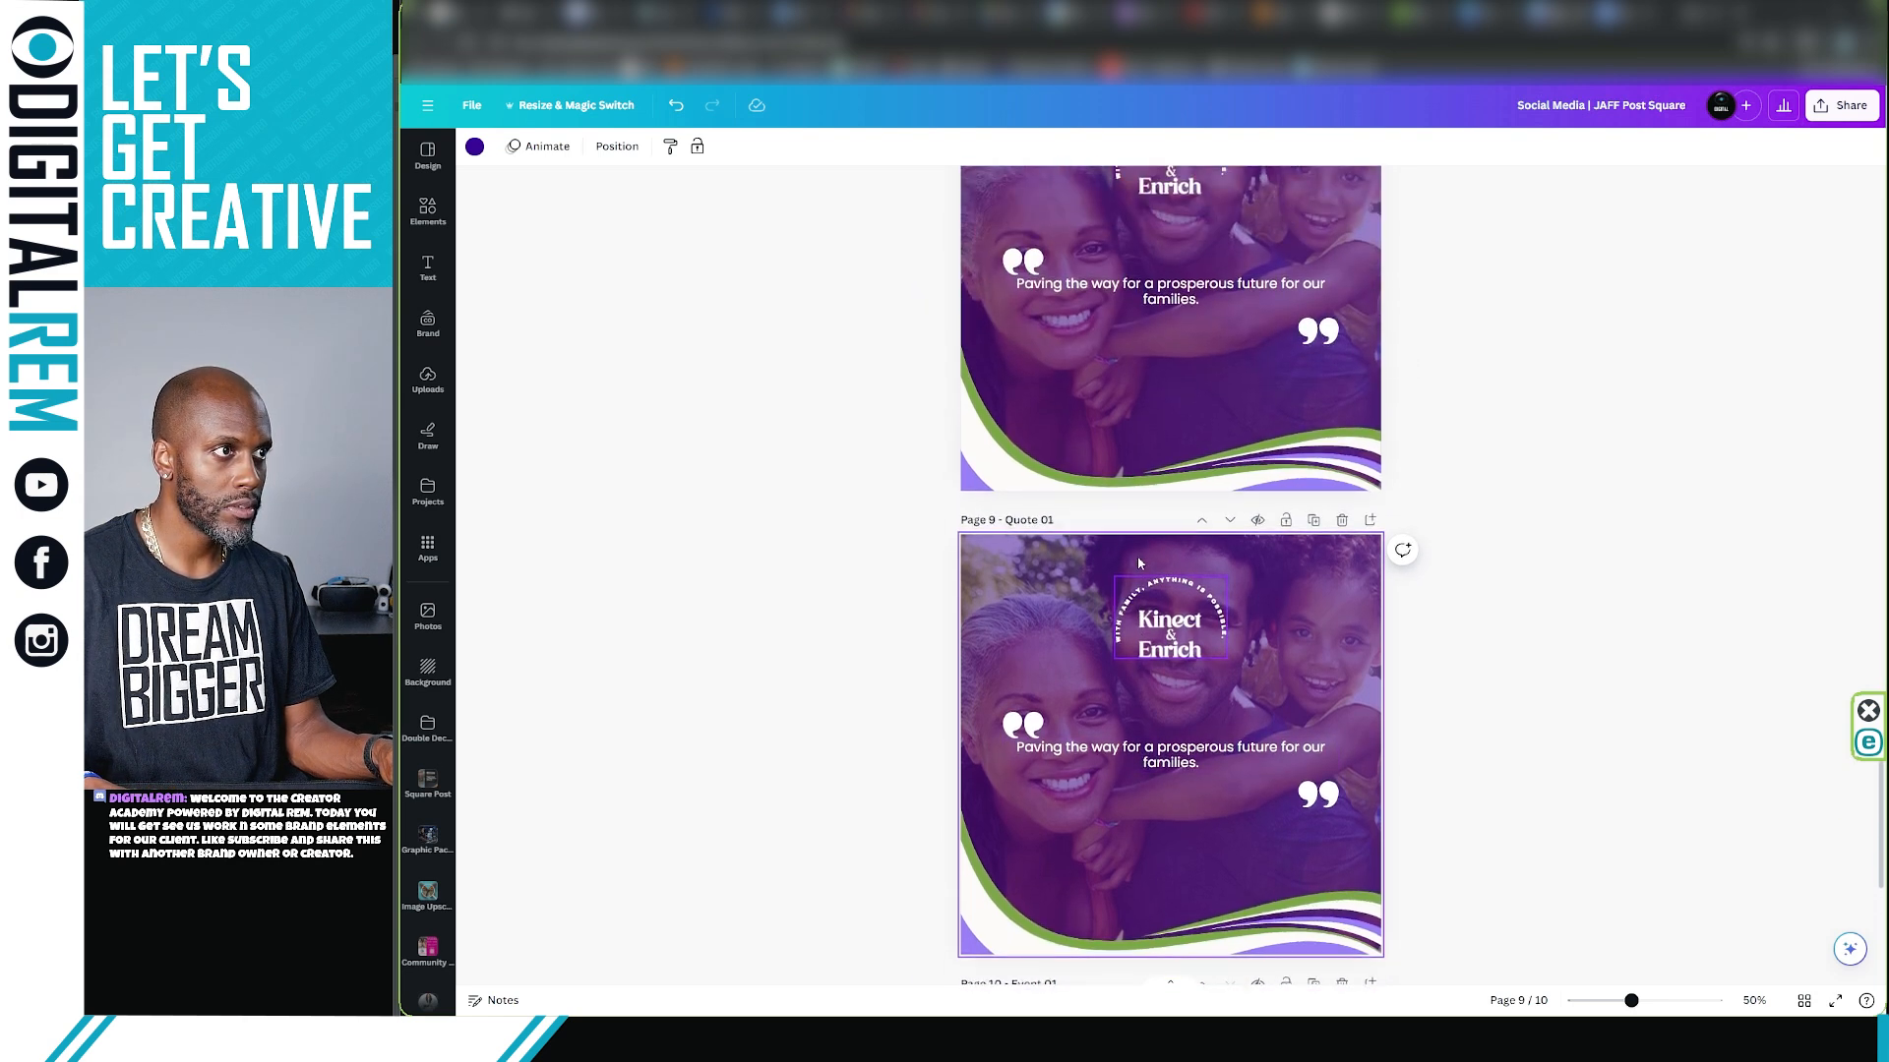
double_click(1144, 686)
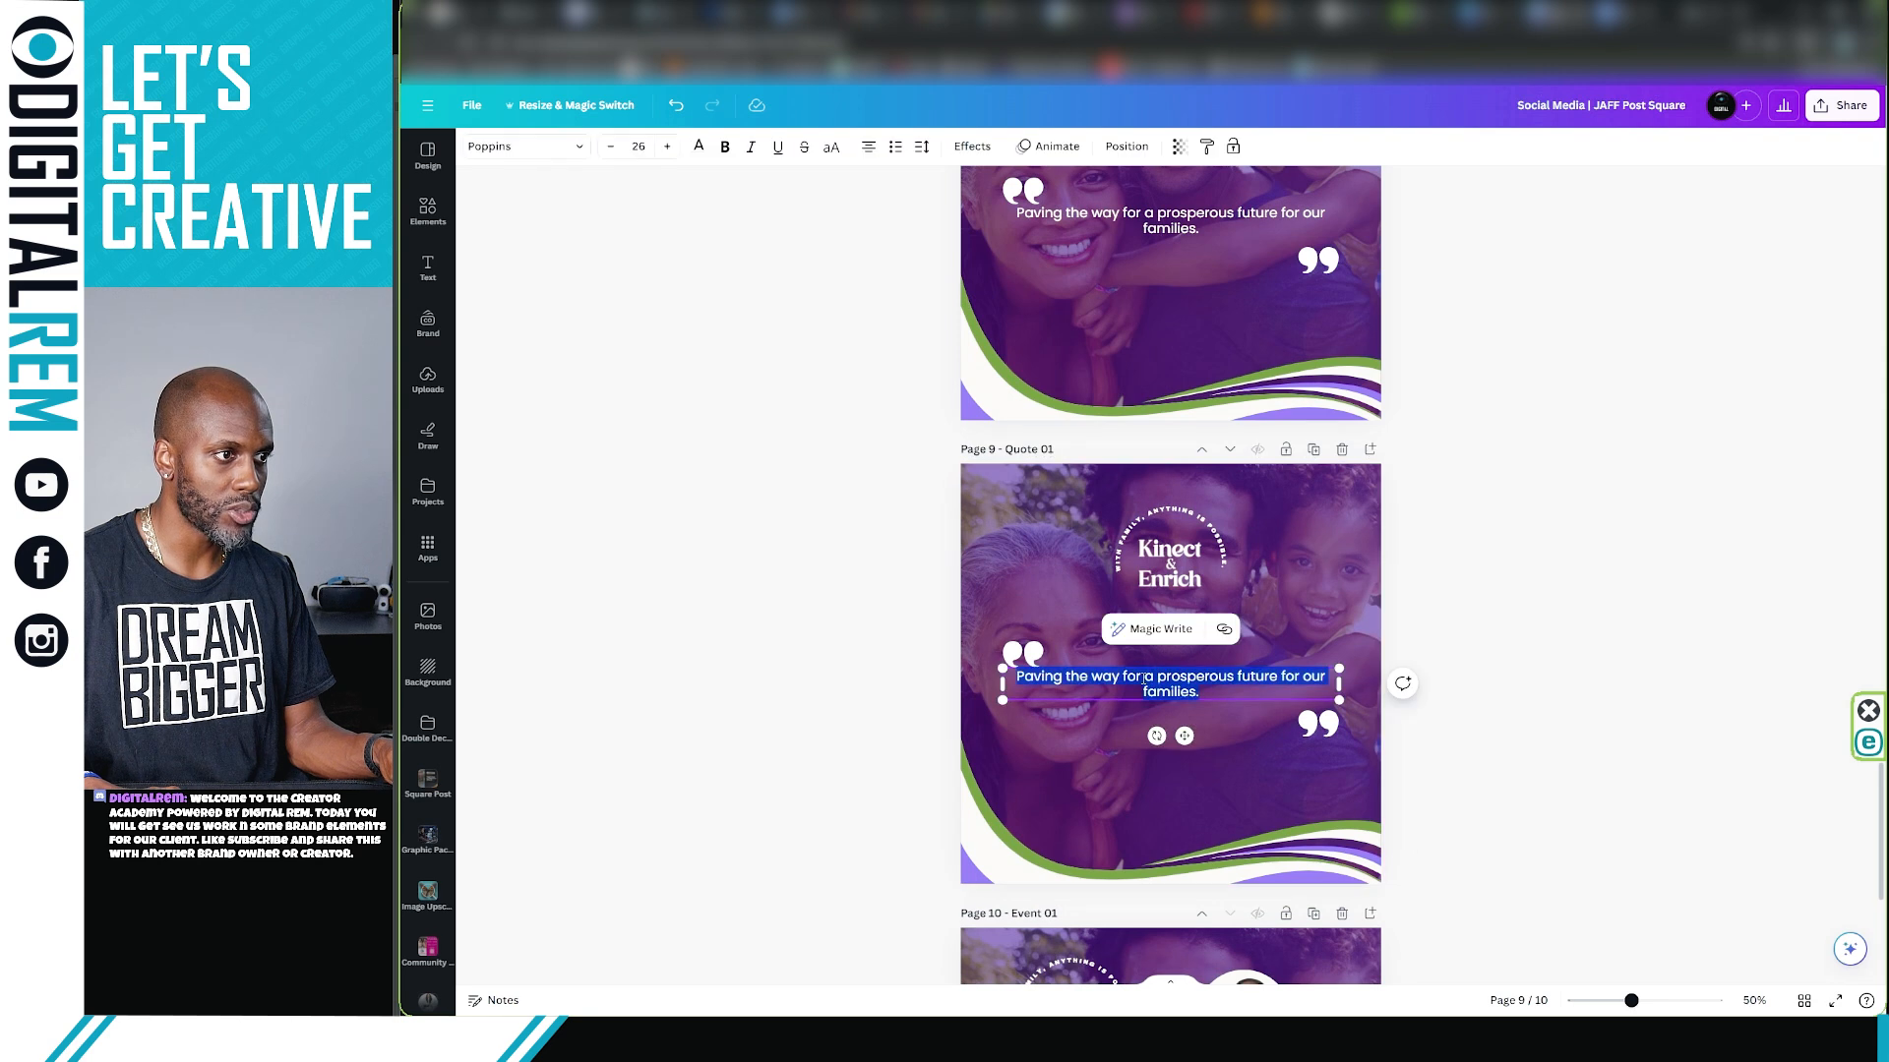
type("Investing in today’s families for a stronger tomorrow.")
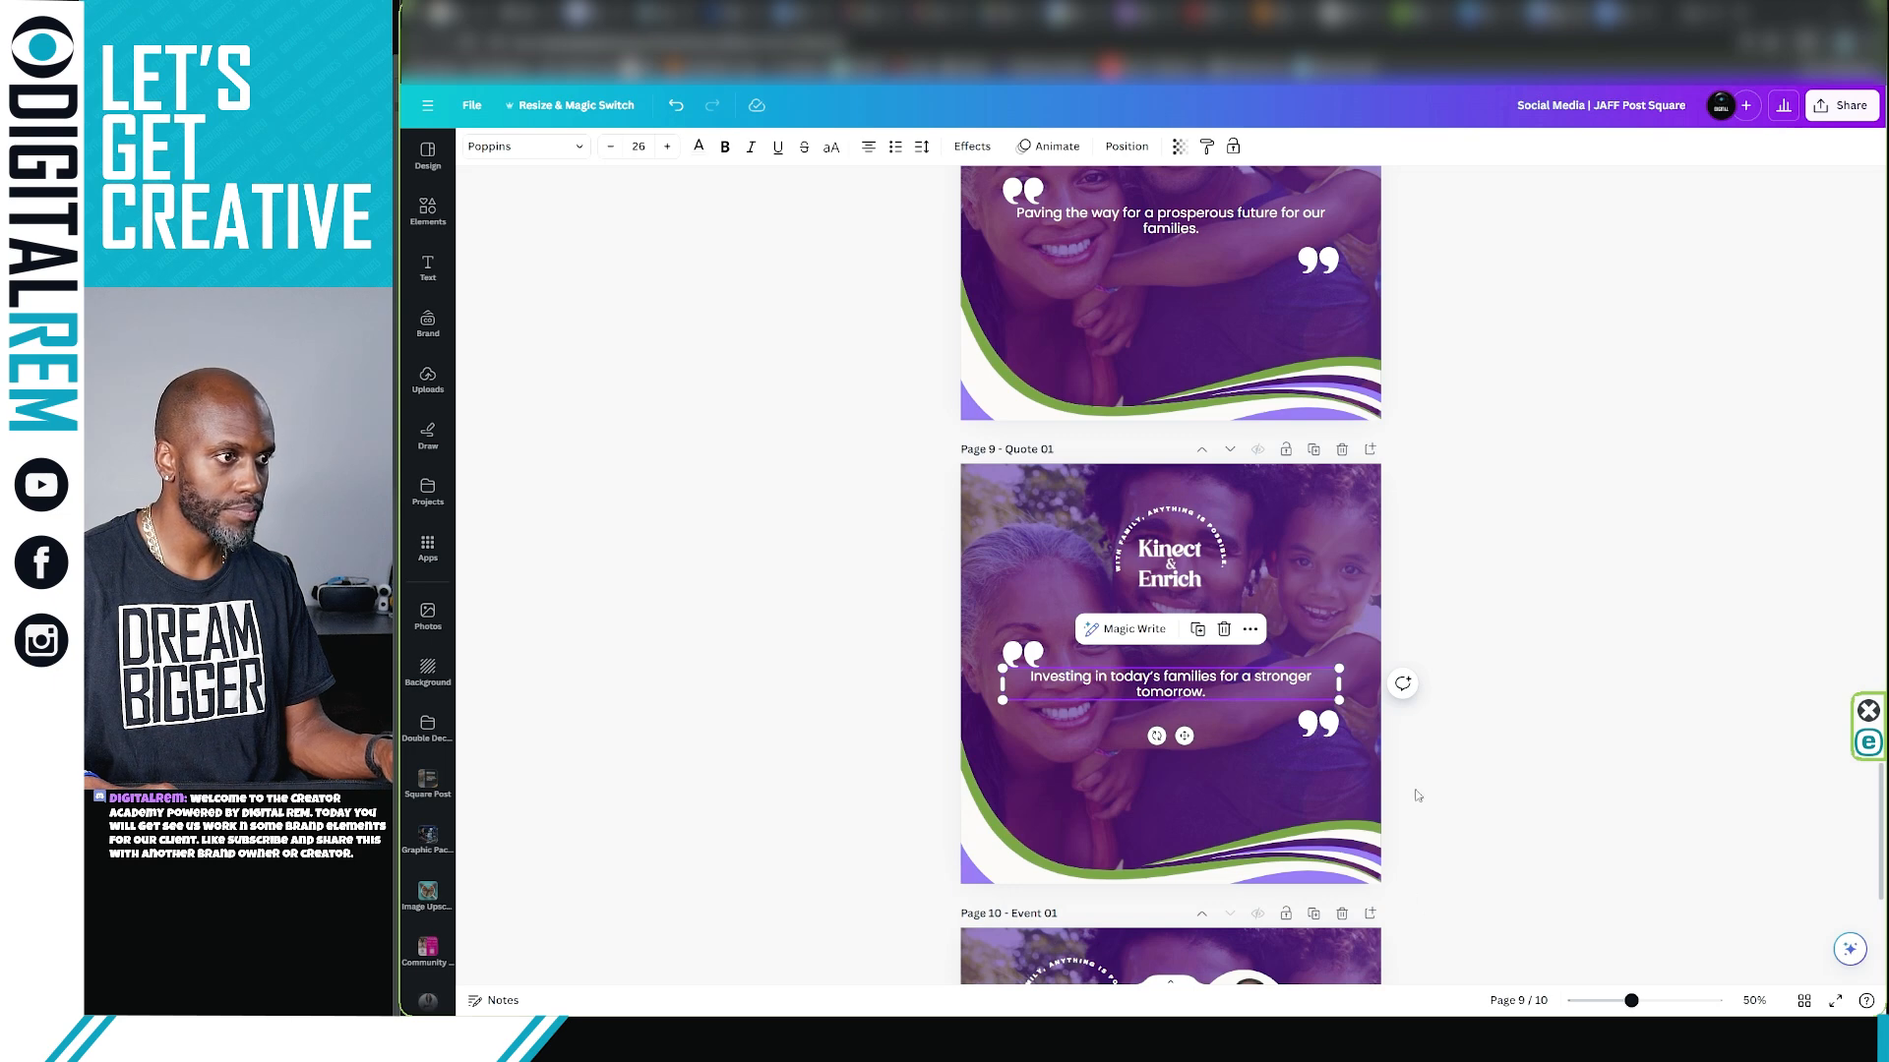
Duplicate page 9 and replace the copy's quote with "Together, we build a future filled with promise and potential."
left_click(1314, 450)
triple_click(1149, 691)
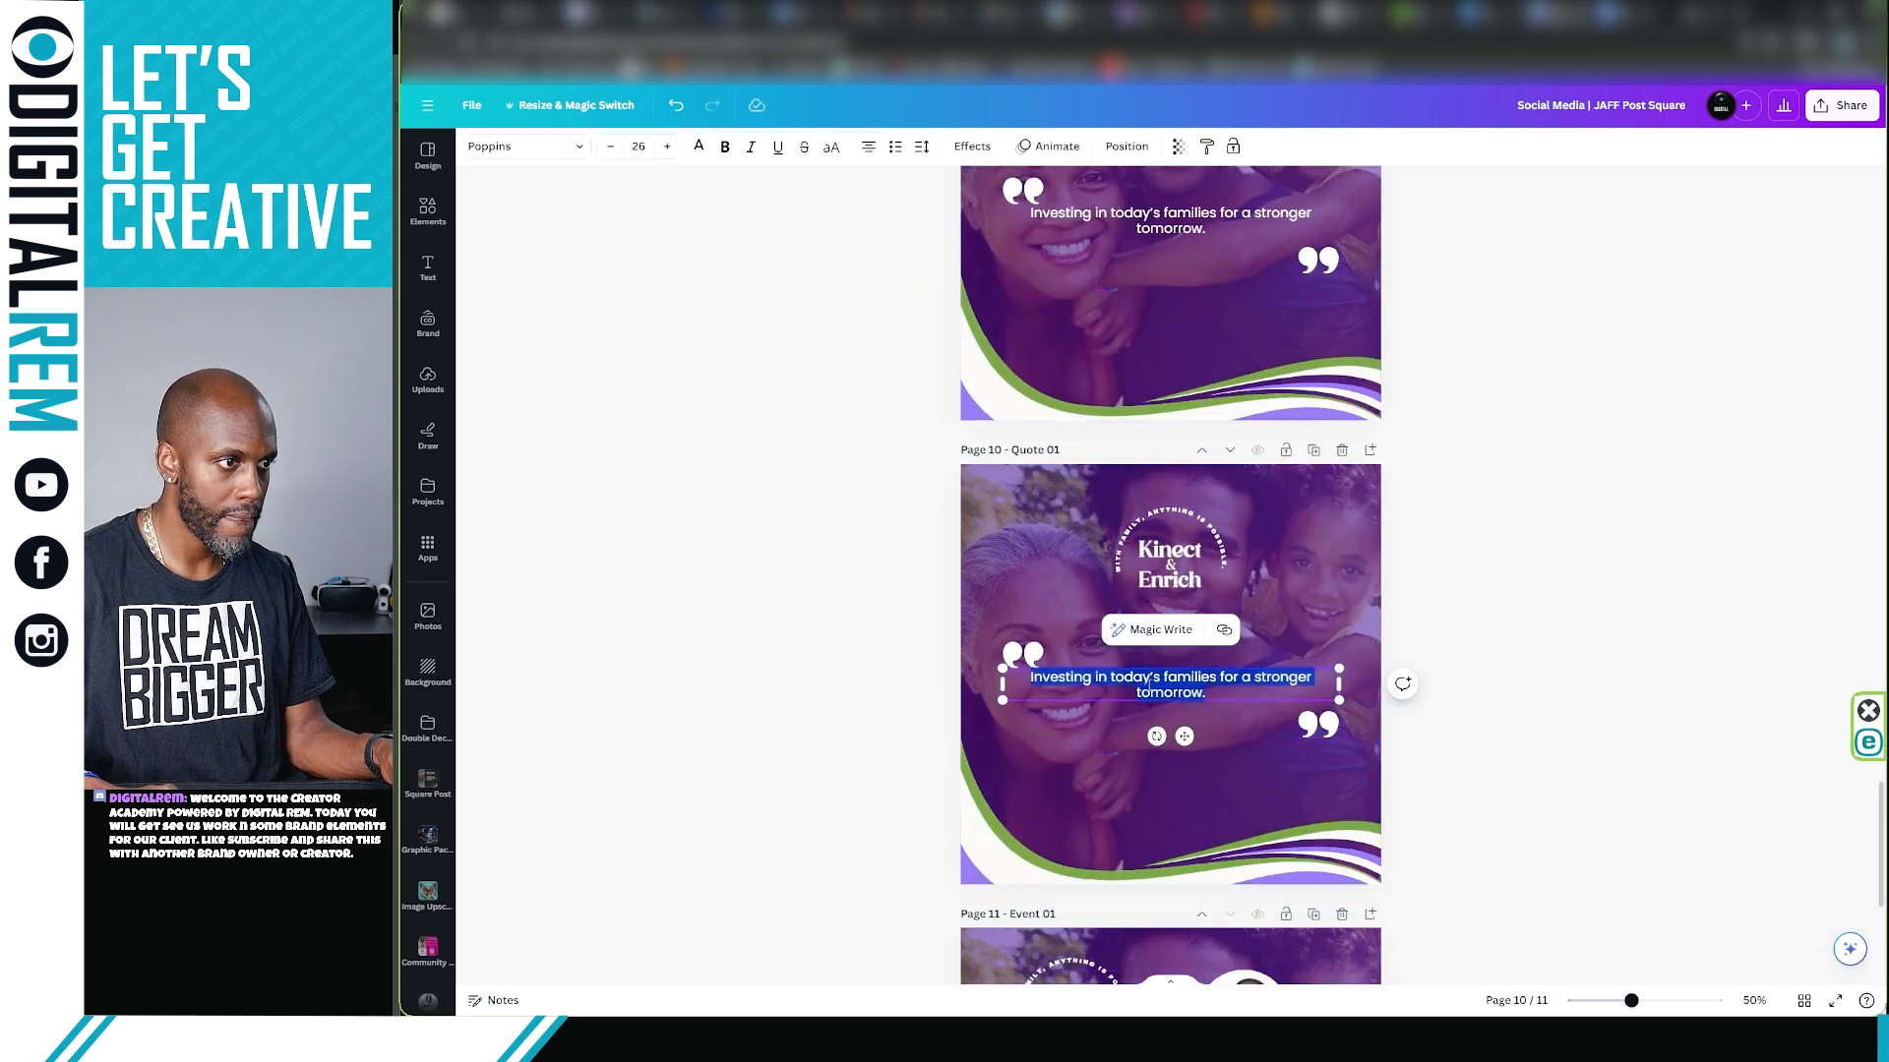
type("Together, we build a future filled with promise and potential.")
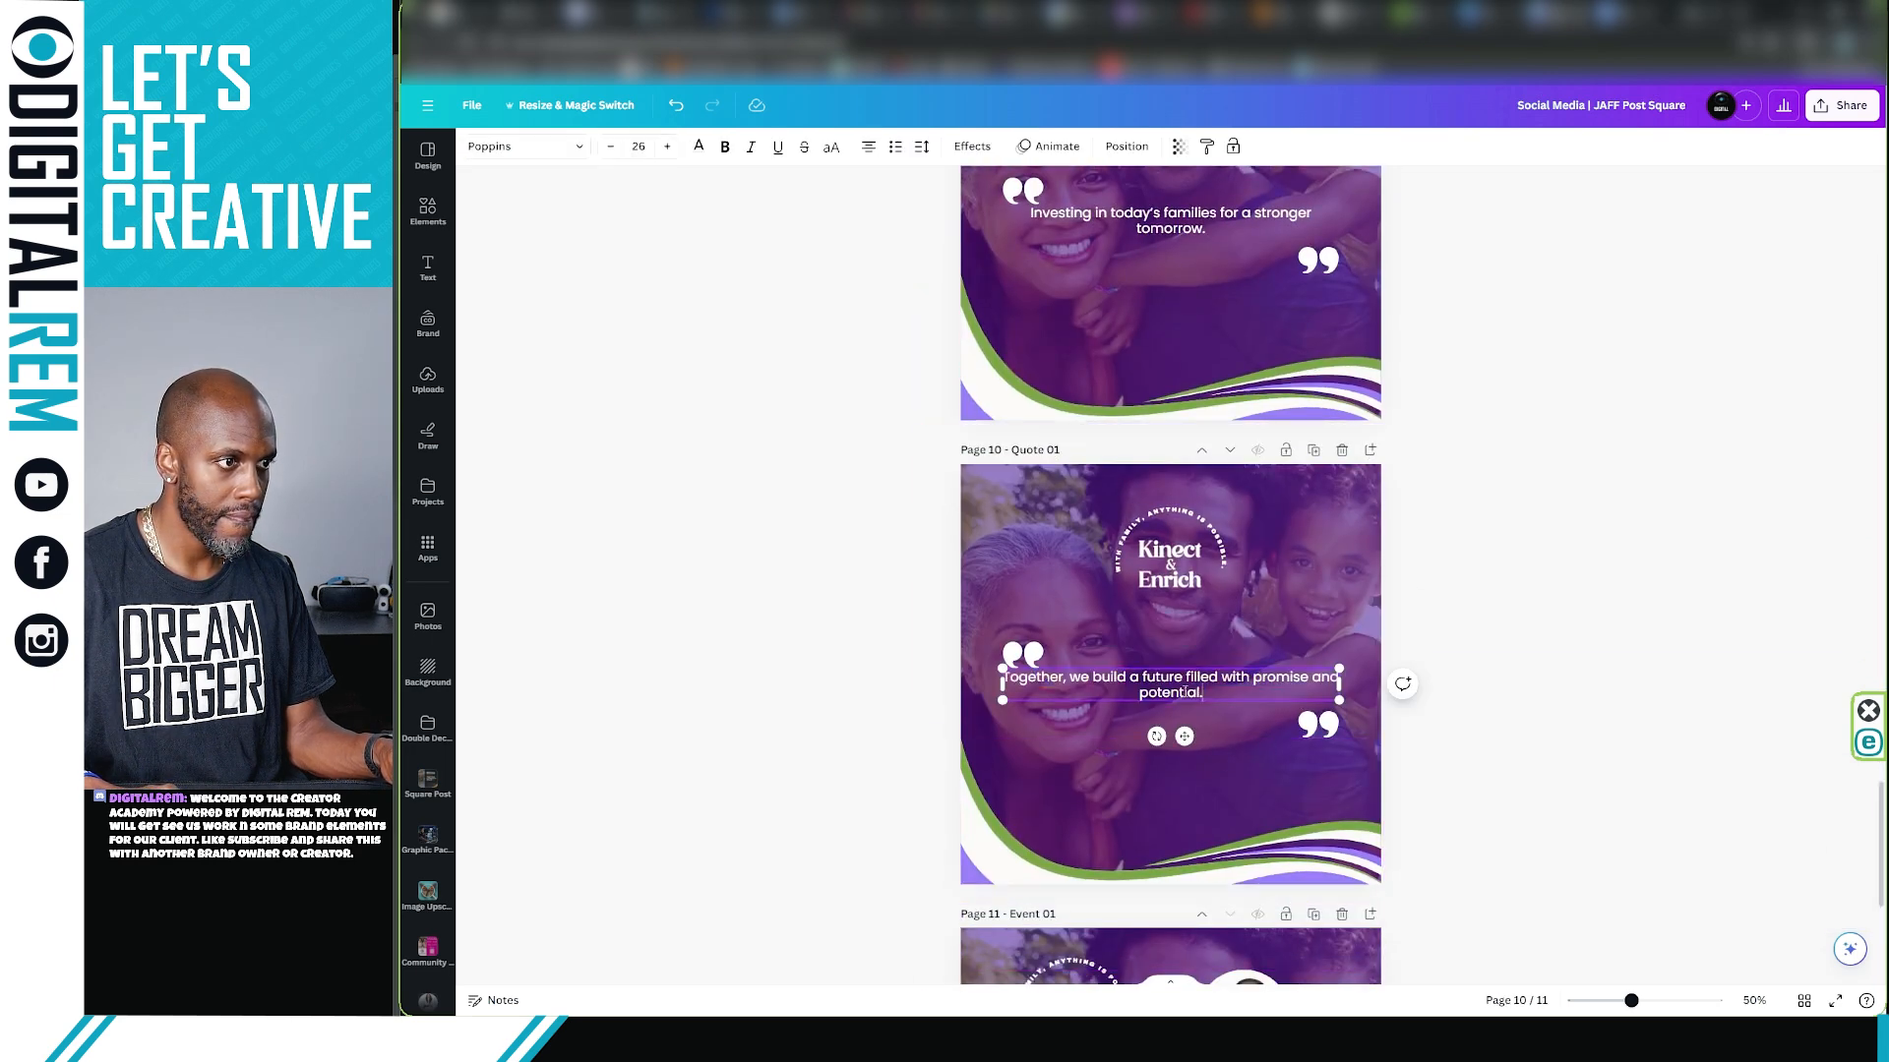
Duplicate page 10 and move the copy's opening and closing quotation marks slightly upward
left_click(1313, 450)
left_click(1029, 652)
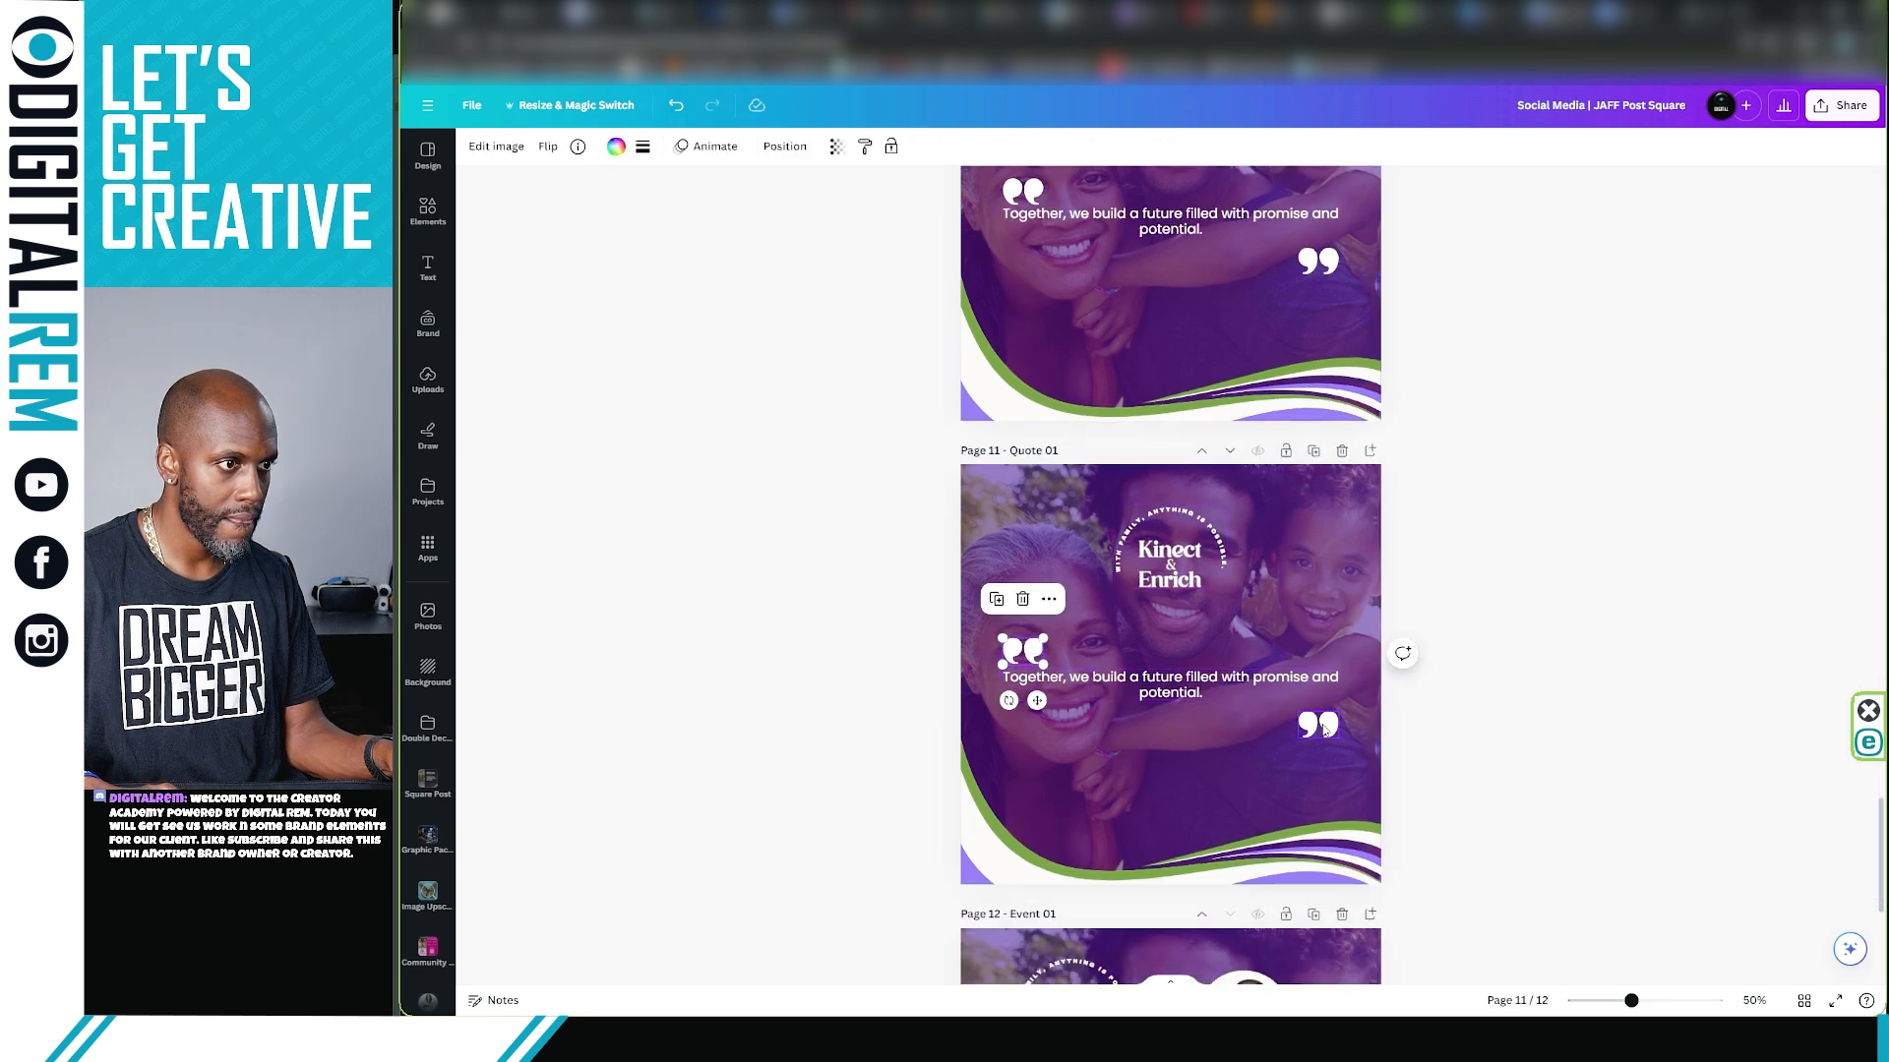
left_click_drag(1324, 725, 1324, 719)
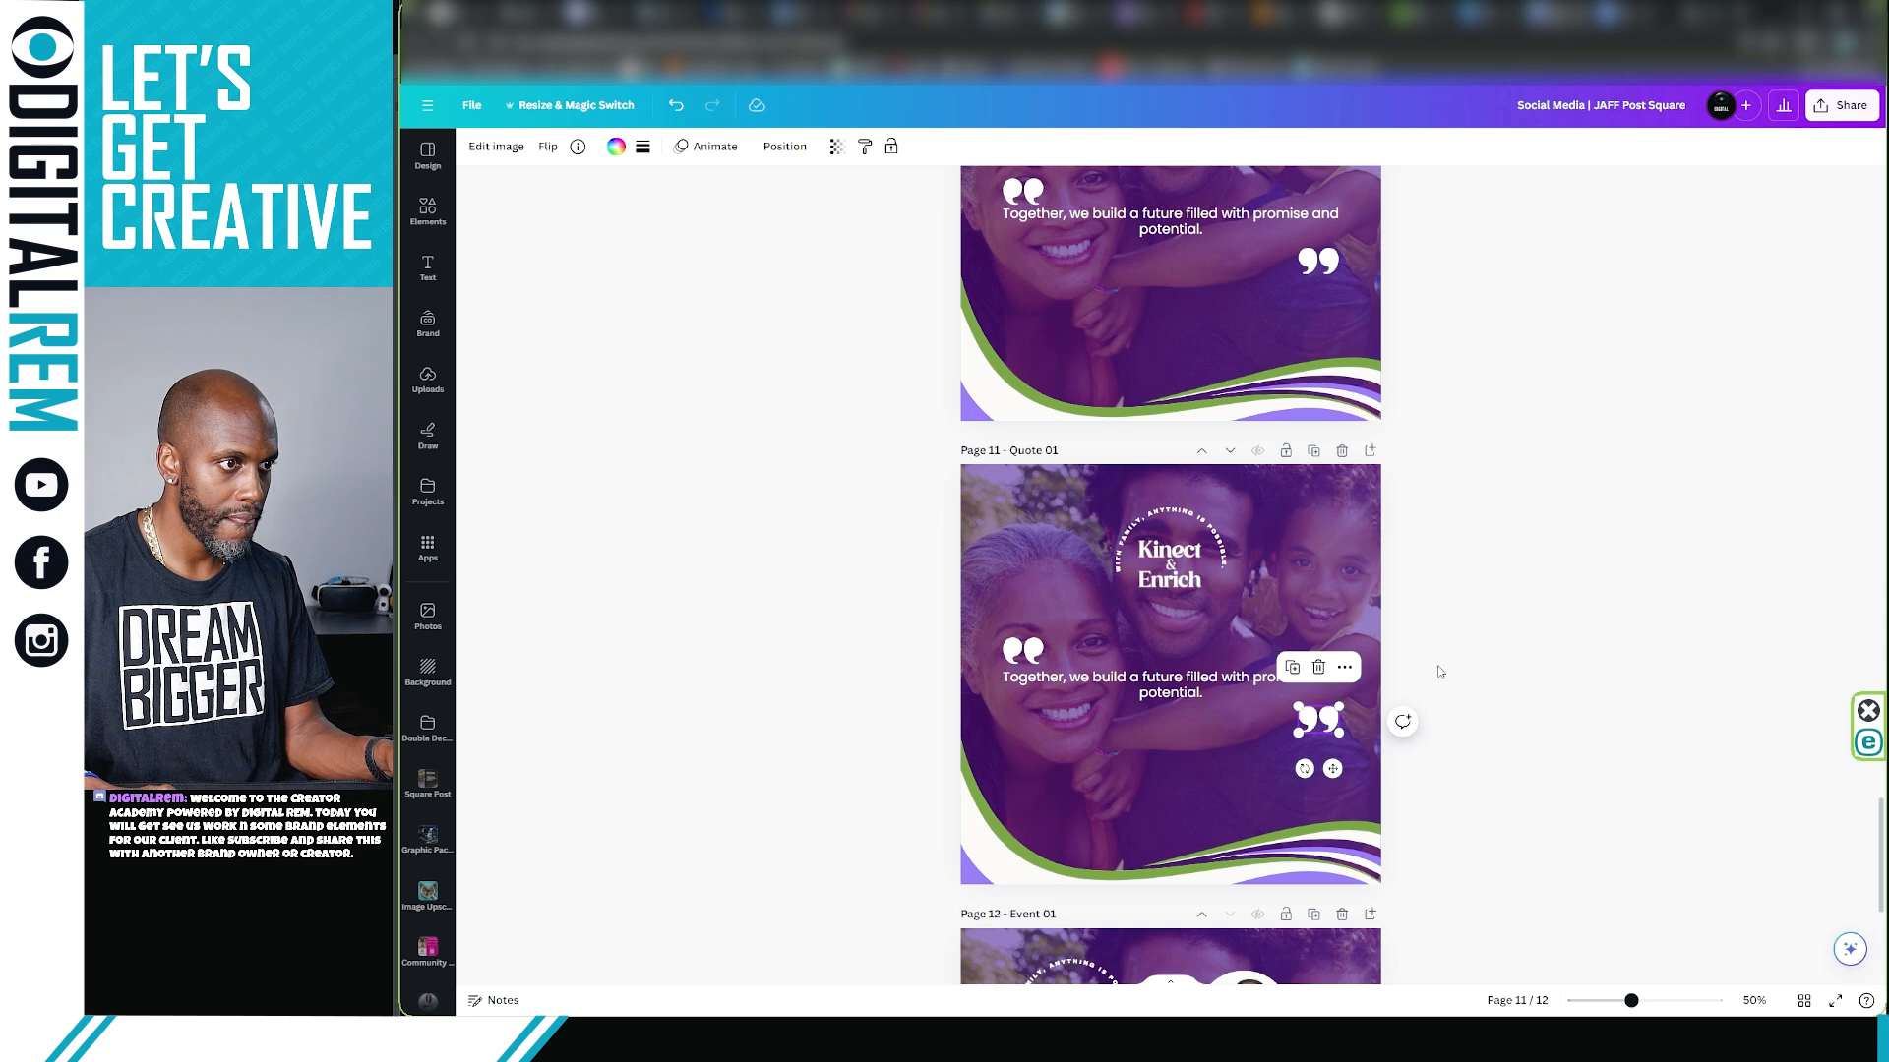
left_click(1324, 701)
left_click(1026, 645)
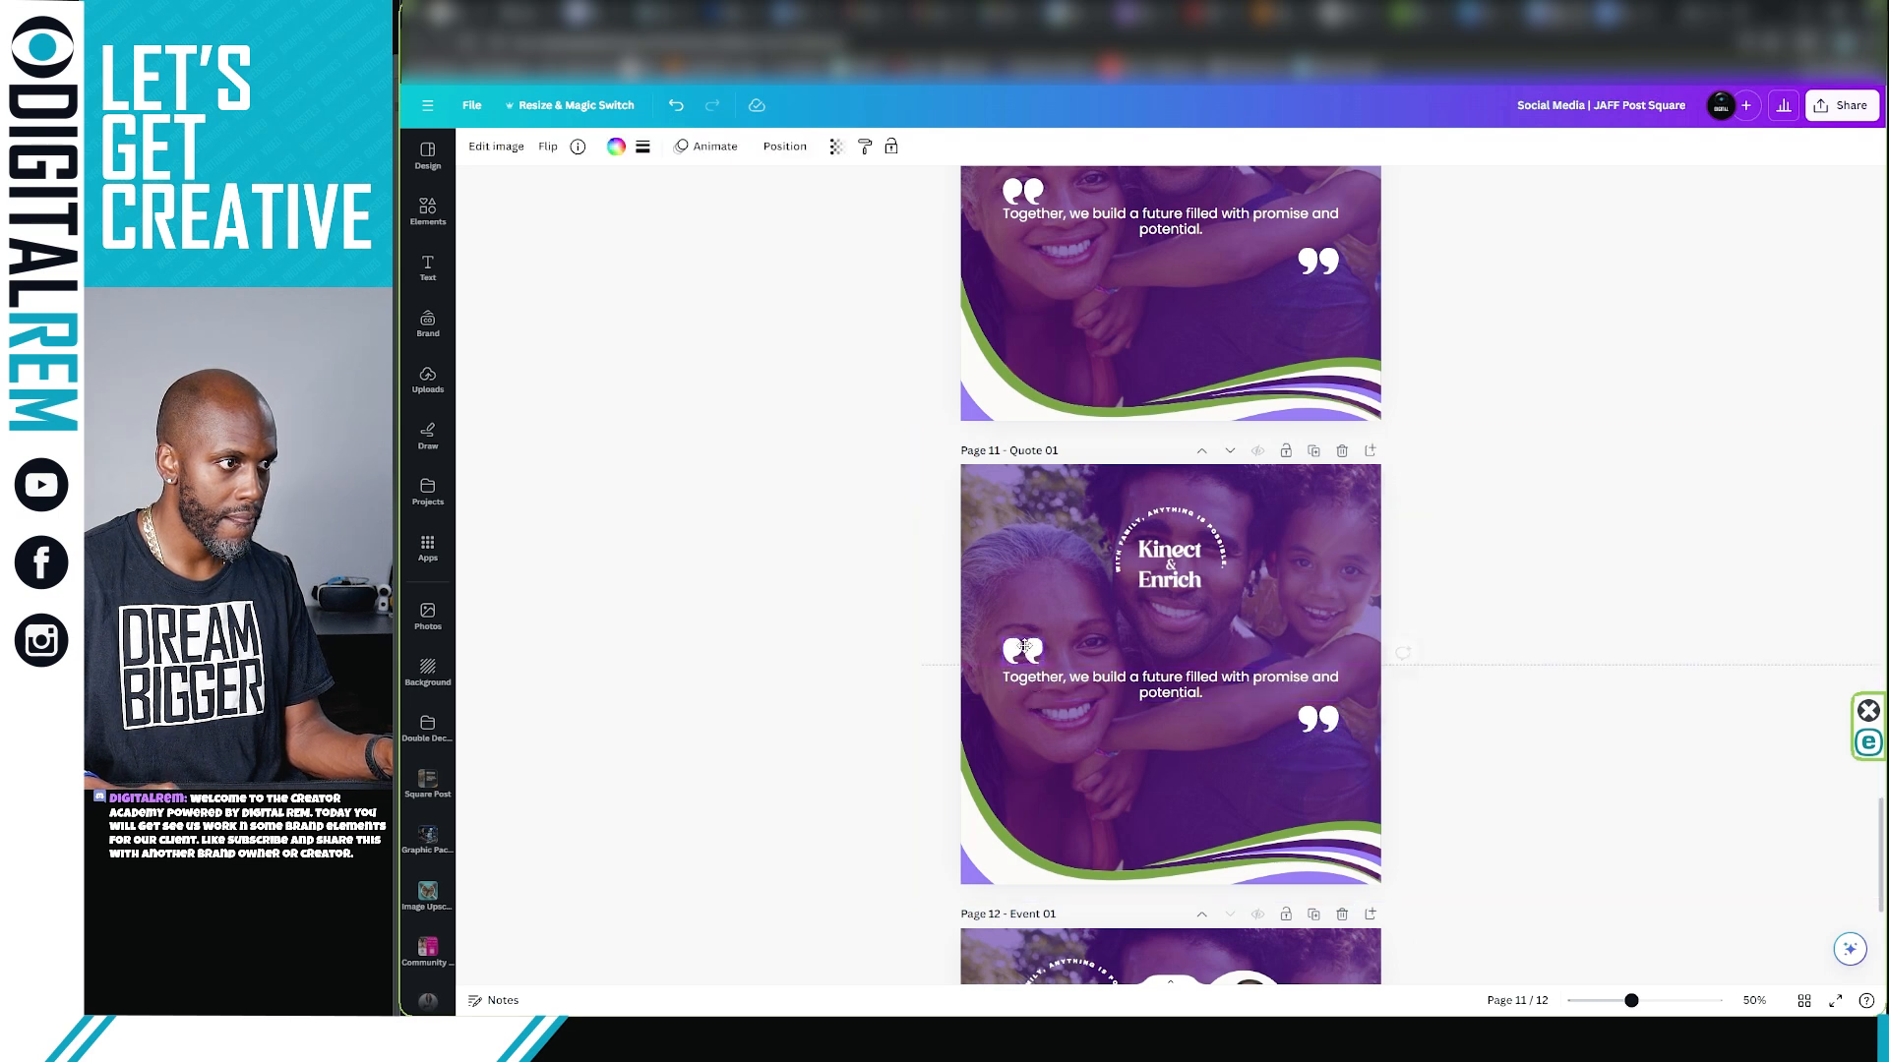
left_click_drag(1027, 643, 1029, 644)
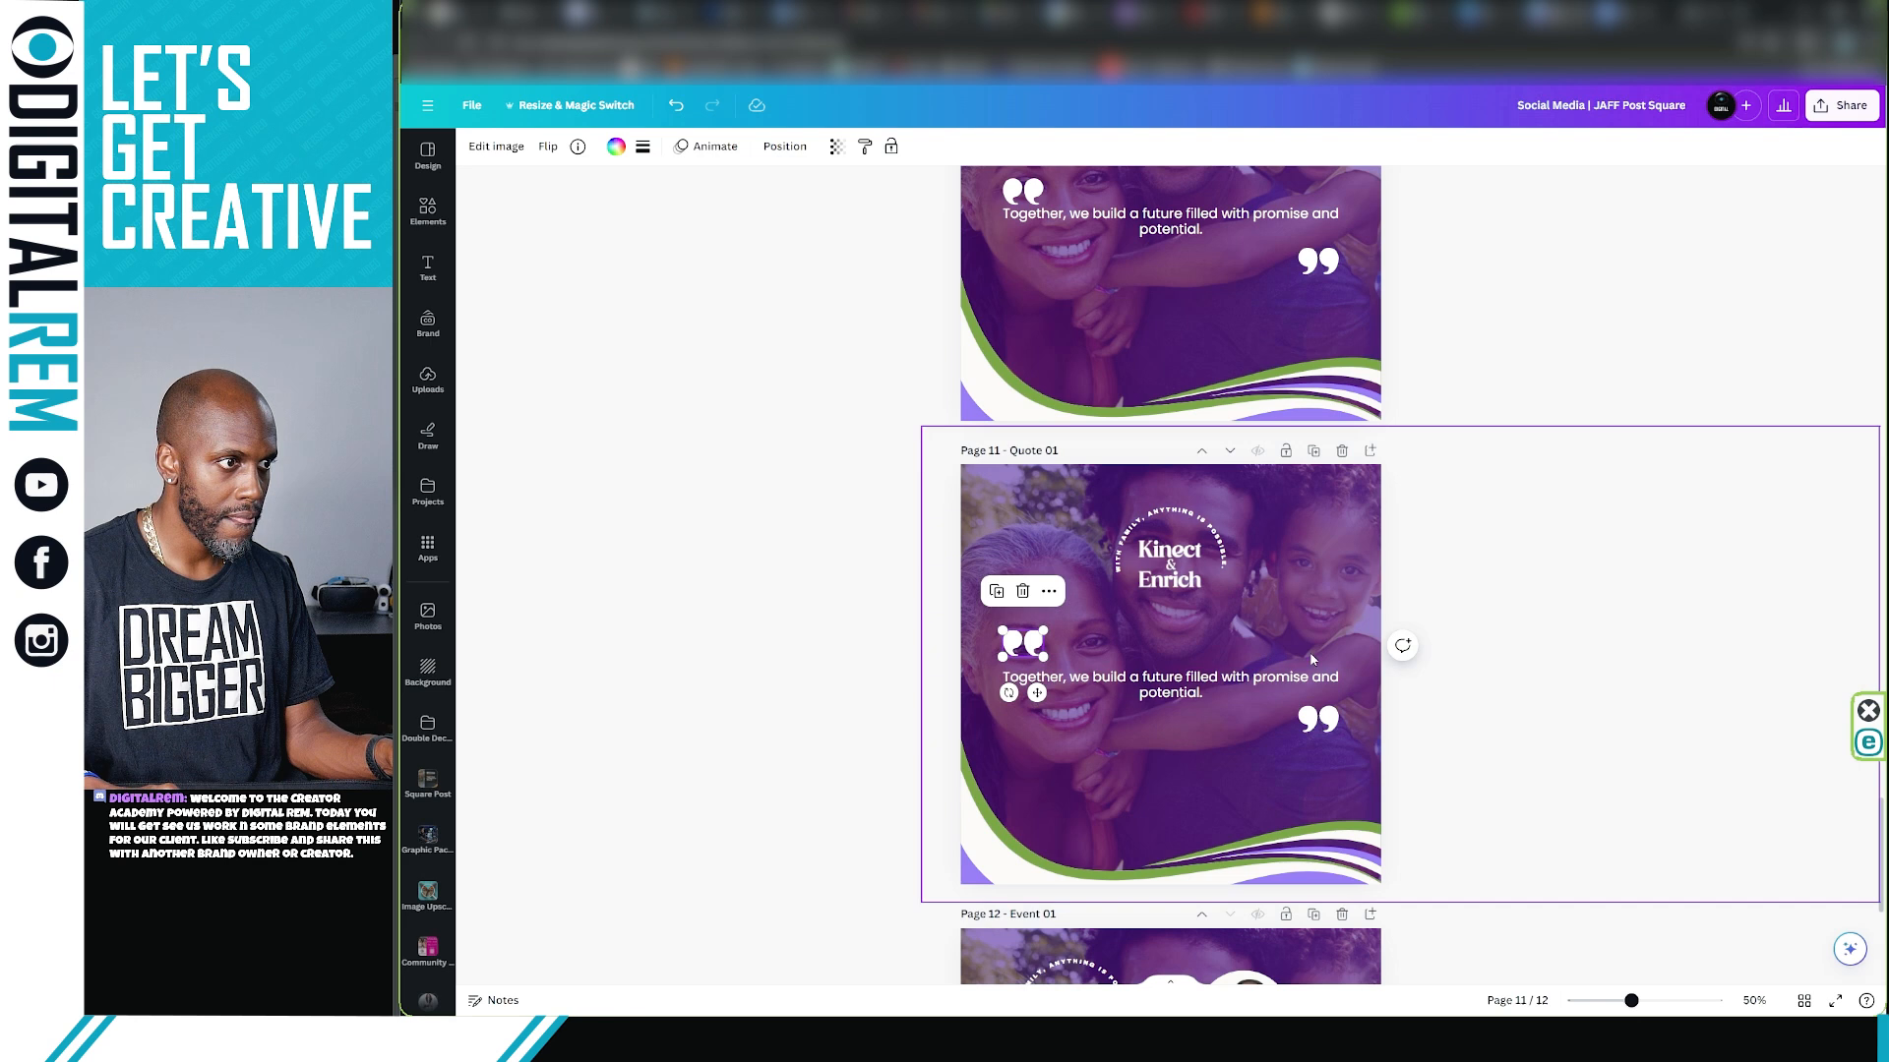
left_click(1514, 634)
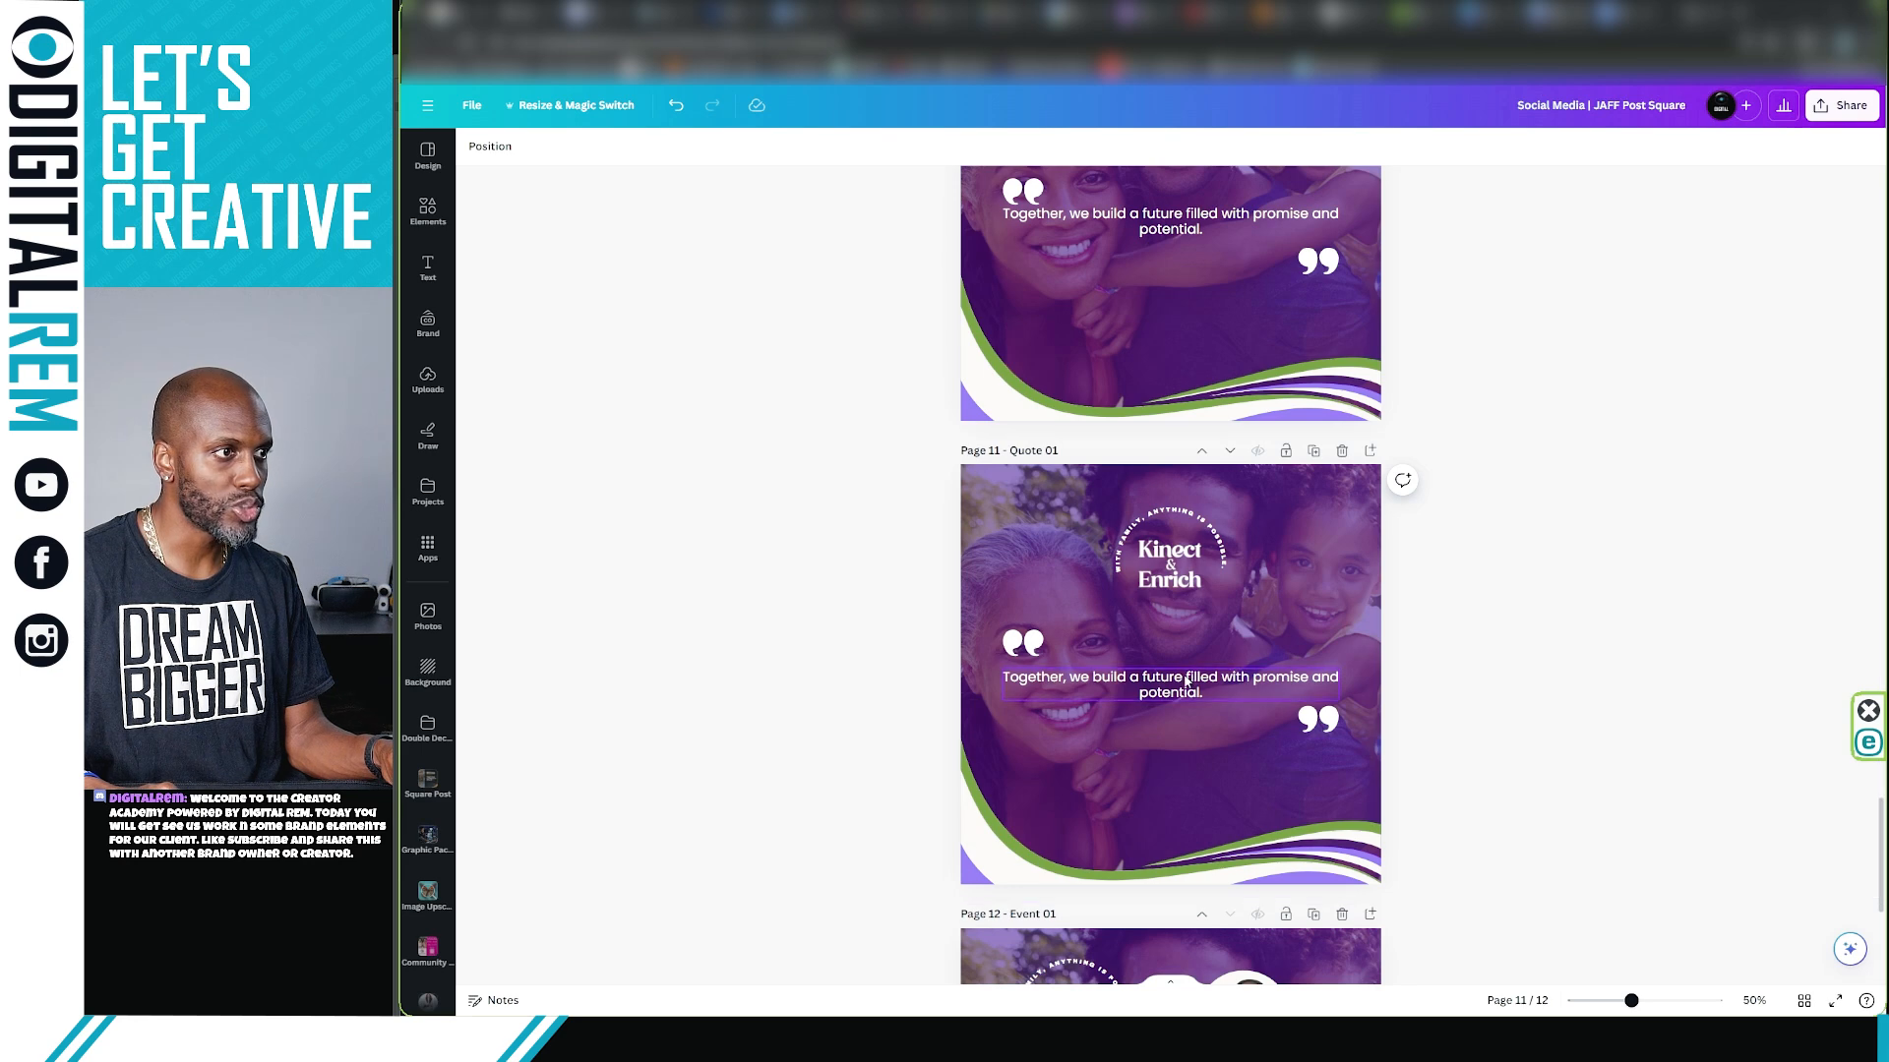
Replace the quote on page 11 with "Fostering financial independence for families to thrive."
left_click(1231, 669)
key("ctrl+a")
type("Fostering financial independence for families to thrive.")
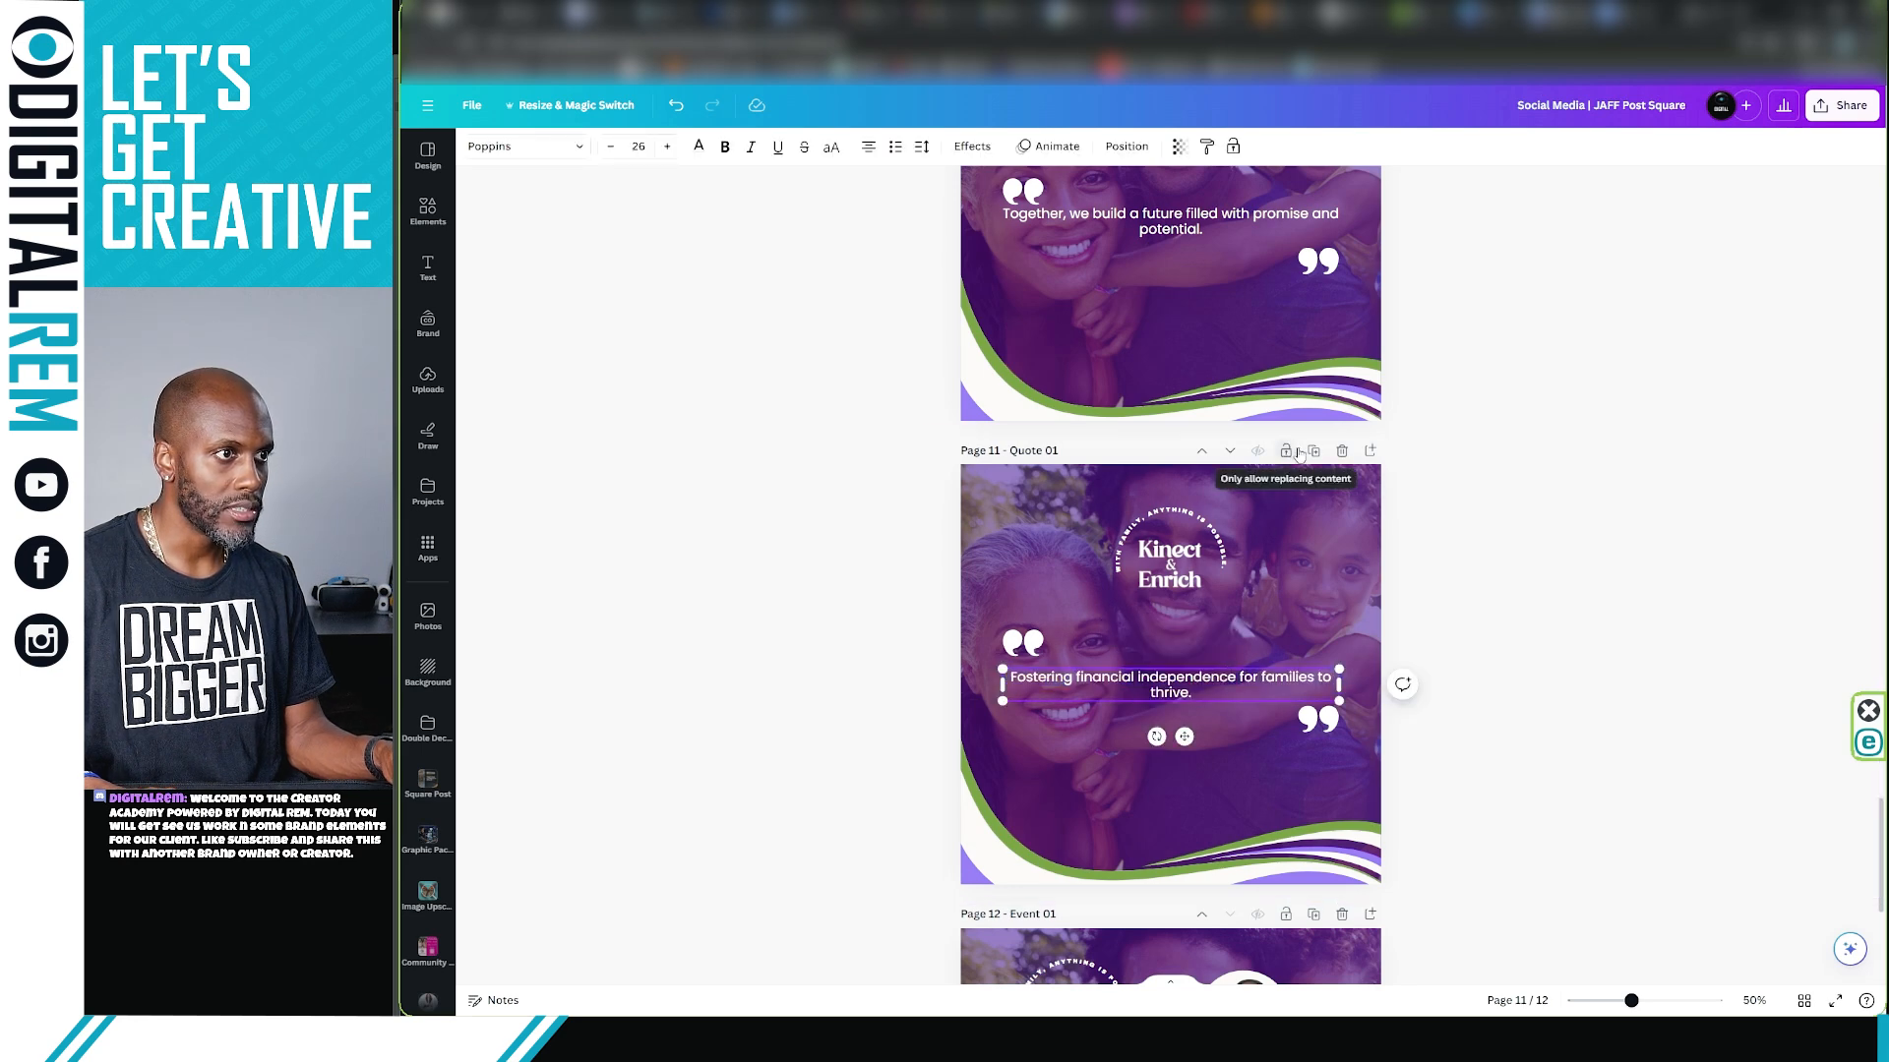
Duplicate page 11 twice and replace the quote on page 13 with "Enriching lives, one family at a time."
left_click(1314, 451)
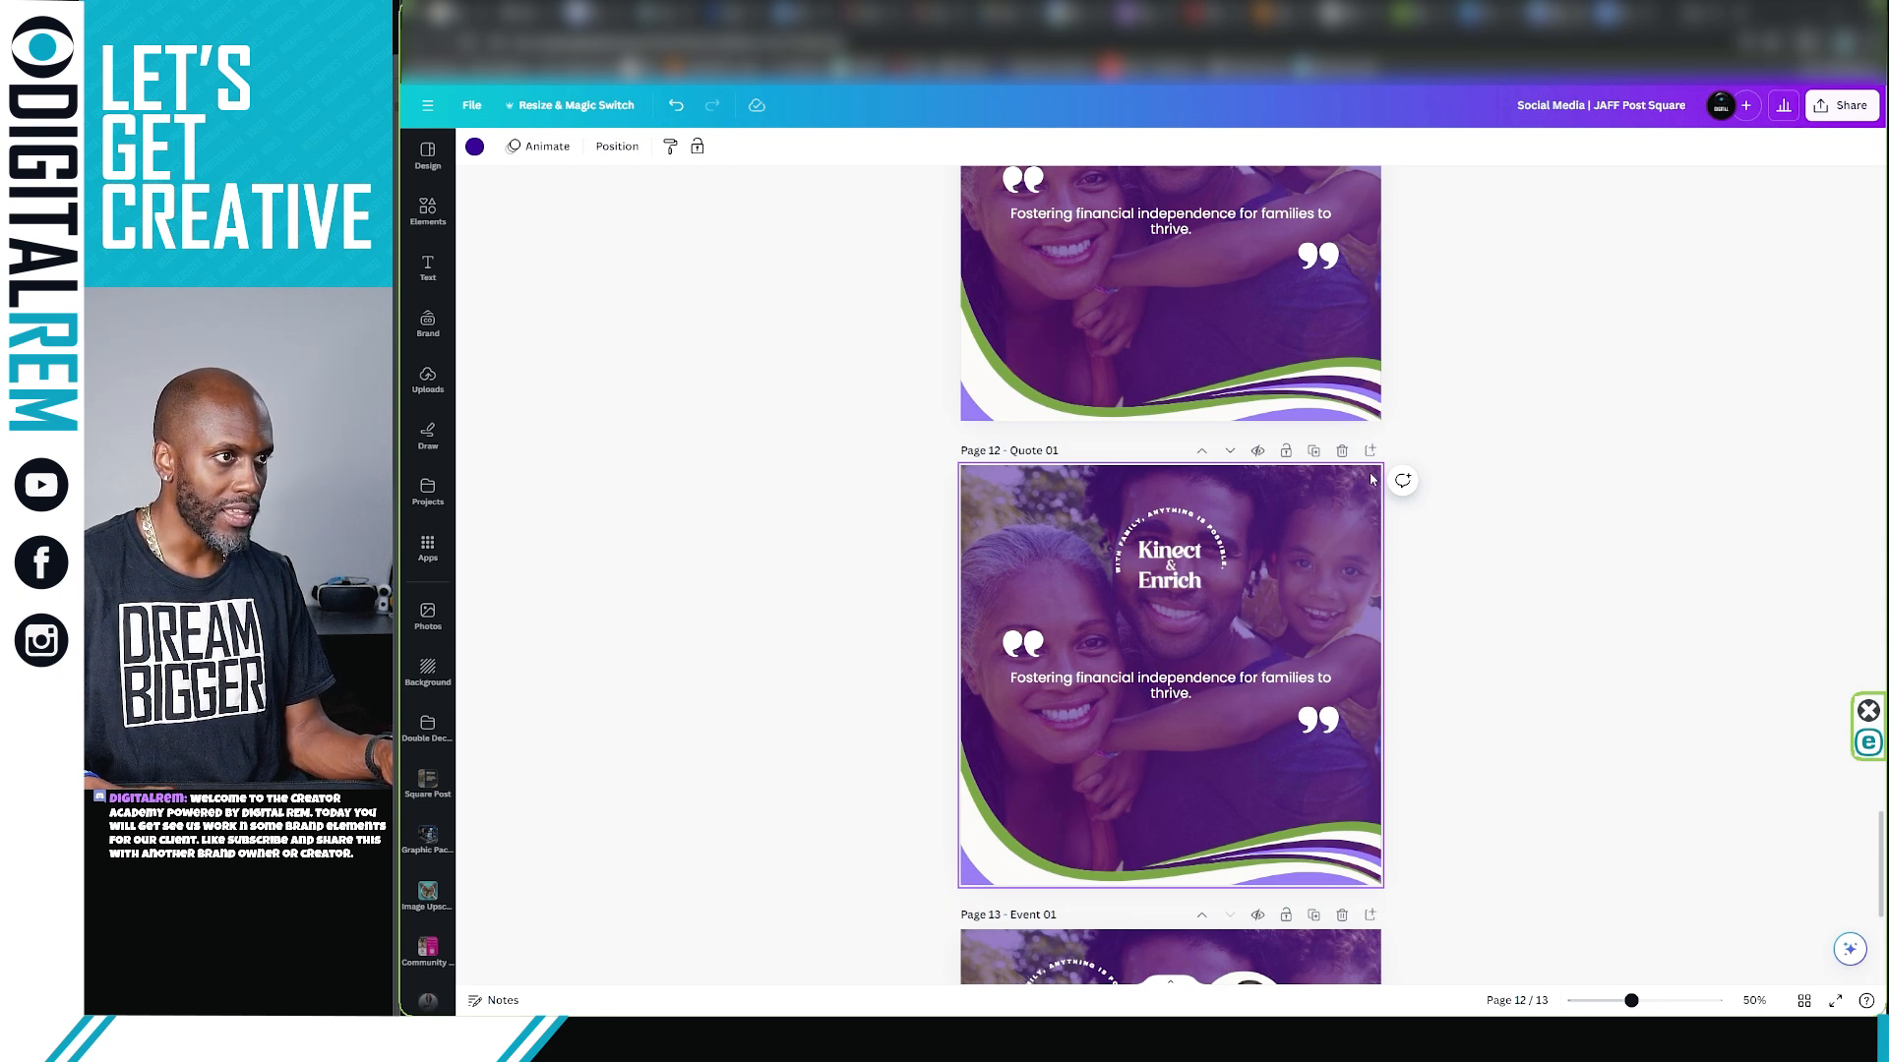
left_click(1314, 451)
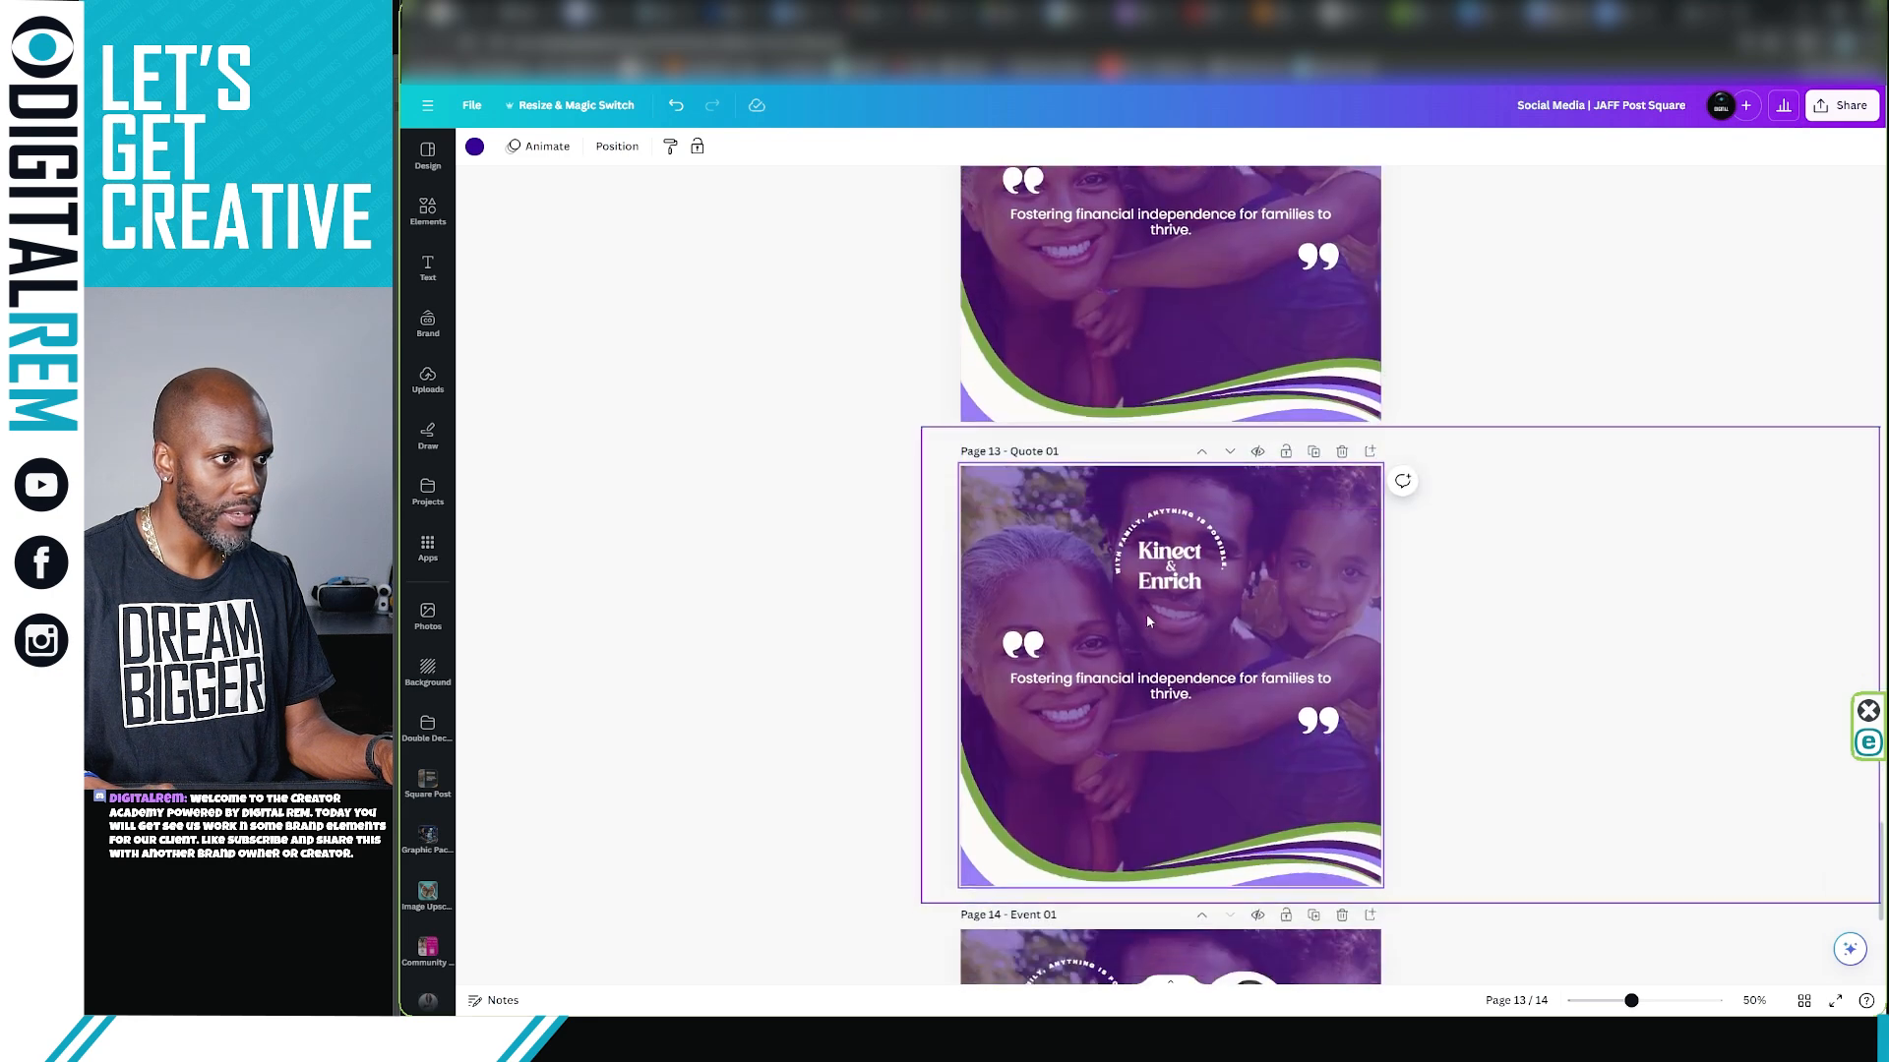
double_click(1113, 676)
type("Enriching lives, one family at a time.")
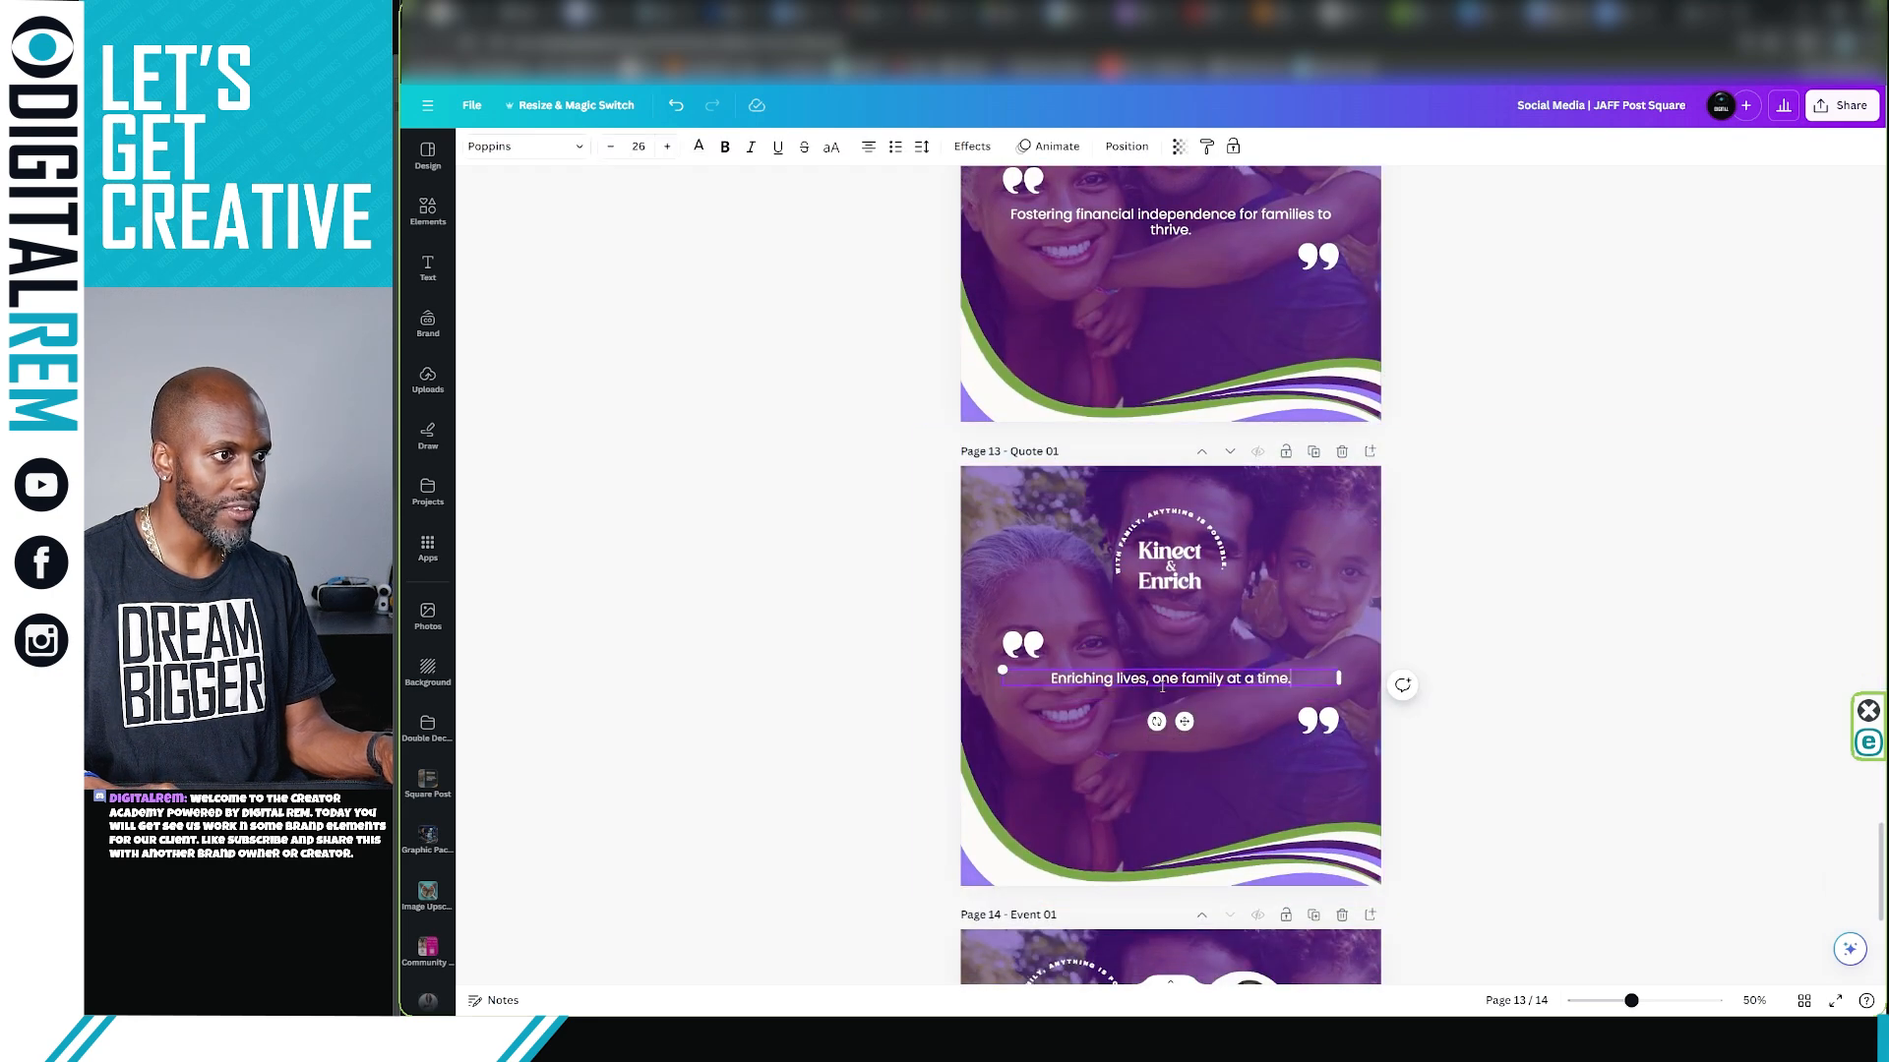
left_click(1481, 677)
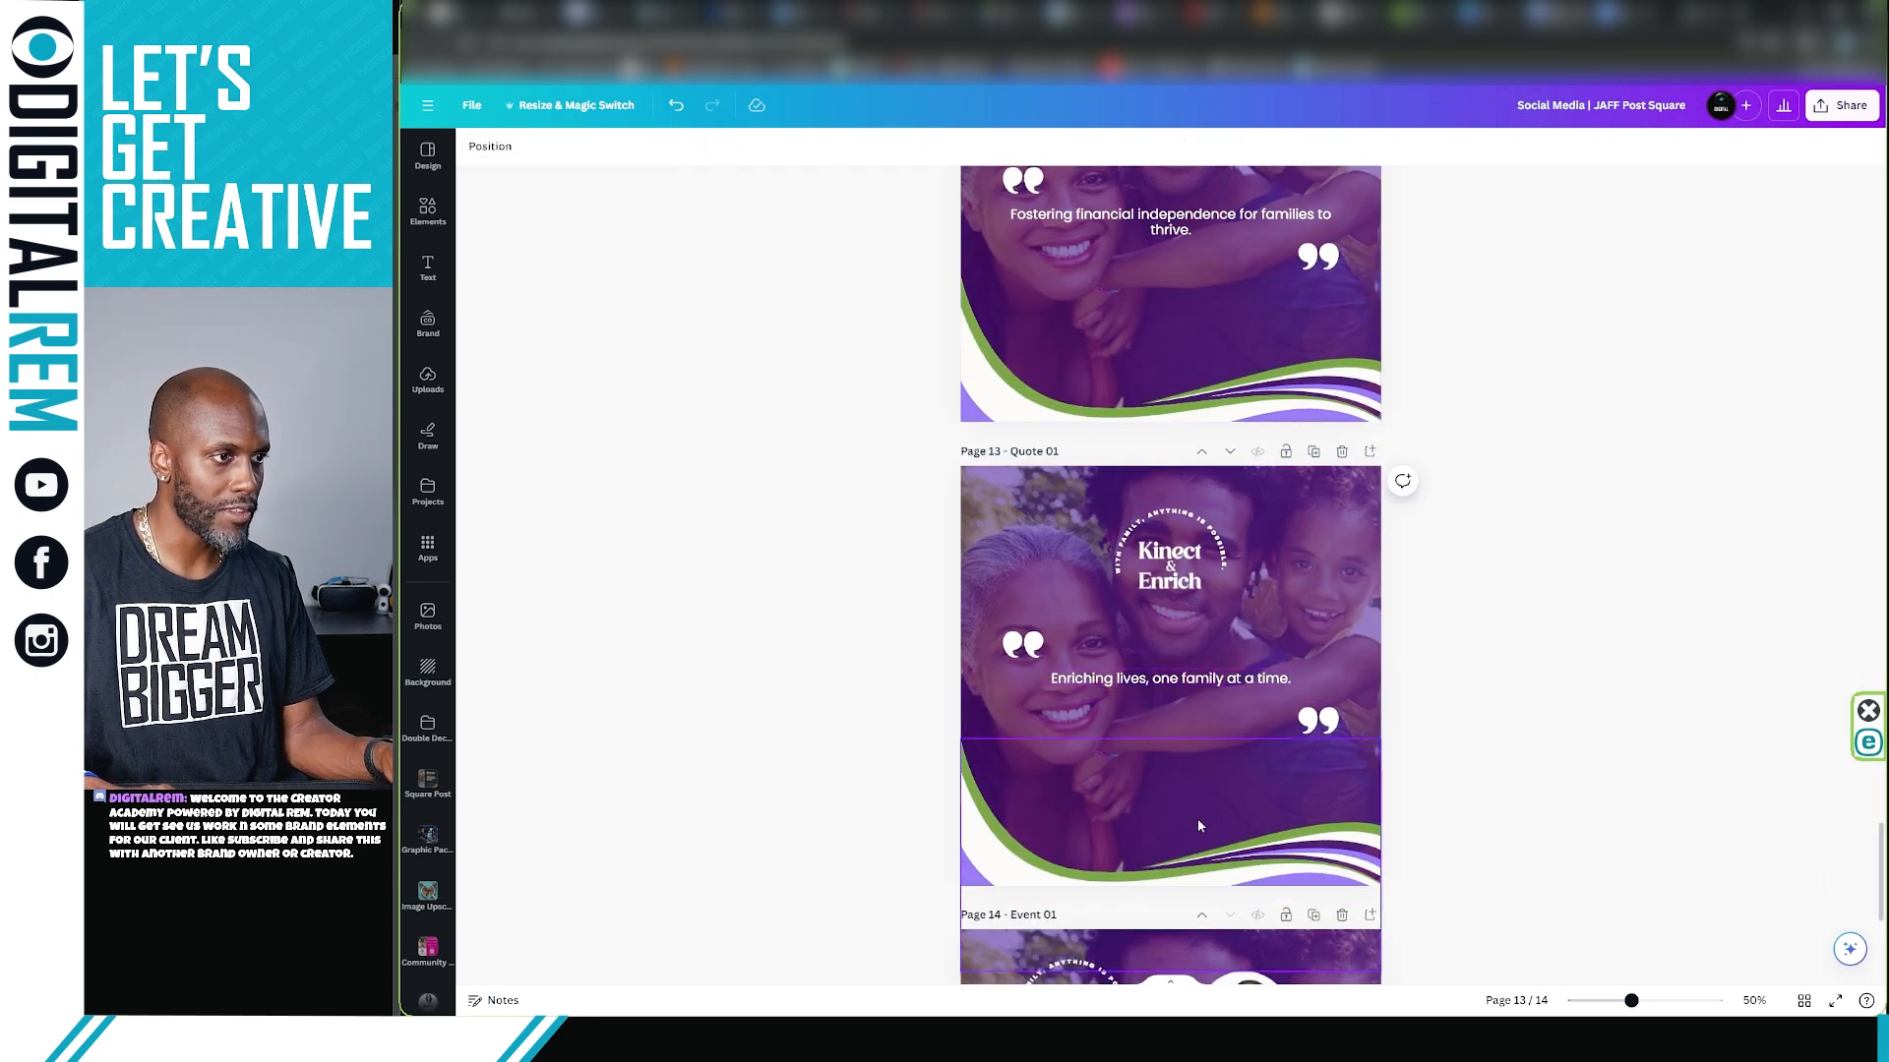
scroll(1196, 815, "down", 2)
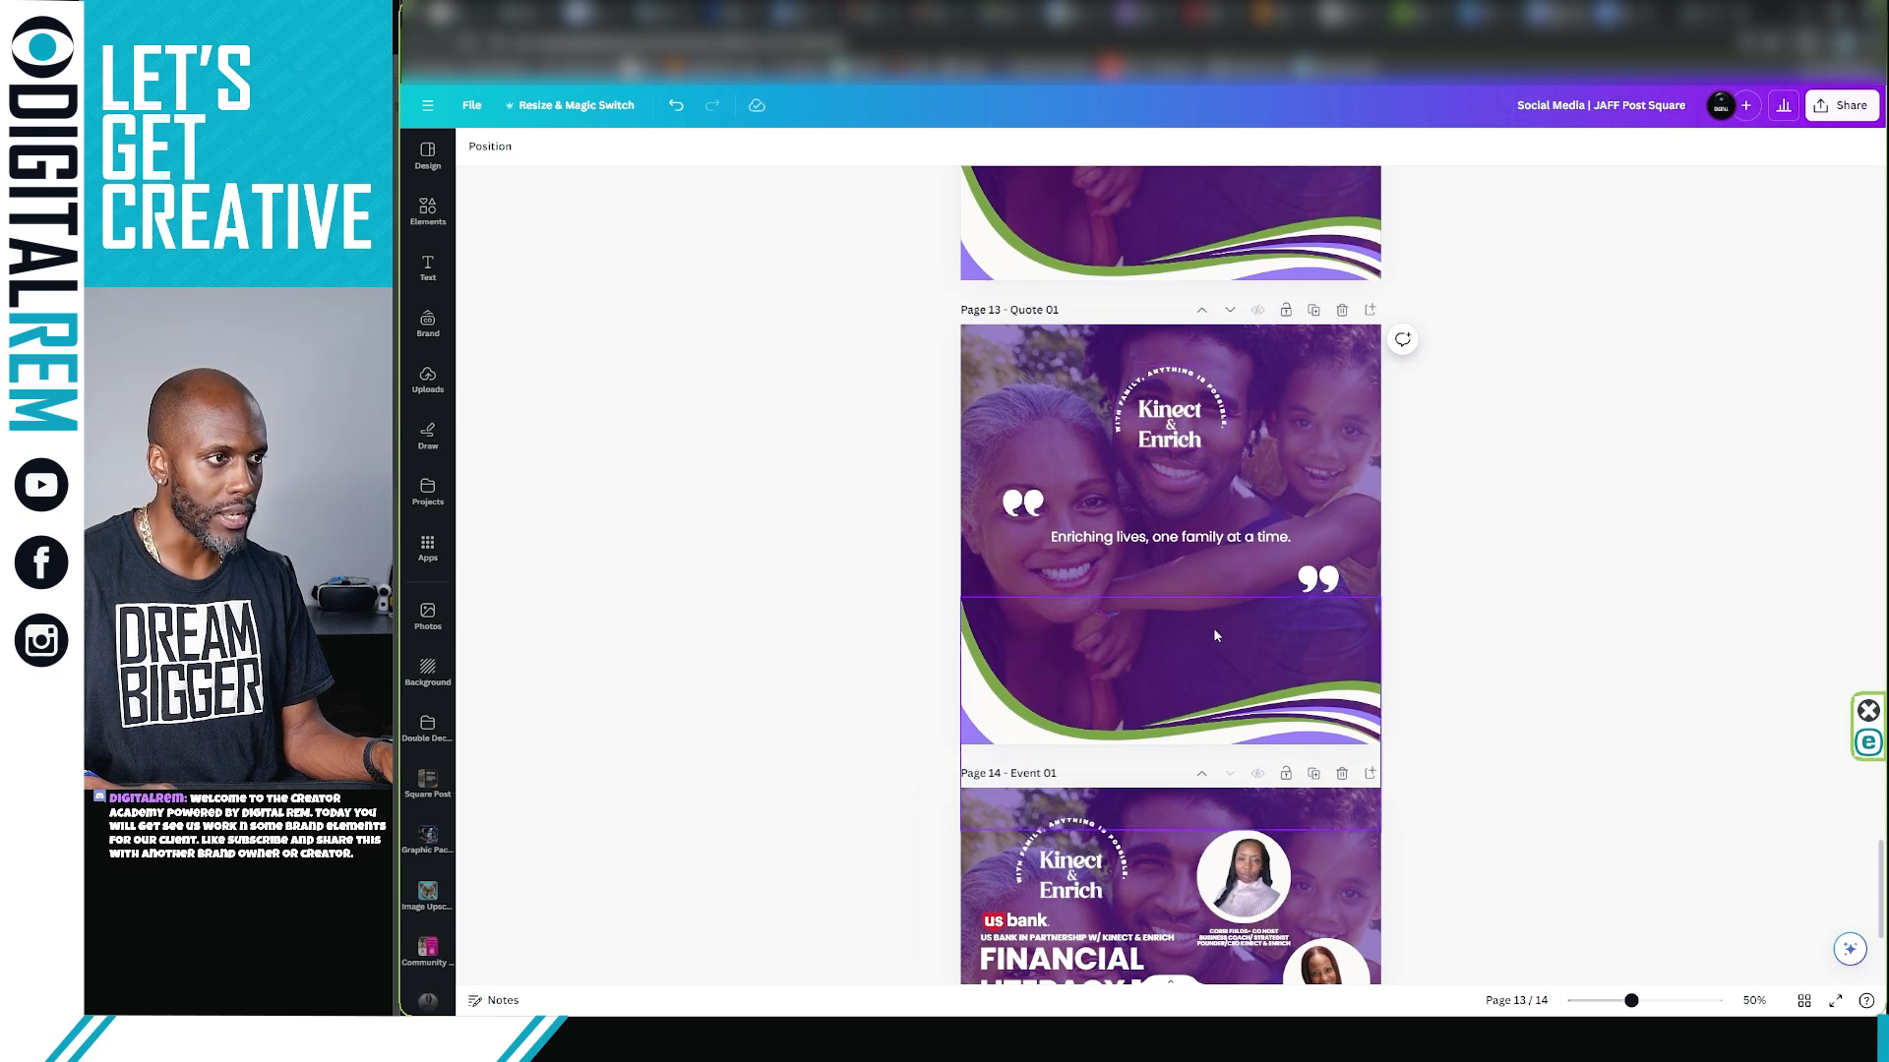
scroll(1185, 532, "down", 1)
scroll(1184, 532, "down", 2)
scroll(1295, 700, "up", 1)
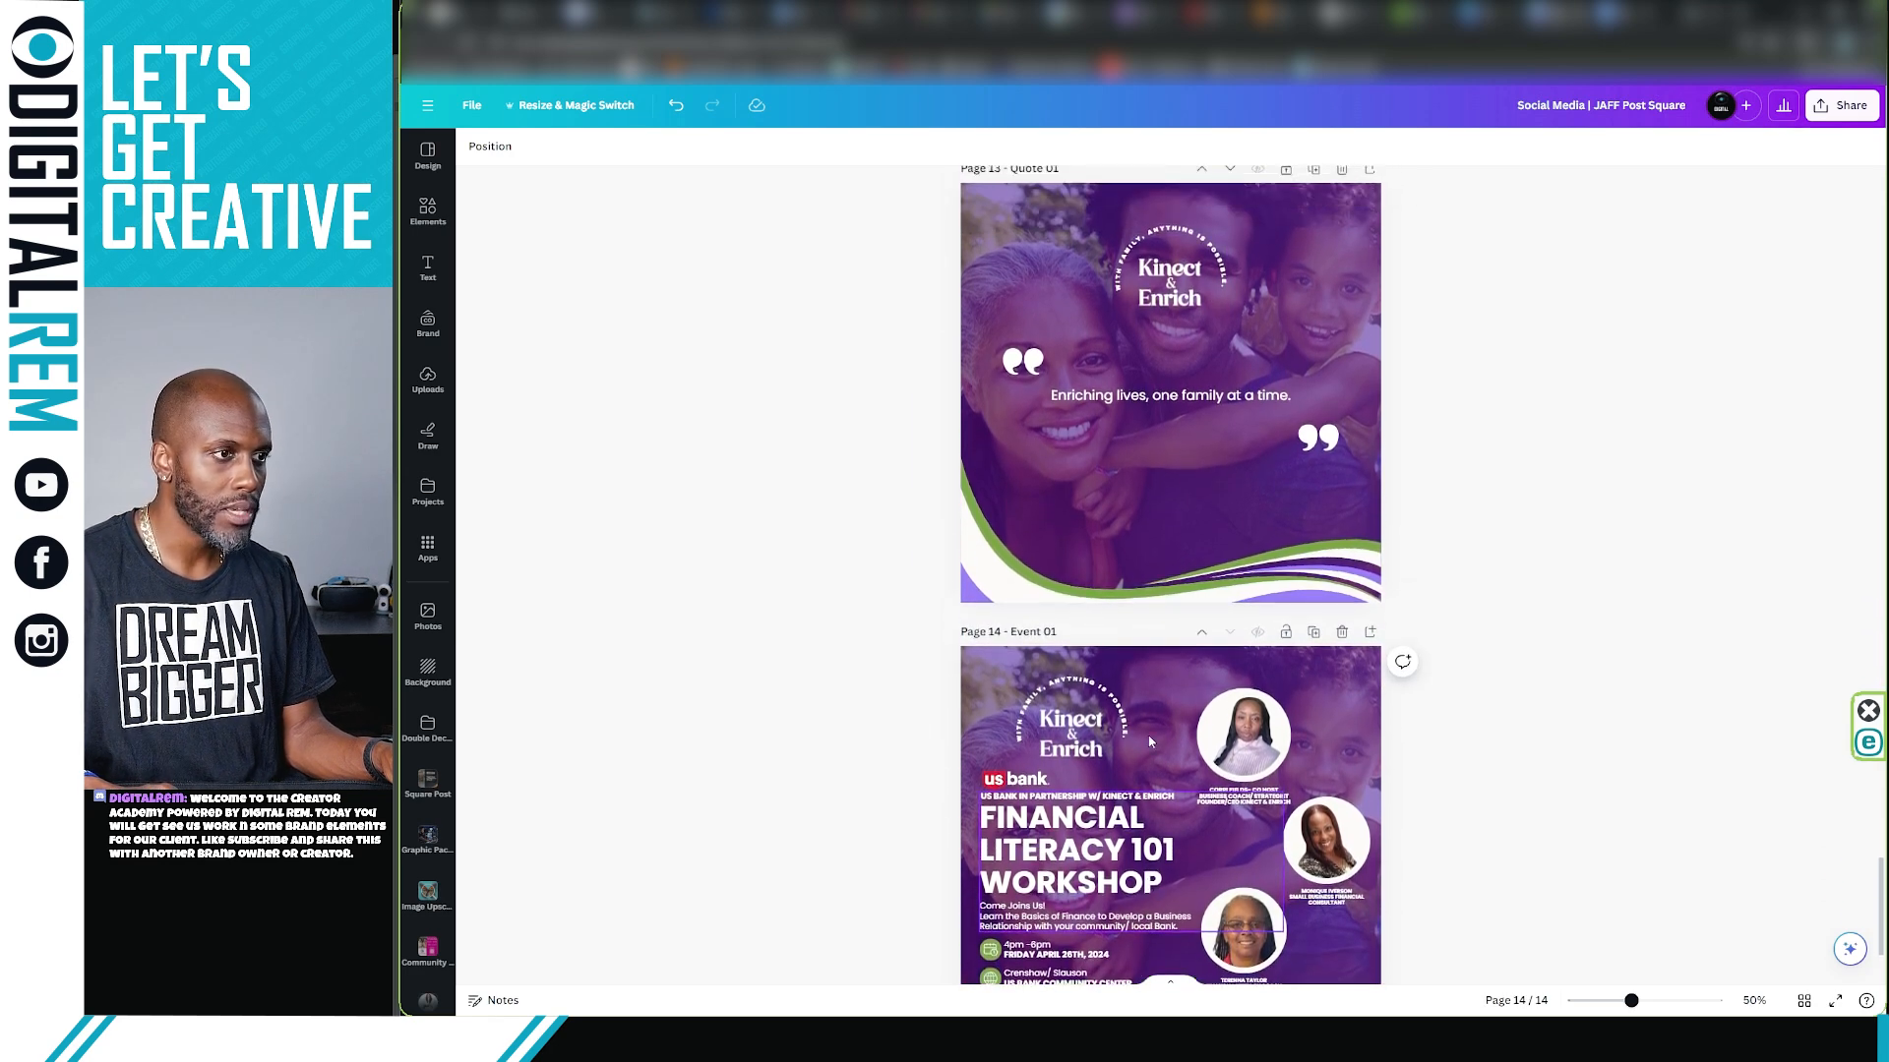
left_click(1314, 635)
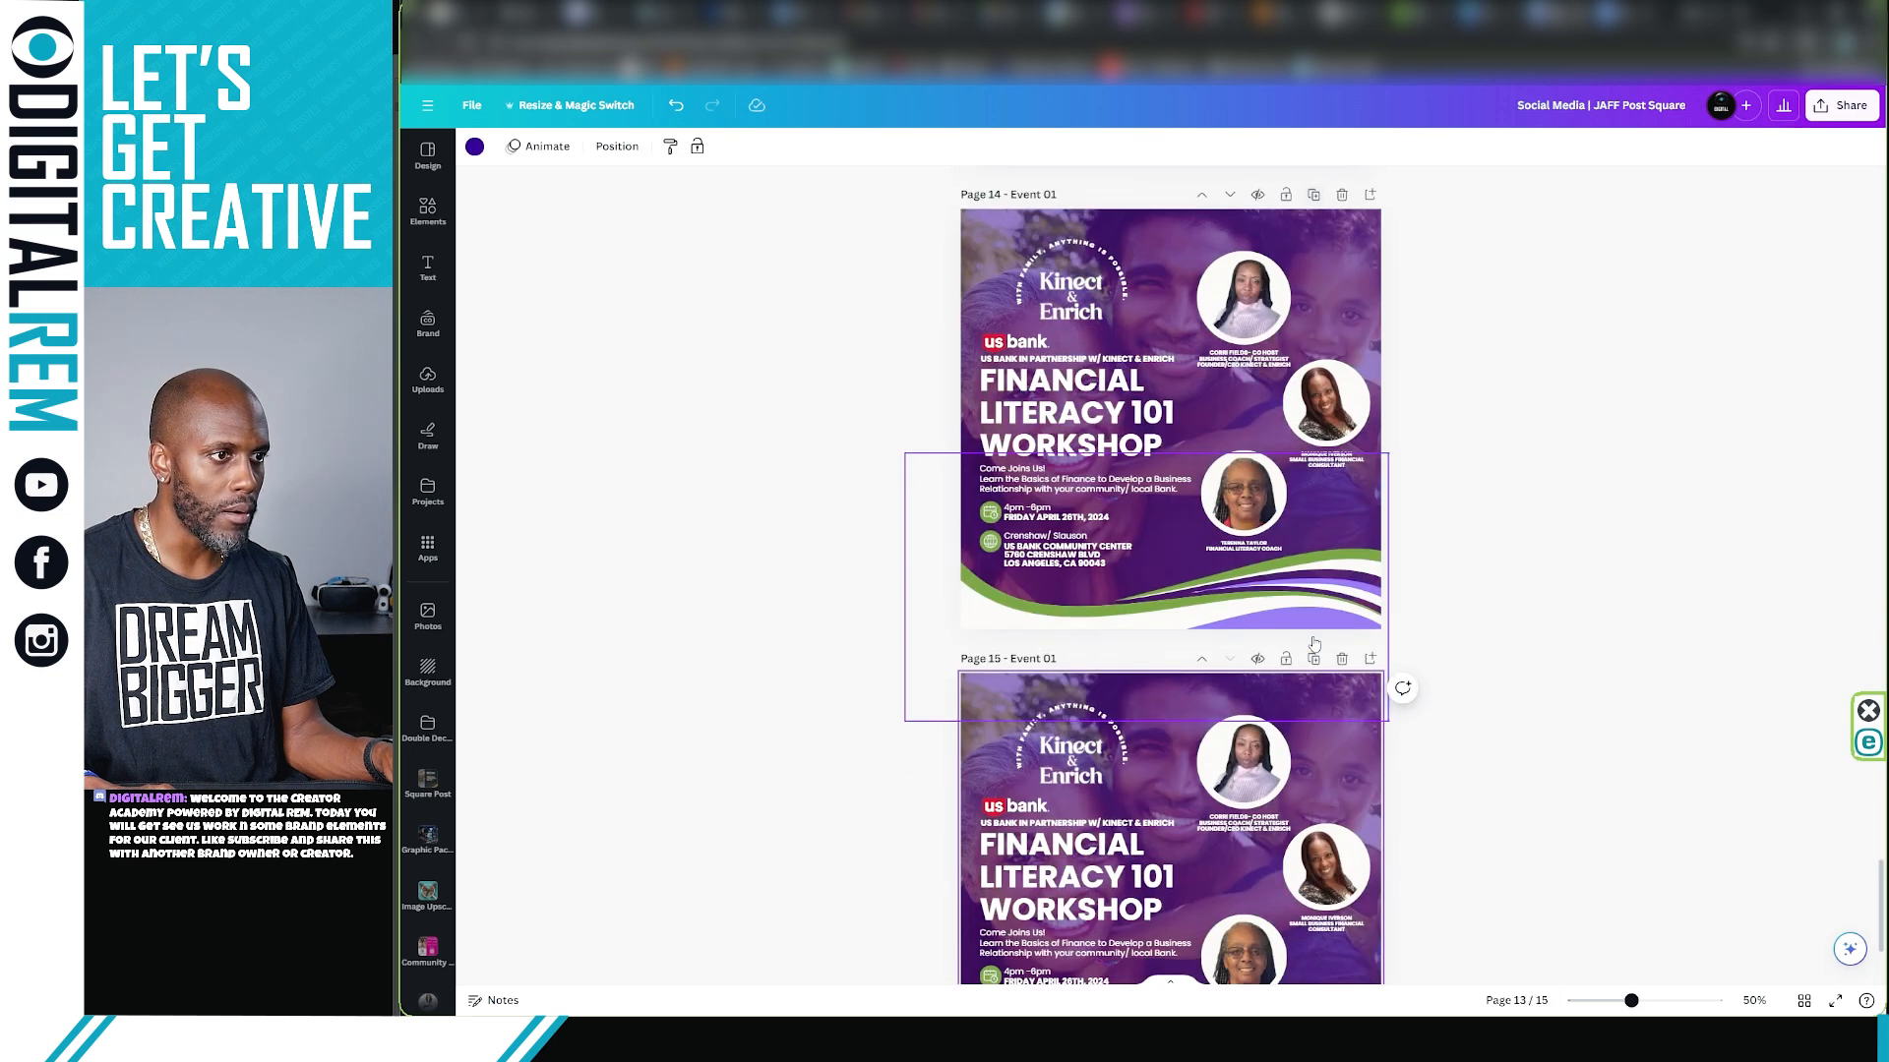
scroll(1323, 413, "up", 2)
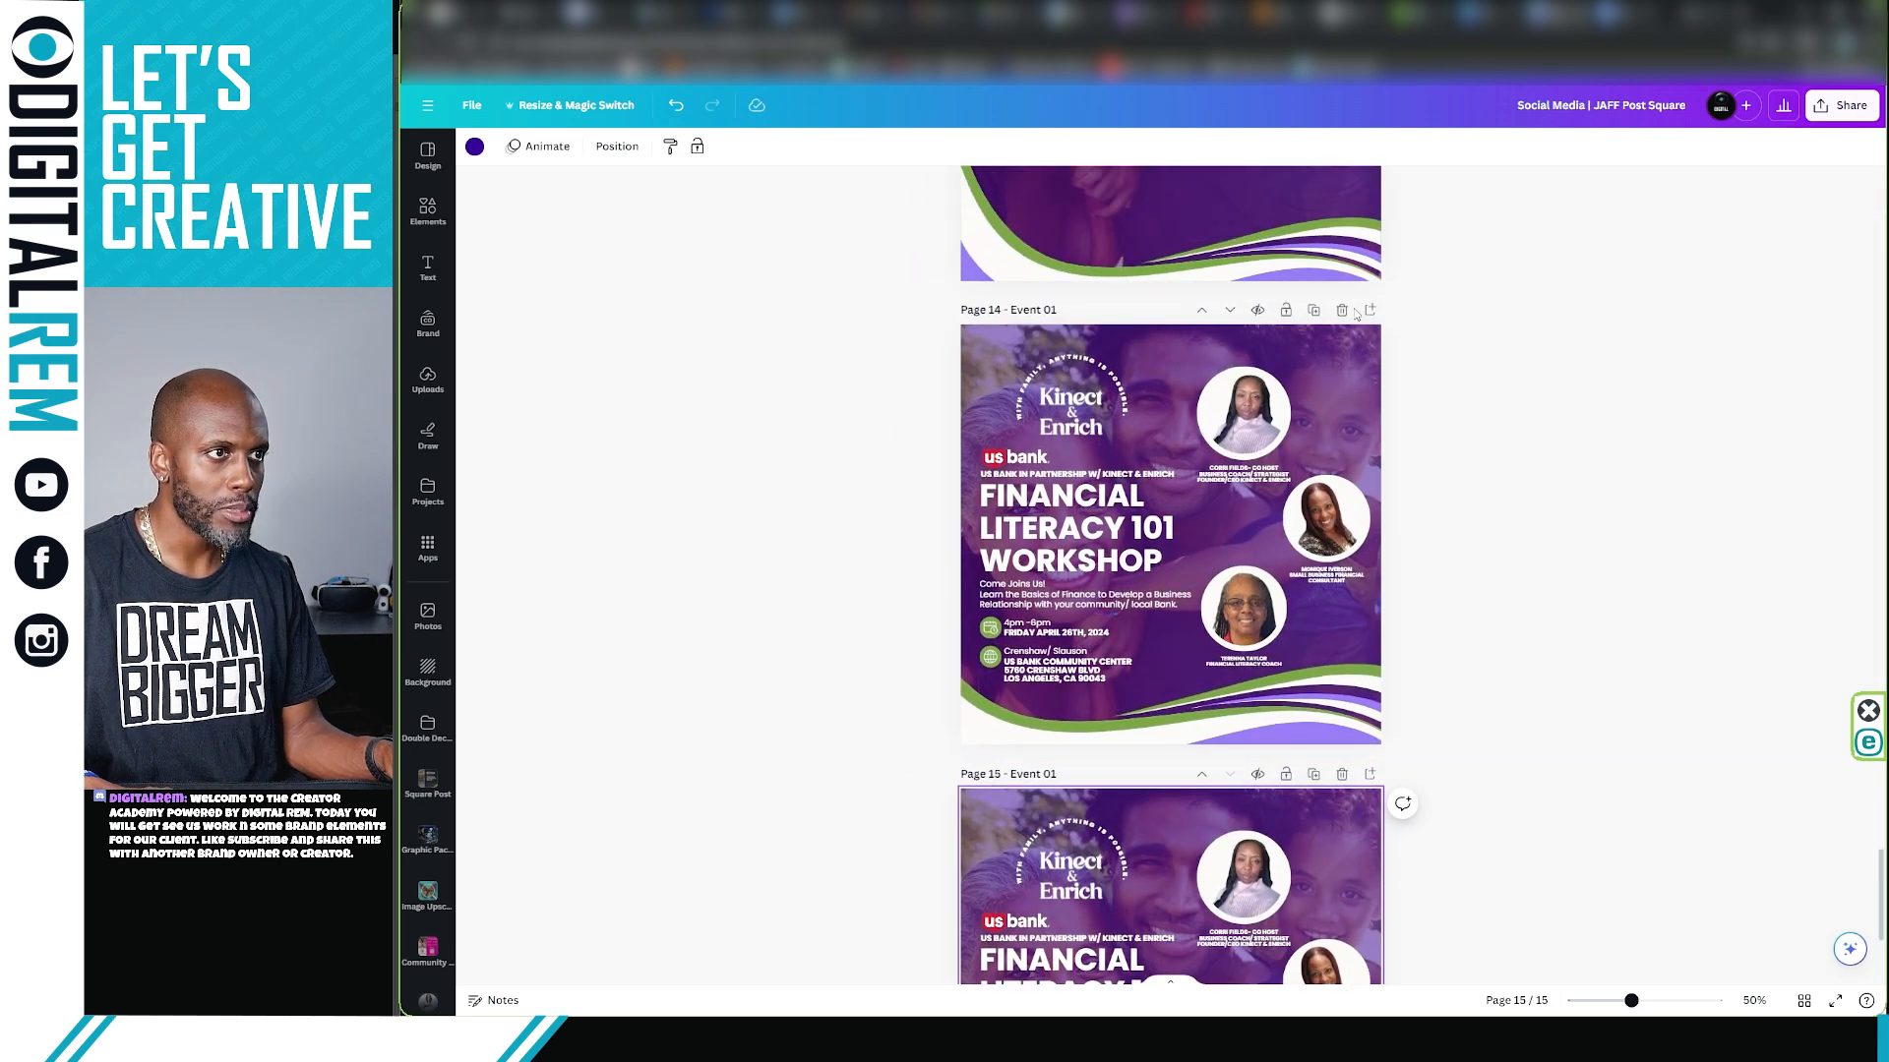
left_click(1340, 312)
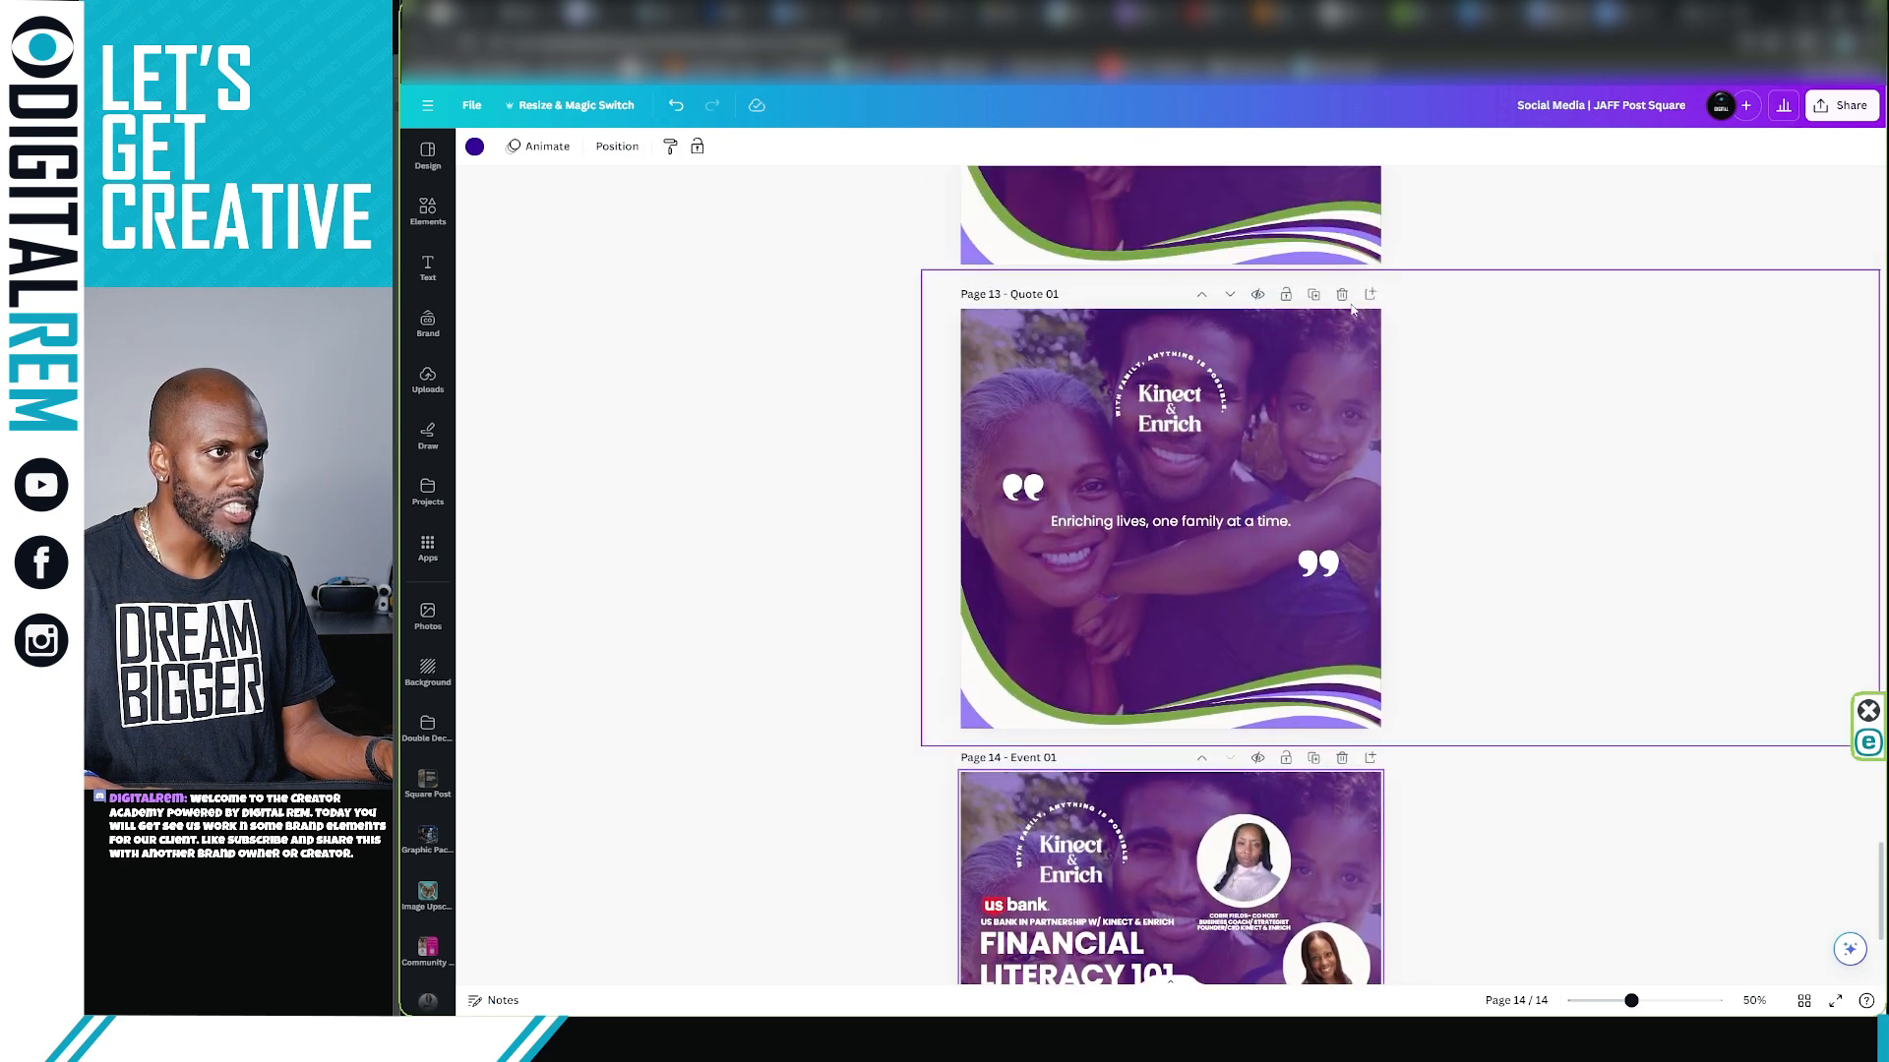
Duplicate page 13 and replace the copy's quote with "Empowerment through education for a better family future."
left_click(1313, 295)
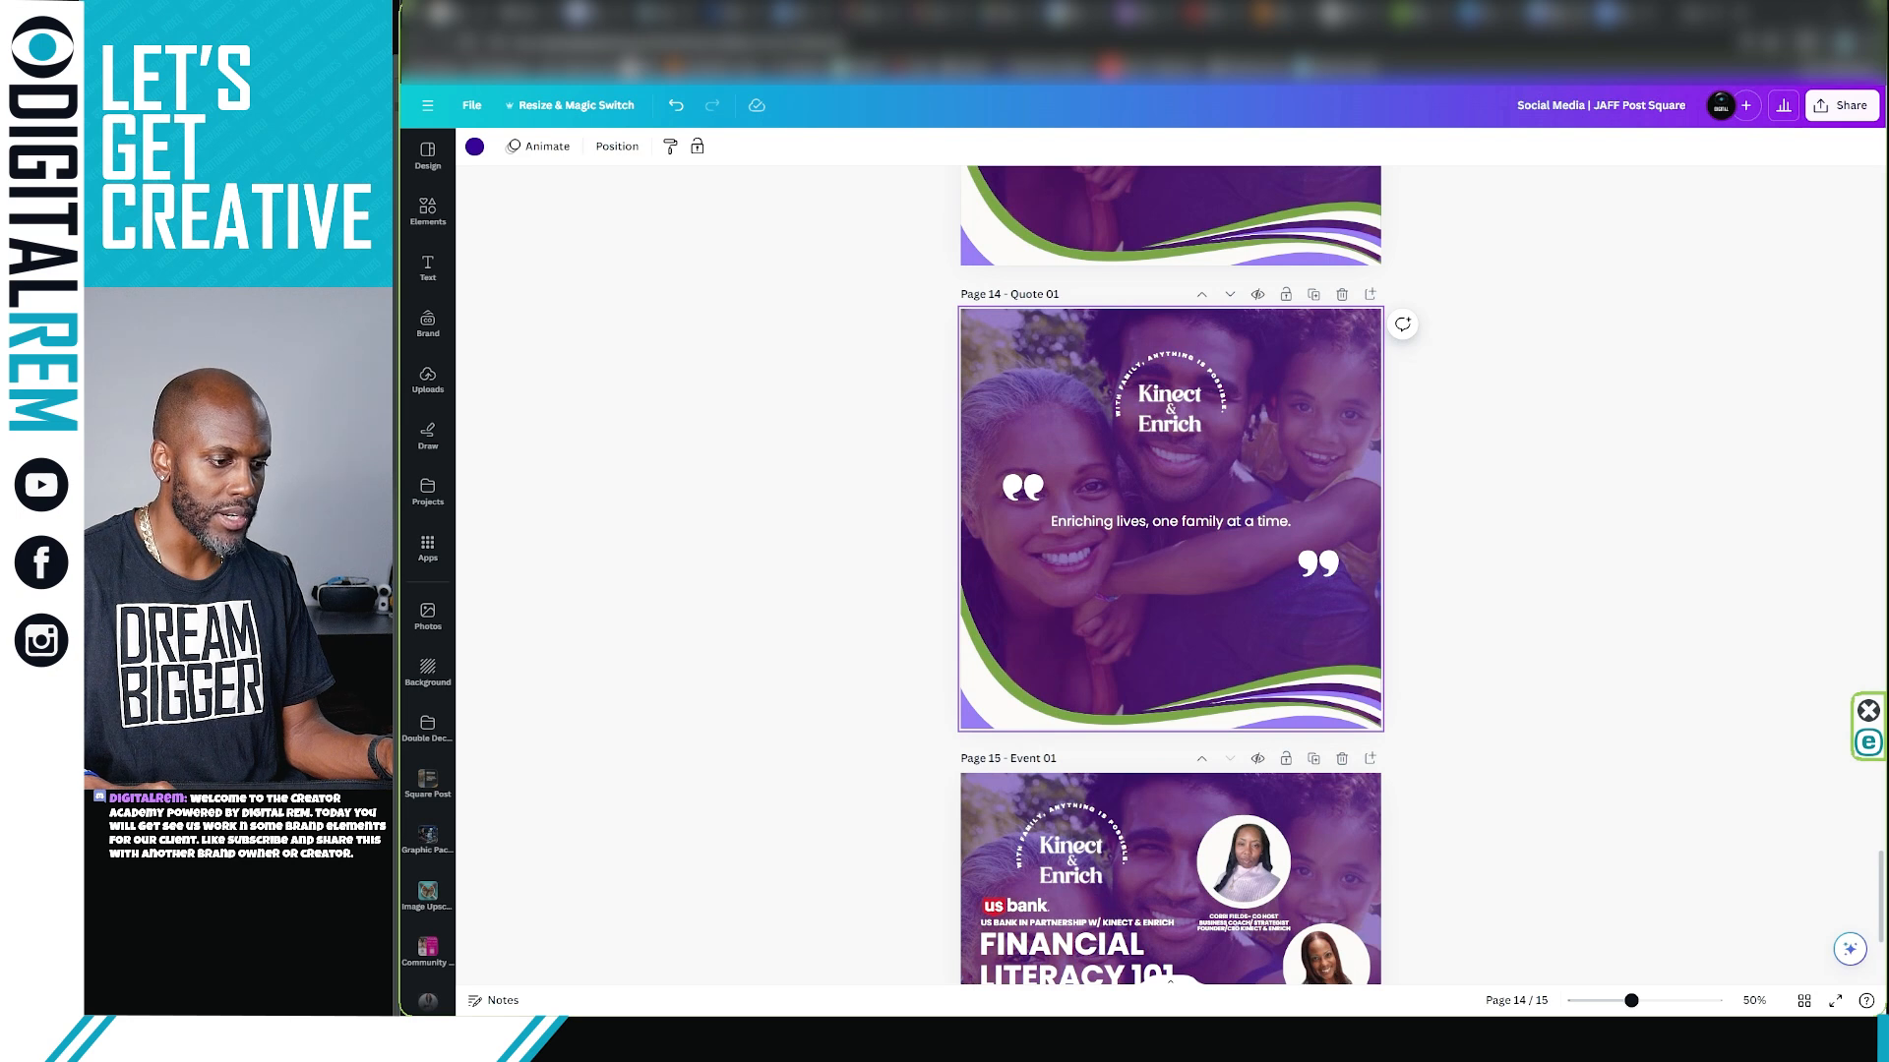
double_click(1231, 535)
type("Empowerment through education for a better family future.")
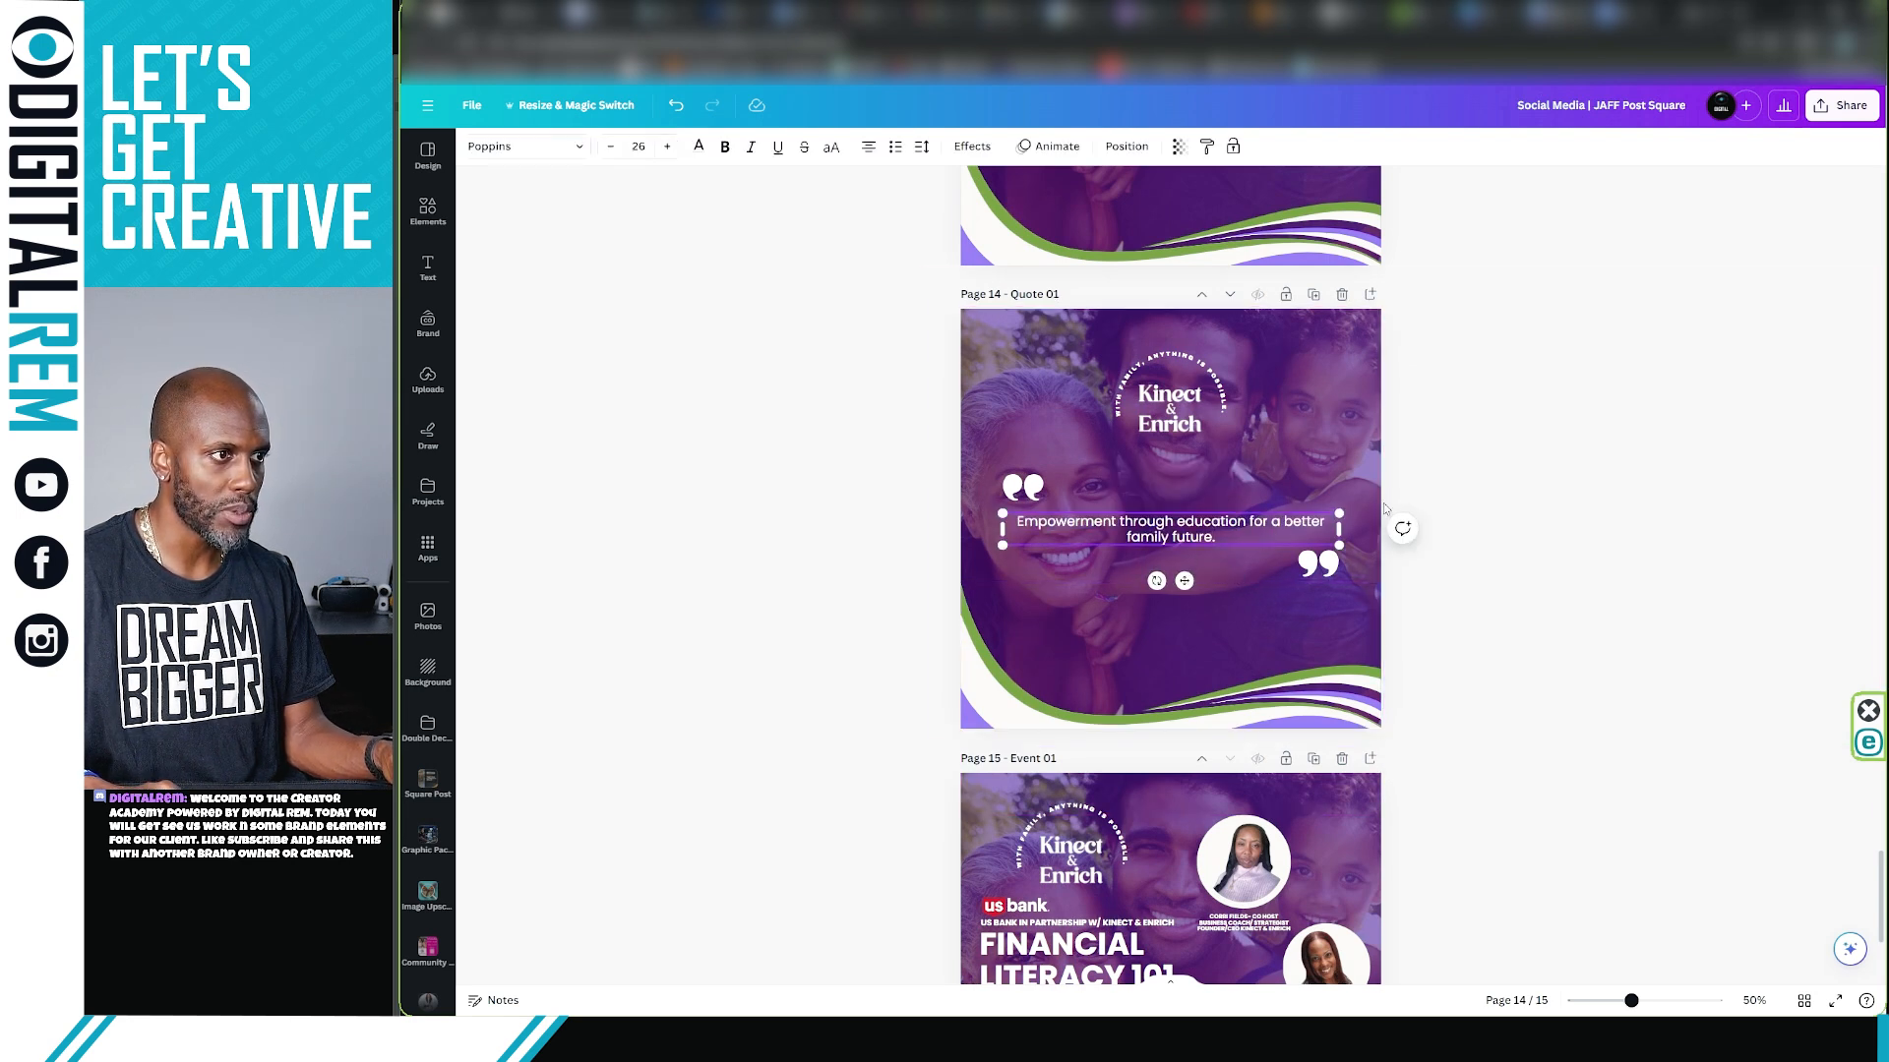
left_click(1486, 448)
Duplicate page 14 and replace the copy's quote with "Unlocking the potential of every family for a healthier future."
scroll(1172, 750, "down", 3)
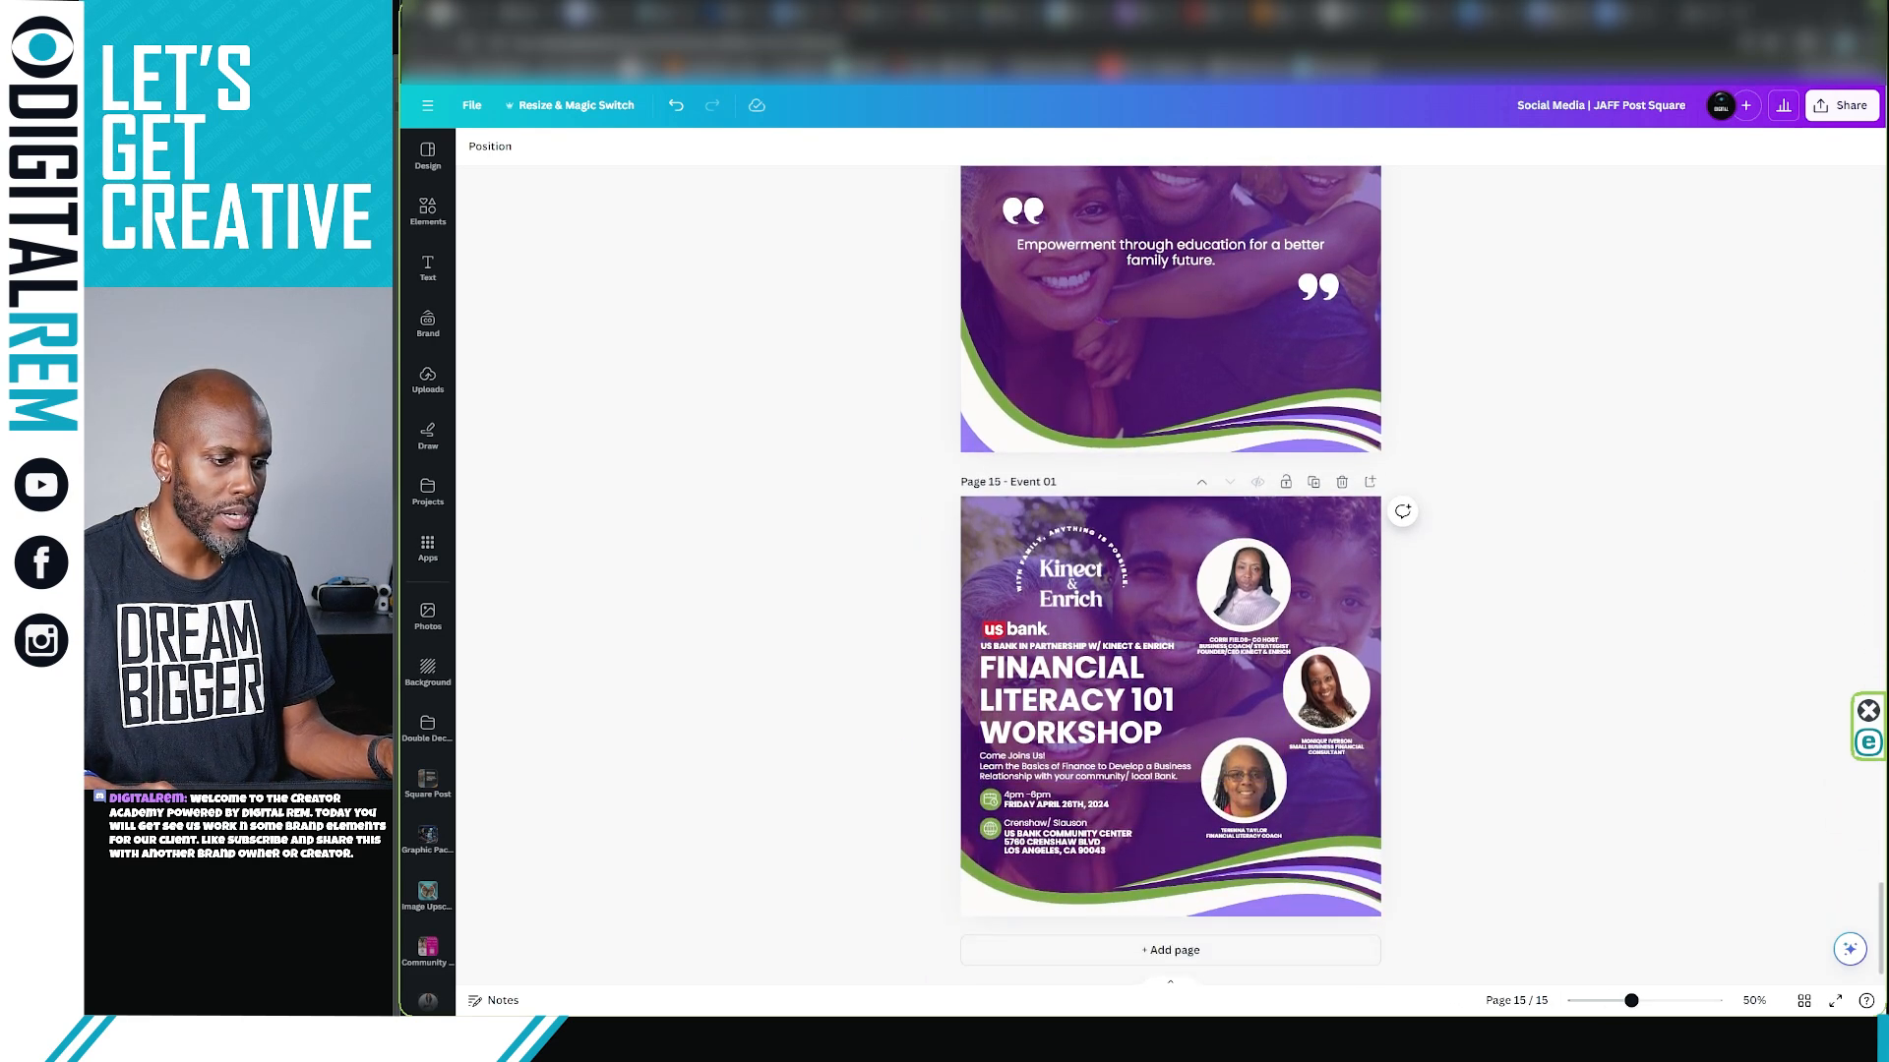
scroll(1538, 434, "up", 3)
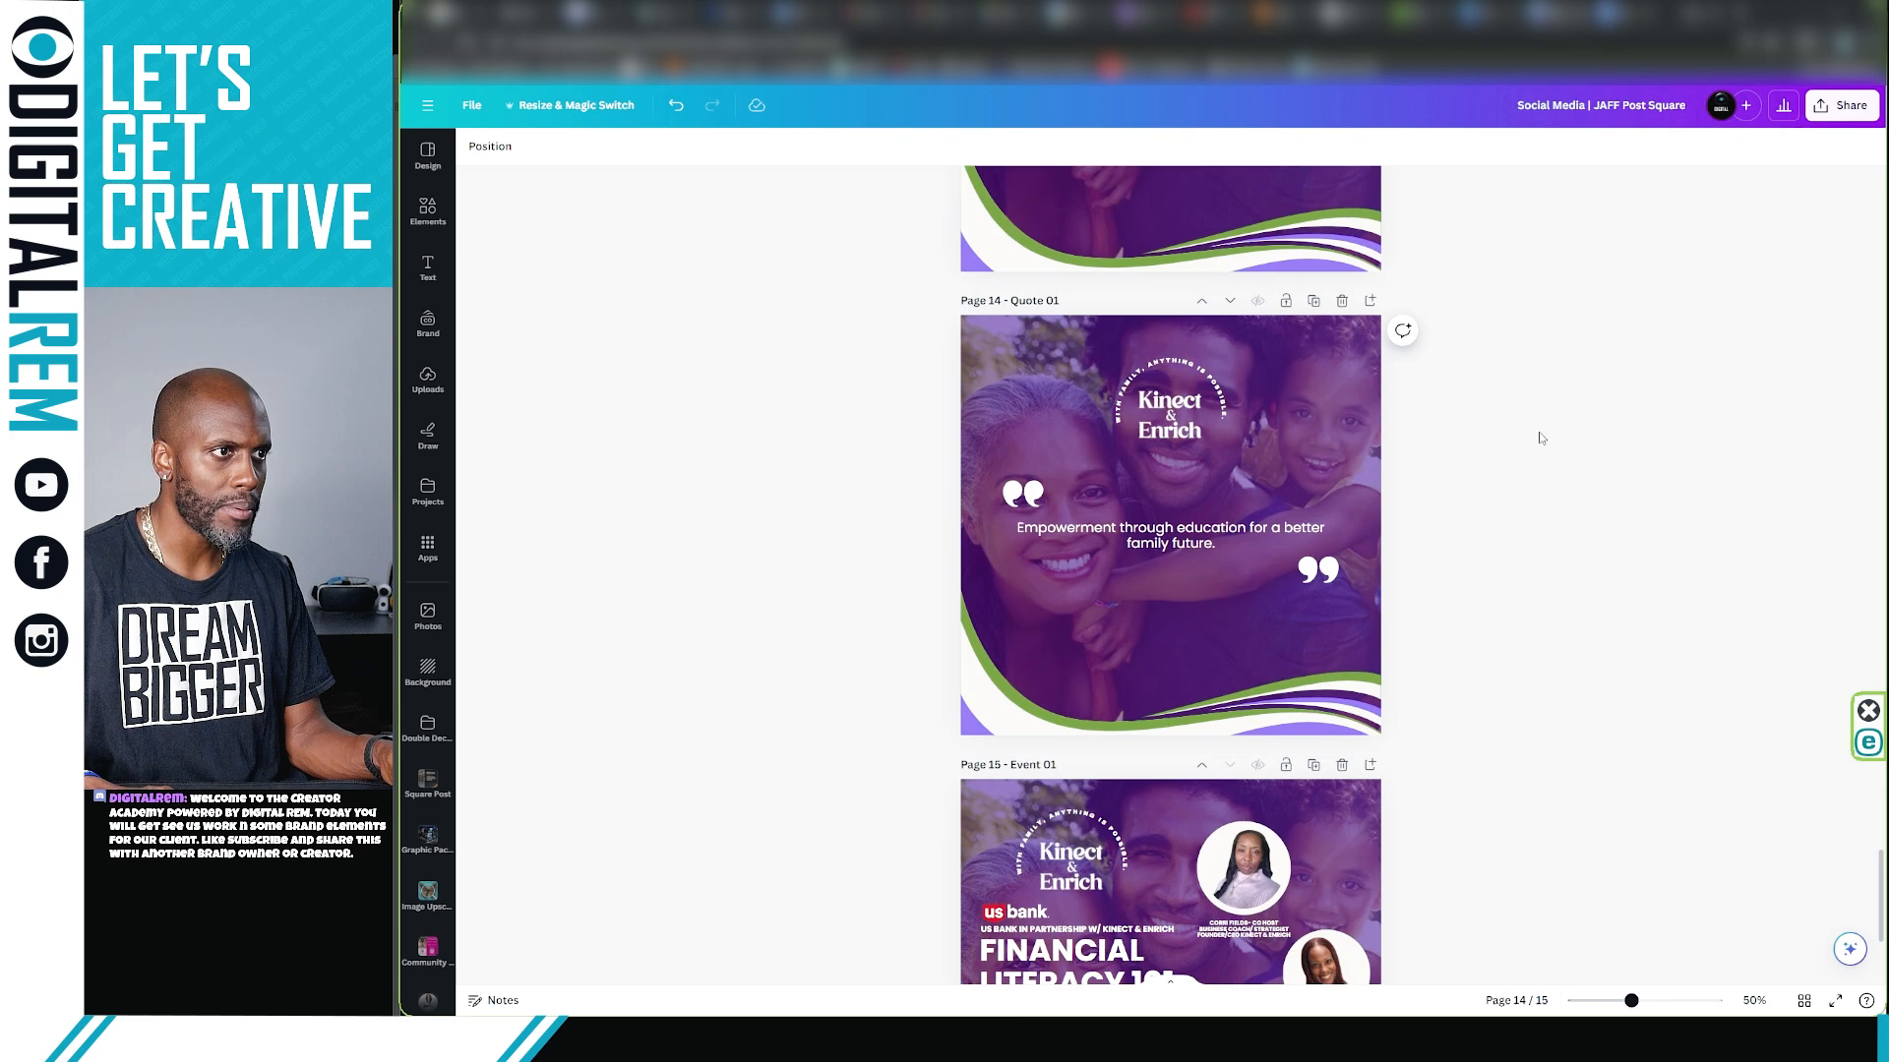
left_click(1313, 300)
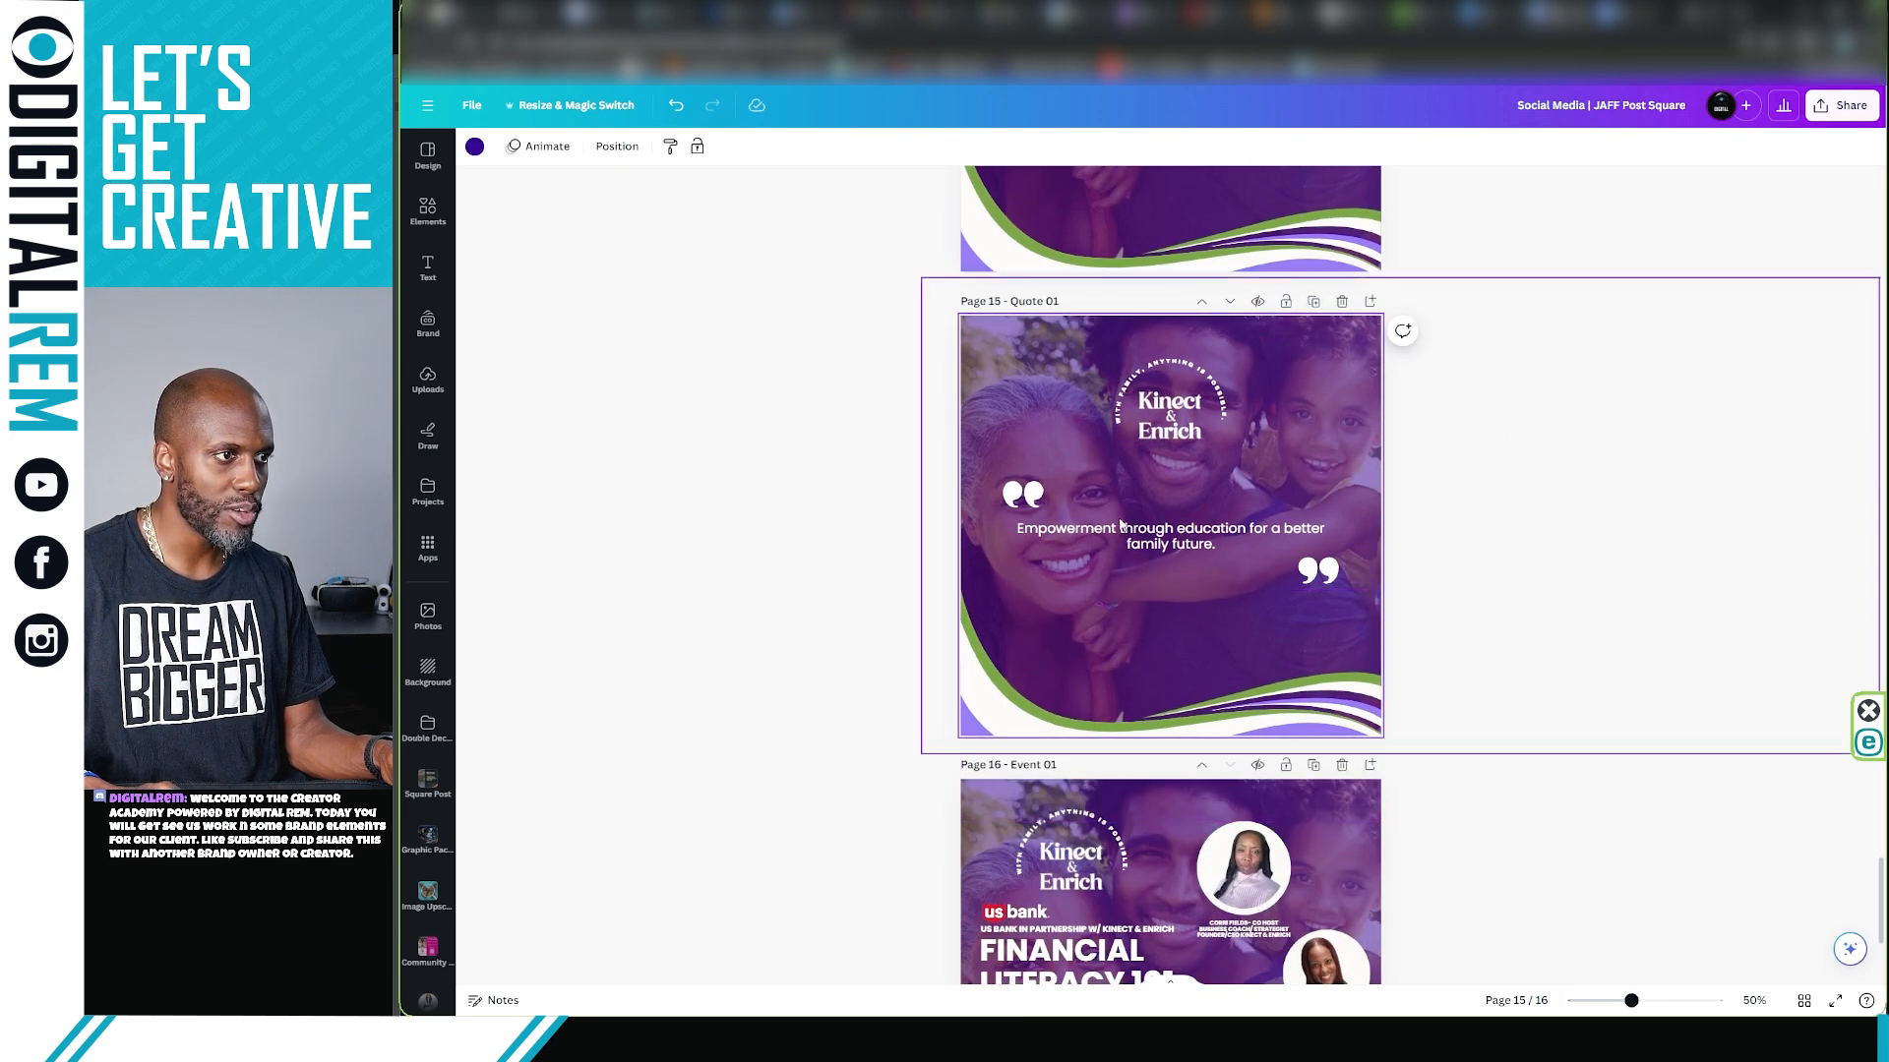
scroll(1122, 524, "up", 3)
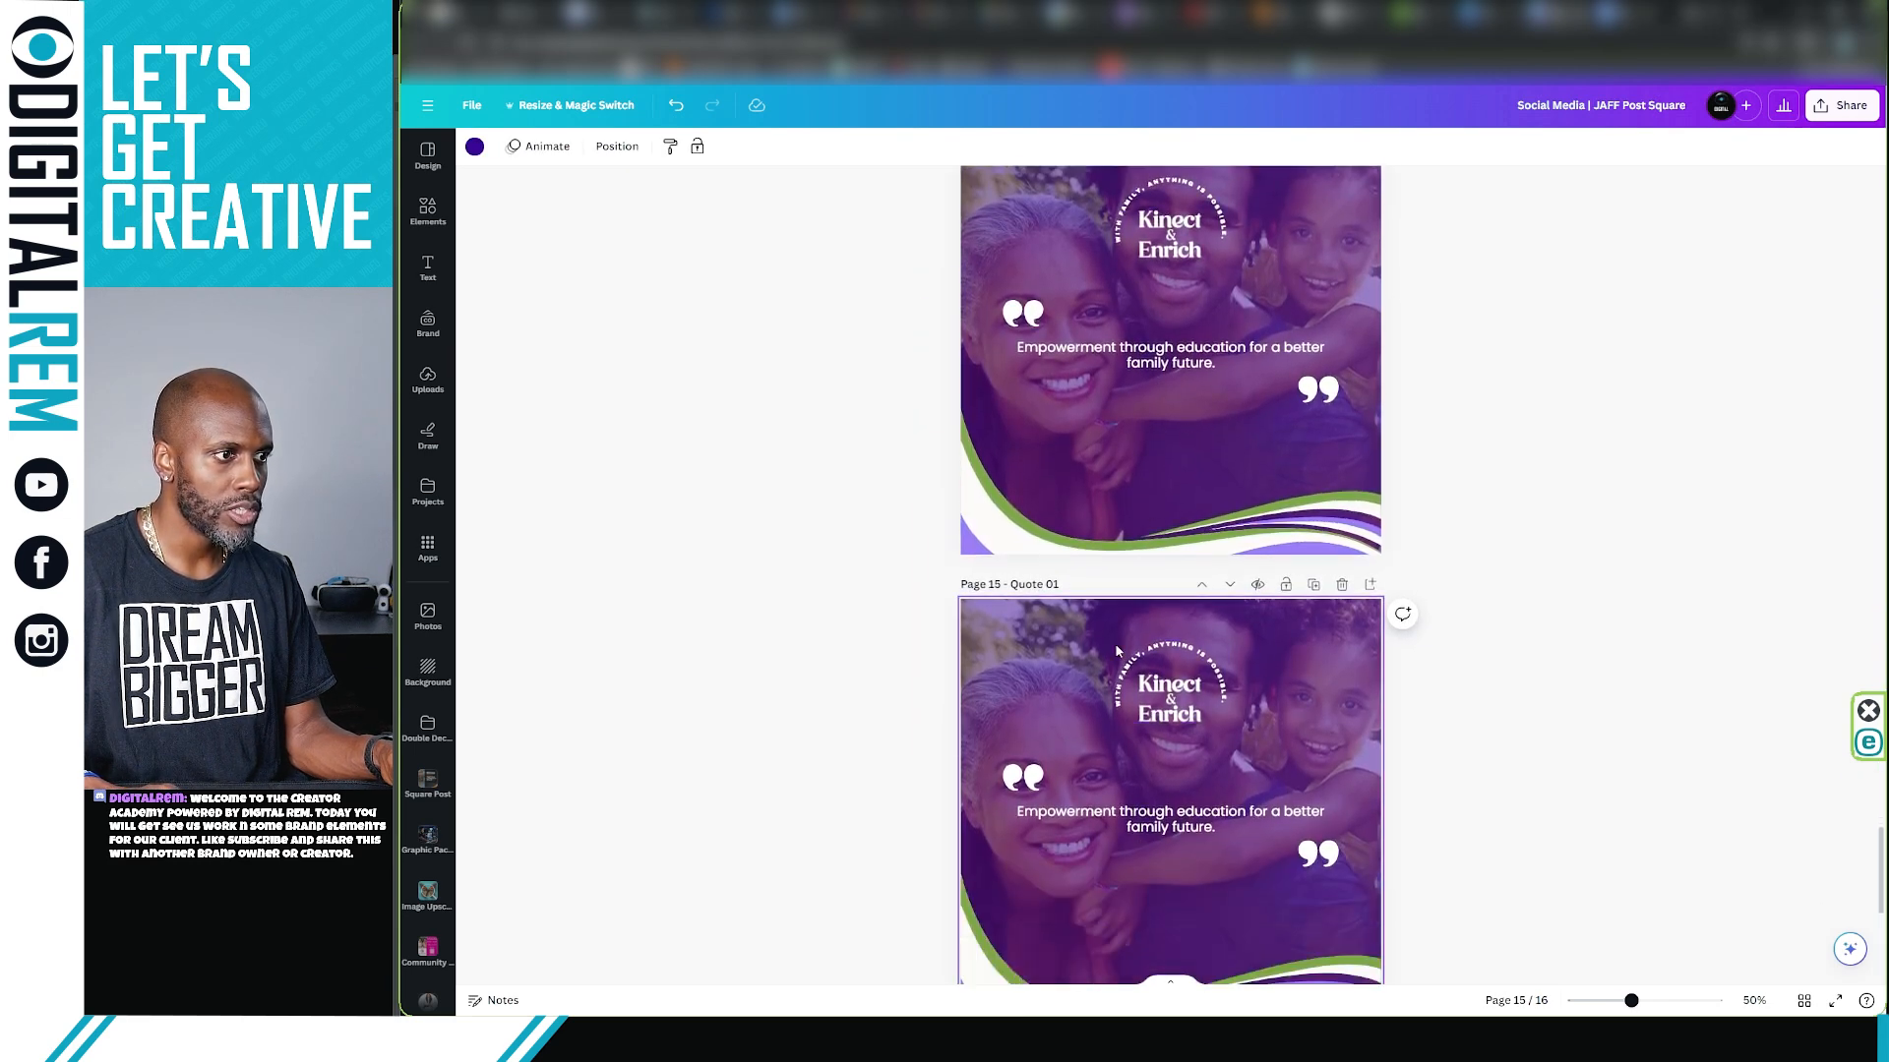
double_click(1171, 816)
type("Unlocking the potential of every family for a healthier future.")
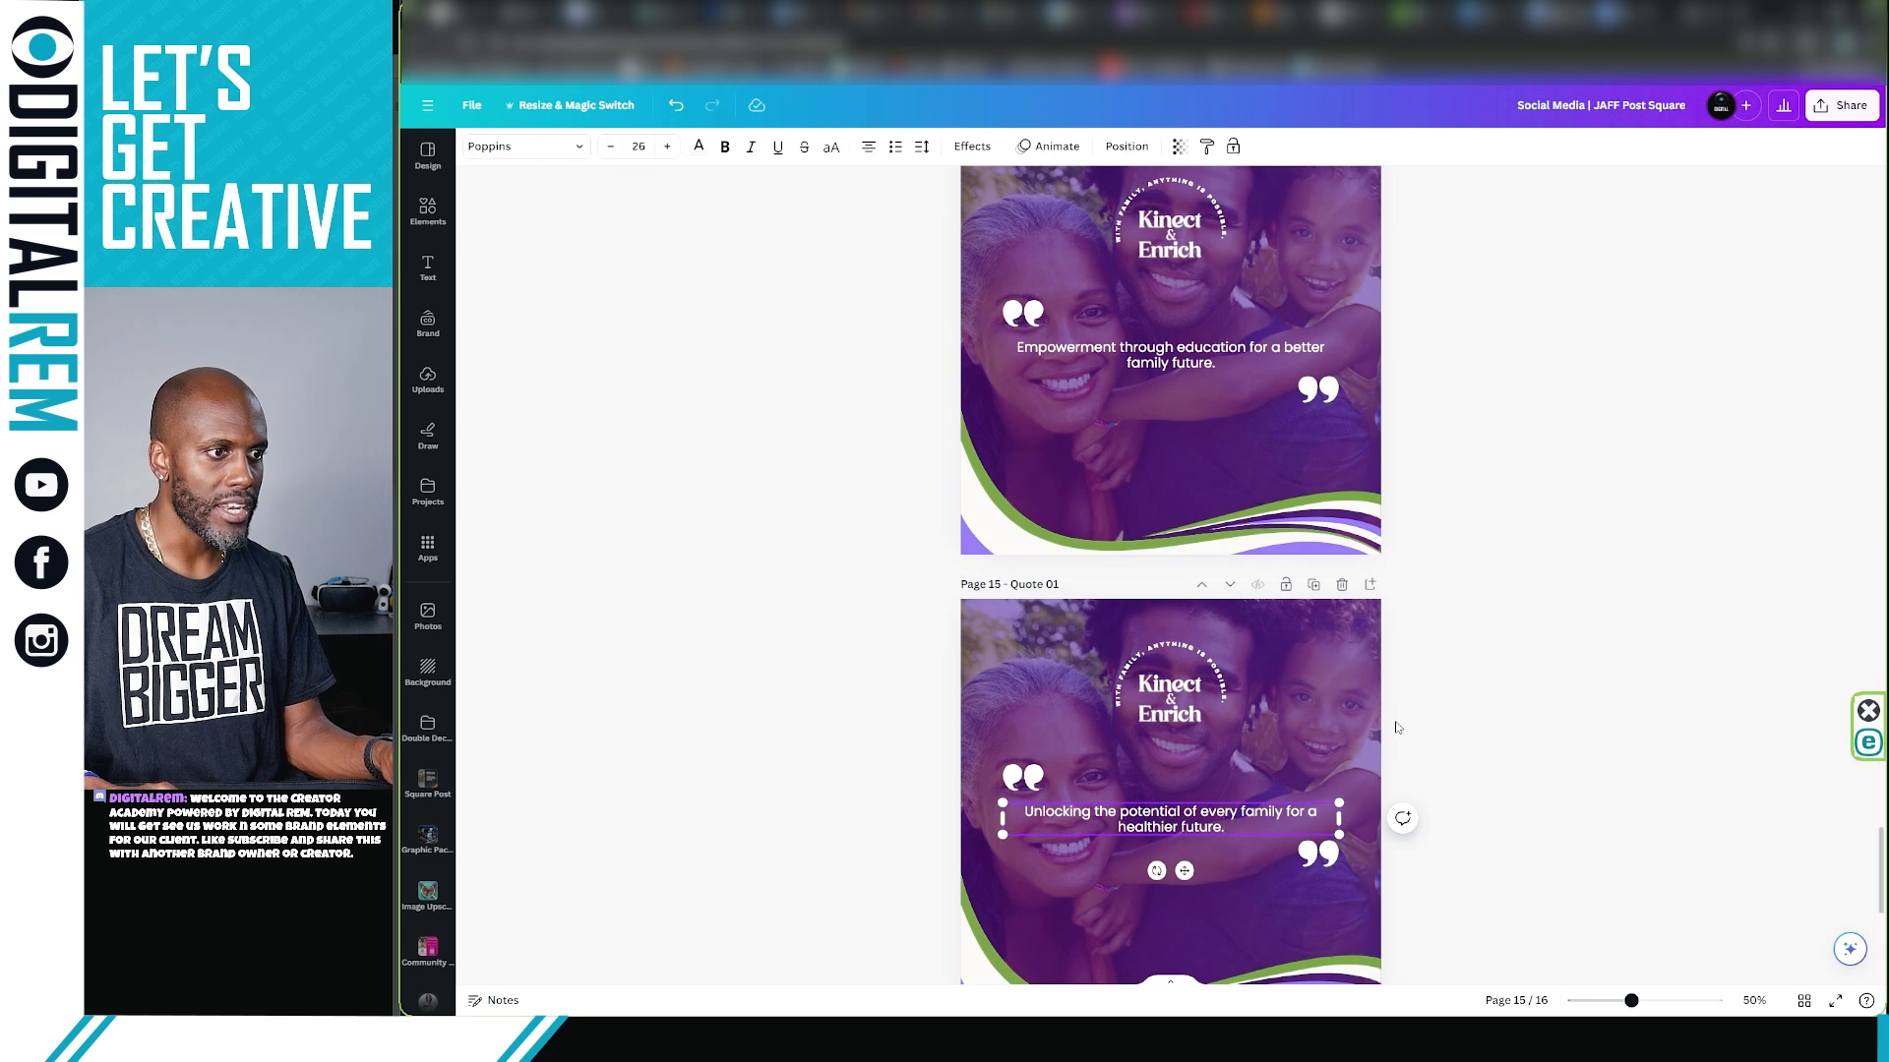
left_click(1427, 718)
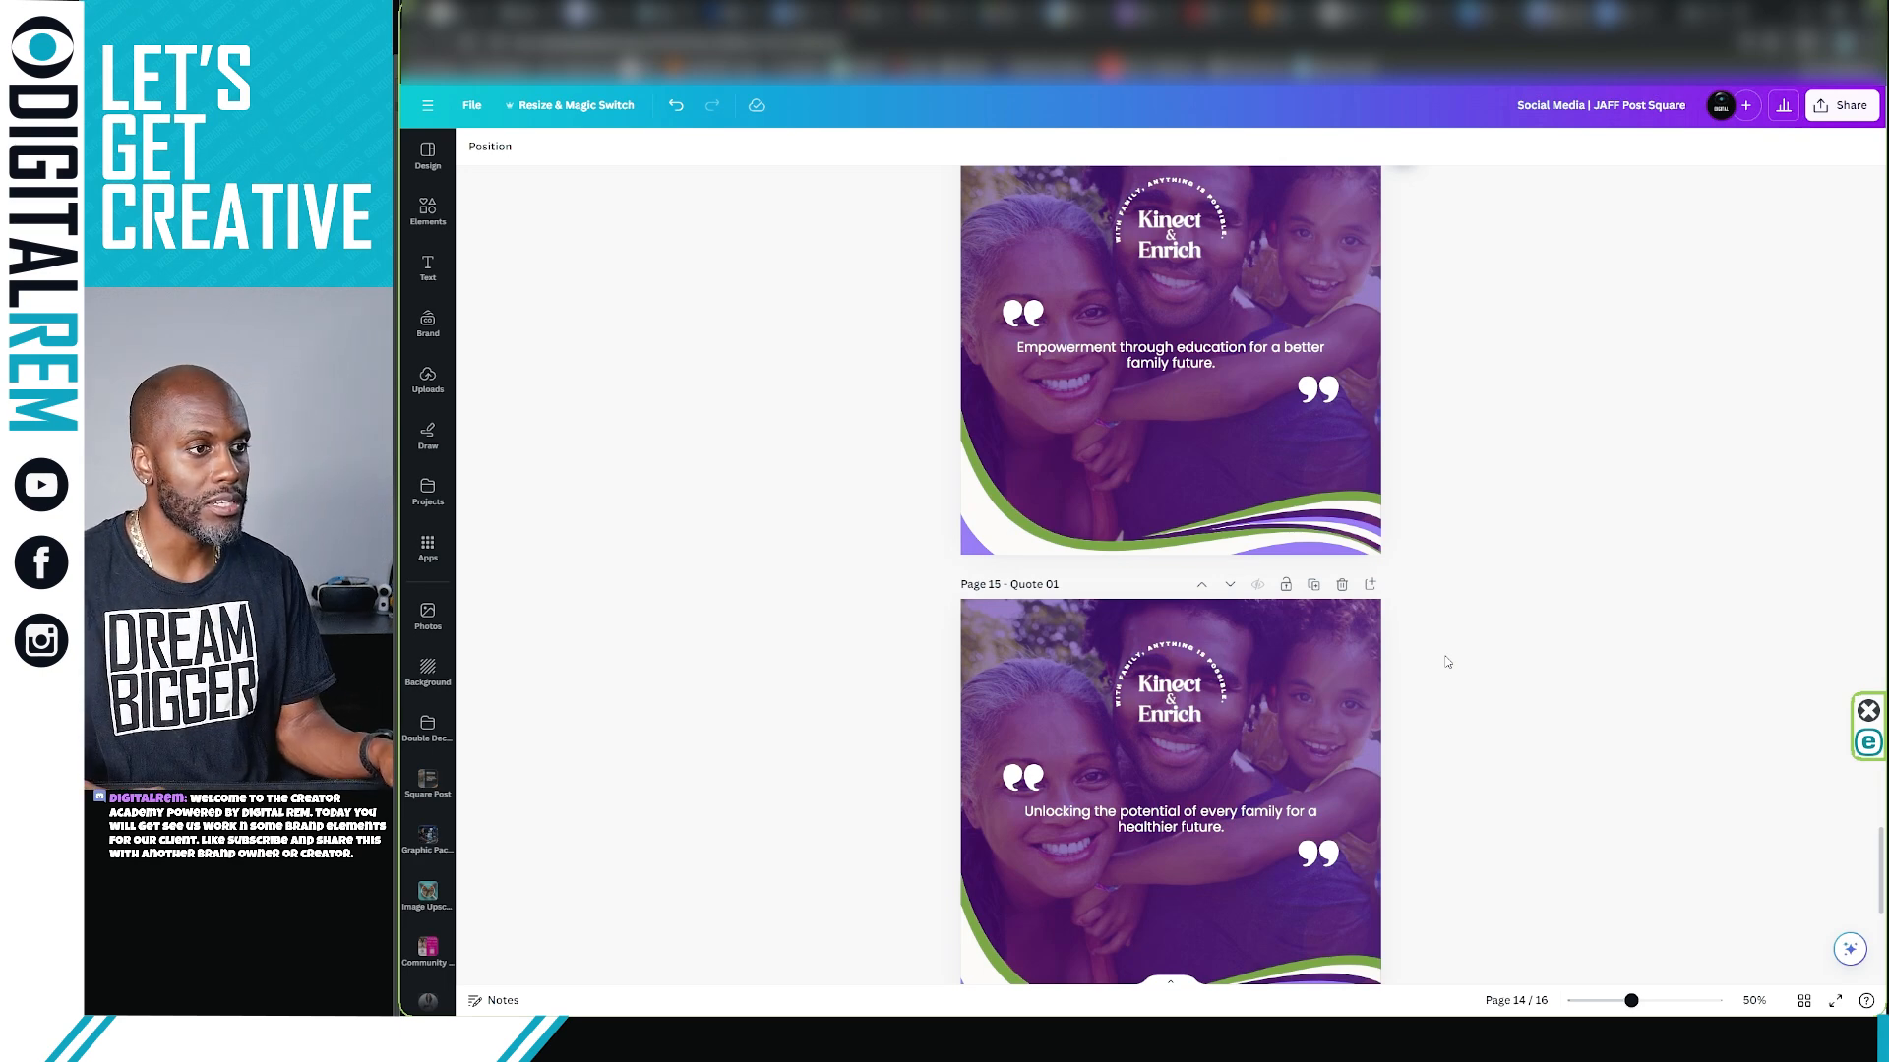
Review the finished quote pages from page 15 back to the Hero page at the start of the design
scroll(1437, 695, "down", 2)
scroll(1437, 696, "up", 2)
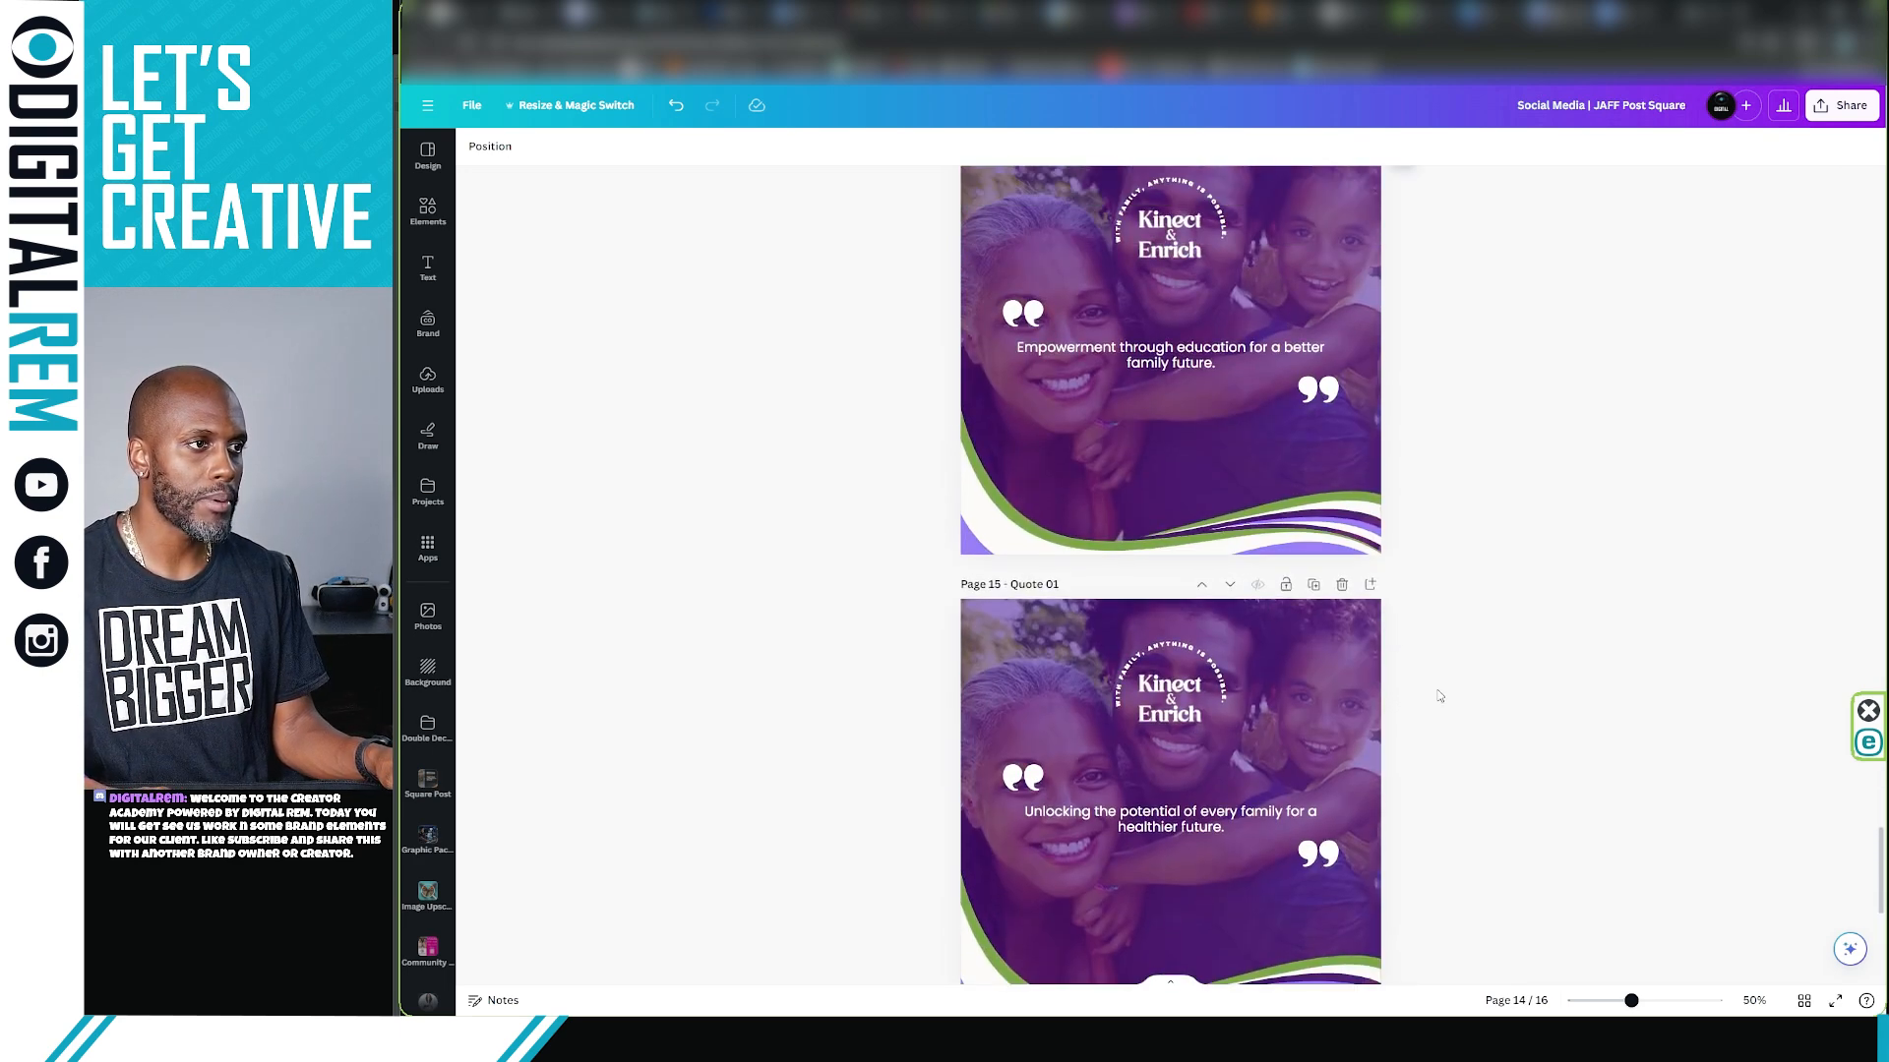
scroll(1439, 696, "up", 3)
scroll(1439, 696, "up", 8)
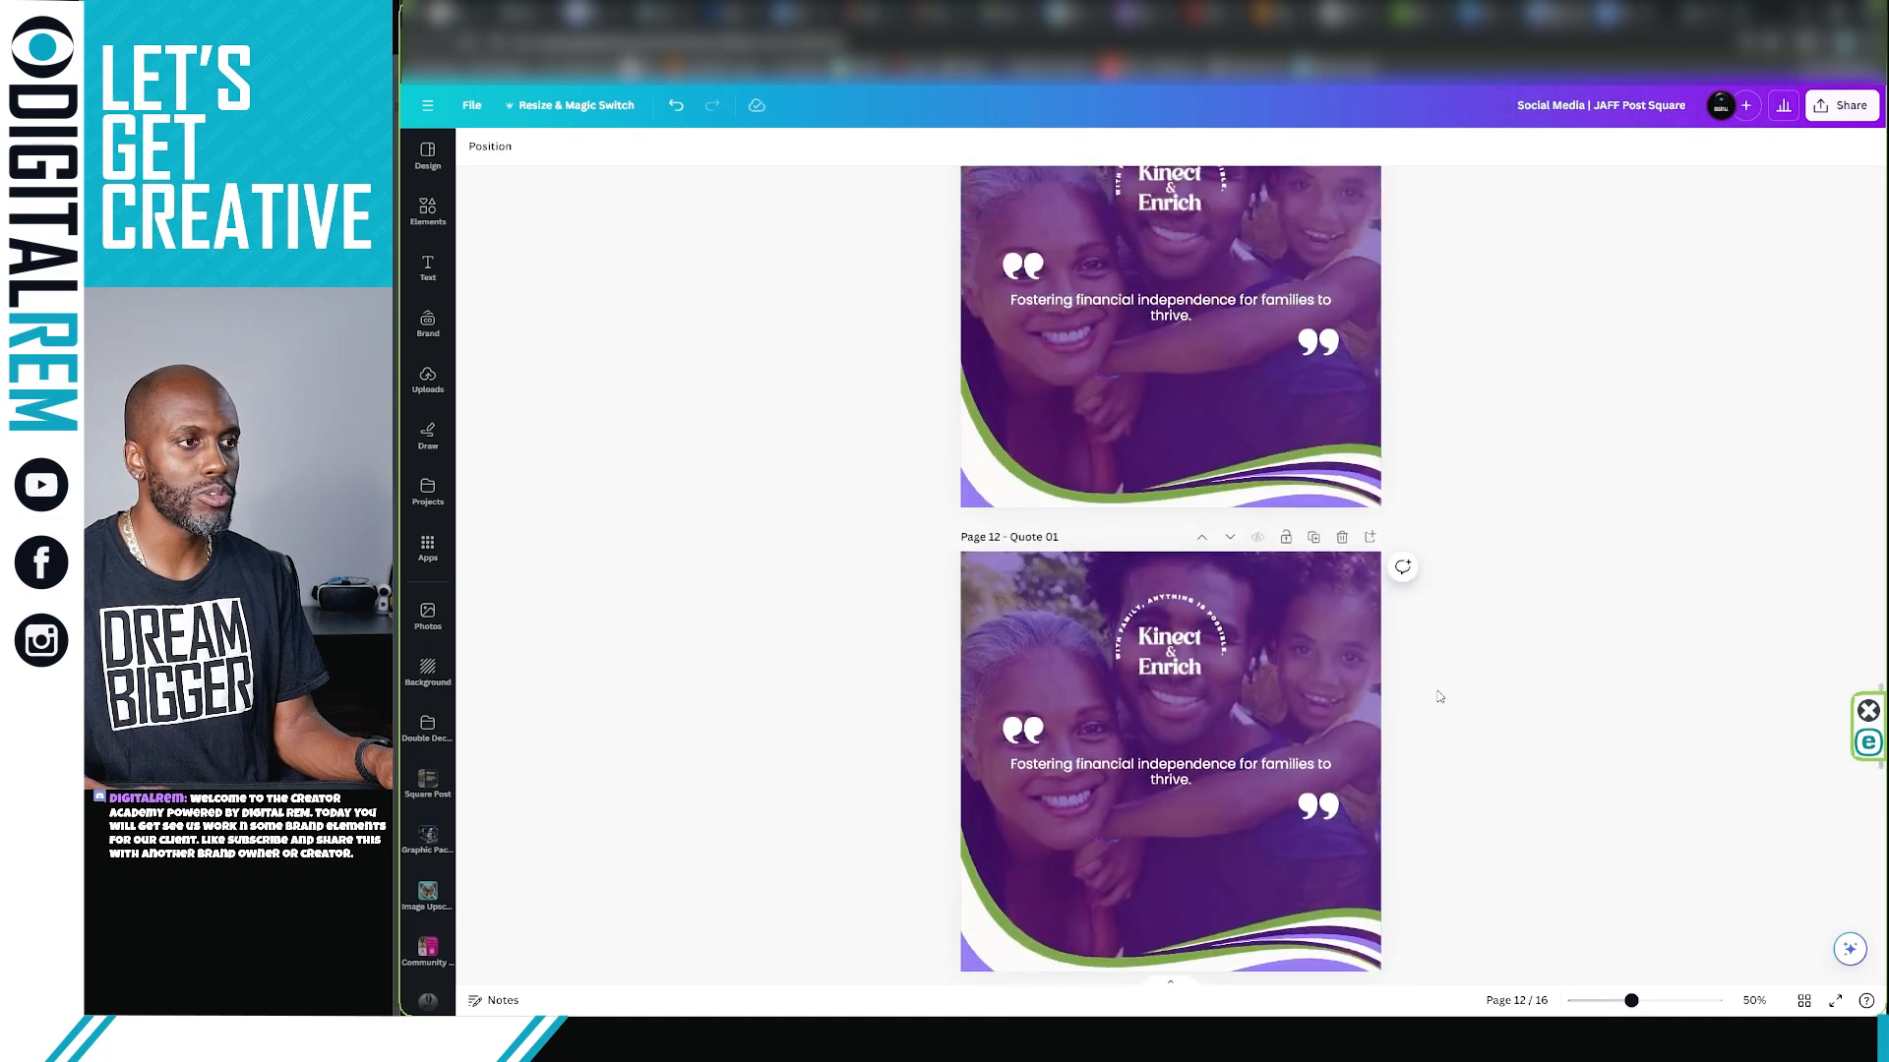
scroll(1437, 696, "down", 12)
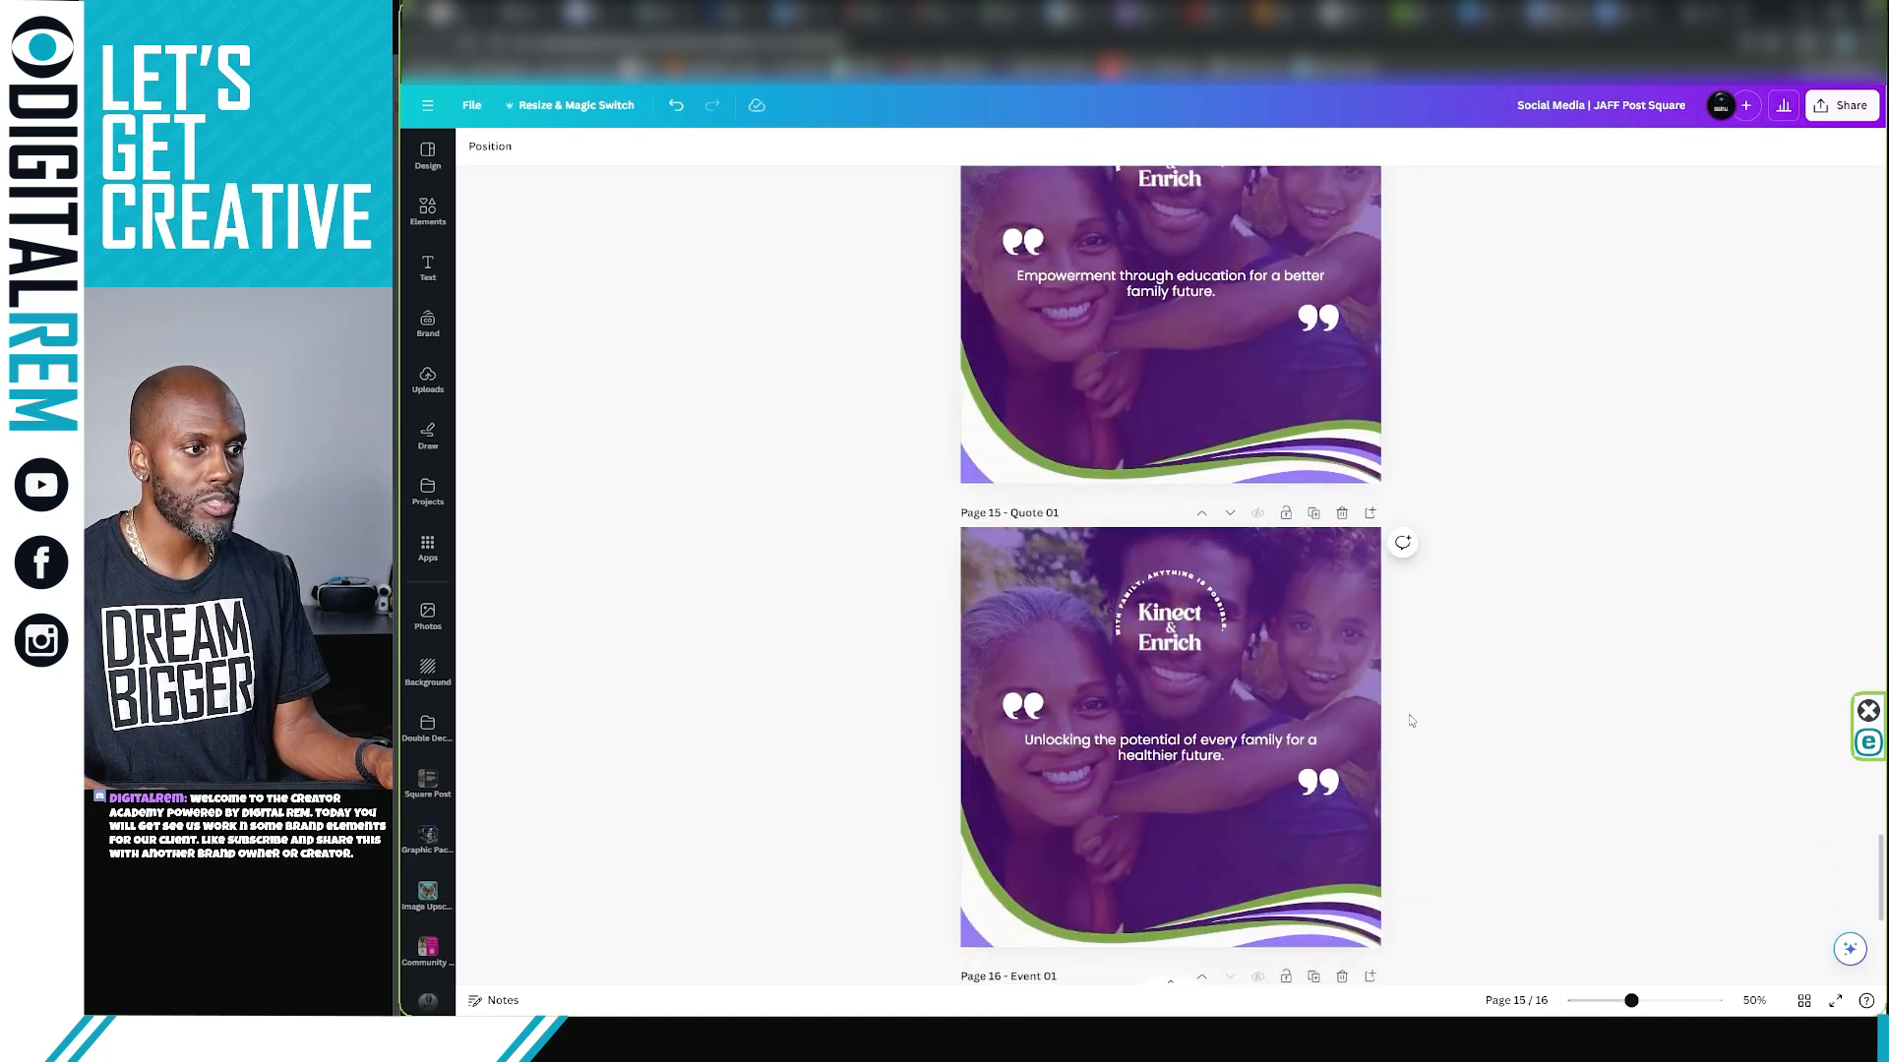
scroll(1343, 757, "up", 9)
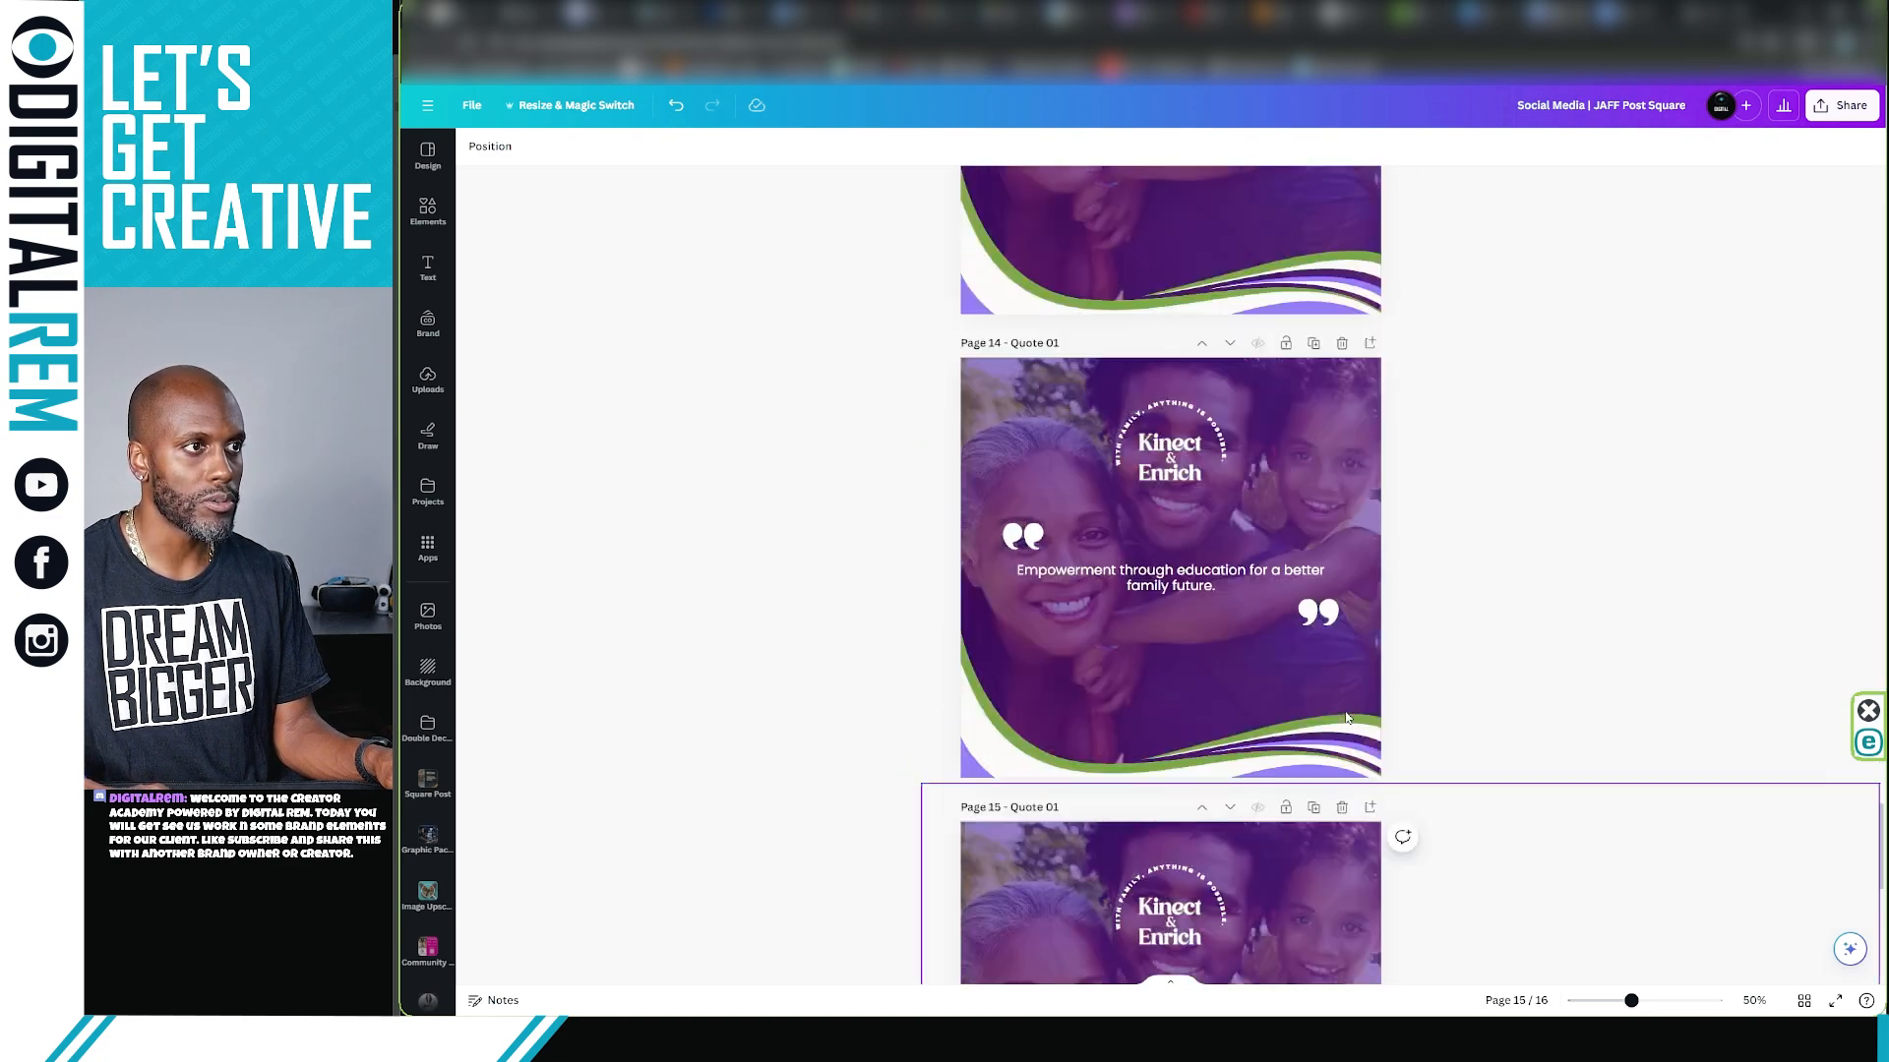
scroll(1347, 717, "up", 15)
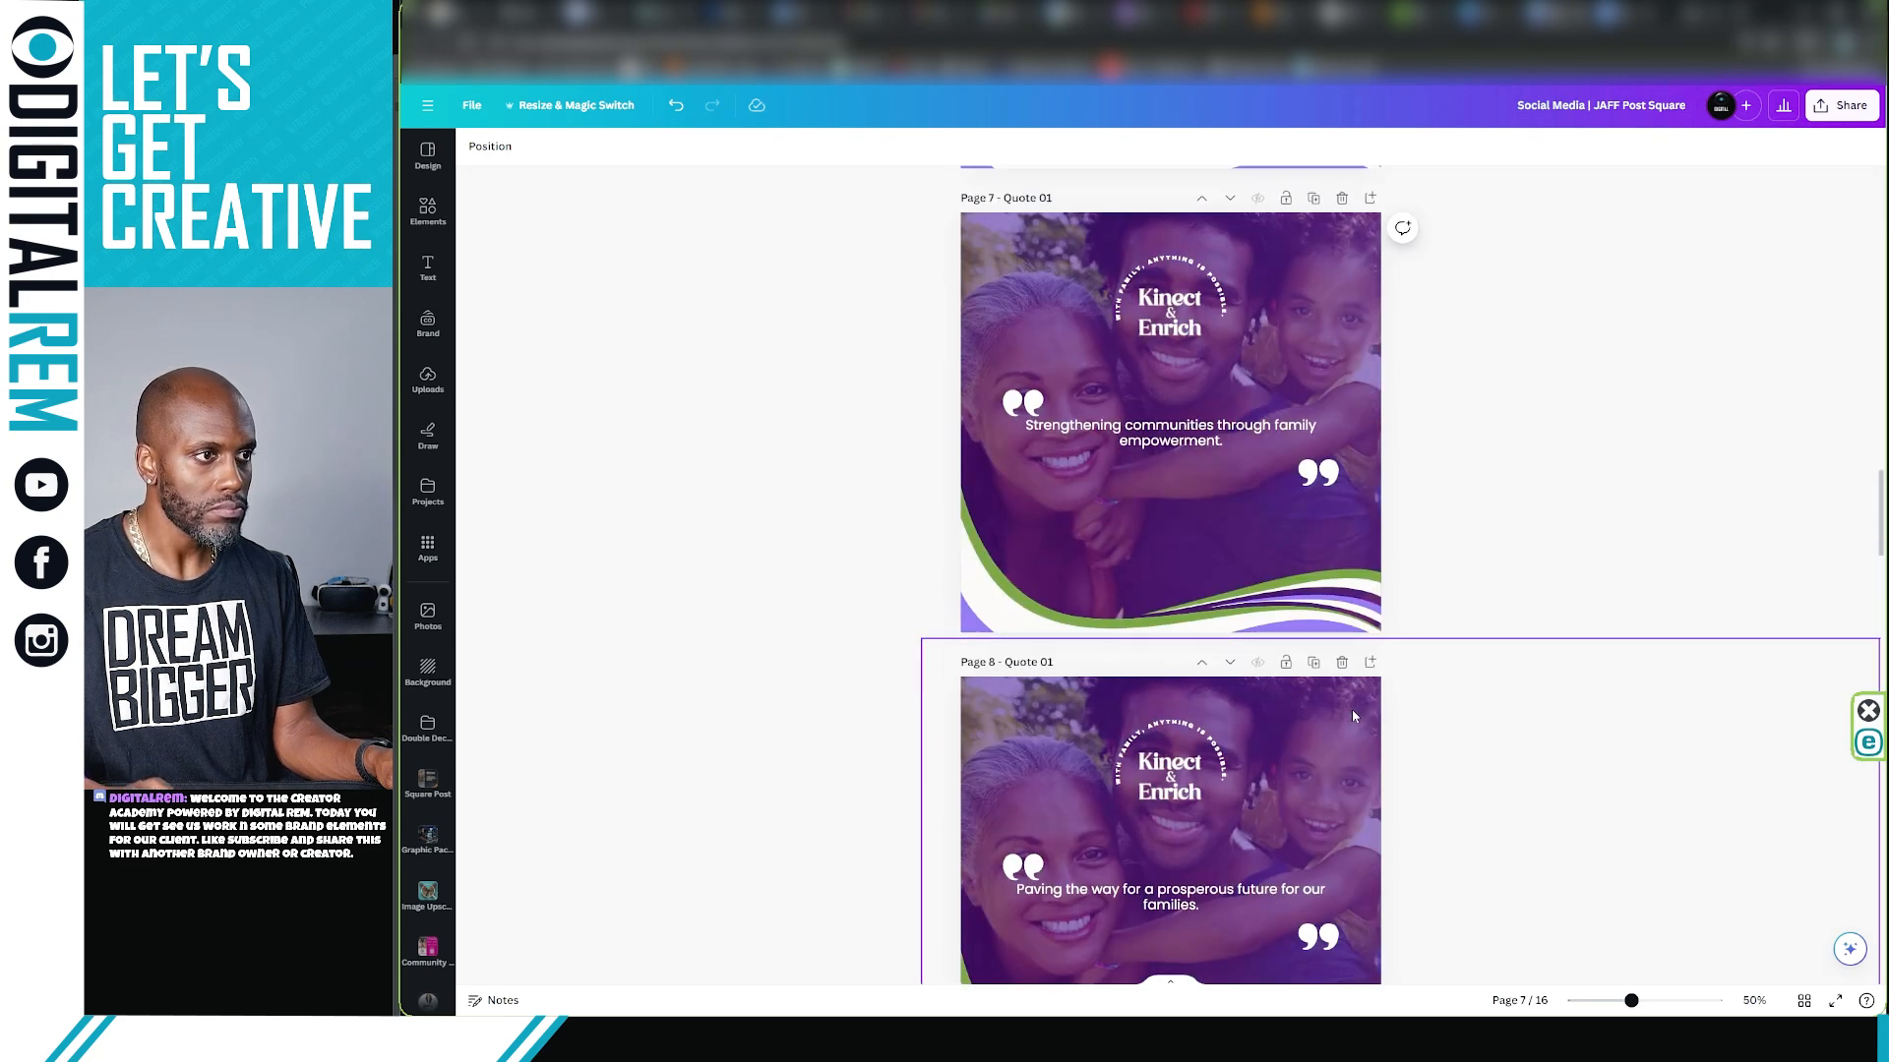
scroll(1355, 715, "up", 12)
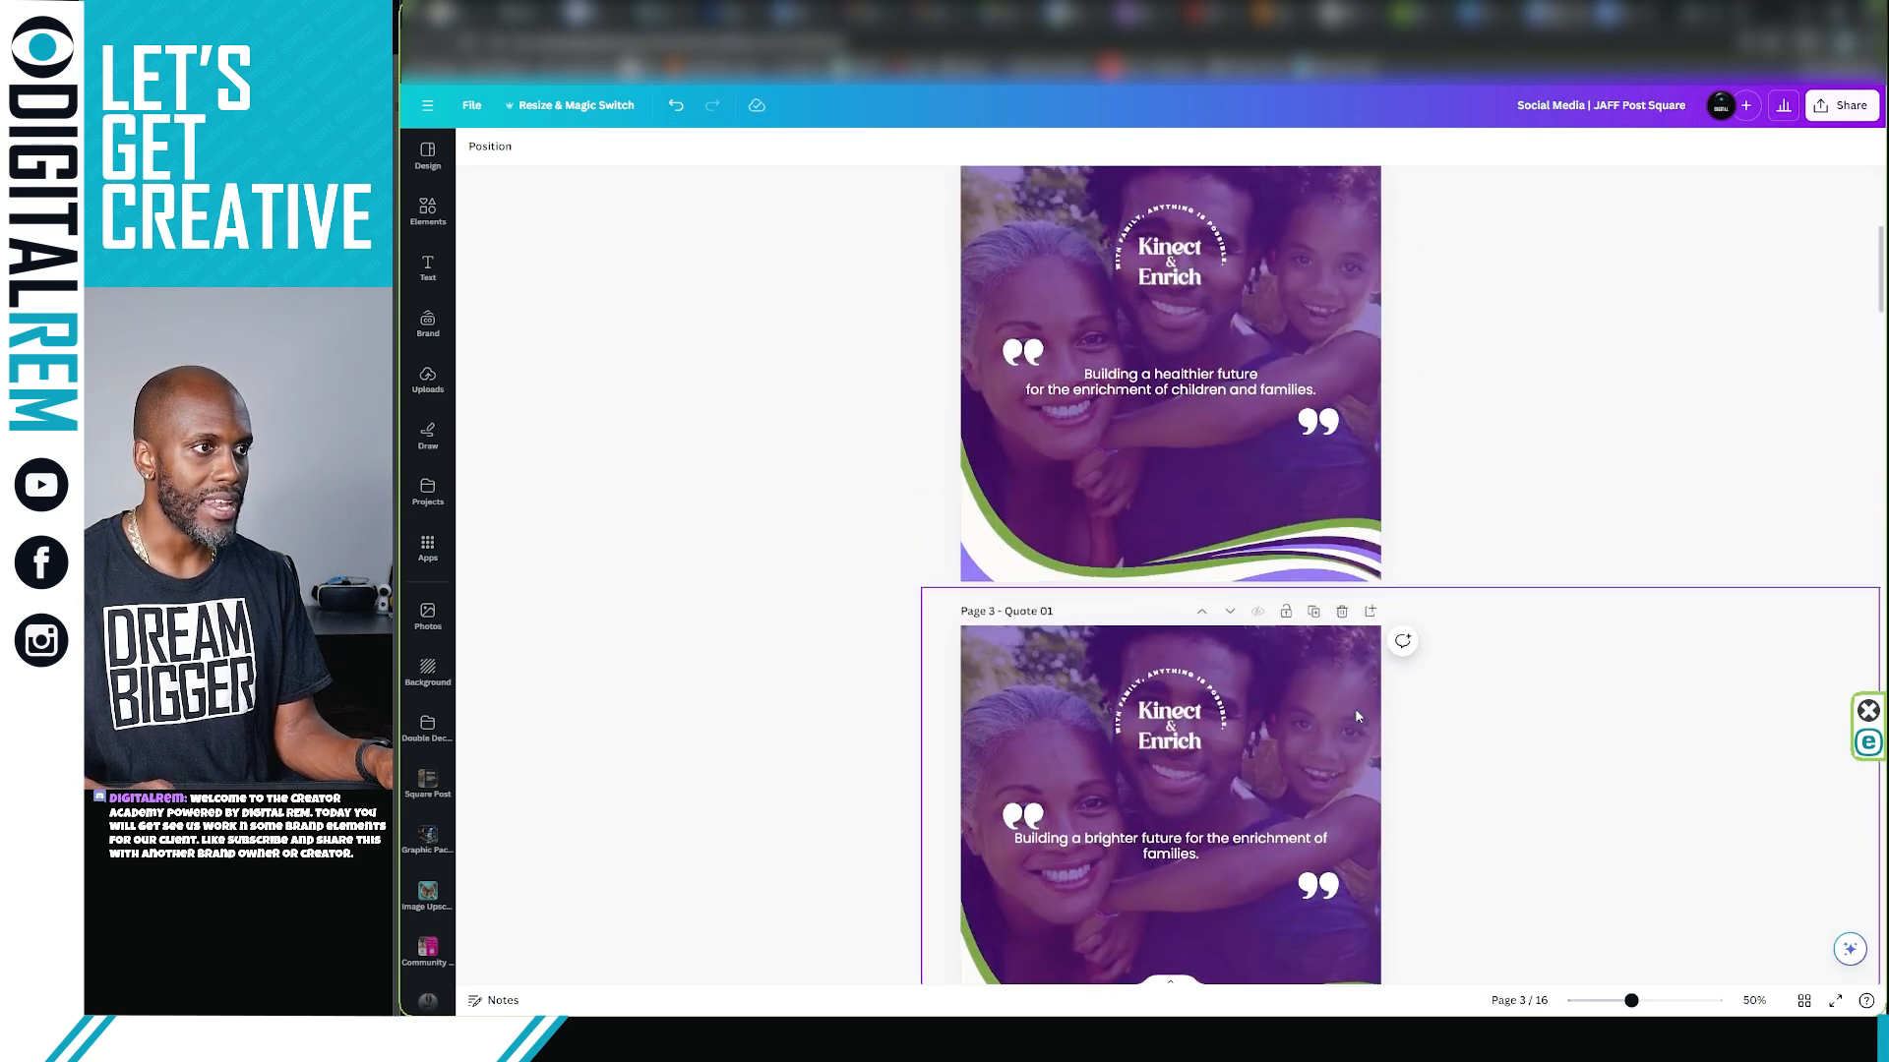
scroll(1212, 710, "down", 2)
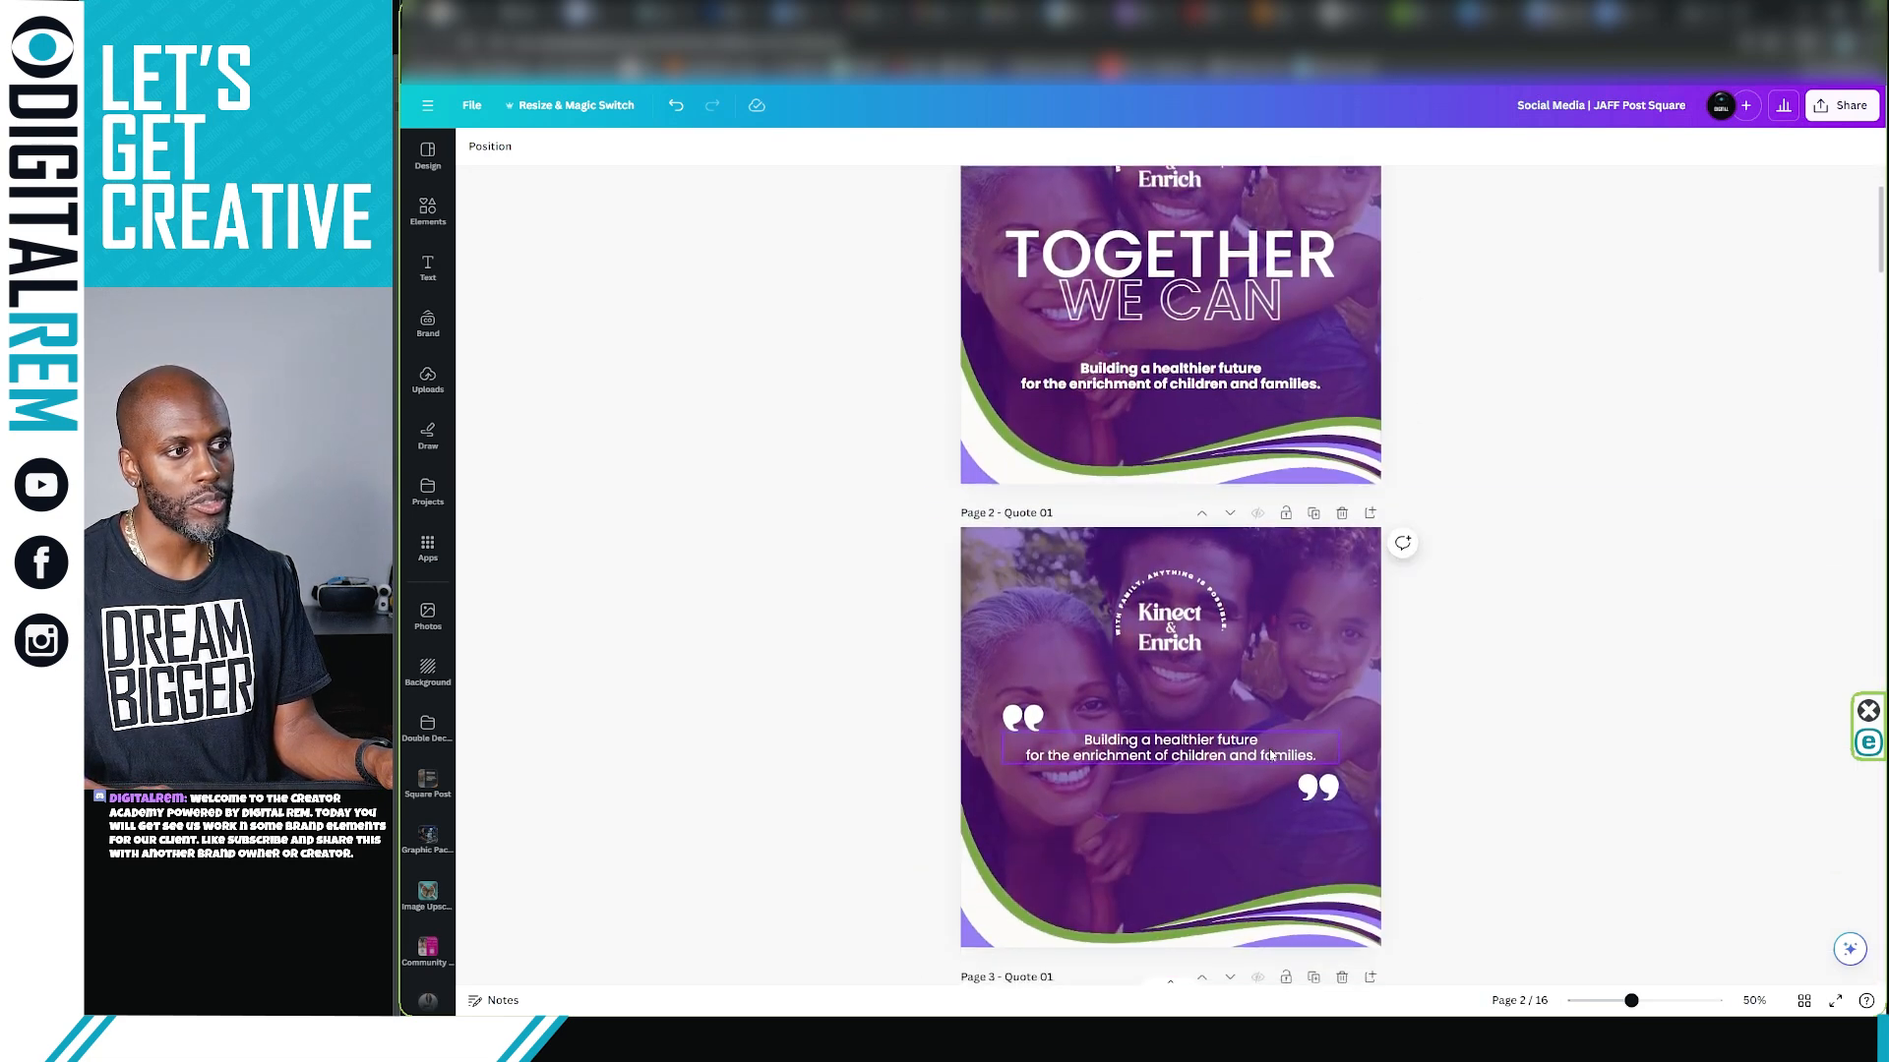
scroll(1212, 708, "up", 2)
scroll(1194, 694, "down", 2)
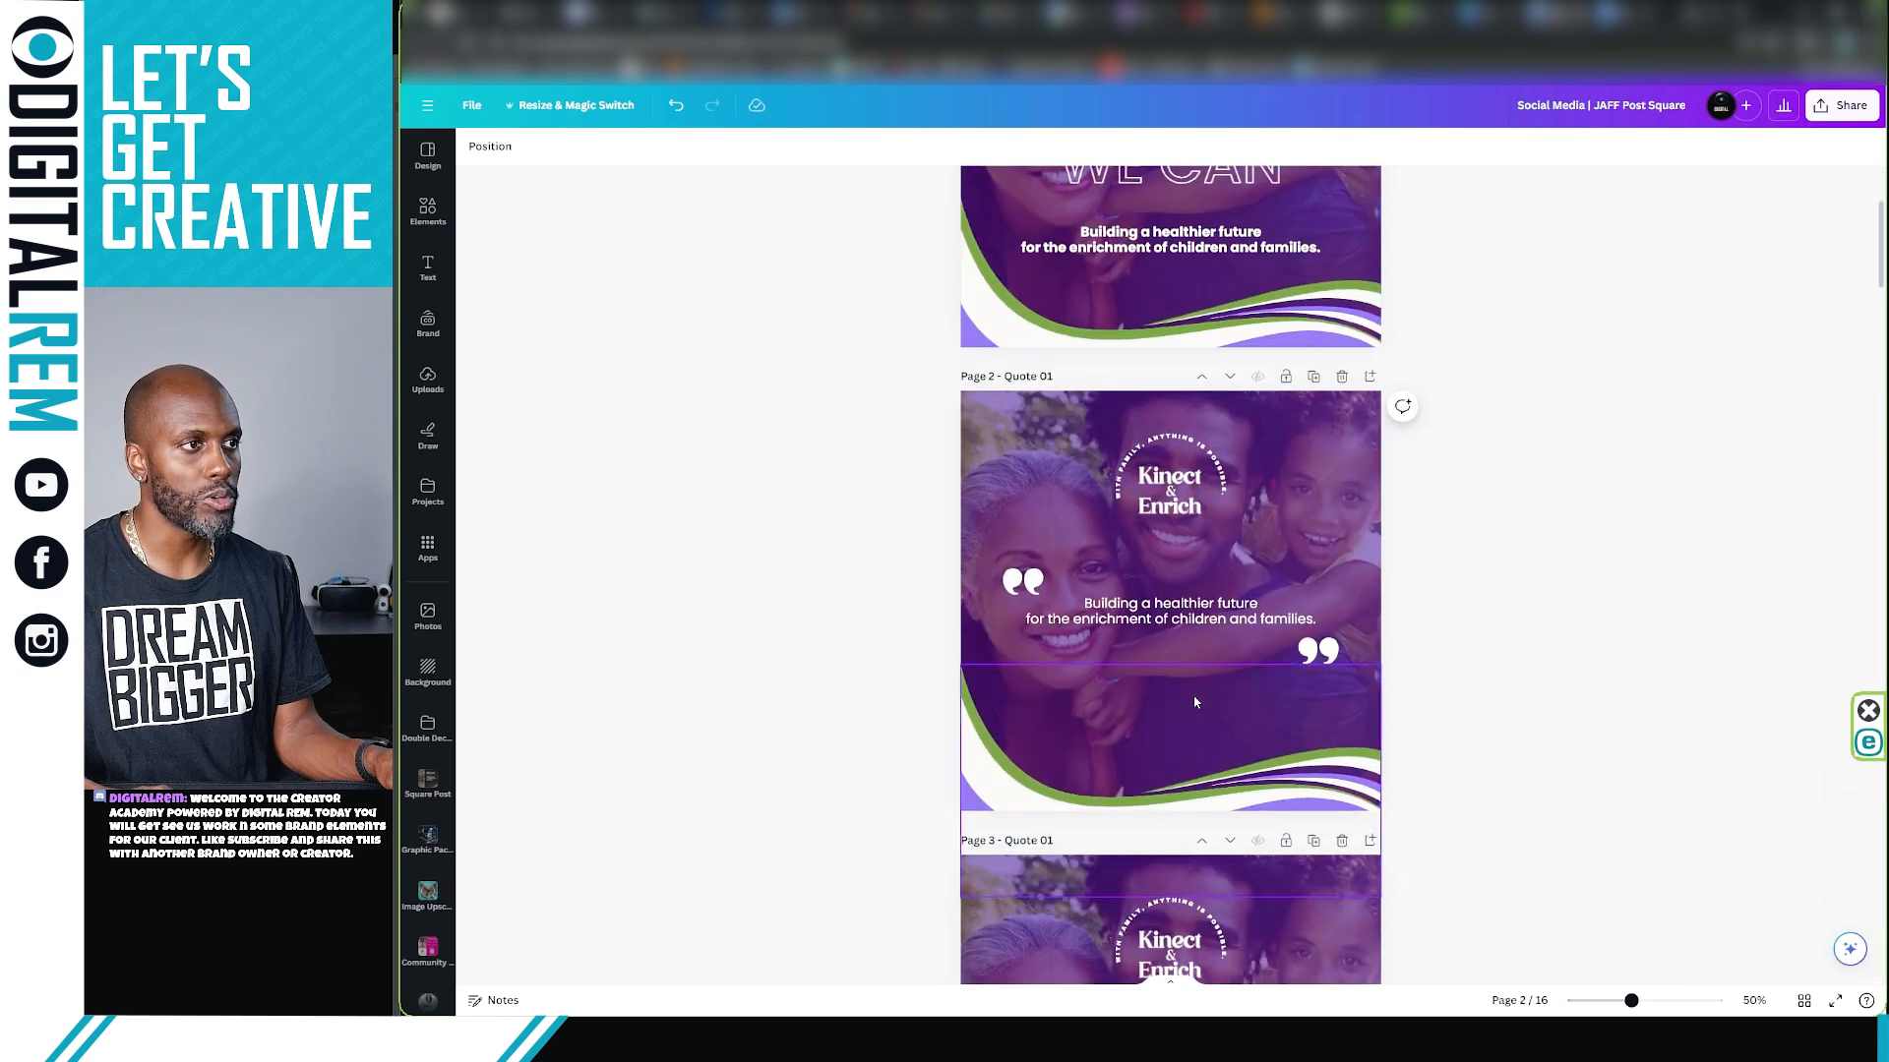
scroll(1180, 492, "up", 2)
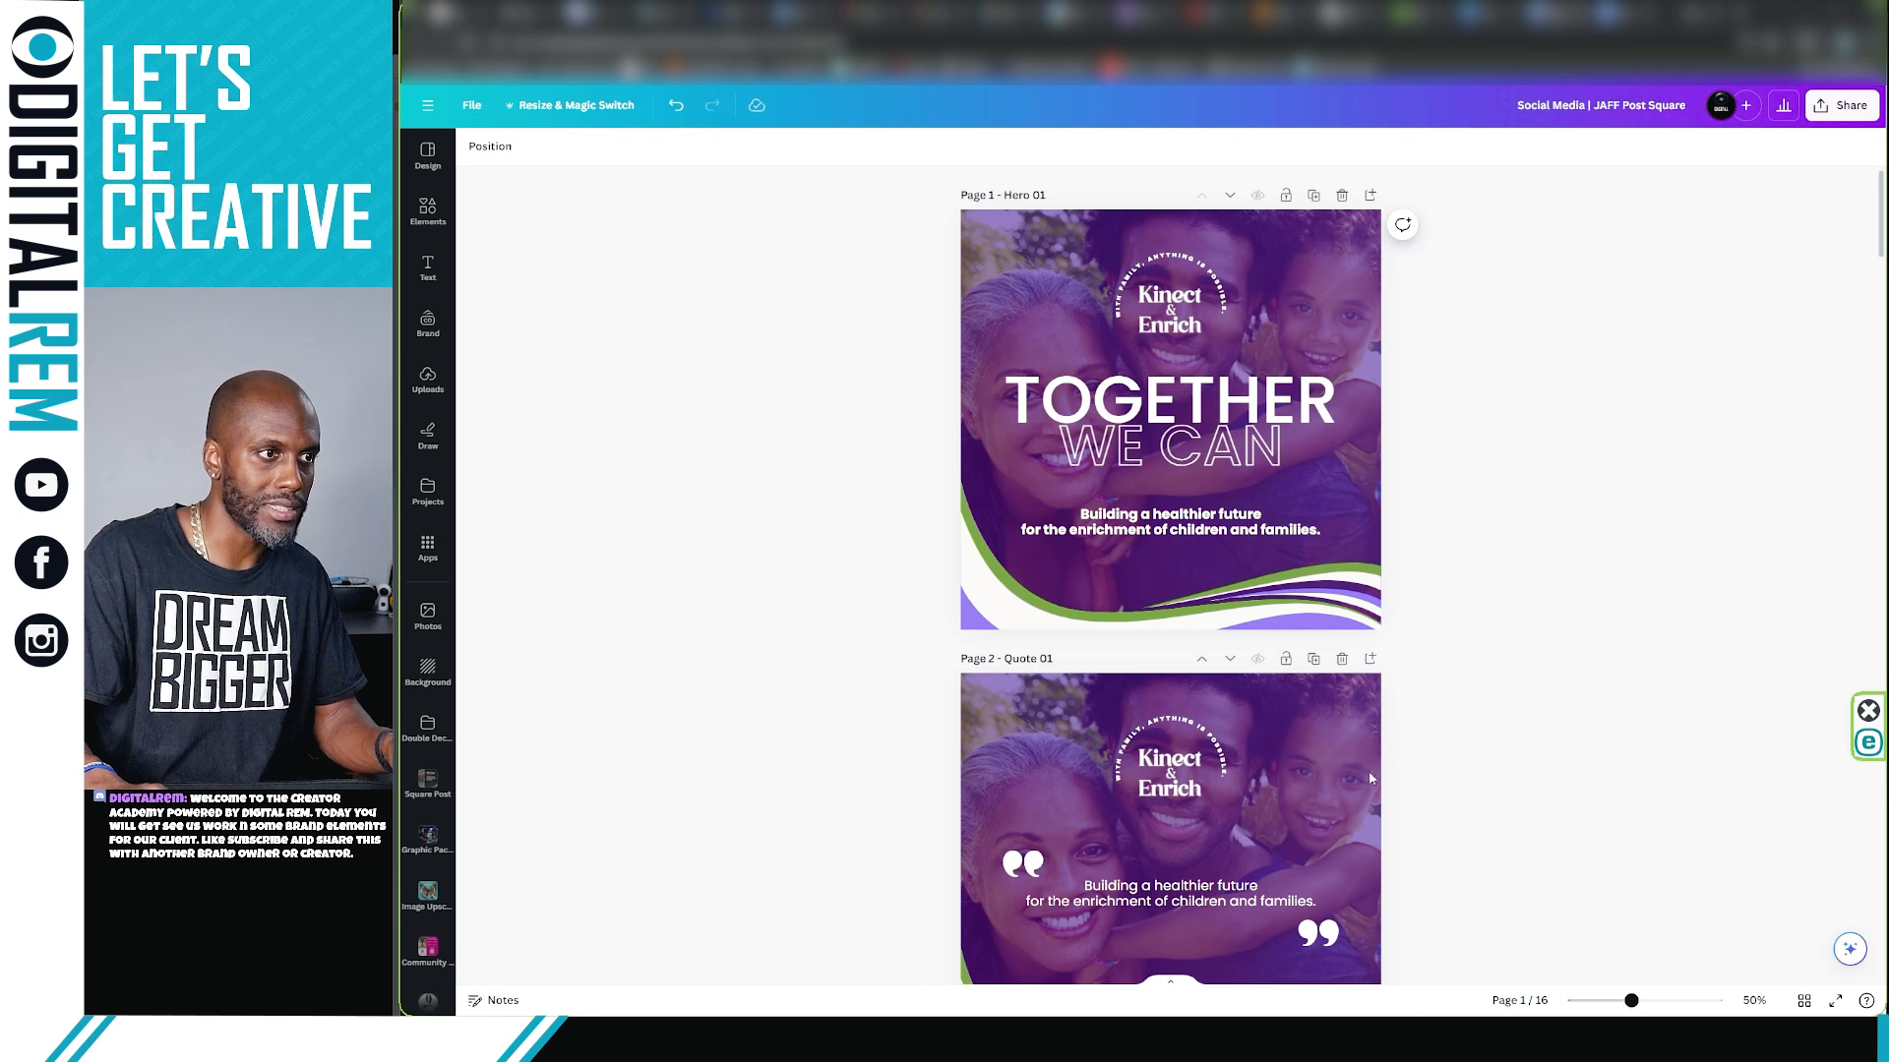
left_click(1221, 524)
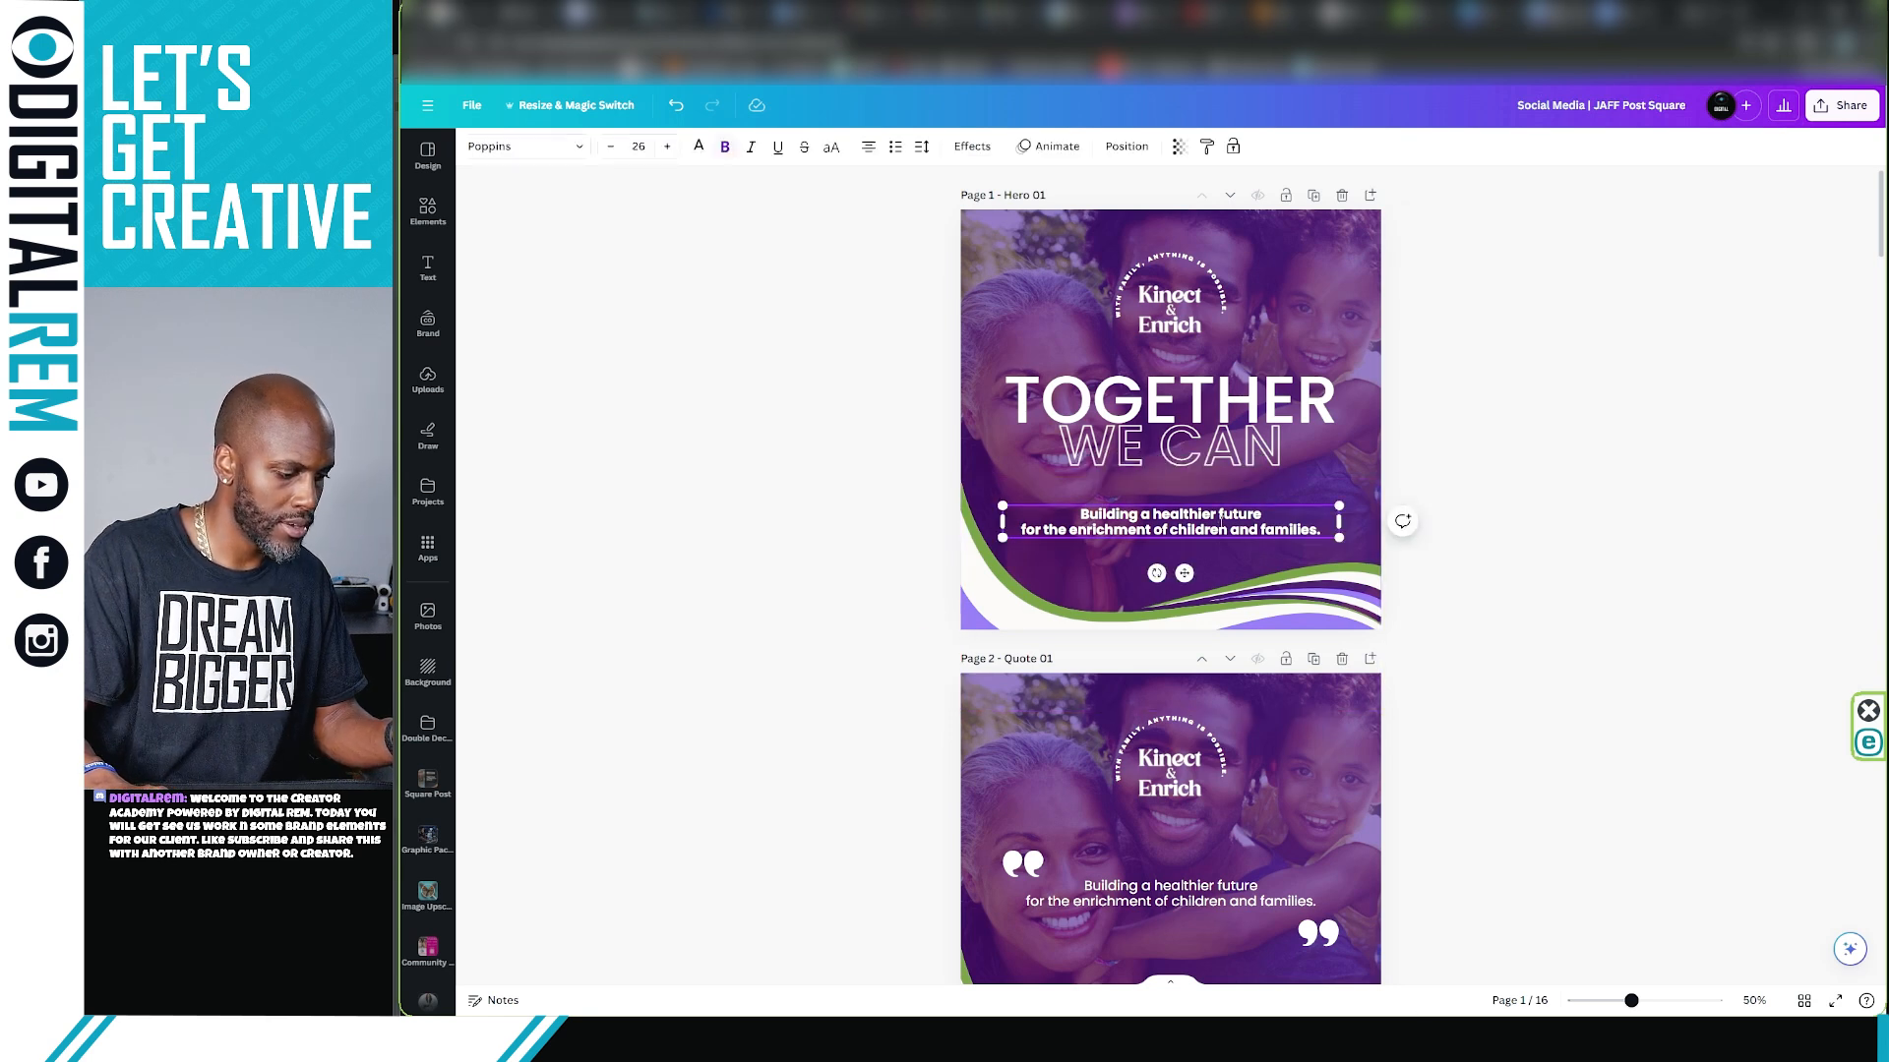
left_click(1220, 524)
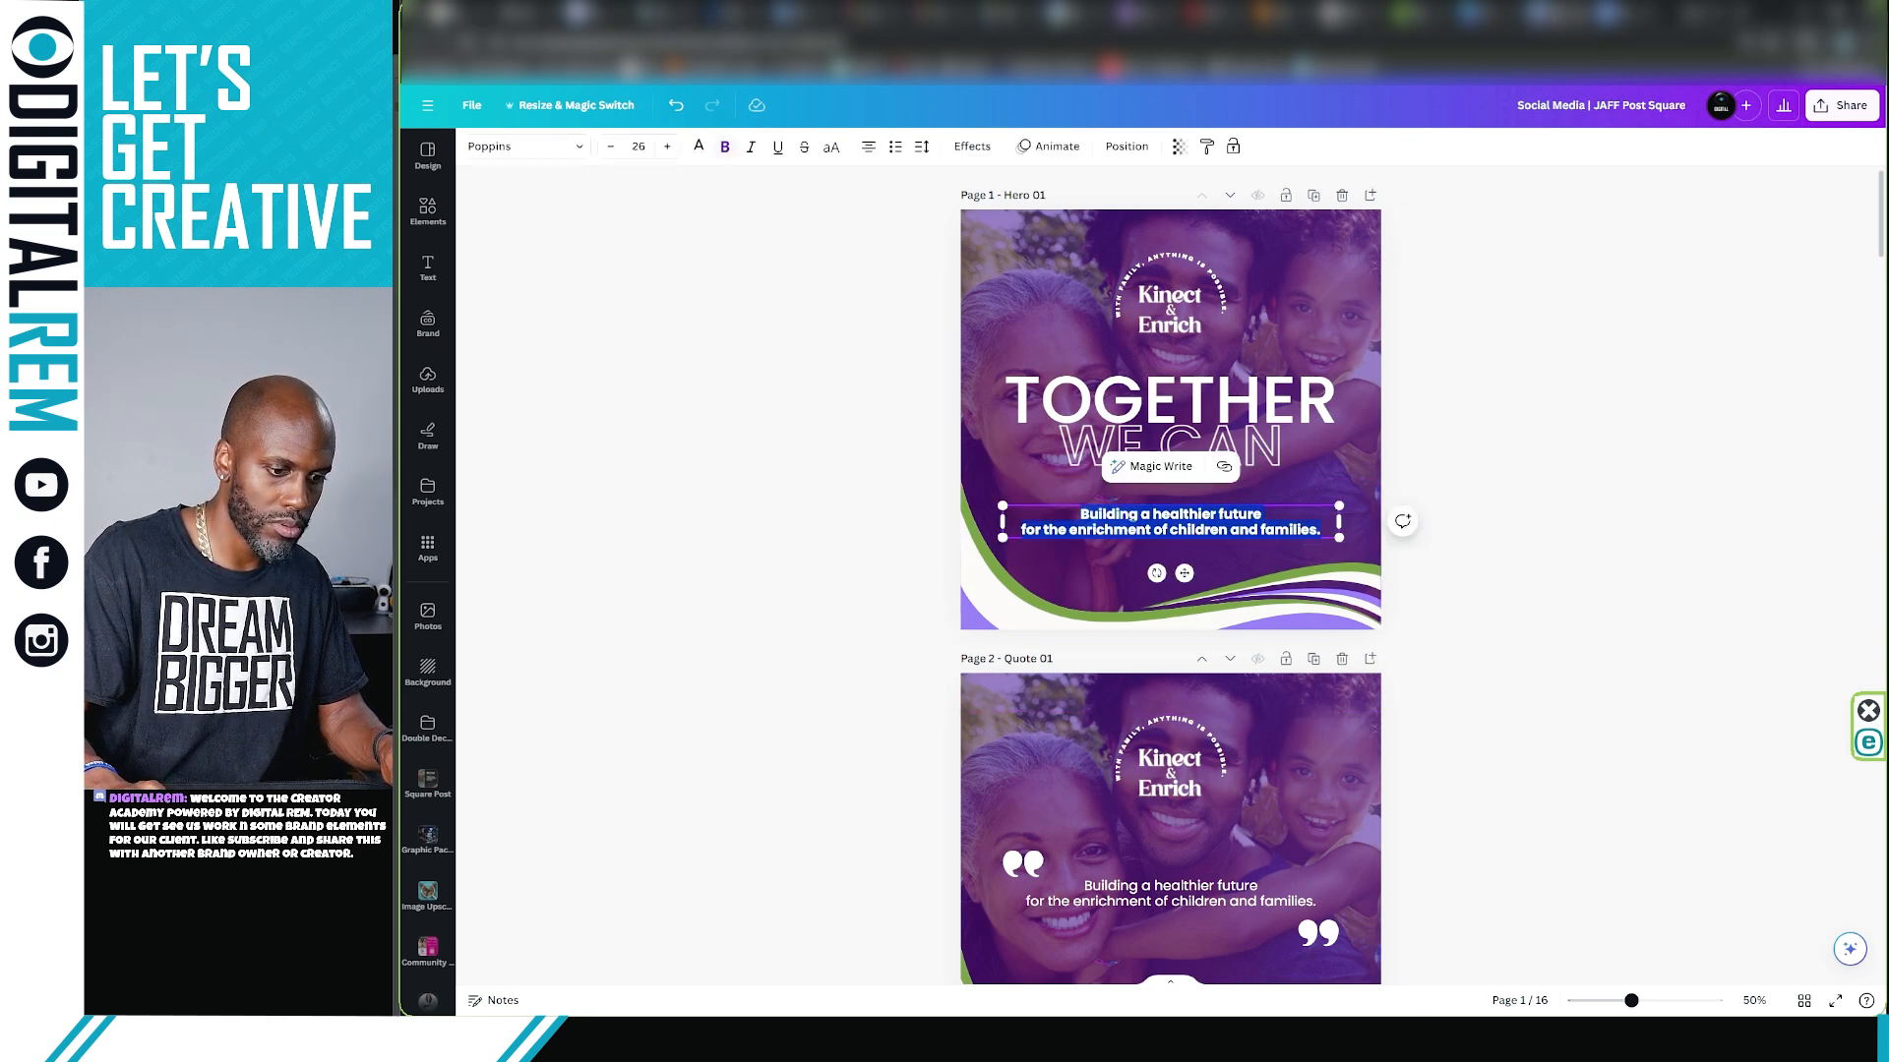
key("Escape")
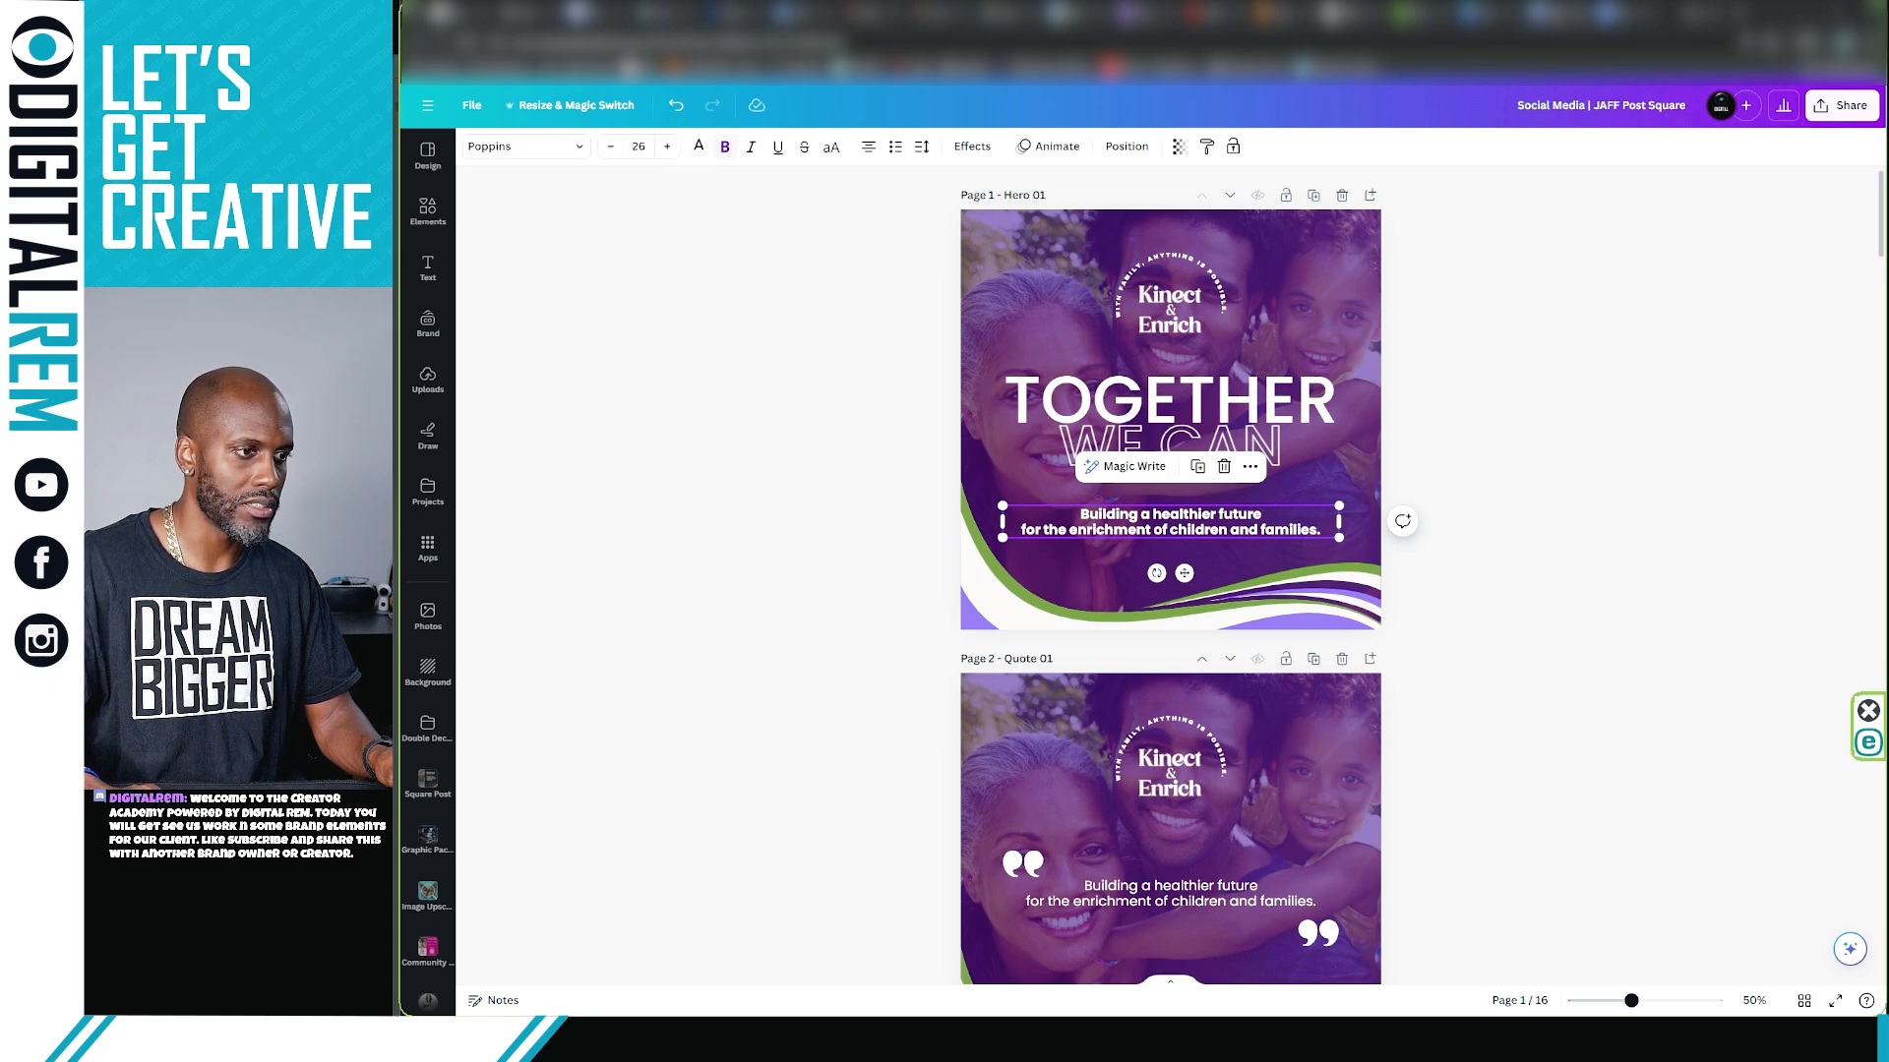
Duplicate Hero page 1 and replace the copy's tagline with "Leading the way in financial literacy for stronger families and communities."
left_click(1313, 195)
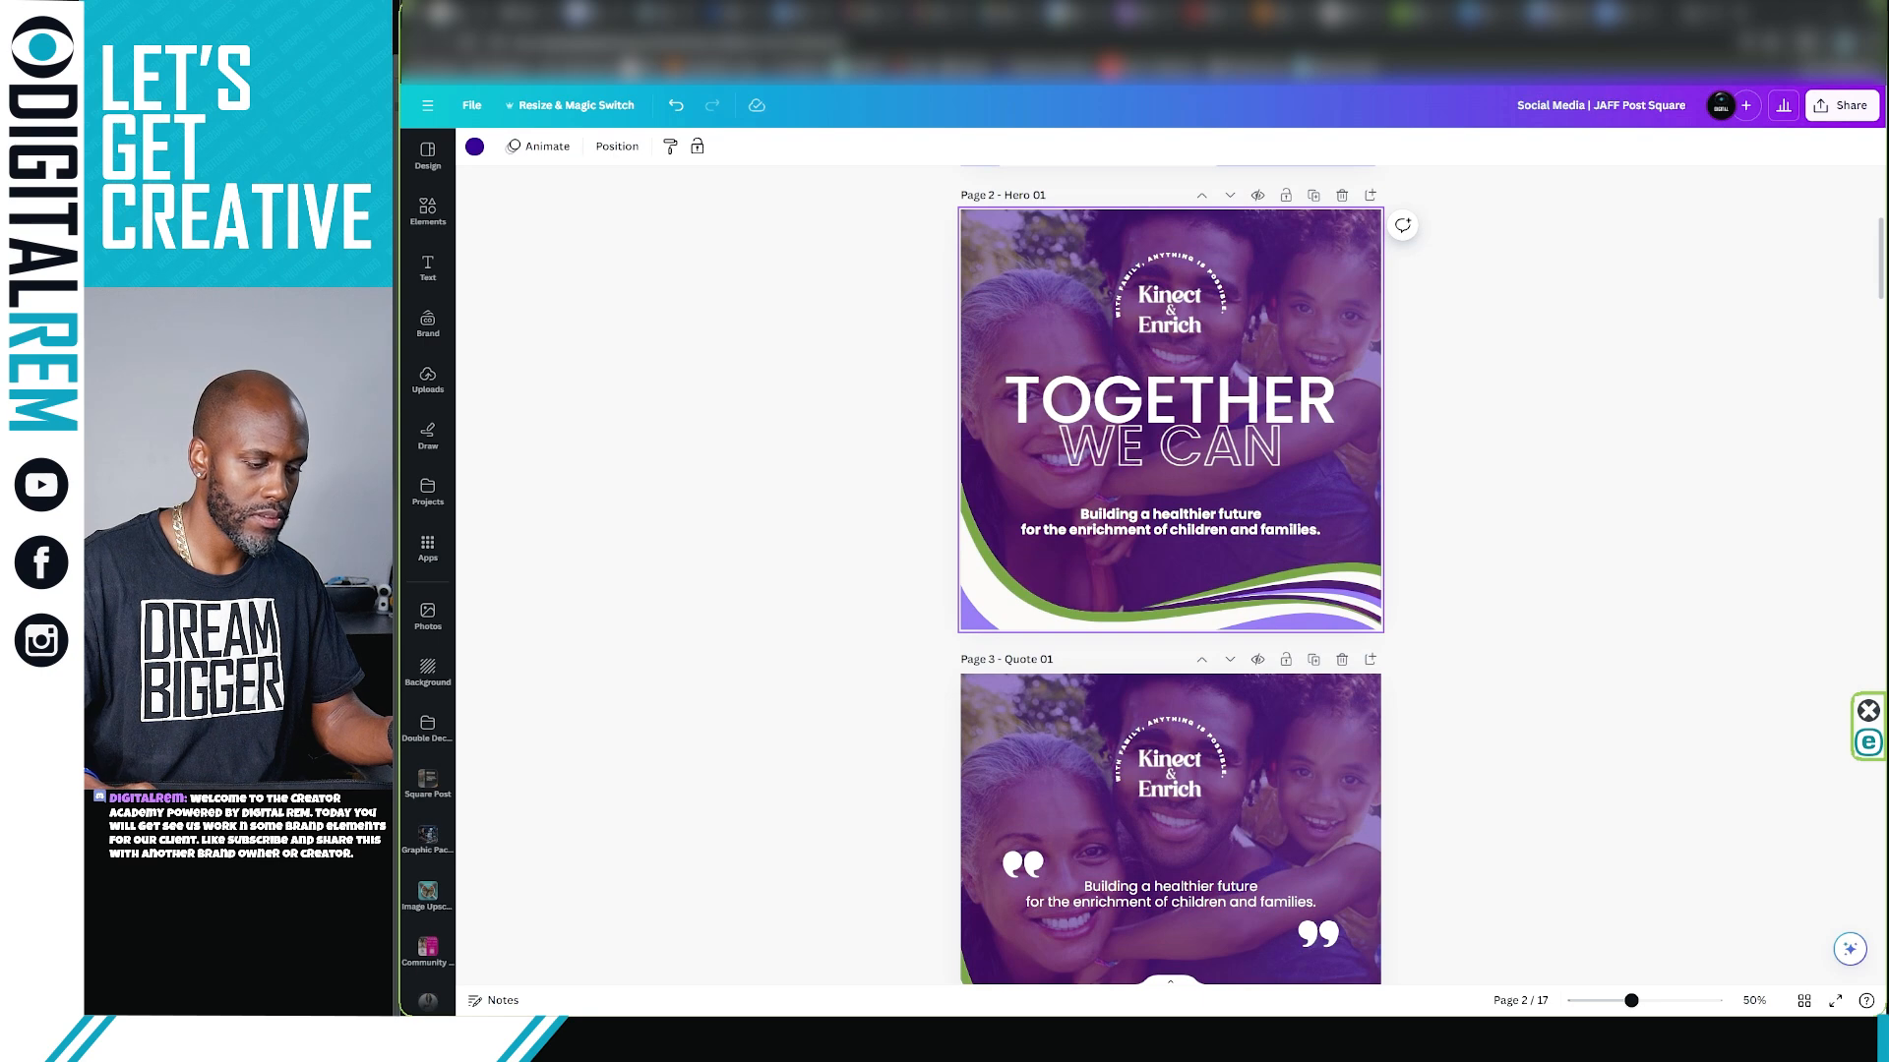
left_click(1123, 532)
scroll(1141, 590, "up", 3)
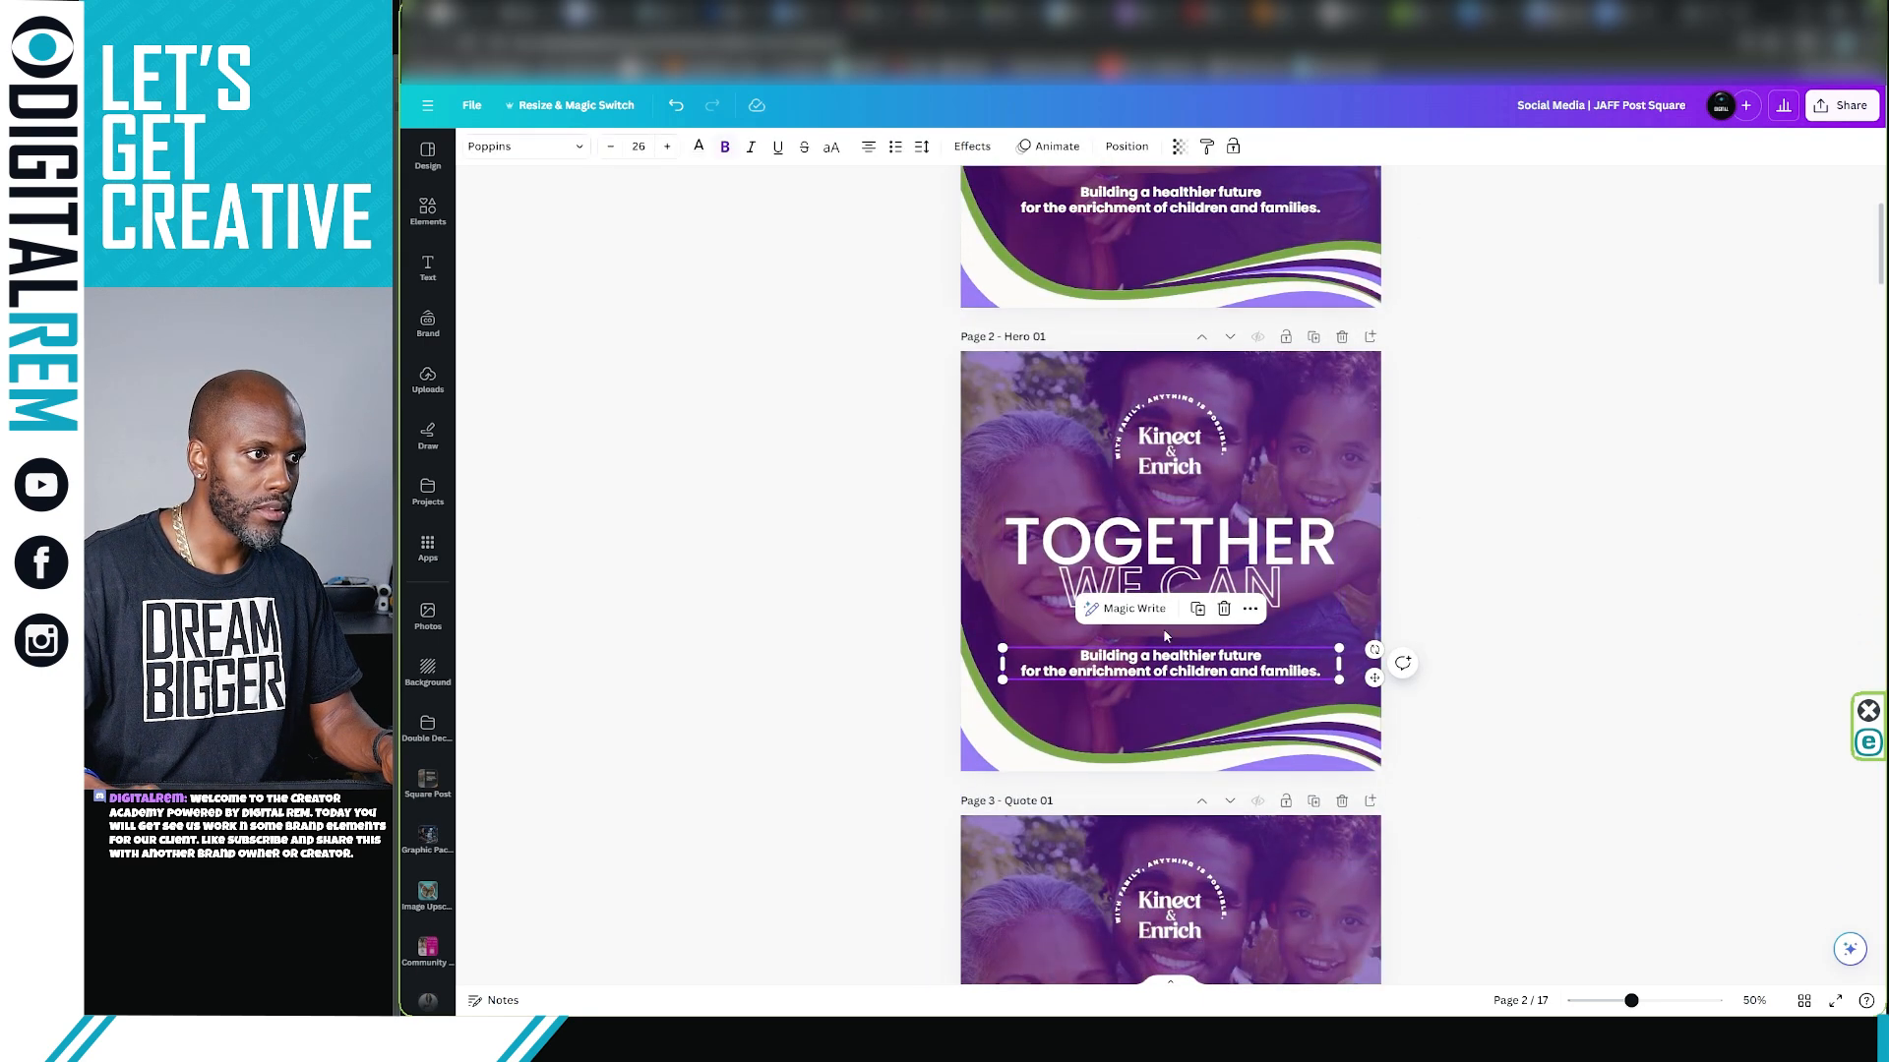
left_click(1156, 664)
key("ctrl+a")
type("Leading the way in financial literacy for stronger families and communities.")
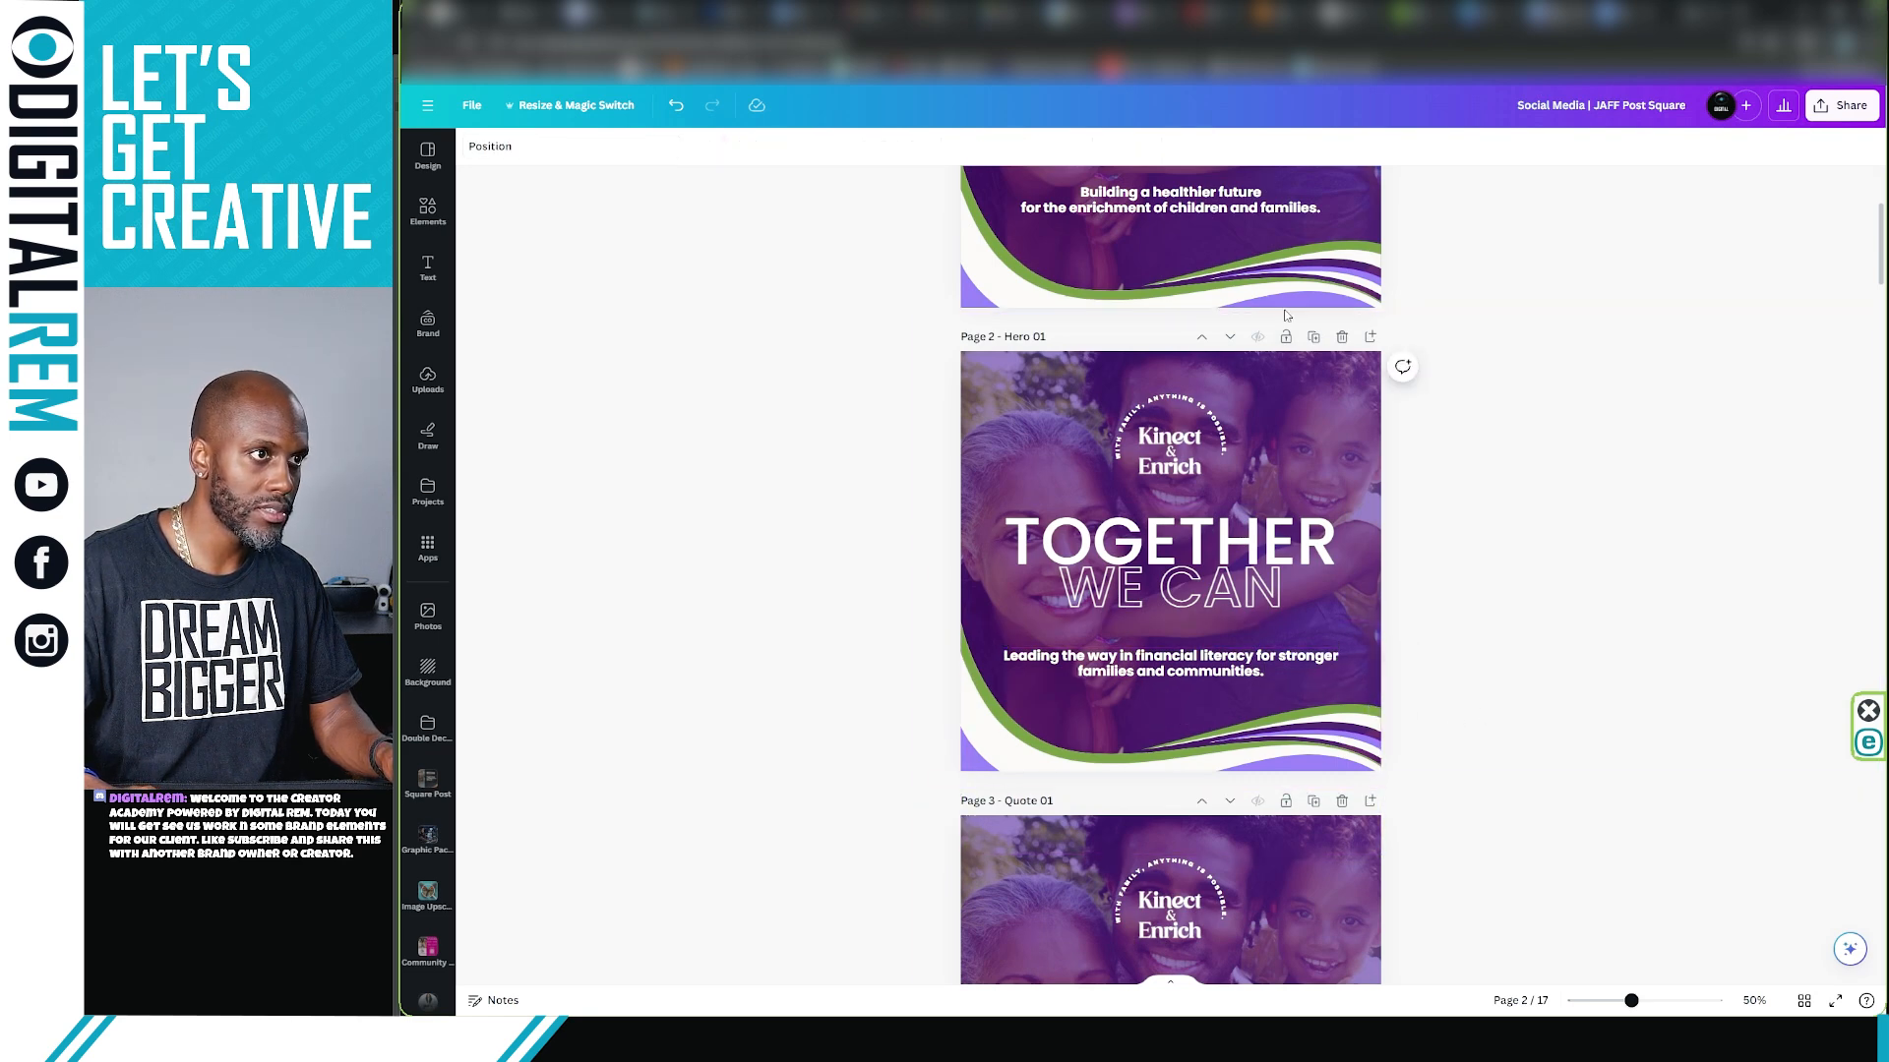
Duplicate page 2 and replace the copy's tagline with "Pioneering resources that empower and enrich South Central LA families."
left_click(1313, 337)
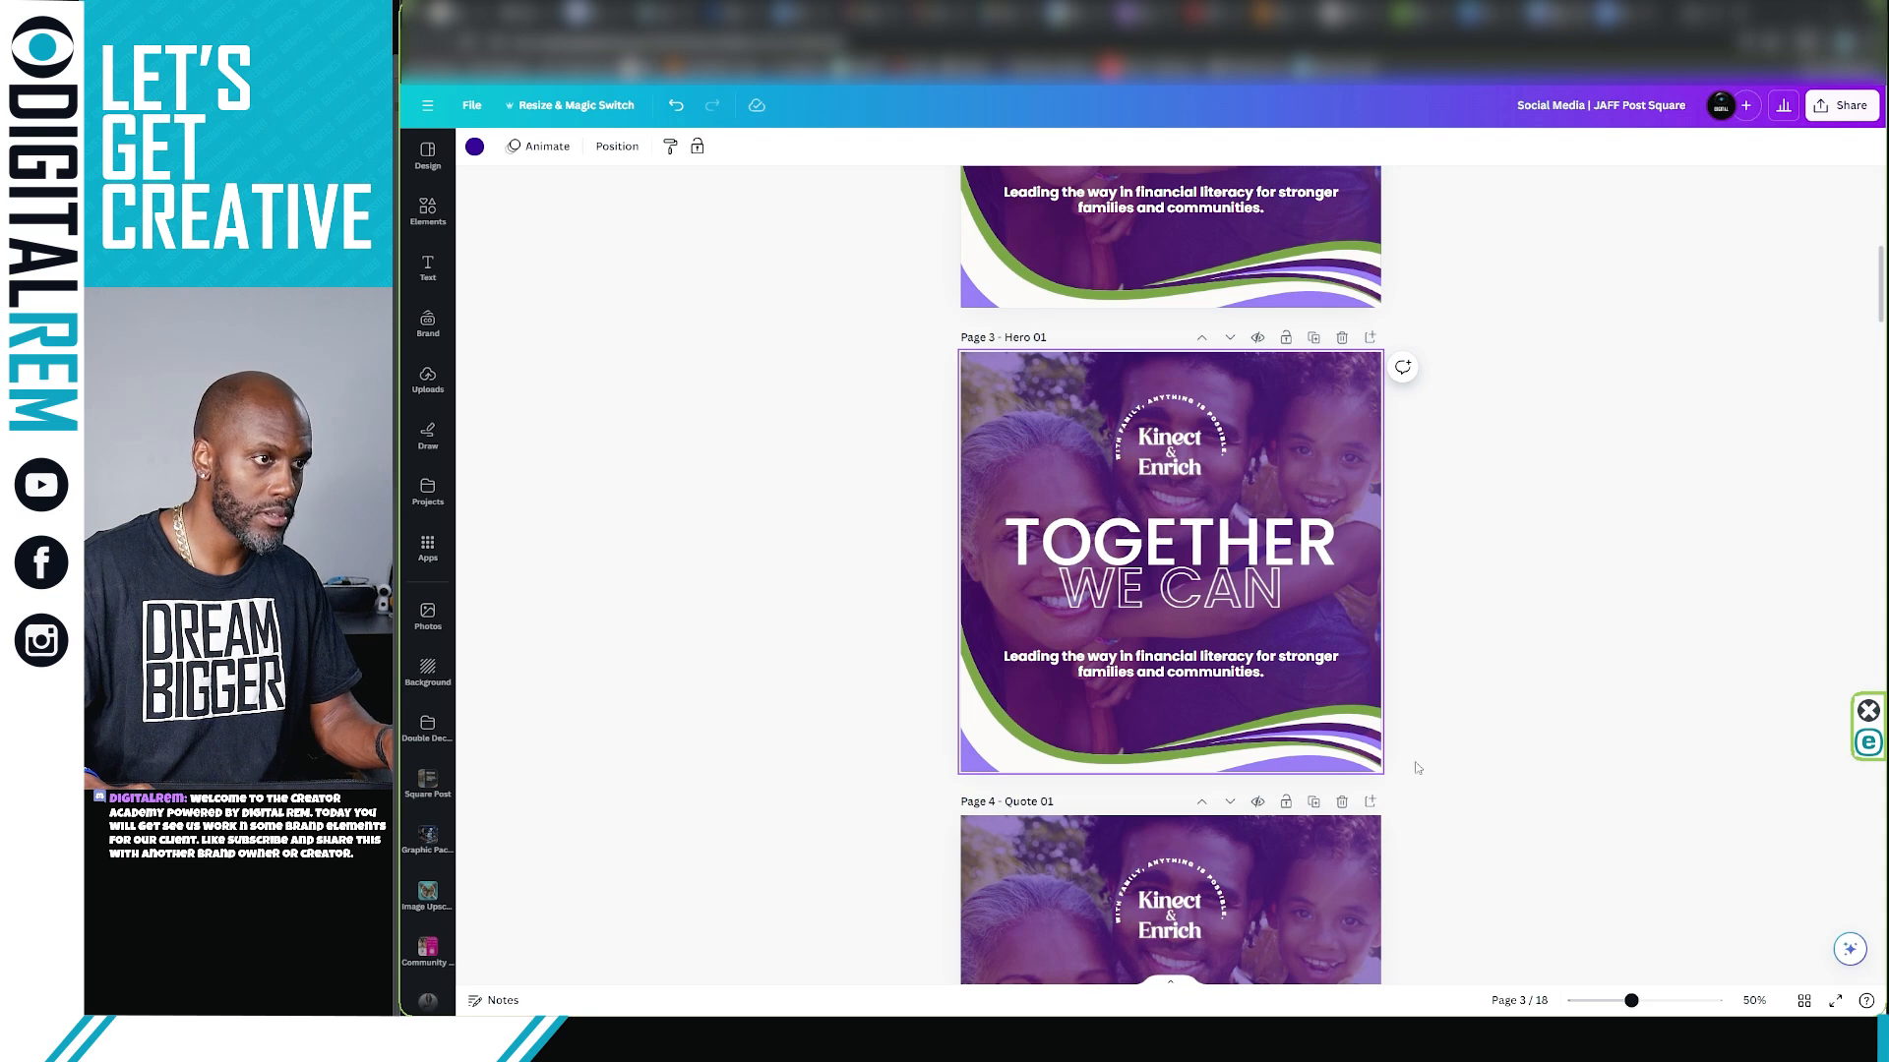
double_click(1198, 657)
type("Pioneering resources that empower and enrich South Central LA families.")
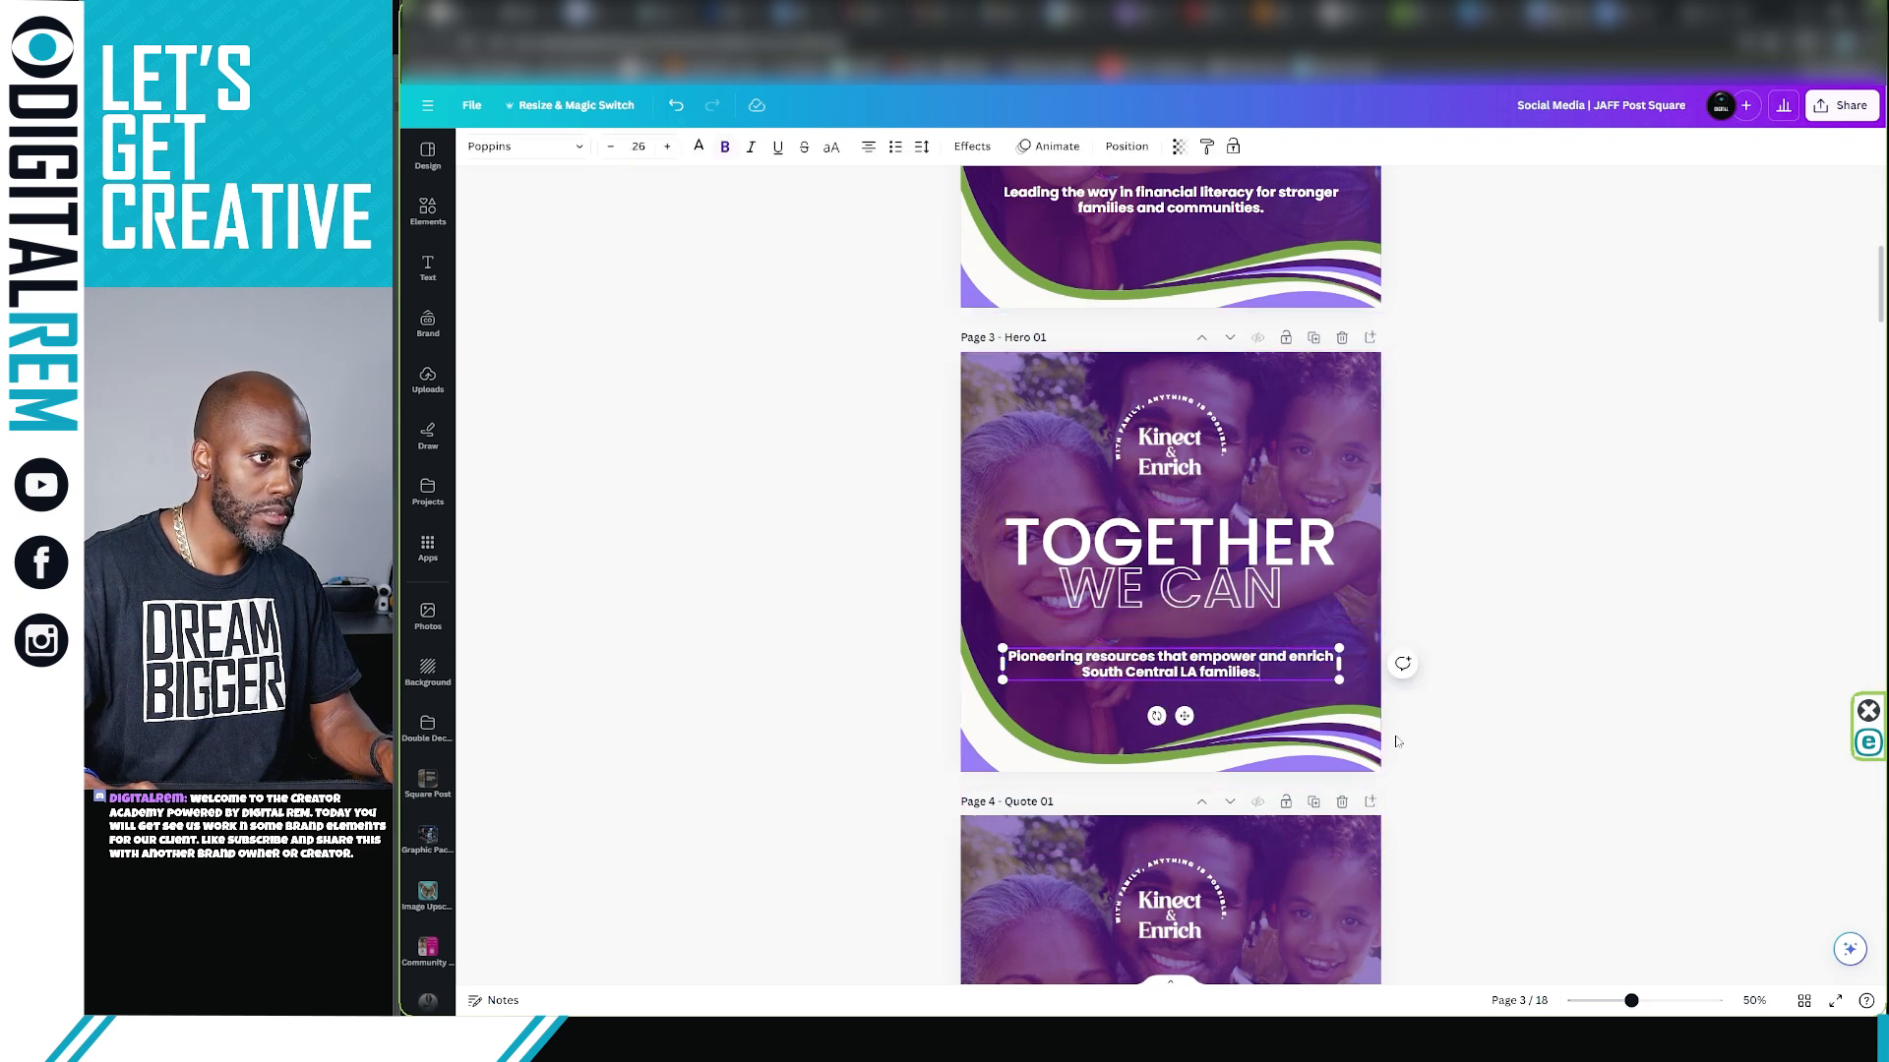
left_click(1286, 385)
Duplicate page 3 and replace the copy's tagline with "Expert guidance for building a legacy of success and stability."
left_click(1313, 338)
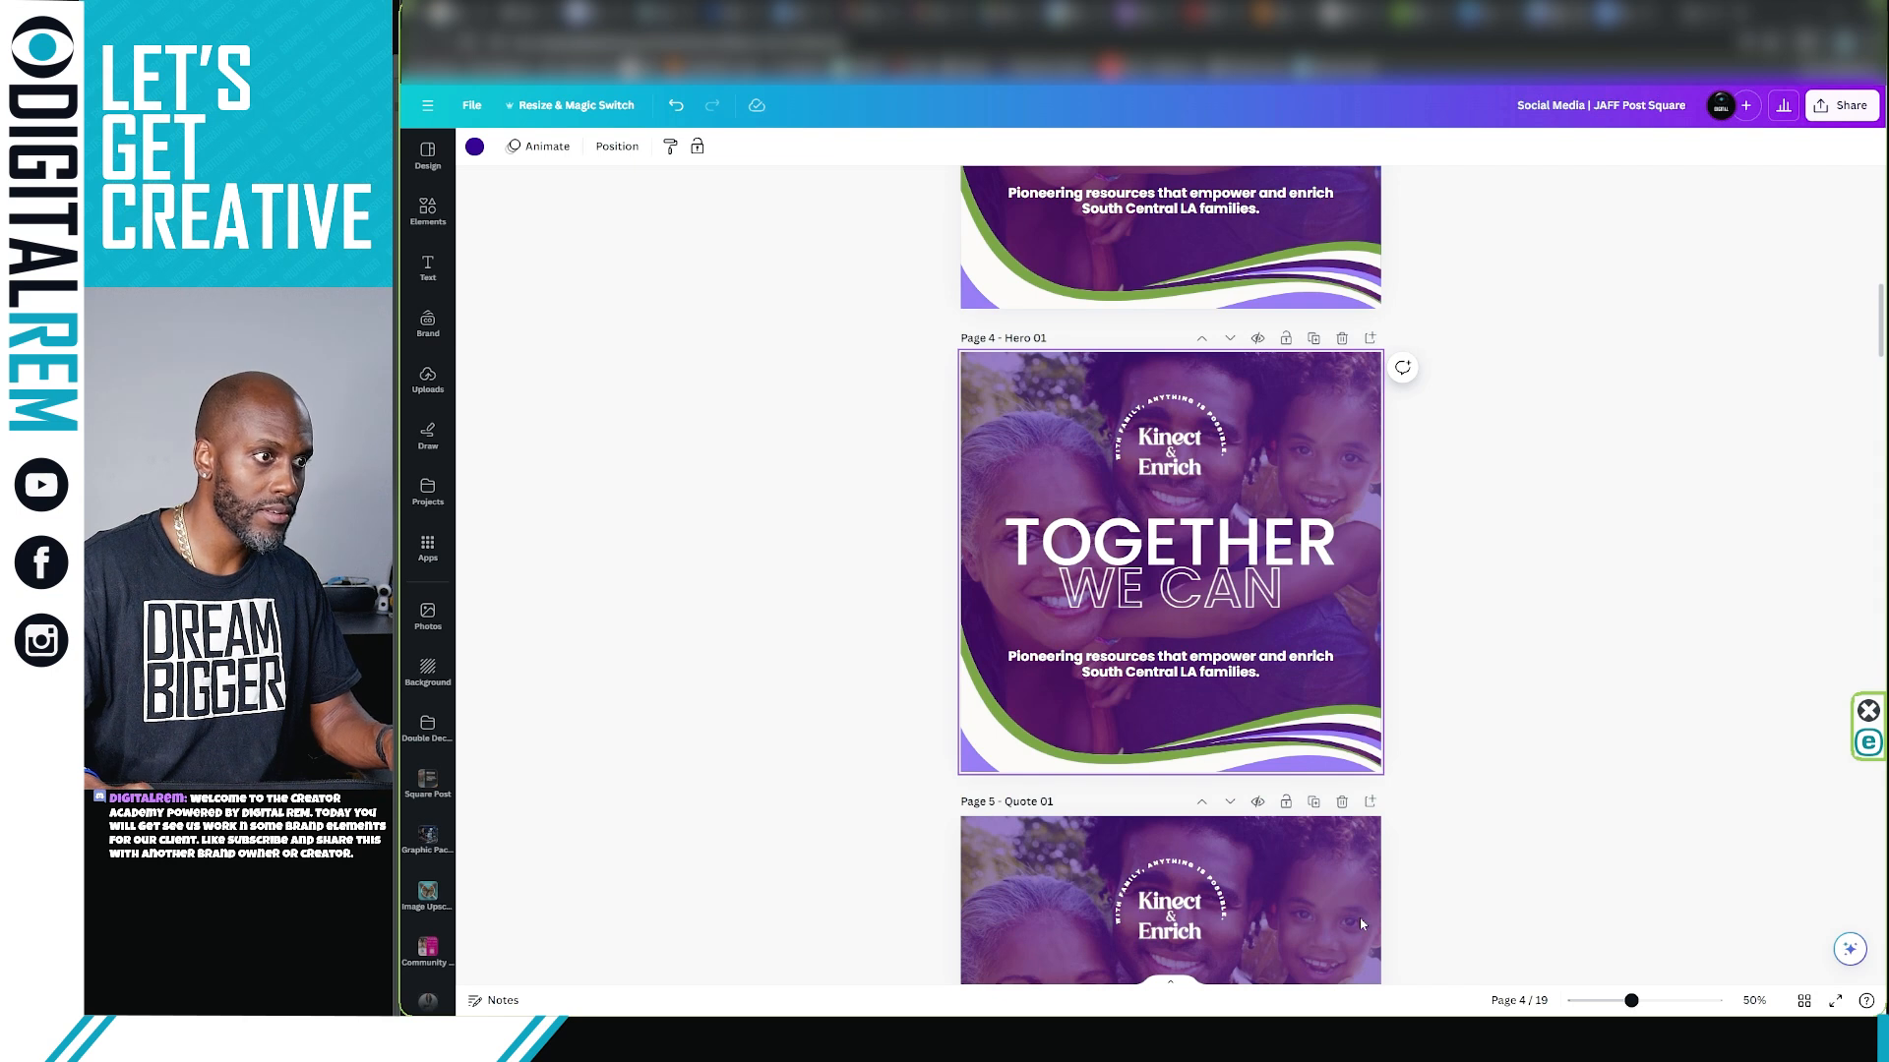
scroll(1194, 648, "up", 1)
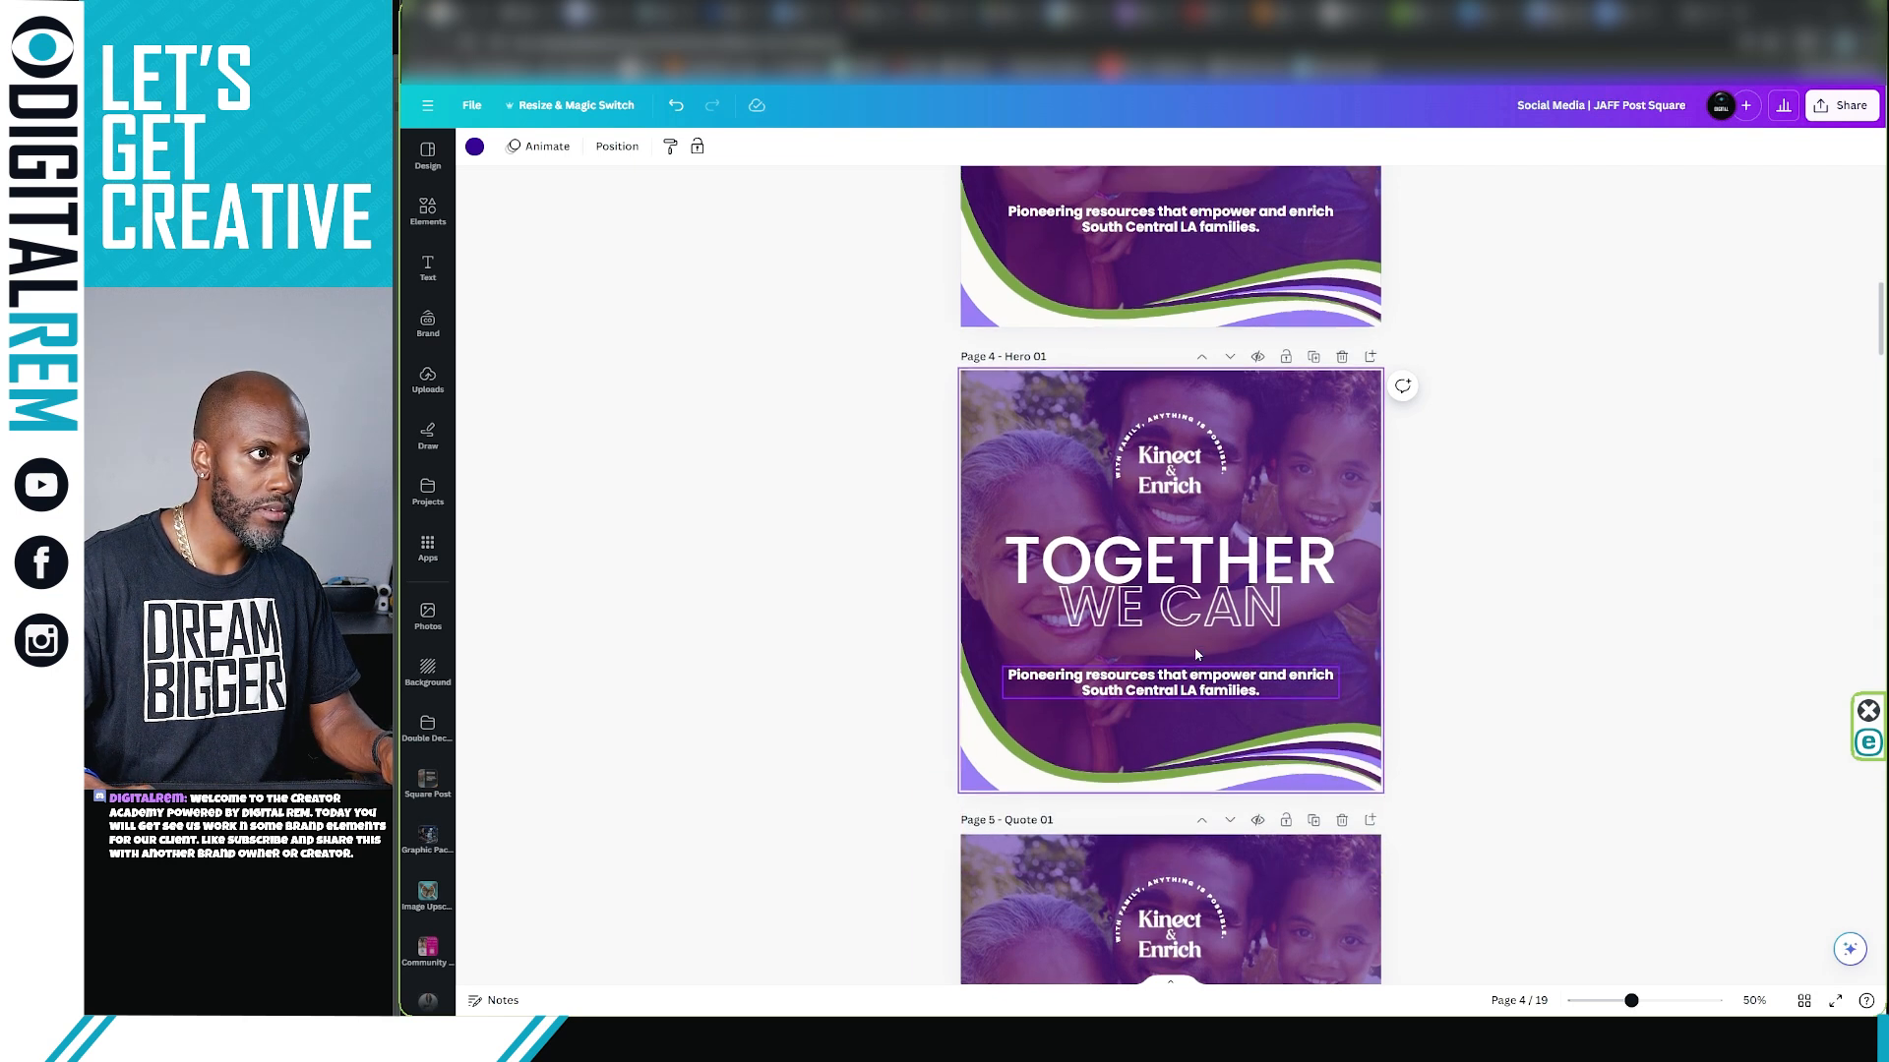
left_click(1176, 751)
type("Expert guidance for building a legacy of success and stability.")
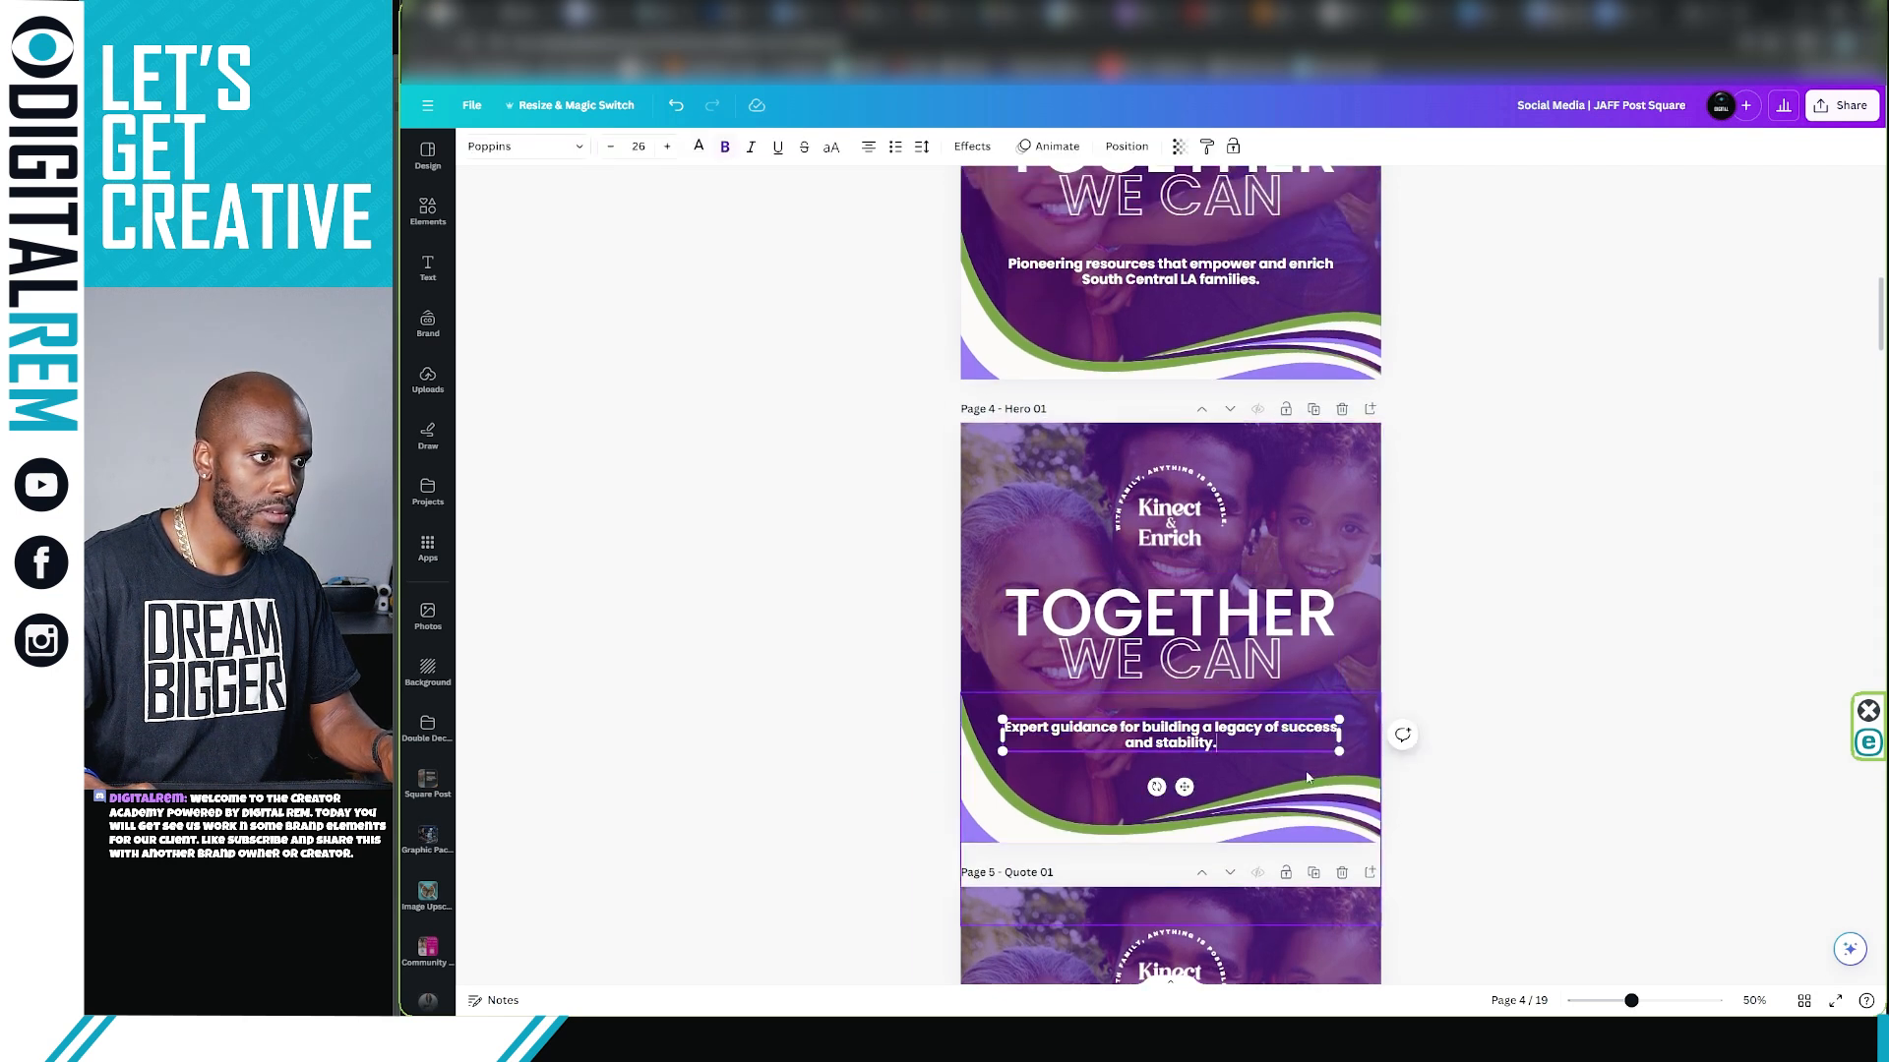
Duplicate page 4 and replace the copy's tagline with "Your trusted partner in creating opportunities for a brighter future."
scroll(1251, 832, "down", 1)
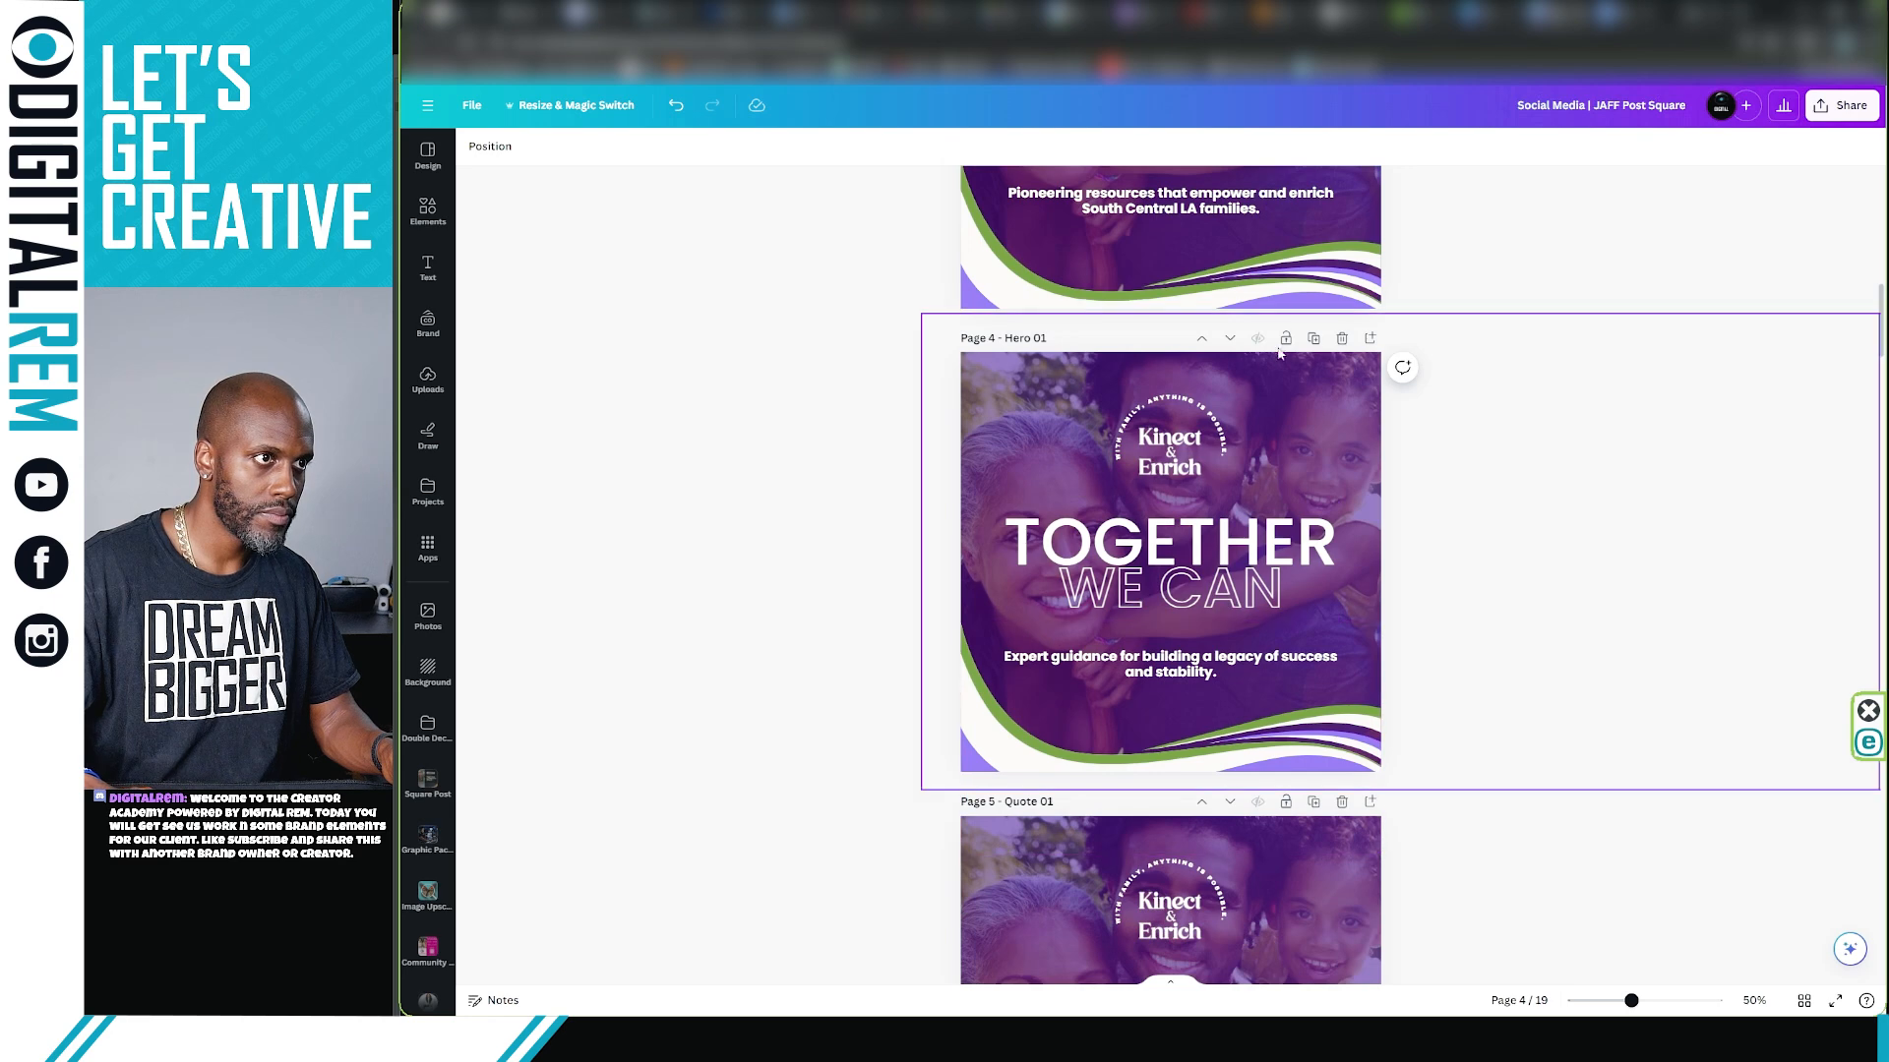
left_click(1313, 346)
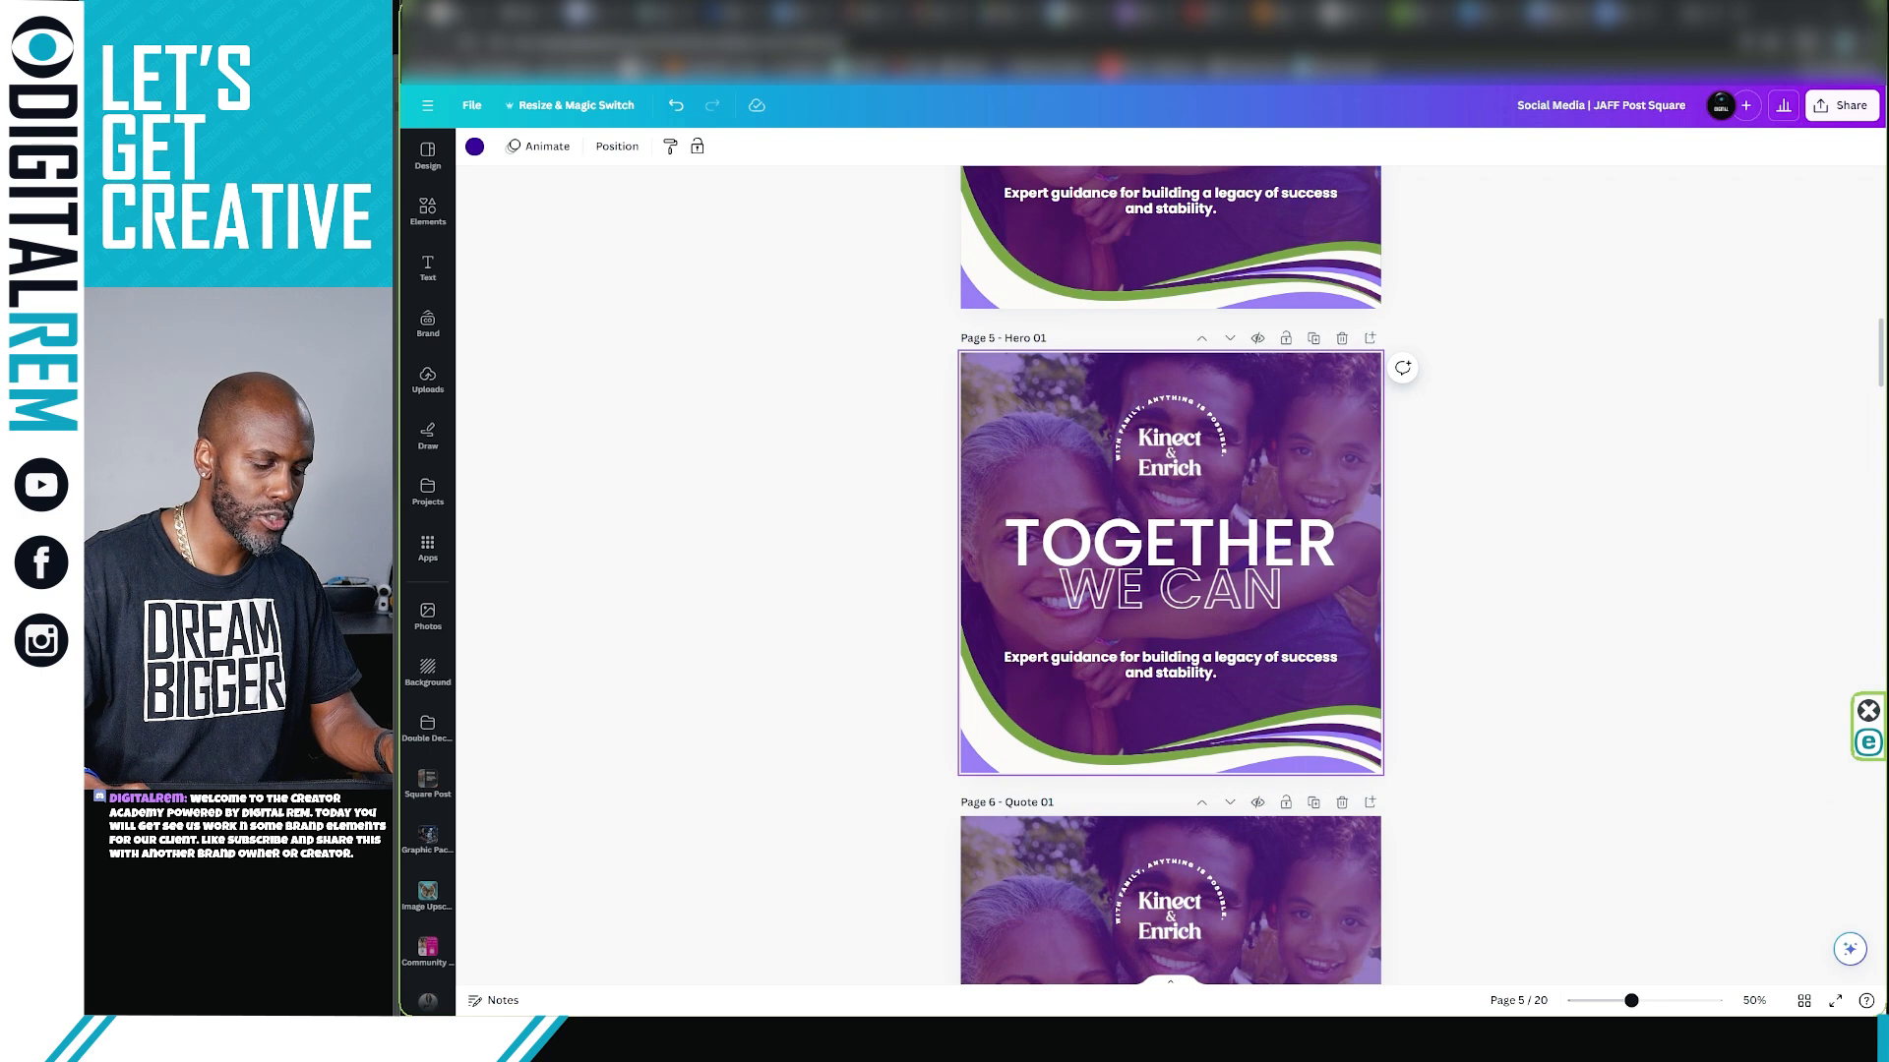
scroll(1183, 661, "down", 1)
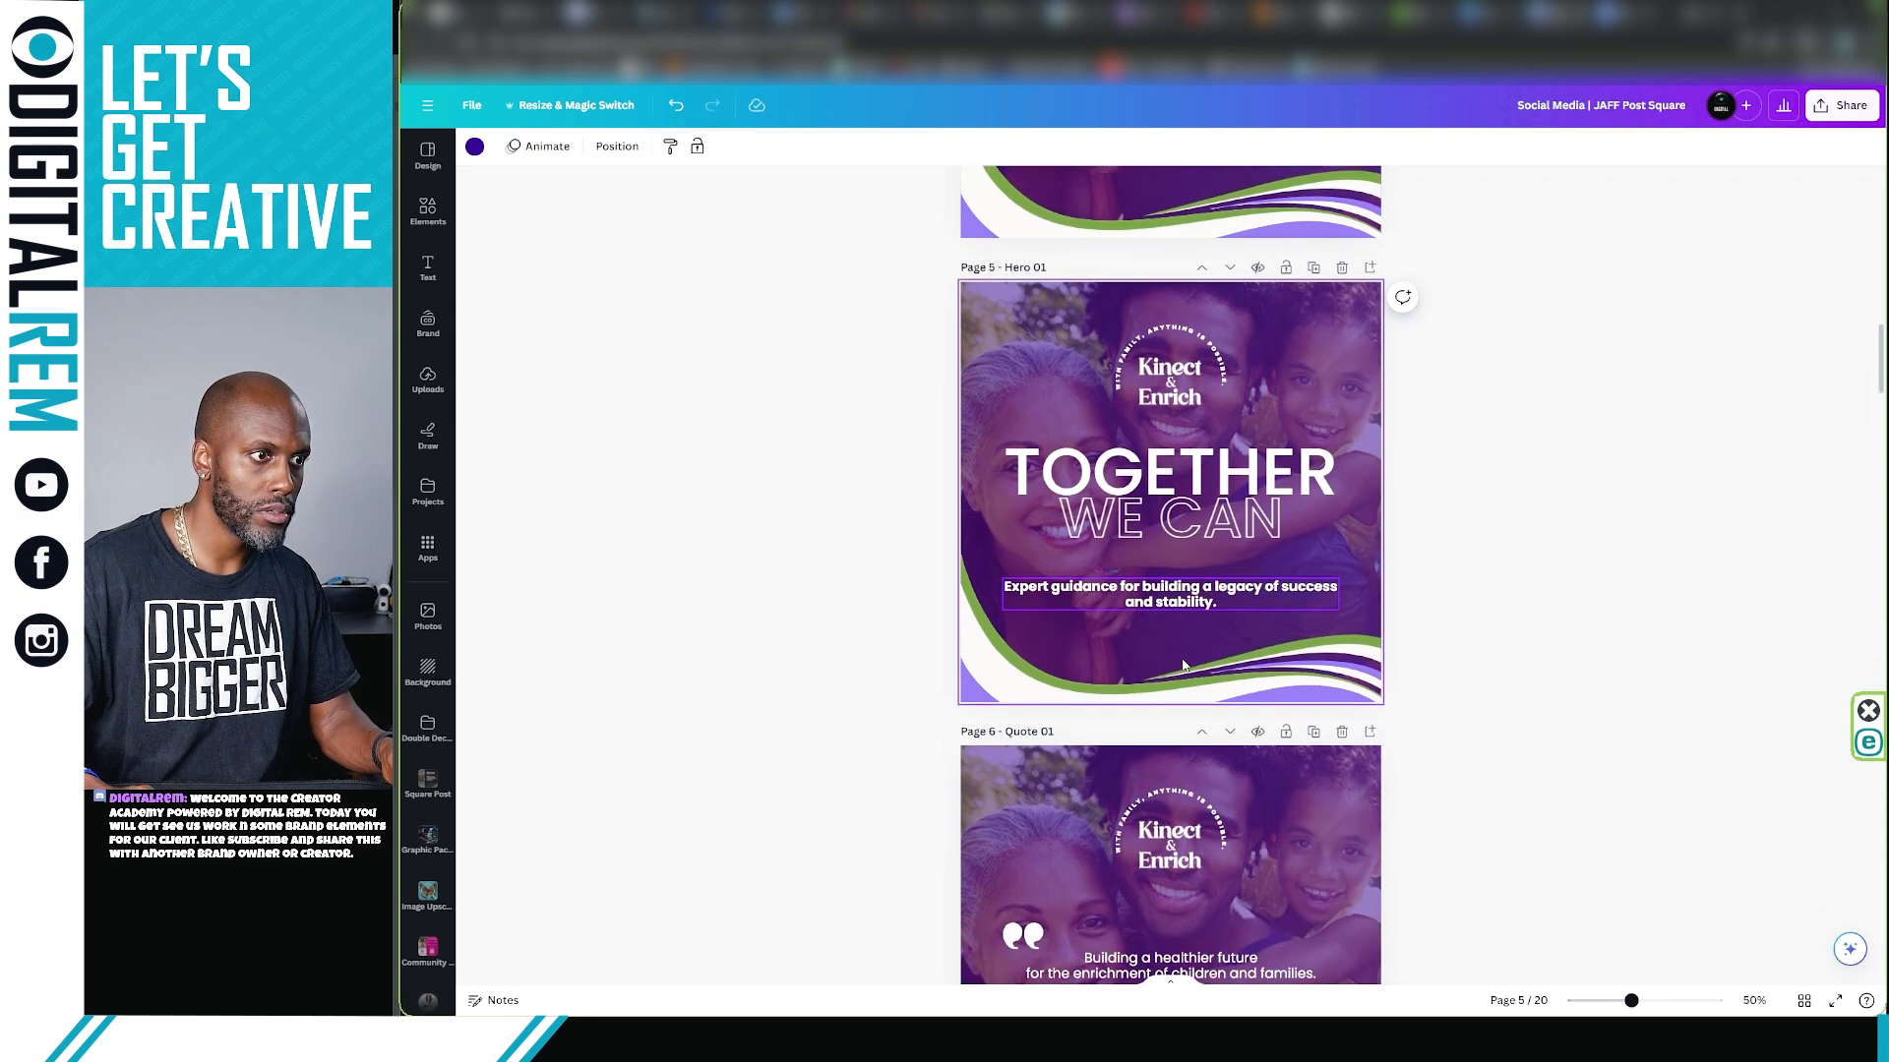
double_click(1185, 598)
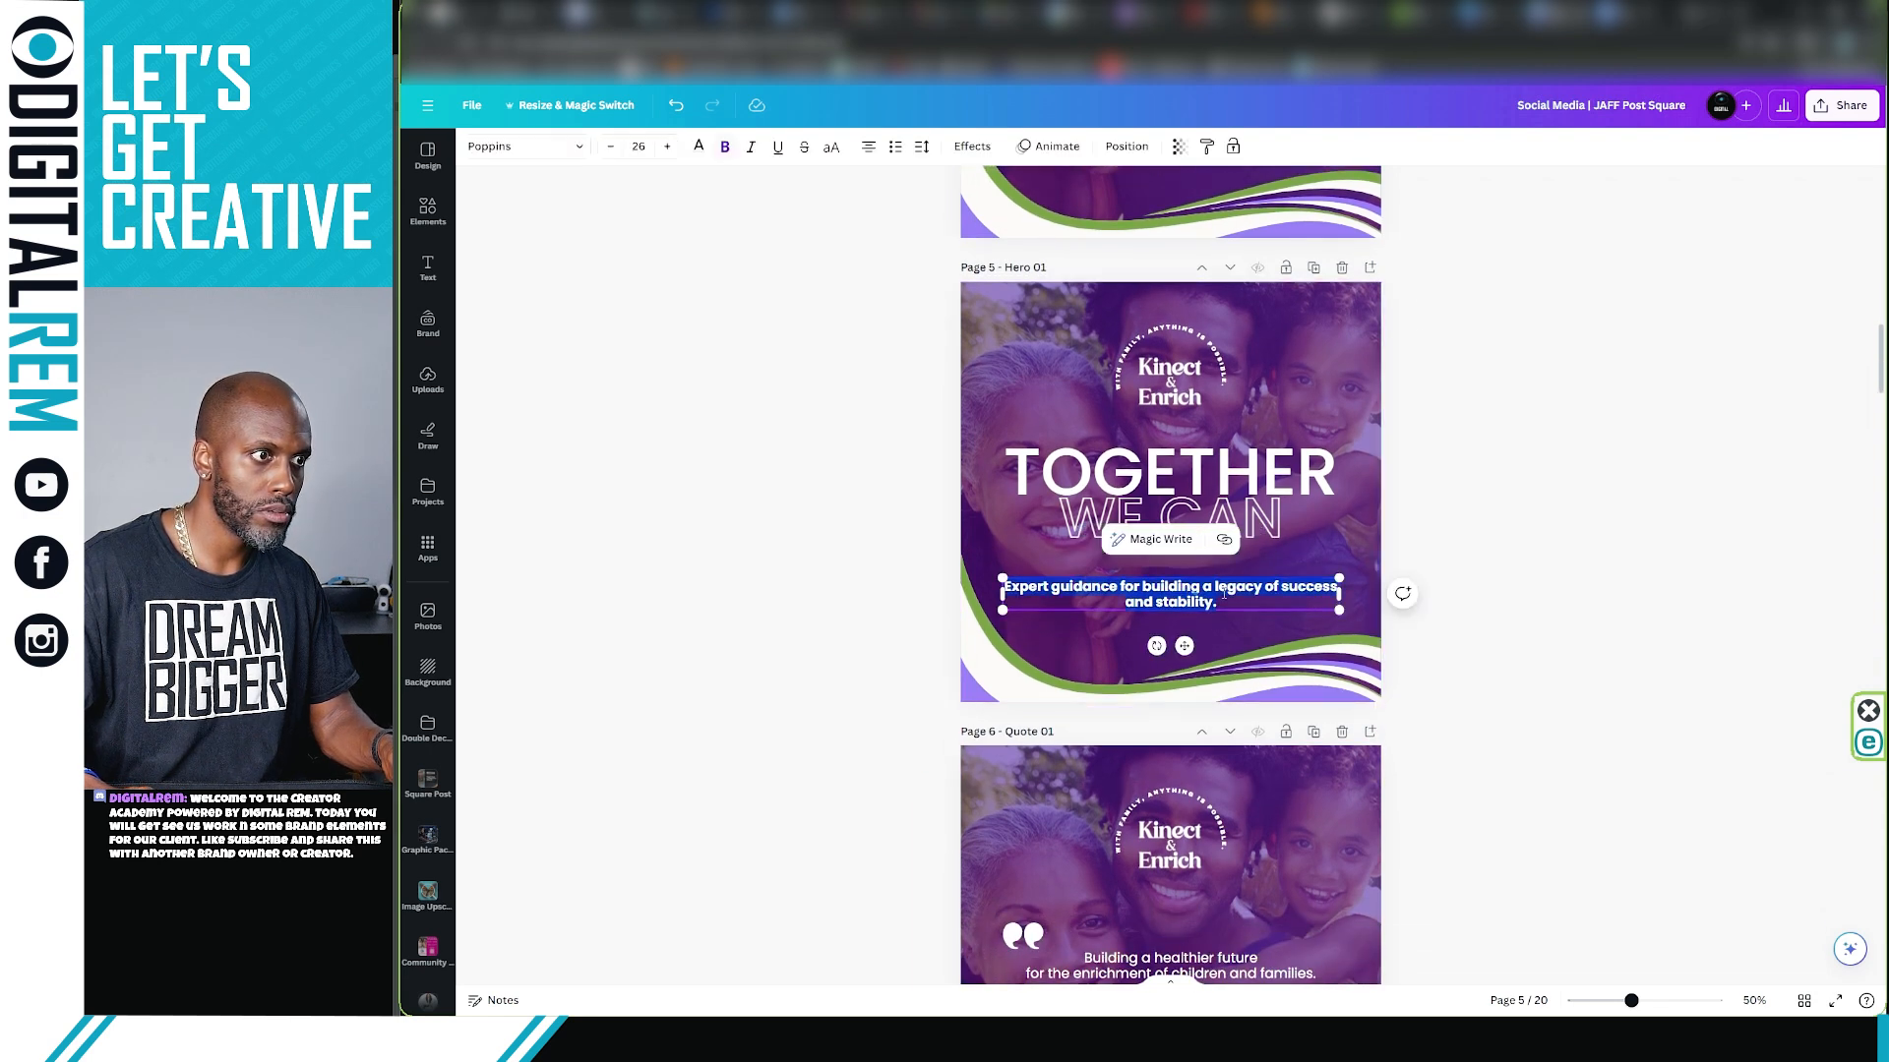
scroll(1243, 654, "up", 1)
type("Your trusted partner in creating opportunities for a brighter future.")
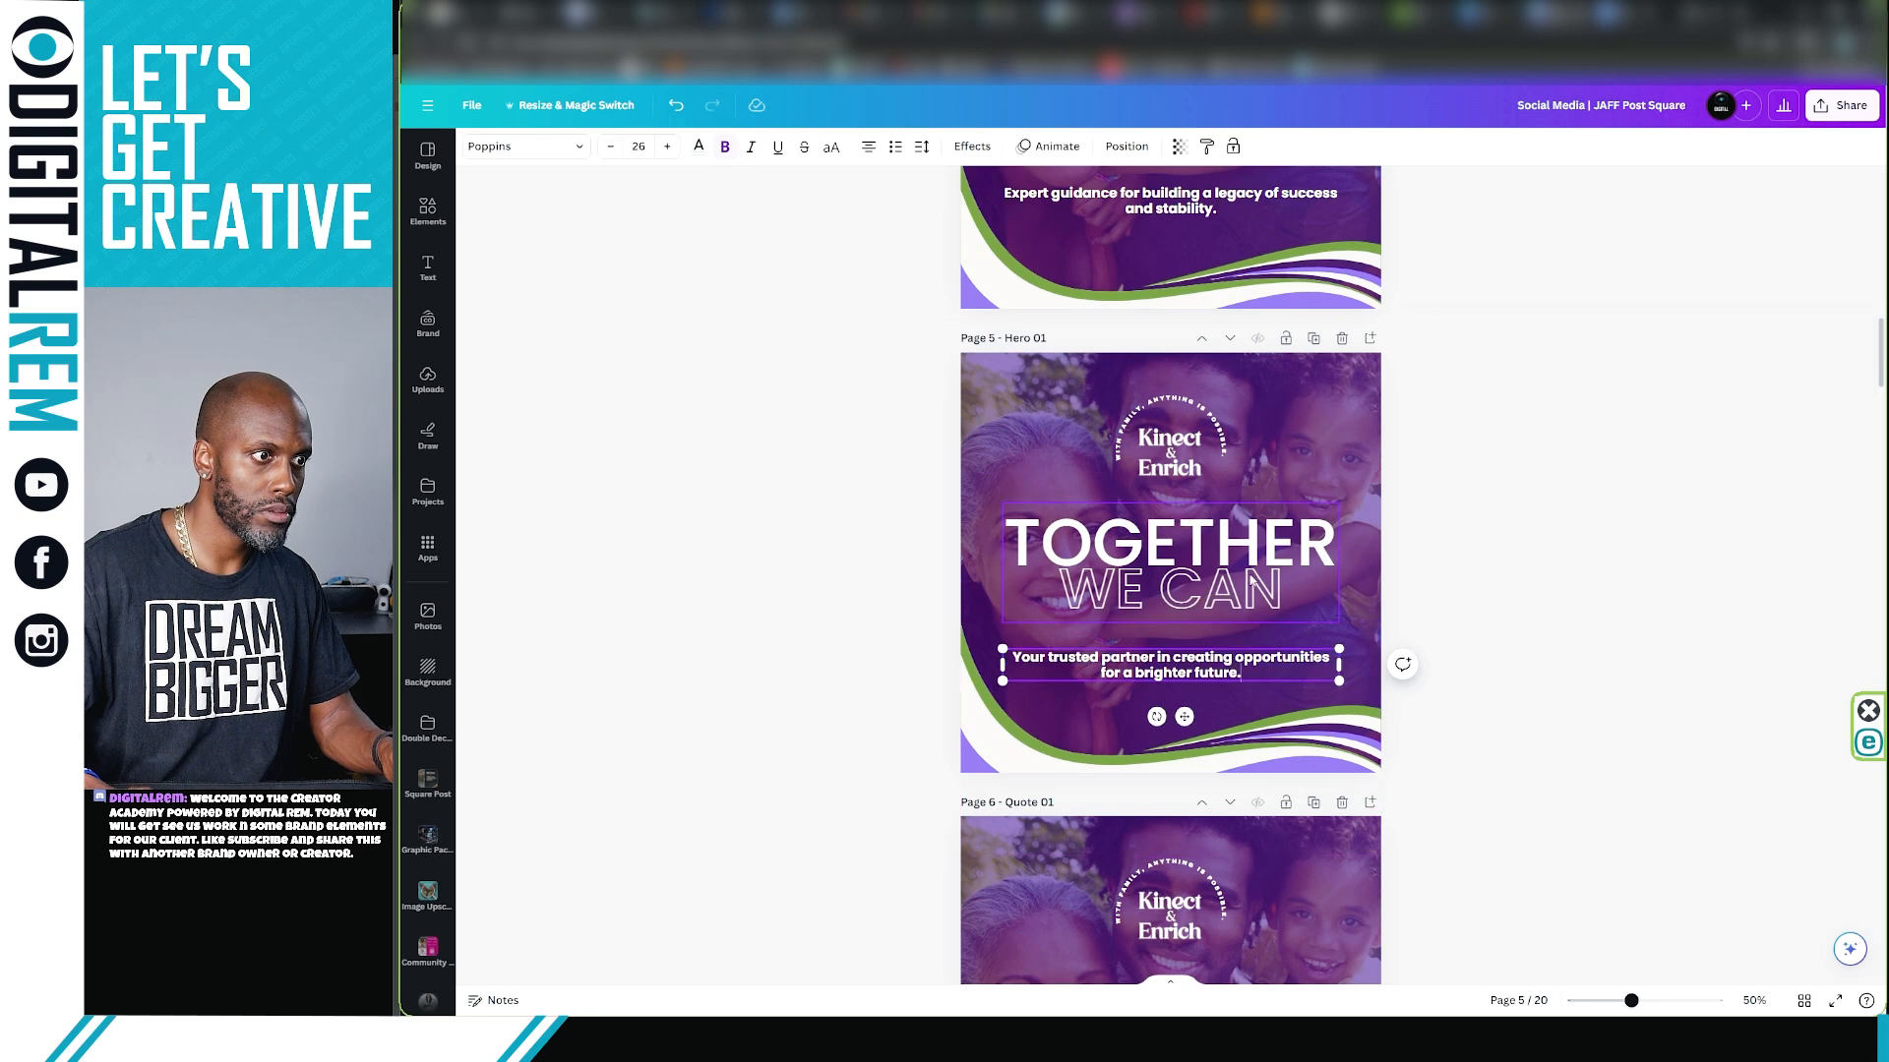
Duplicate page 5 and replace the copy's tagline with "Empowering families with the knowledge to thrive and prosper."
left_click(1313, 338)
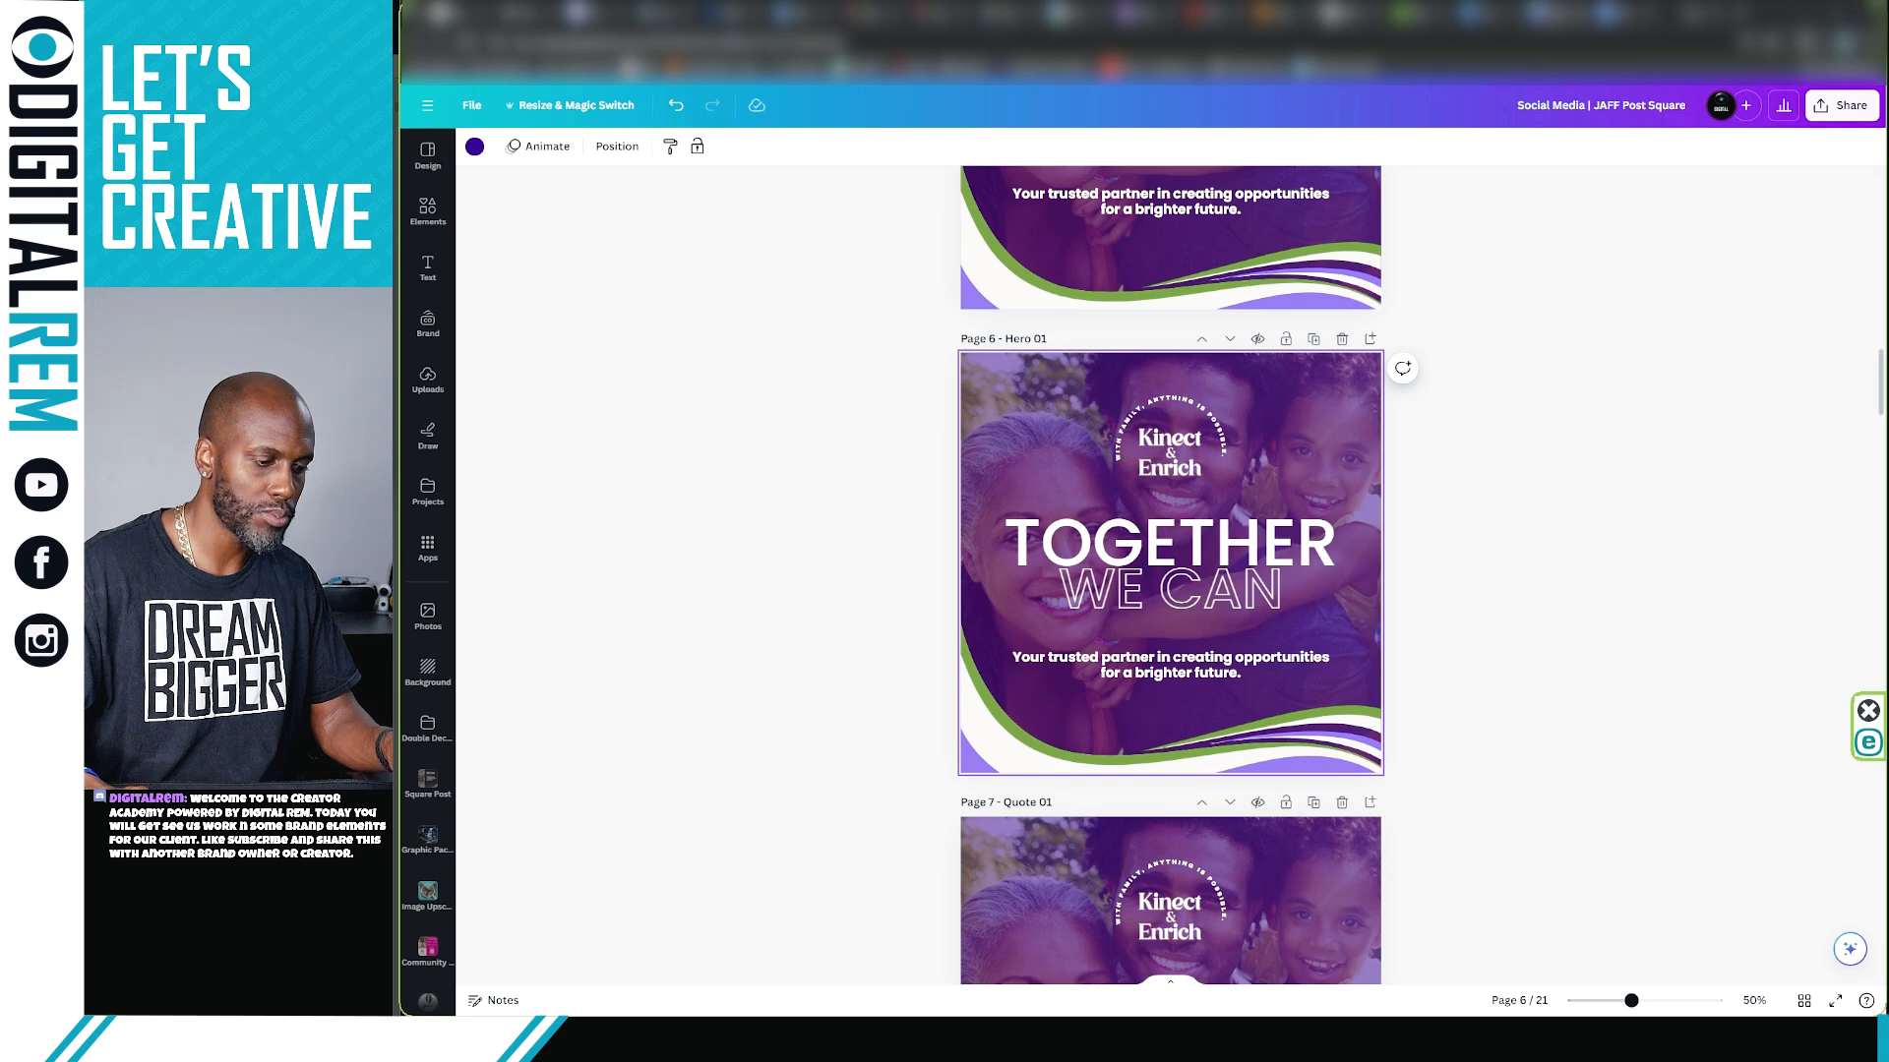
left_click(1184, 667)
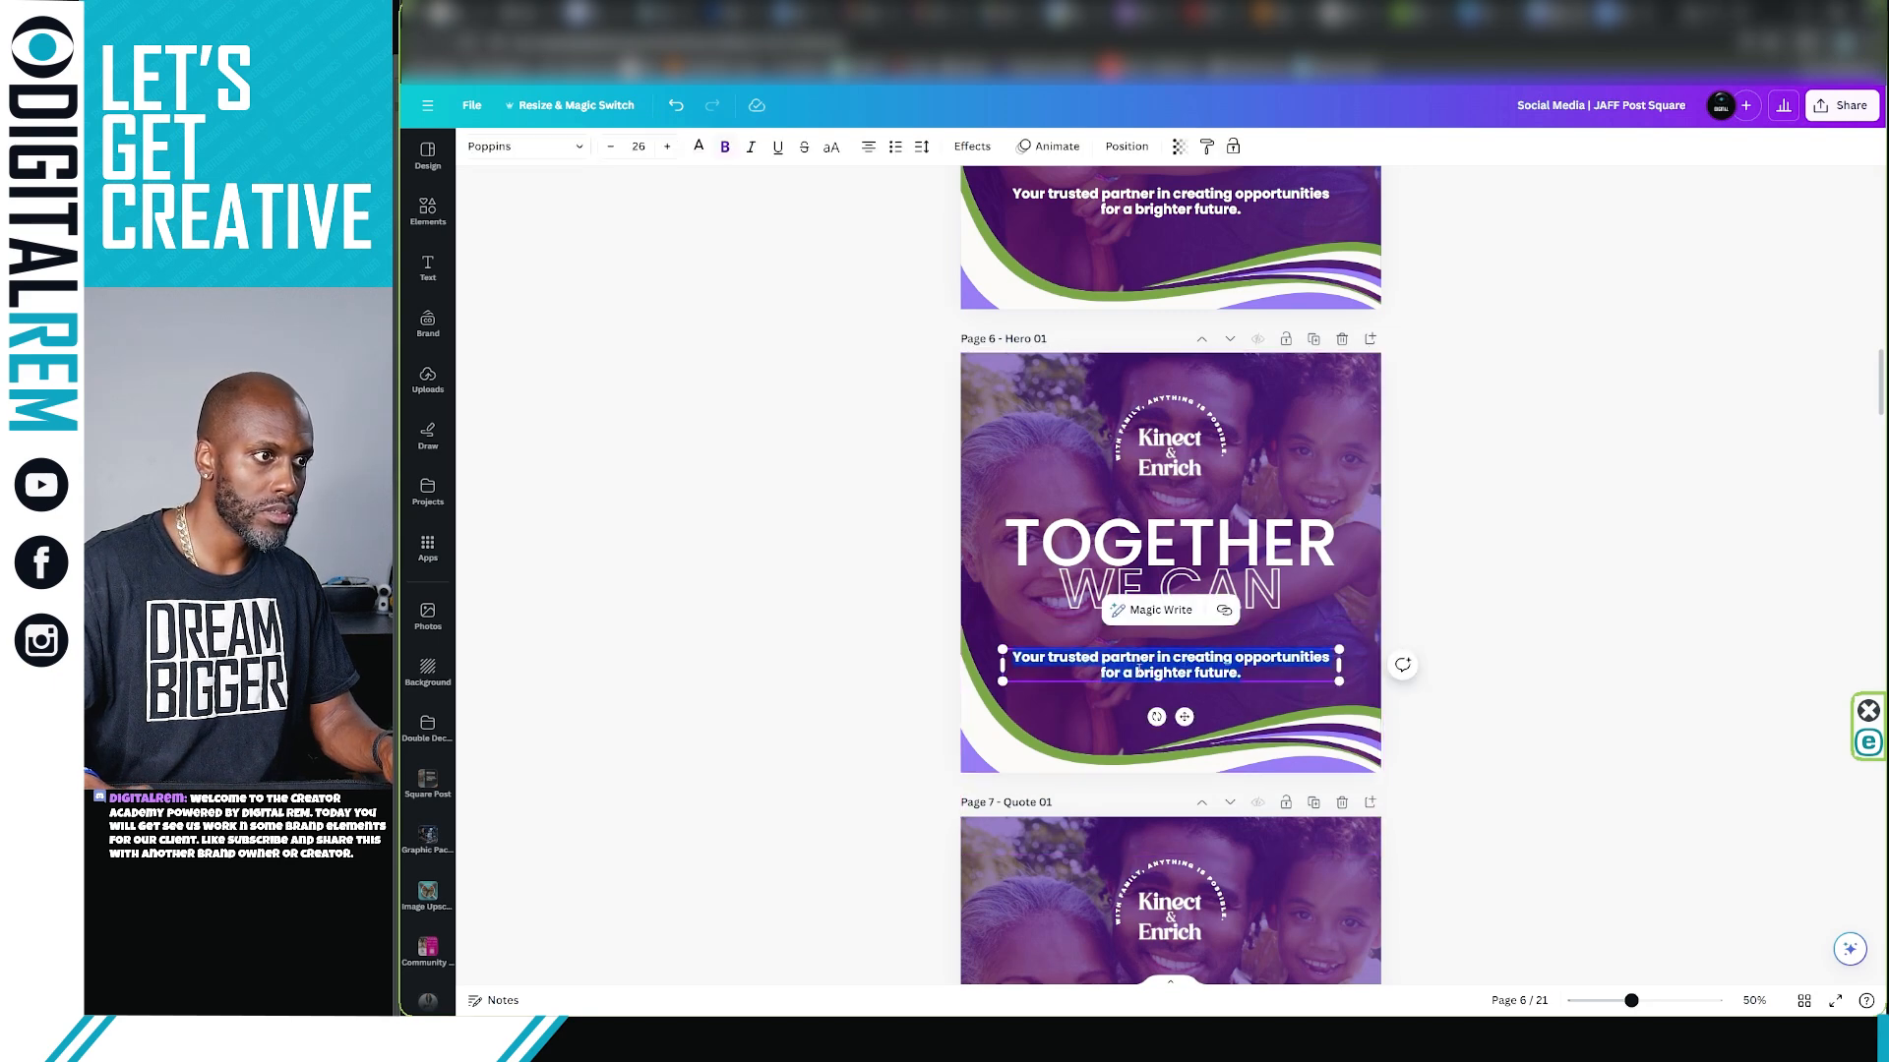
type("Empowering families with the knowledge to thrive and prosper.")
Duplicate page 6 and replace the copy's tagline with "Transforming communities through education and support."
left_click(1314, 338)
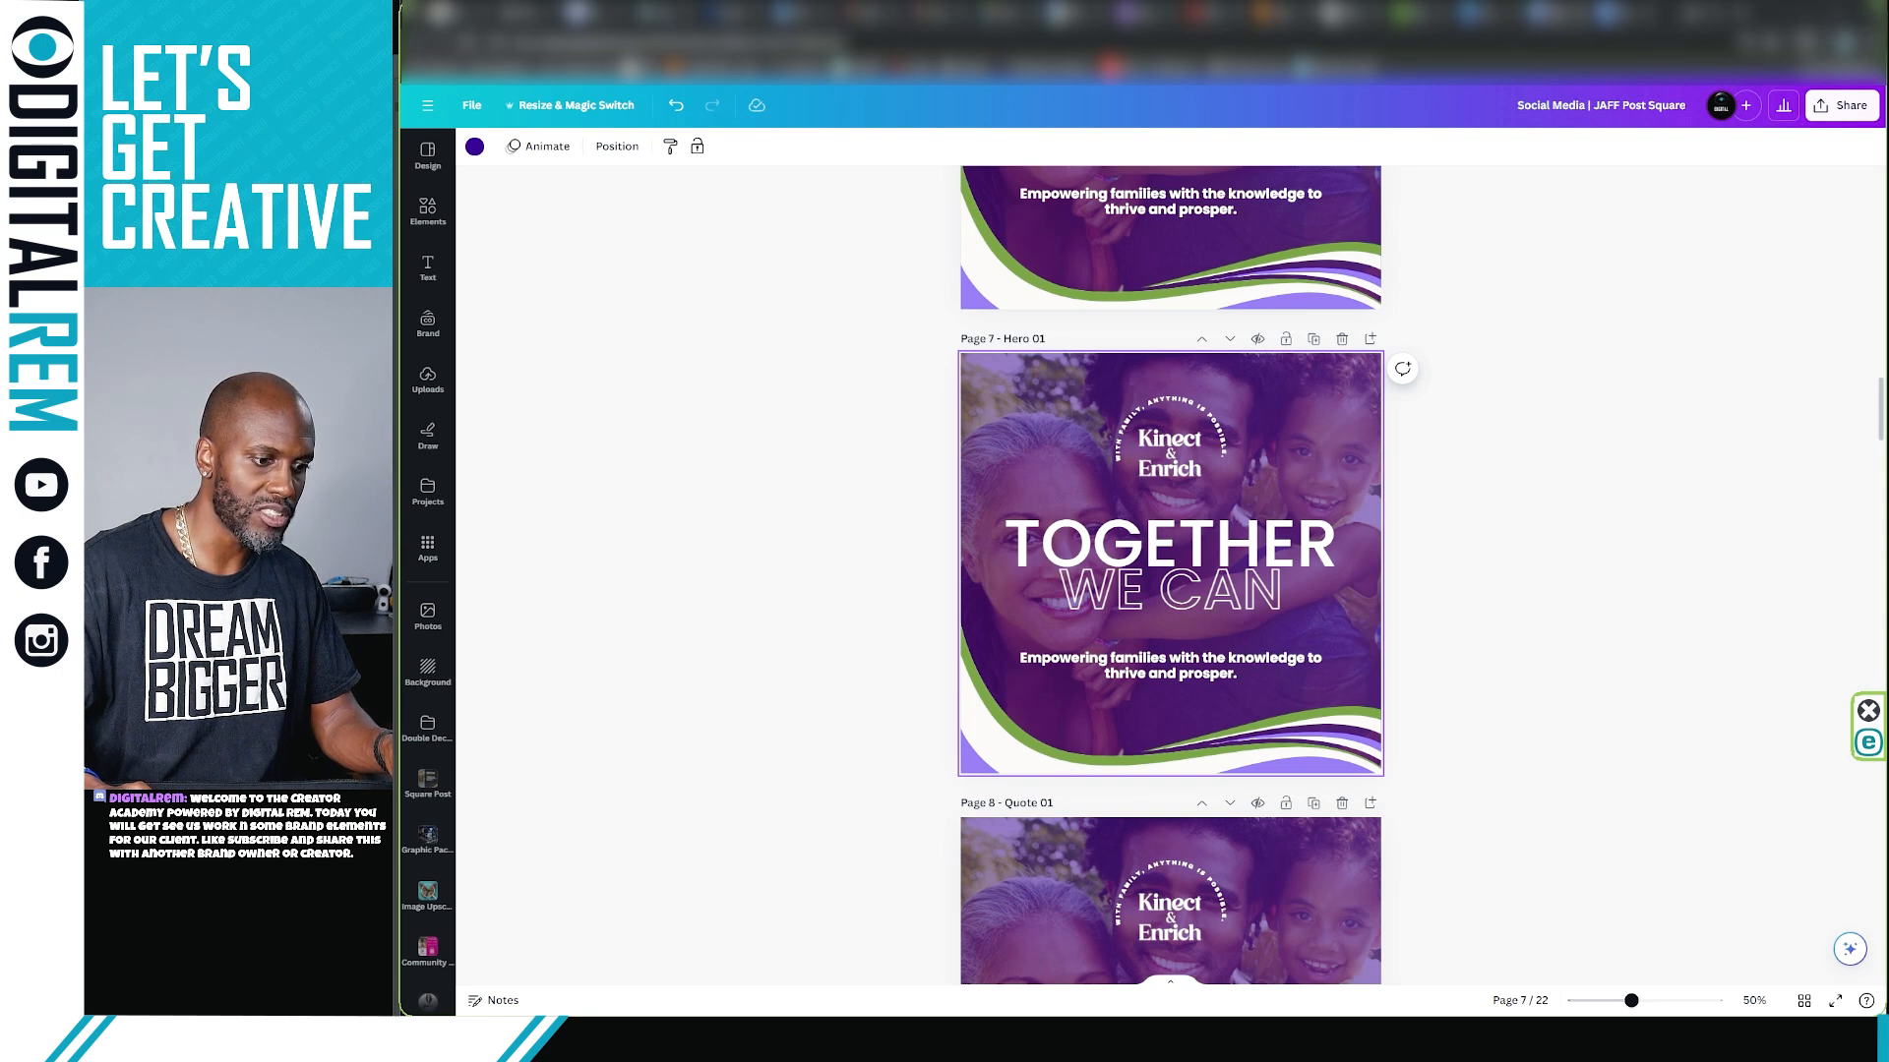
double_click(1185, 662)
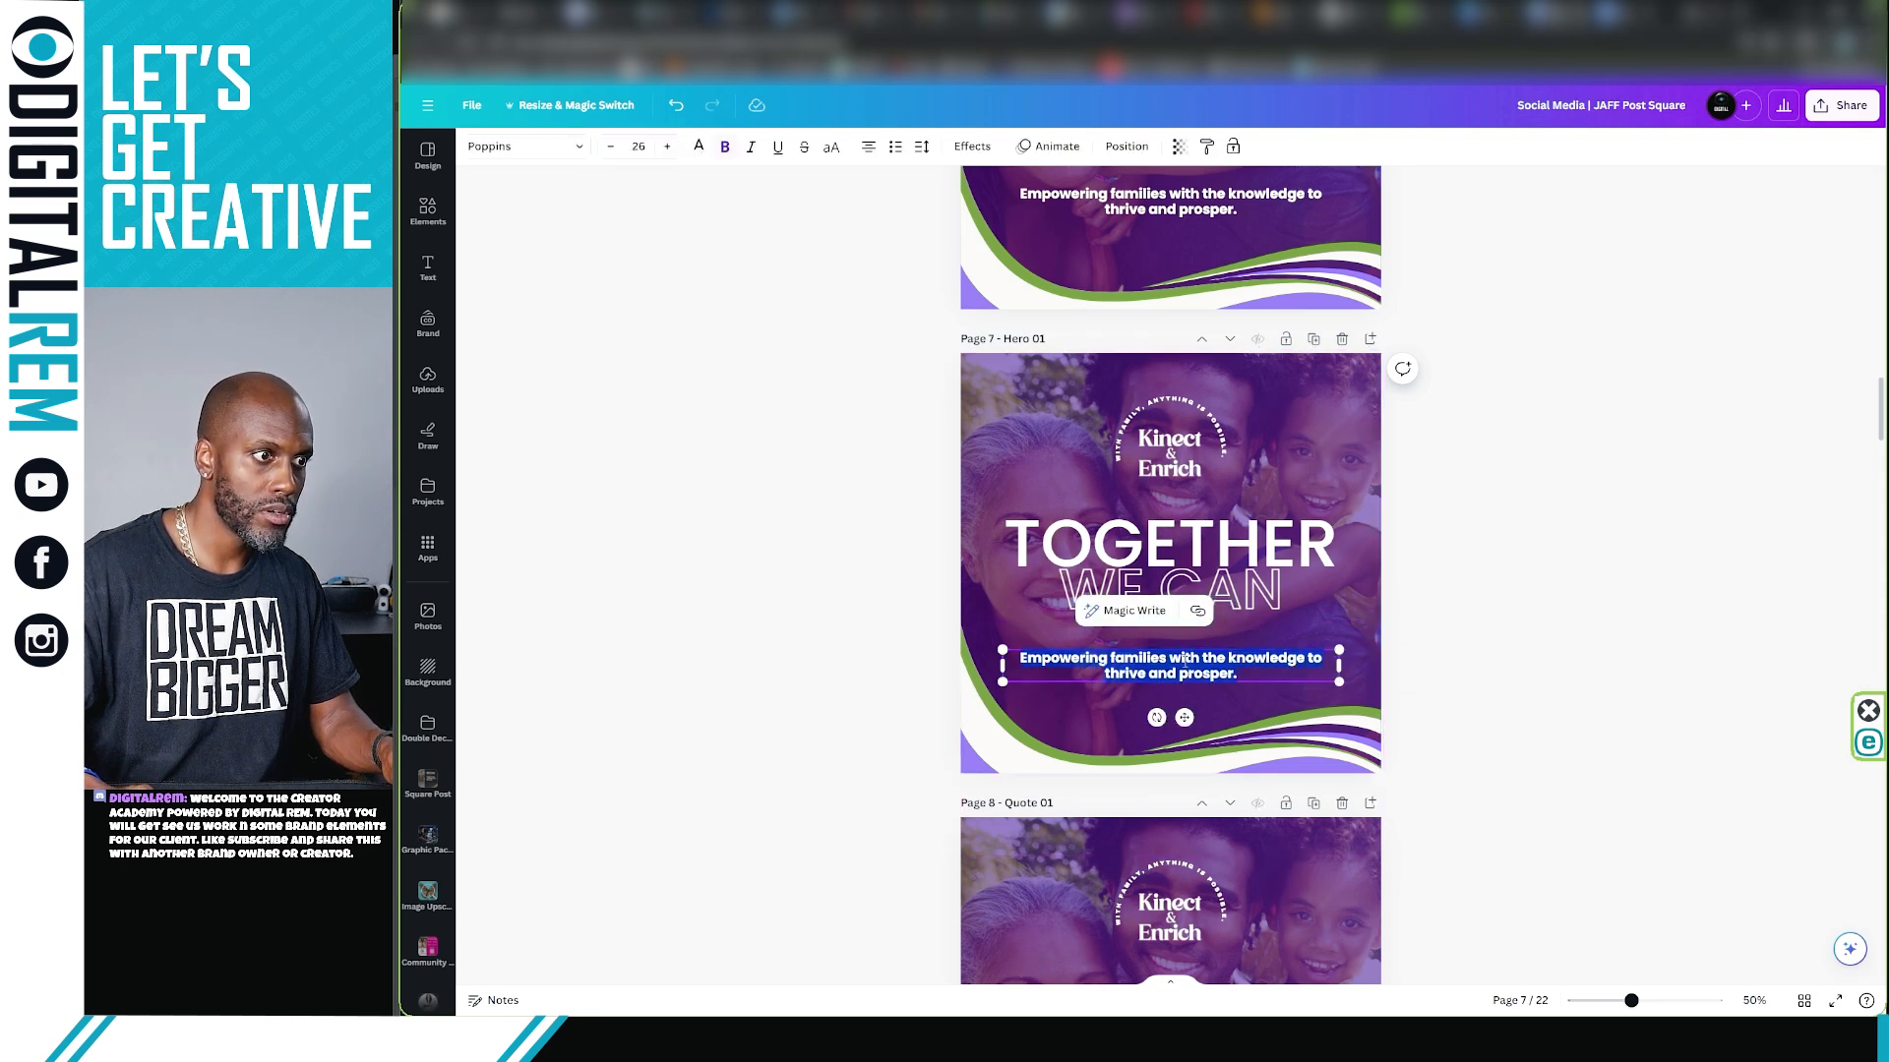
type("Transforming communities through education and support.")
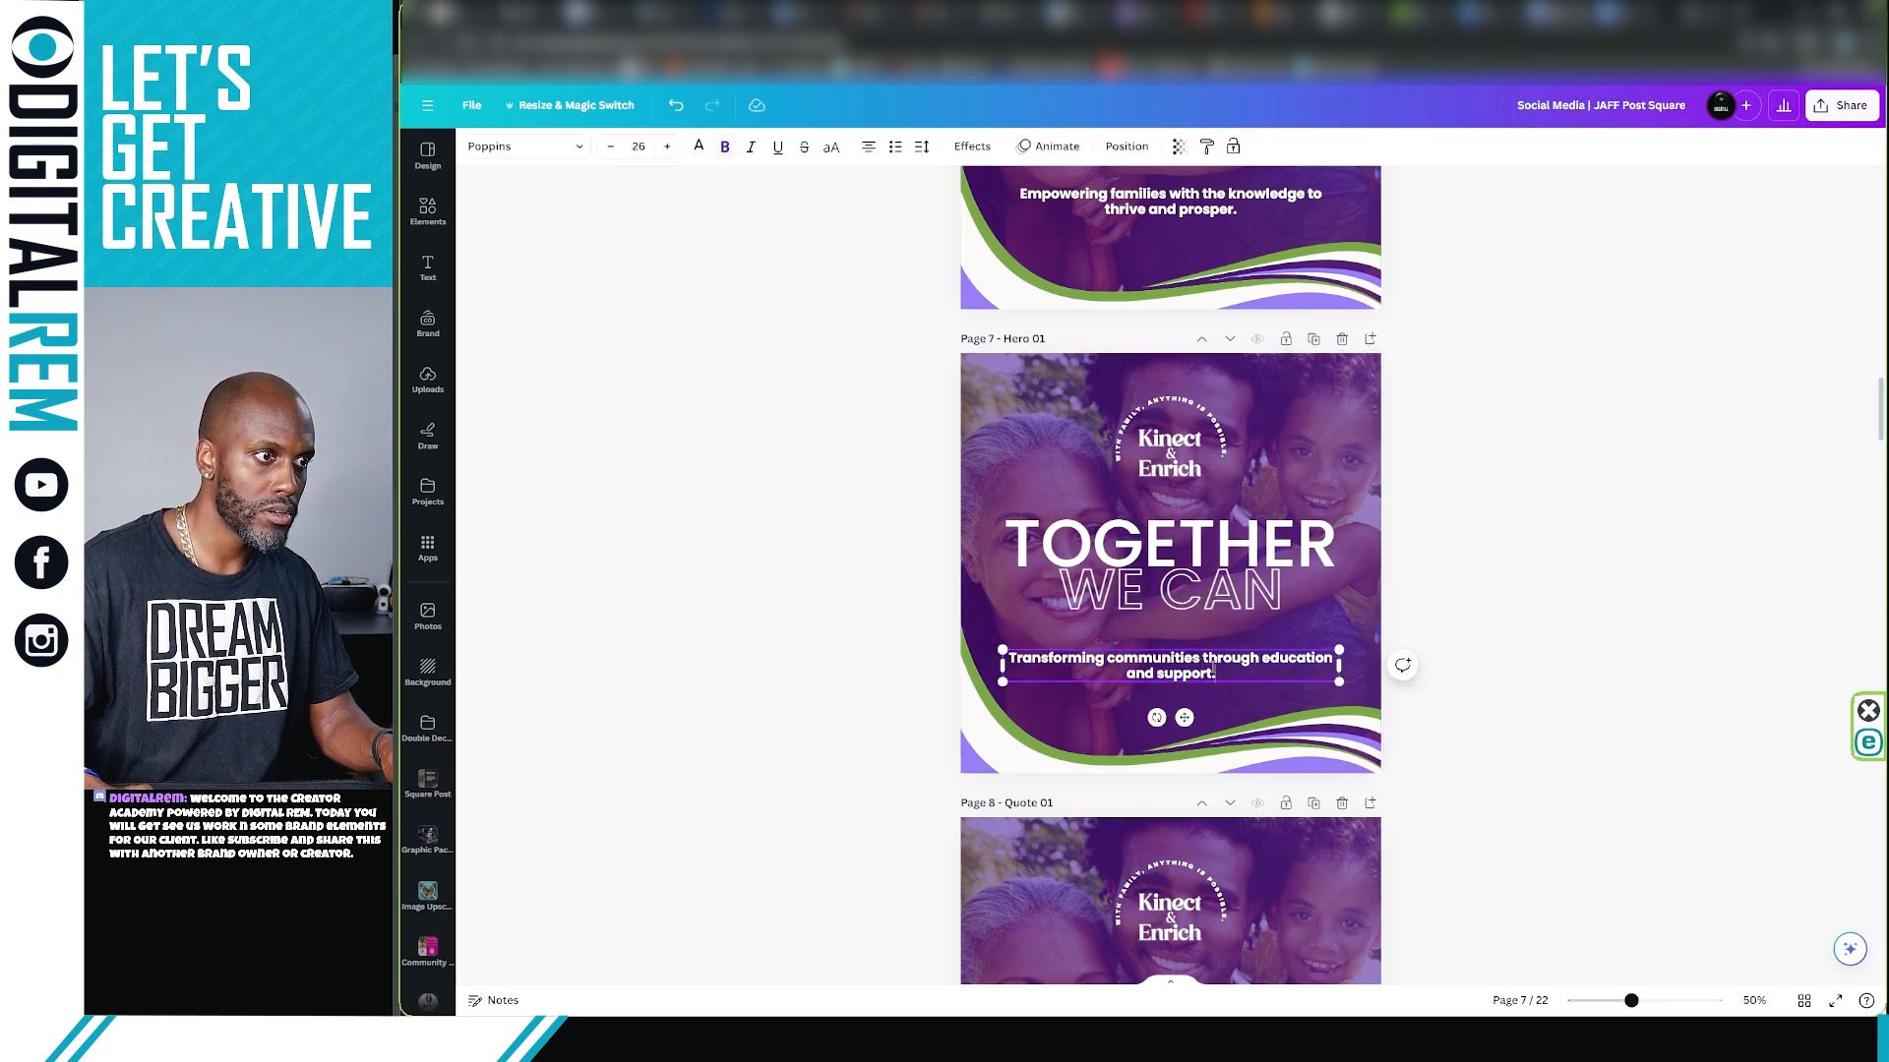
Duplicate page 7 and replace the copy's tagline with "Championing financial independence and community growth."
left_click(1312, 340)
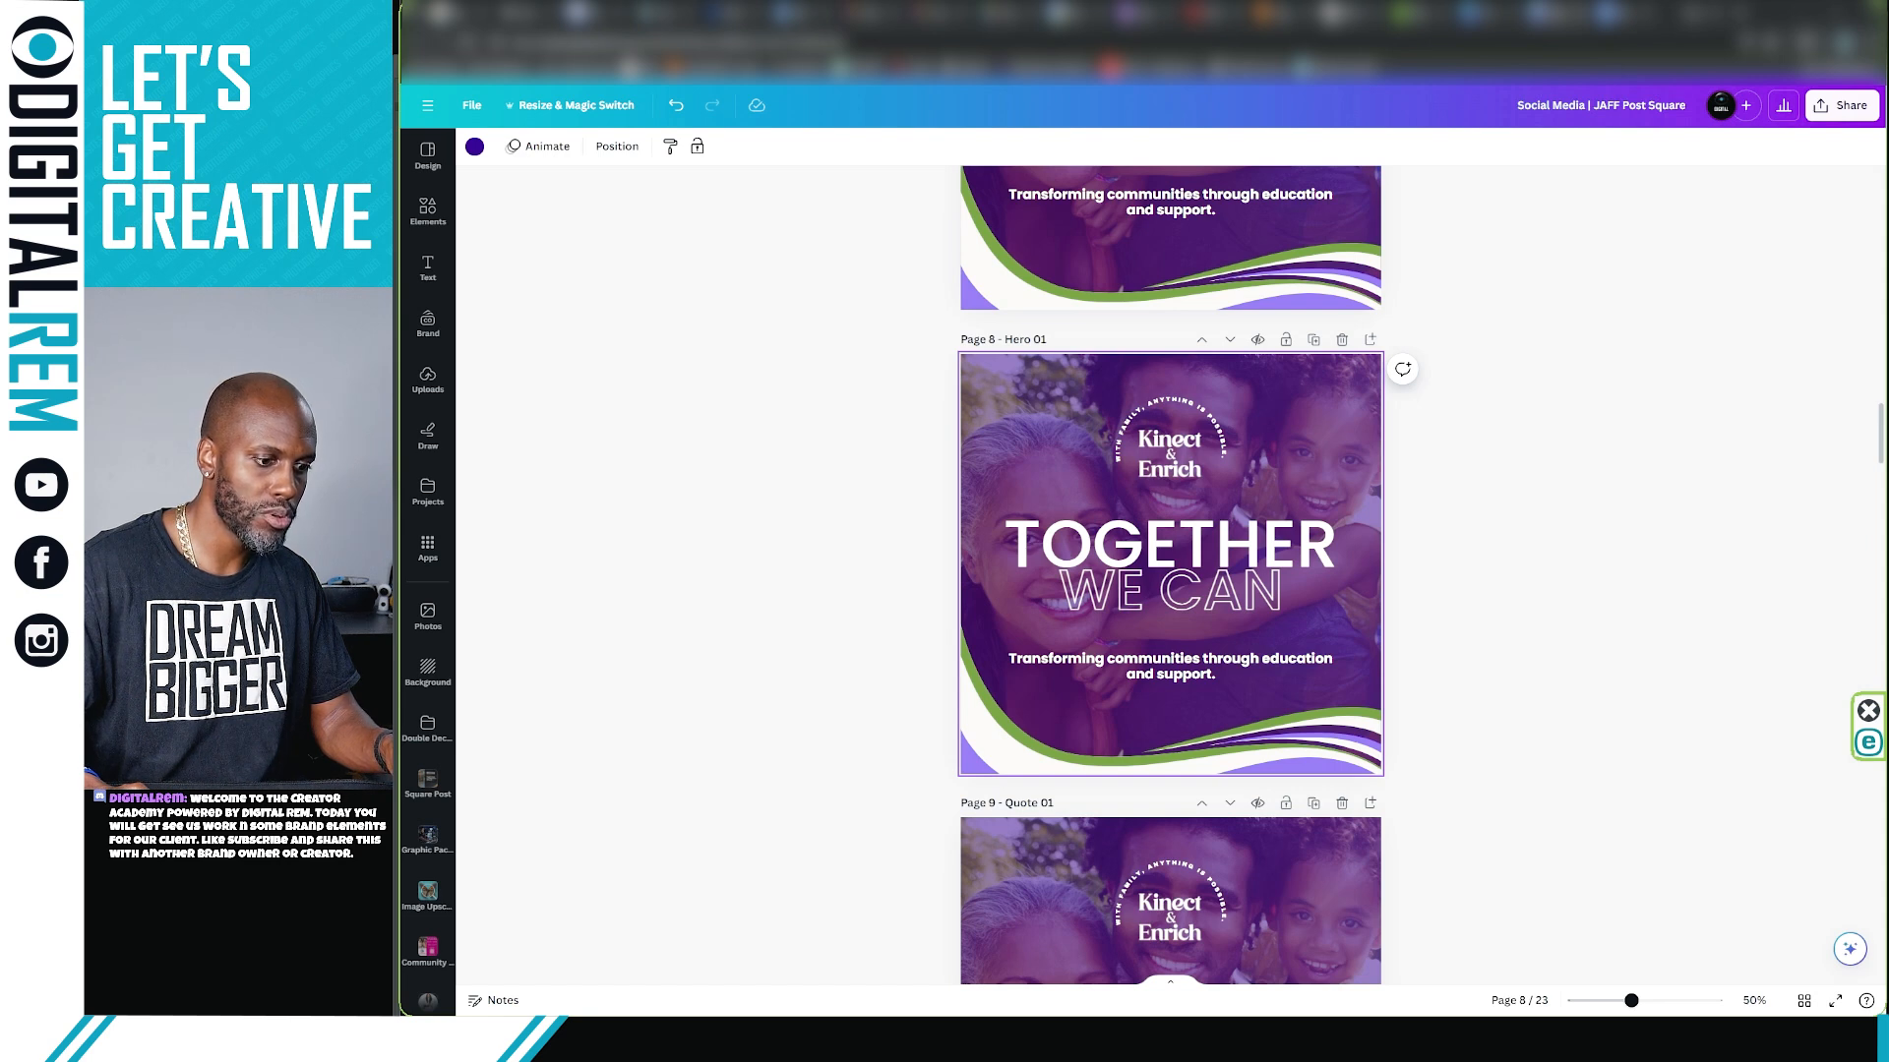
left_click(1216, 669)
type("Championing financial independence and community growth.")
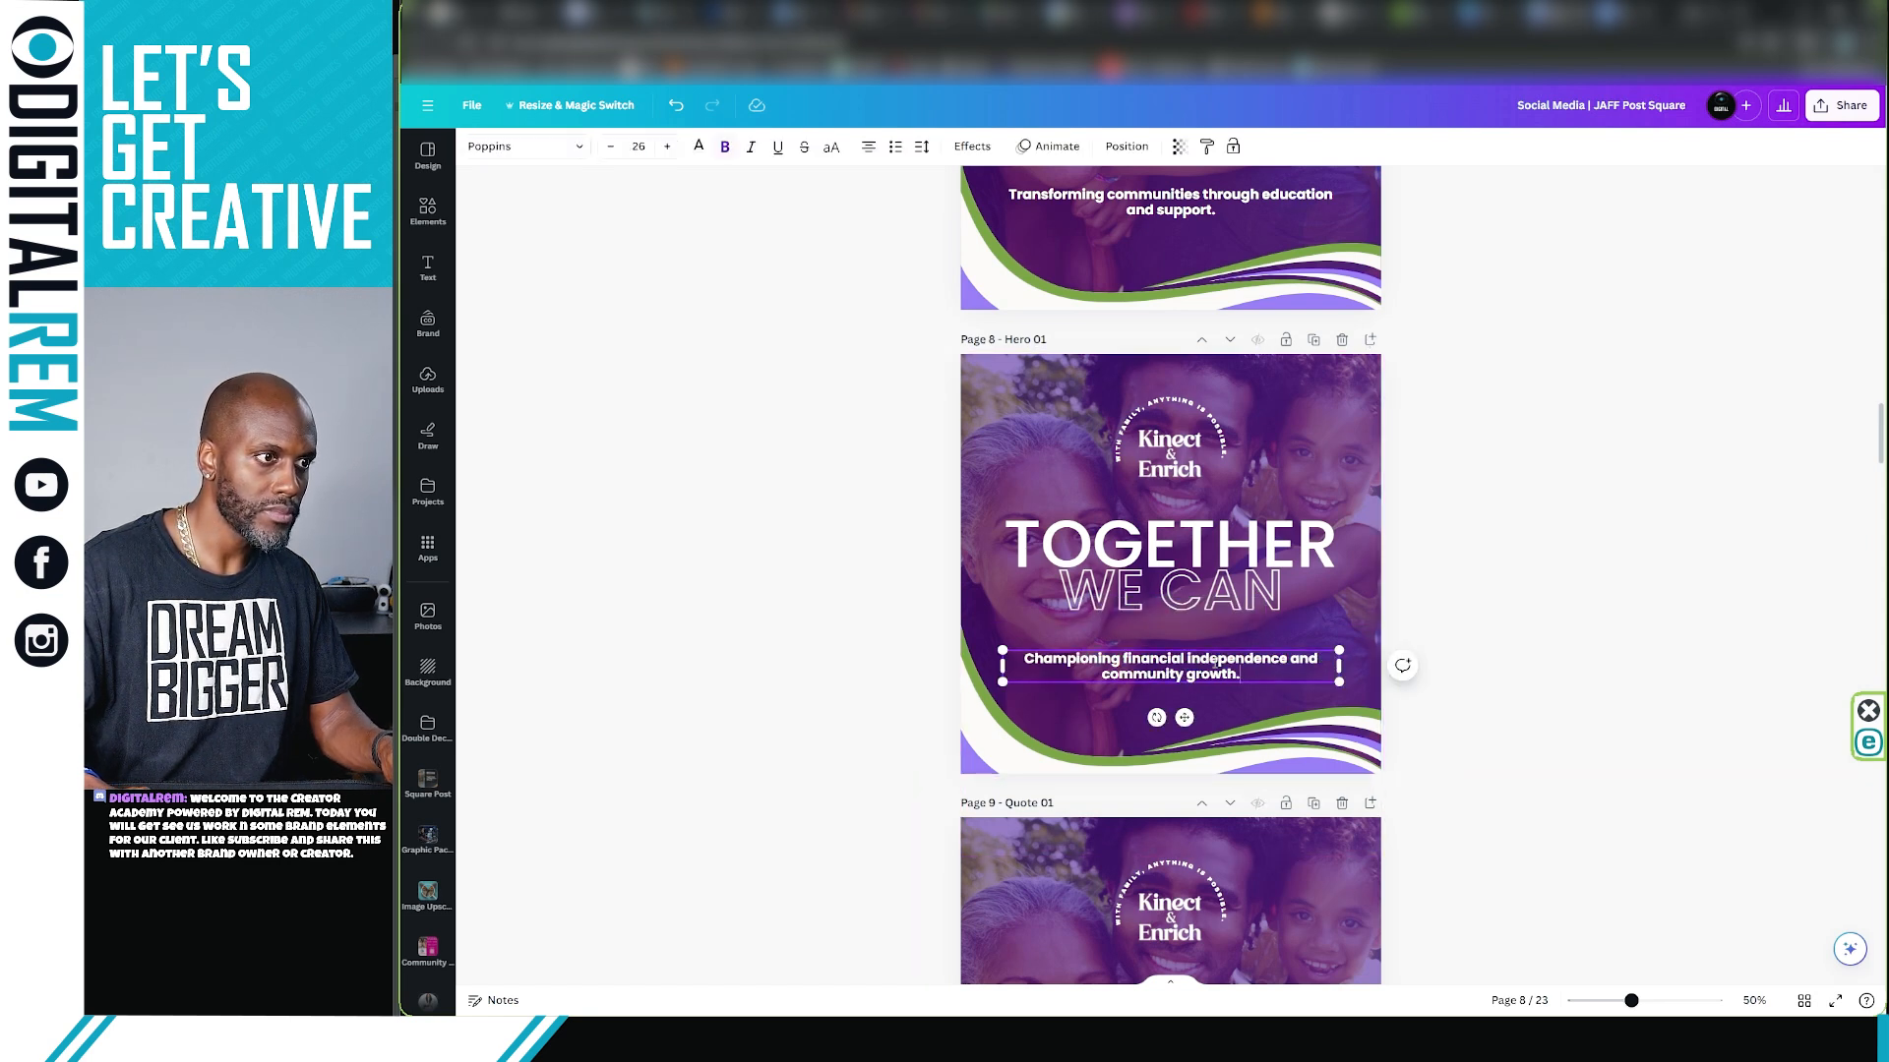
Duplicate page 8 and replace the copy's tagline with "Setting the standard for family empowerment and enrichment."
left_click(1314, 340)
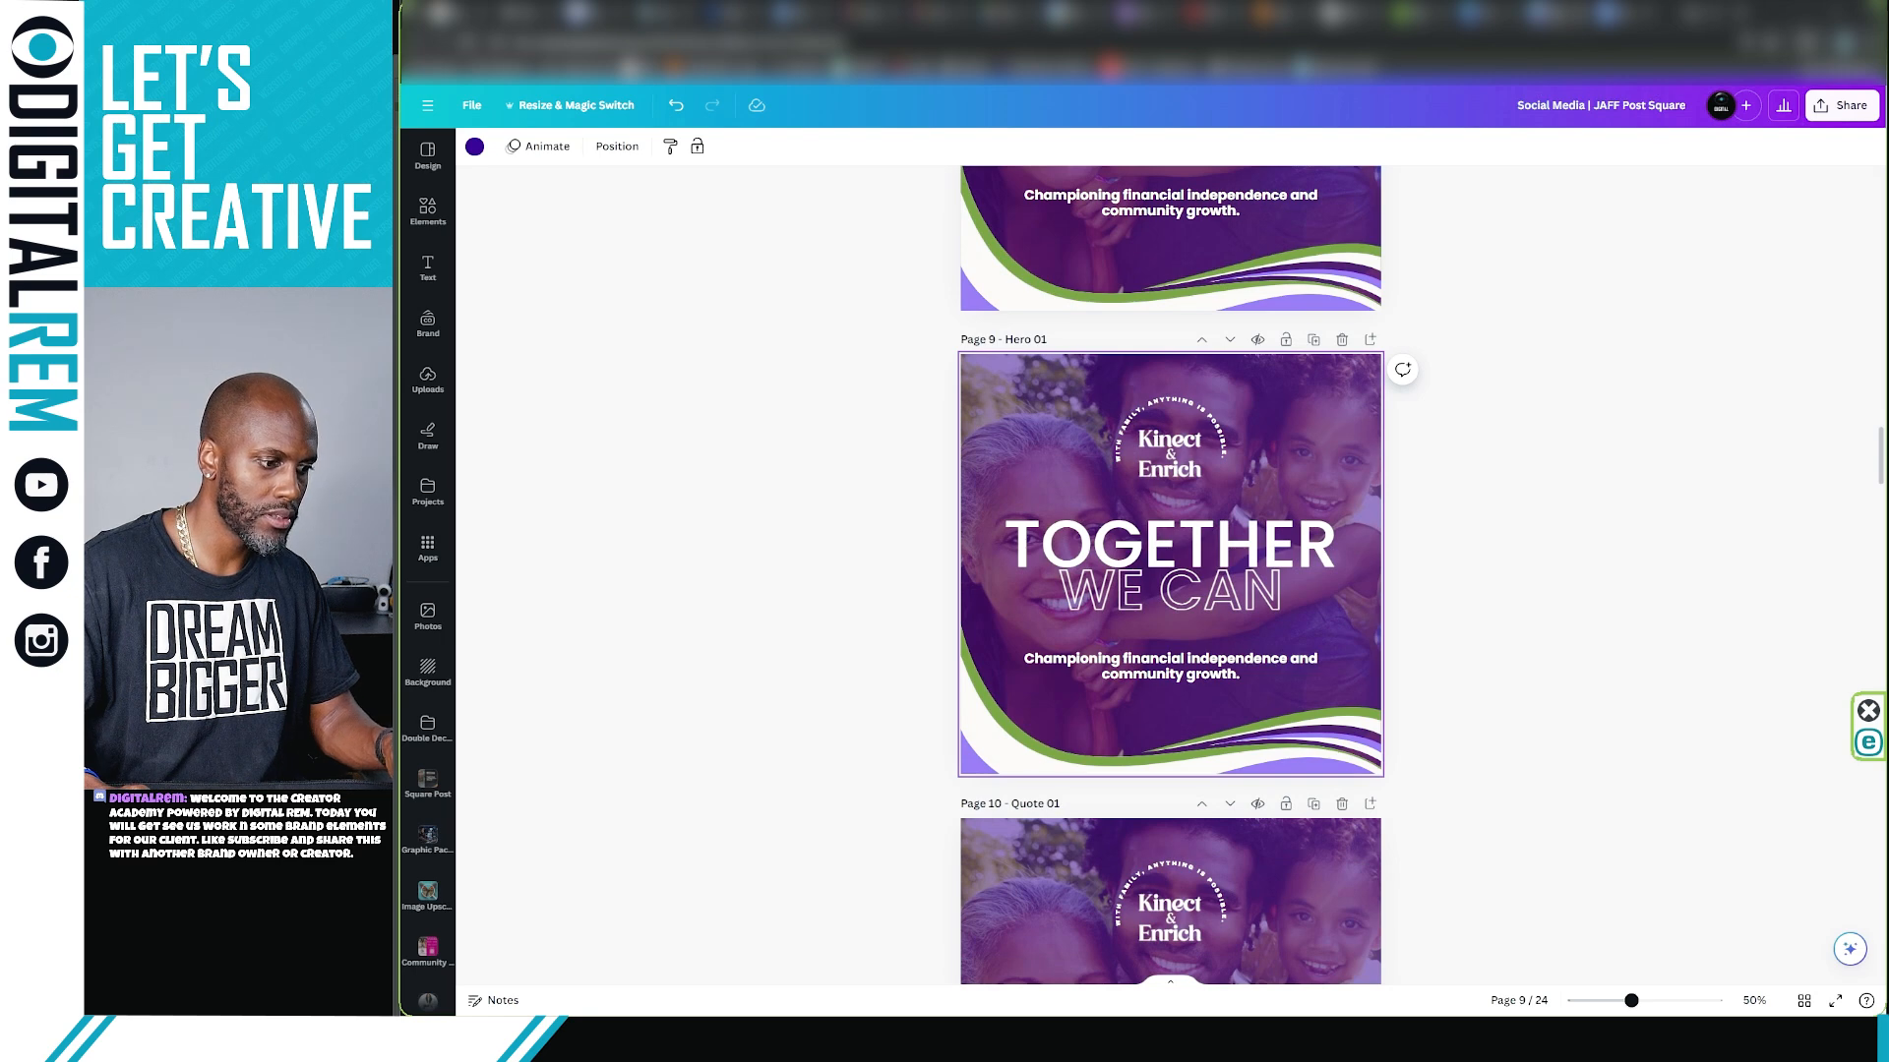
double_click(1110, 669)
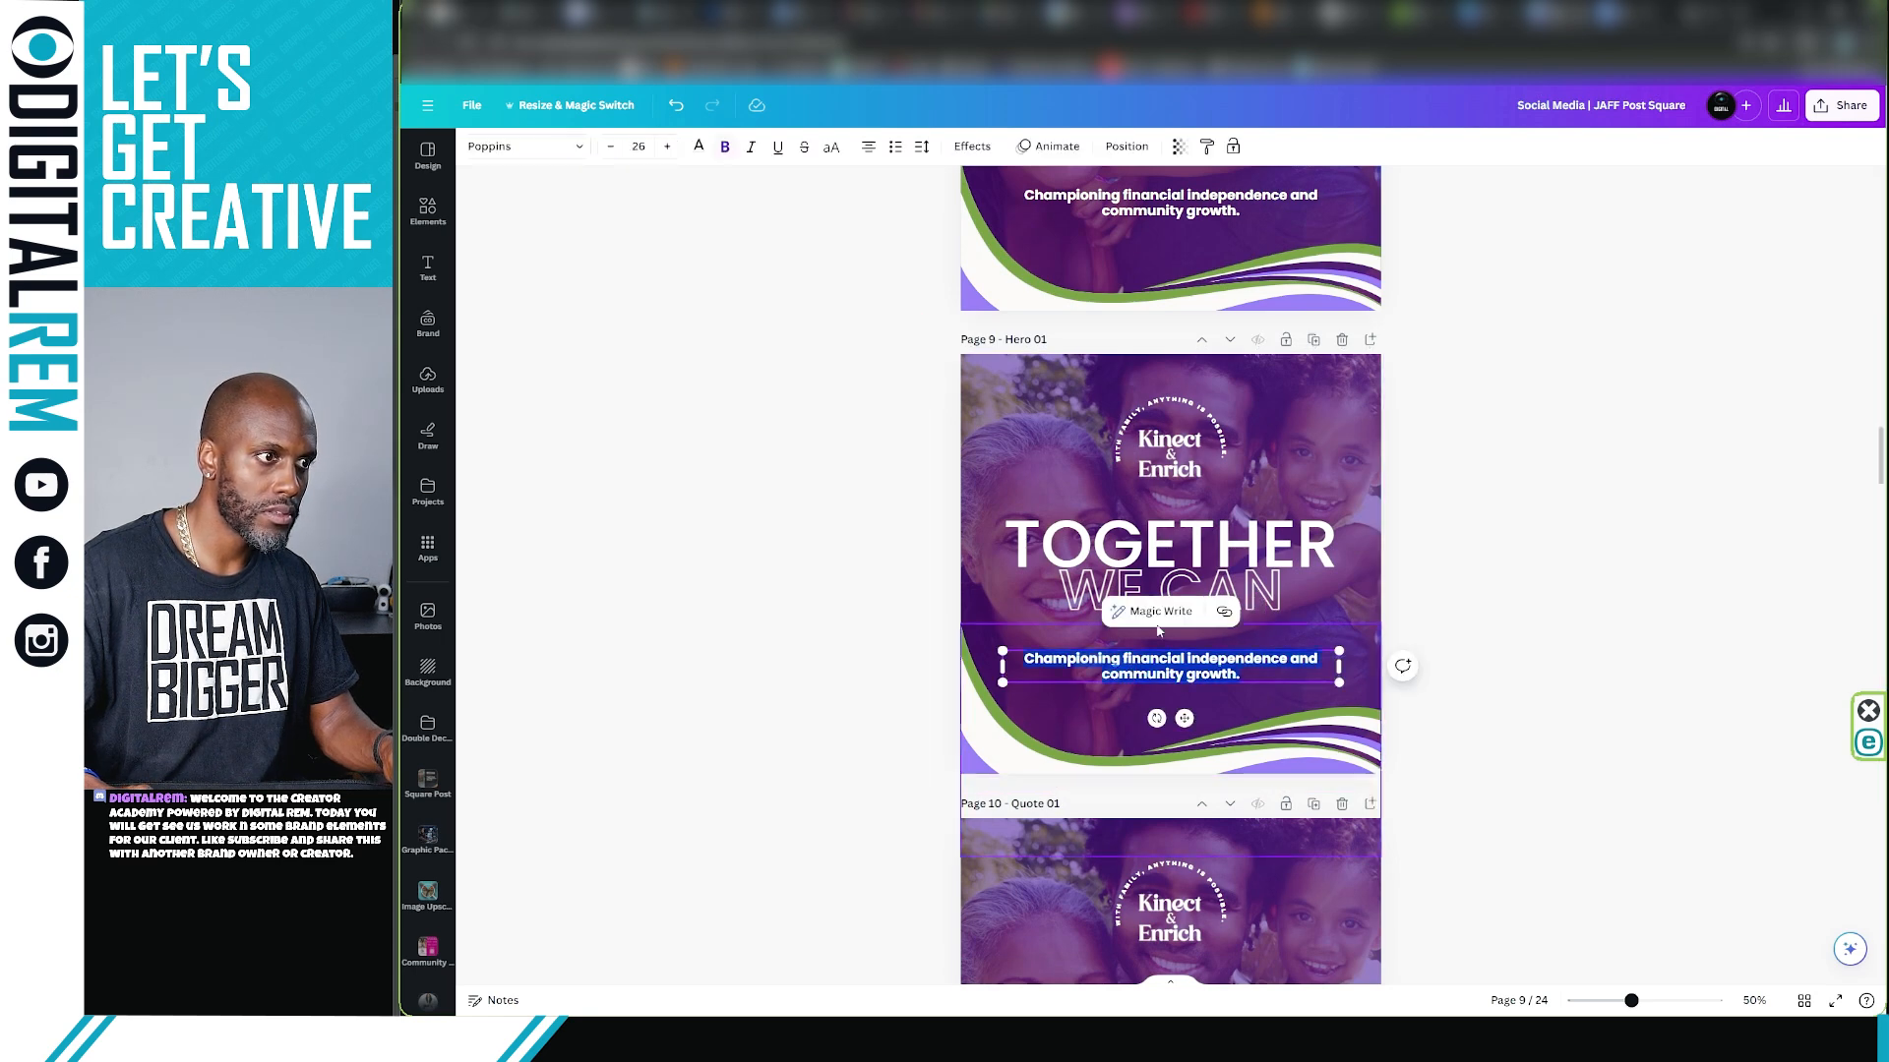
type("Setting the standard for family empowerment and enrichment.")
Duplicate page 9 and replace the copy's tagline with "Committed to fostering lasting change and opportunity for all."
left_click(1318, 341)
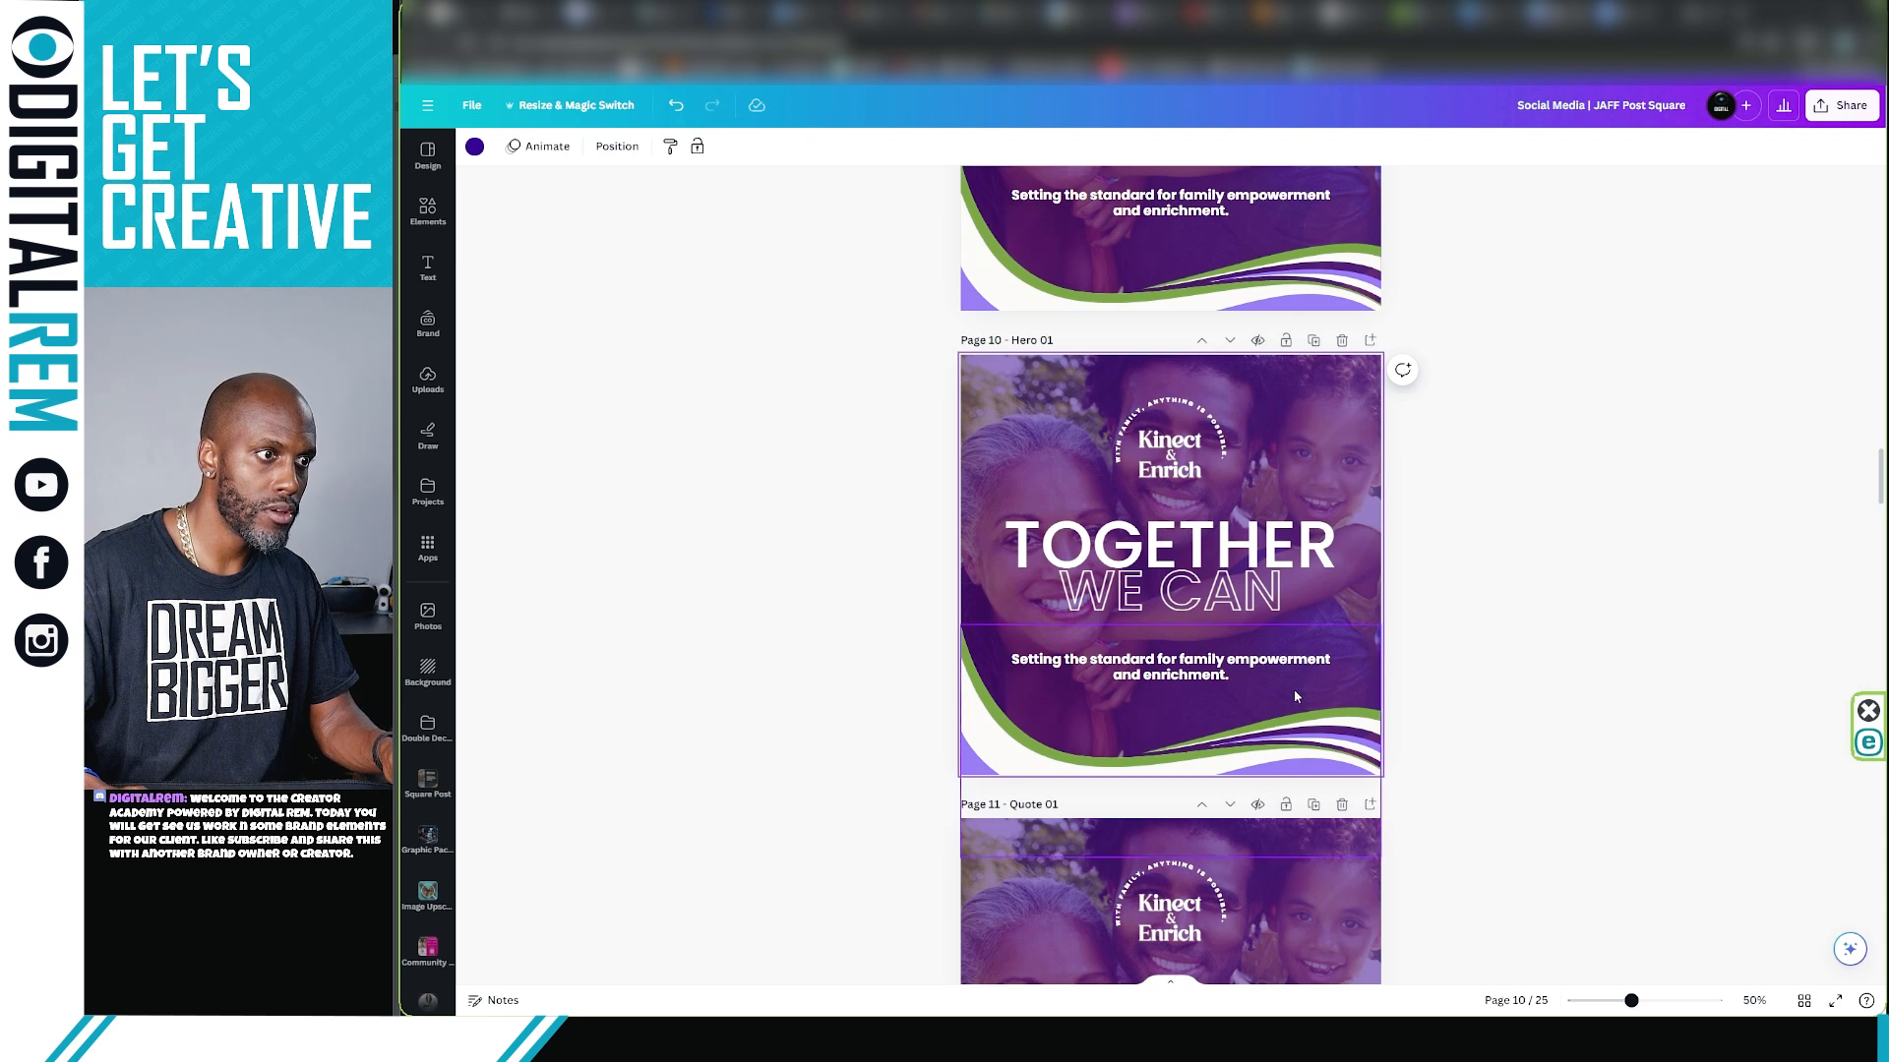
left_click(1220, 672)
type("Committed to fostering lasting change and opportunity for all.")
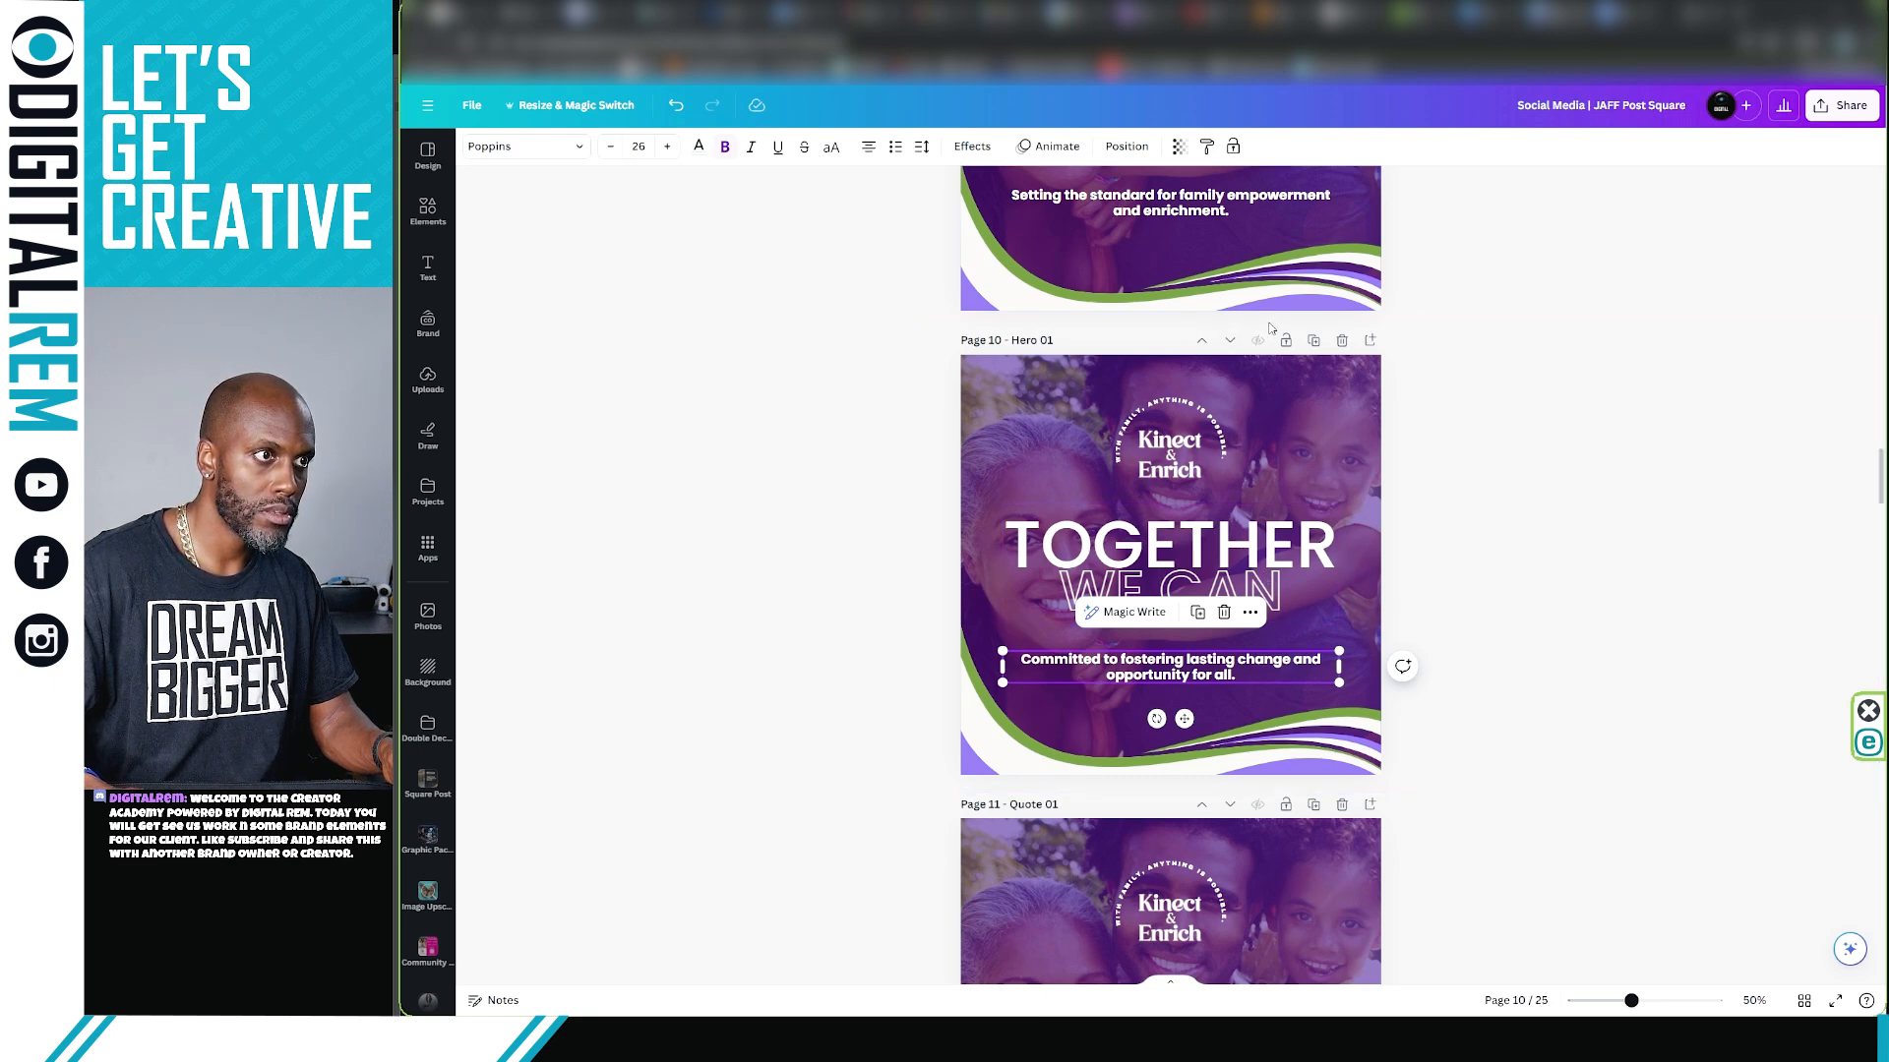
Duplicate page 10 and replace the copy's tagline with "The go-to source for building a prosperous and resilient community."
left_click(1313, 340)
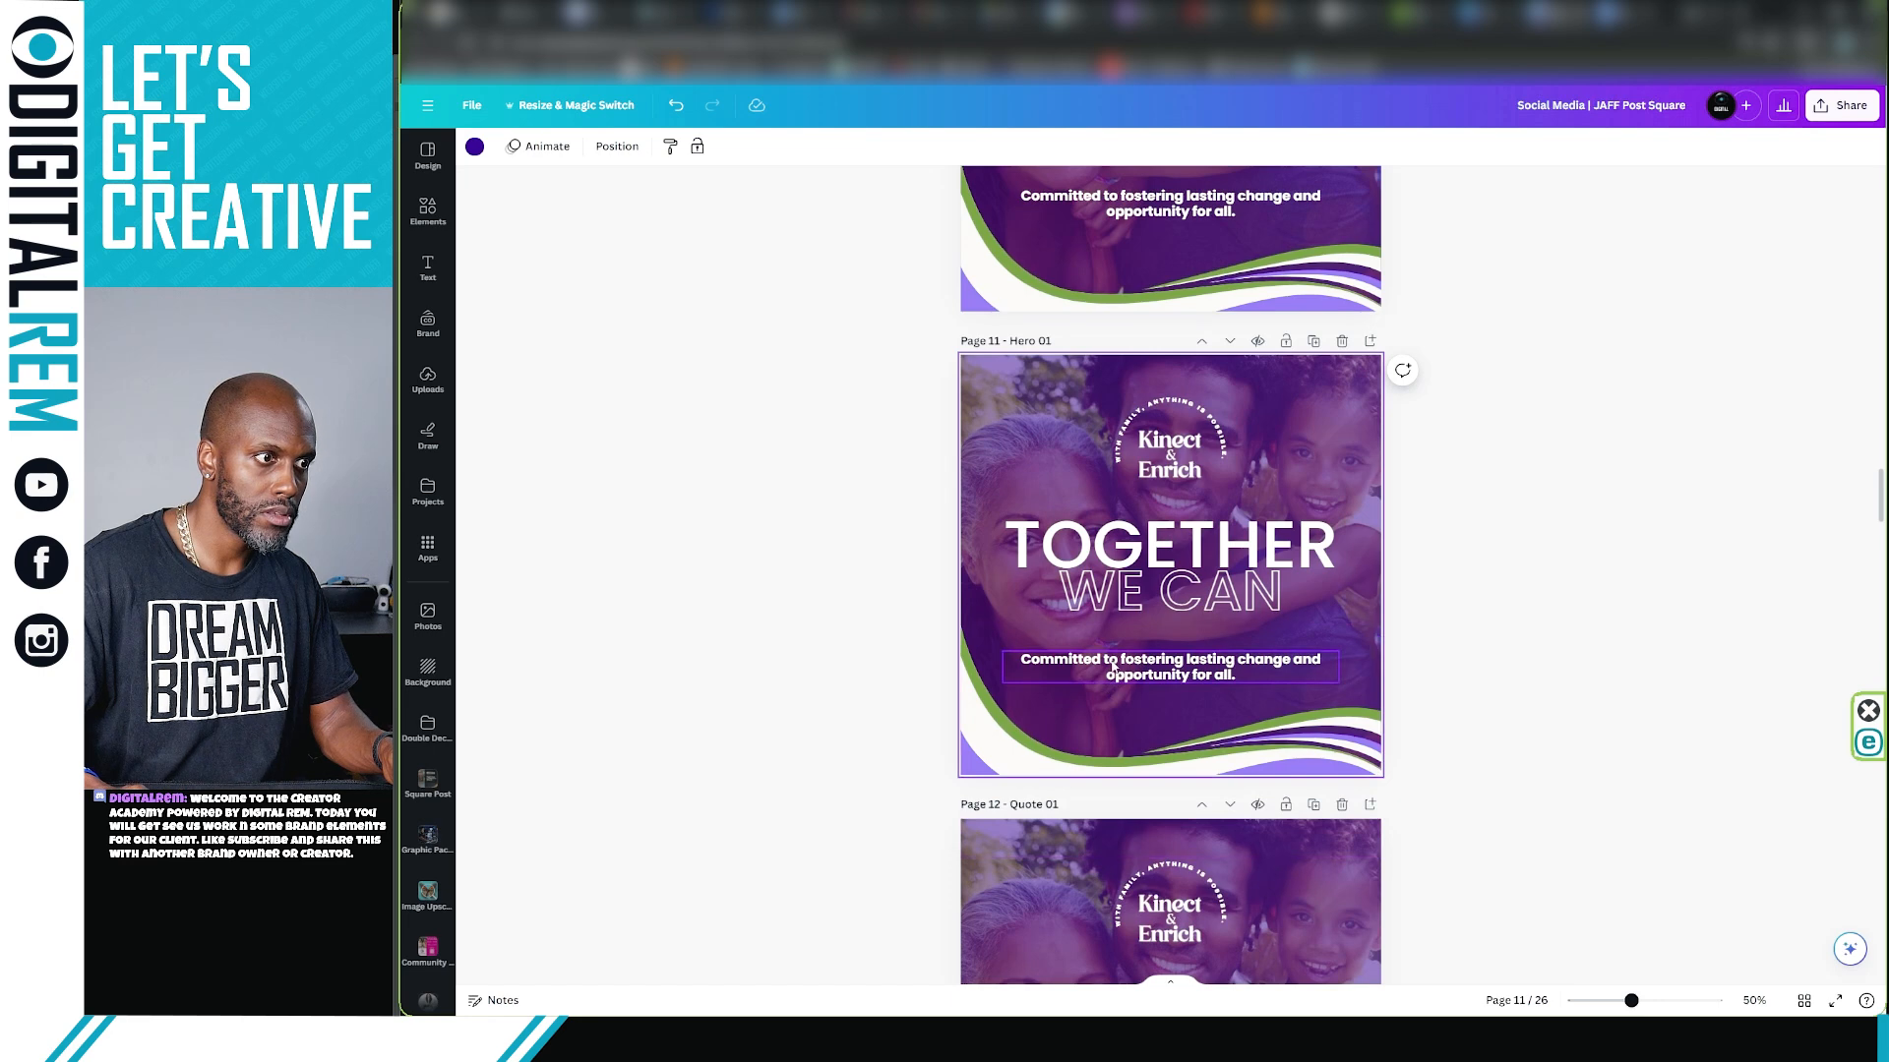
left_click(1112, 666)
type("The go-to source for building a prosperous and resilient community.")
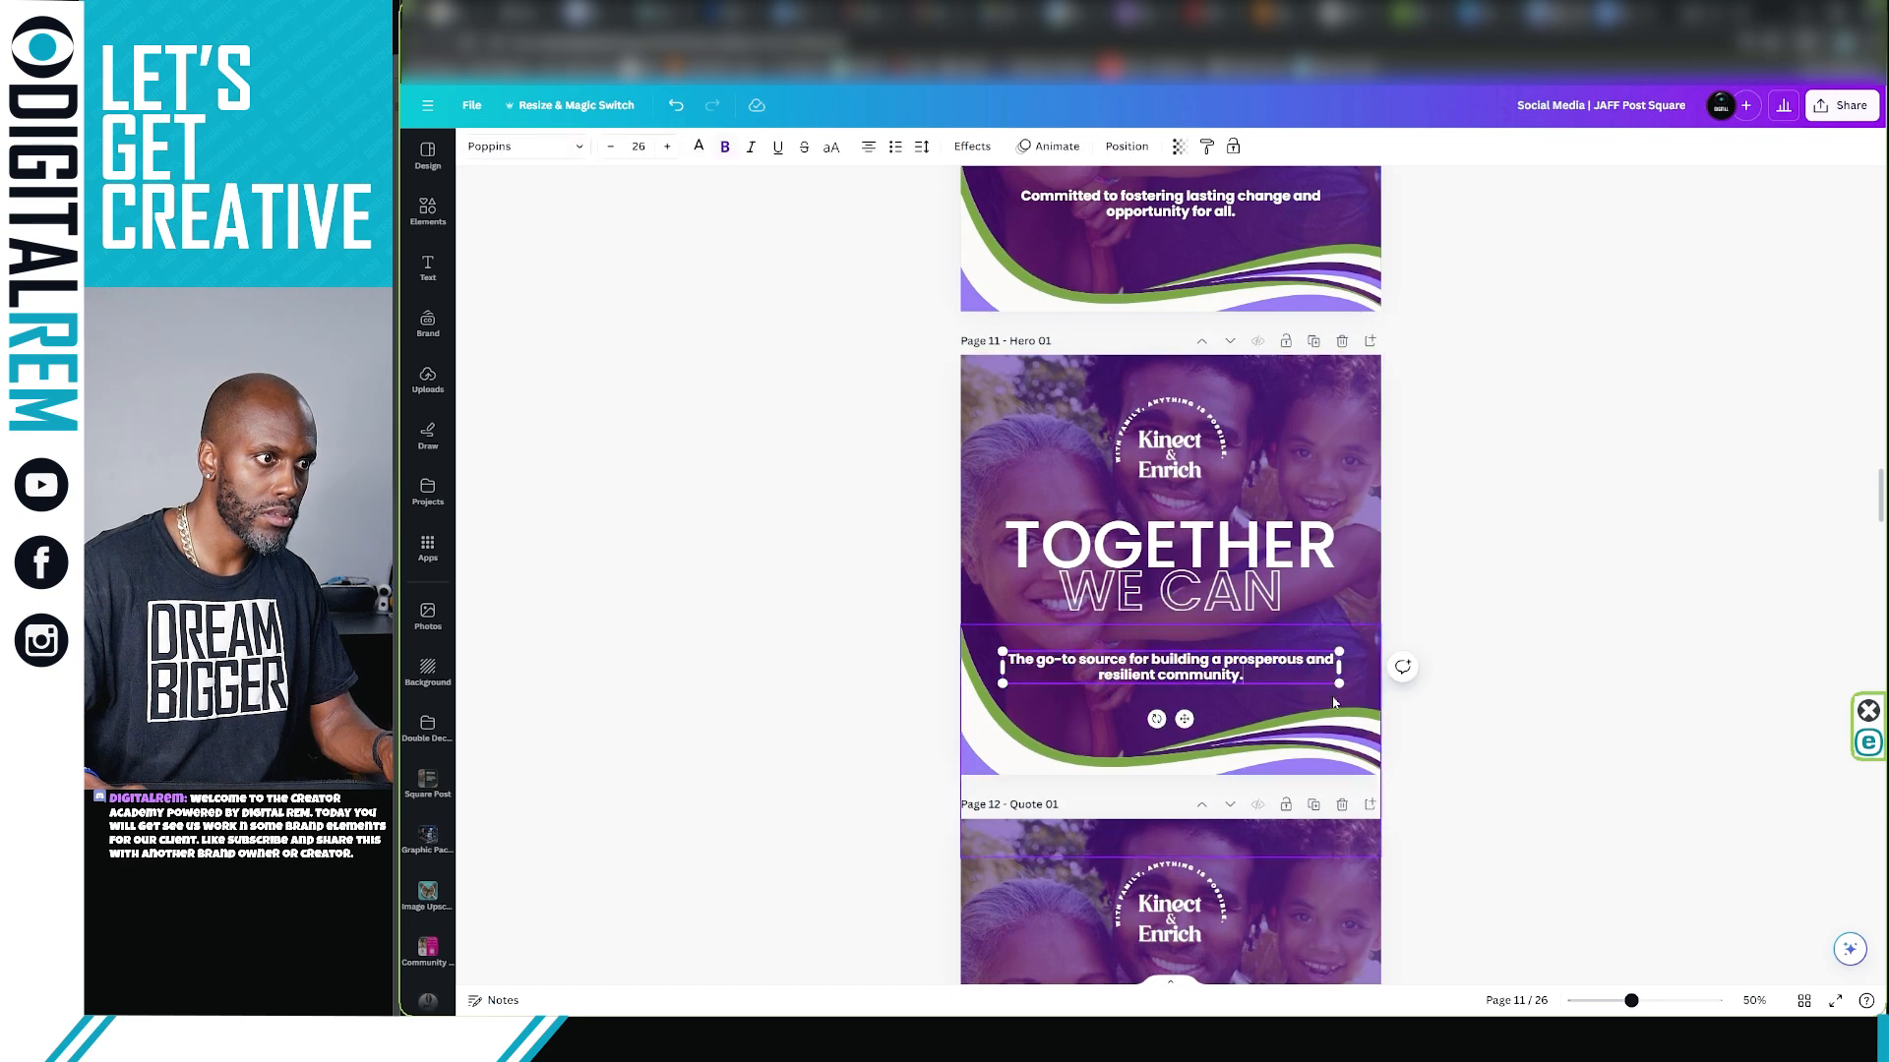
left_click(1461, 705)
Rename page 2 to "Hero 02" and page 3 to "Hero 03"
scroll(1232, 508, "up", 1)
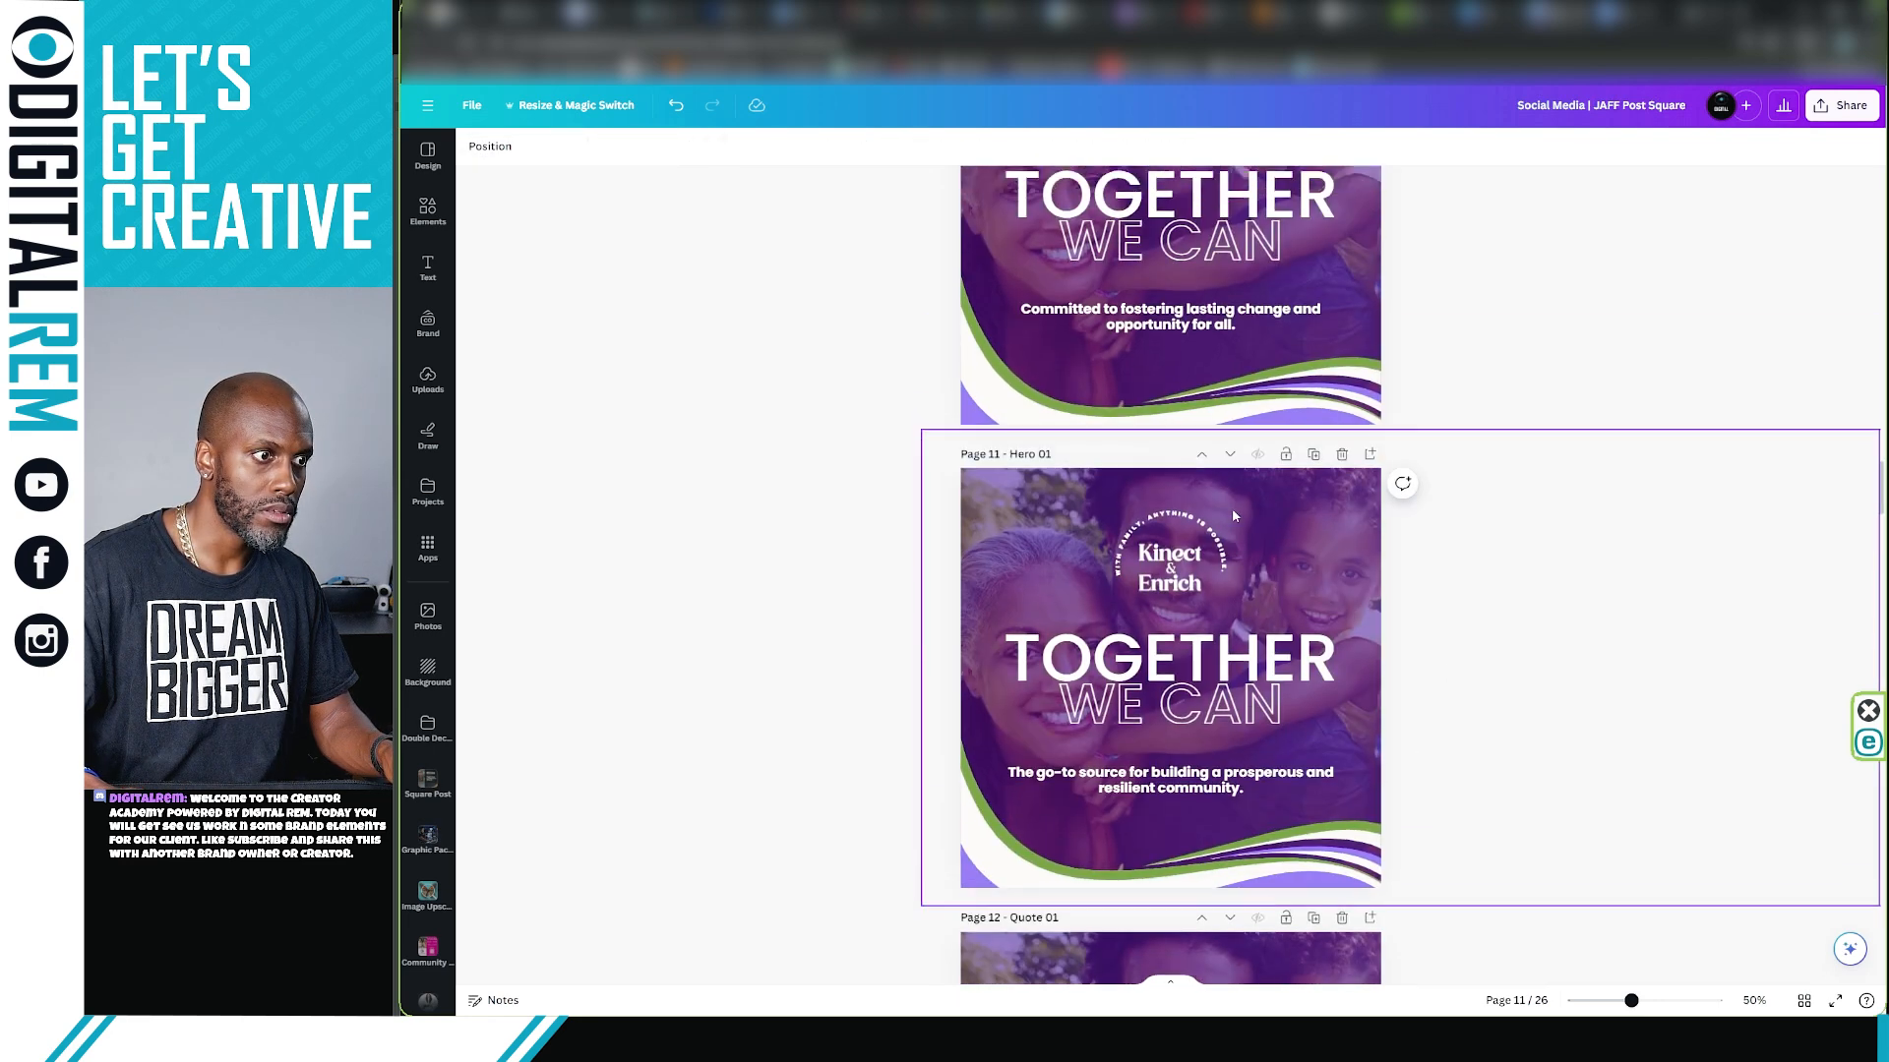
scroll(1232, 508, "down", 1)
scroll(1216, 704, "up", 3)
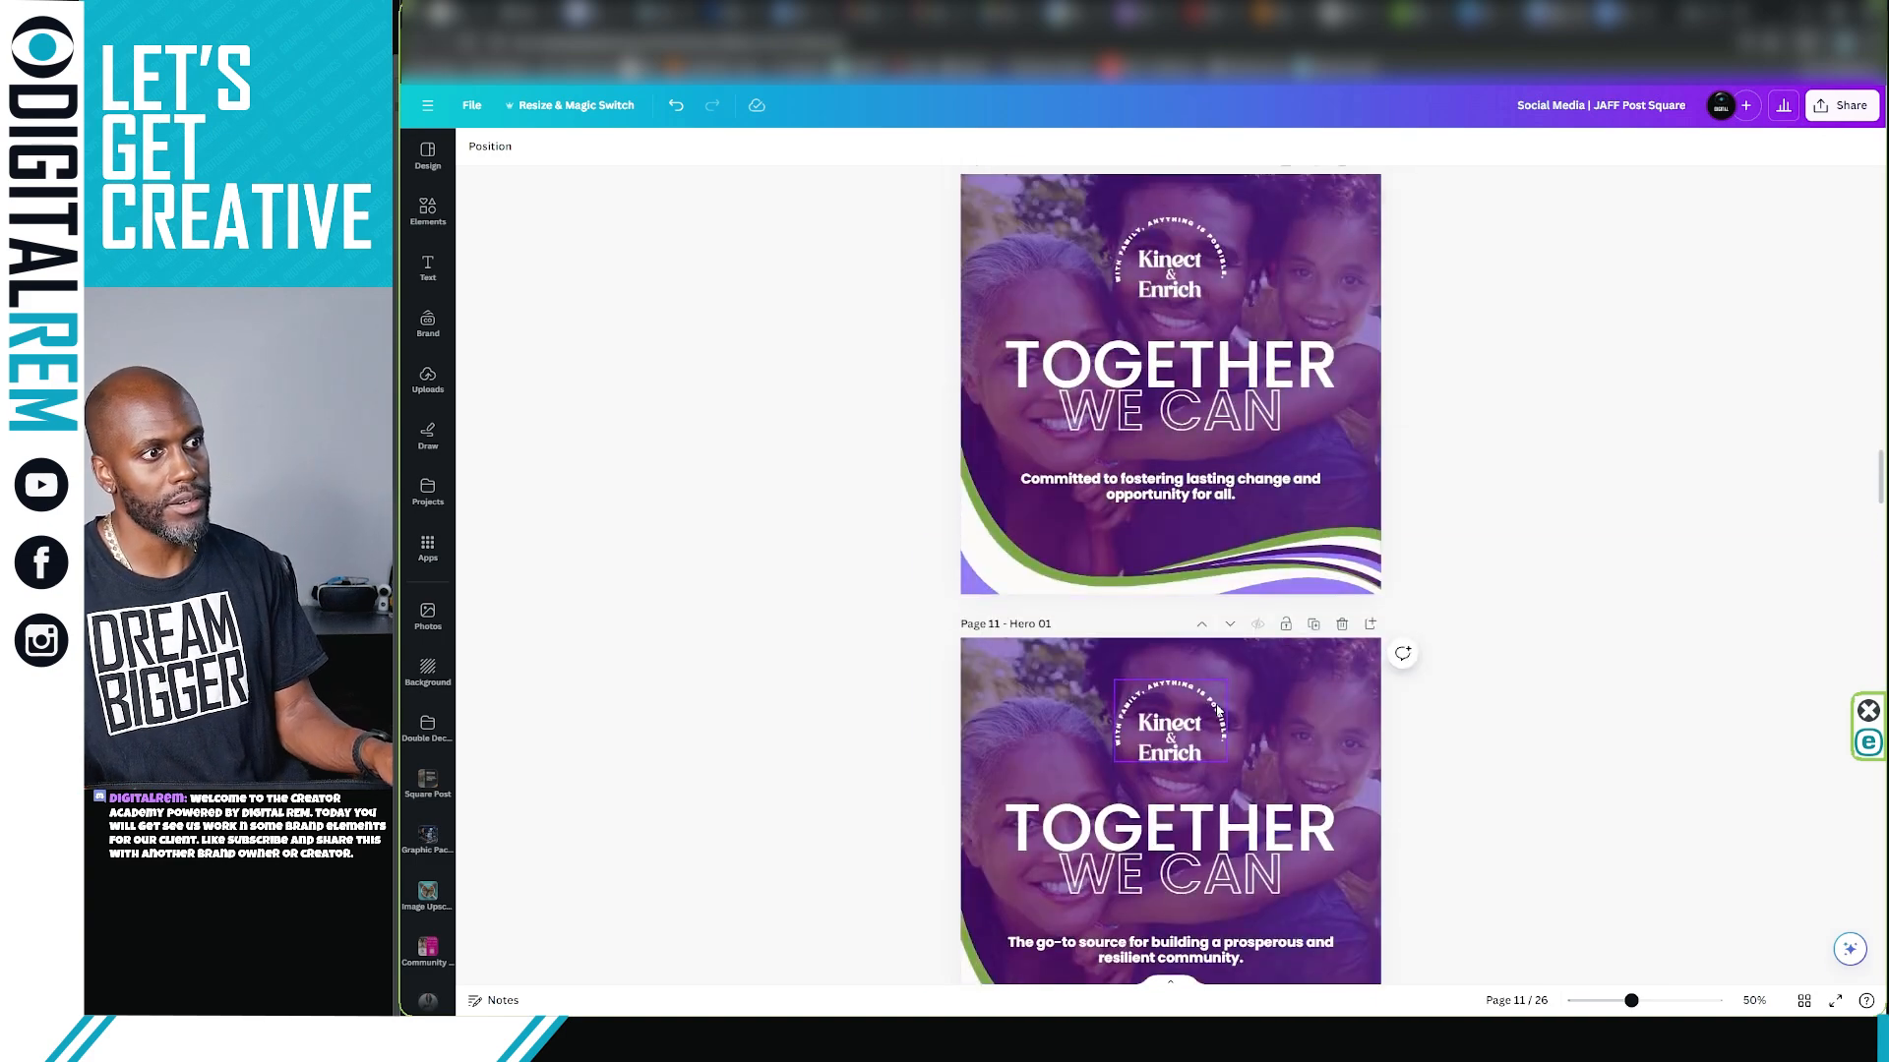
scroll(1217, 707, "up", 15)
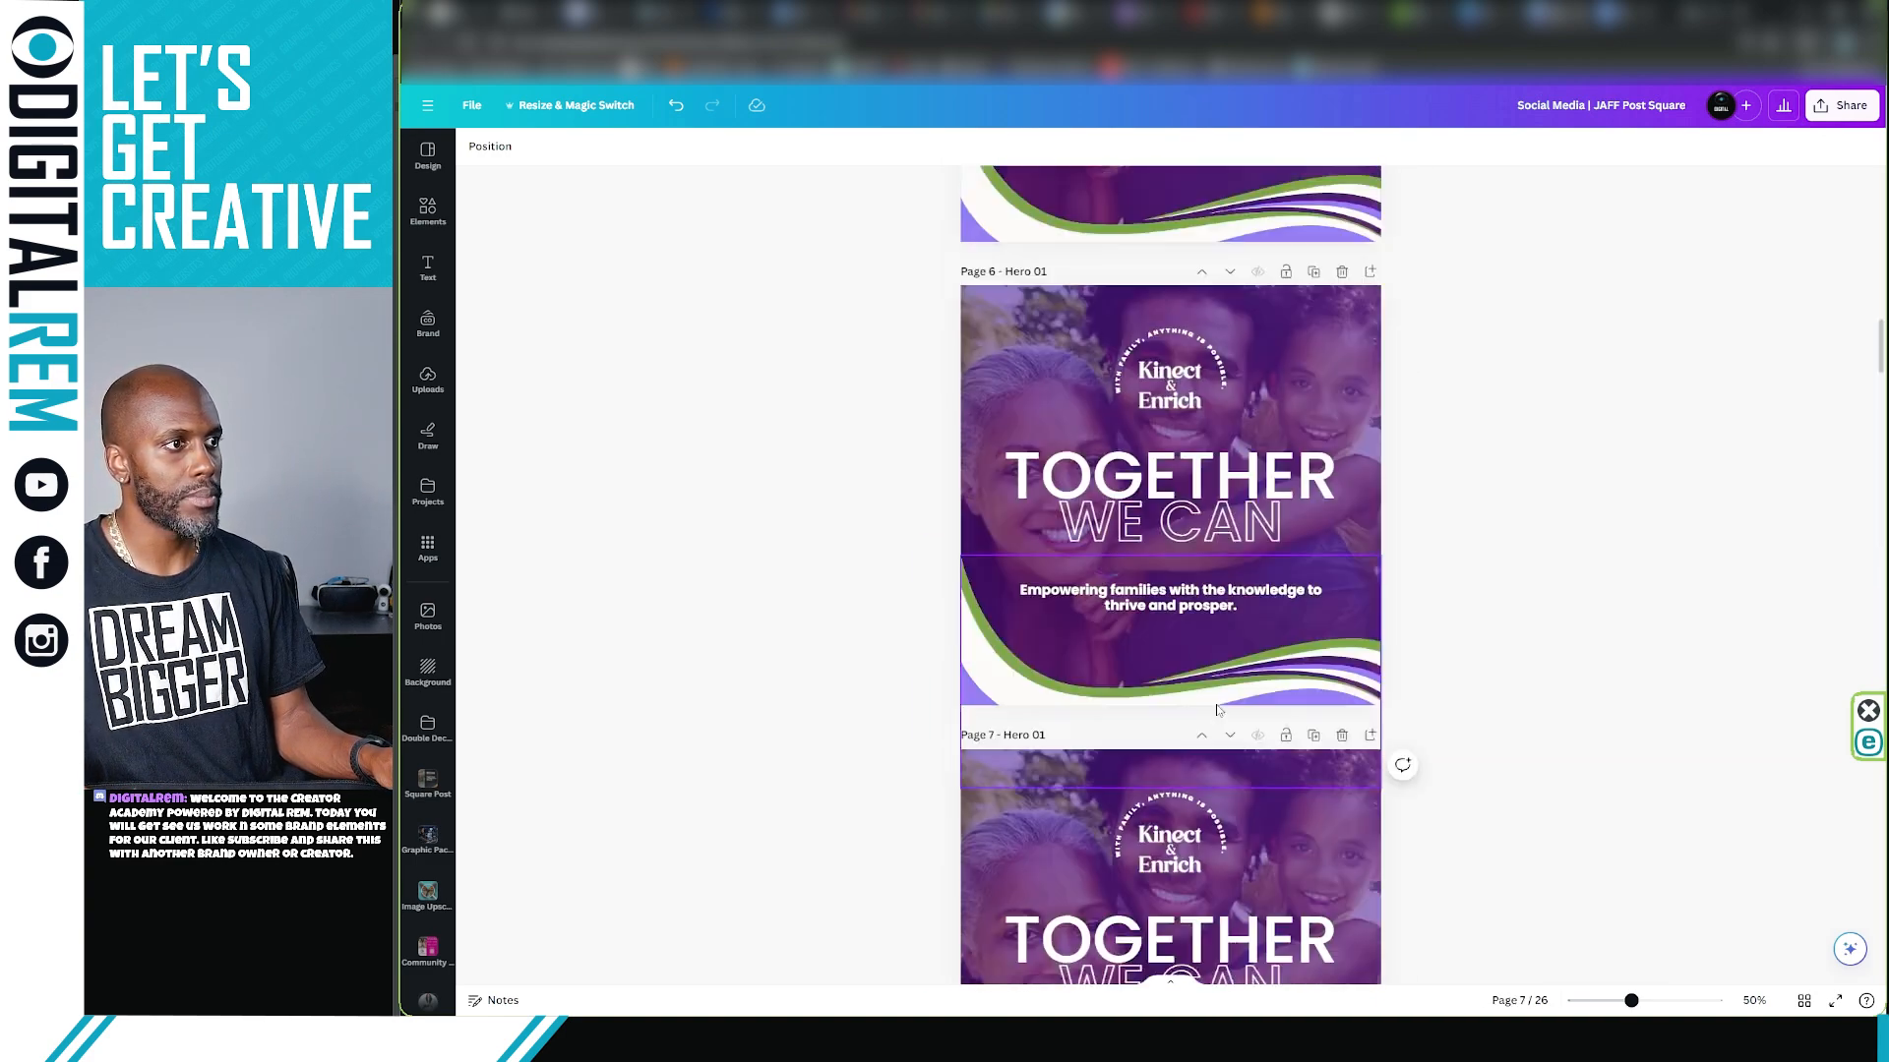
scroll(1216, 709, "up", 18)
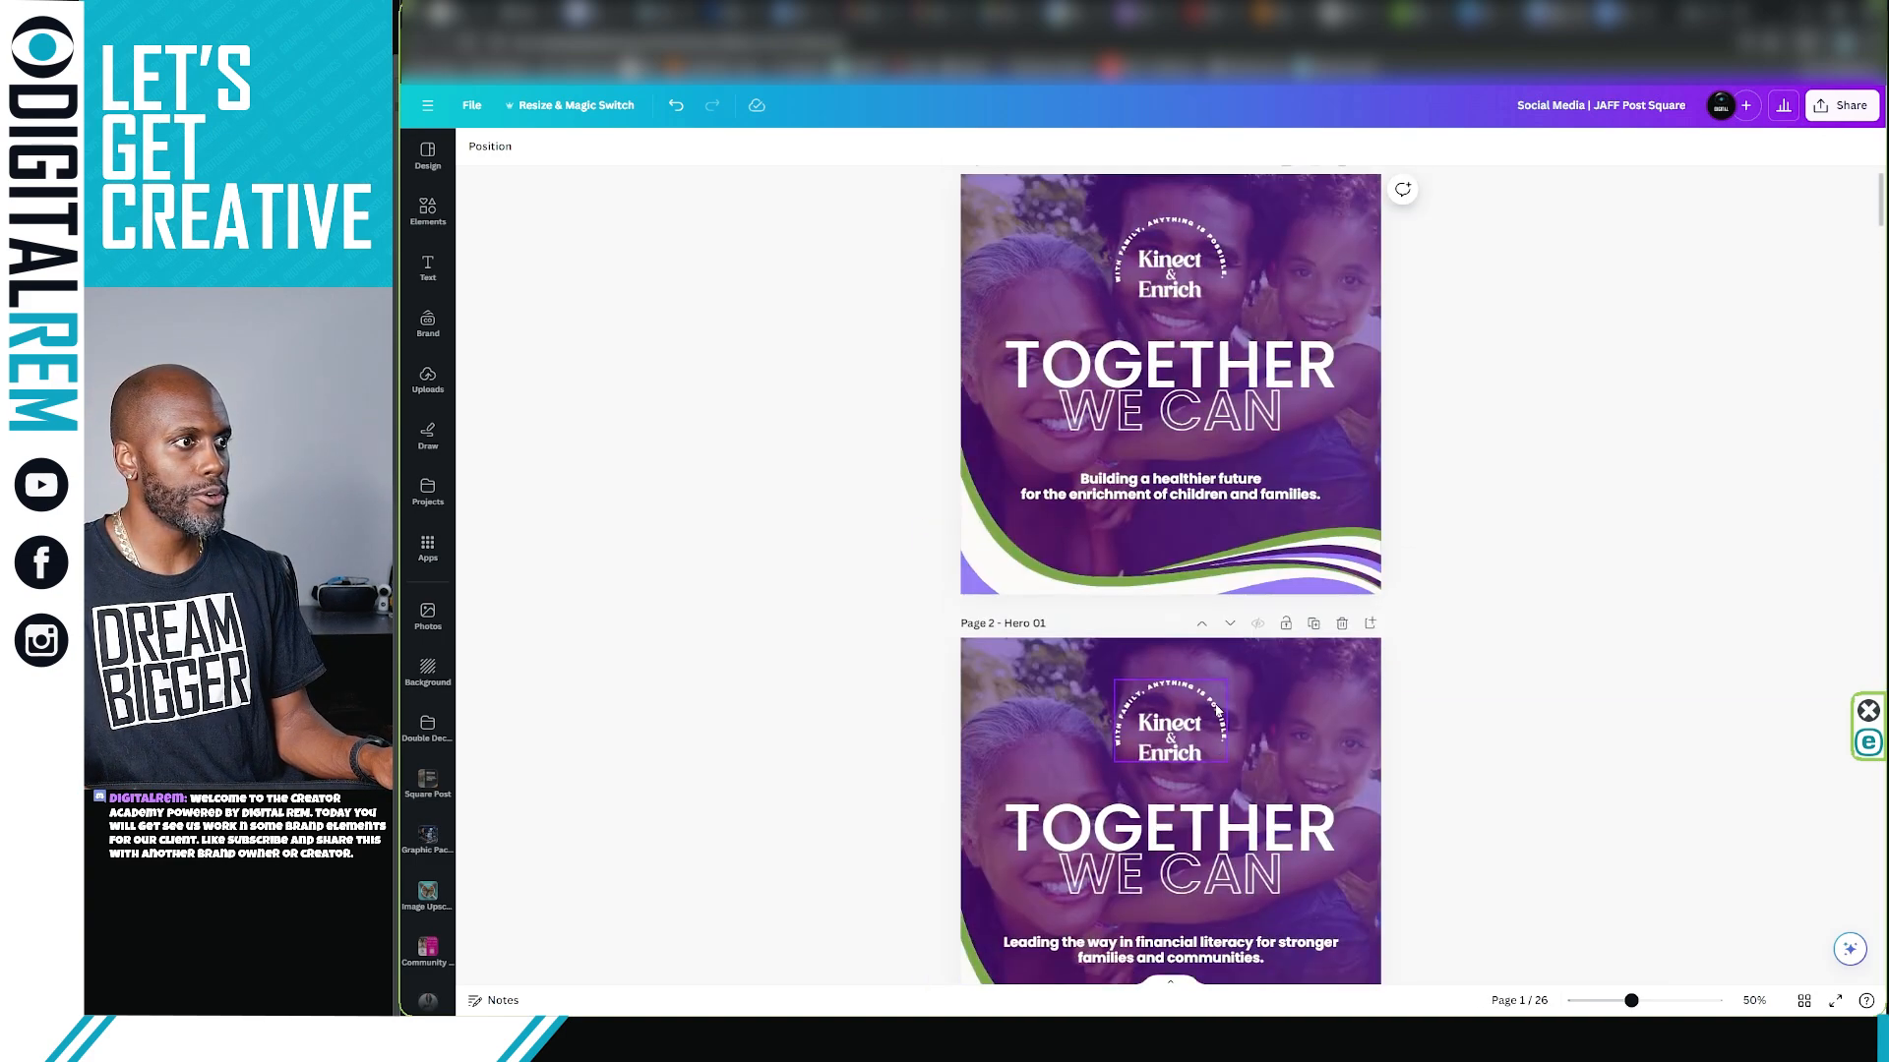
scroll(1215, 706, "up", 1)
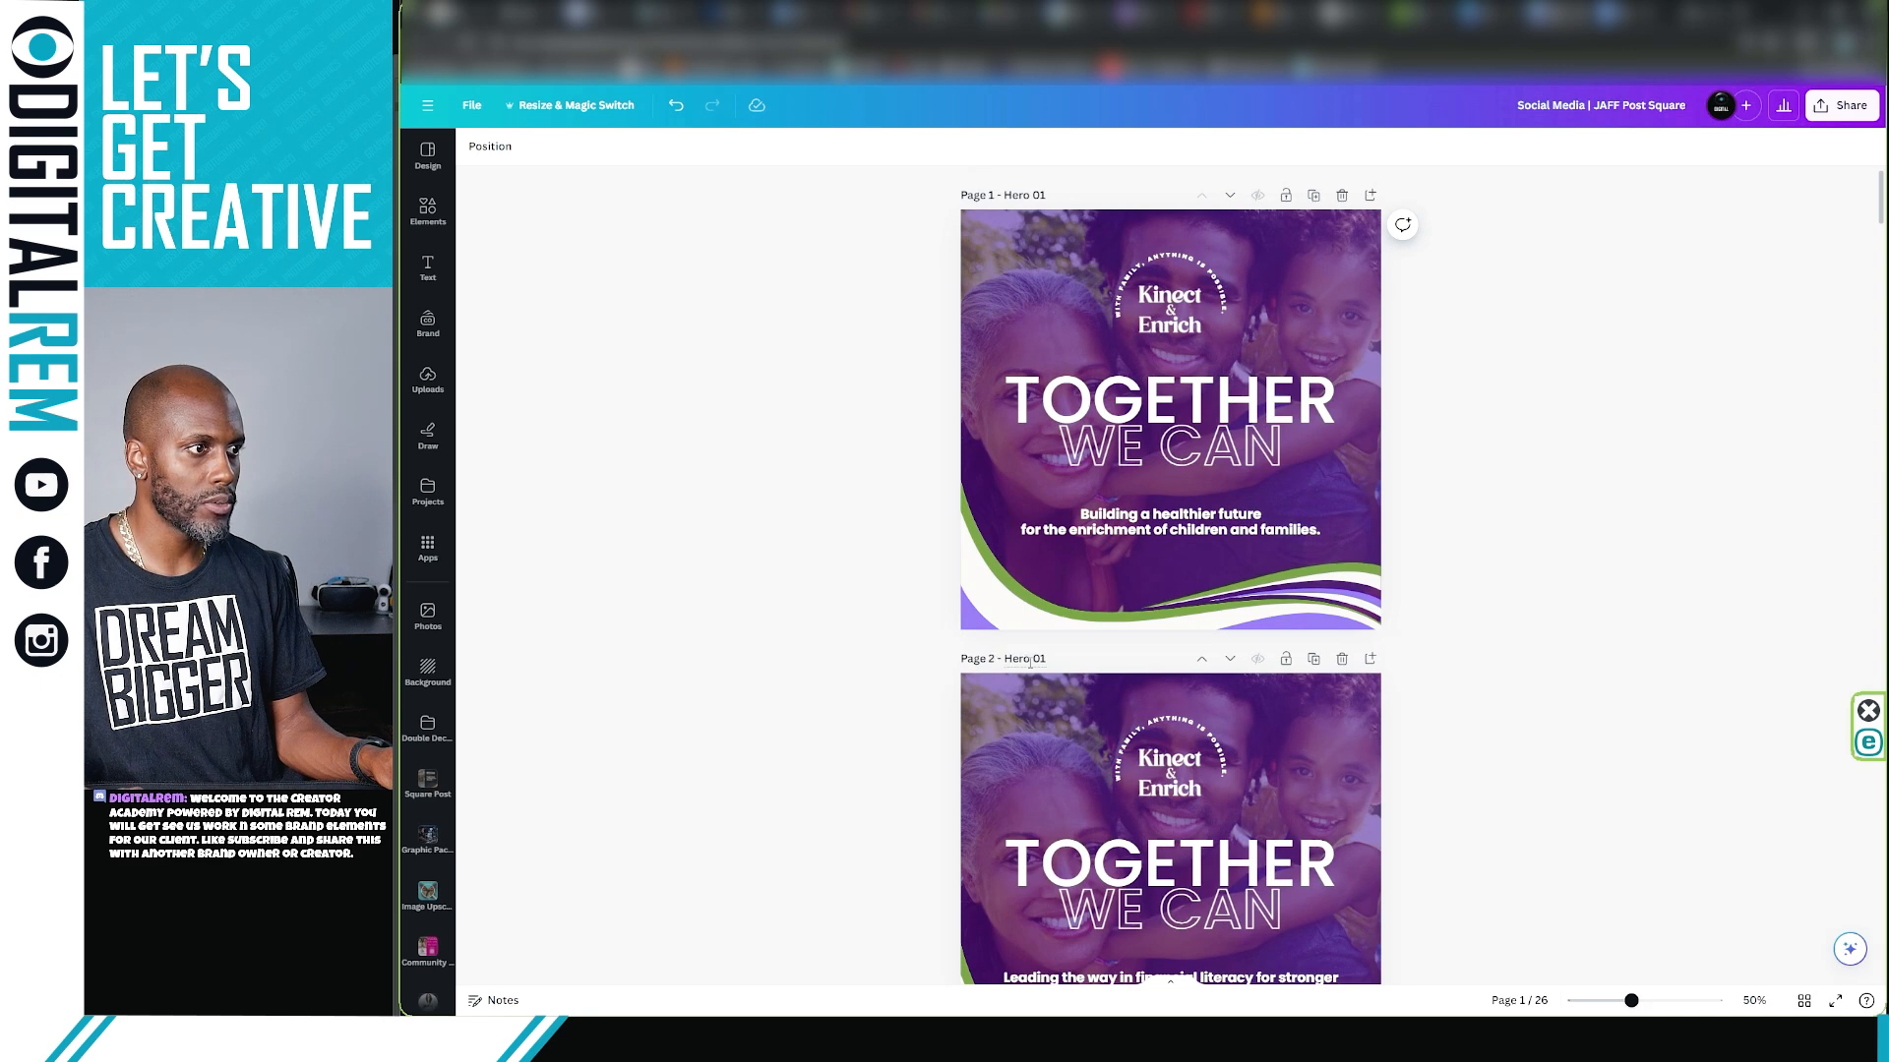
type("2")
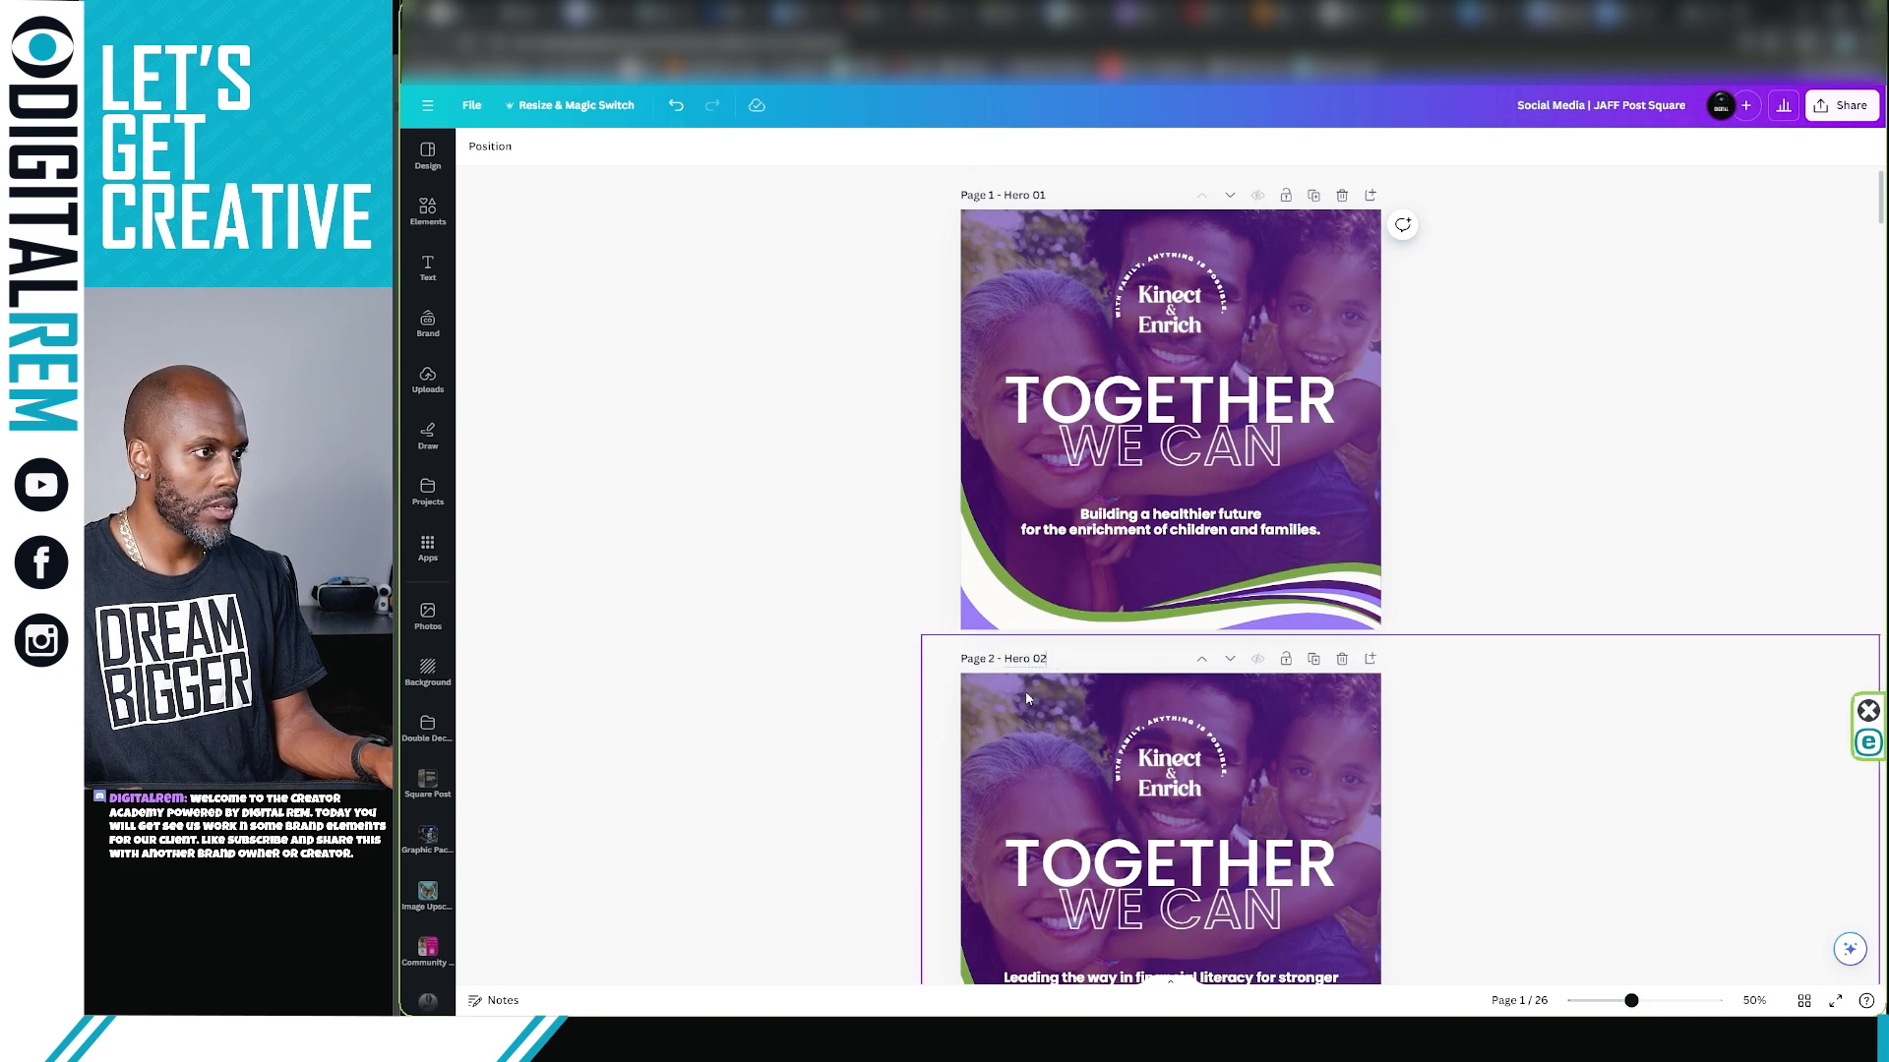
scroll(1300, 641, "down", 2)
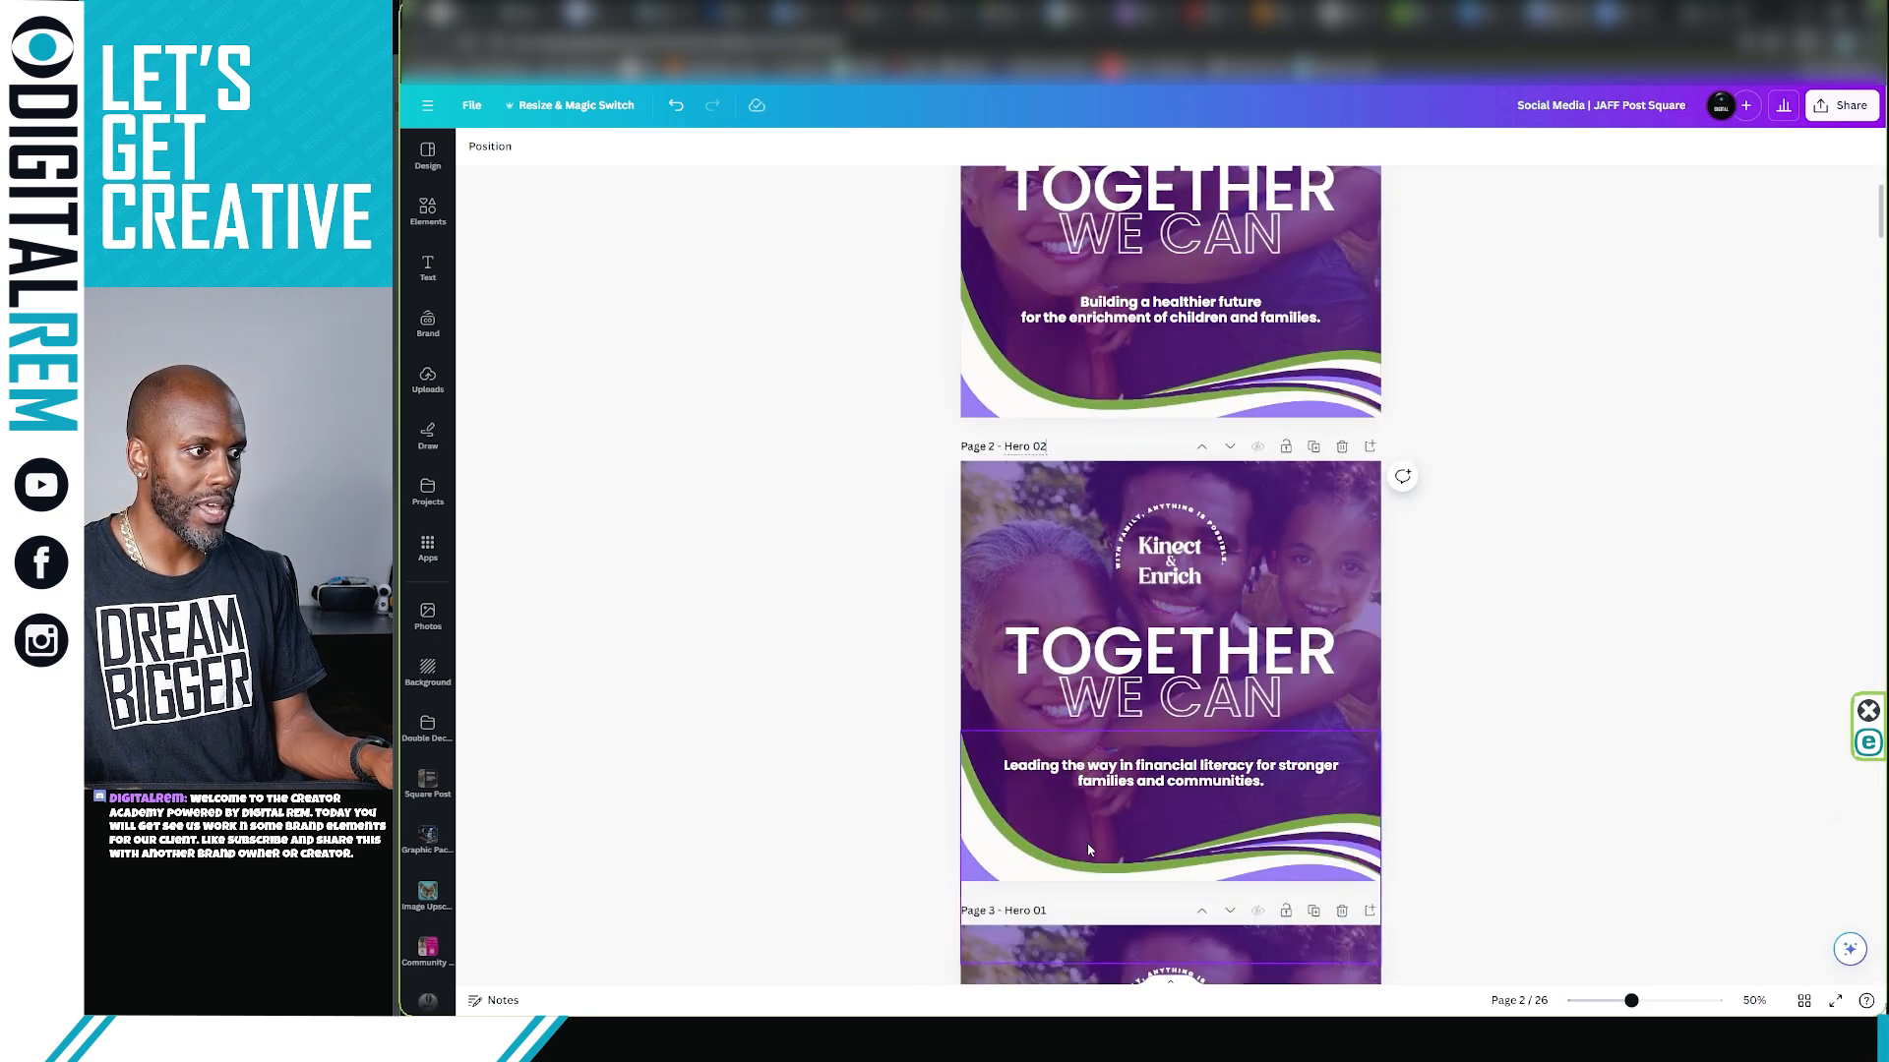
left_click_drag(1039, 910, 1046, 910)
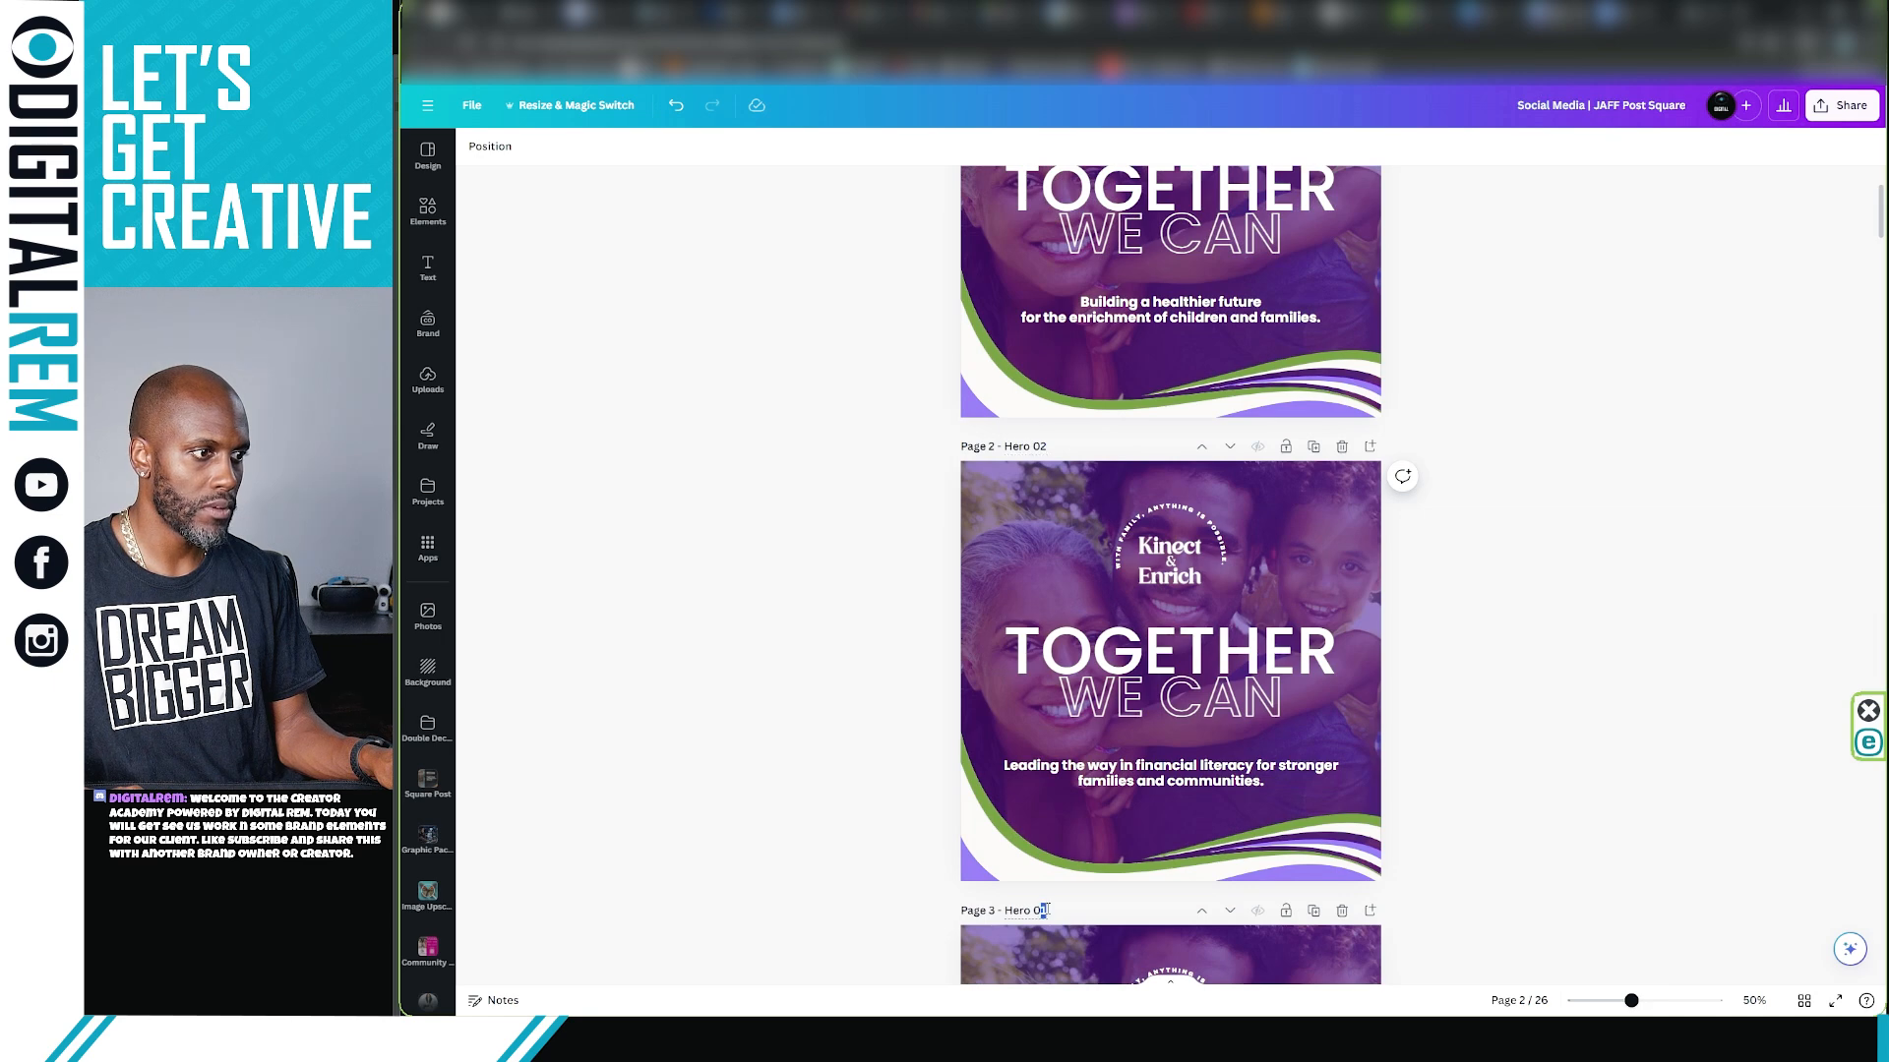
type("3")
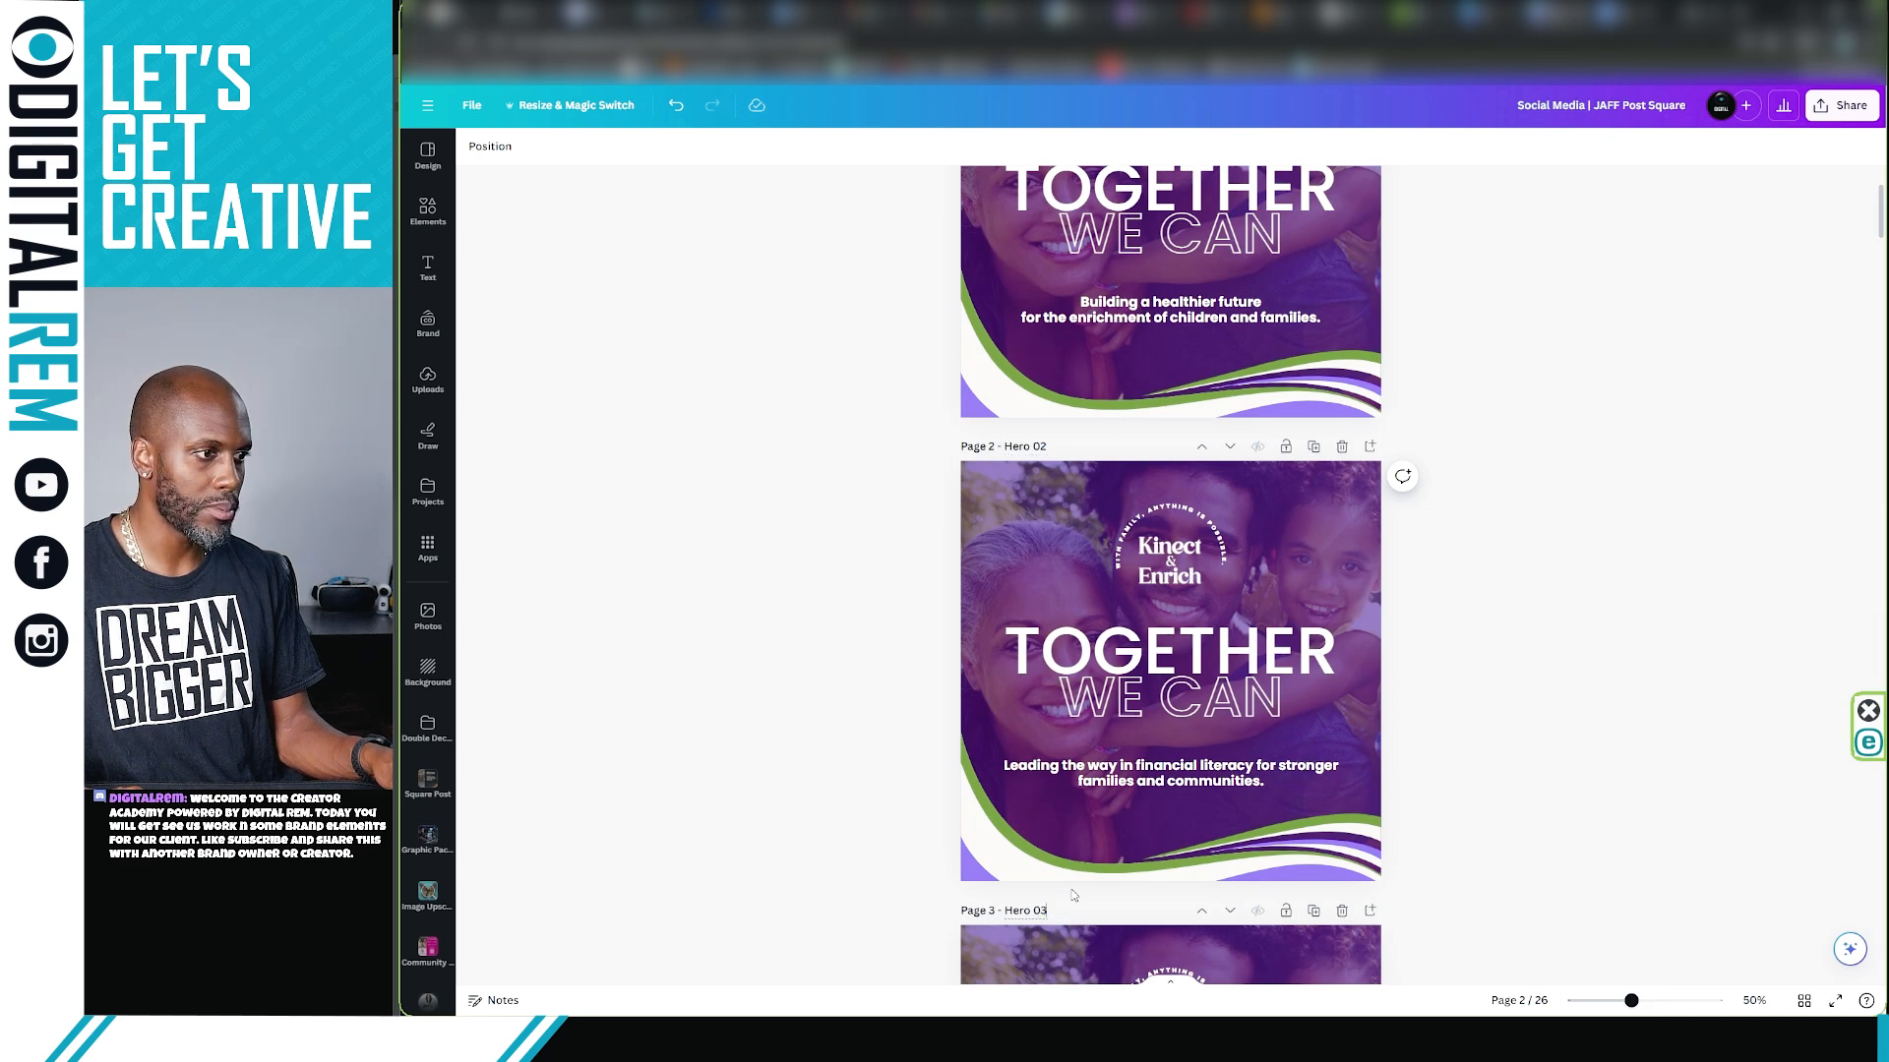
Rename page 4 to "Hero 04" and page 5 to "Hero 05"
scroll(1420, 749, "down", 4)
scroll(1420, 749, "down", 2)
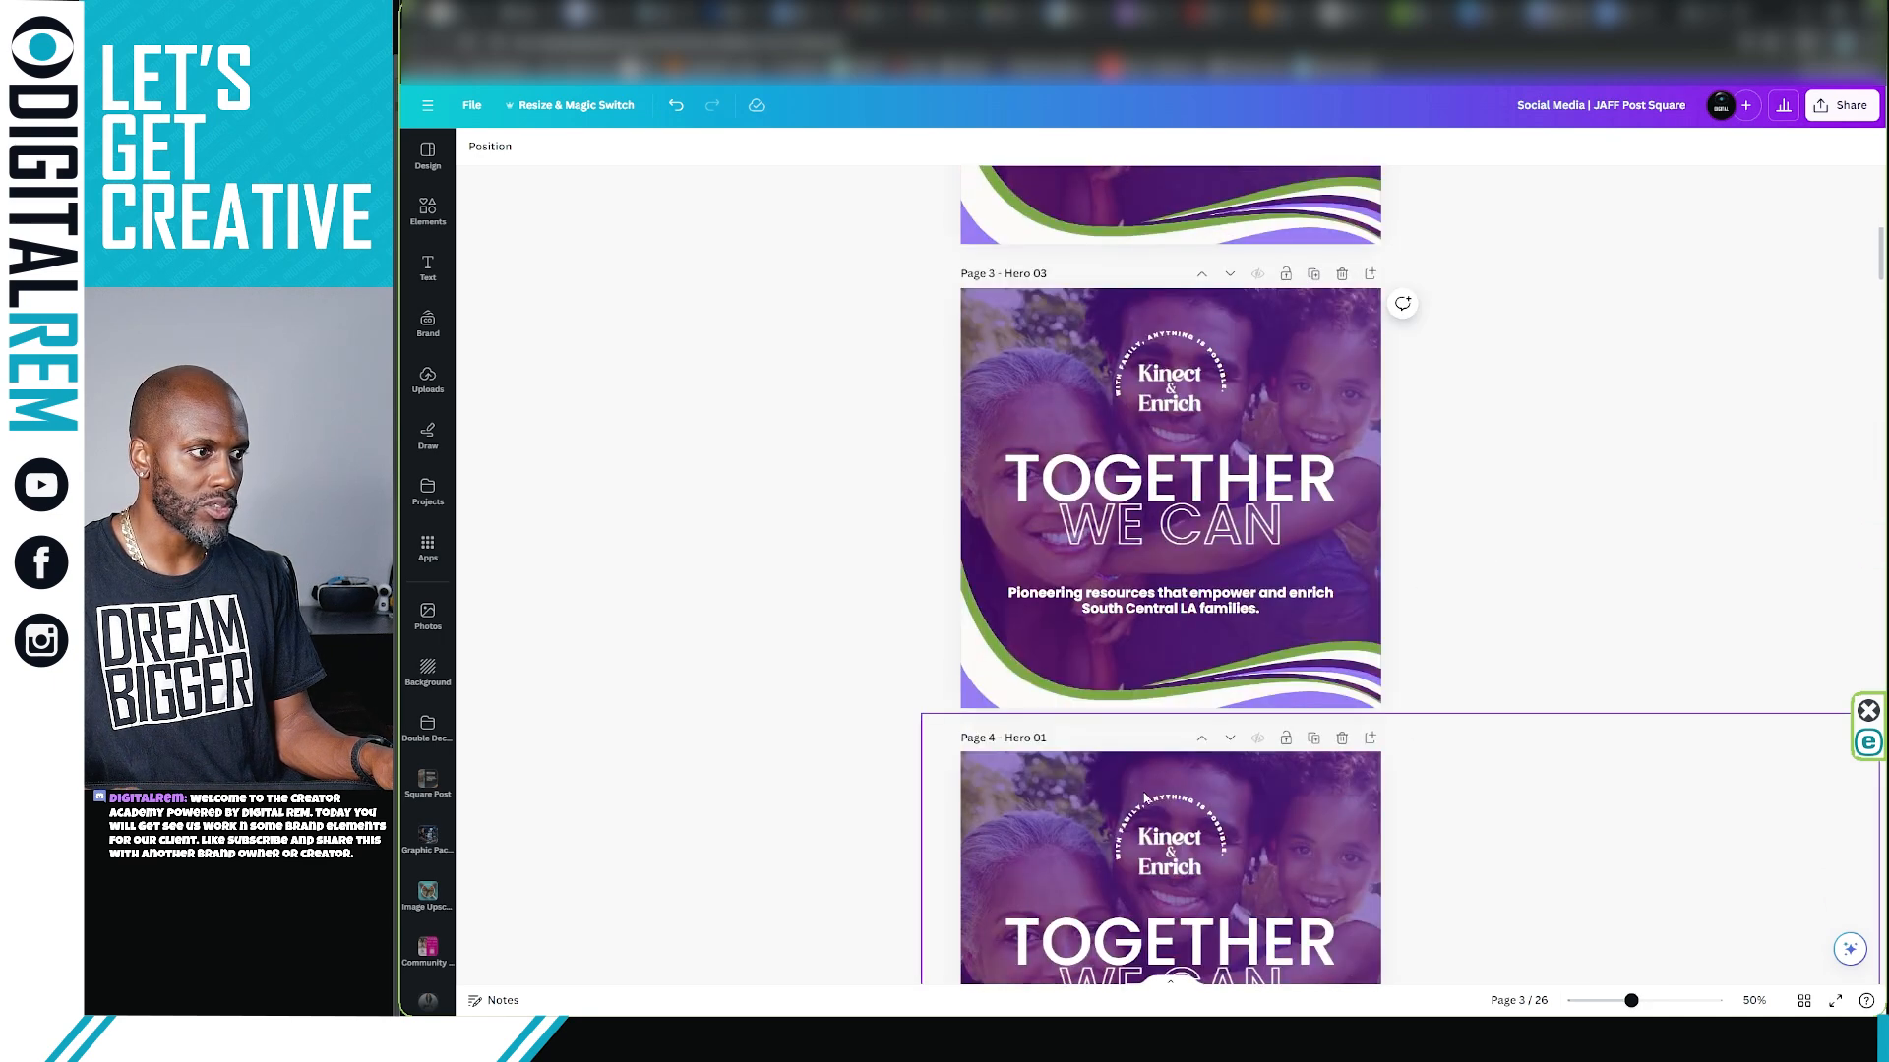
left_click_drag(1039, 737, 1051, 742)
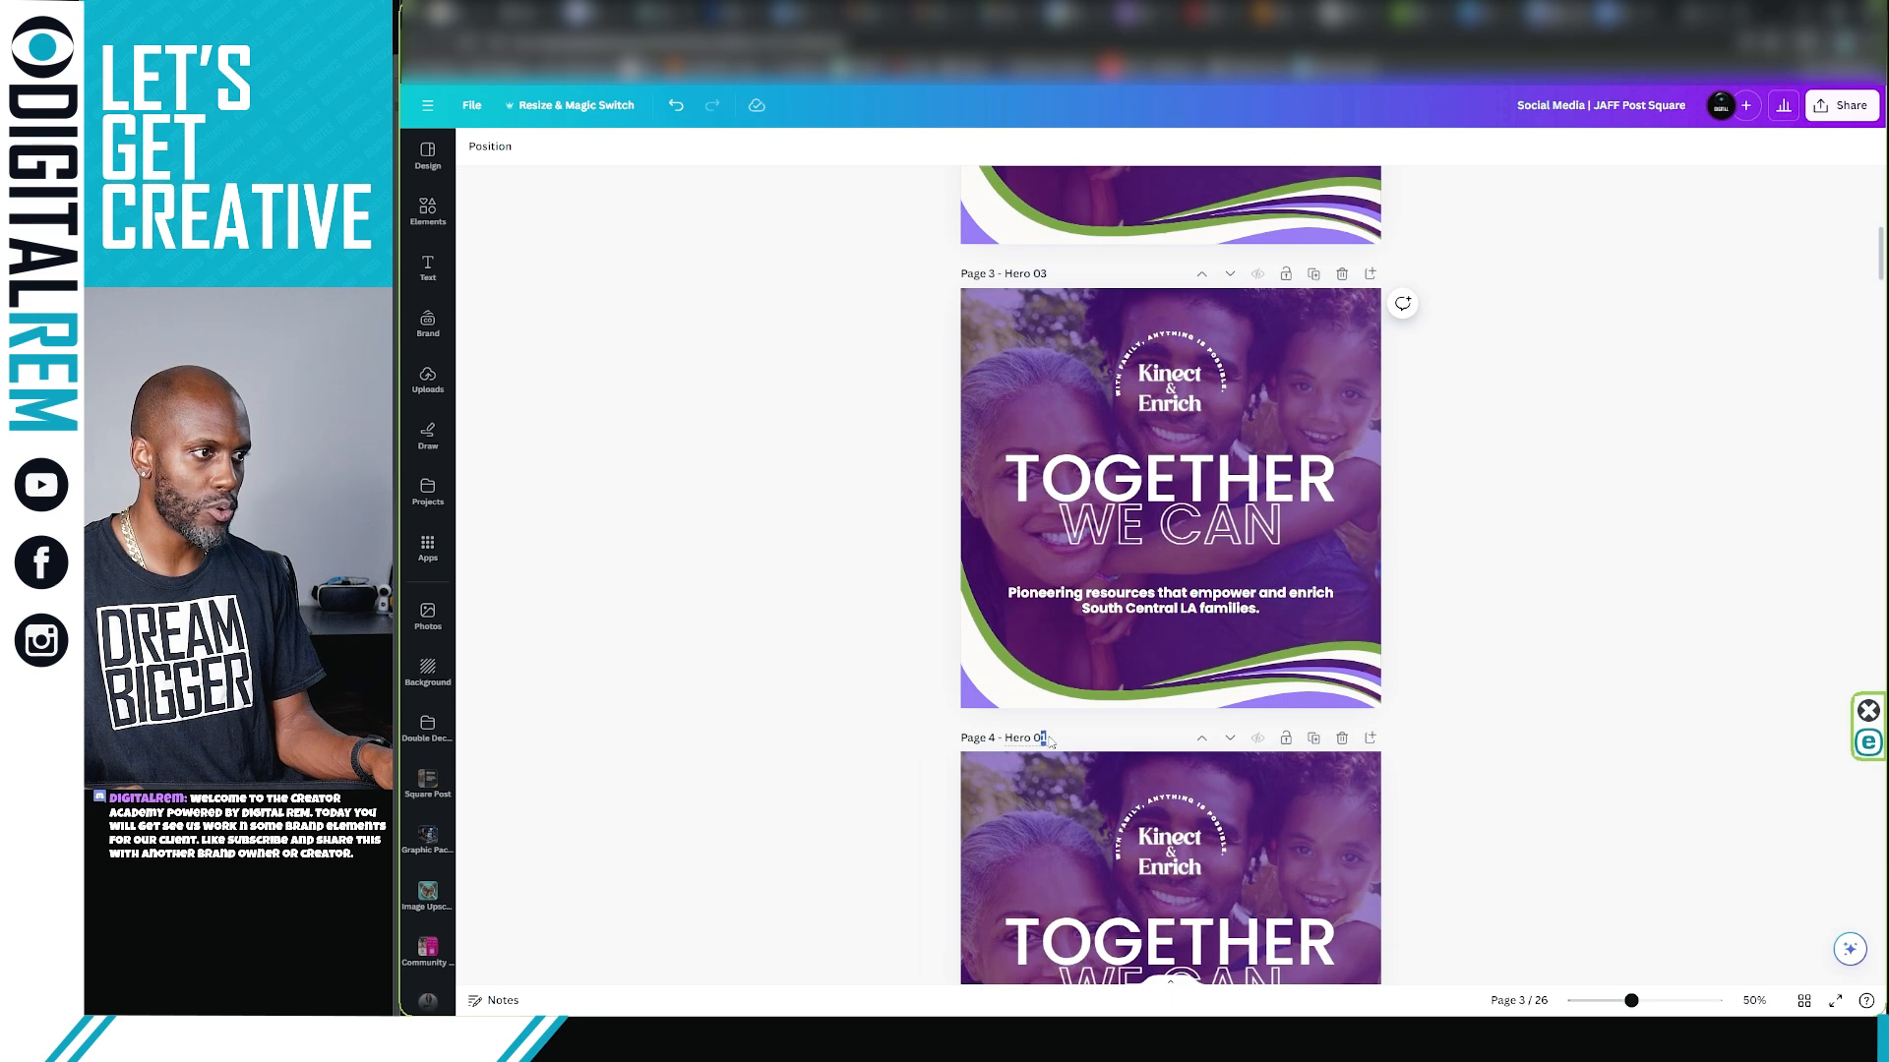
type("4")
scroll(1410, 700, "down", 5)
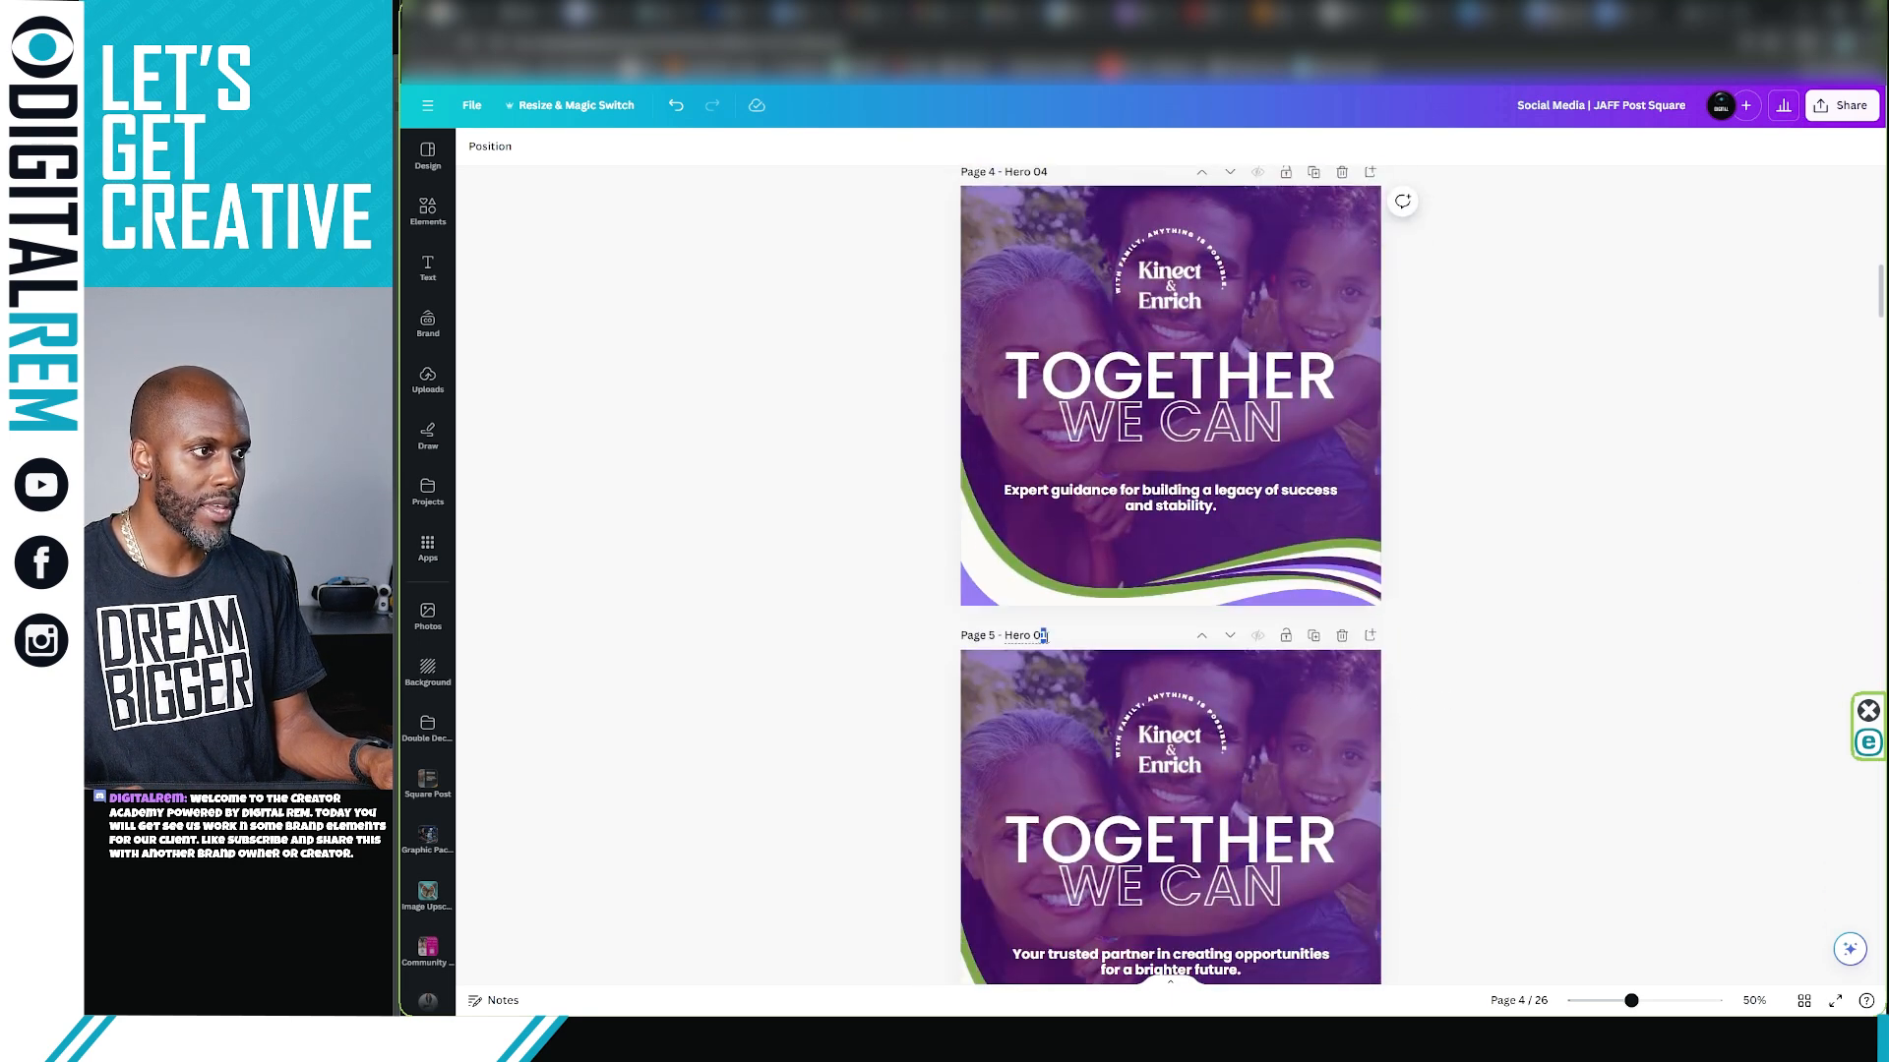
type("5")
left_click(1476, 642)
Rename page 6 to "Hero 06" and page 7 to "Hero 07"
scroll(1476, 642, "down", 2)
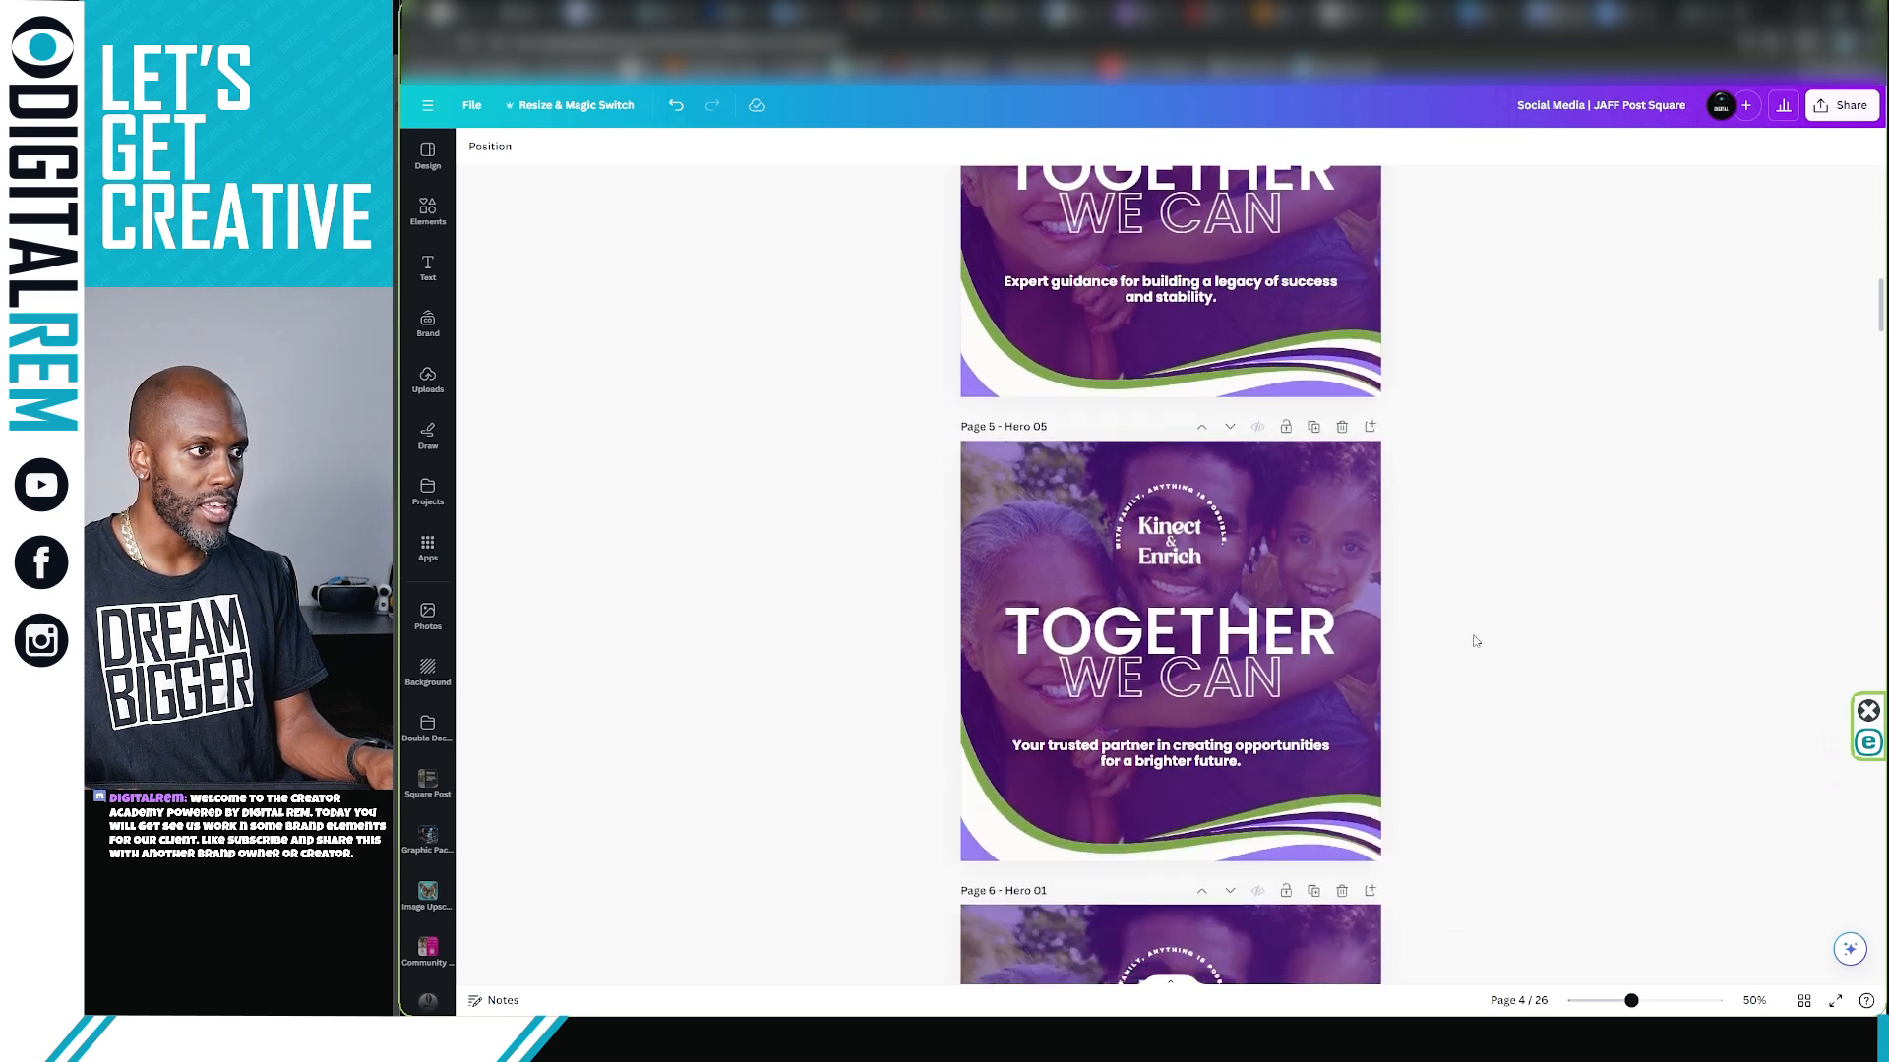
scroll(1045, 742, "down", 3)
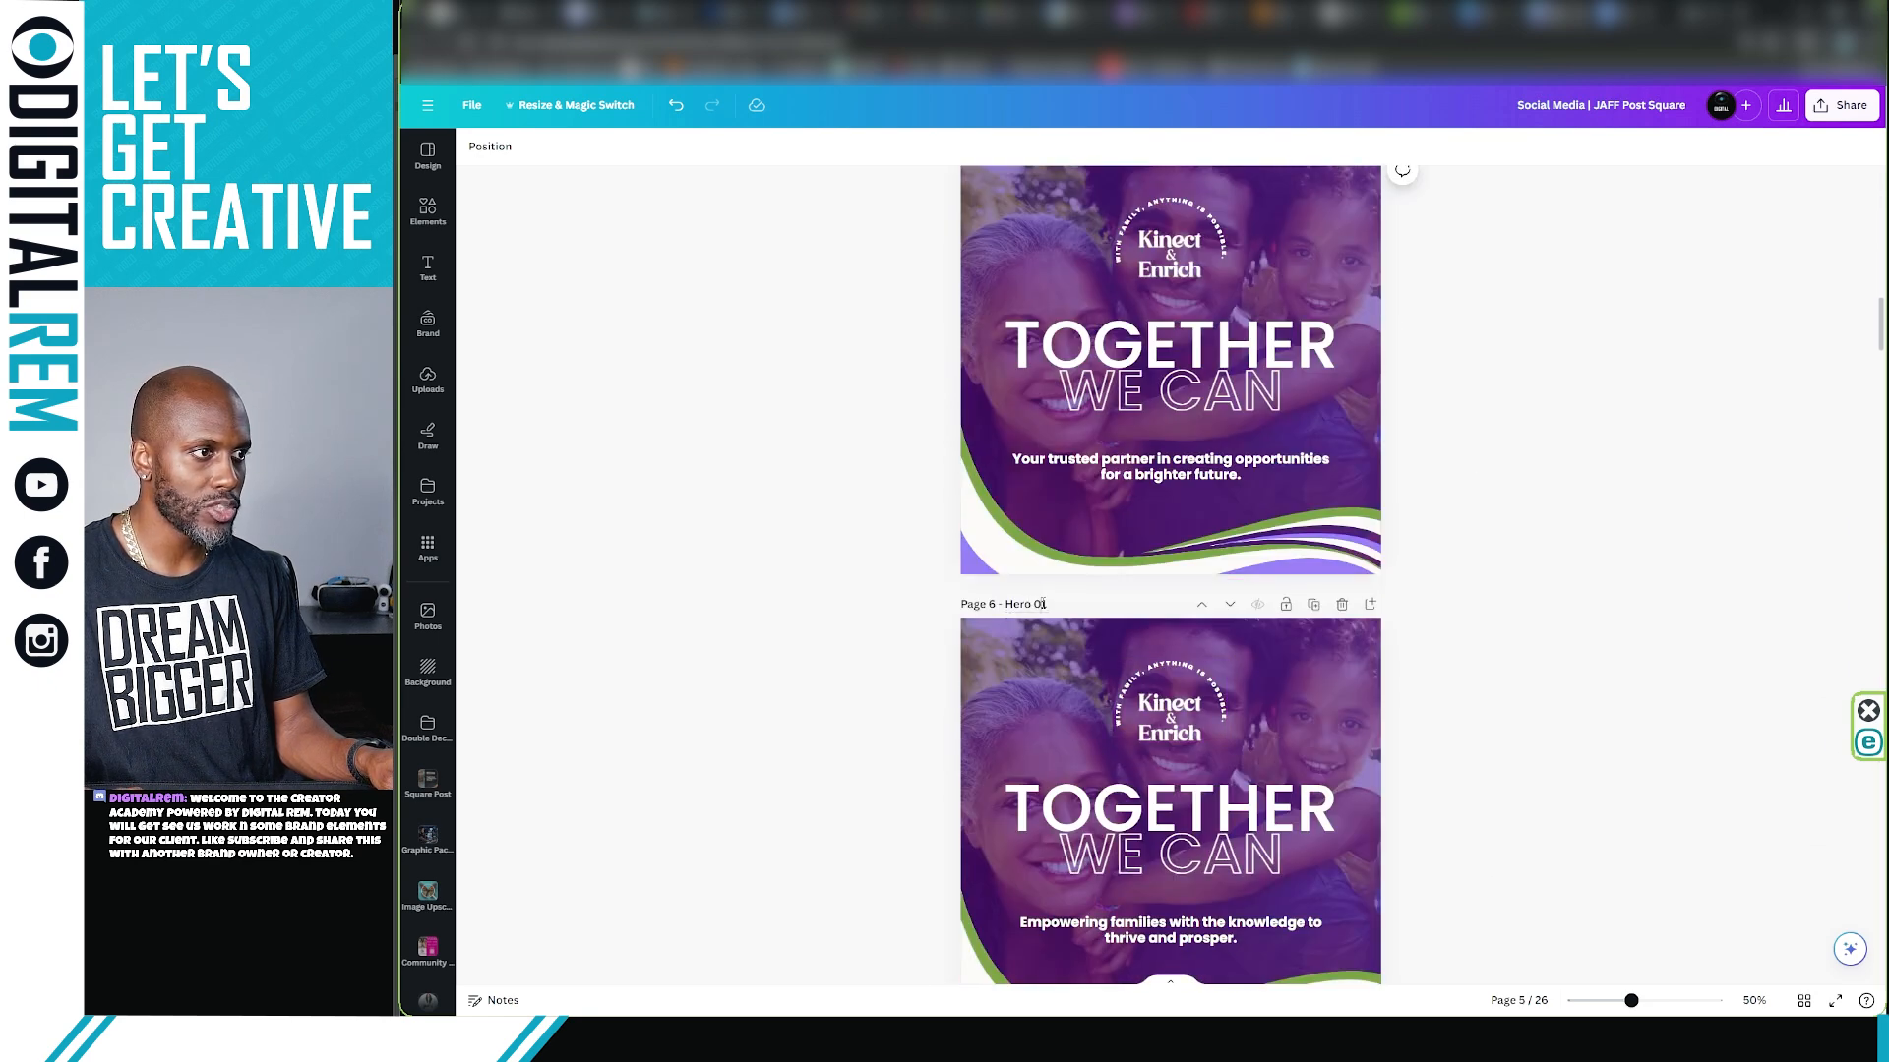
left_click_drag(1043, 604, 1058, 609)
type("6")
left_click(1476, 624)
scroll(1517, 633, "down", 4)
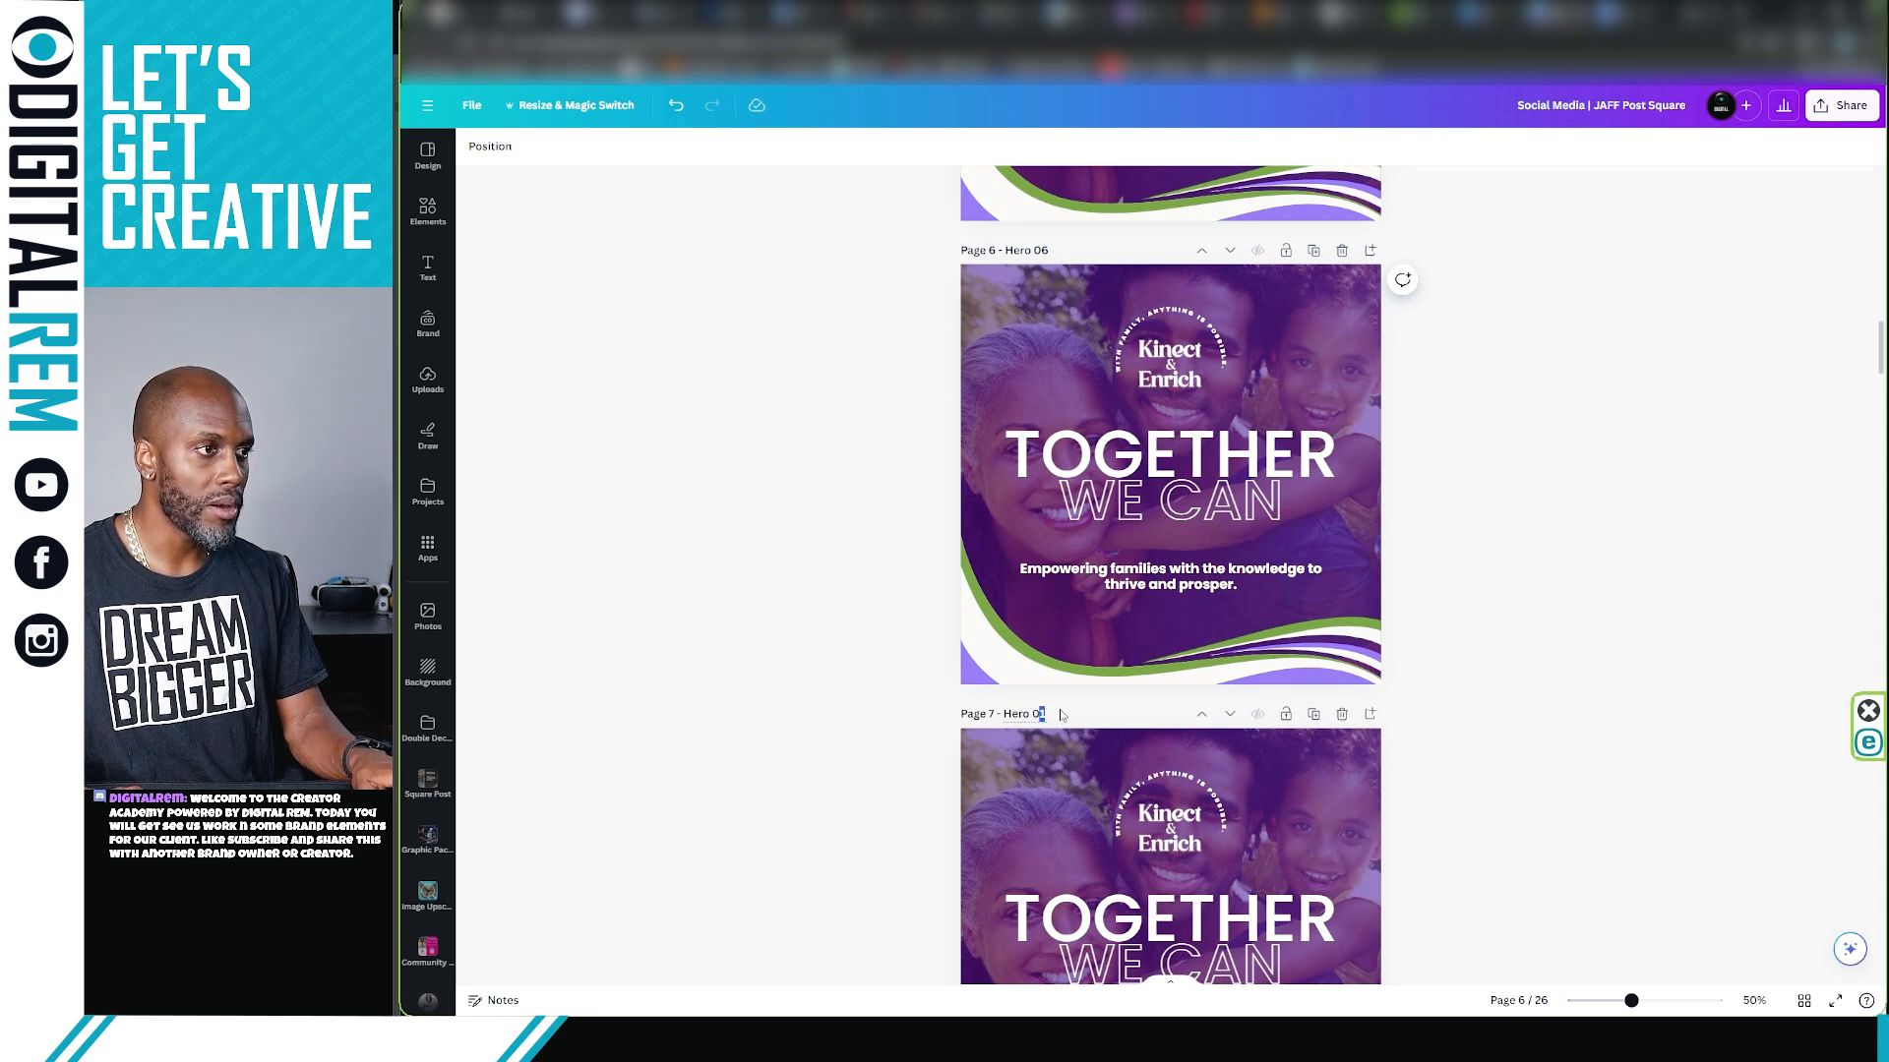
type("7")
left_click(1476, 683)
Rename page 8 to "Hero 08" and page 9 to "Hero 09"
scroll(1476, 683, "down", 4)
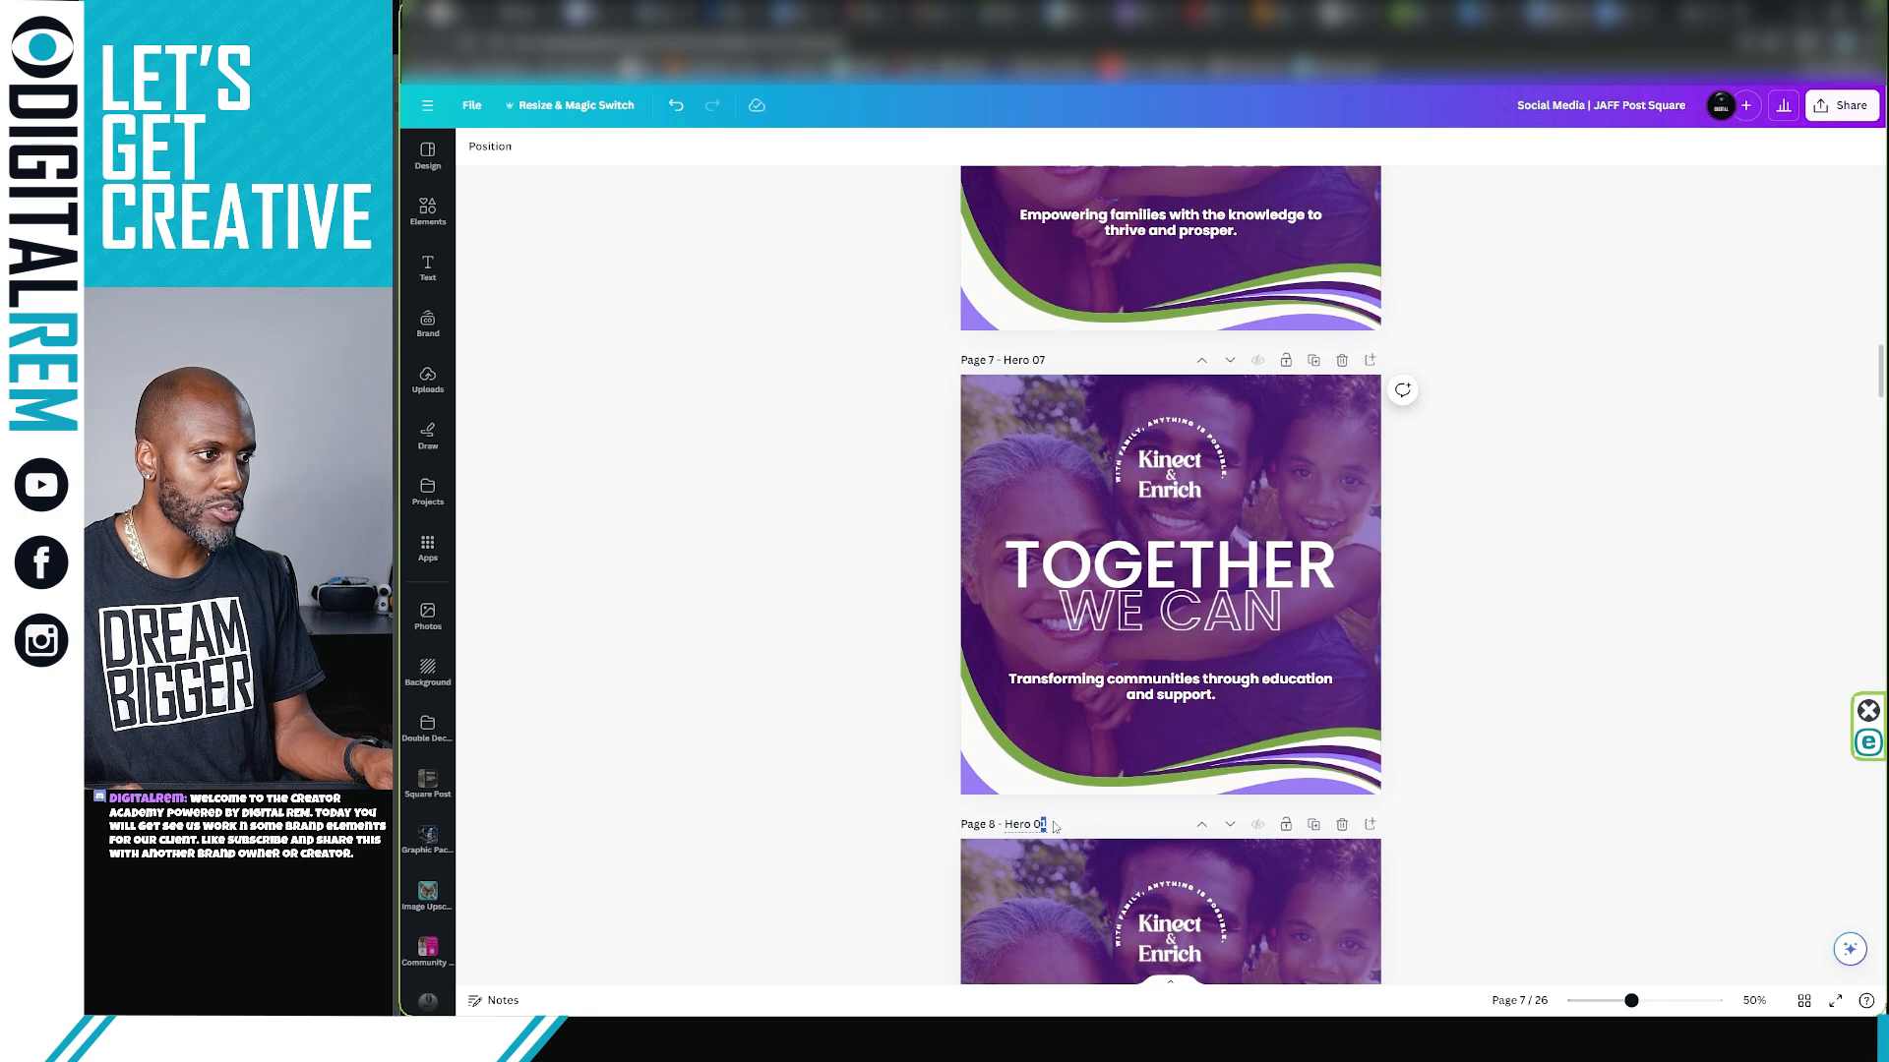
type("8")
left_click(1468, 750)
scroll(1453, 750, "down", 5)
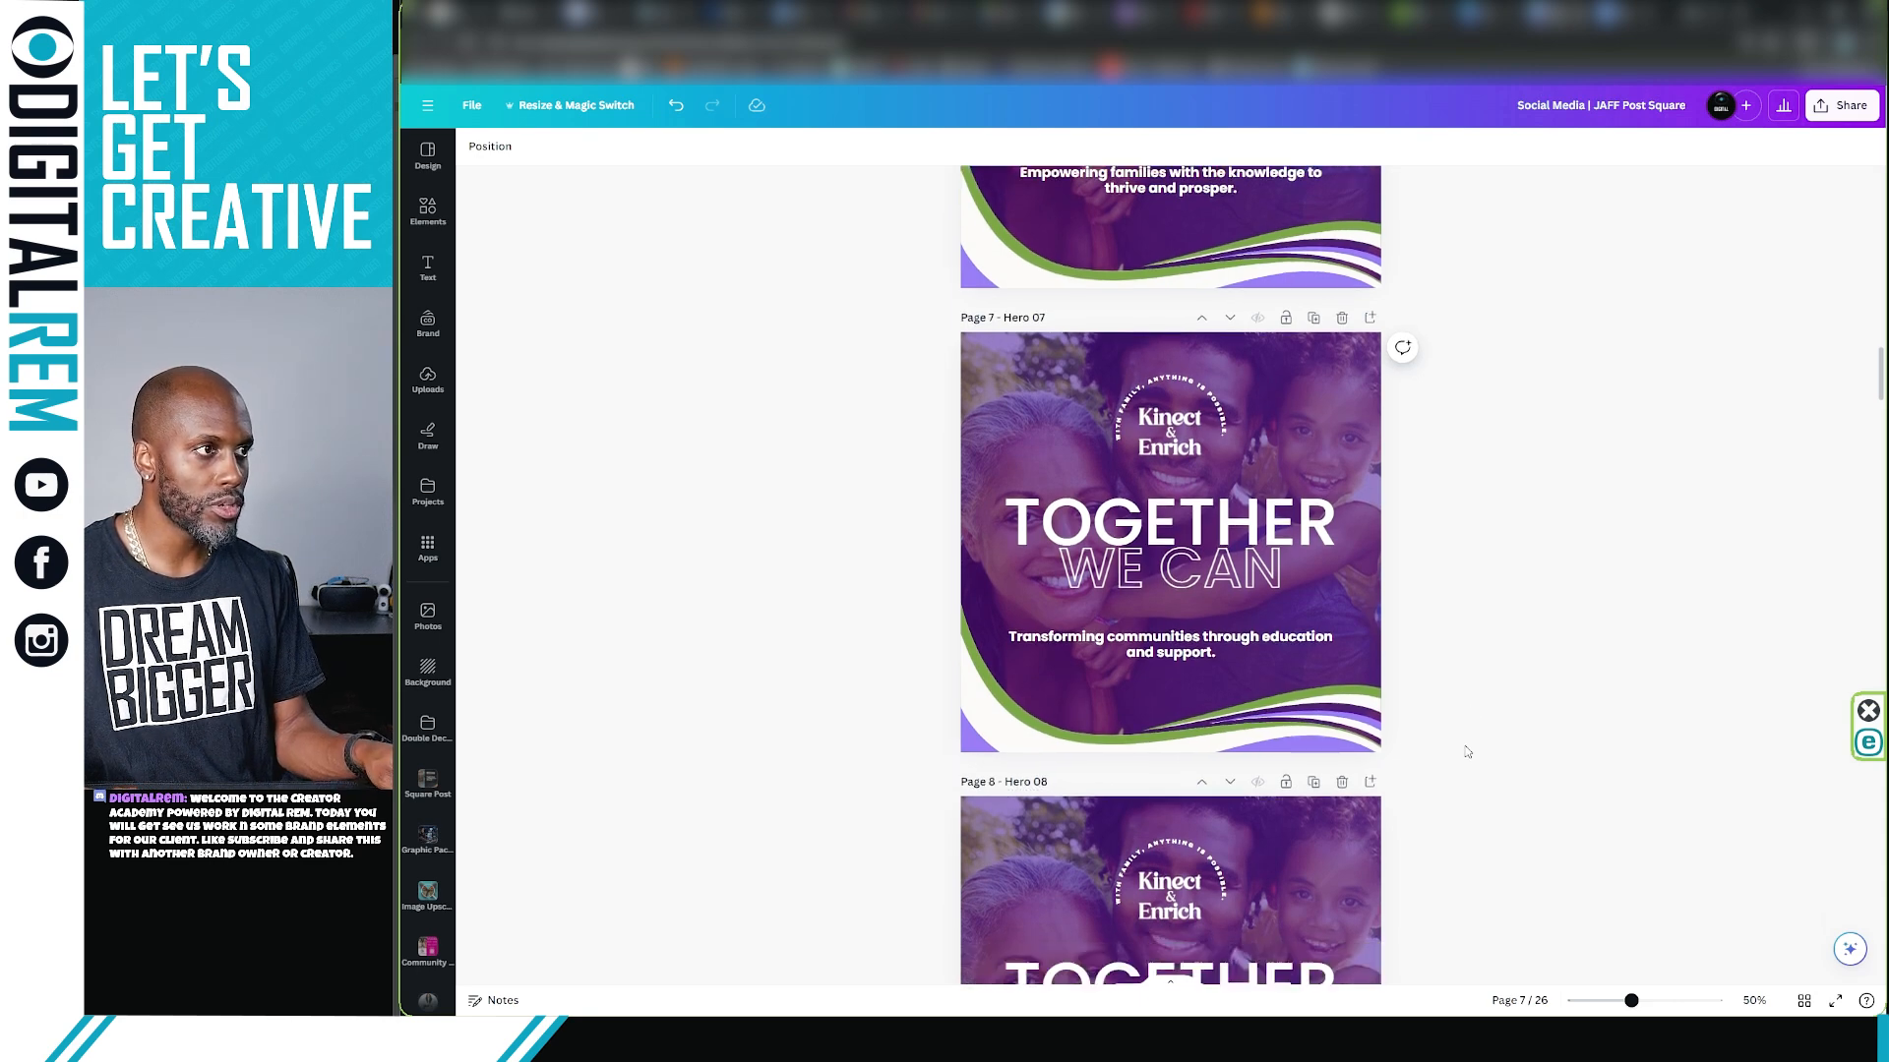
scroll(1453, 750, "down", 2)
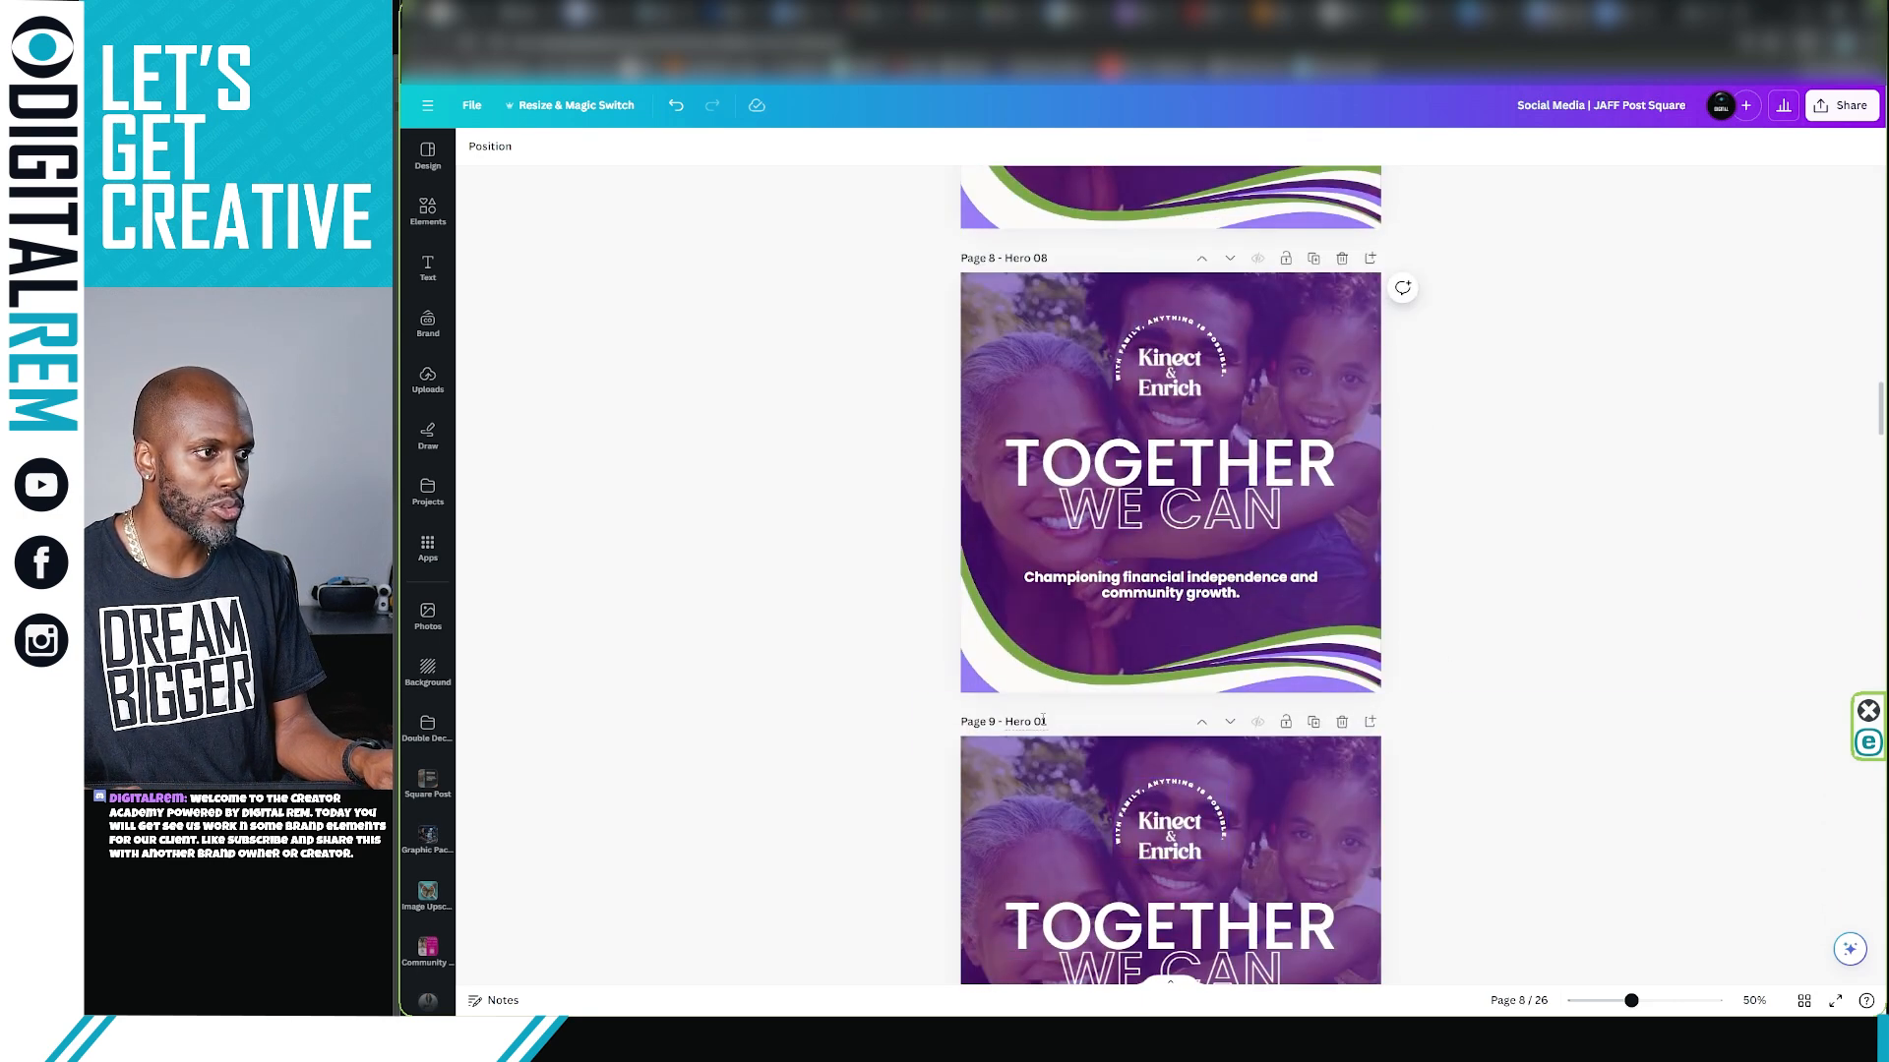
left_click_drag(1040, 721, 1051, 723)
type("9")
left_click(1505, 721)
Rename page 10, the "Committed to fostering lasting change" post, to "Hero 10"
scroll(1505, 722, "down", 1)
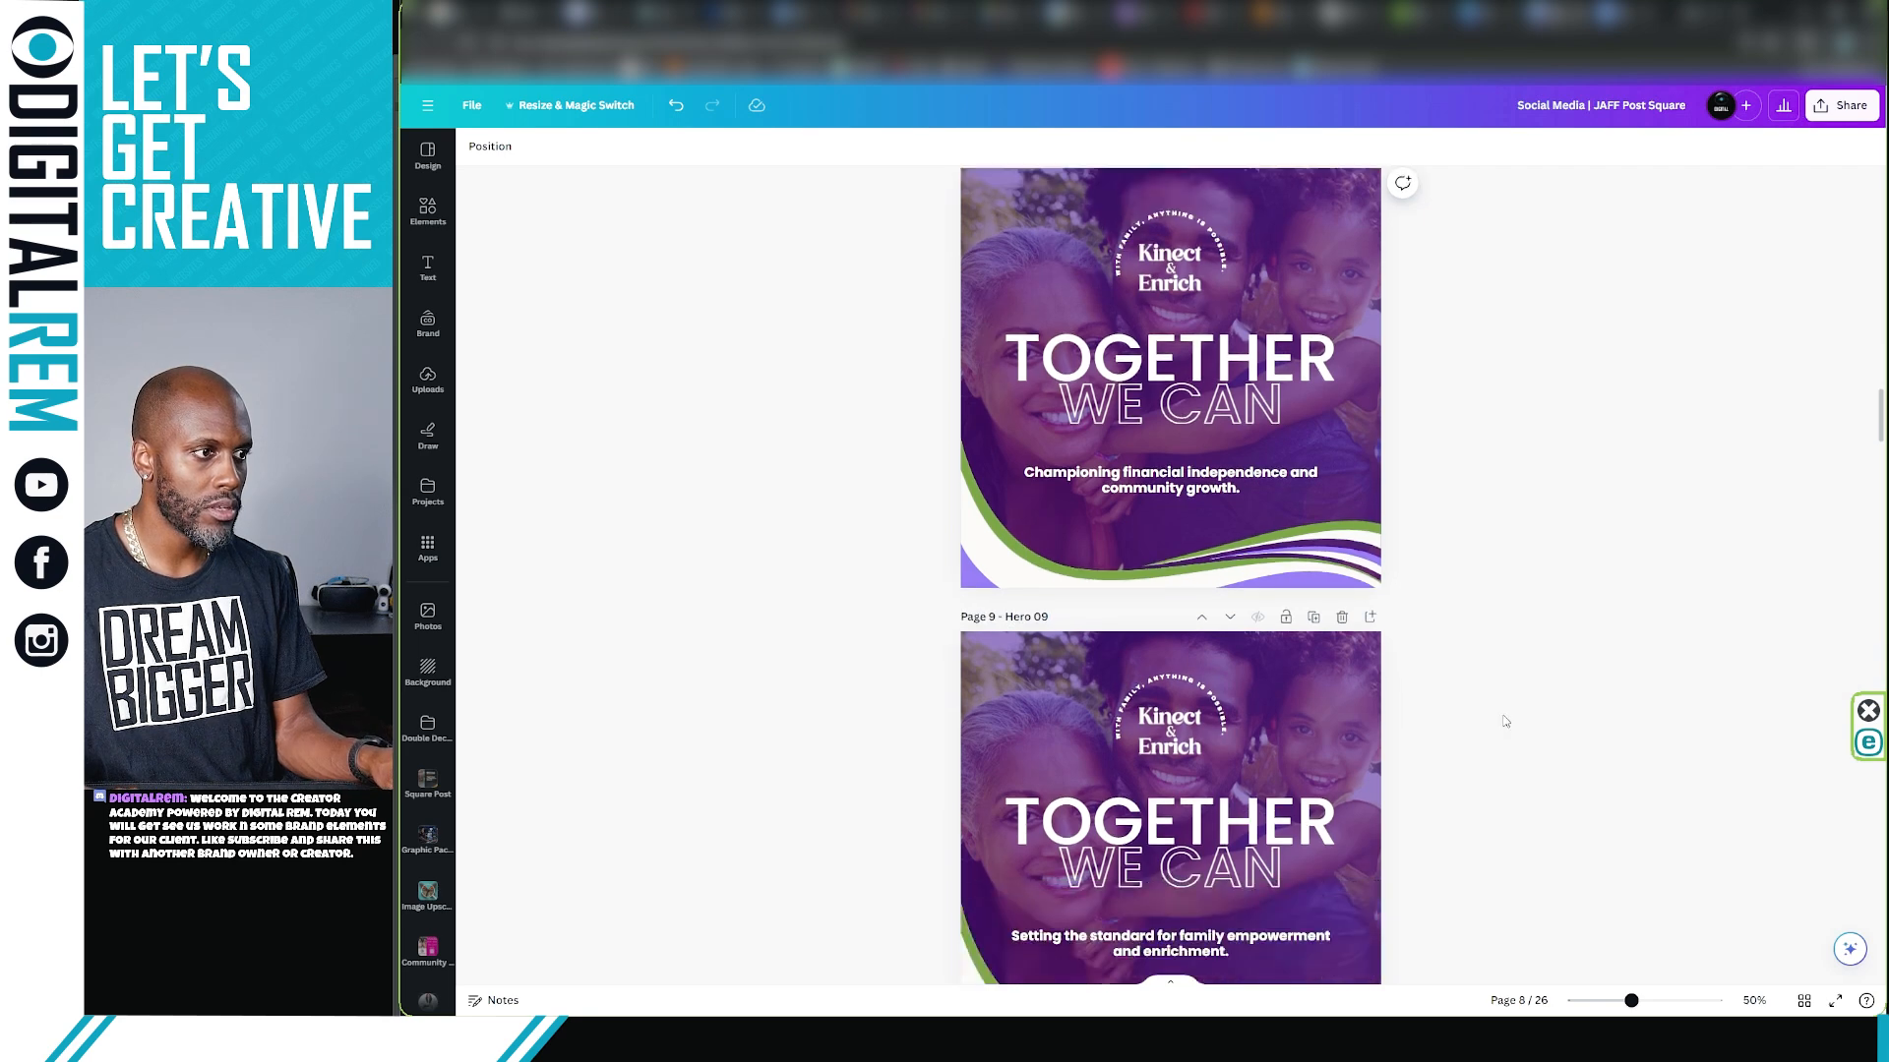
scroll(1505, 721, "down", 4)
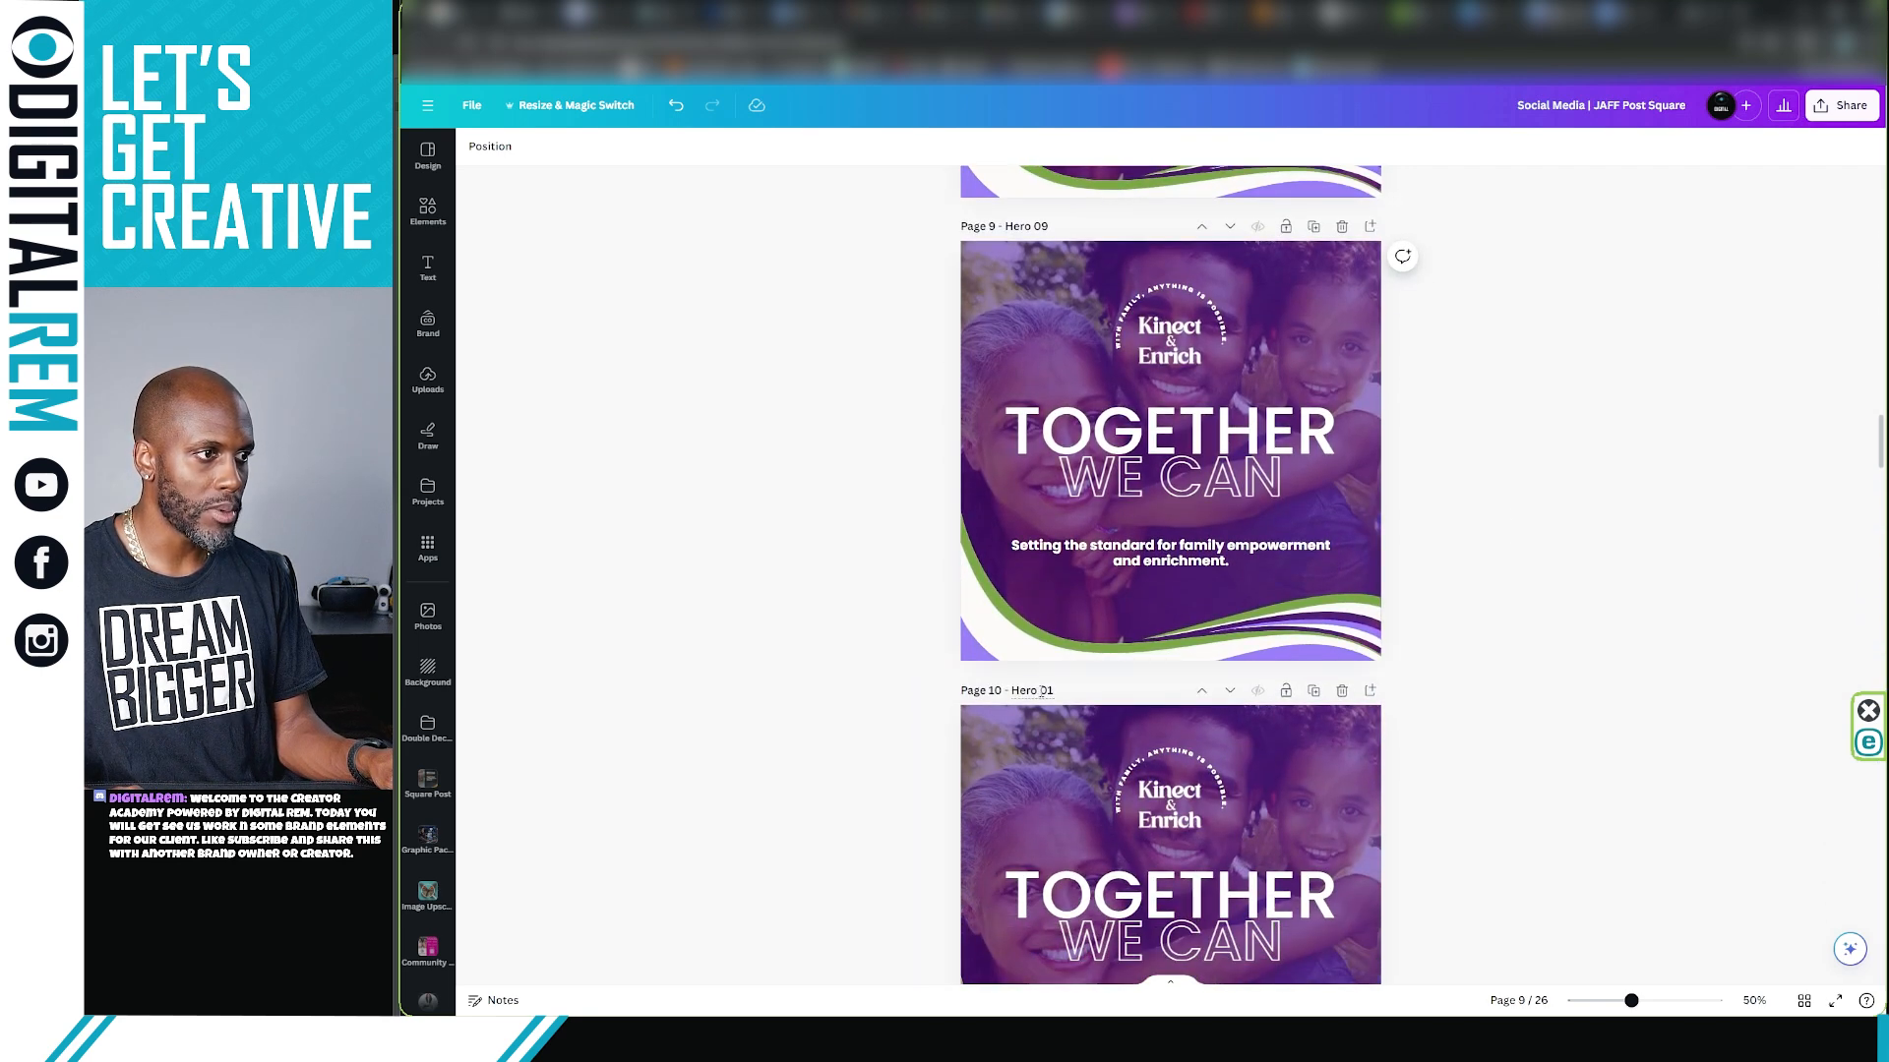
left_click_drag(1040, 691, 1055, 692)
type("10")
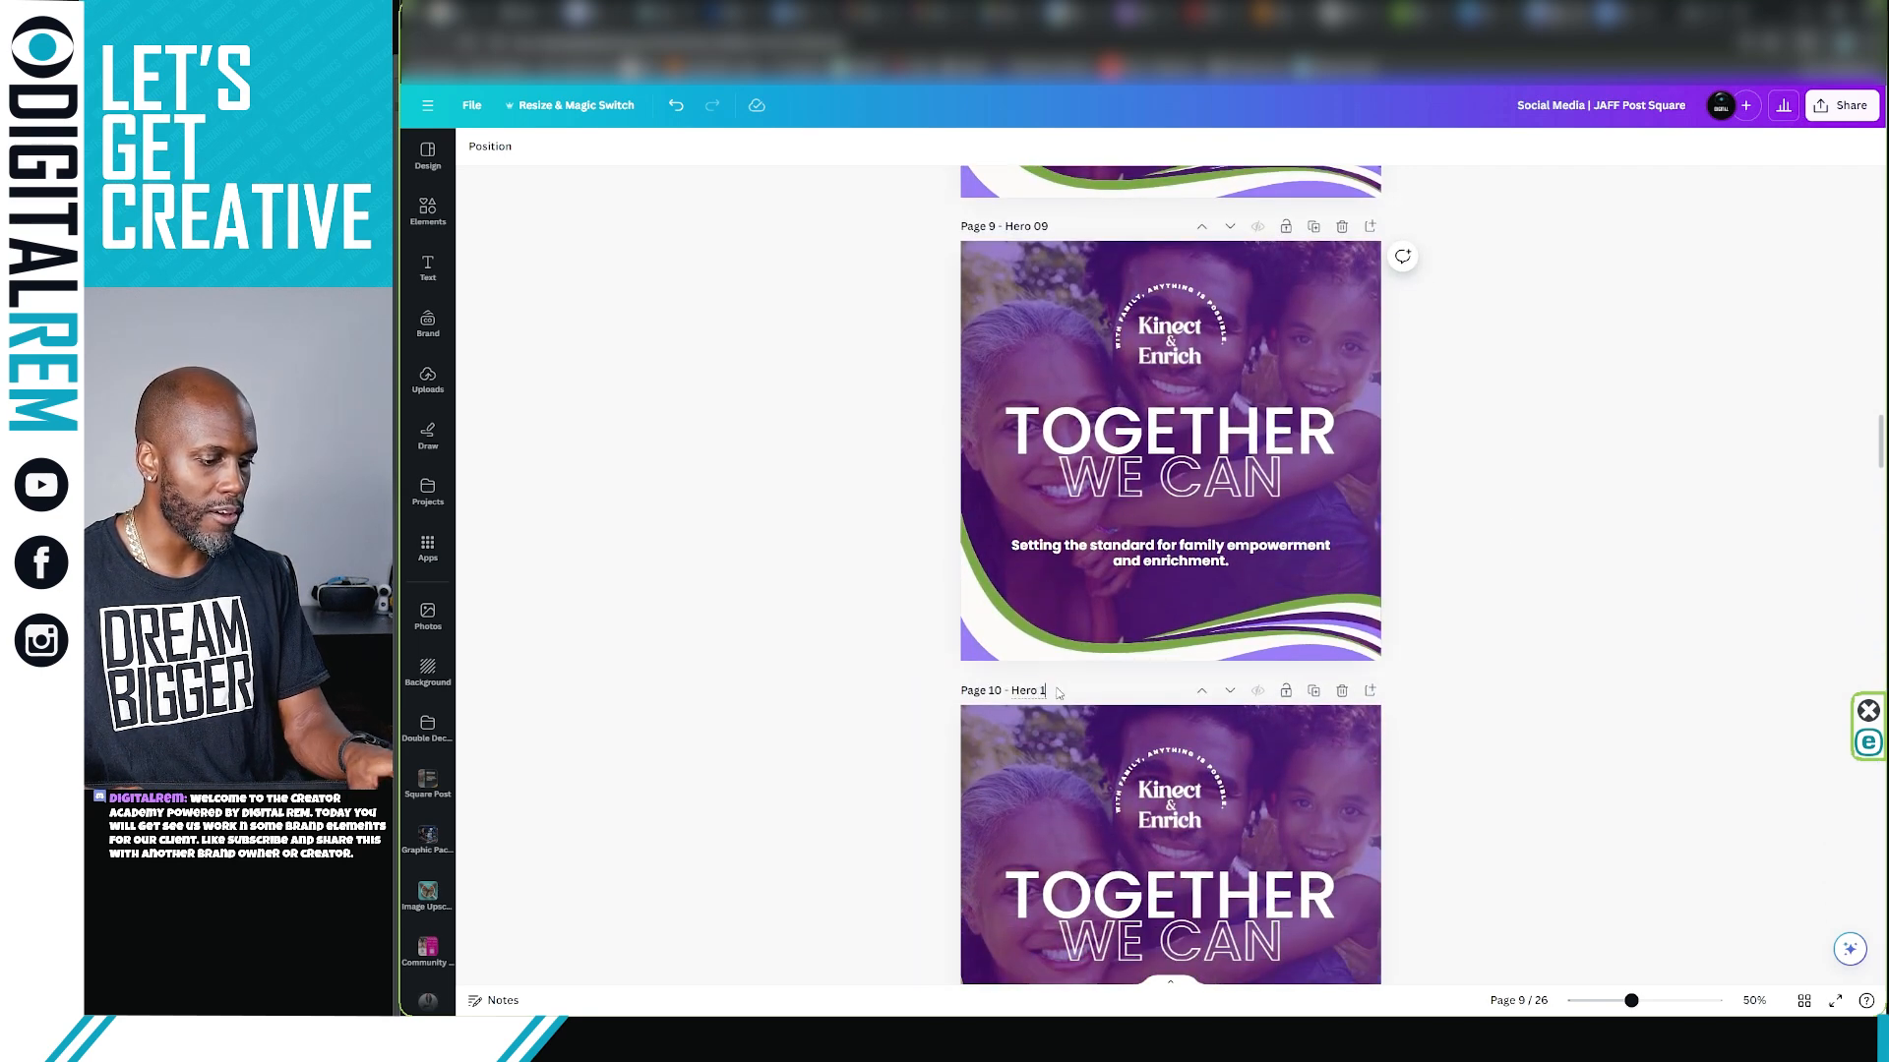
left_click(1503, 685)
Delete page 11, the extra Hero page with the "go-to source" tagline
scroll(1503, 686, "down", 5)
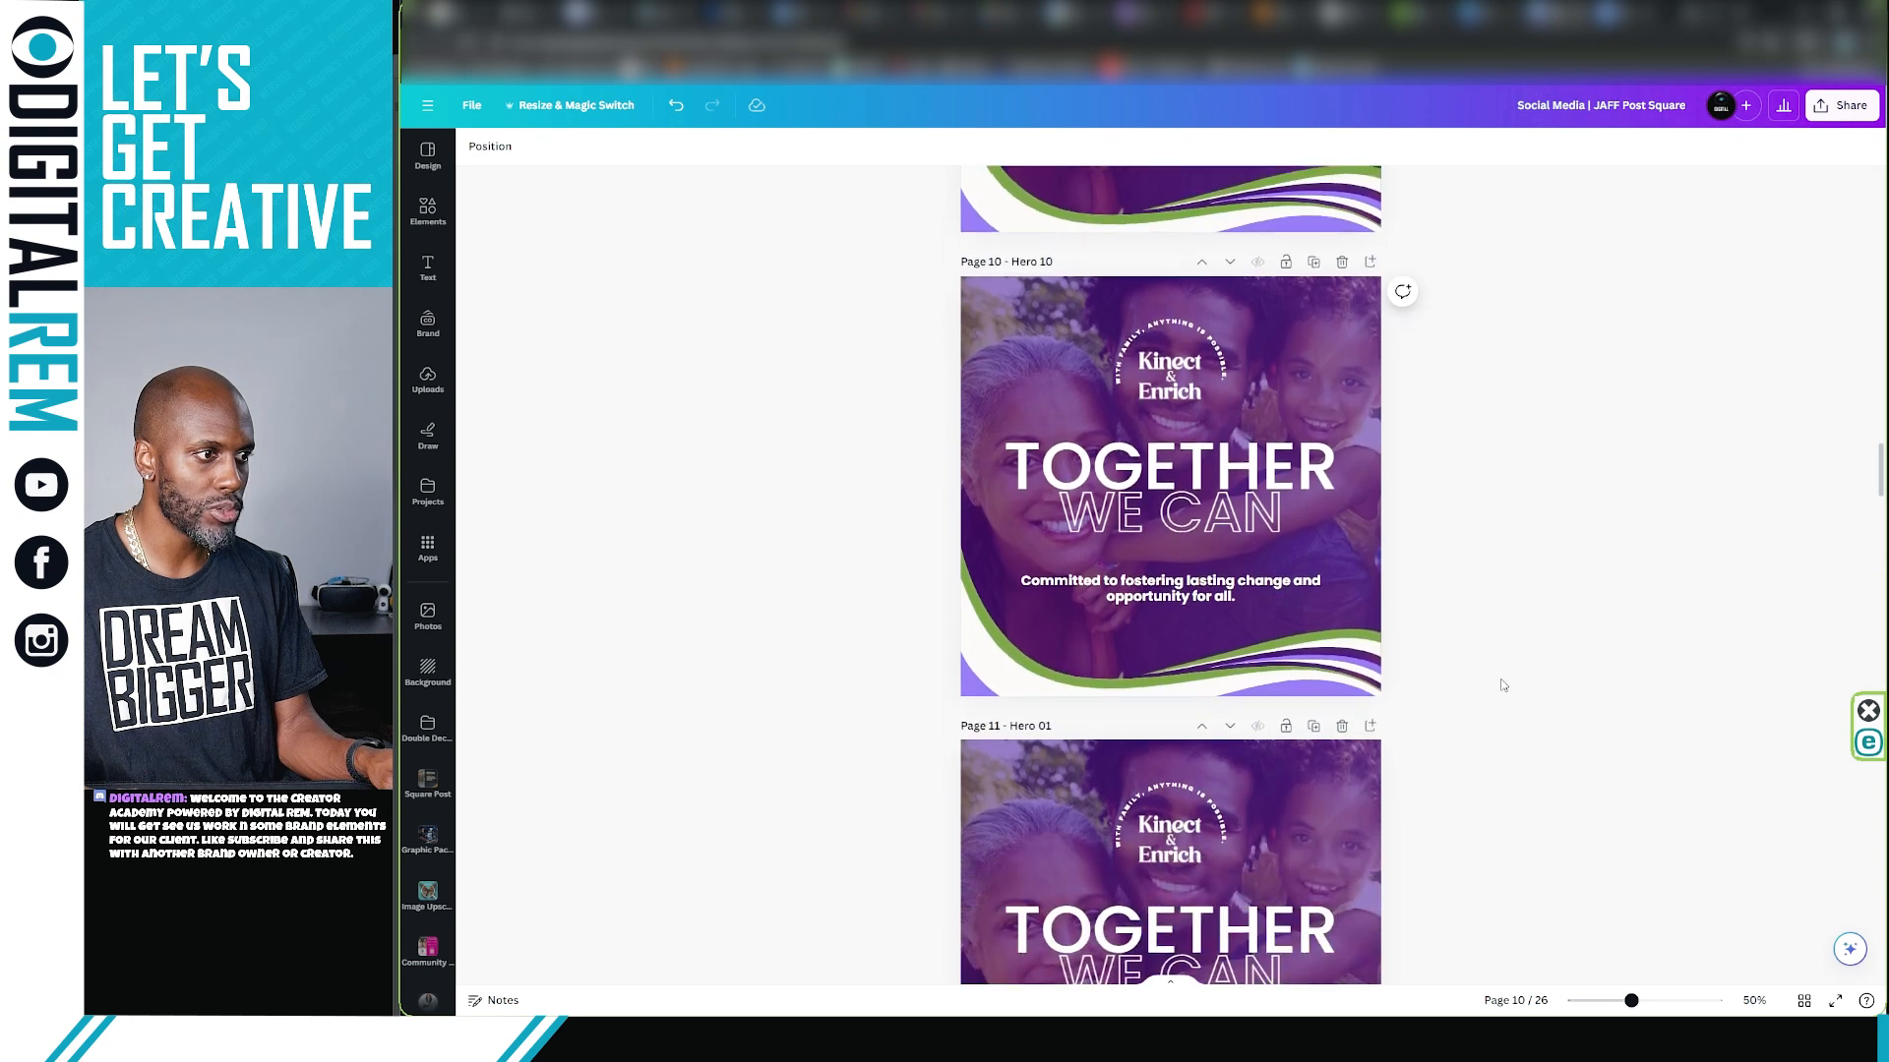
scroll(1503, 686, "down", 2)
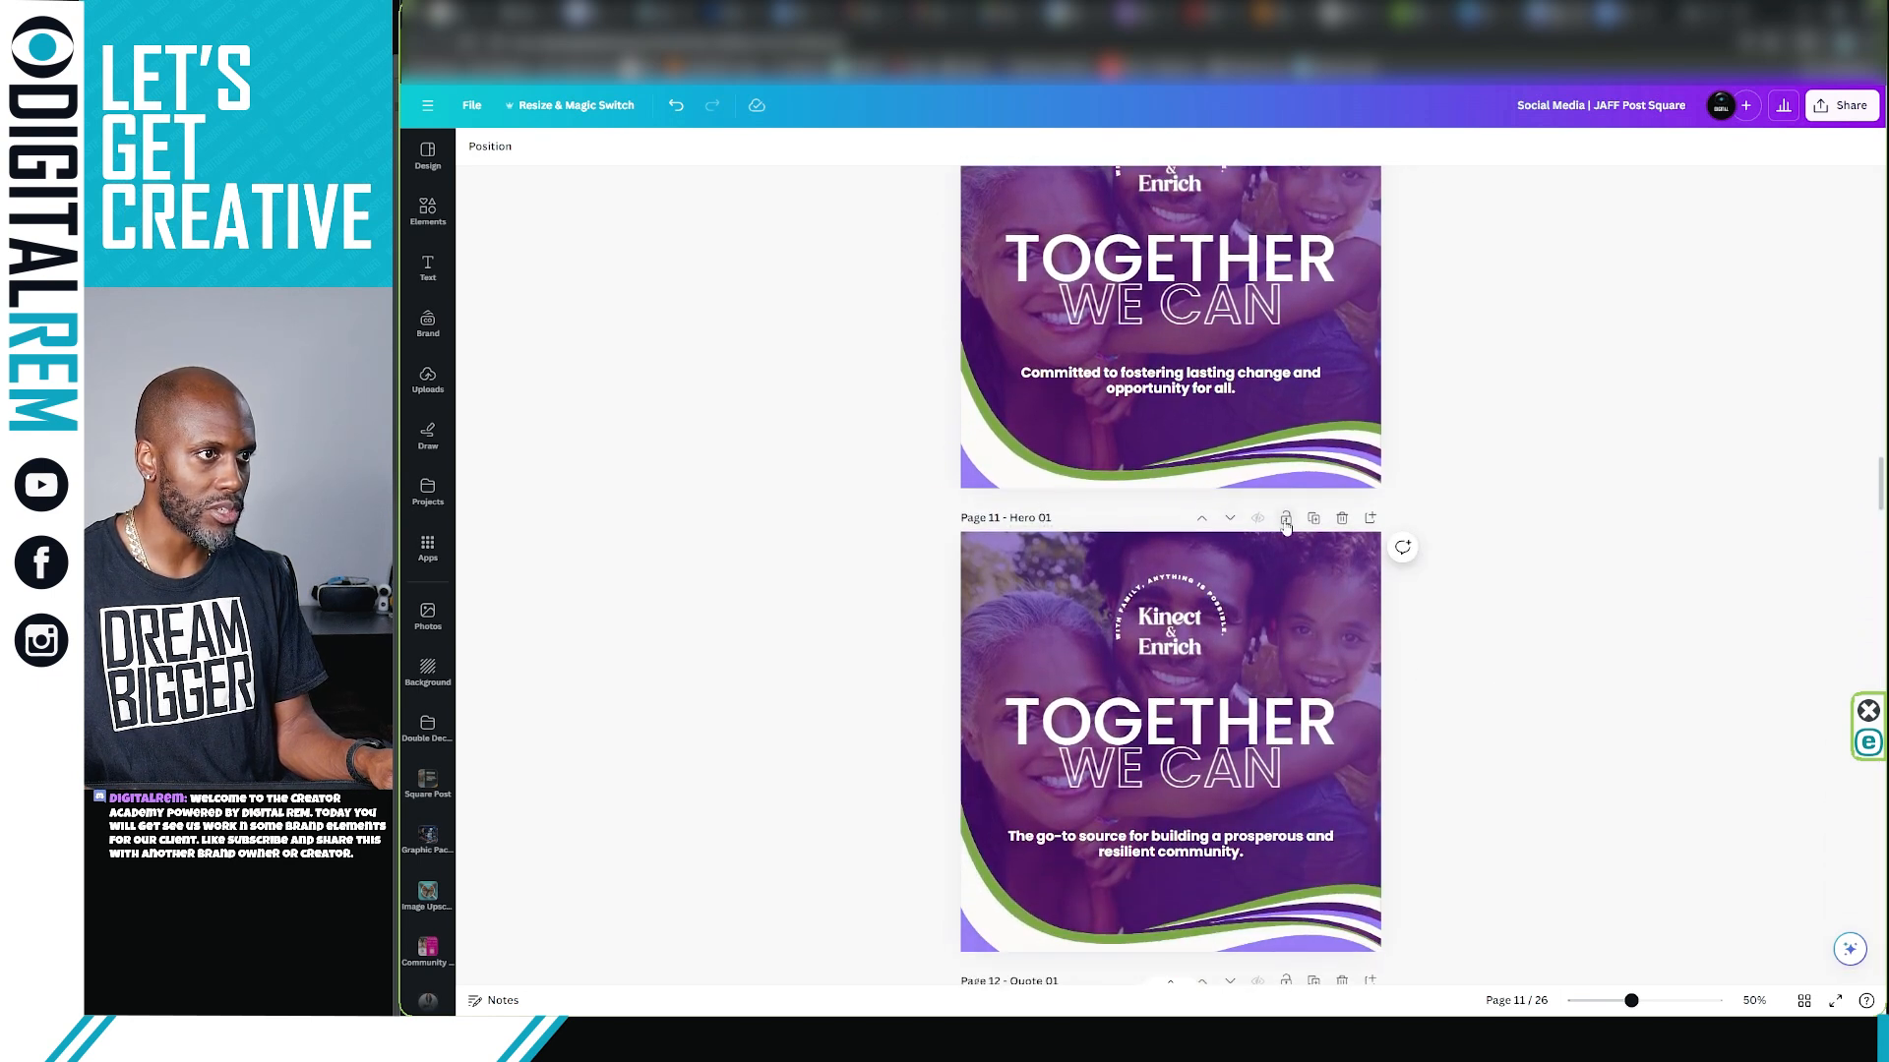
left_click(1343, 519)
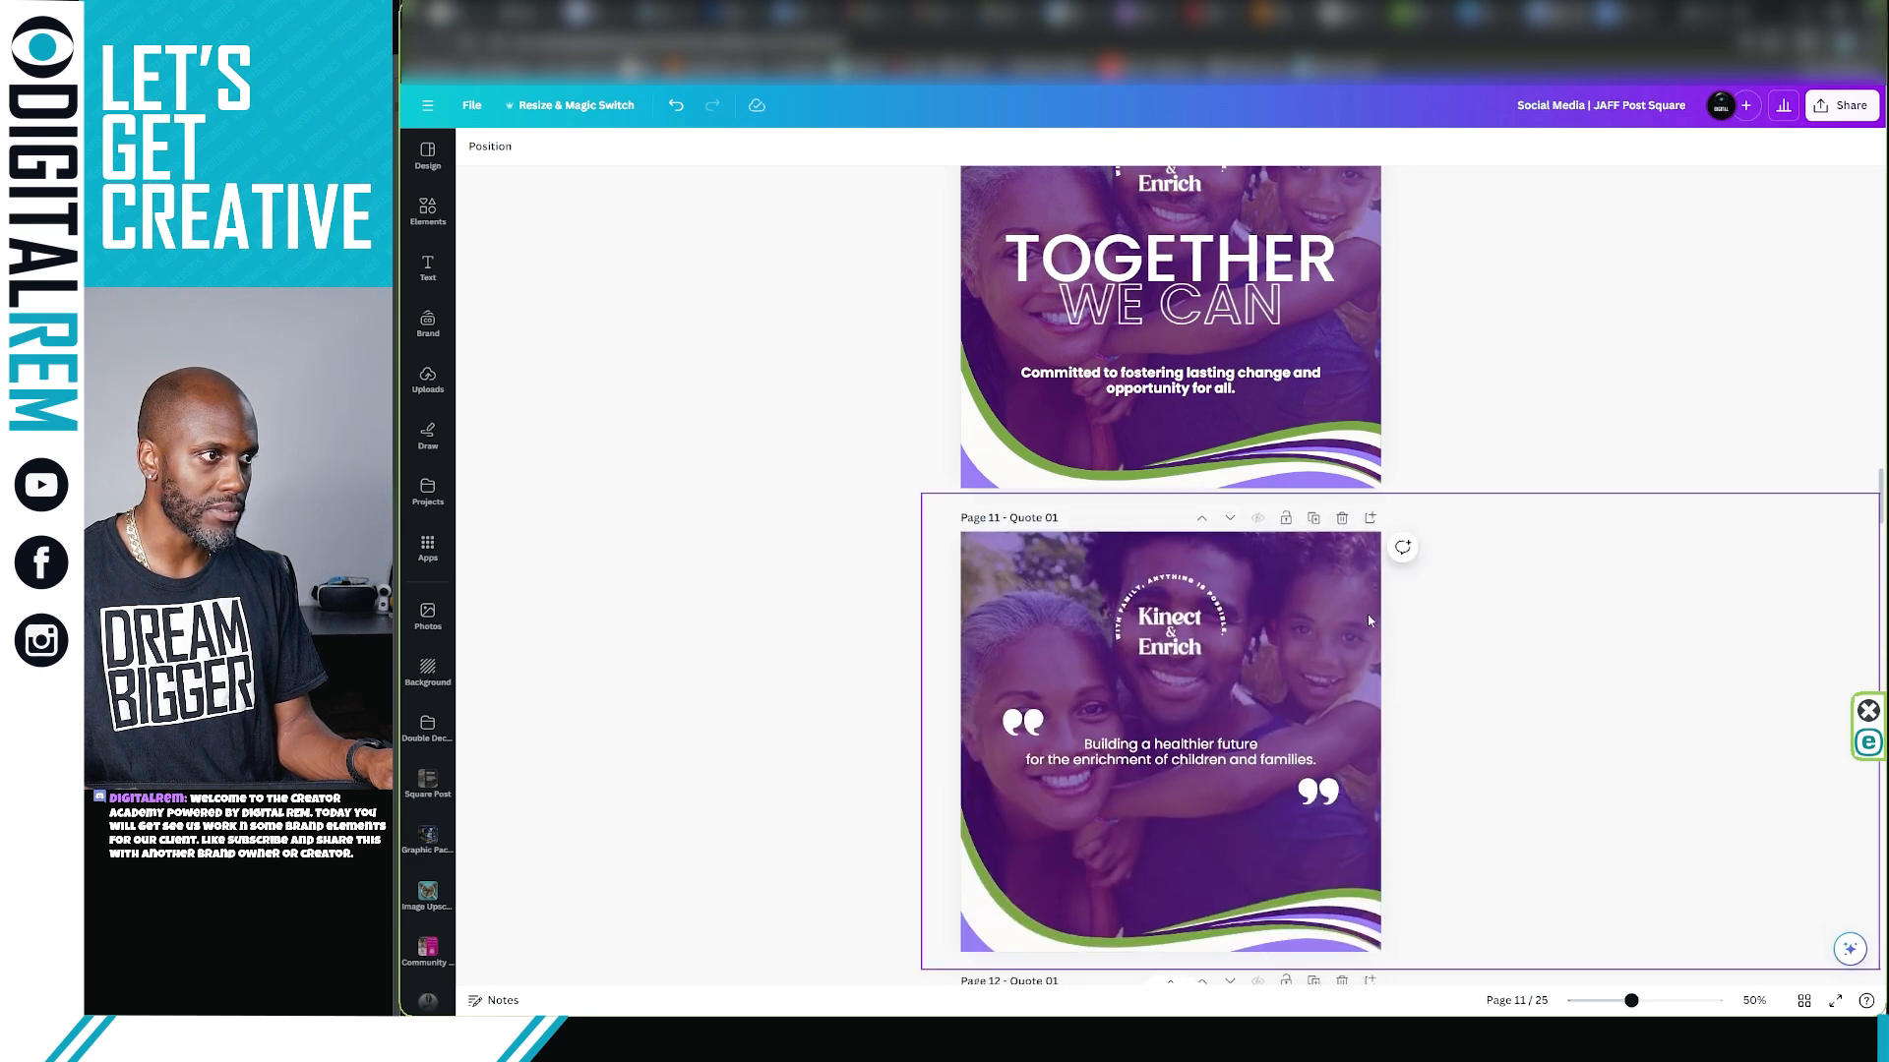
Rename page 12 to "Quote 02" and page 13 to "Quote 03"
scroll(1101, 553, "down", 4)
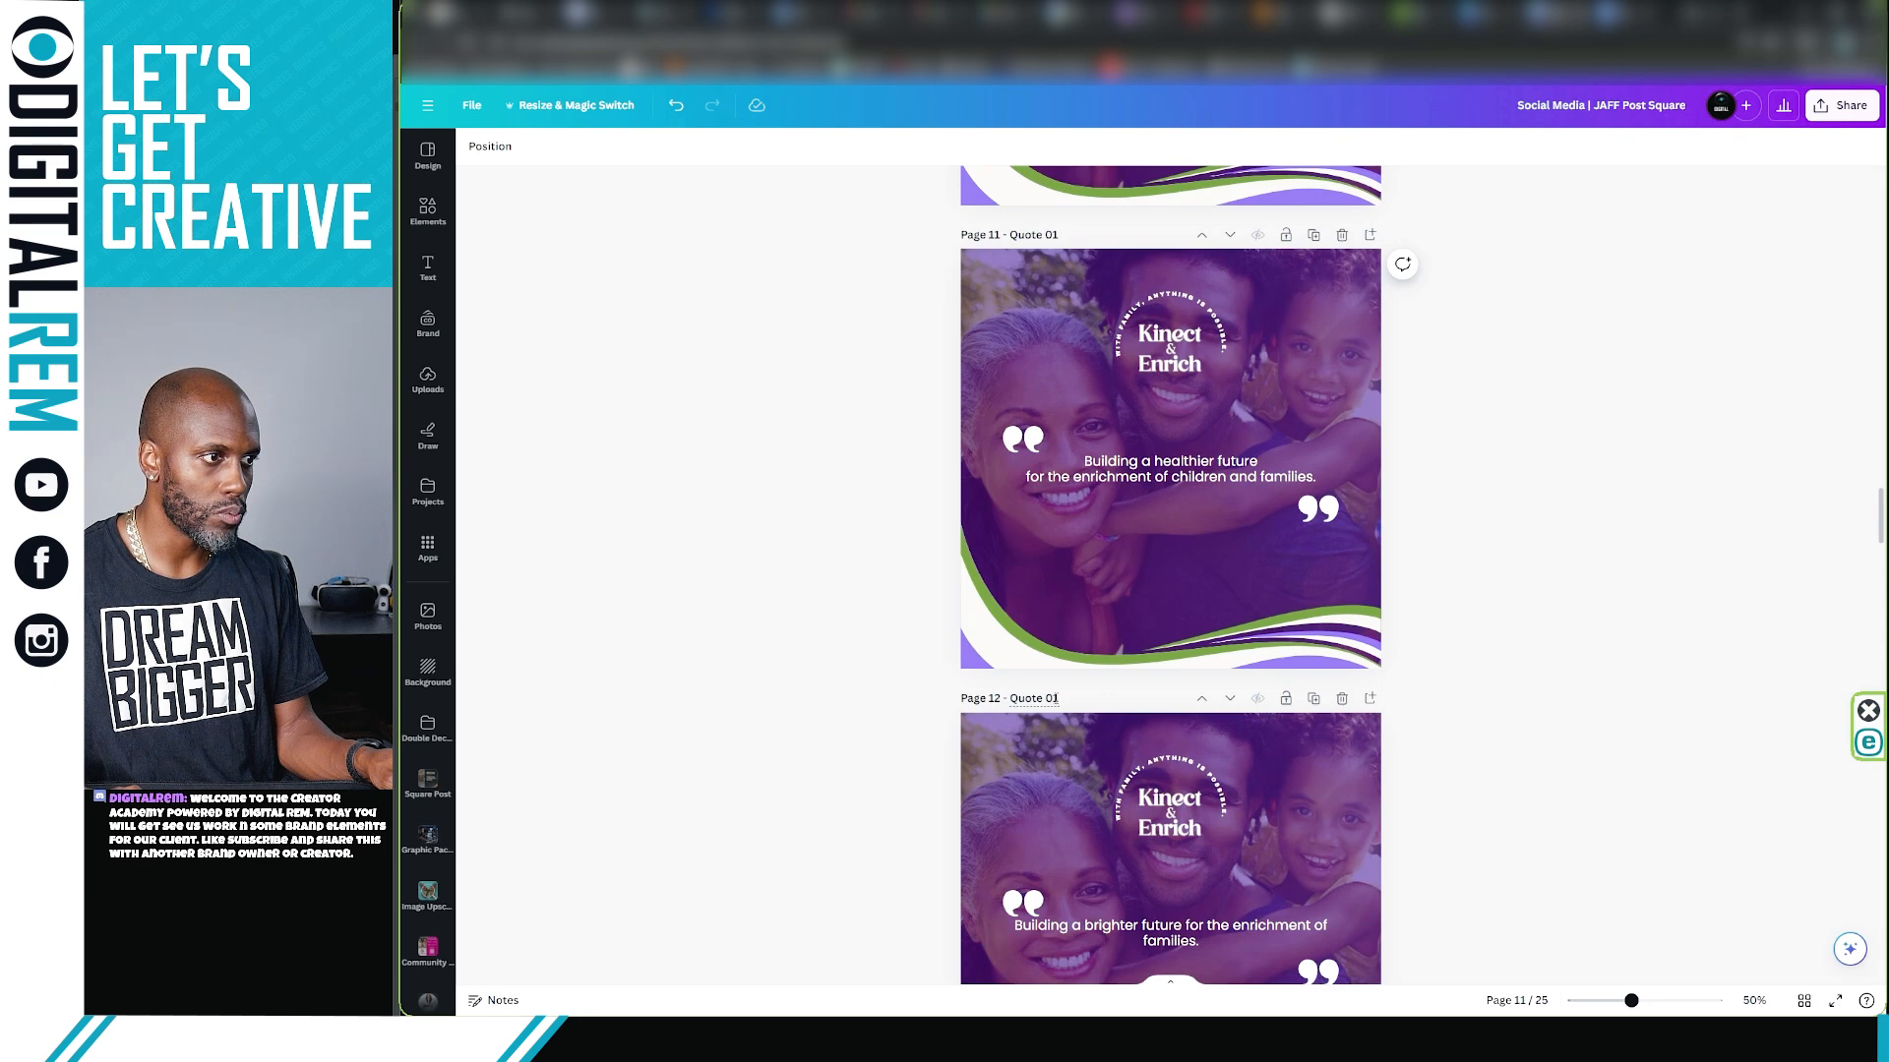
type("2")
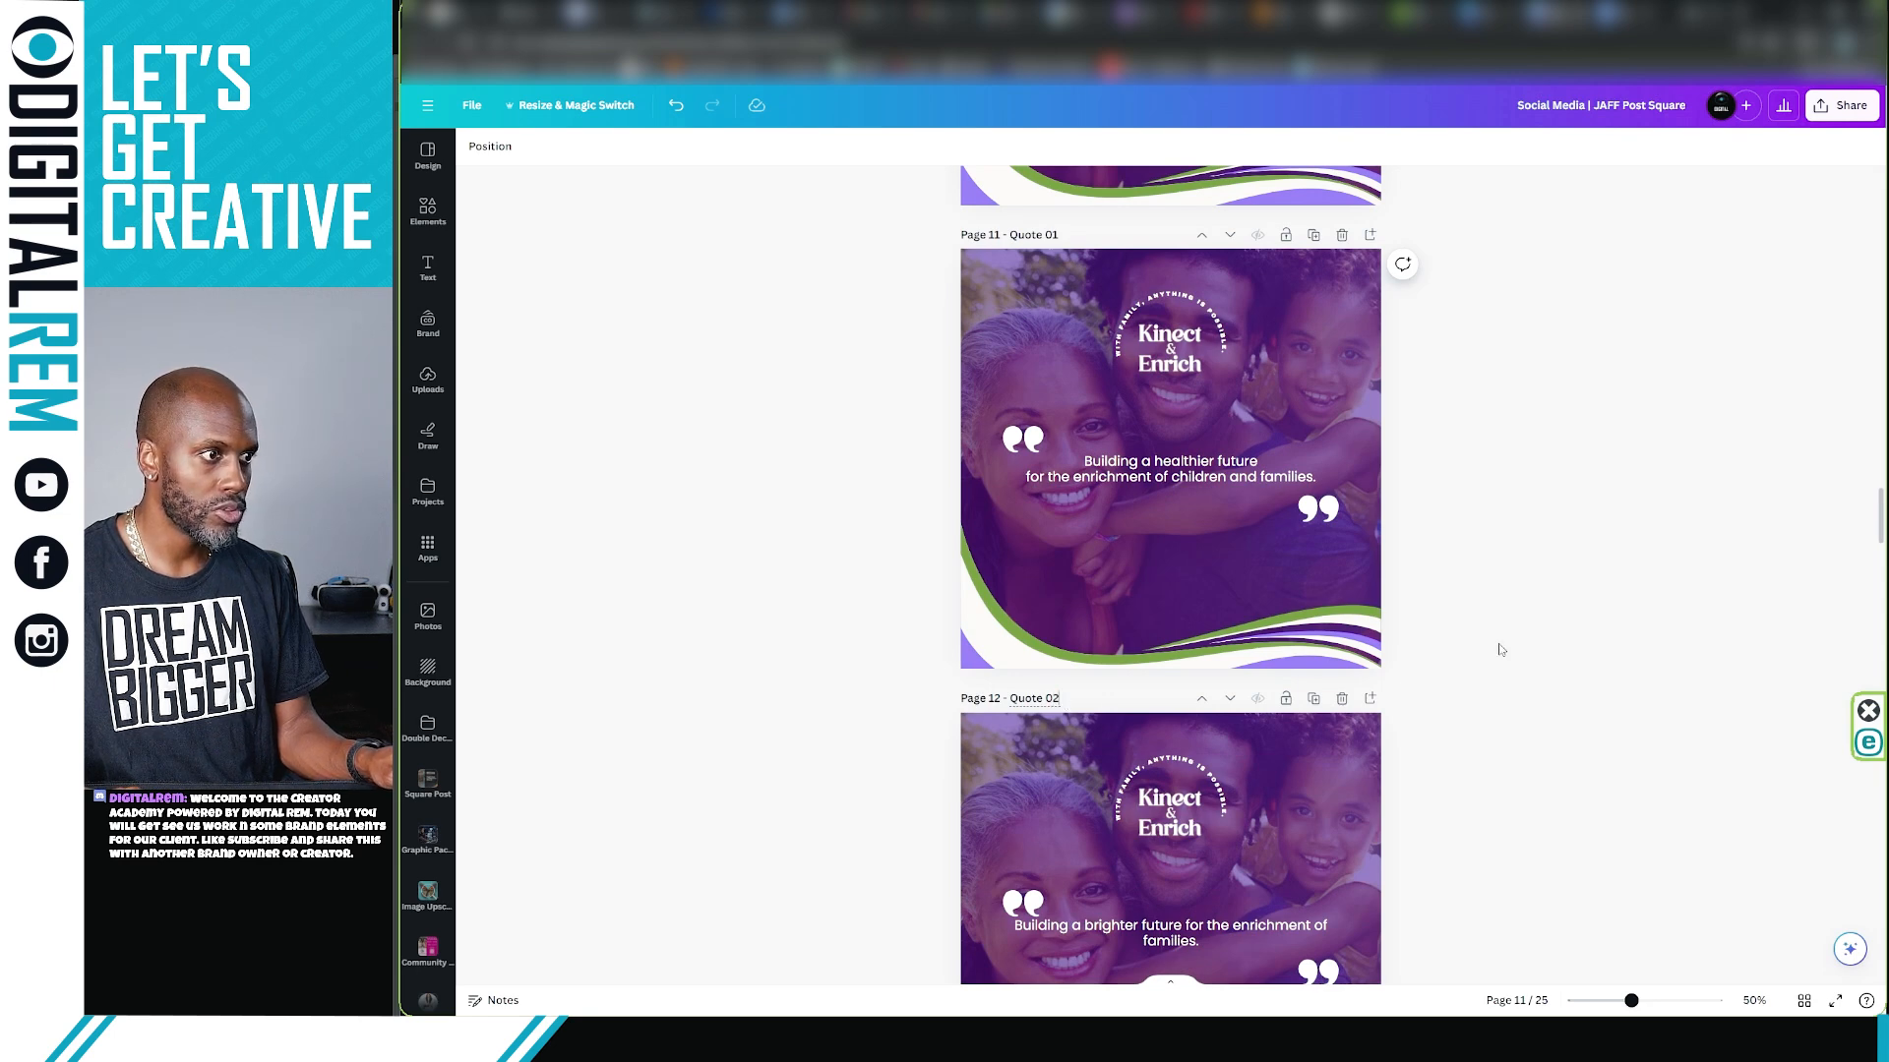
left_click(1493, 651)
scroll(1289, 723, "down", 4)
scroll(1289, 723, "down", 2)
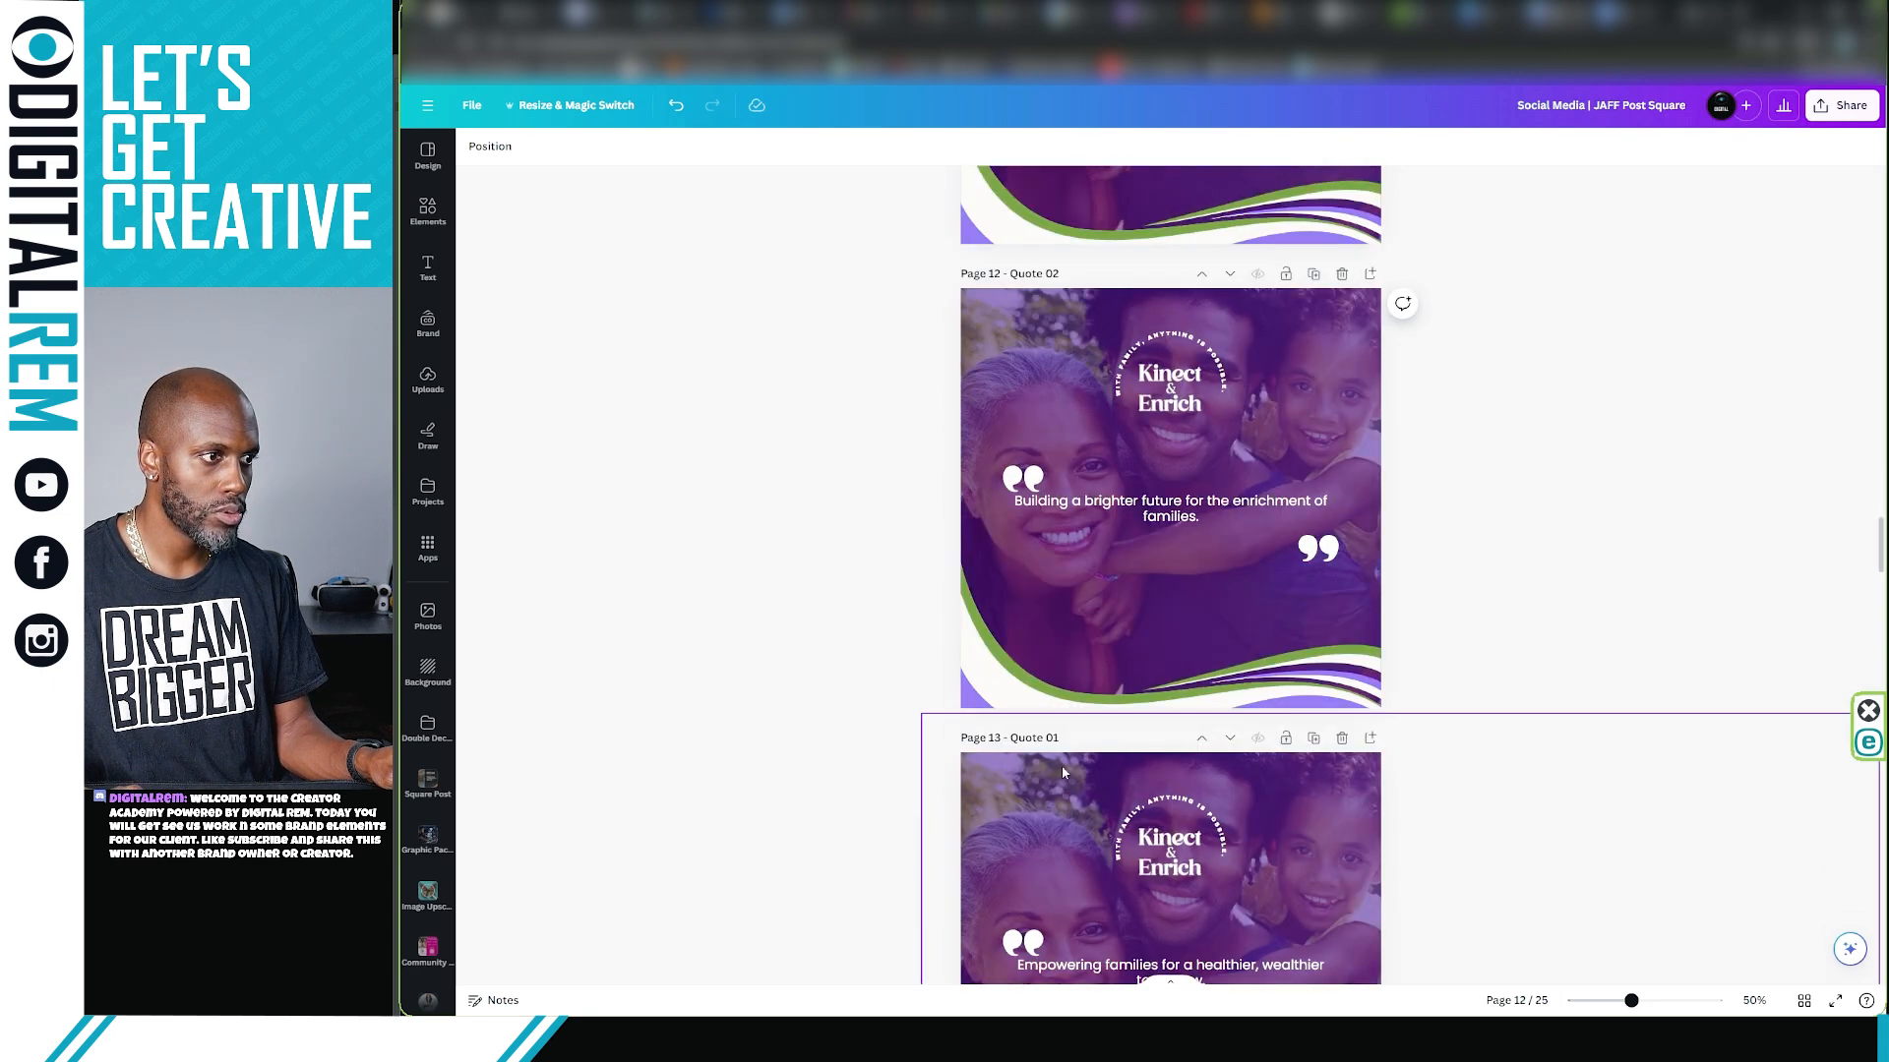
type("3")
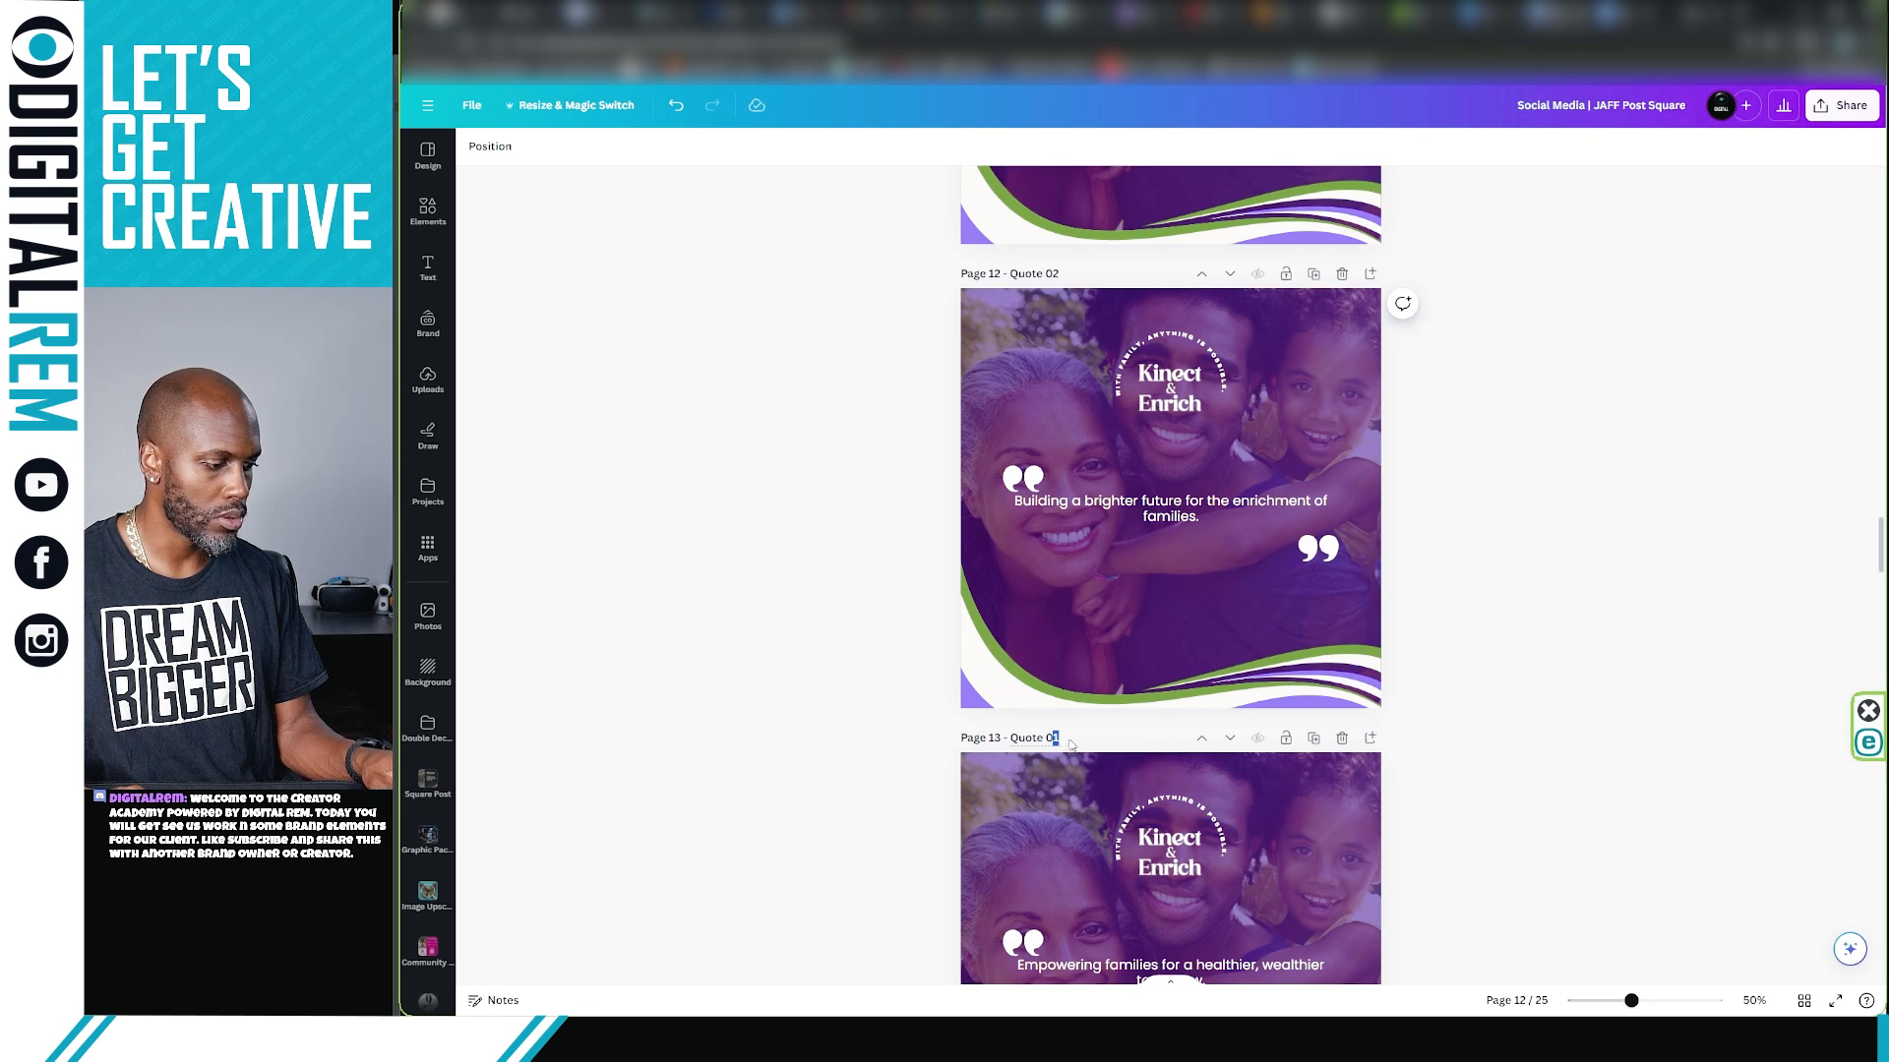
left_click(1481, 608)
Rename page 14, the "Creating opportunities for lasting family legacies" quote, to "Quote 04"
scroll(1494, 614, "down", 1)
scroll(1494, 614, "down", 5)
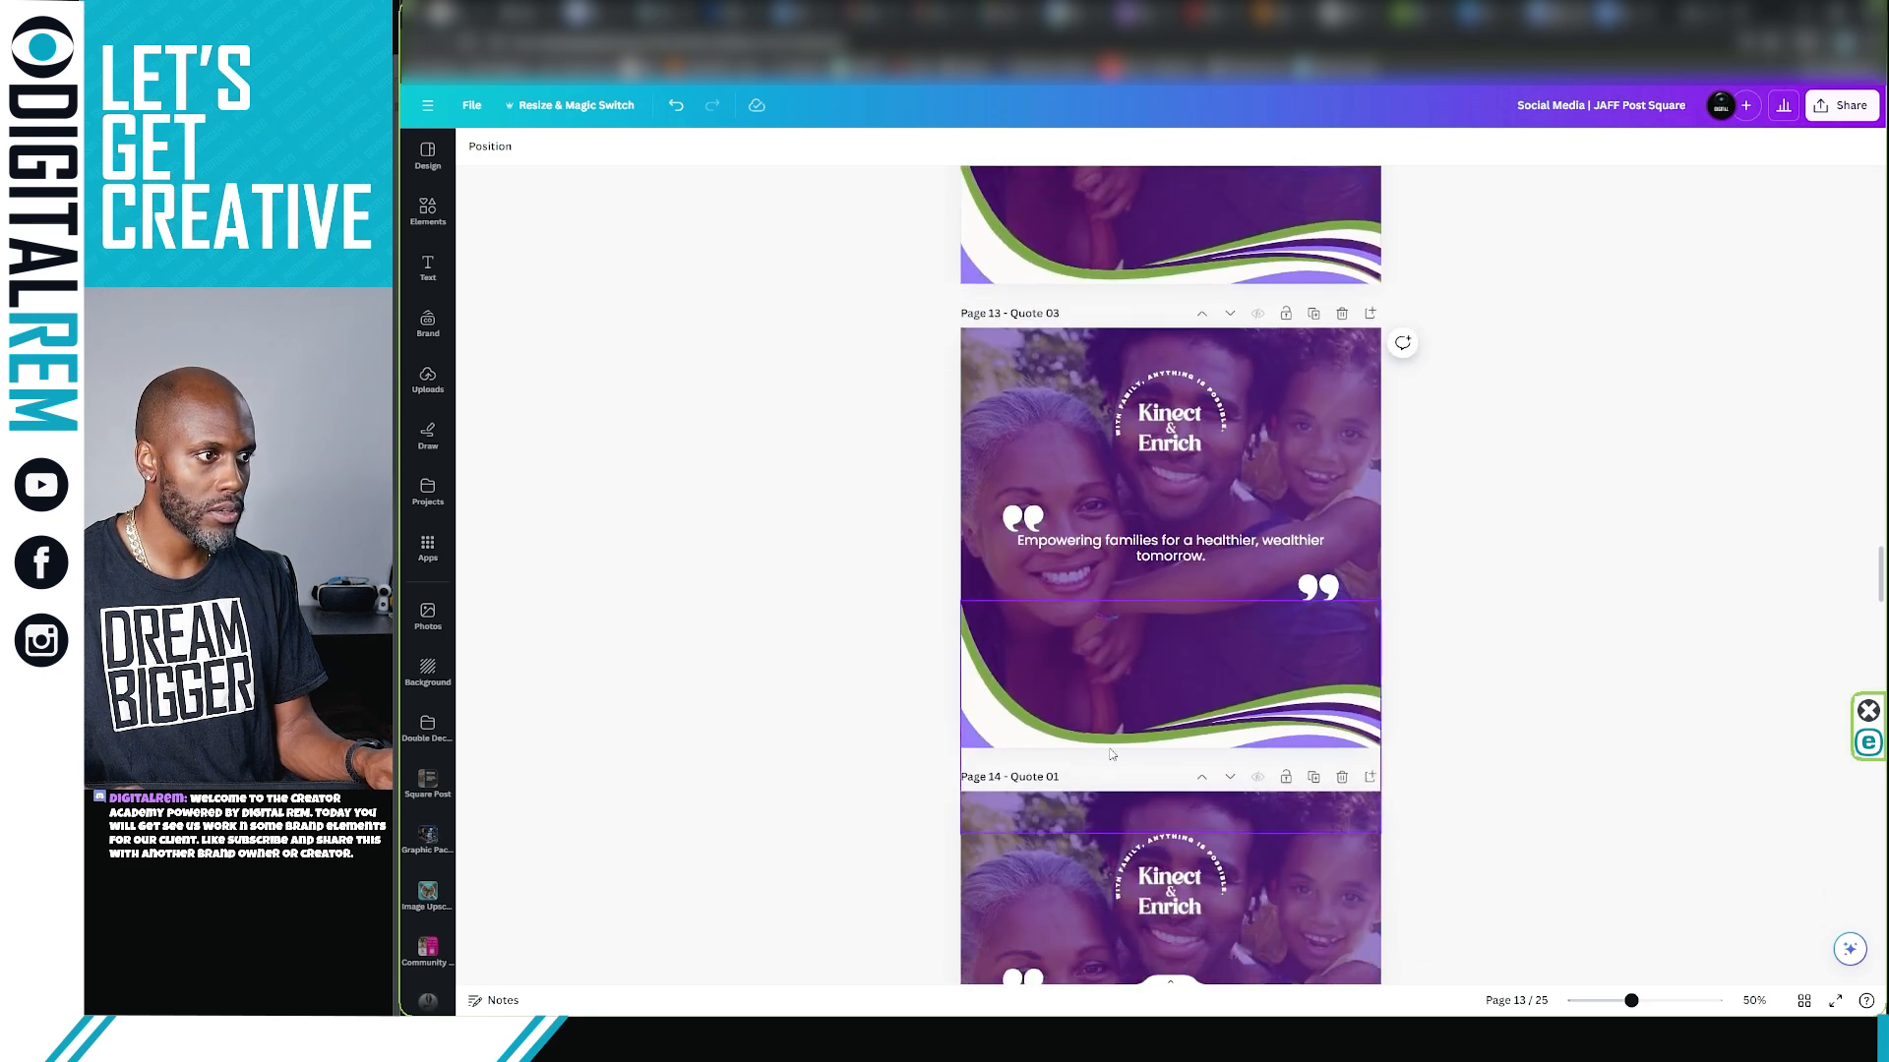
left_click_drag(1052, 776, 1064, 777)
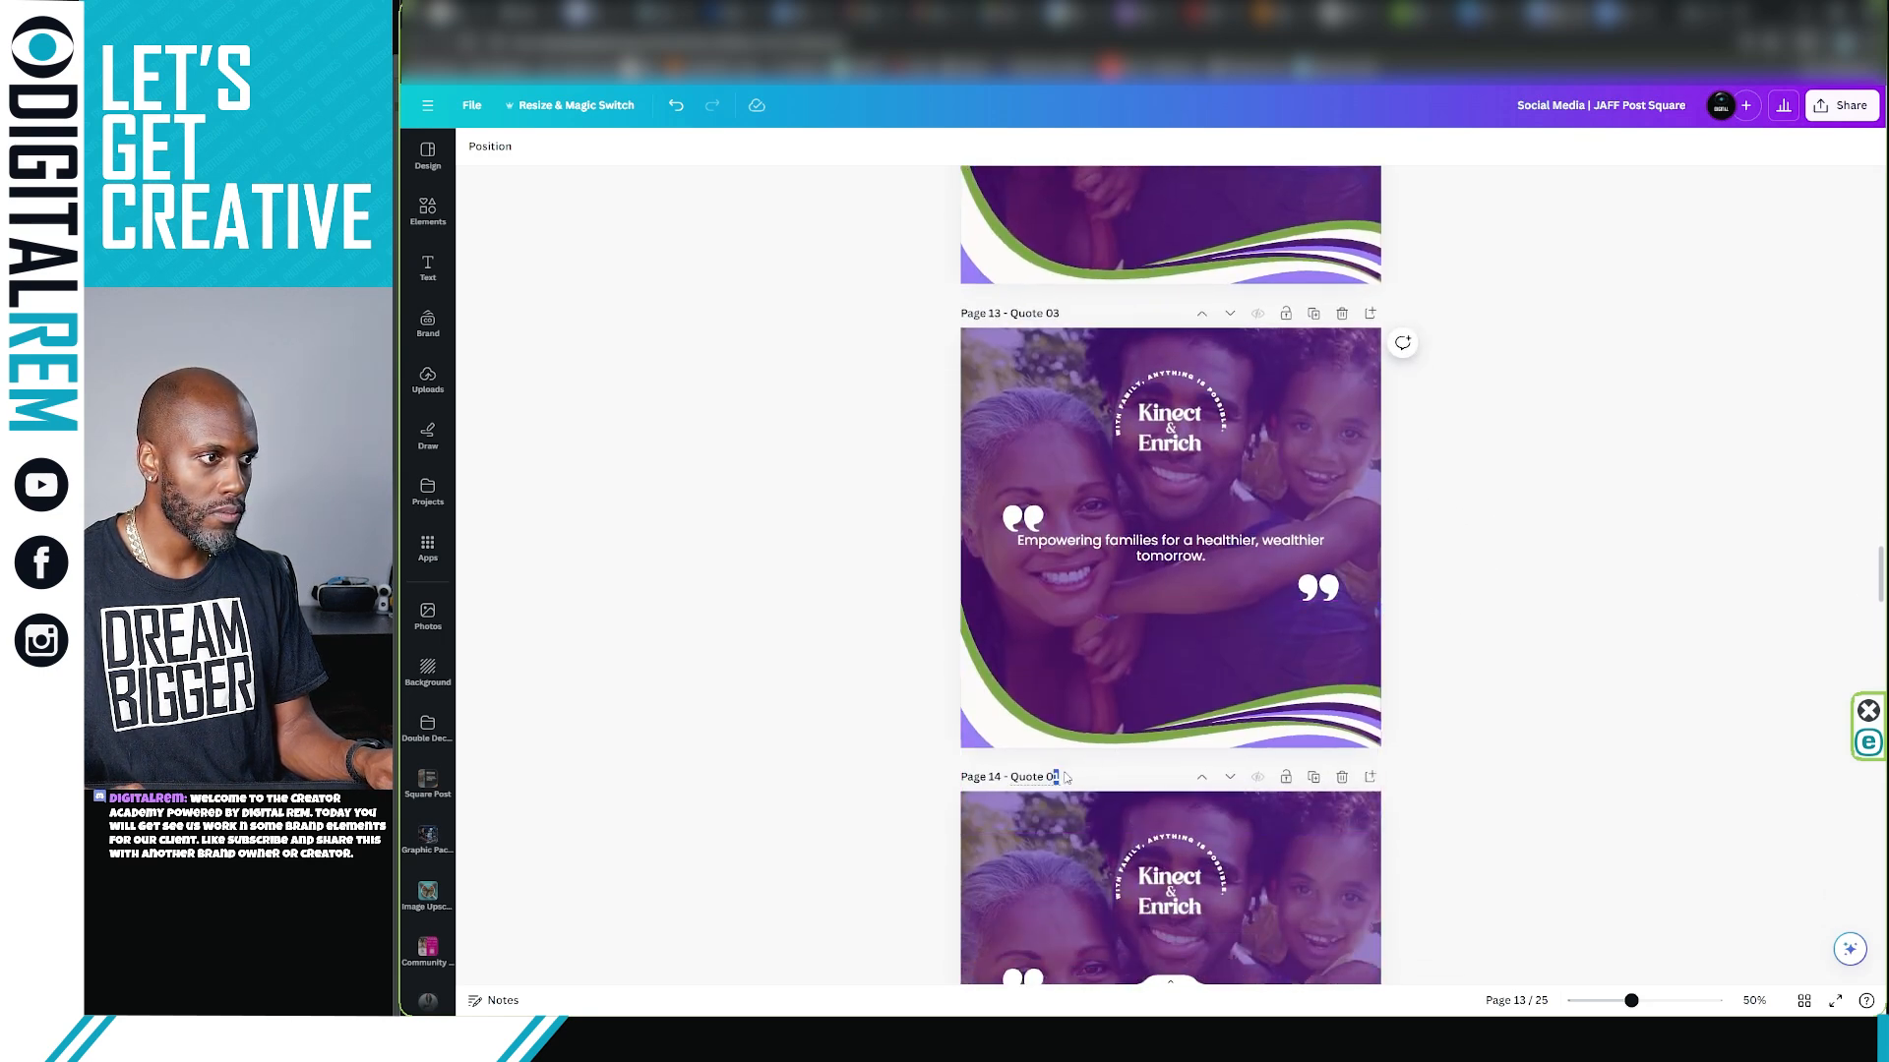
type("4")
scroll(1526, 640, "down", 4)
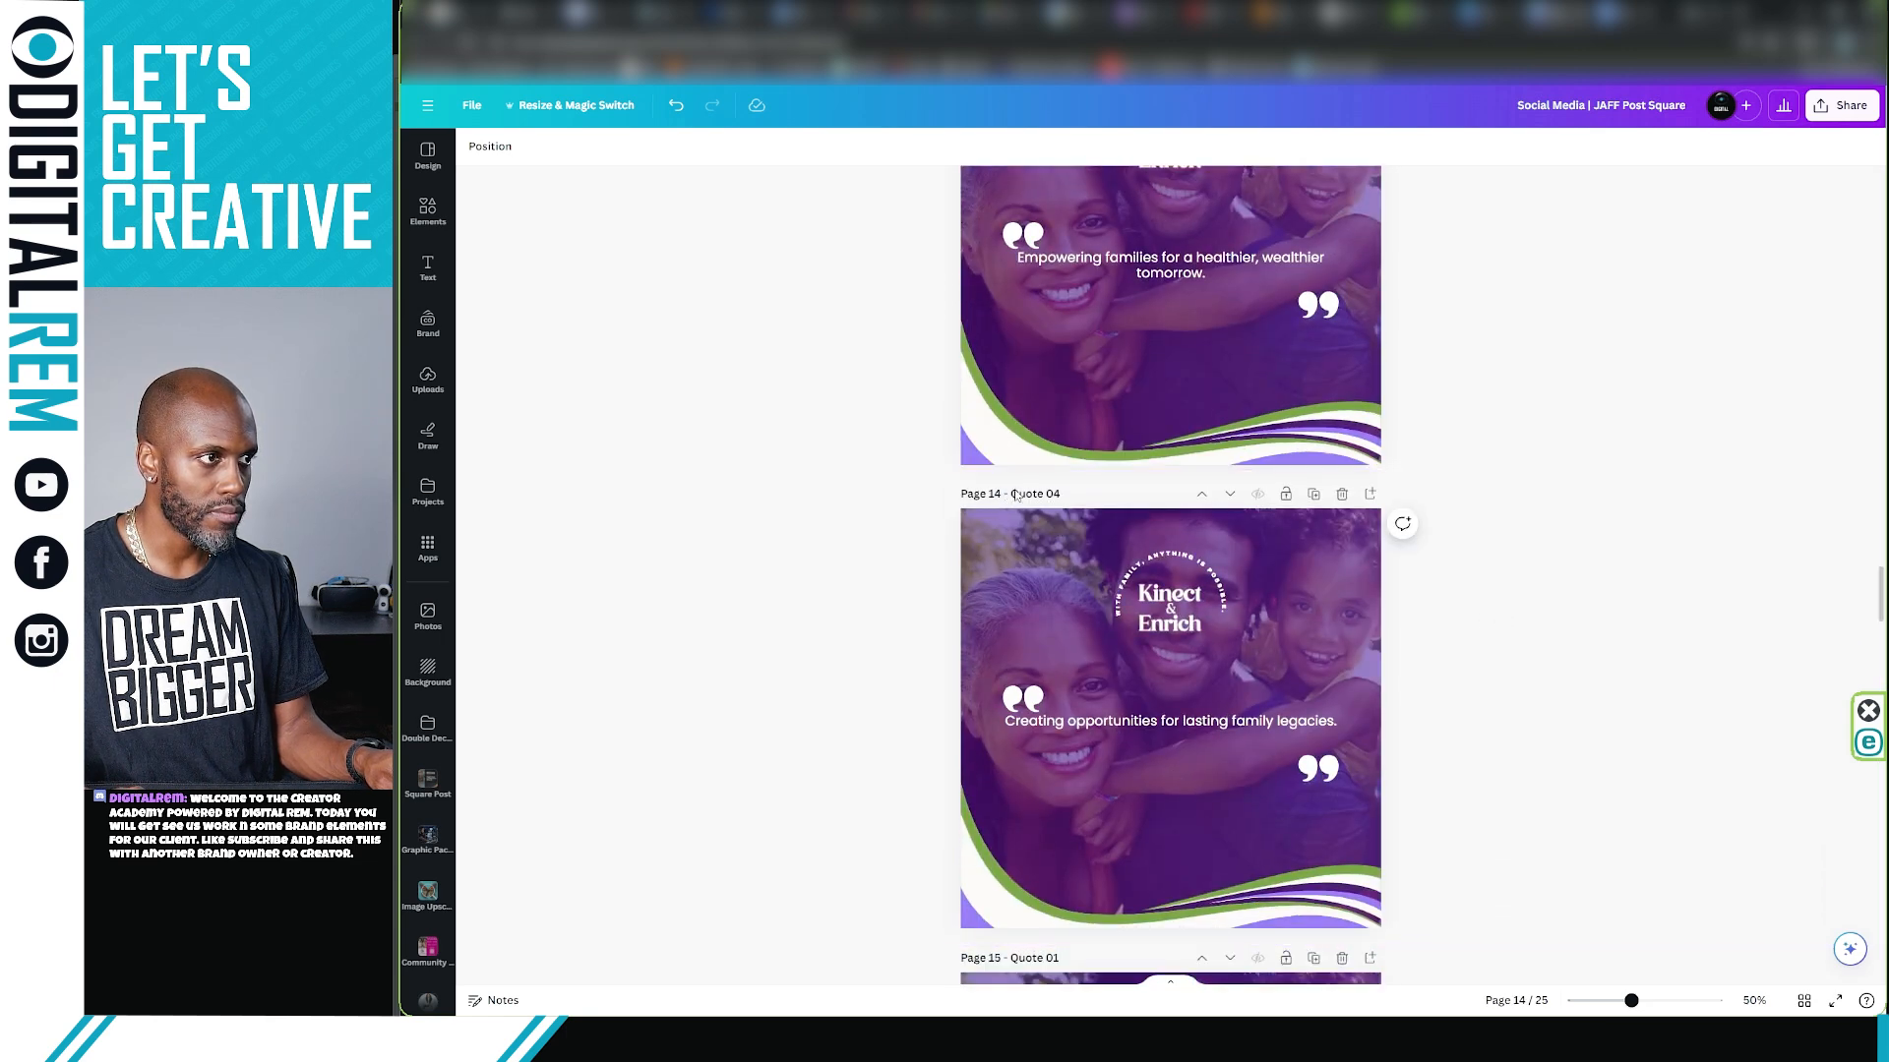
Rename page 14 to "Quote 05" and page 15 to "Quote 06"
left_click(1056, 494)
key("BackSpace")
type("5")
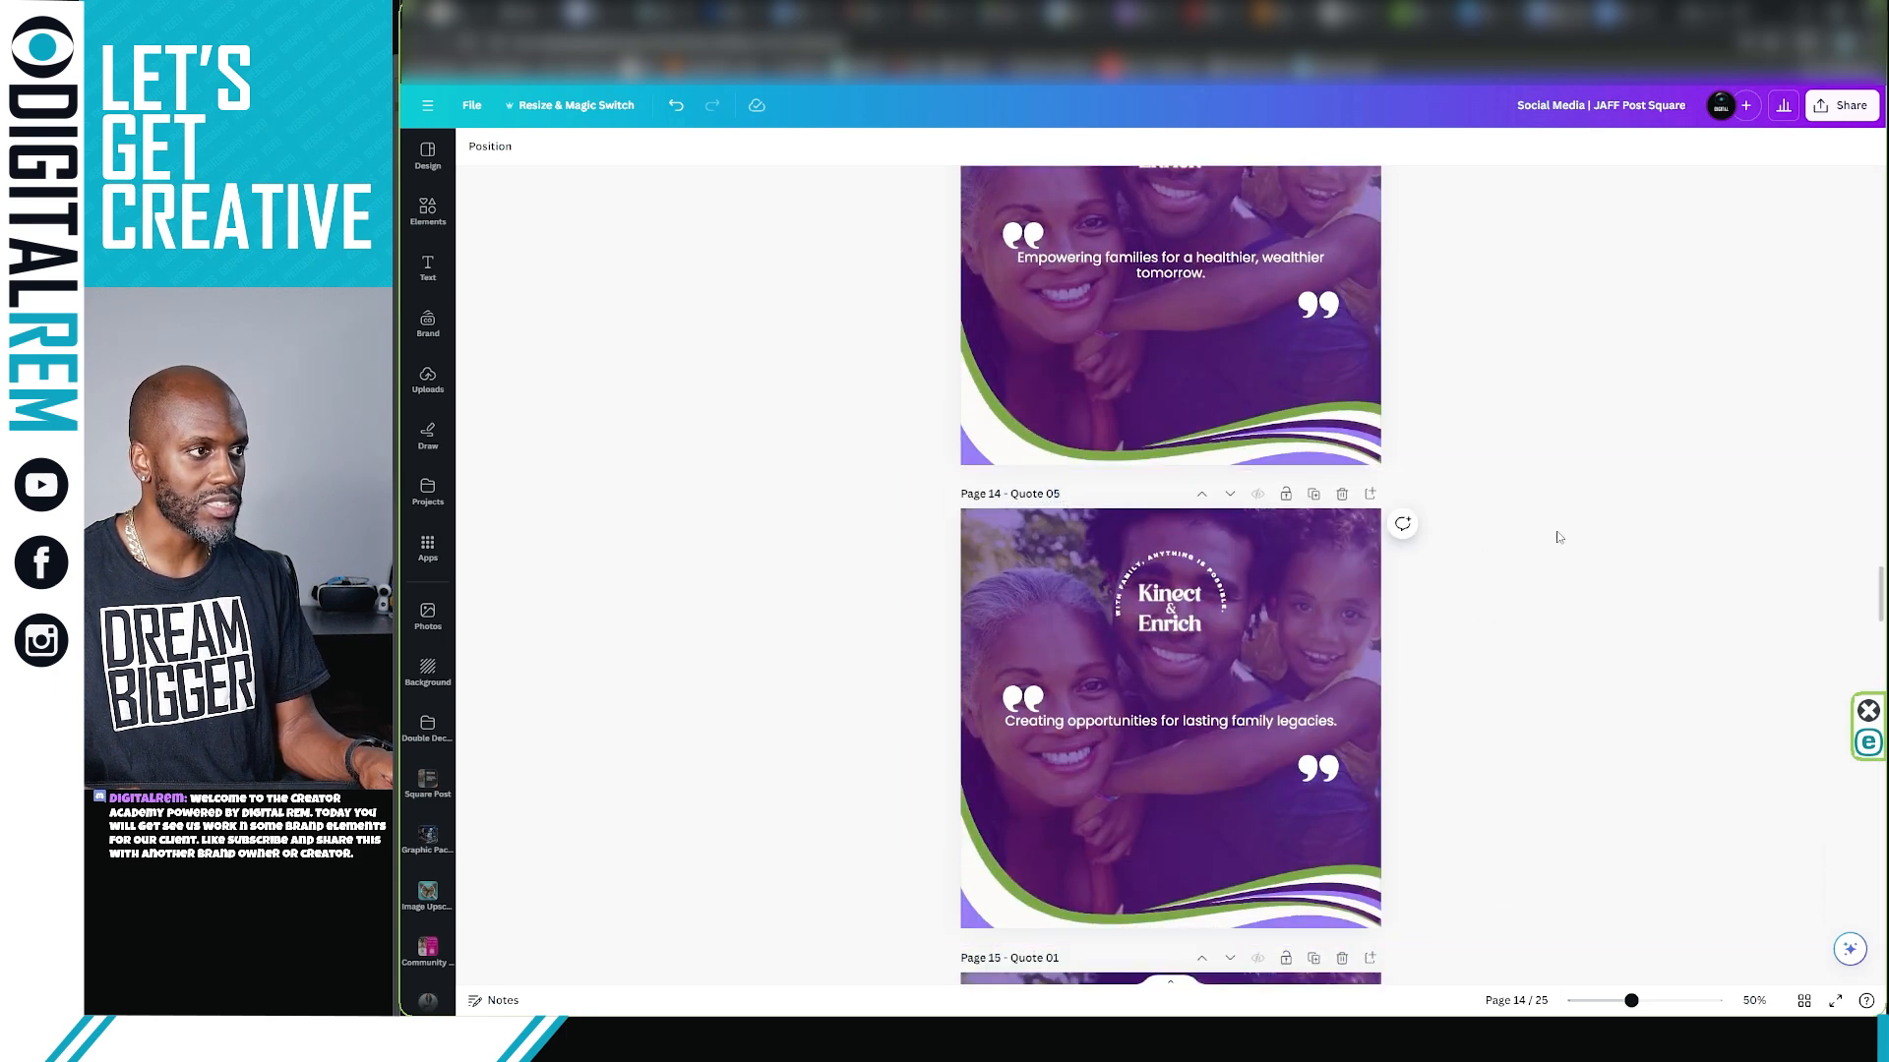
scroll(1535, 547, "down", 2)
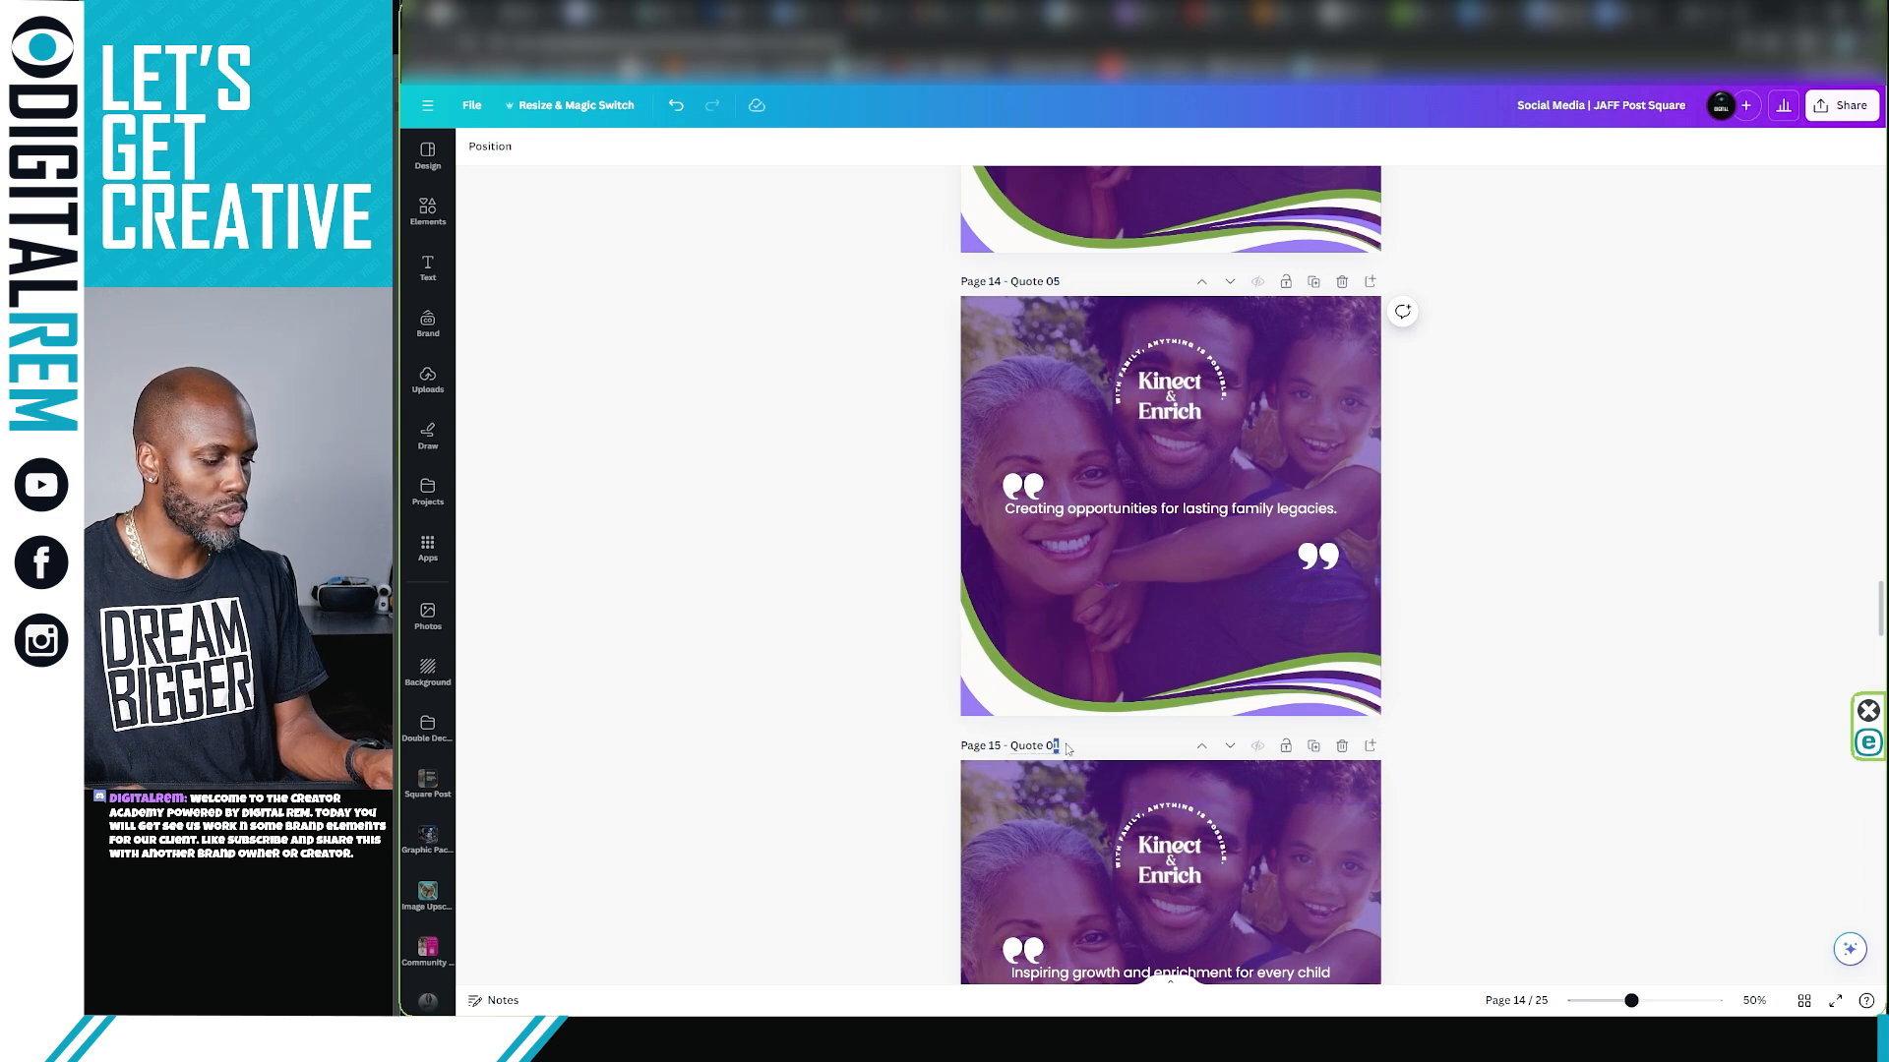
left_click_drag(1051, 746, 1070, 744)
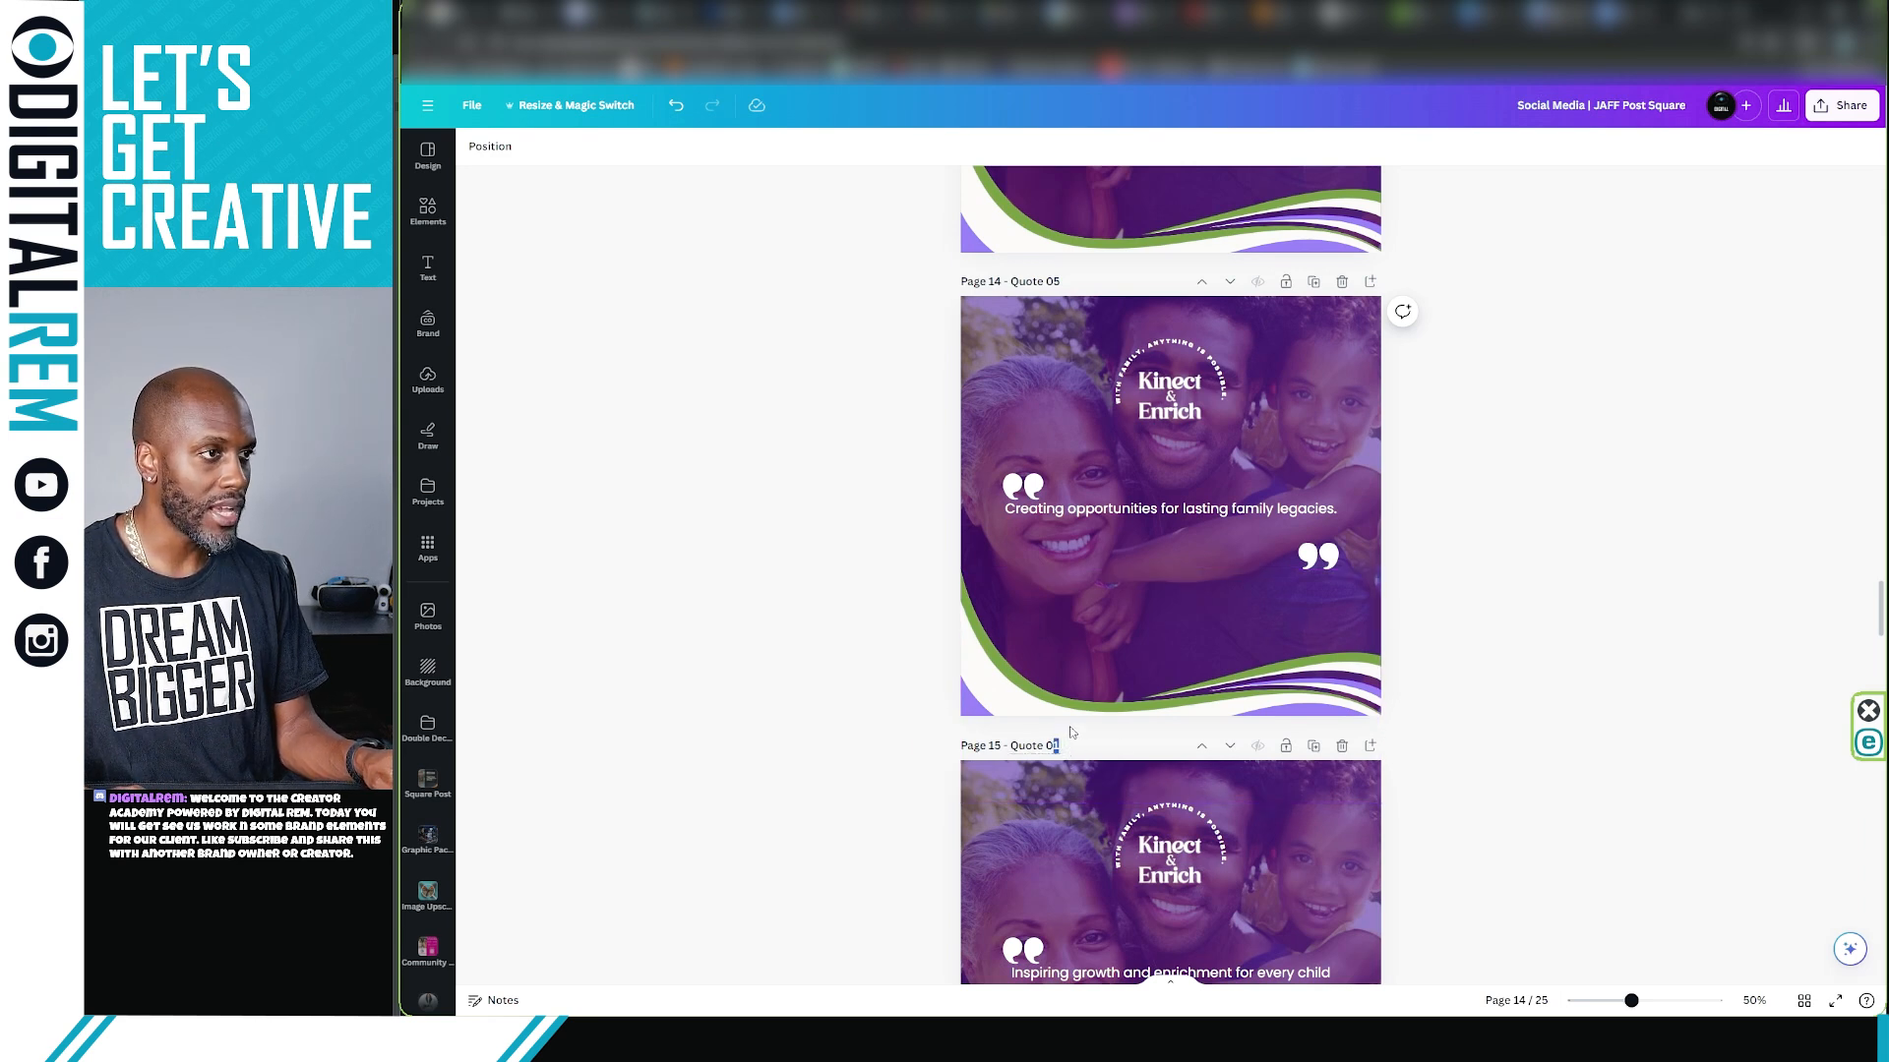
type("6")
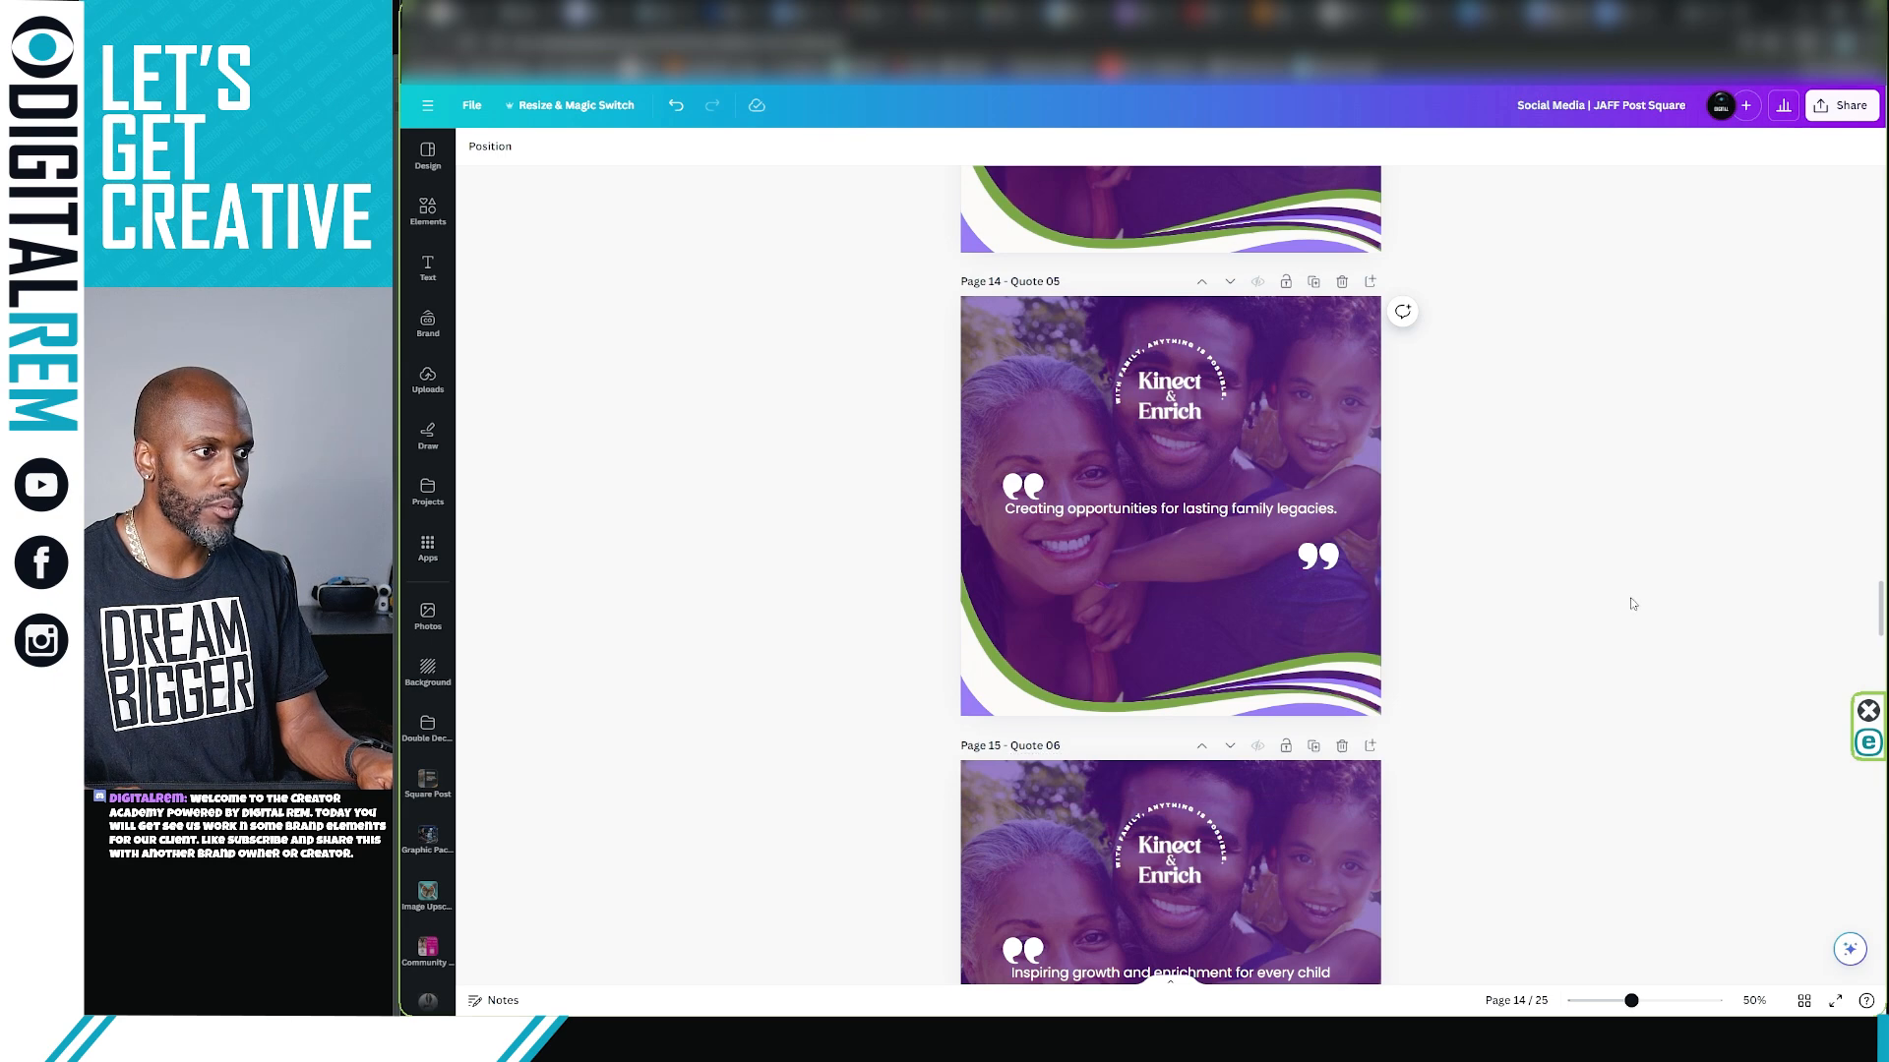
Rename page 16 to "Quote 07" and page 17 to "Quote 08"
scroll(1444, 674, "down", 5)
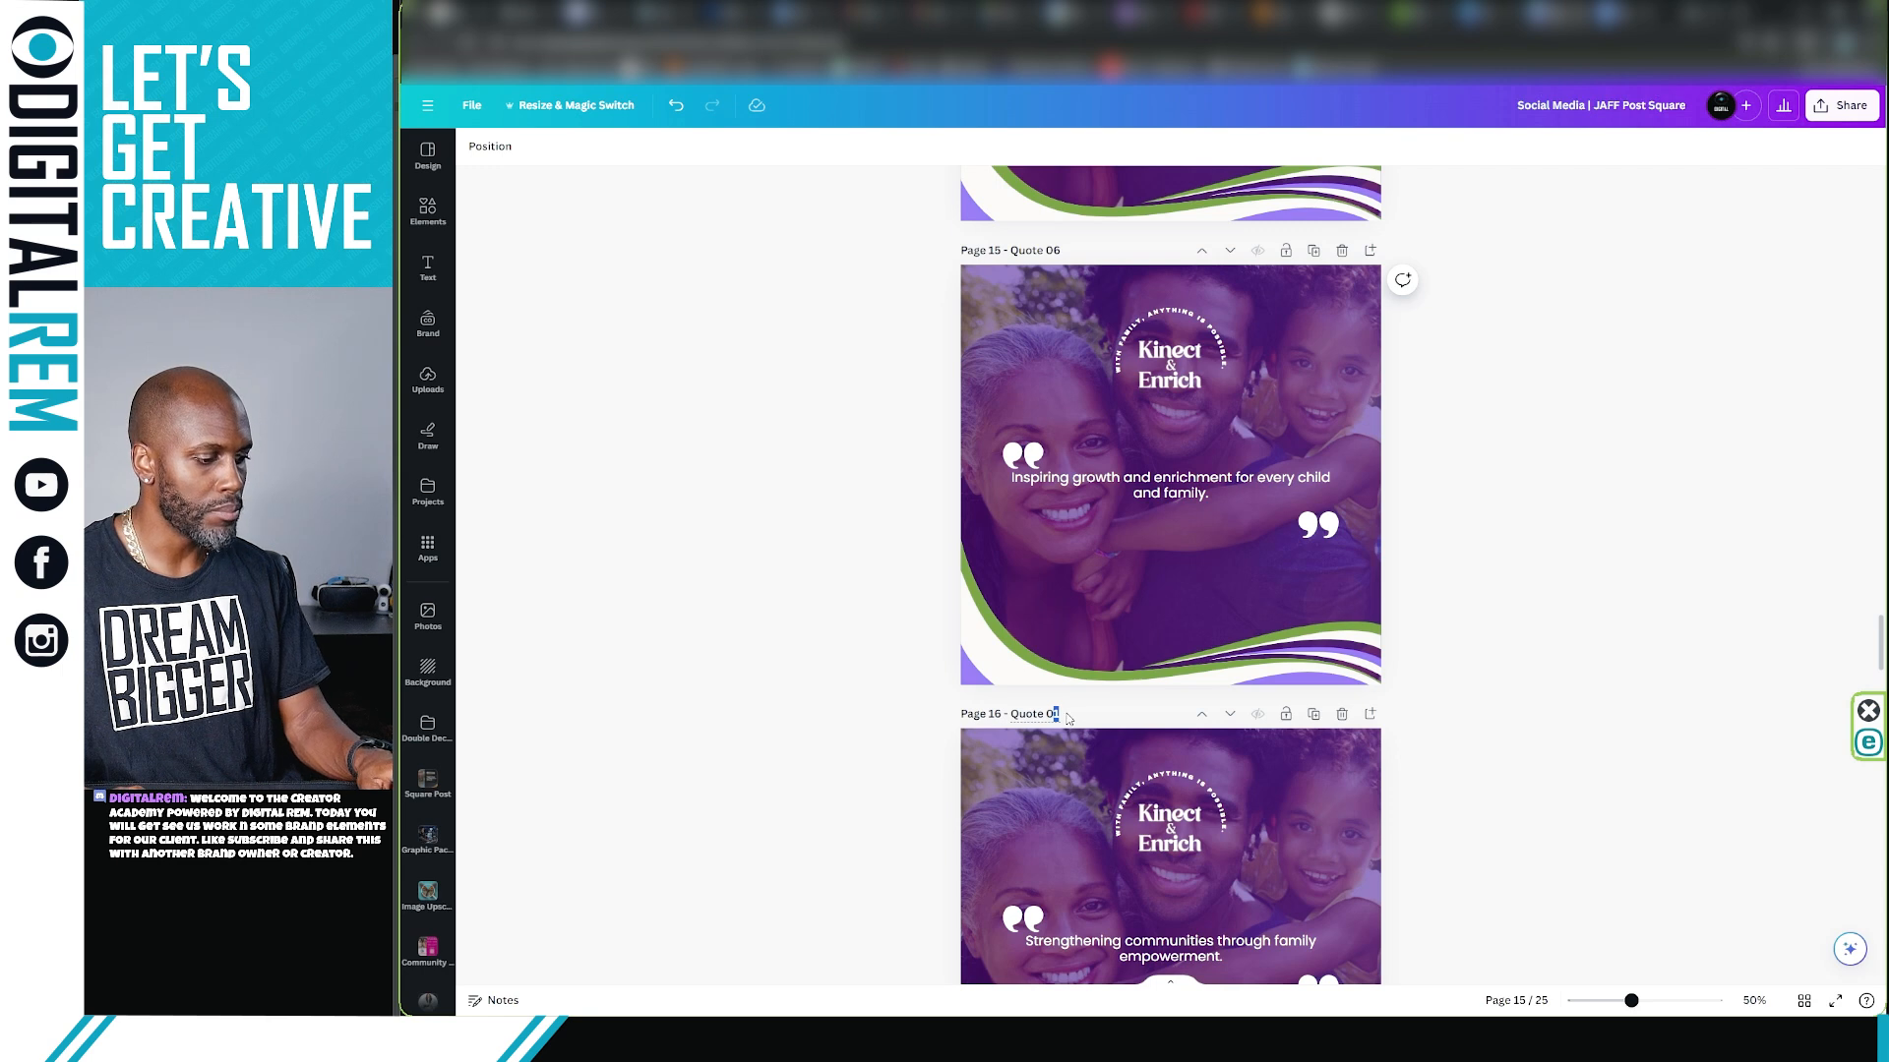
type("7")
scroll(1477, 630, "down", 4)
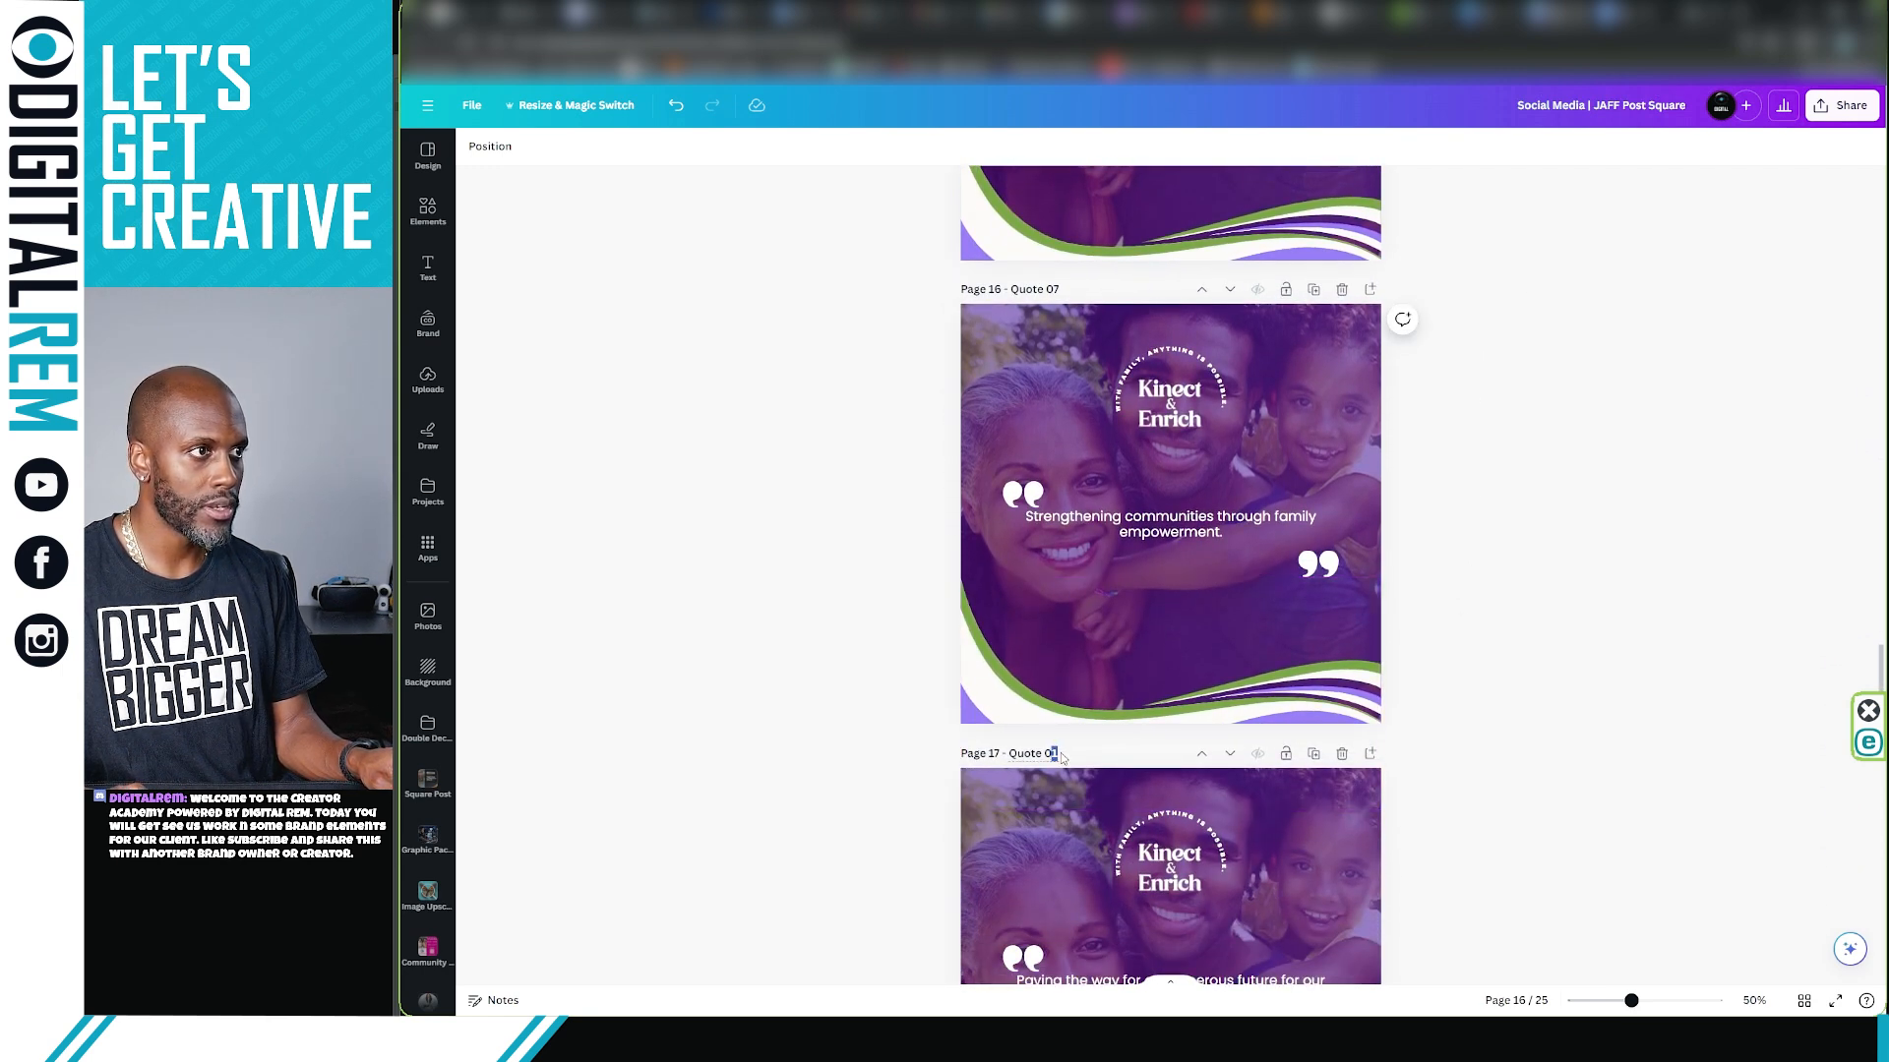
type("8")
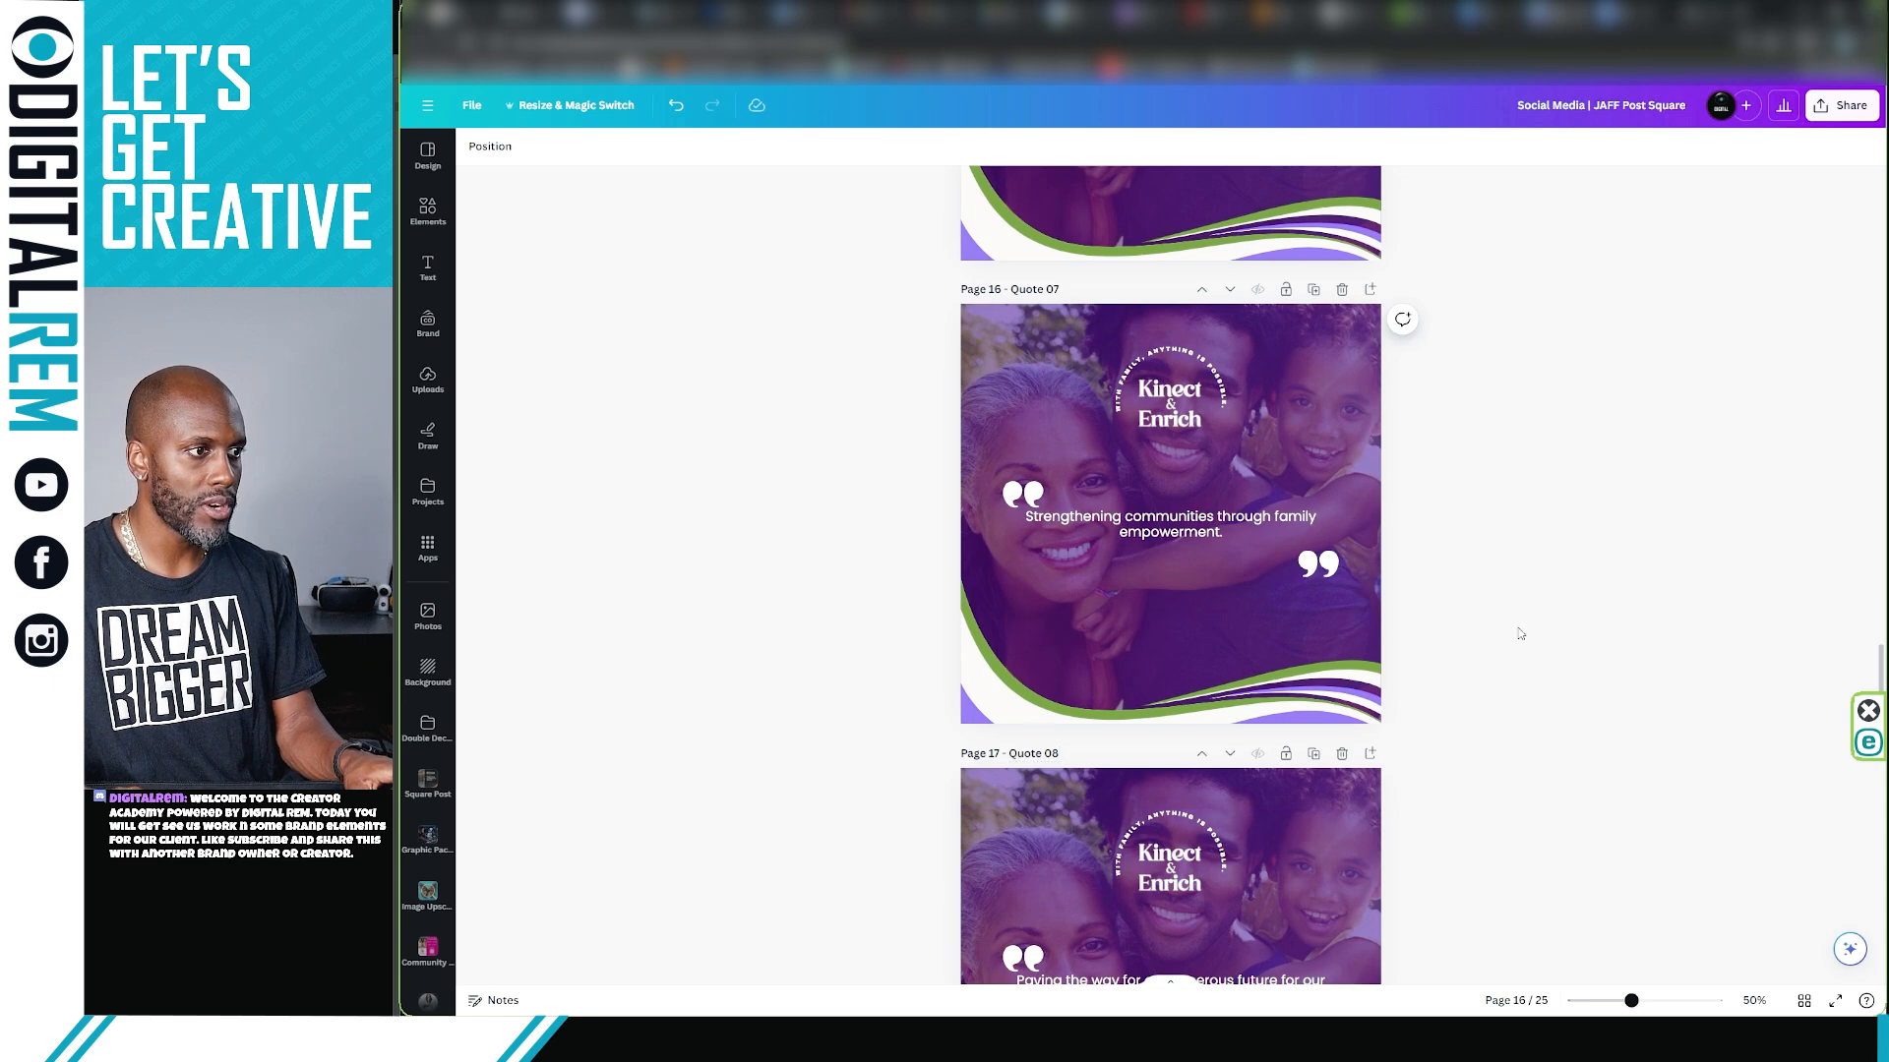
Rename page 18 to "Quote 09" and page 19 to "Quote 10"
scroll(1558, 597, "down", 3)
scroll(1100, 768, "down", 1)
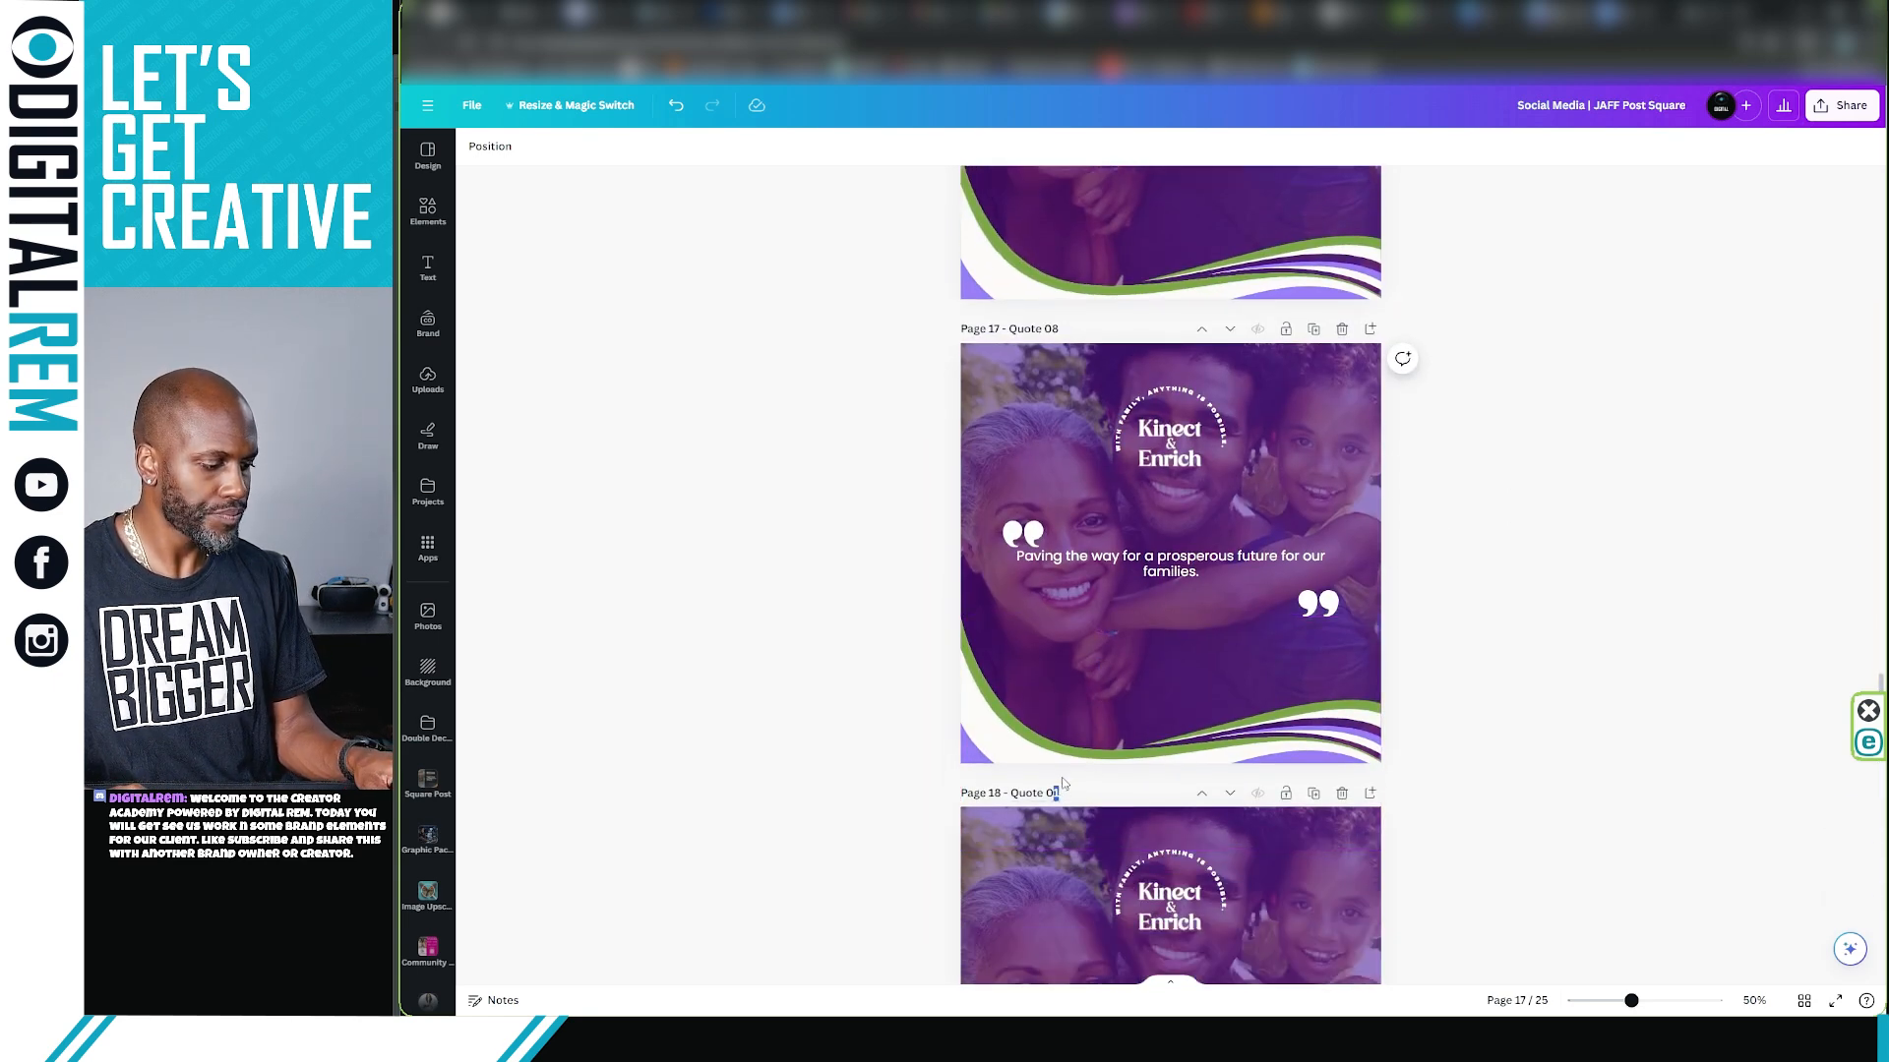
type("9")
scroll(1540, 612, "down", 5)
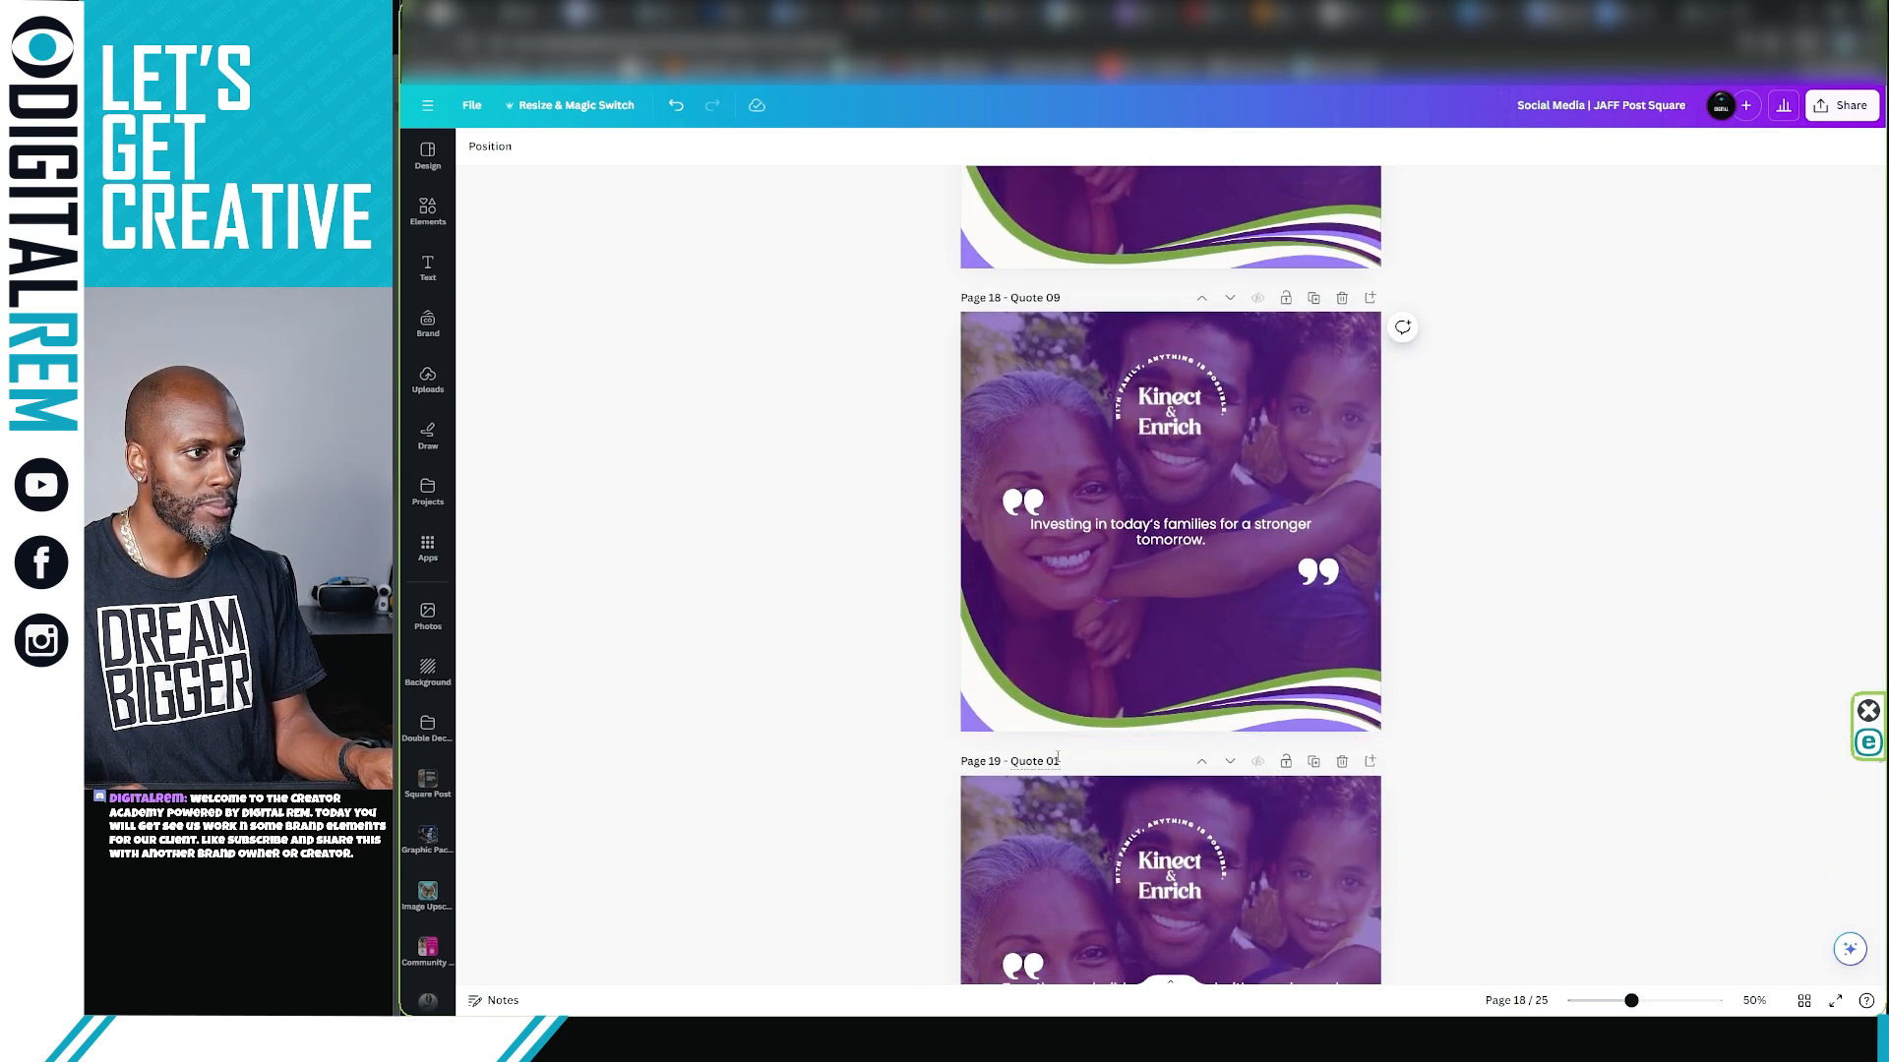
left_click_drag(1048, 763, 1062, 765)
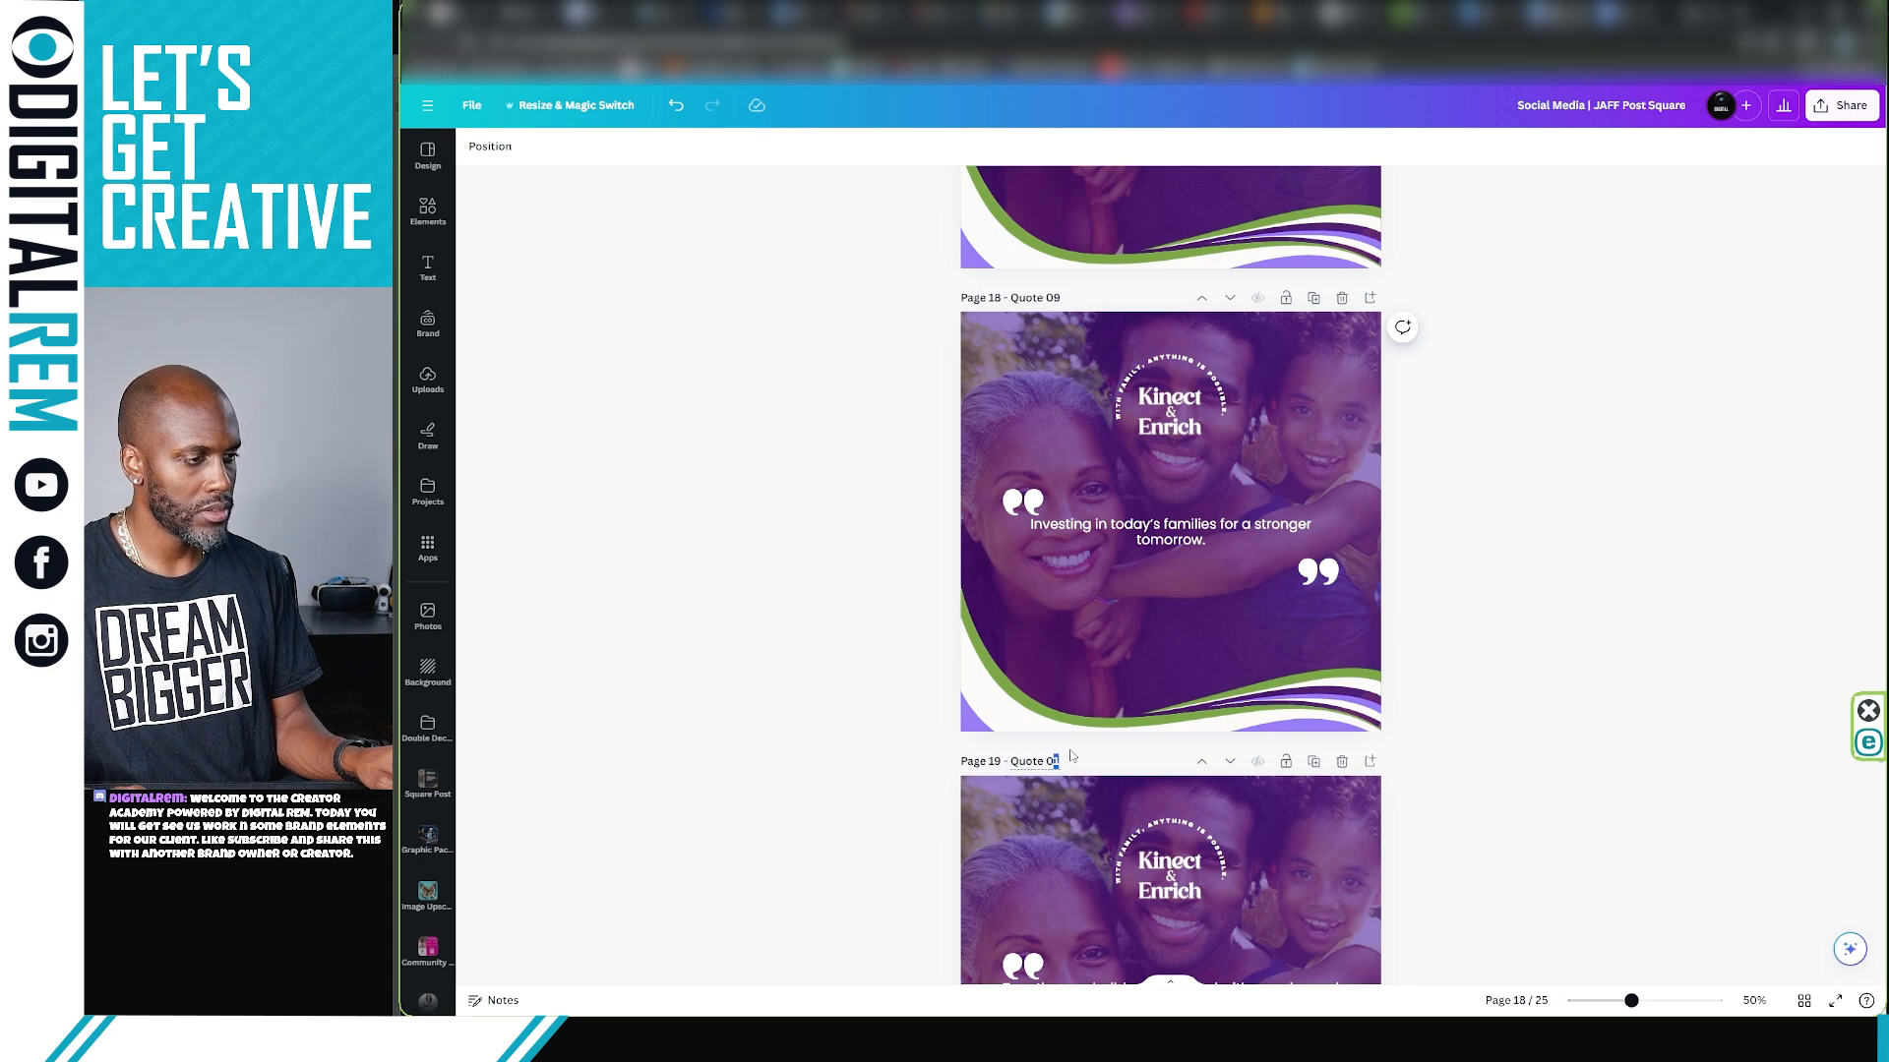
key("BackSpace")
key("BackSpace")
type("10")
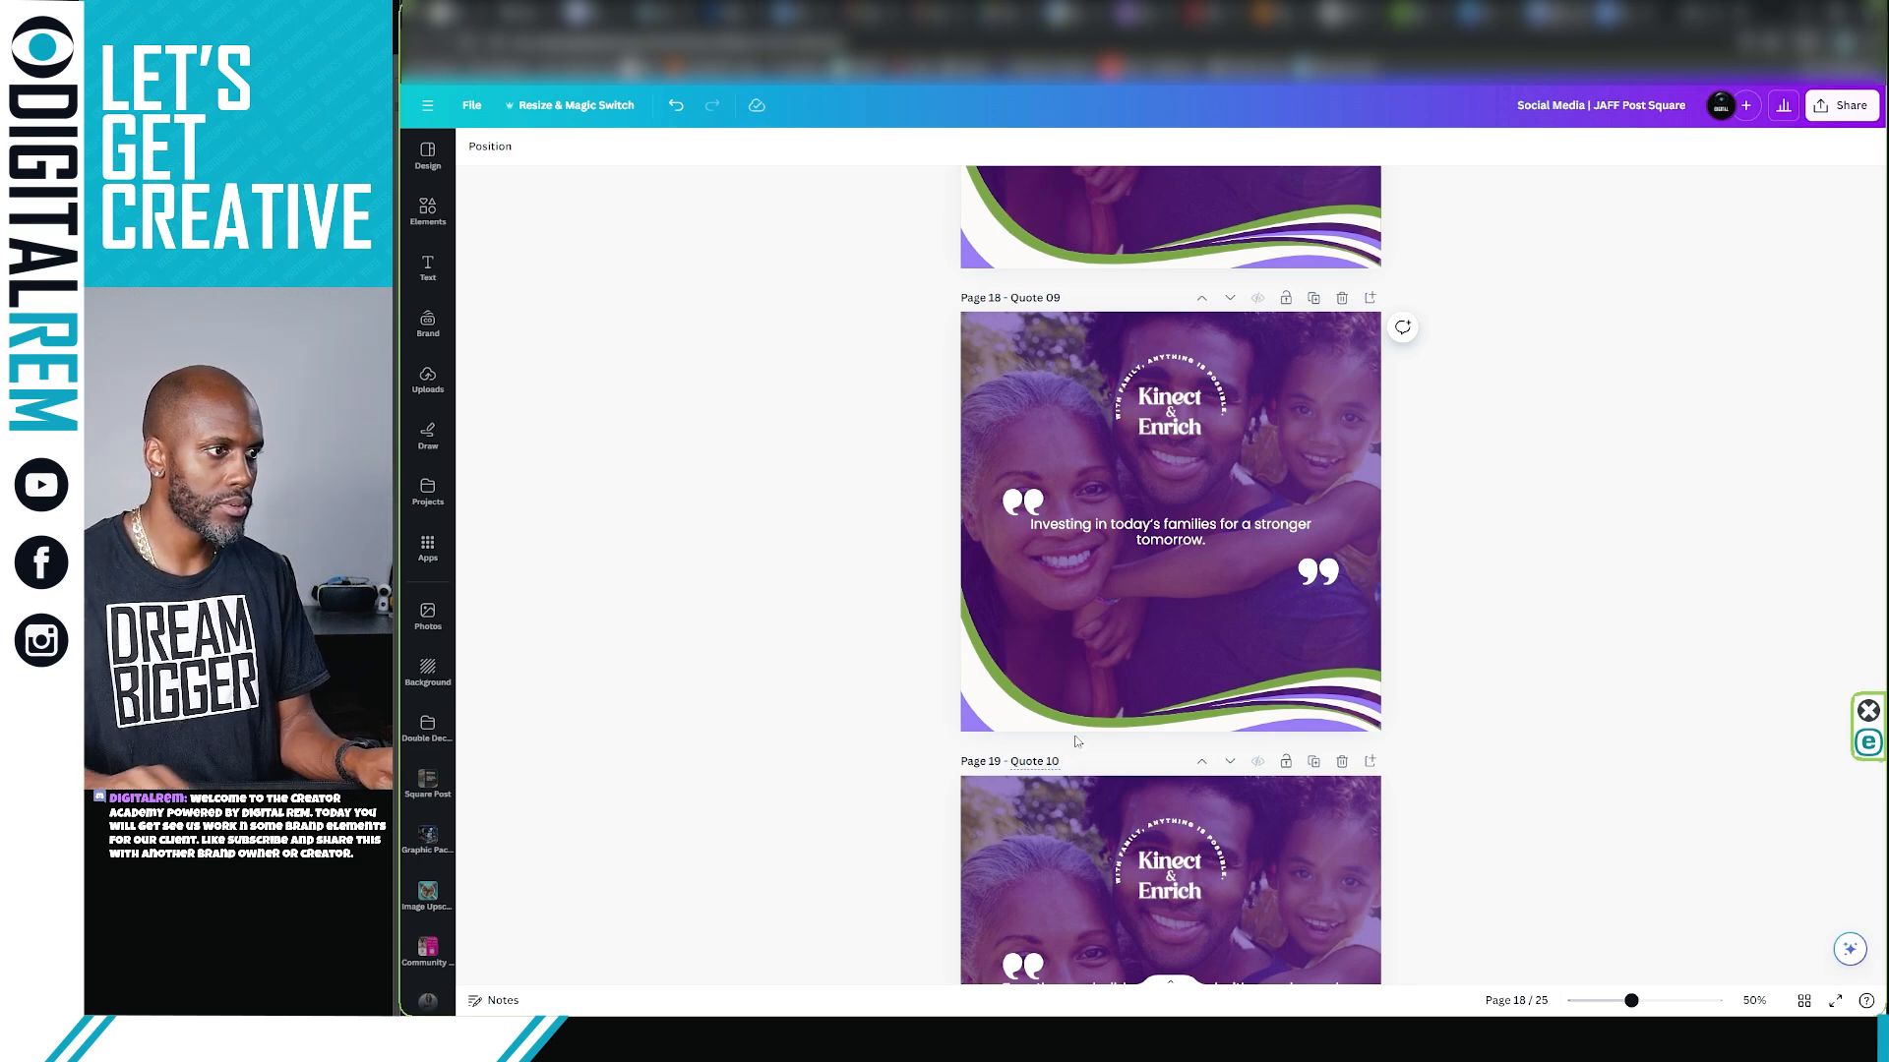
left_click(1416, 600)
Delete the first two extra Quote 01 pages that follow Quote 10, starting with page 20
scroll(1413, 598, "down", 4)
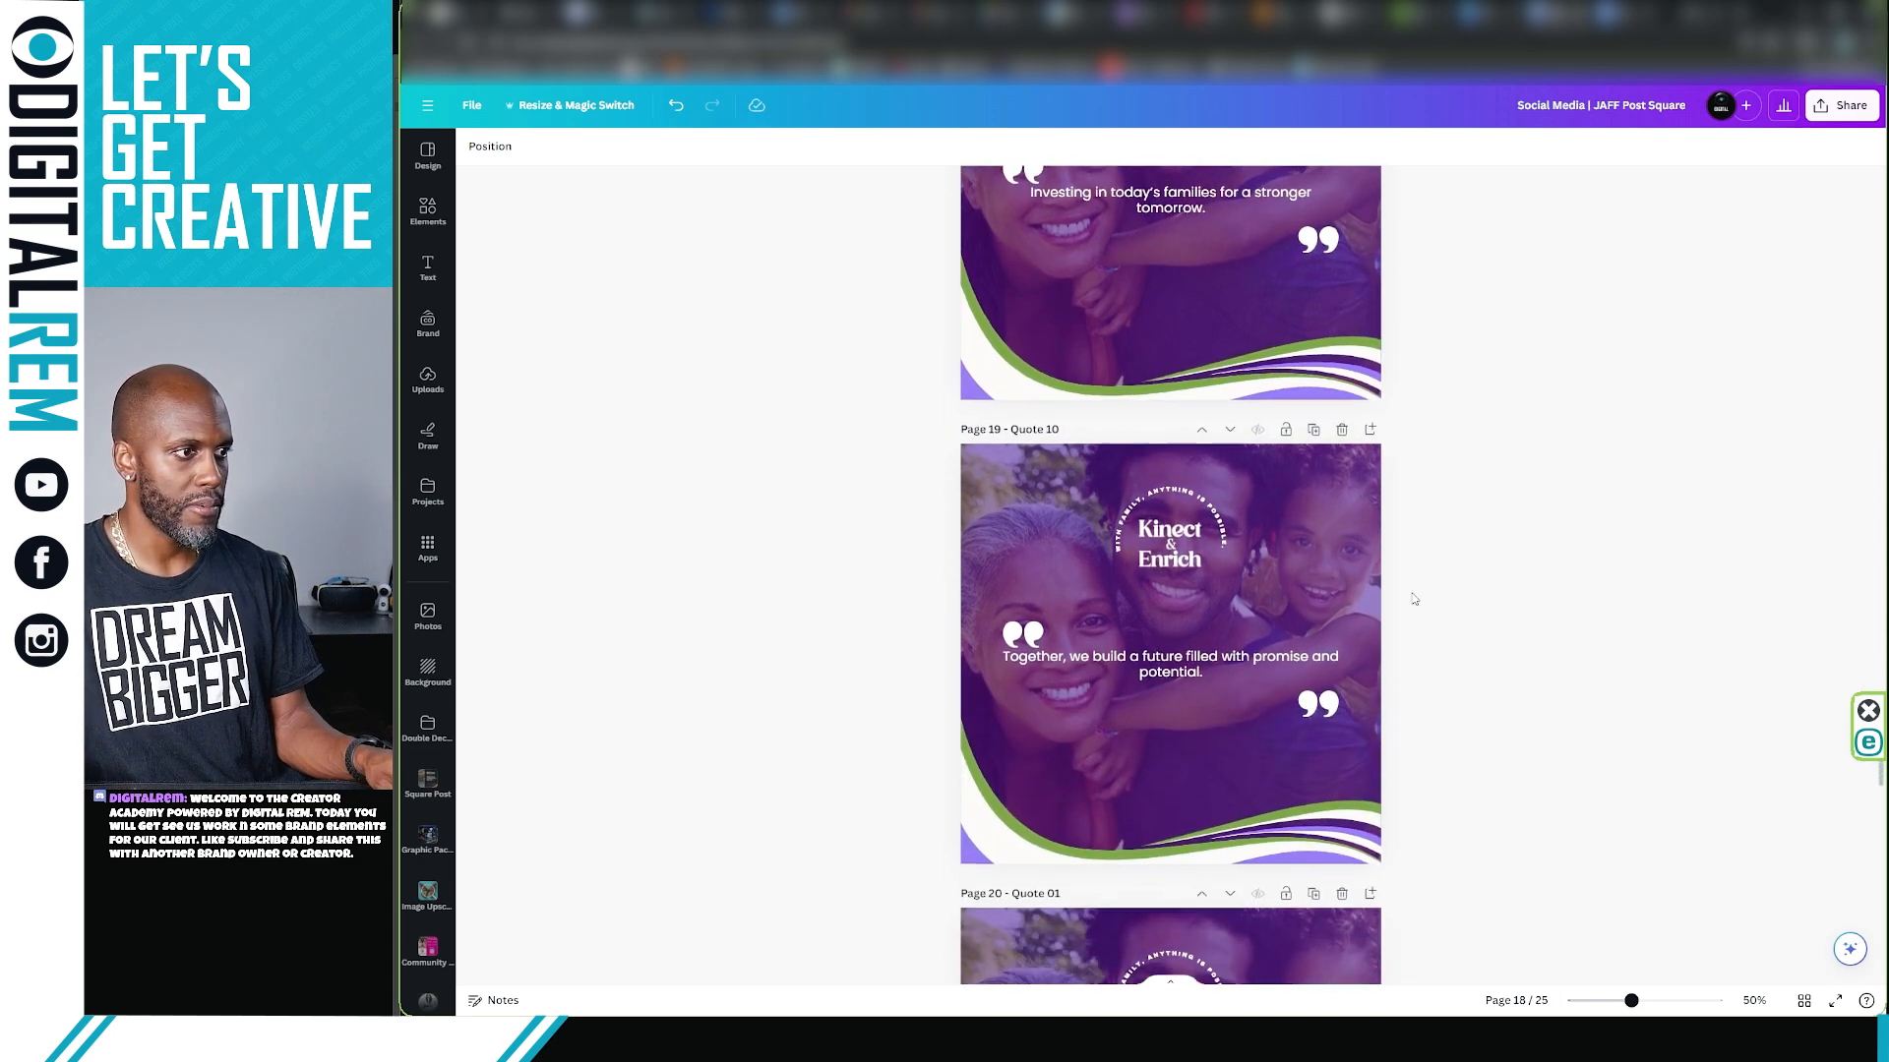
scroll(1413, 598, "down", 5)
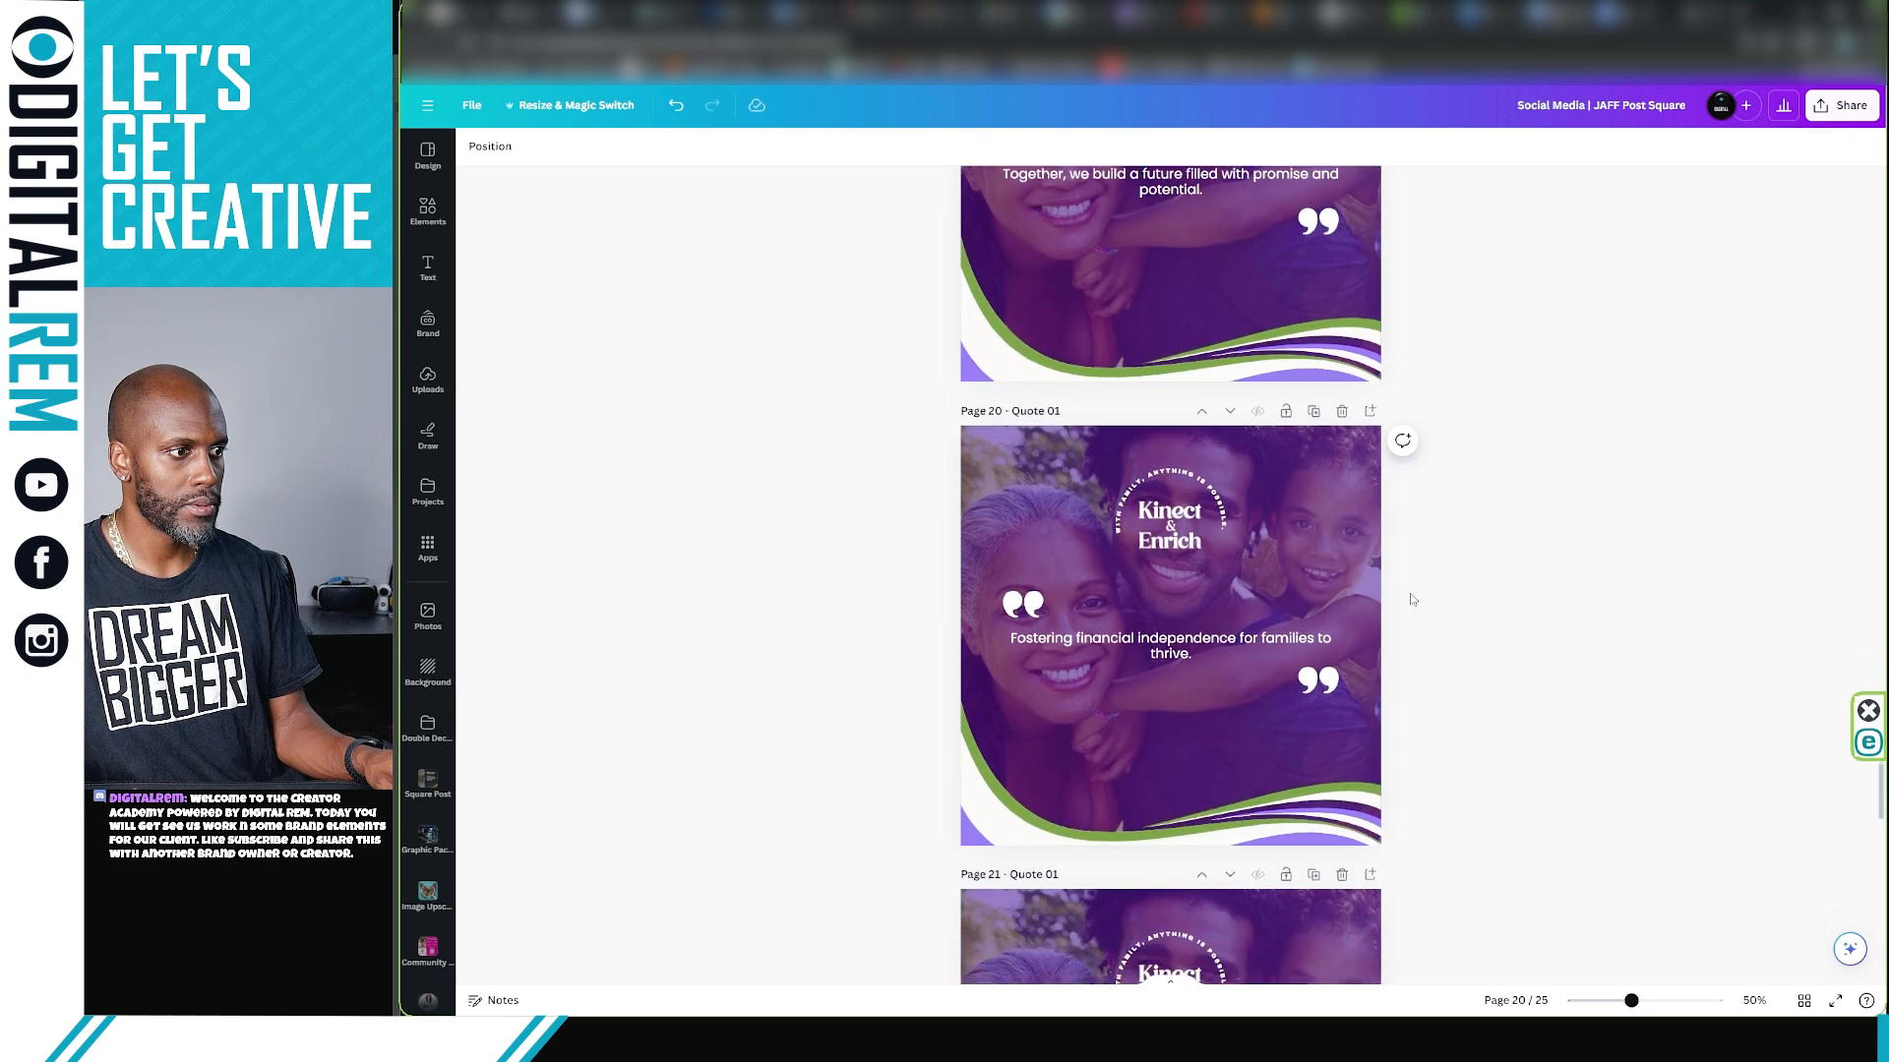
left_click(1342, 410)
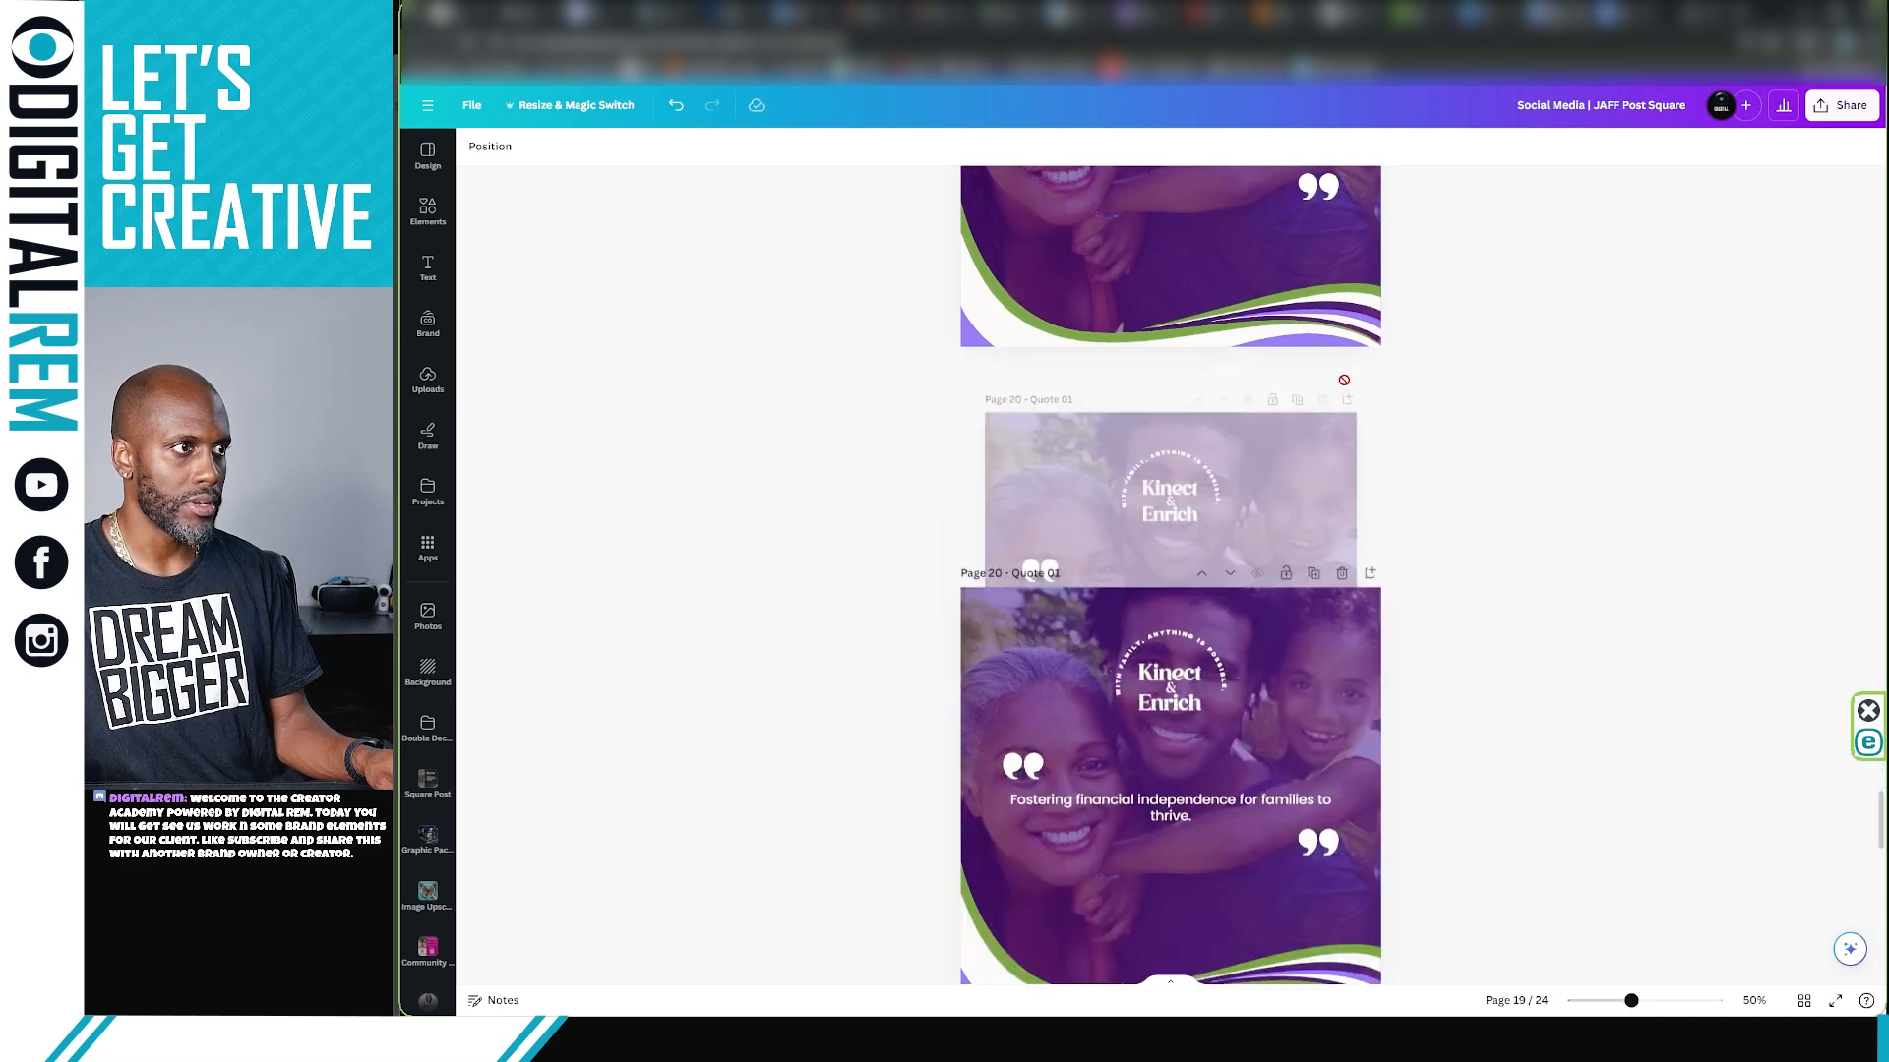
left_click(1342, 380)
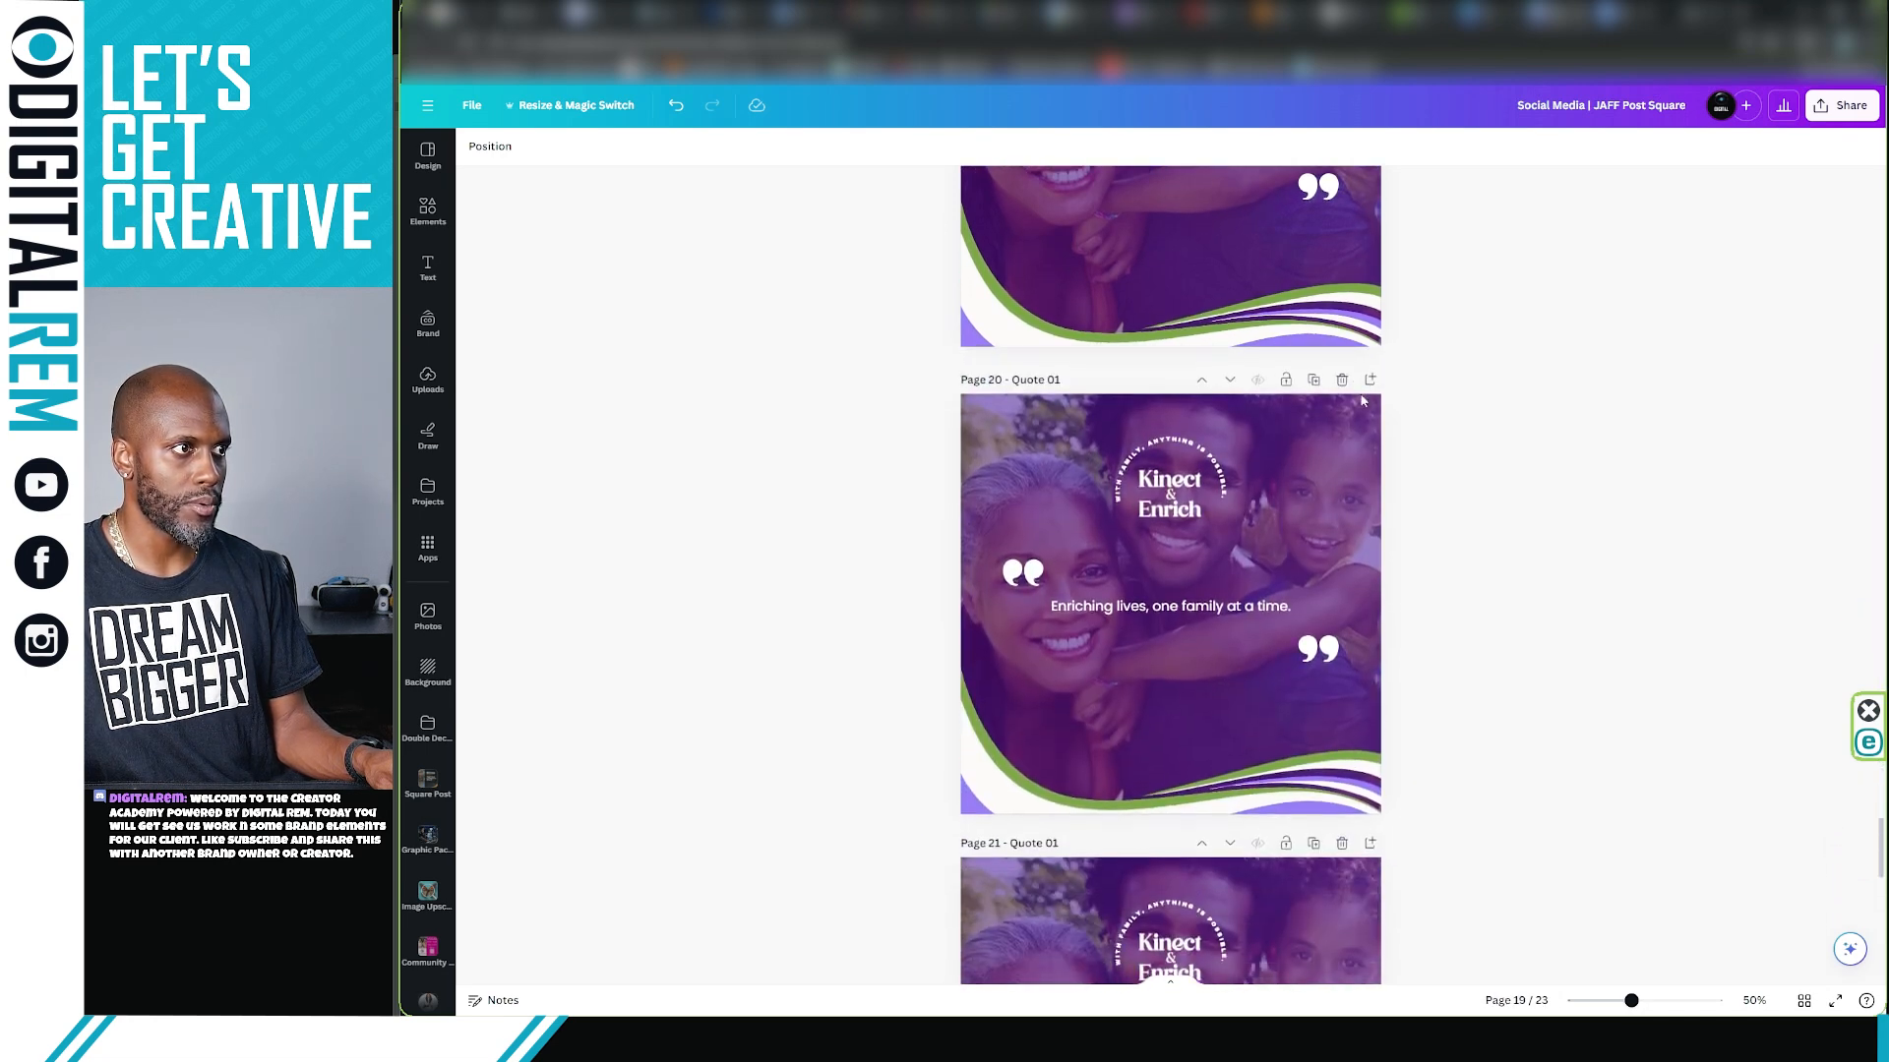
Copy the "Enriching lives, one family at a time." quote text, and delete its page and the two extra Quote 01 pages after it
left_click(1197, 603)
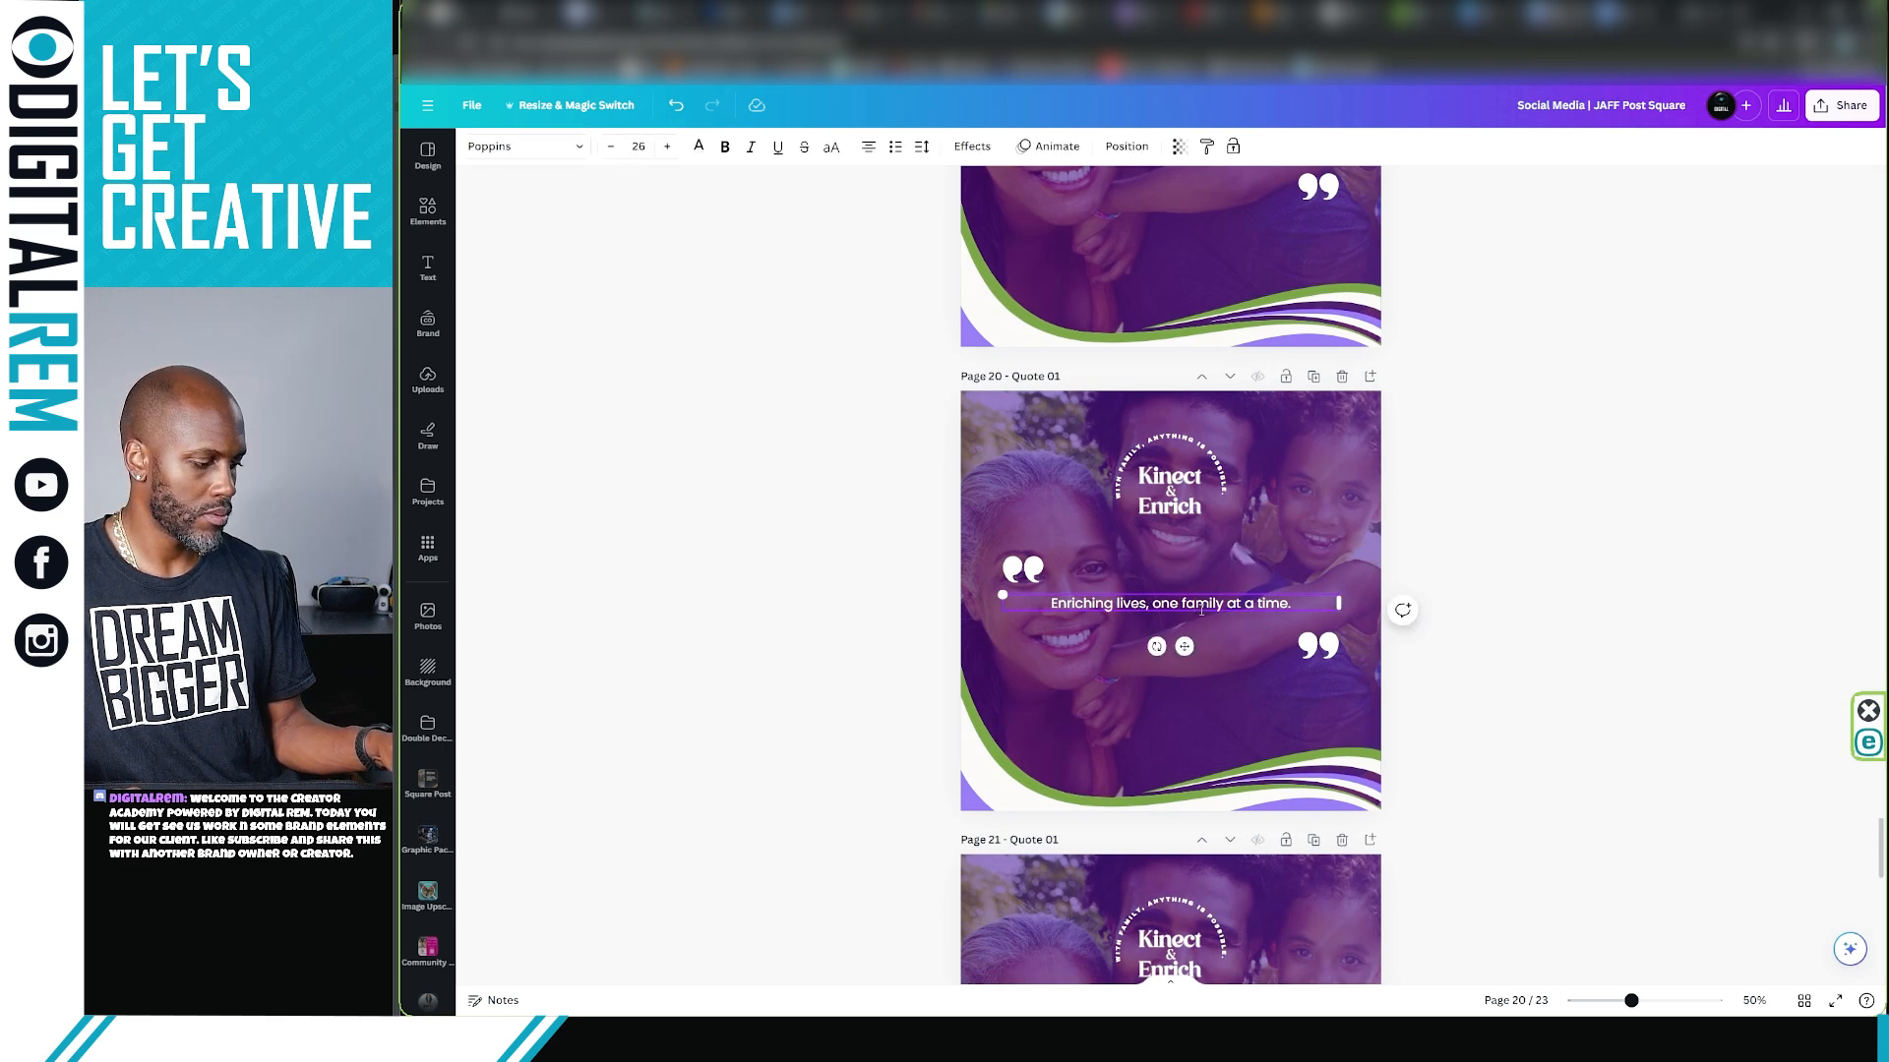
double_click(1200, 606)
key("ctrl+c")
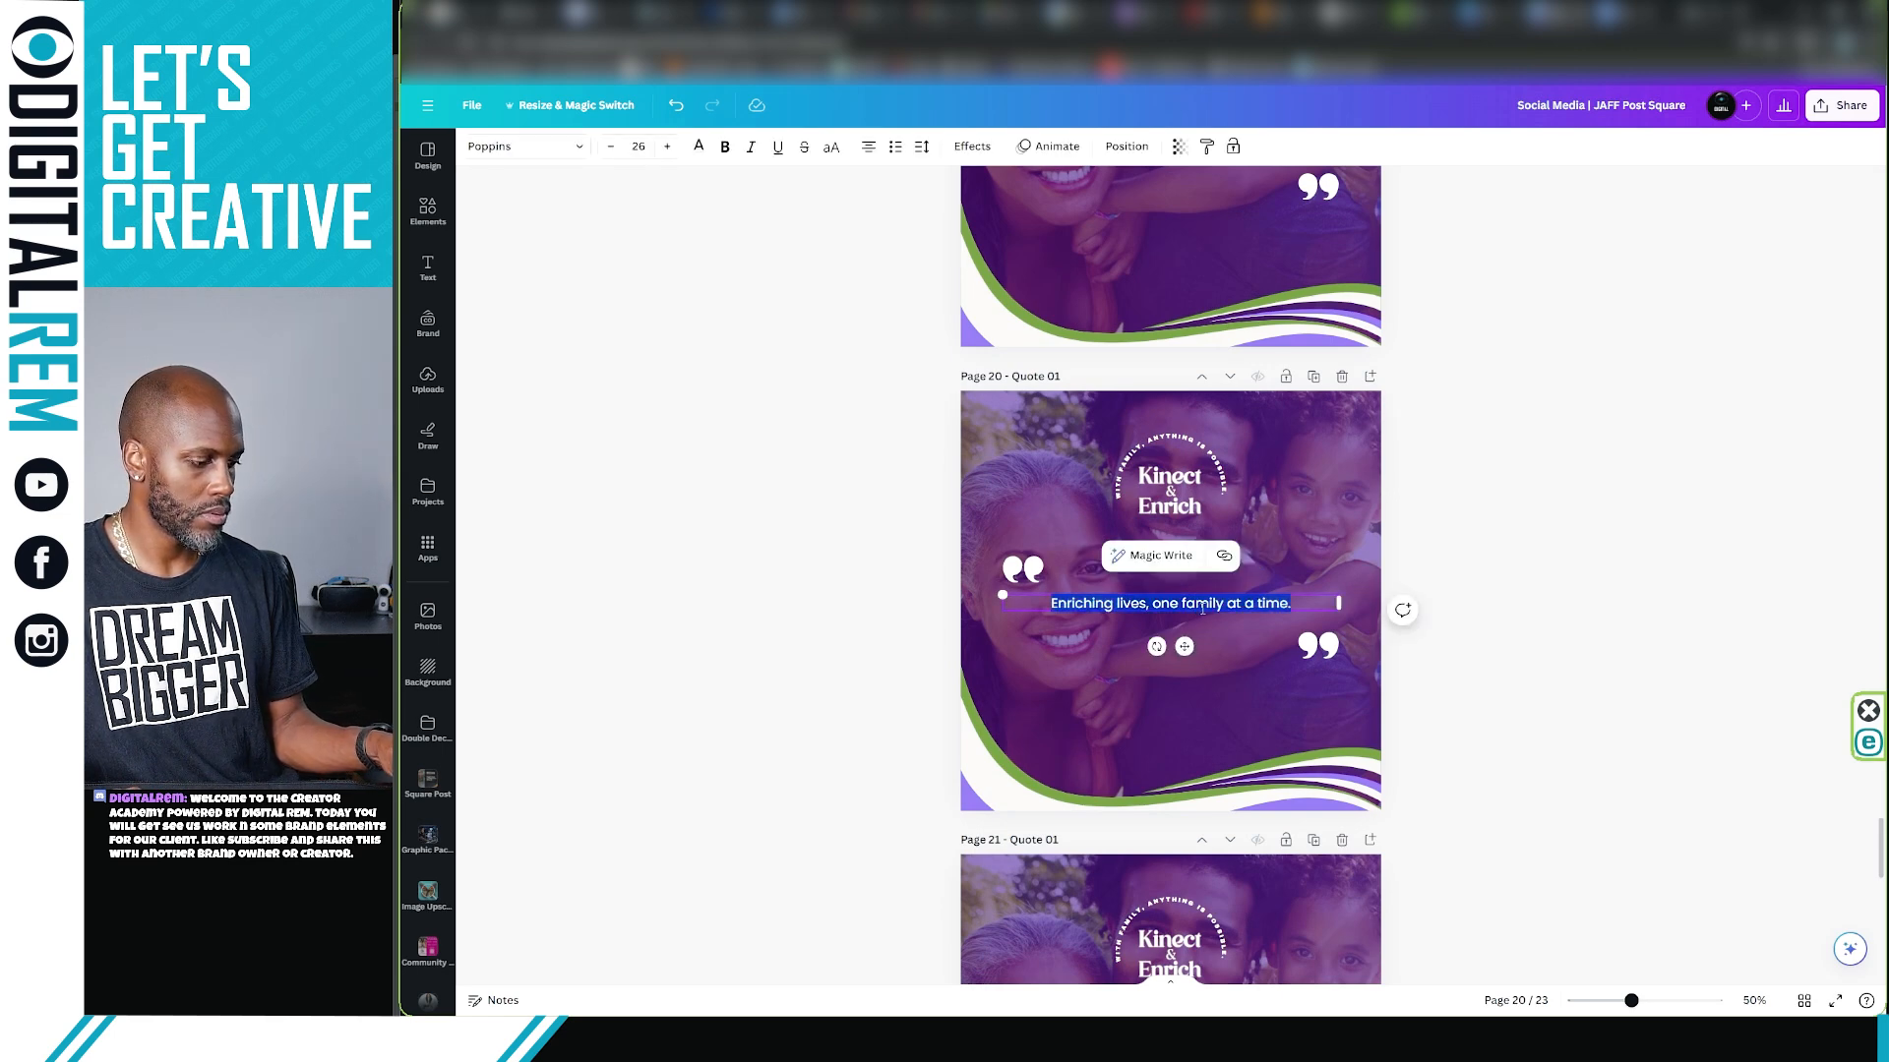
left_click(1342, 375)
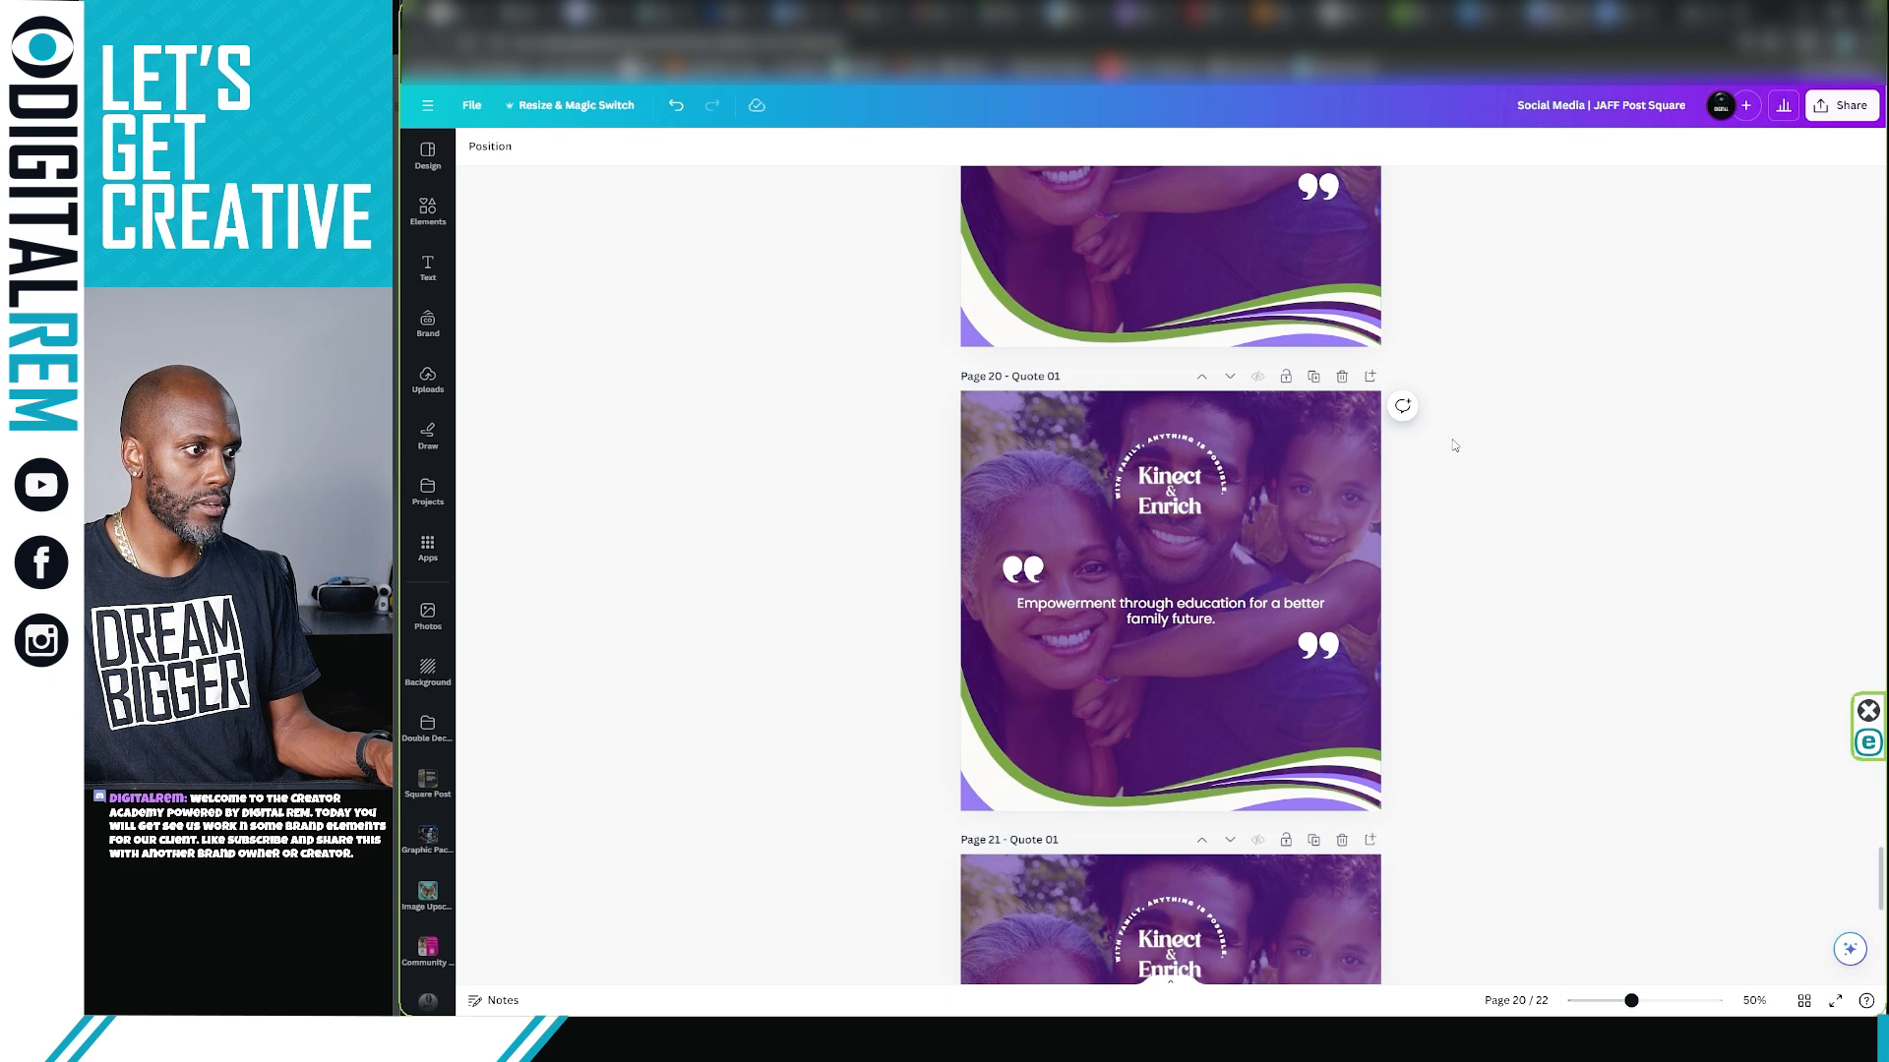
left_click(1342, 377)
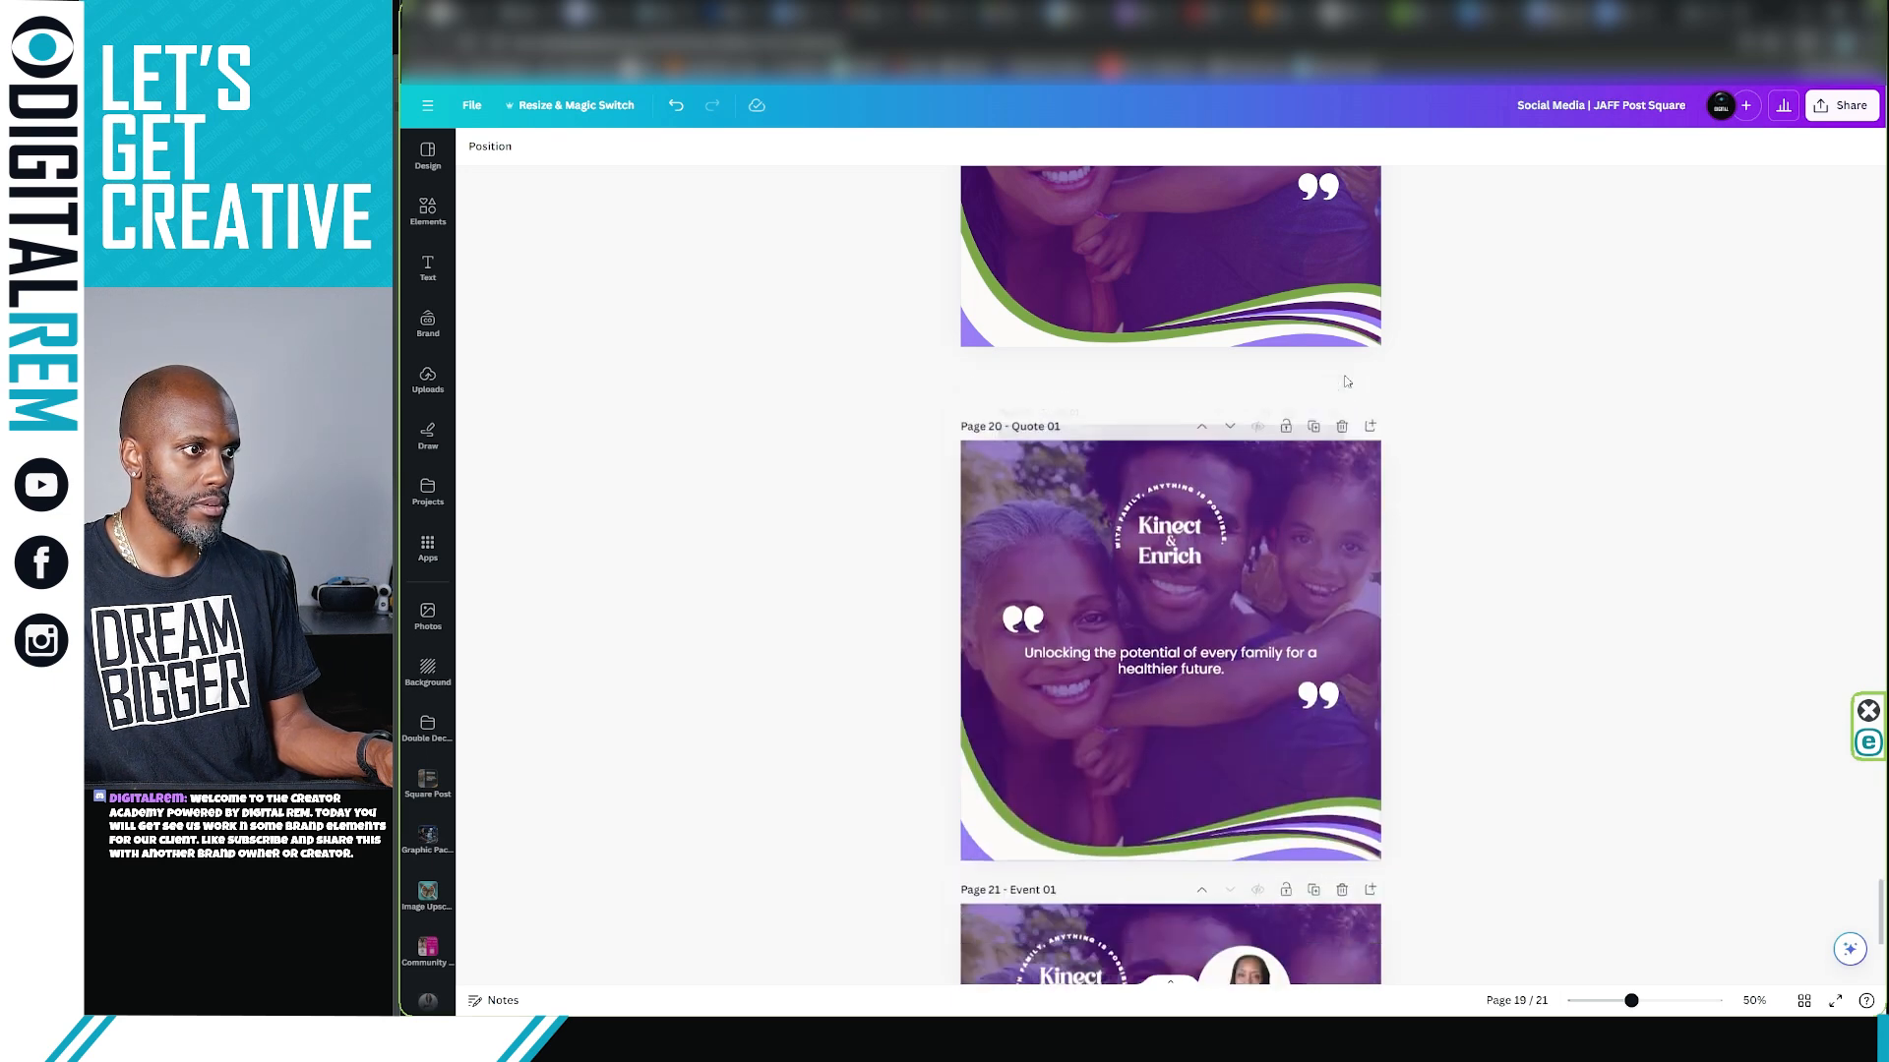
left_click(1342, 377)
Replace the quote text on page 11, Quote 01, with the copied "Enriching lives, one family at a time."
scroll(1407, 406, "up", 4)
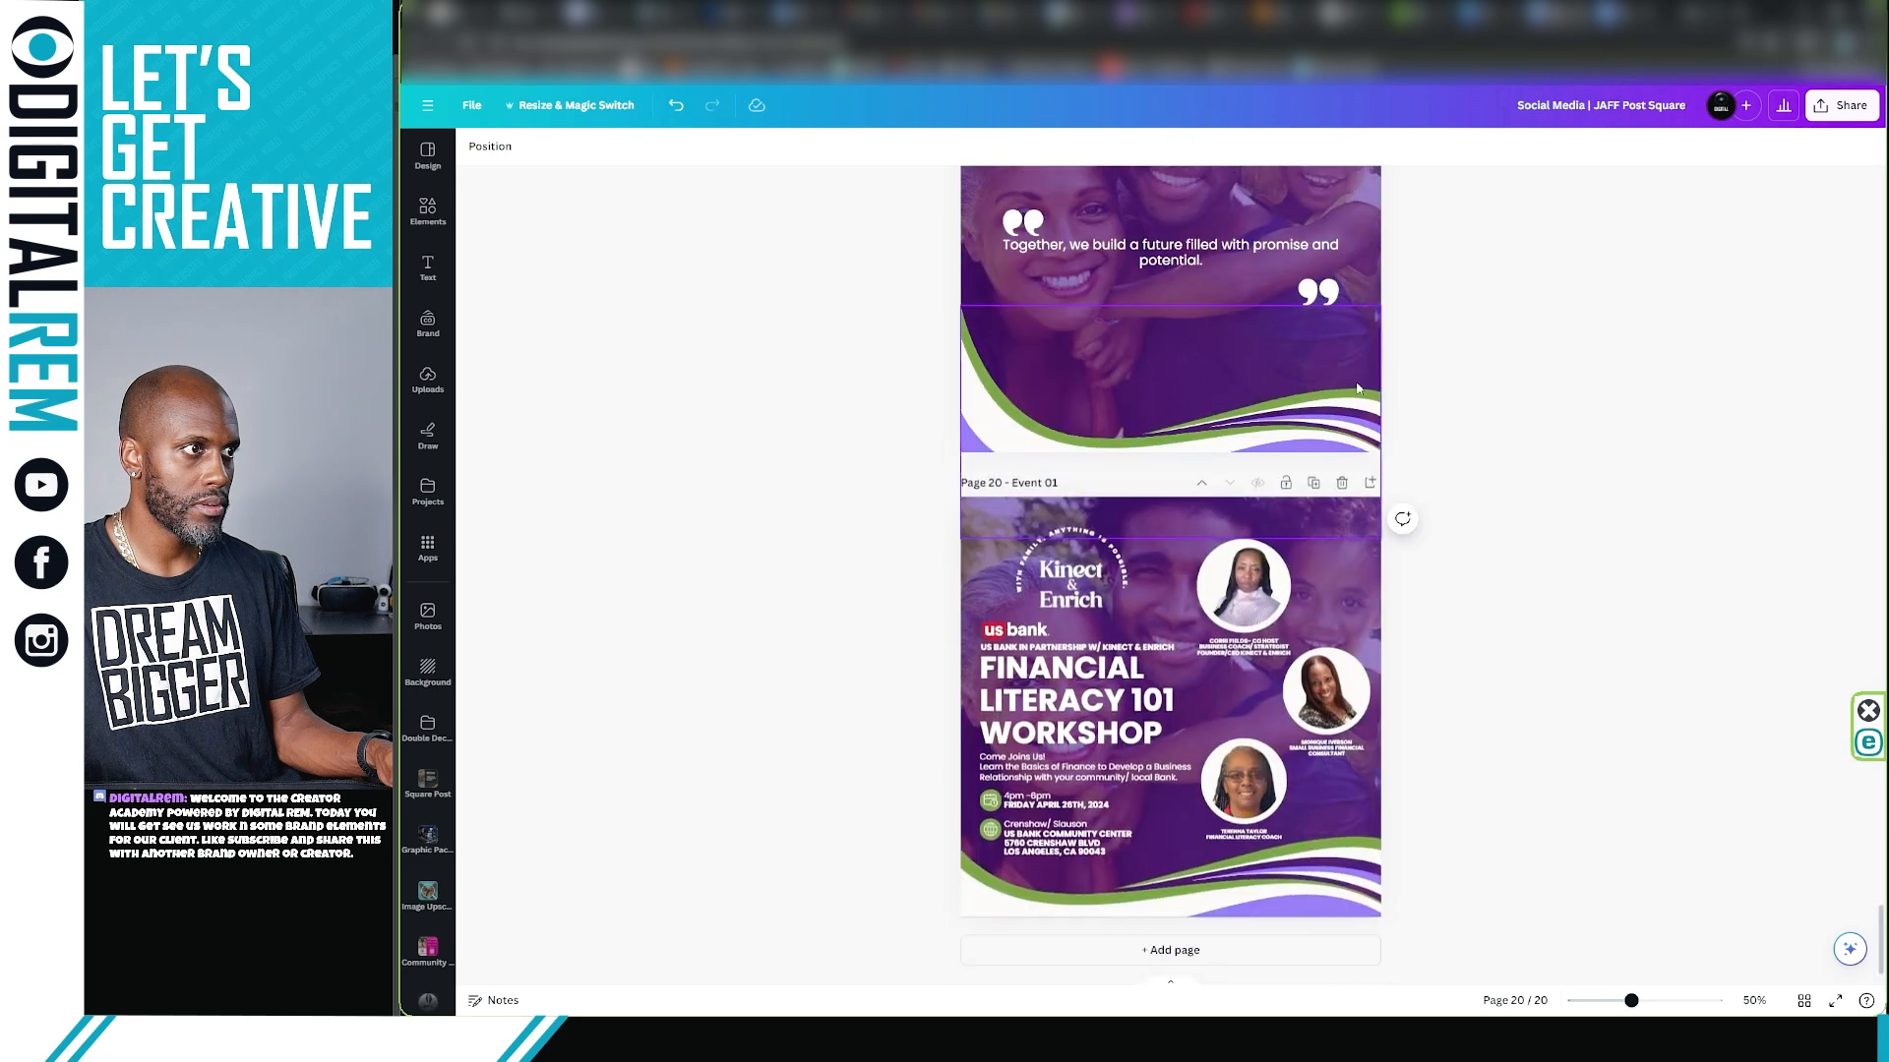
scroll(1407, 405, "up", 10)
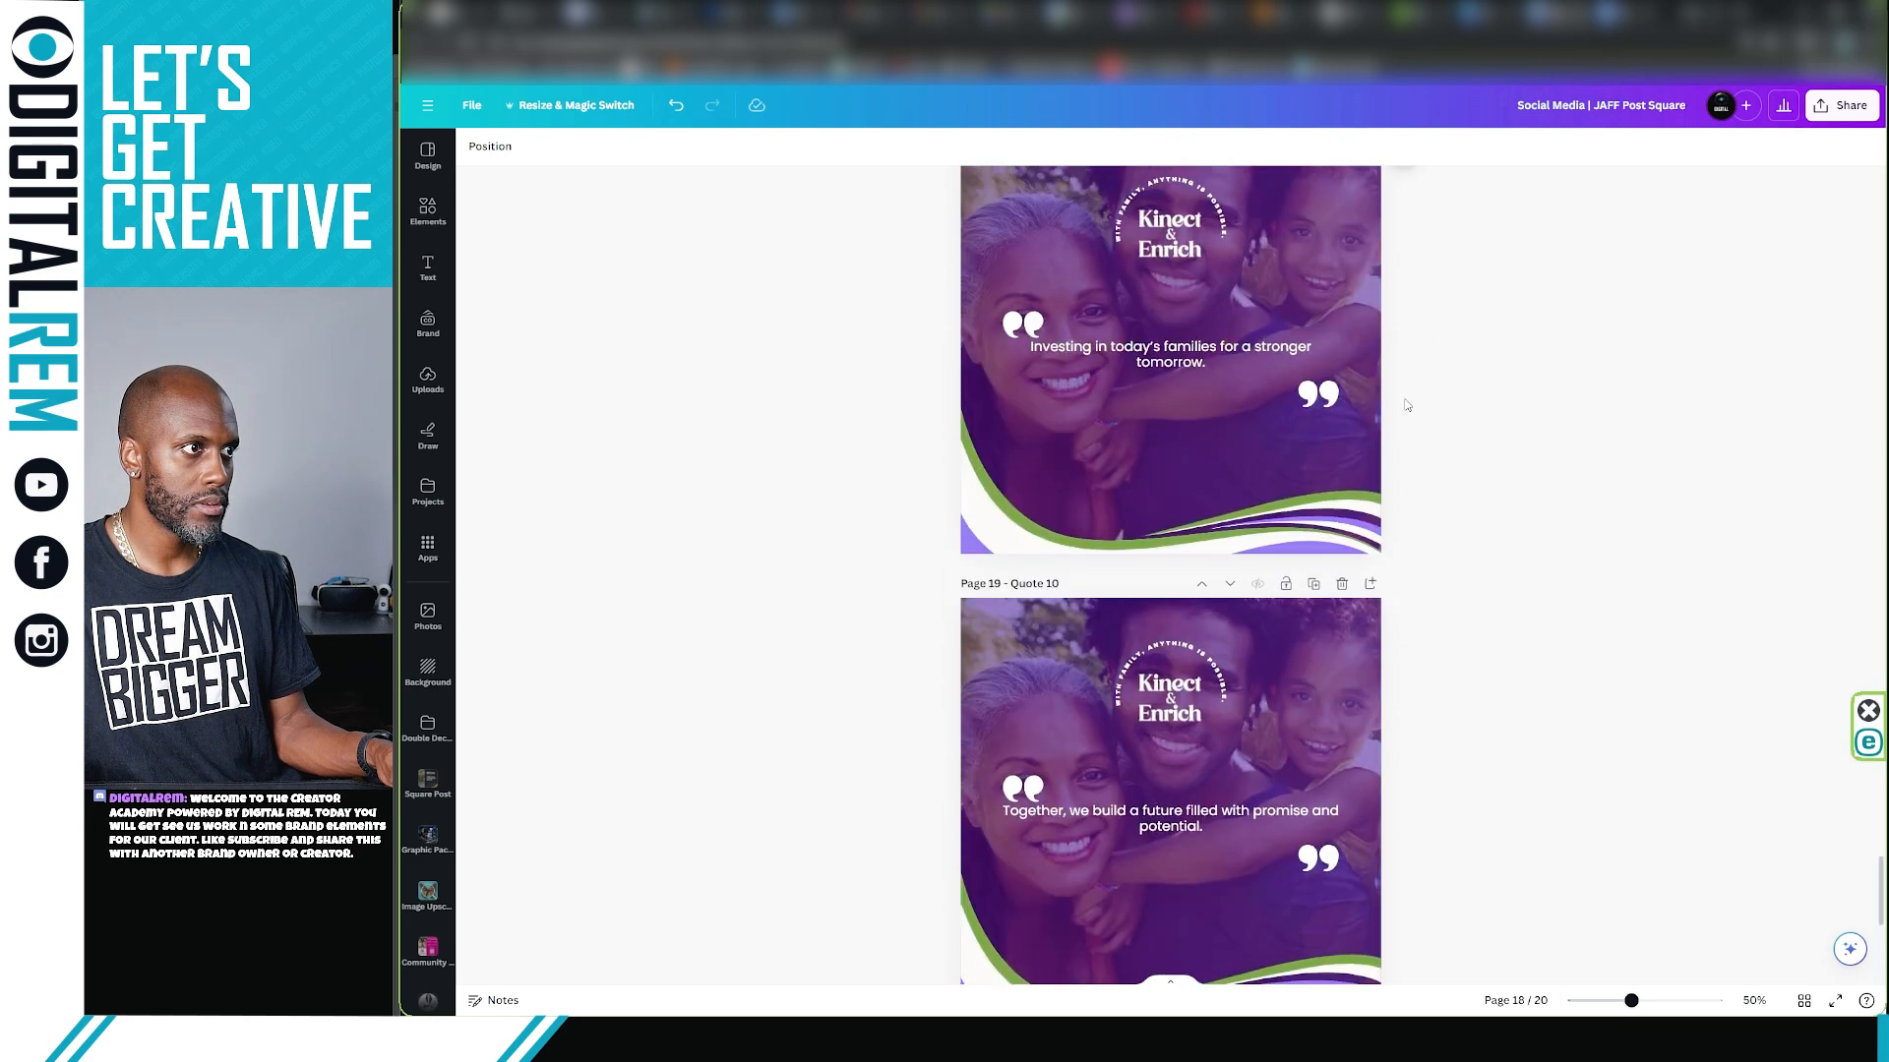
scroll(1407, 406, "up", 10)
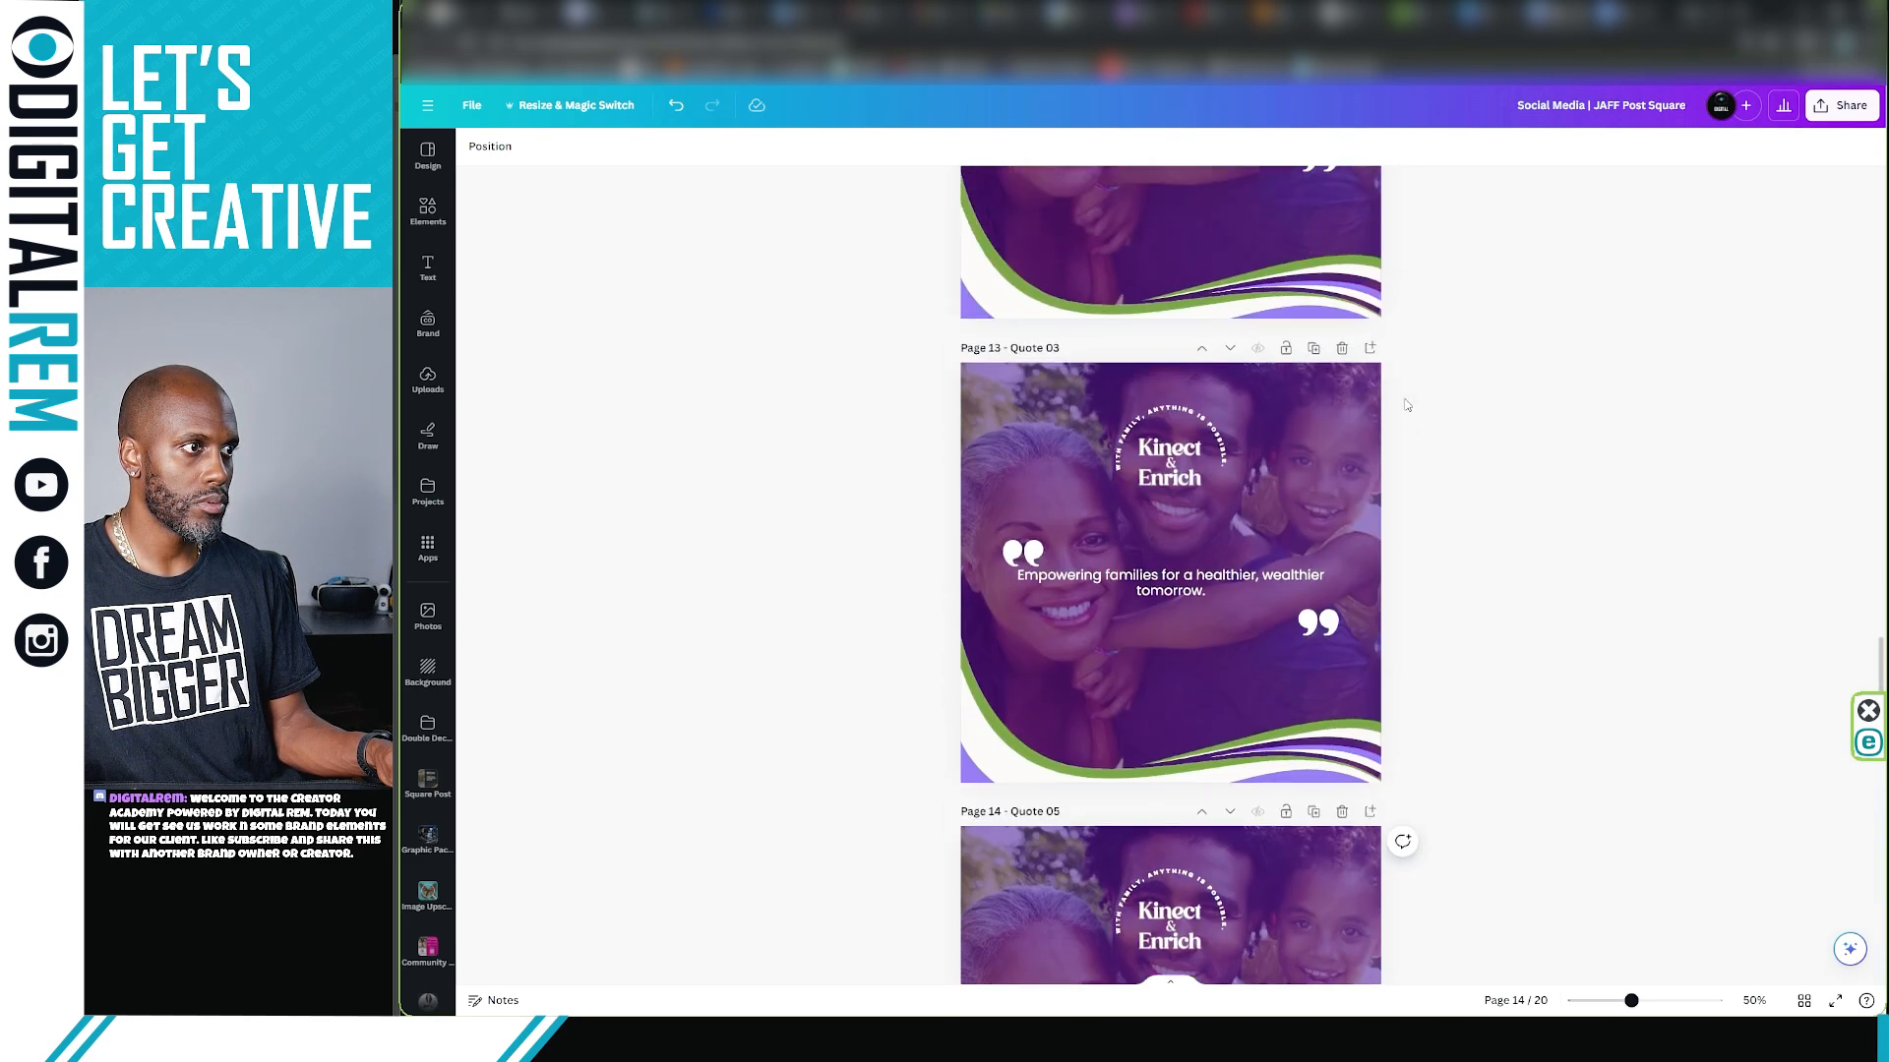
scroll(1407, 406, "up", 7)
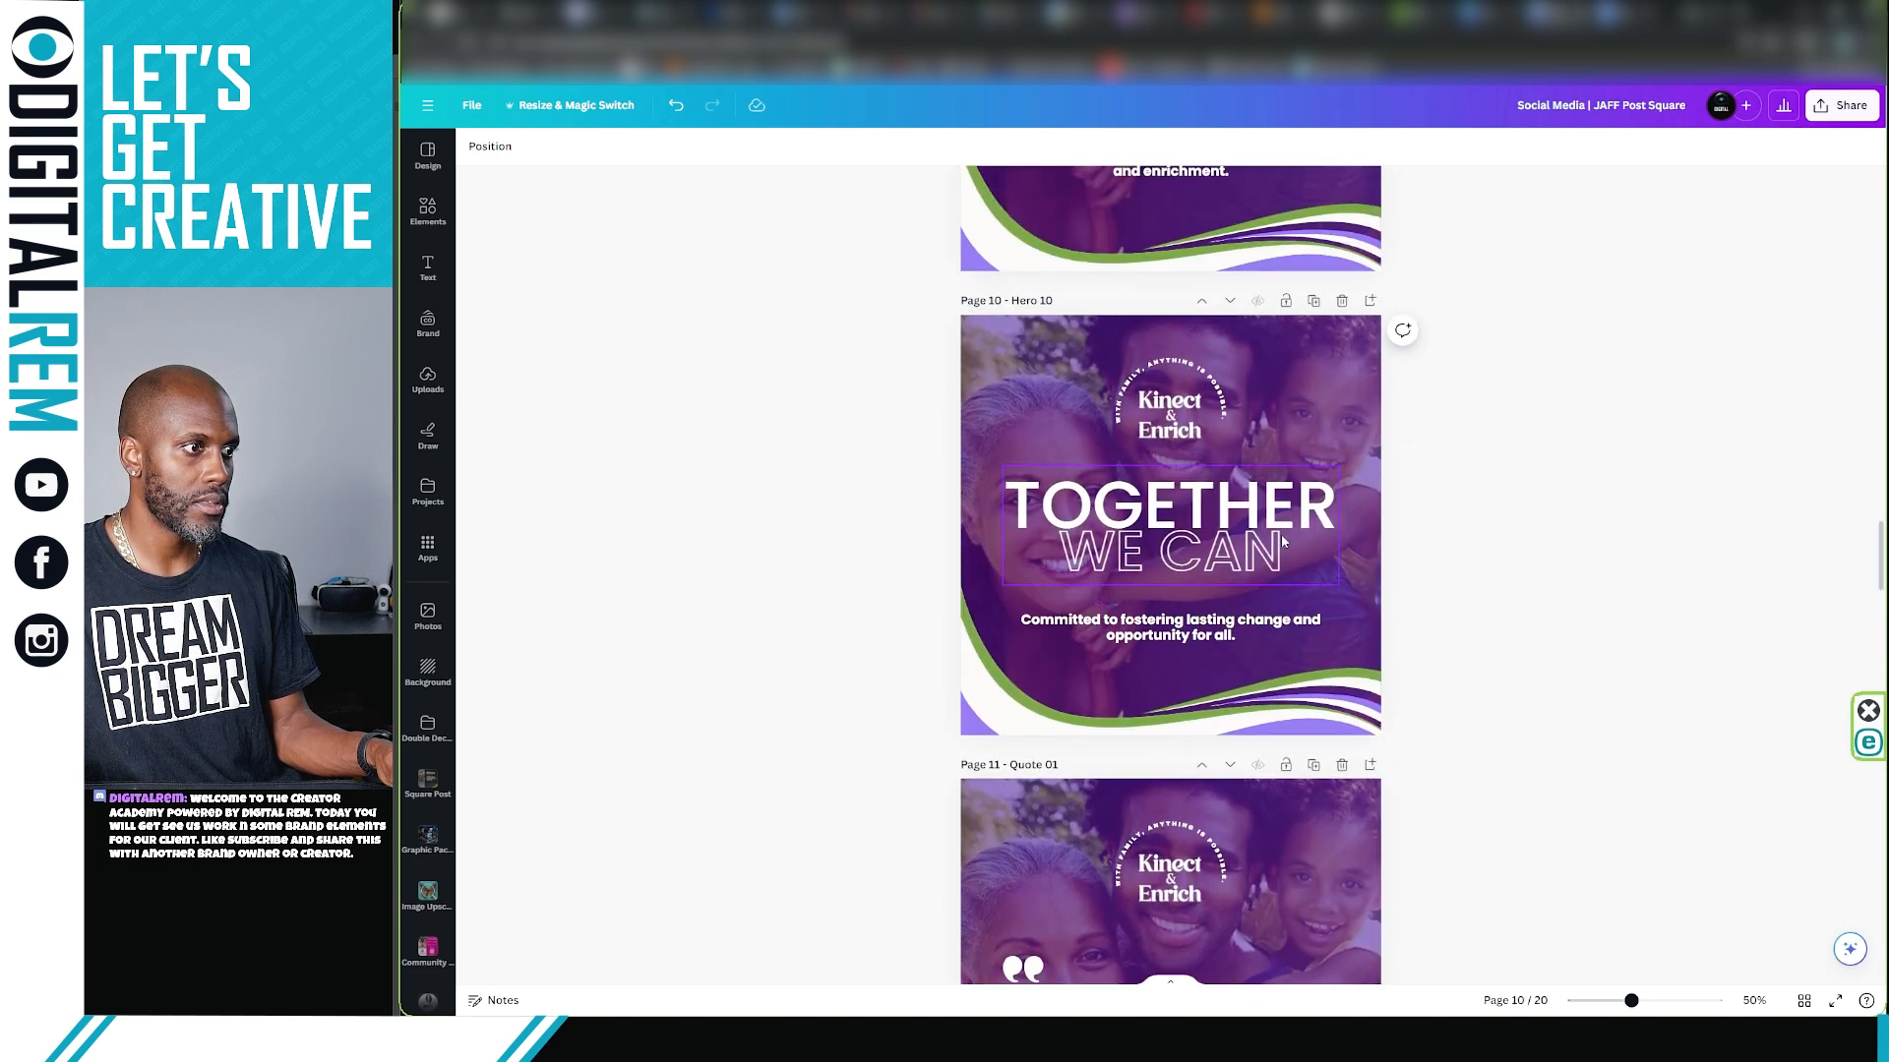
scroll(1170, 580, "down", 5)
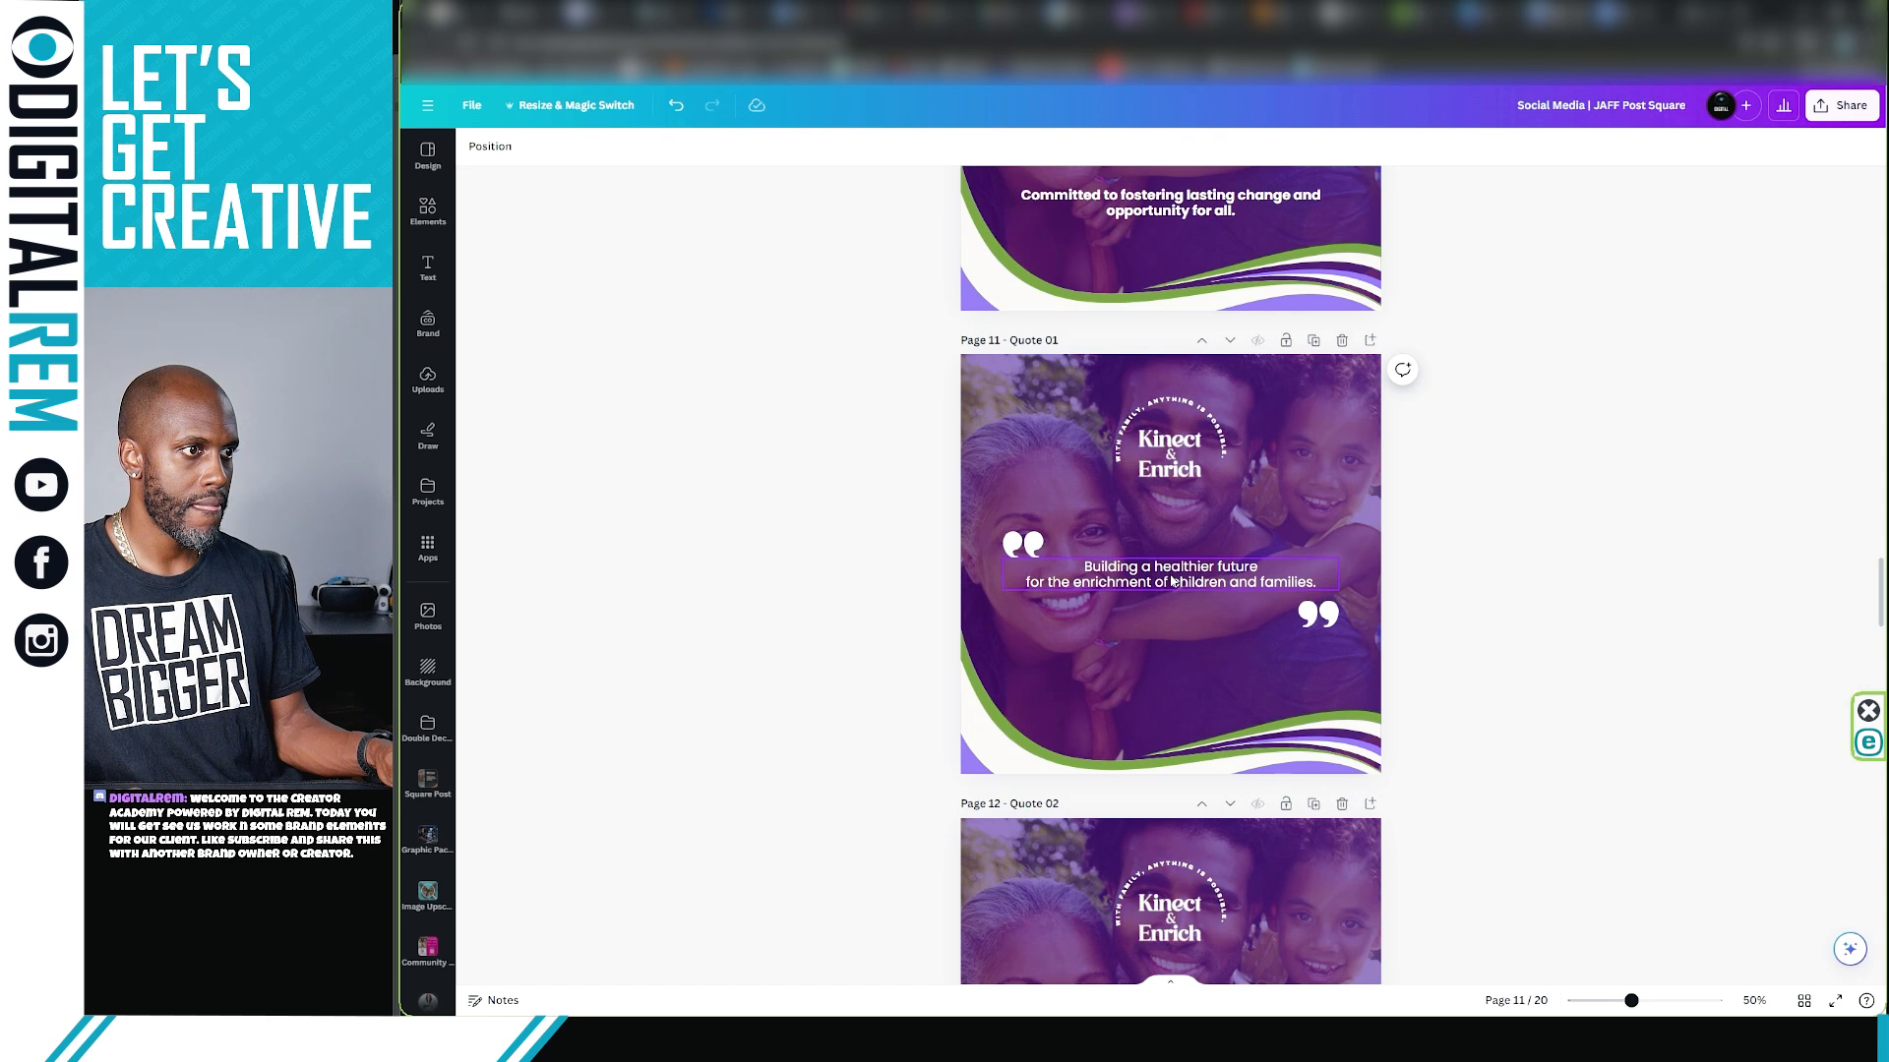
double_click(1170, 581)
key("ctrl+a")
key("ctrl+v")
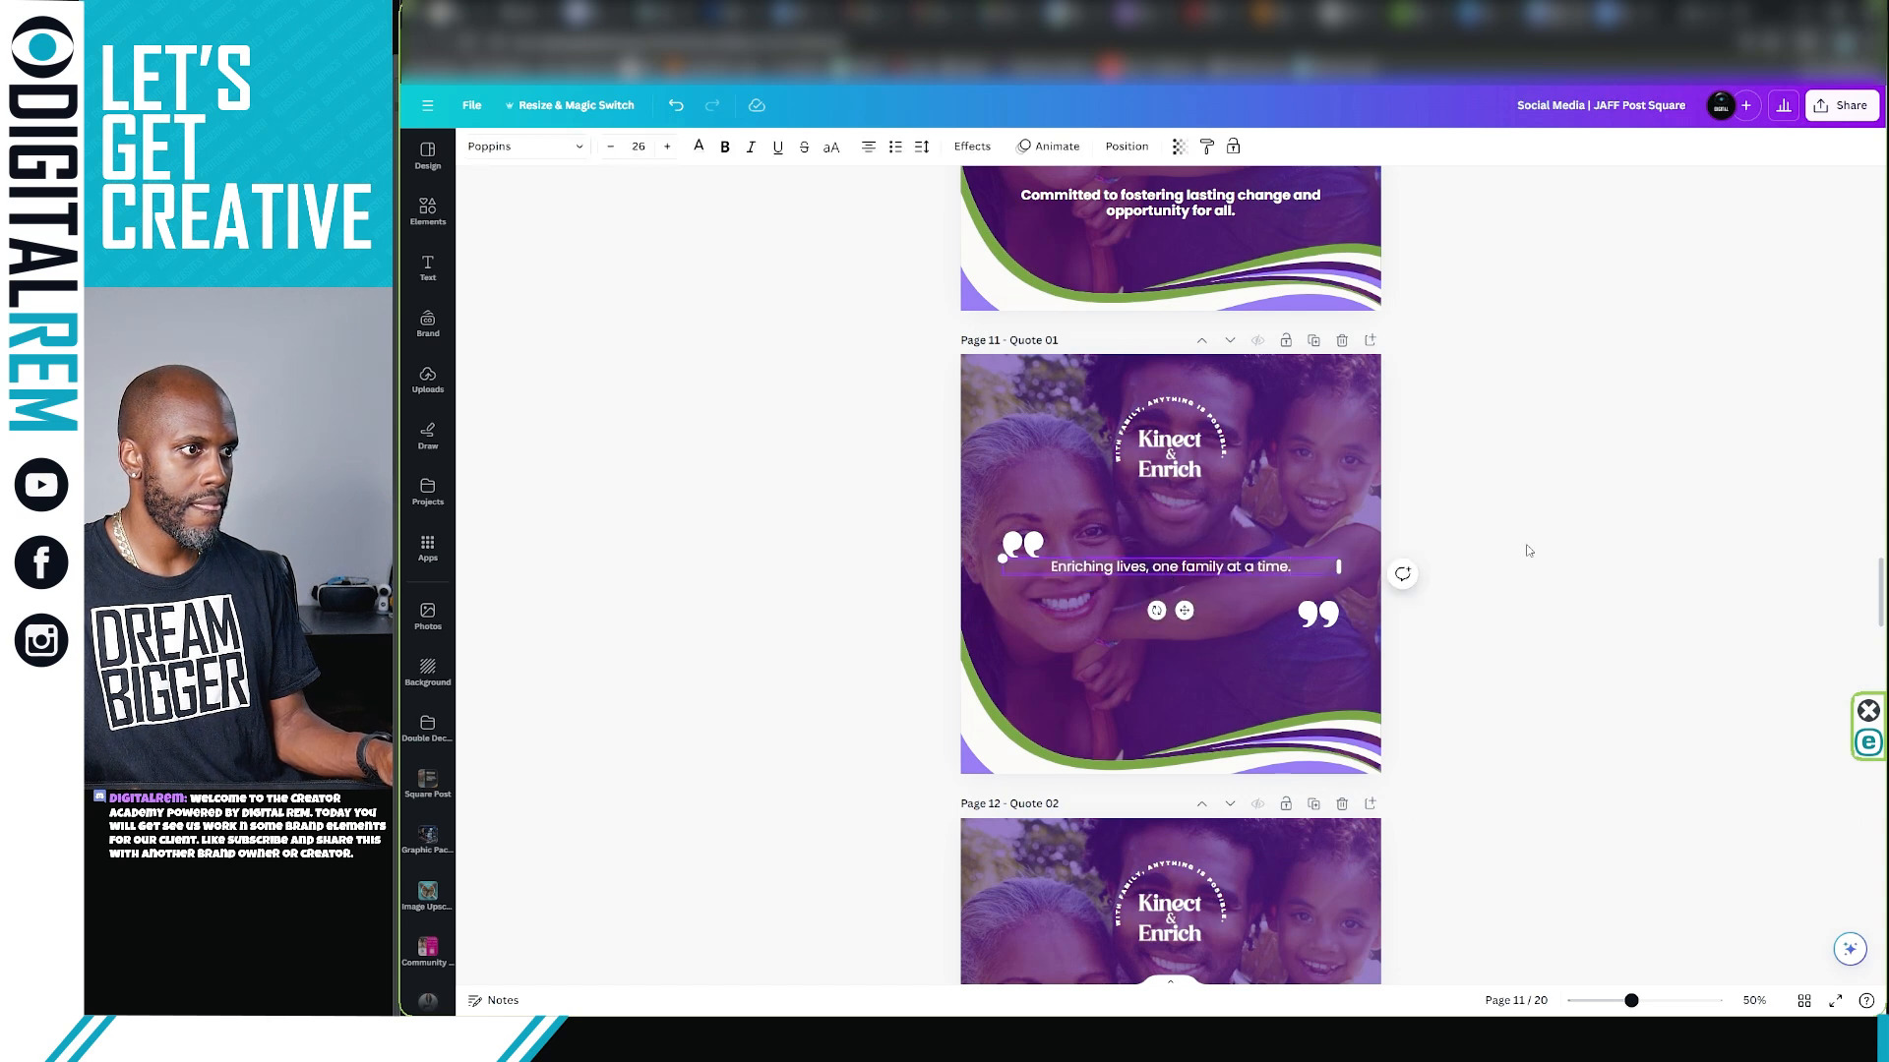
Move the closing quotation marks up closer to the single-line quotes on page 11 and page 14
left_click(1307, 612)
left_click_drag(1306, 612, 1312, 590)
left_click(1441, 534)
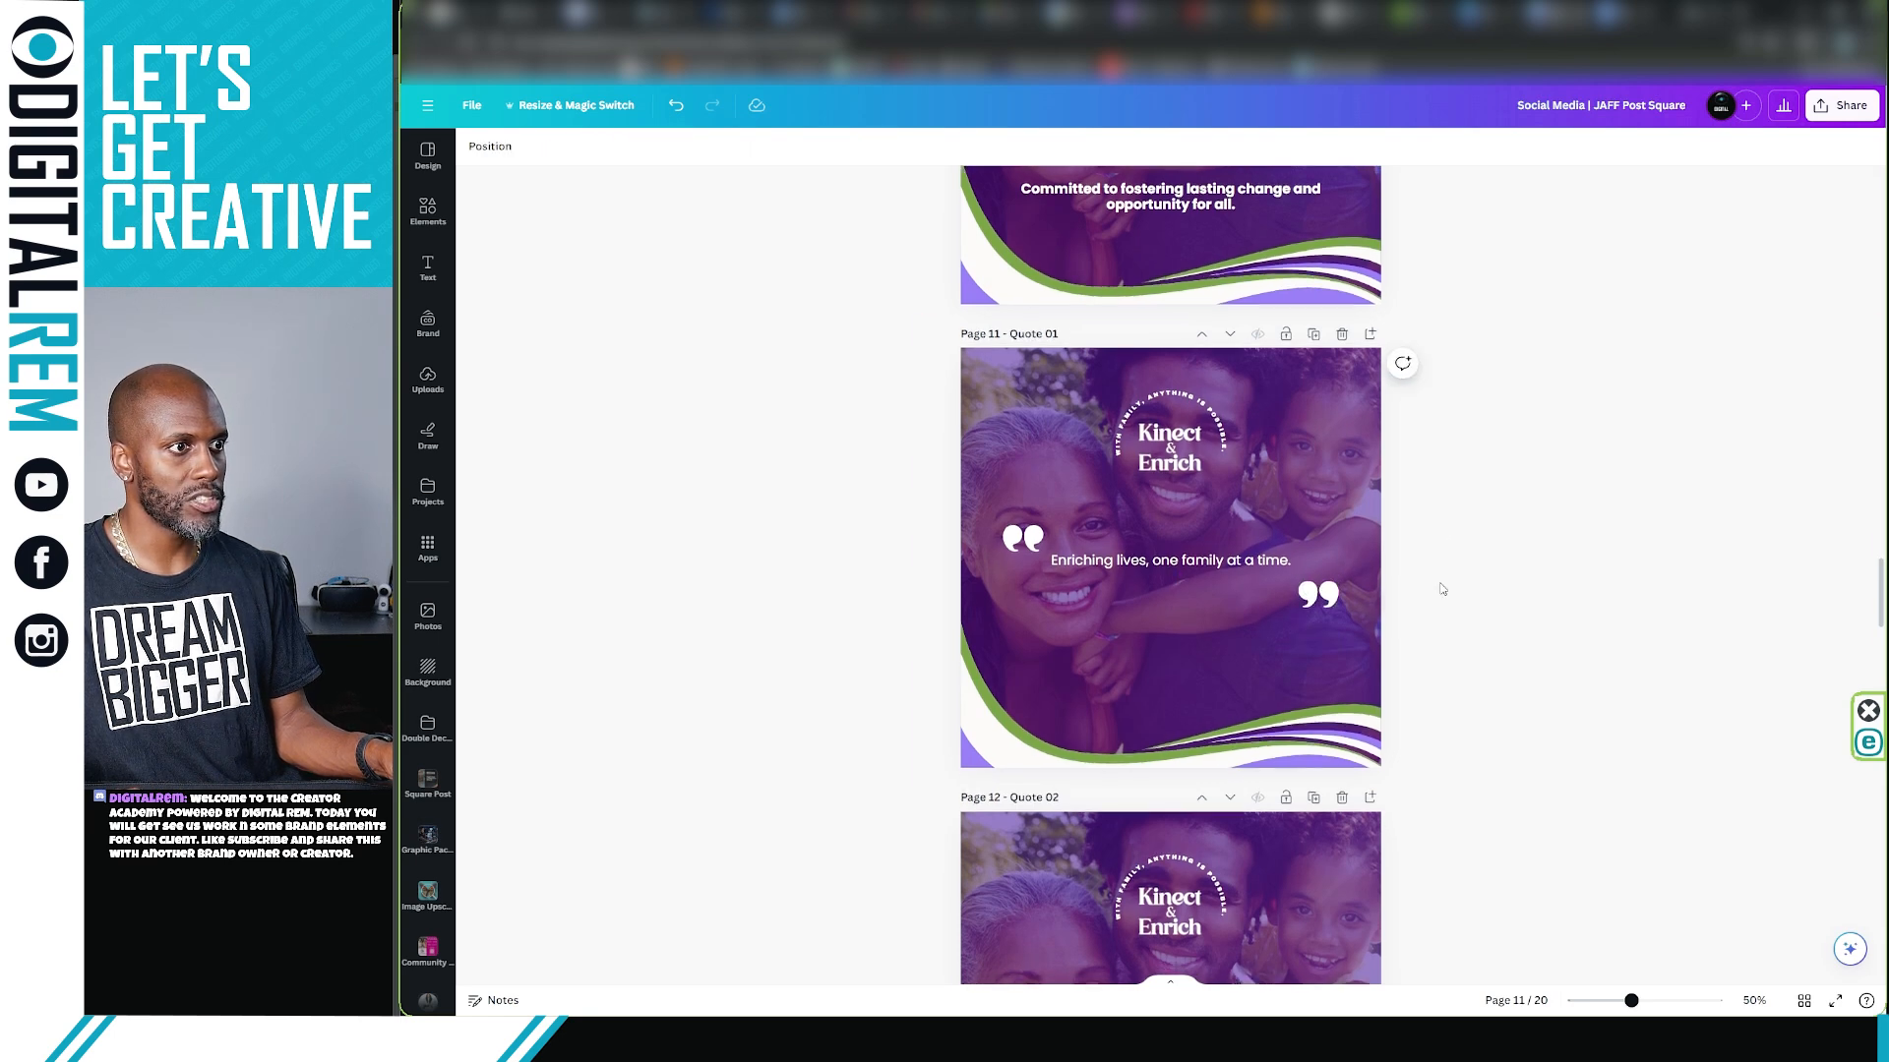
scroll(1322, 482, "down", 3)
scroll(1309, 762, "down", 9)
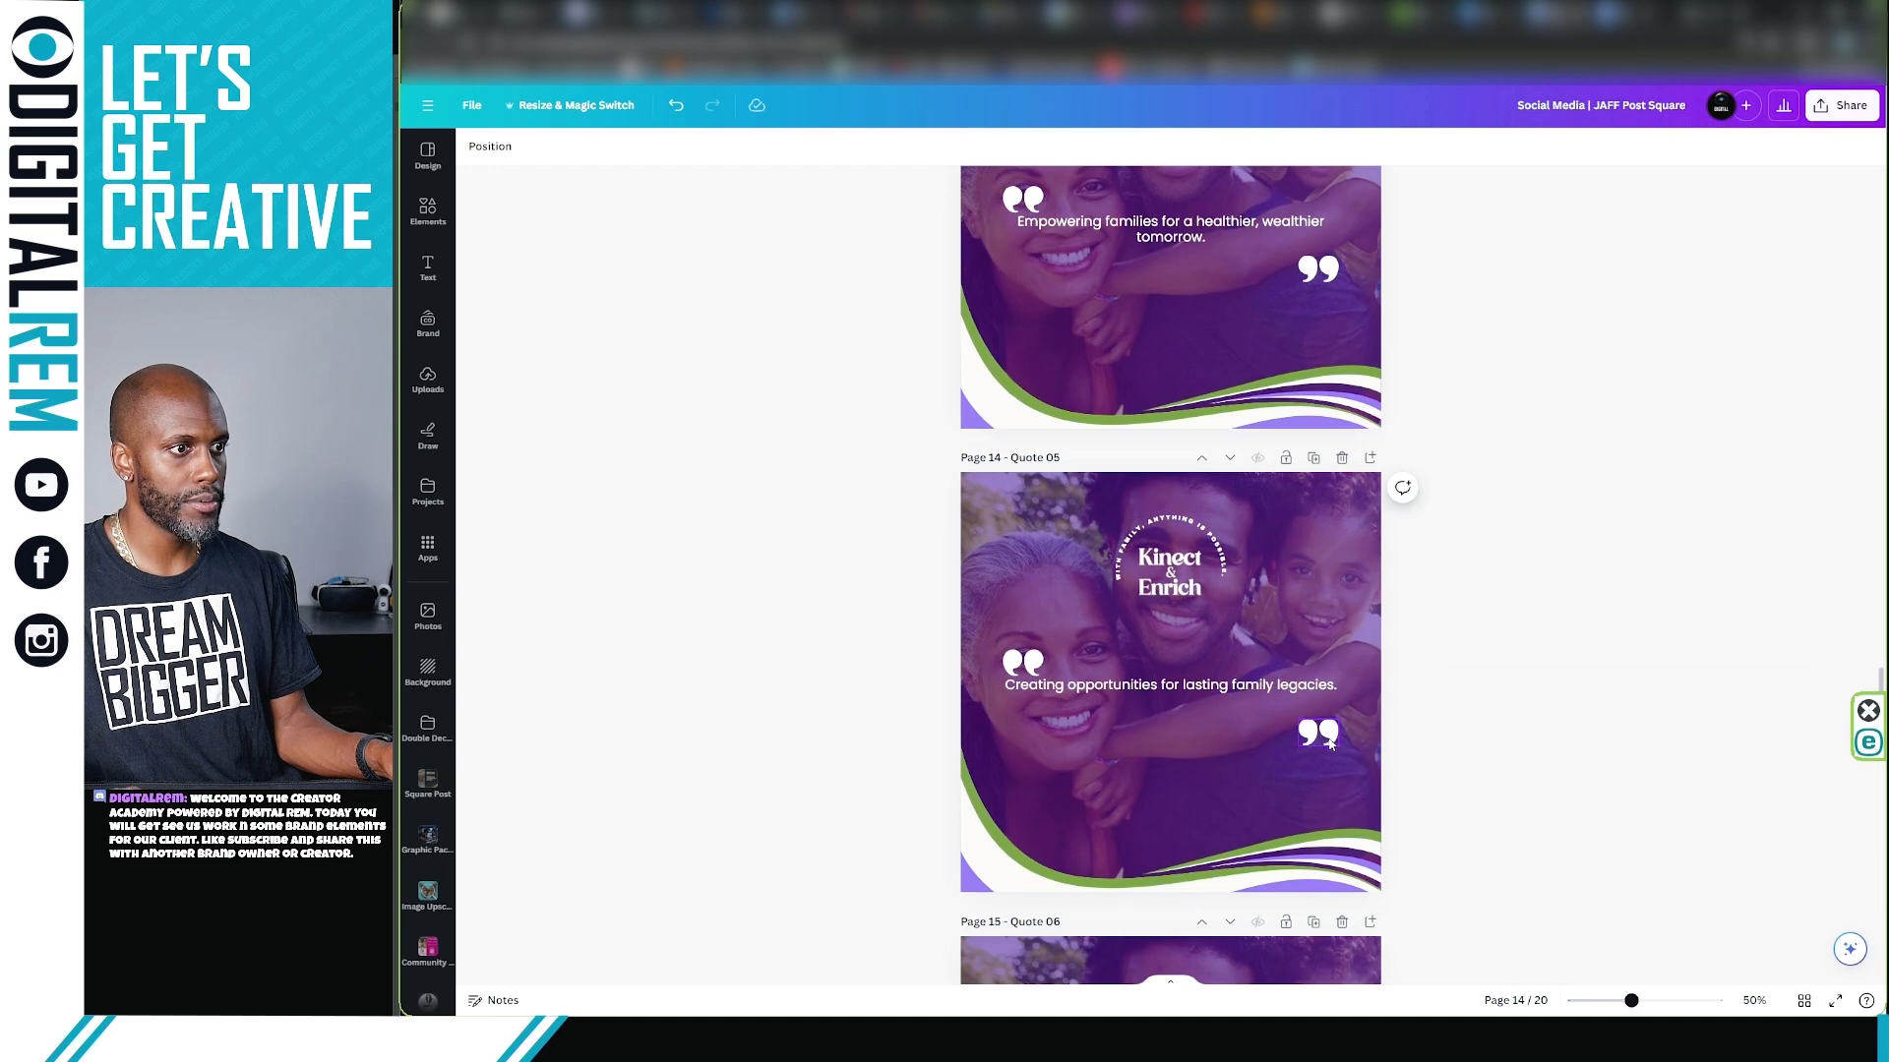
left_click_drag(1330, 736, 1327, 720)
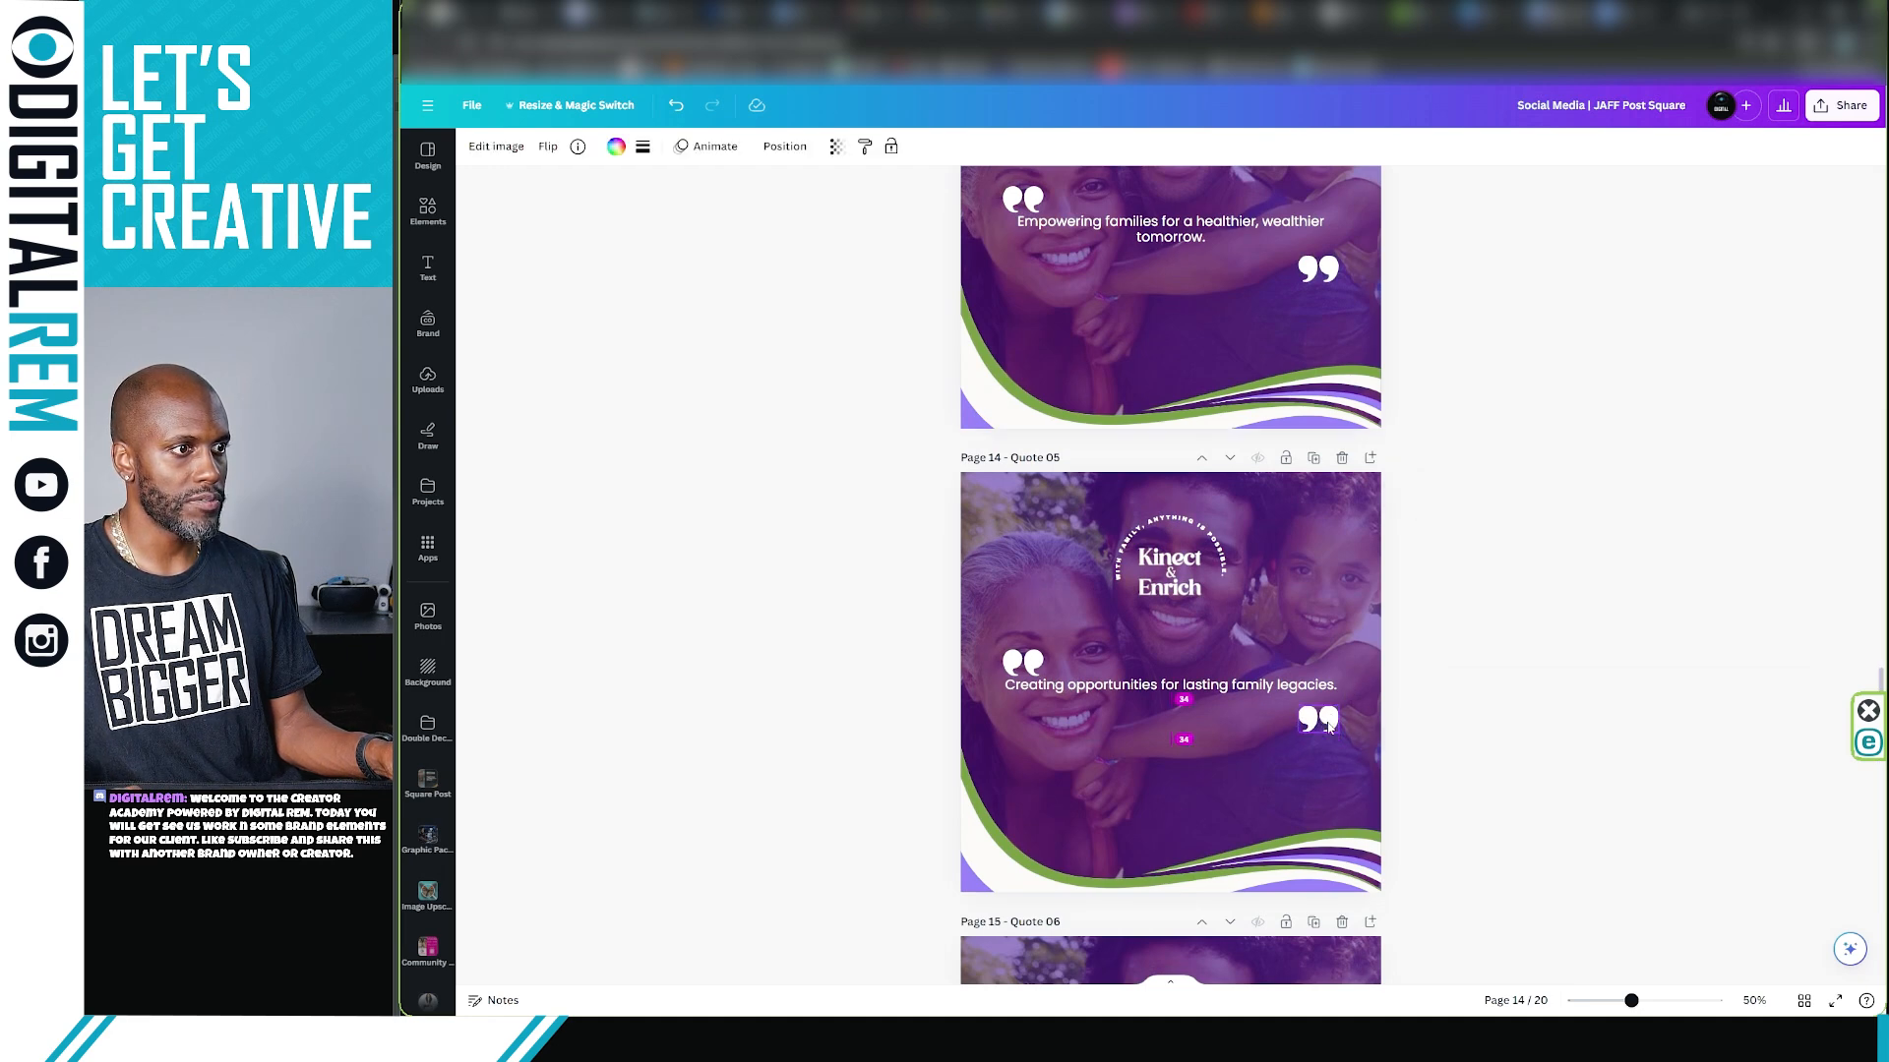
left_click(1476, 653)
Review the remaining Quote posts through the Event page and the Hero posts for layout, text and page titles
scroll(1377, 679, "down", 5)
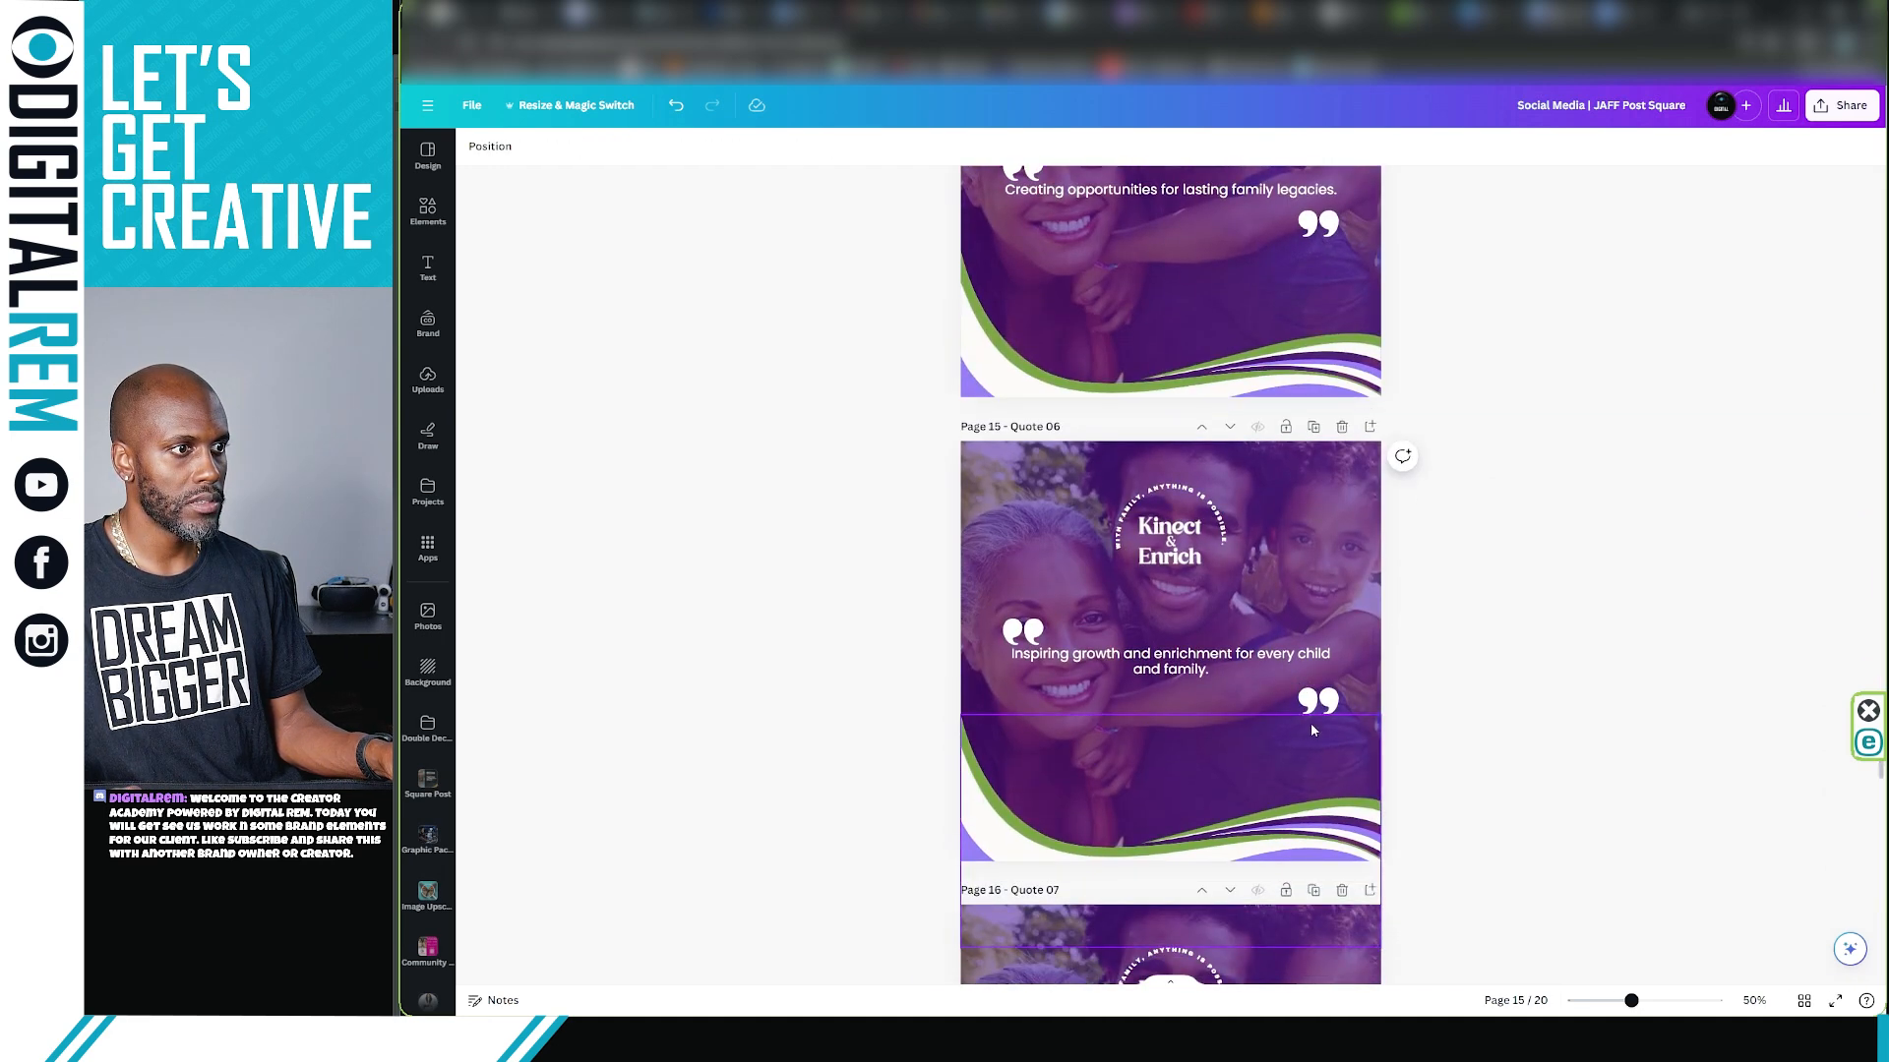
scroll(1310, 723, "down", 5)
scroll(1339, 722, "down", 15)
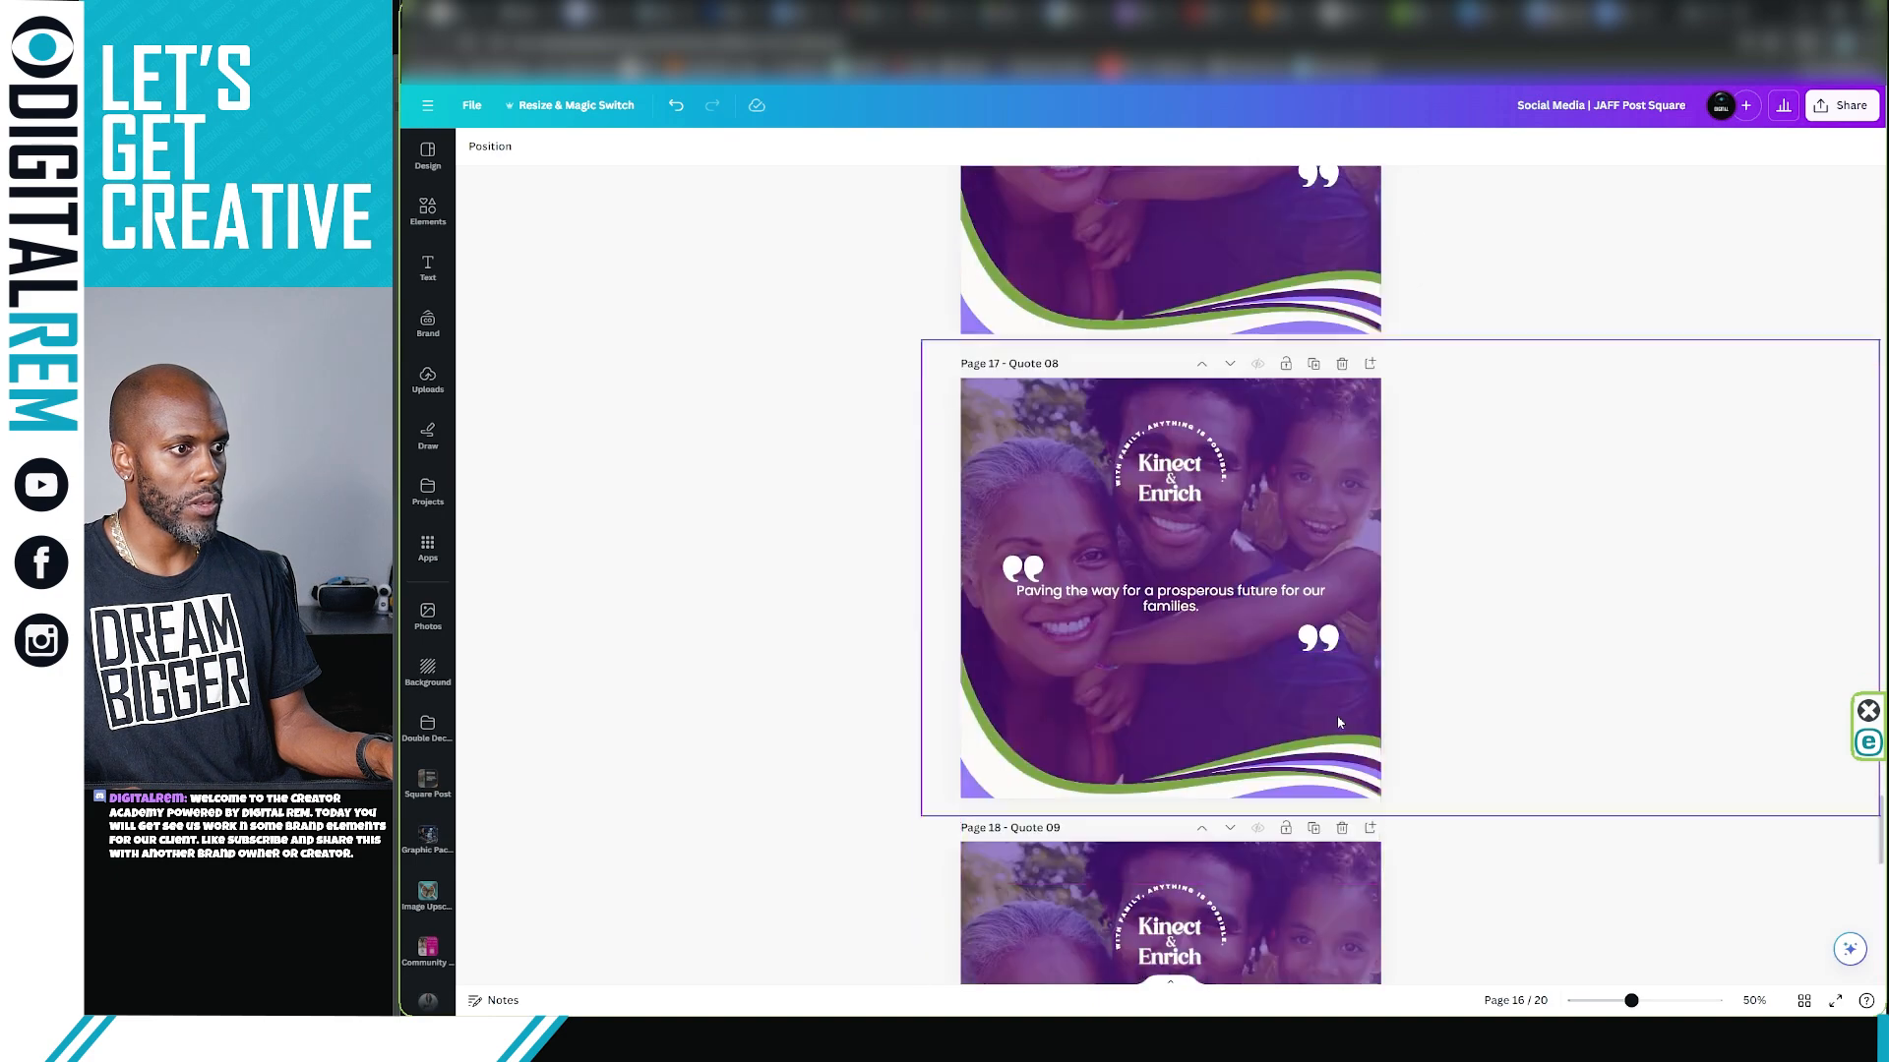
scroll(1340, 717, "down", 5)
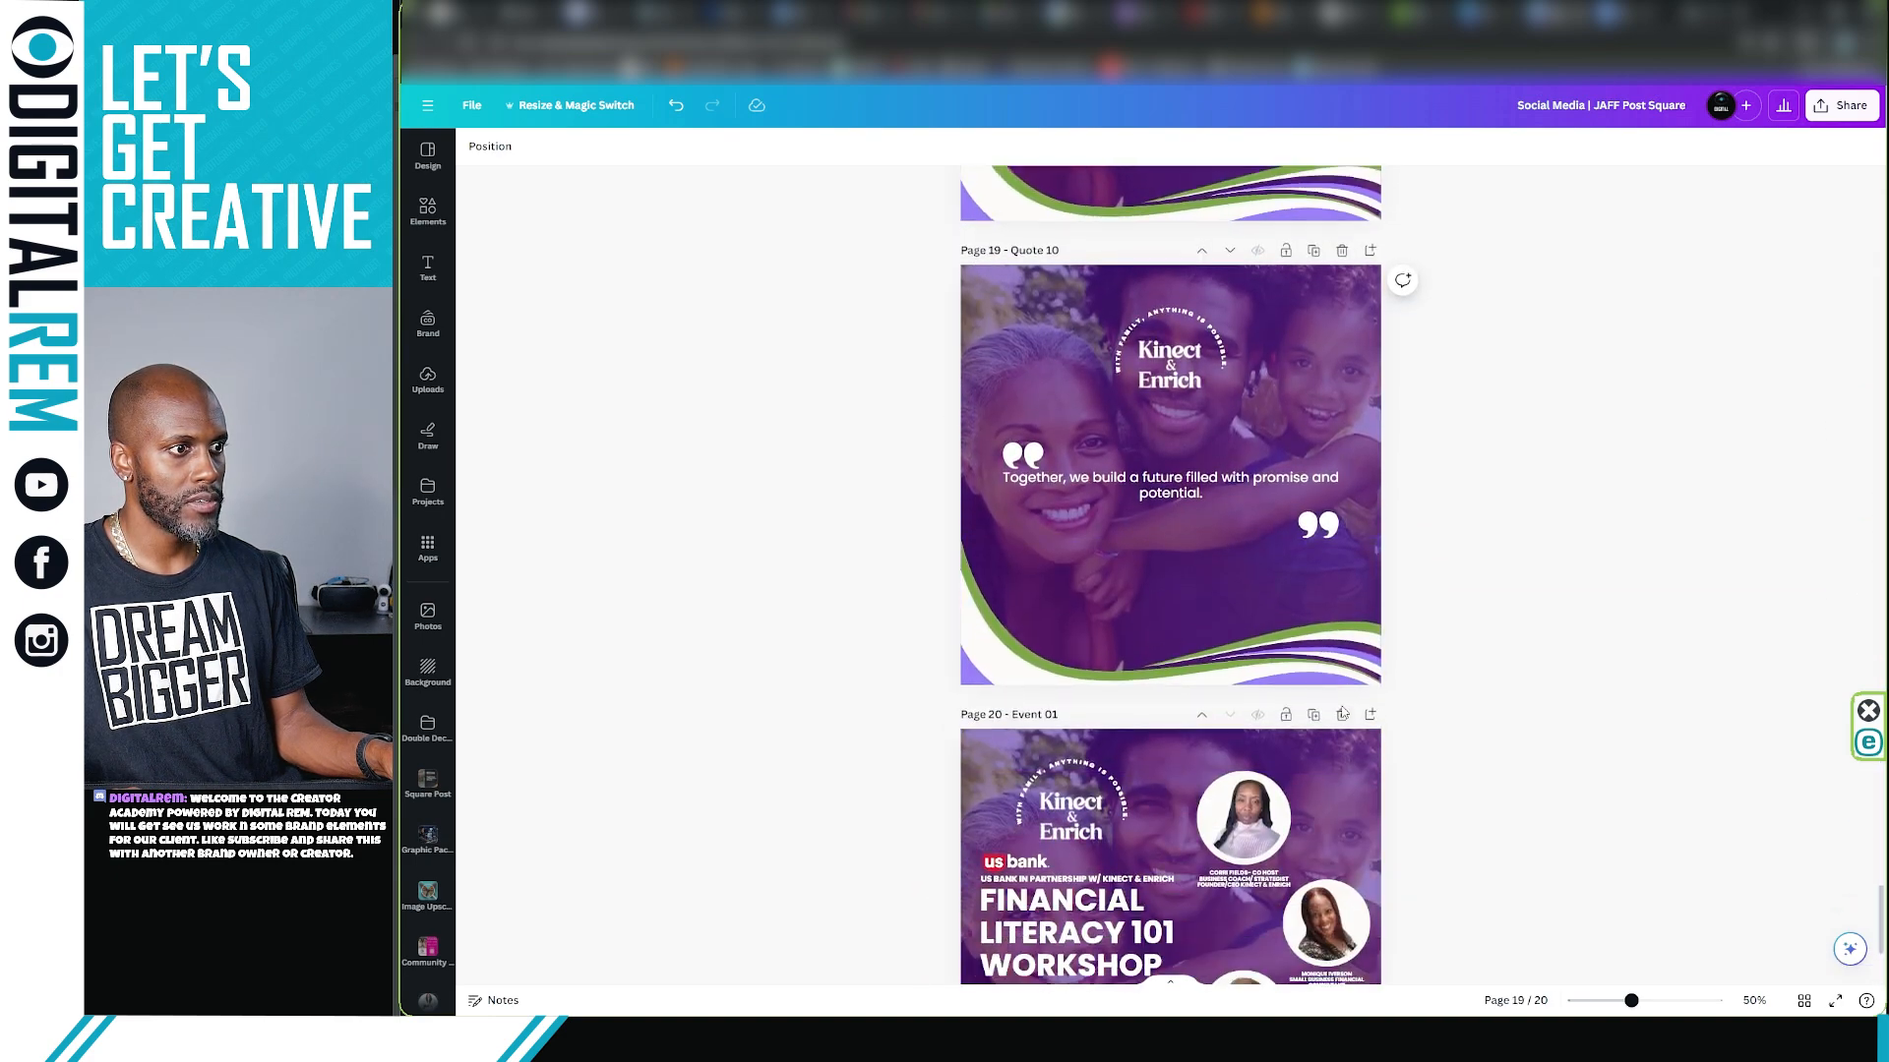
scroll(1436, 619, "up", 8)
scroll(1450, 597, "up", 10)
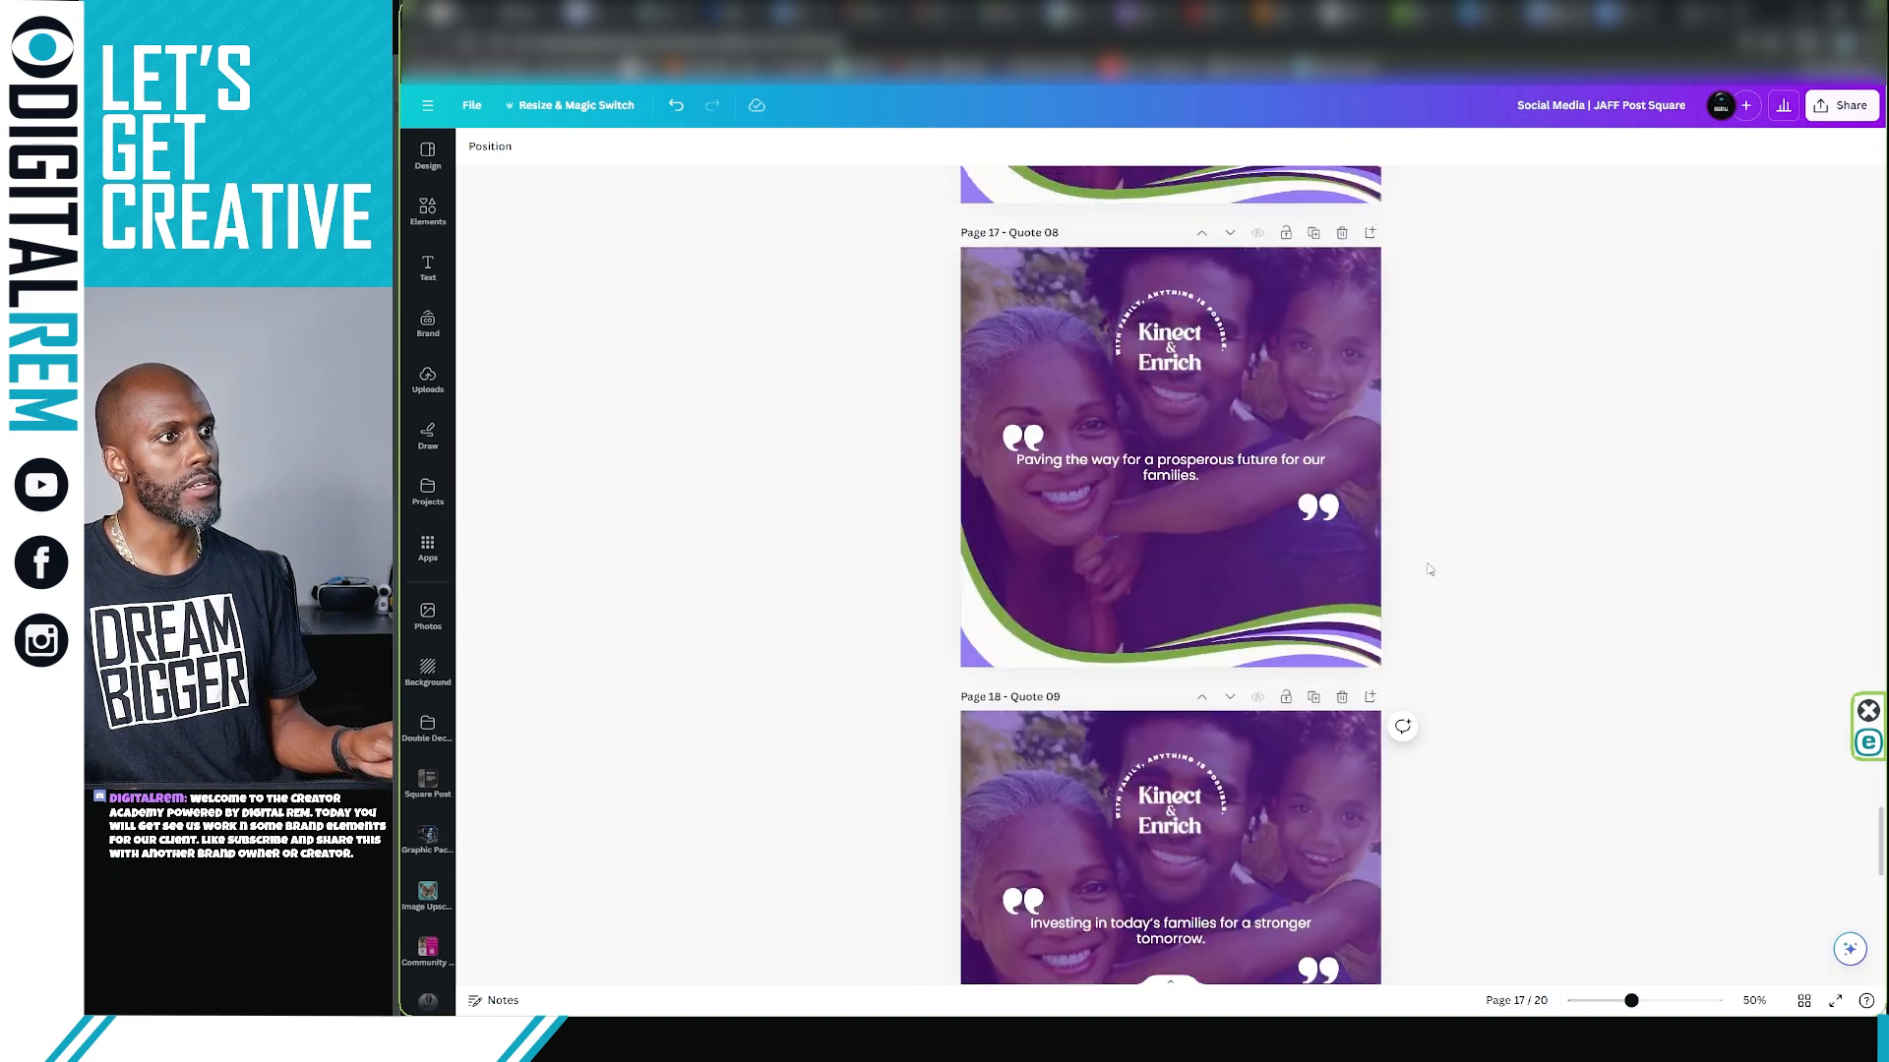
scroll(1429, 568, "up", 10)
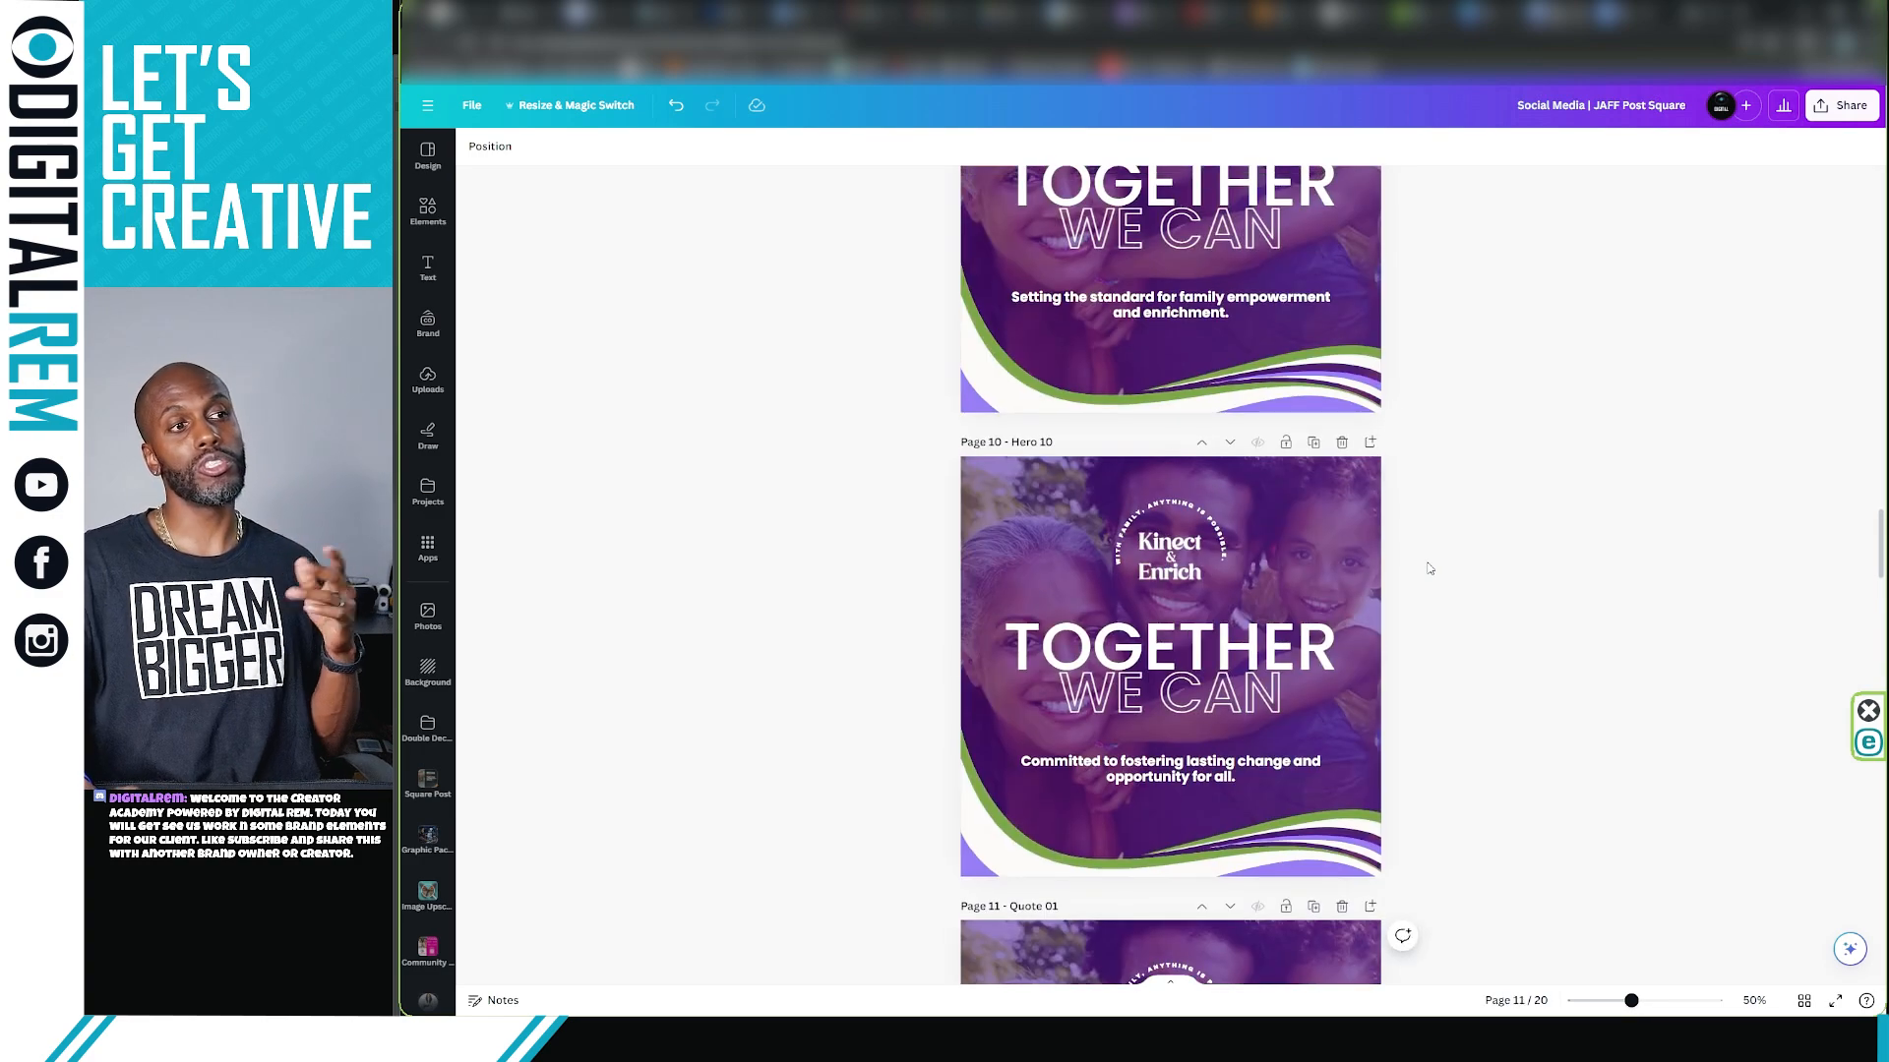
scroll(1431, 567, "up", 2)
scroll(1431, 568, "up", 10)
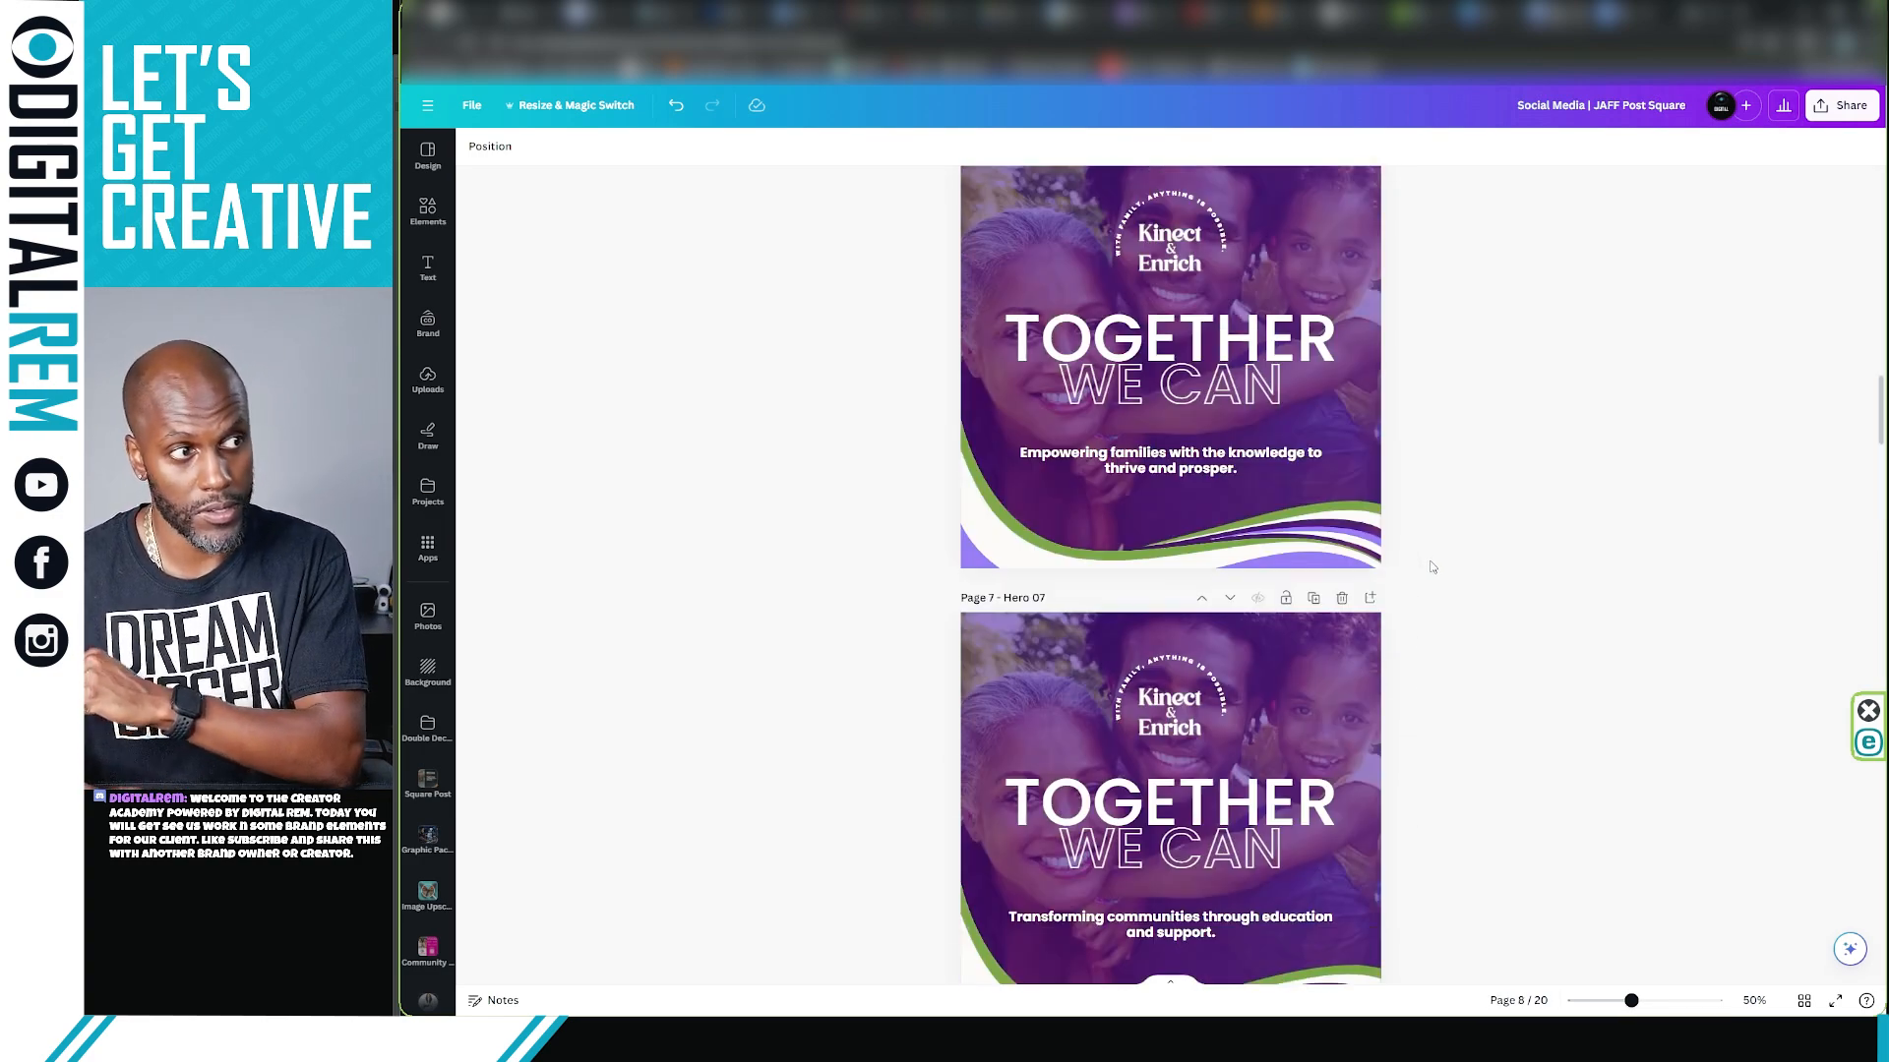
scroll(1432, 567, "up", 5)
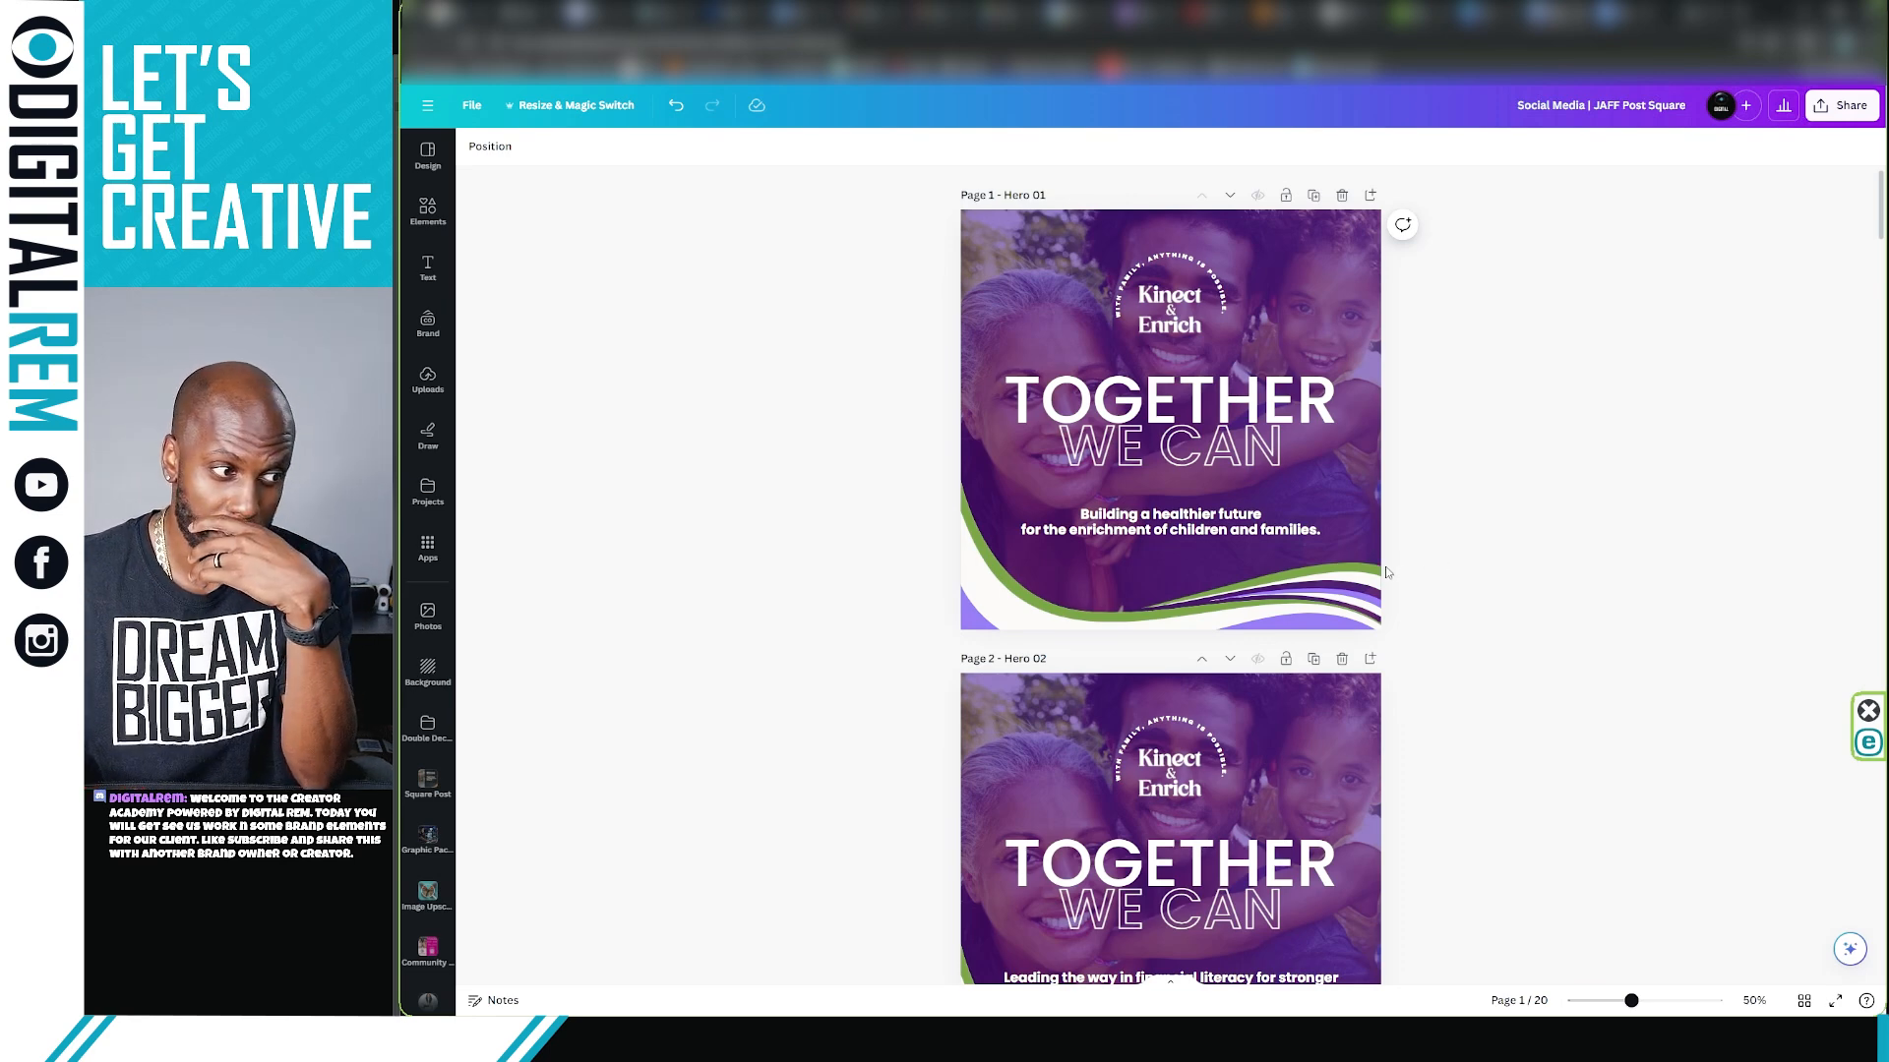
scroll(1382, 575, "down", 2)
scroll(1372, 580, "down", 2)
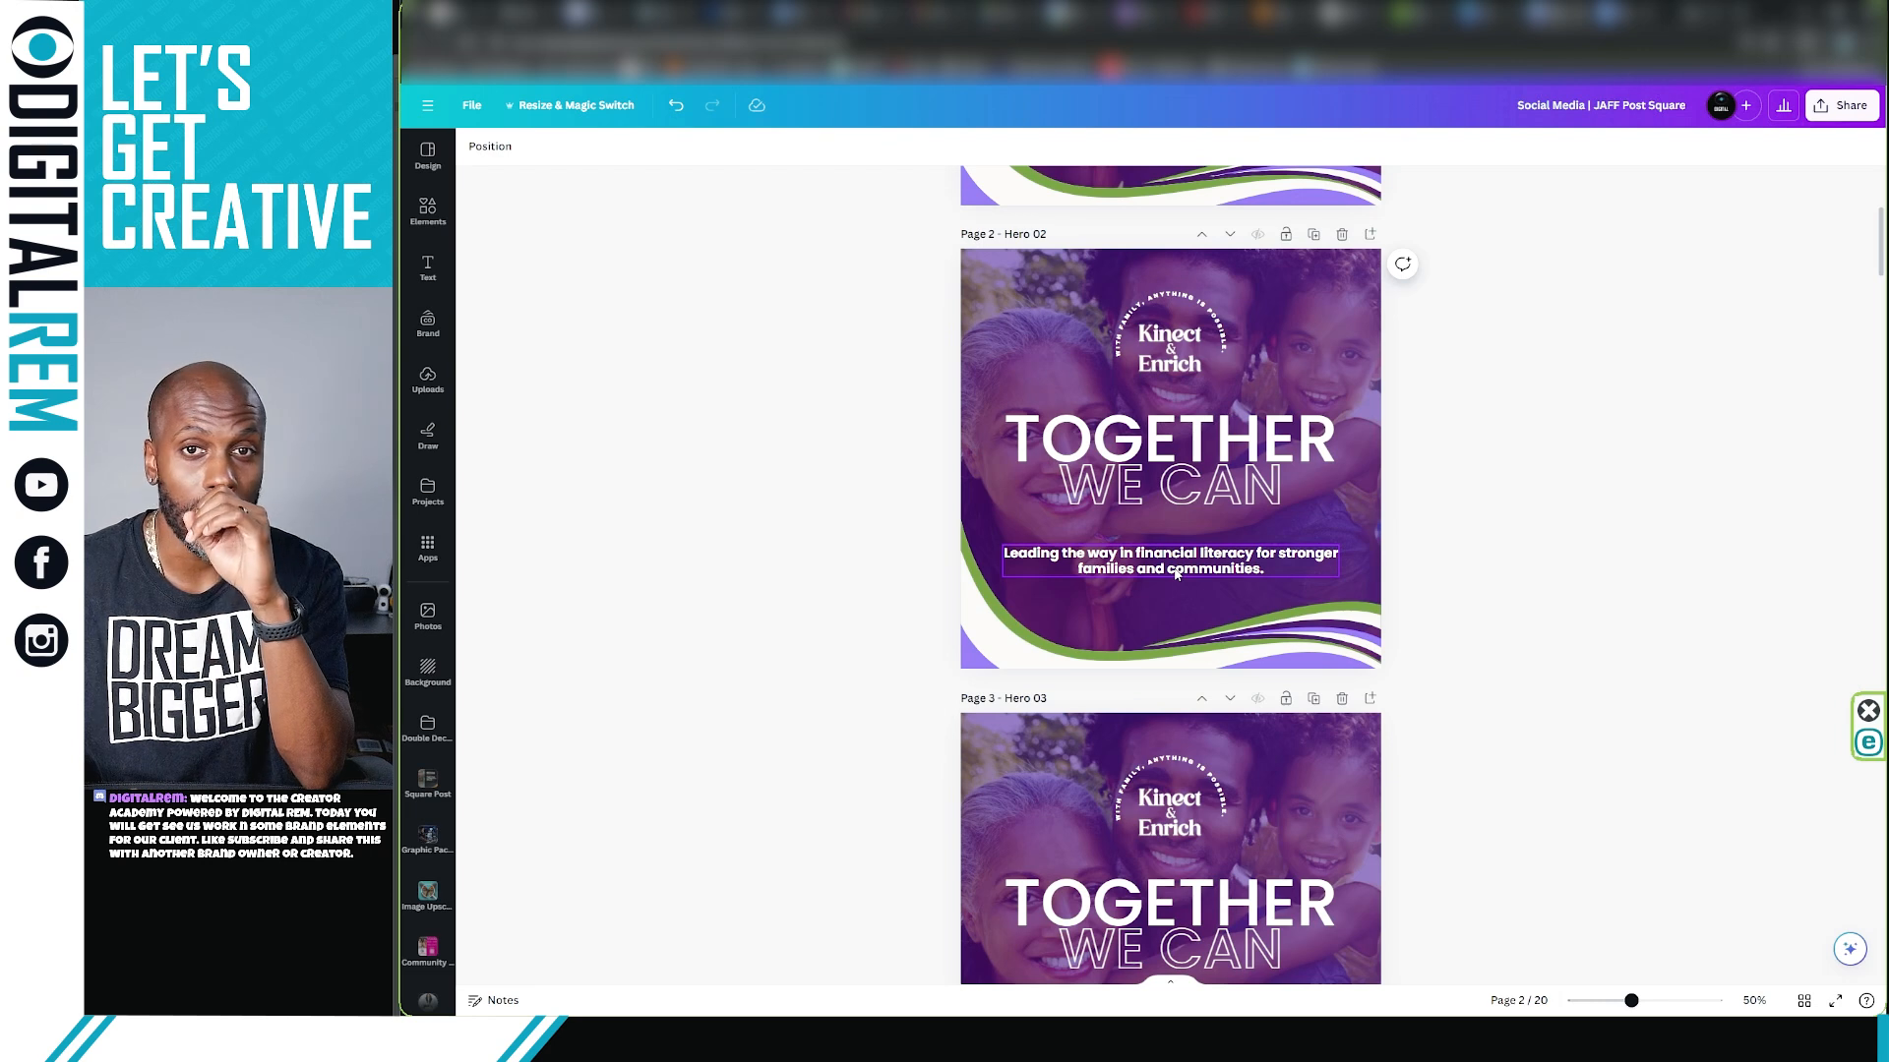
Try Magic Write's Sprinkle fairy dust on the Hero 02 tagline, then undo the rewrite
left_click(1175, 579)
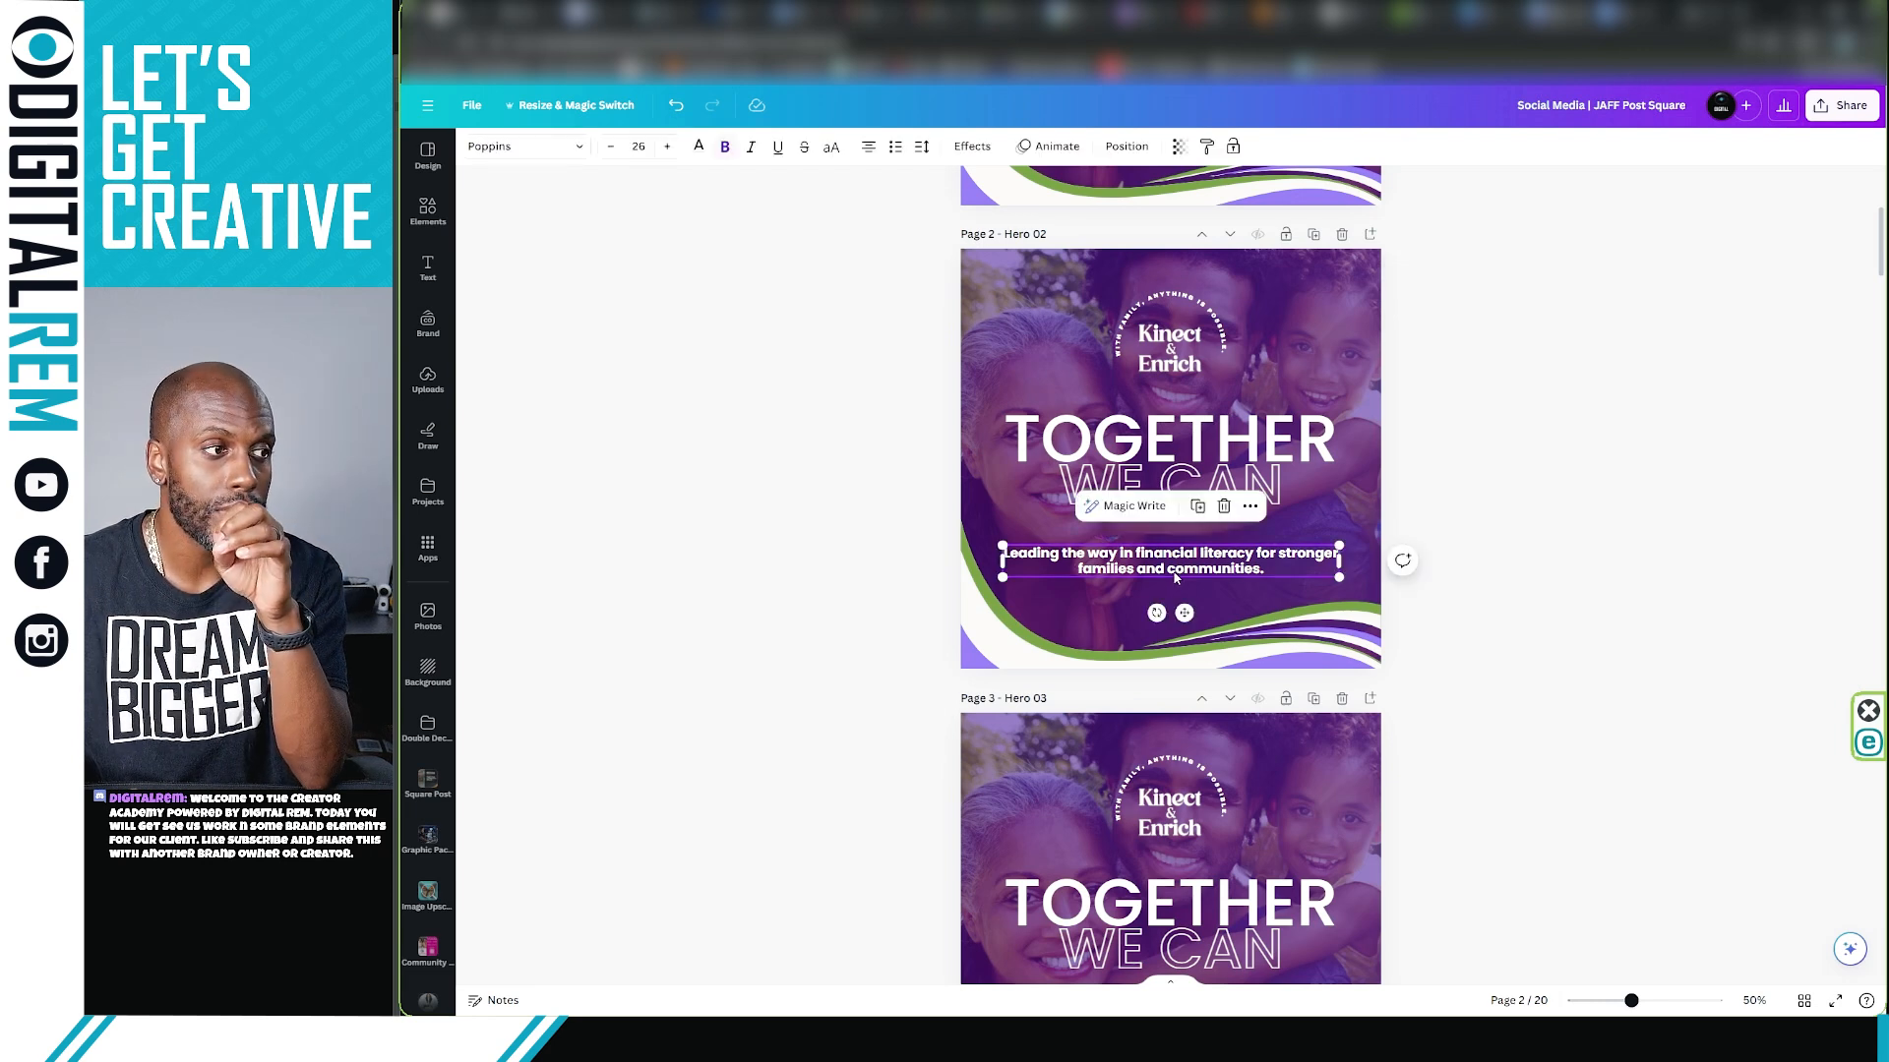
left_click(1134, 507)
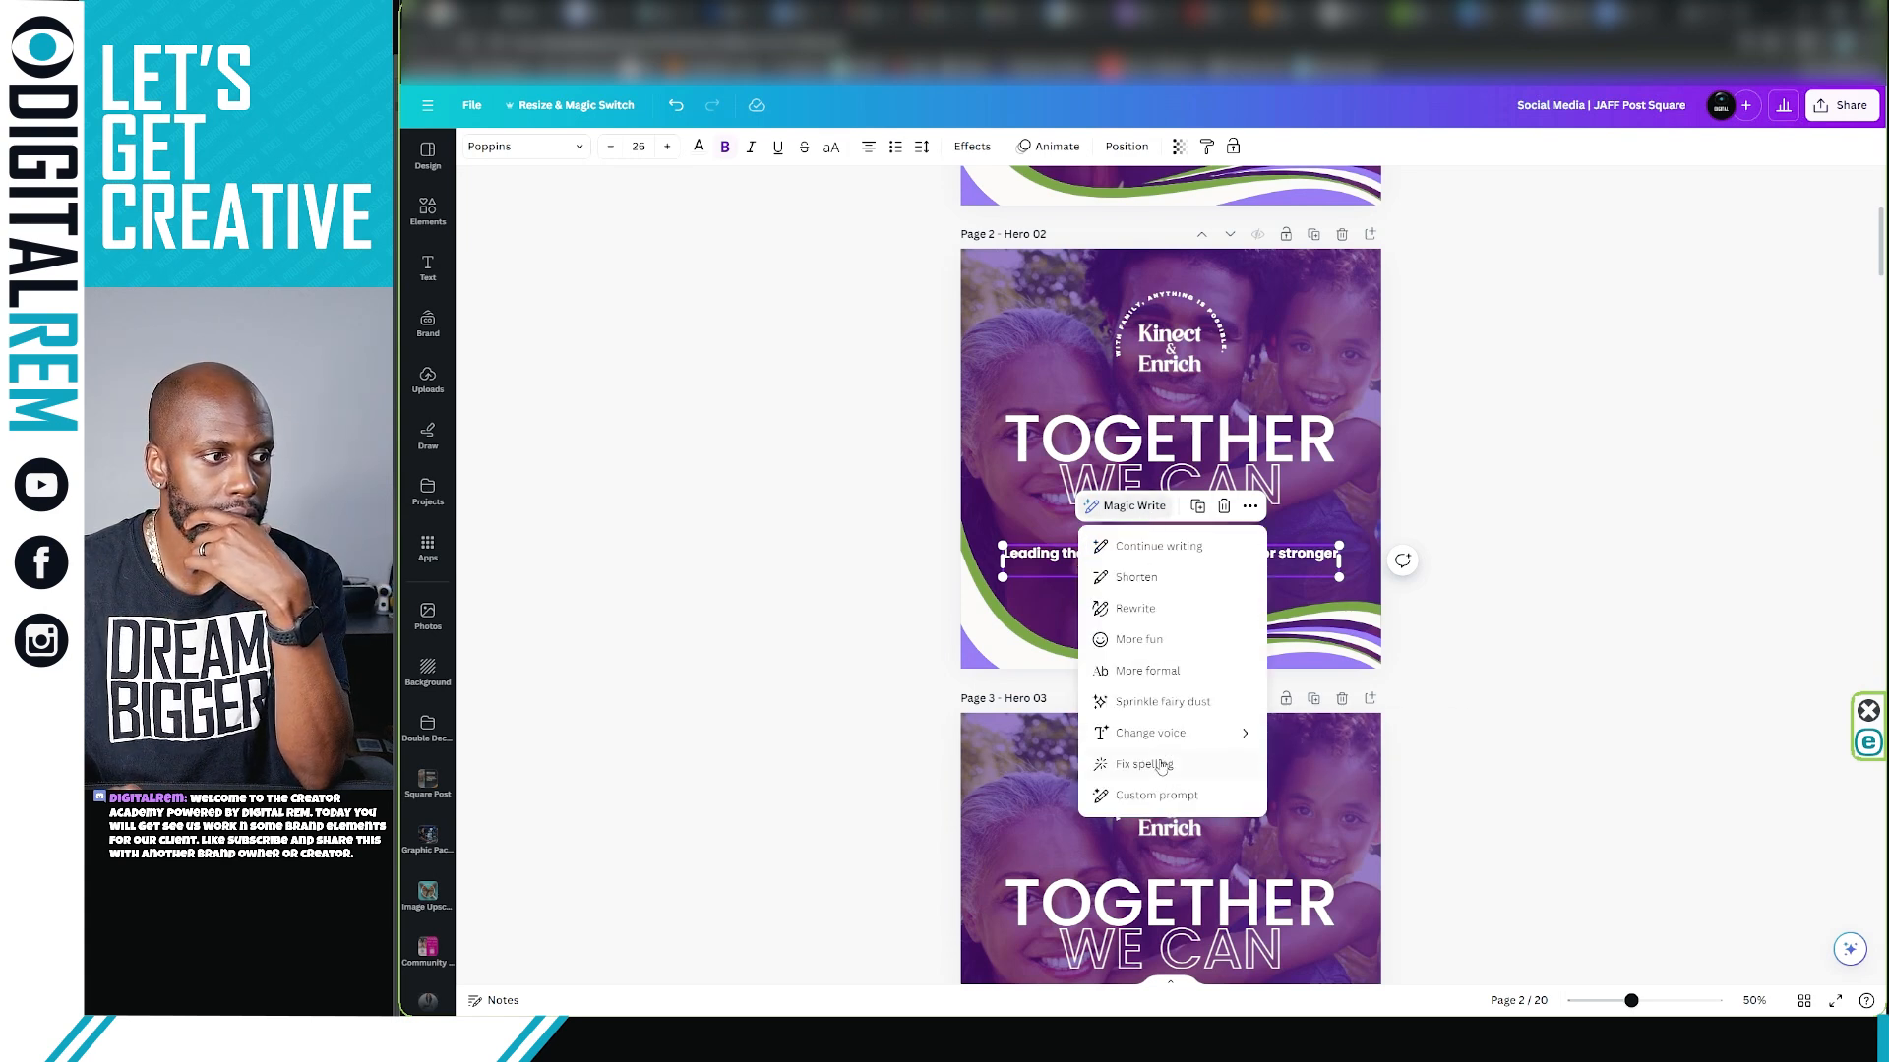
mouse_move(1177, 733)
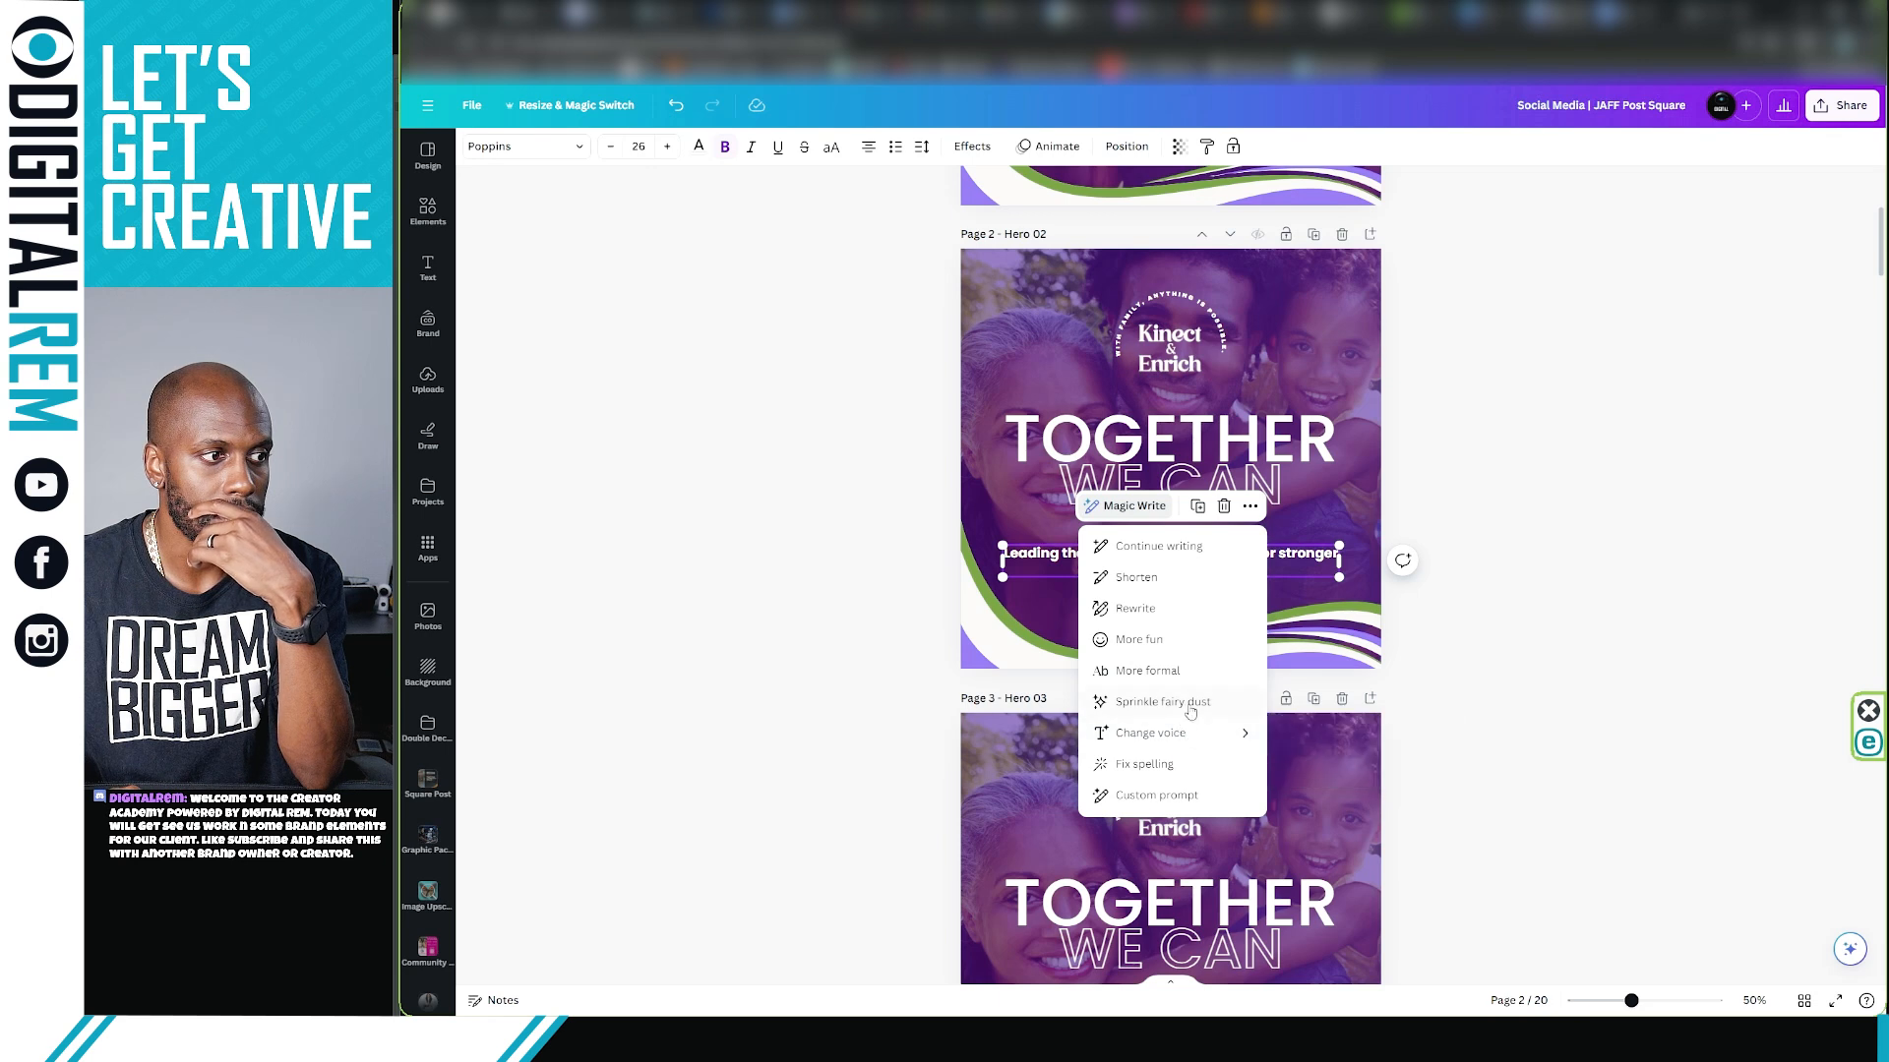
left_click(1192, 702)
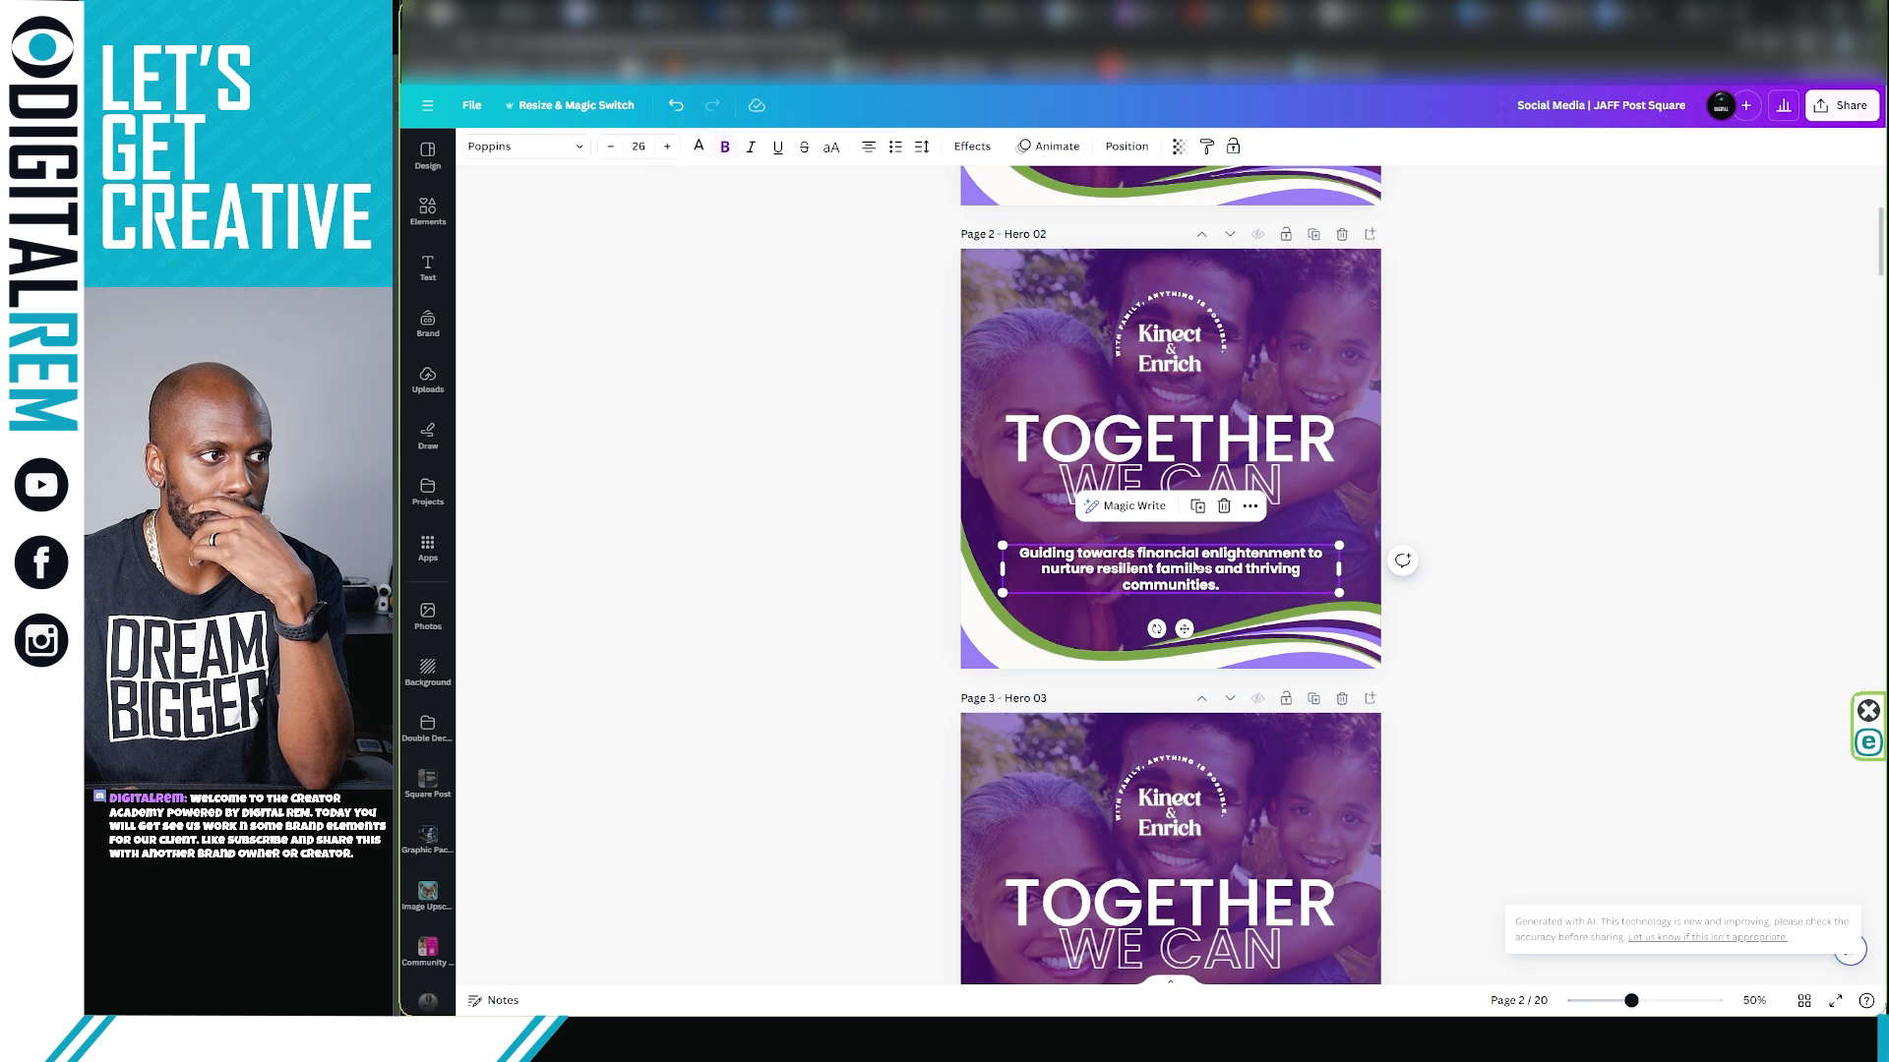
key("ctrl+z")
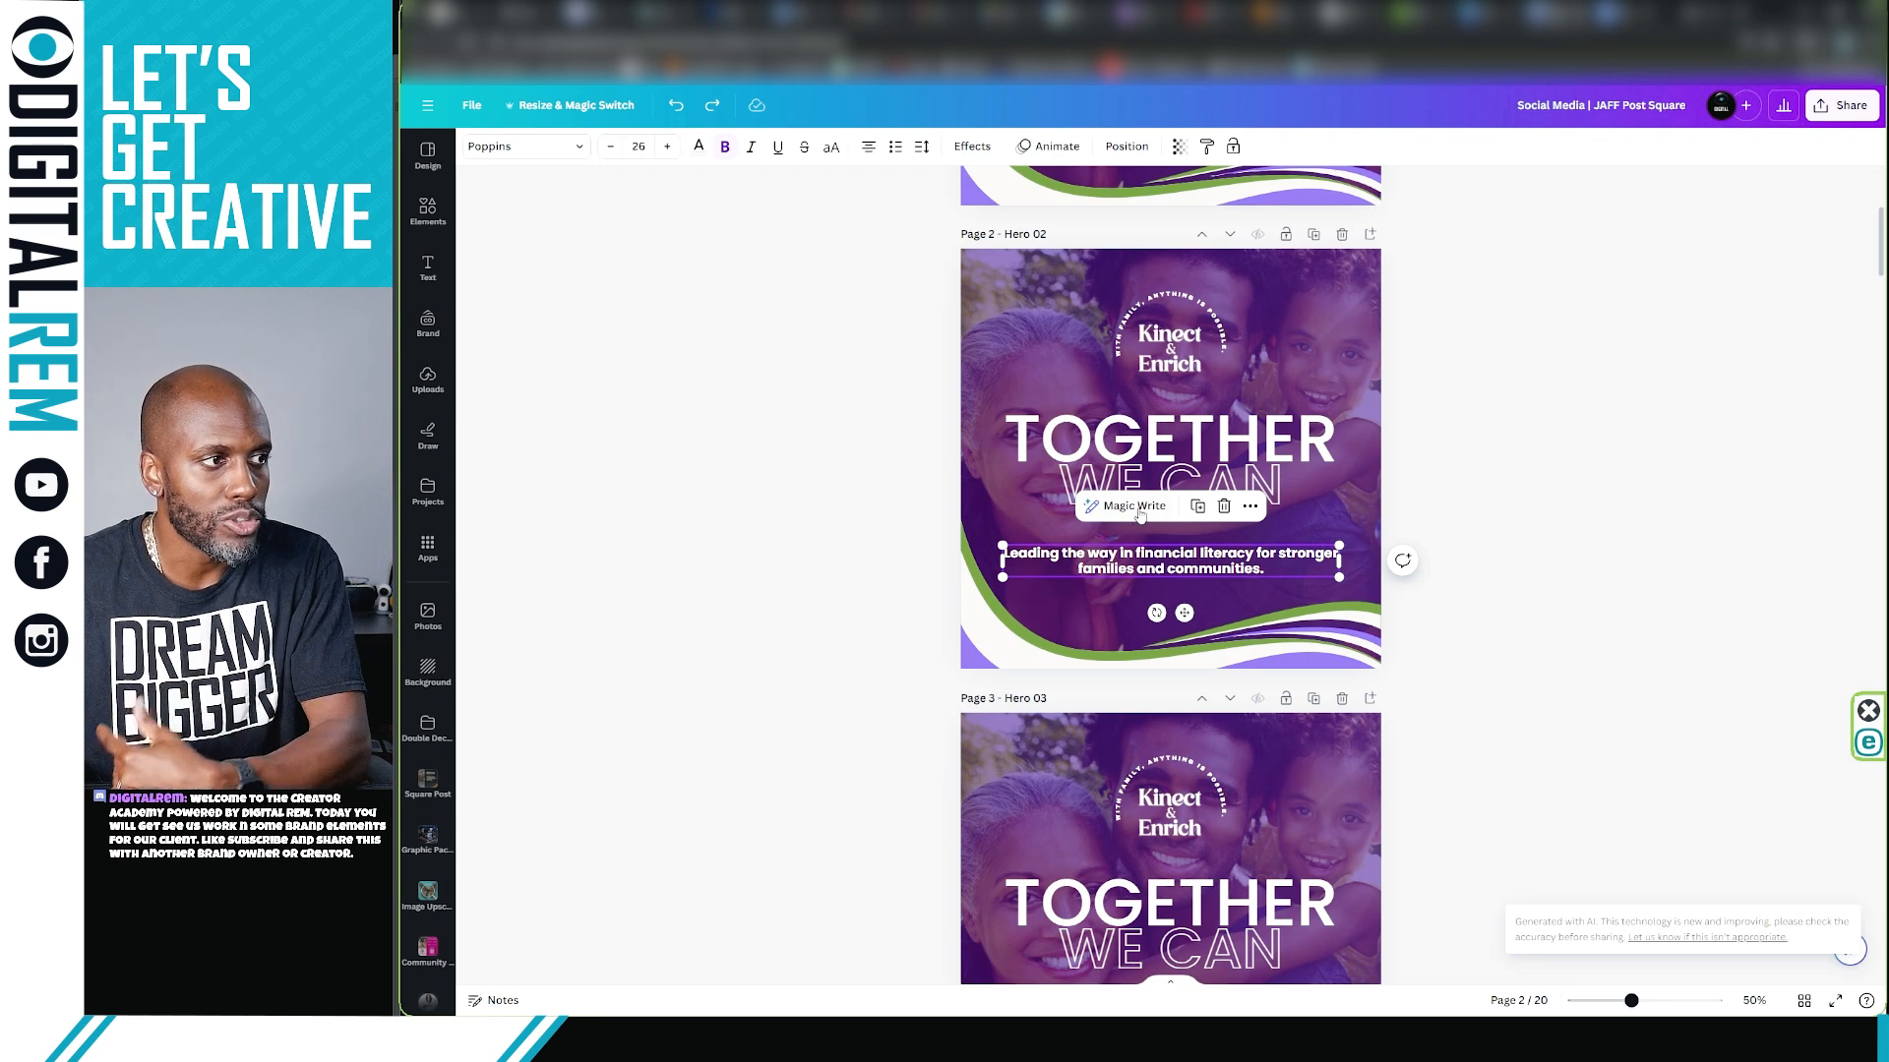
Try applying the brand voice to the Hero 02 tagline with Magic Write, then undo it and deselect the text
left_click(1145, 509)
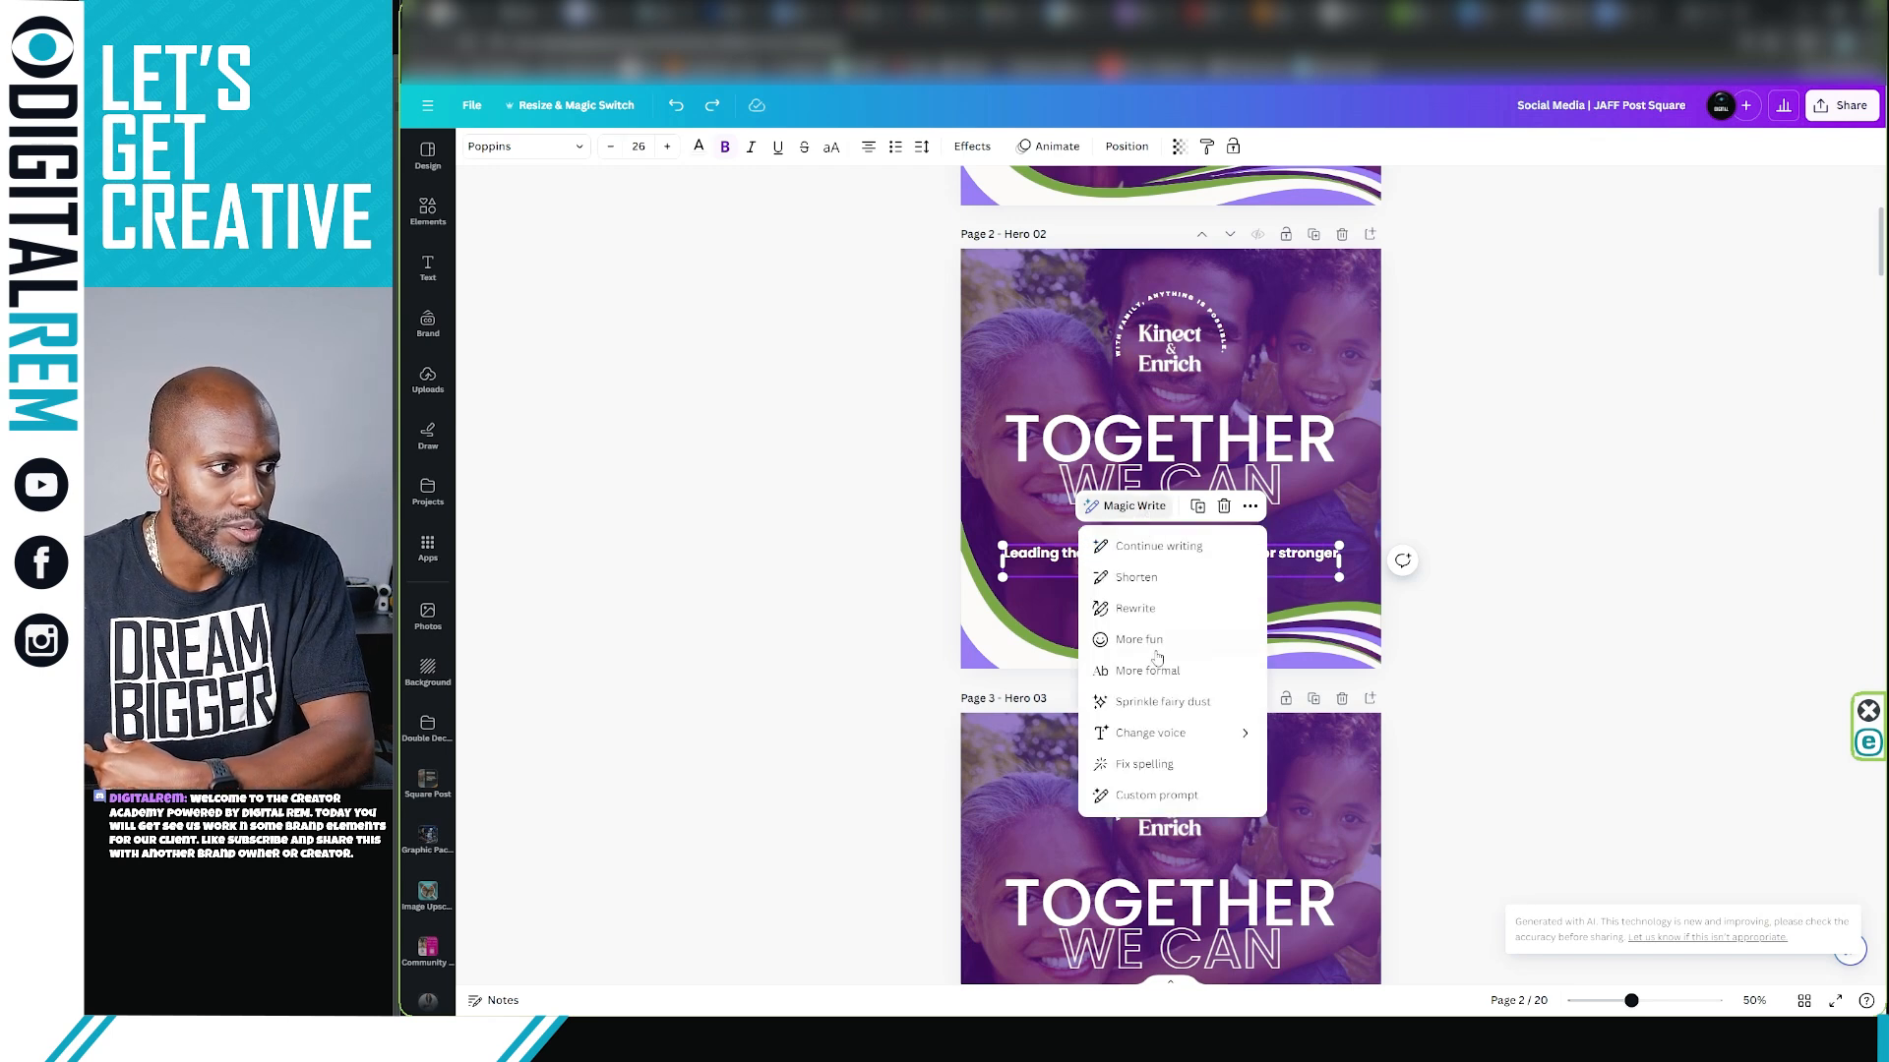
mouse_move(1155, 741)
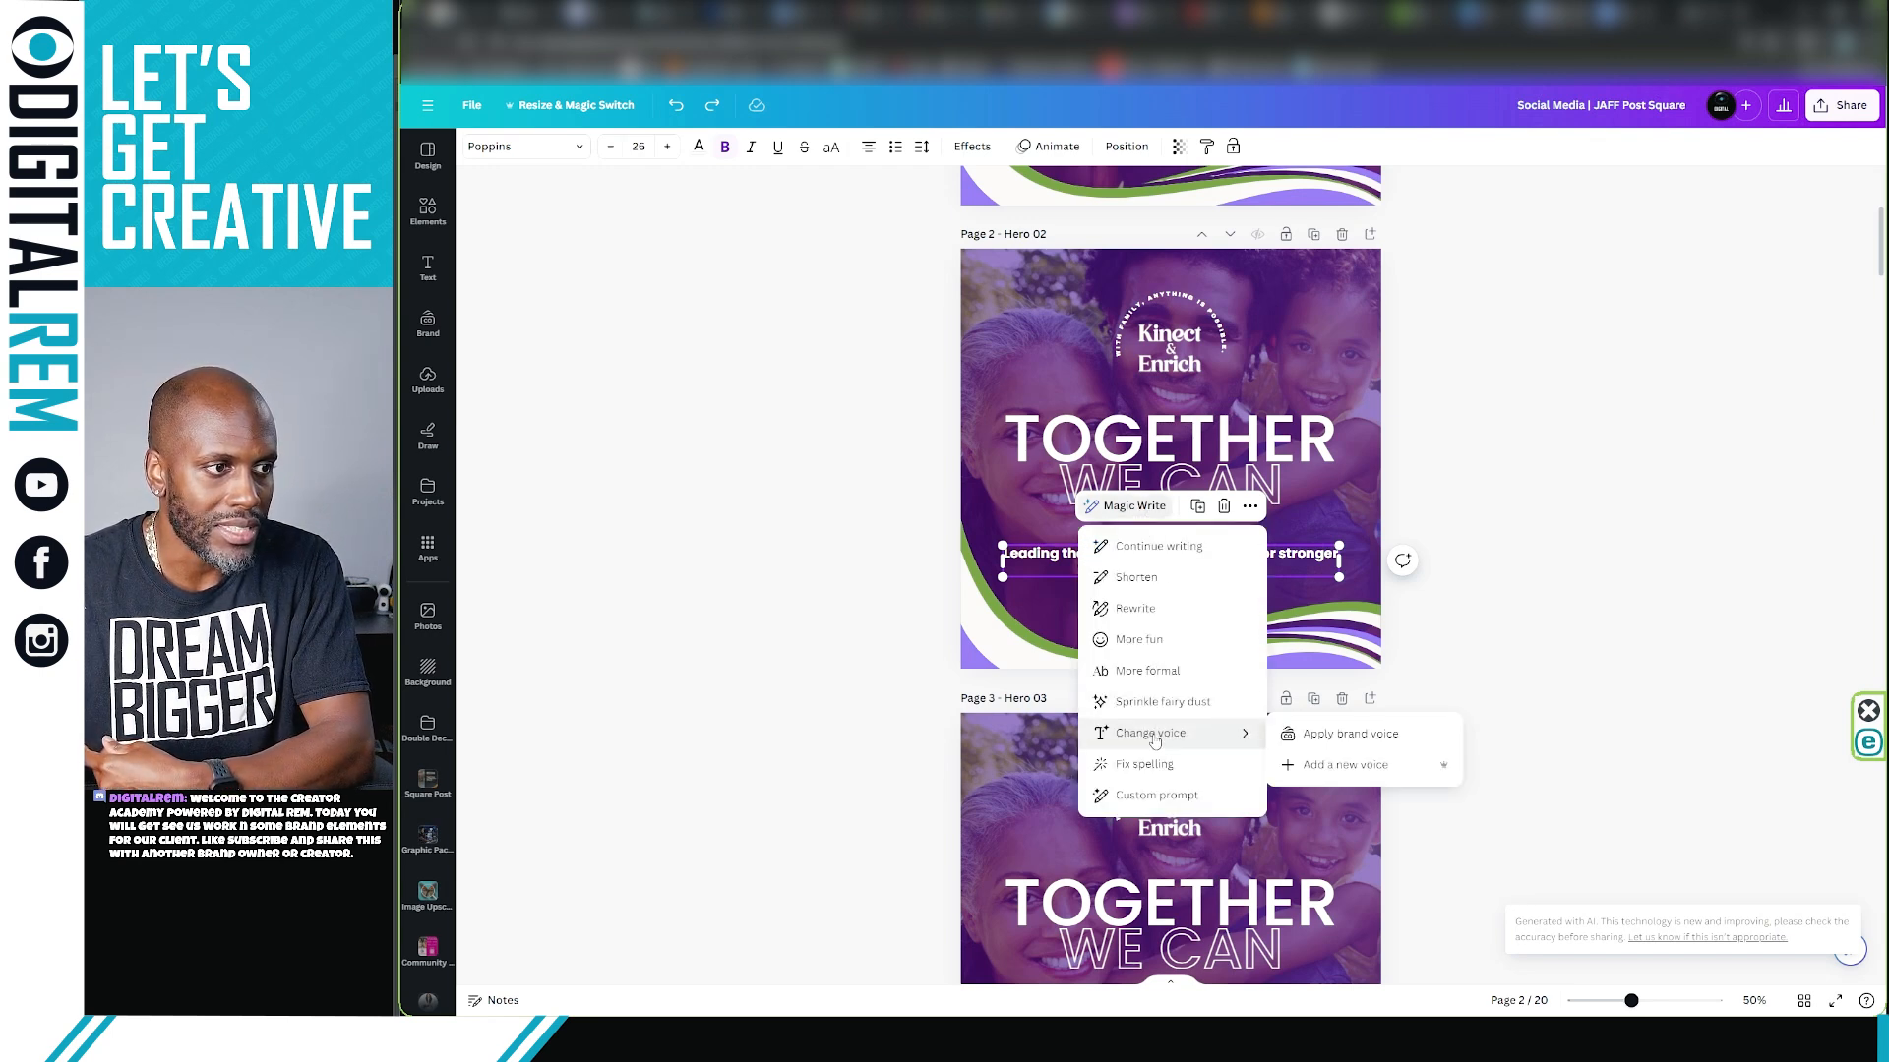
left_click(1297, 734)
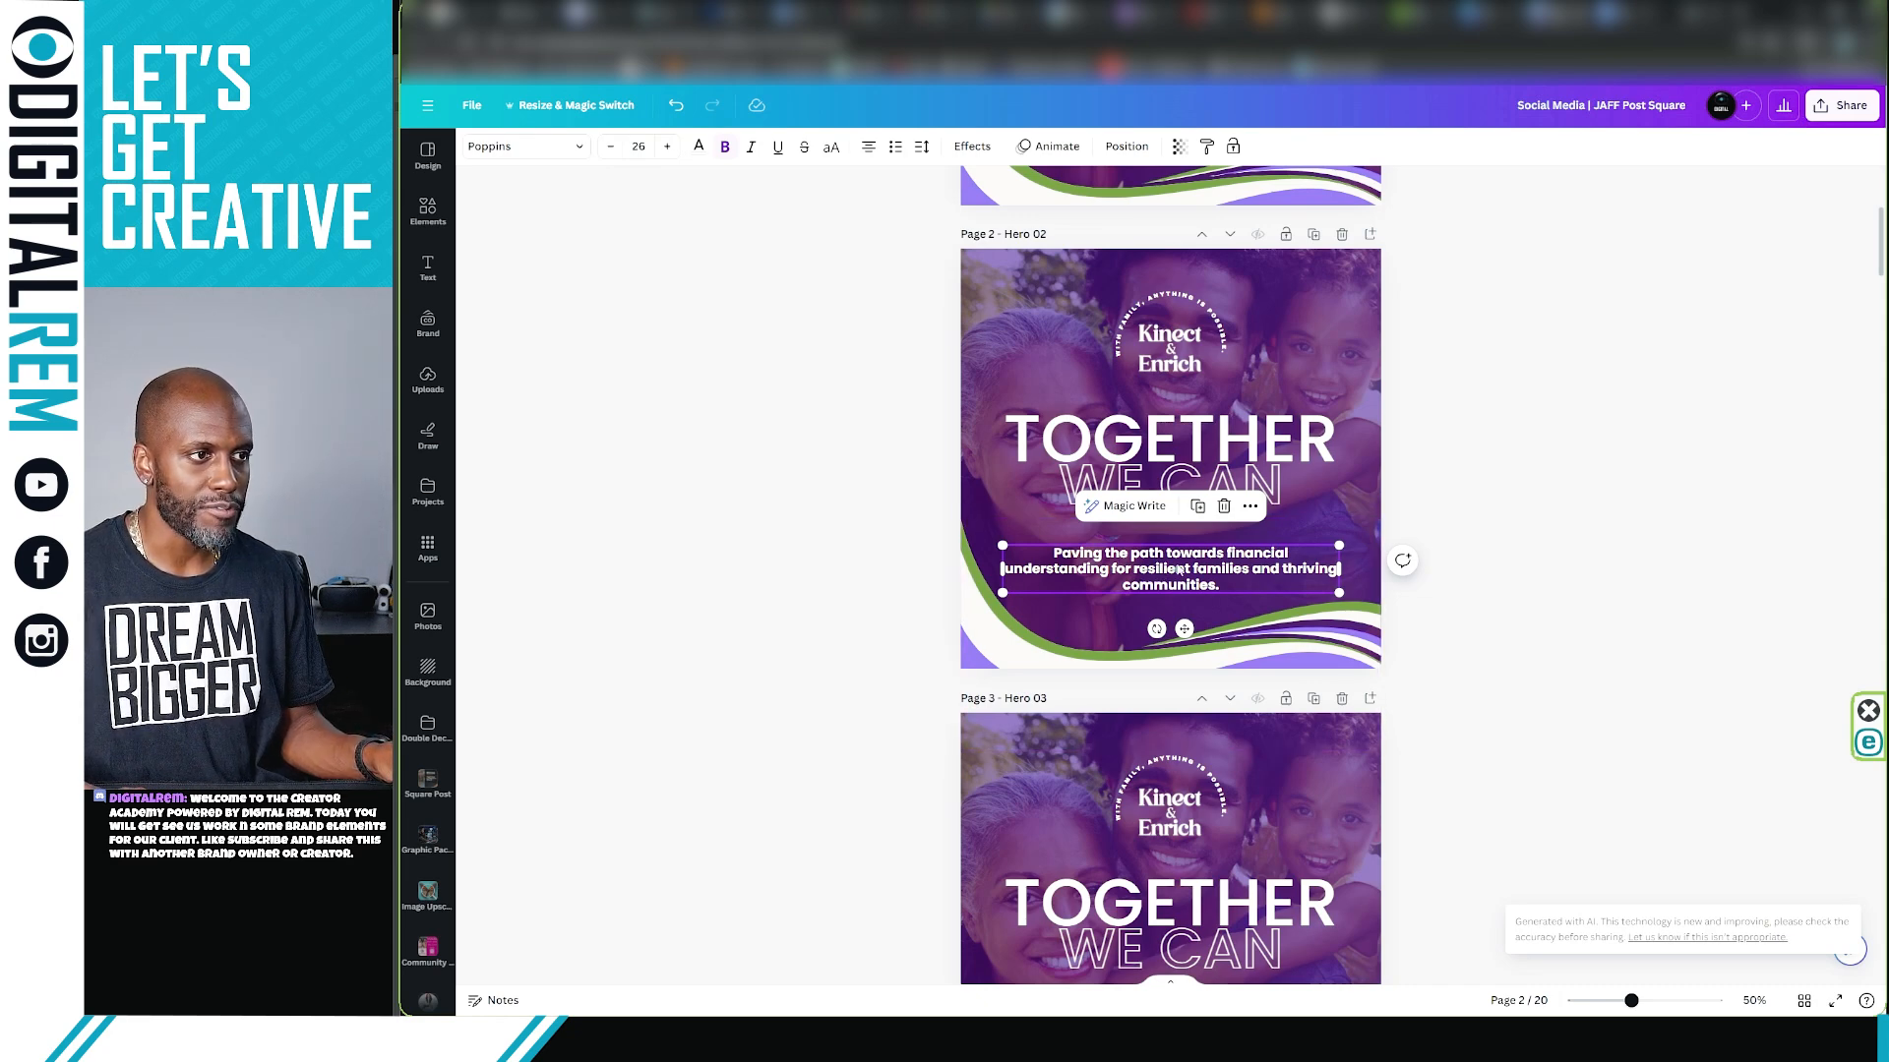
key("ctrl+z")
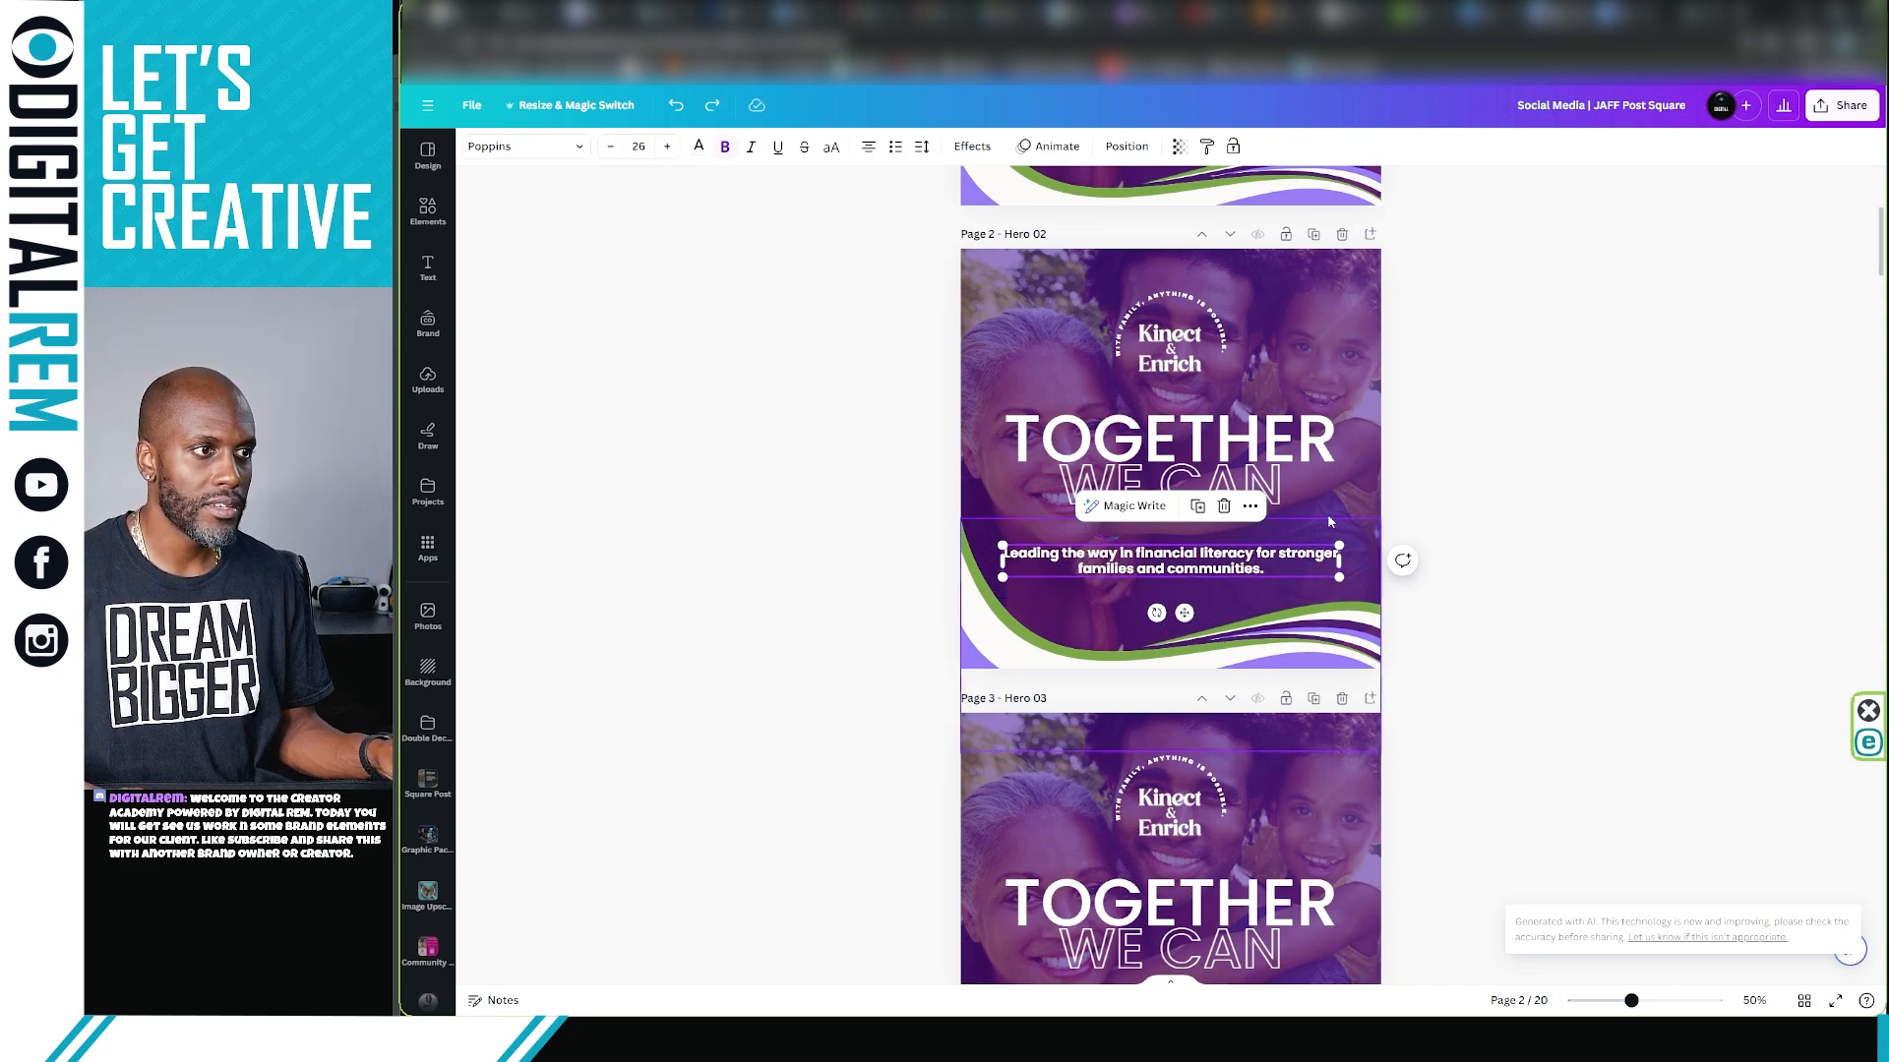
left_click(1548, 479)
Apply the brand voice to the quote text on page 11, Quote 01, using Magic Write
scroll(1548, 479, "down", 10)
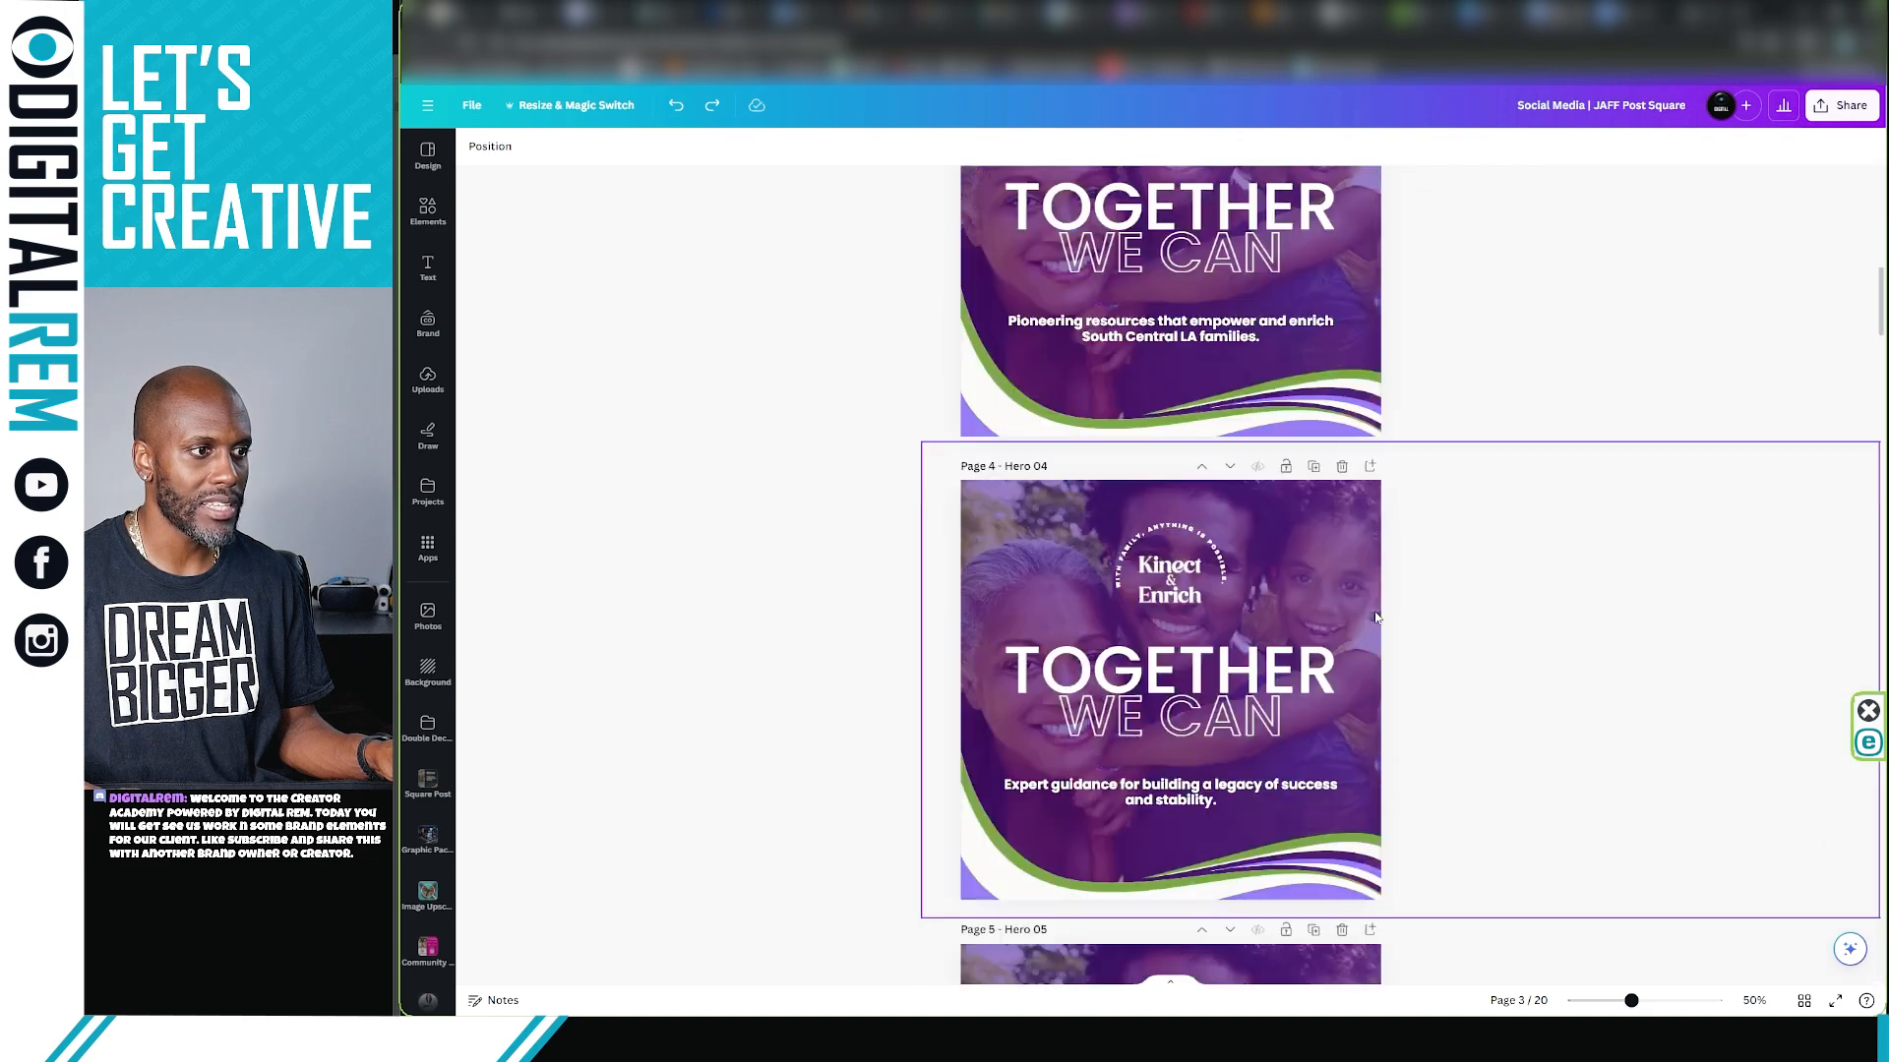
scroll(1374, 617, "down", 10)
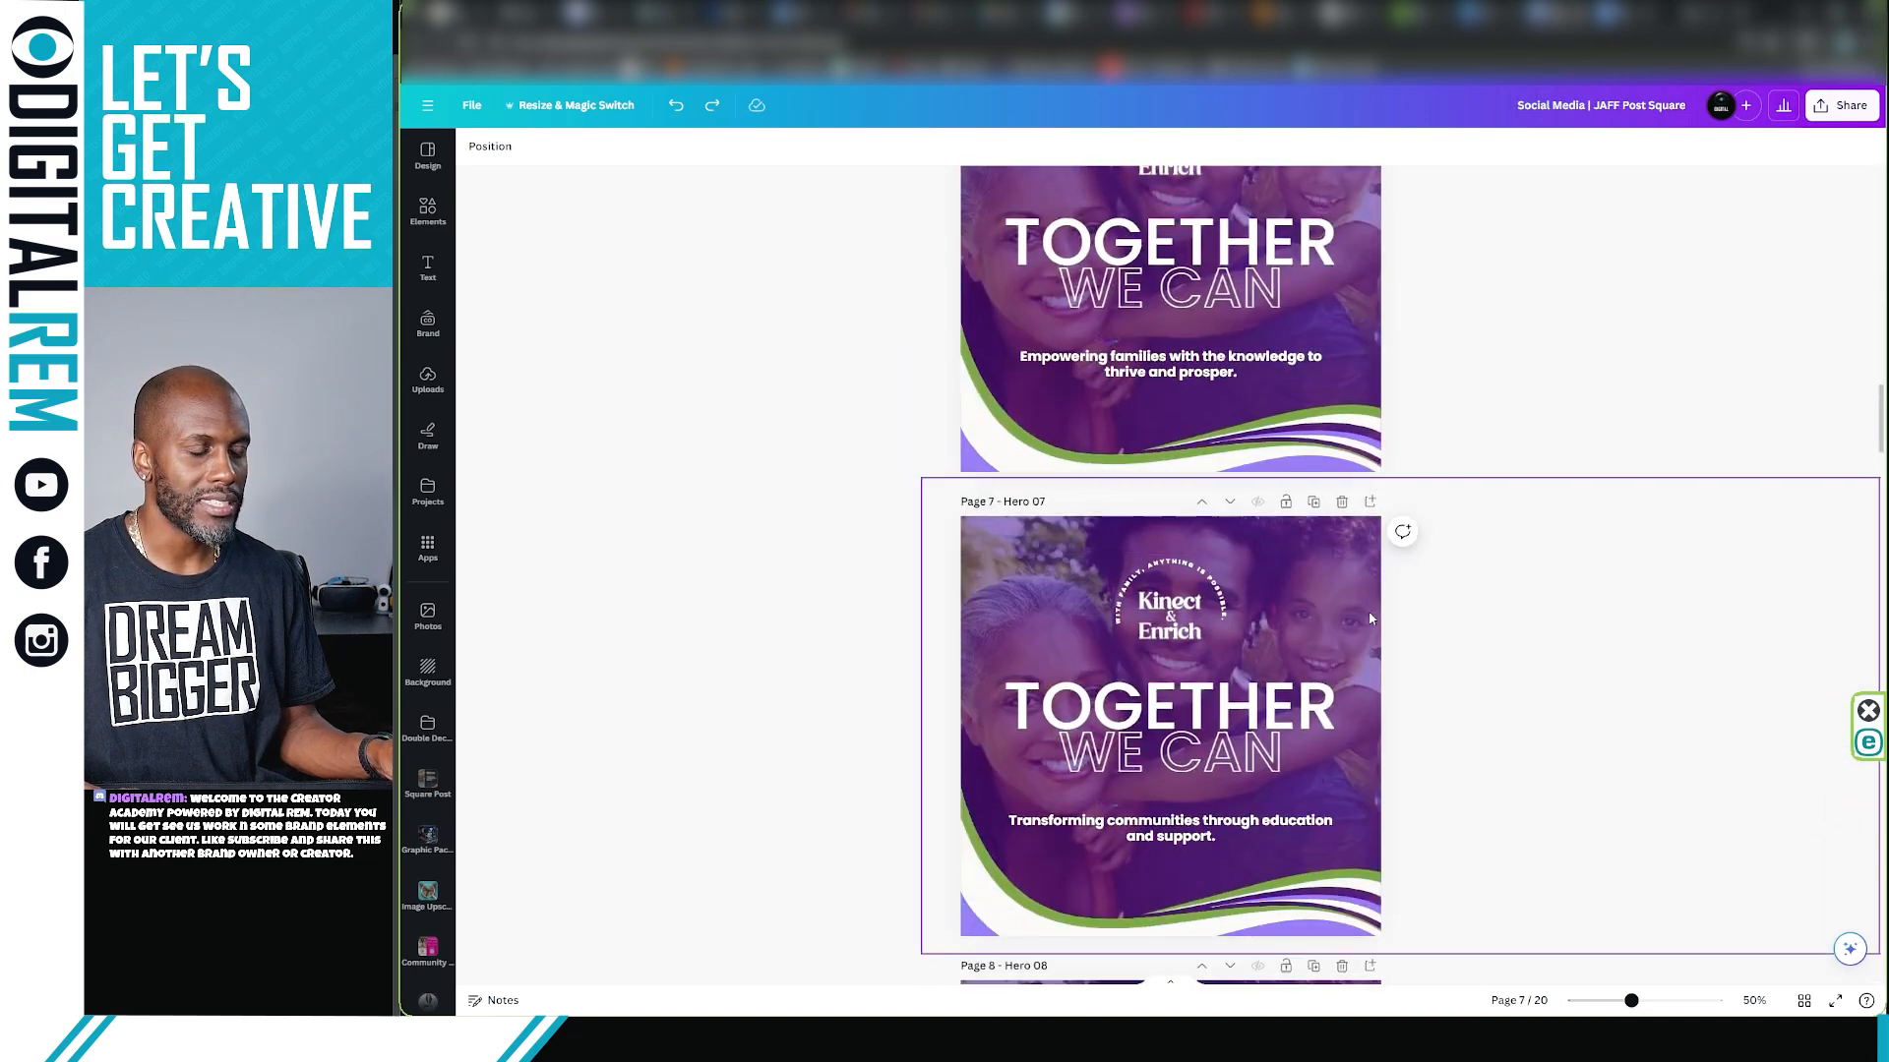
scroll(1369, 617, "down", 12)
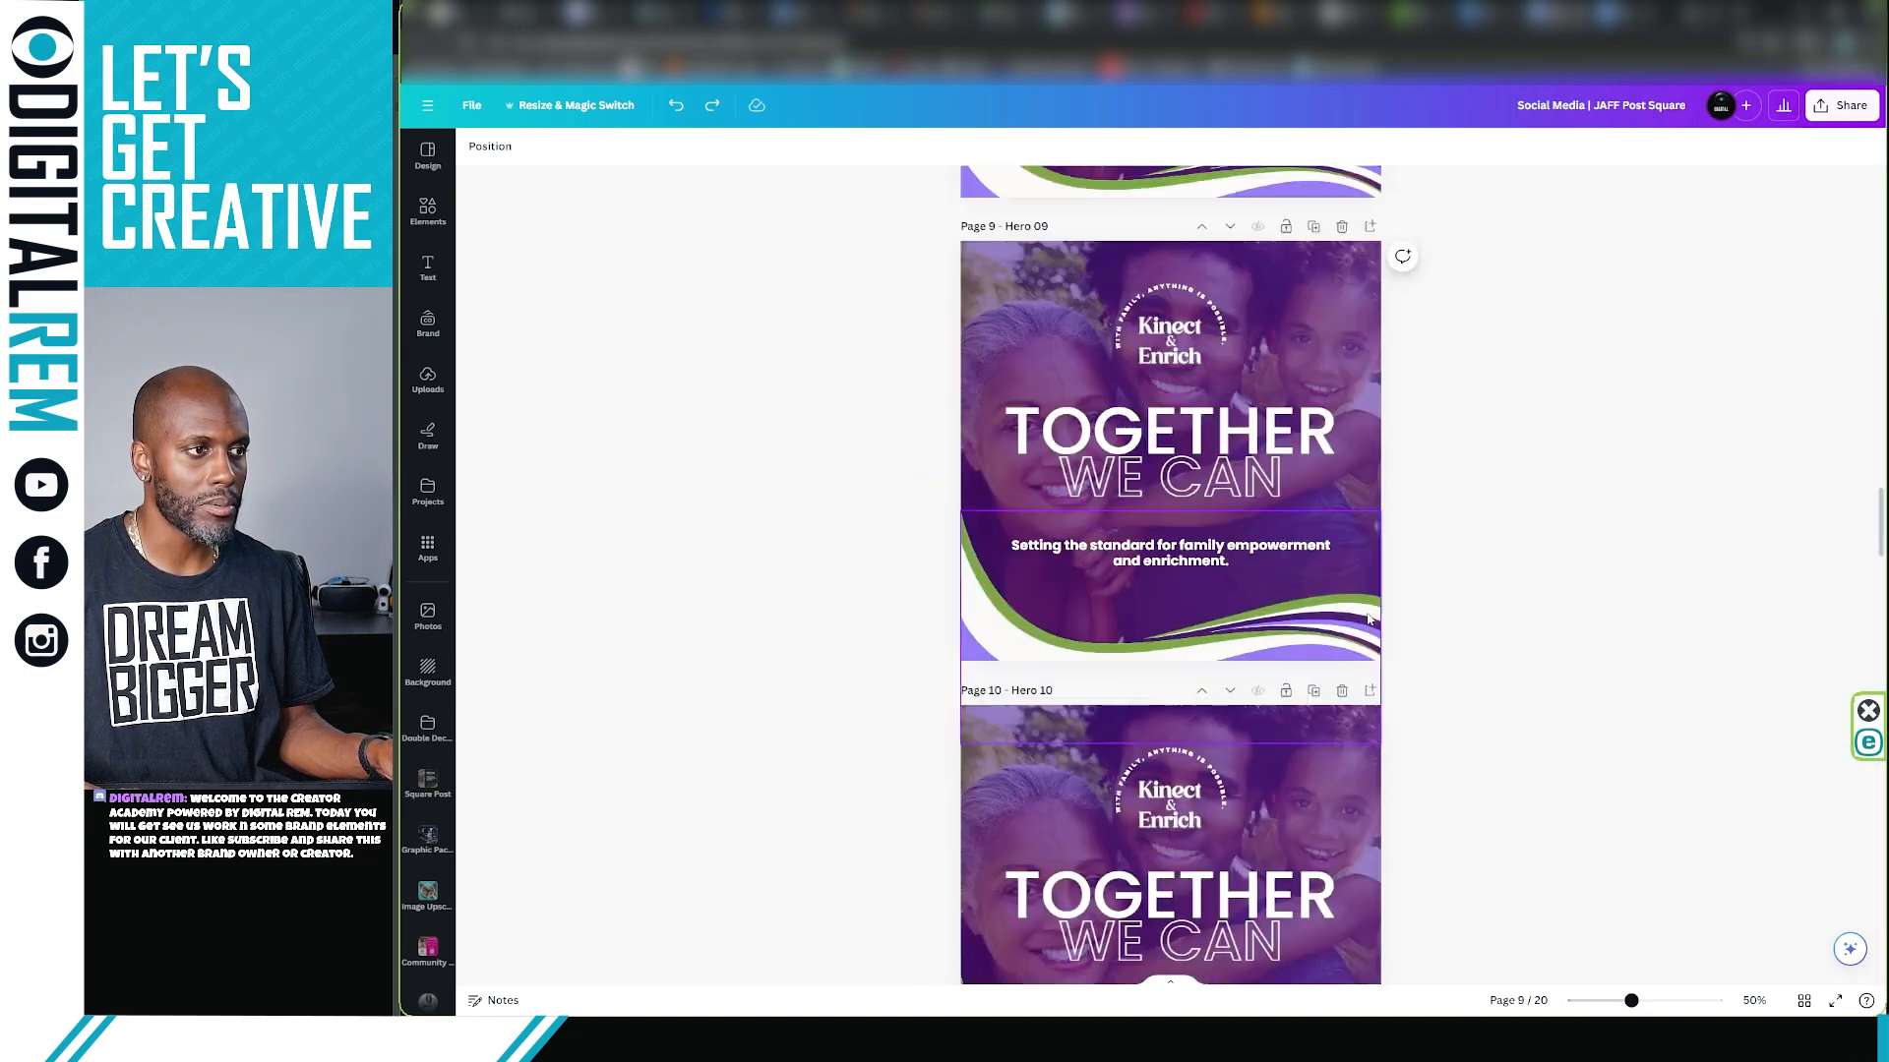
scroll(1367, 617, "down", 5)
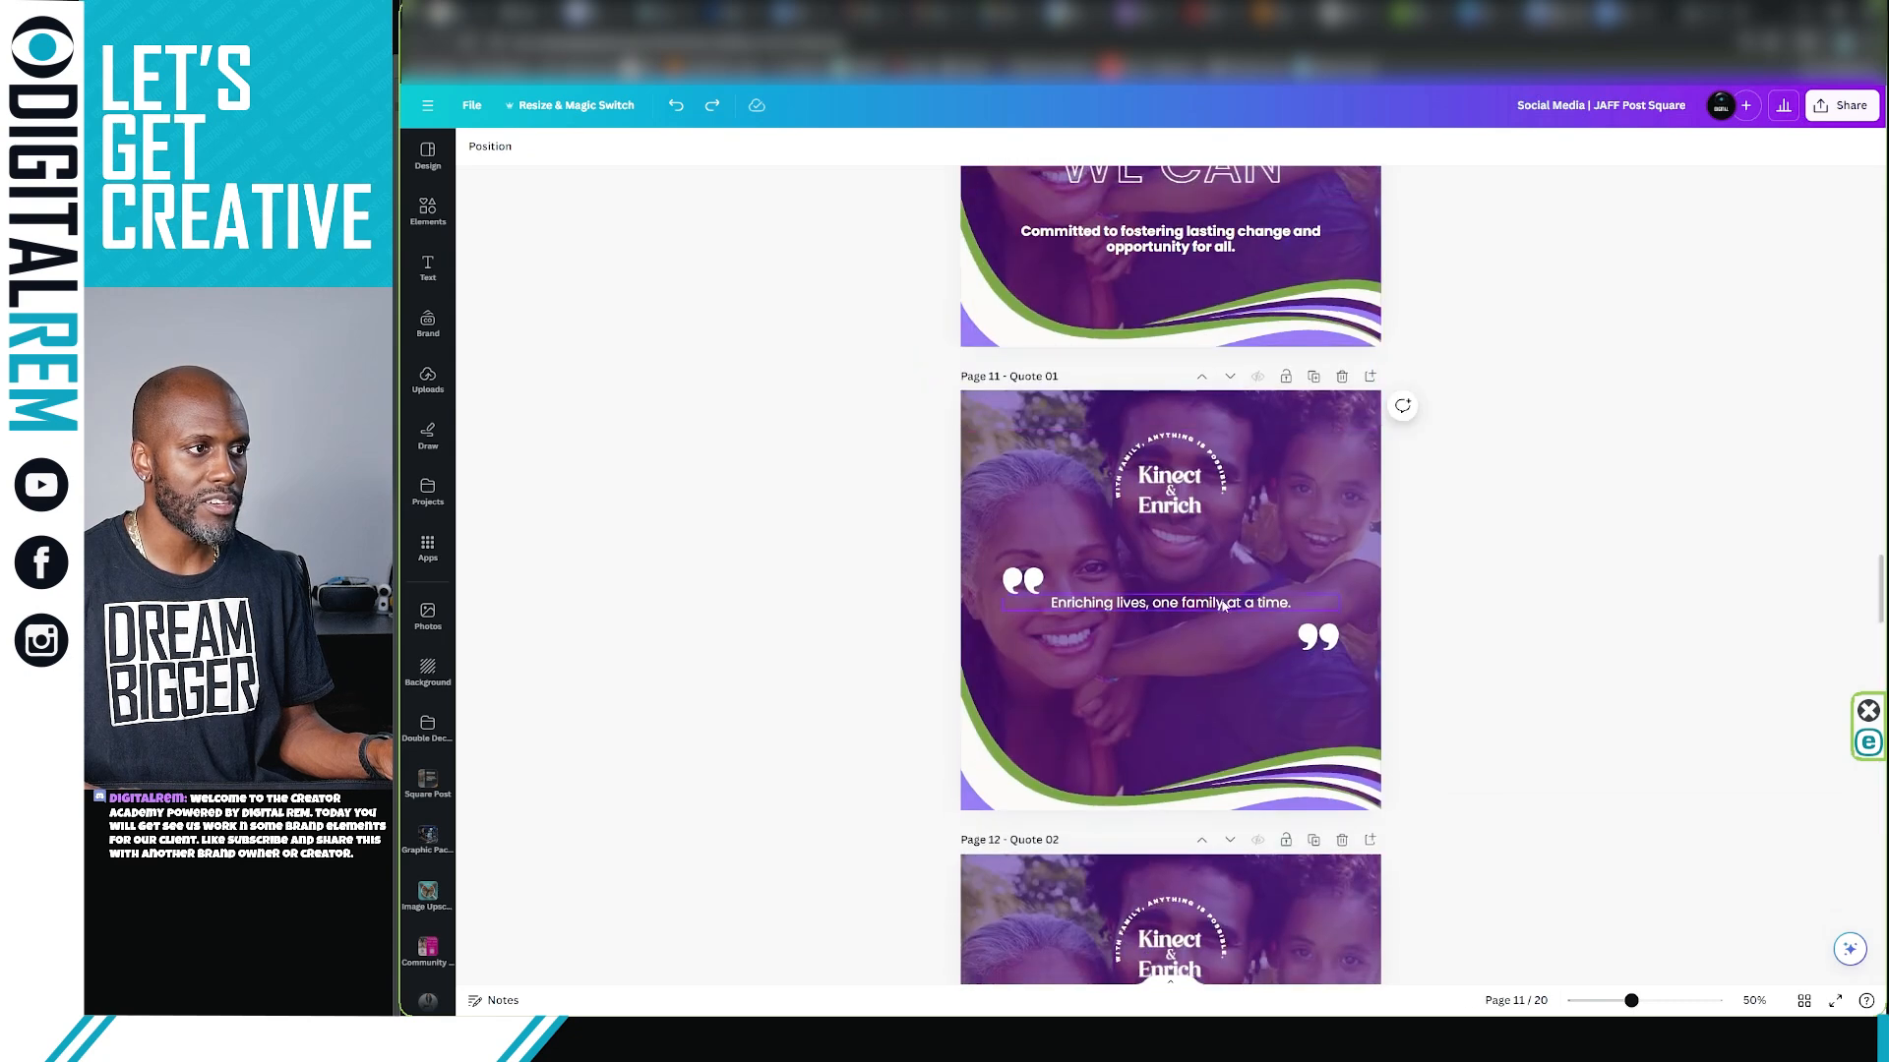
left_click(1202, 604)
left_click(1142, 557)
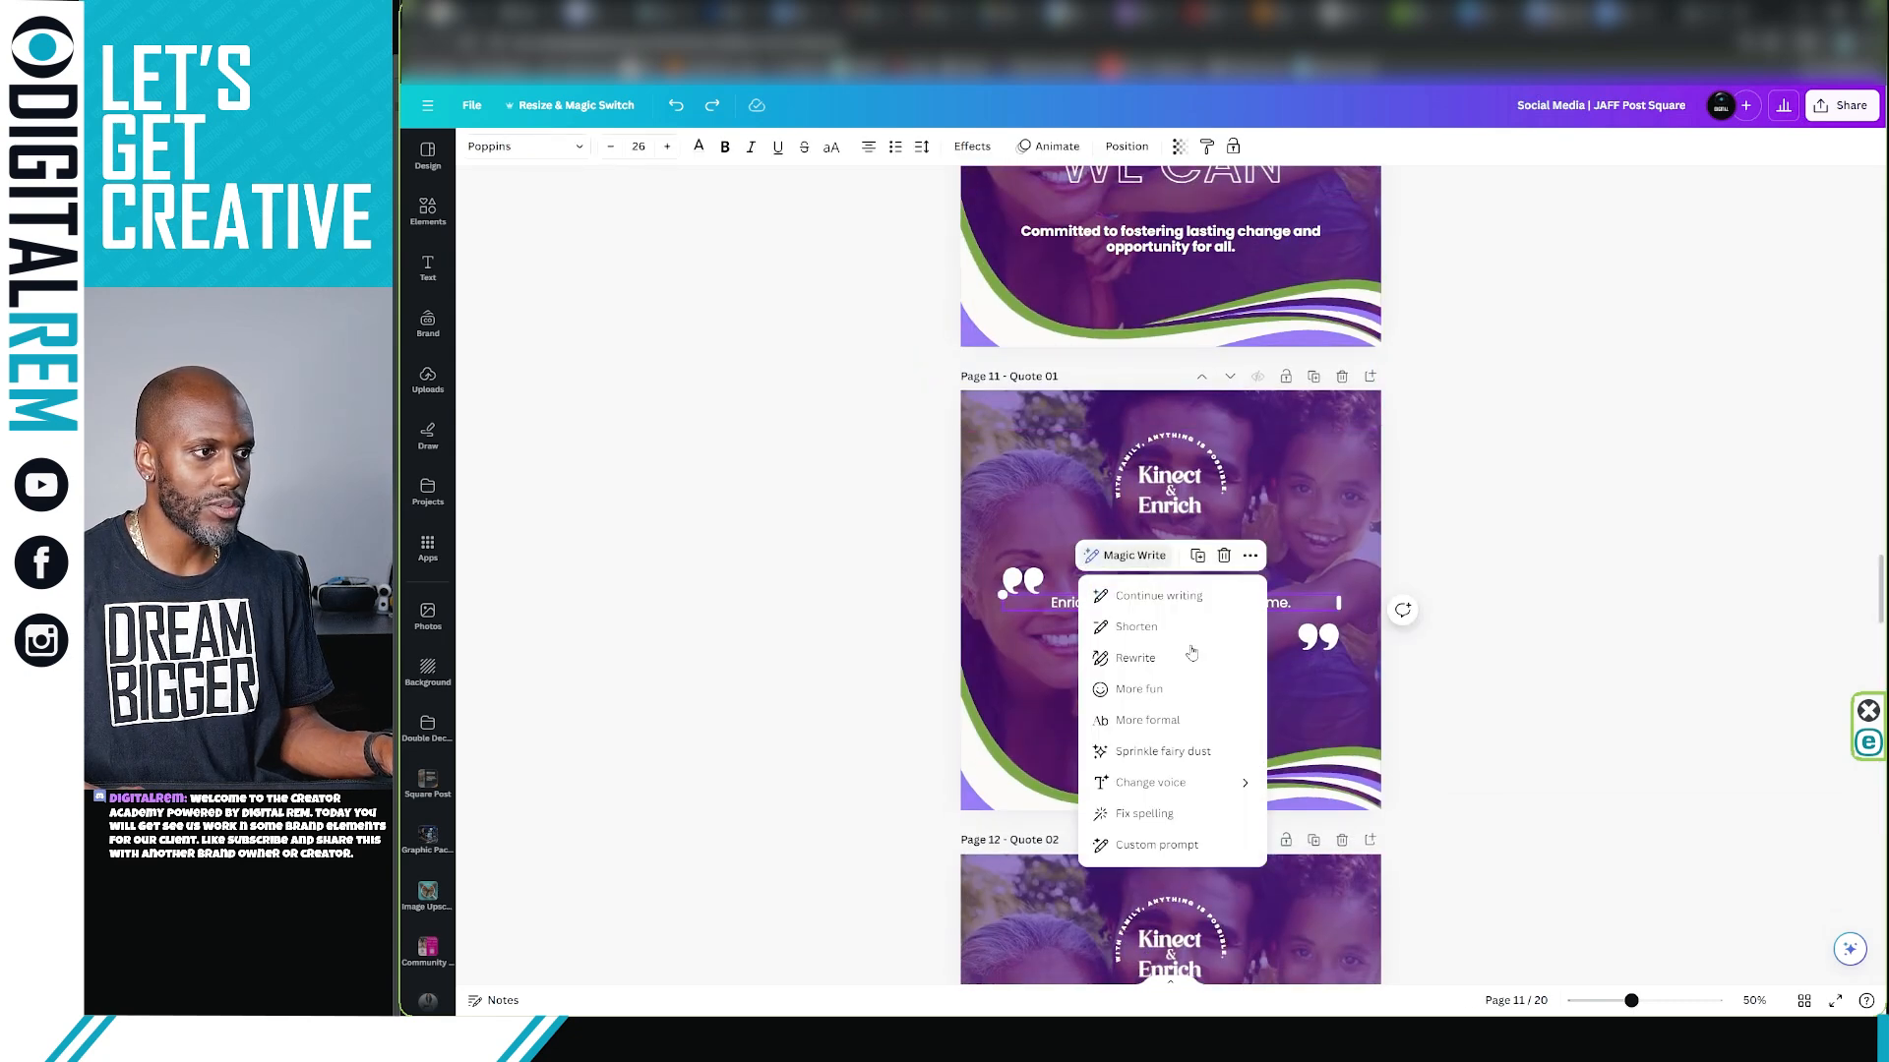
mouse_move(1185, 784)
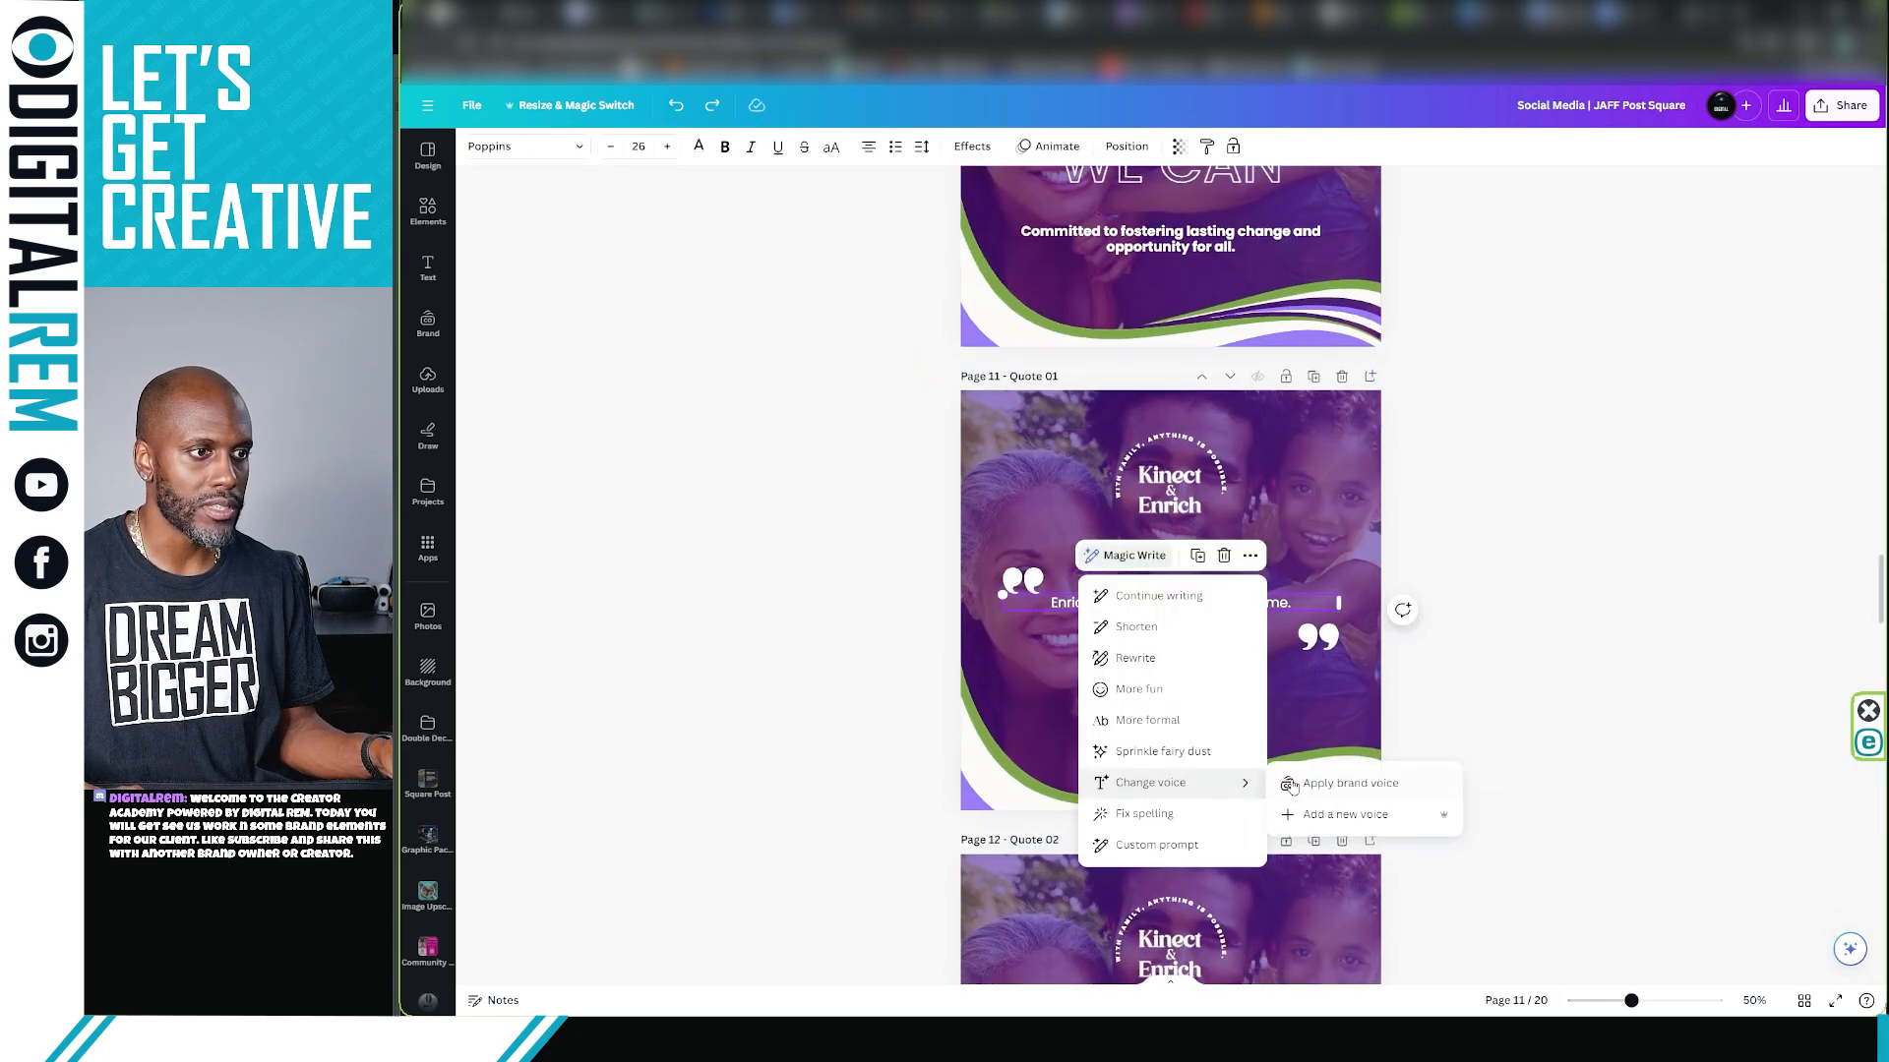
left_click(1318, 784)
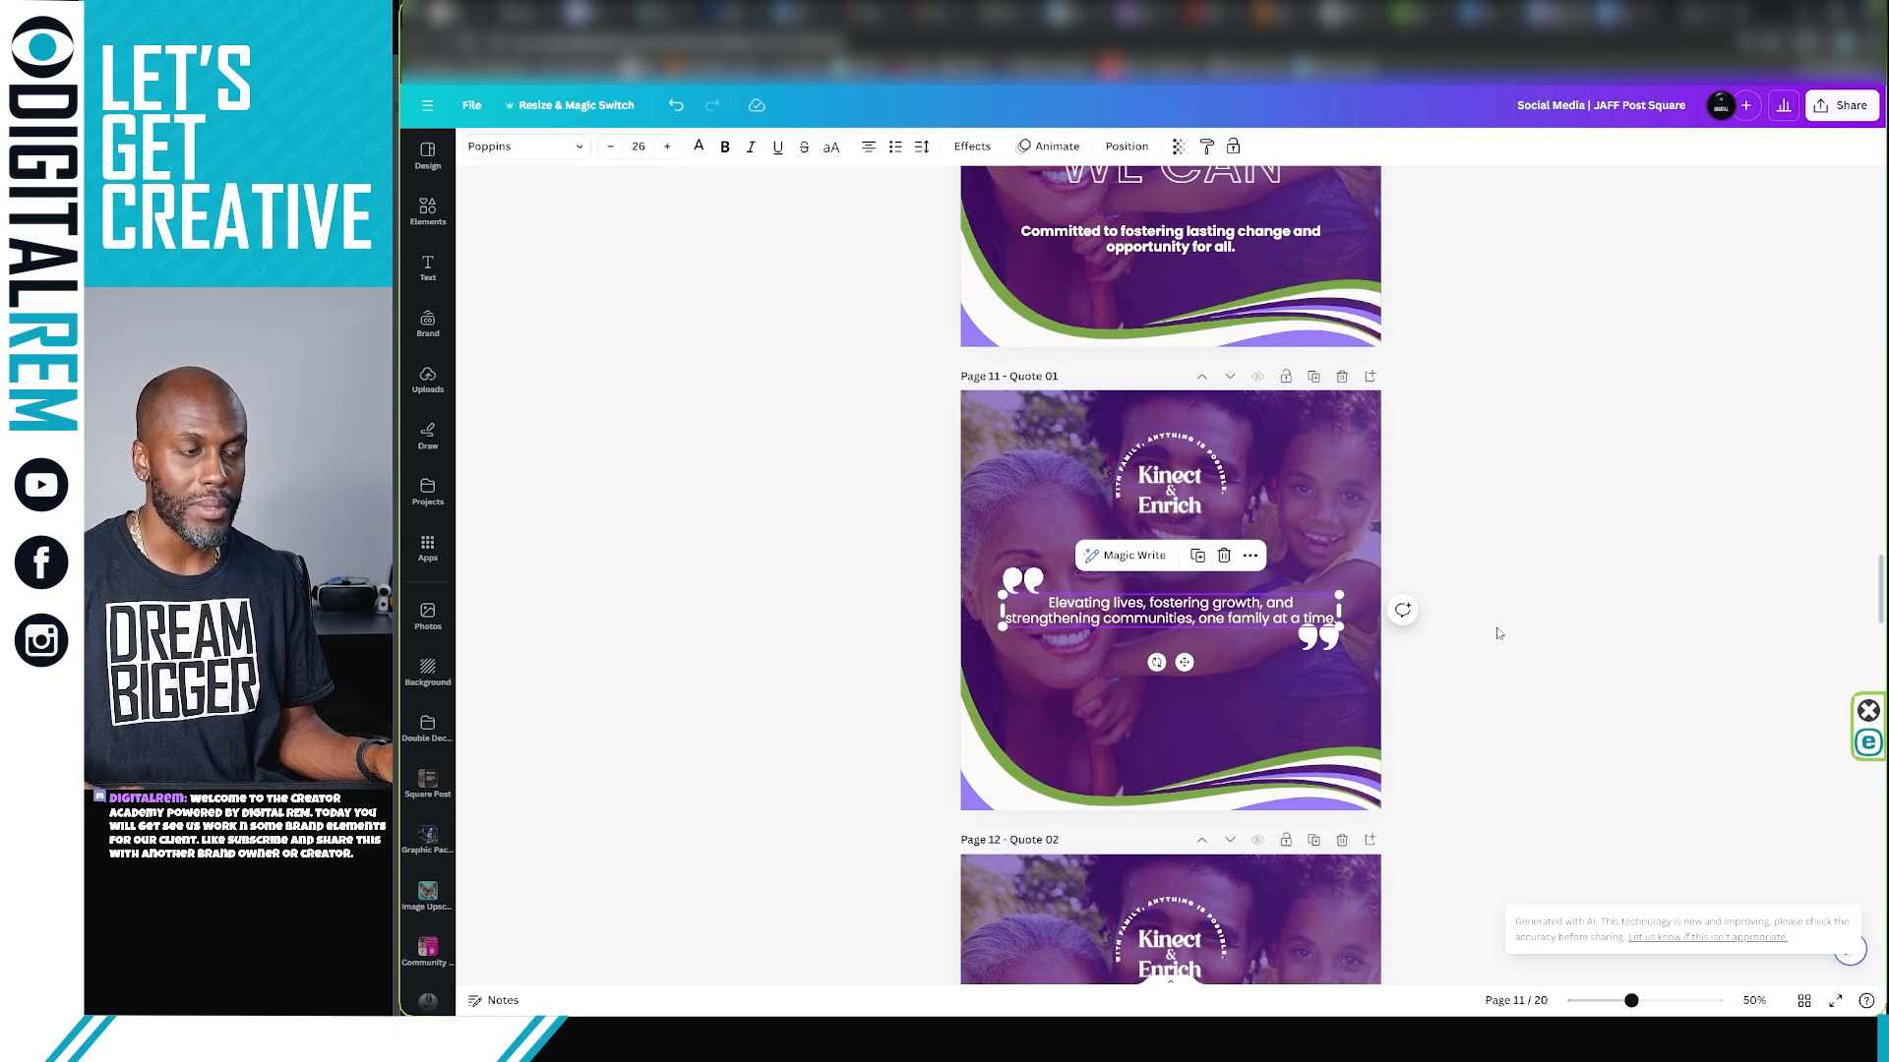
Try the brand voice once more on the Quote 01 text, then undo both rewrites and deselect the text
left_click(1164, 563)
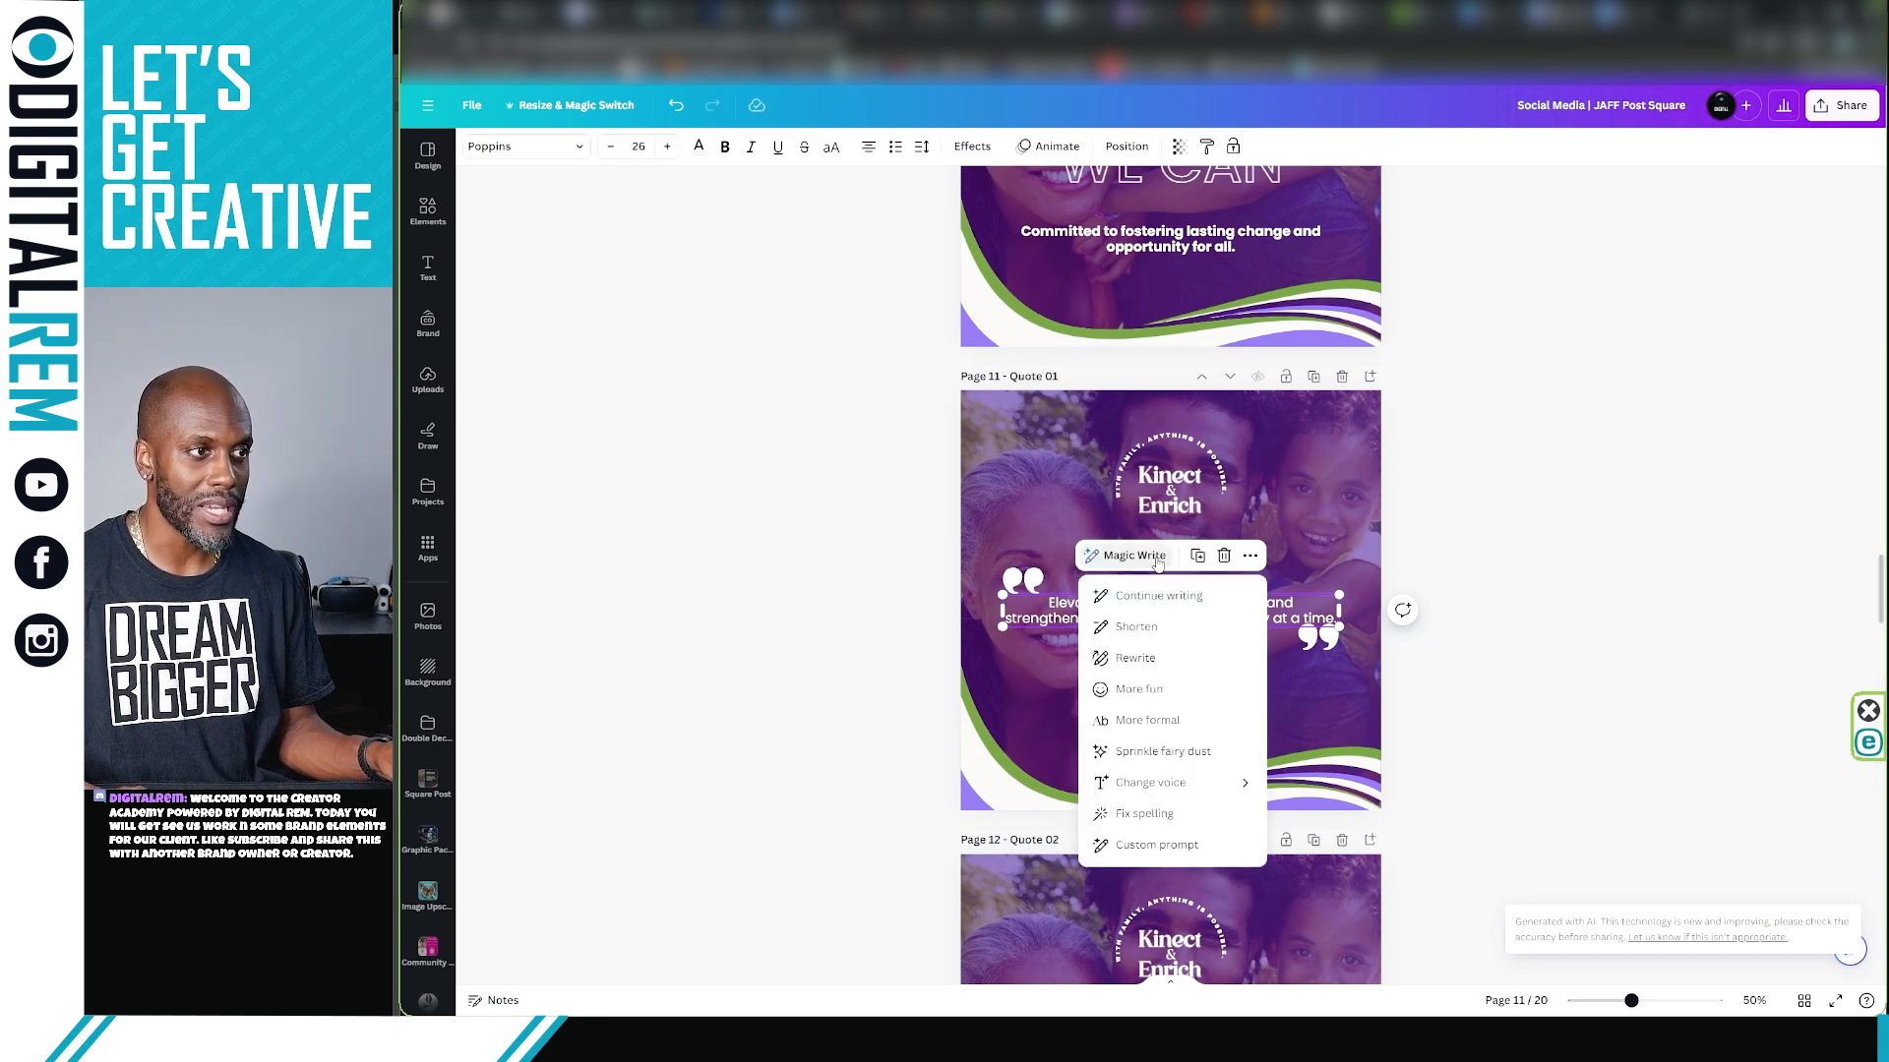
mouse_move(1231, 785)
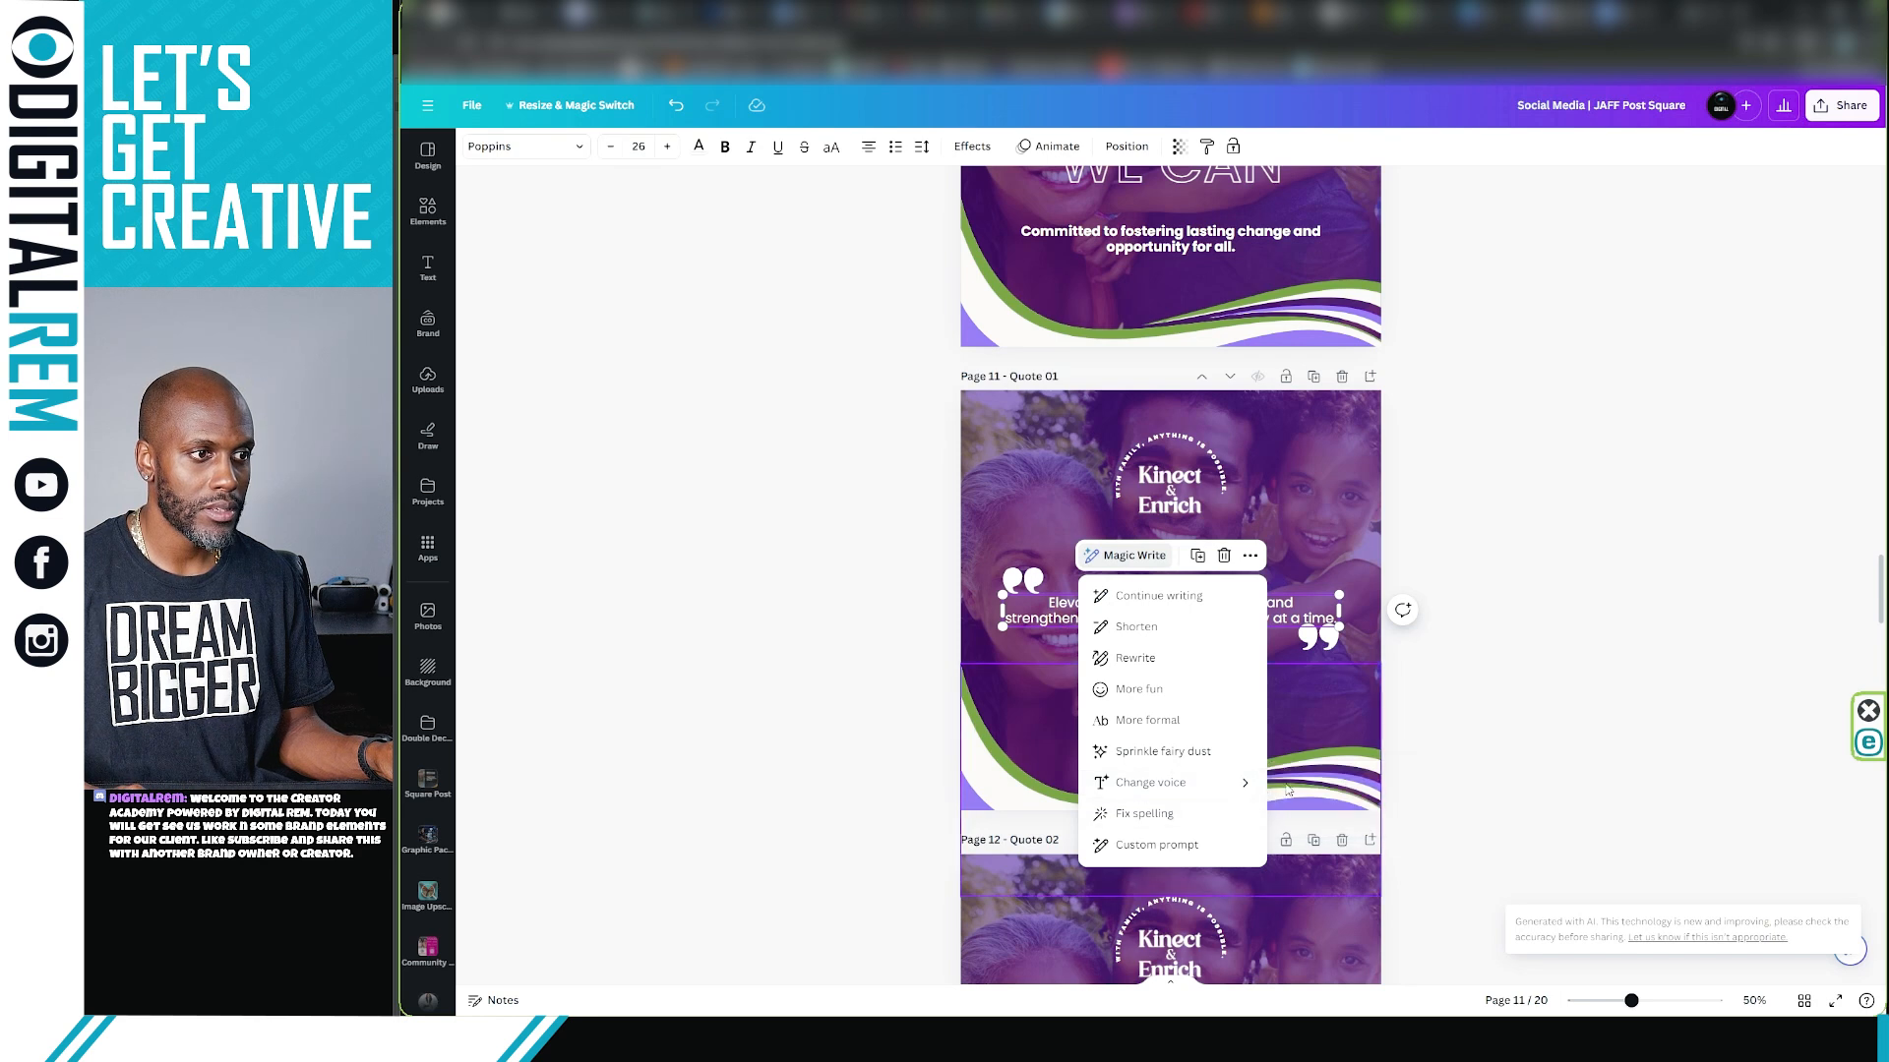
left_click(1292, 785)
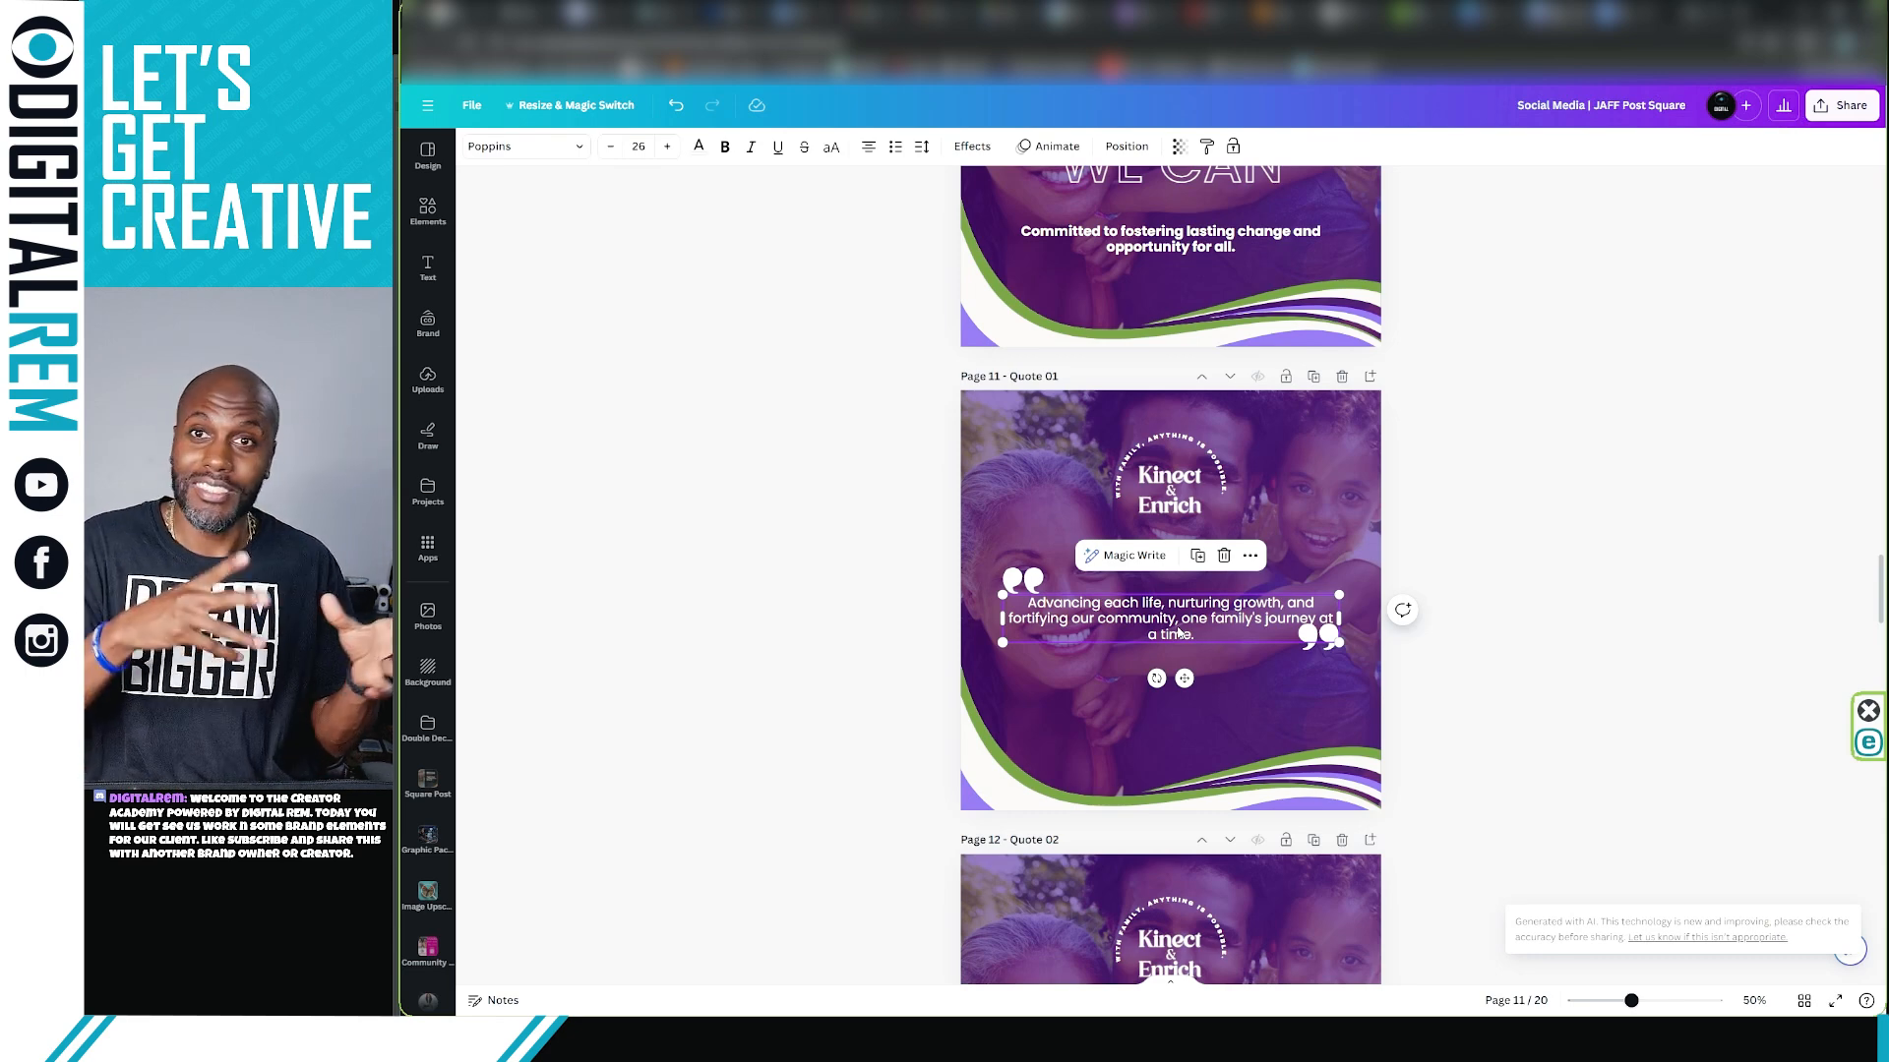
key("ctrl+z")
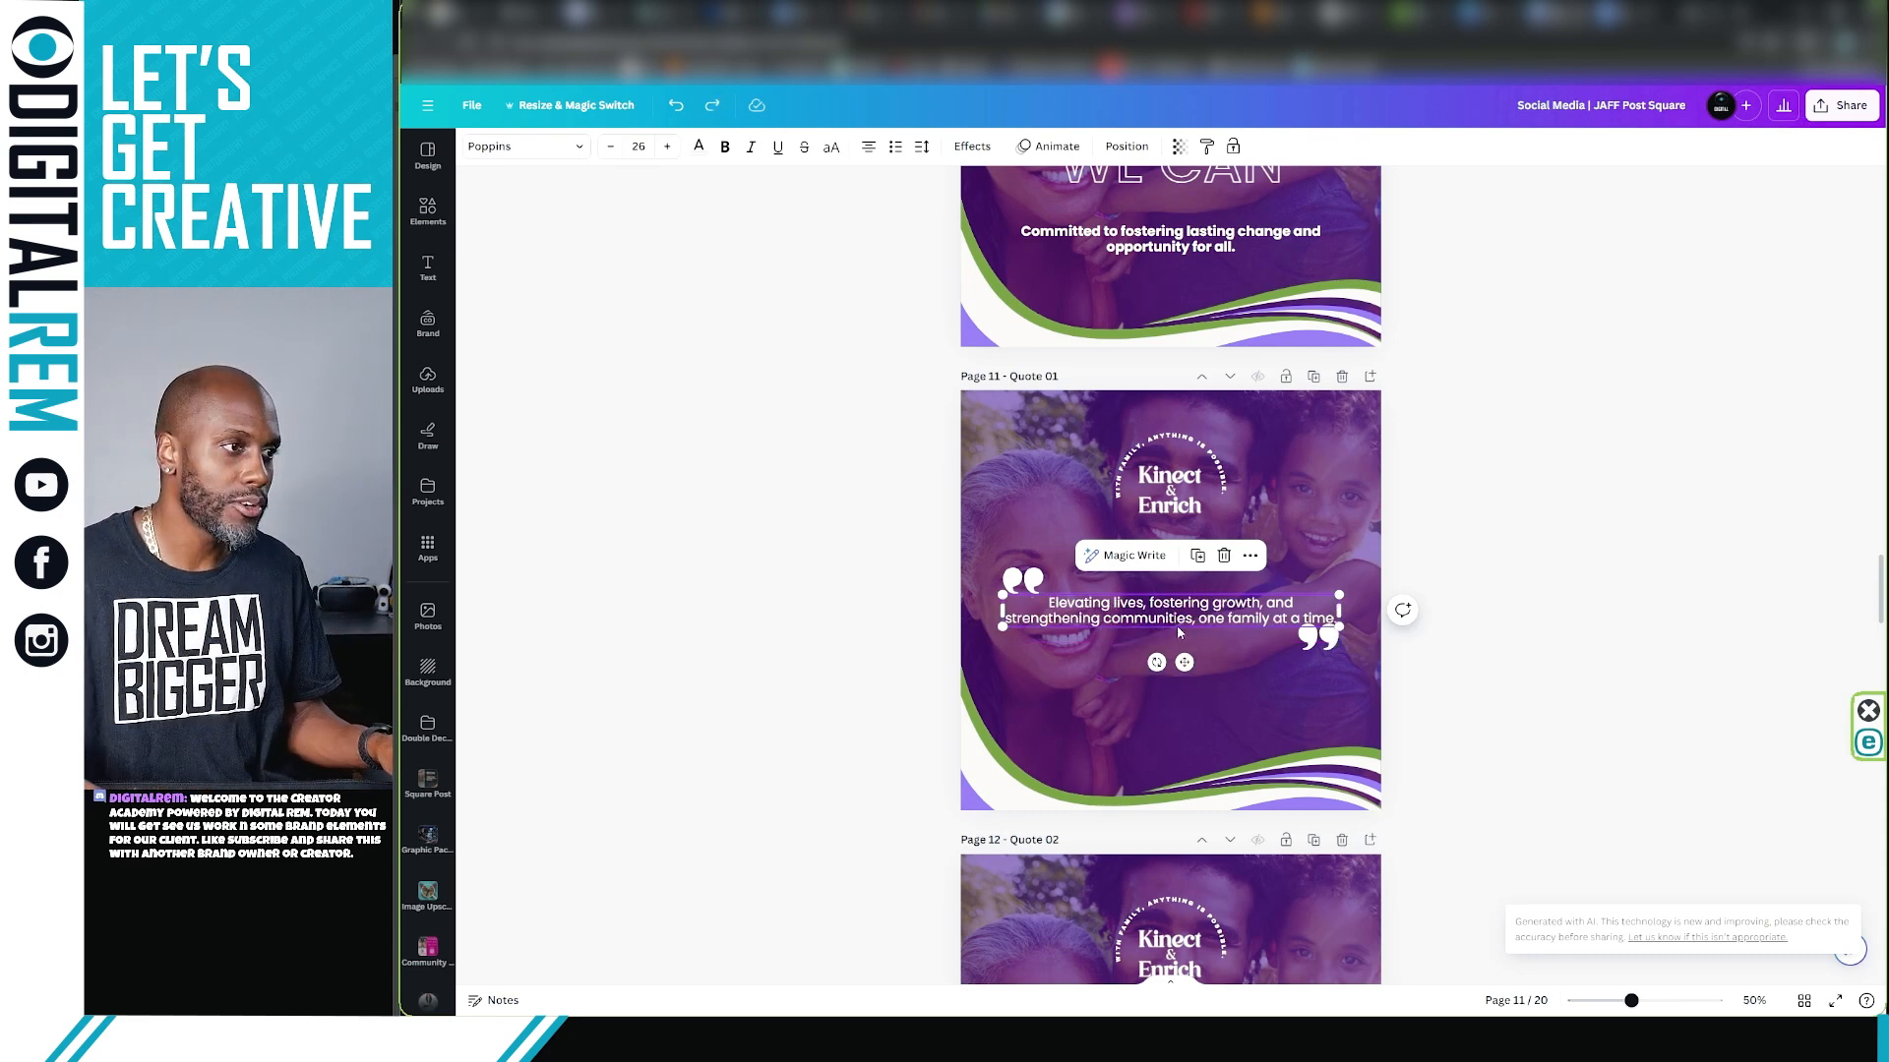
key("ctrl+z")
left_click(1515, 526)
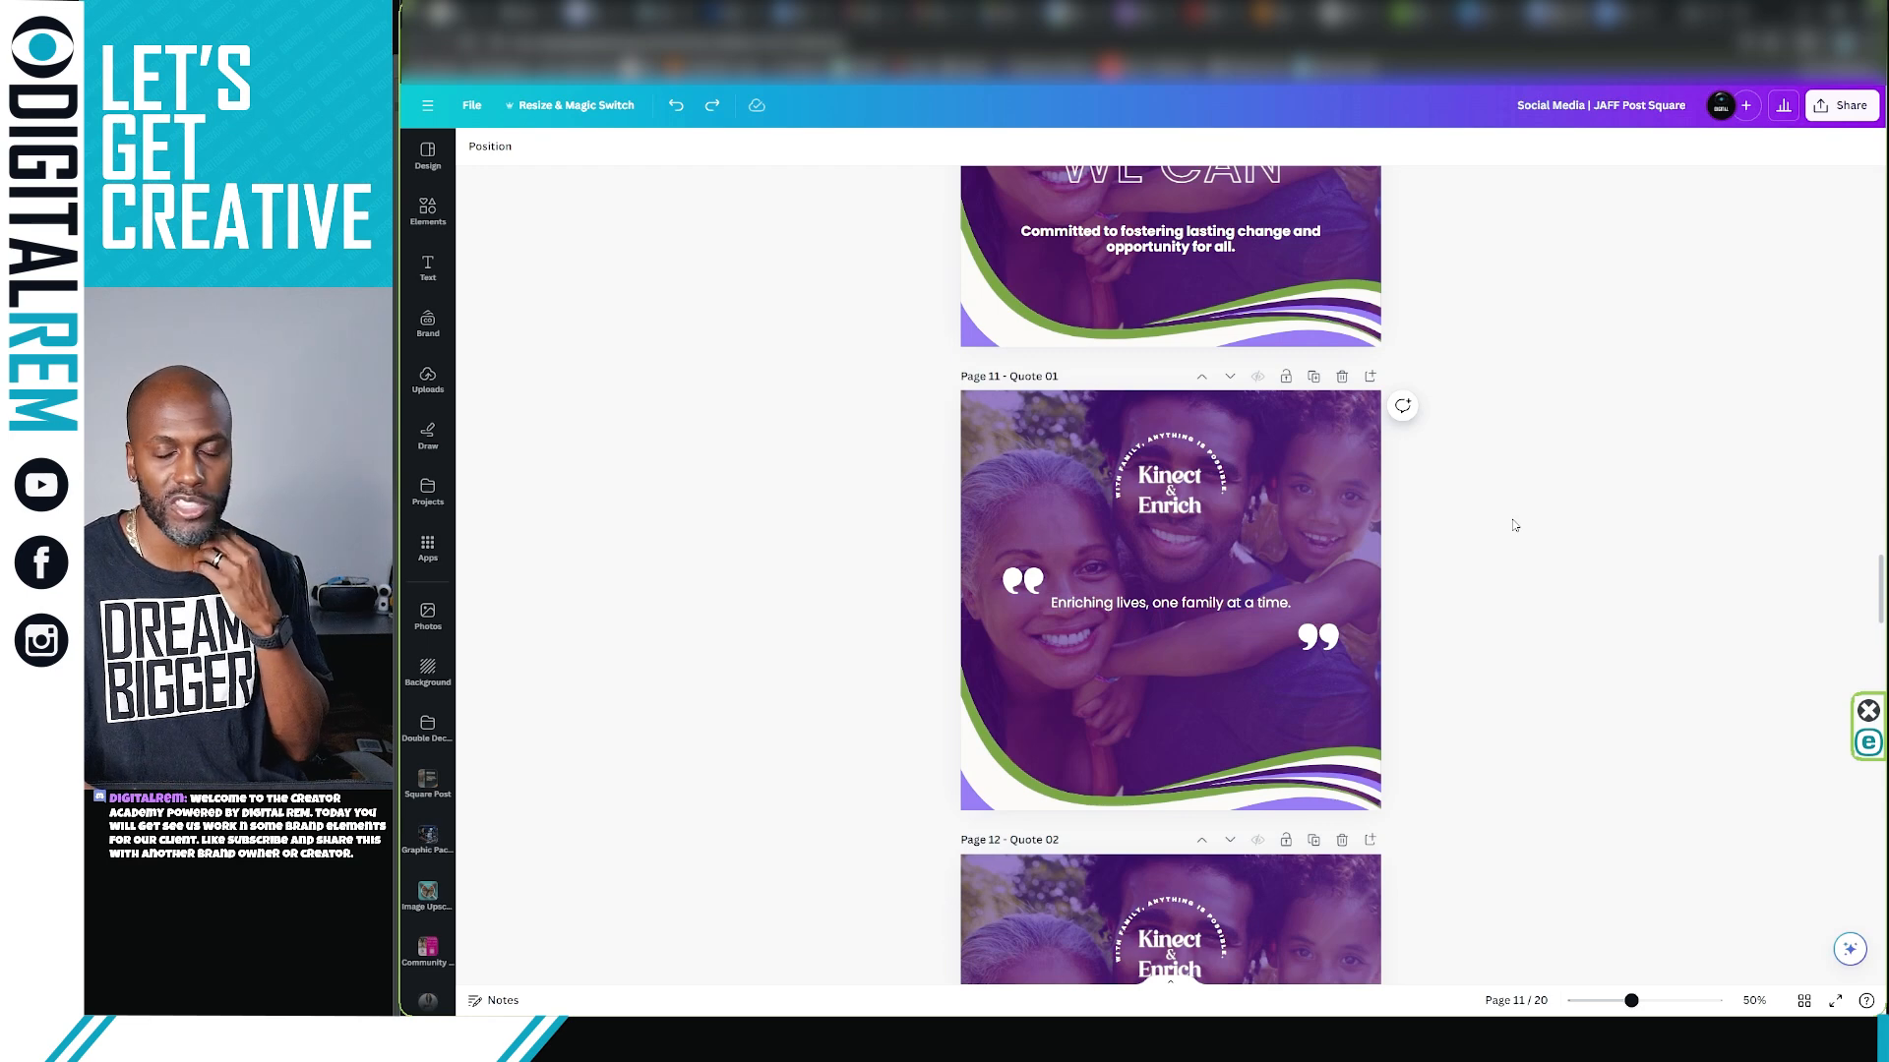
Review the wording and layout of the quote posts from page 12 onward, then return to the first hero post
scroll(1514, 525, "down", 5)
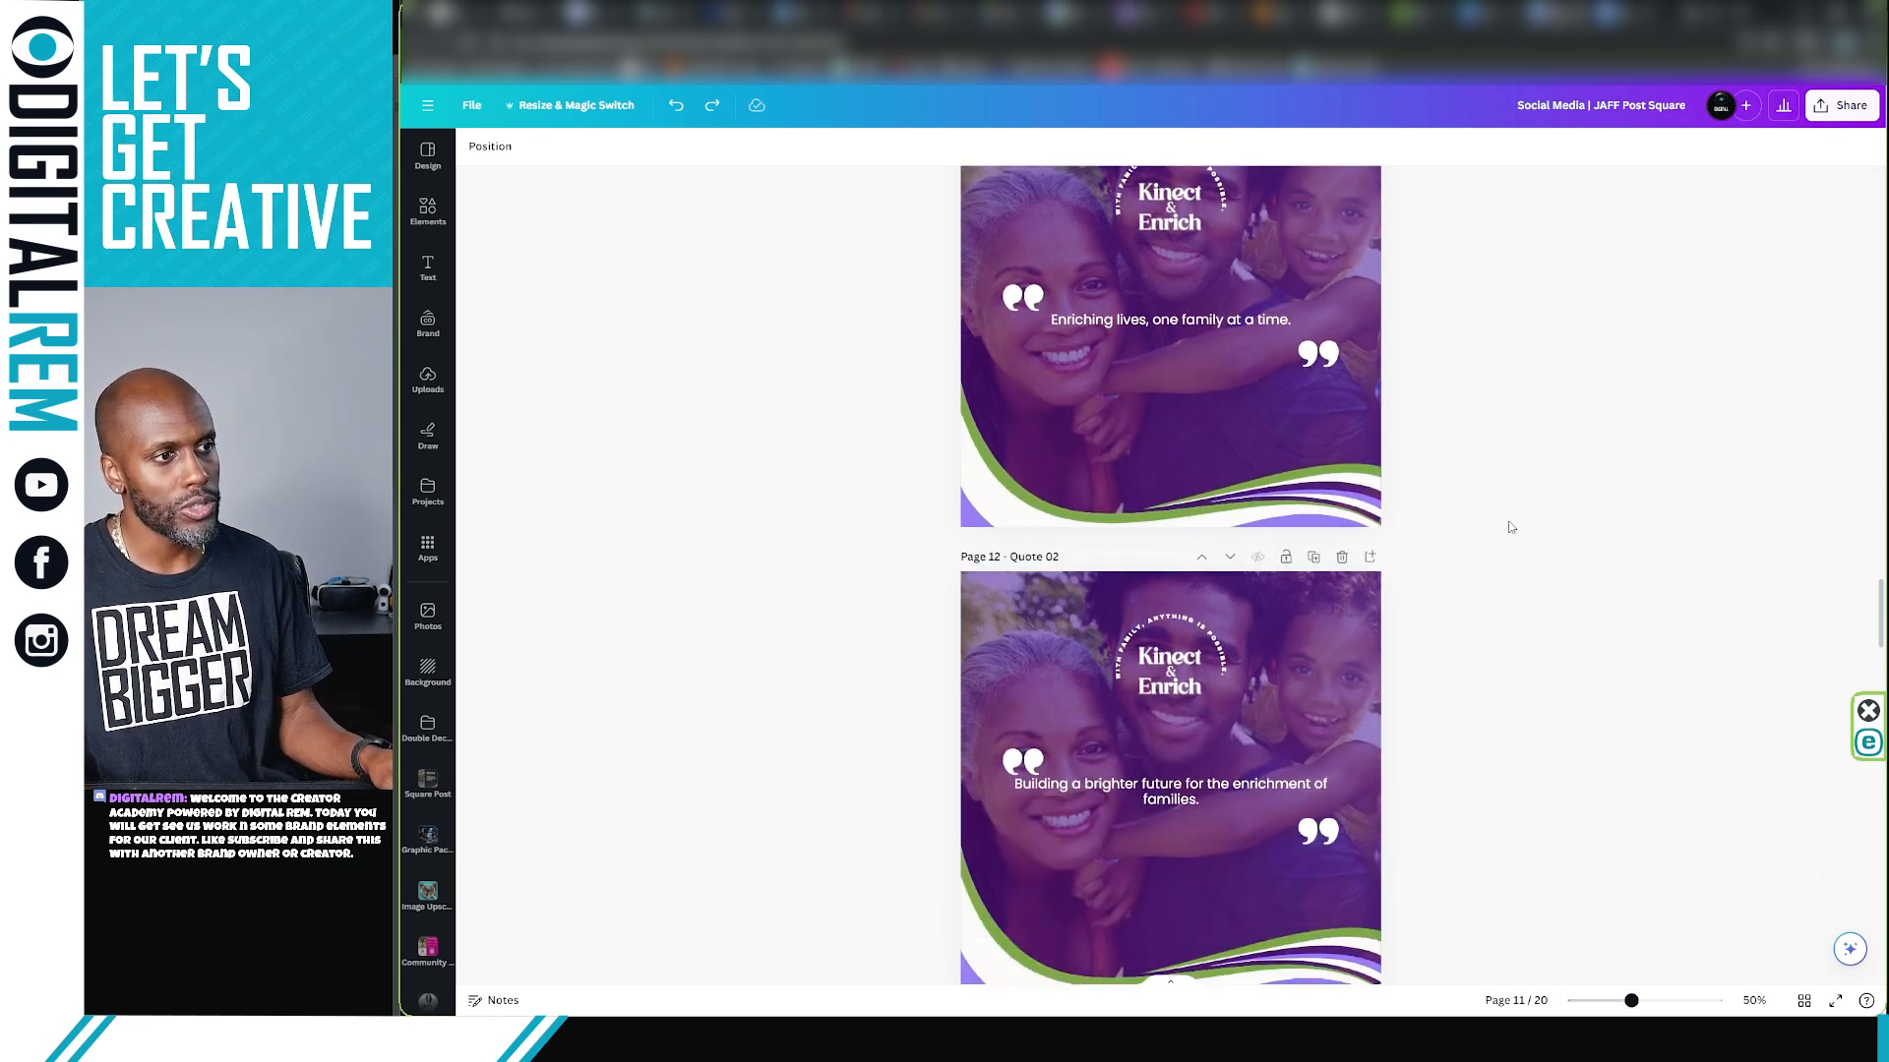
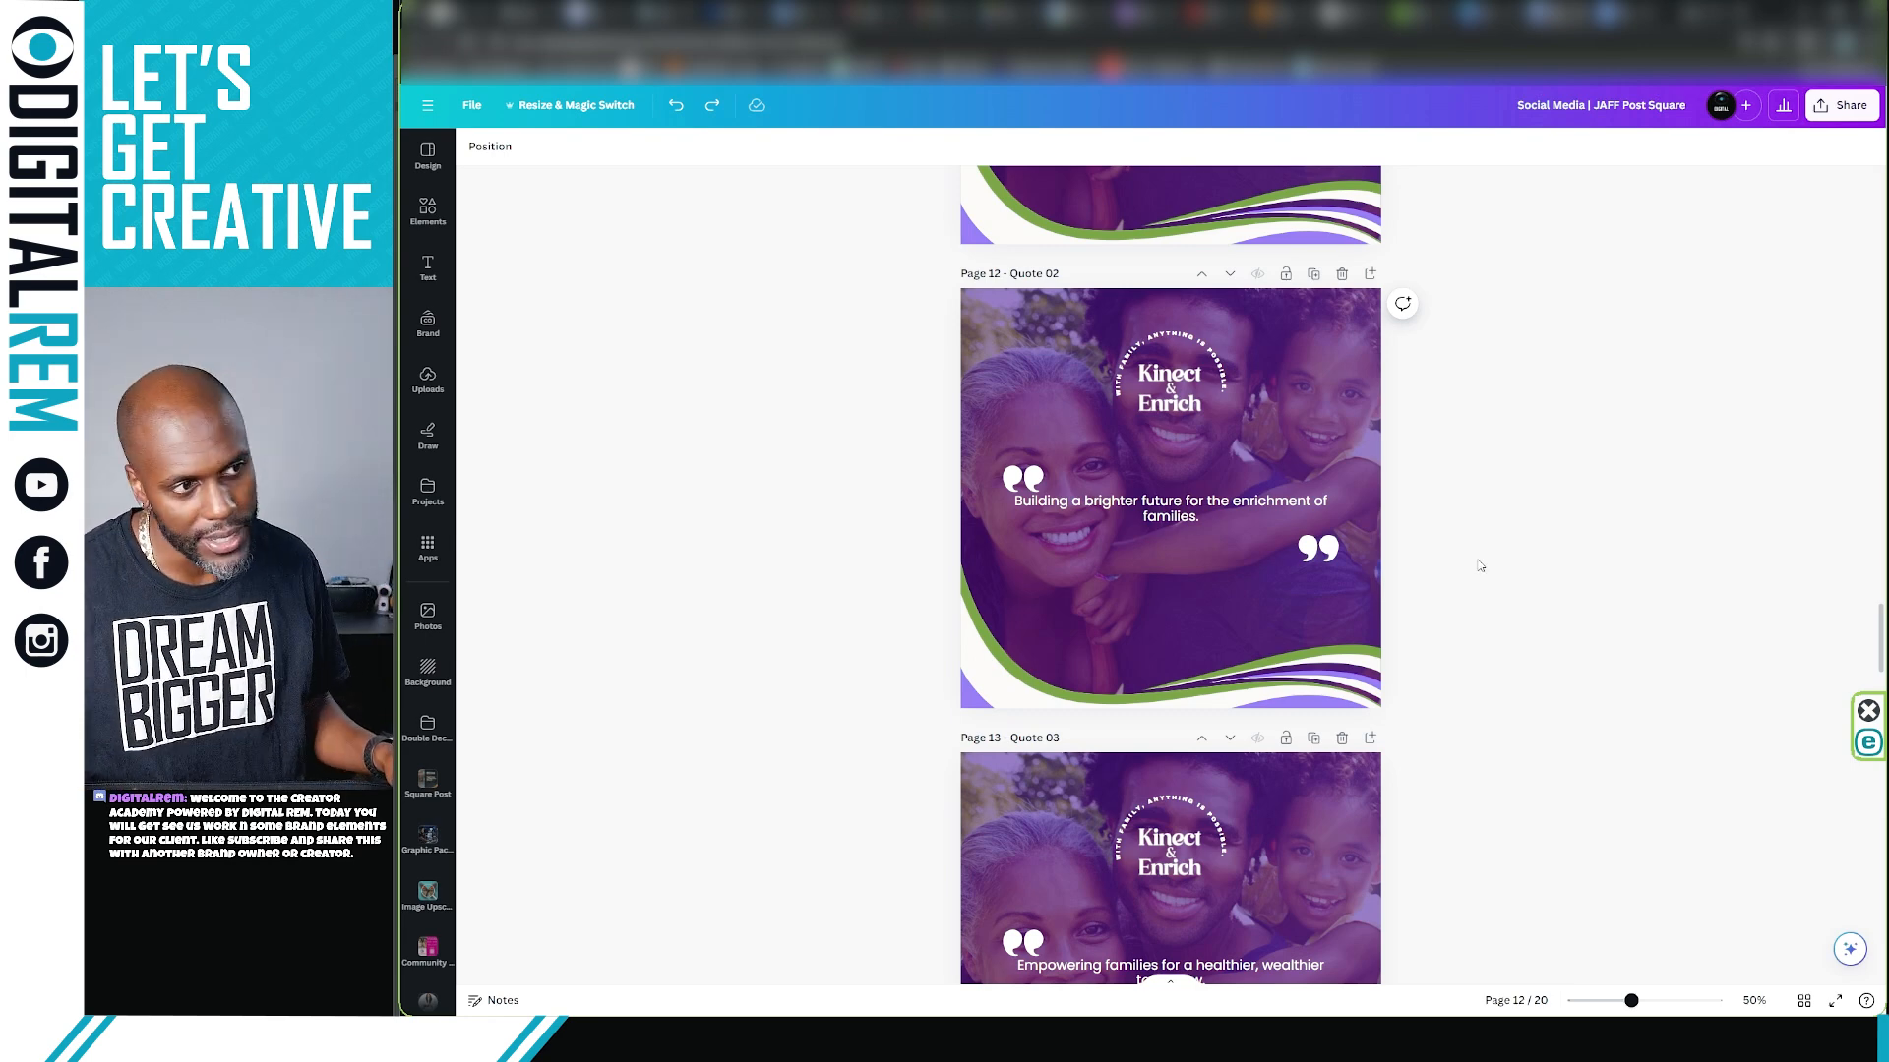
scroll(1486, 556, "down", 6)
scroll(1497, 539, "down", 8)
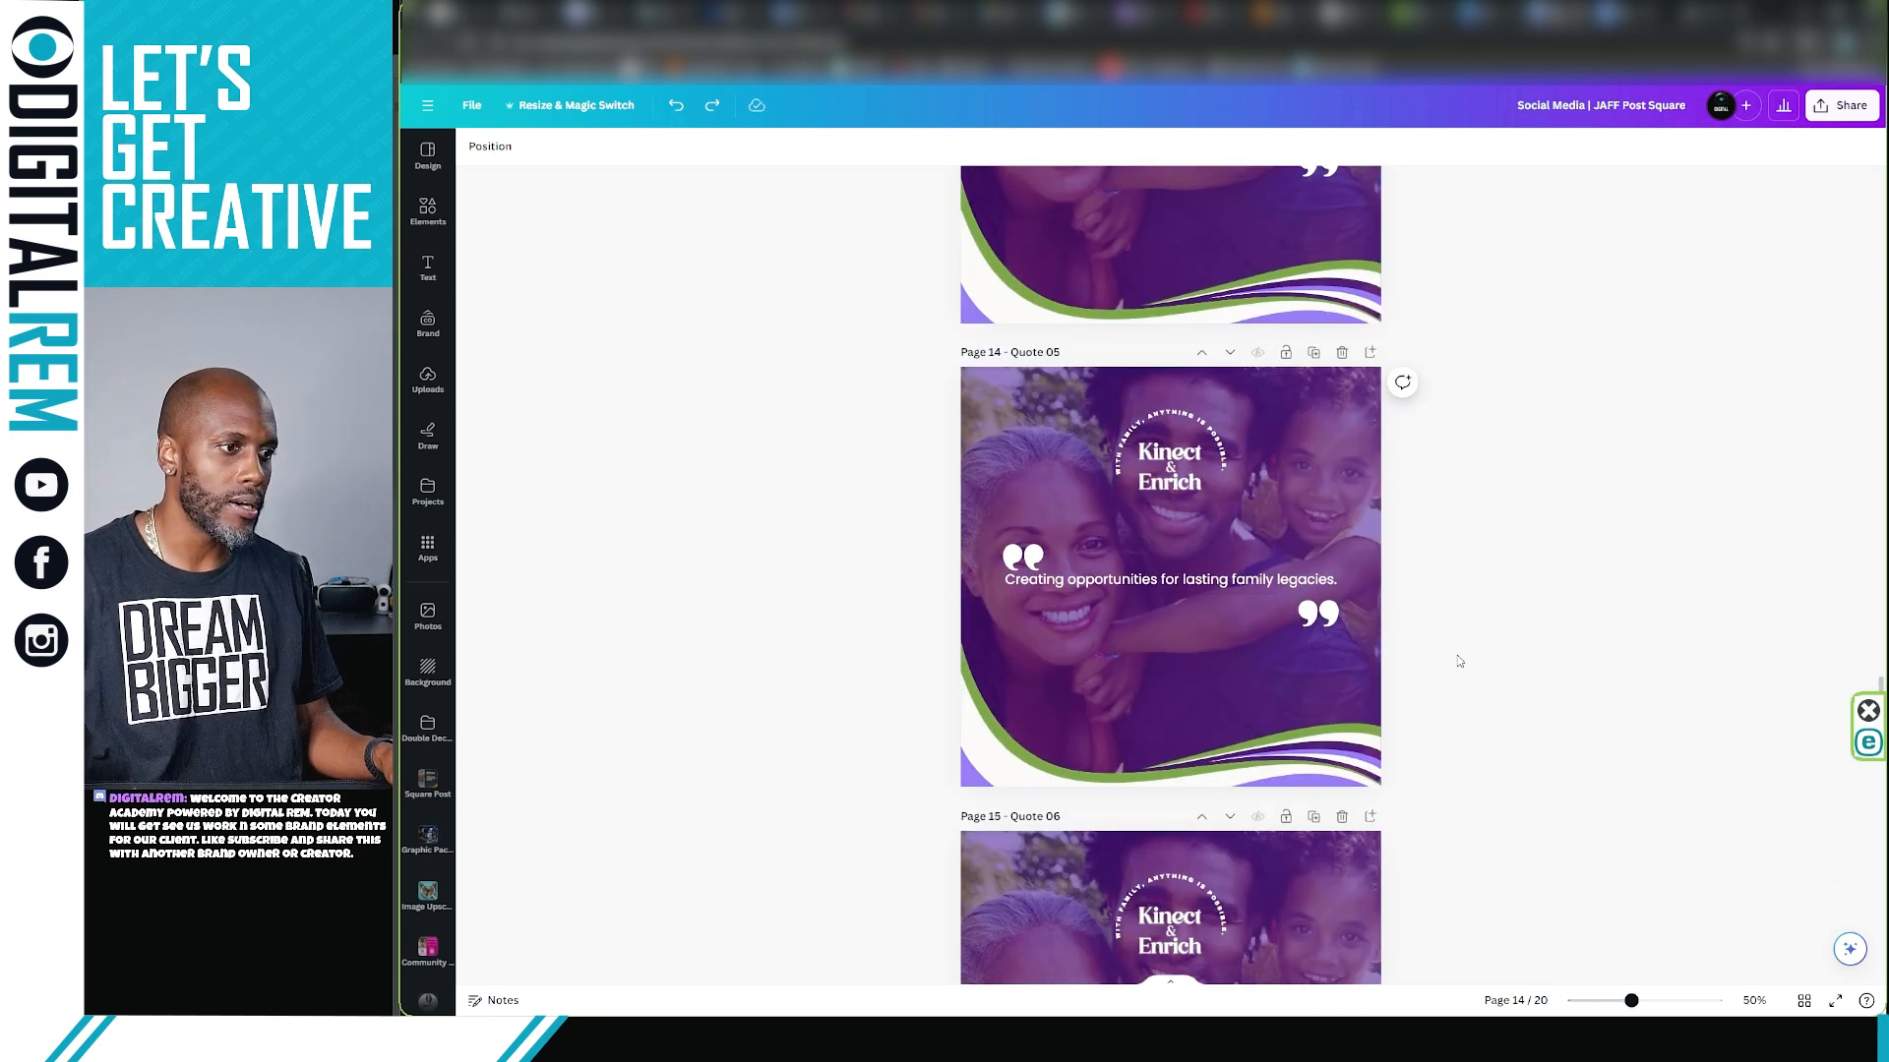
scroll(1447, 679, "down", 12)
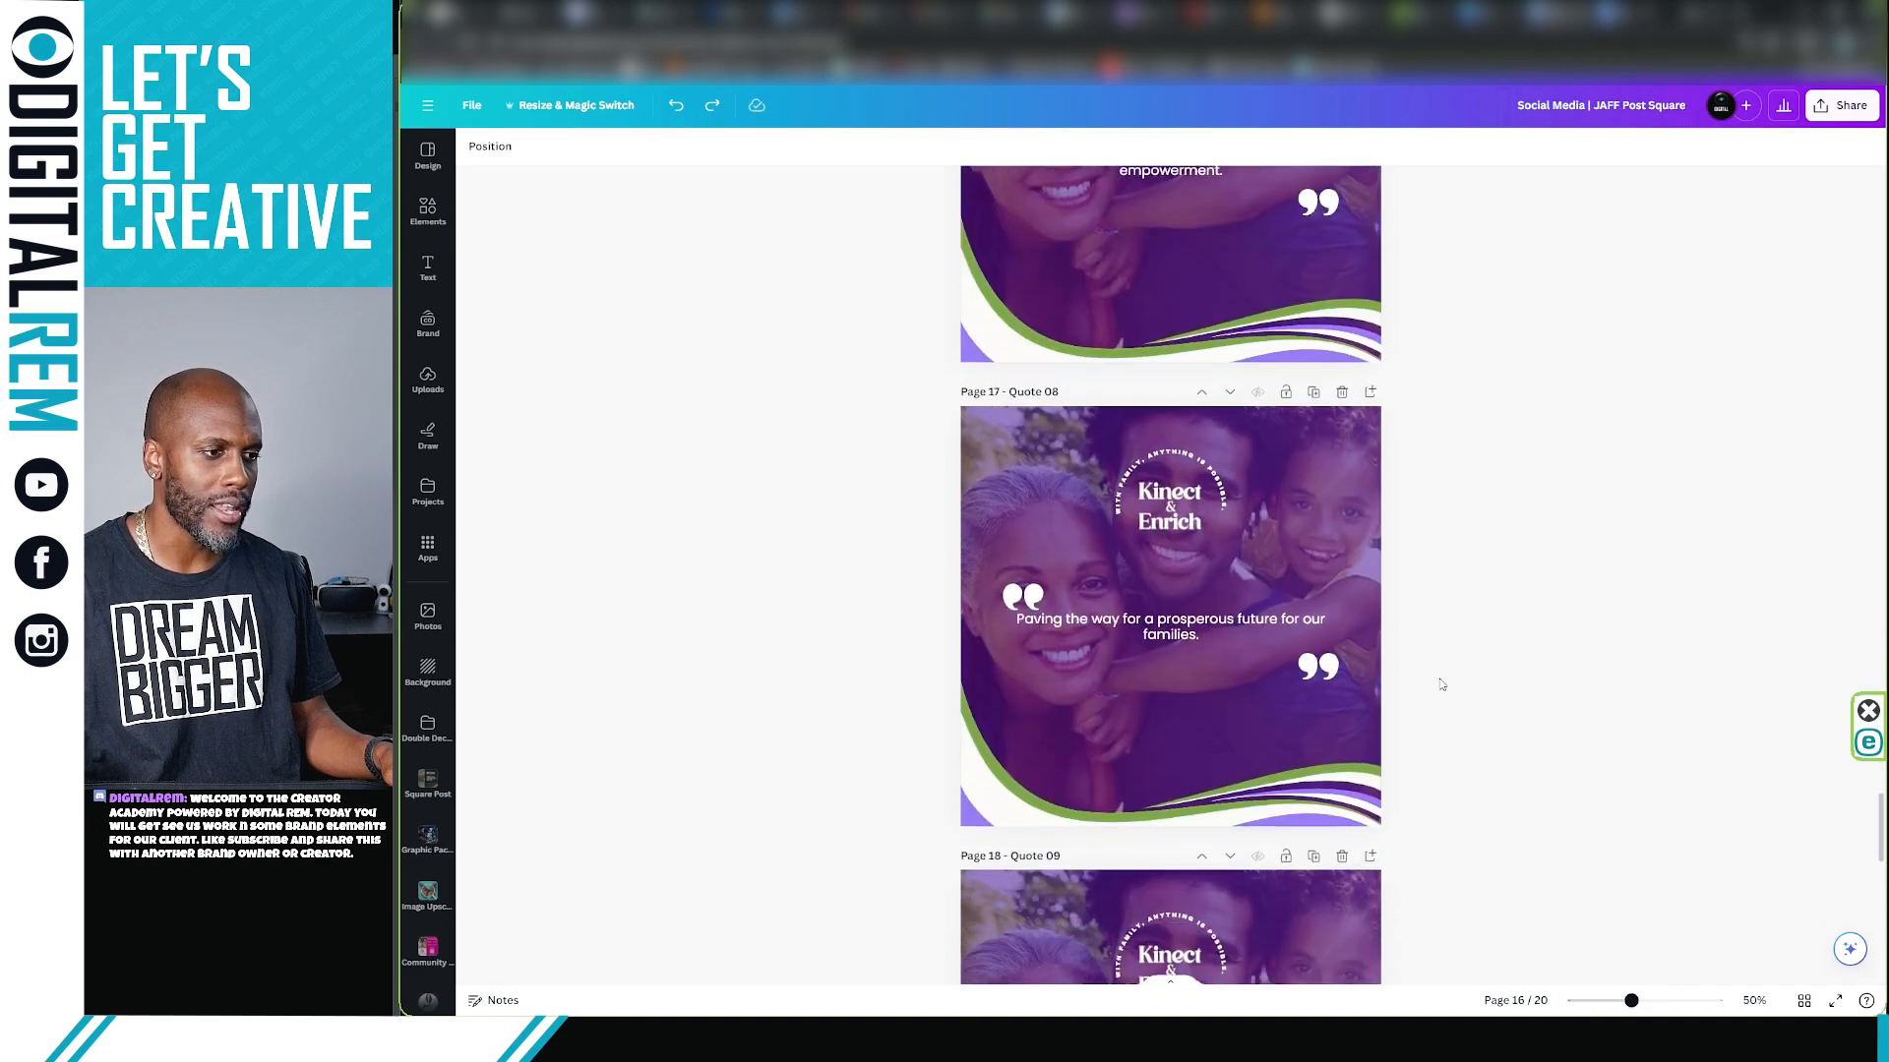
scroll(1447, 686, "up", 17)
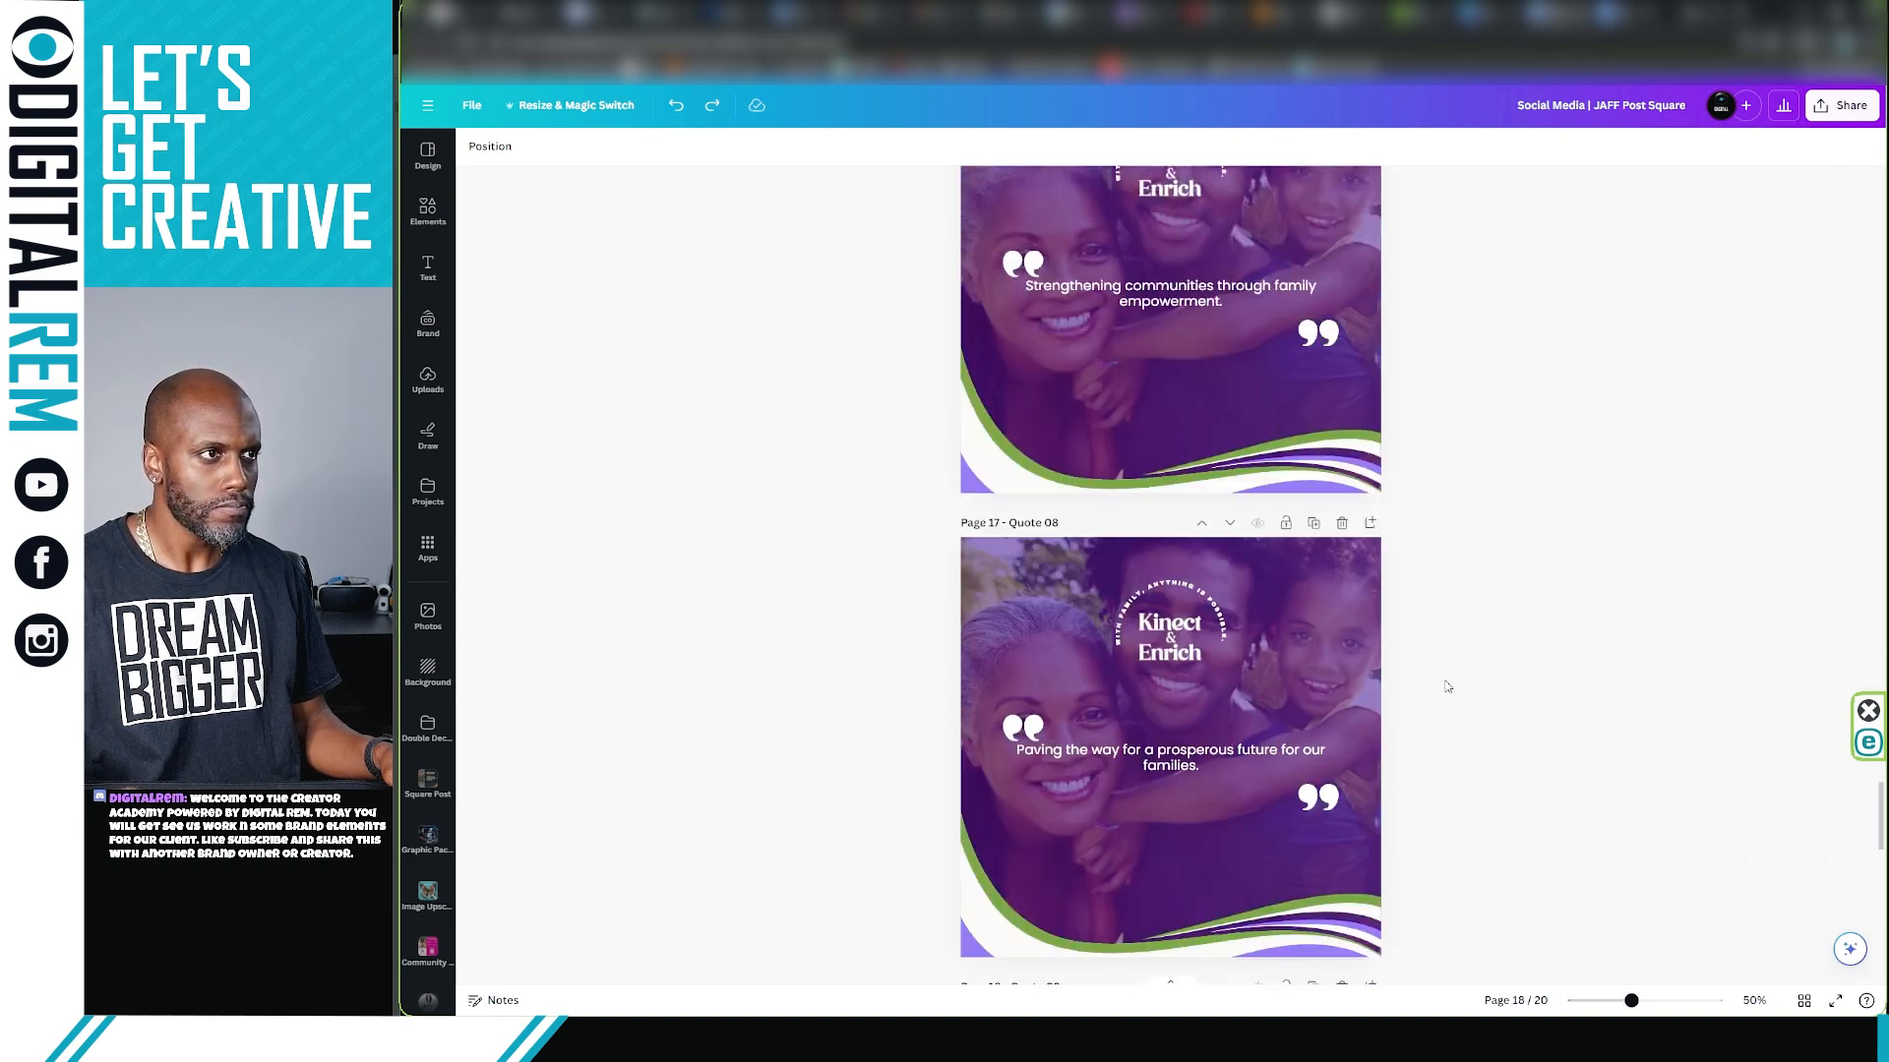
scroll(1447, 687, "up", 20)
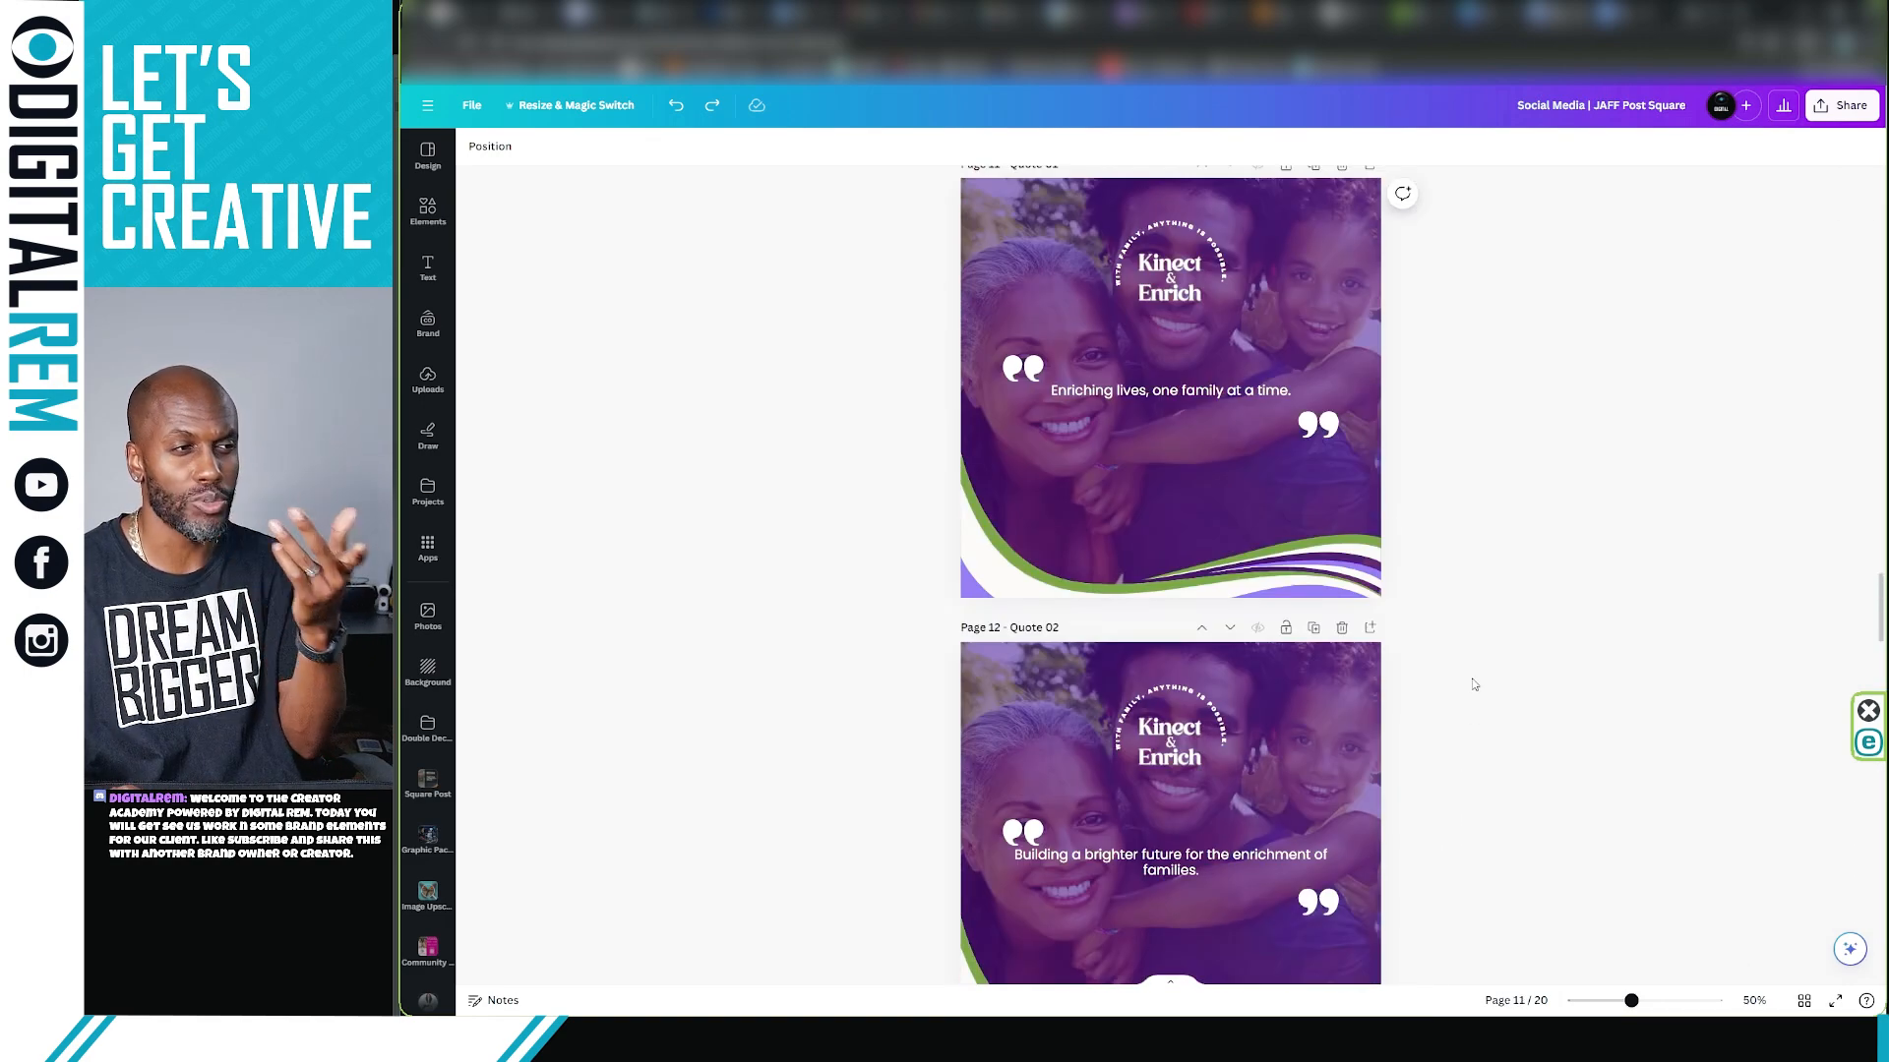
scroll(1474, 685, "up", 13)
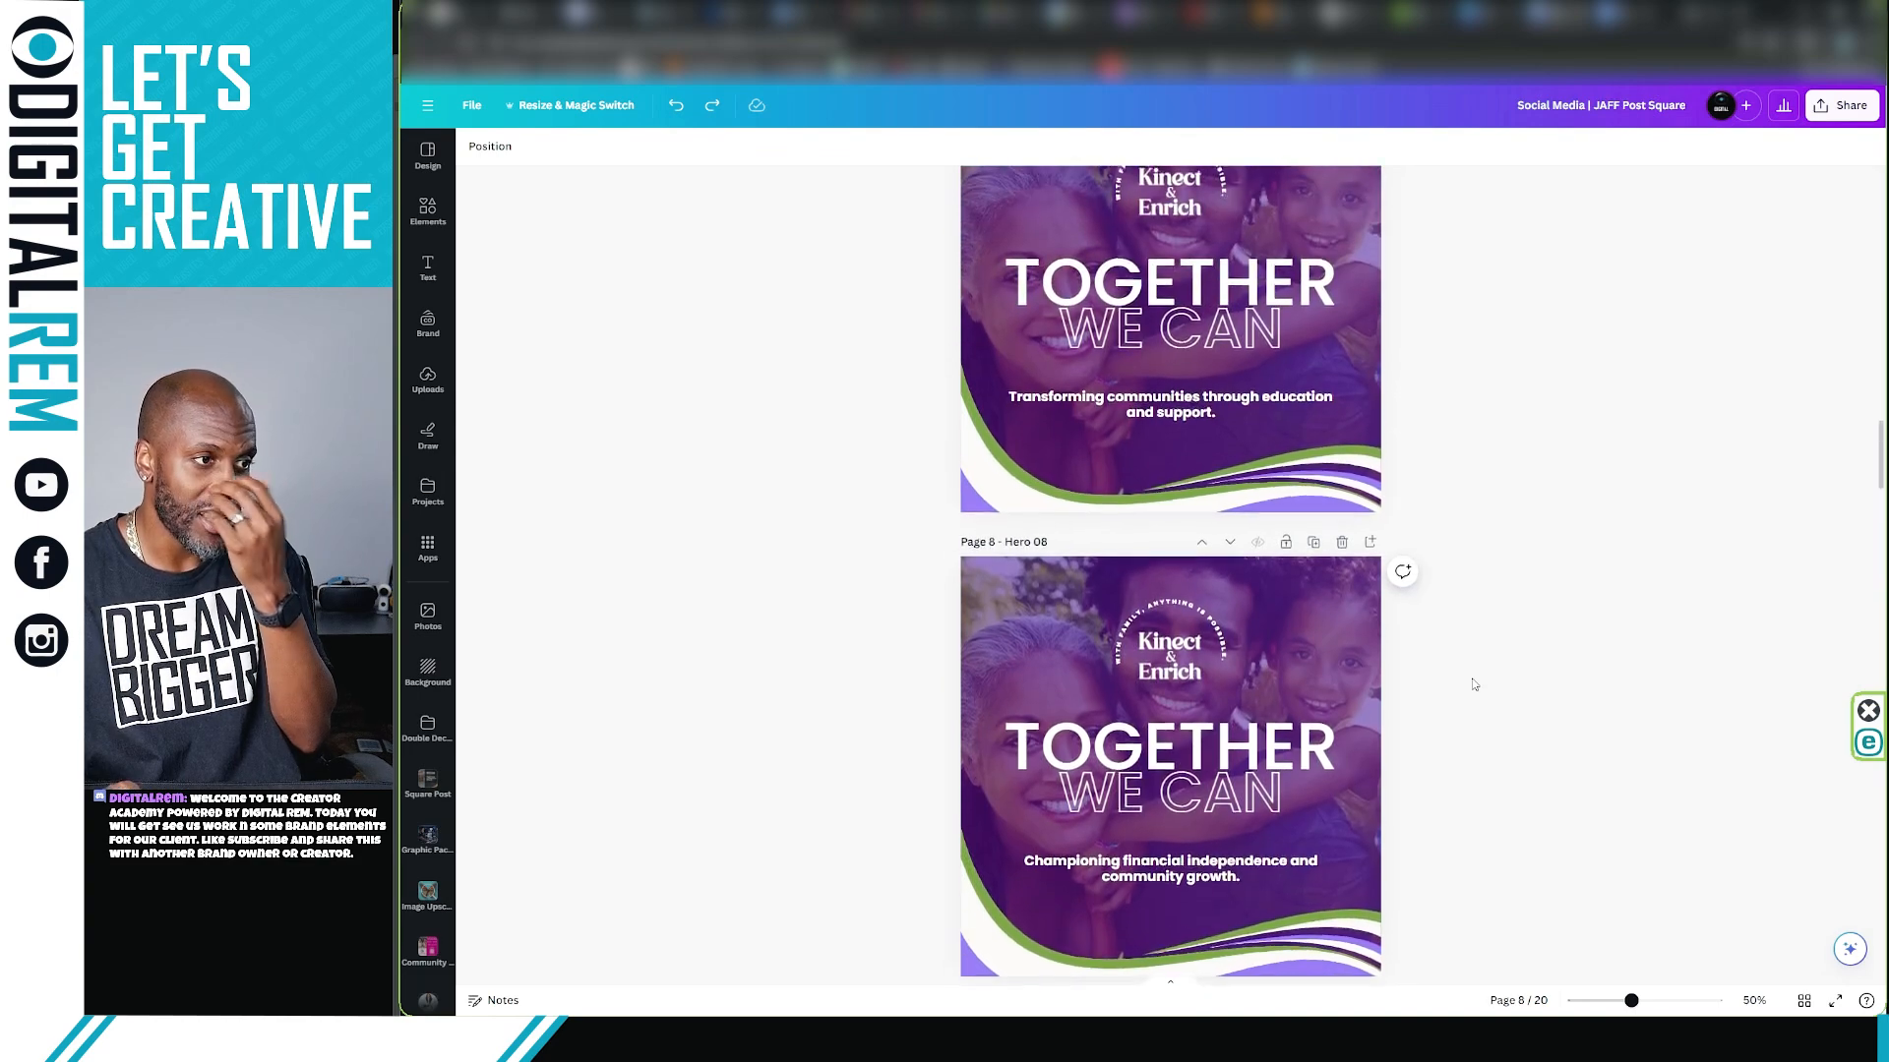
scroll(1475, 684, "up", 20)
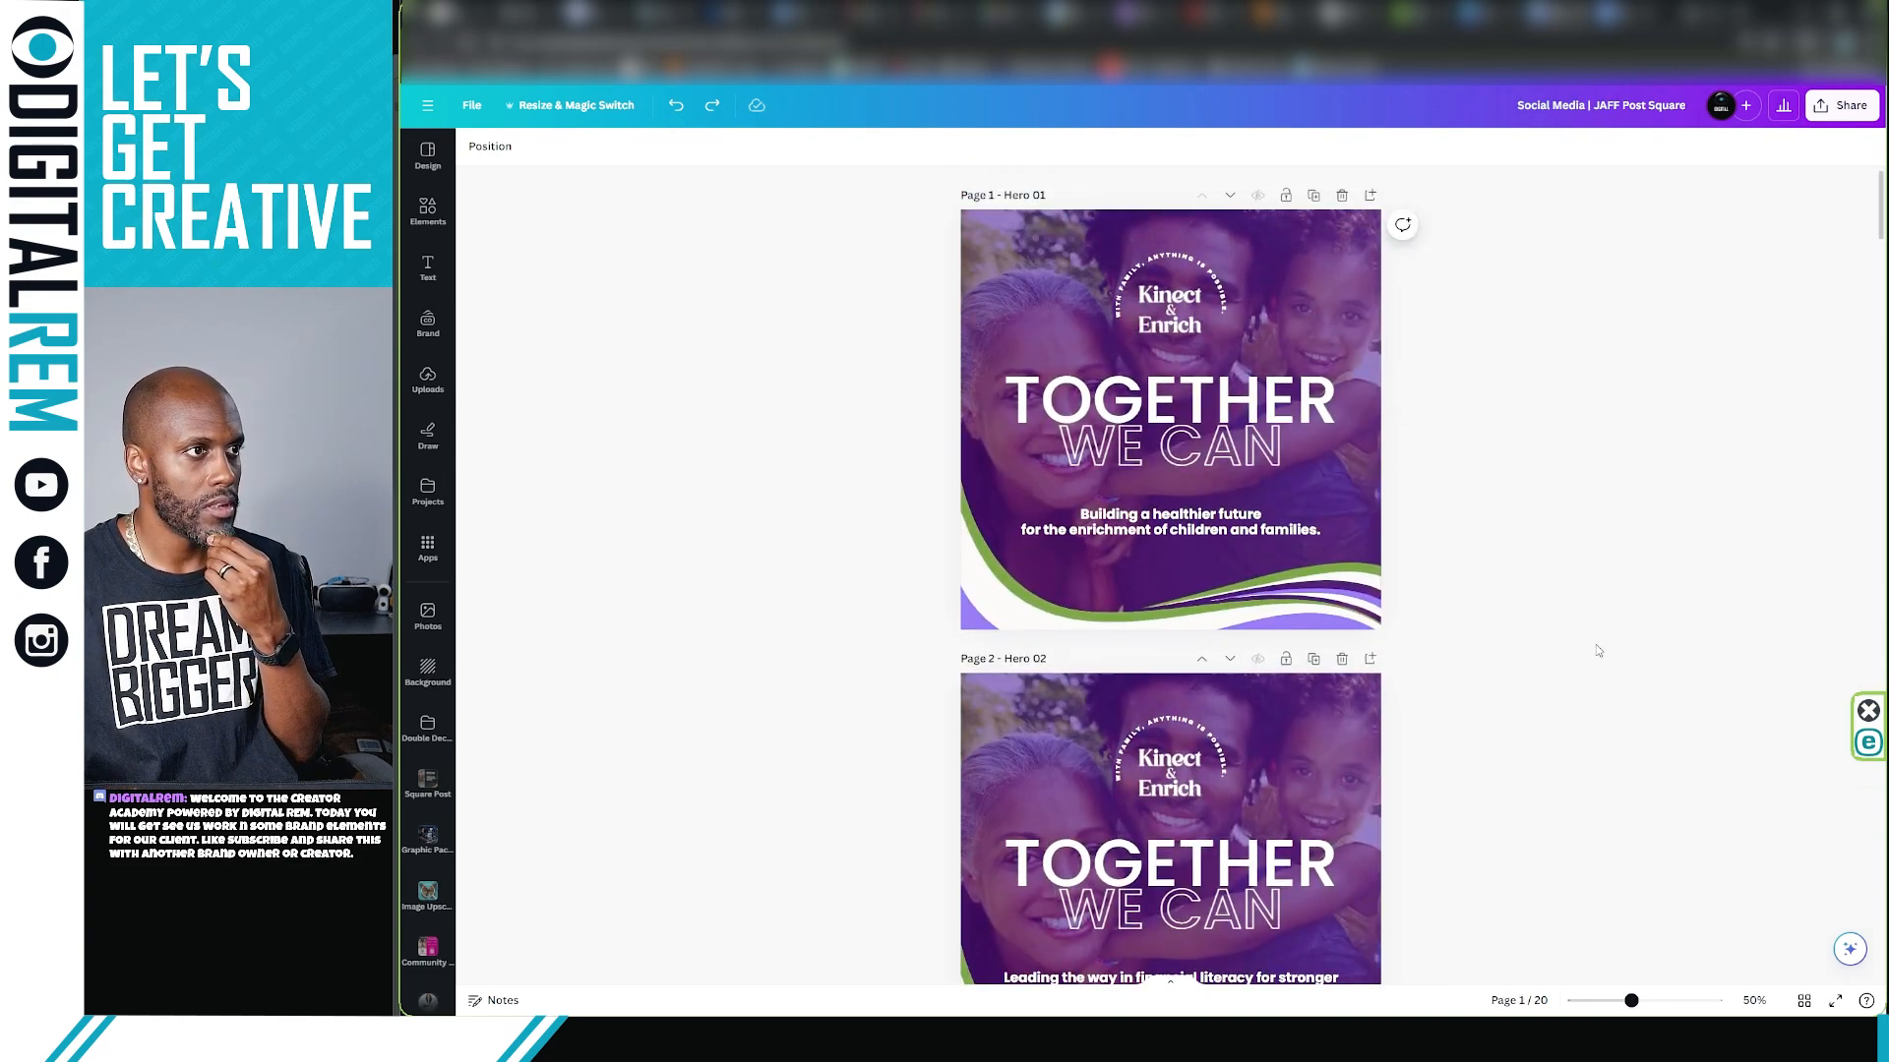
Compare the taglines and layout of the hero posts on pages 1 to 5
scroll(1596, 649, "down", 9)
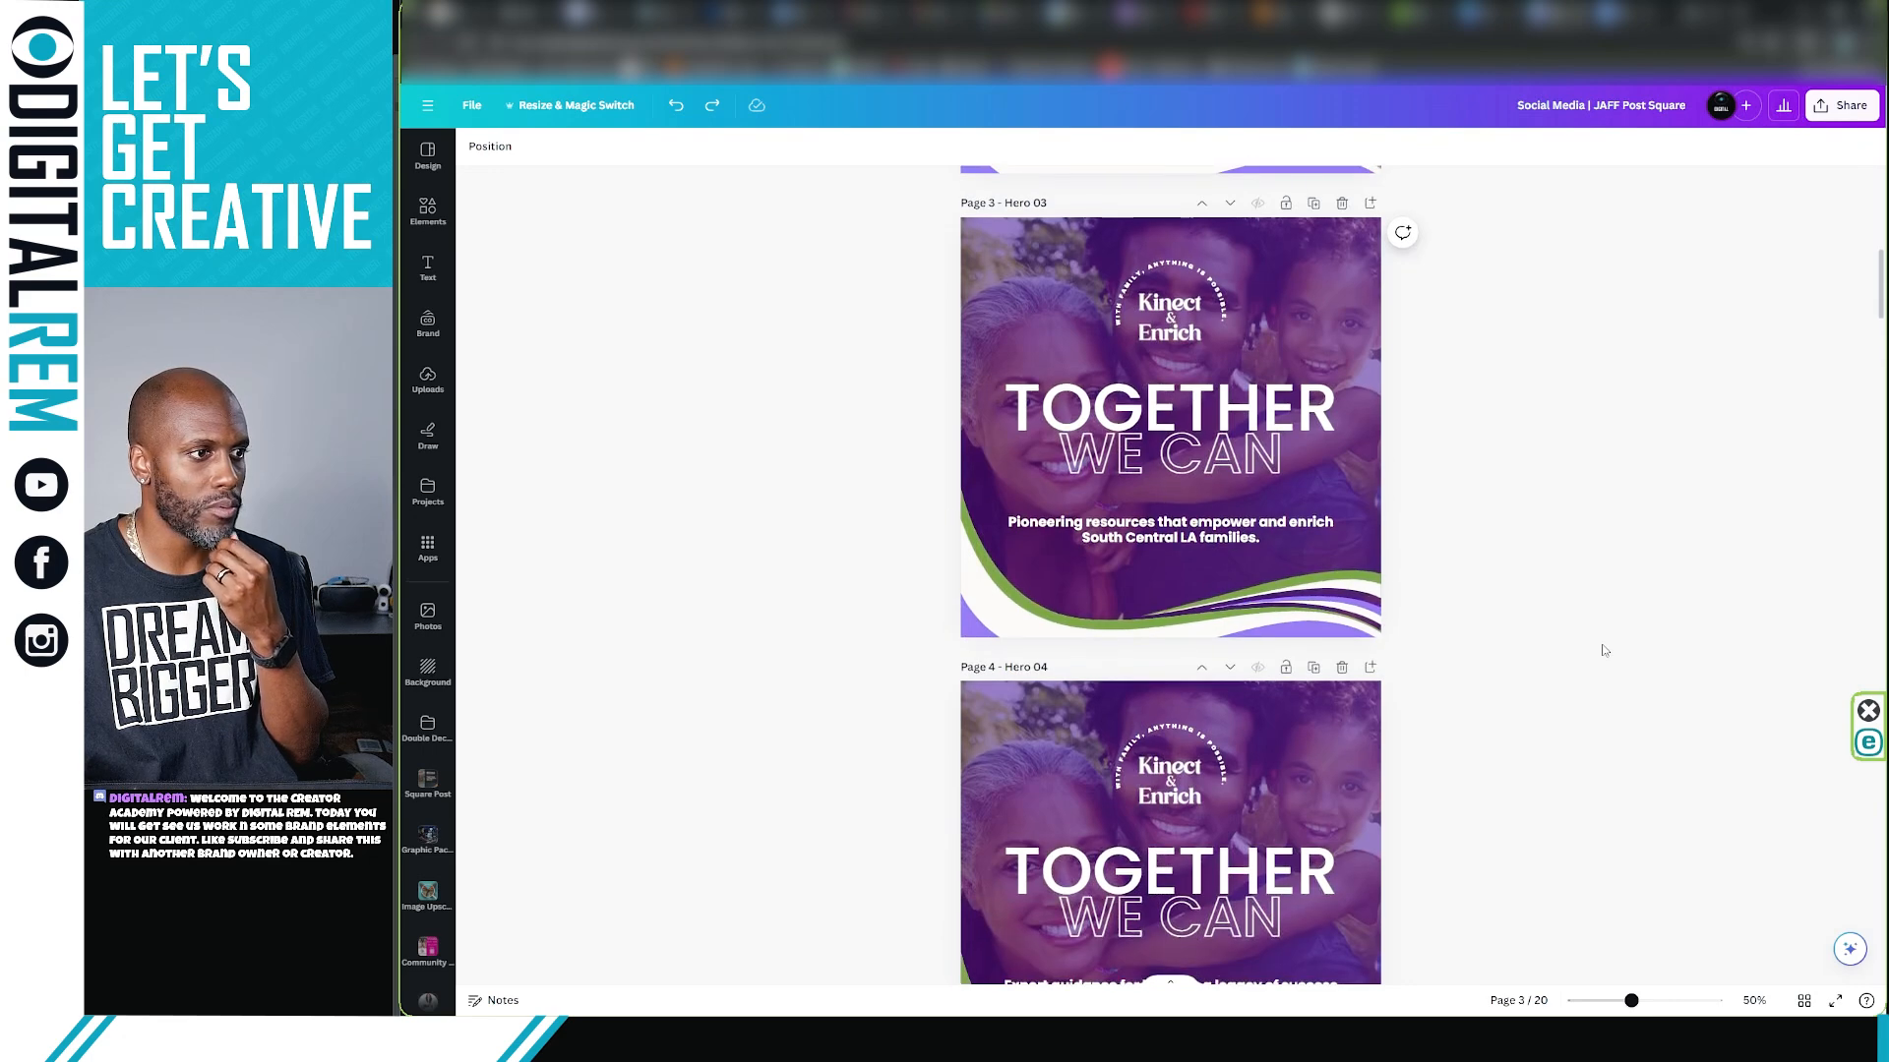
scroll(1605, 650, "up", 9)
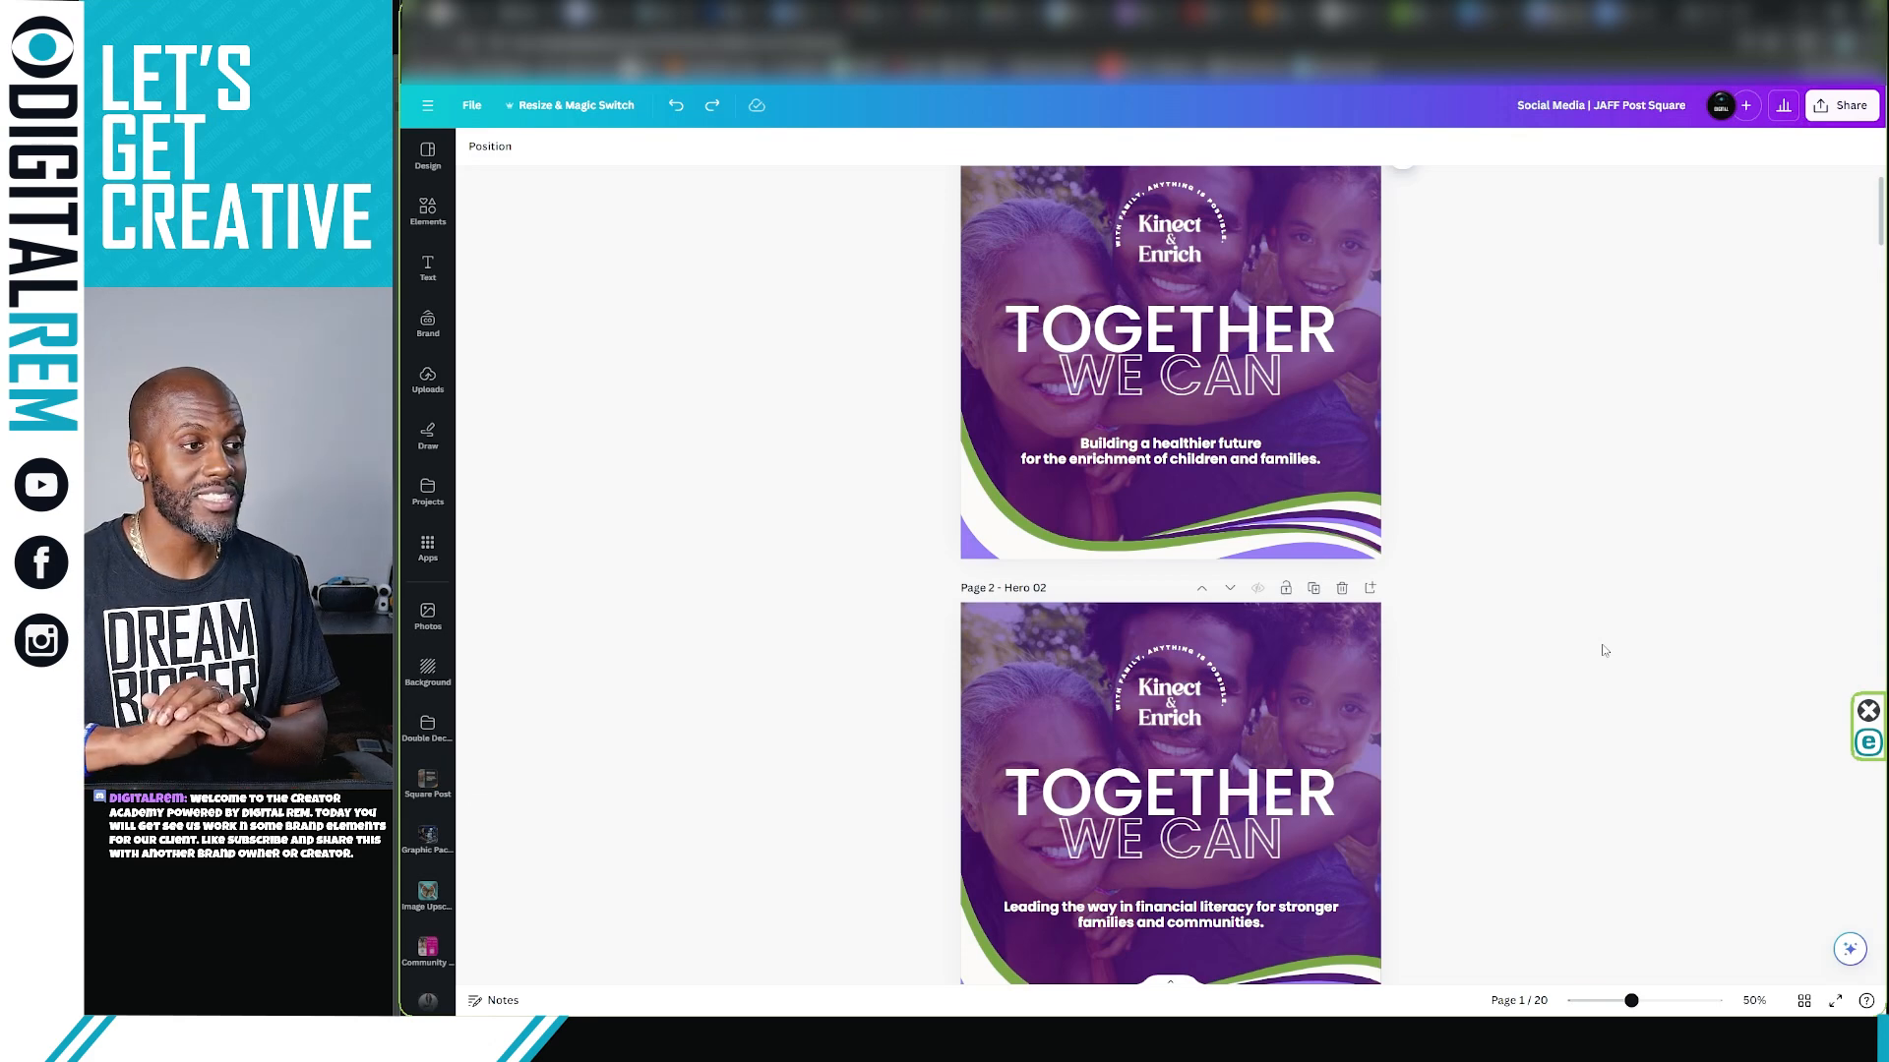
scroll(1605, 650, "down", 9)
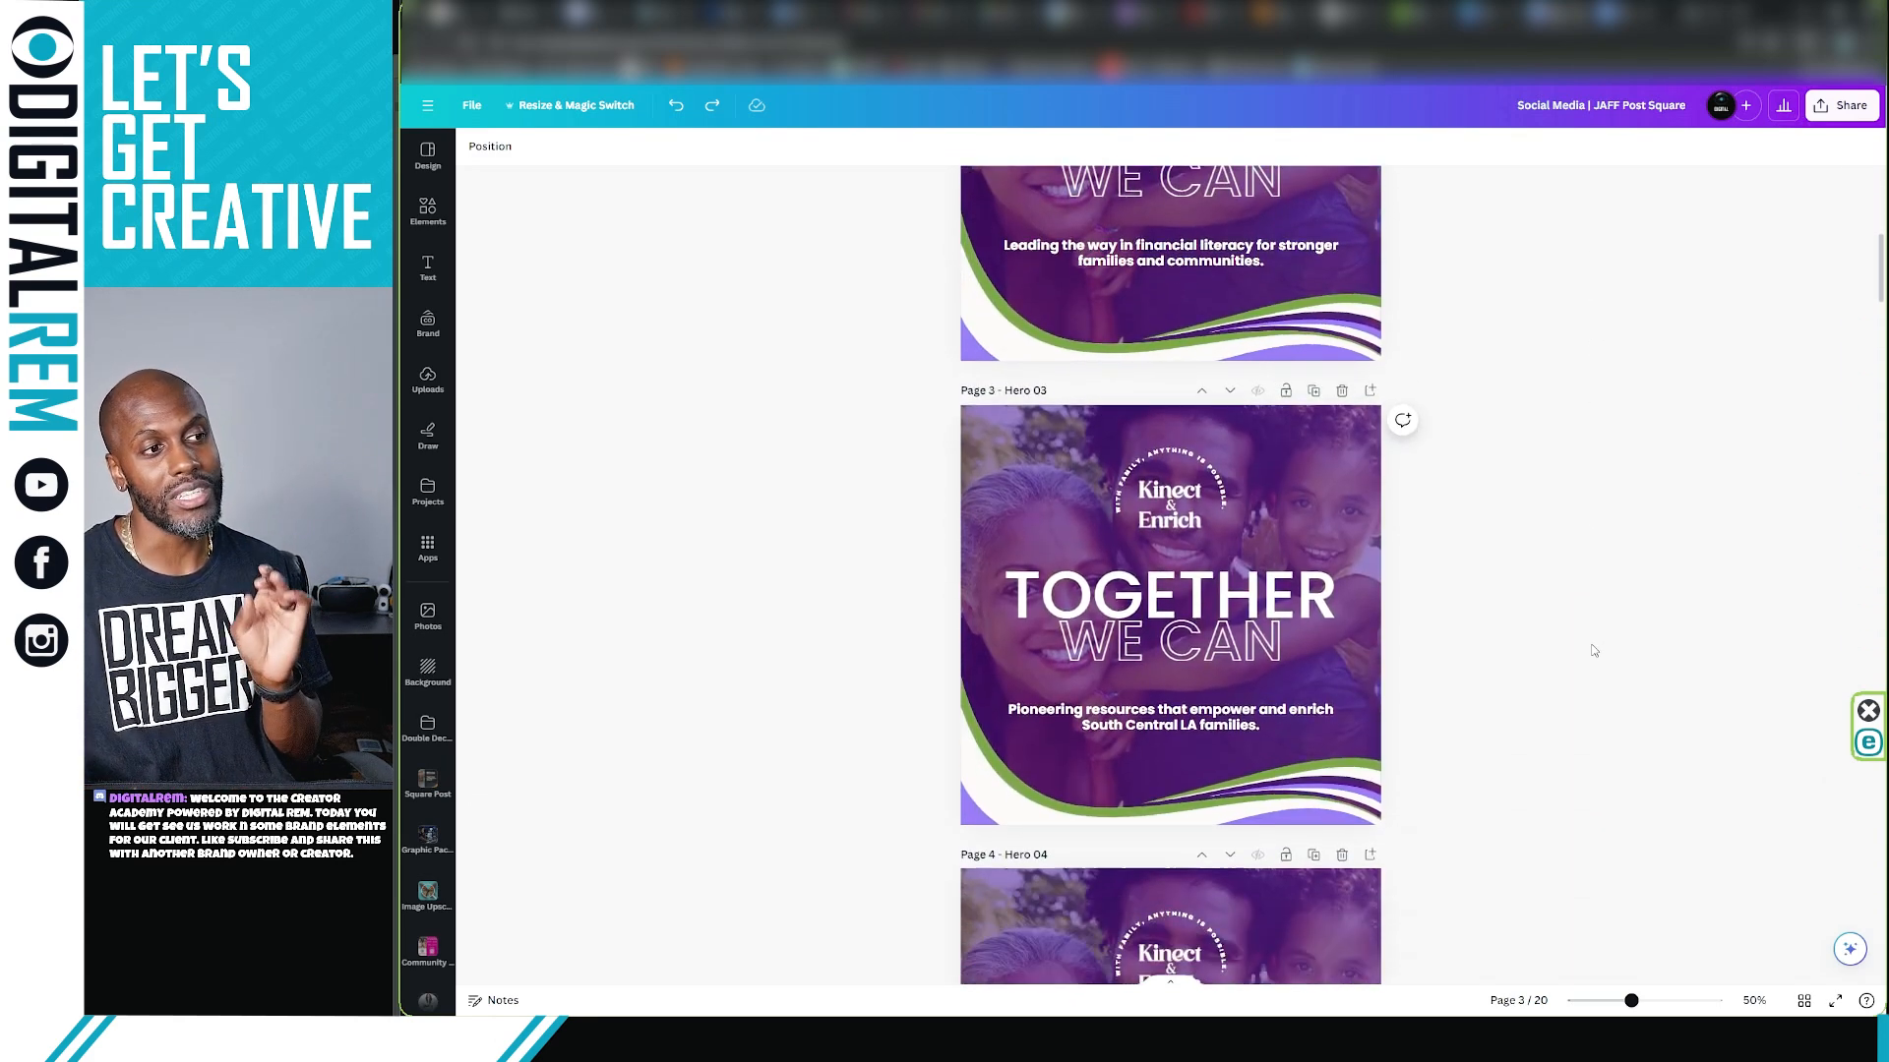
scroll(1595, 646, "down", 2)
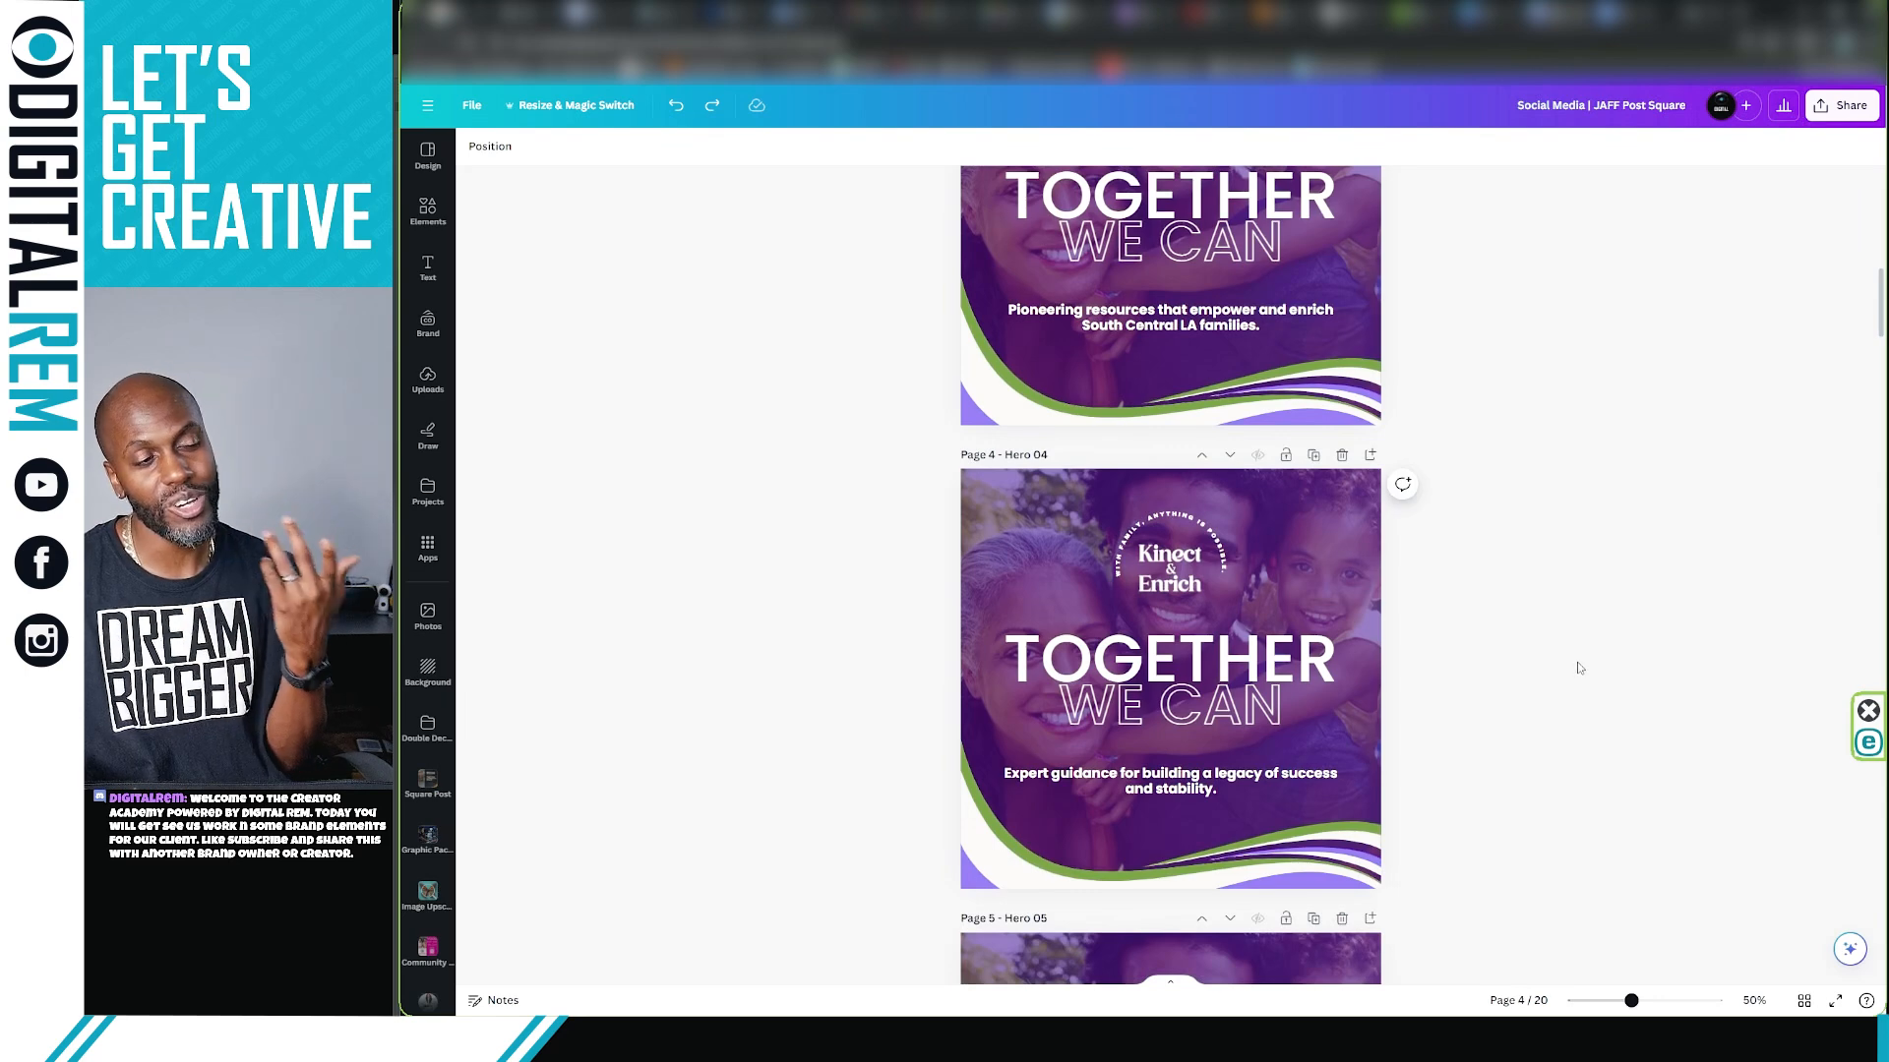
scroll(1601, 645, "down", 2)
scroll(1577, 669, "down", 2)
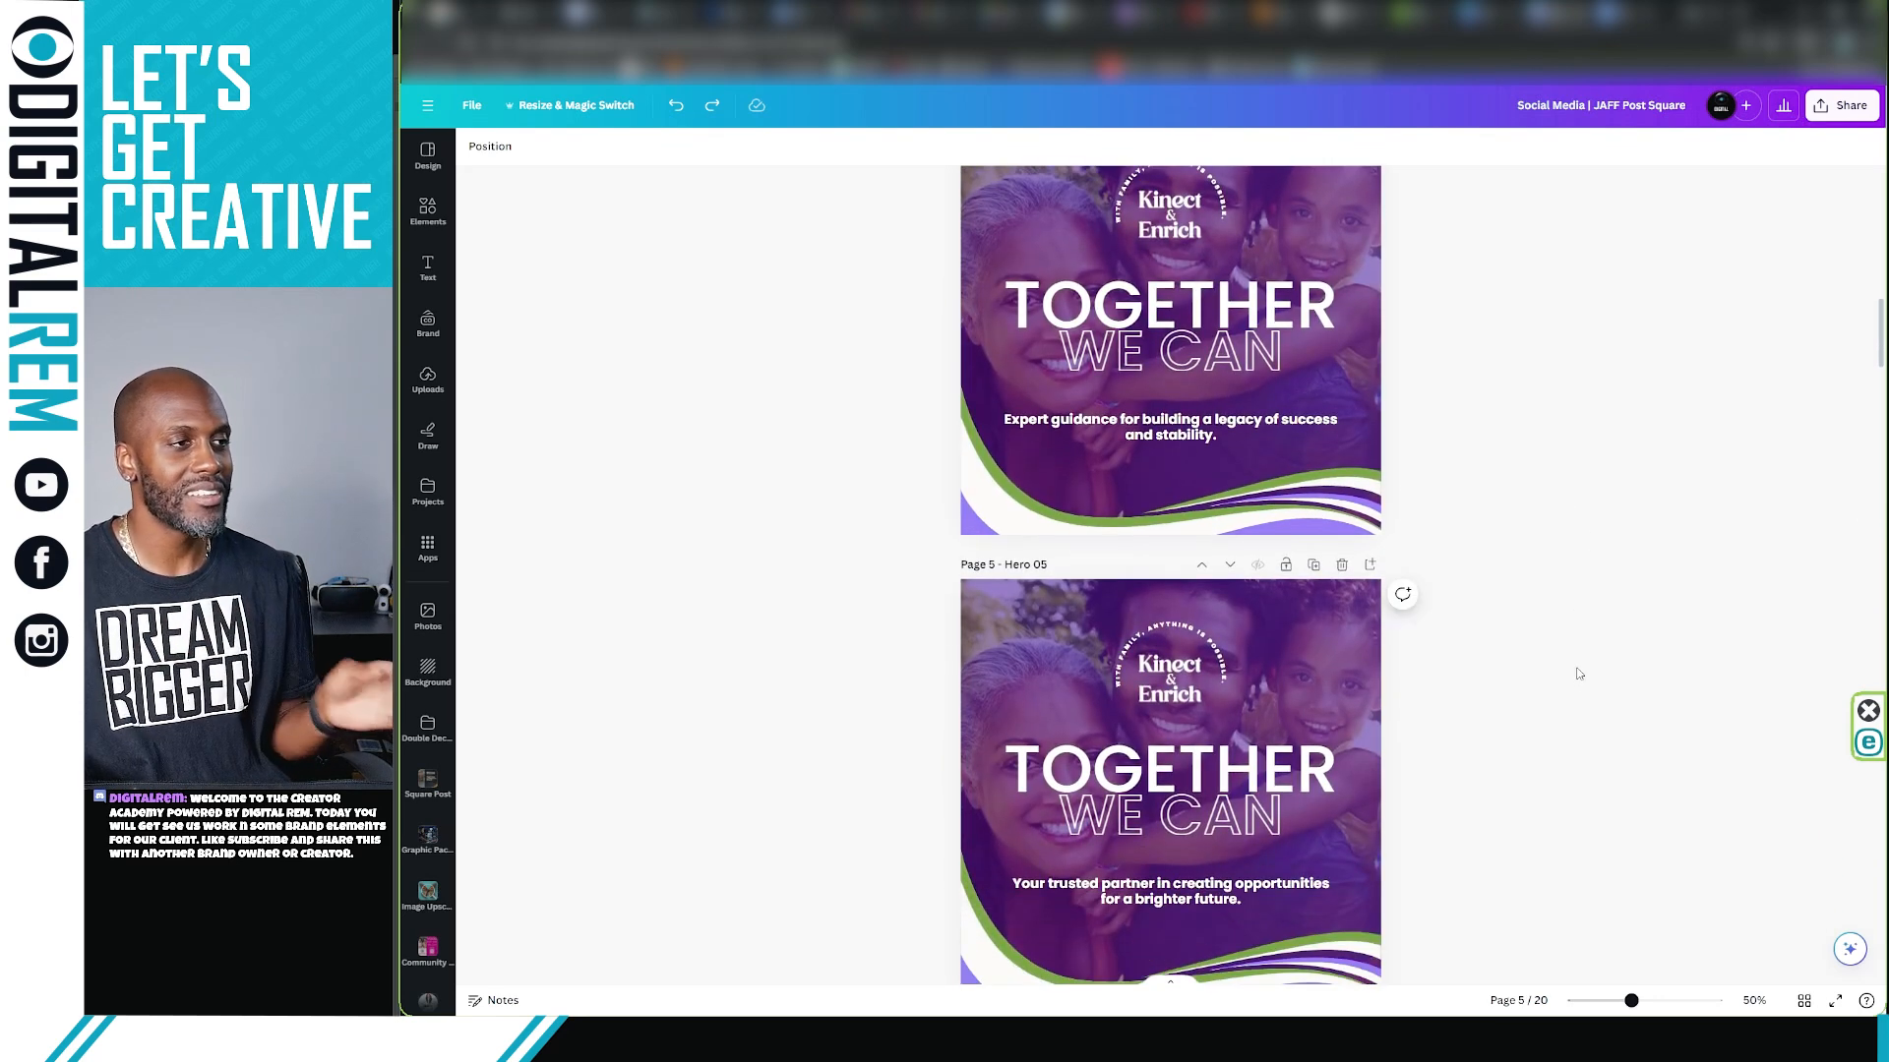
scroll(1573, 670, "up", 2)
scroll(1576, 672, "down", 2)
scroll(1579, 674, "down", 1)
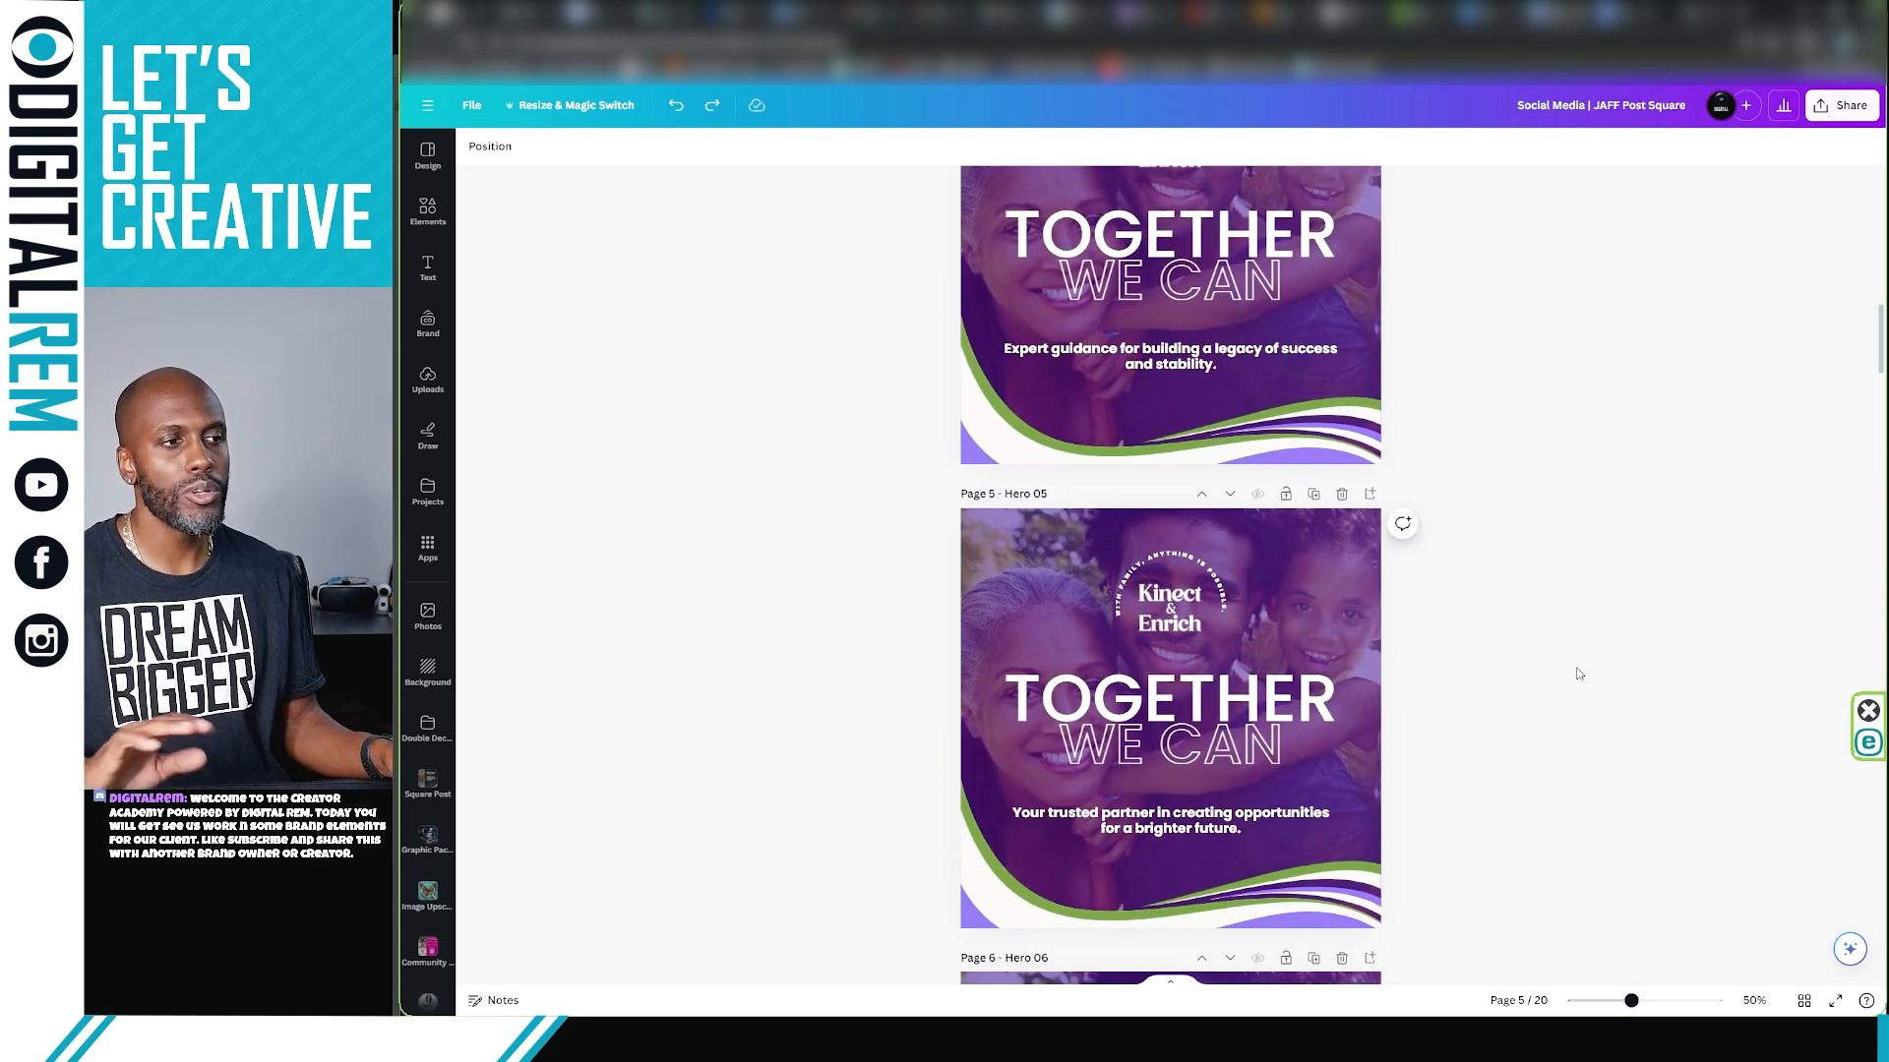
Shift the background family photo on page 2, Hero 02, to the left so its middle part fills the post
scroll(1575, 674, "down", 1)
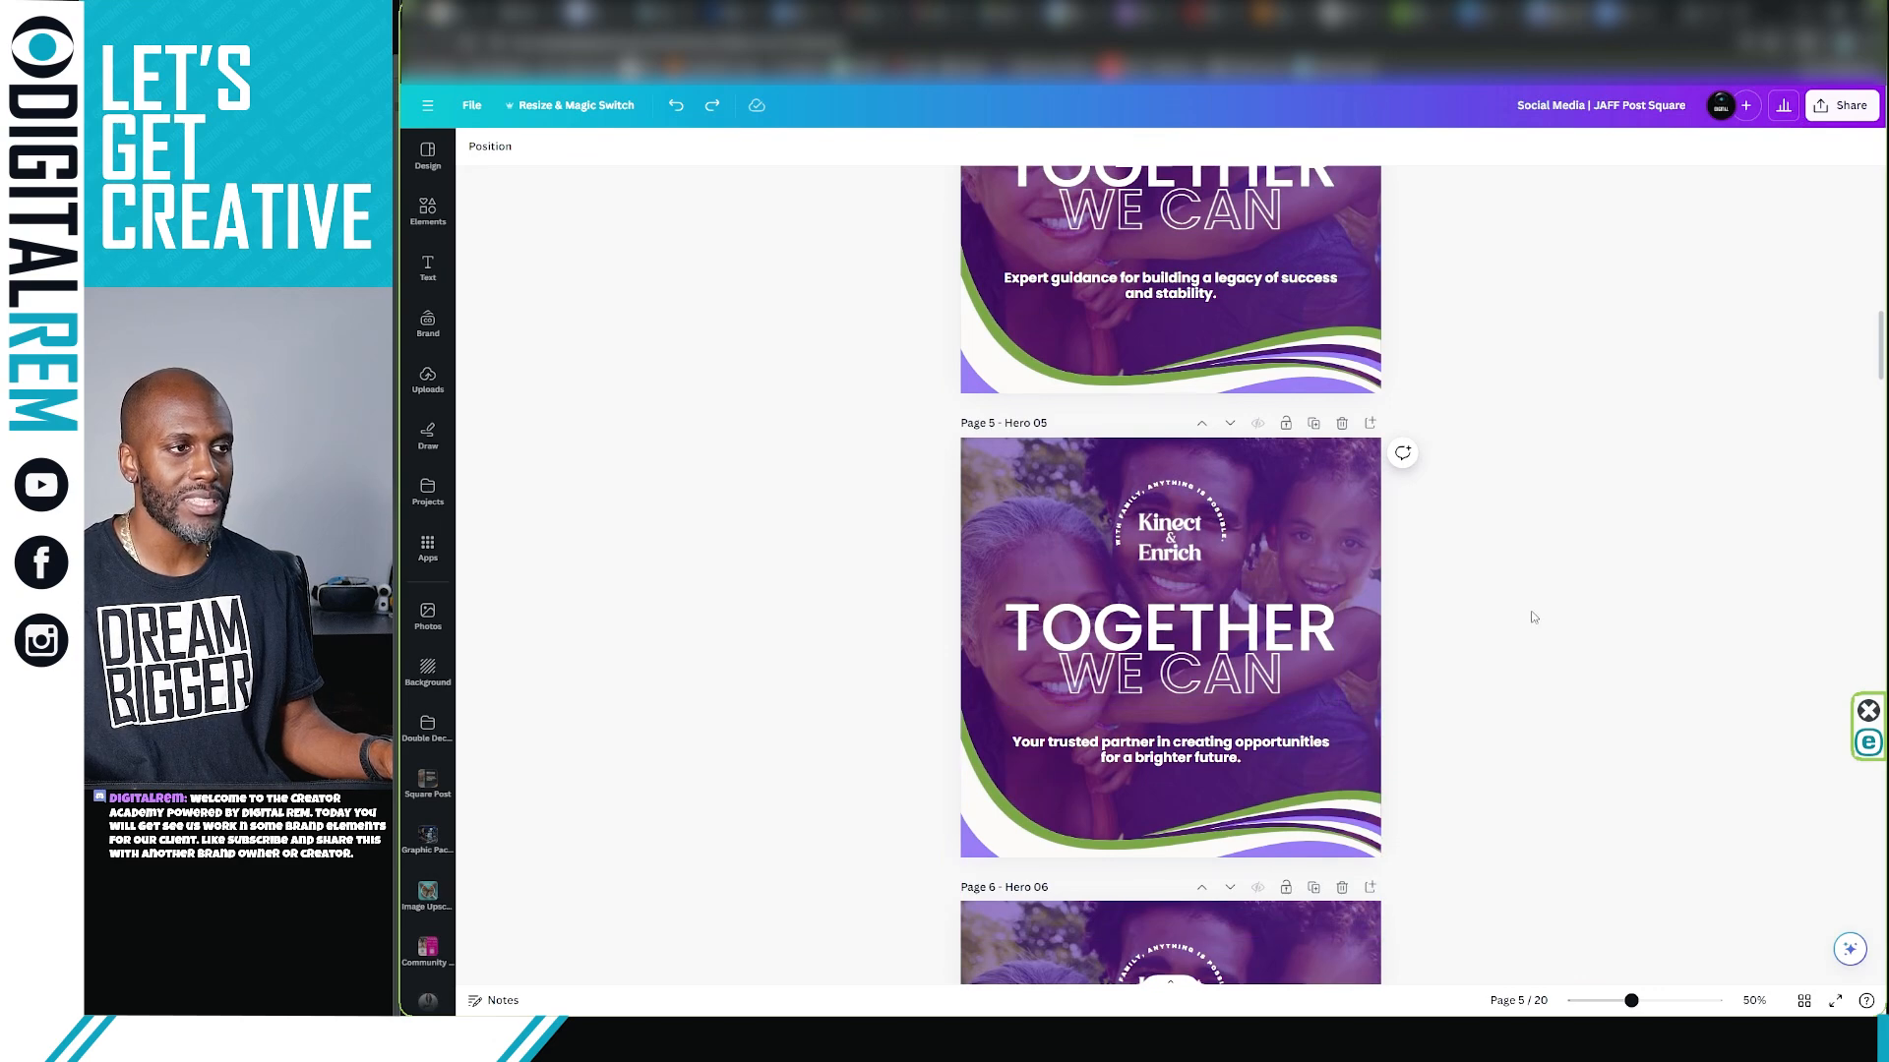
scroll(1531, 620, "down", 2)
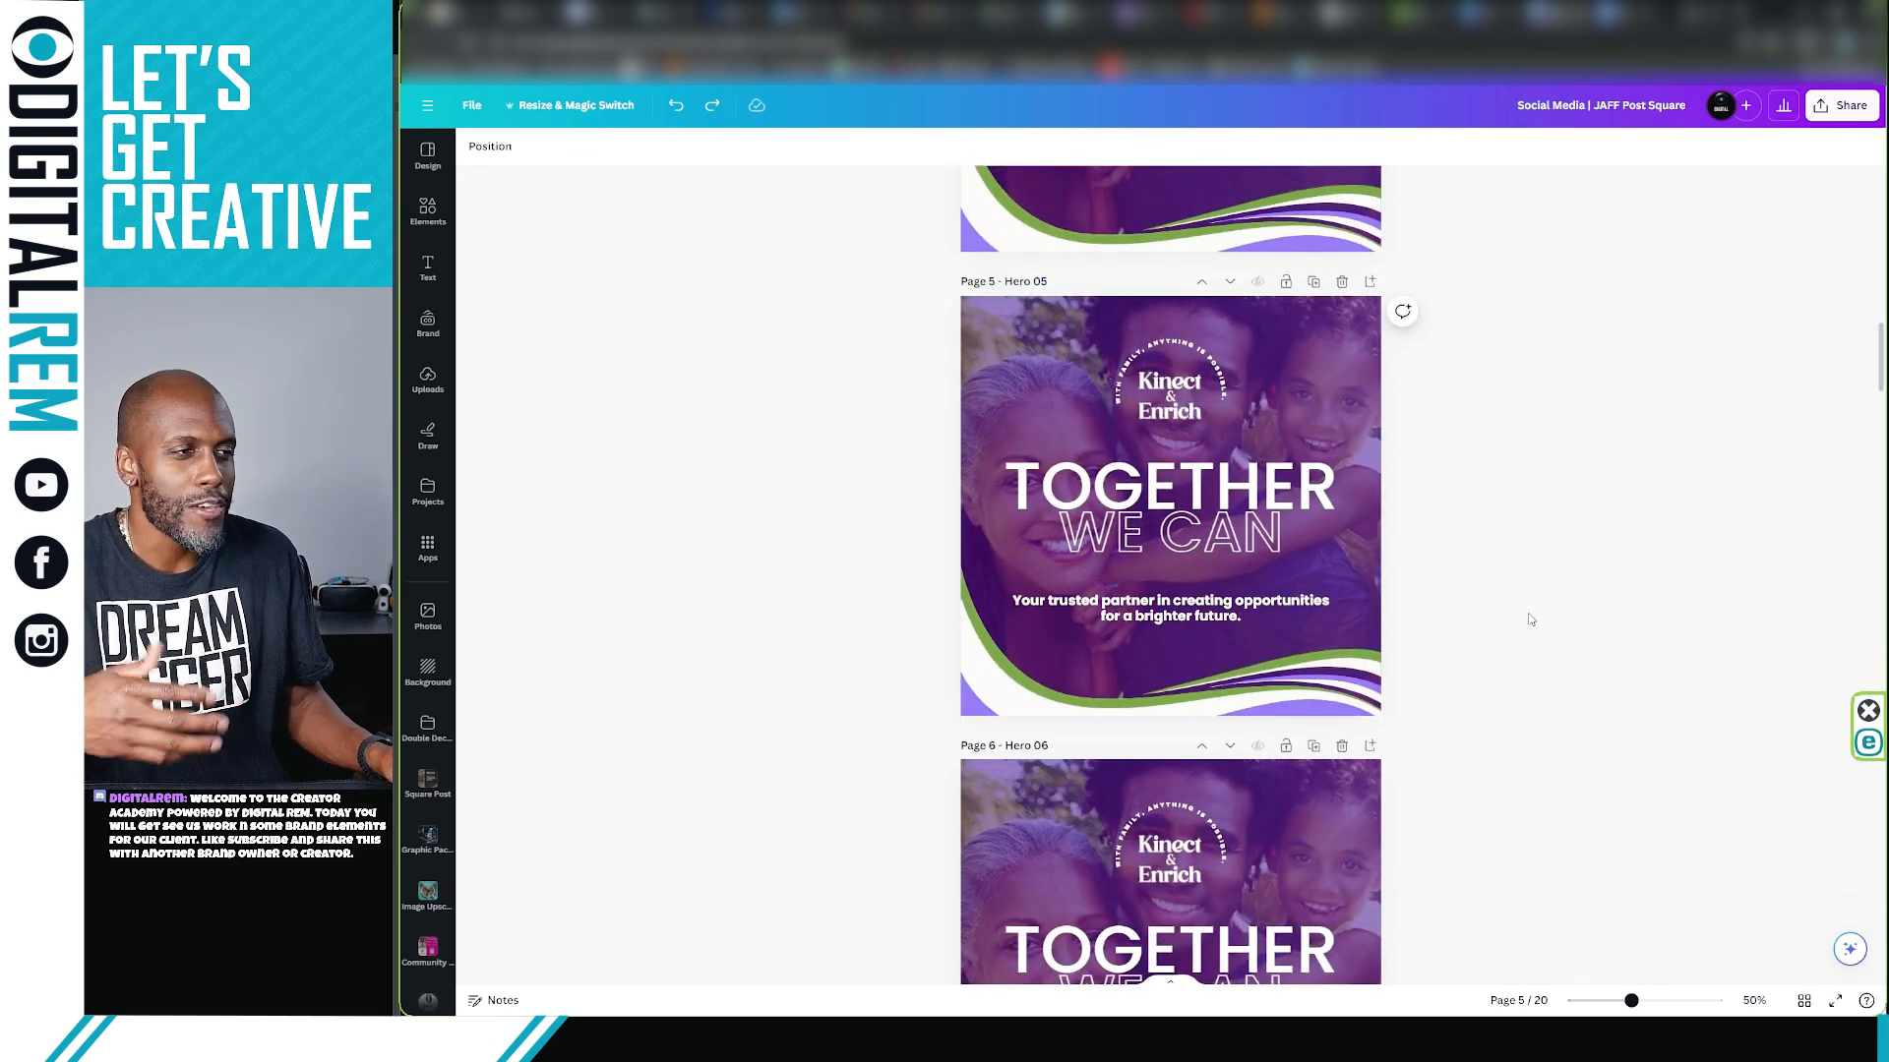
scroll(1531, 620, "up", 3)
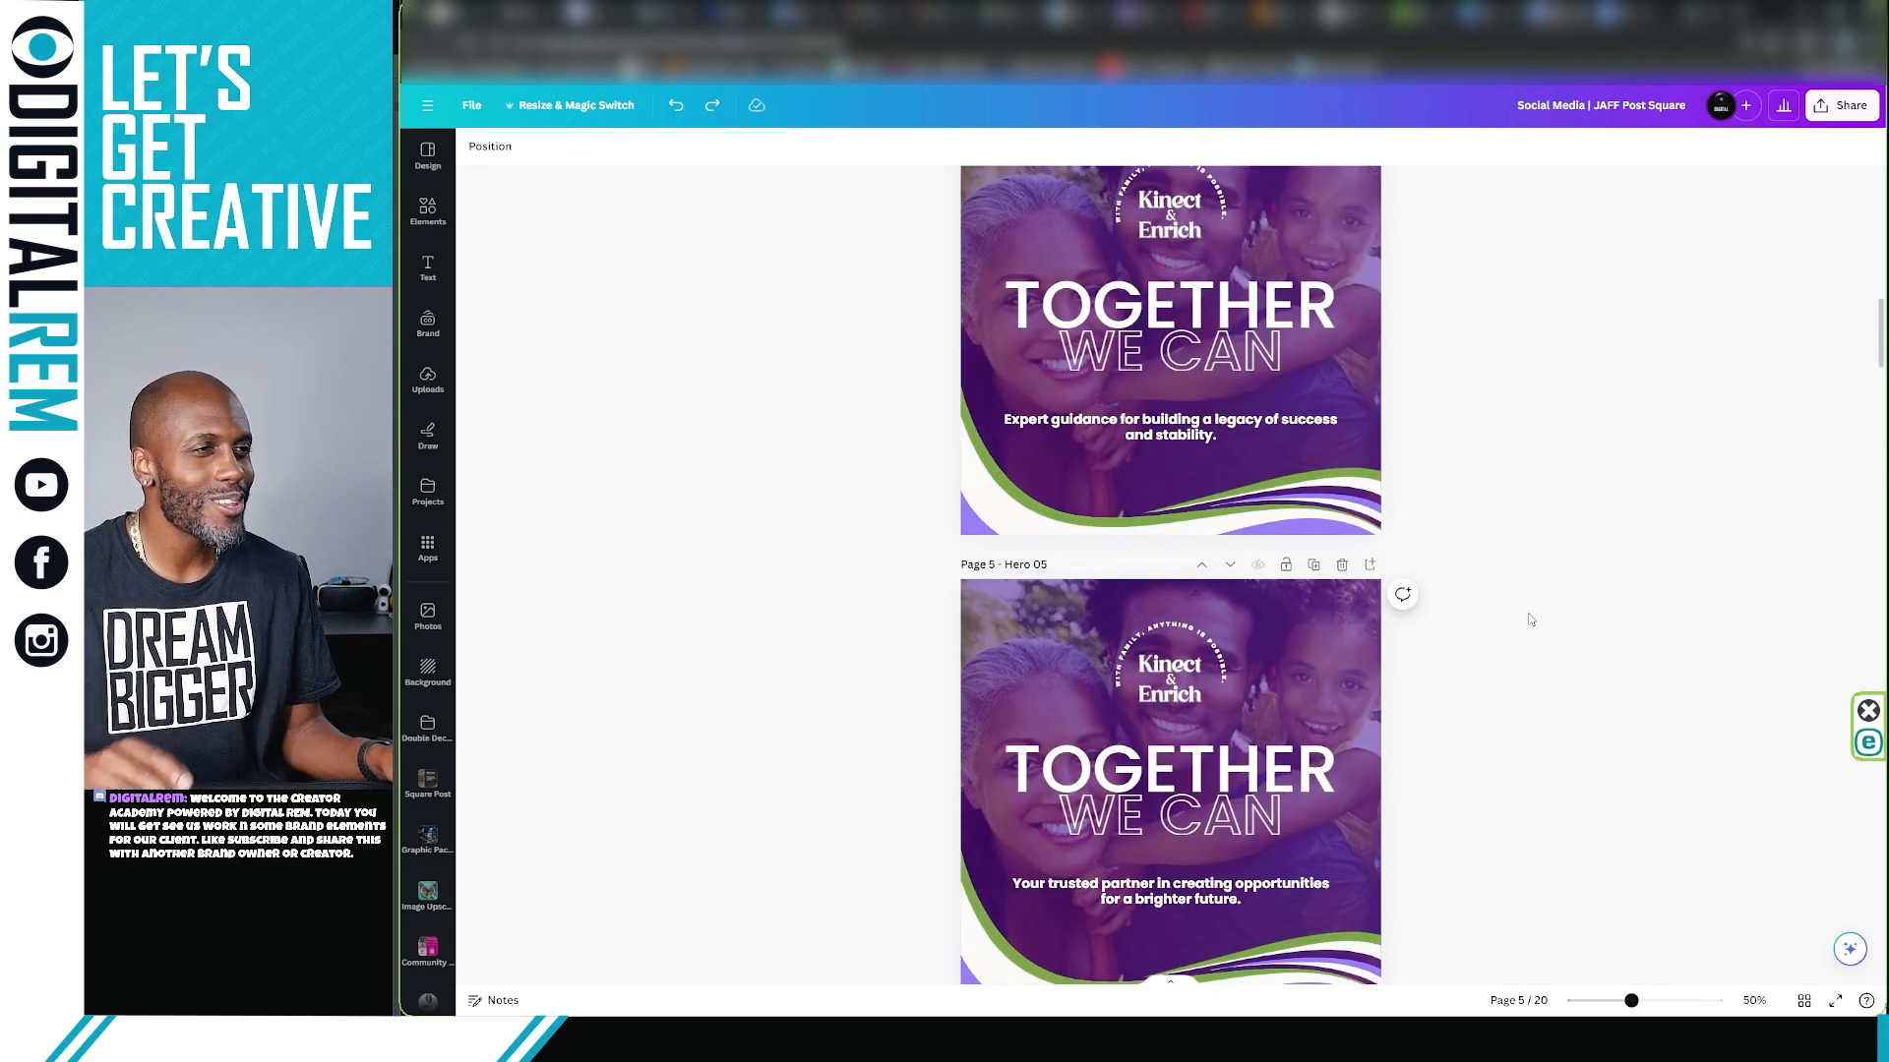
scroll(1531, 620, "up", 8)
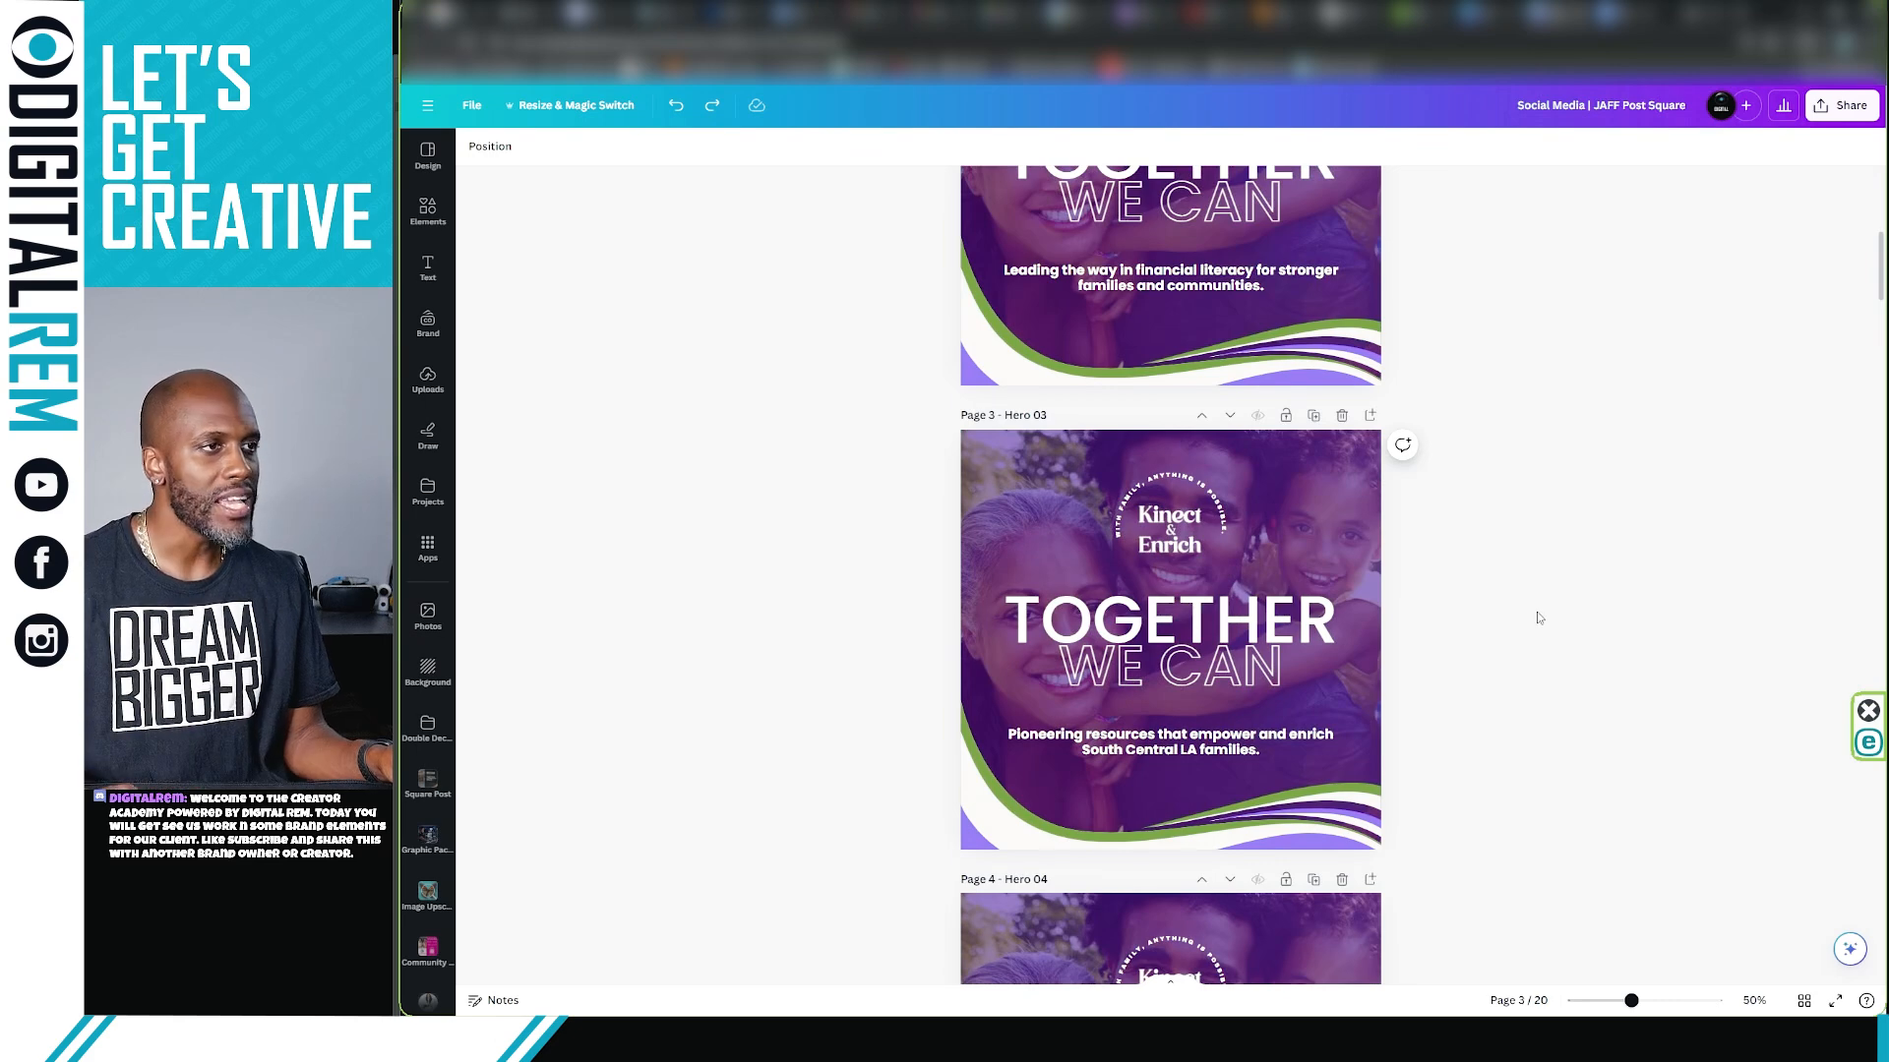
scroll(1539, 618, "up", 10)
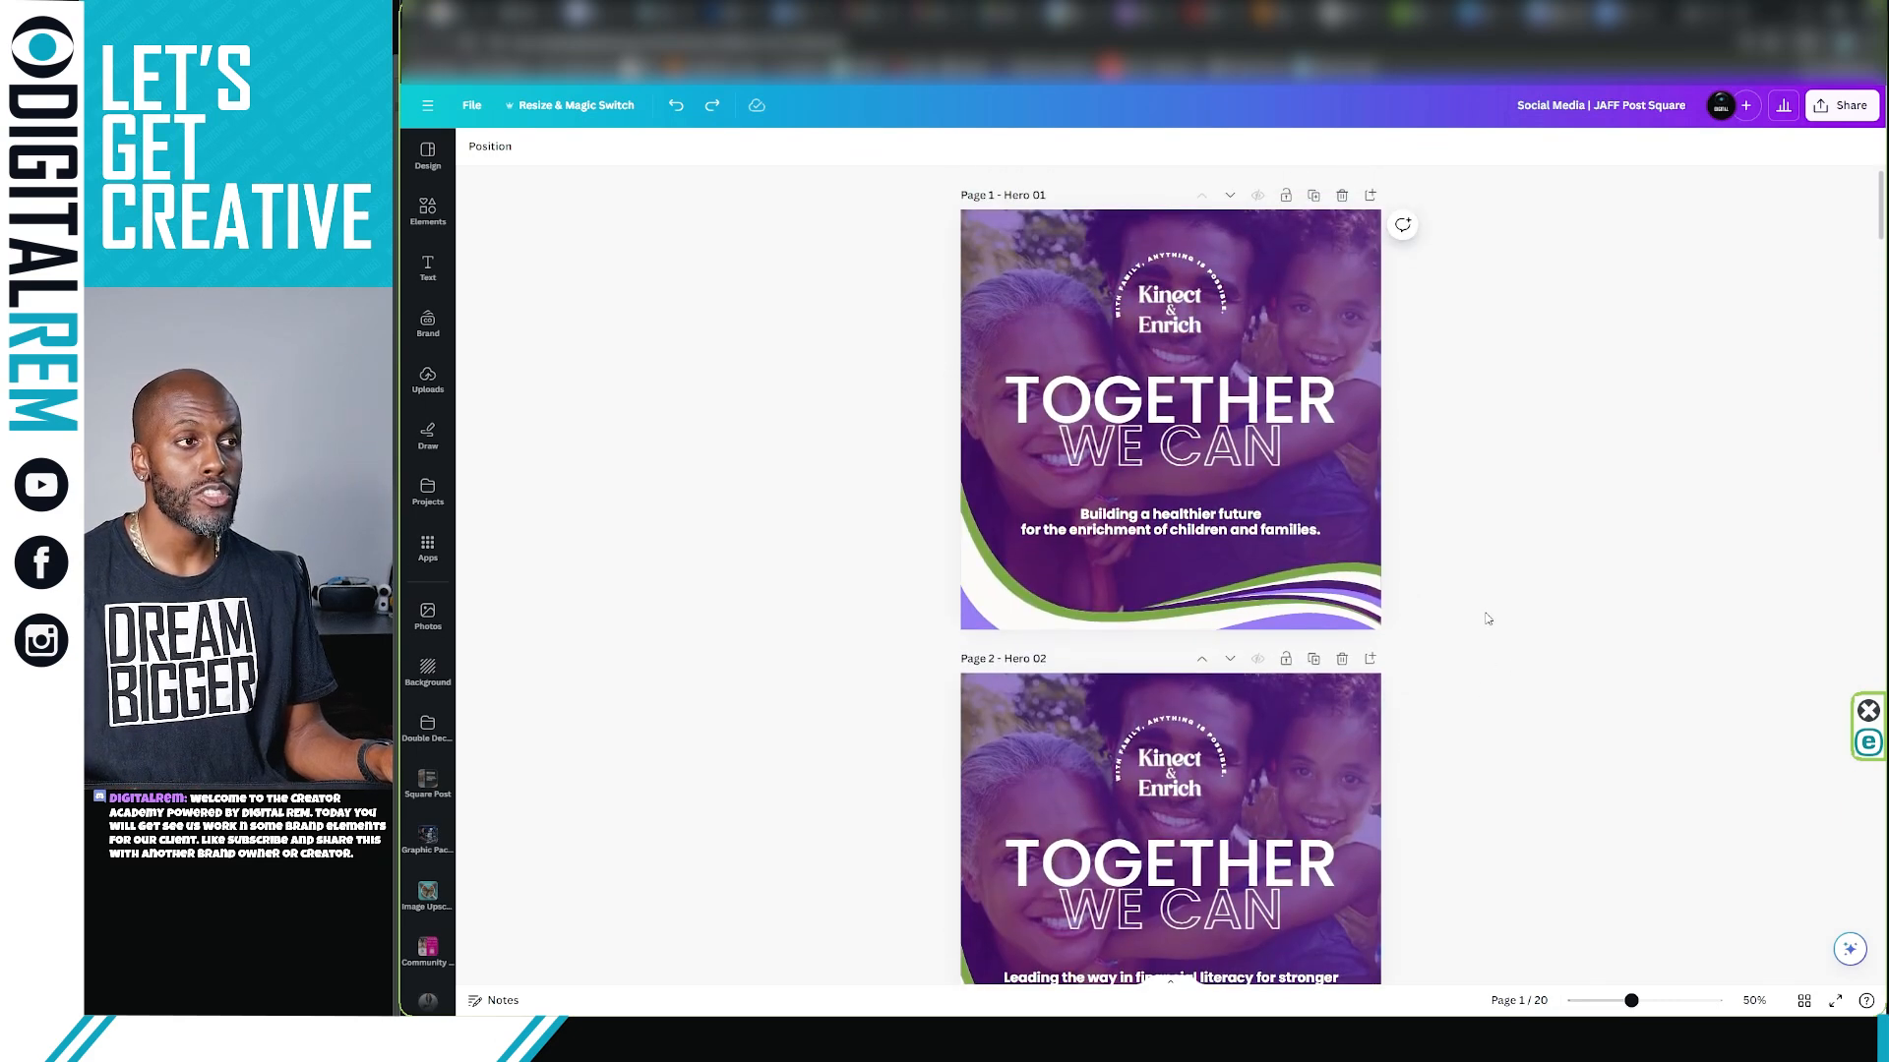
left_click(1348, 391)
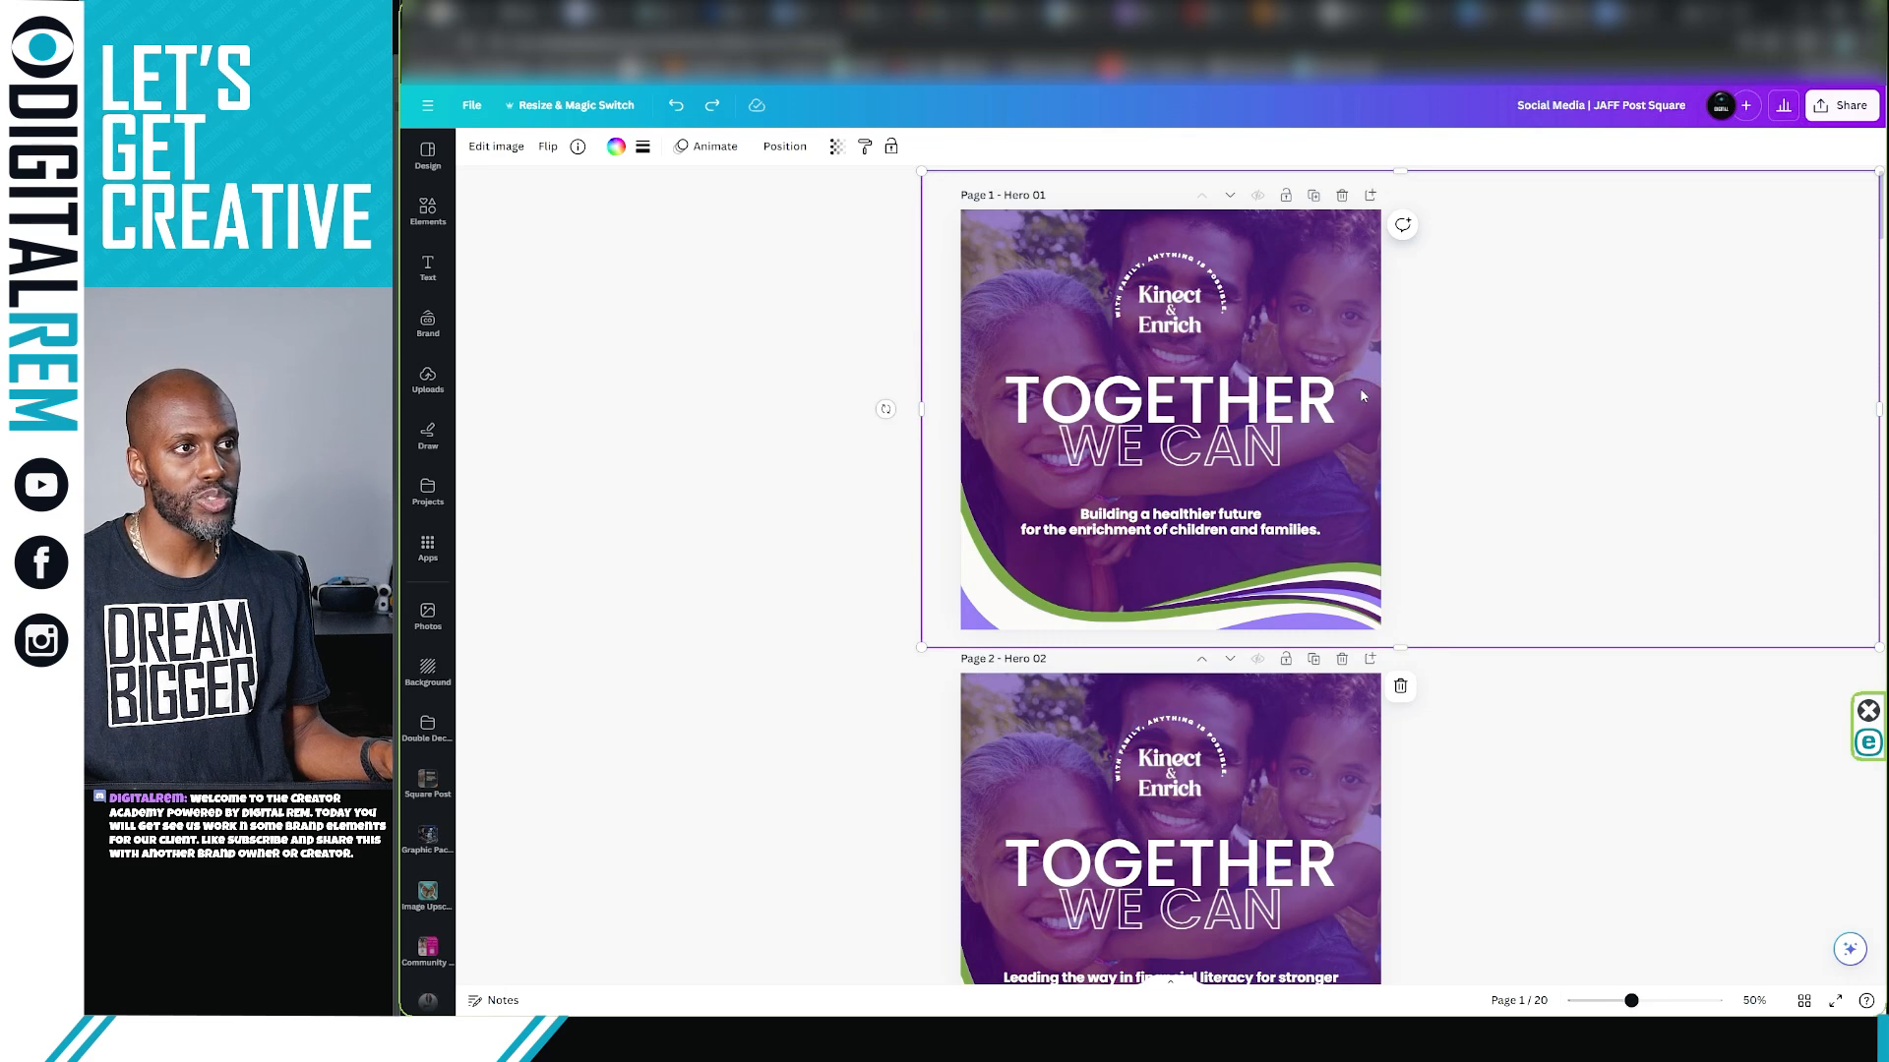
scroll(1367, 460, "down", 2)
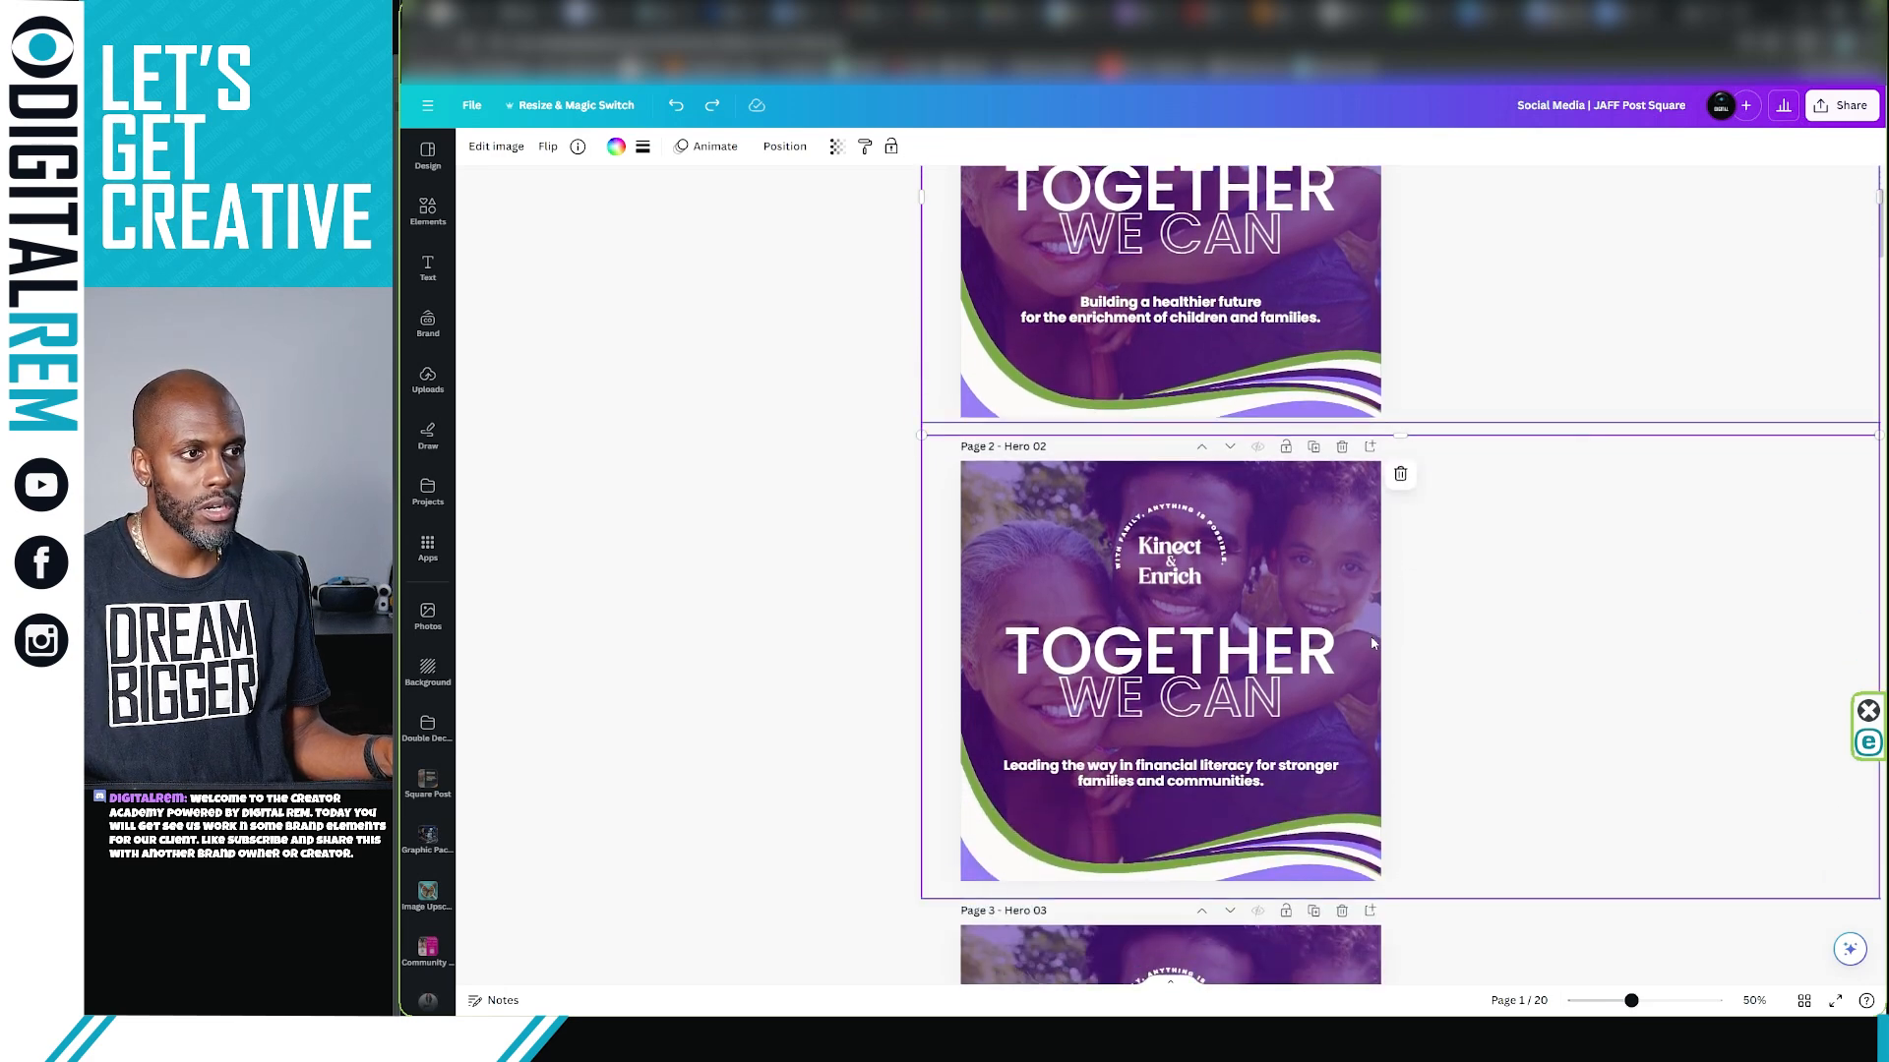
left_click_drag(1389, 639, 1154, 664)
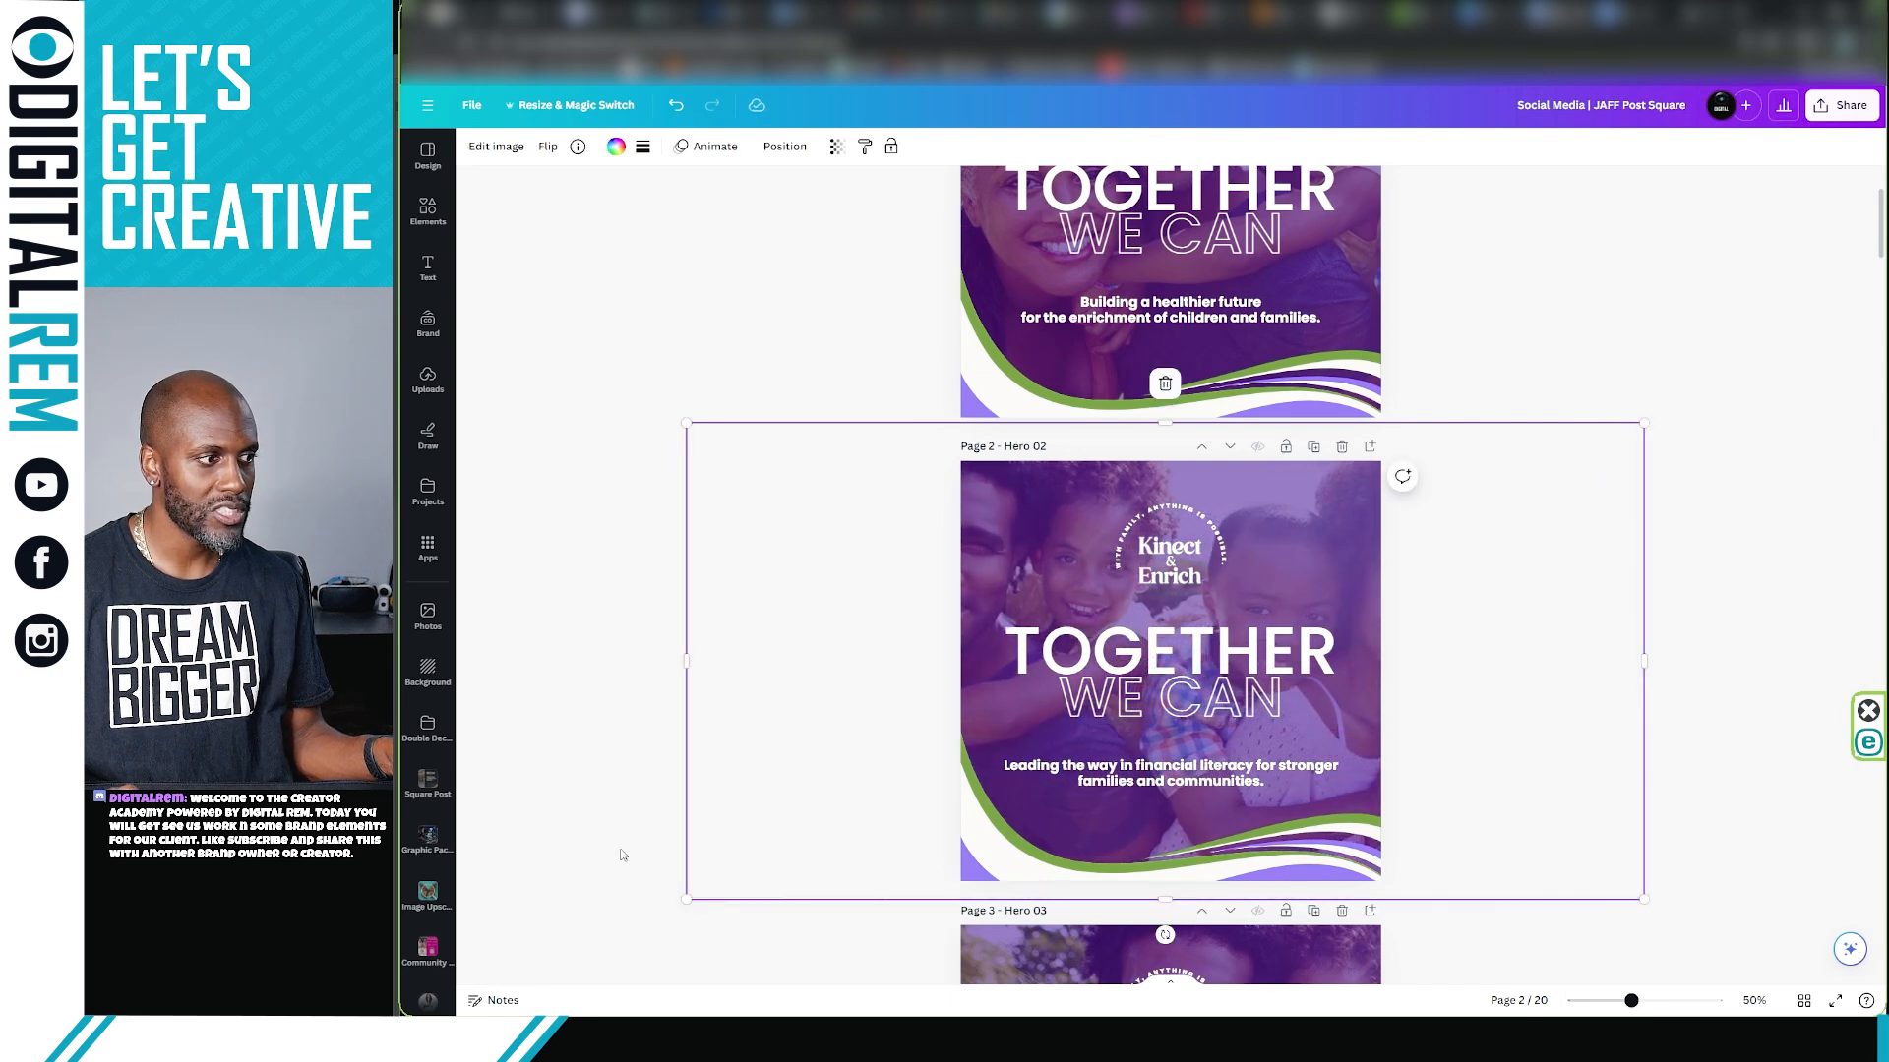
Scale the Hero 02 background photo down to about the height of the page and deselect it
left_click_drag(687, 897, 725, 876)
left_click_drag(1644, 423, 1577, 462)
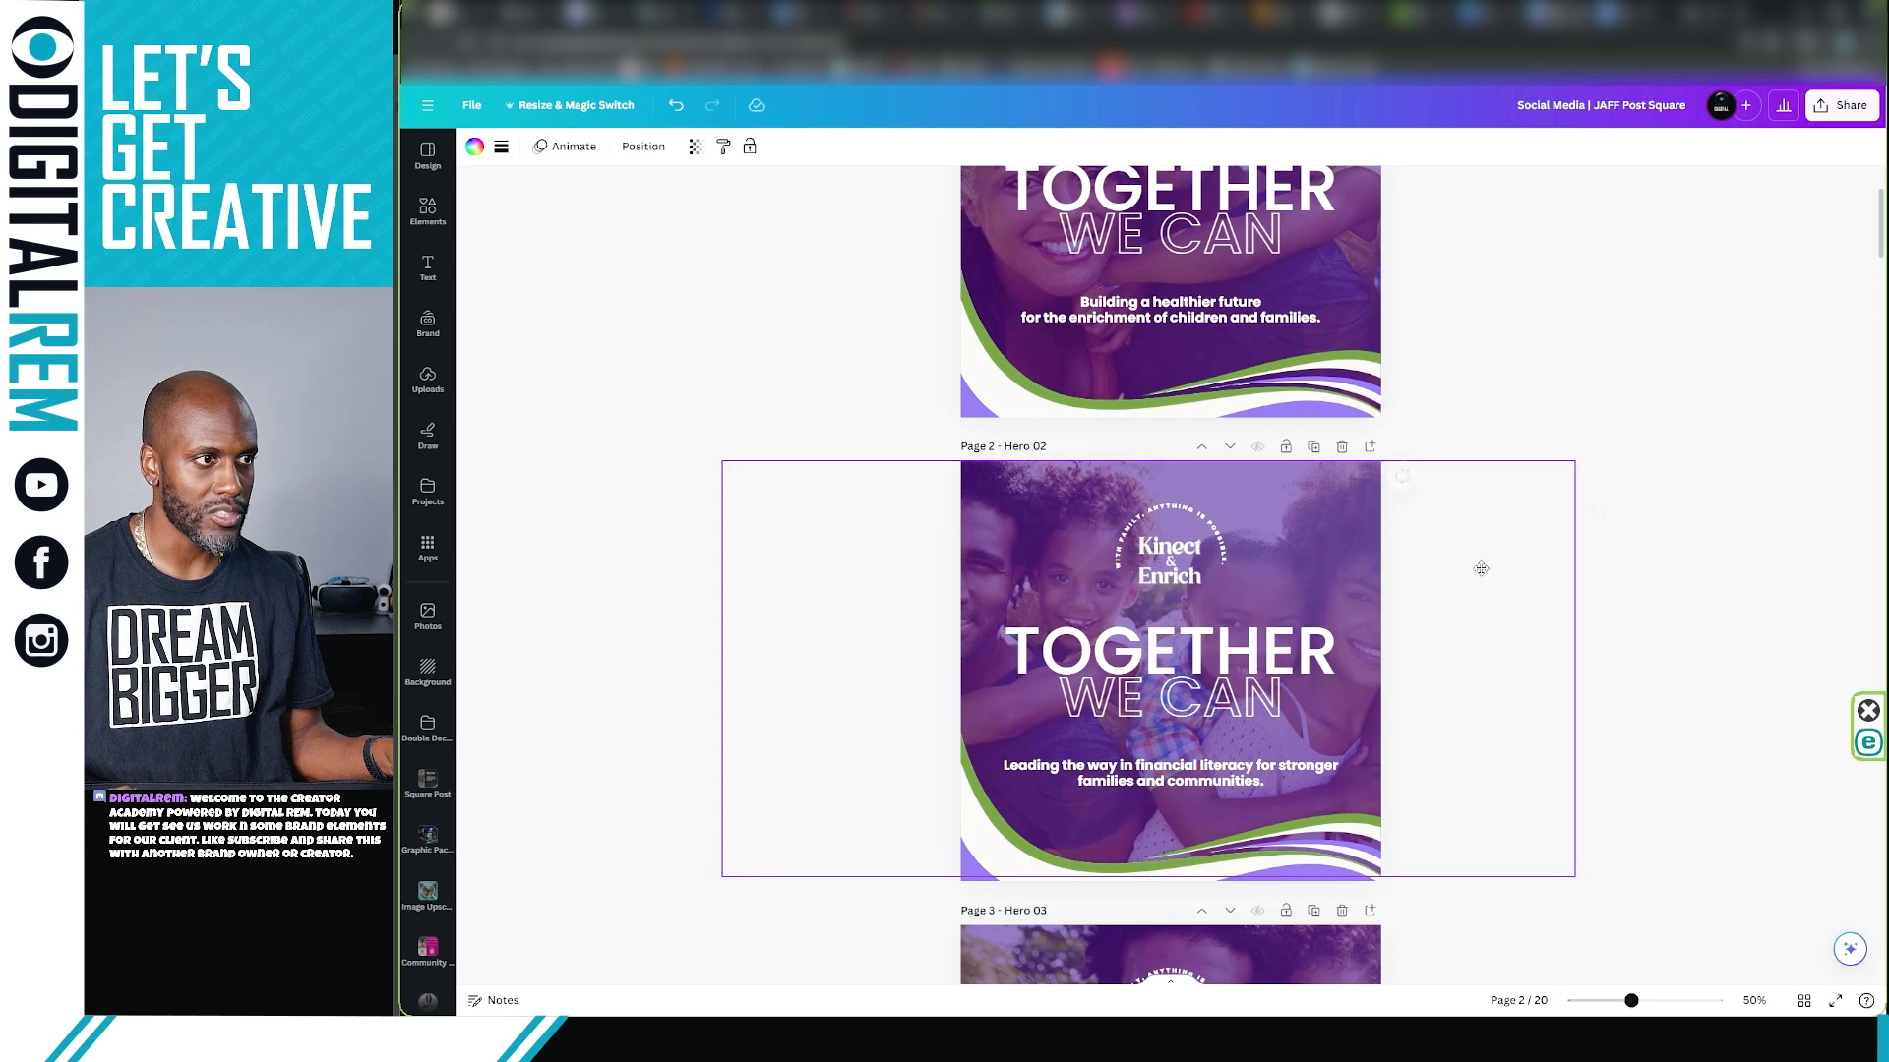
left_click(1647, 545)
Shift the background photo on page 3, Hero 03, far to the left so its right-hand part fills the post
scroll(1475, 634, "down", 5)
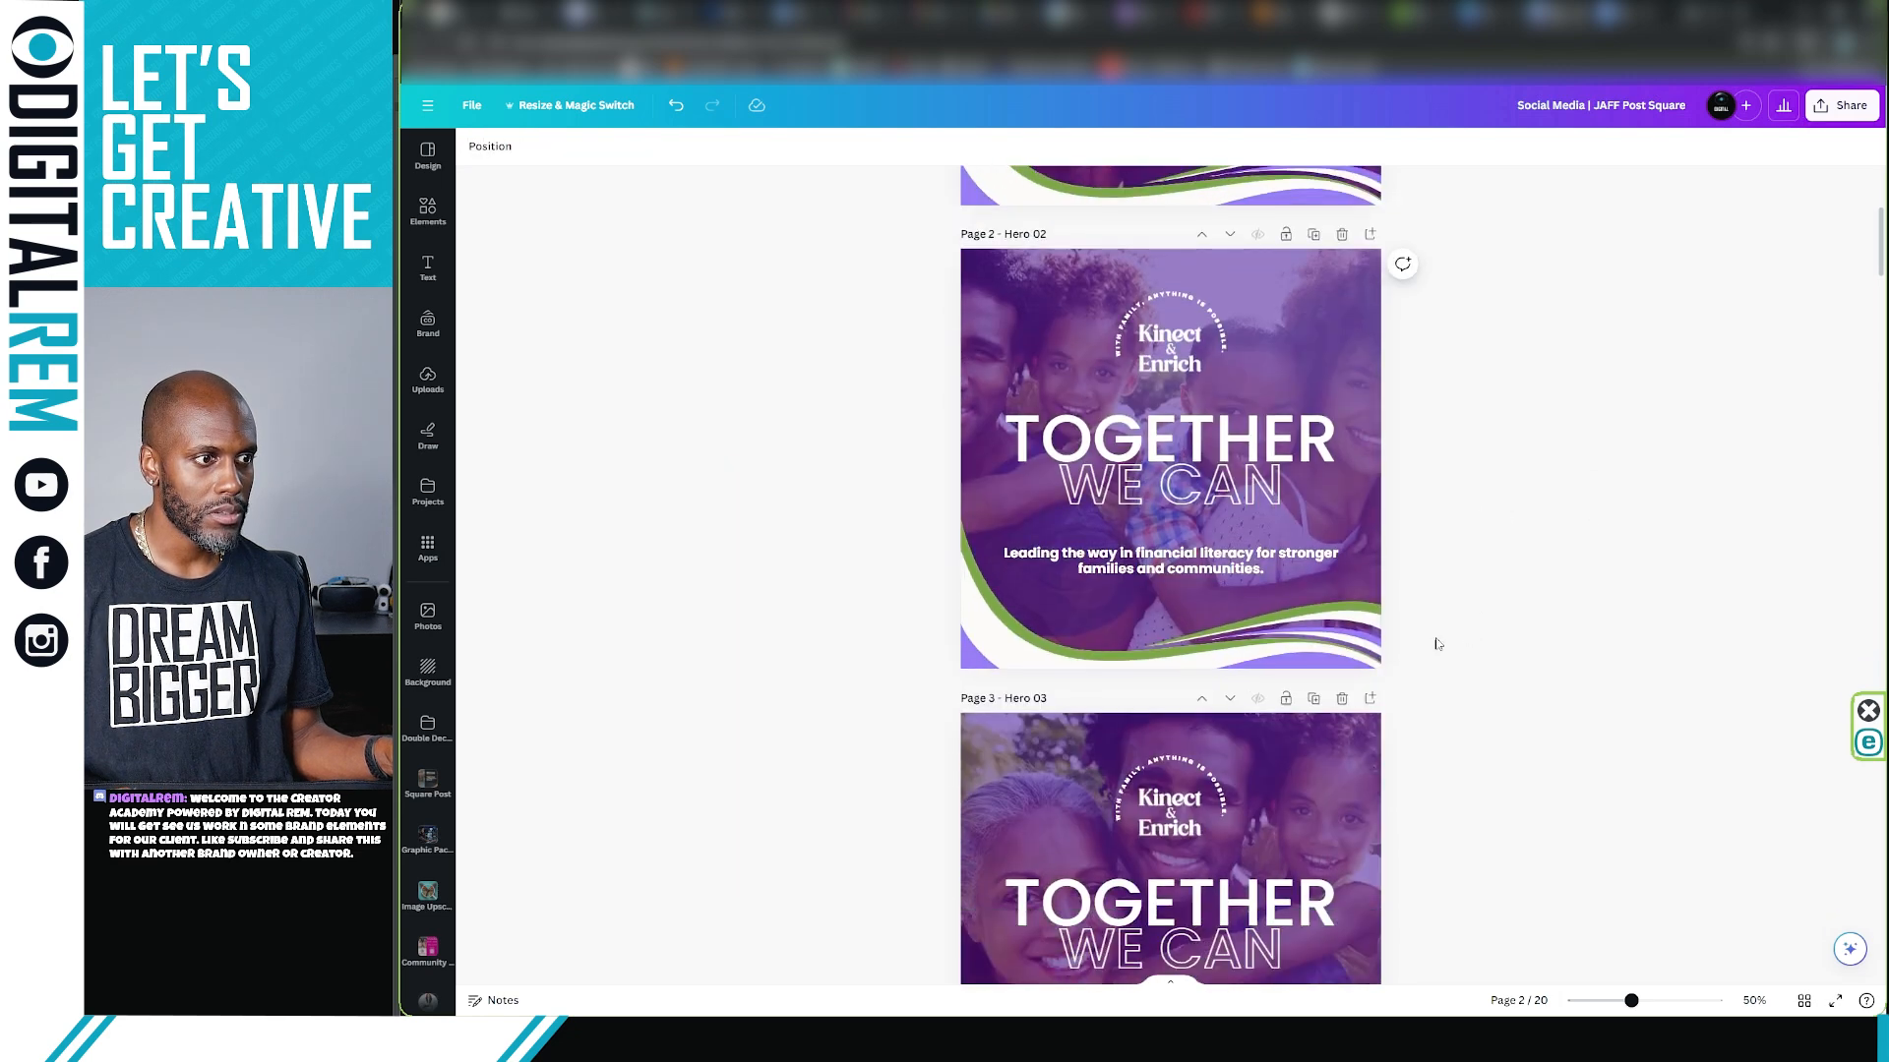
left_click_drag(1568, 653, 1061, 677)
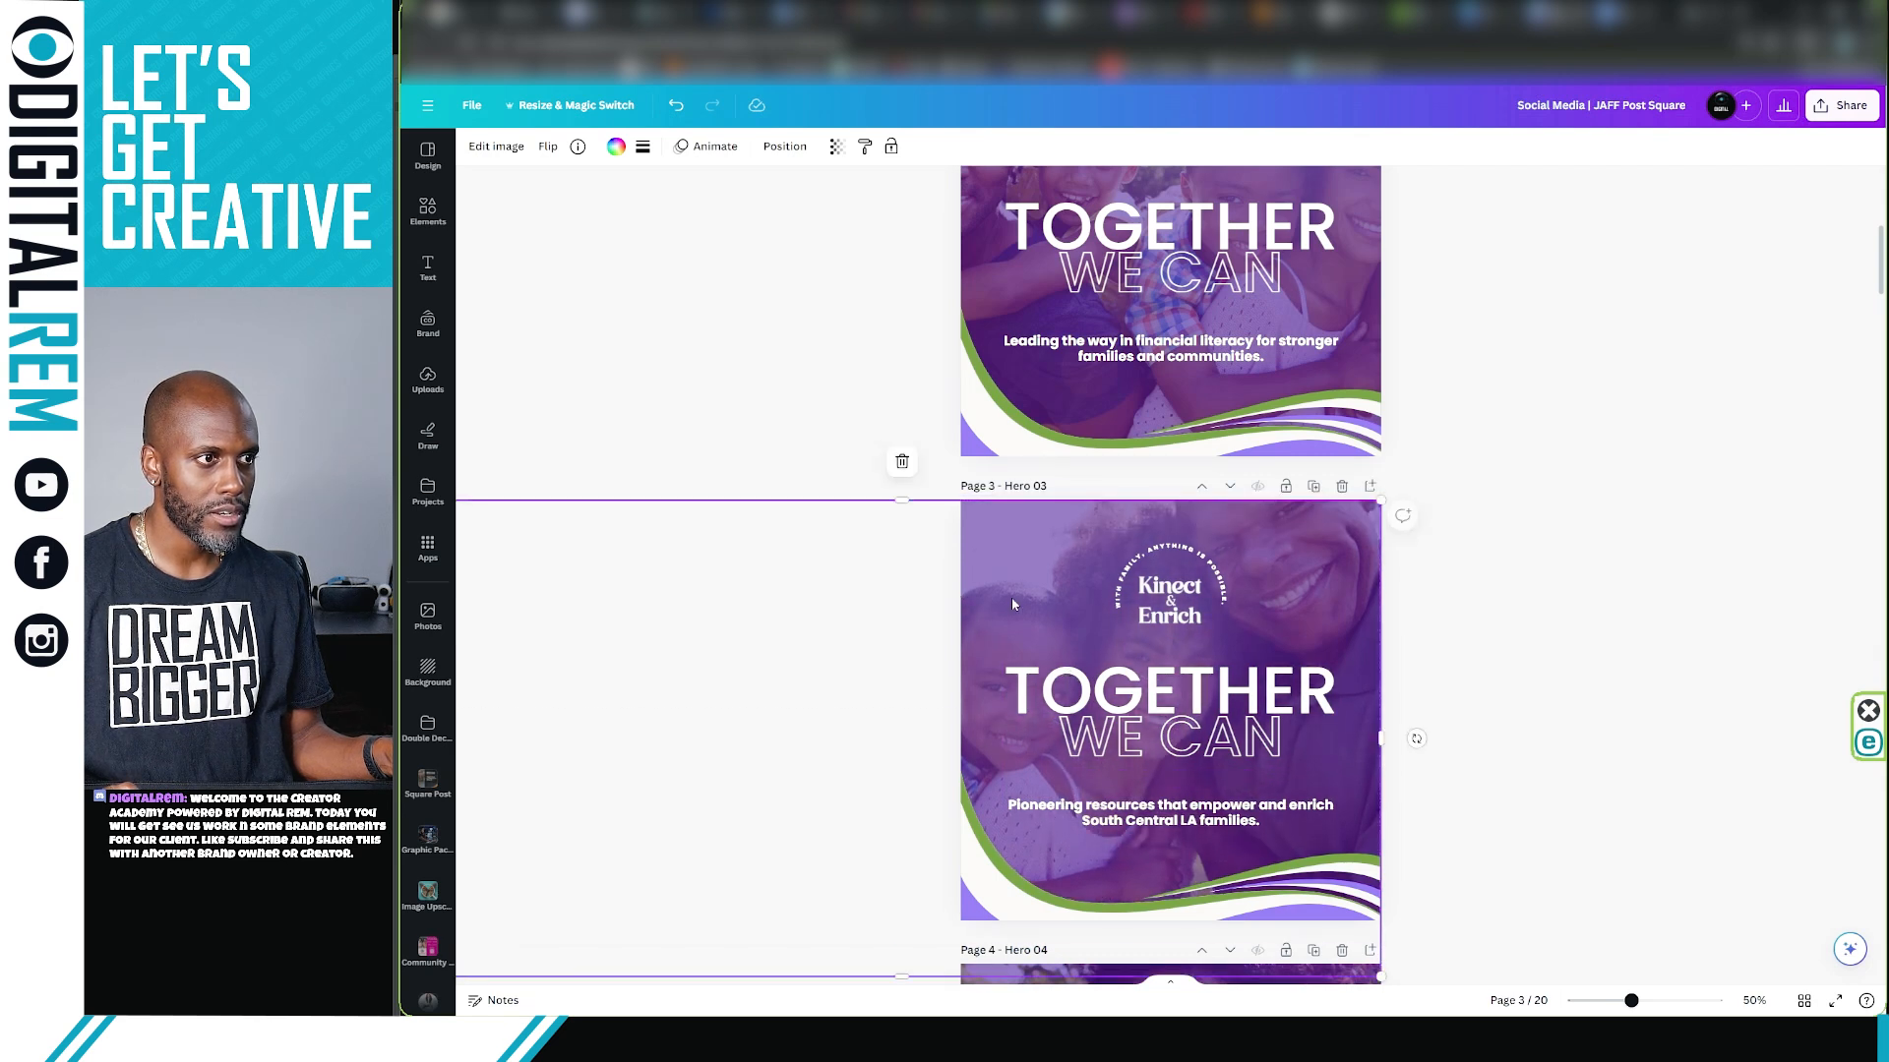
left_click(1538, 570)
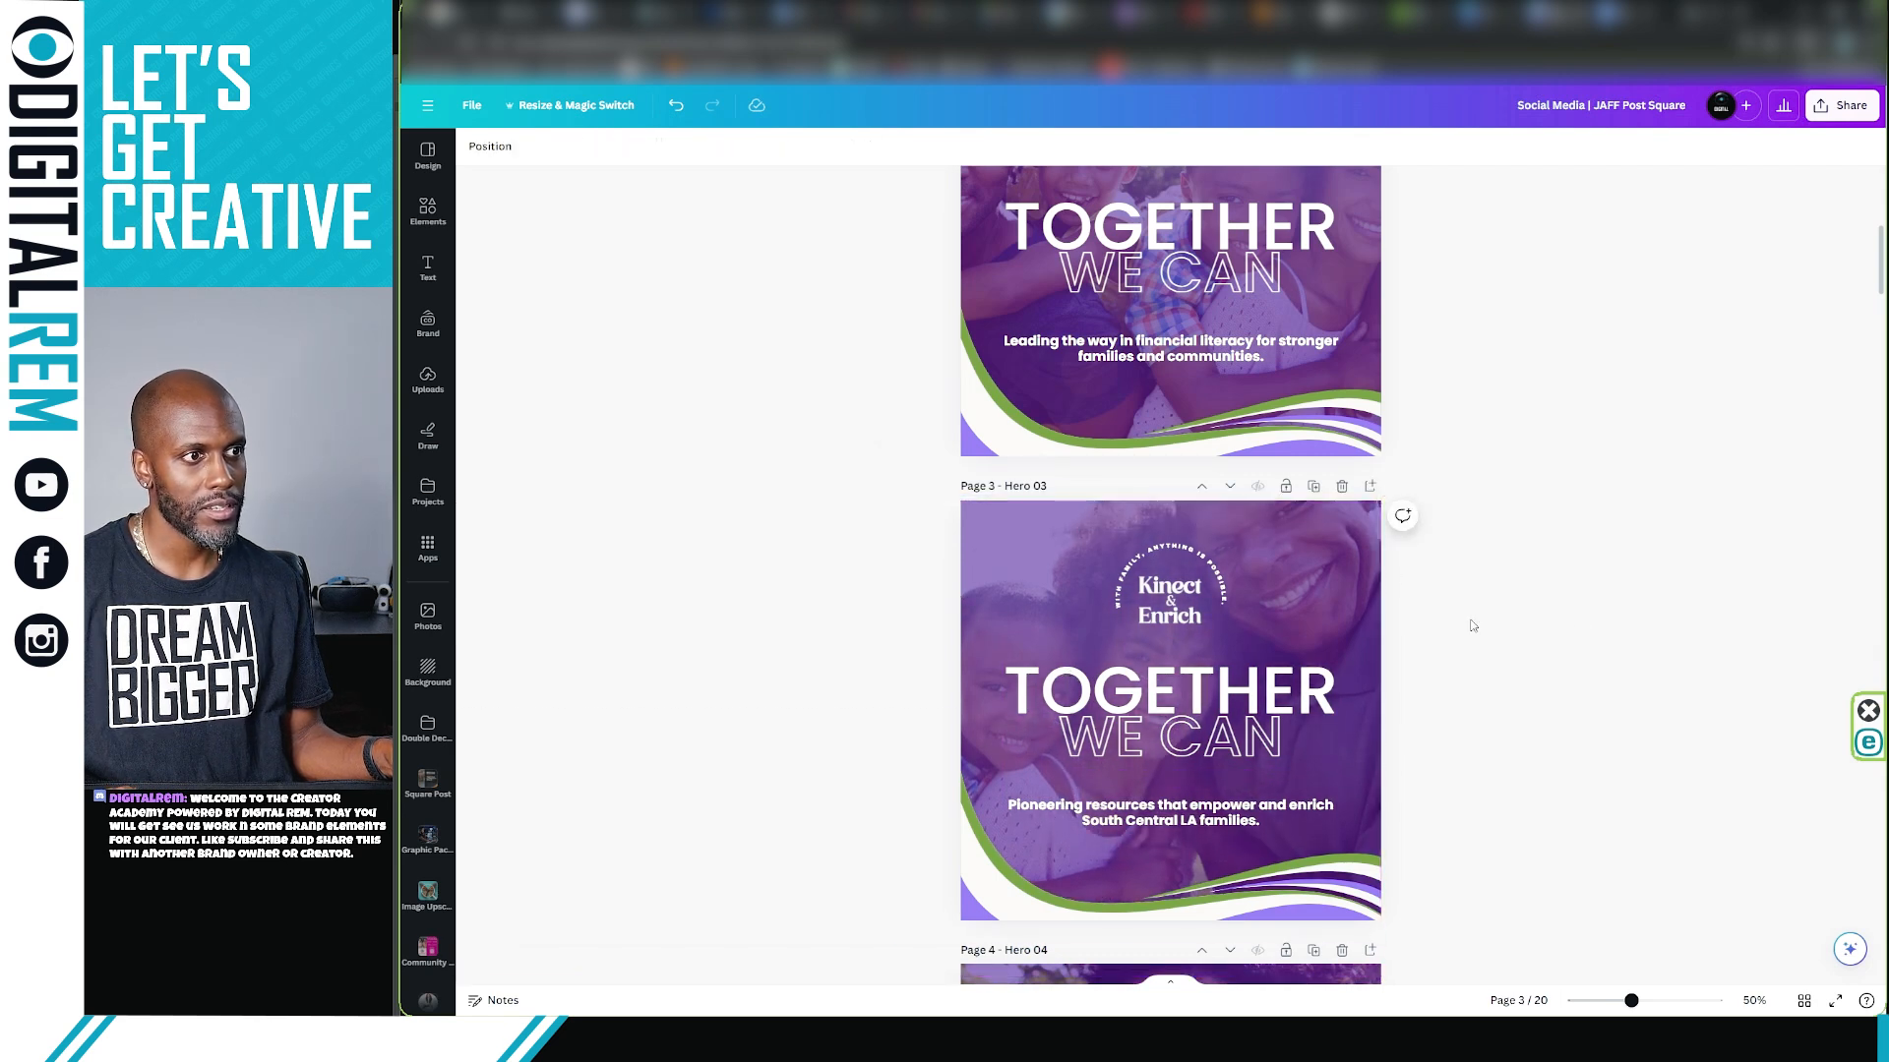
Select the background photo on page 4, Hero 04, clear the old "quotes" element search and show all photos
scroll(1472, 626, "down", 6)
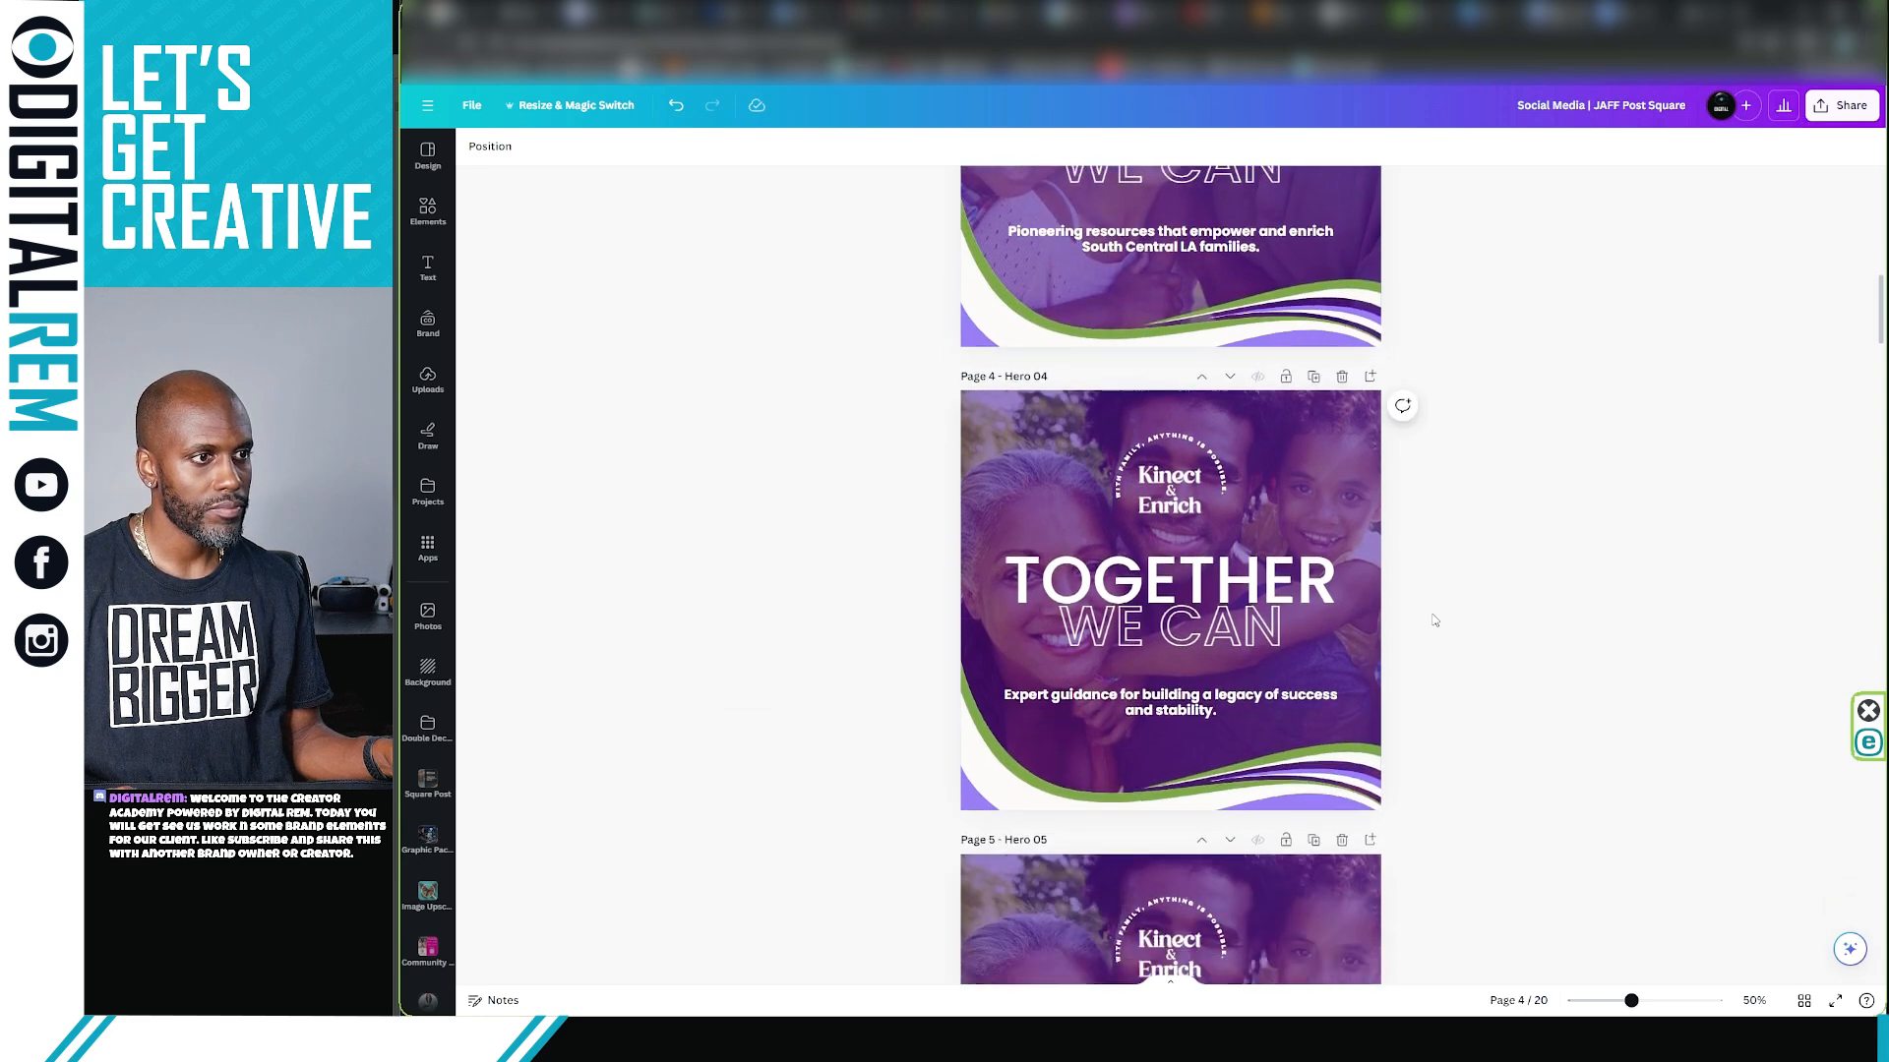
scroll(1434, 620, "down", 1)
left_click(1354, 407)
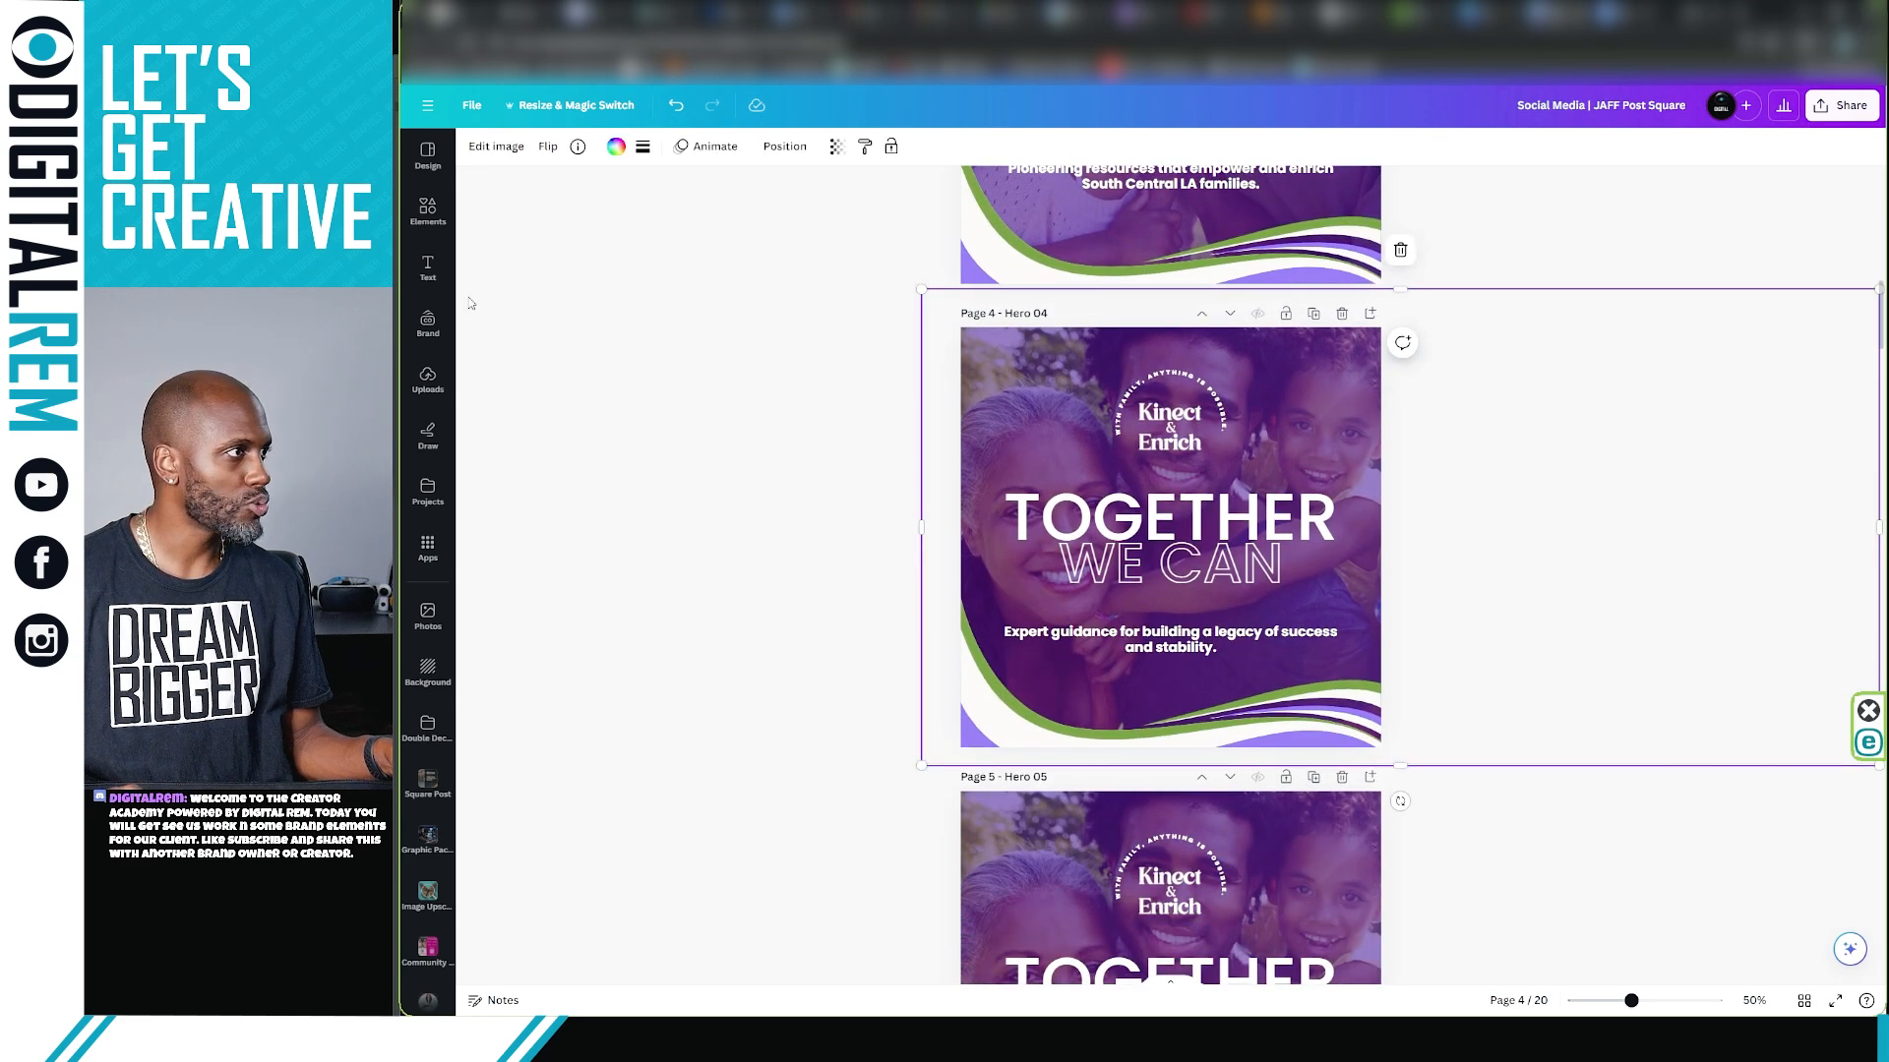
left_click(428, 208)
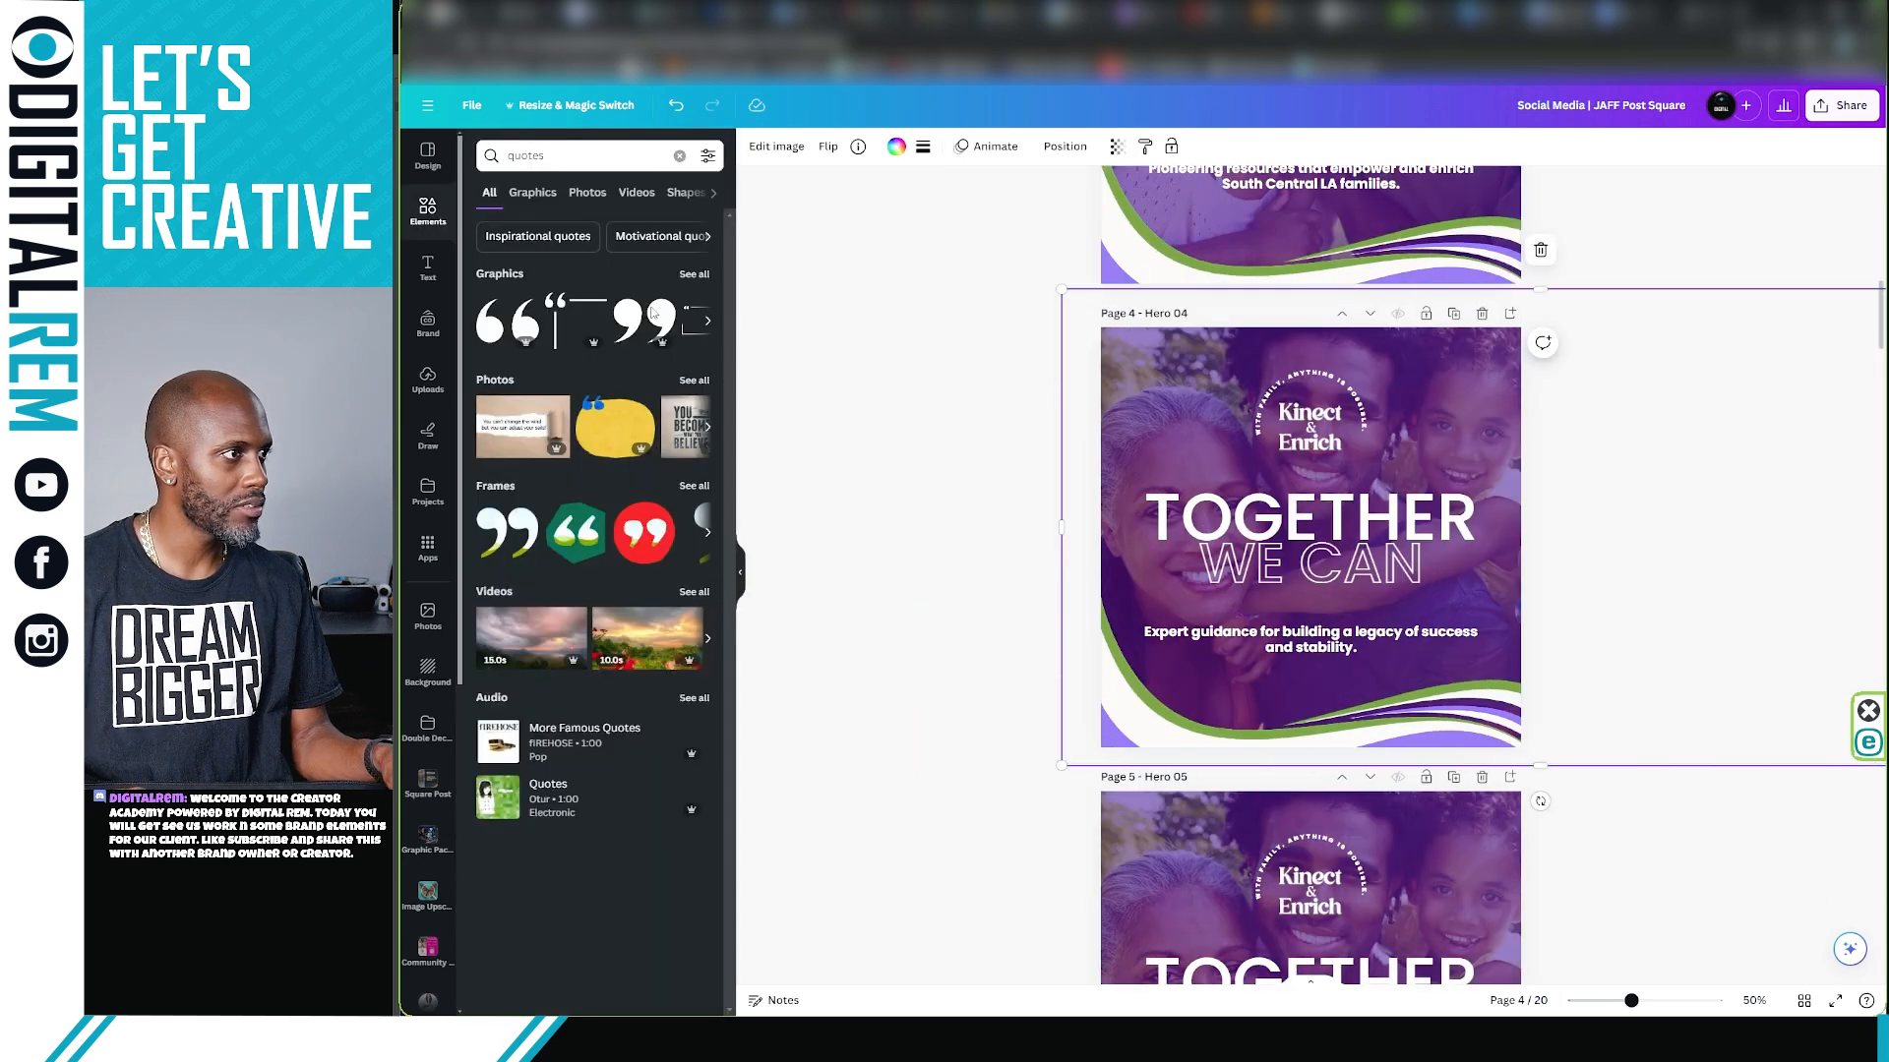
left_click(602, 158)
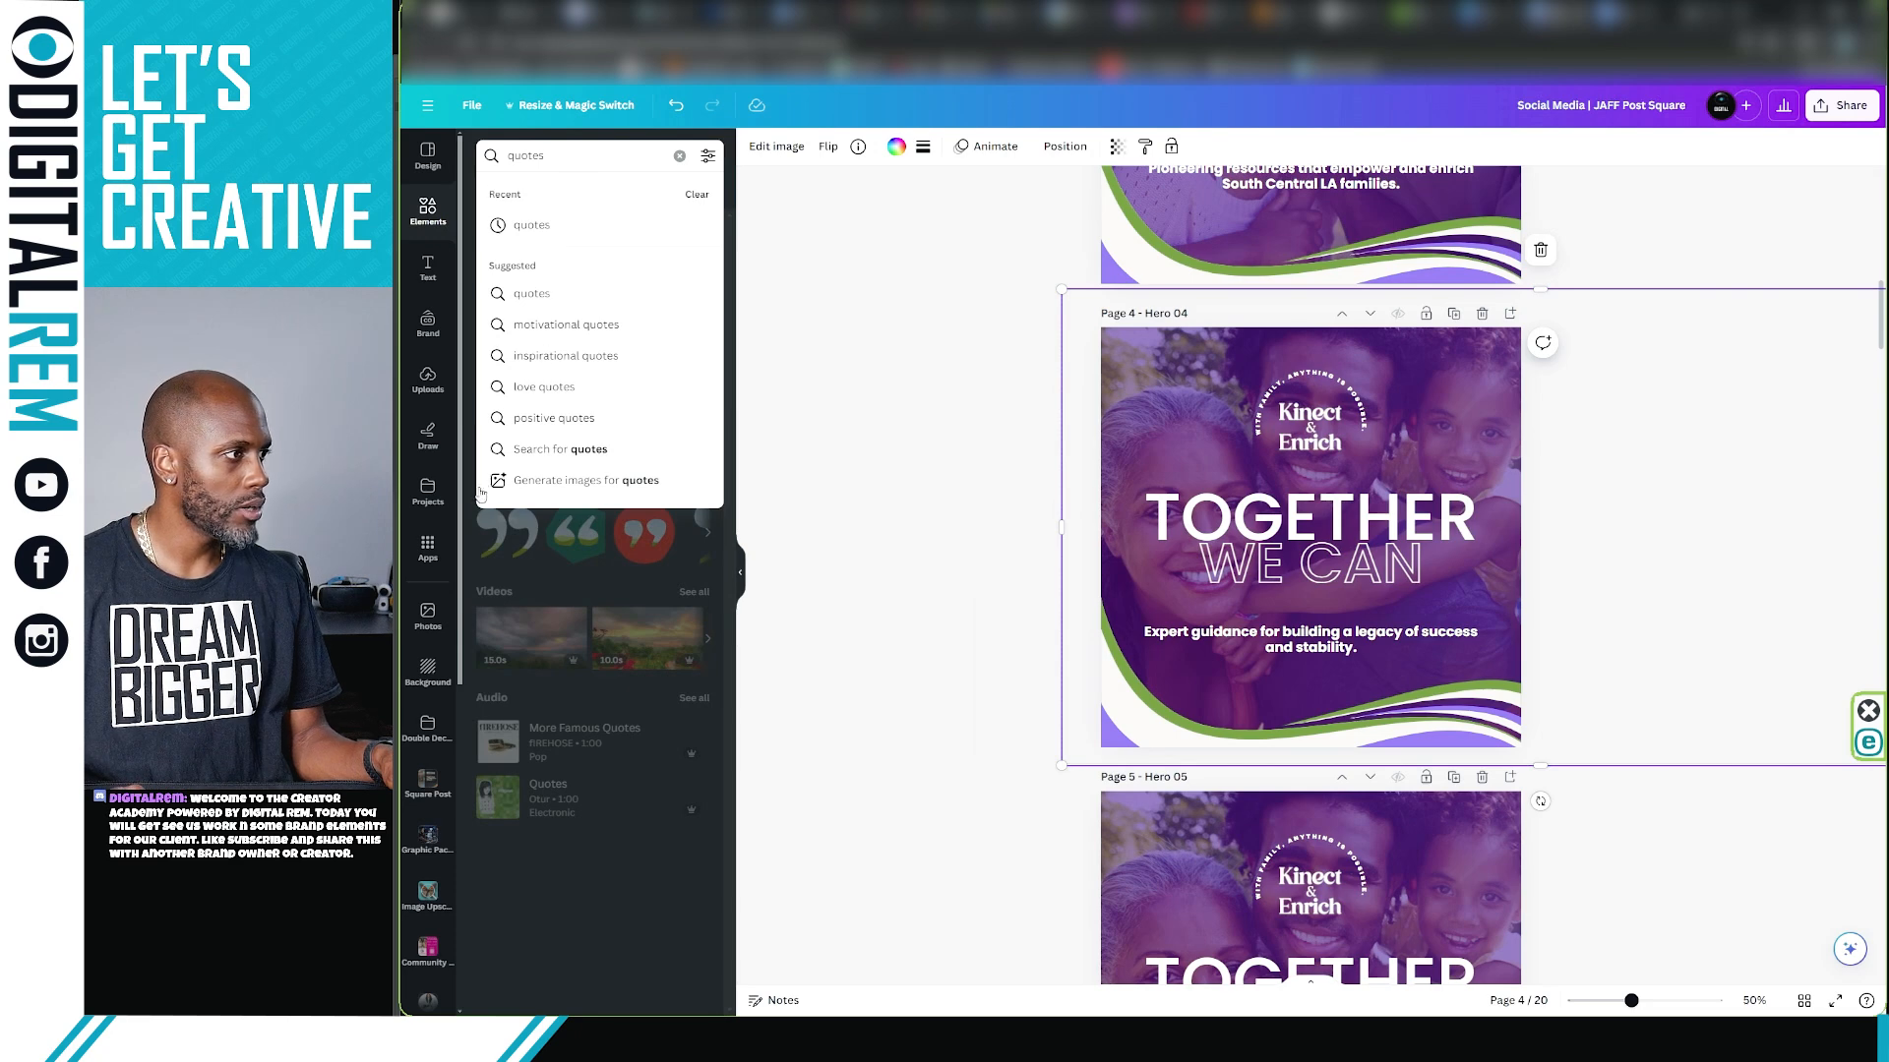
left_click(679, 156)
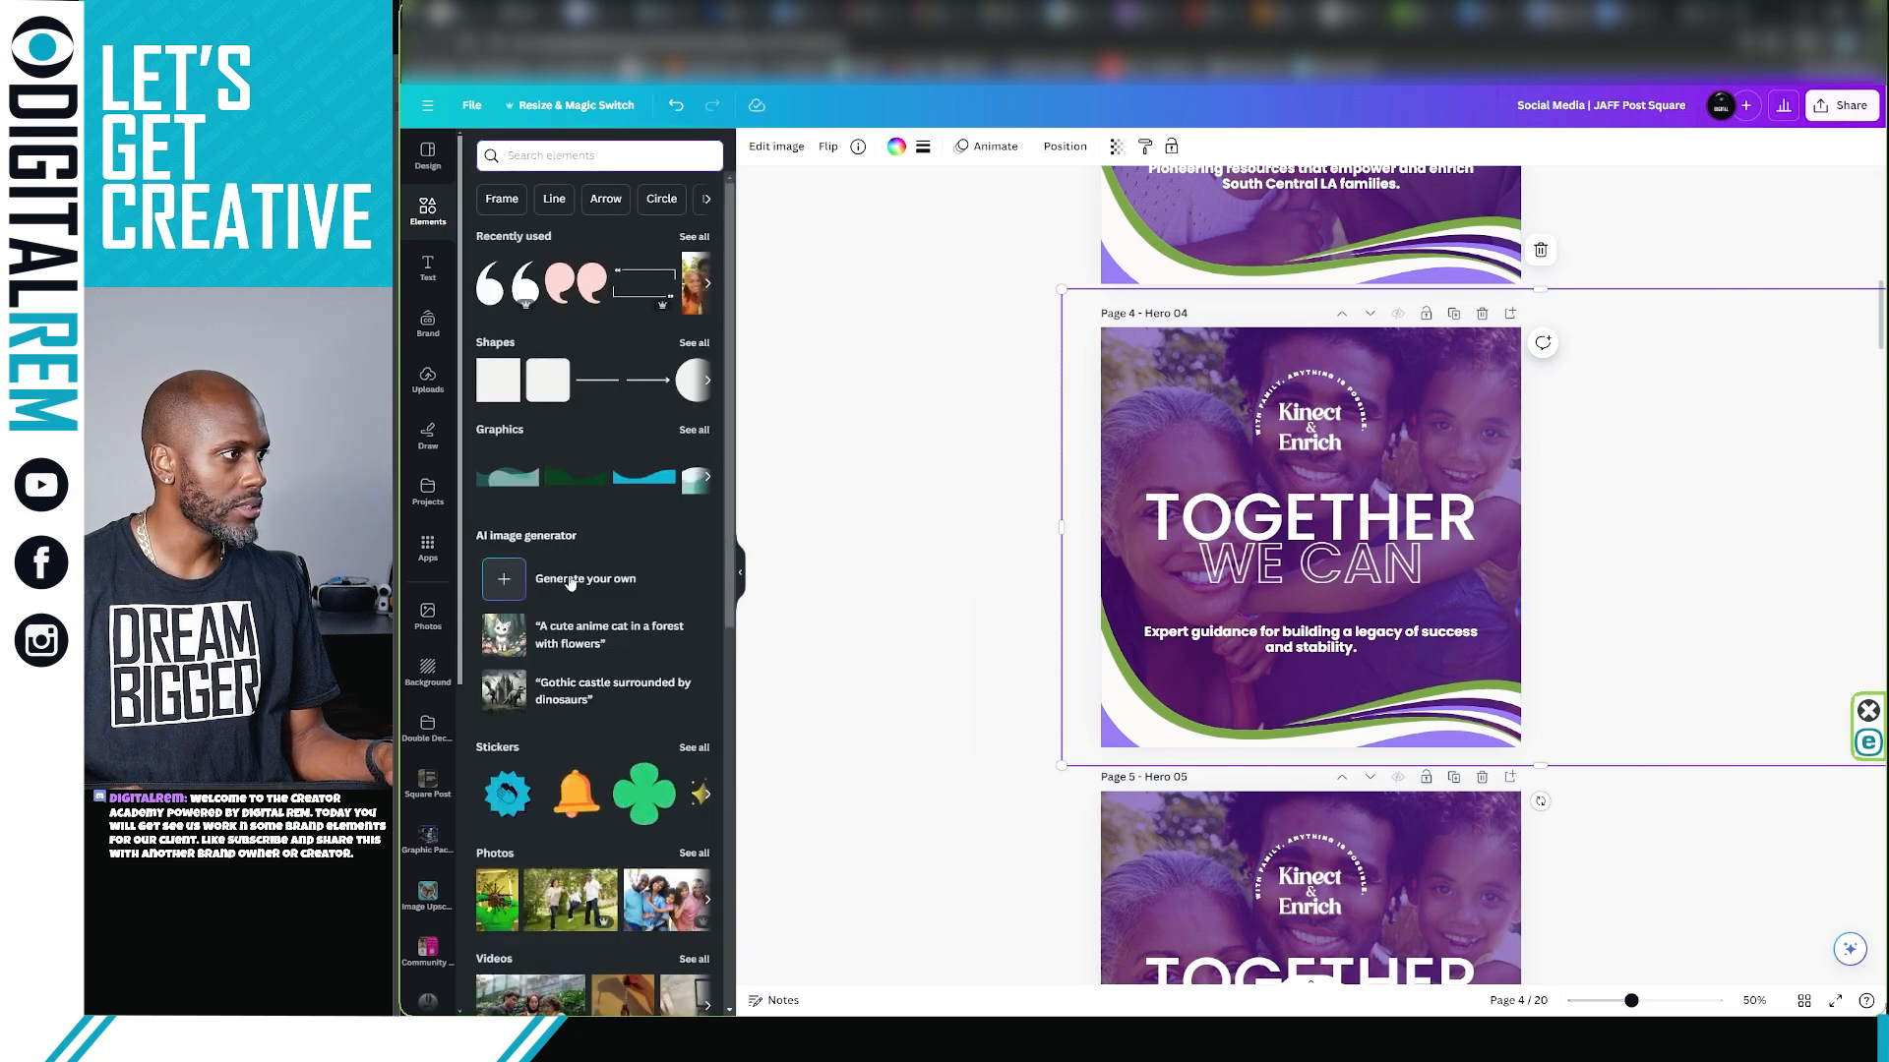
left_click(683, 855)
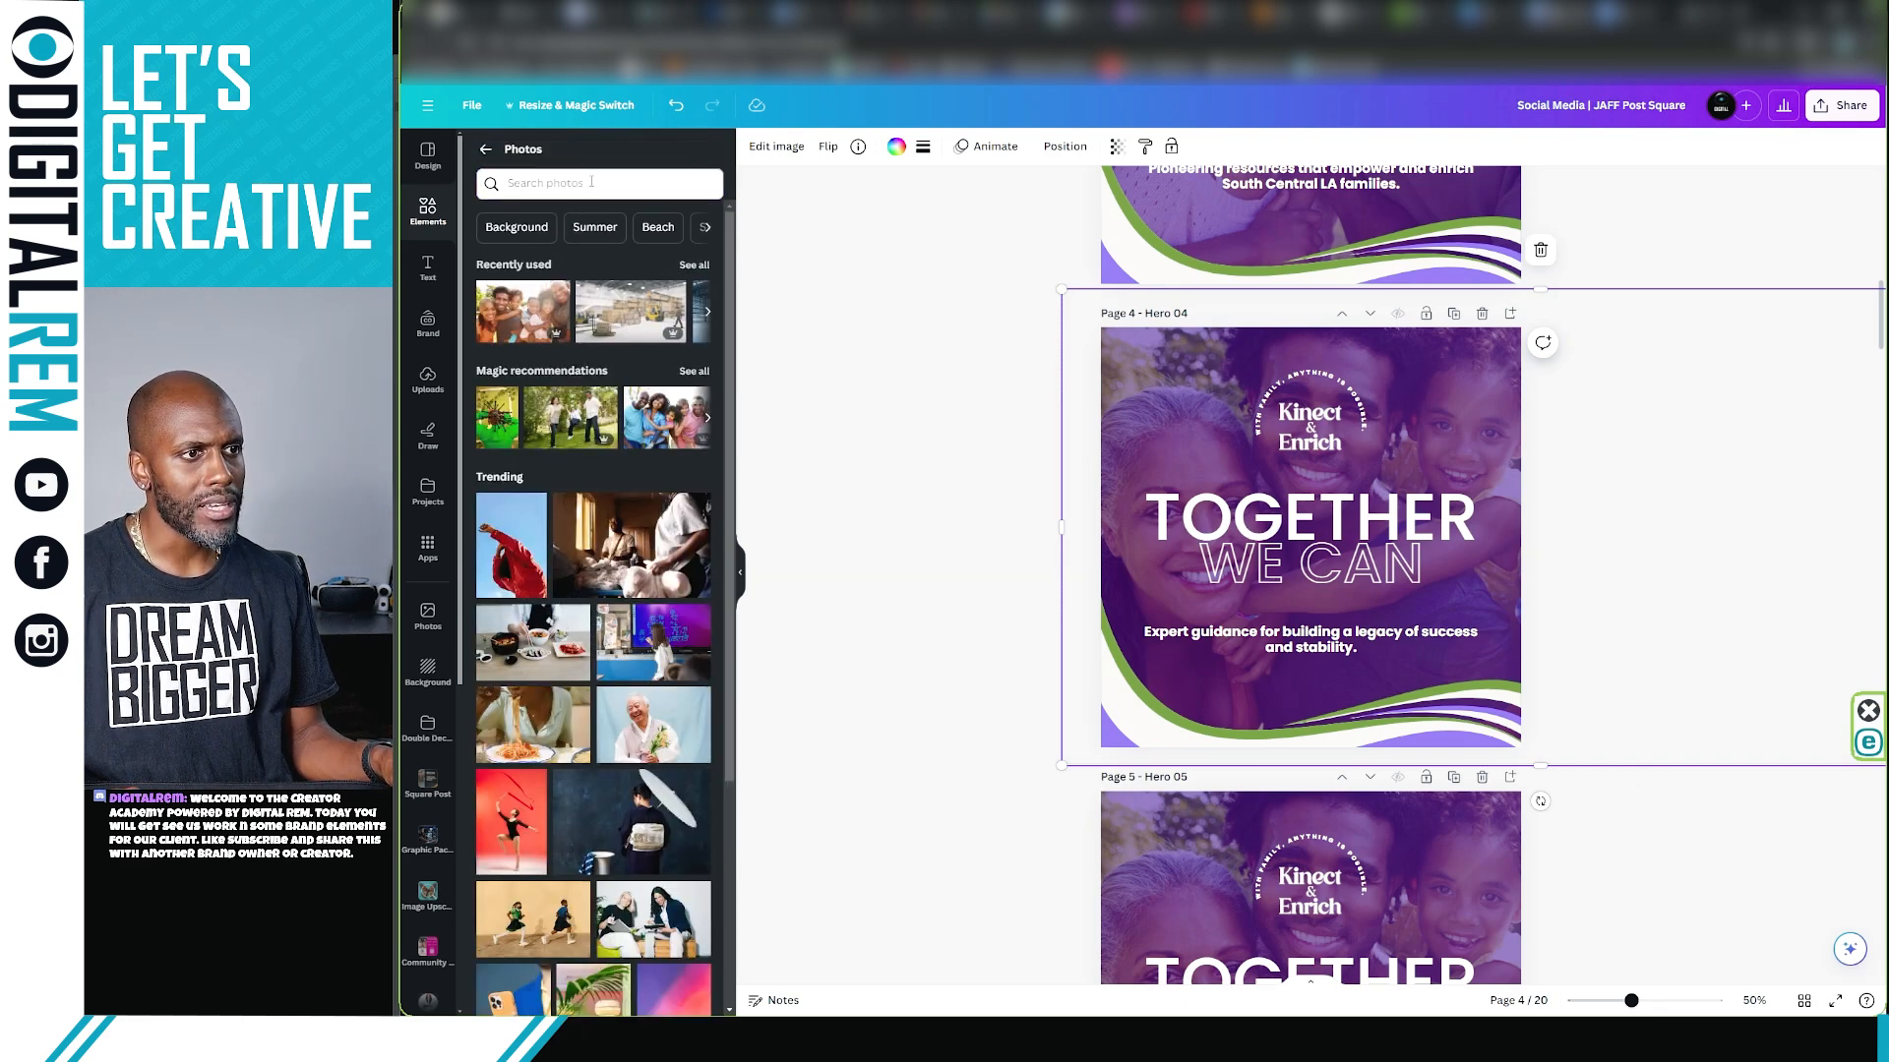
Search the photo library for "Family" and refine the search to "Black Family"
left_click(597, 174)
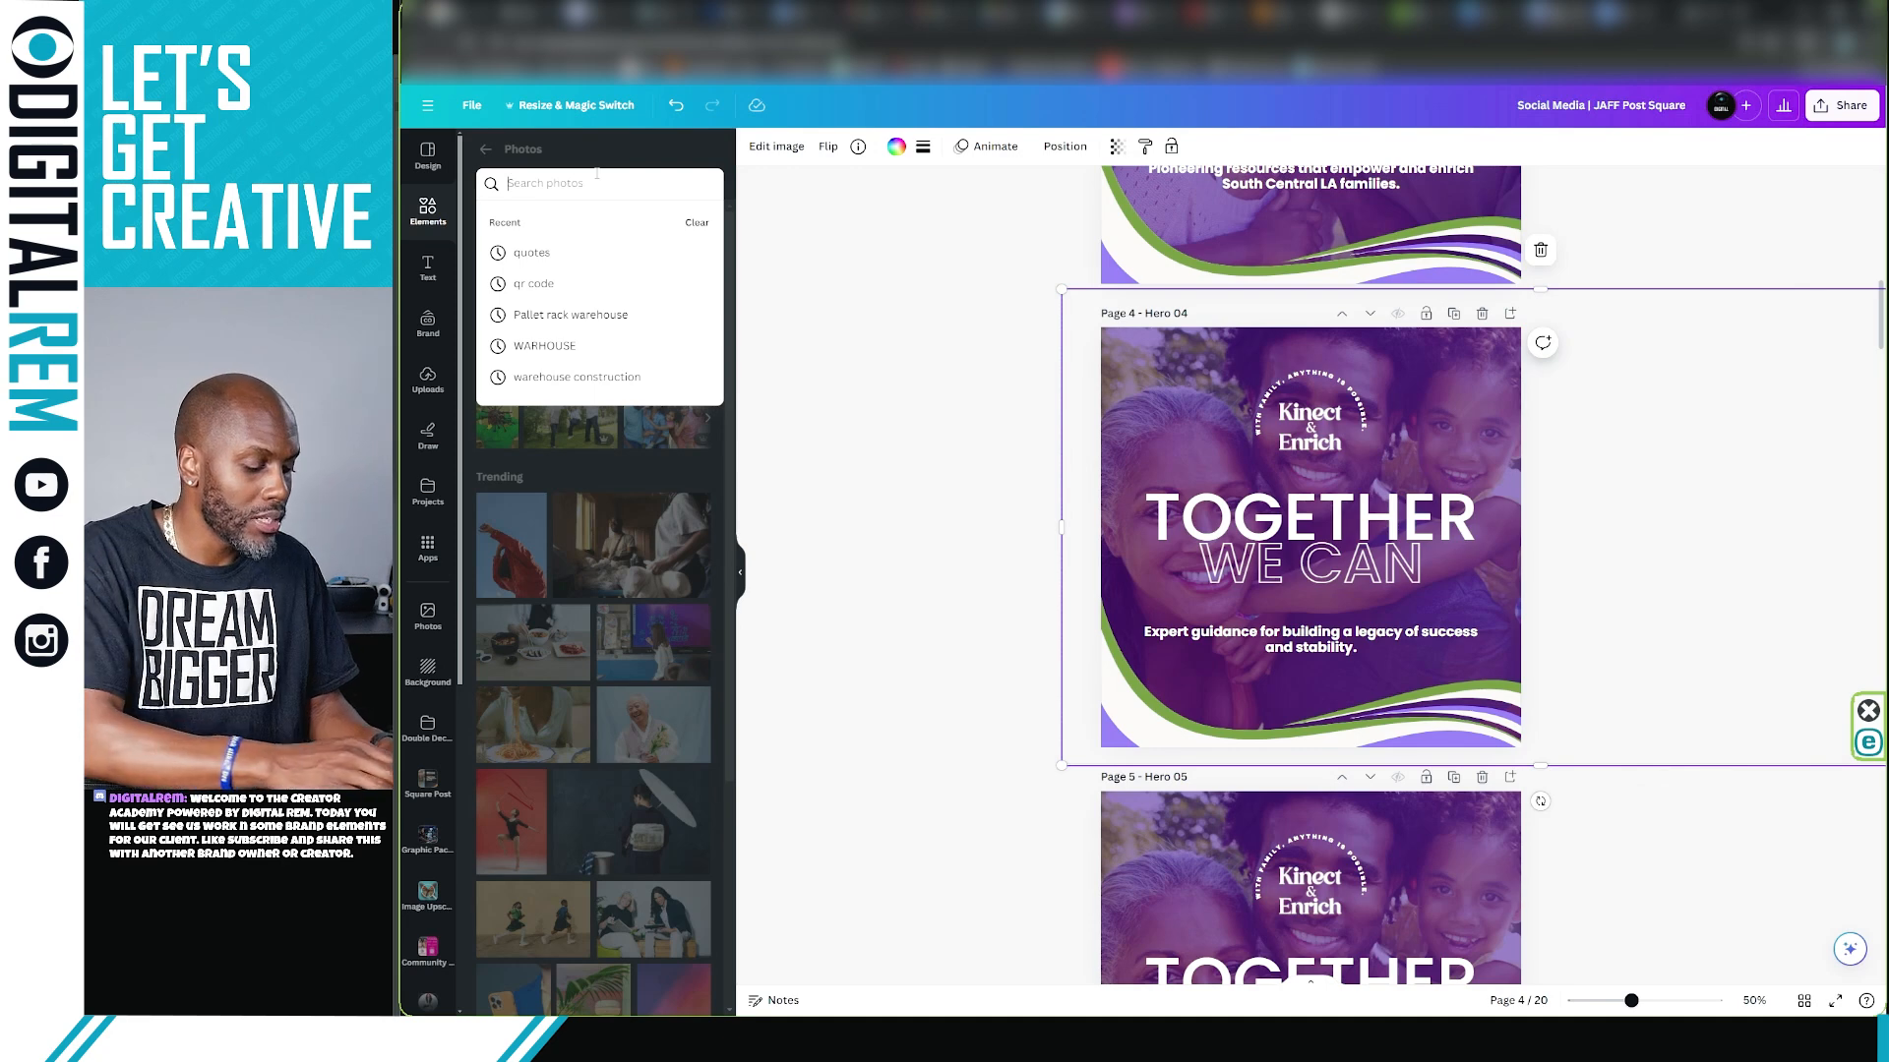
type("Family")
key("Return")
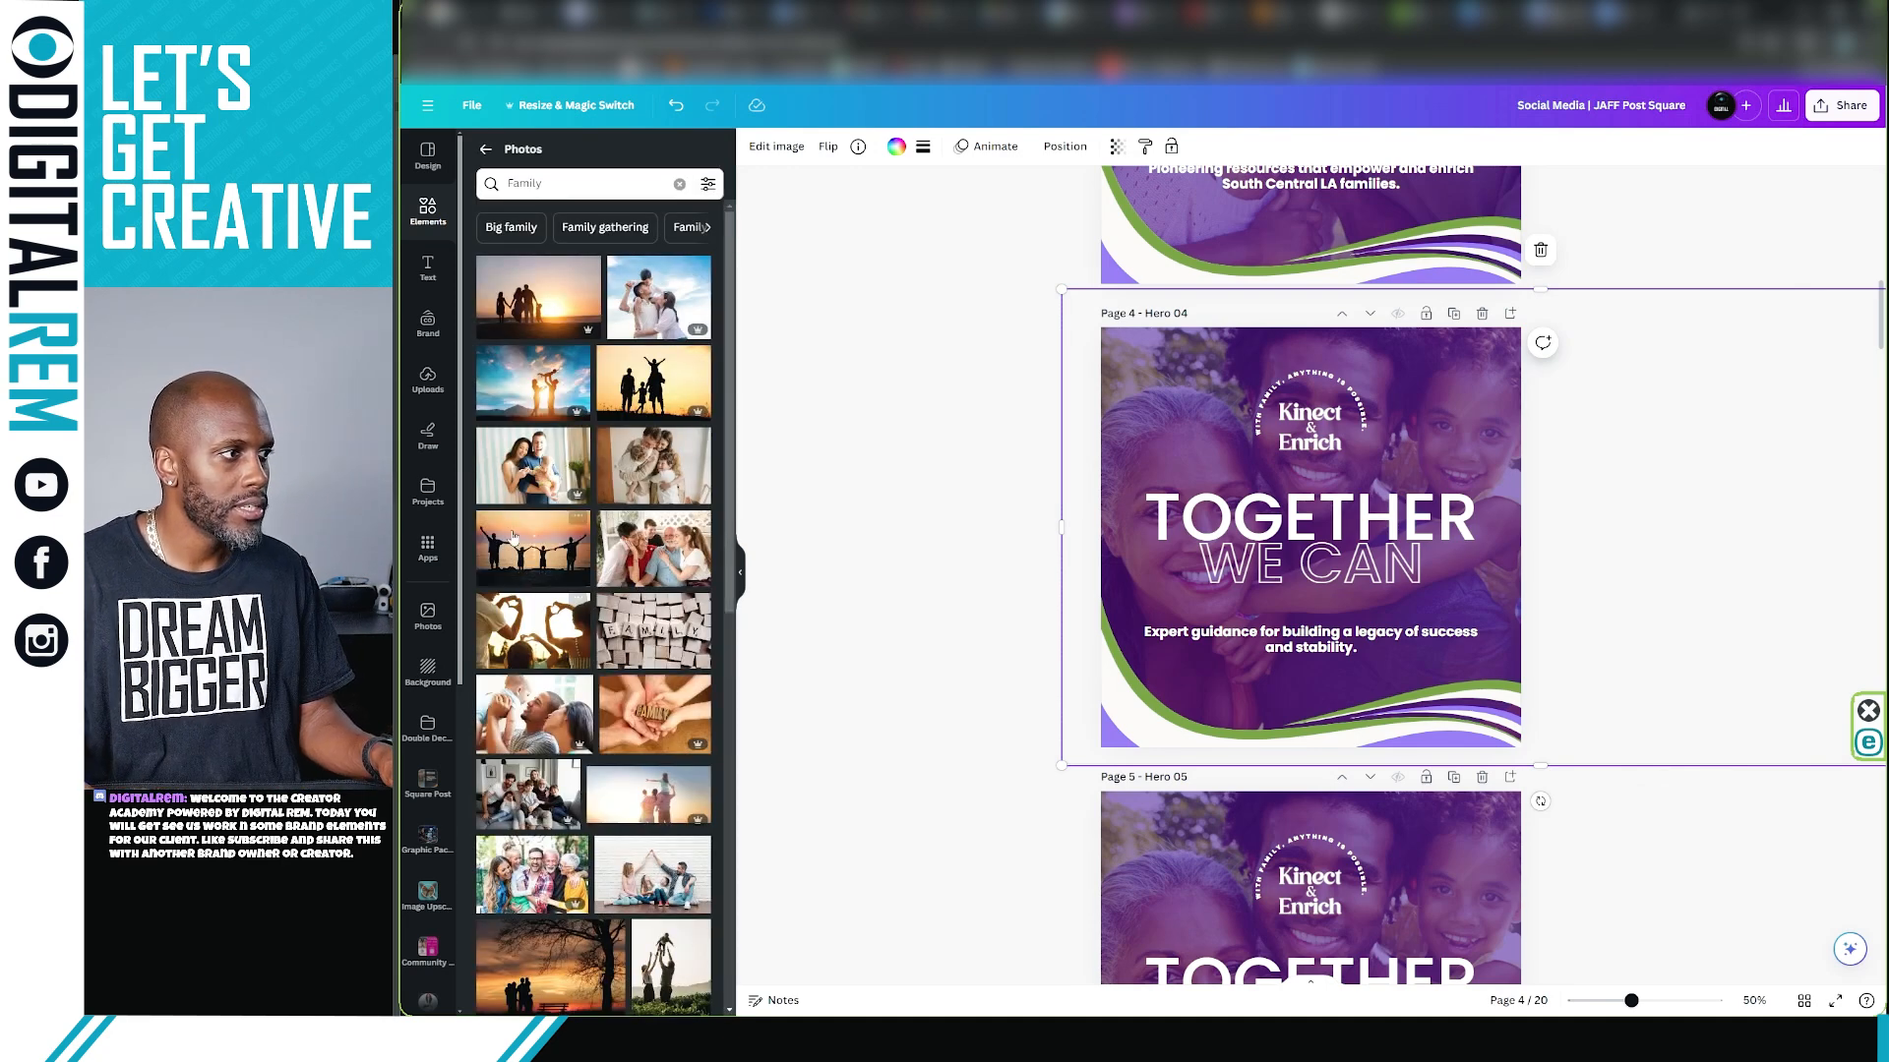
left_click(507, 184)
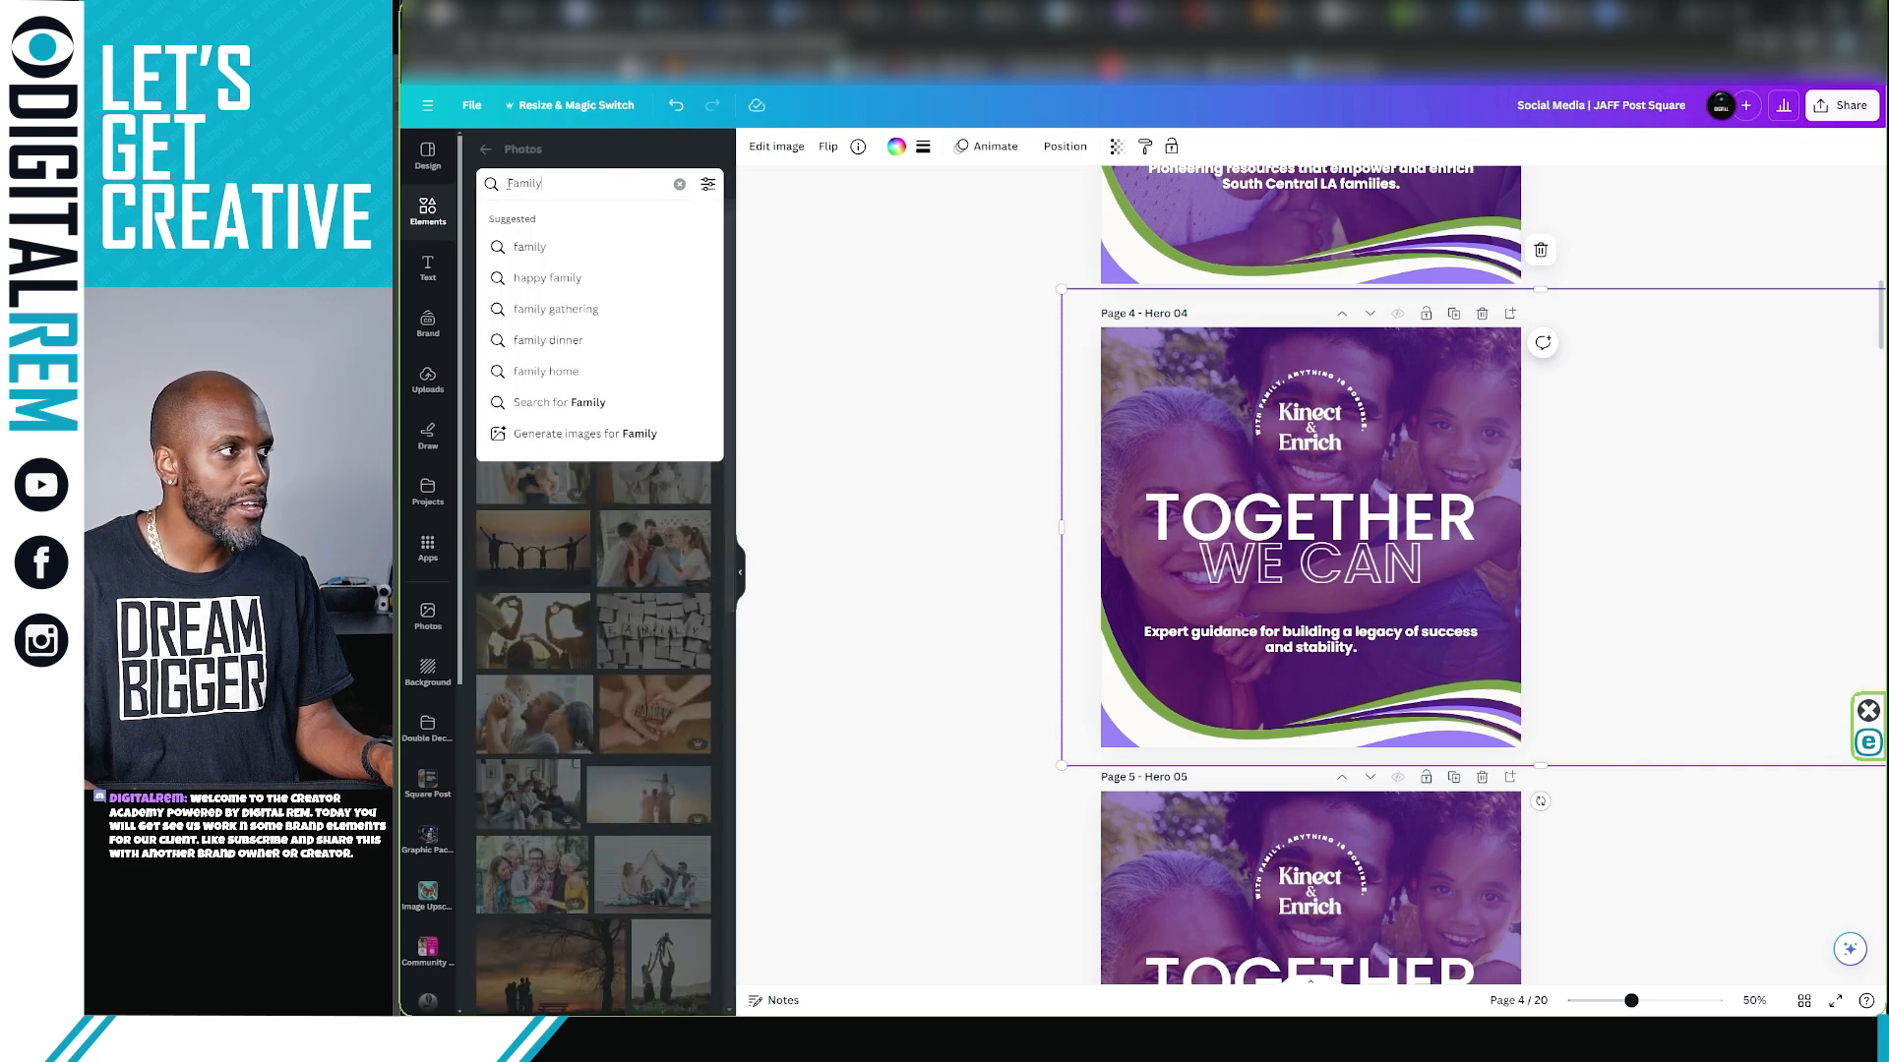
key("Escape")
type("Black")
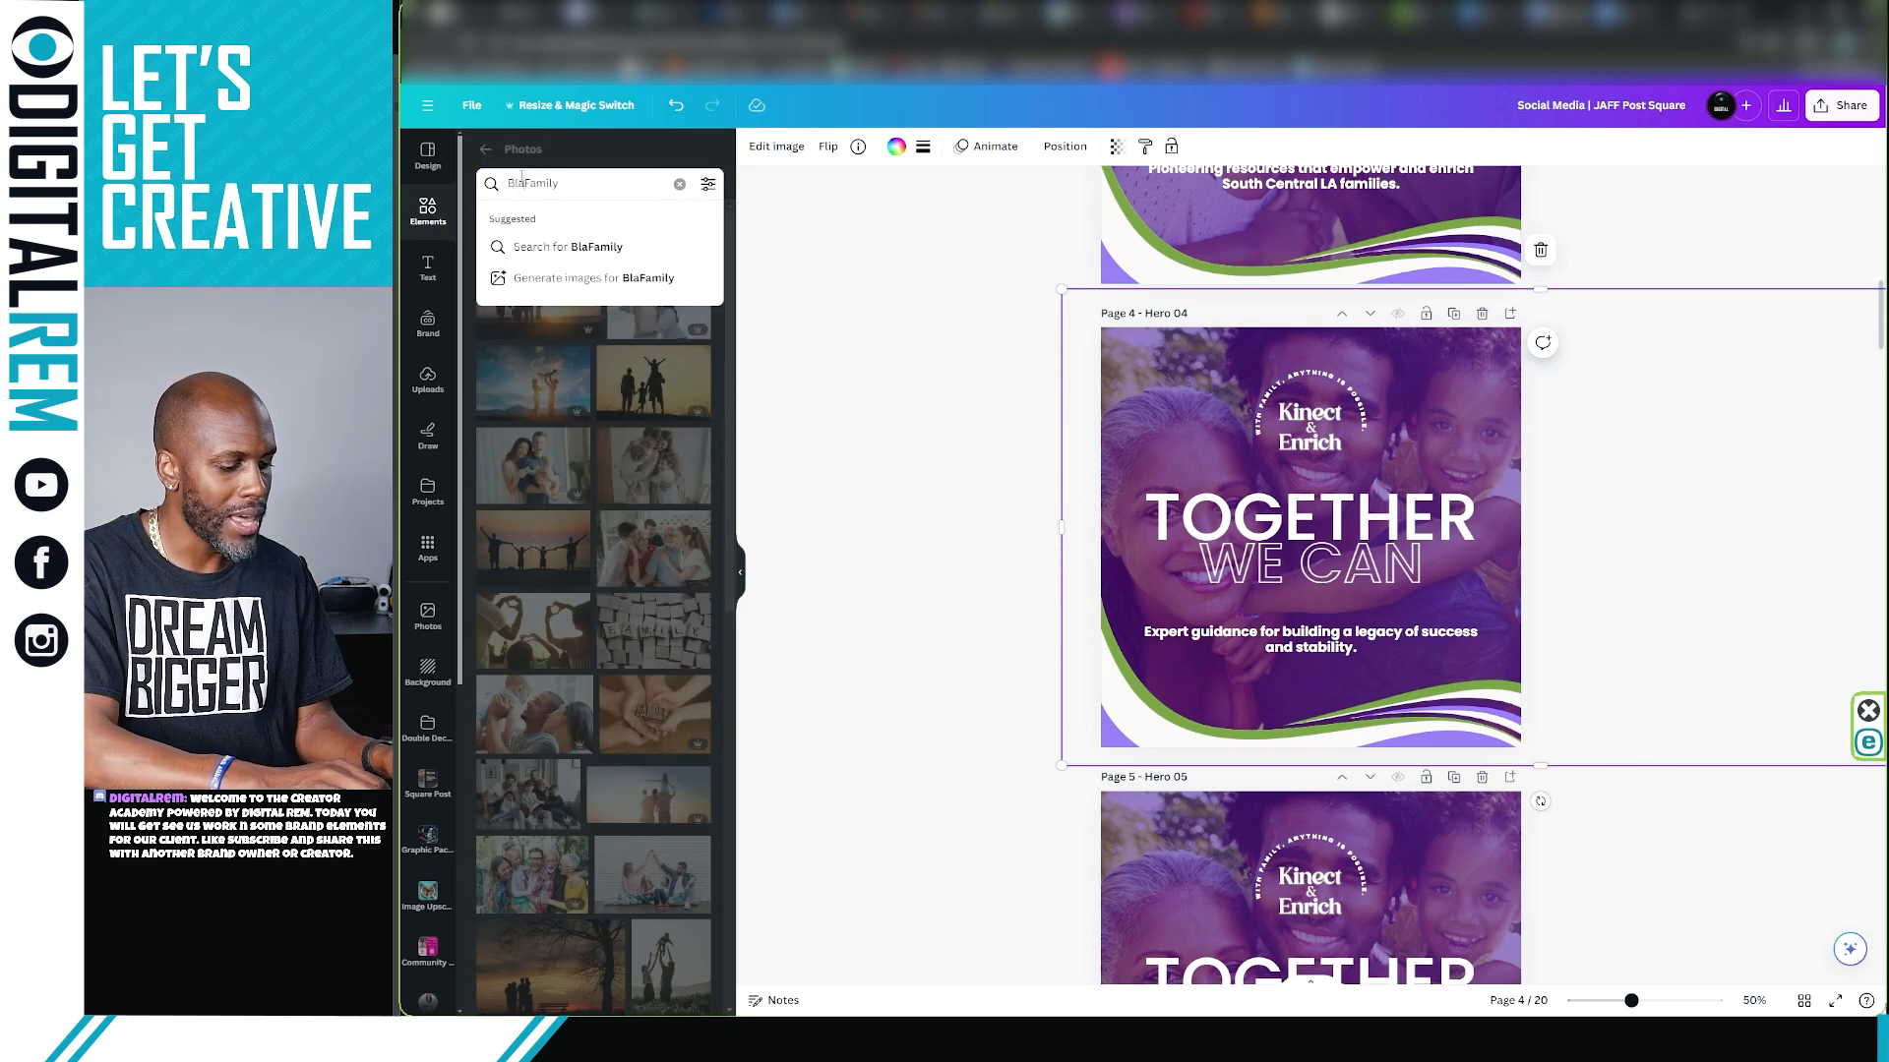
key("Return")
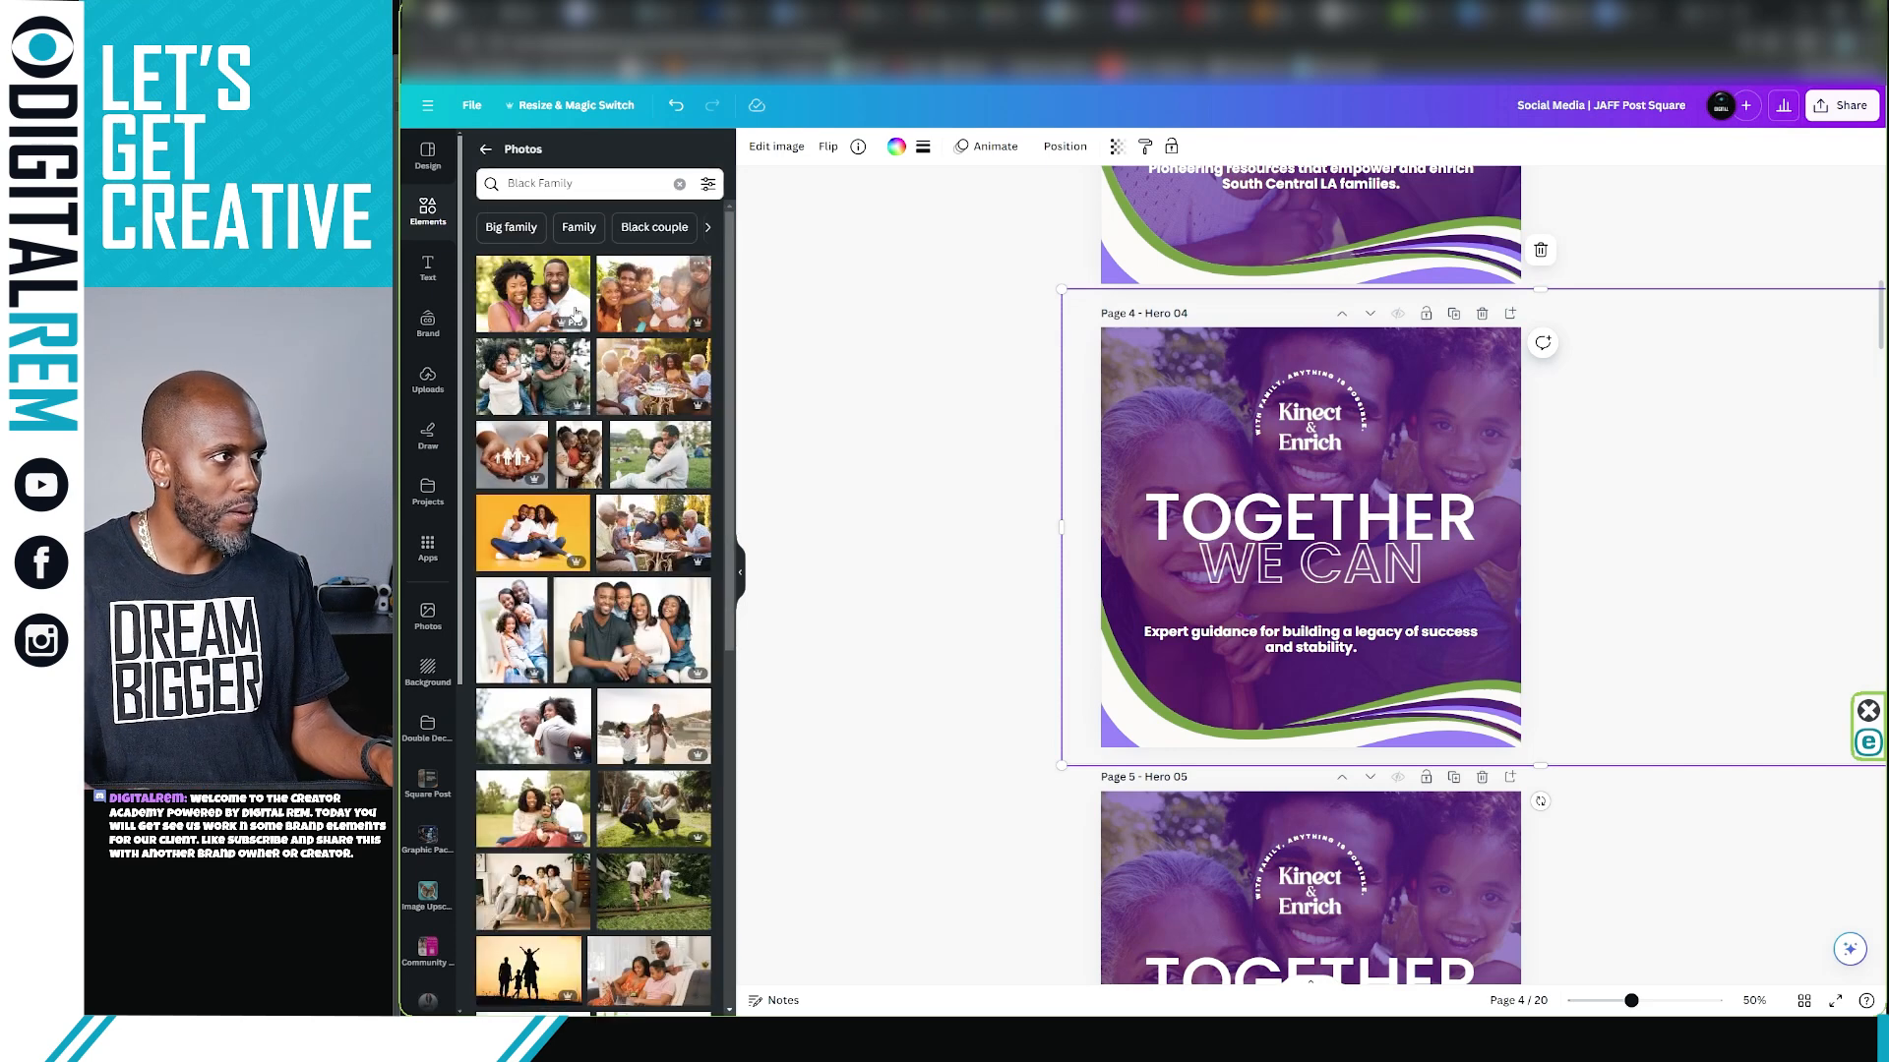
Replace the Hero 04 background with the close-up of smiling parents and a baby, scaled to the page height and positioned across the post
left_click_drag(664, 302, 1239, 435)
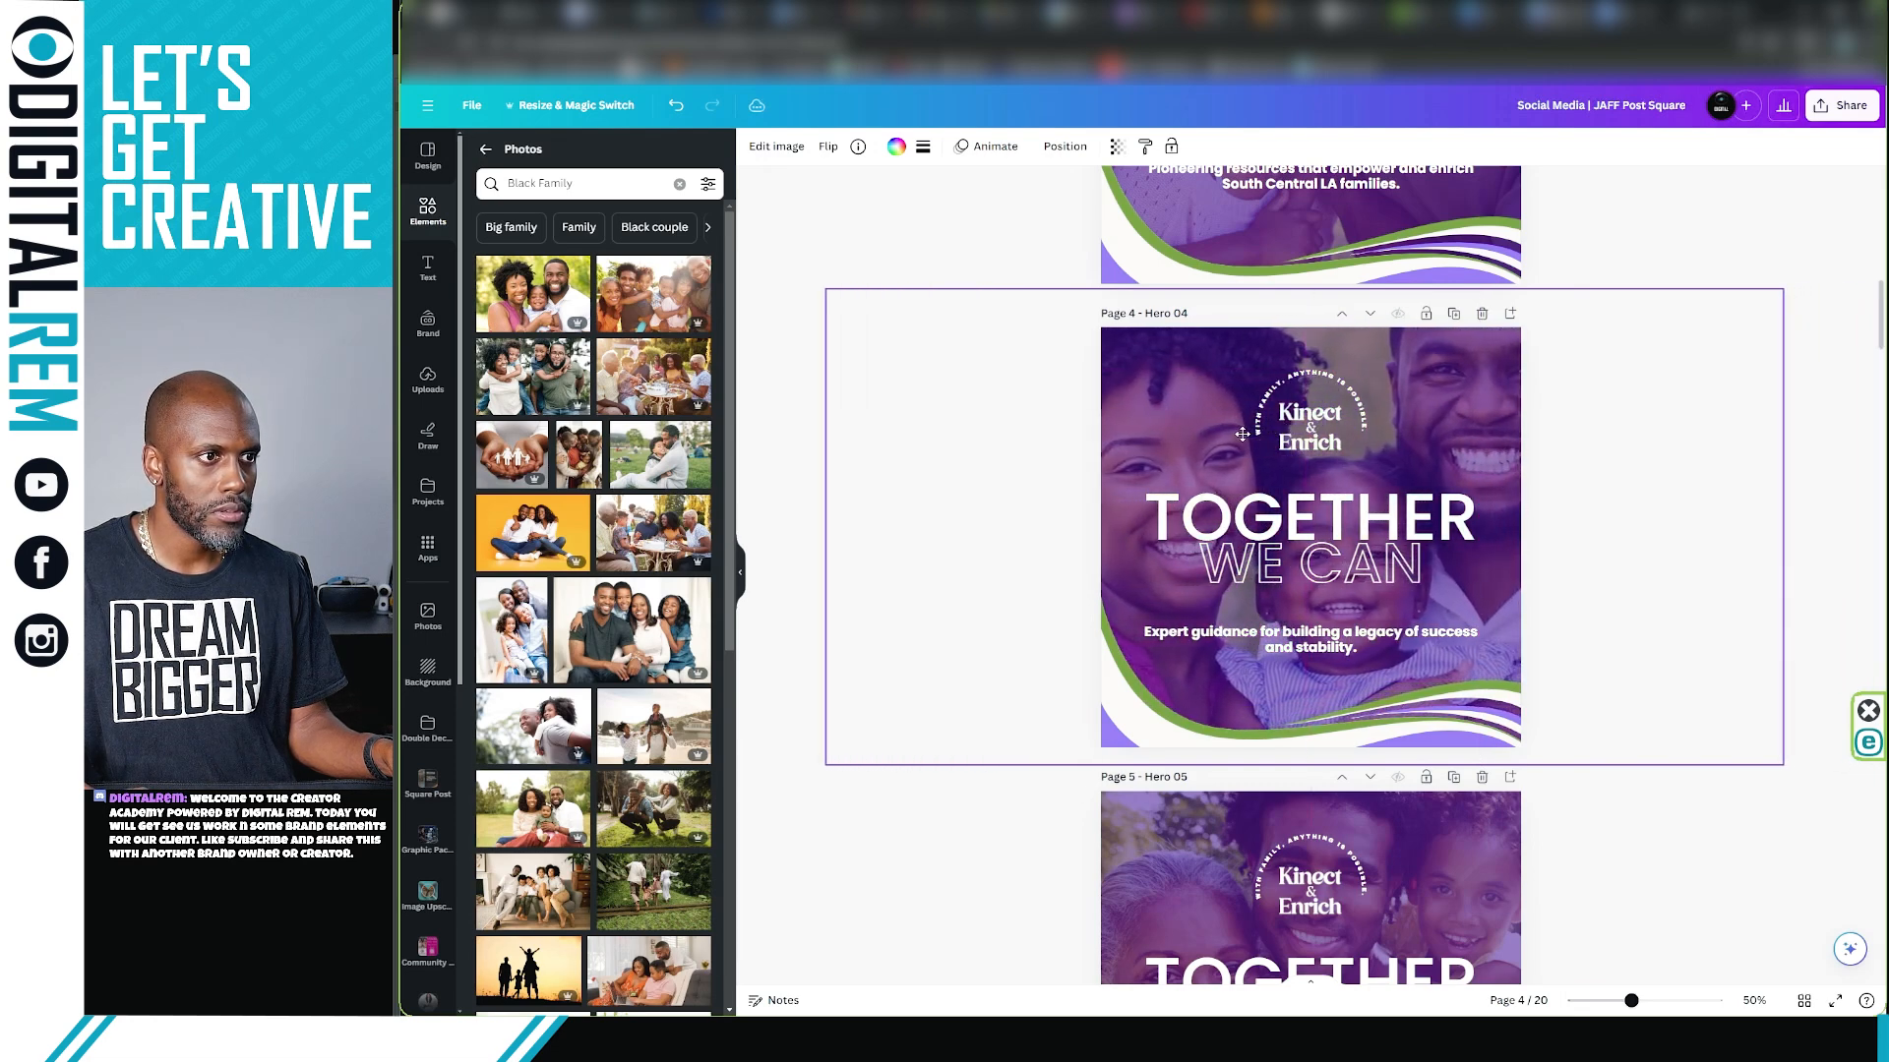
left_click(1554, 356)
left_click(1486, 398)
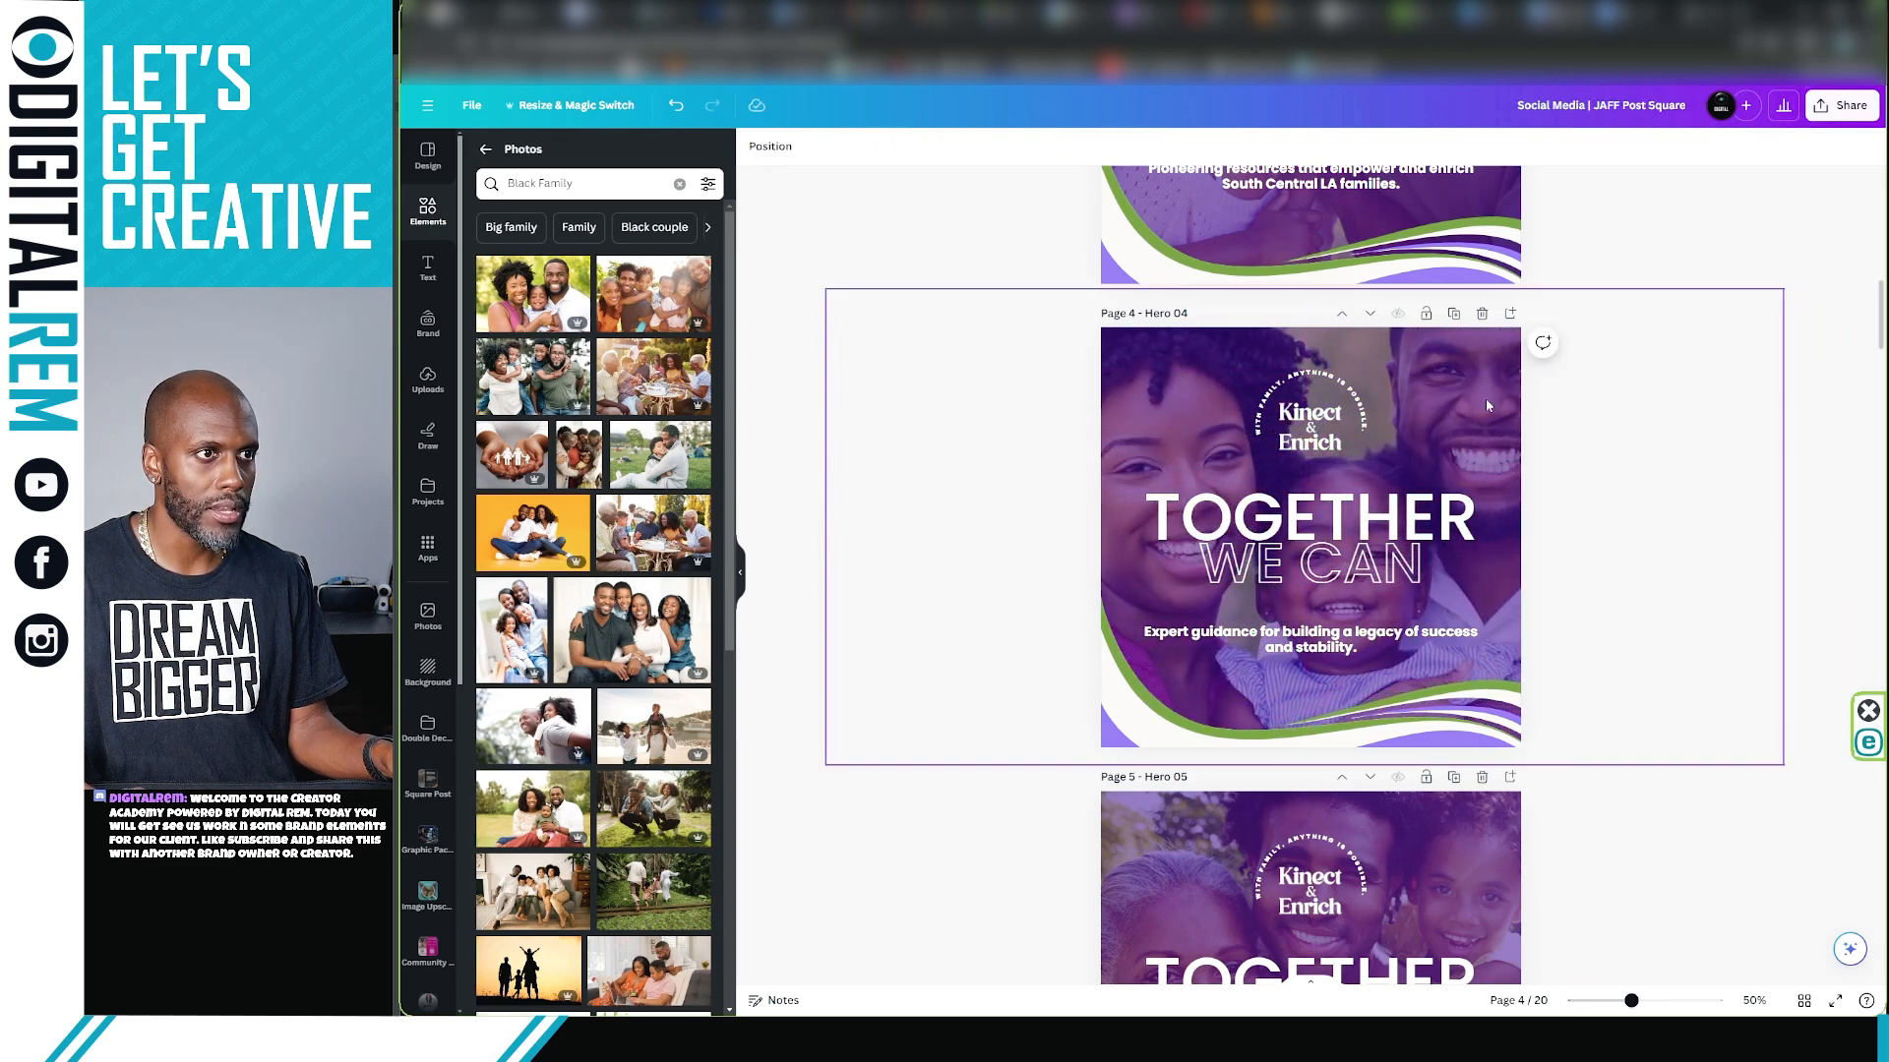
left_click_drag(1783, 290, 1702, 340)
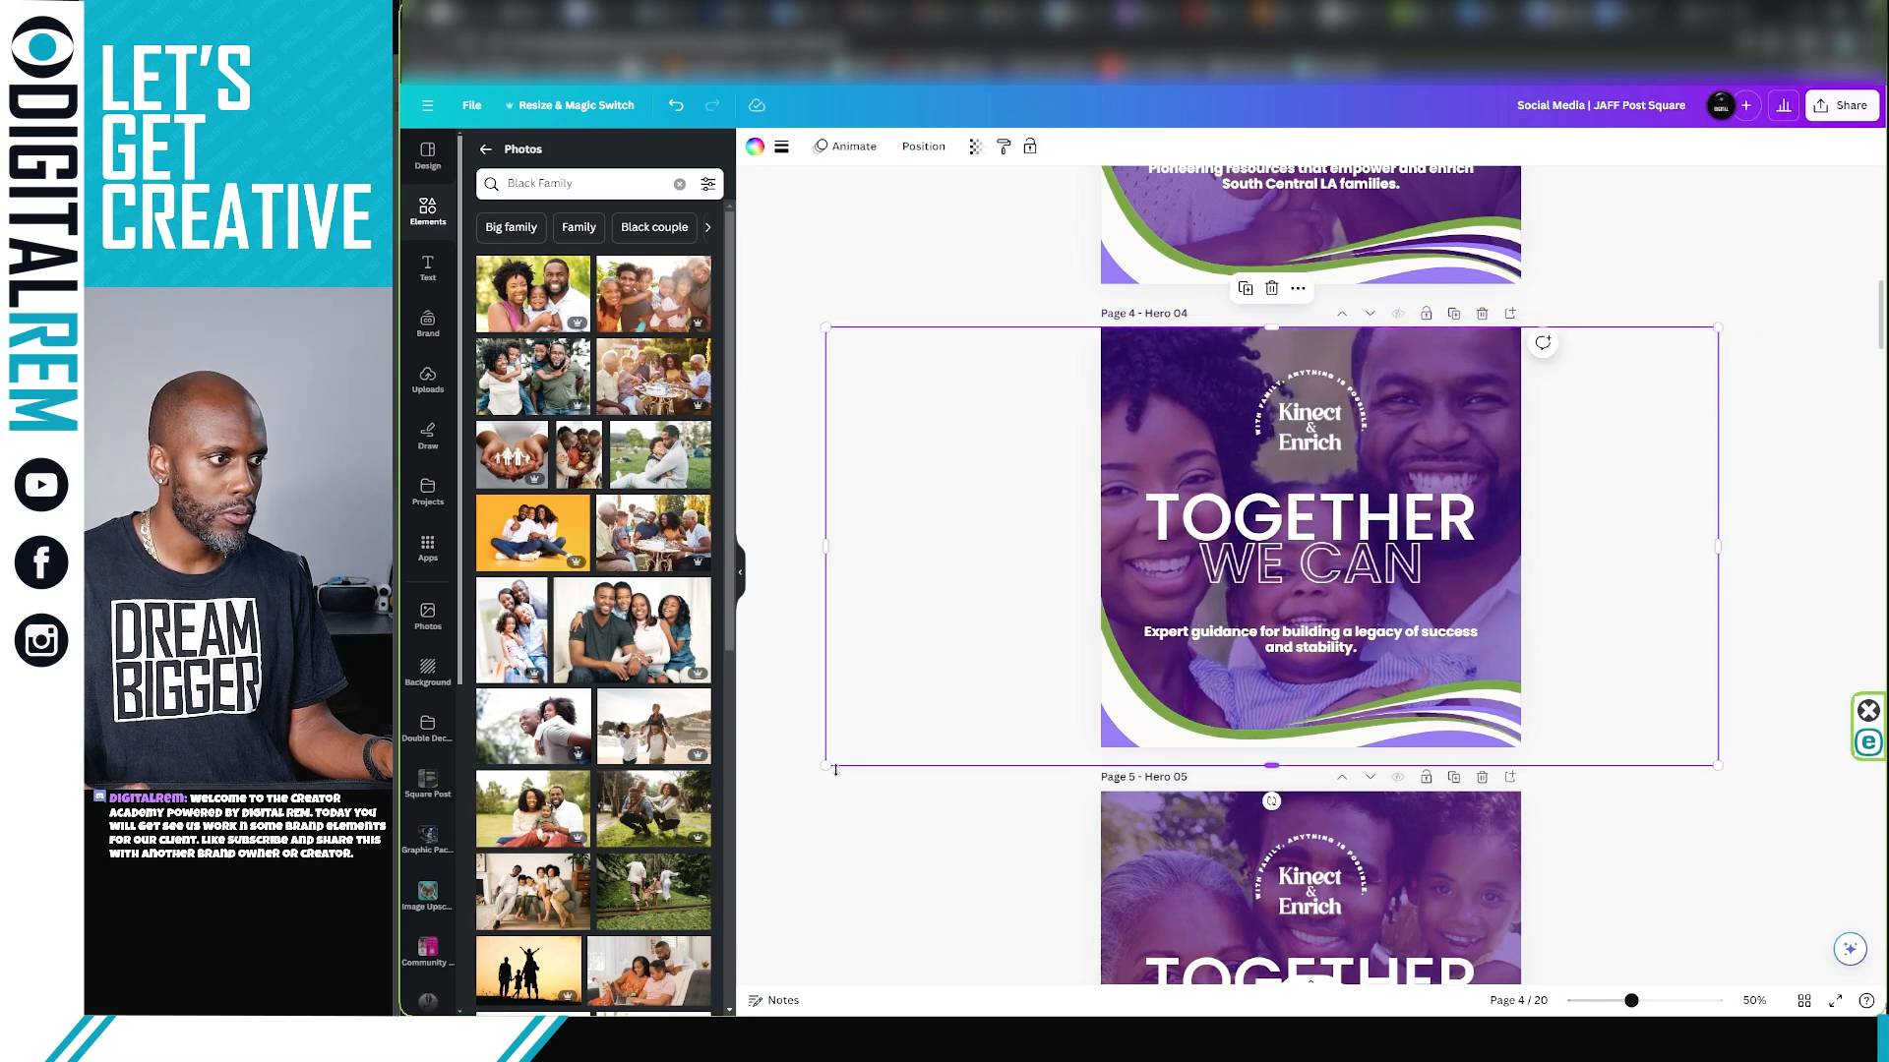
left_click_drag(824, 768, 846, 747)
left_click_drag(1483, 478, 1490, 478)
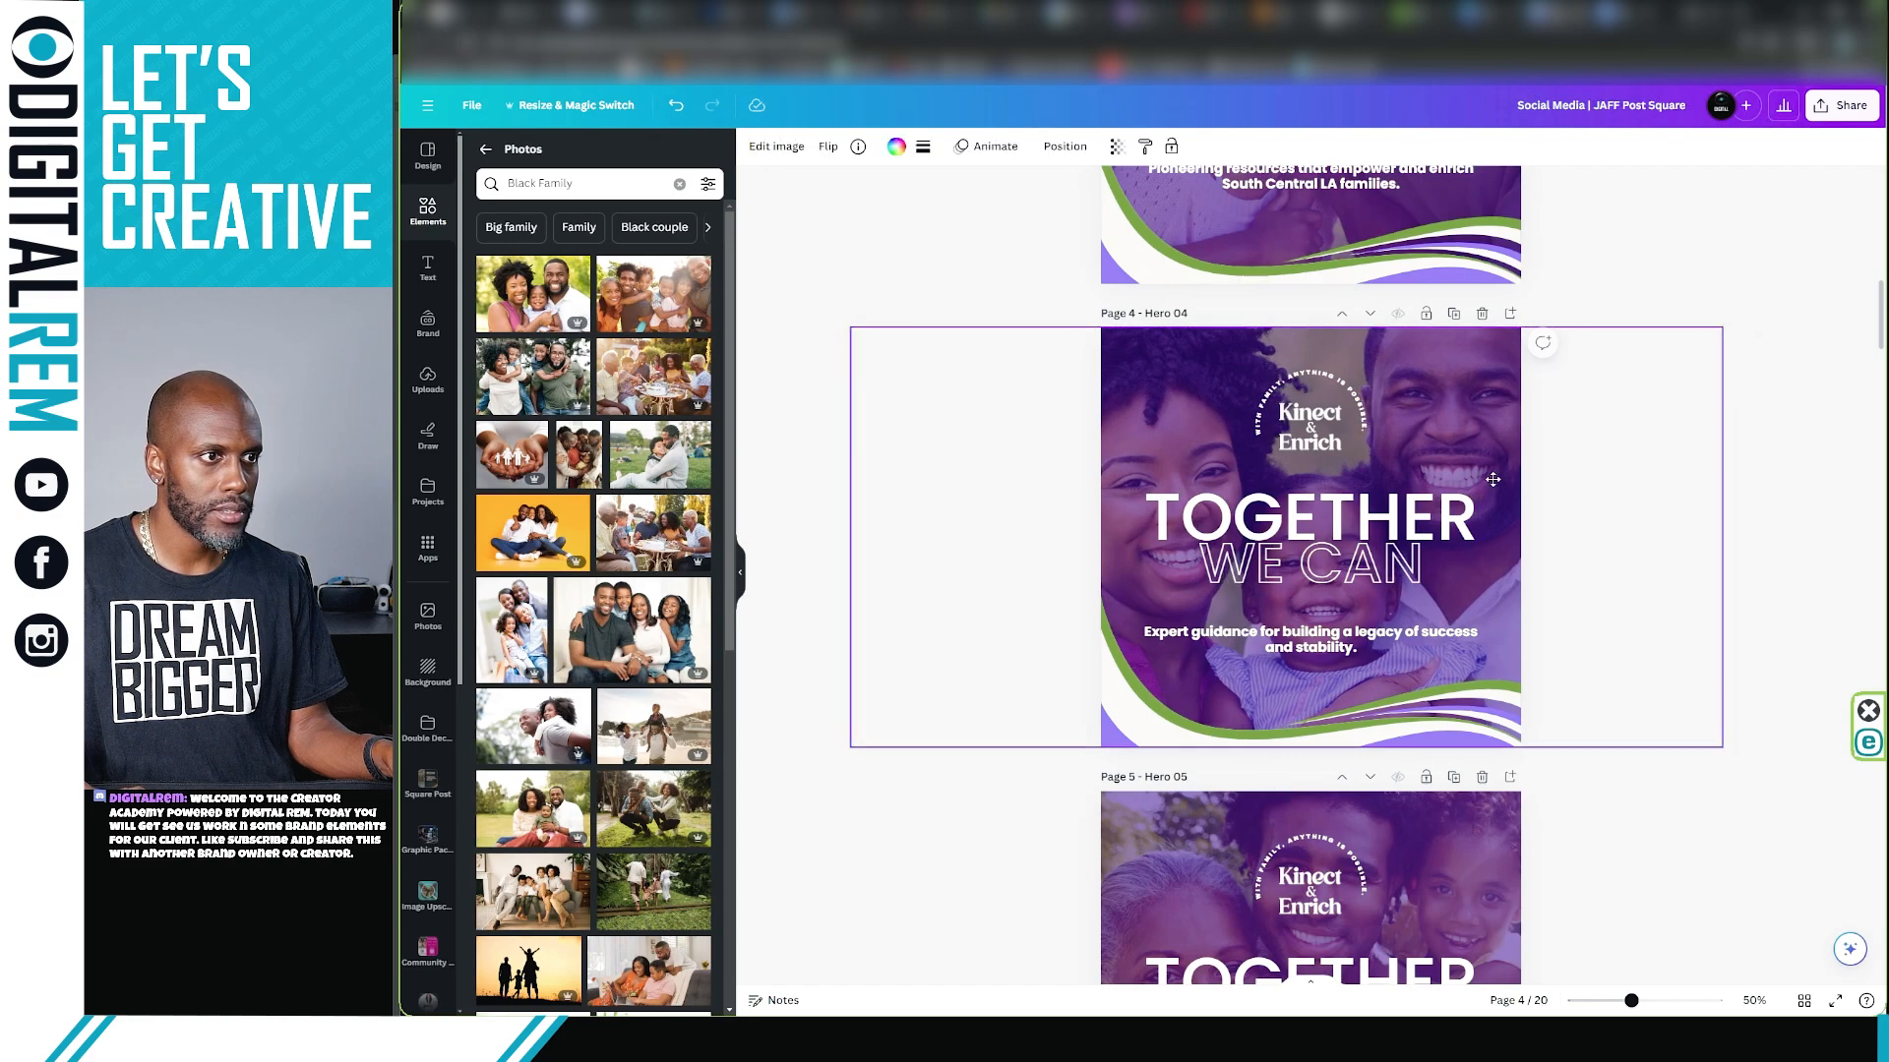
Replace the background photo on page 5, Hero 05, with the picture of cupped hands holding a paper family cutout
scroll(901, 536, "down", 3)
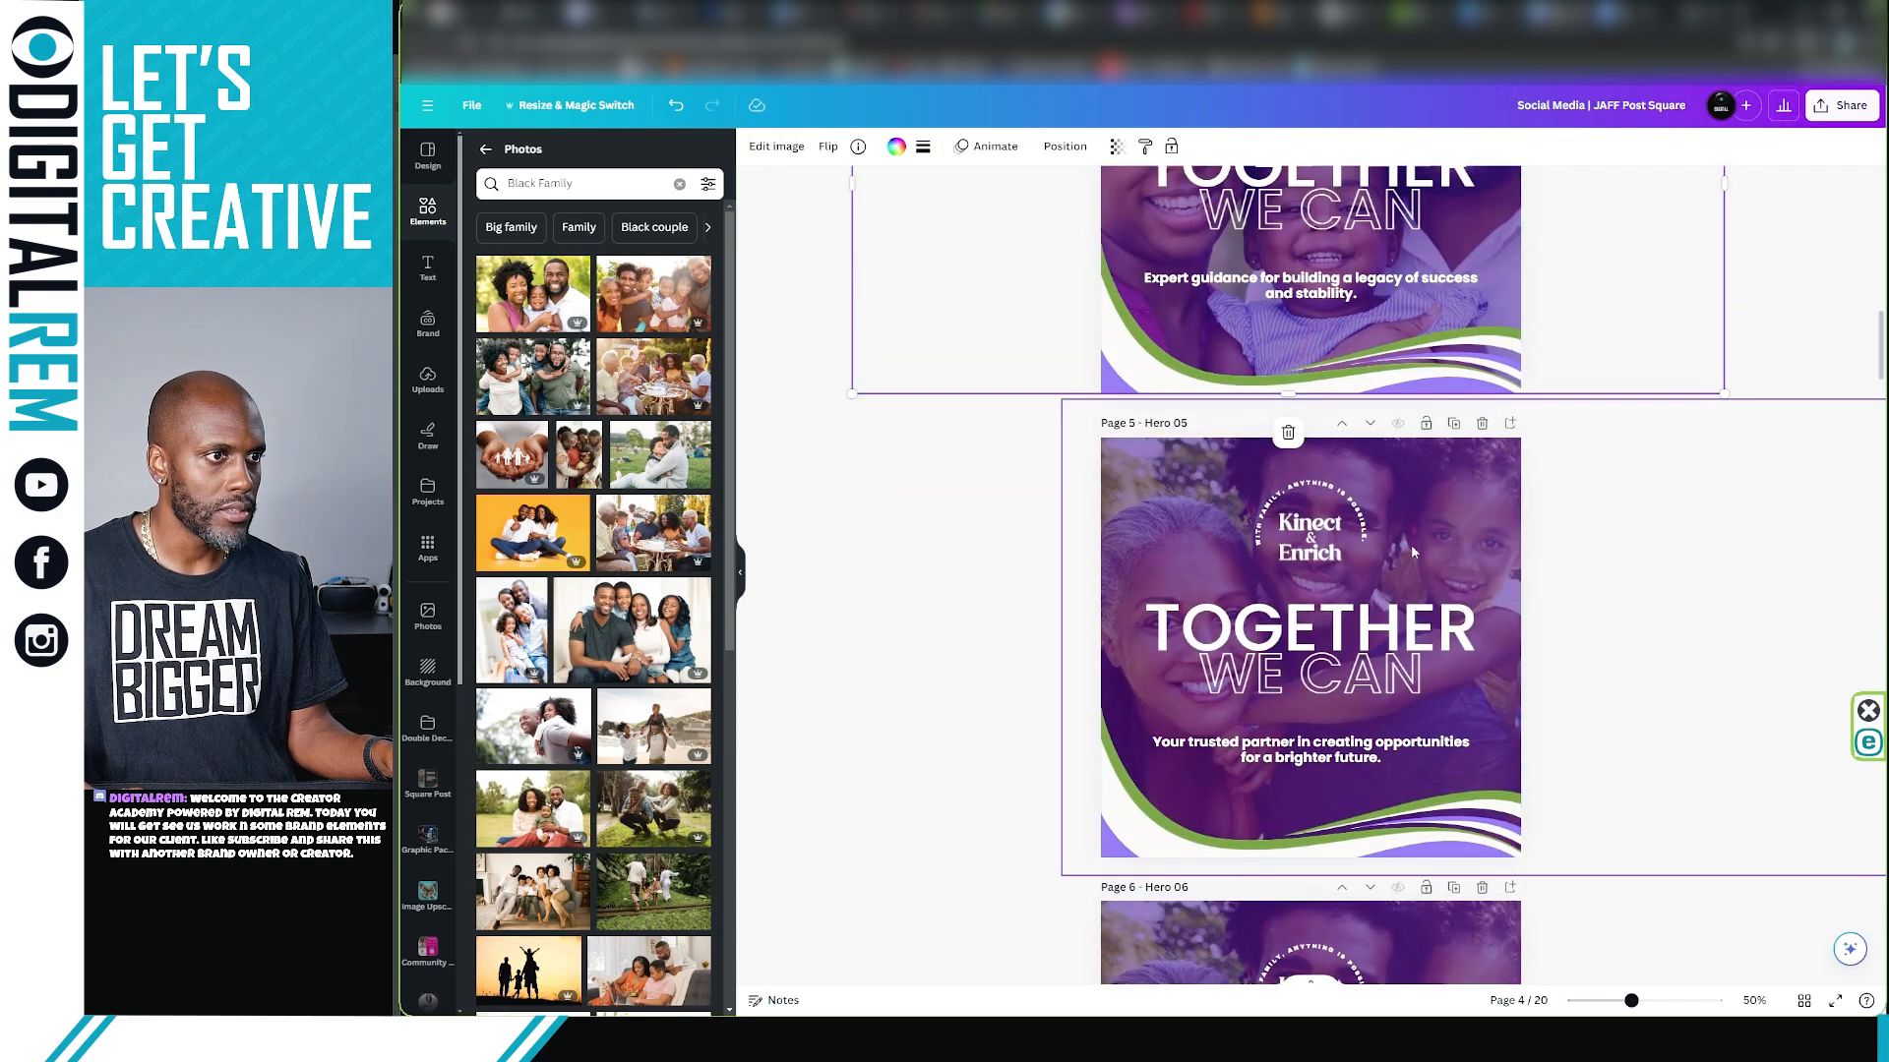
scroll(1429, 532, "up", 7)
scroll(1429, 532, "up", 8)
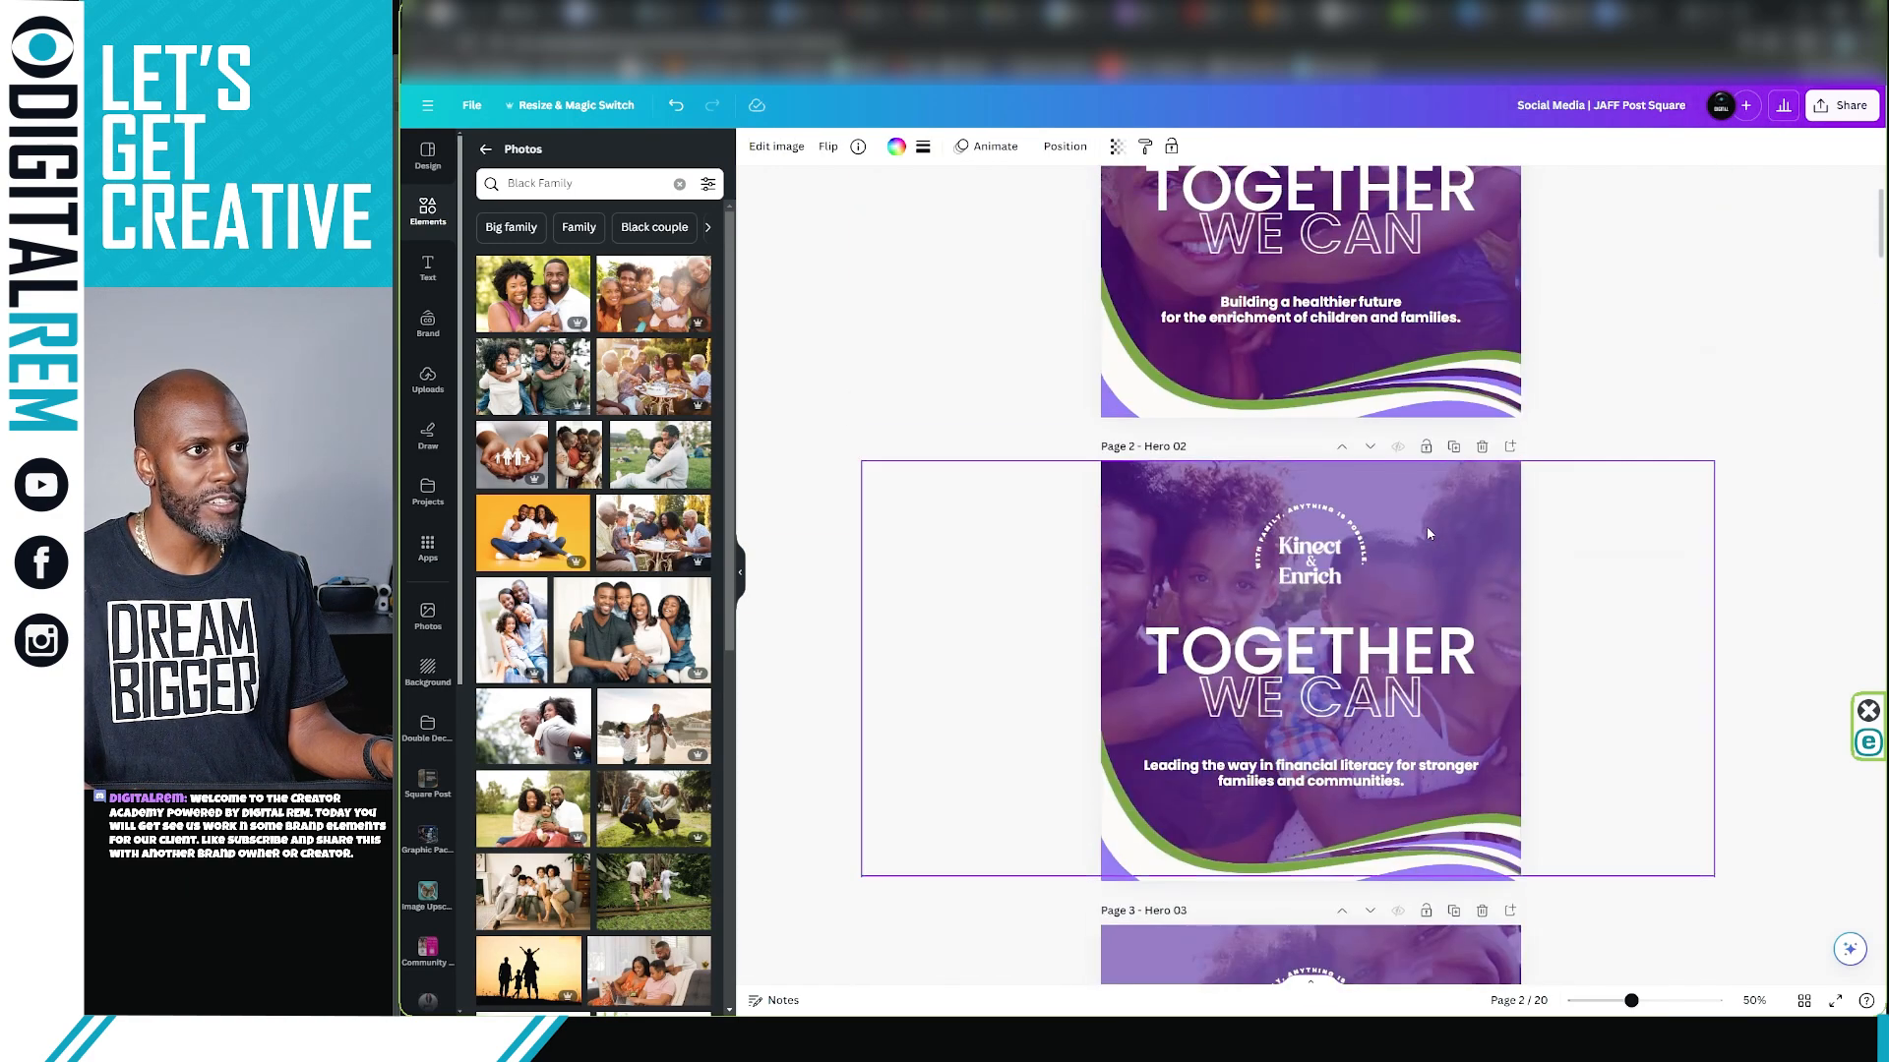
scroll(1429, 532, "down", 10)
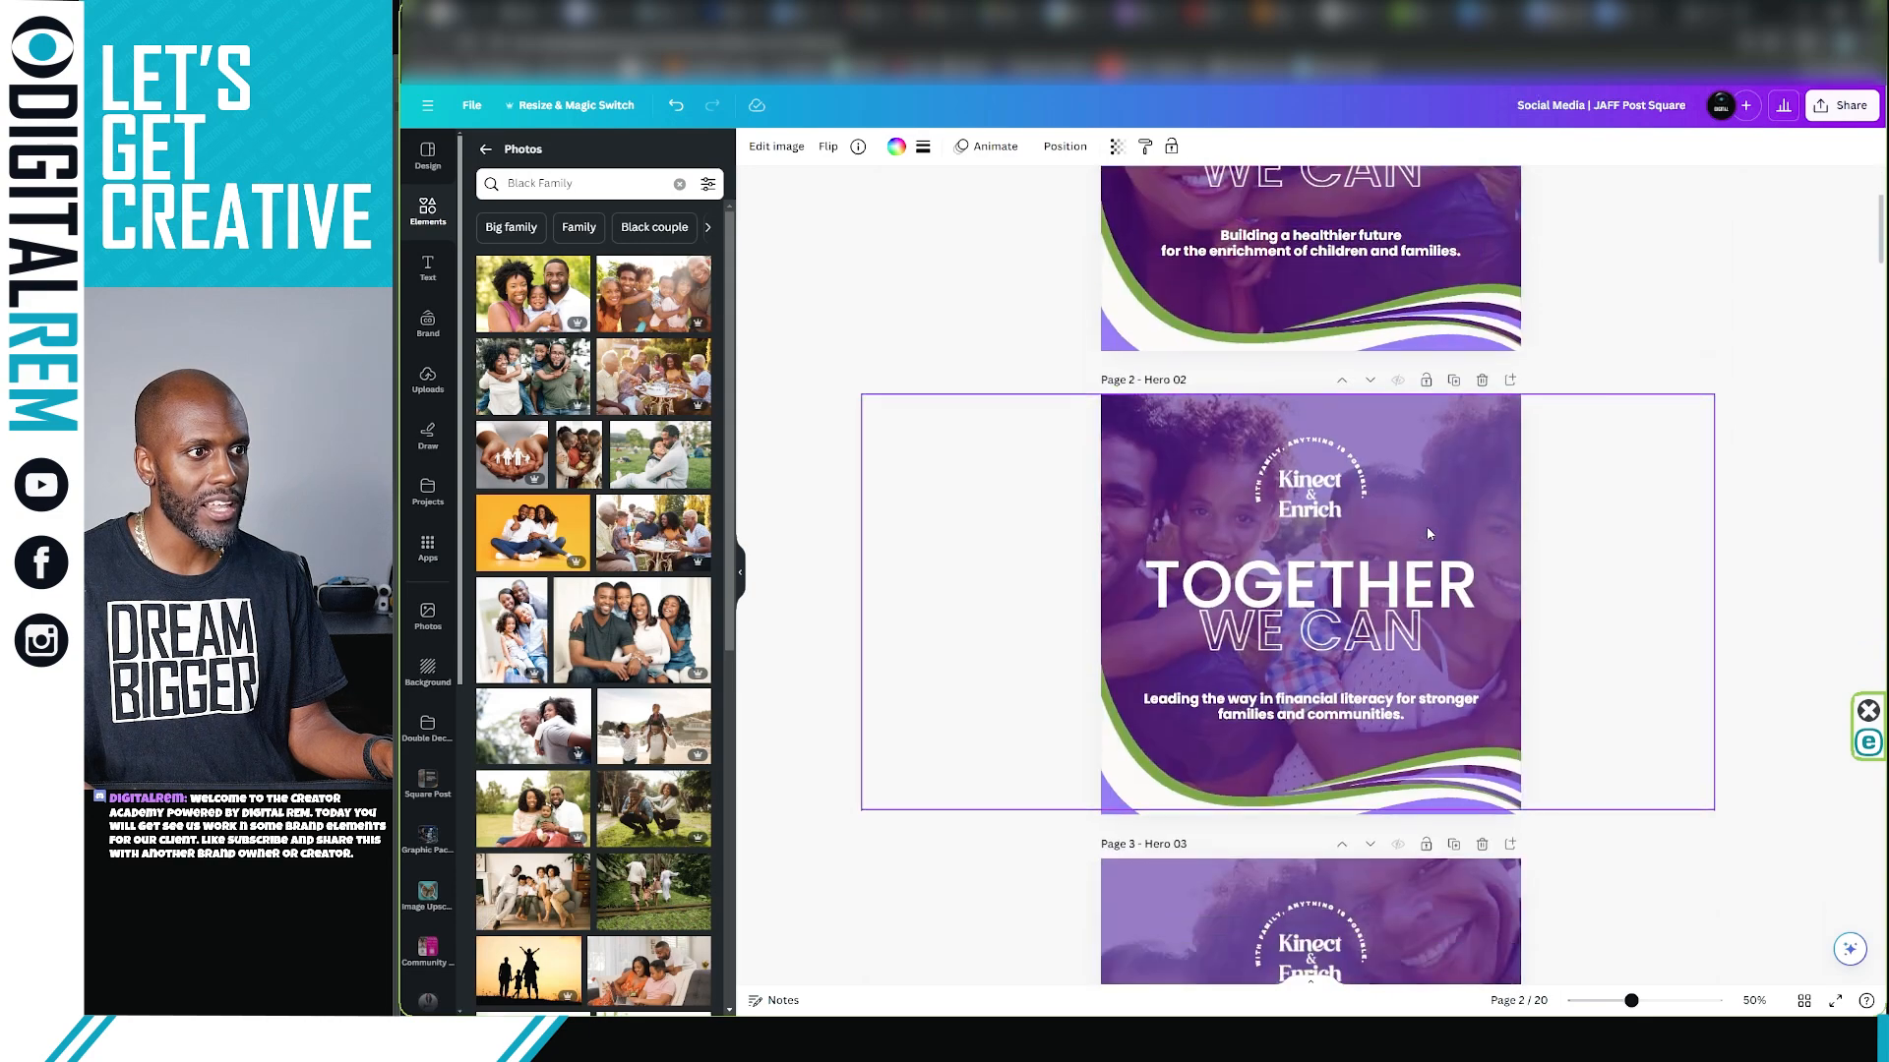
scroll(1438, 532, "down", 6)
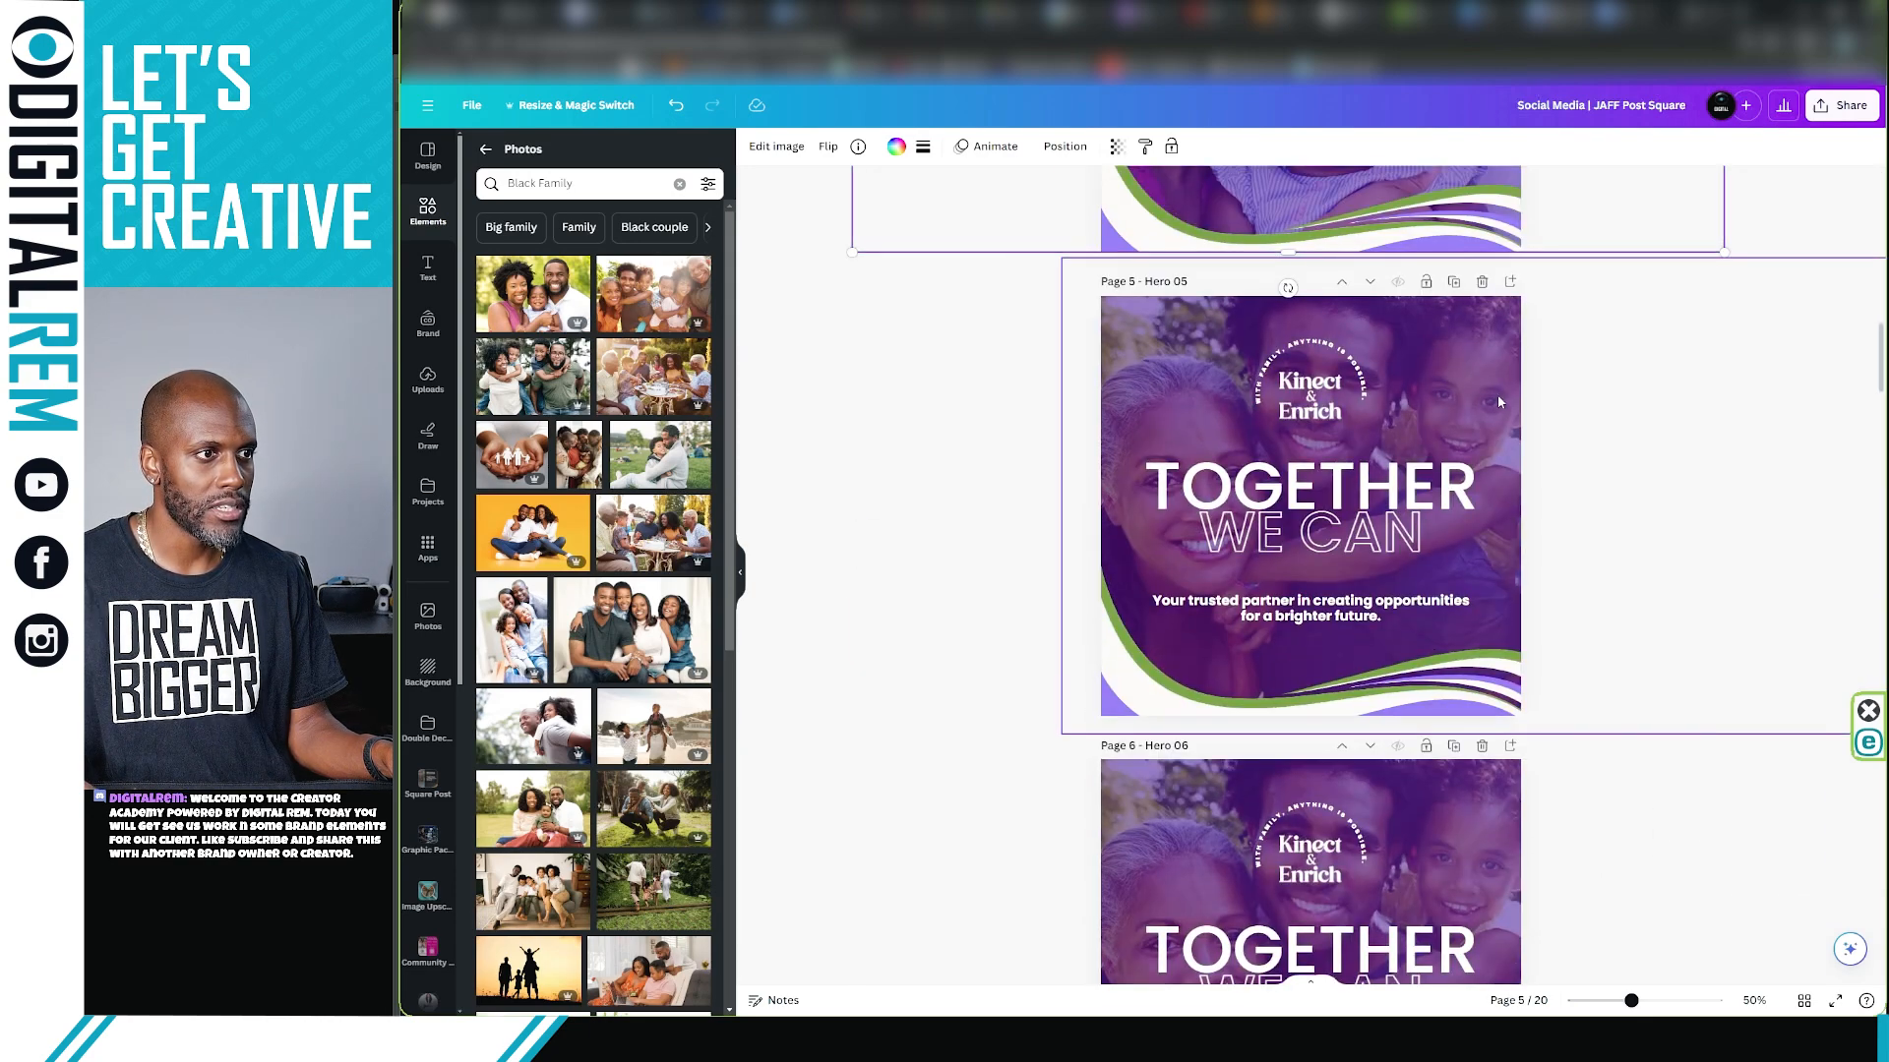
left_click(1497, 394)
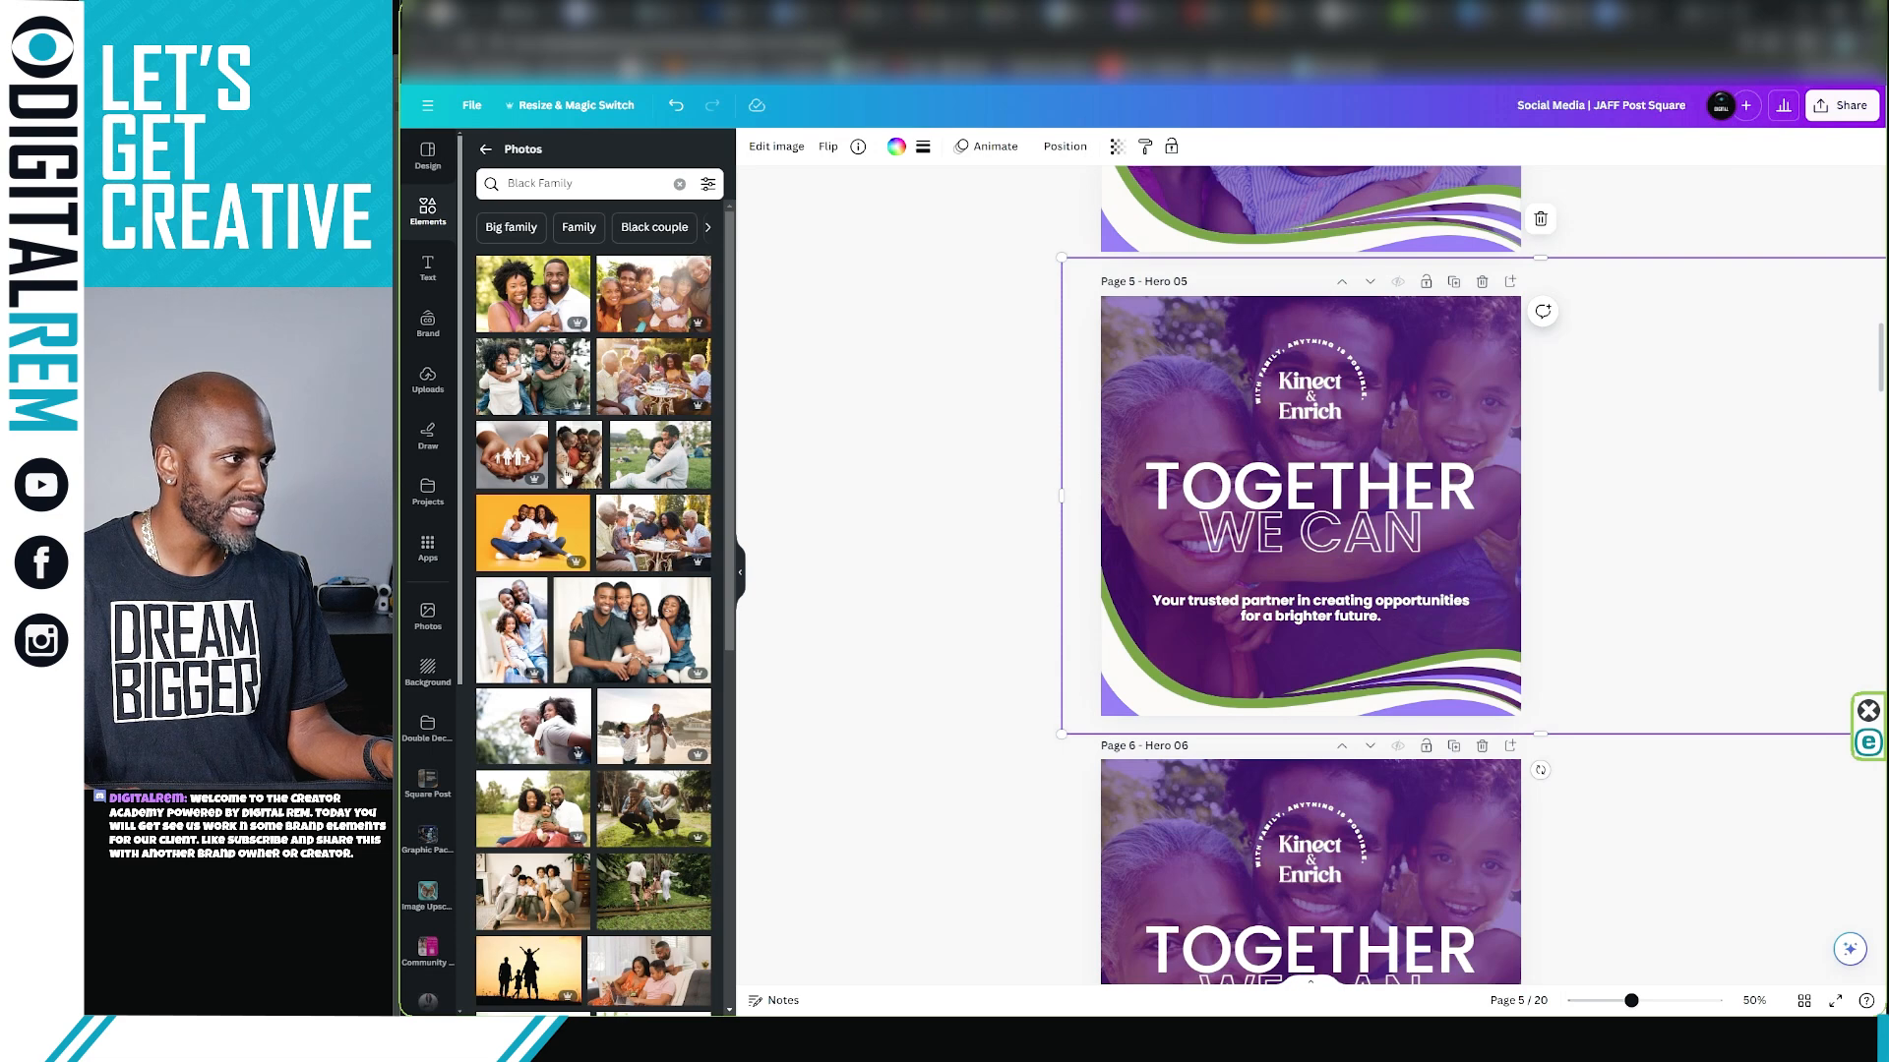
left_click_drag(509, 469, 1407, 408)
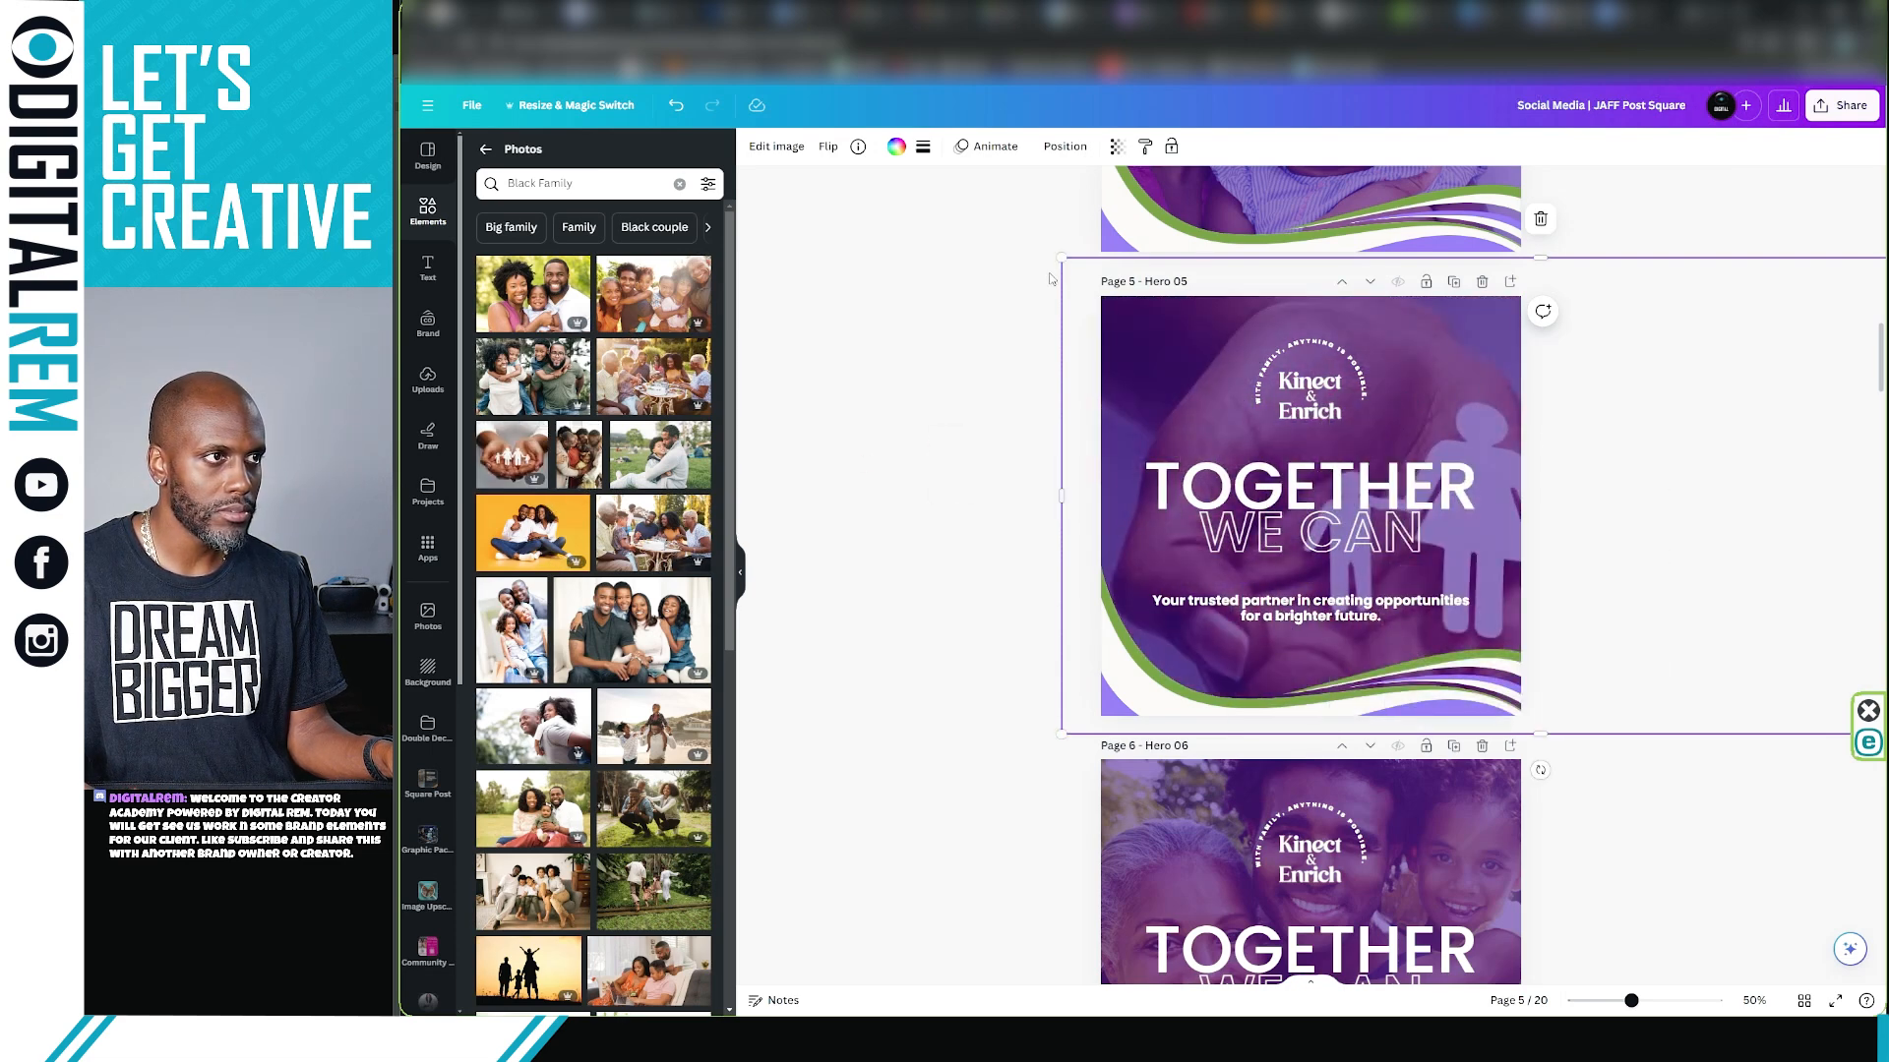
Scale the cupped-hands photo down to the page height on Hero 05 and center the paper family in the post
left_click_drag(1061, 259, 1120, 298)
left_click_drag(1527, 390, 1363, 389)
left_click_drag(993, 734, 1024, 704)
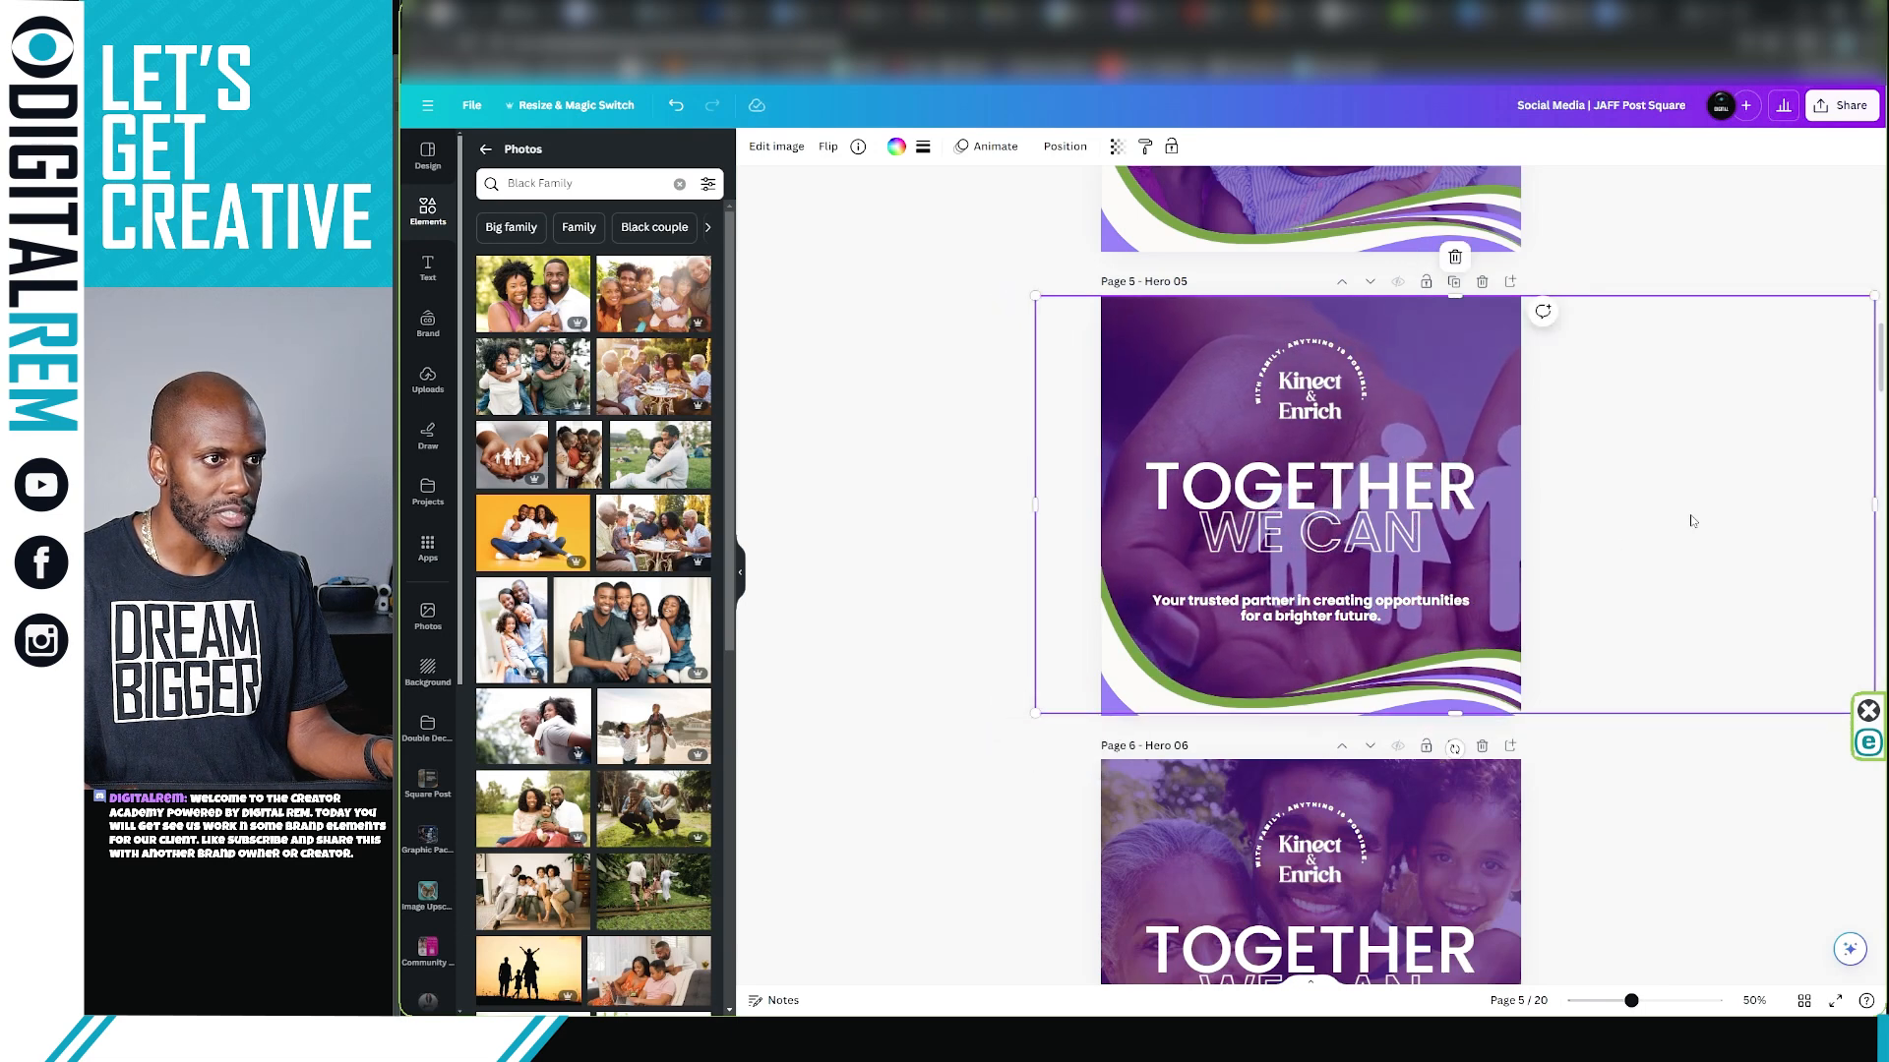
left_click_drag(1686, 522, 1547, 529)
left_click(831, 459)
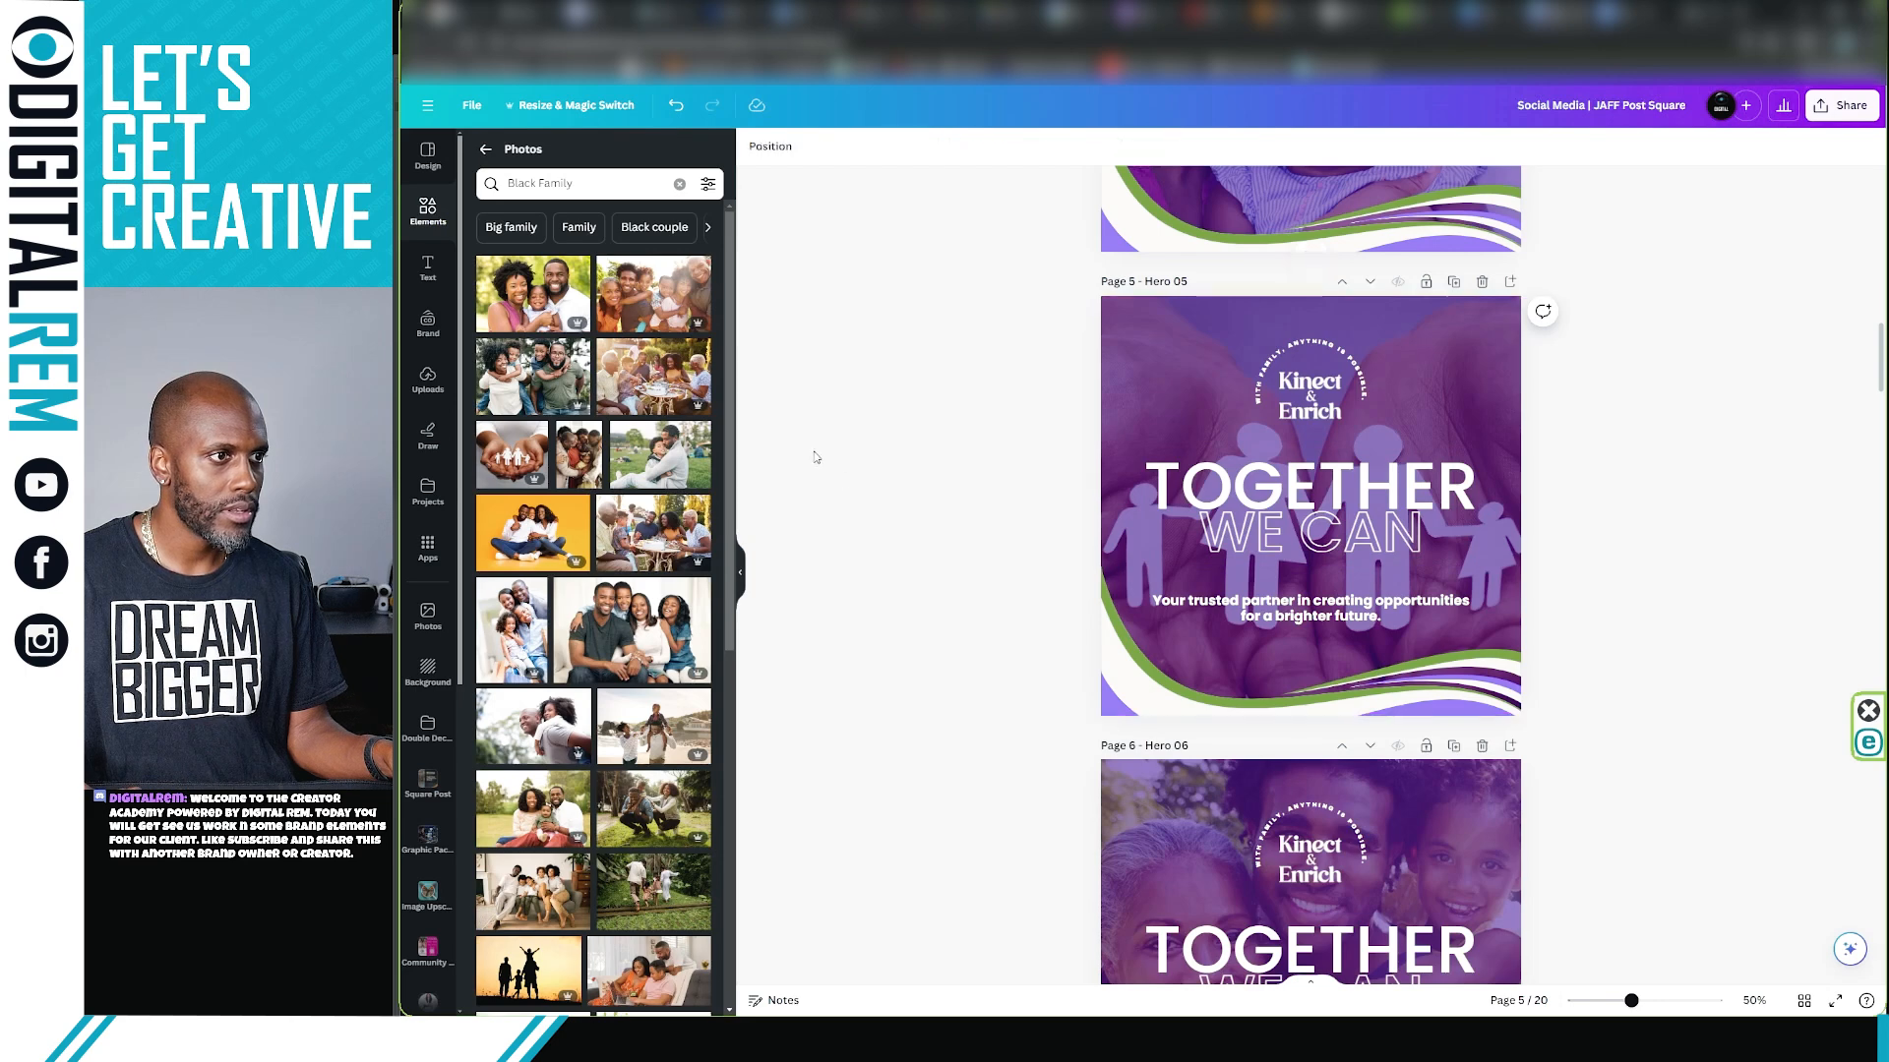
Replace the background photo on page 6, Hero 06, with the portrait-format picture of a hugging family in white and blue
scroll(882, 484, "down", 3)
scroll(551, 546, "down", 3)
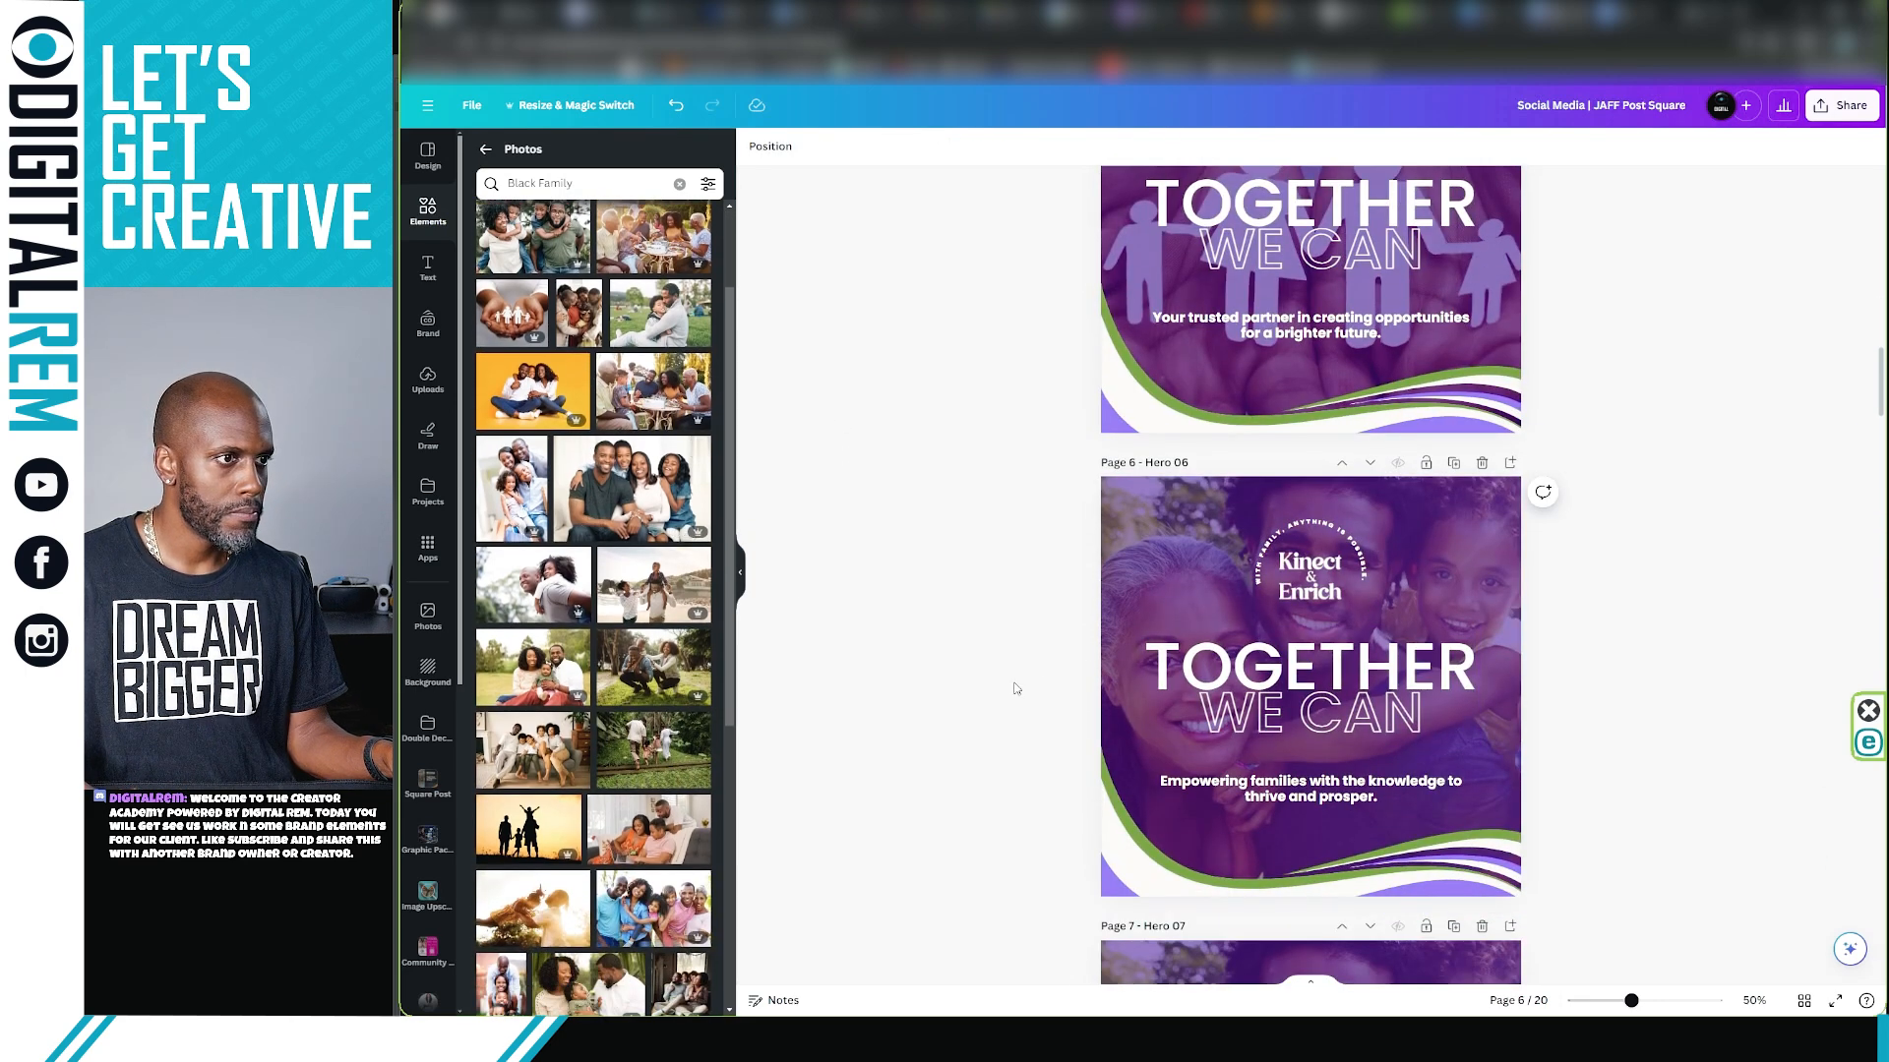
scroll(1016, 688, "down", 3)
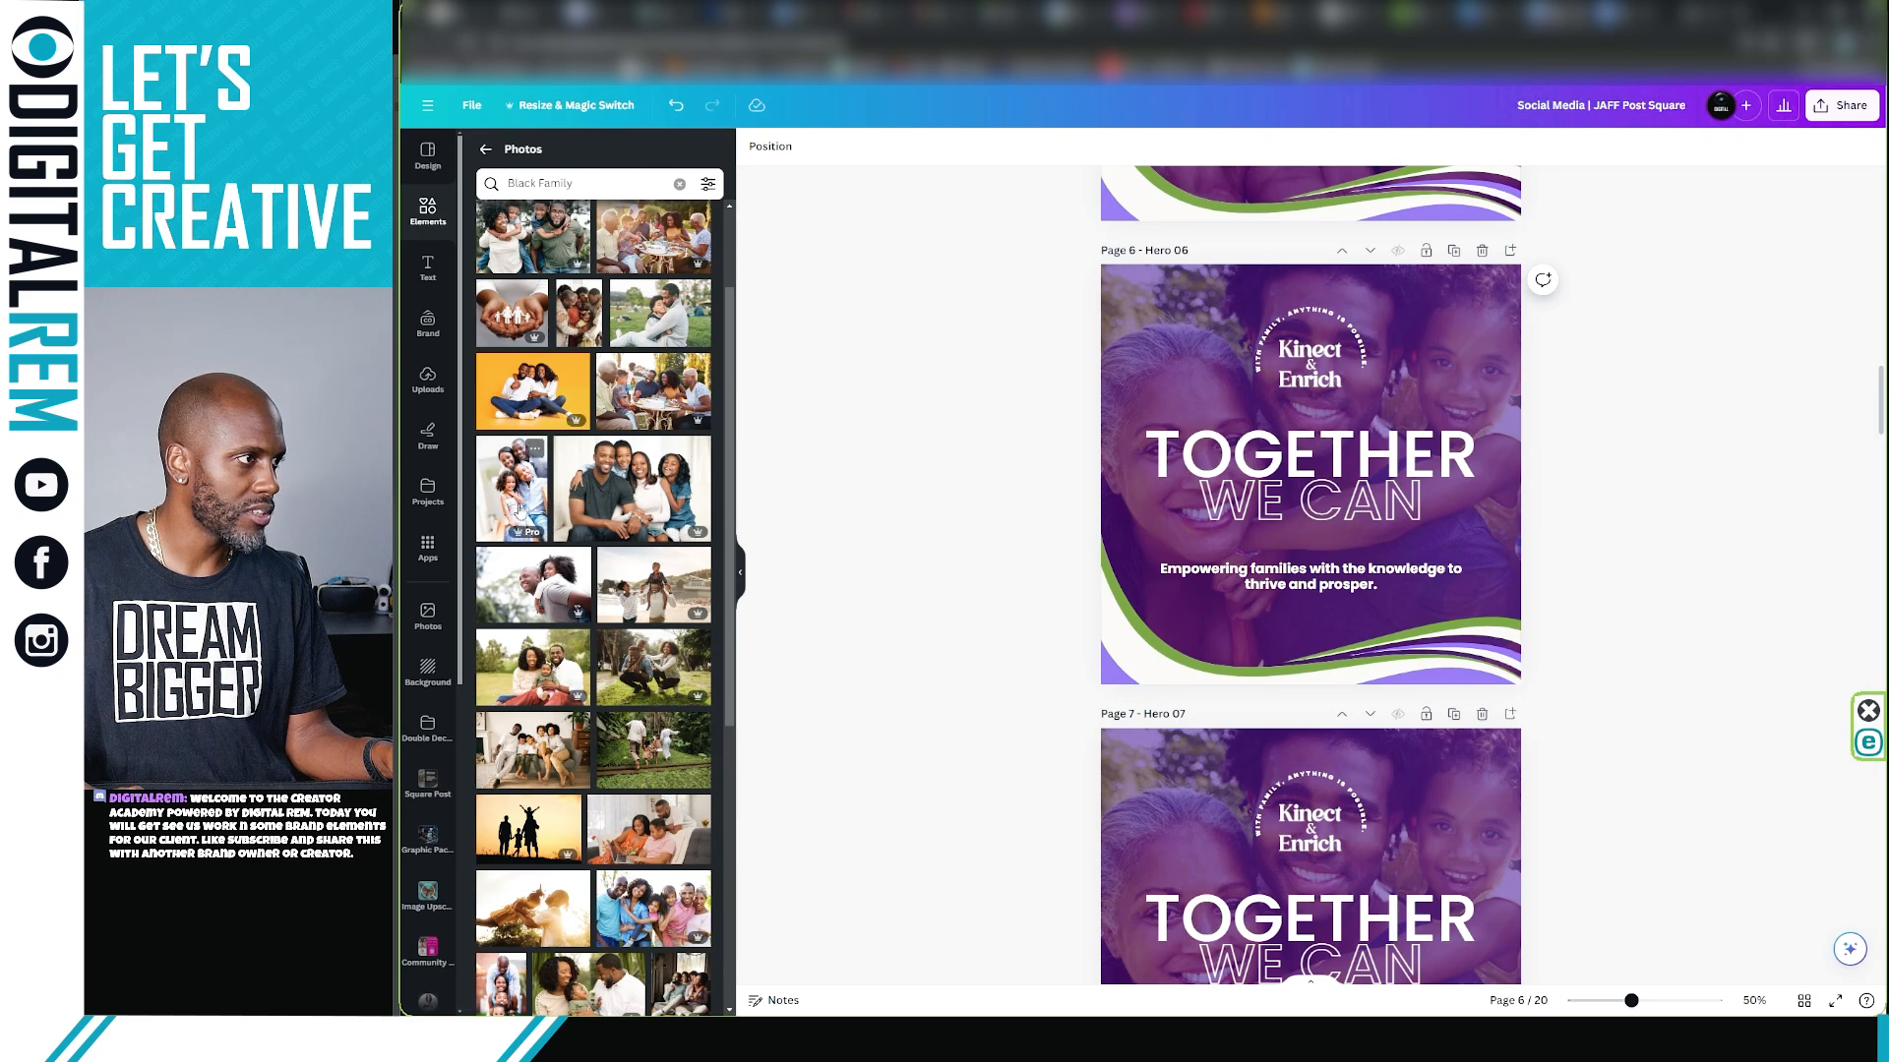
left_click_drag(516, 500, 1137, 424)
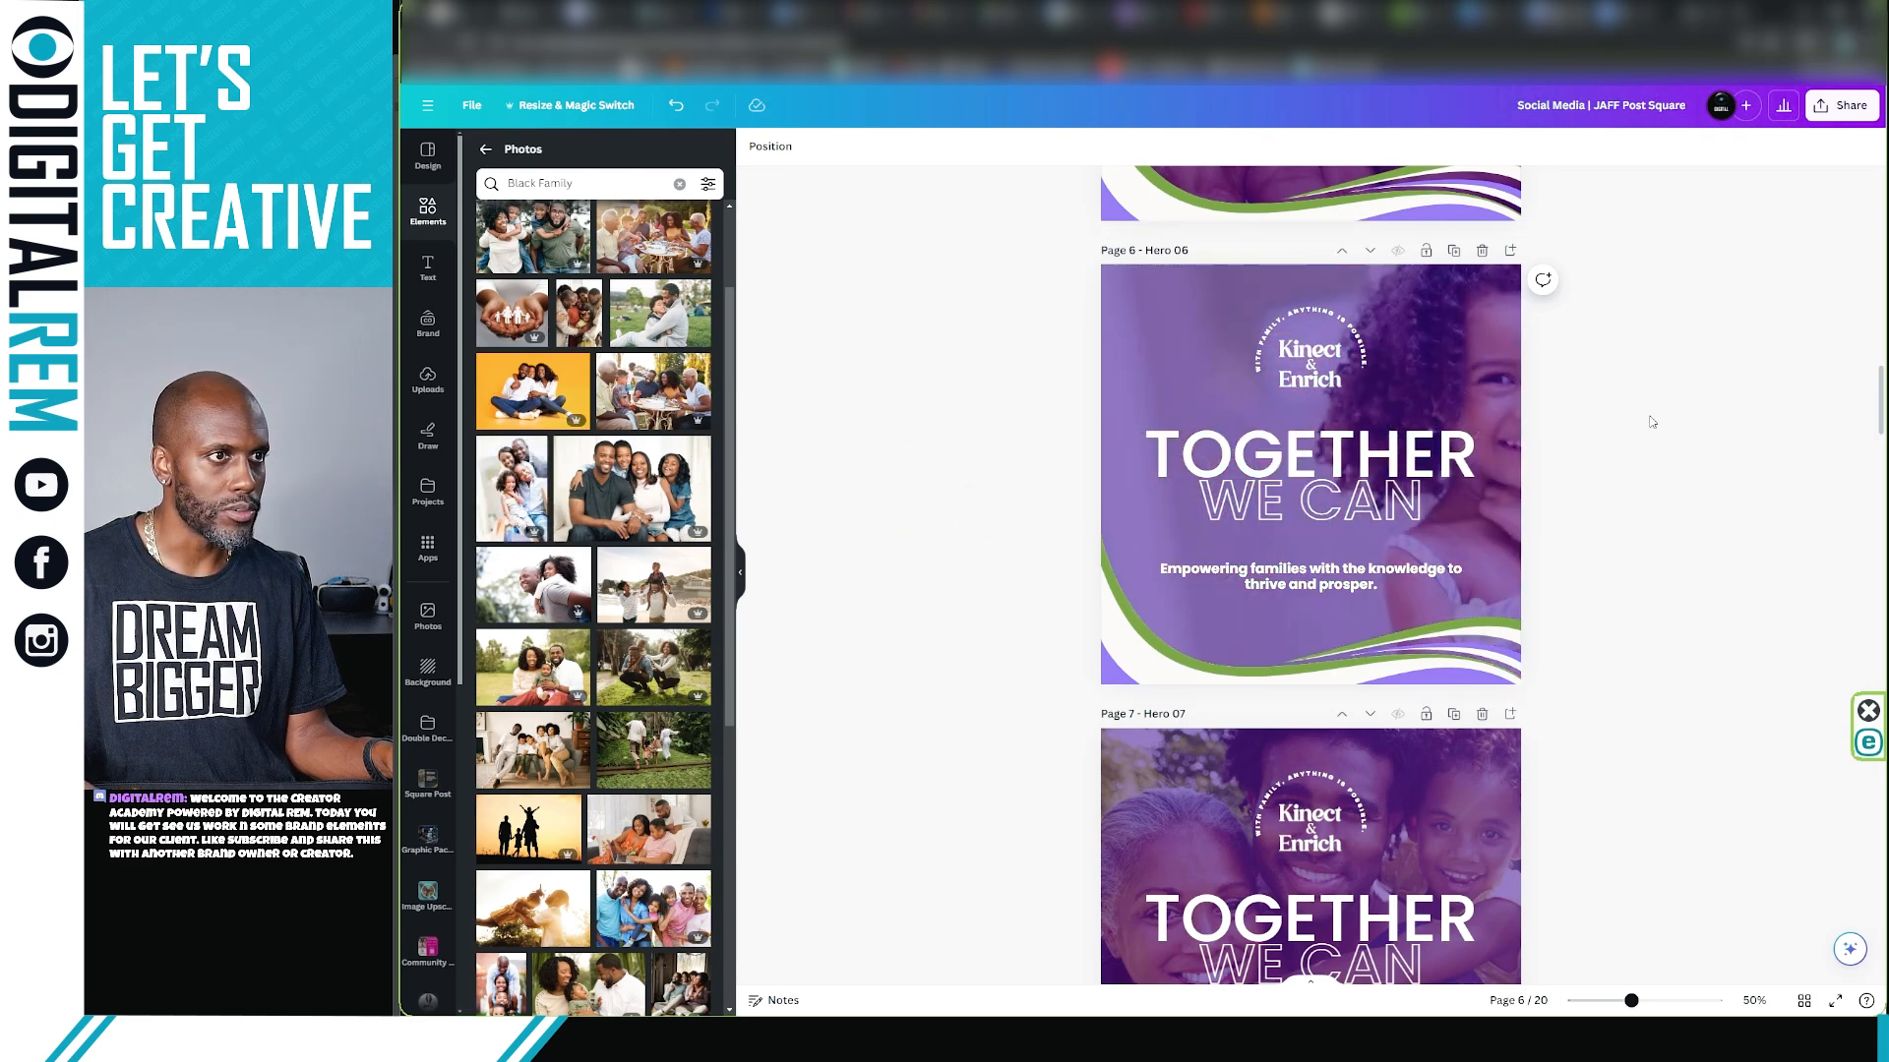
Scale down the family photo on Hero 06, uncover its cropped upper part and align it with the page's right edge
left_click_drag(1658, 413, 1170, 393)
left_click(1497, 386)
left_click_drag(1665, 227, 1281, 388)
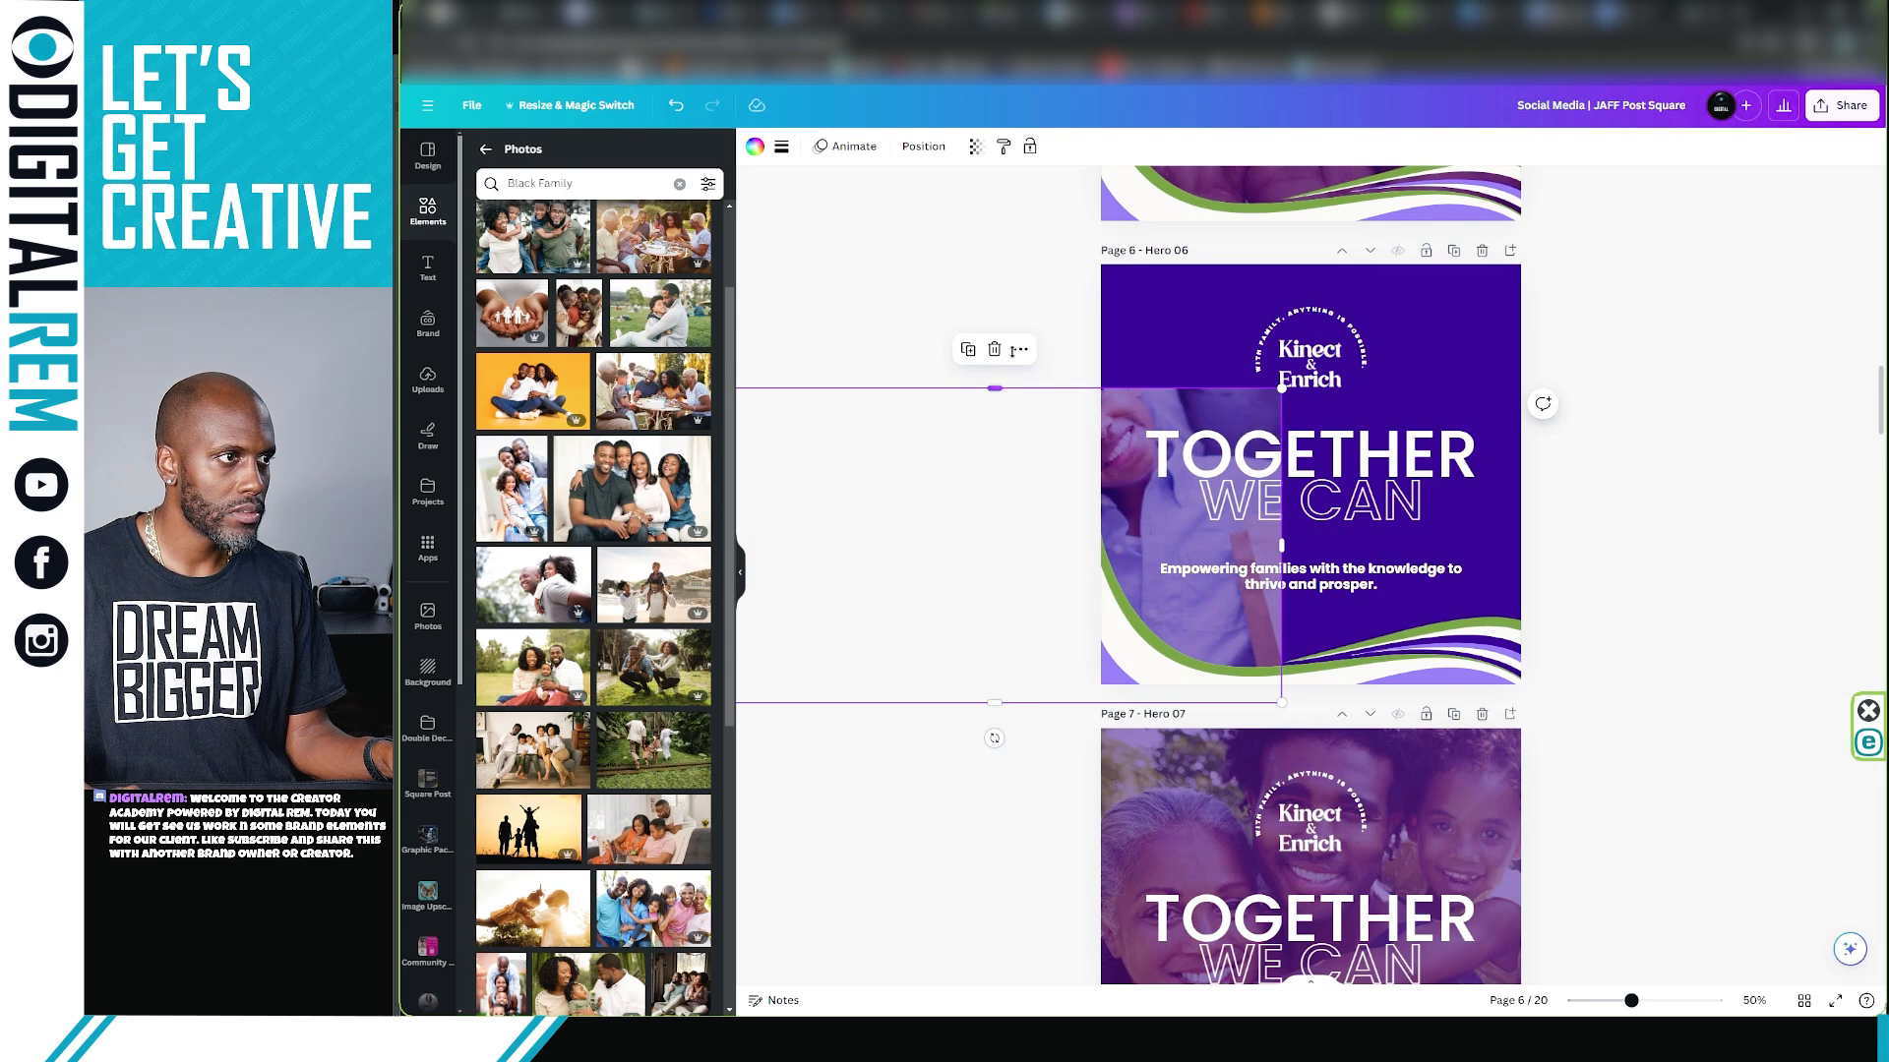
left_click_drag(995, 388, 1012, 169)
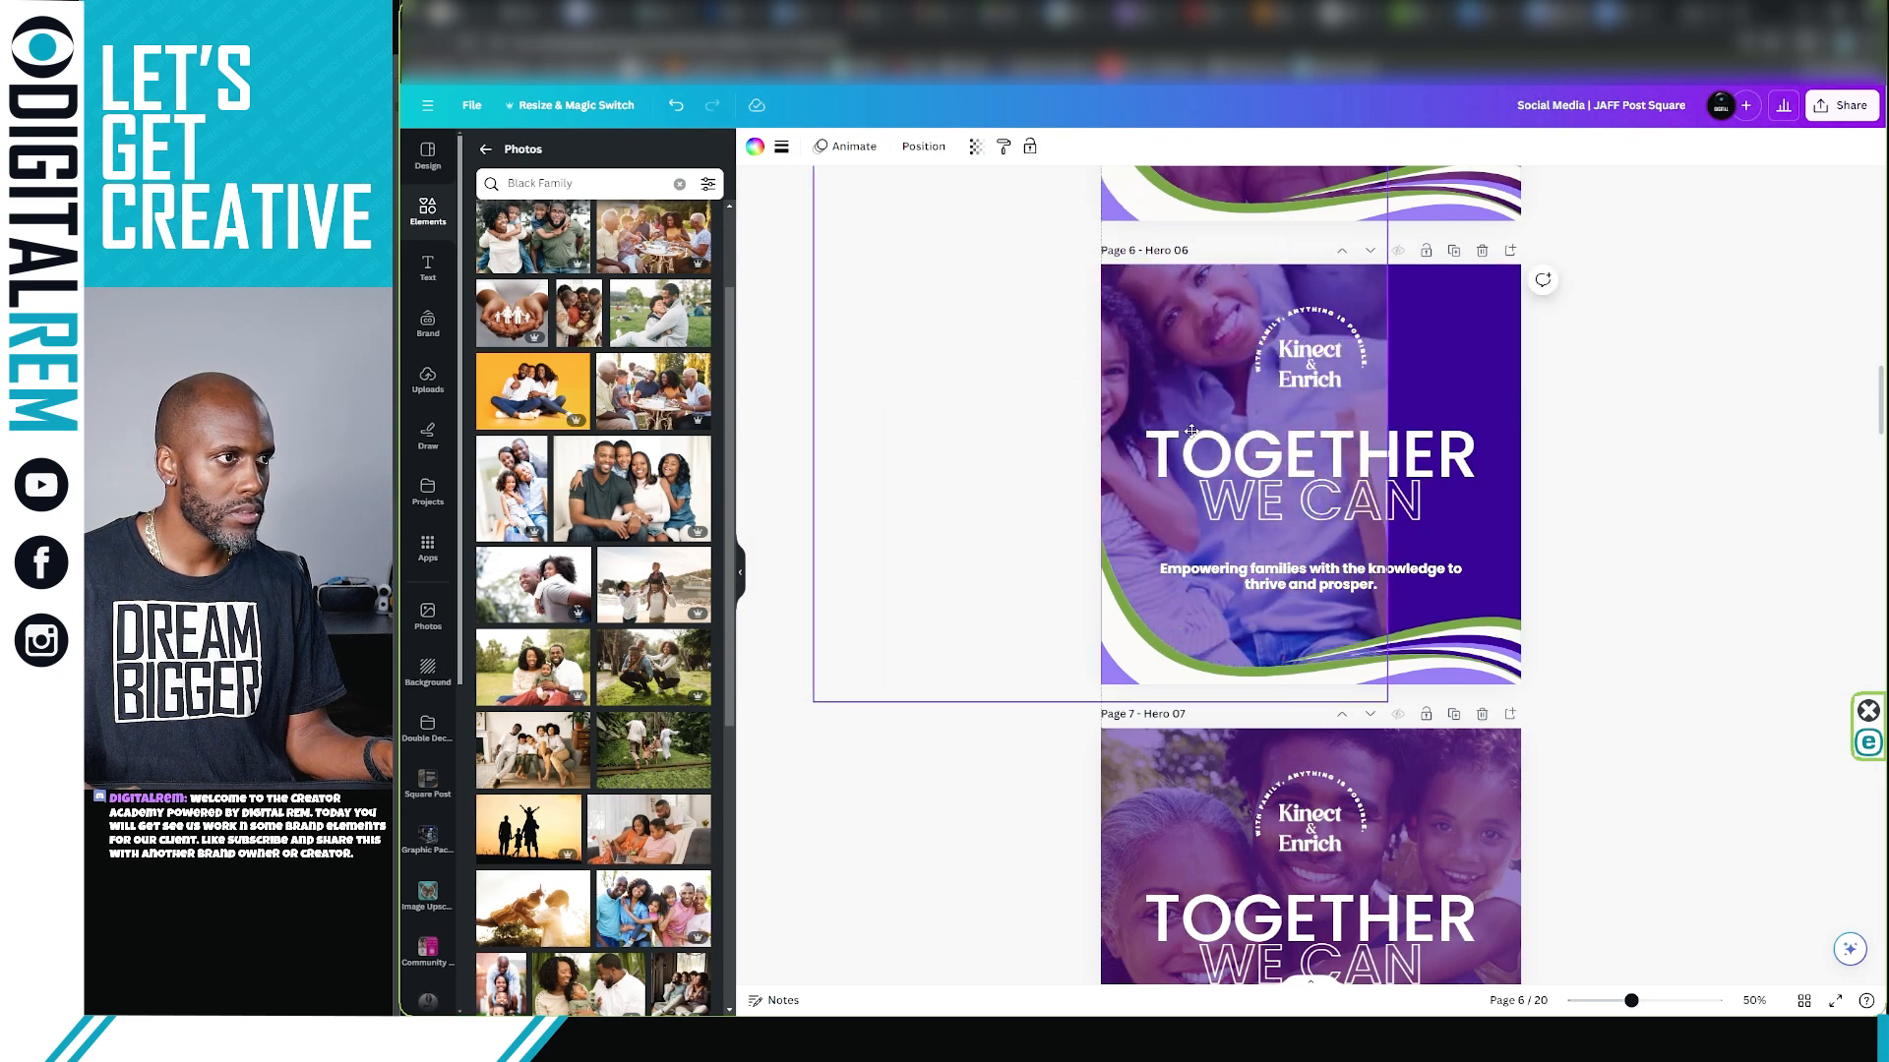
left_click_drag(1191, 430, 1181, 504)
Try to scale the Hero 06 family photo down to the page width, and undo the changes that also displace the logo
left_click(1246, 414)
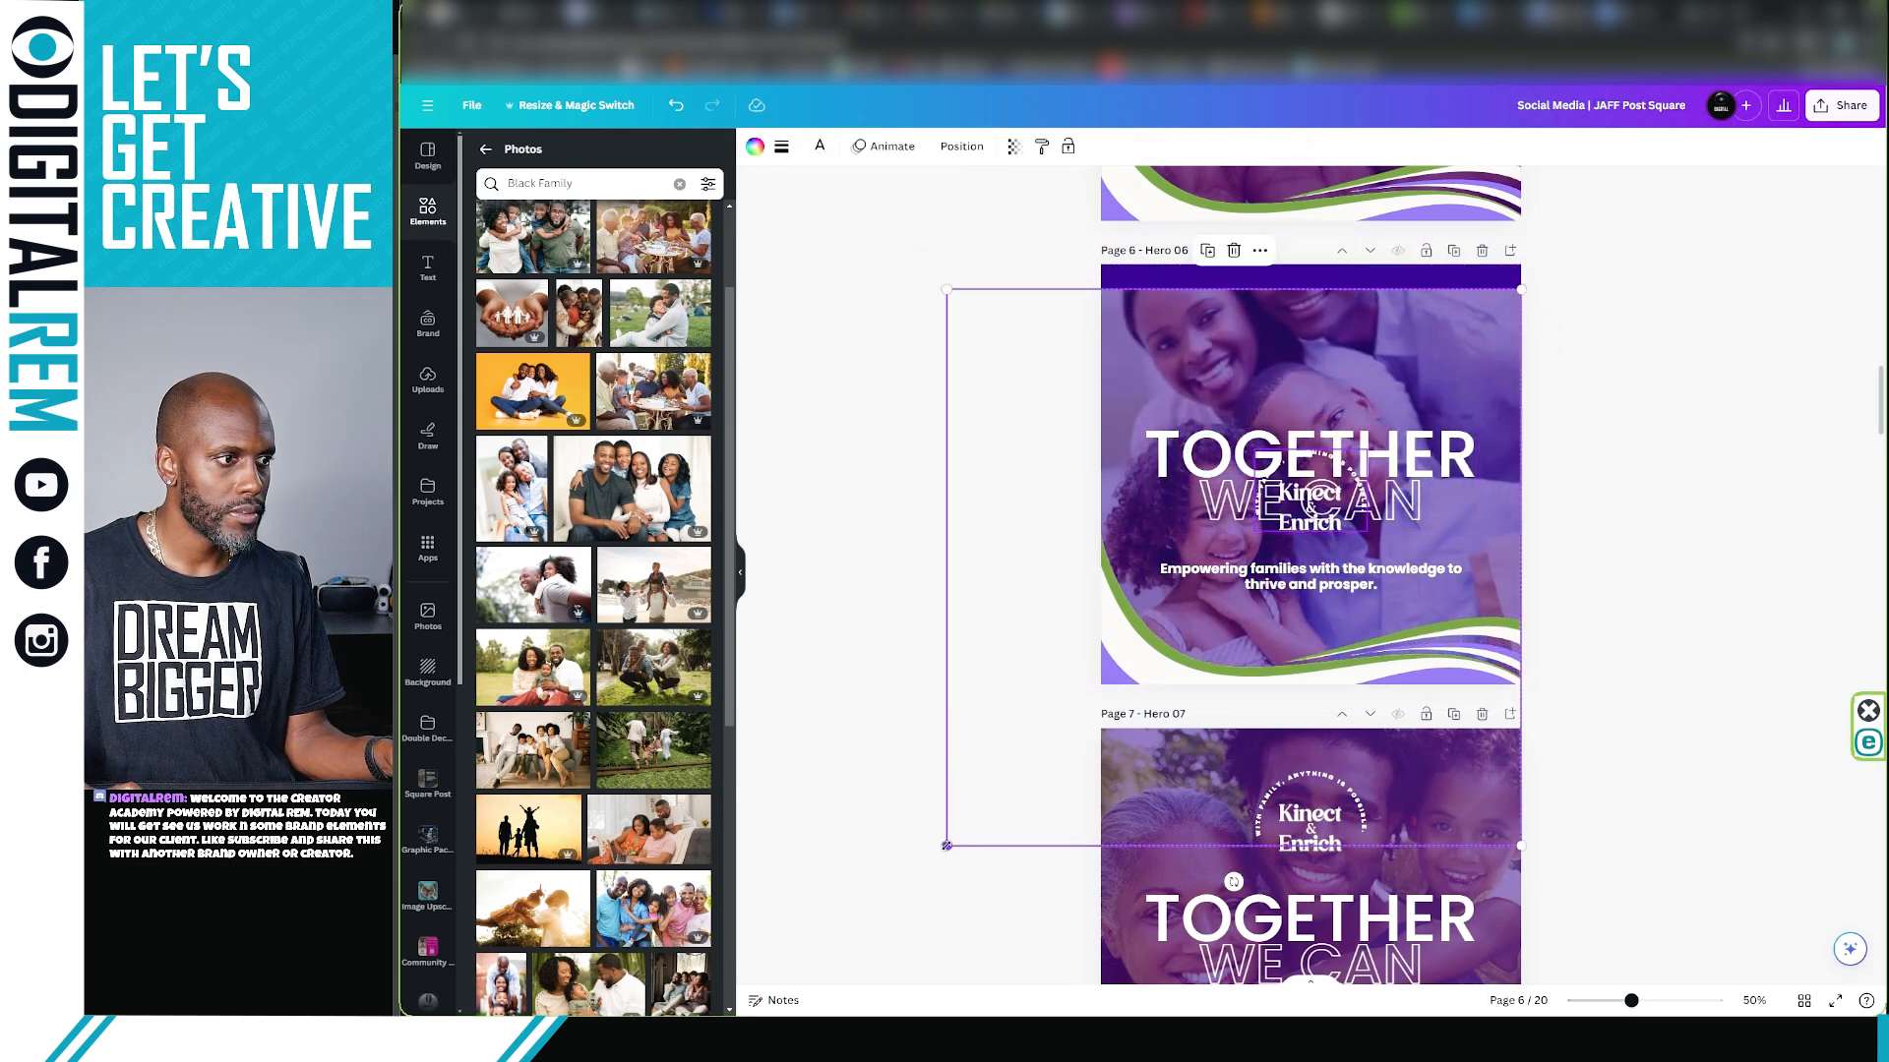
left_click_drag(947, 846, 1105, 691)
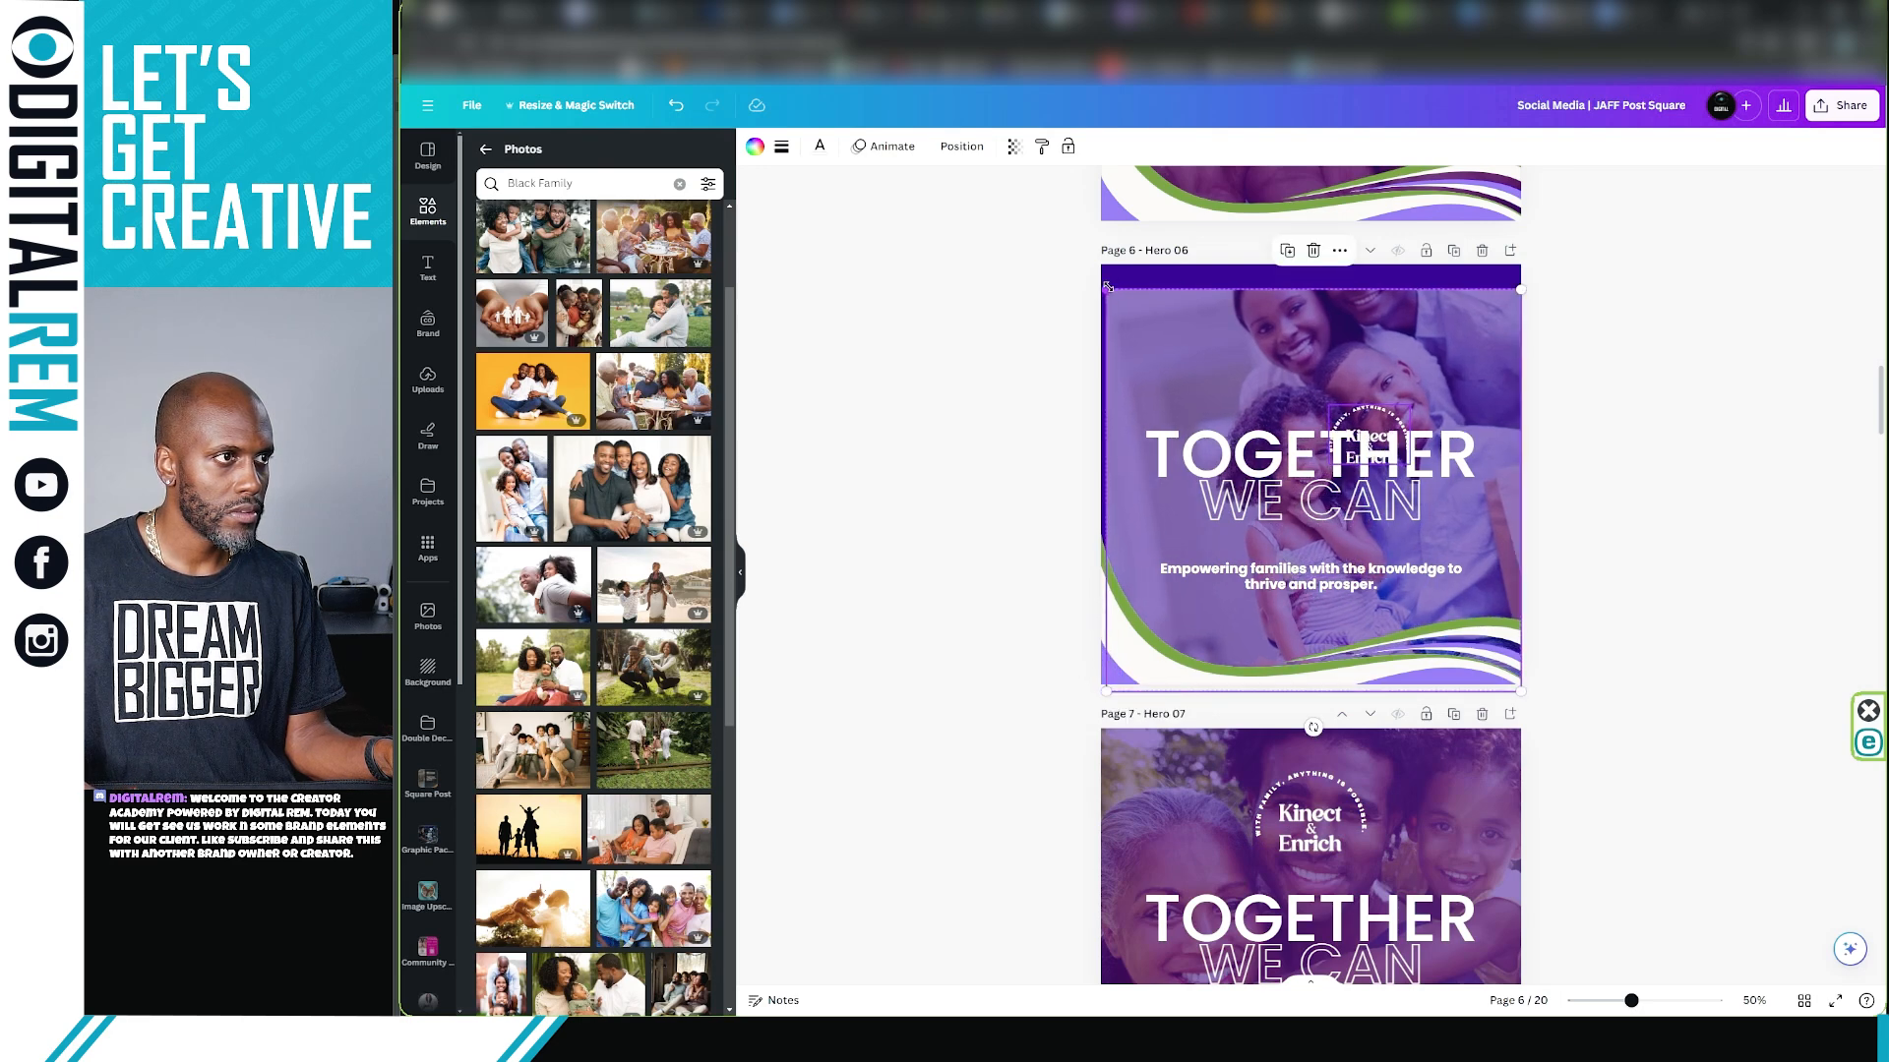
left_click_drag(1106, 285, 1100, 284)
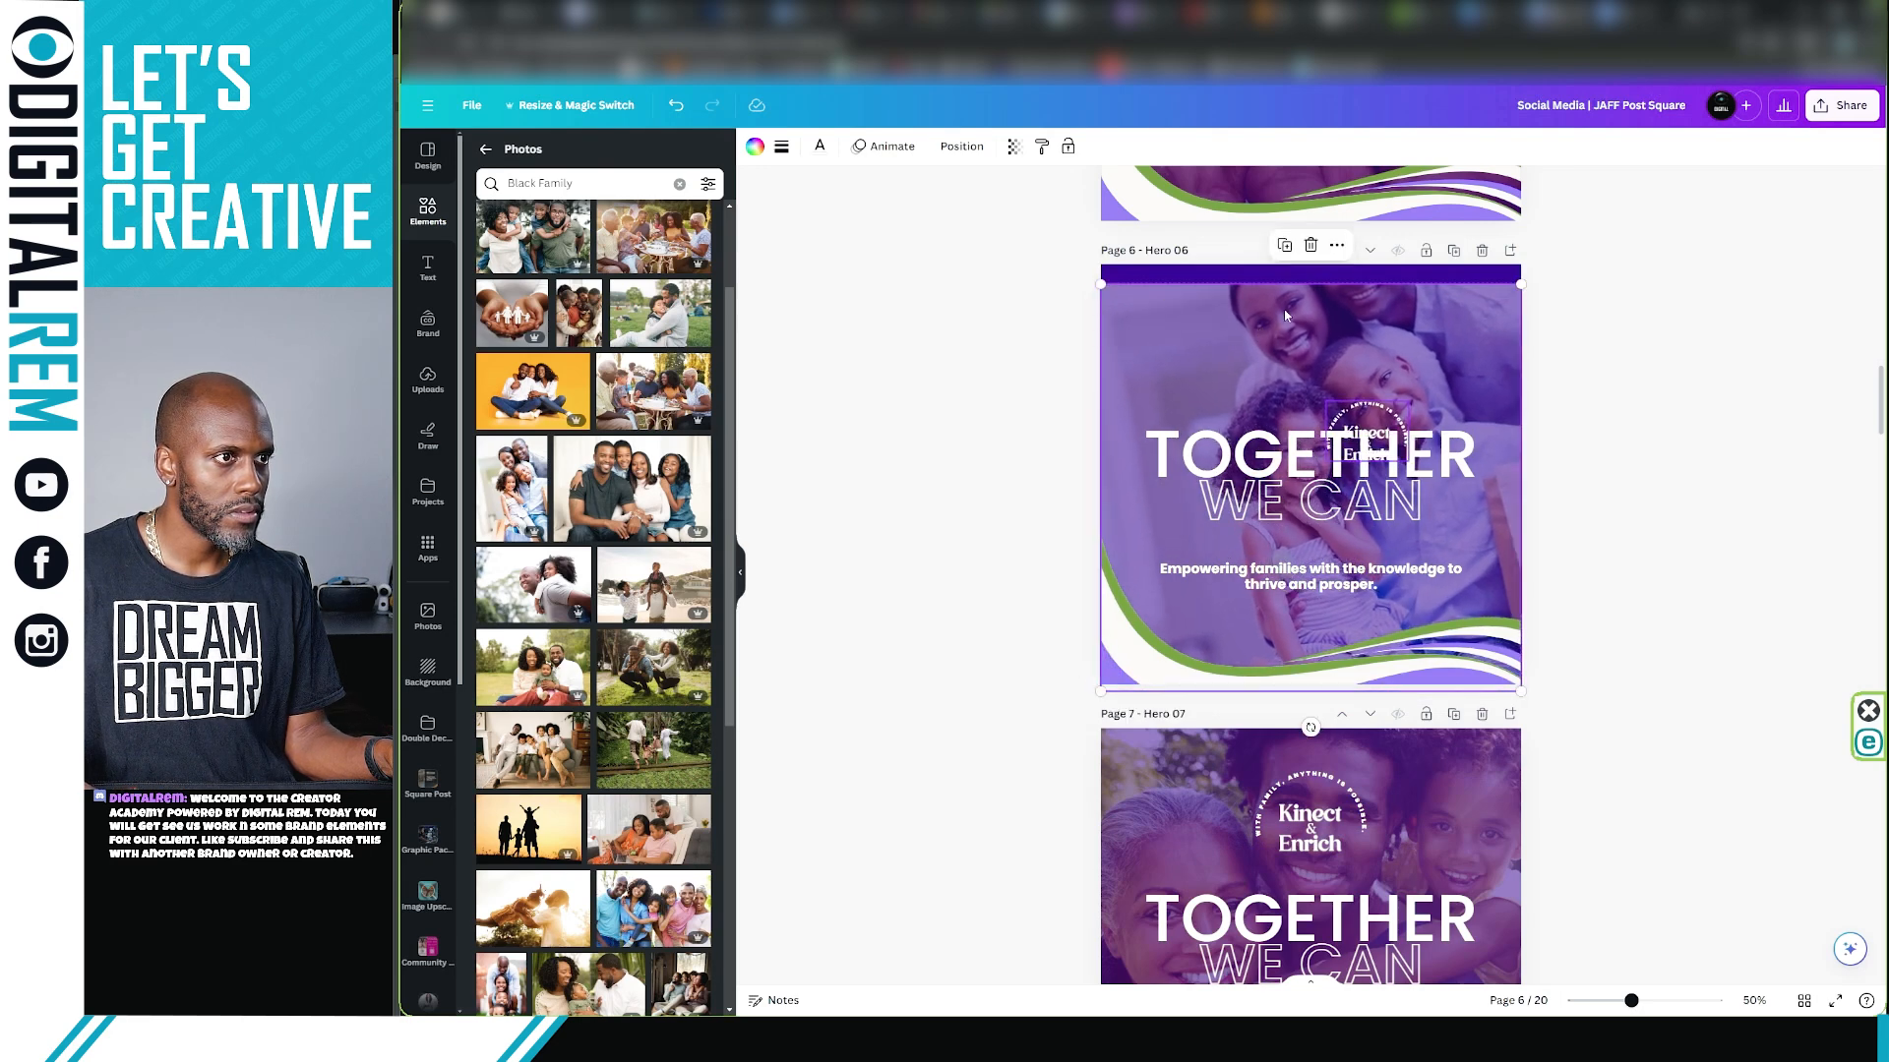
key("ctrl+z")
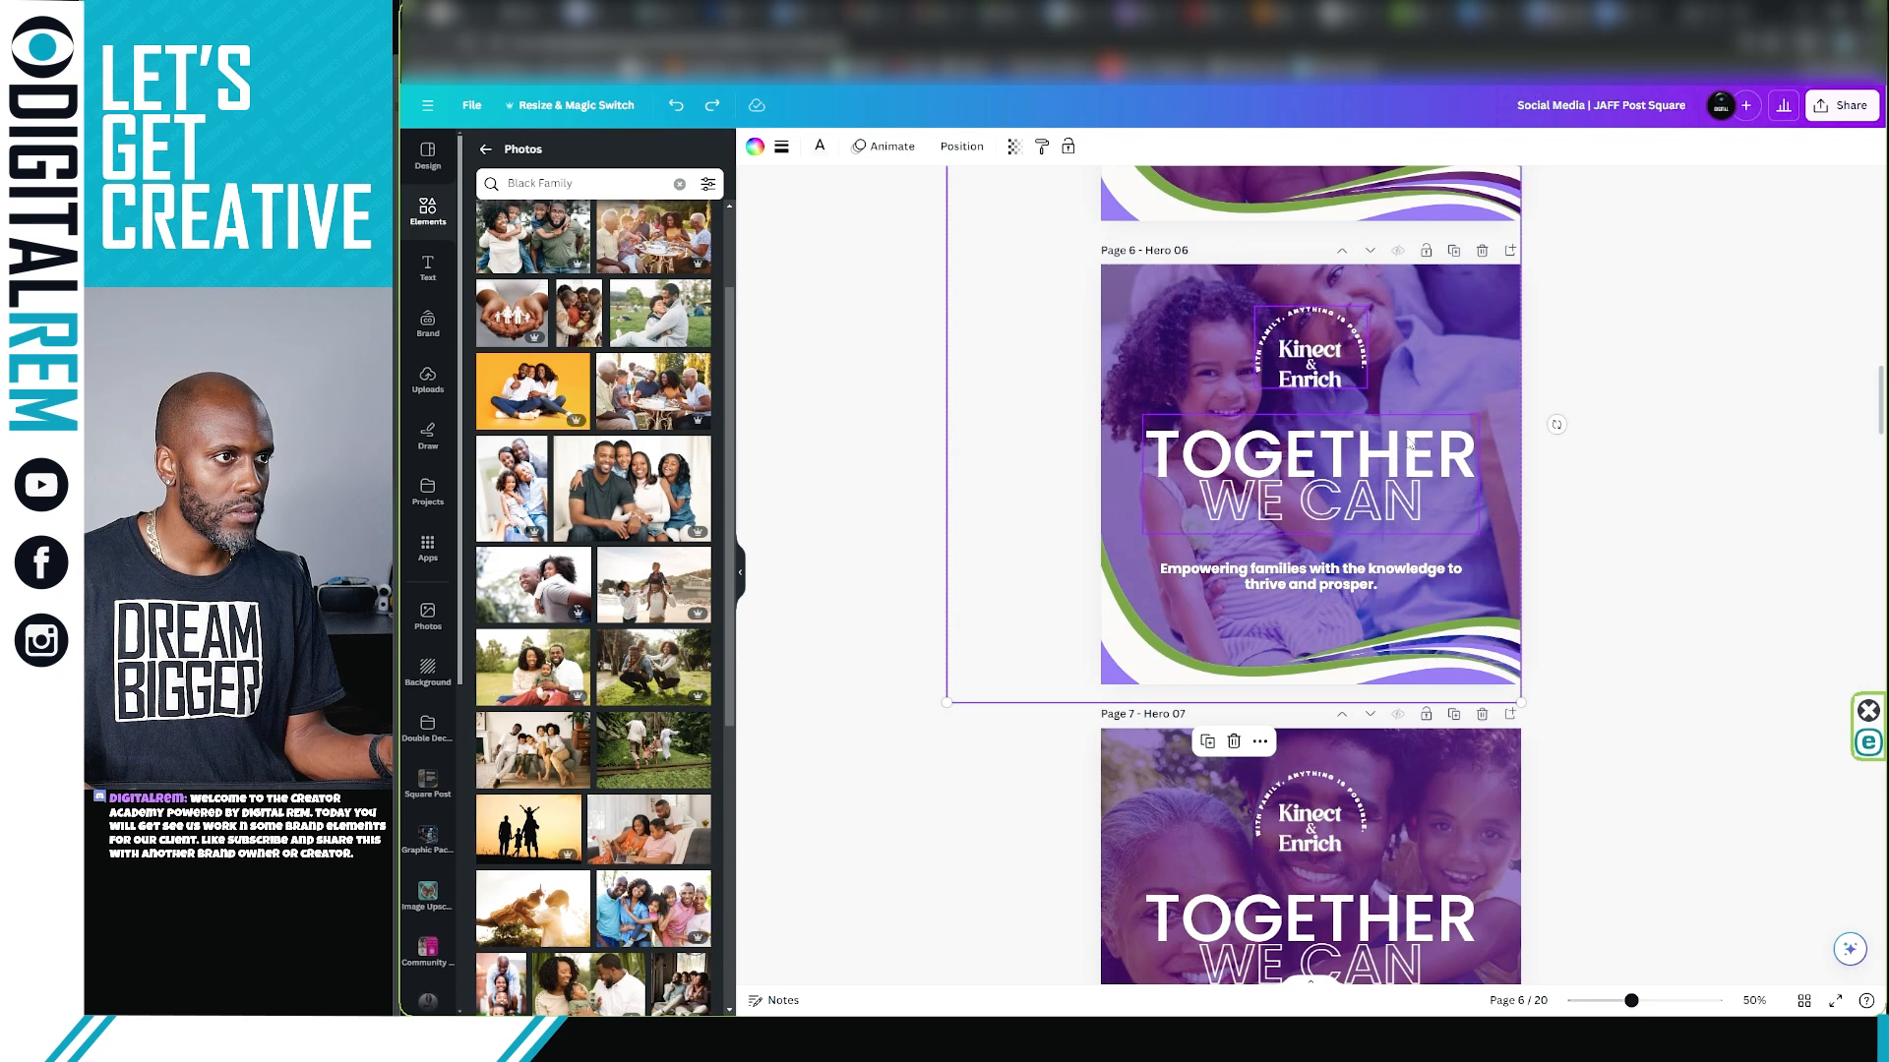
Crop the family photo's left side to the Hero 06 page edge and shift it vertically to frame the parents behind the text
left_click(1475, 414)
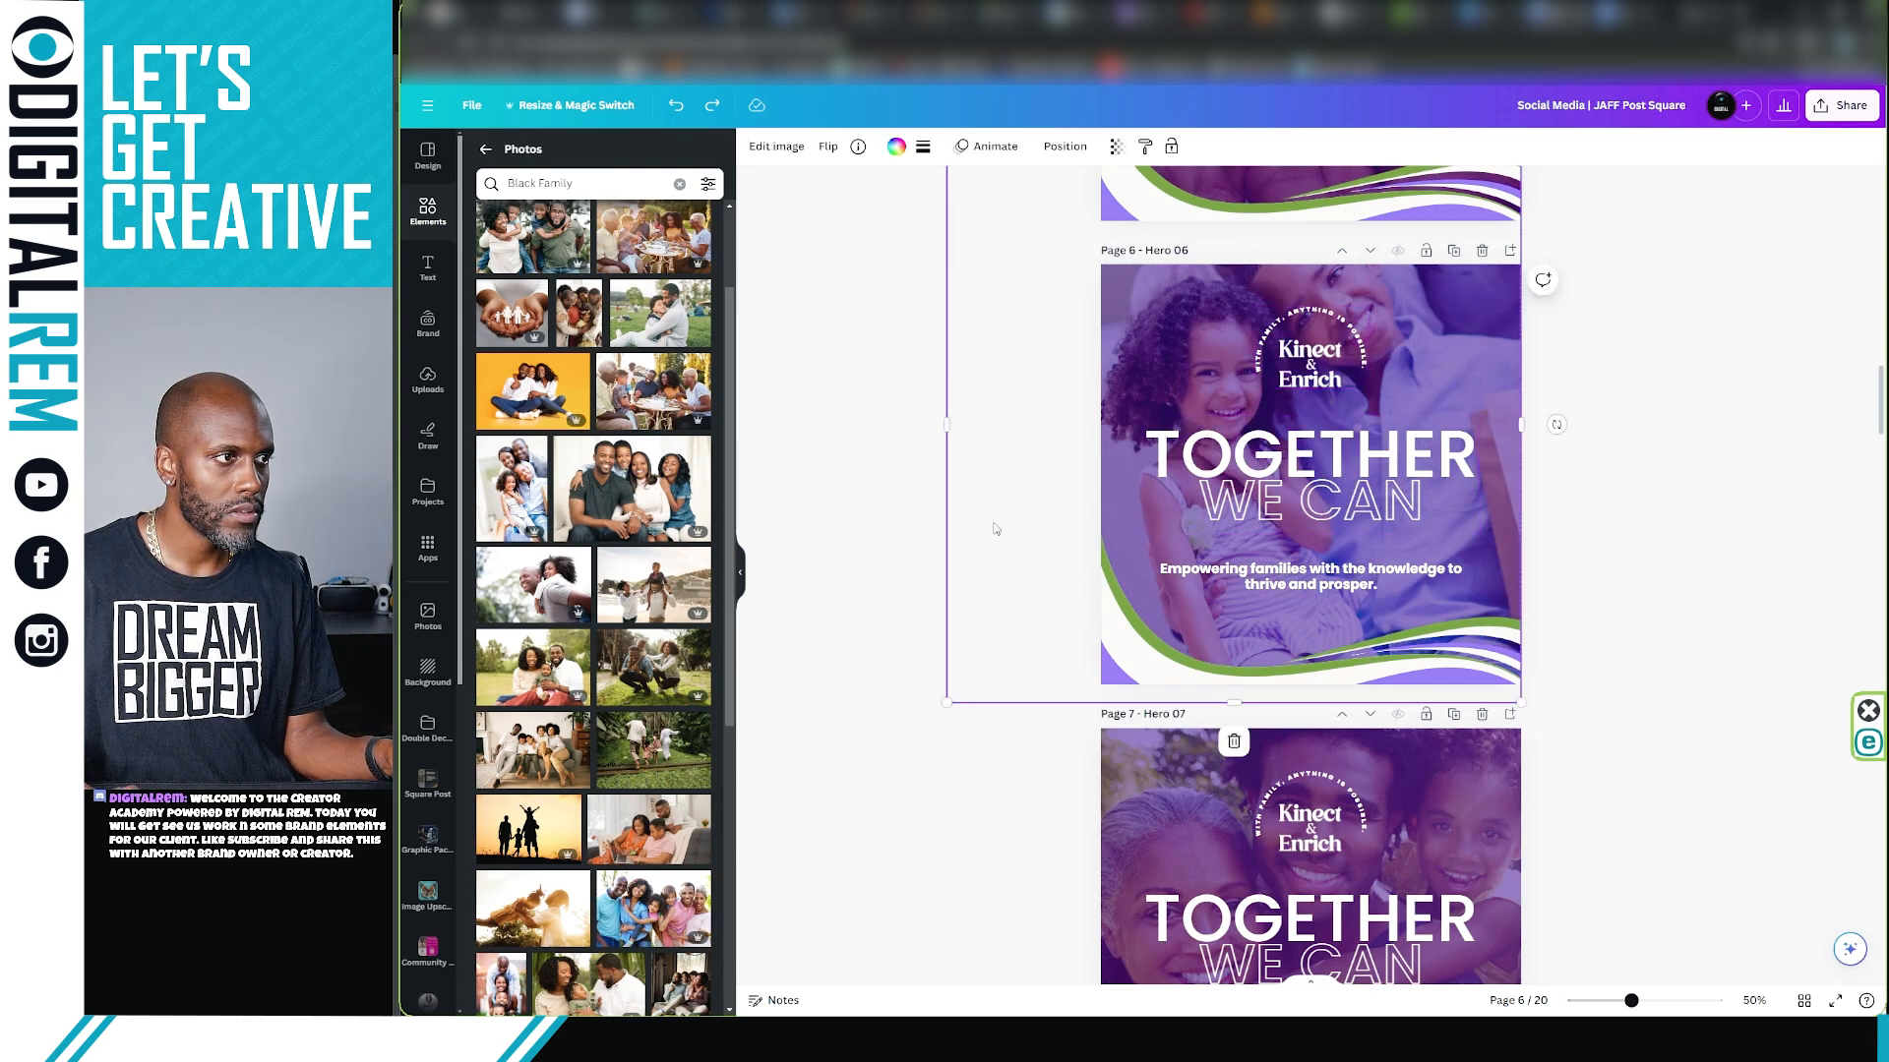
left_click_drag(946, 431, 1102, 441)
left_click_drag(1161, 364, 1158, 460)
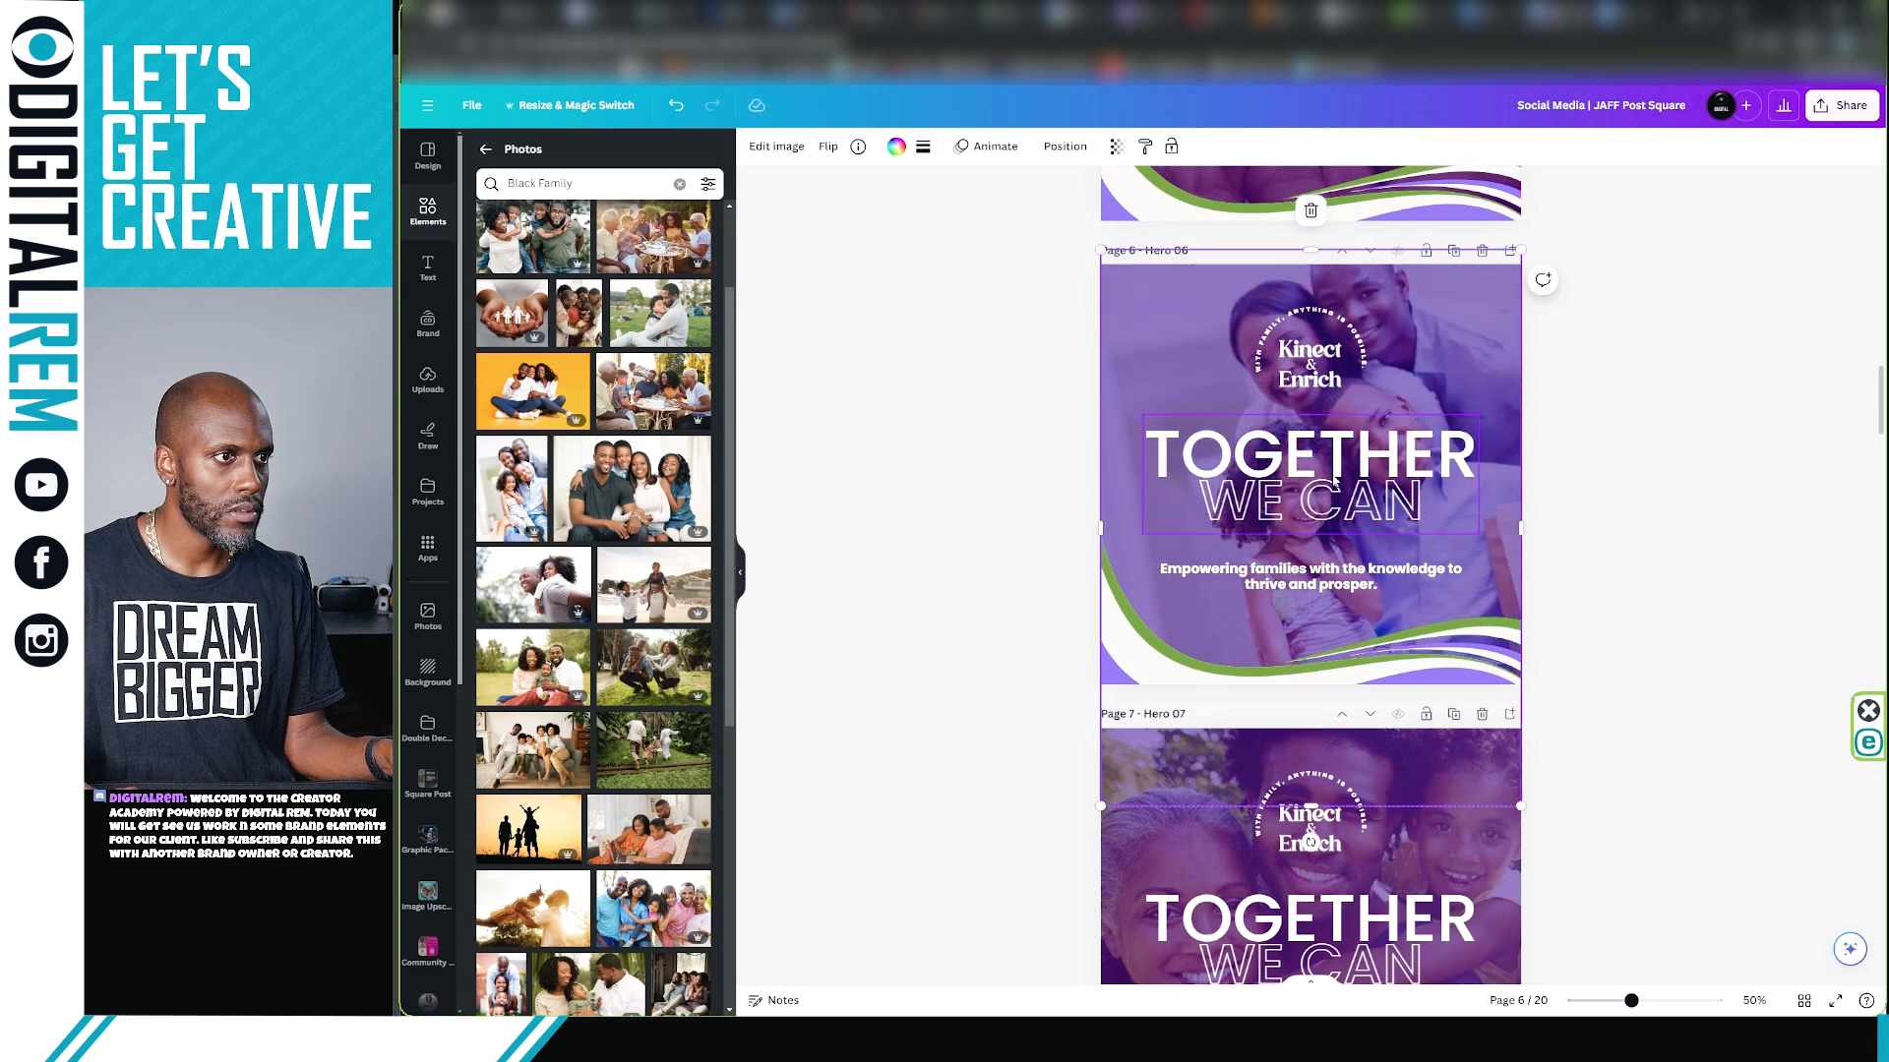
left_click_drag(1309, 808, 1324, 686)
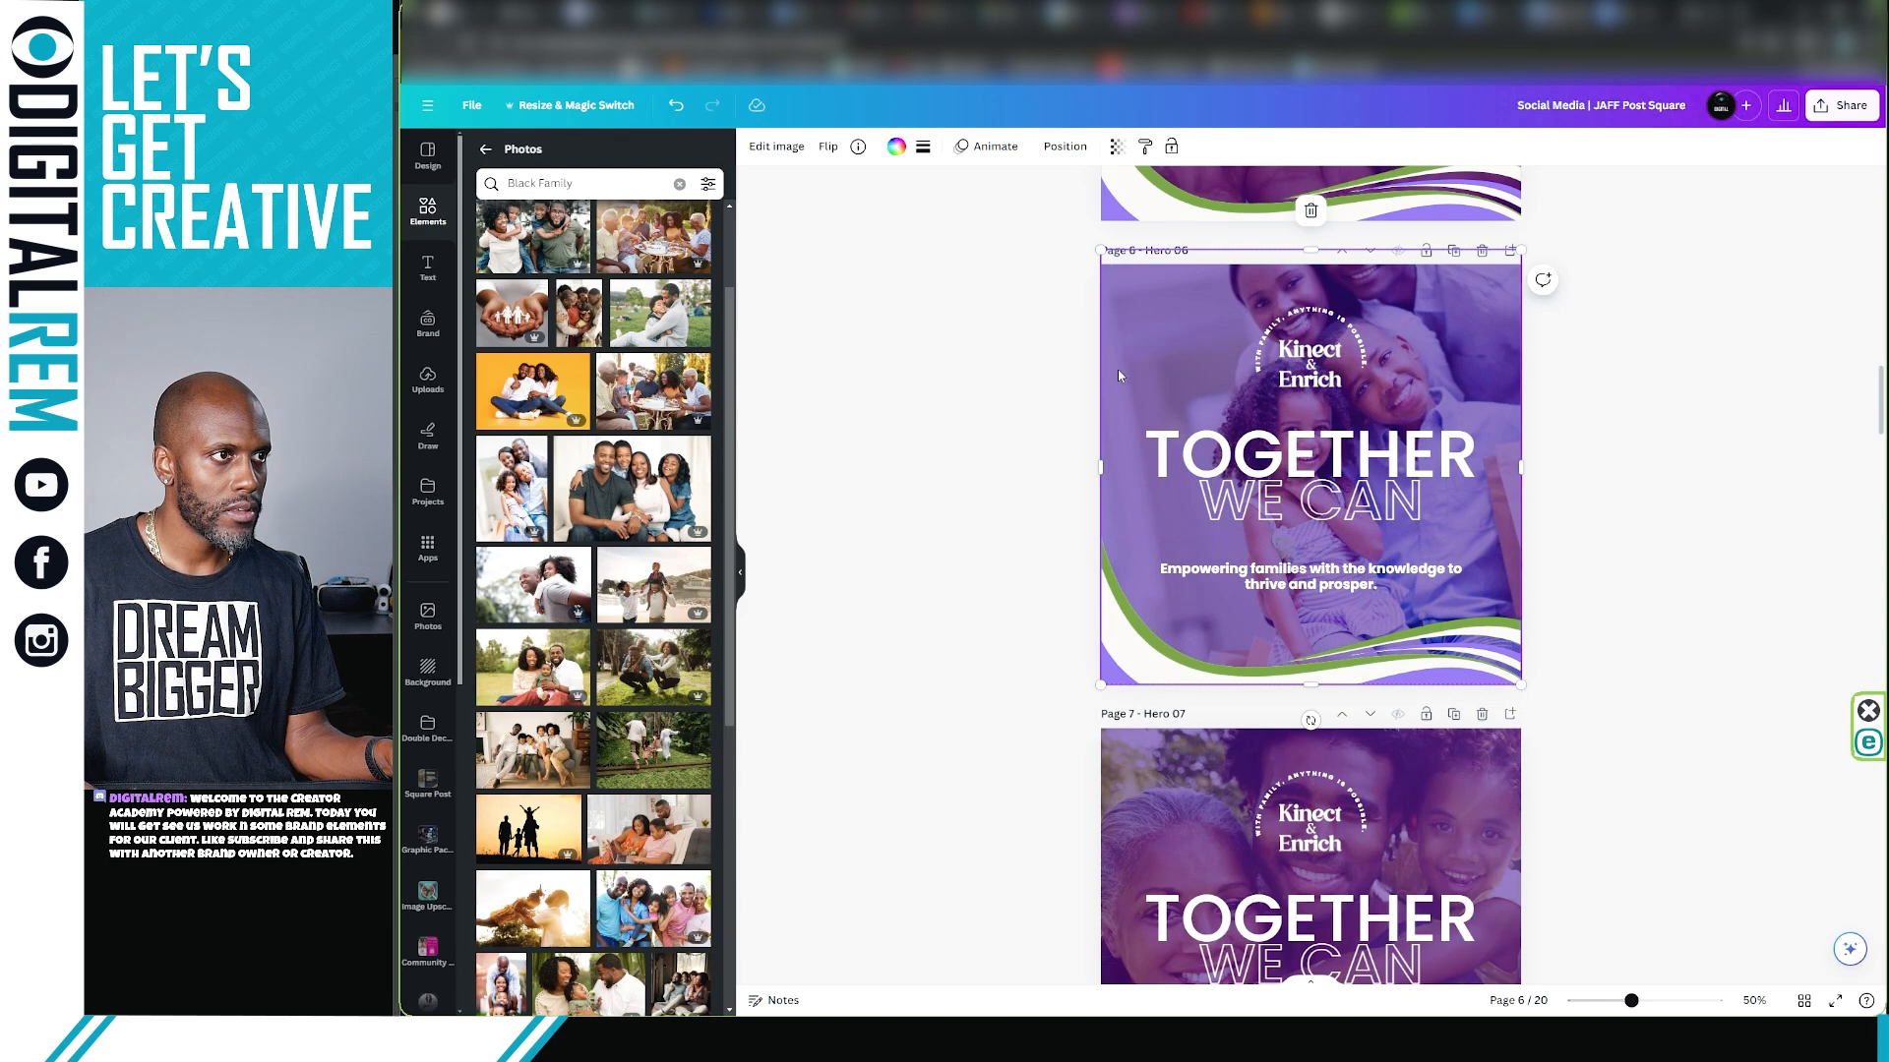
left_click_drag(1117, 369, 1112, 418)
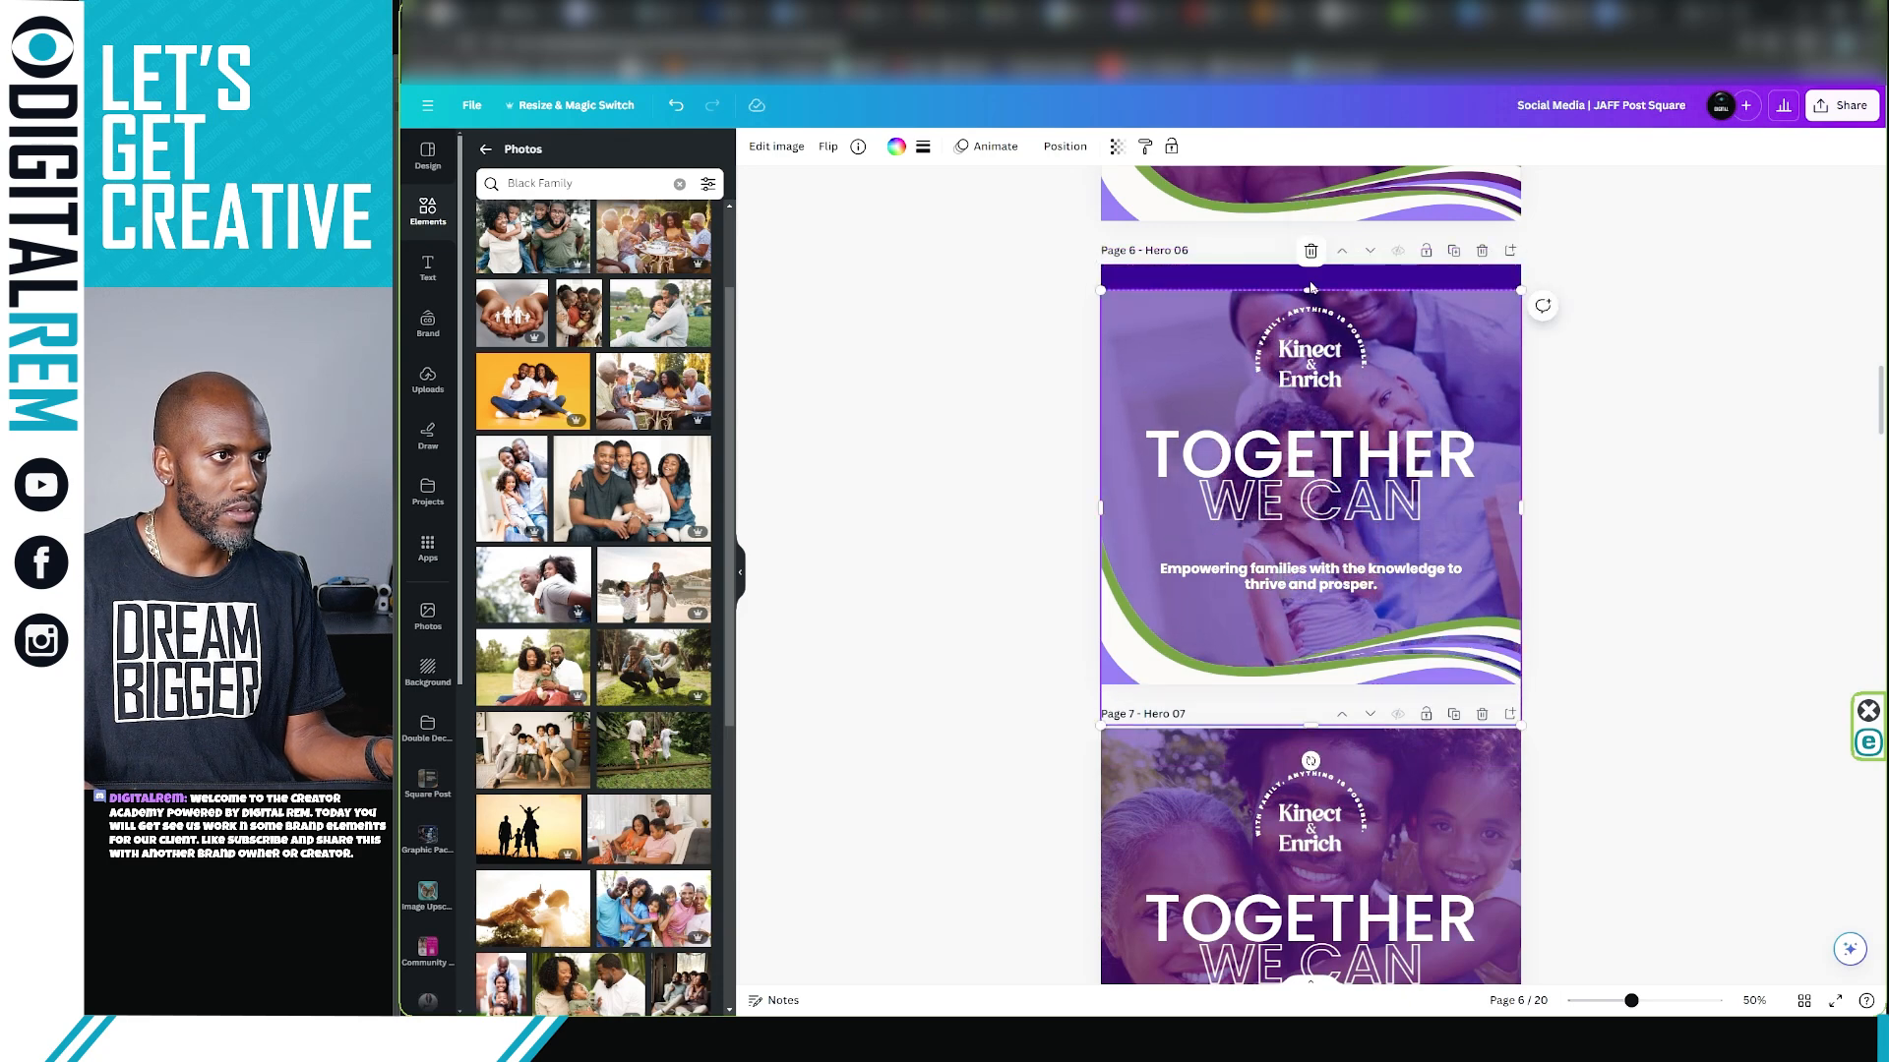
left_click_drag(1309, 285, 1309, 263)
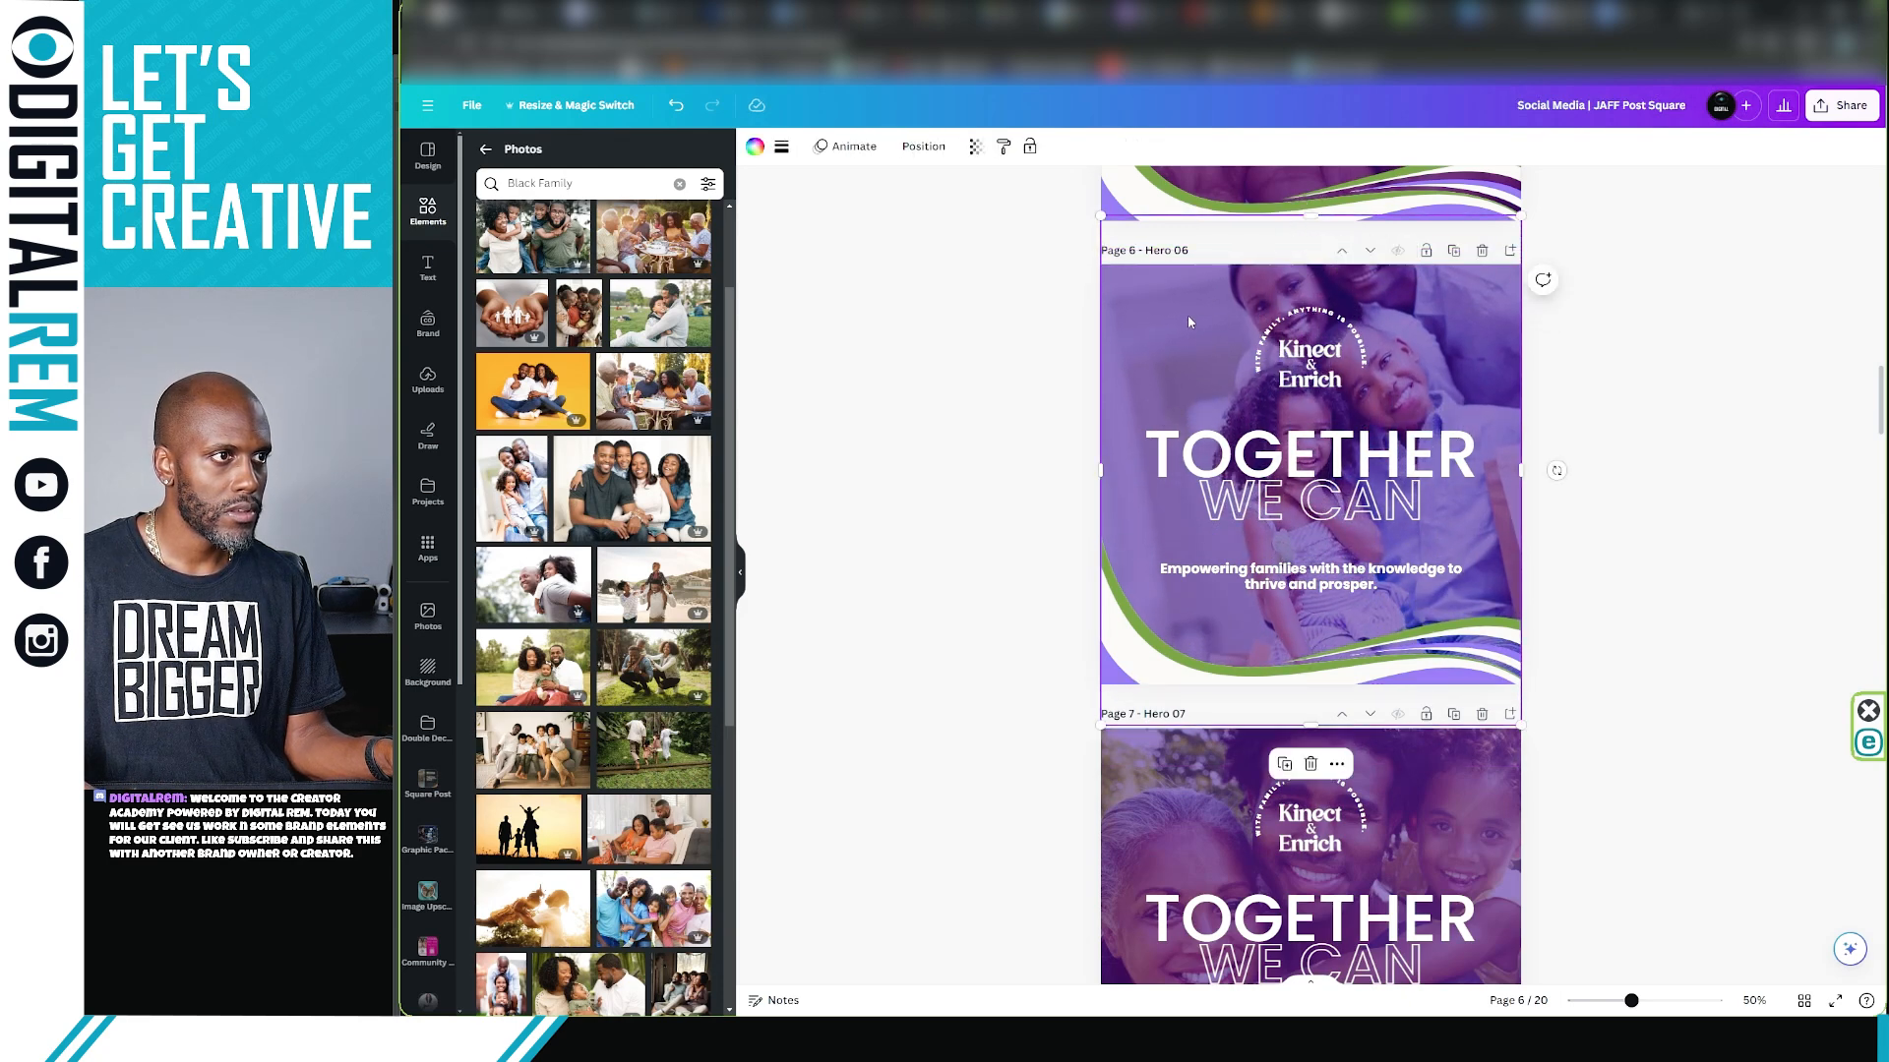
left_click_drag(1179, 355, 1178, 373)
left_click(1604, 364)
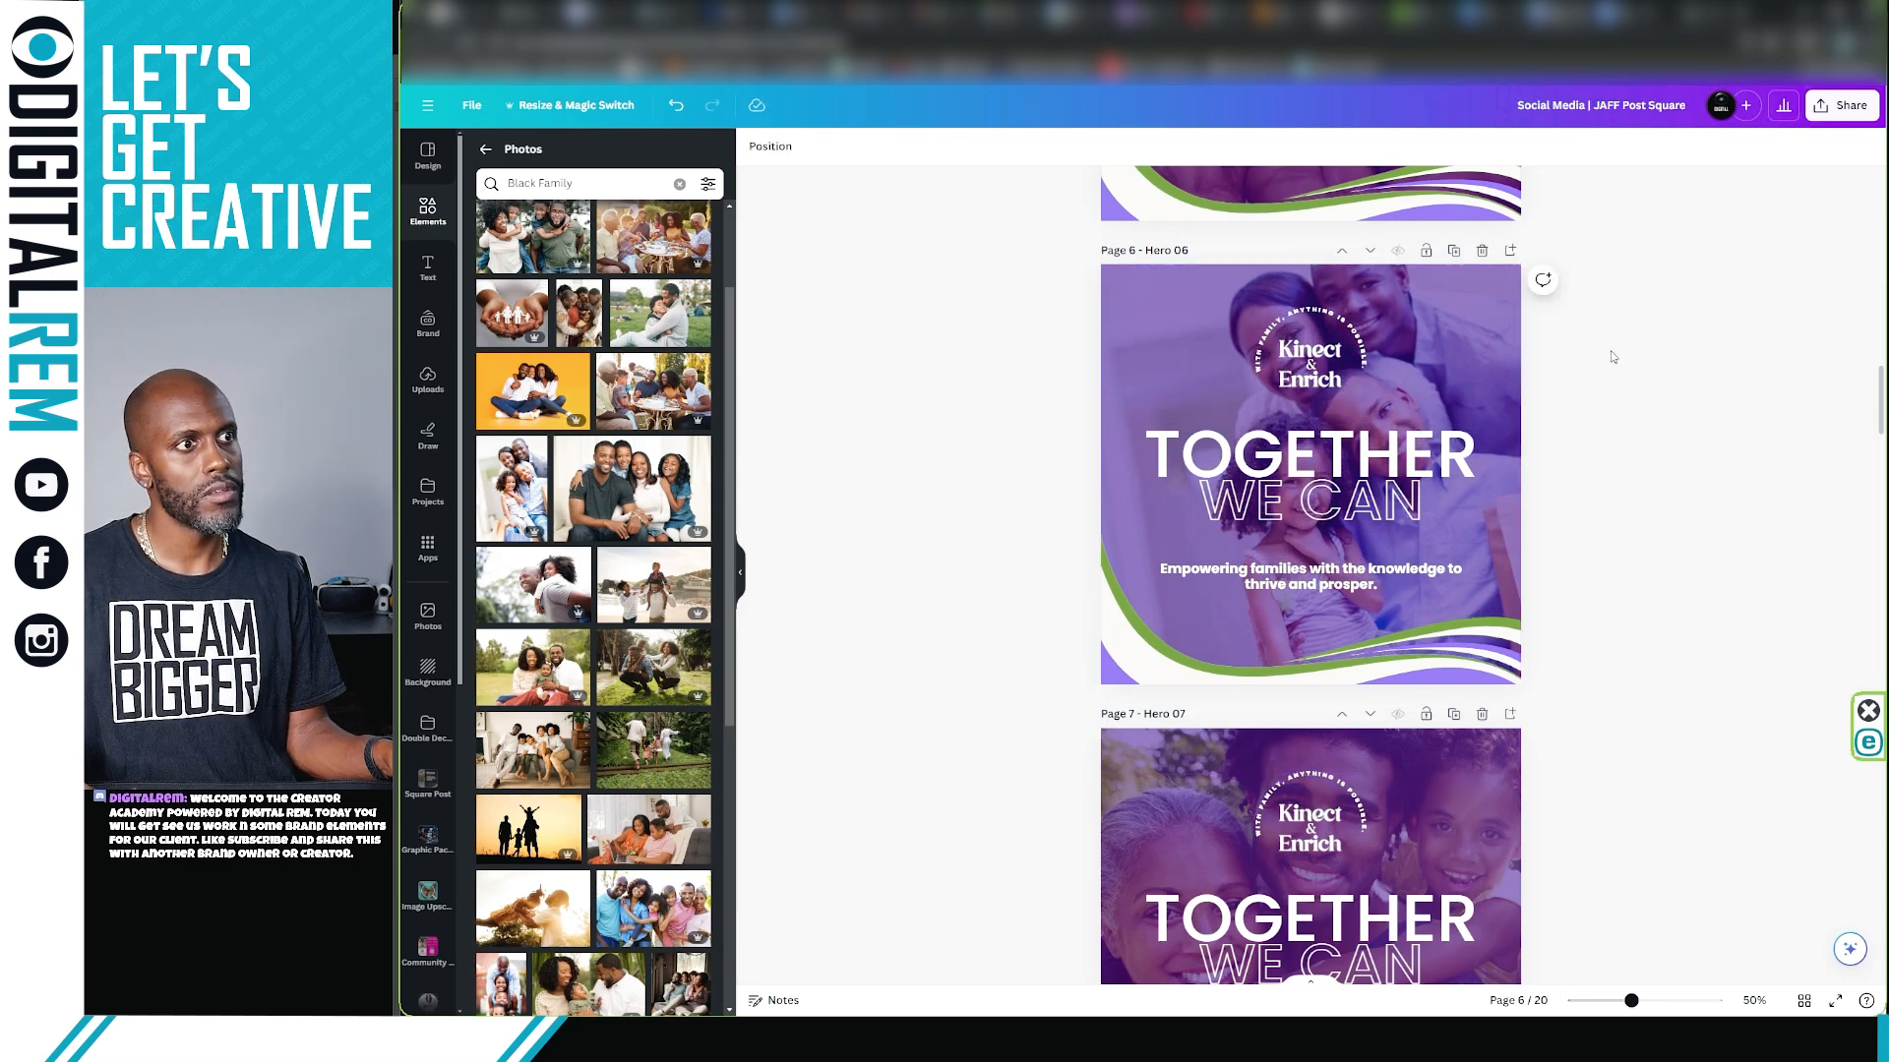
Enlarge the Hero 06 family photo from its lower-left corner so the faces fill more of the post
left_click(1142, 382)
left_click_drag(1100, 774, 998, 868)
left_click(1655, 452)
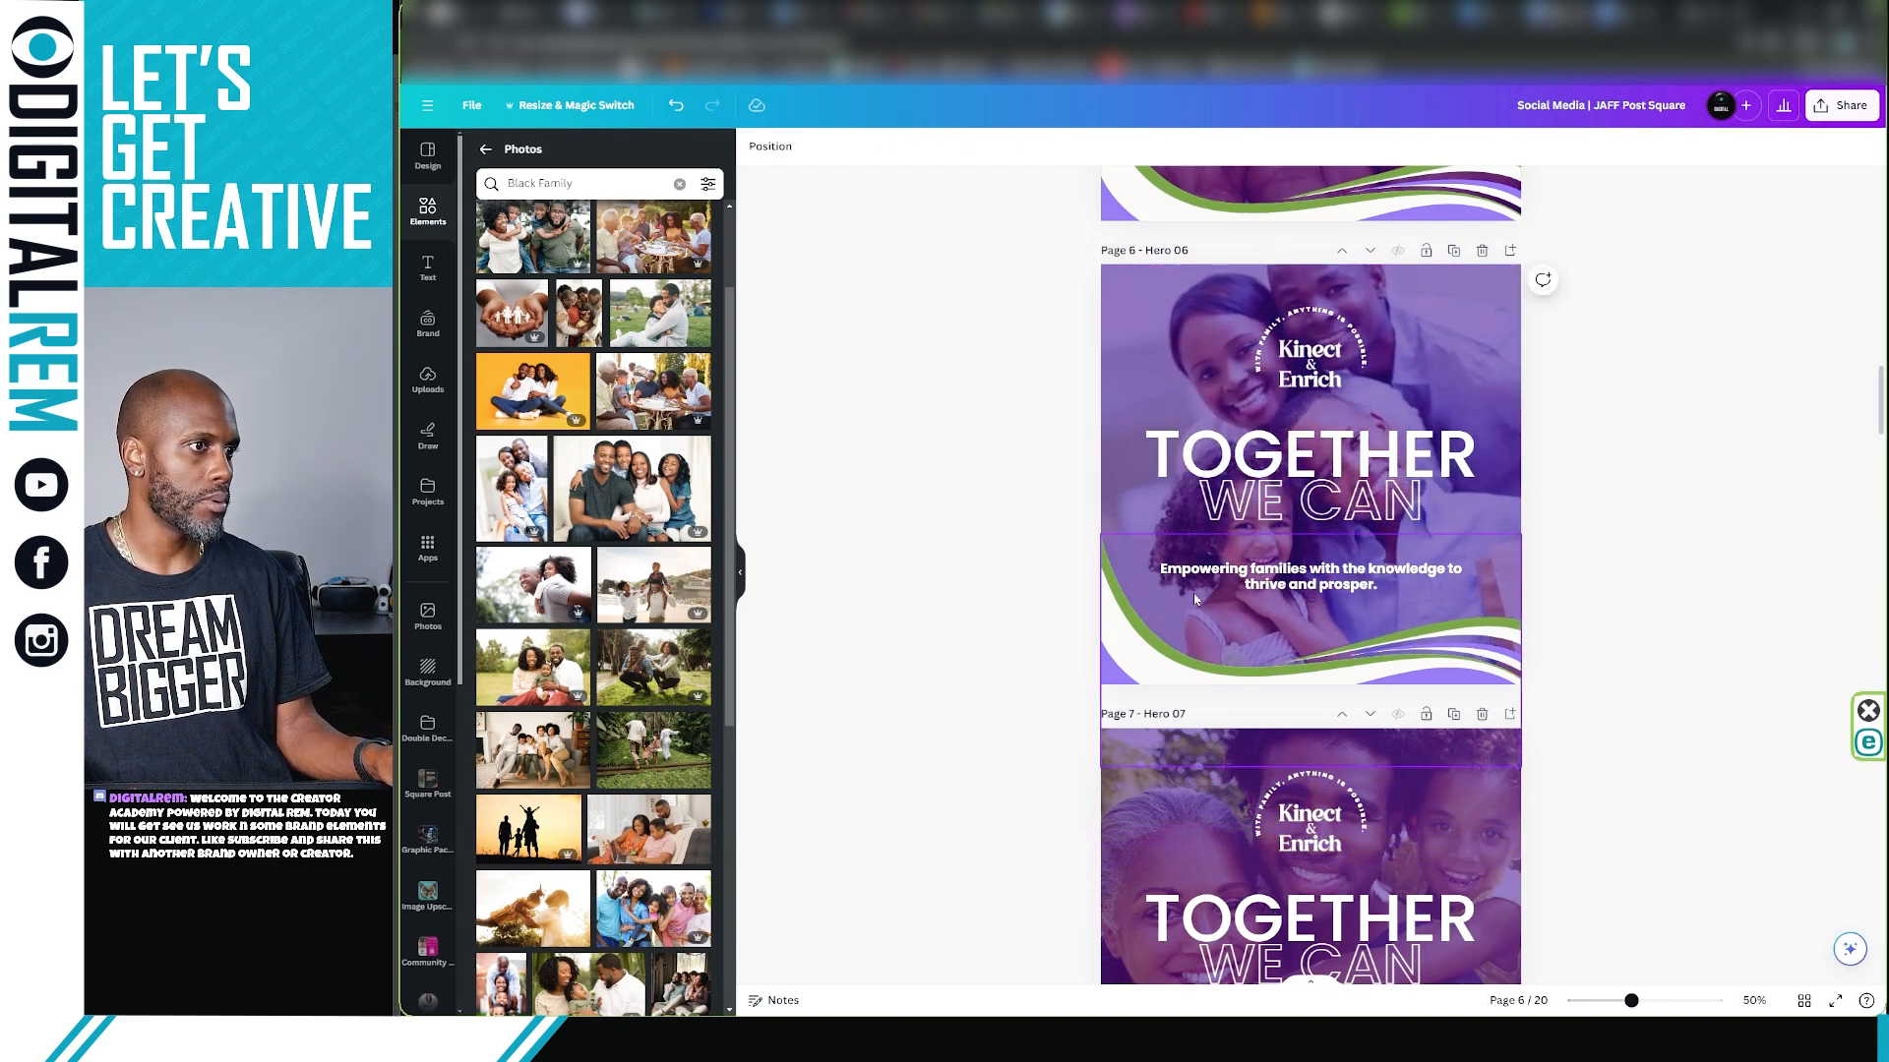
Browse the Black Family photos and replace the background on page 7, Hero 07, with the family gathered around an outdoor dining table
scroll(1194, 593, "down", 2)
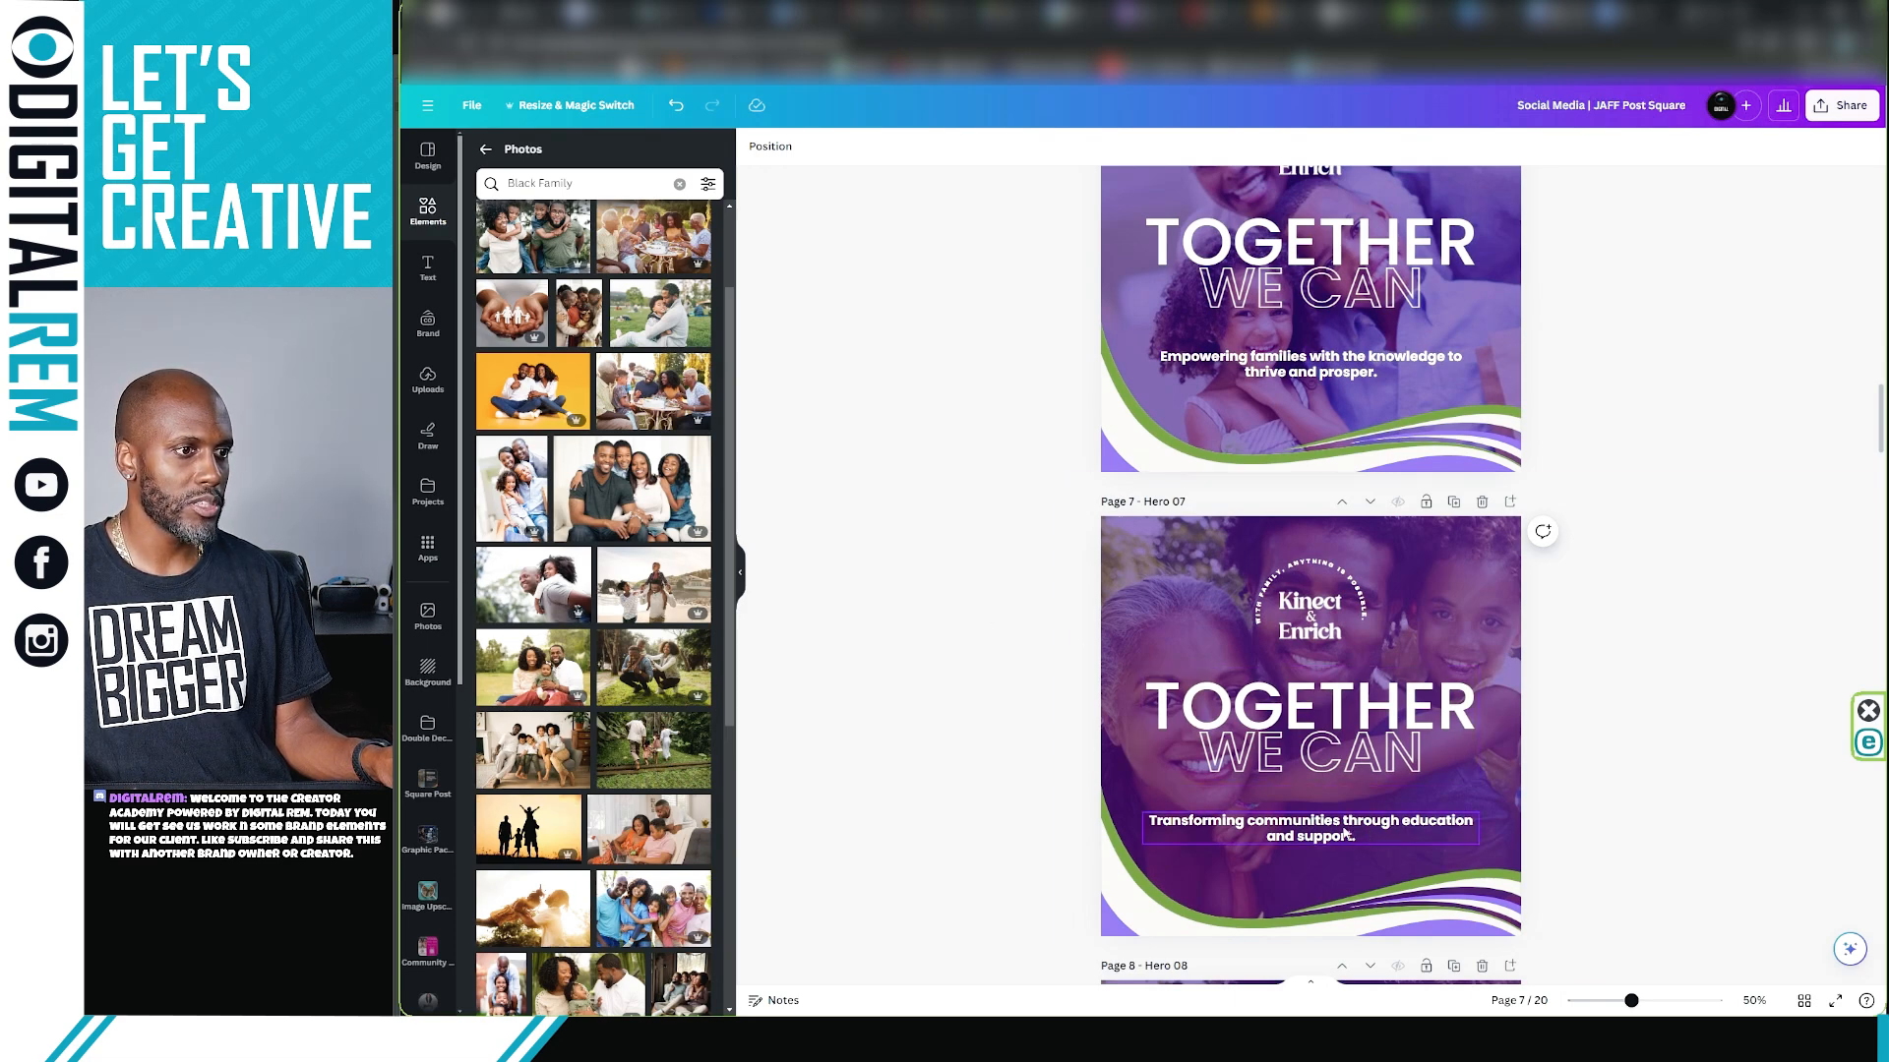
scroll(593, 577, "down", 3)
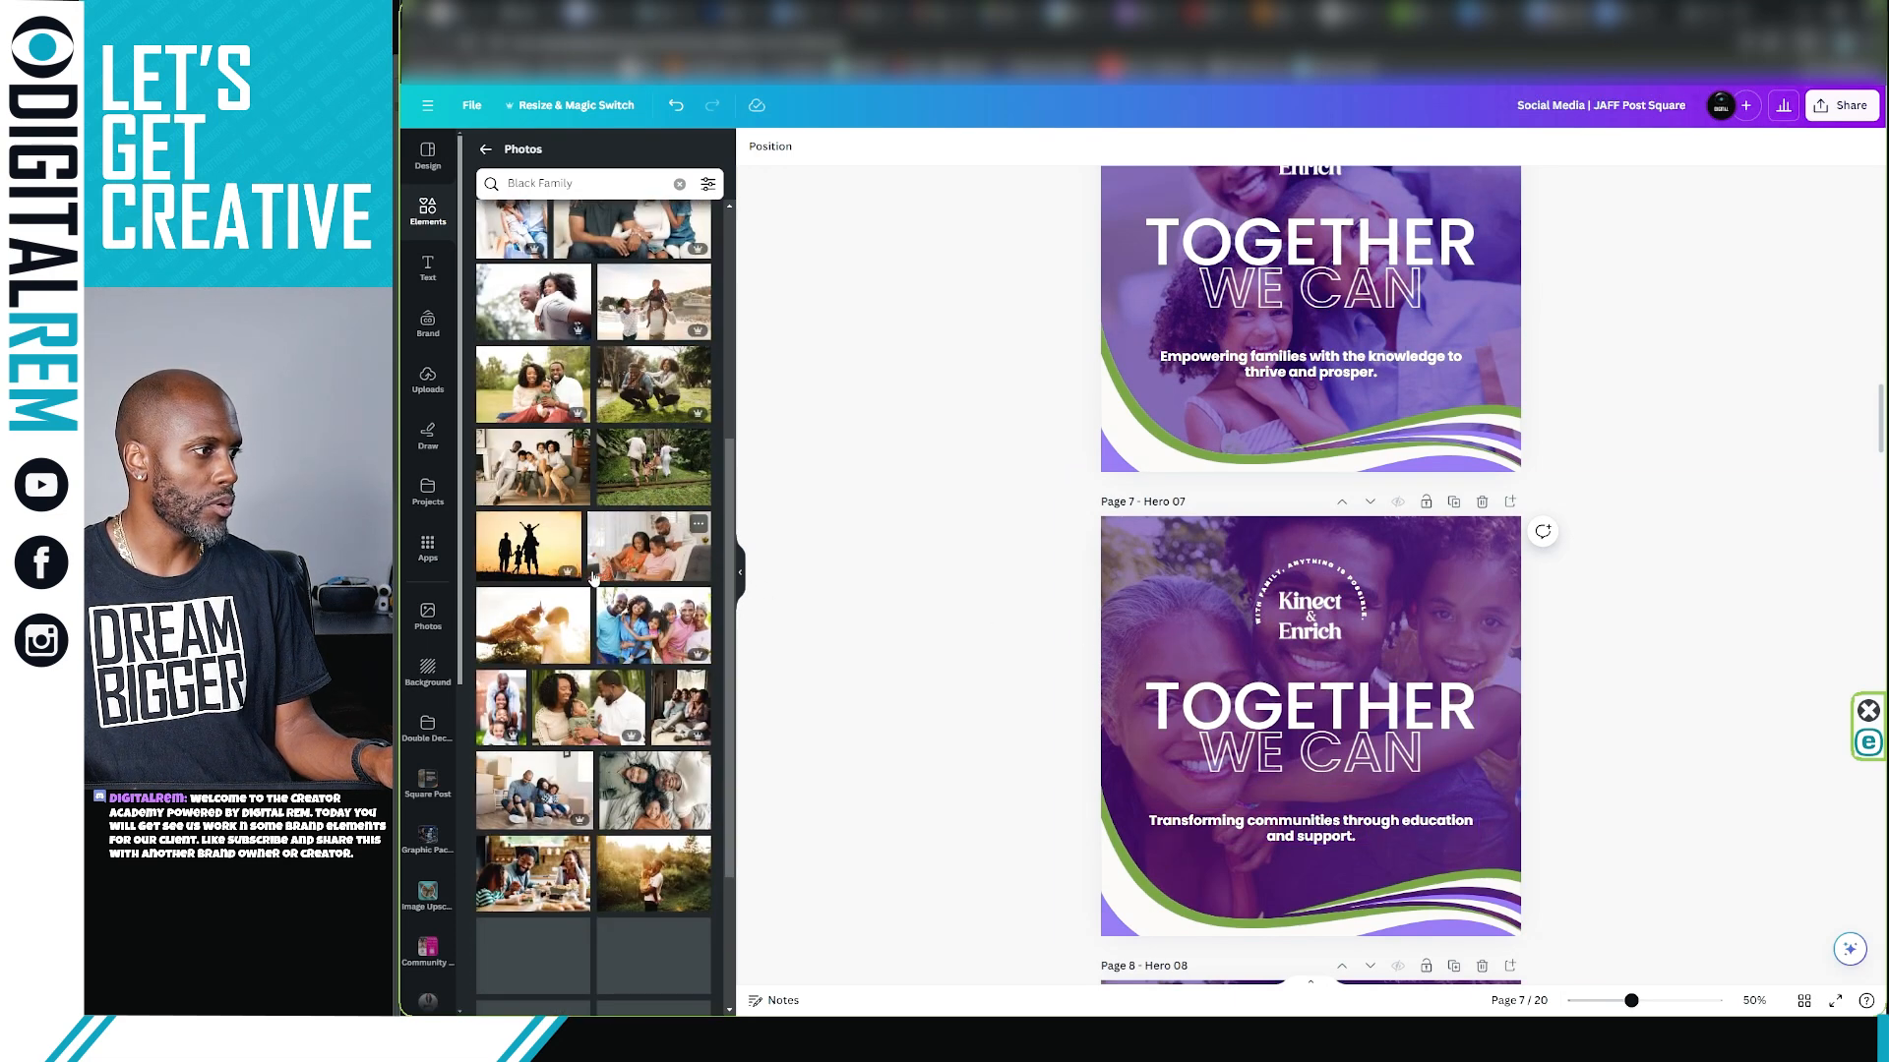
scroll(594, 577, "down", 2)
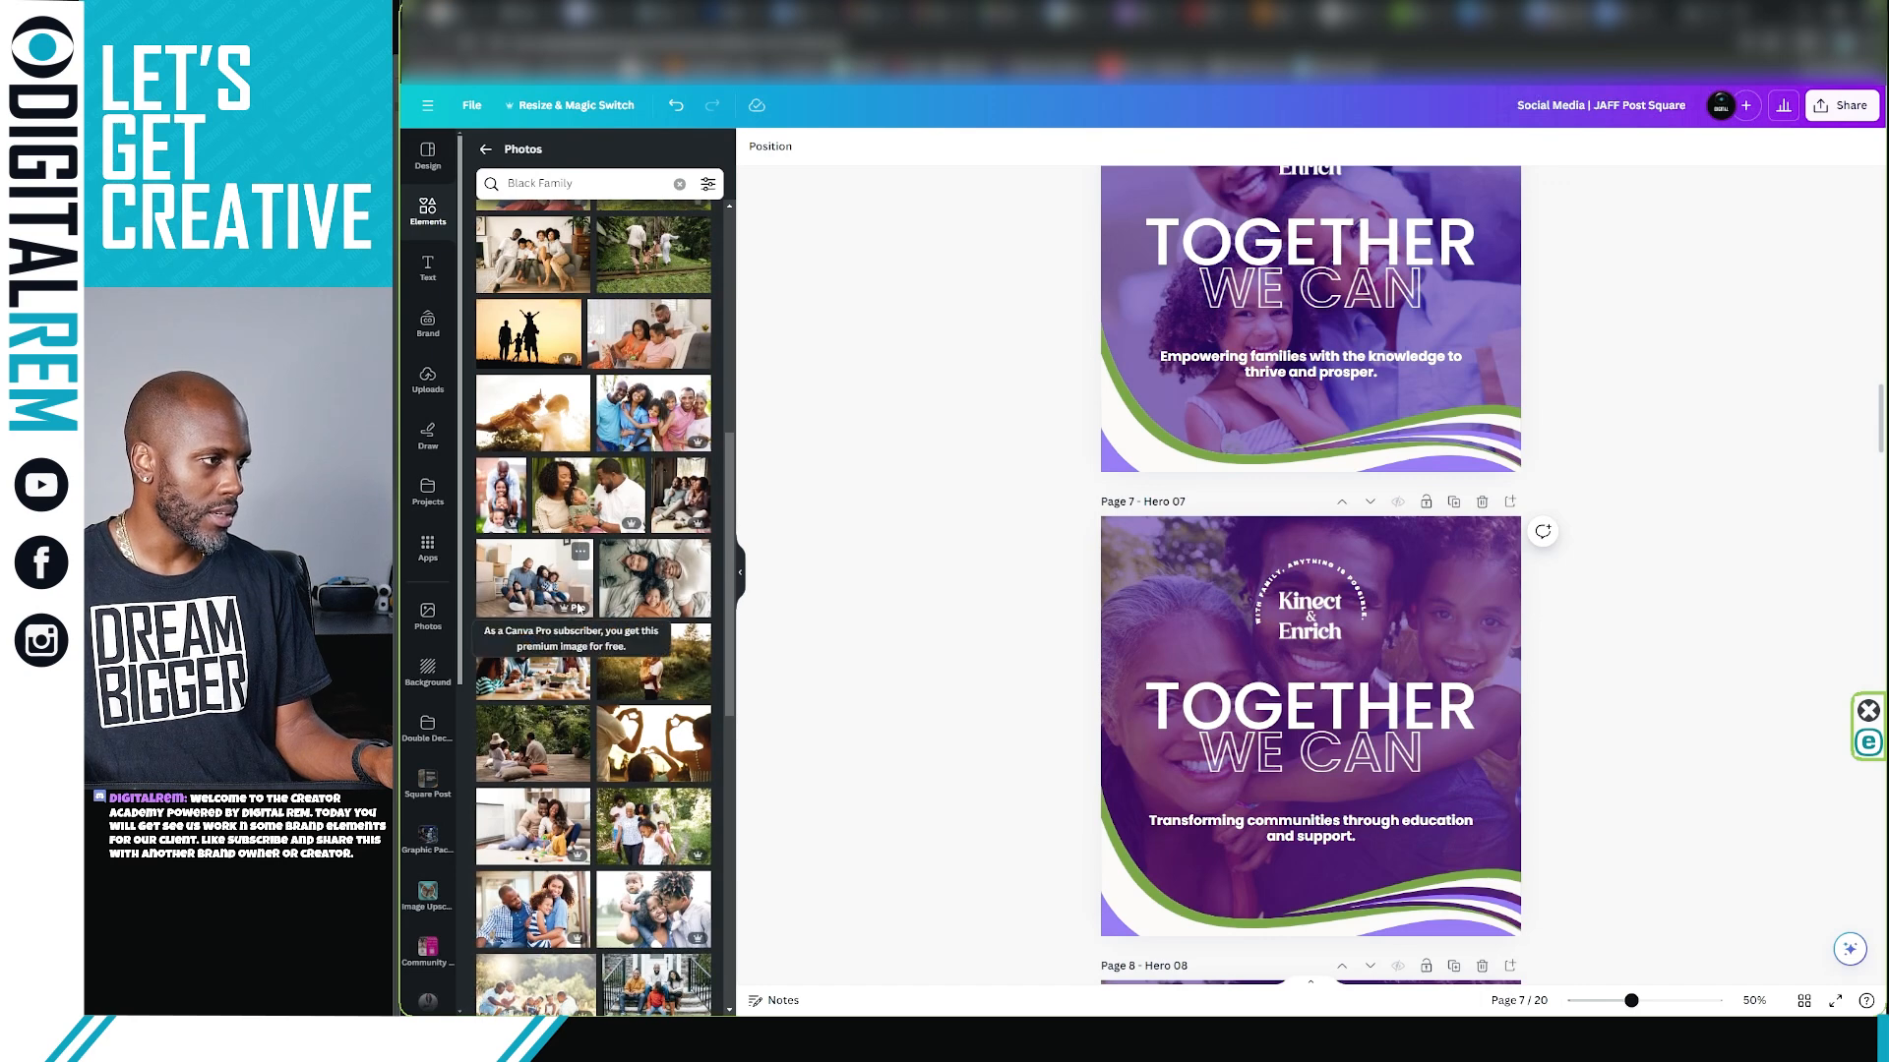
scroll(580, 608, "down", 3)
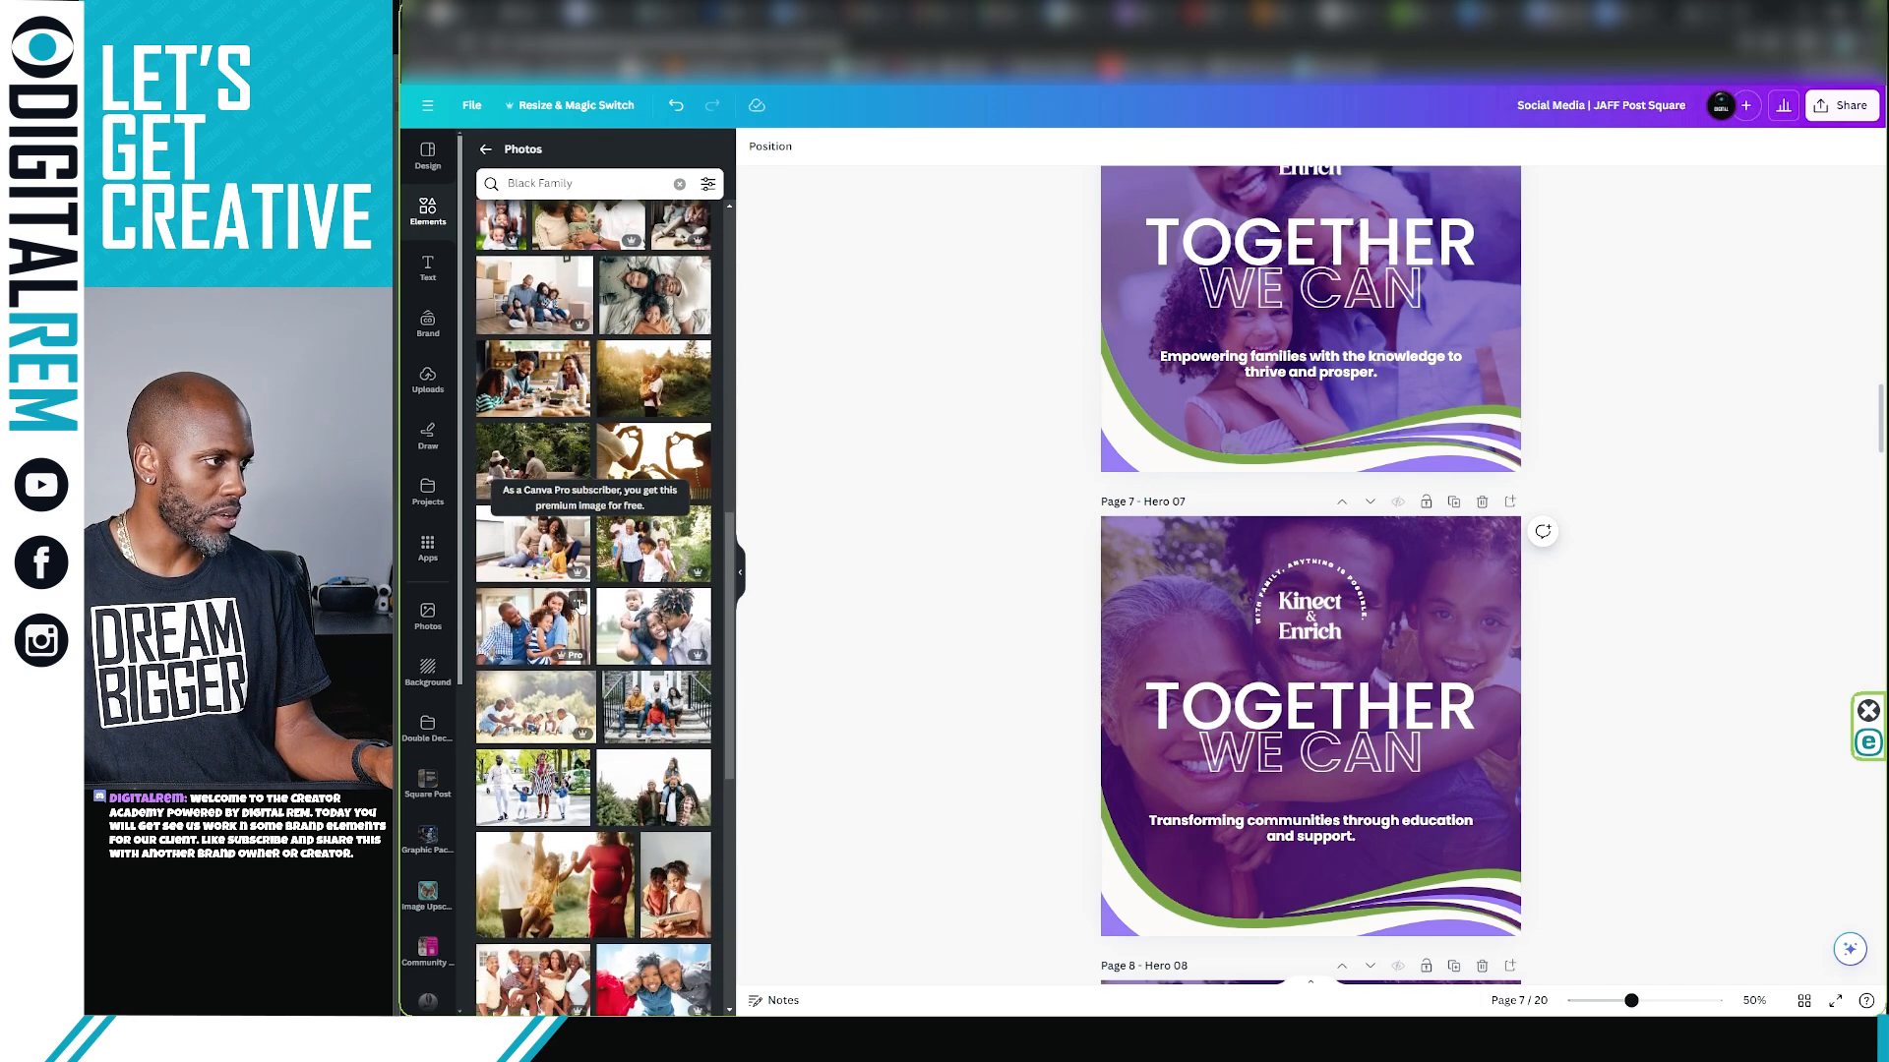
scroll(580, 605, "down", 1)
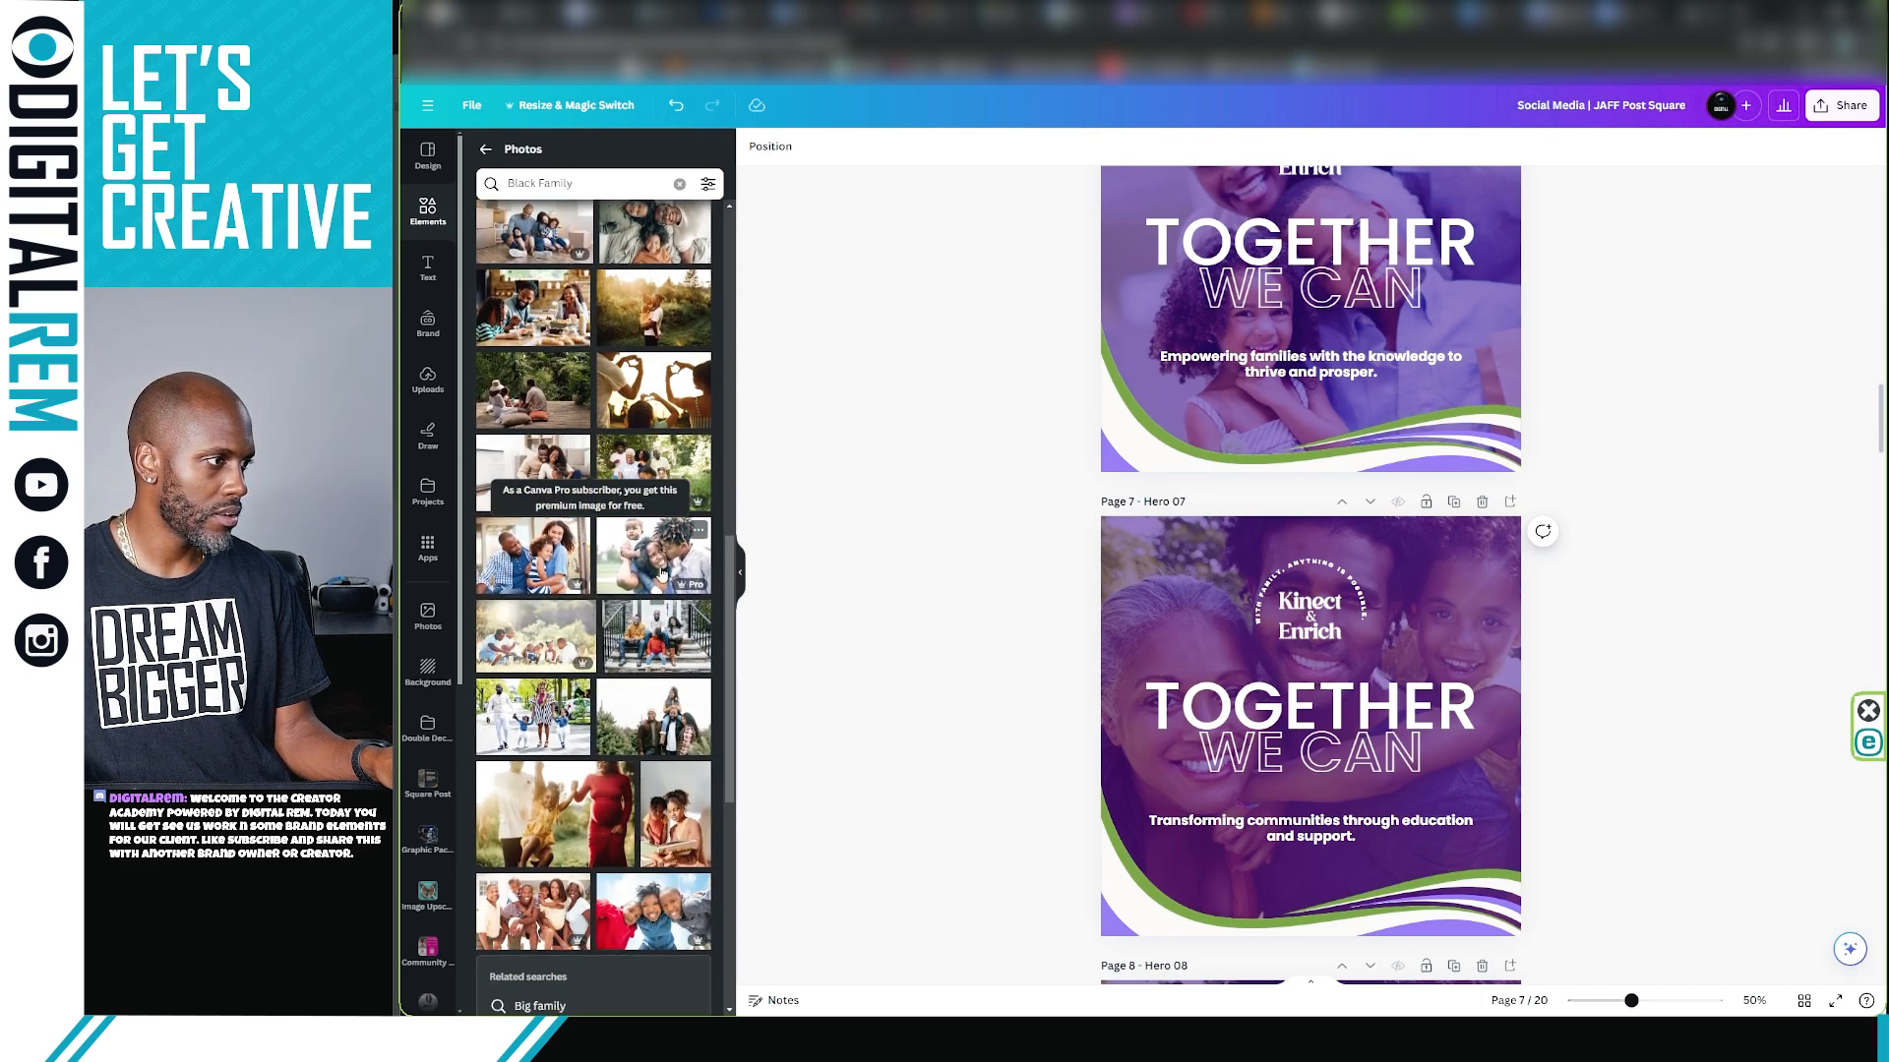
scroll(655, 579, "down", 1)
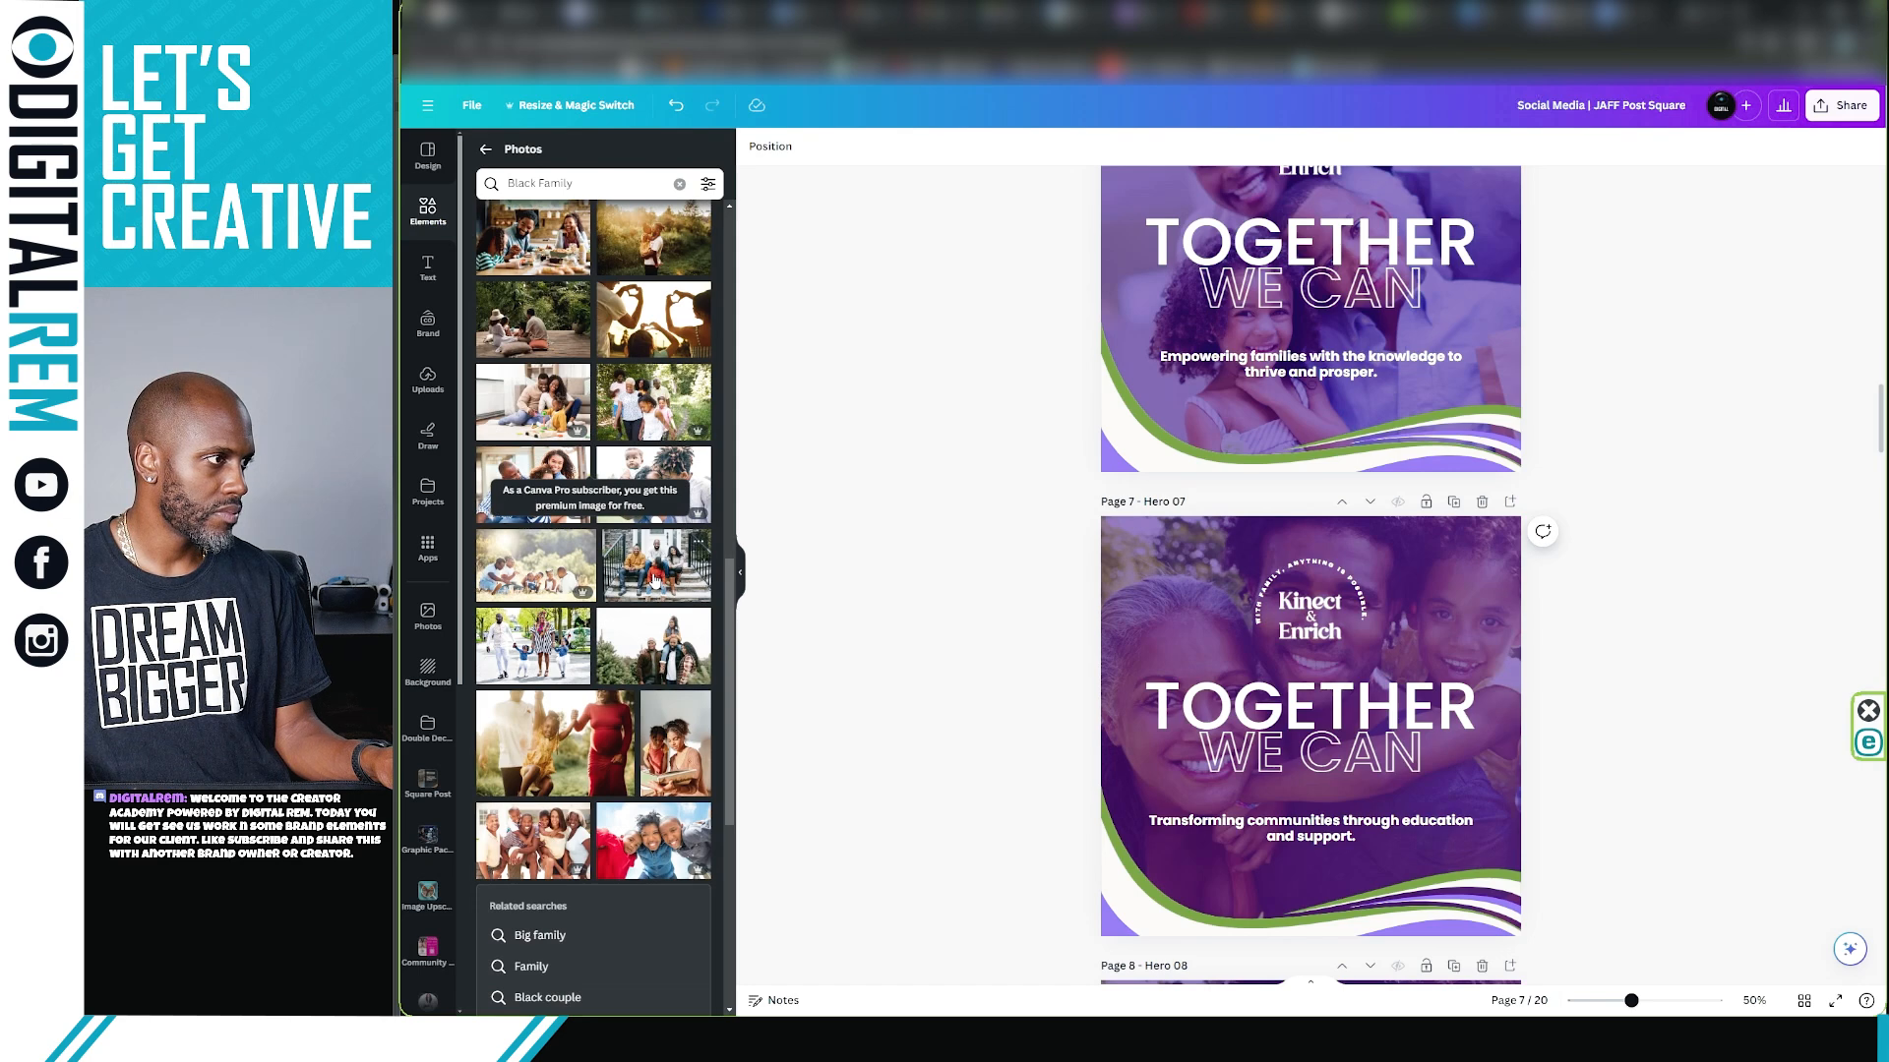
scroll(655, 580, "down", 1)
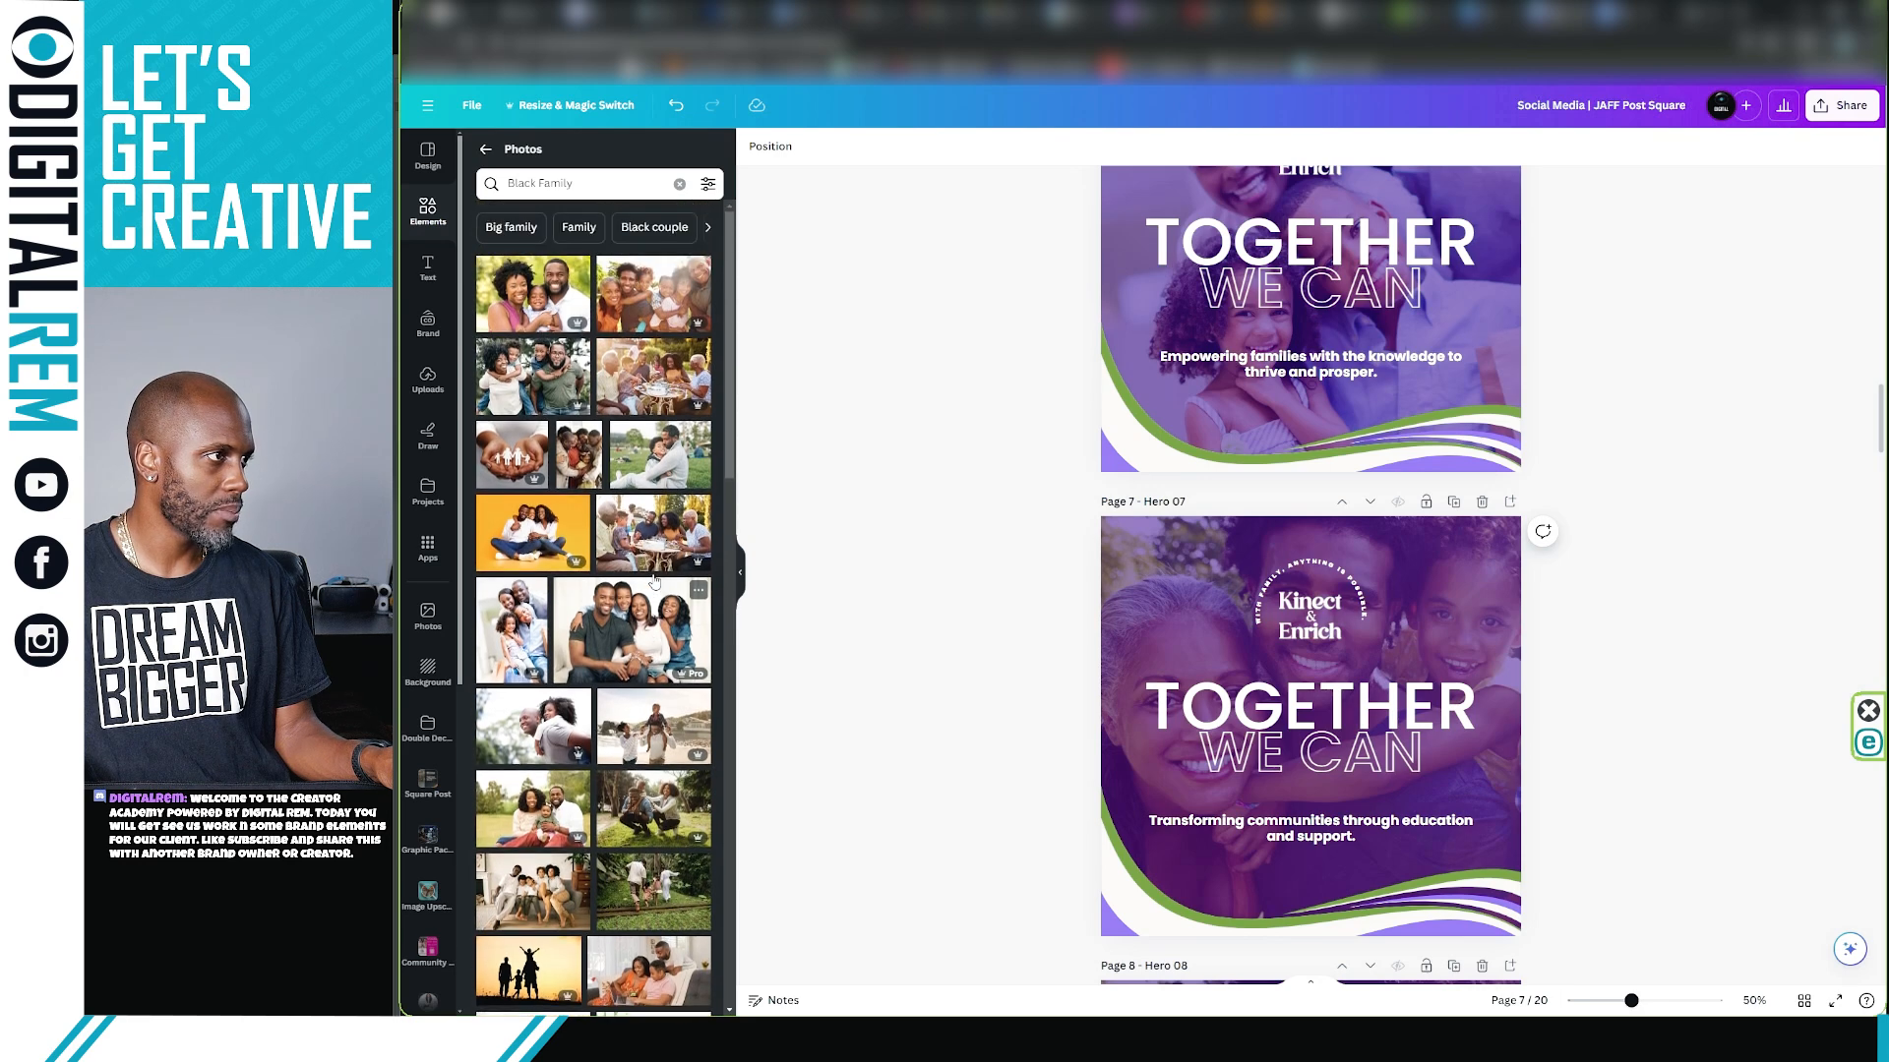
left_click_drag(654, 377, 1153, 606)
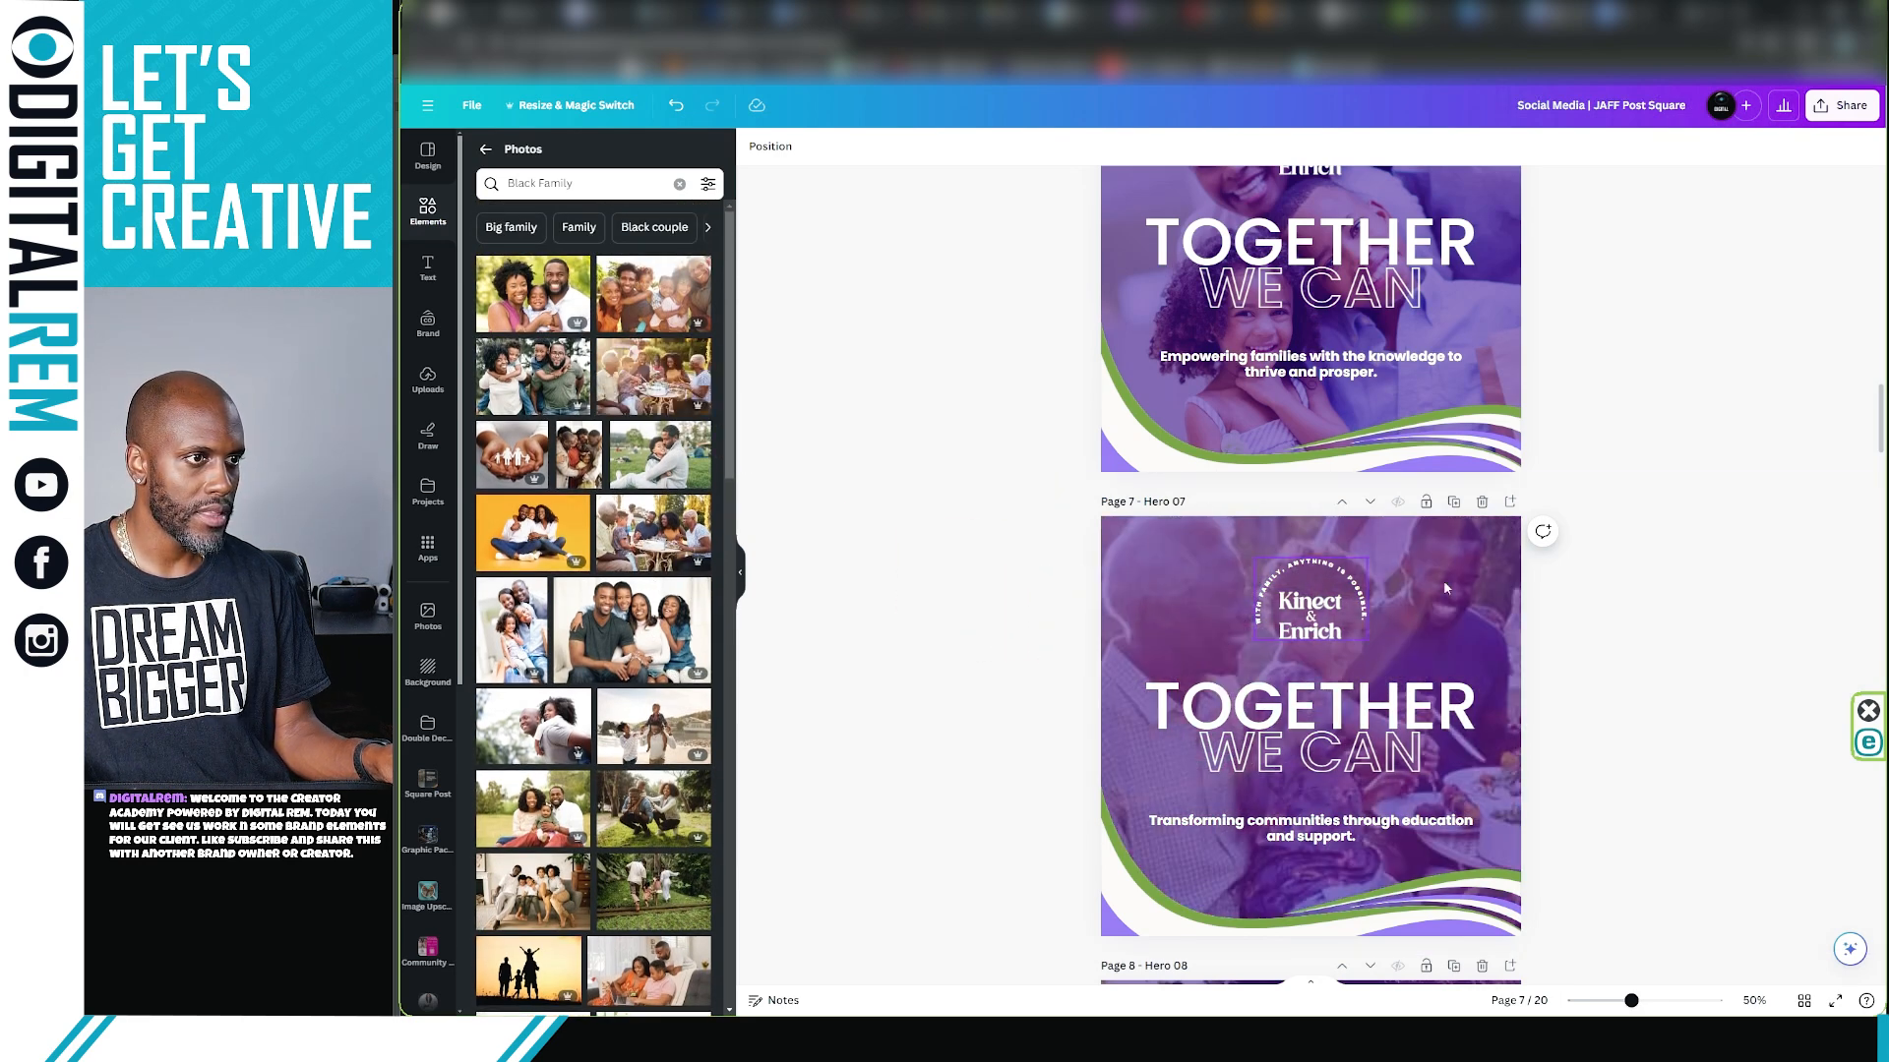
Scale the outdoor dining photo down slightly on Hero 07 and shift it horizontally to frame the family within the post
left_click(1441, 619)
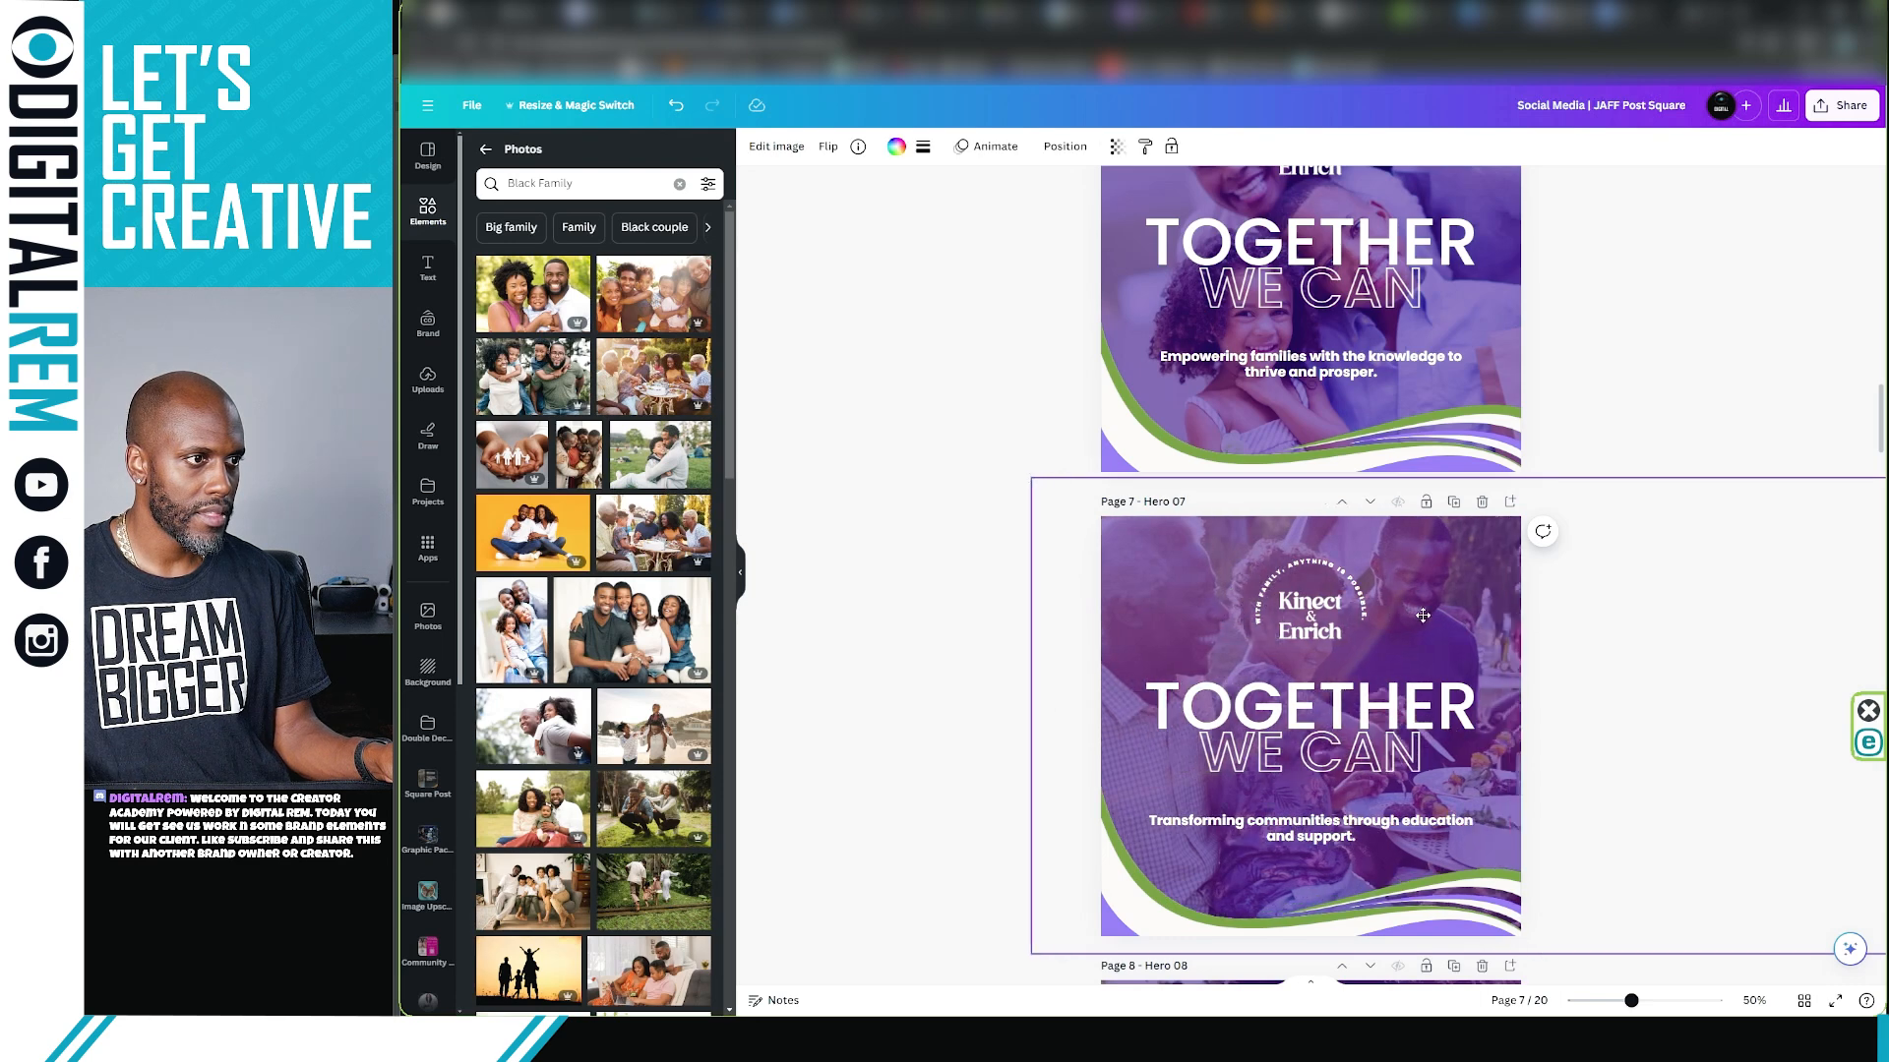
left_click_drag(1416, 618, 1341, 622)
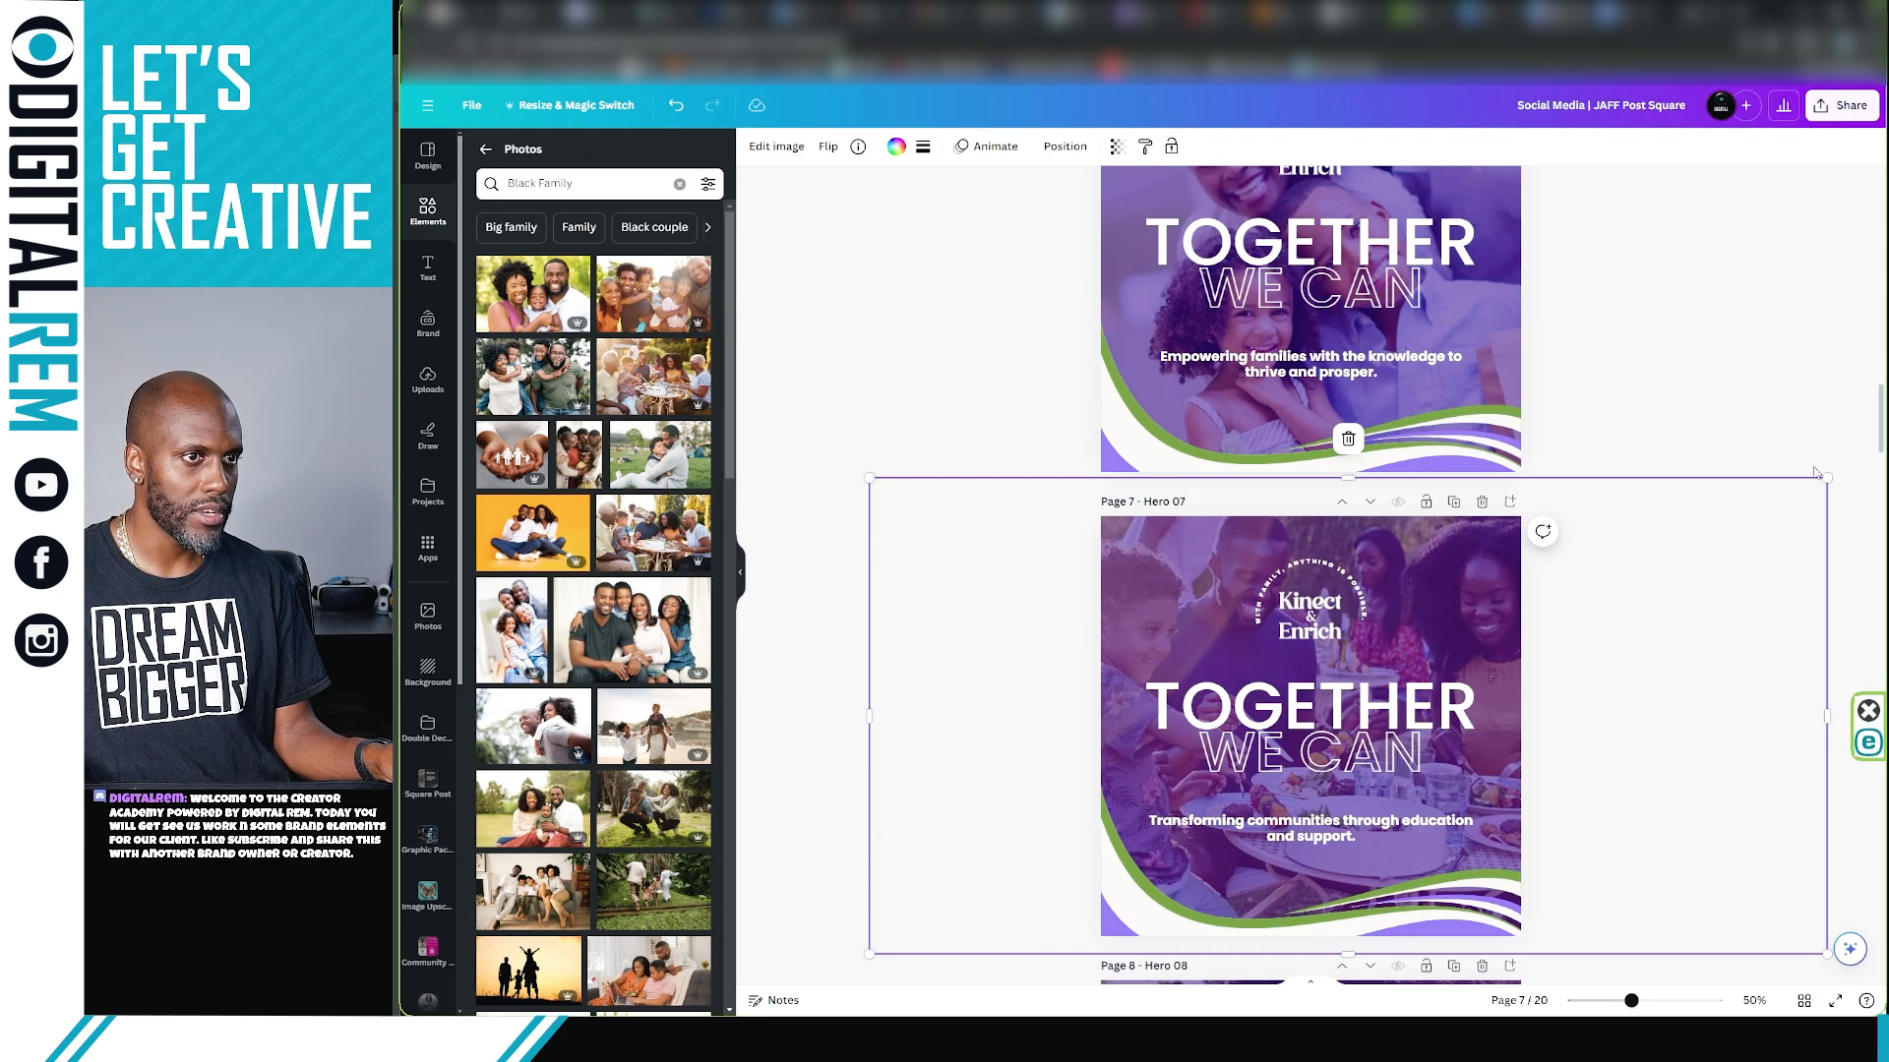
left_click_drag(1827, 478, 1774, 495)
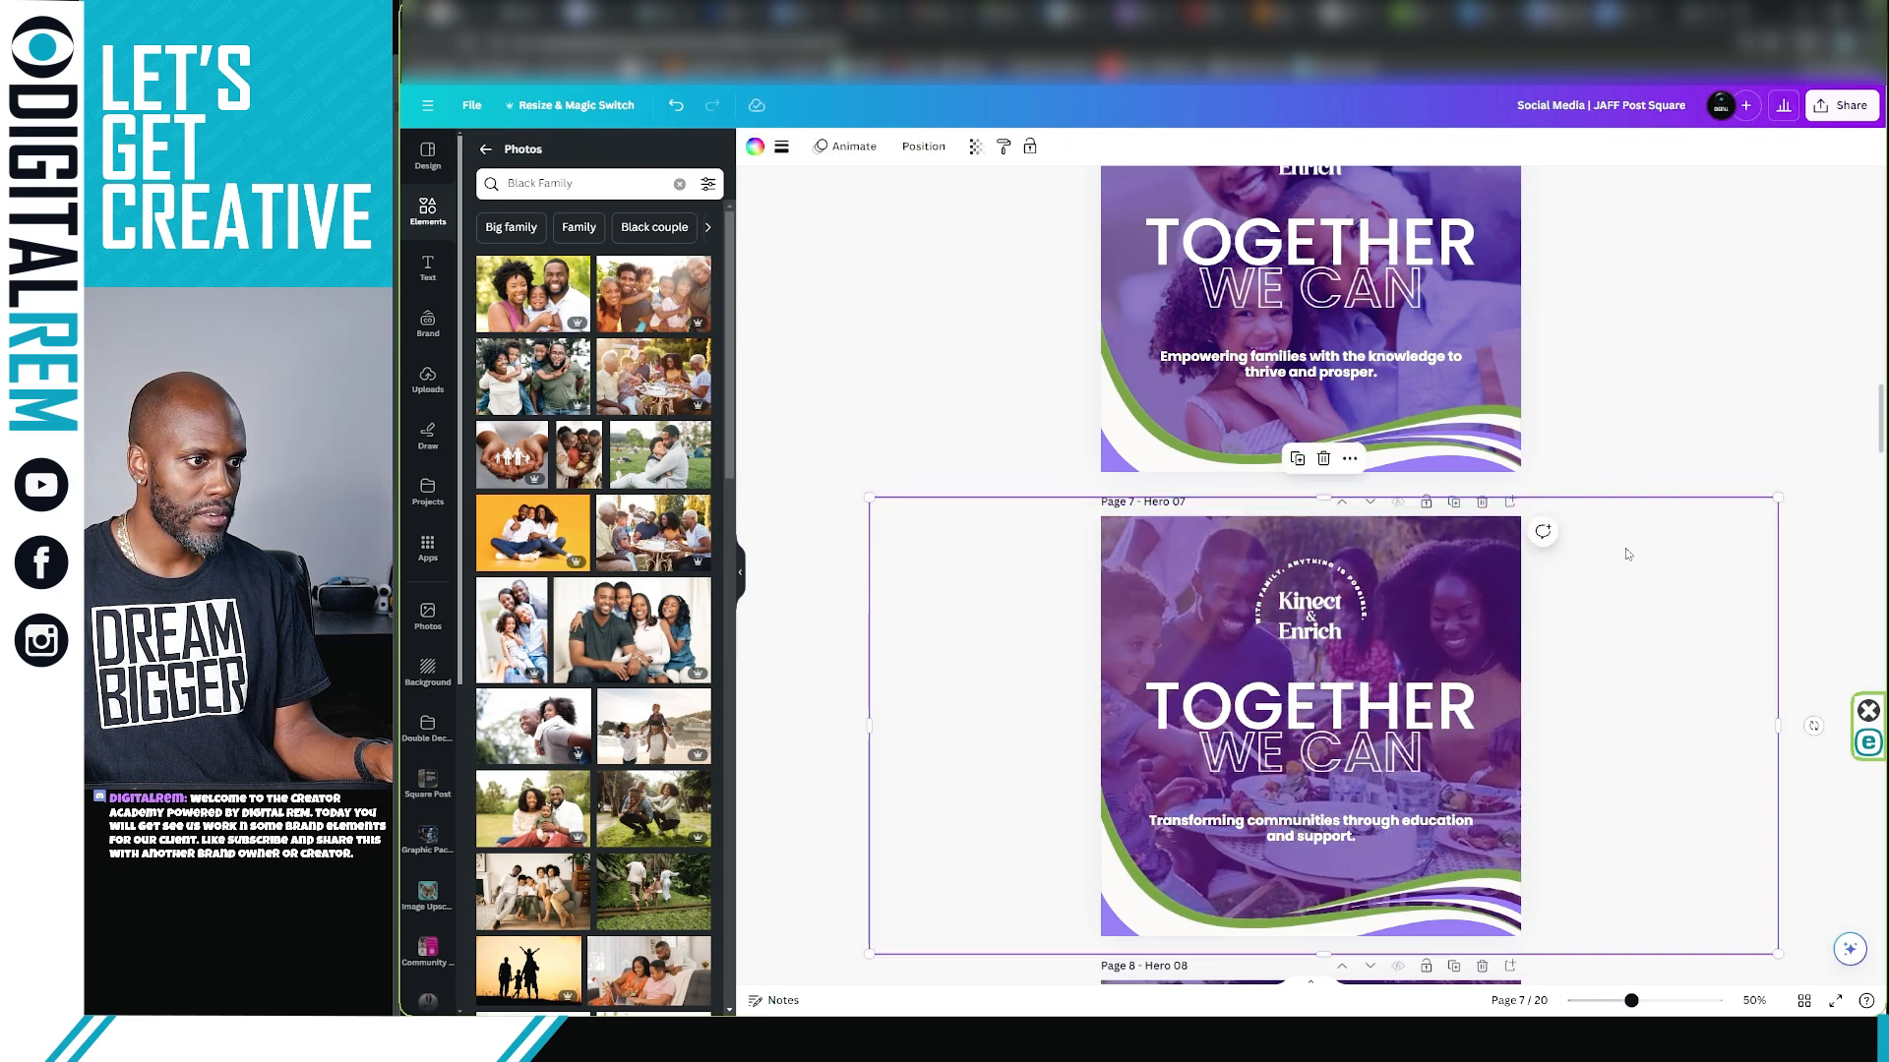
left_click_drag(1628, 554, 1671, 549)
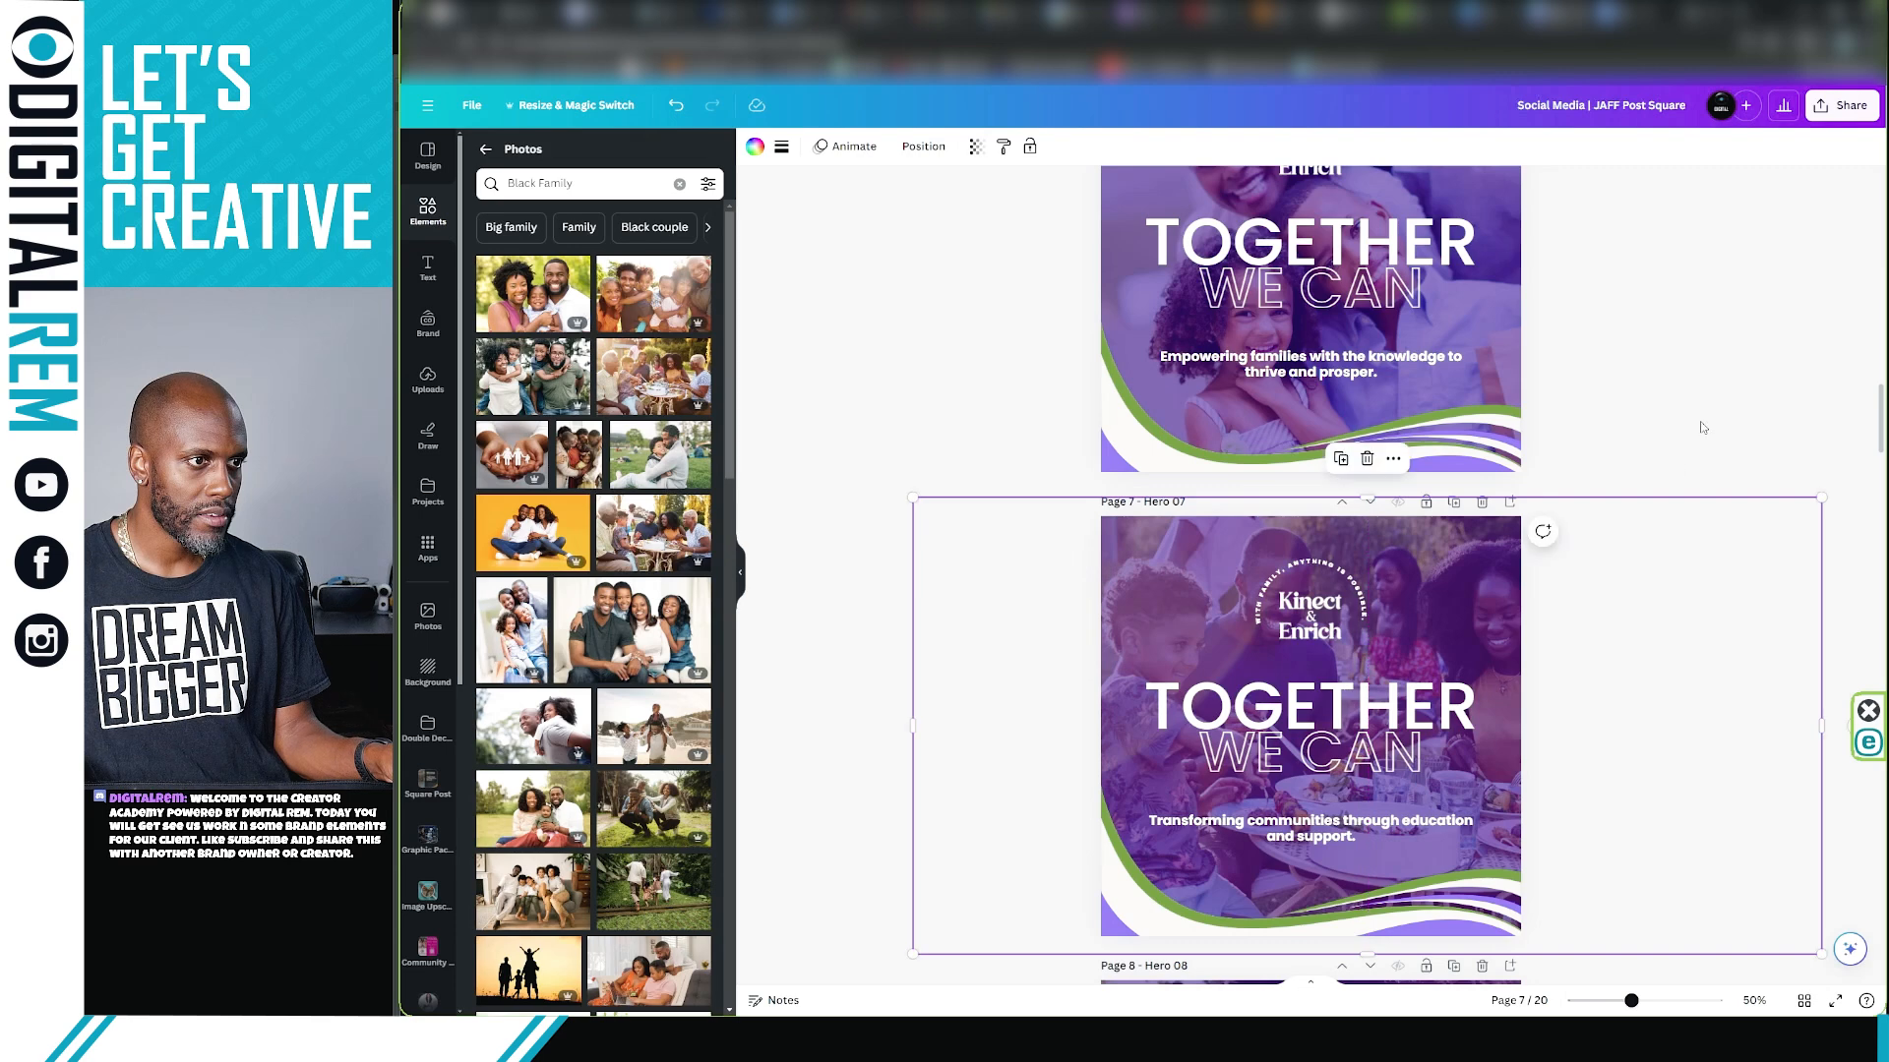
left_click(1703, 427)
Rewrite the tagline on page 8, Hero 08, using the Change voice option of Magic Write
scroll(1302, 664, "down", 5)
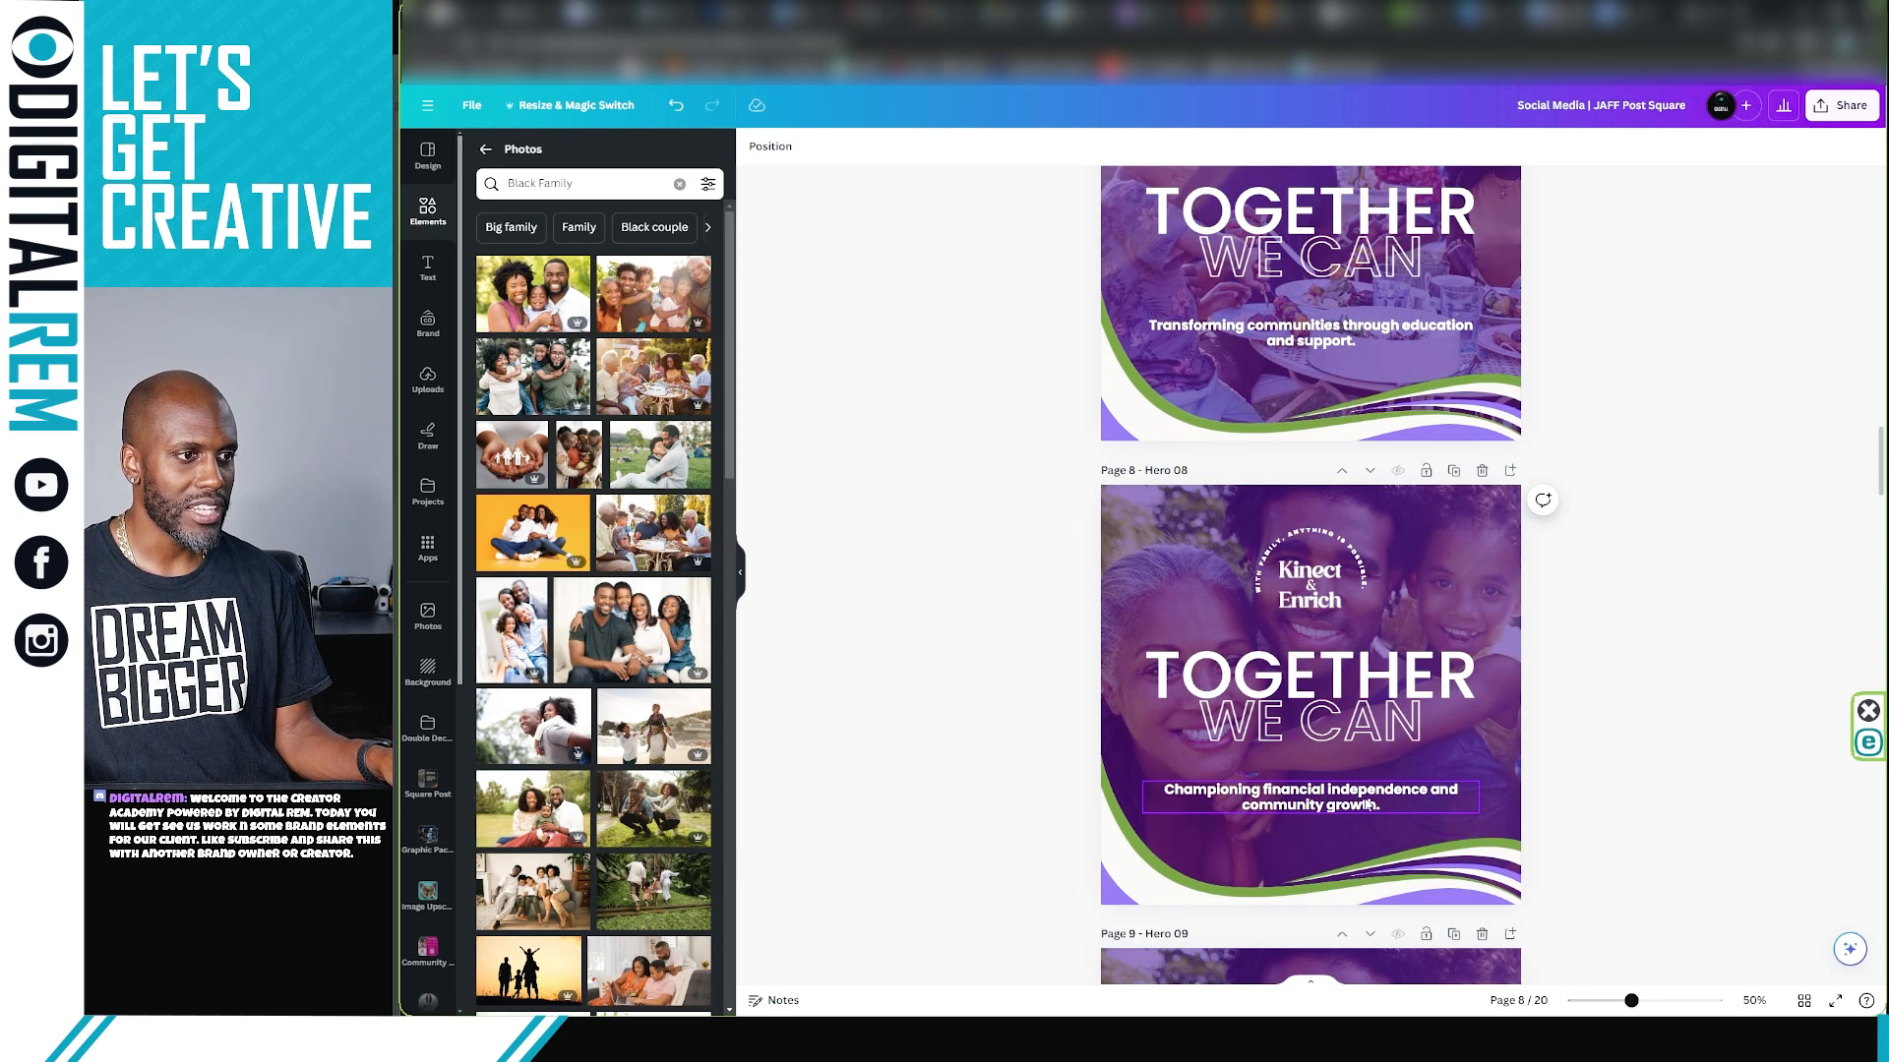
left_click(1284, 810)
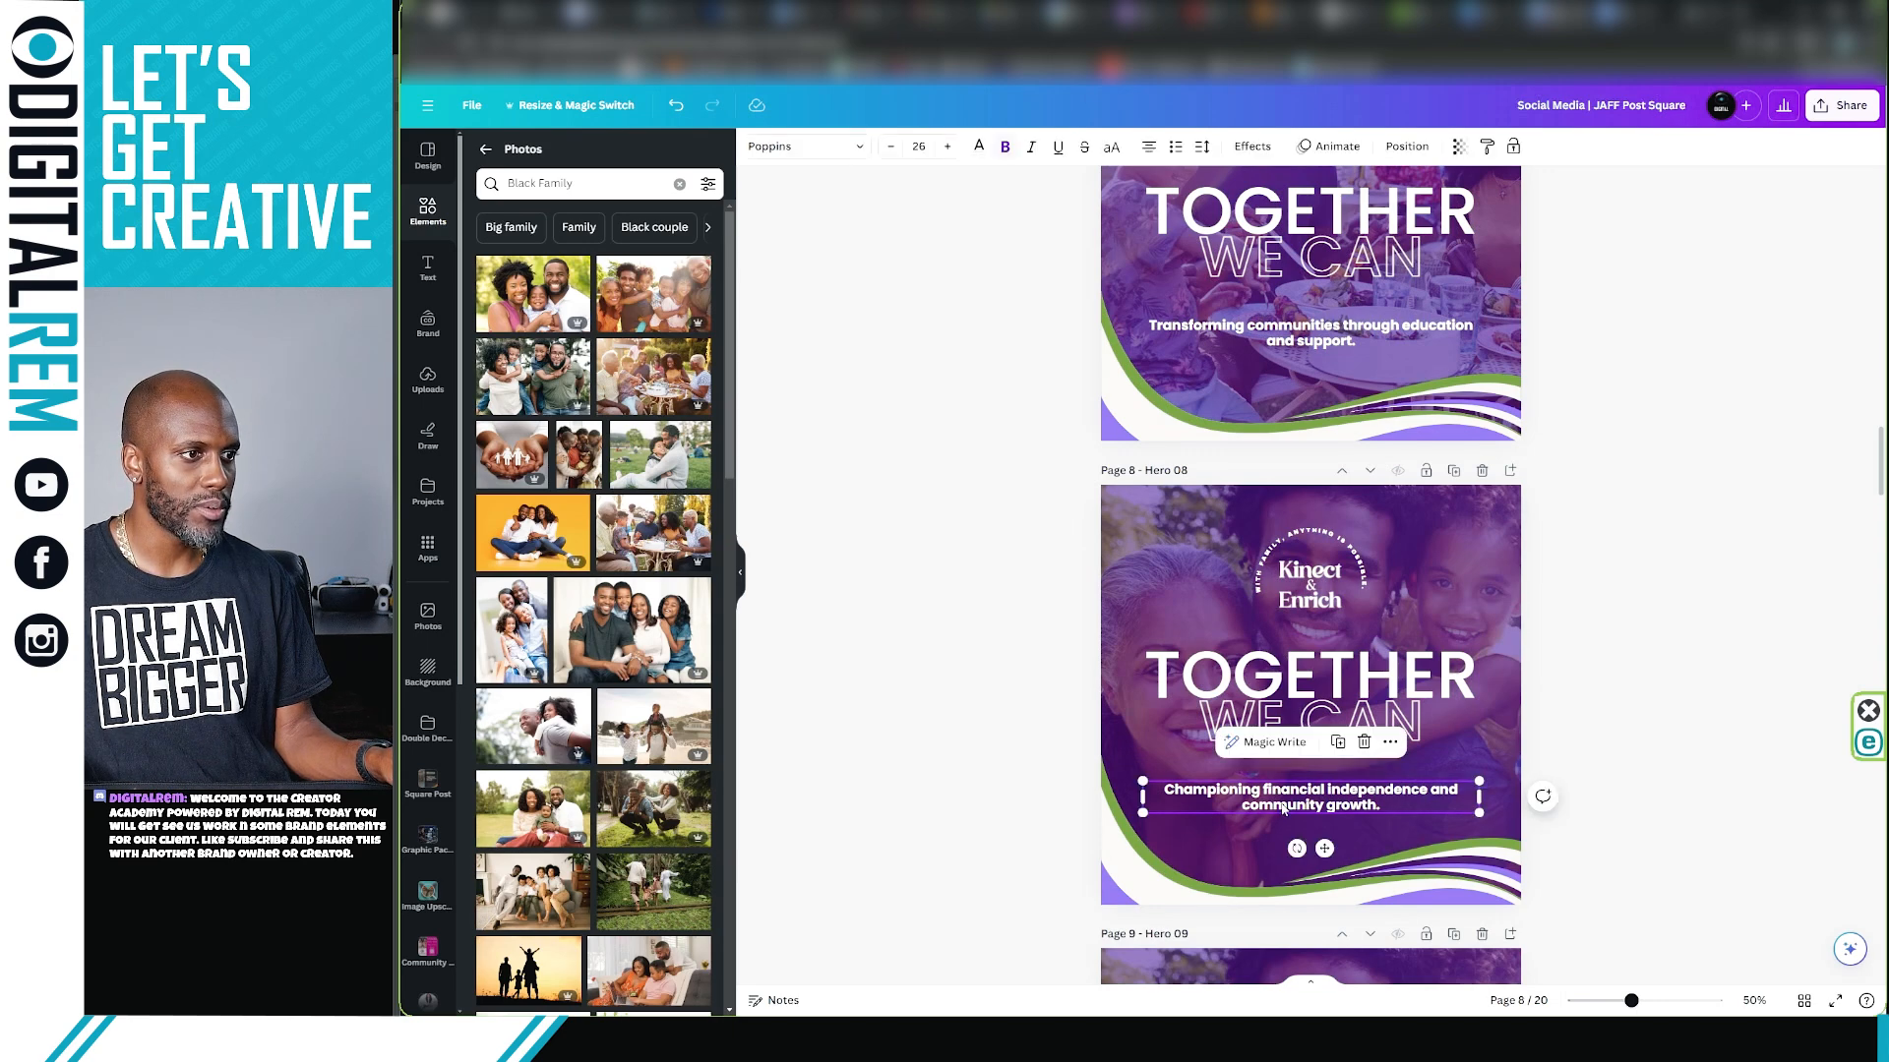
left_click(1275, 743)
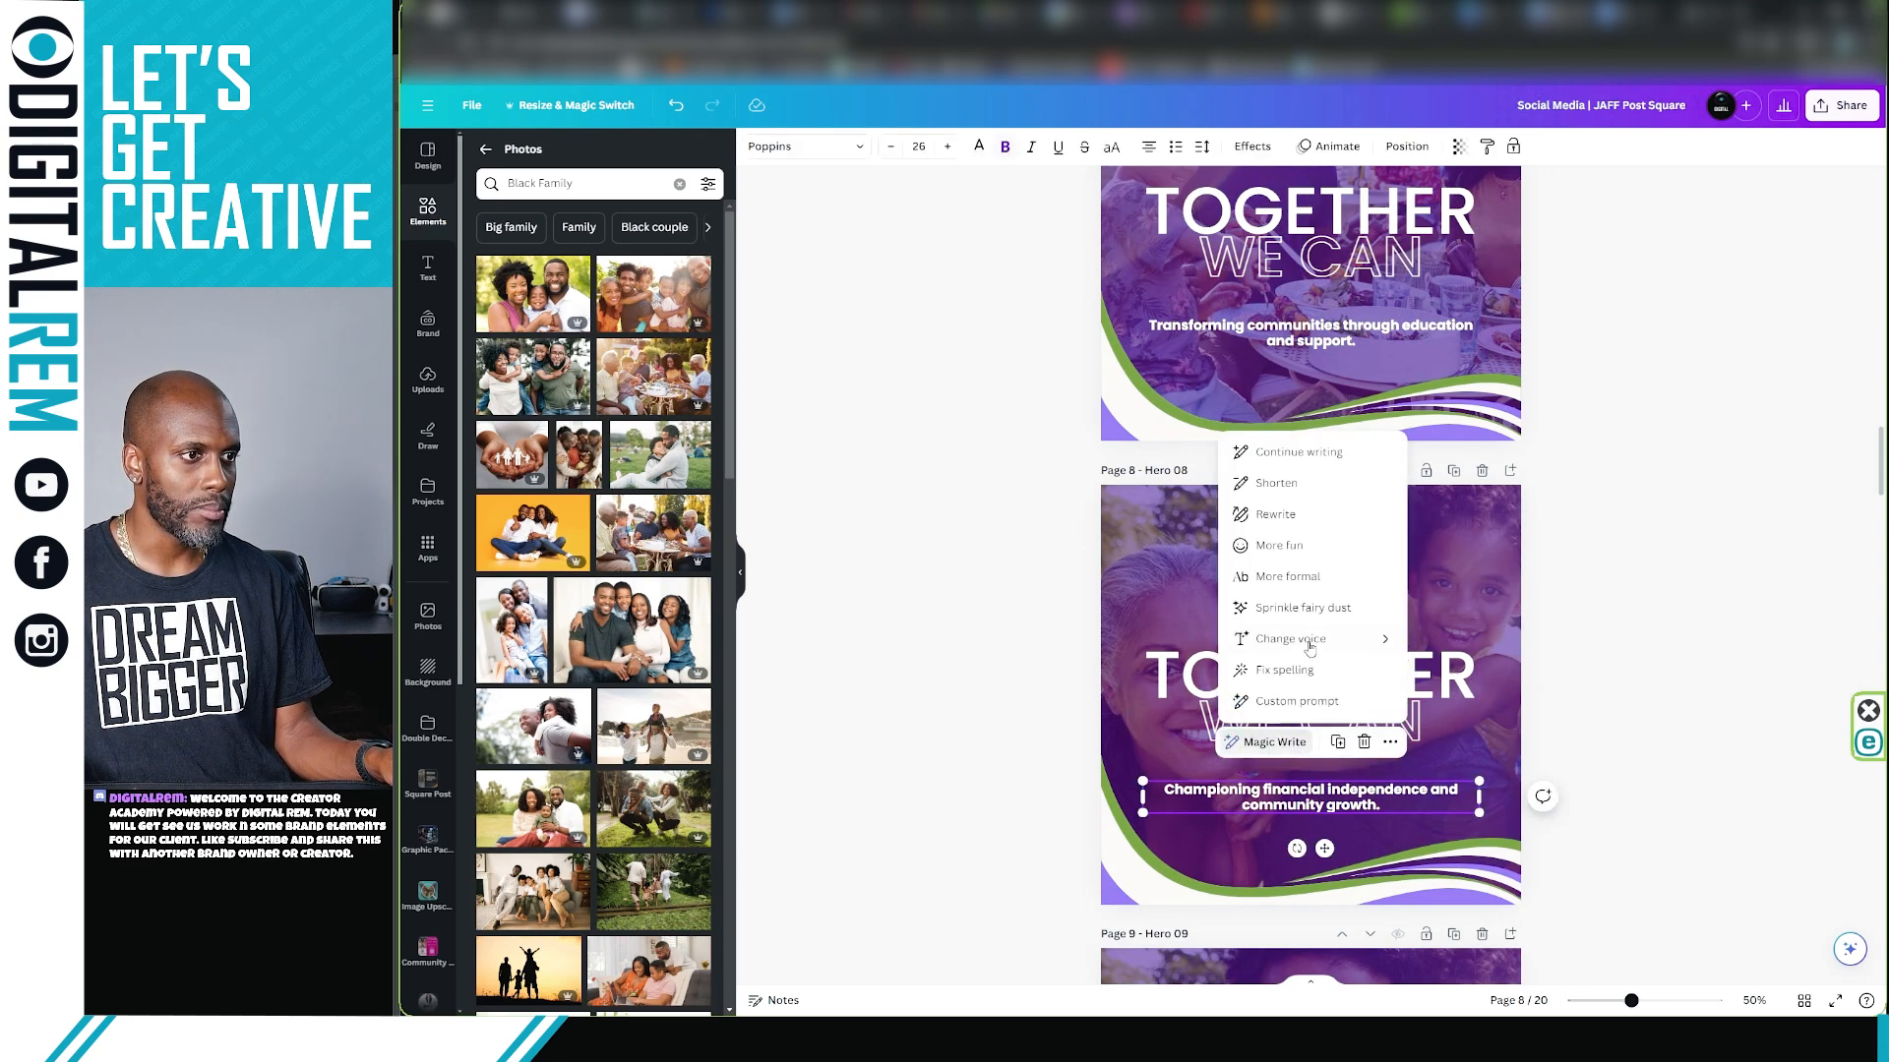
mouse_move(1379, 646)
left_click(1453, 647)
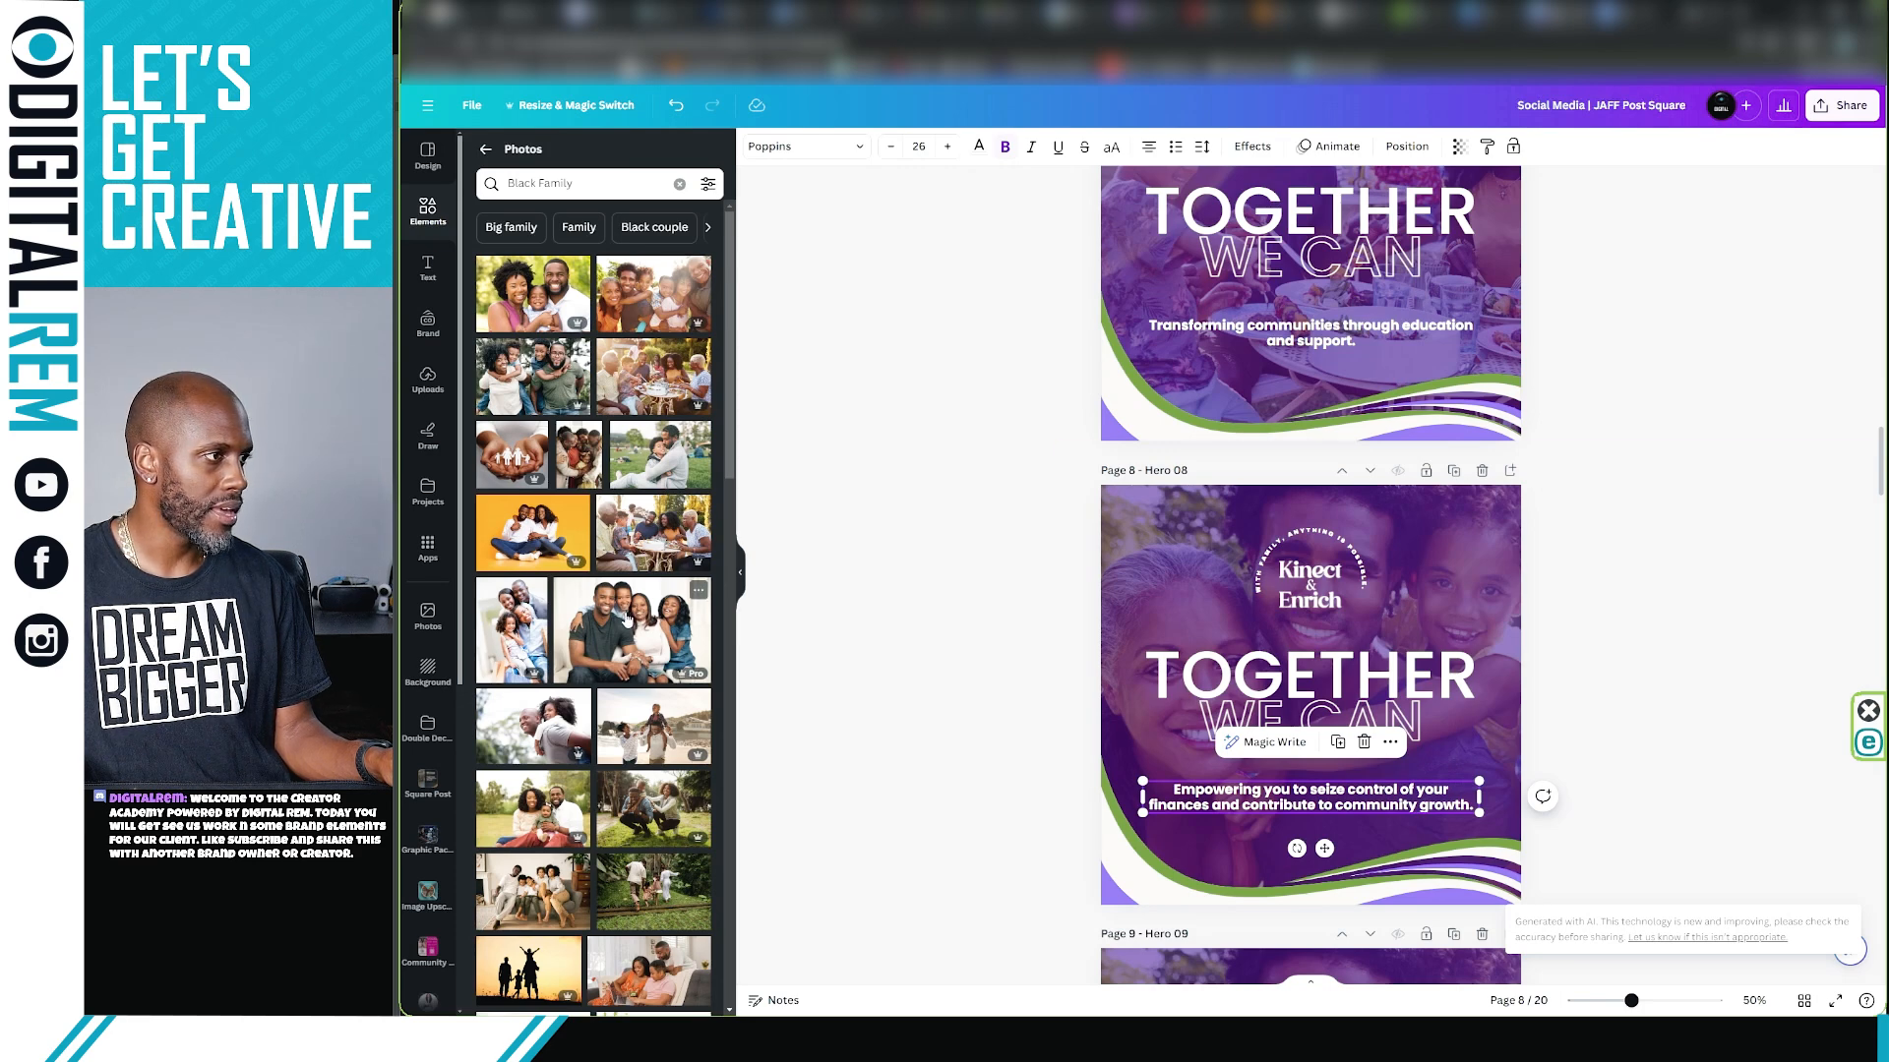
Replace the Hero 08 background with the seated family of four, scaled down and centered across the post
left_click_drag(691, 622, 1123, 592)
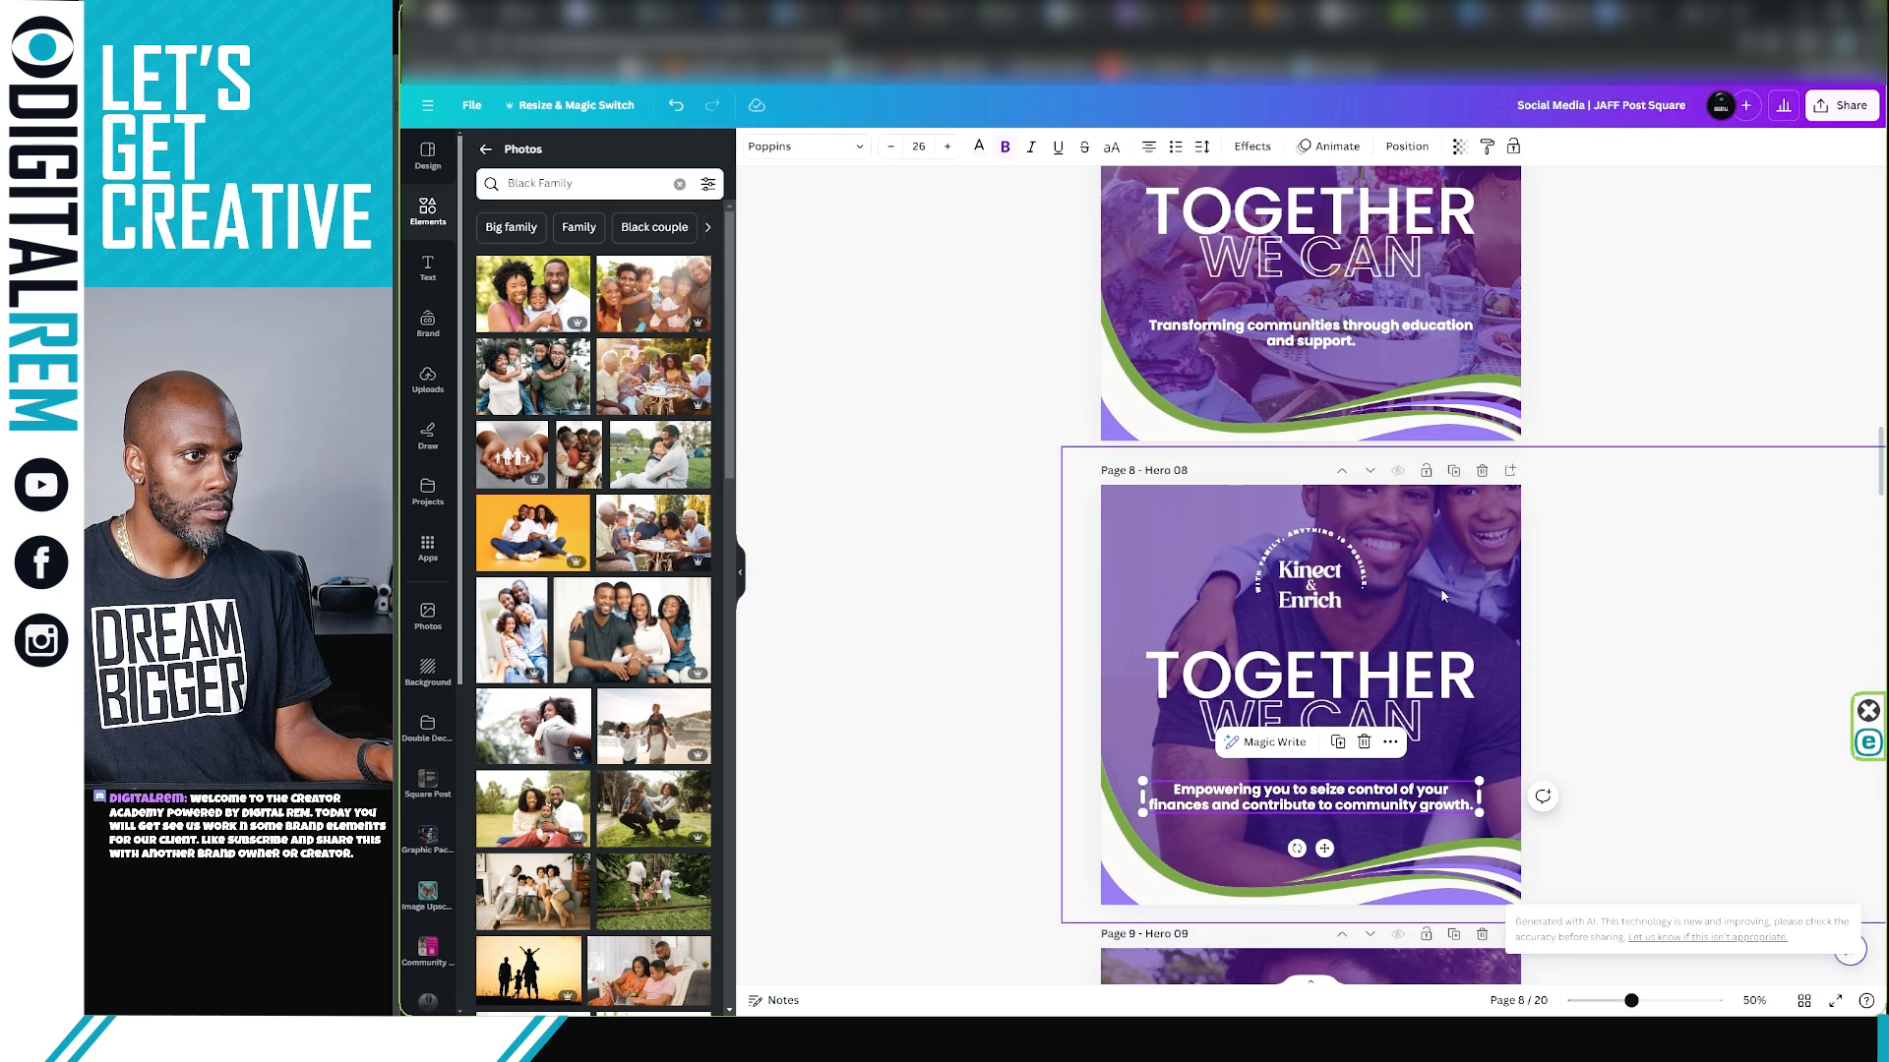
left_click(1072, 521)
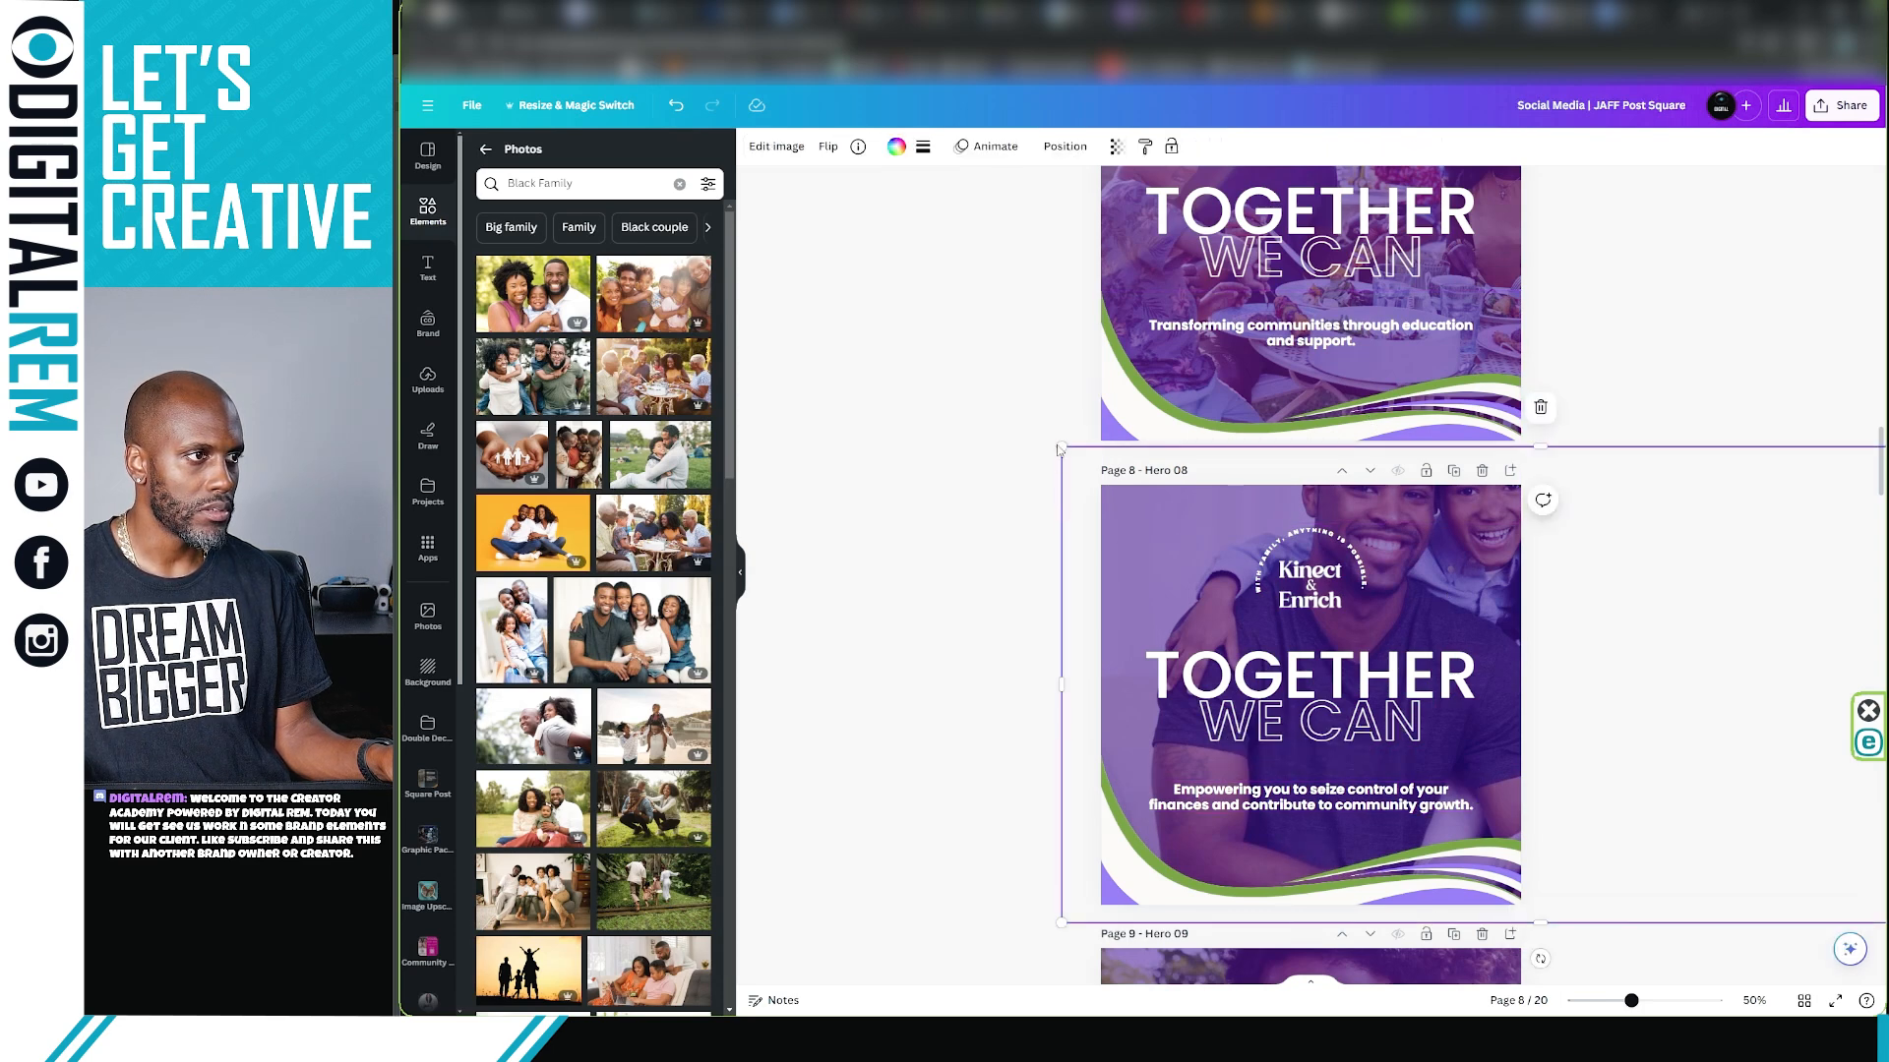
left_click_drag(1062, 448, 893, 531)
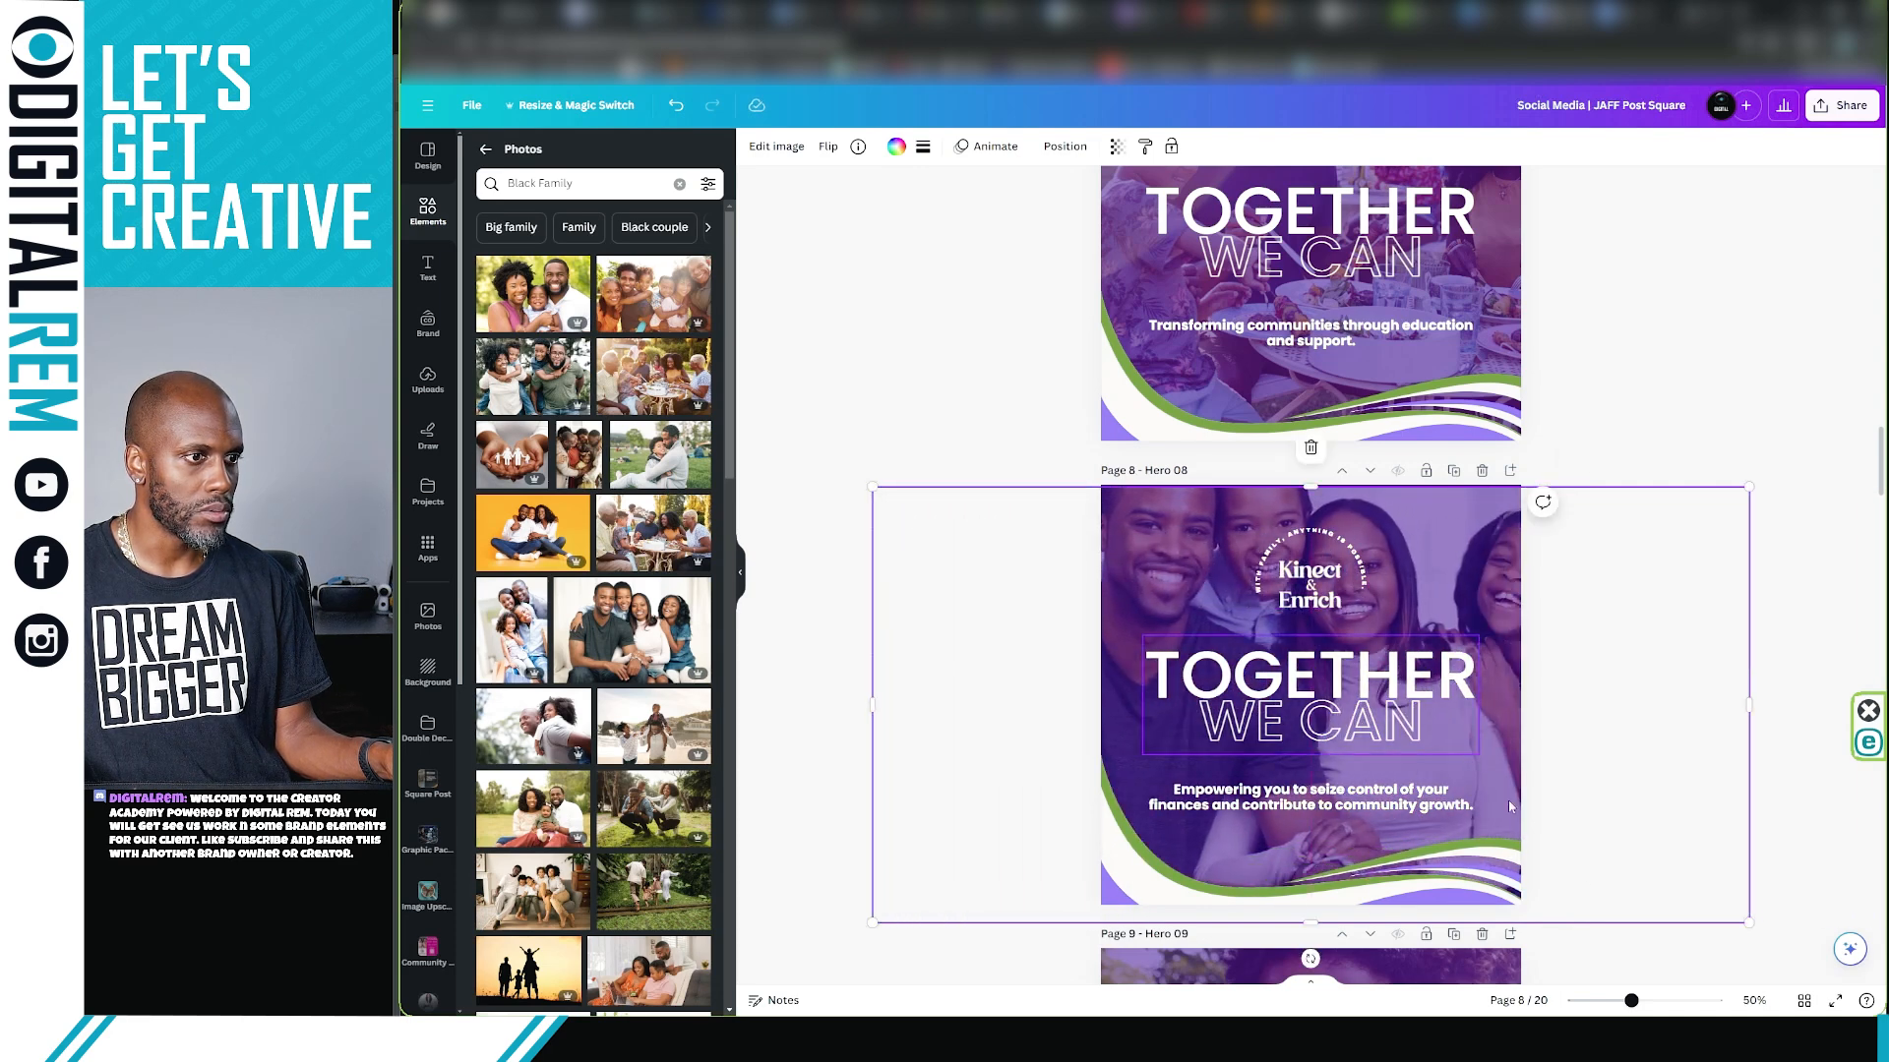
Scale the Hero 08 family photo down further, align its upper edge with the post, and fine-tune its horizontal framing
left_click_drag(1747, 921, 1673, 883)
left_click_drag(1573, 747, 1574, 760)
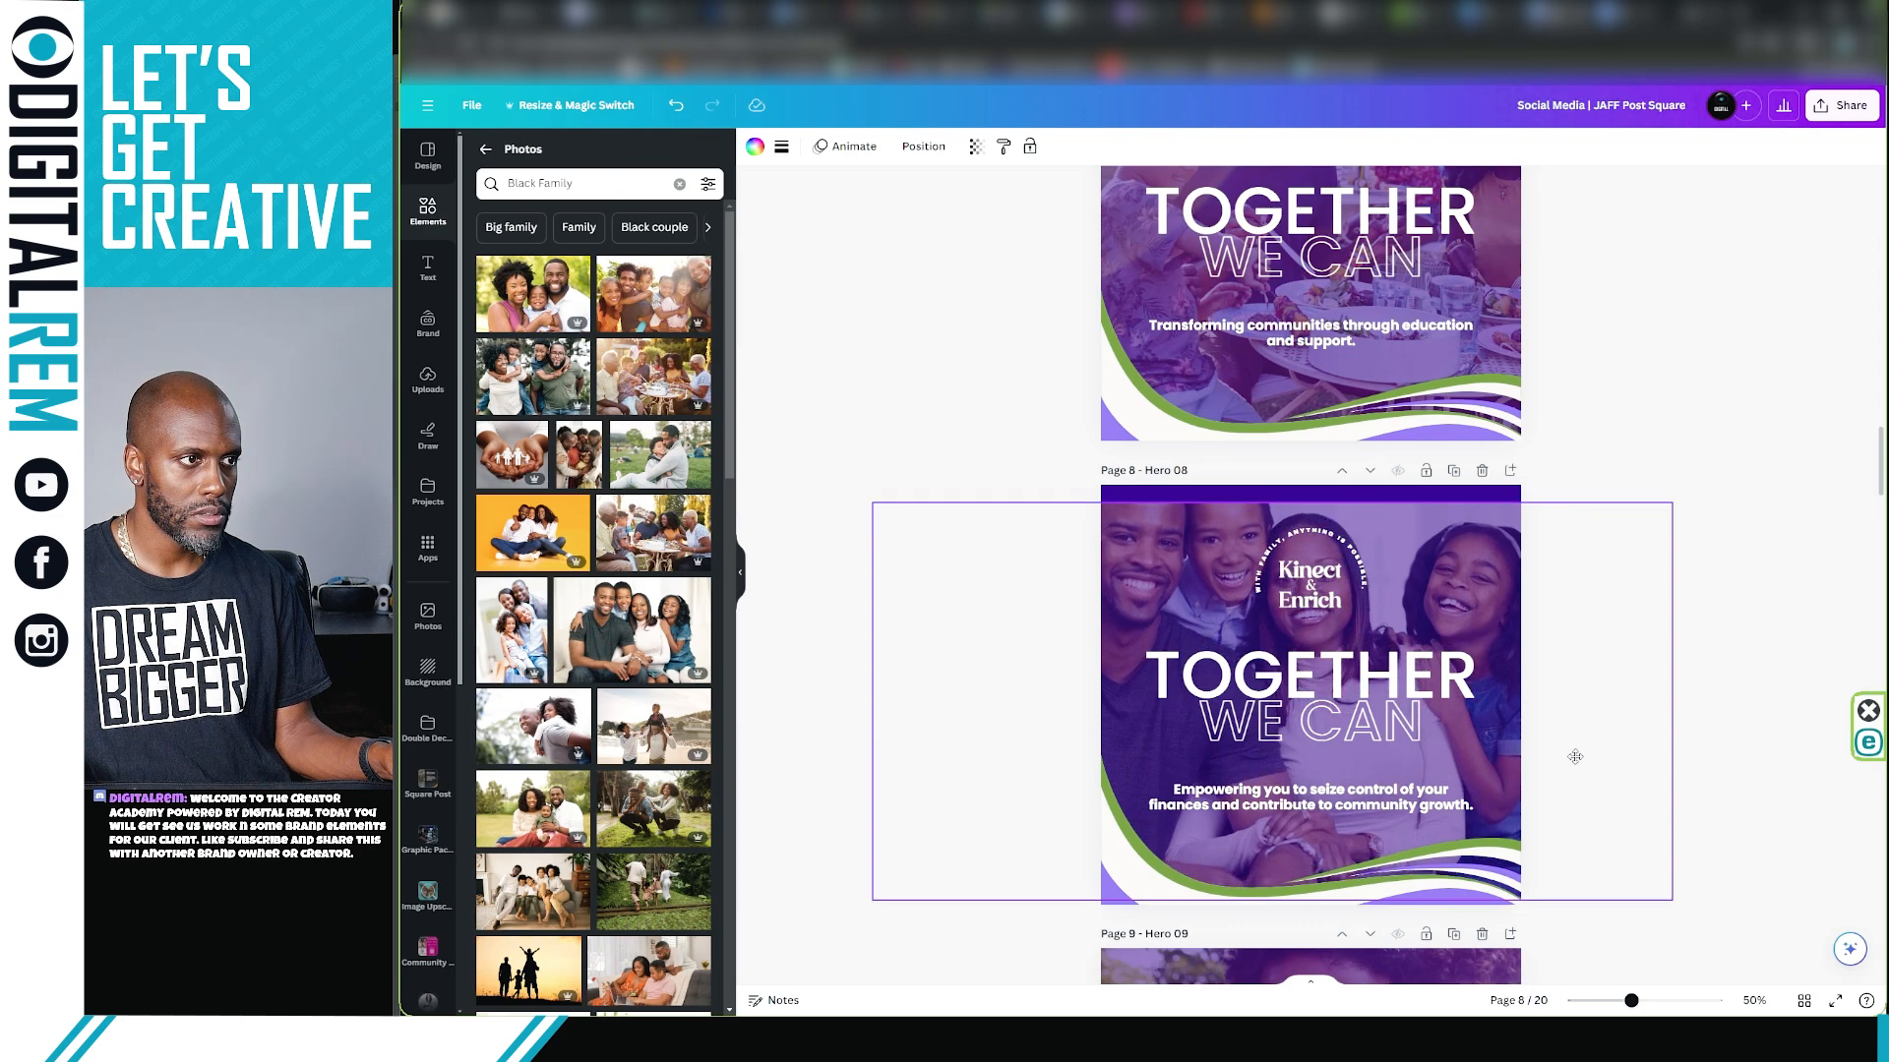
left_click_drag(1273, 504, 1273, 485)
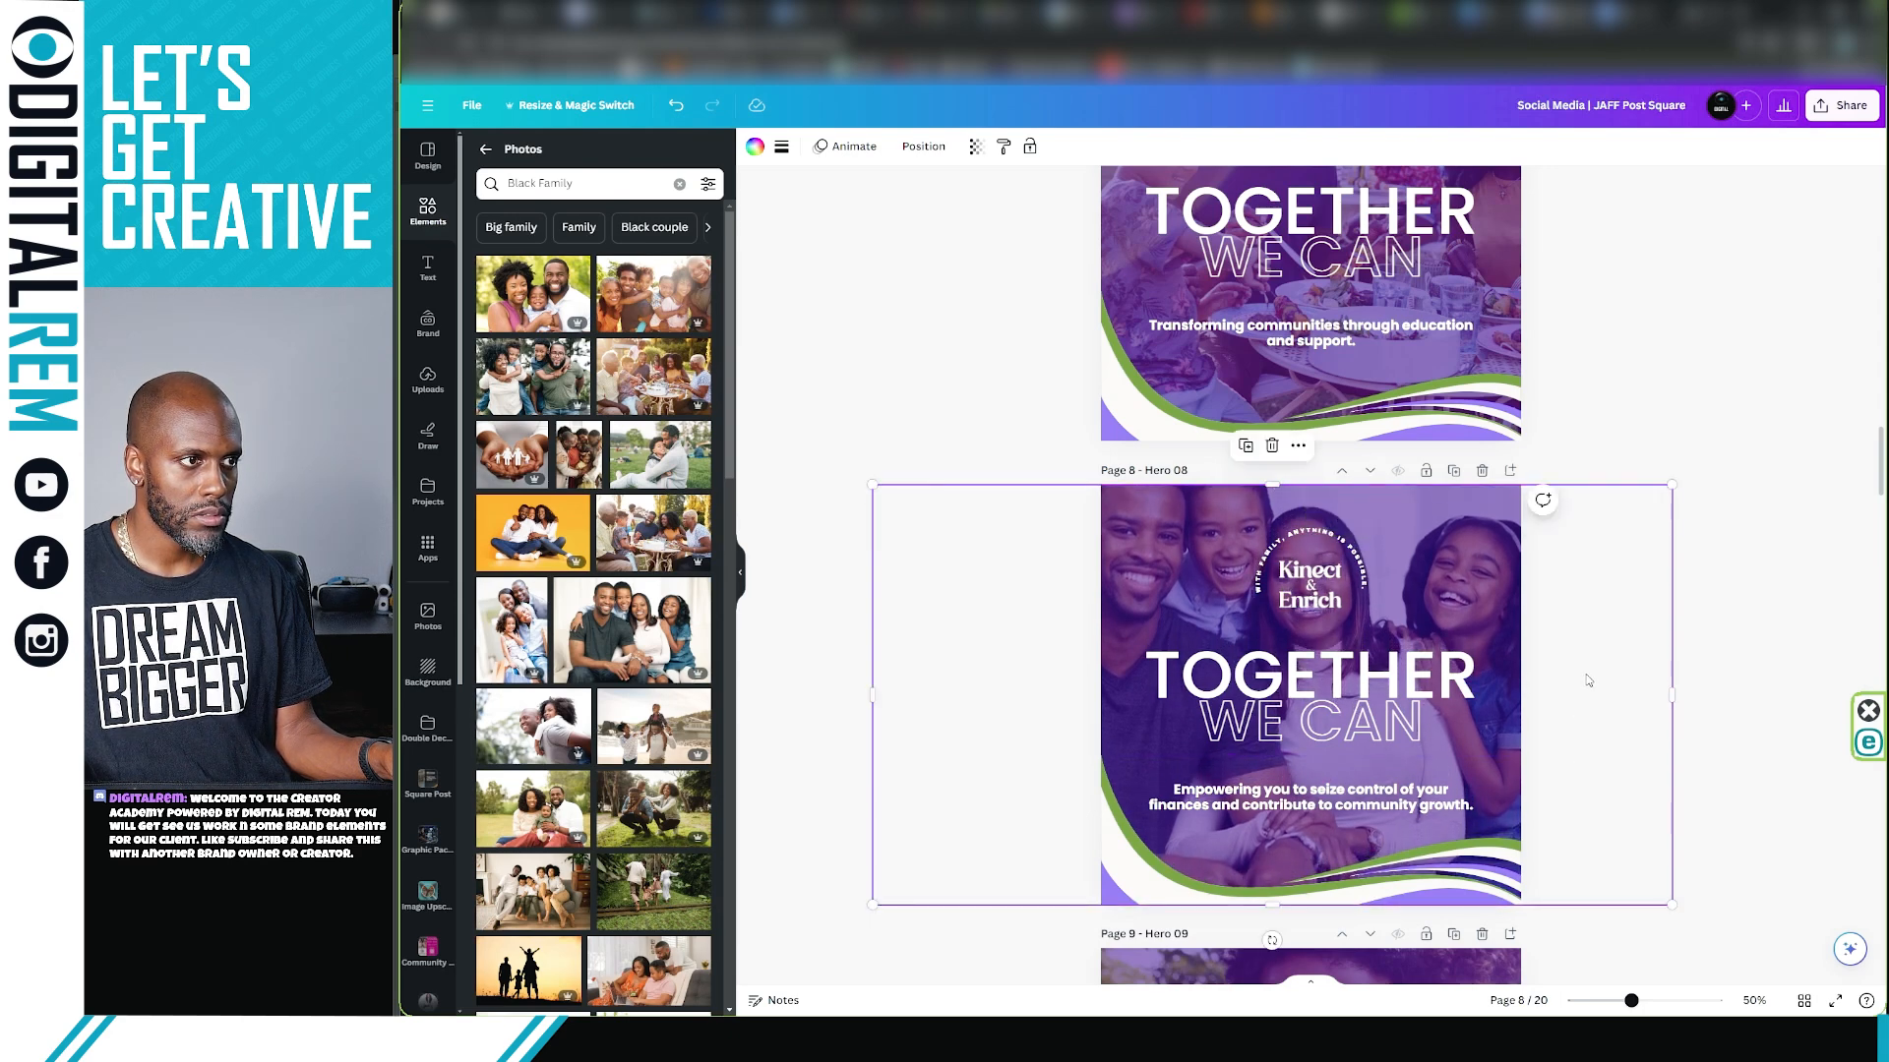
left_click_drag(1547, 602, 1574, 595)
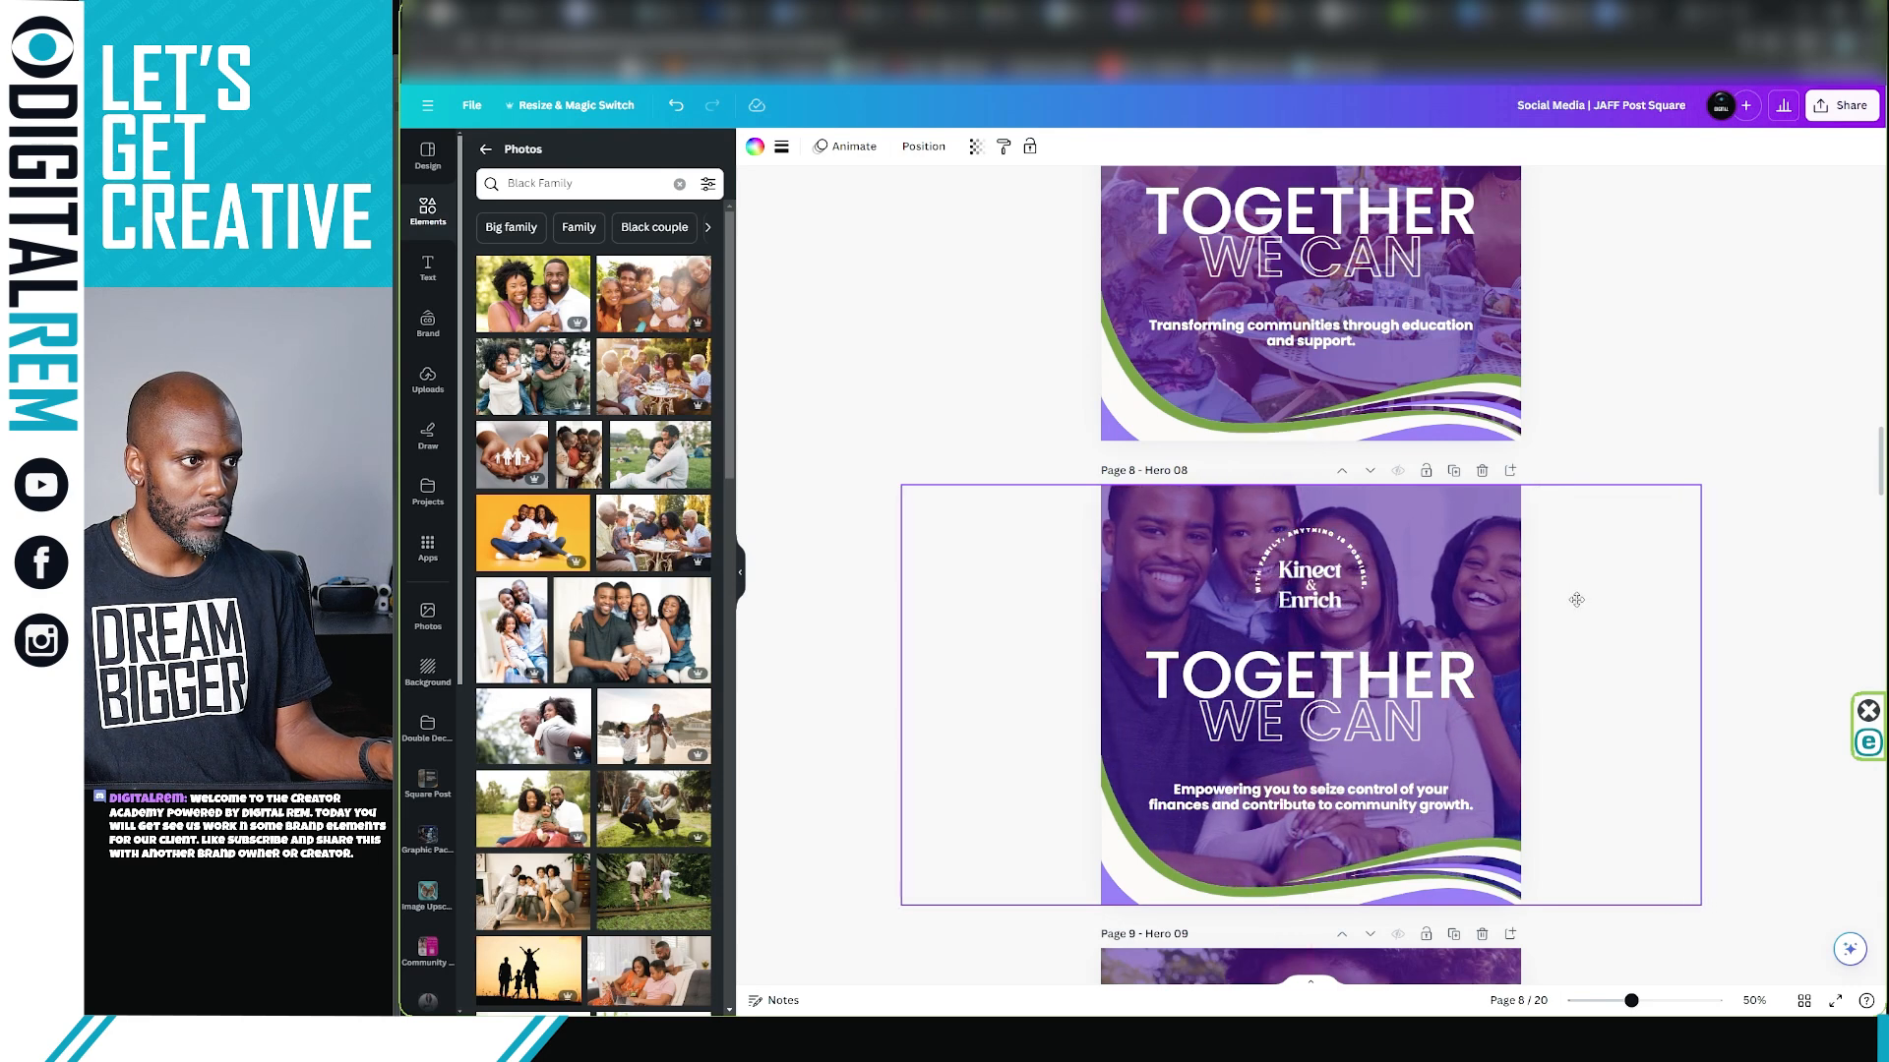
left_click(1660, 416)
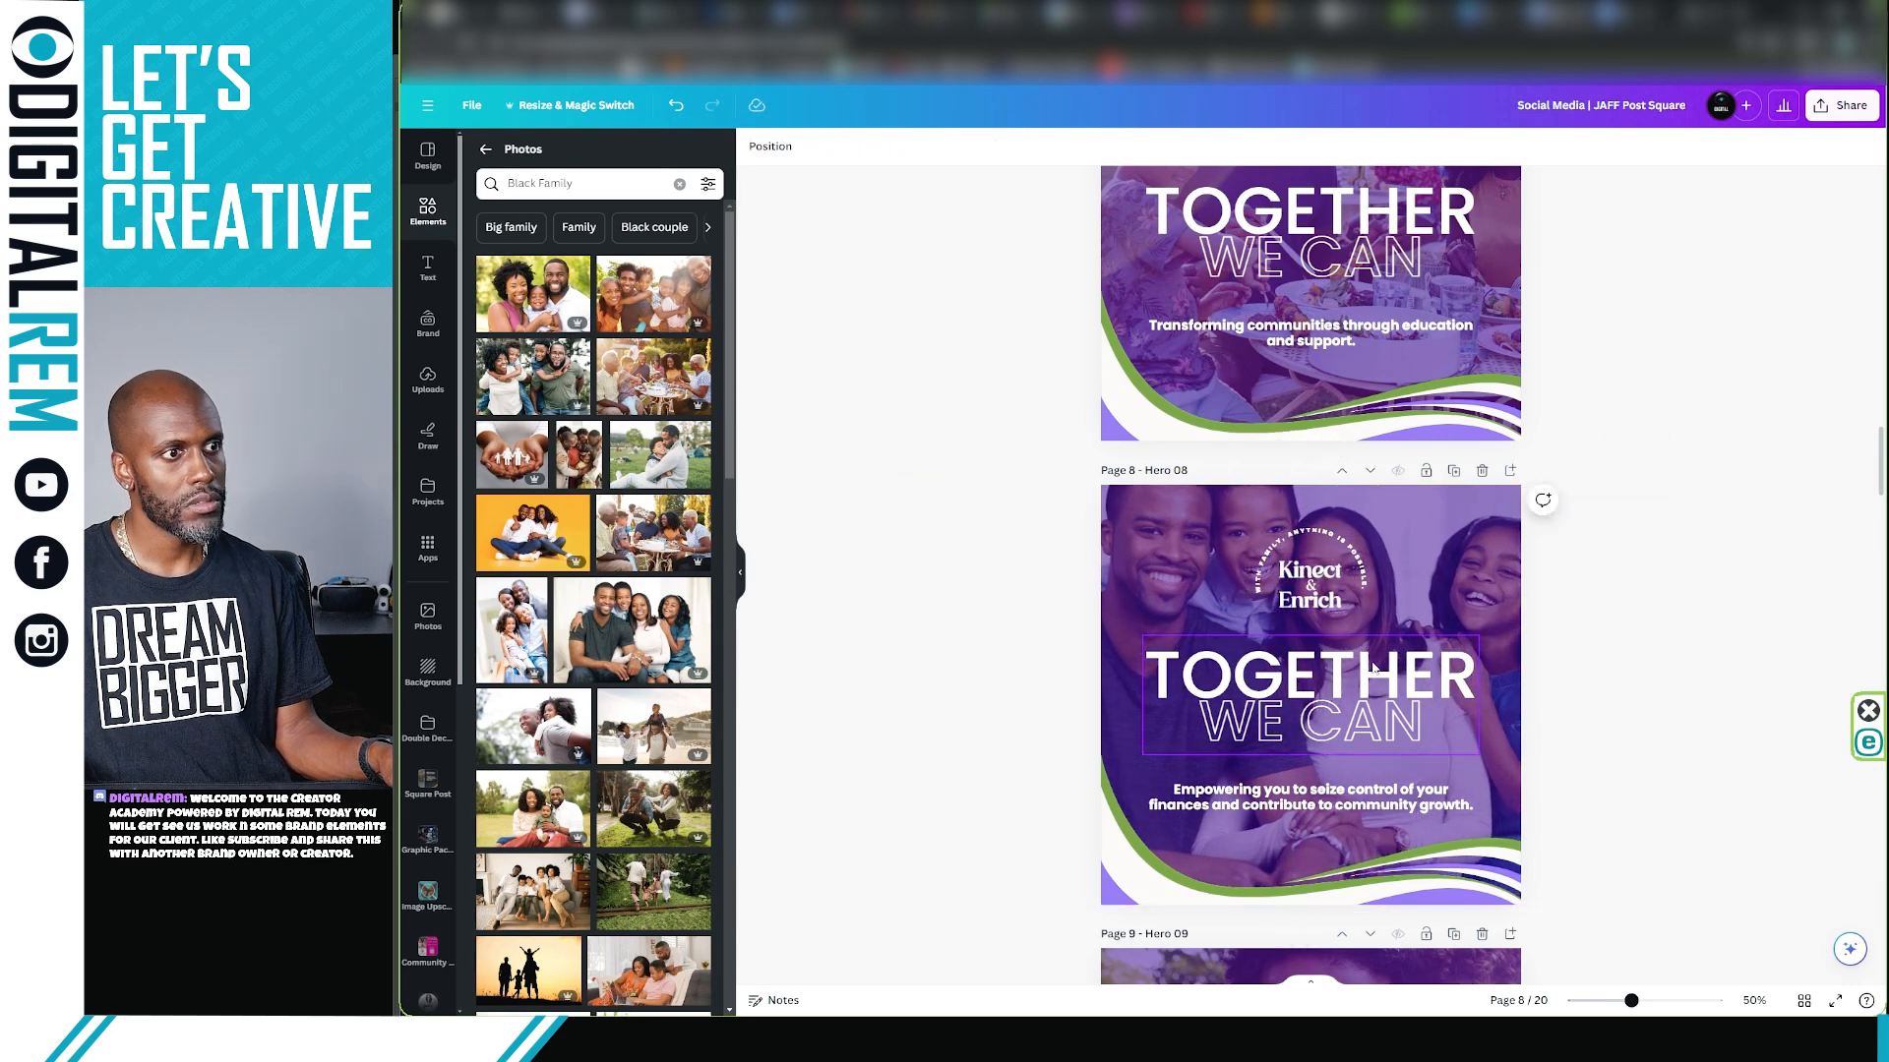
Browse the Black Family photos and replace the background on page 9, Hero 09, with the man carrying a girl on his back
scroll(1023, 664, "down", 5)
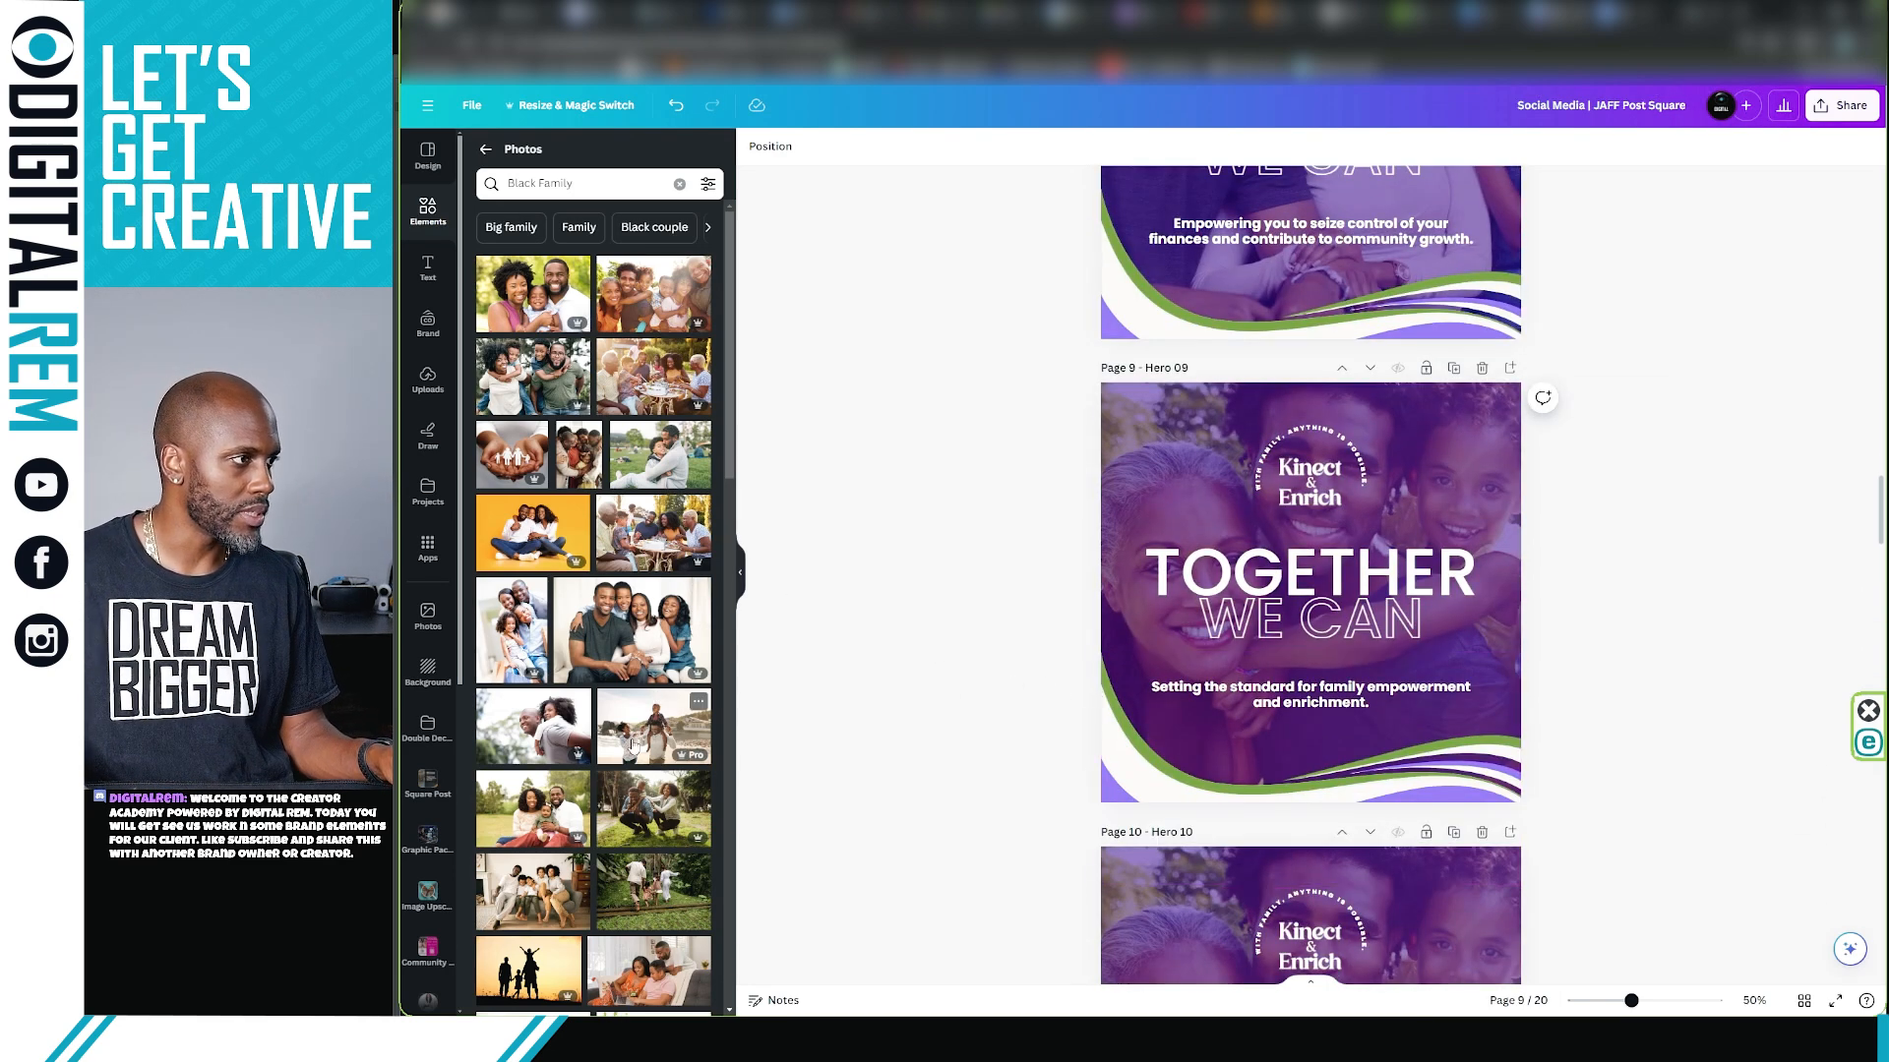
scroll(627, 713, "down", 3)
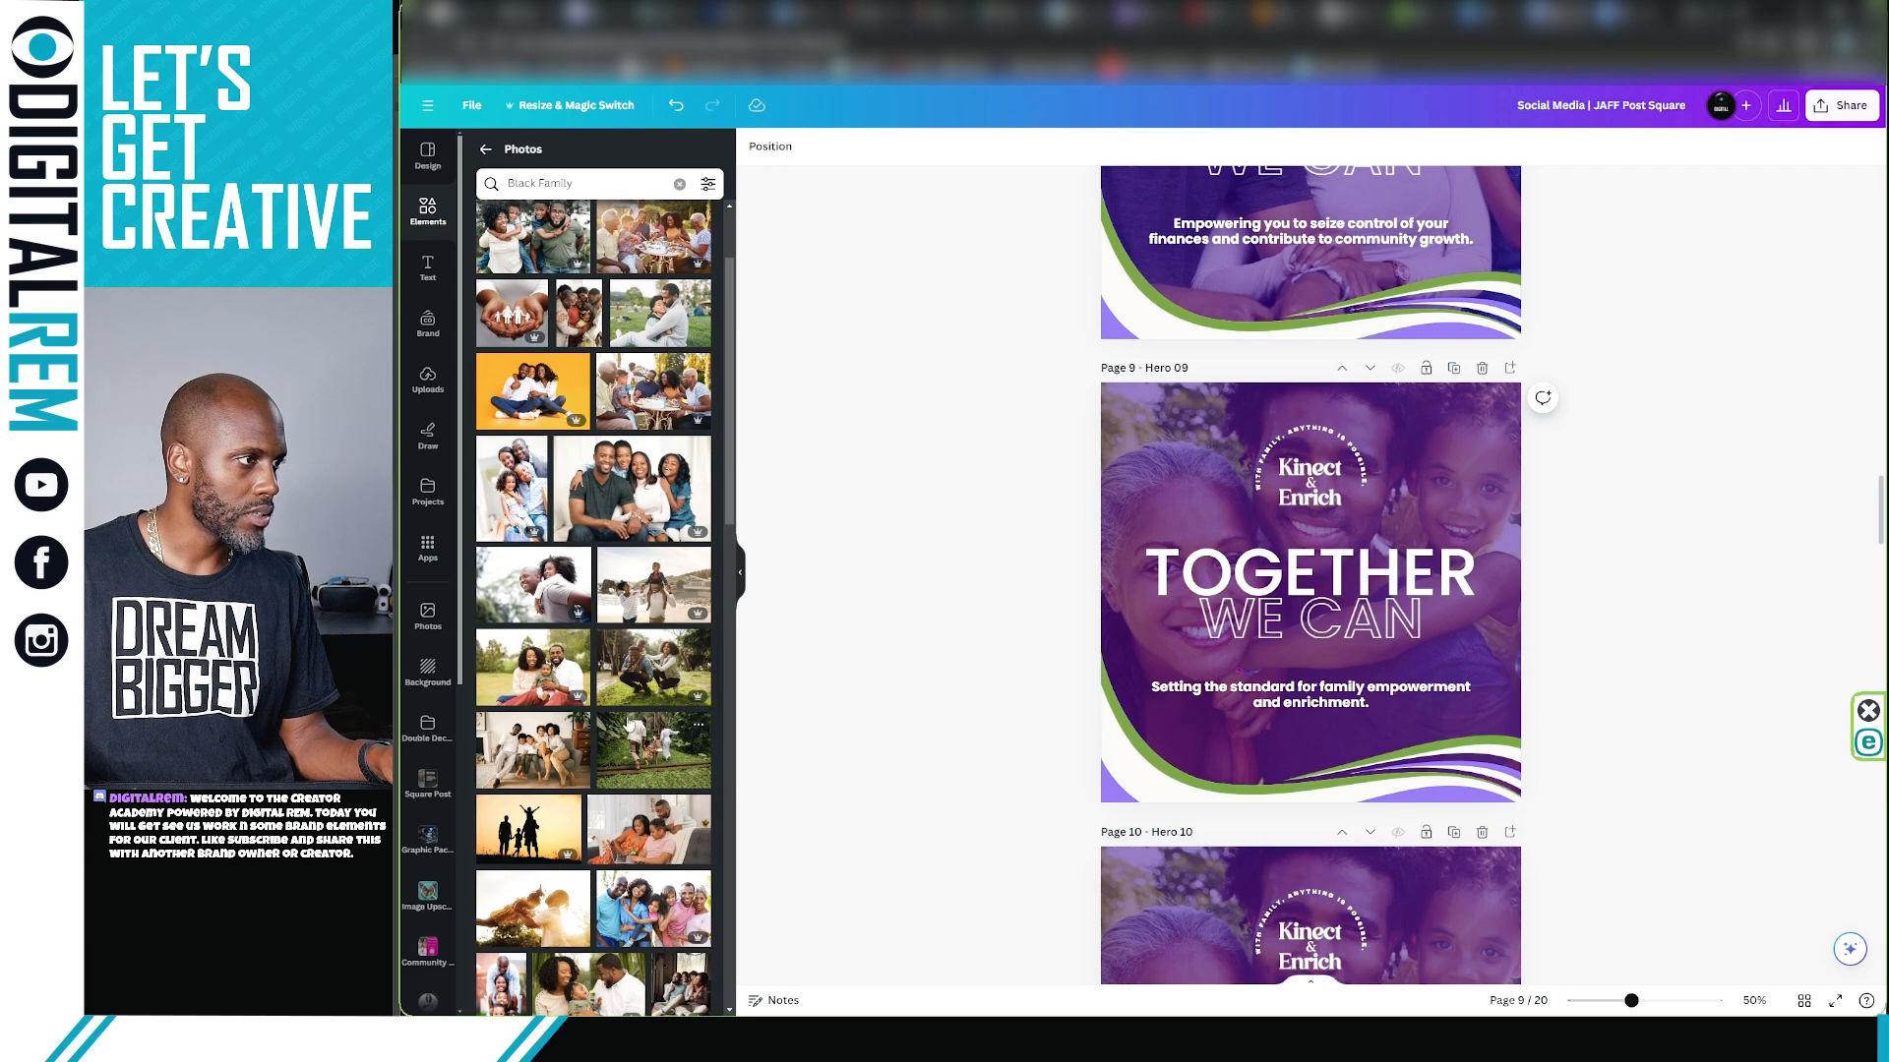
scroll(627, 727, "down", 3)
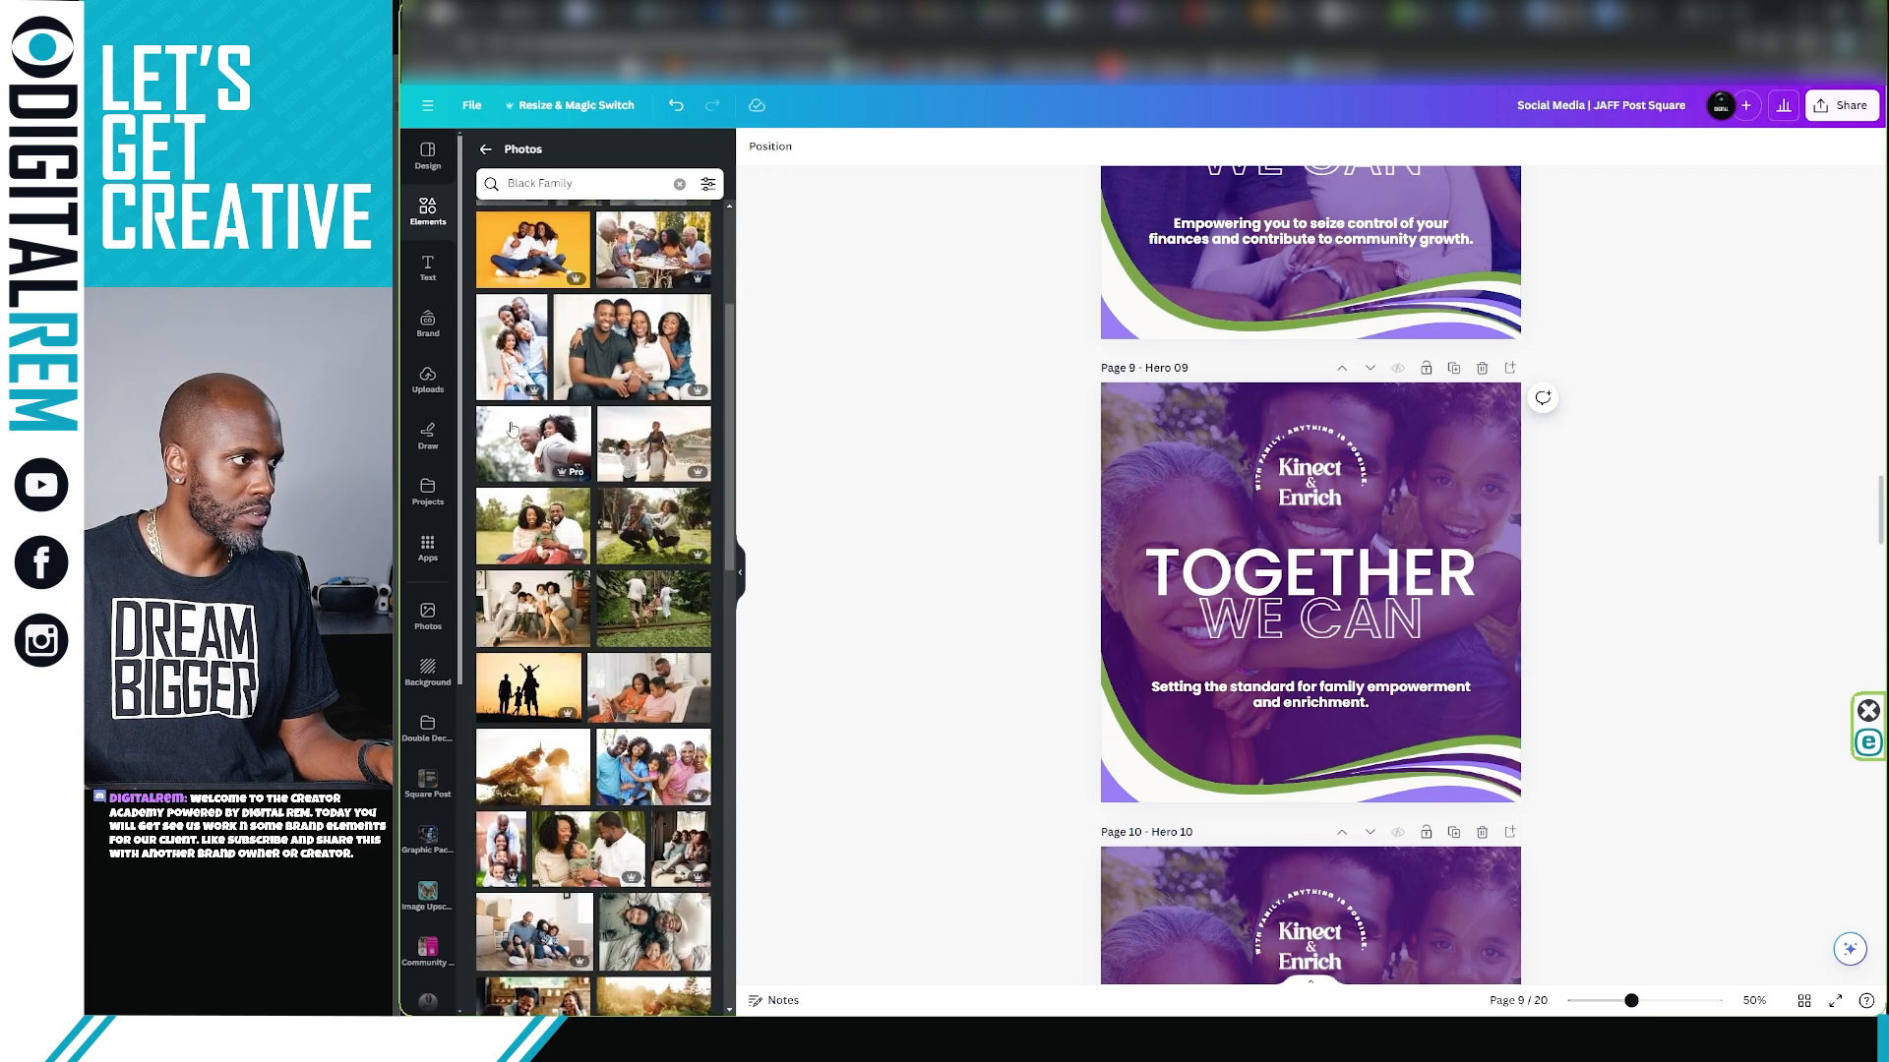
left_click_drag(503, 448, 937, 482)
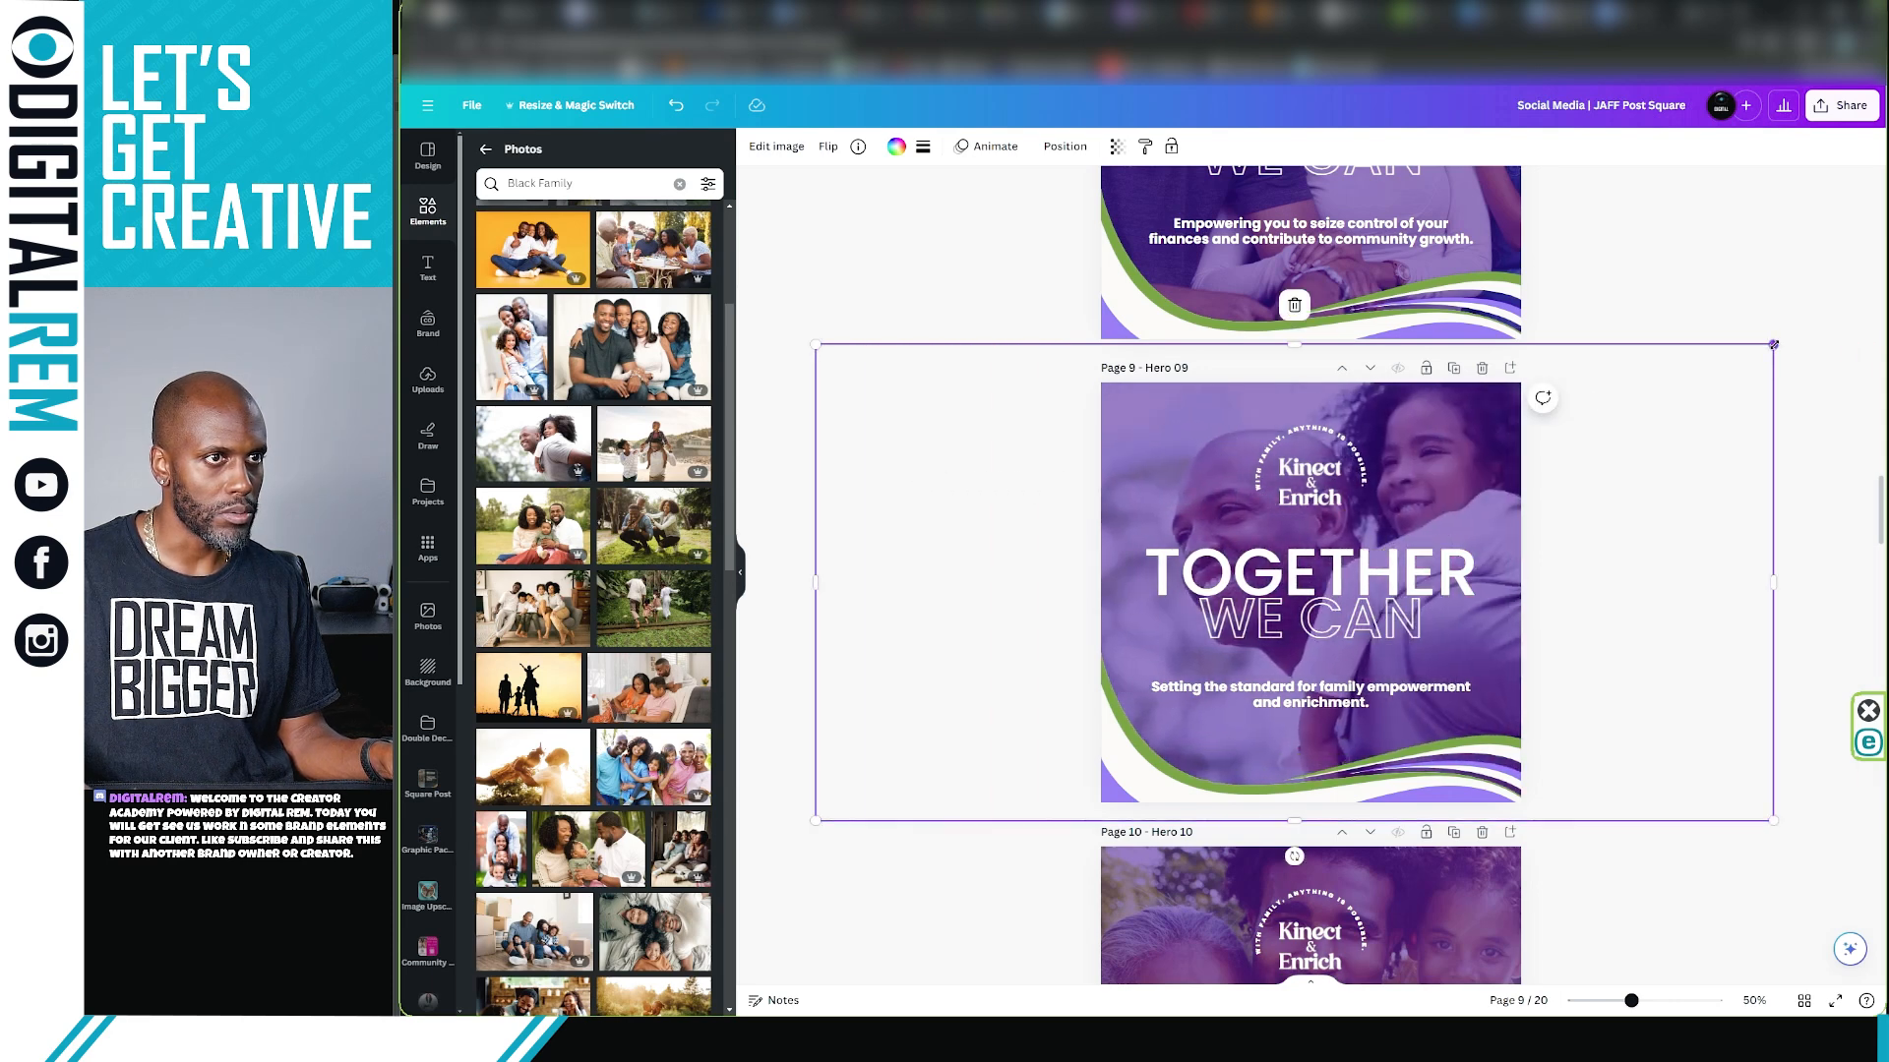
Scale the piggyback photo on Hero 09 down to the post's height and shift it slightly to the left
left_click_drag(1773, 344, 1696, 383)
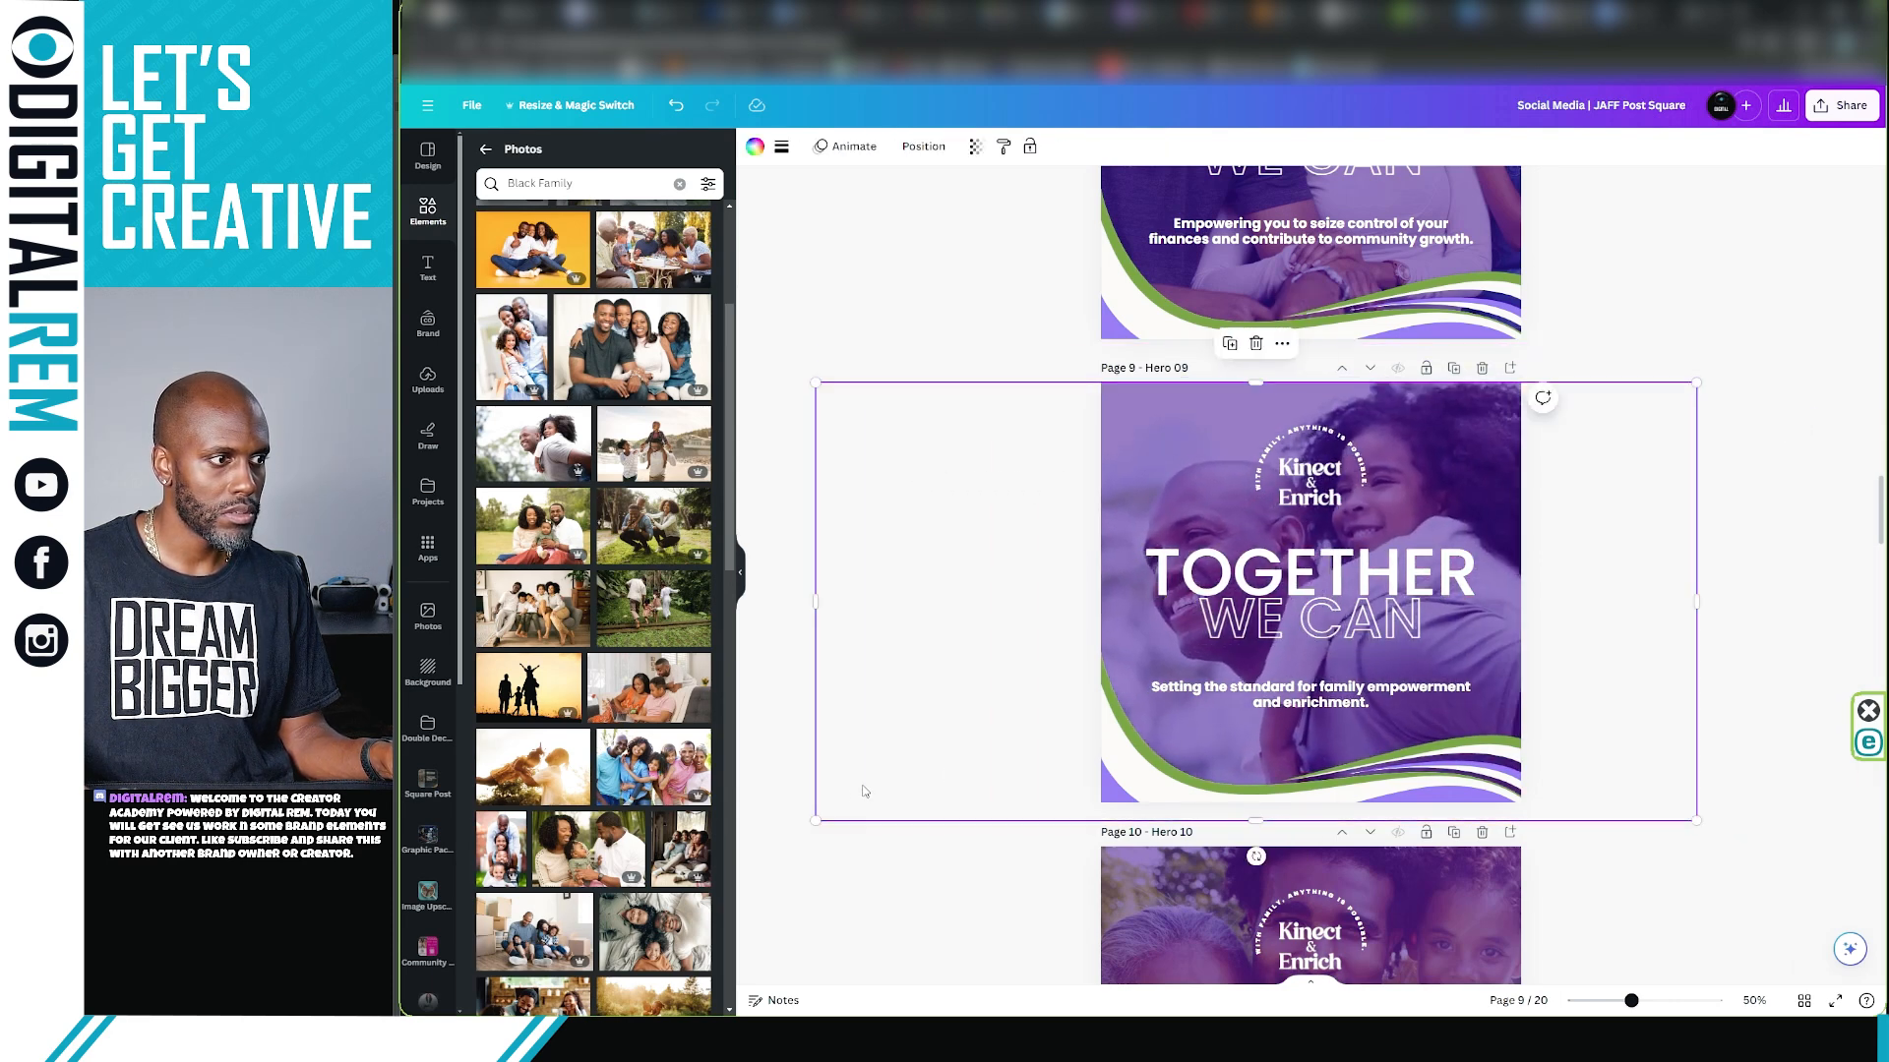
left_click(809, 835)
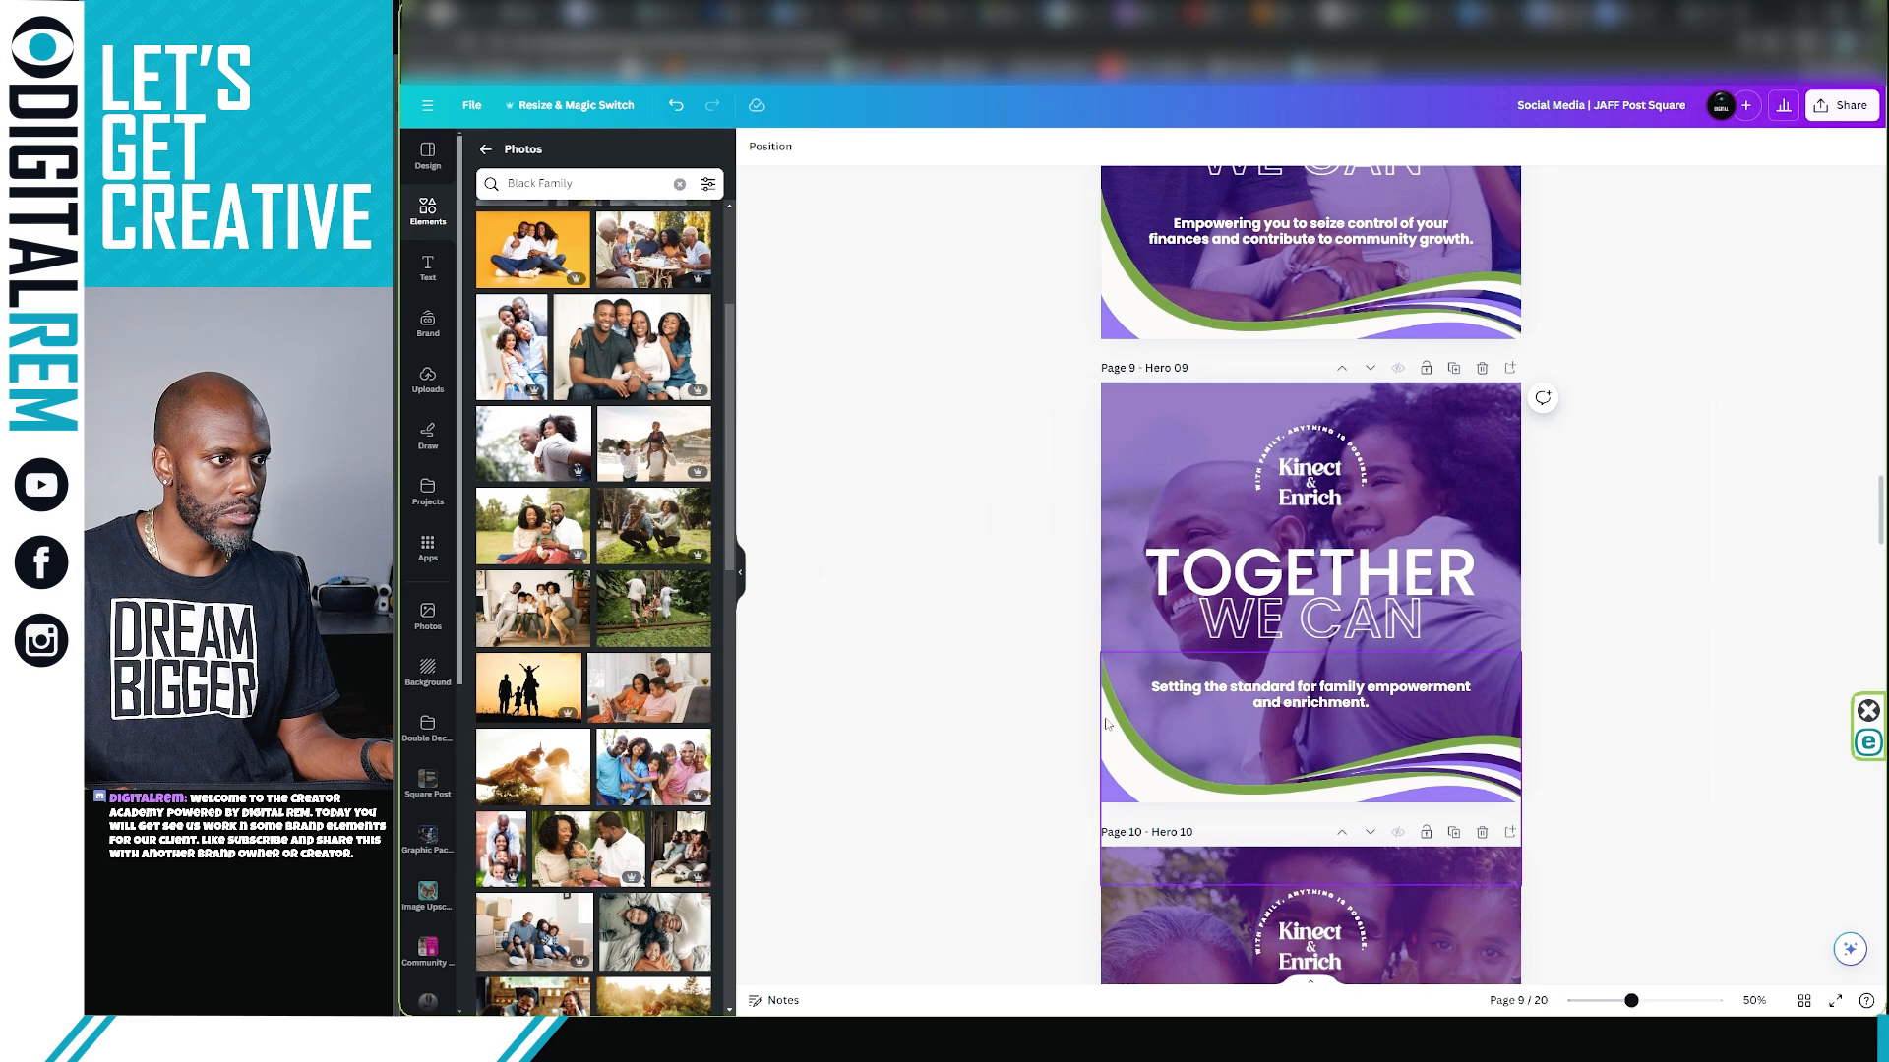
left_click(808, 787)
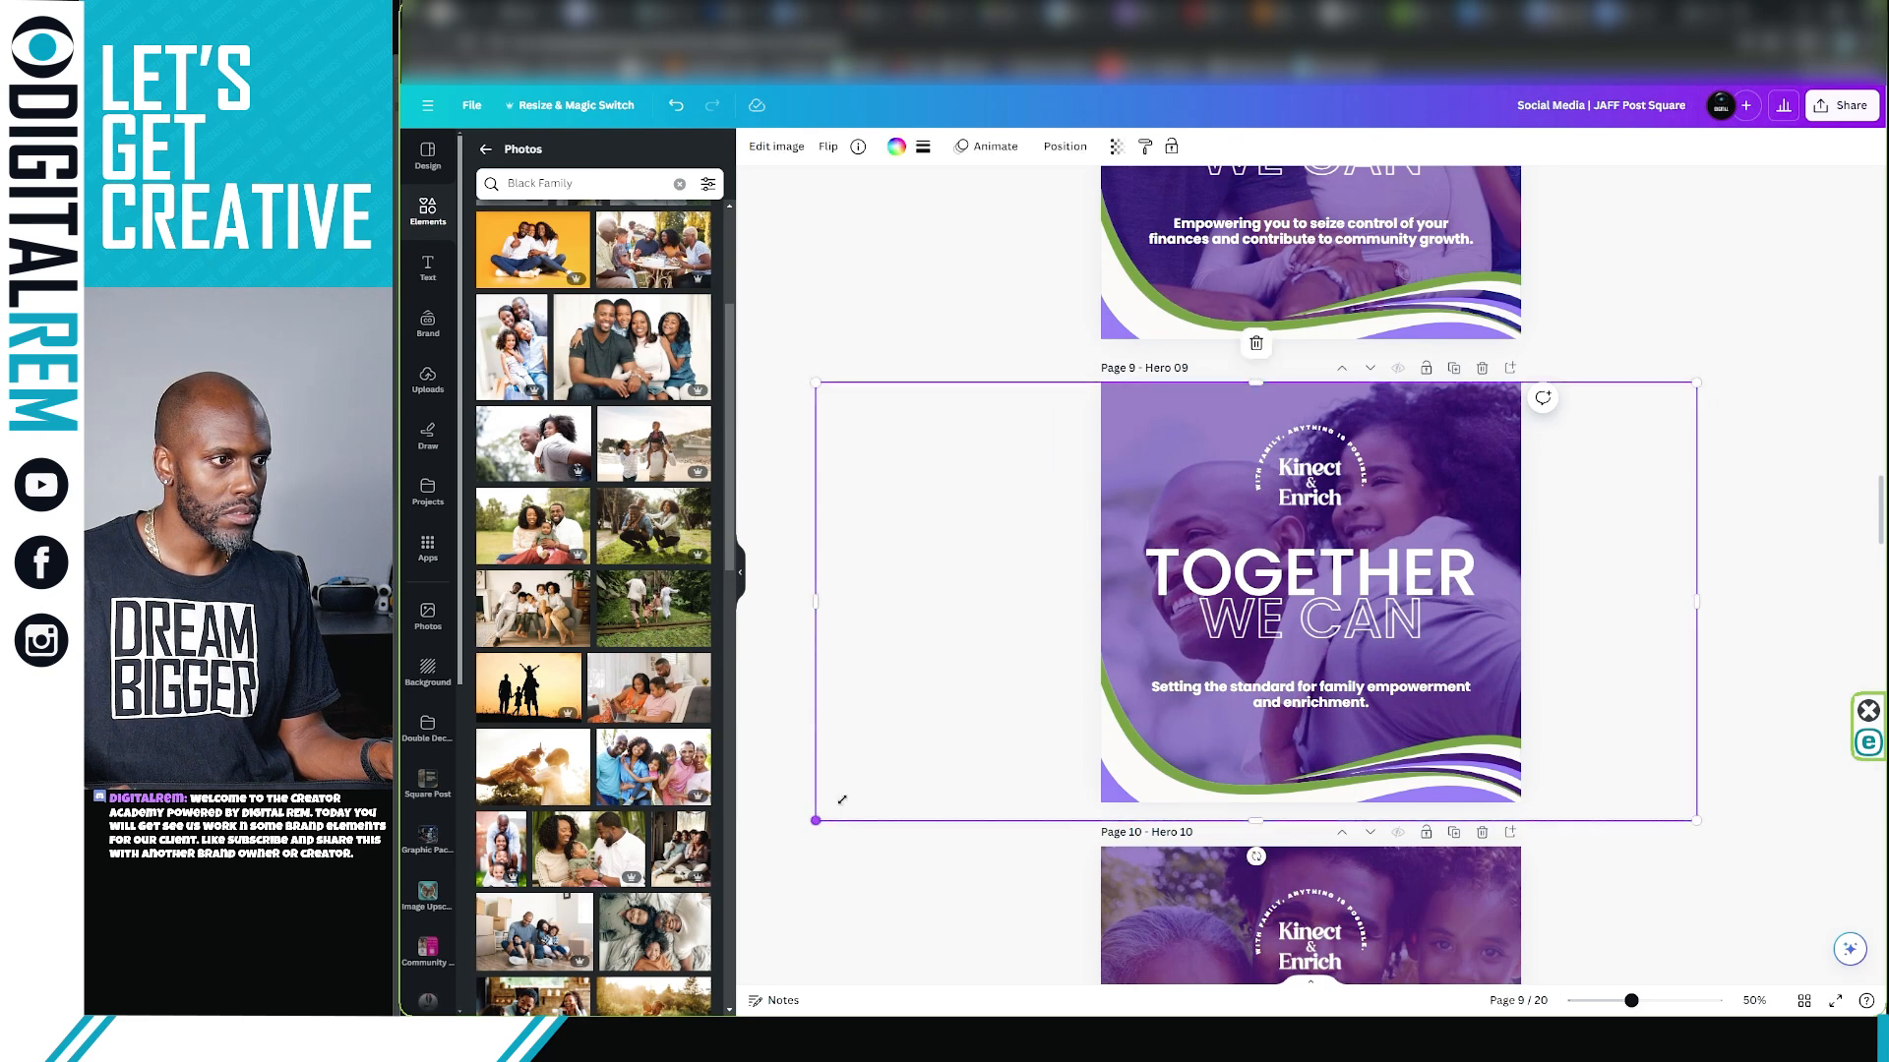
left_click_drag(842, 800, 843, 803)
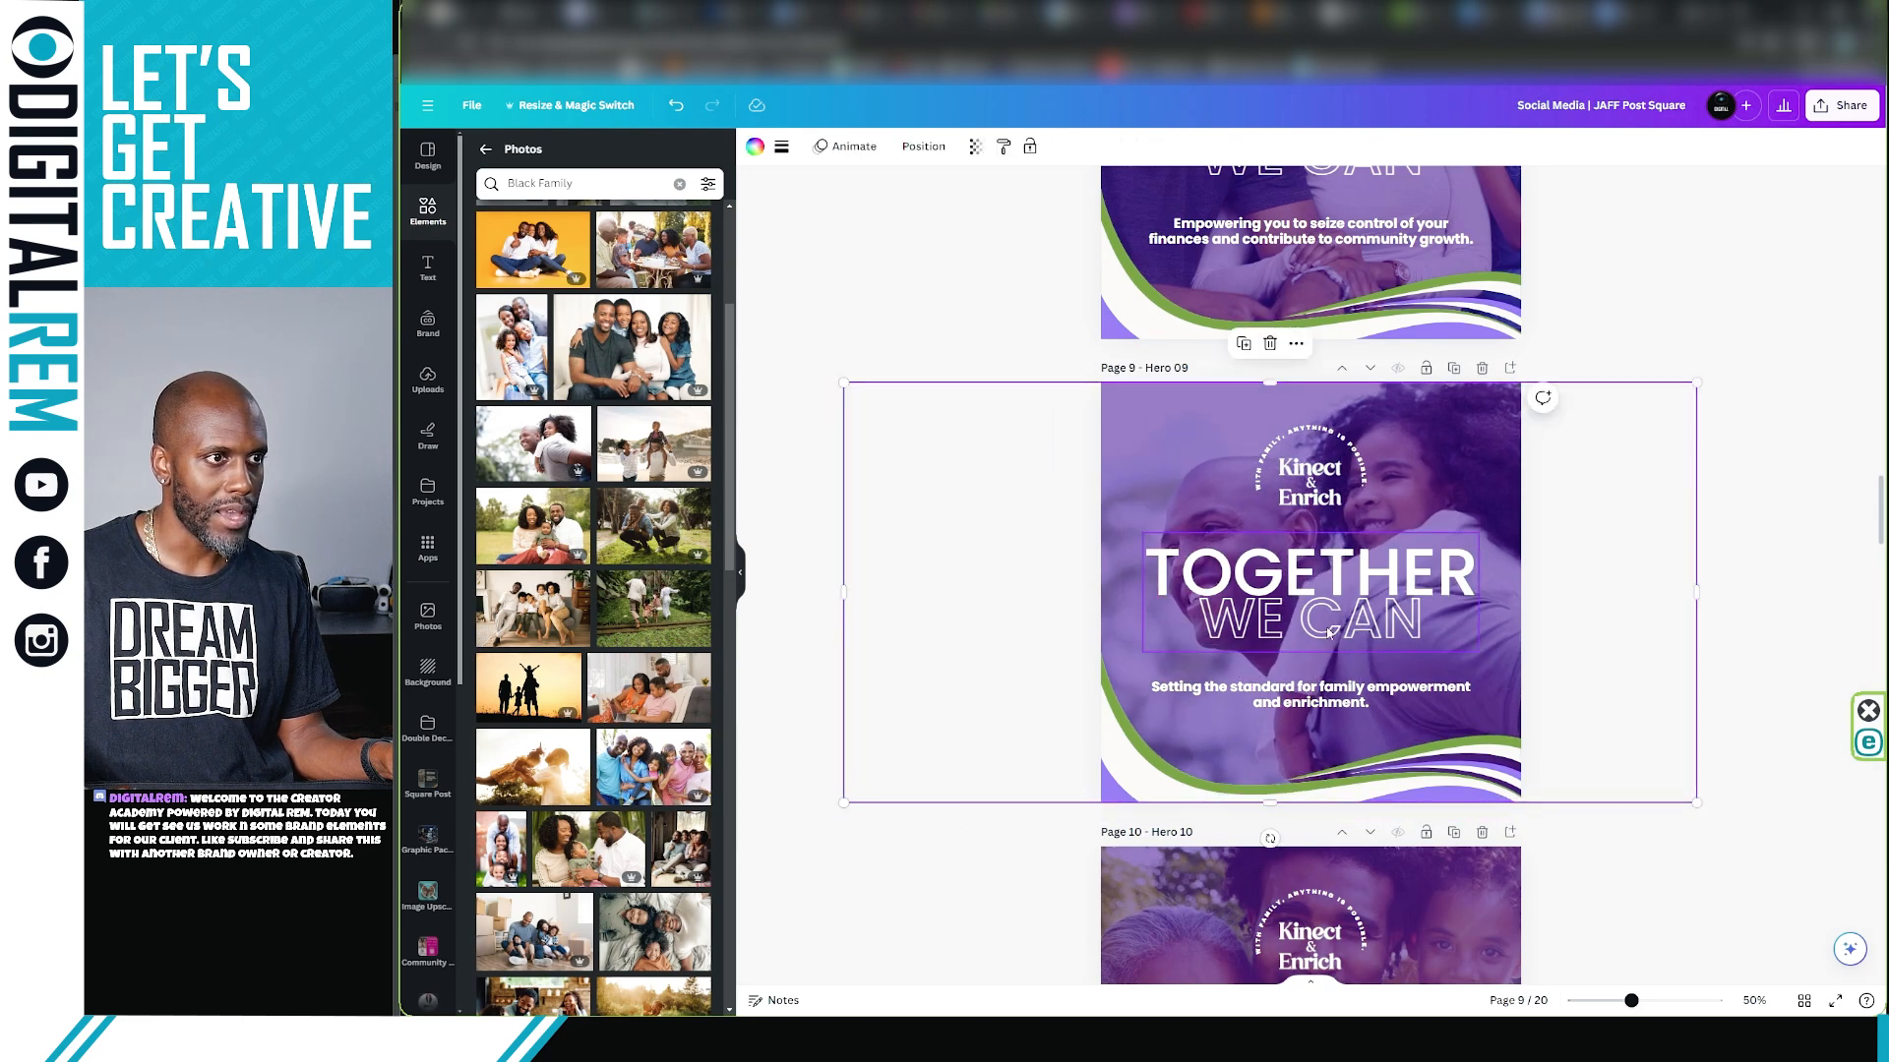
left_click_drag(1594, 540, 1571, 541)
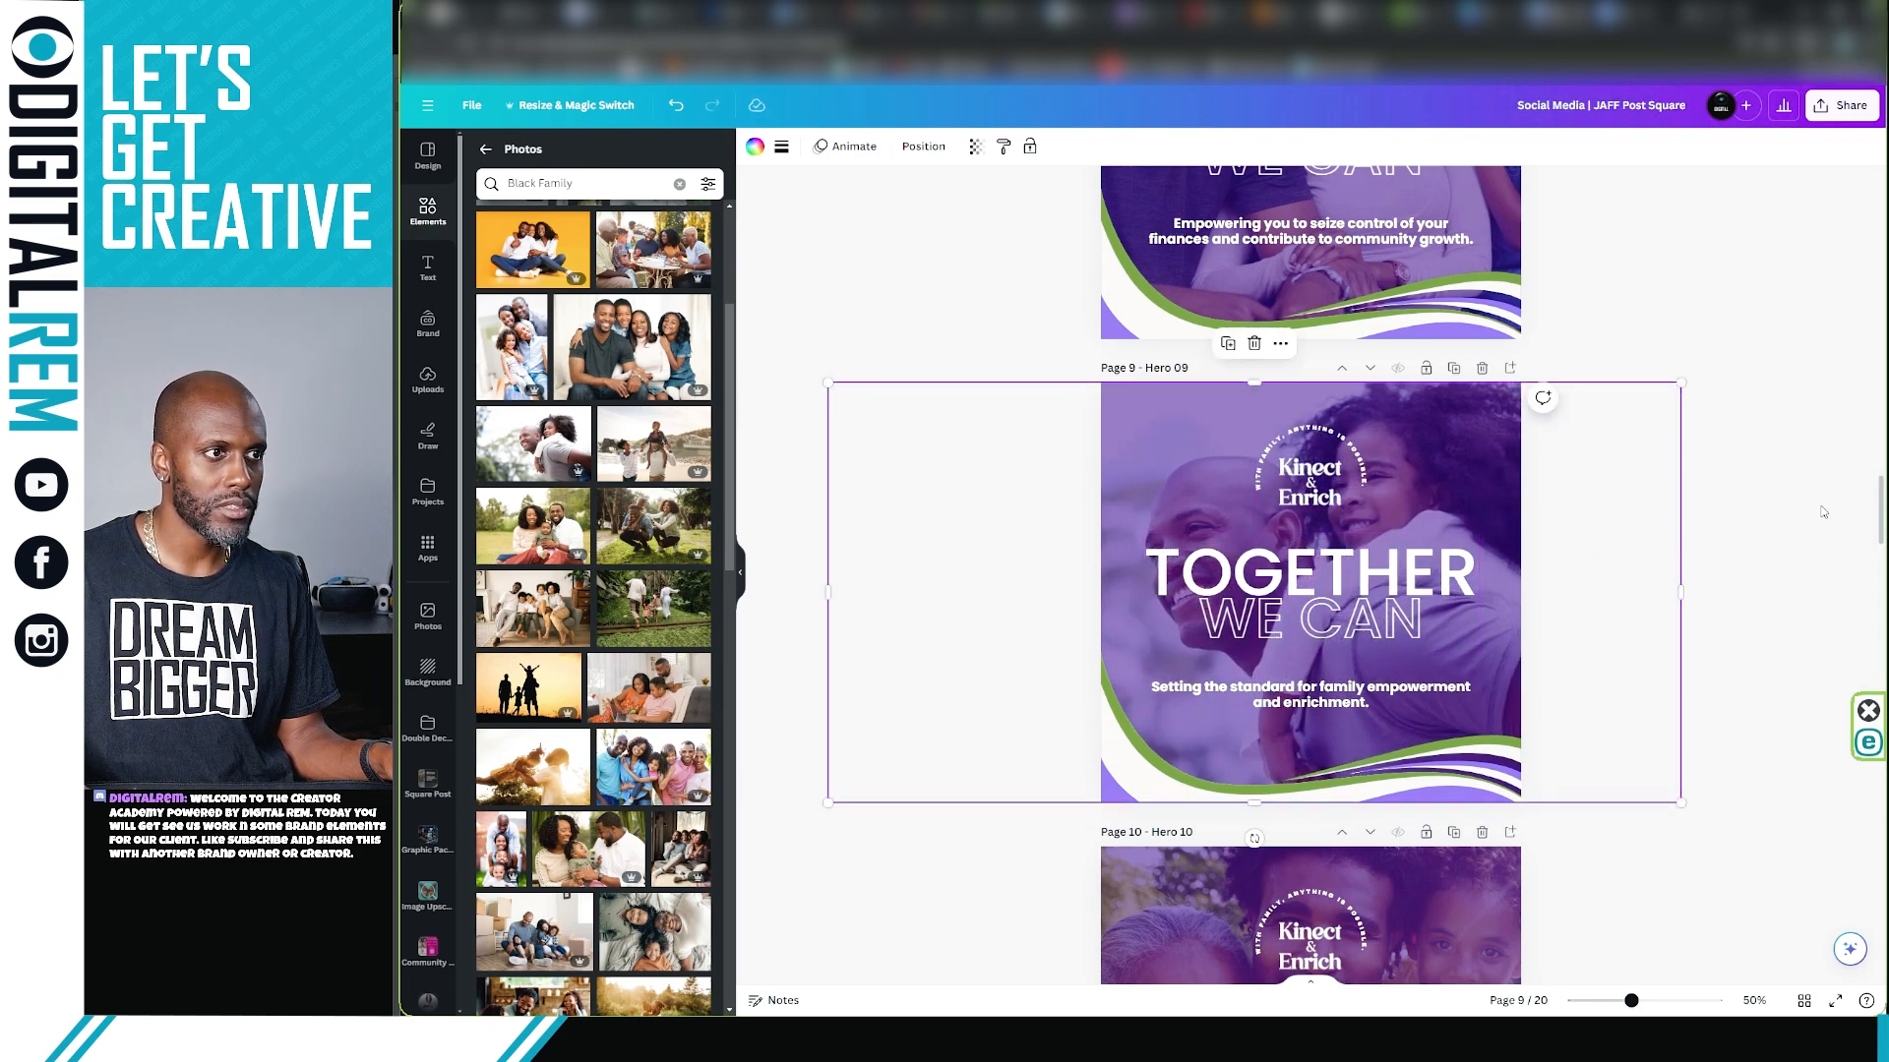
Browse the Black Family photos and replace the background on page 10, Hero 10, with the multigenerational family walking outdoors
scroll(1652, 709, "down", 5)
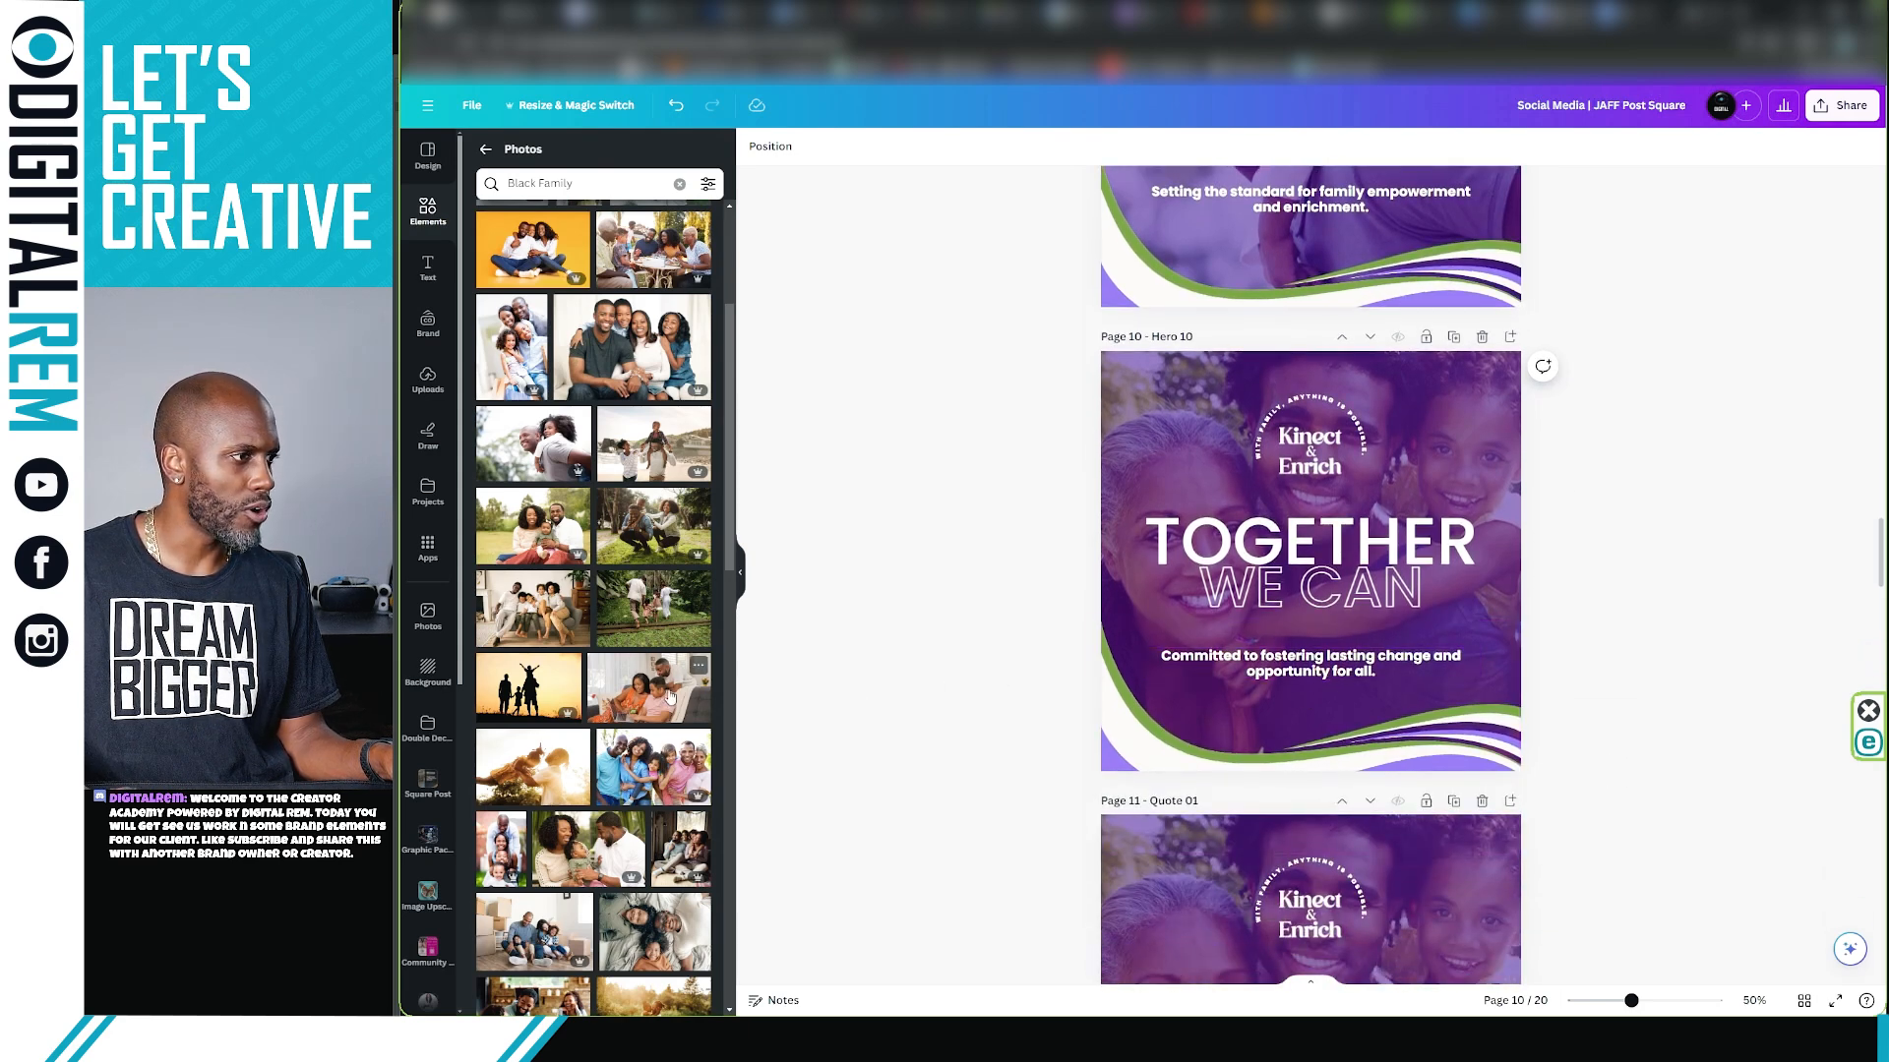
scroll(669, 697, "down", 3)
scroll(638, 682, "down", 3)
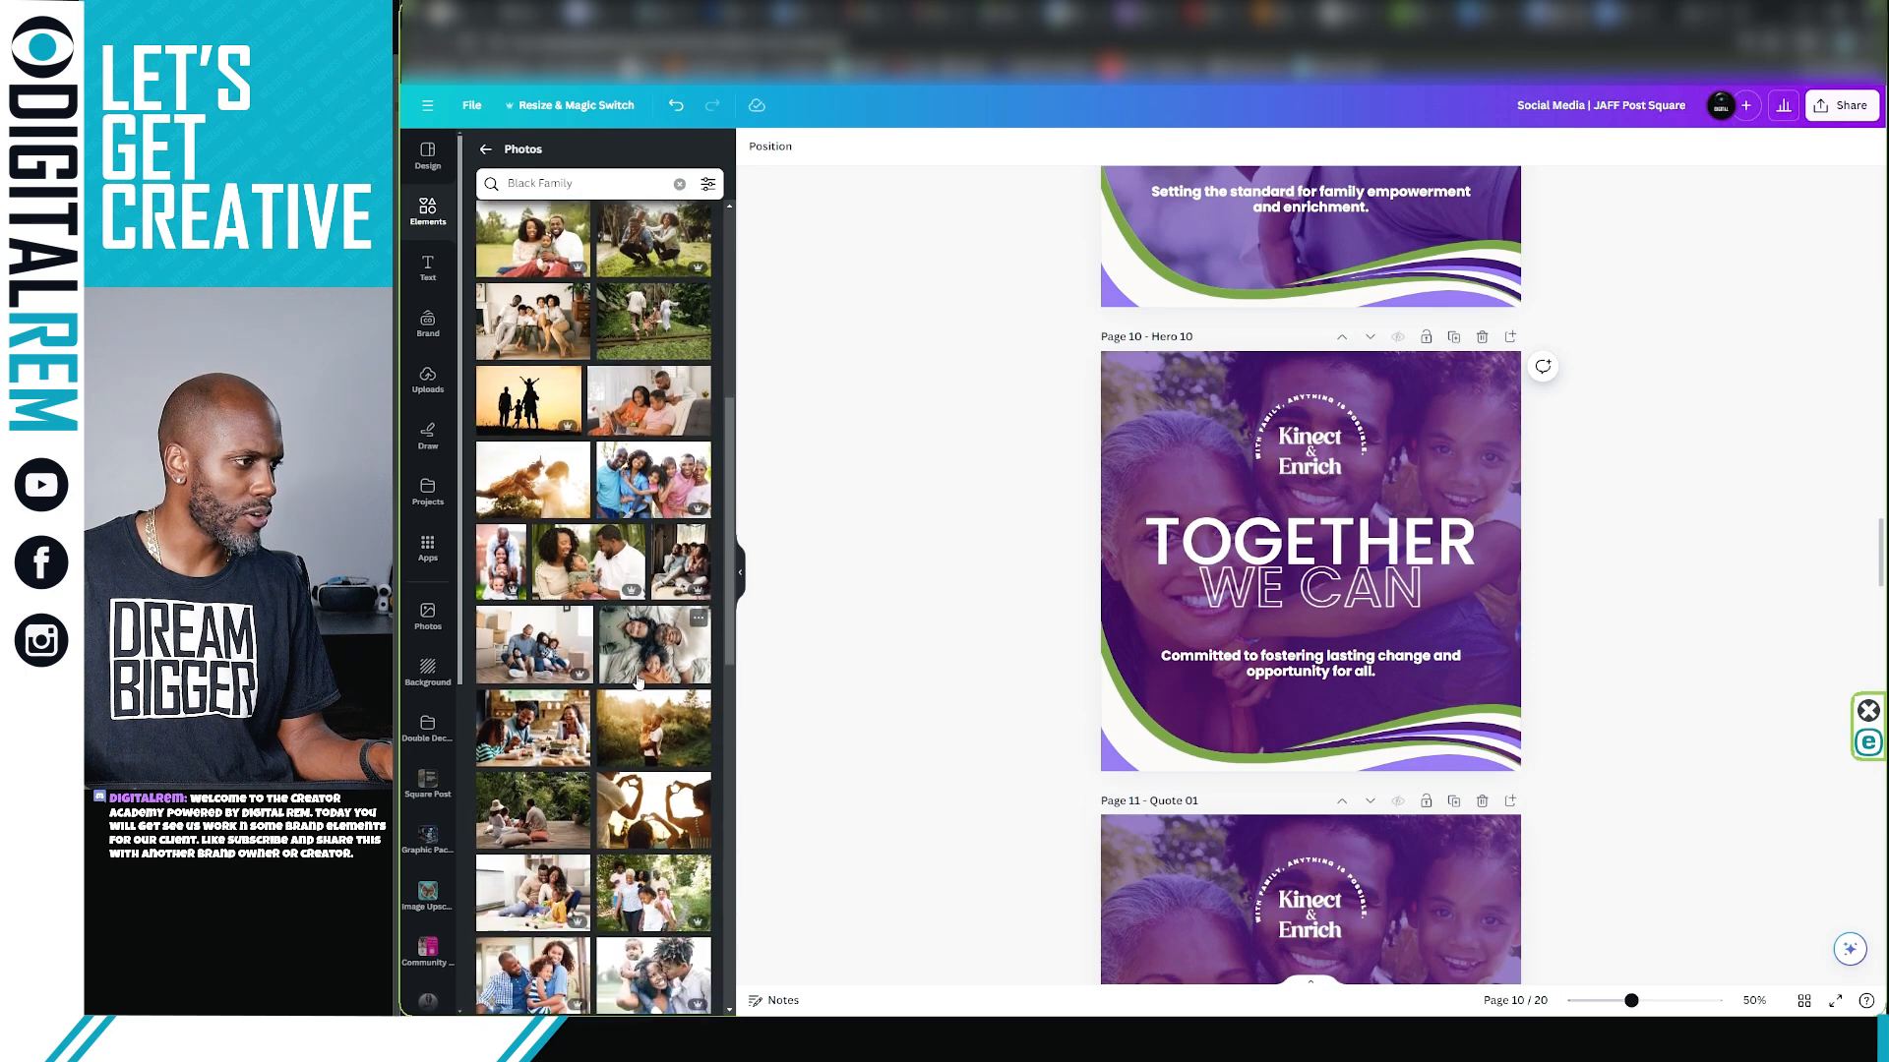
scroll(637, 682, "down", 6)
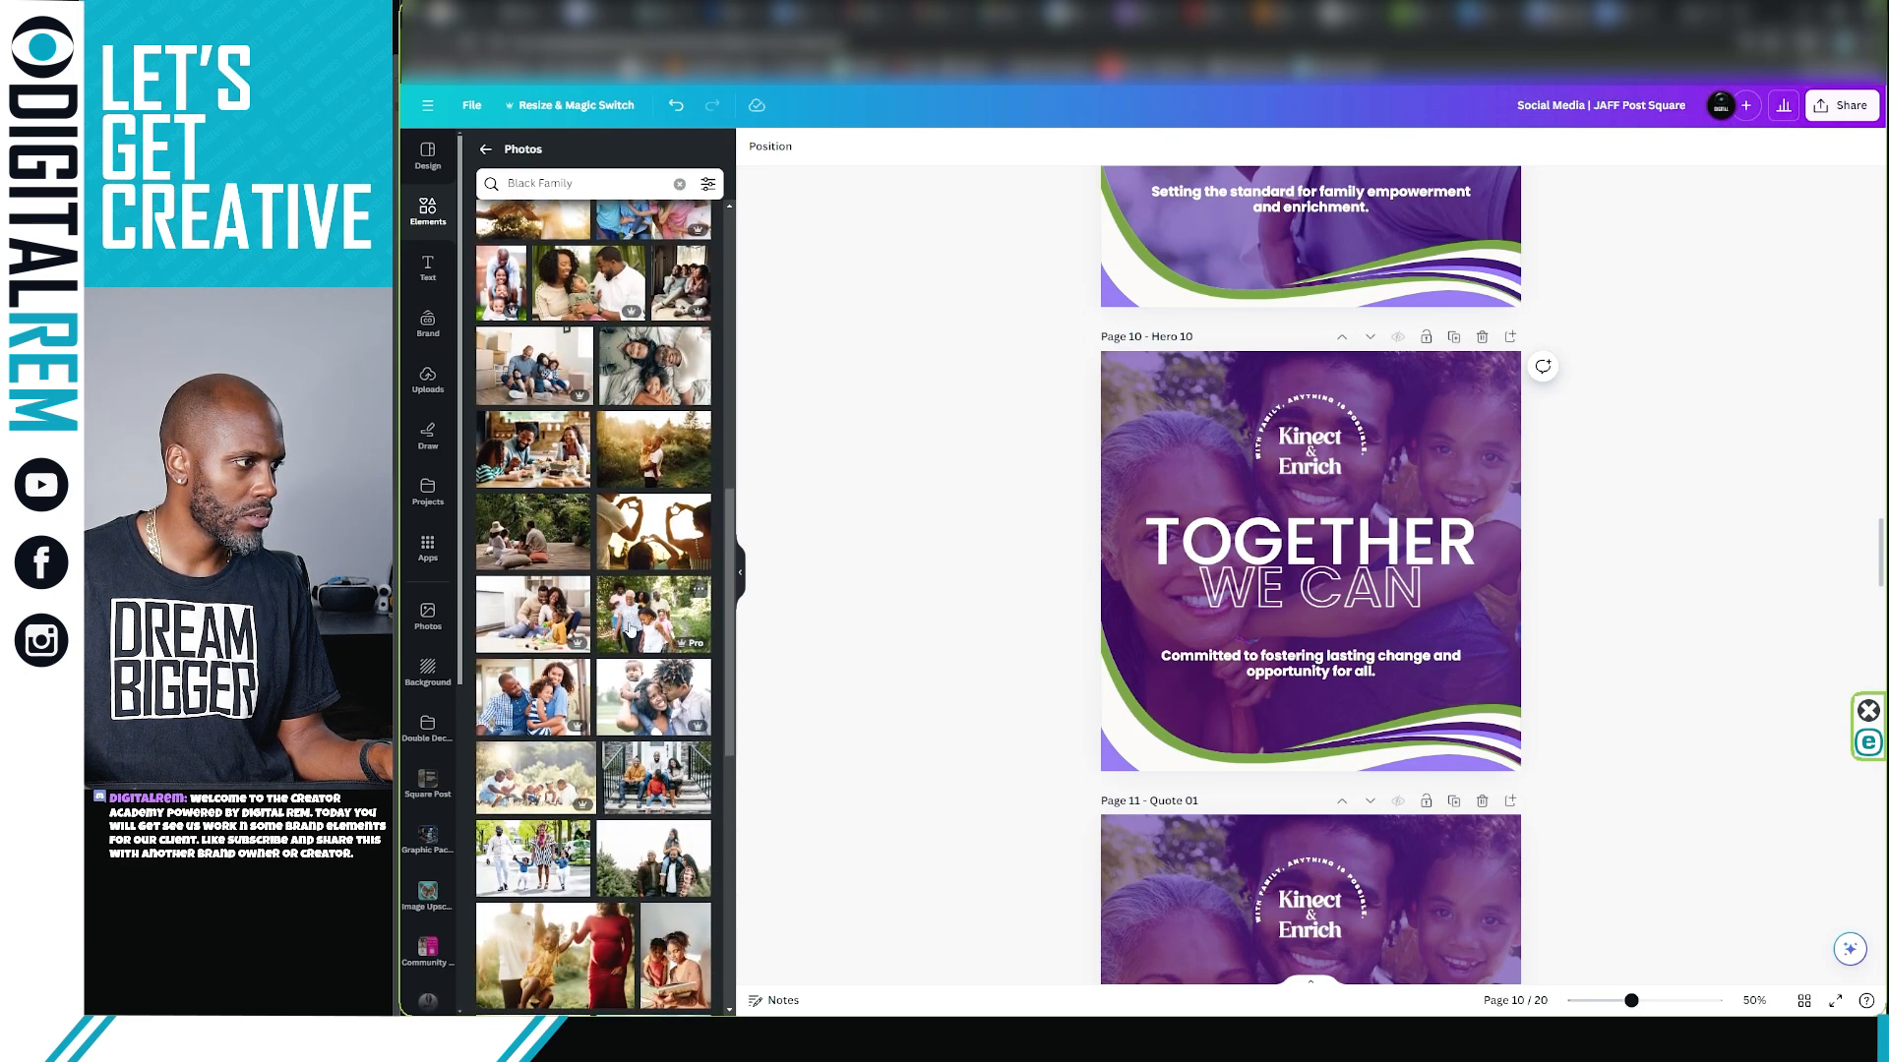
left_click_drag(631, 630, 1118, 486)
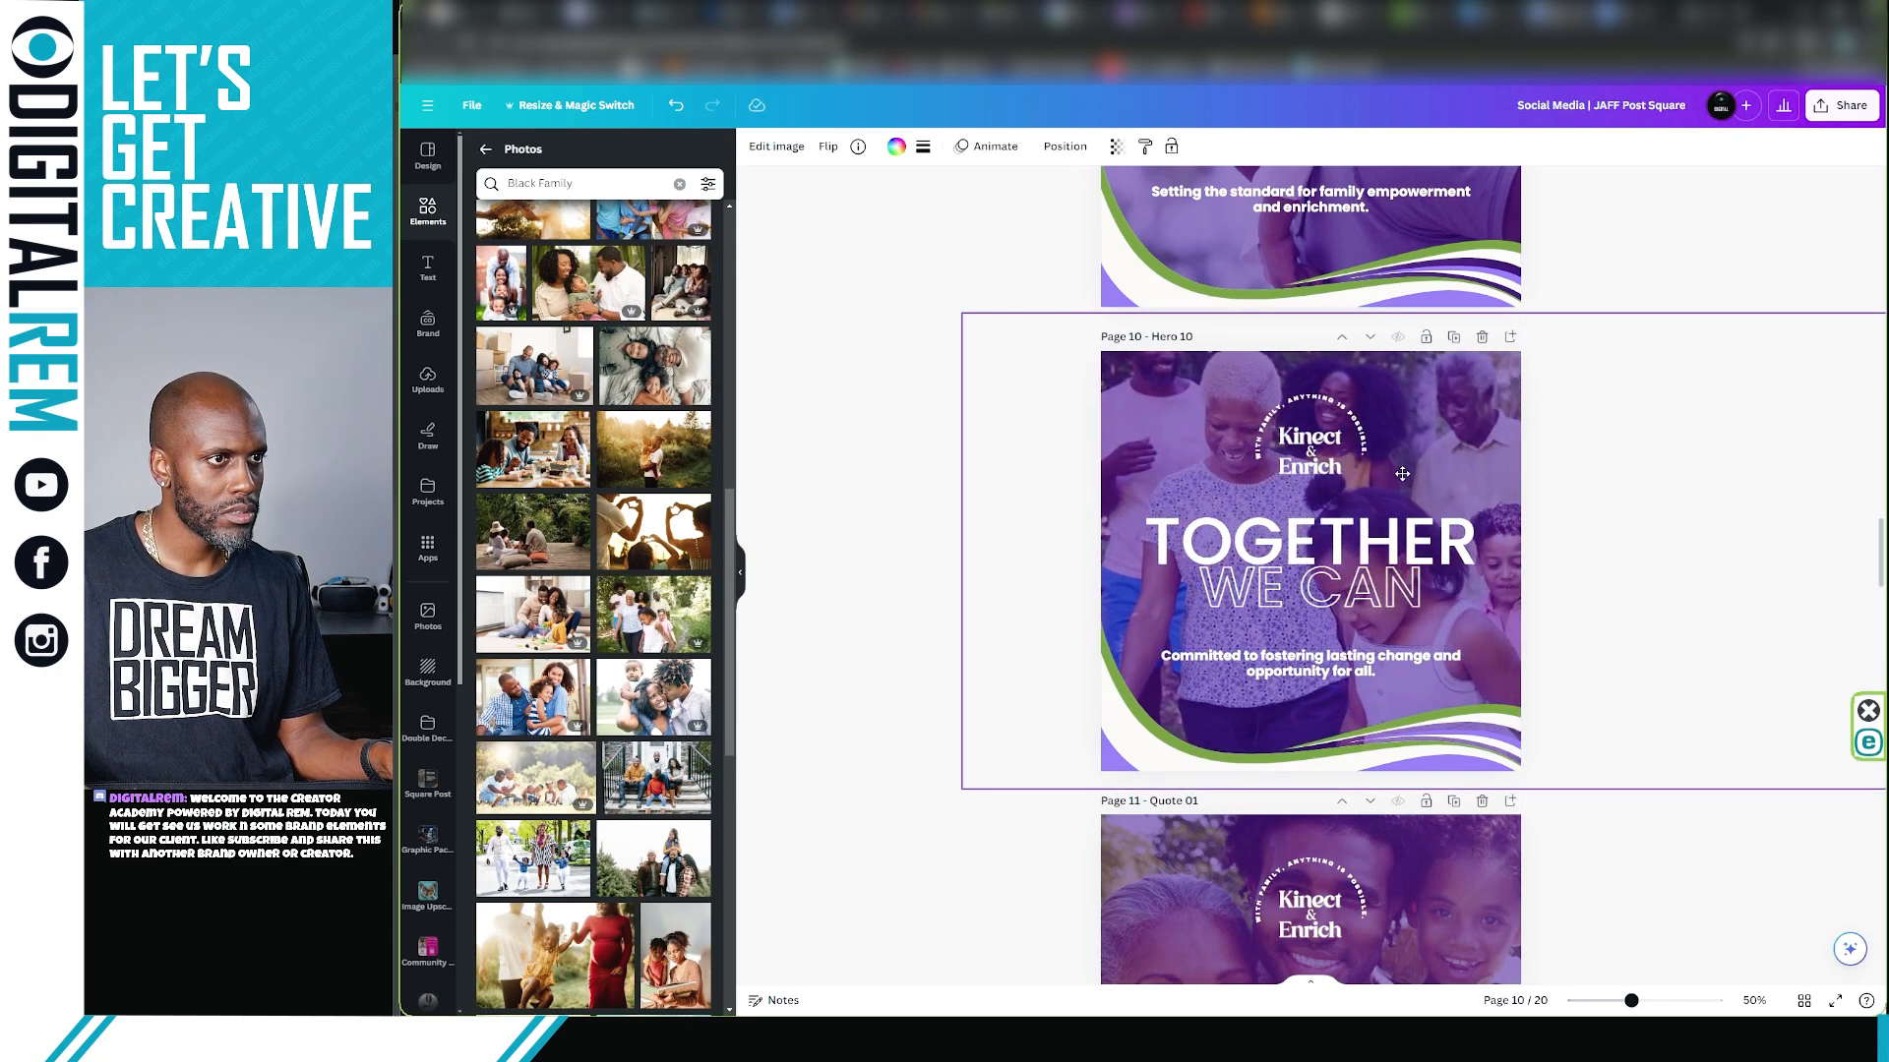
Scale the outdoor family photo down slightly on Hero 10 and shift it left to frame the grandparents and child
left_click_drag(1394, 476, 1386, 480)
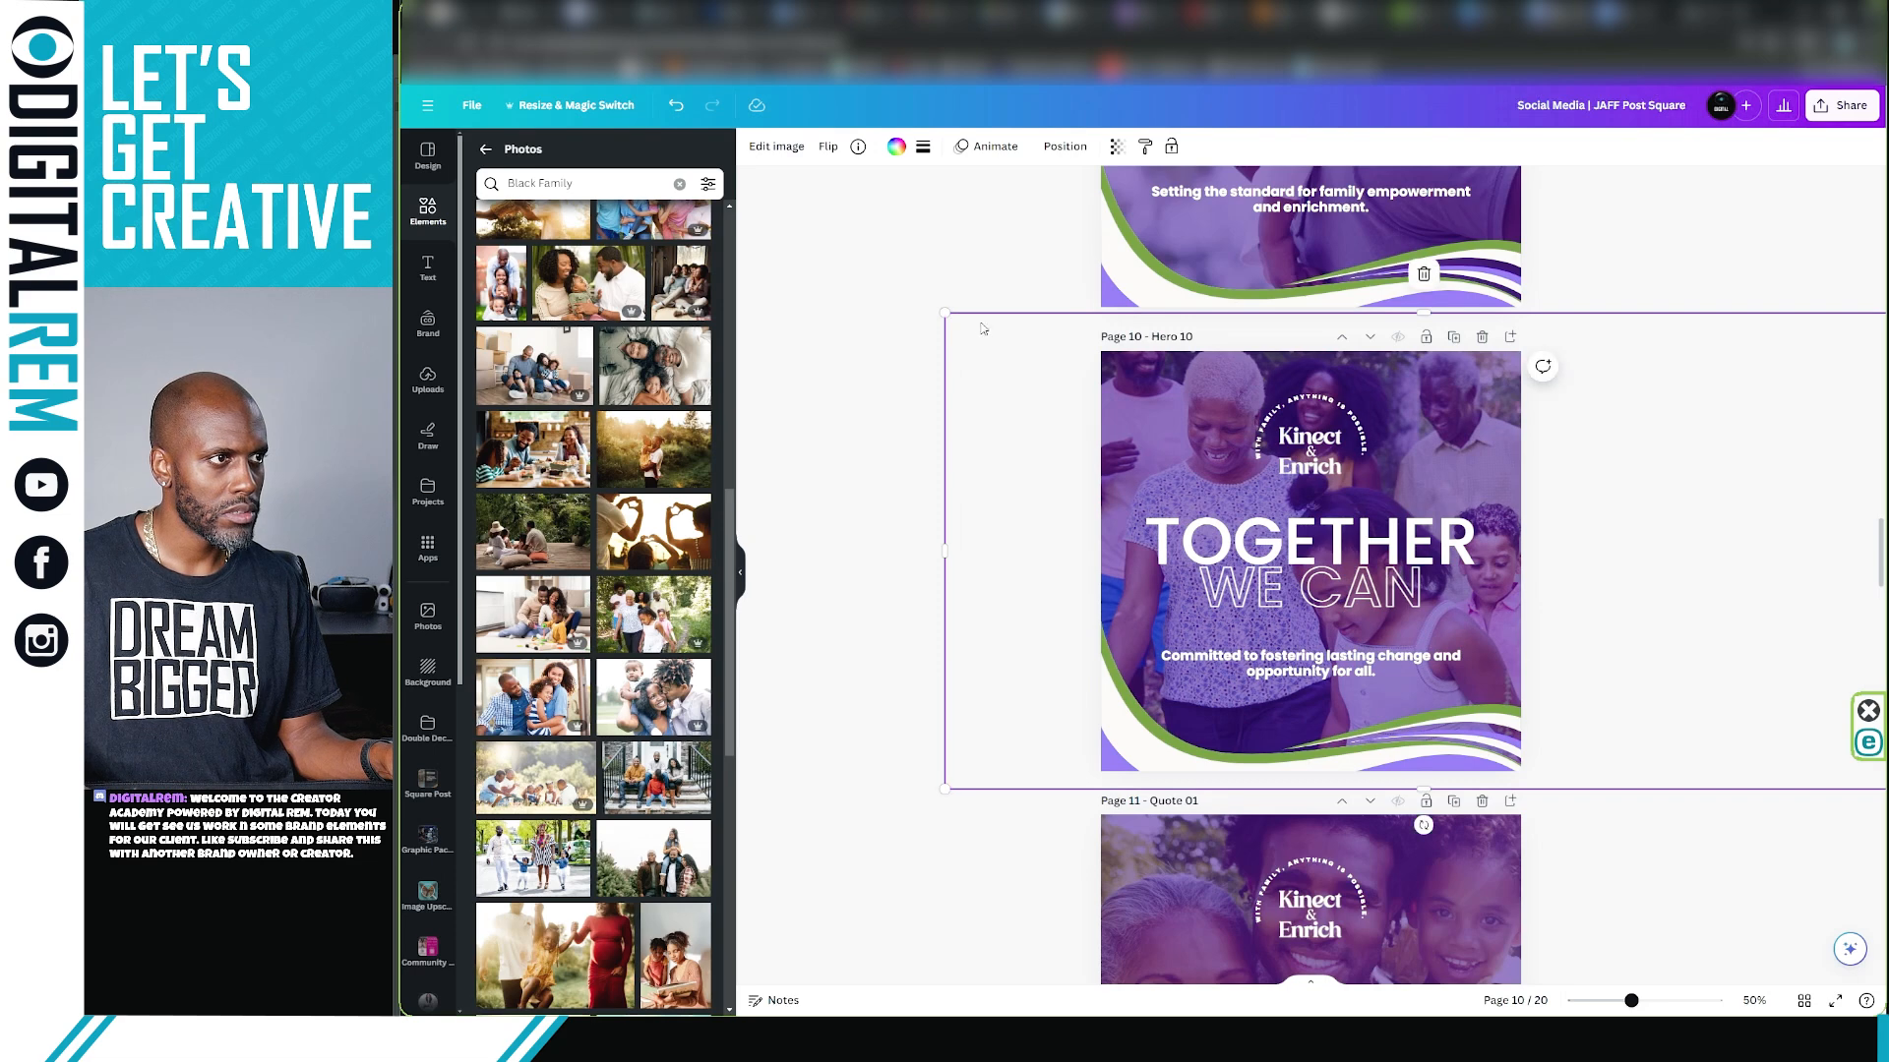
left_click_drag(945, 310, 988, 349)
left_click_drag(1460, 429, 1423, 436)
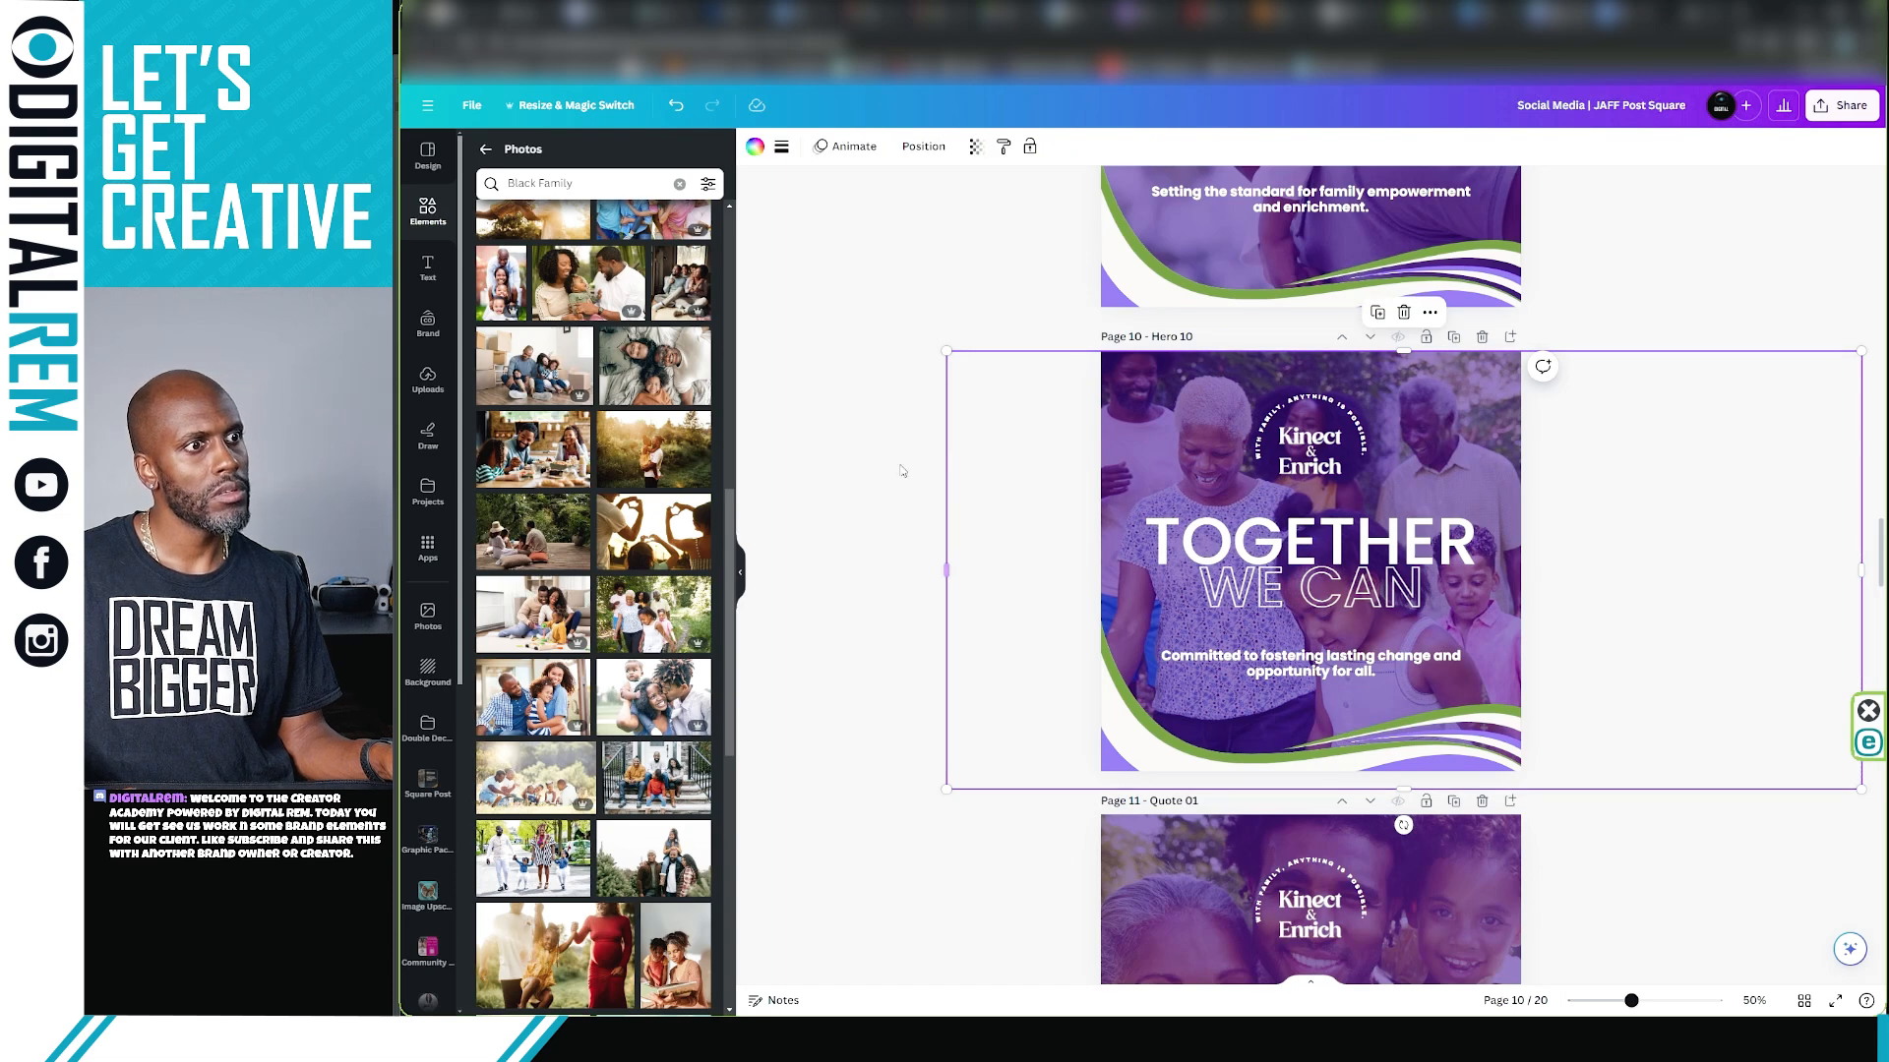
left_click(970, 498)
scroll(973, 500, "down", 4)
scroll(975, 501, "down", 1)
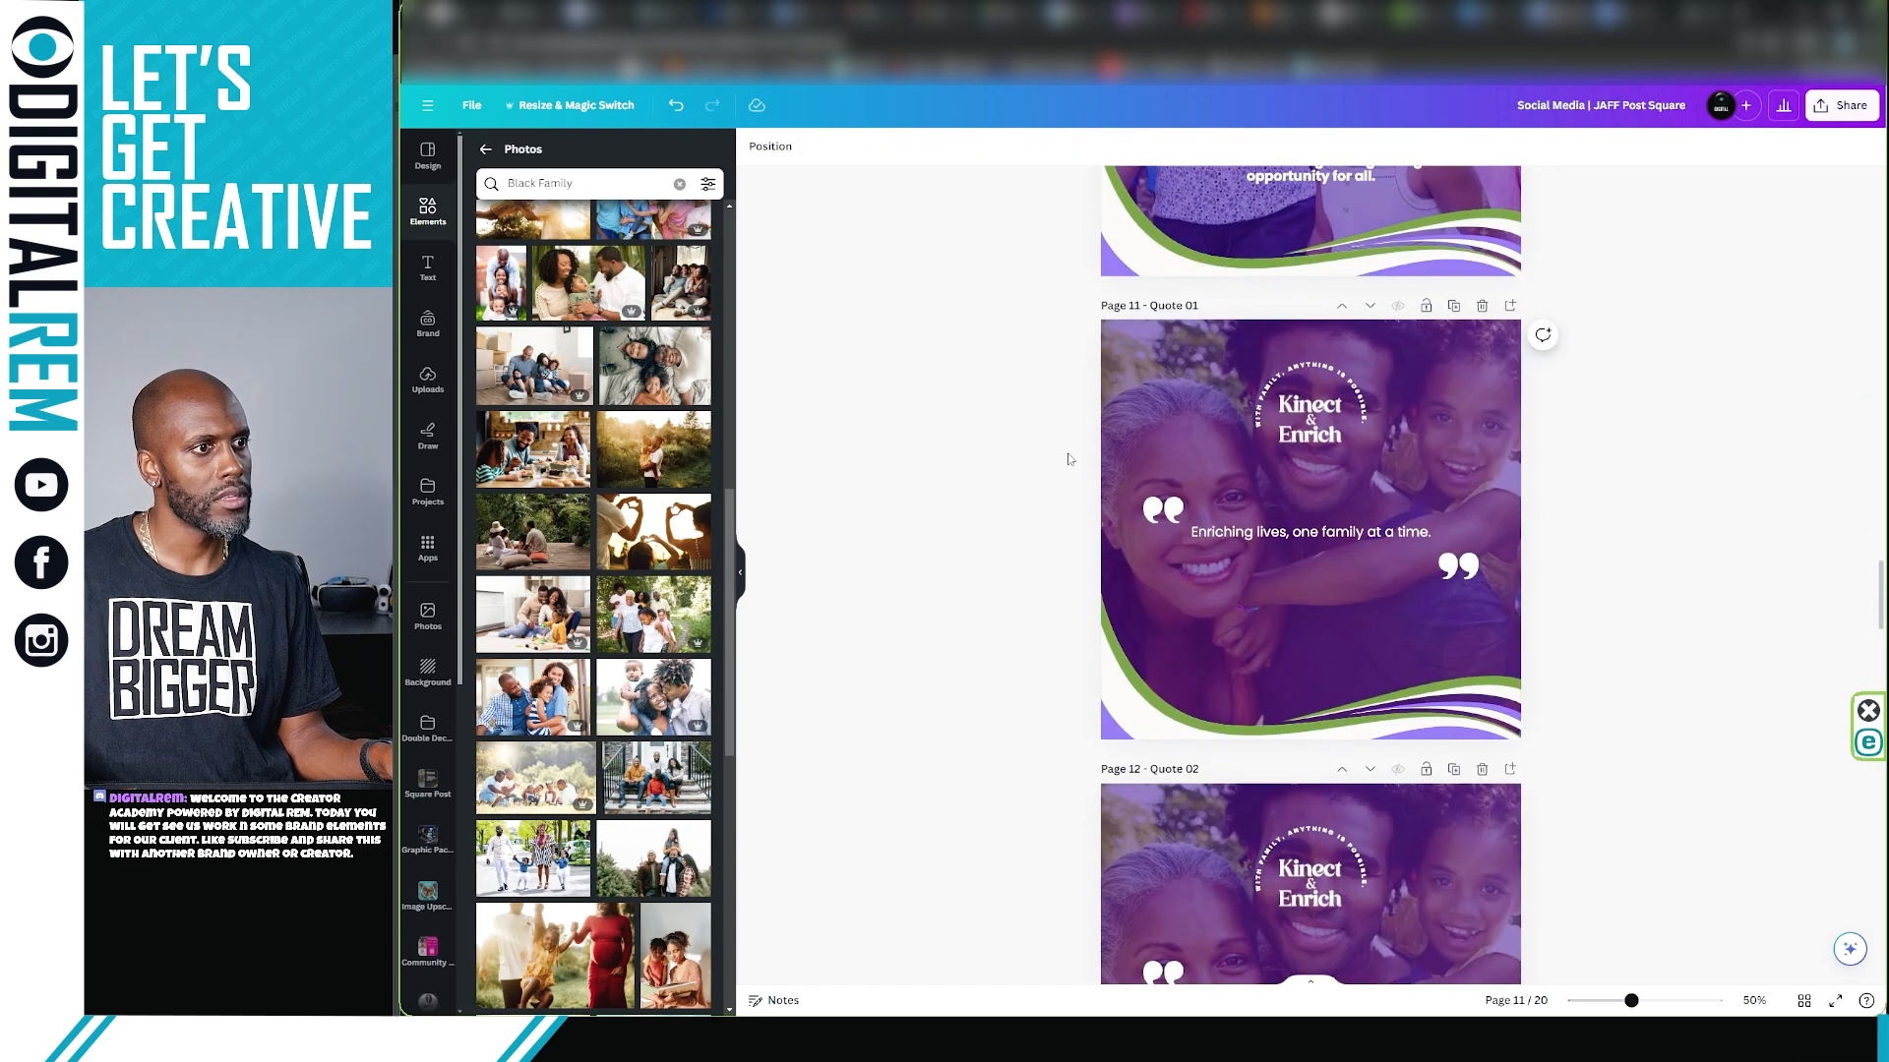
left_click(1142, 394)
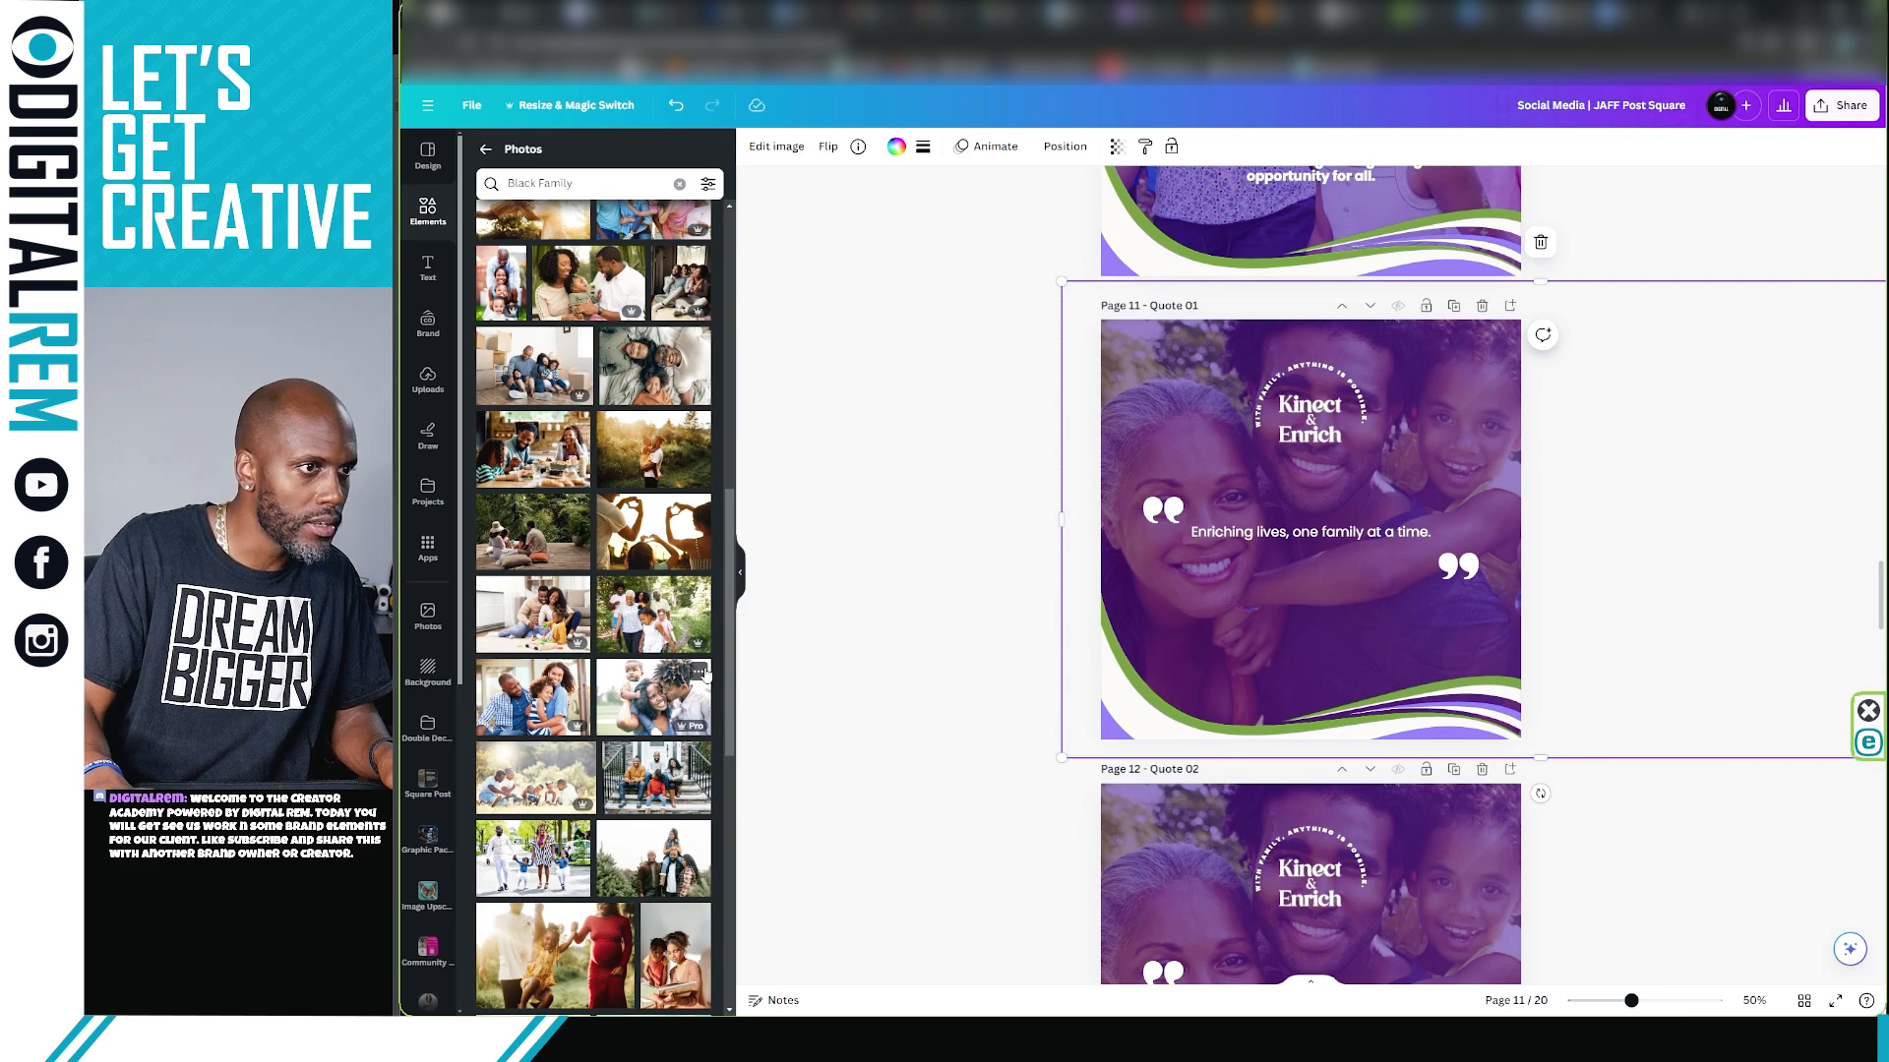
left_click_drag(677, 700, 1170, 576)
key("ctrl+z")
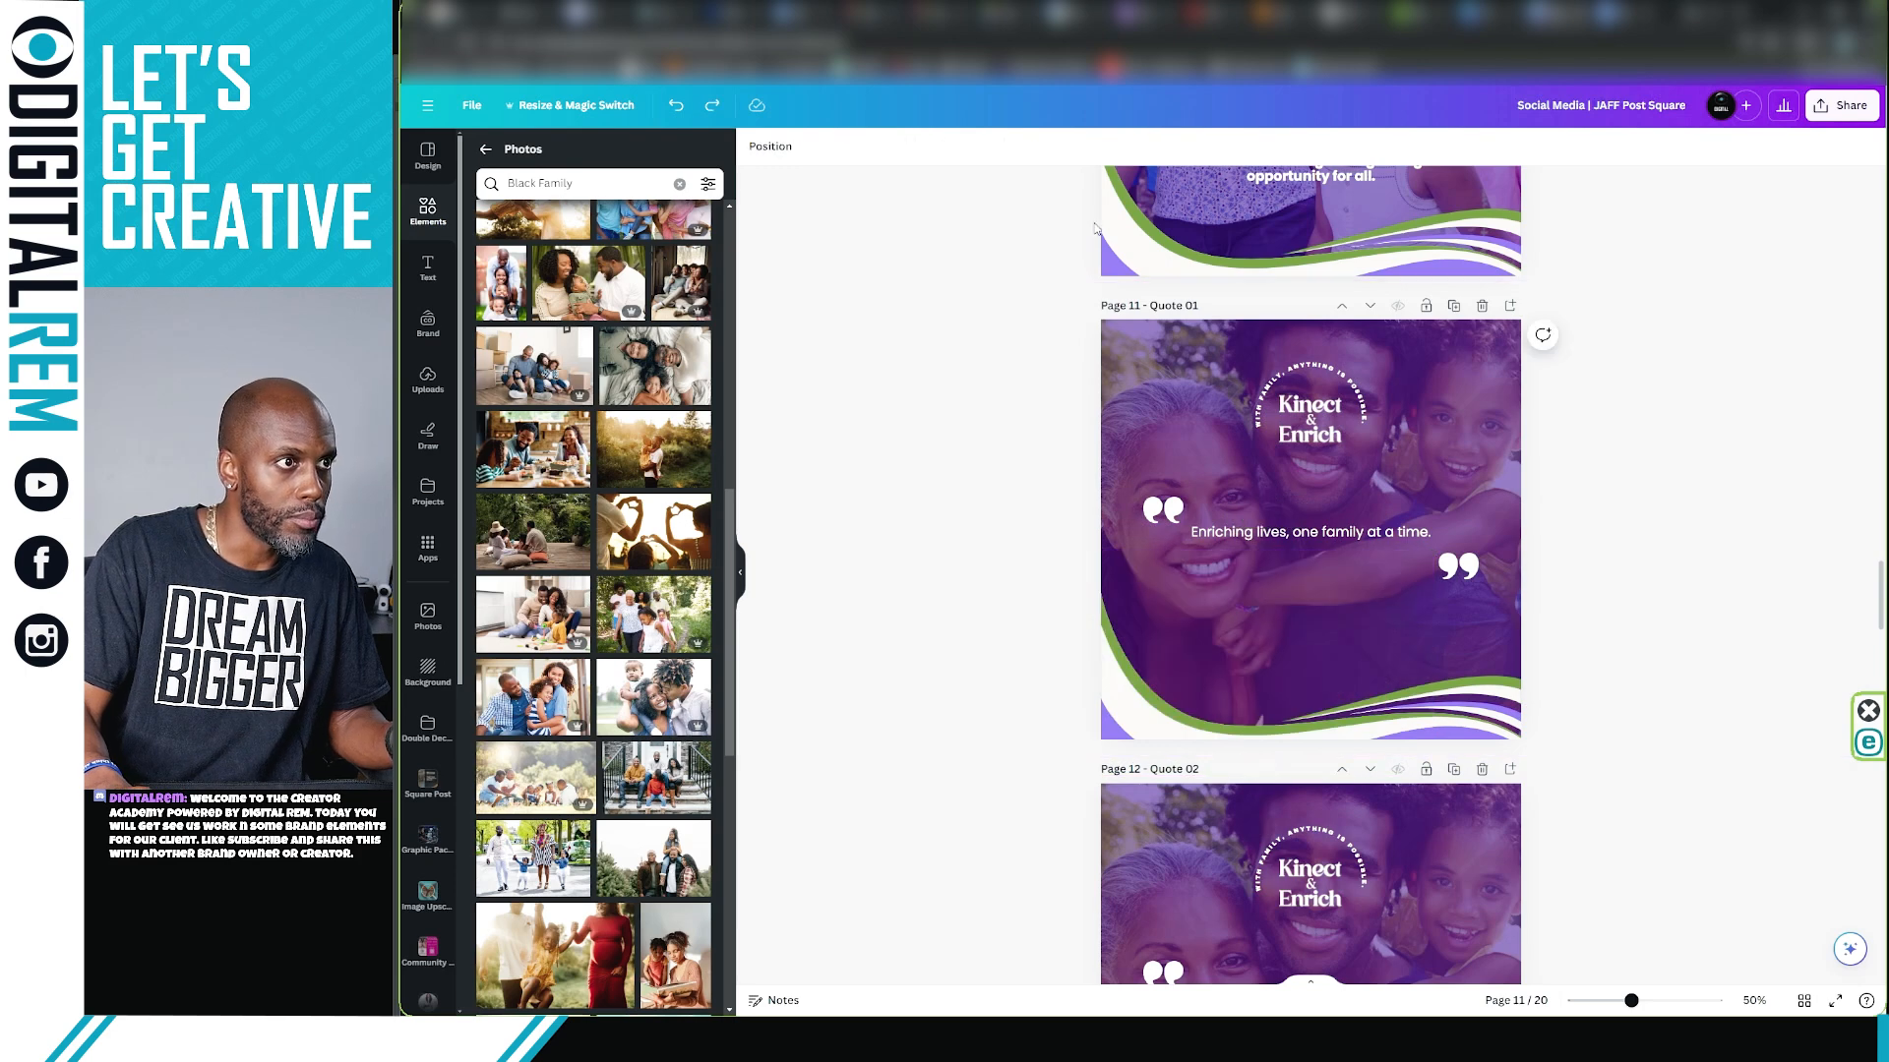
Replace the background on page 11, Quote 01, with the close-up of a smiling woman, a man and a baby
scroll(1121, 250, "up", 2)
left_click(1122, 250)
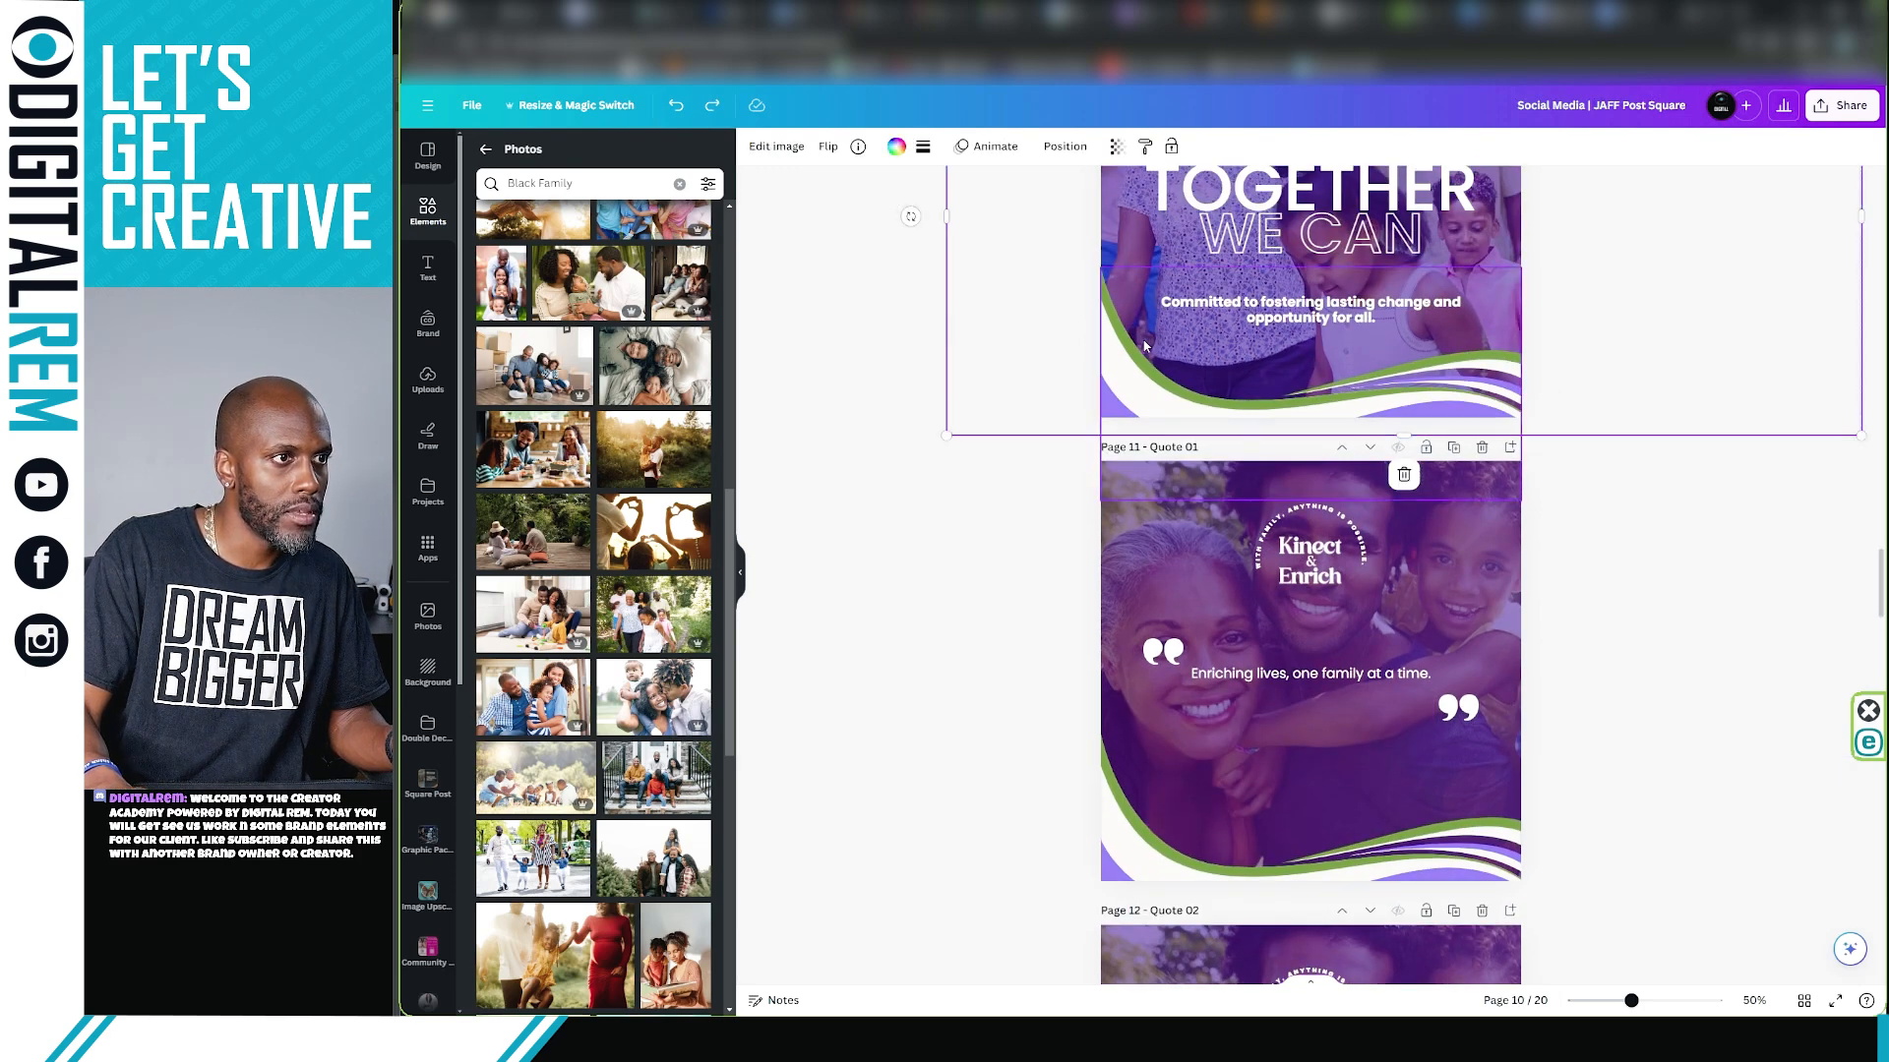
scroll(1074, 456, "up", 2)
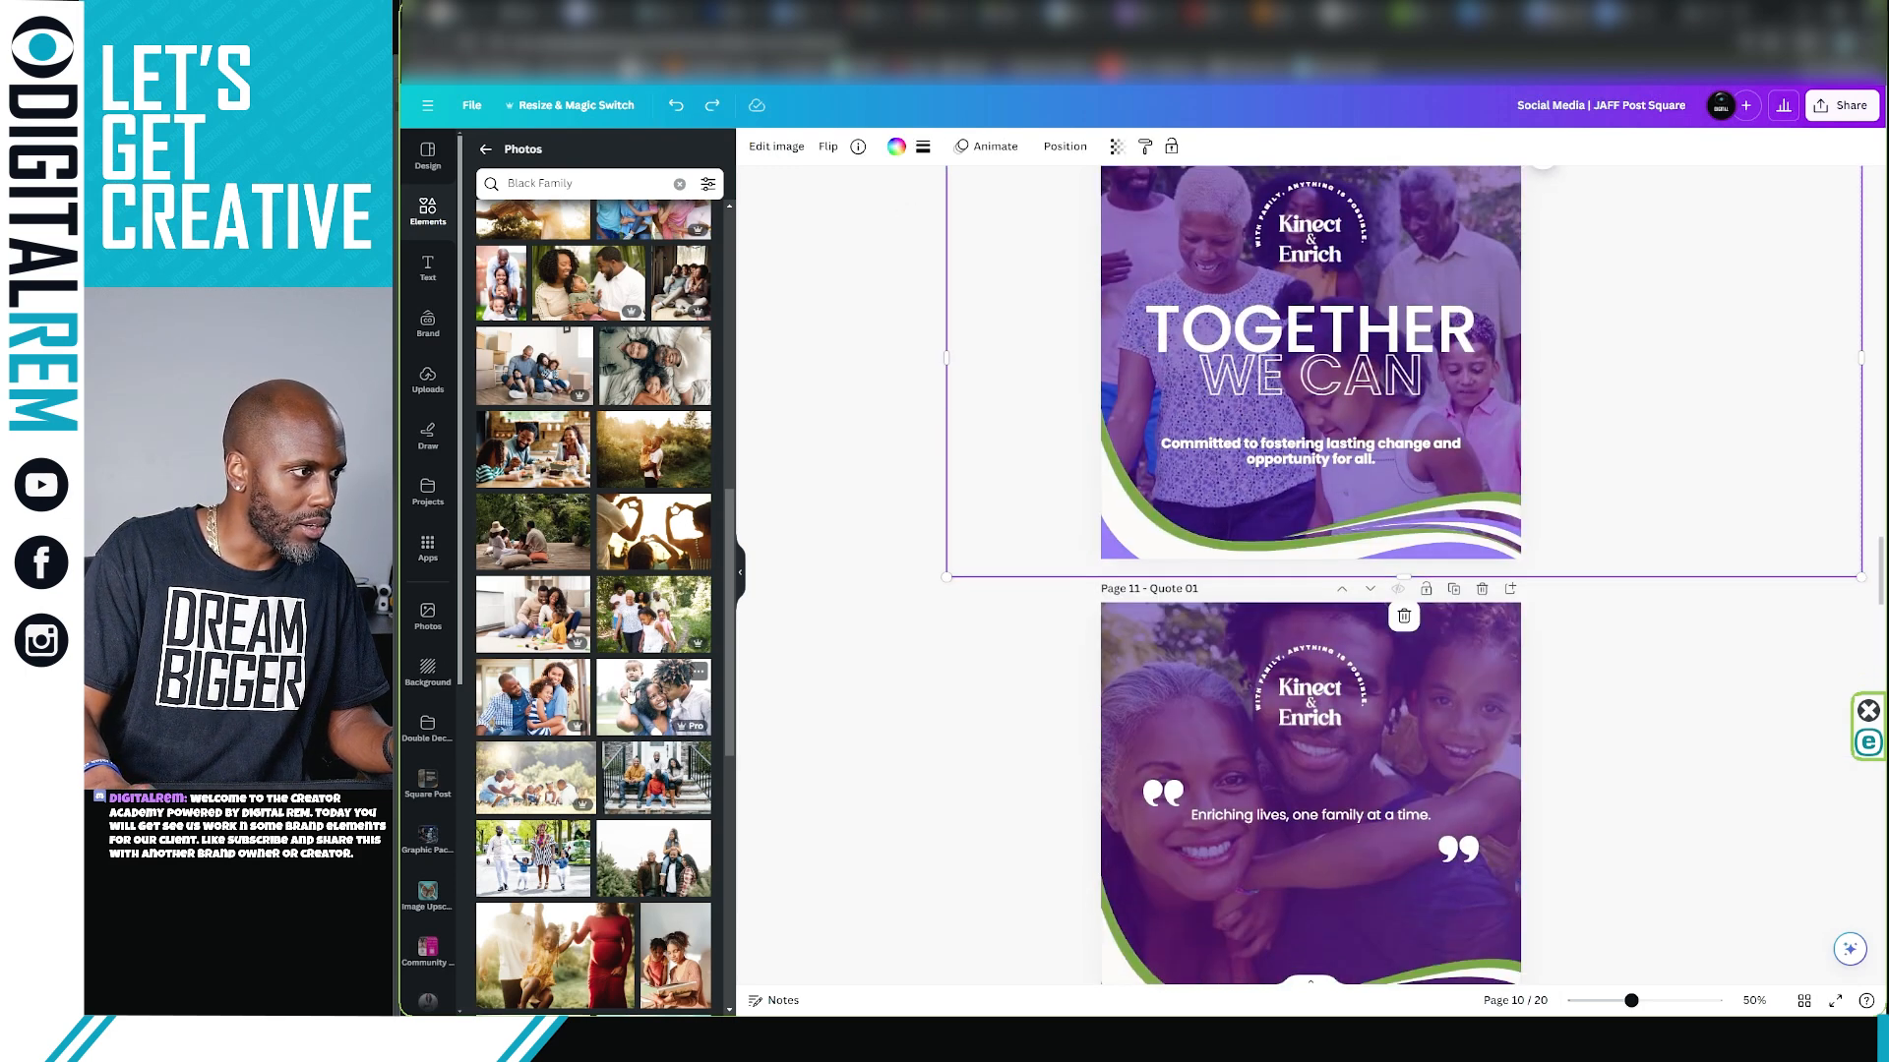
left_click_drag(636, 694, 1181, 707)
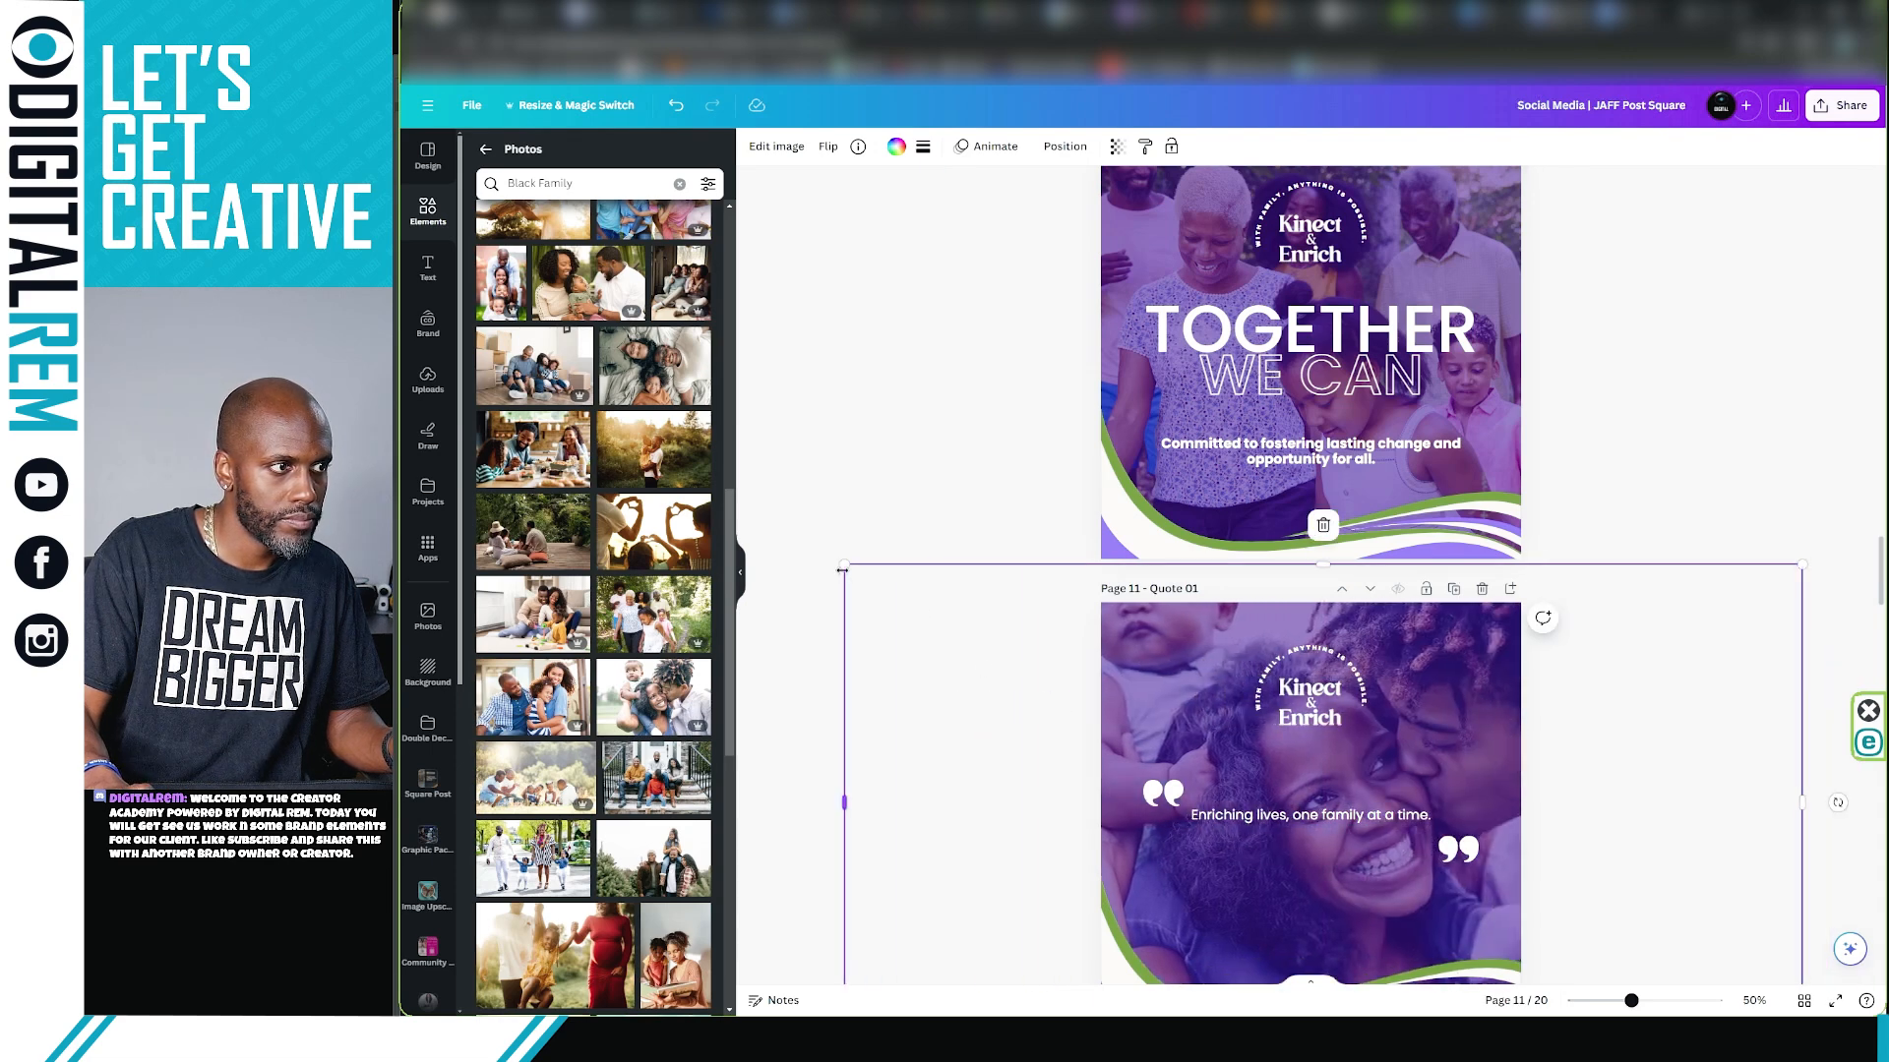
Scale the close-up photo down on Quote 01, align it with the post's upper edge, and shift it left
left_click_drag(853, 580, 949, 666)
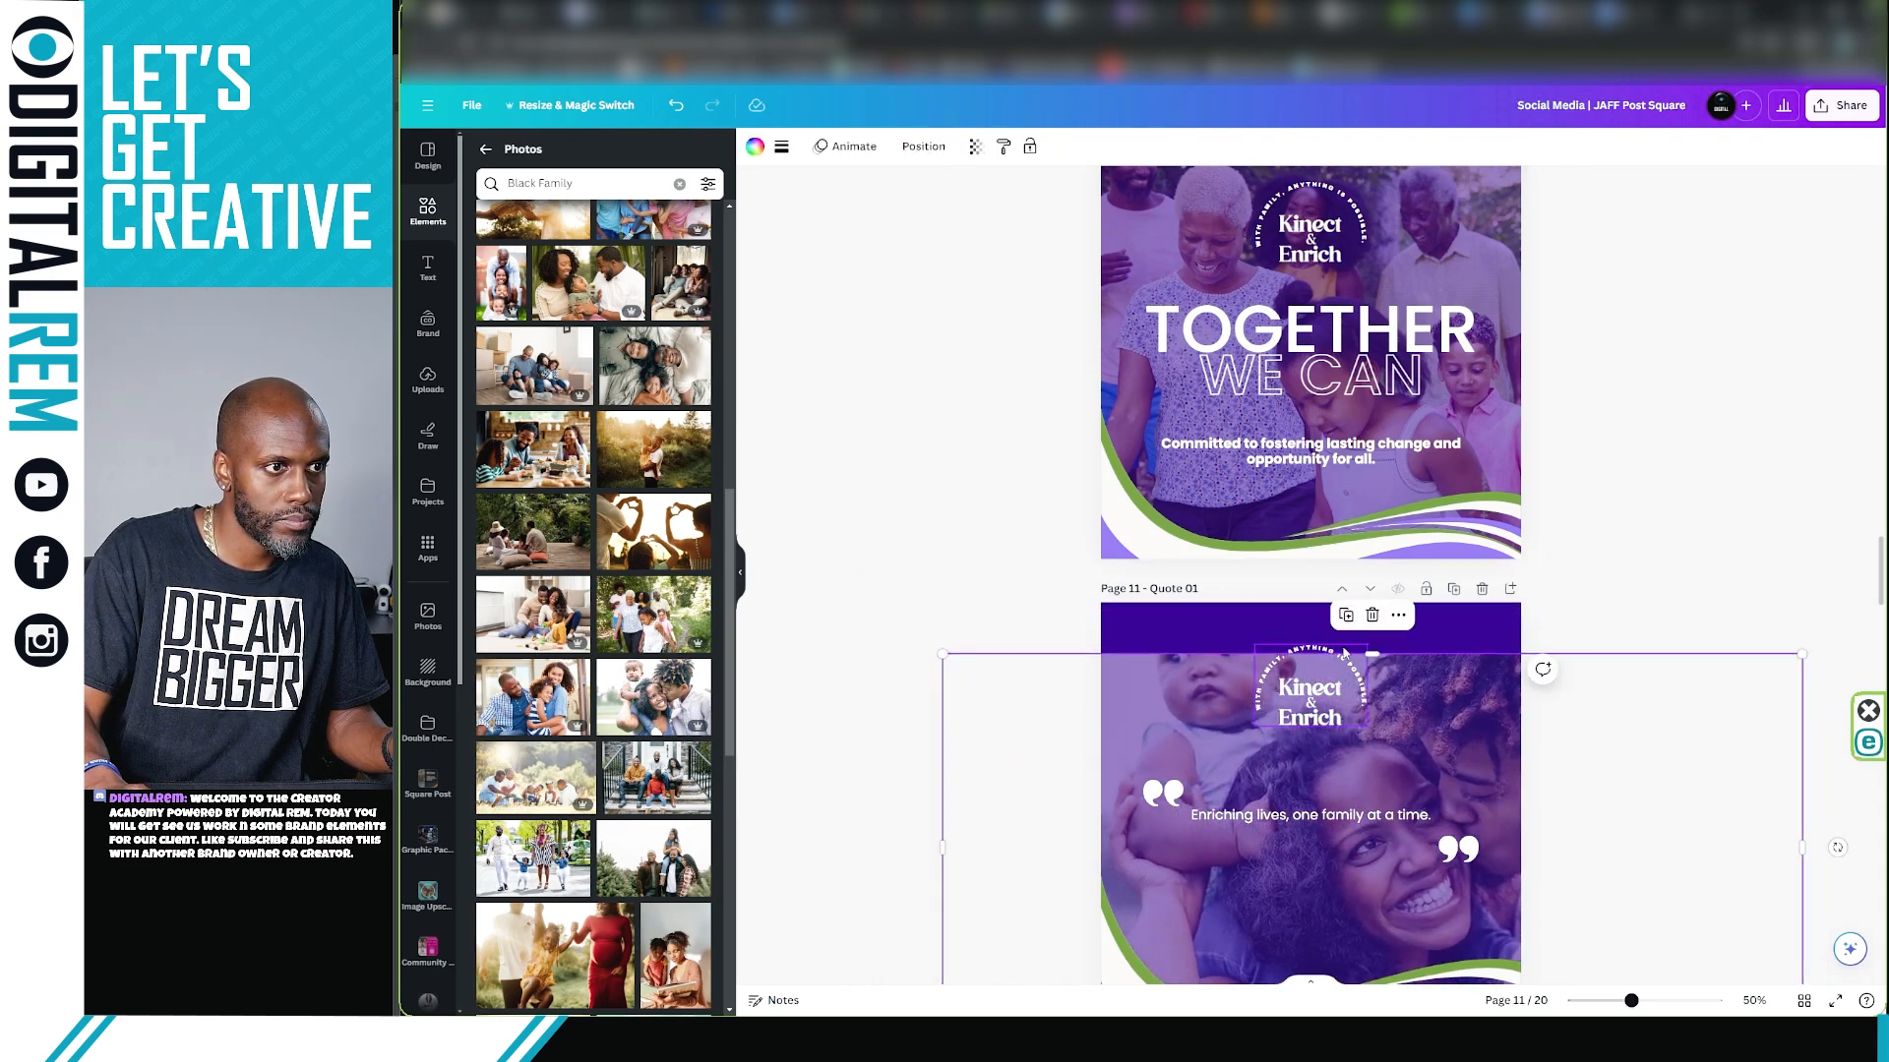
left_click_drag(1369, 648, 1369, 603)
scroll(1540, 625, "down", 3)
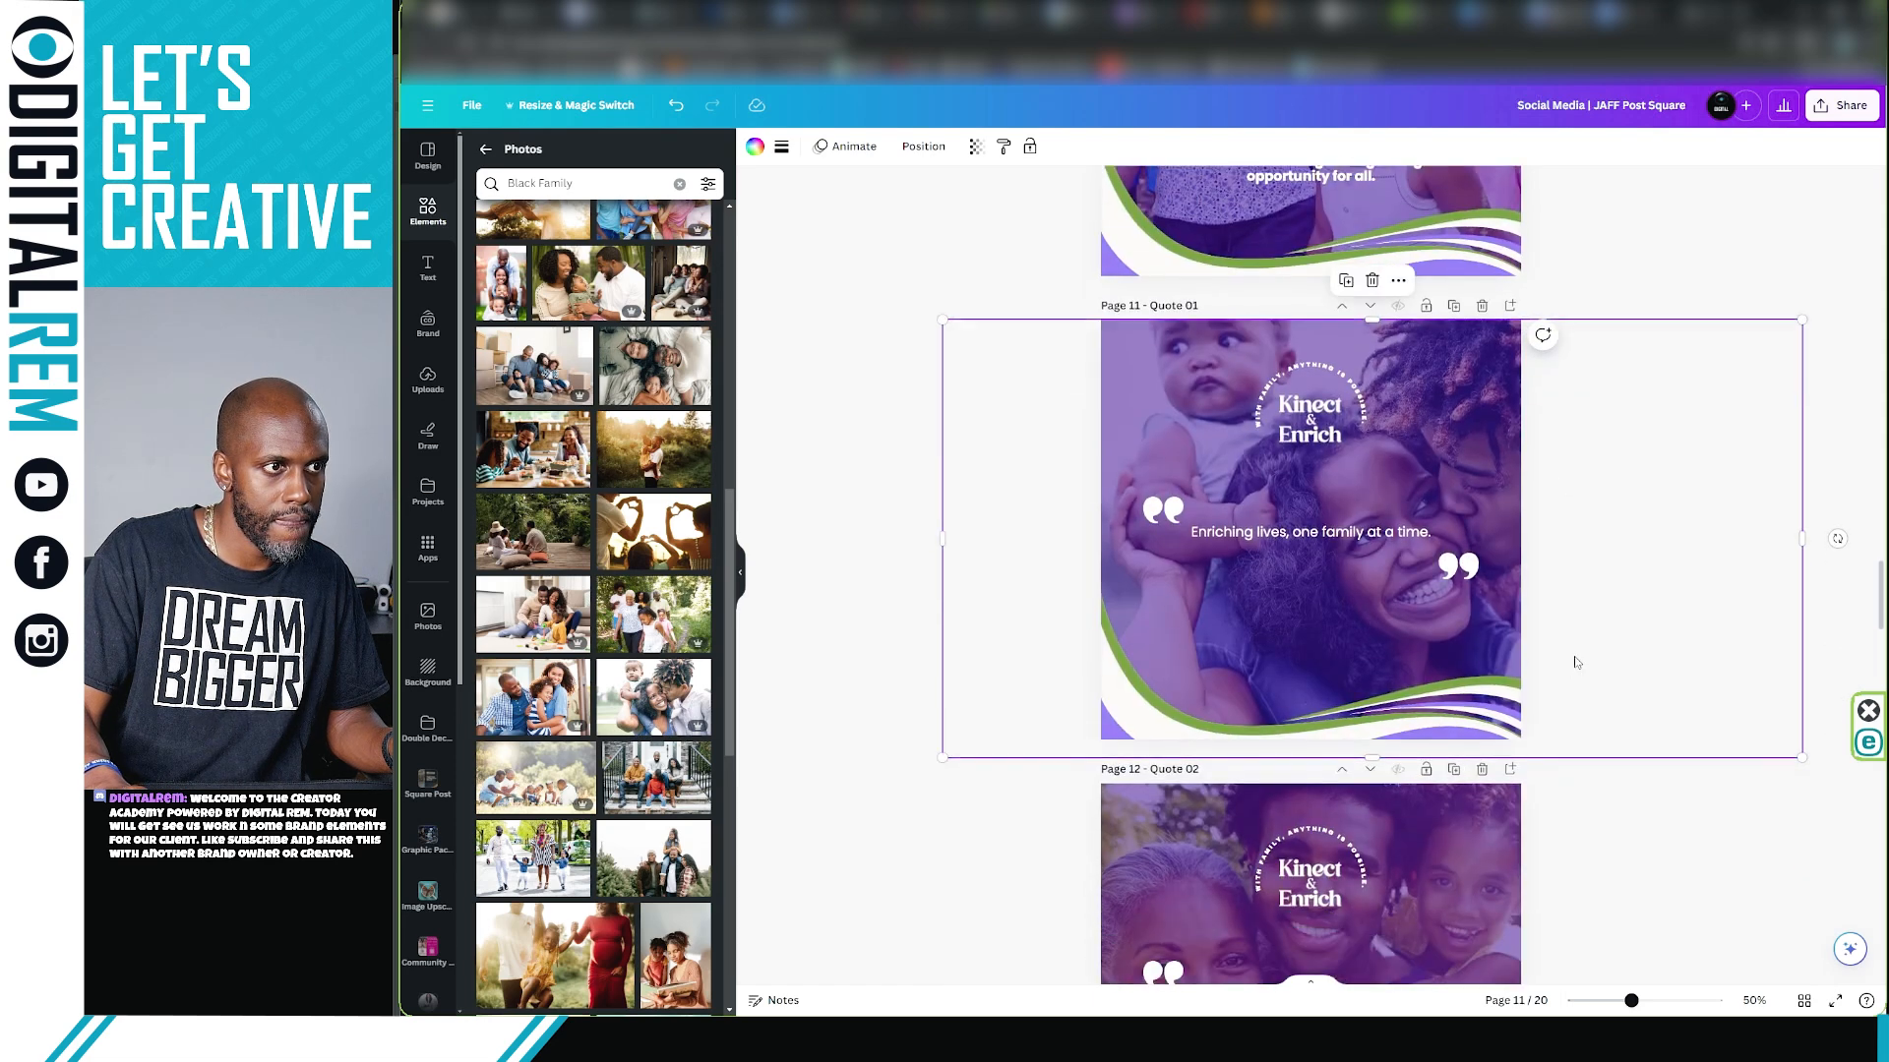
left_click_drag(1574, 664, 1530, 663)
left_click(1781, 429)
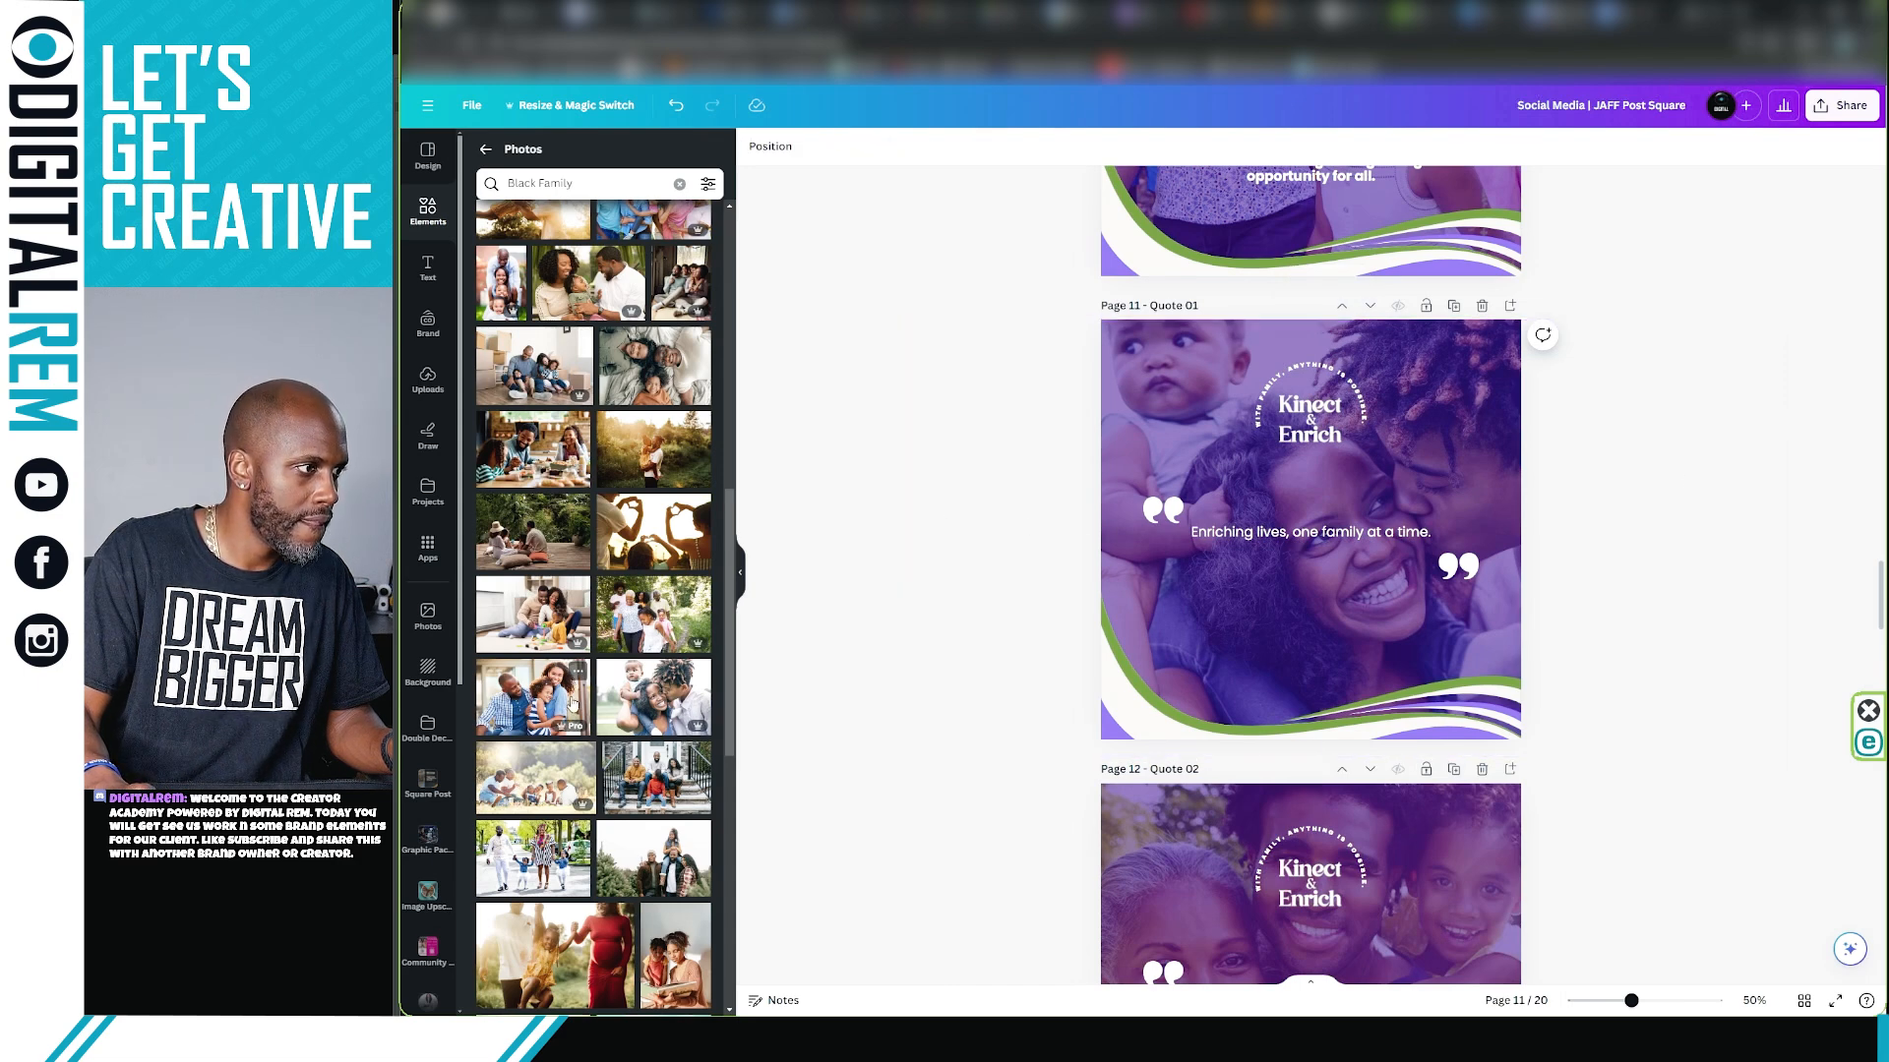
Replace the background on page 12, Quote 02, with the couple holding a laughing child in a striped outfit
scroll(612, 657, "down", 1)
scroll(1079, 726, "down", 4)
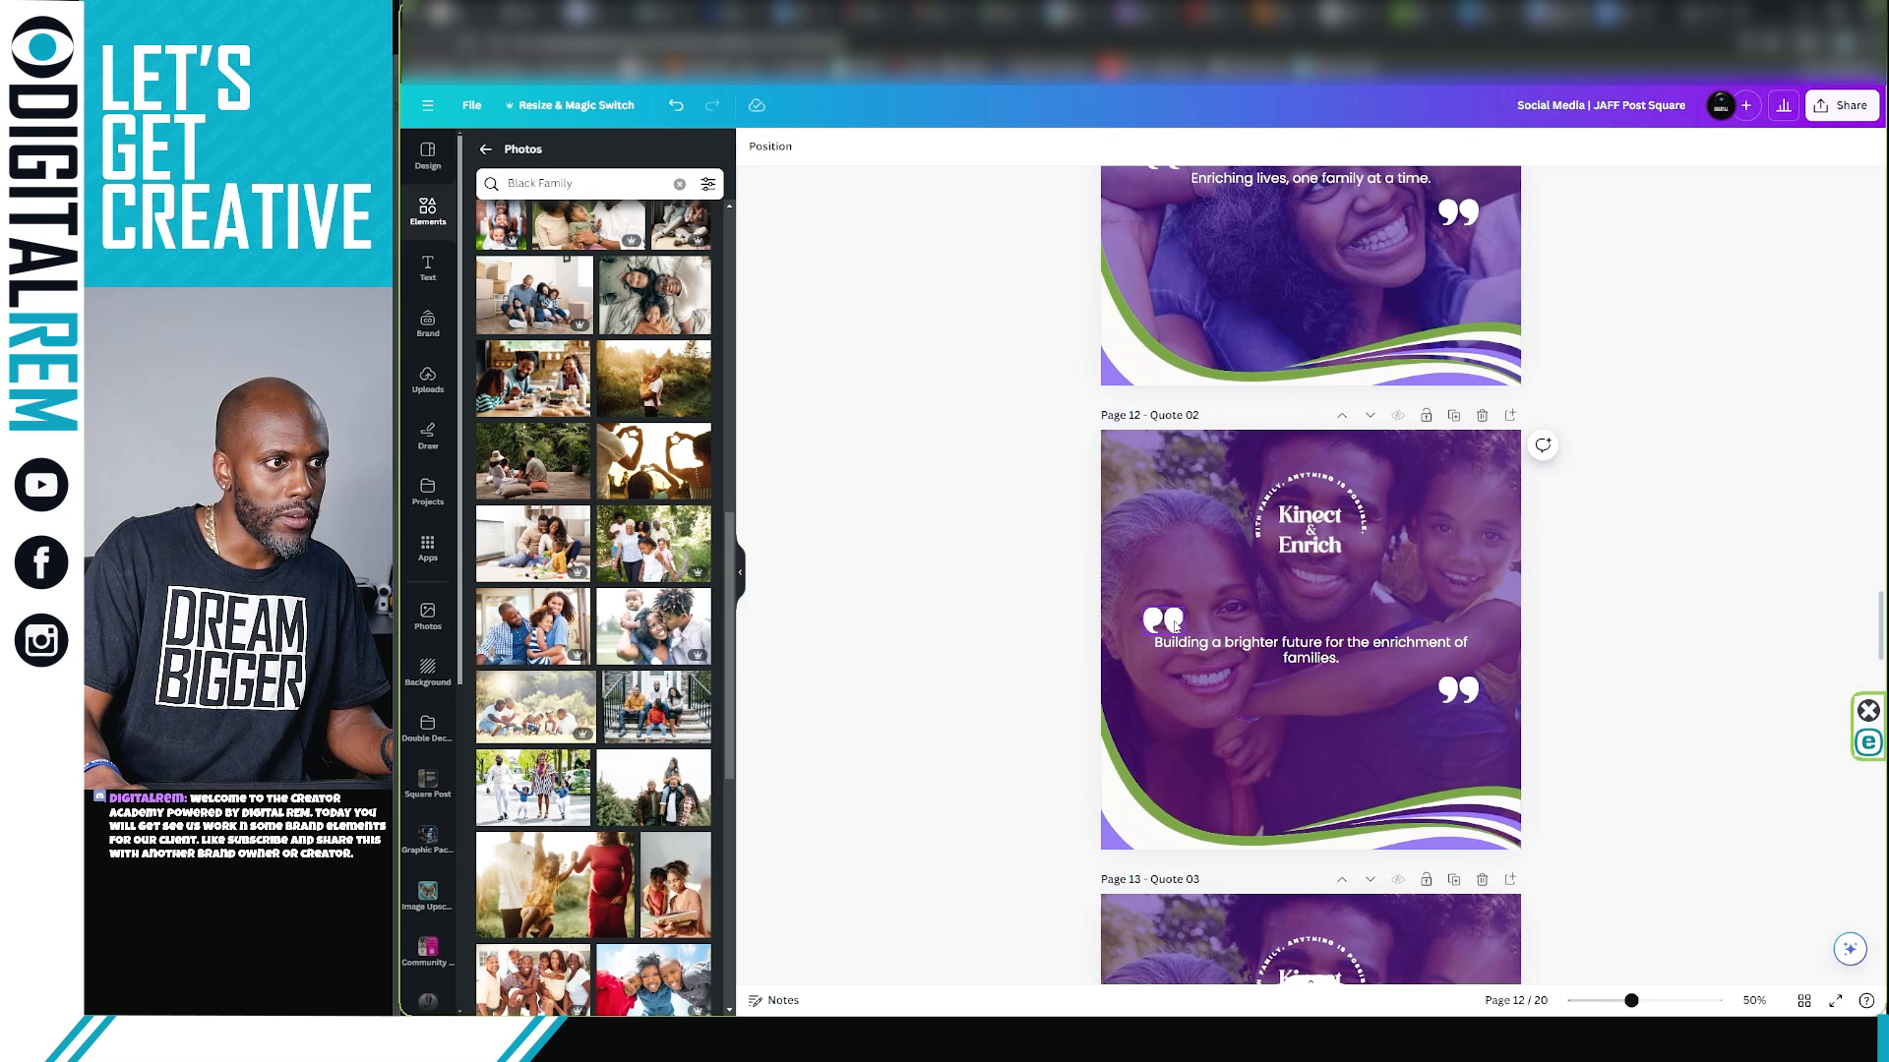
left_click_drag(1177, 627, 1174, 617)
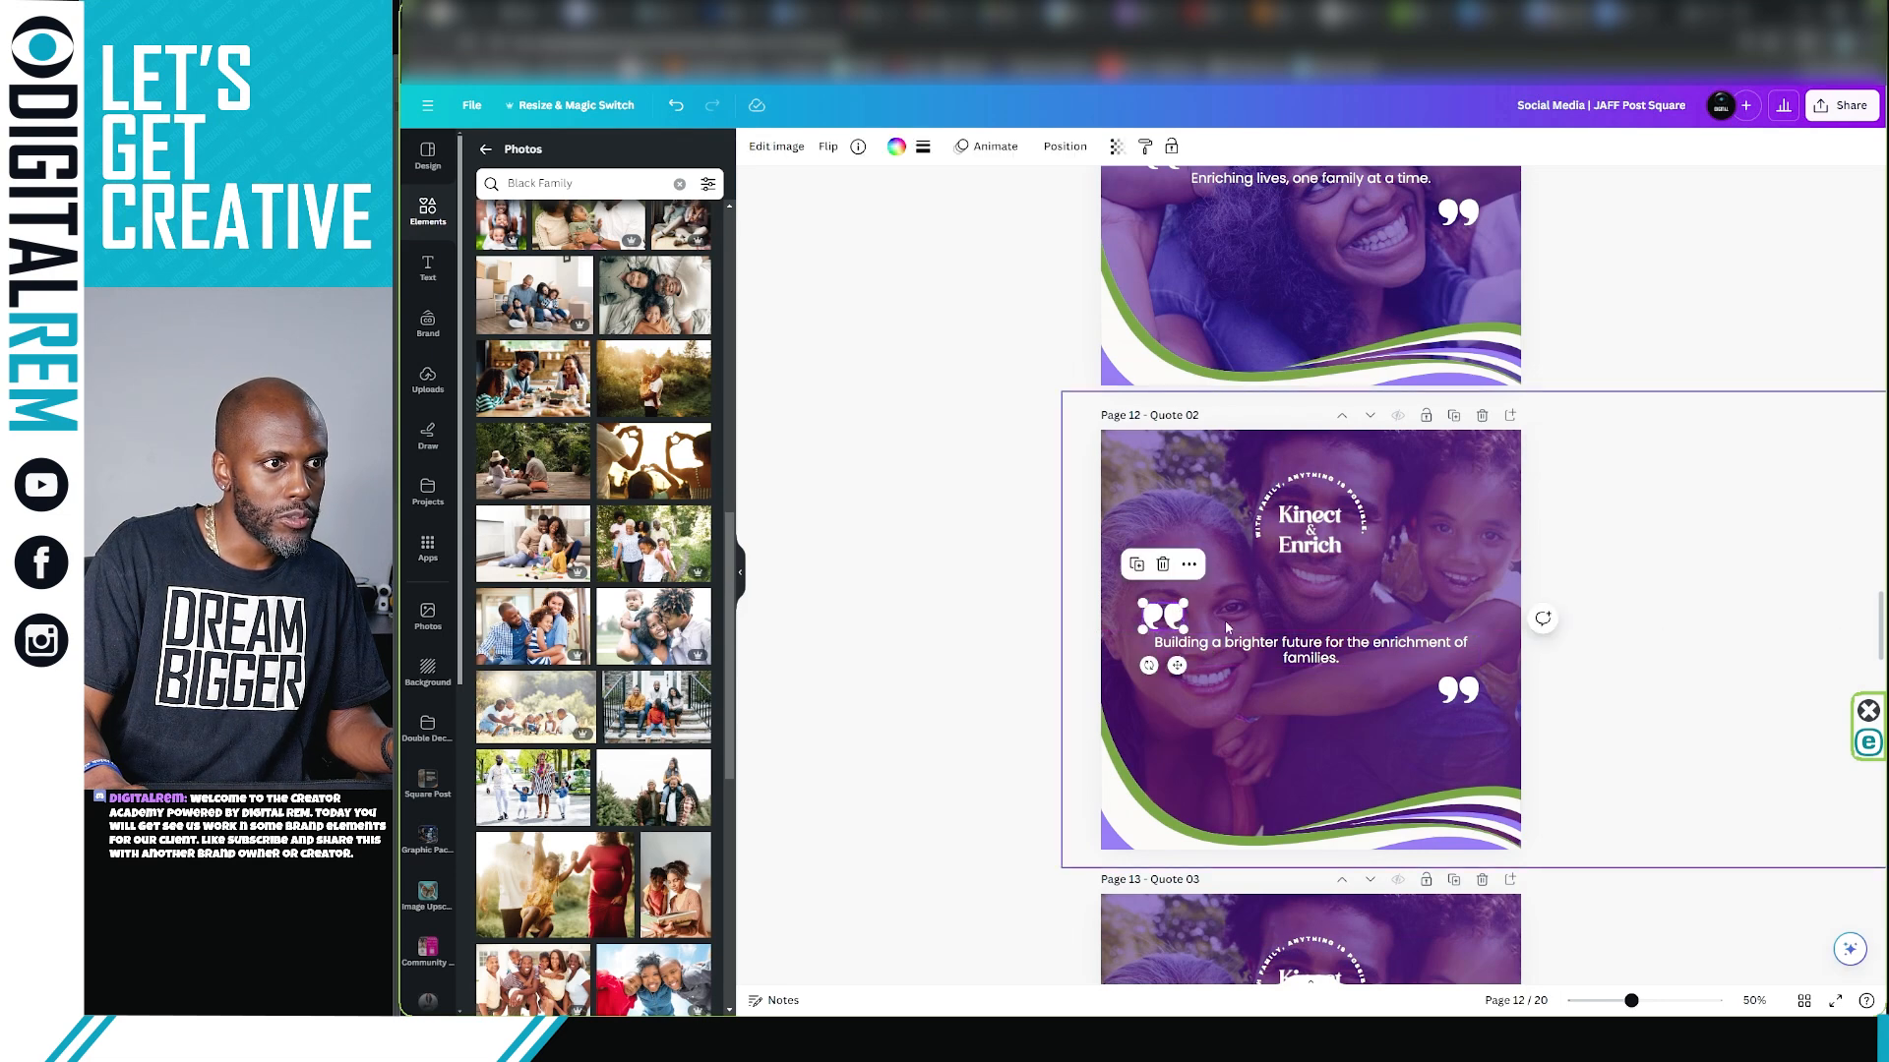
left_click(917, 690)
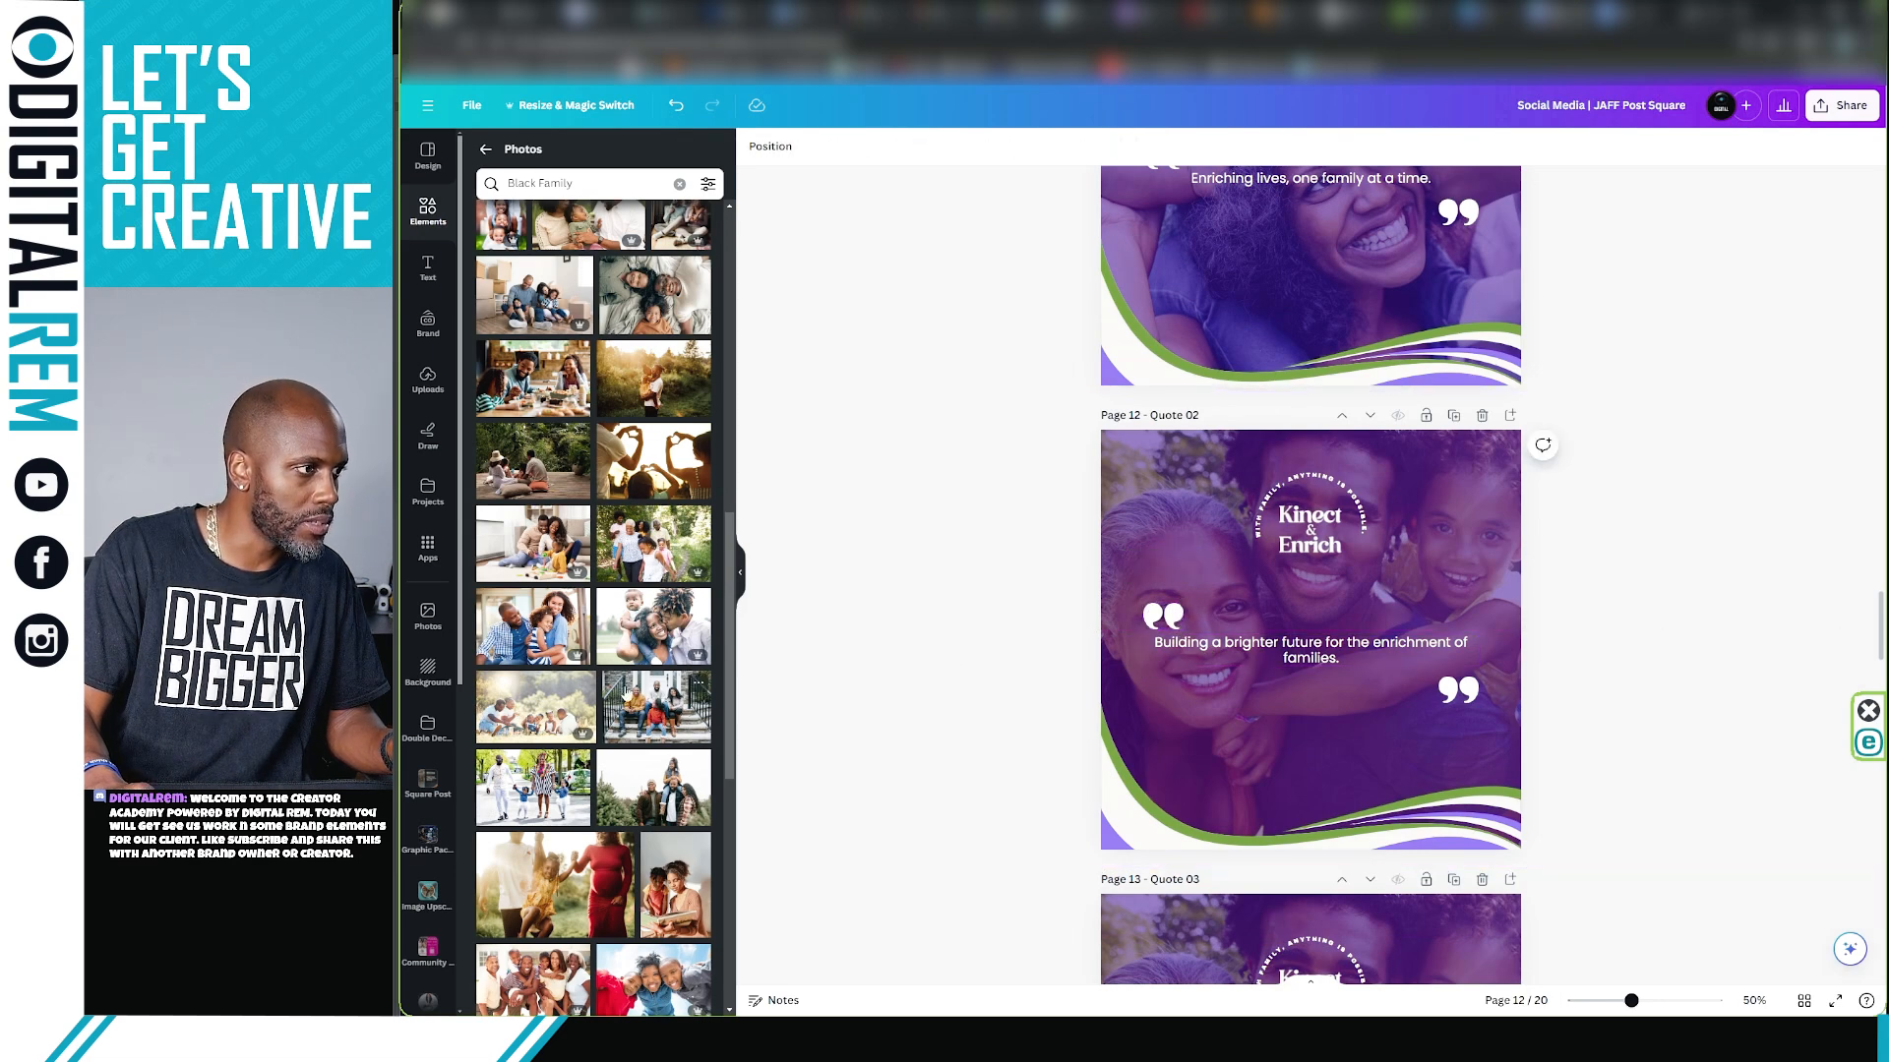
left_click_drag(547, 641, 1183, 591)
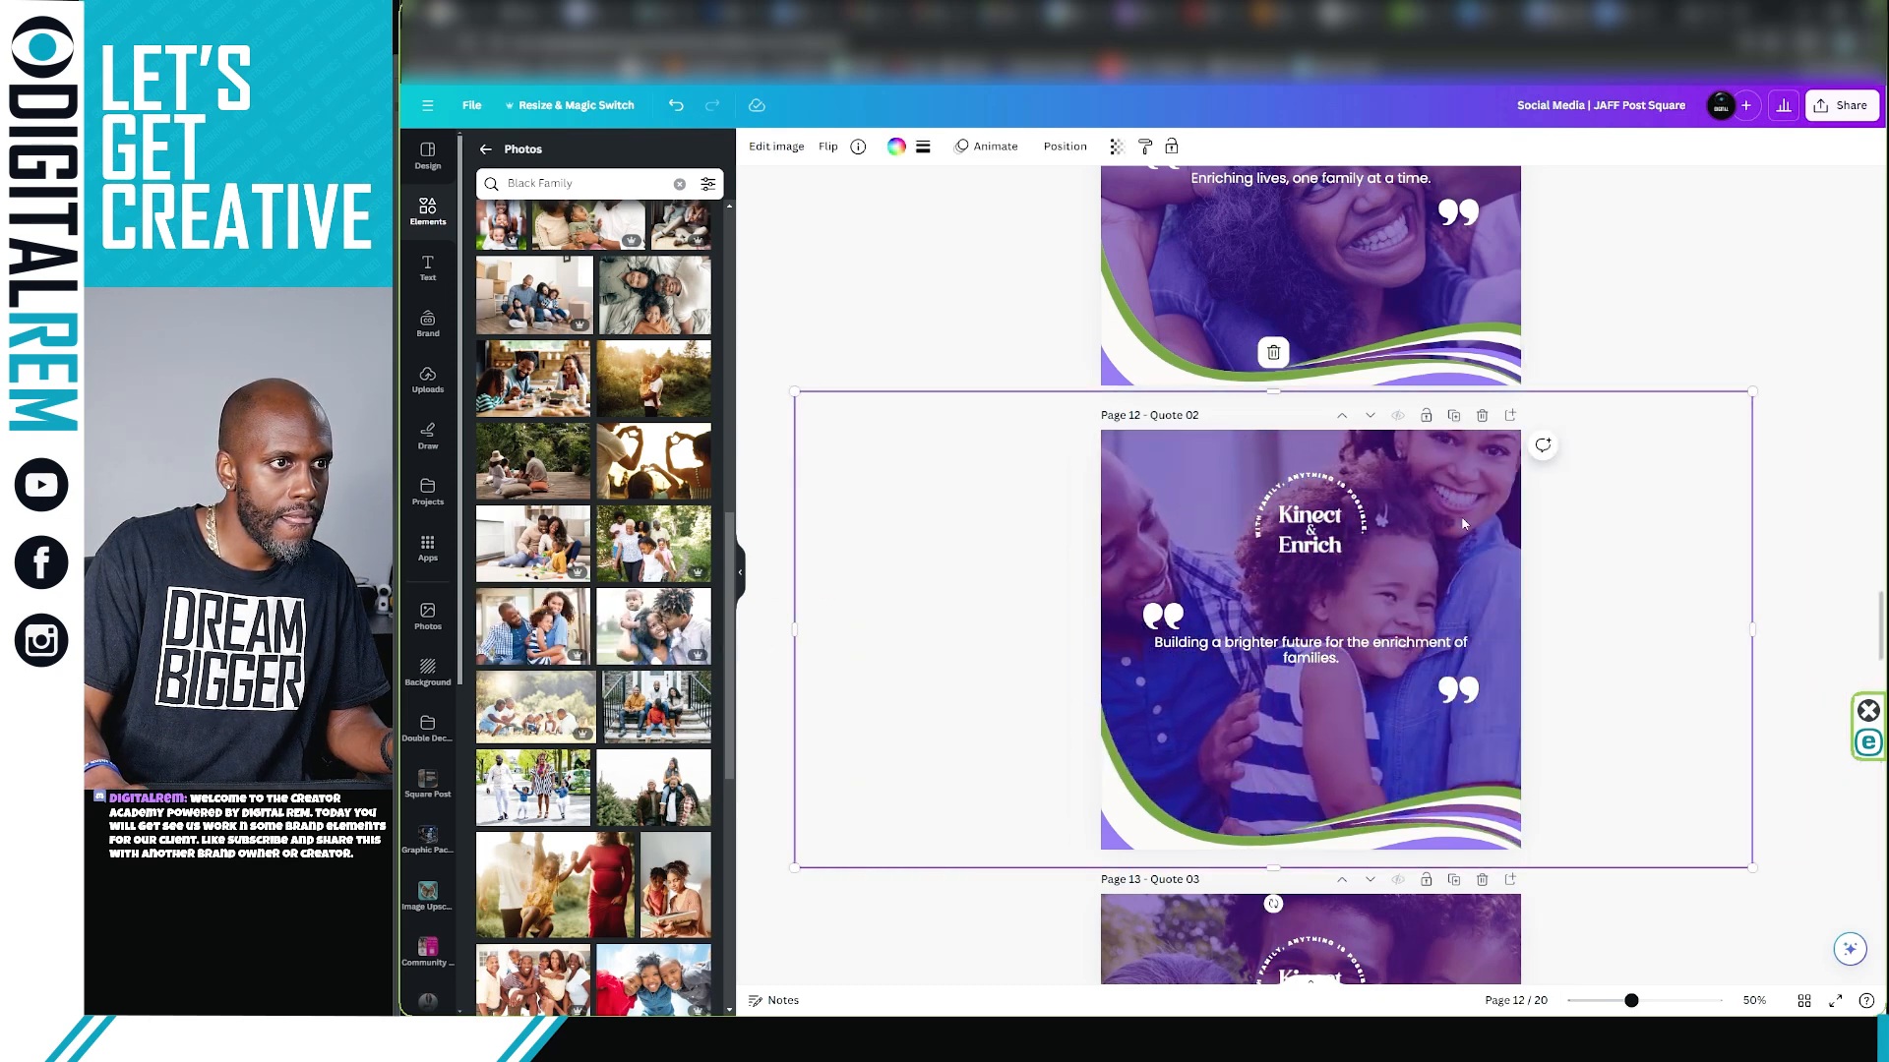
Scale the Quote 02 family photo down to the post's height and shift it right to frame all three people
left_click_drag(1748, 392, 1680, 430)
left_click_drag(1515, 521, 1566, 522)
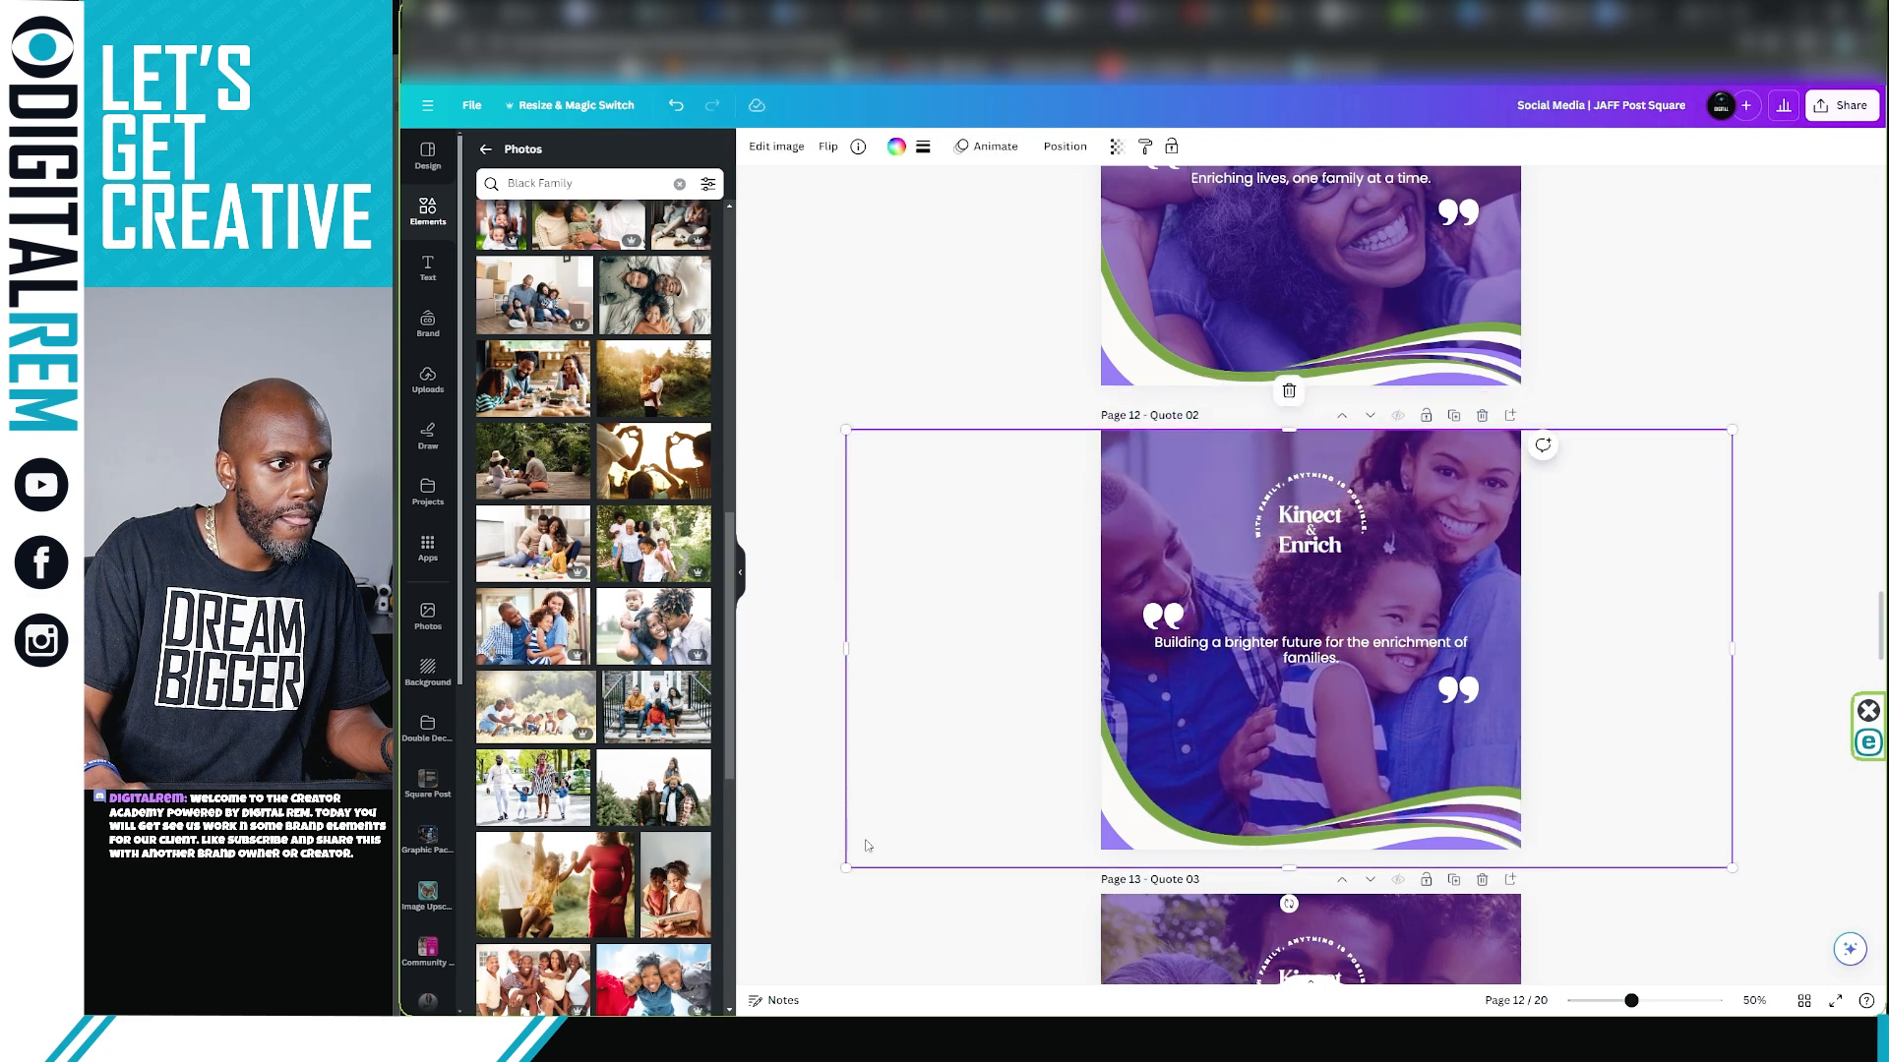
left_click_drag(846, 867, 873, 849)
left_click(1681, 345)
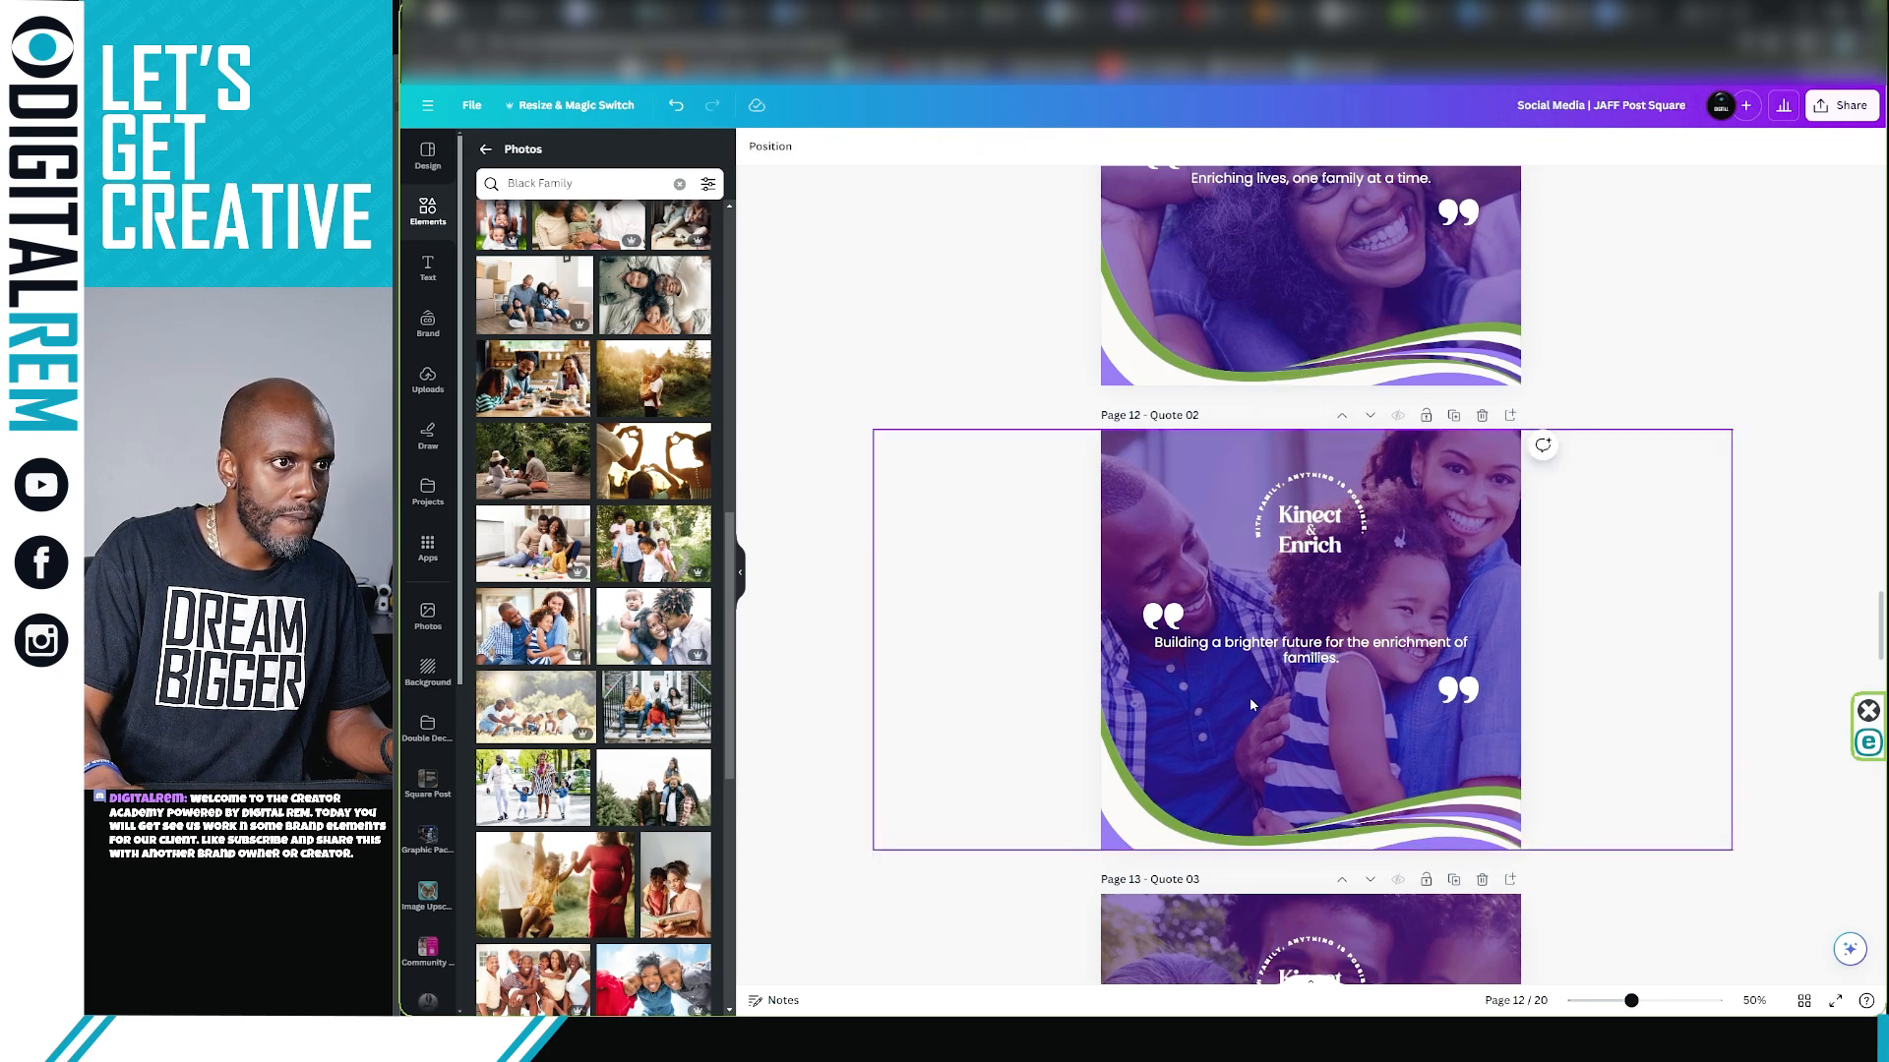
Replace the background on page 13, Quote 03, with the outdoor photo of parents and two children flexing their arms
scroll(1250, 710, "down", 3)
scroll(1251, 721, "down", 3)
scroll(1251, 721, "up", 2)
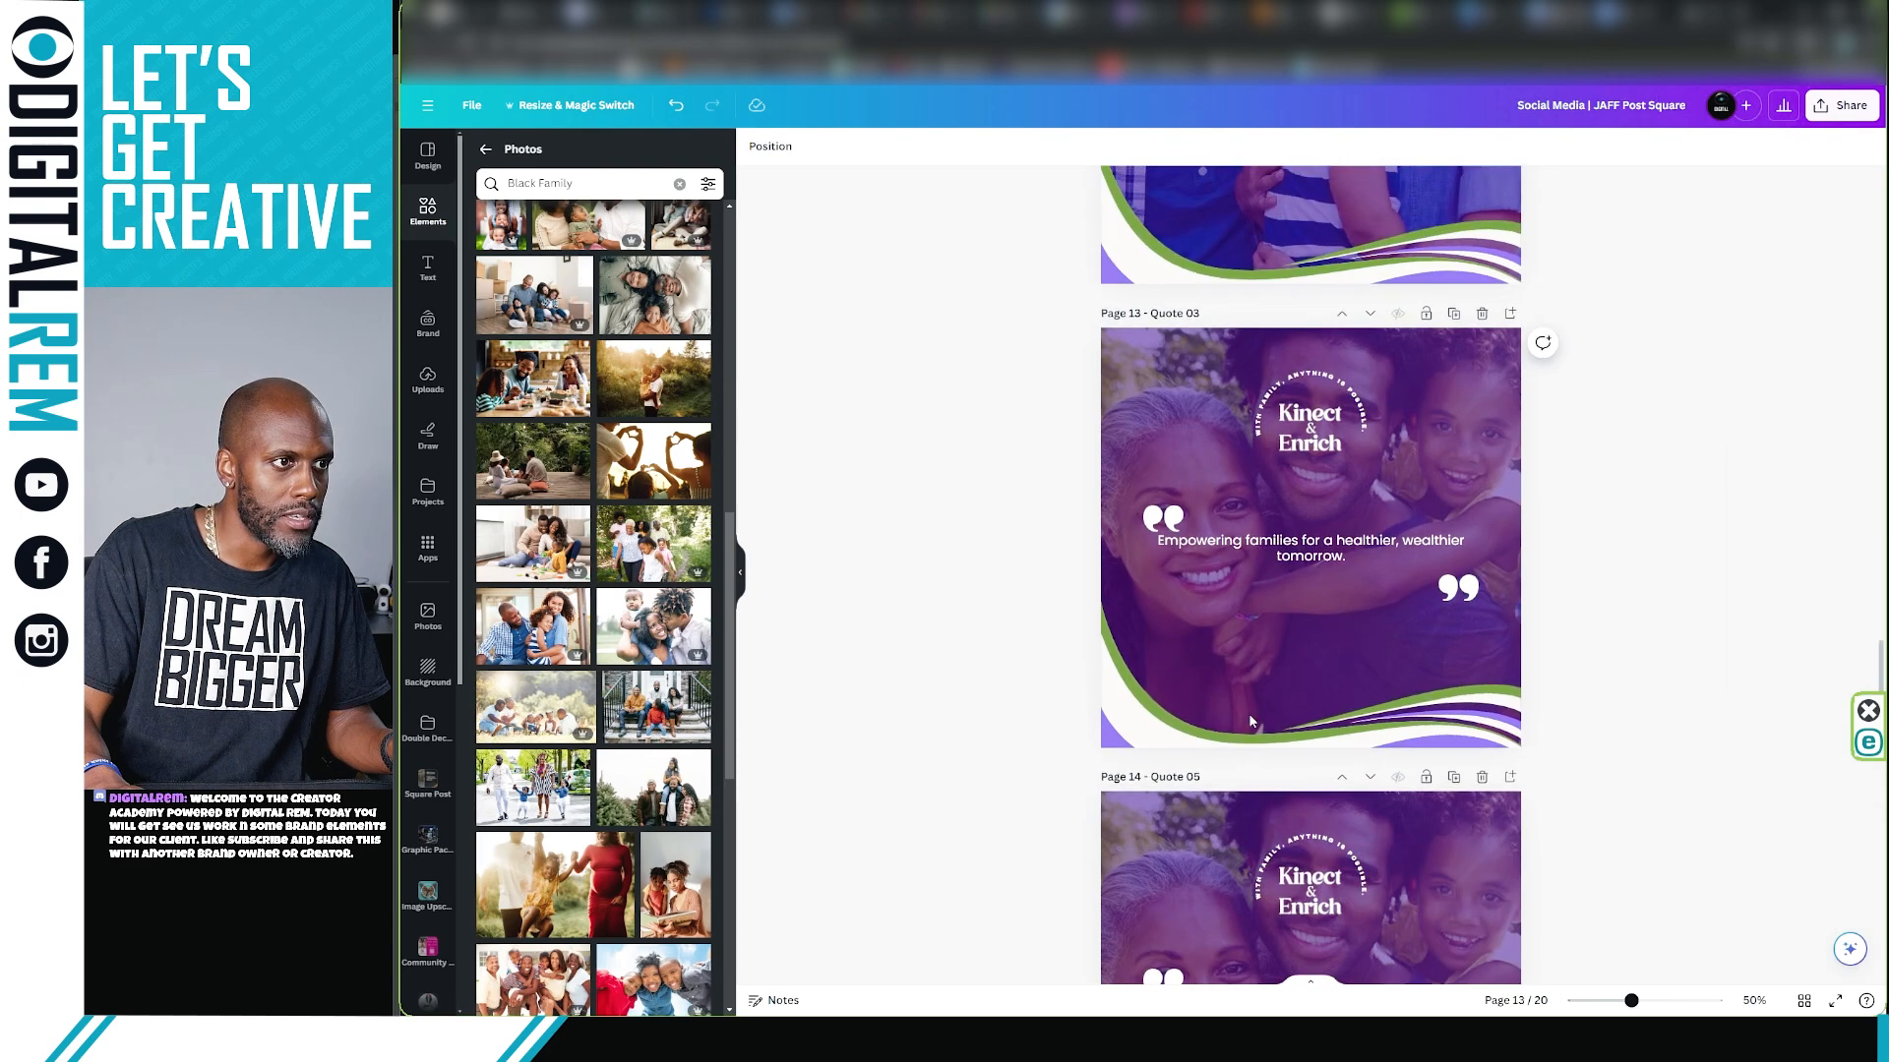
scroll(1229, 730, "up", 1)
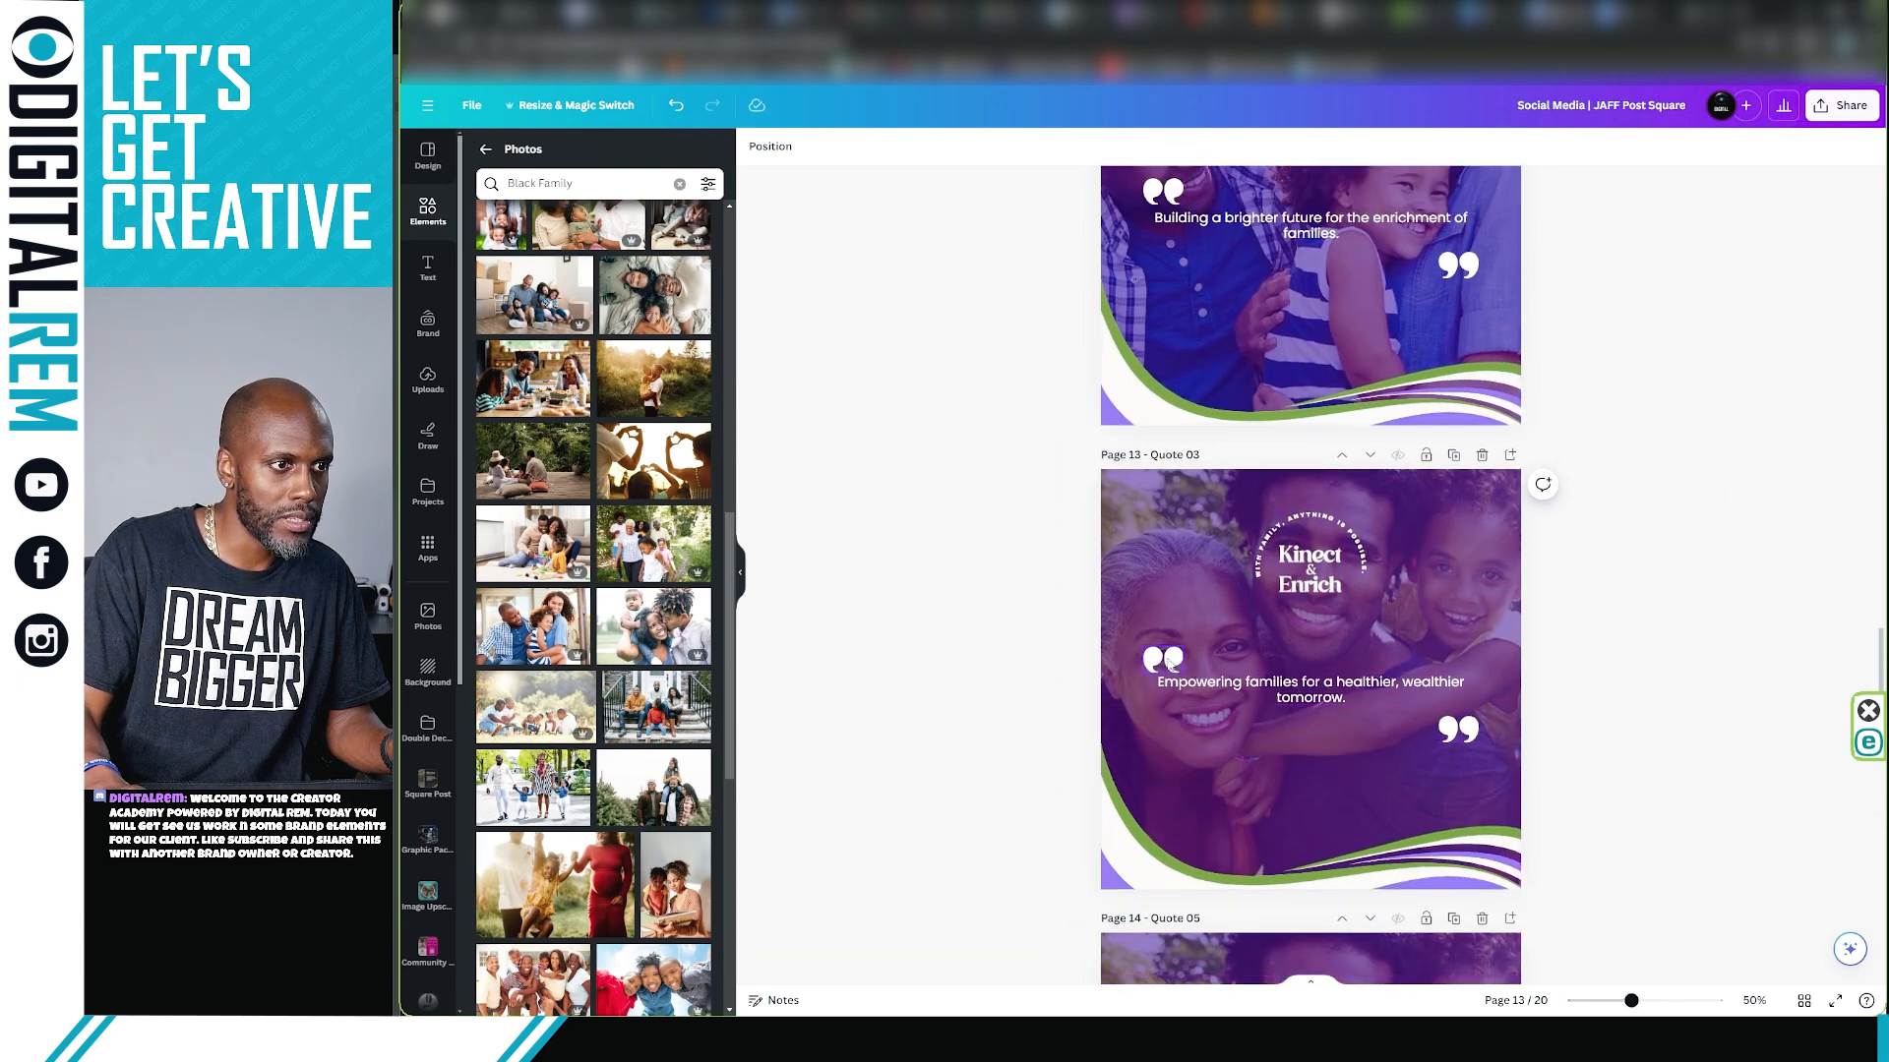
left_click_drag(1171, 658, 1170, 655)
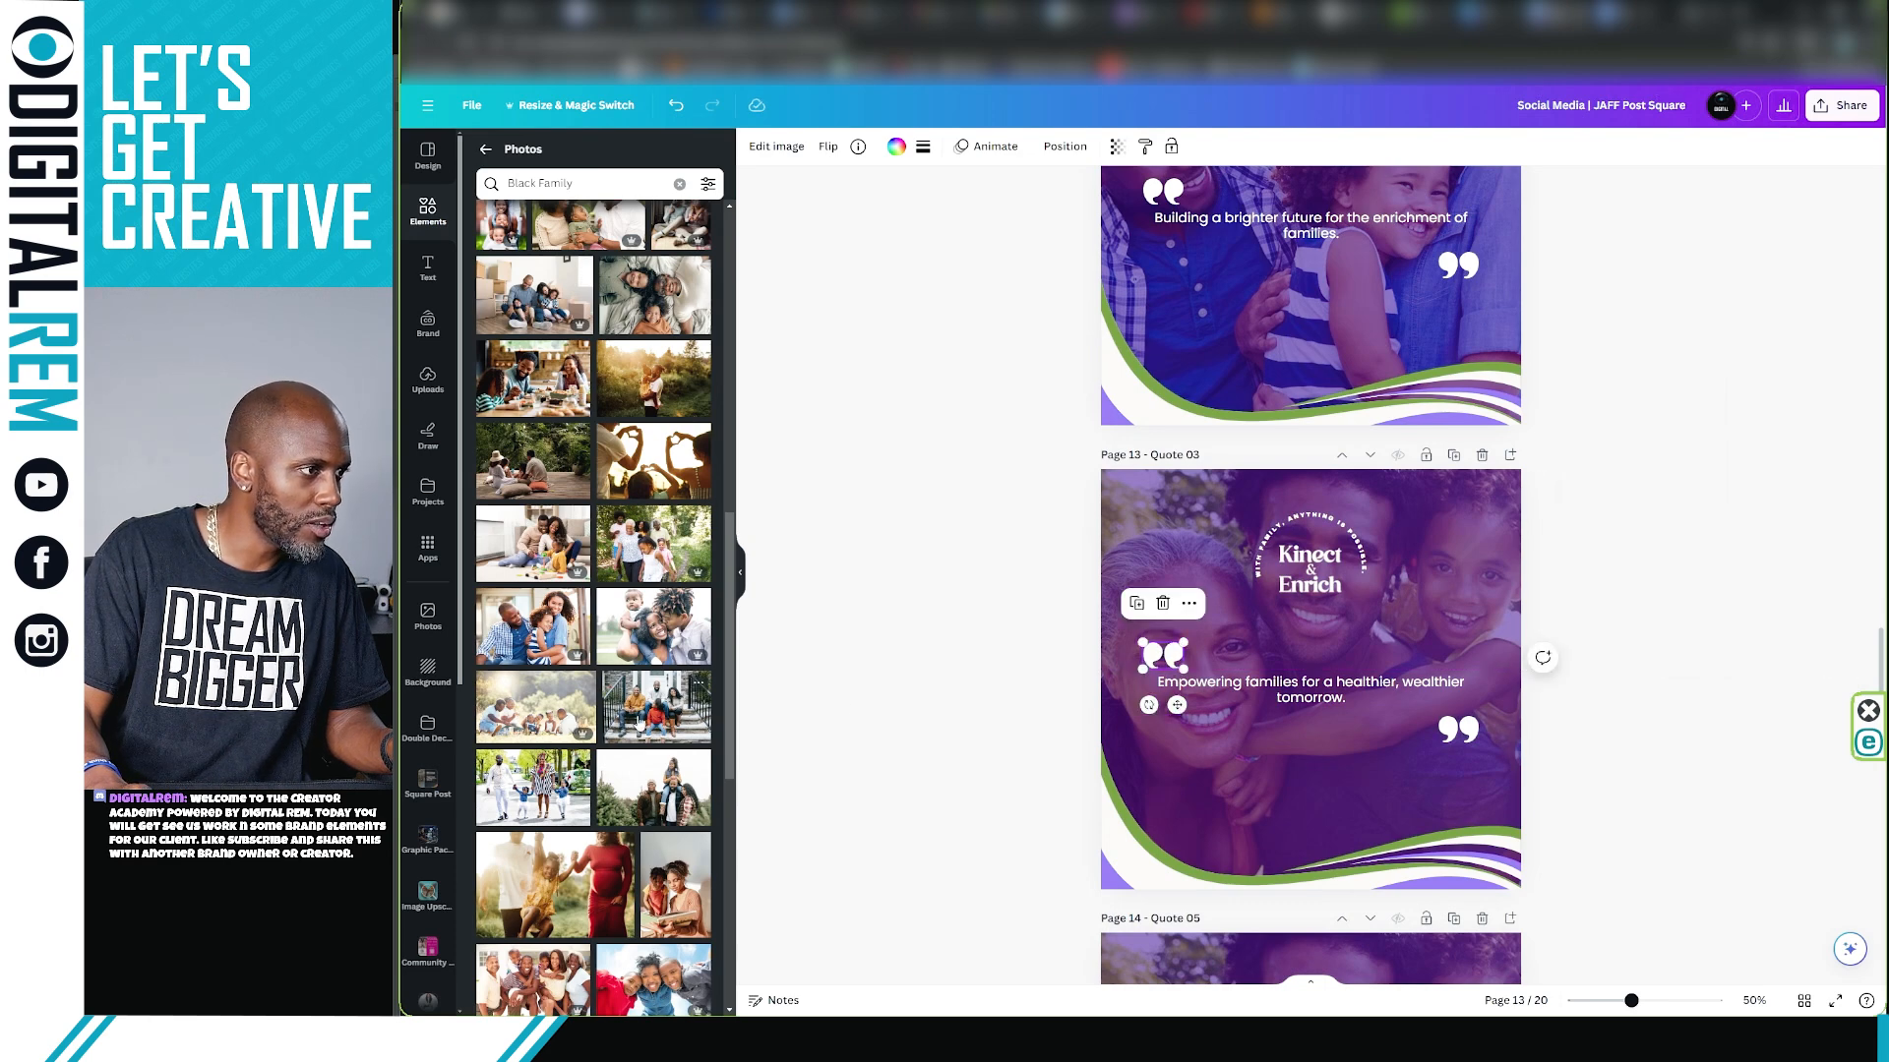
scroll(639, 724, "down", 2)
scroll(638, 724, "down", 6)
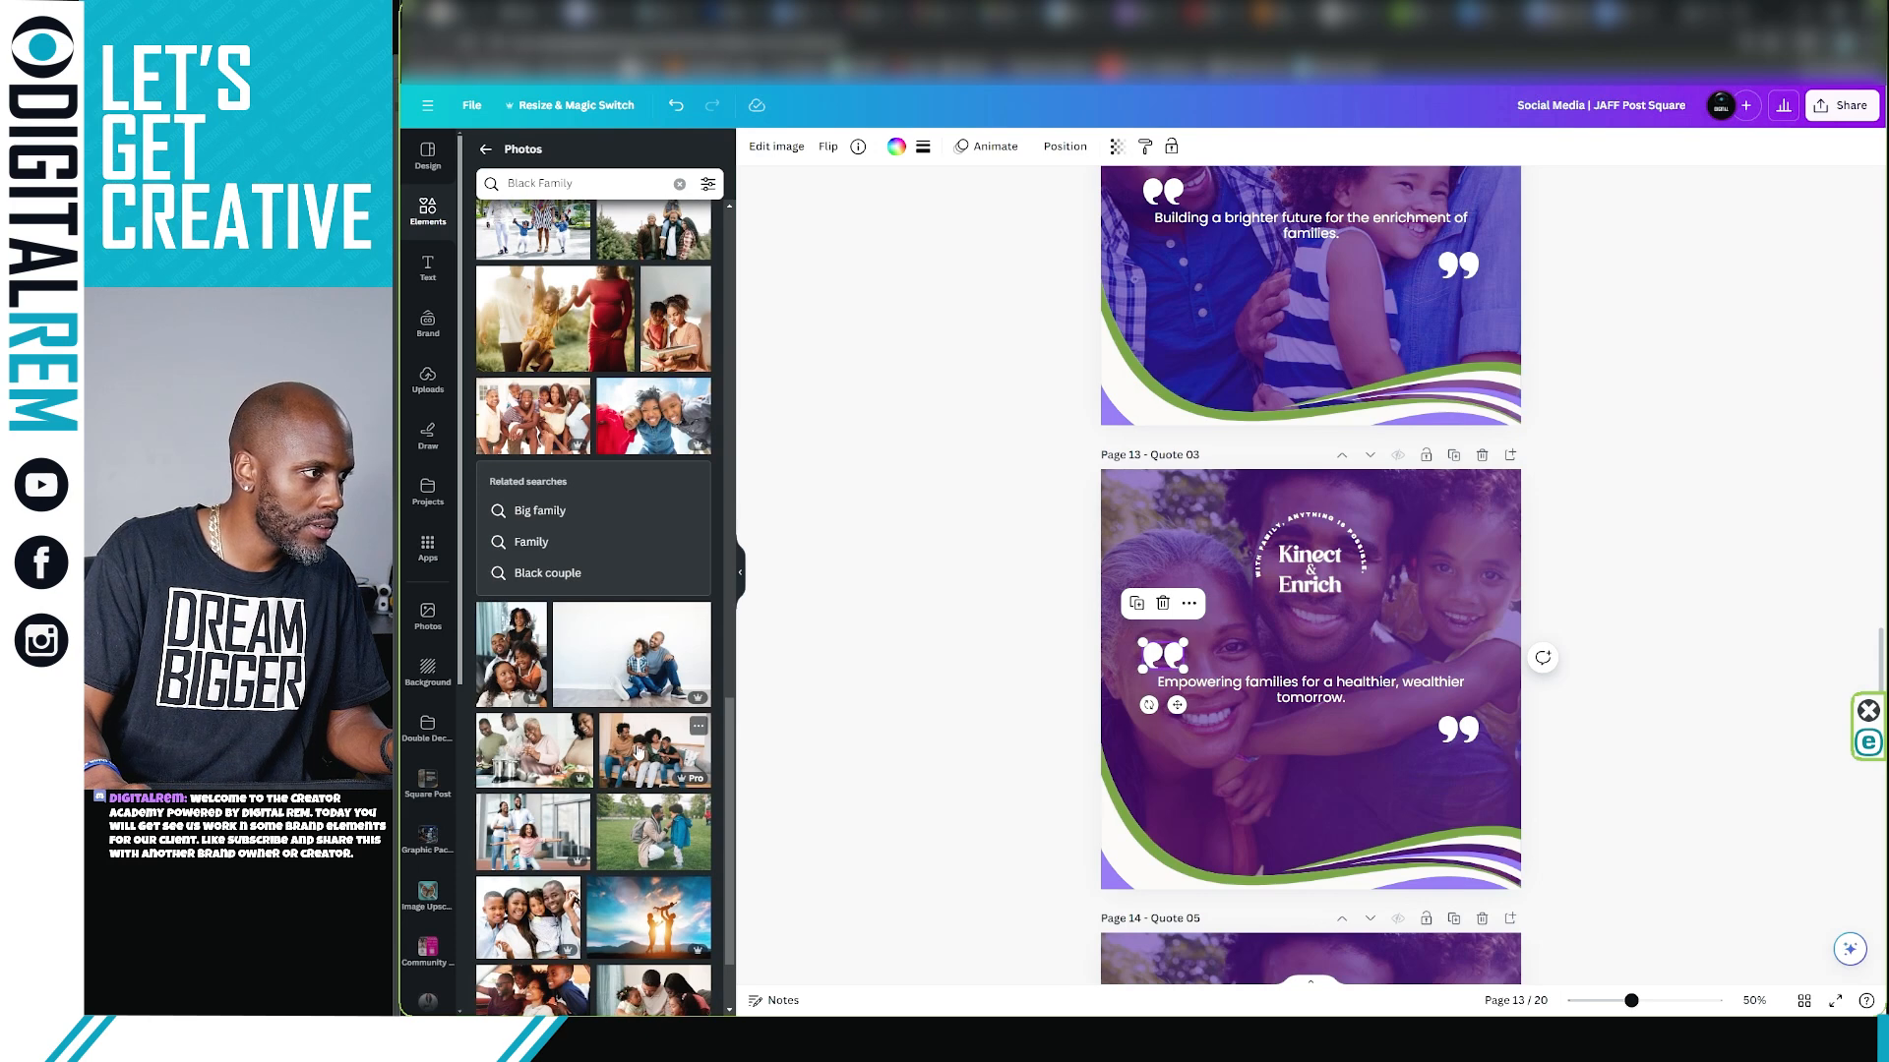
scroll(645, 792, "down", 1)
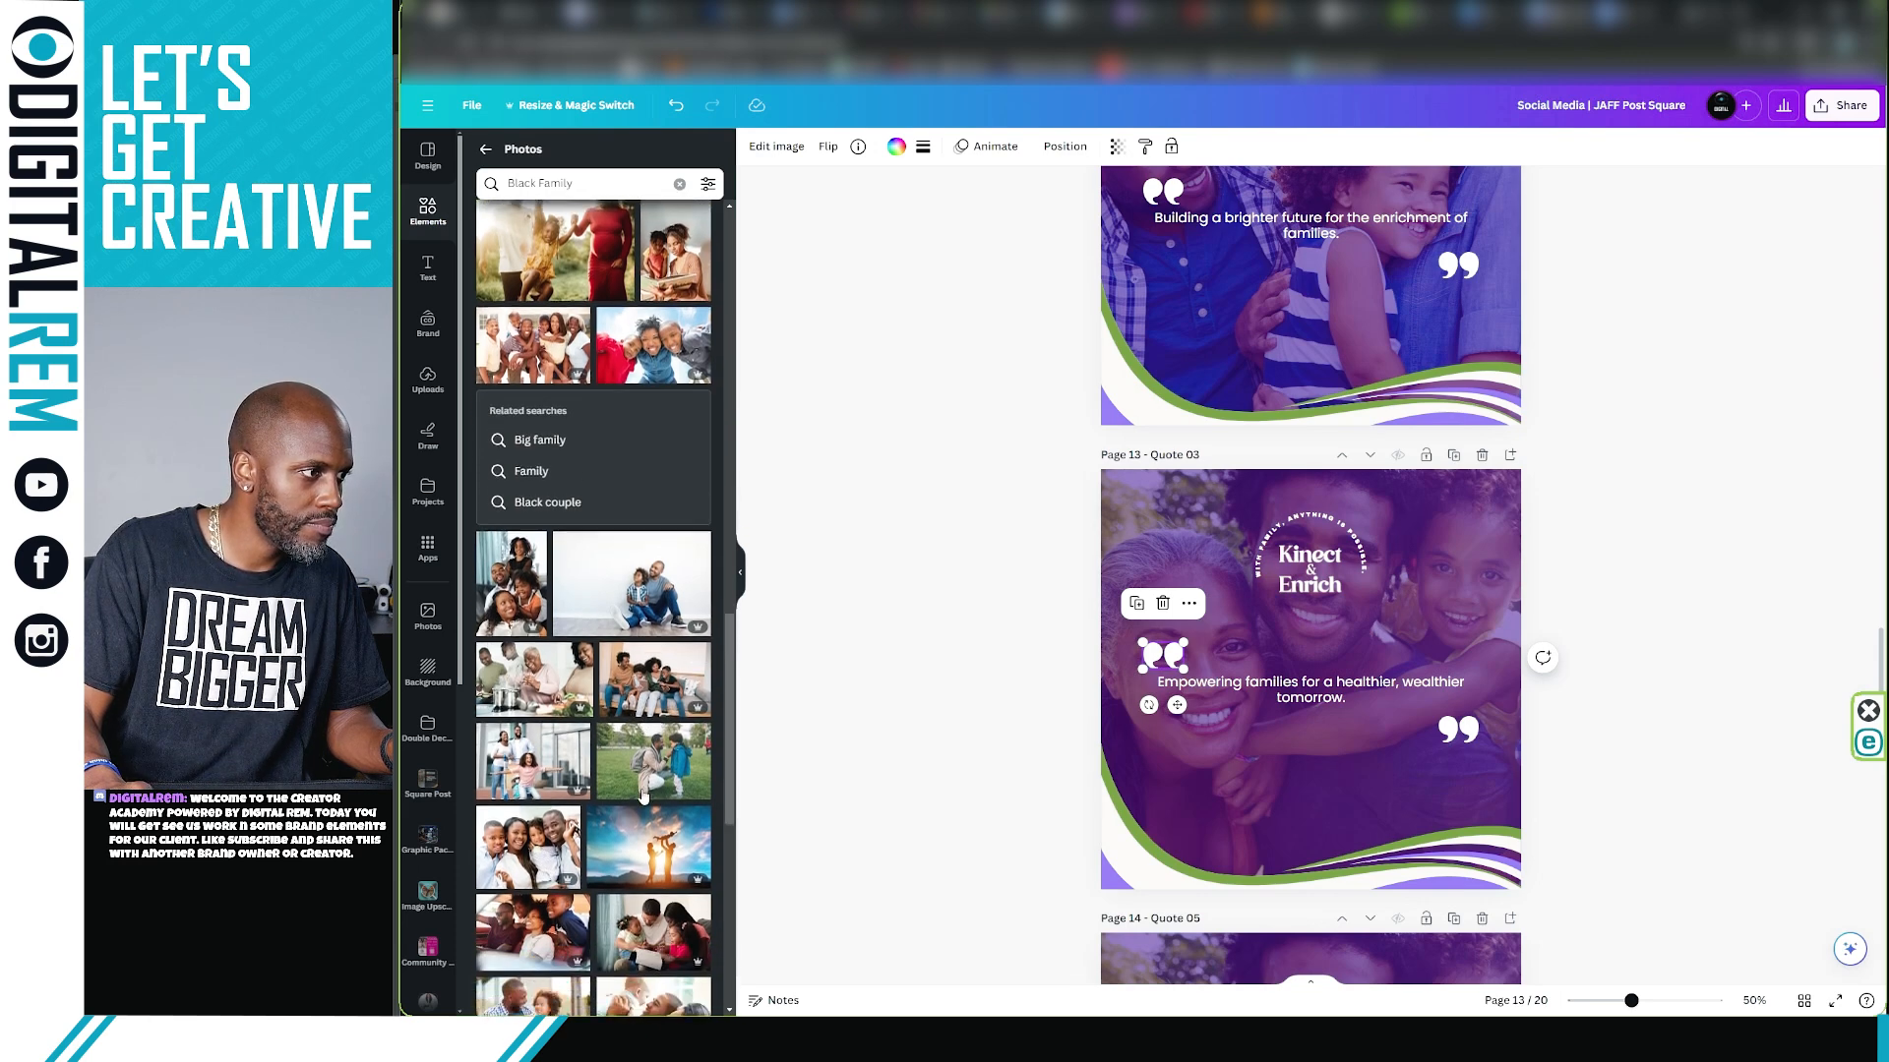
scroll(642, 797, "down", 1)
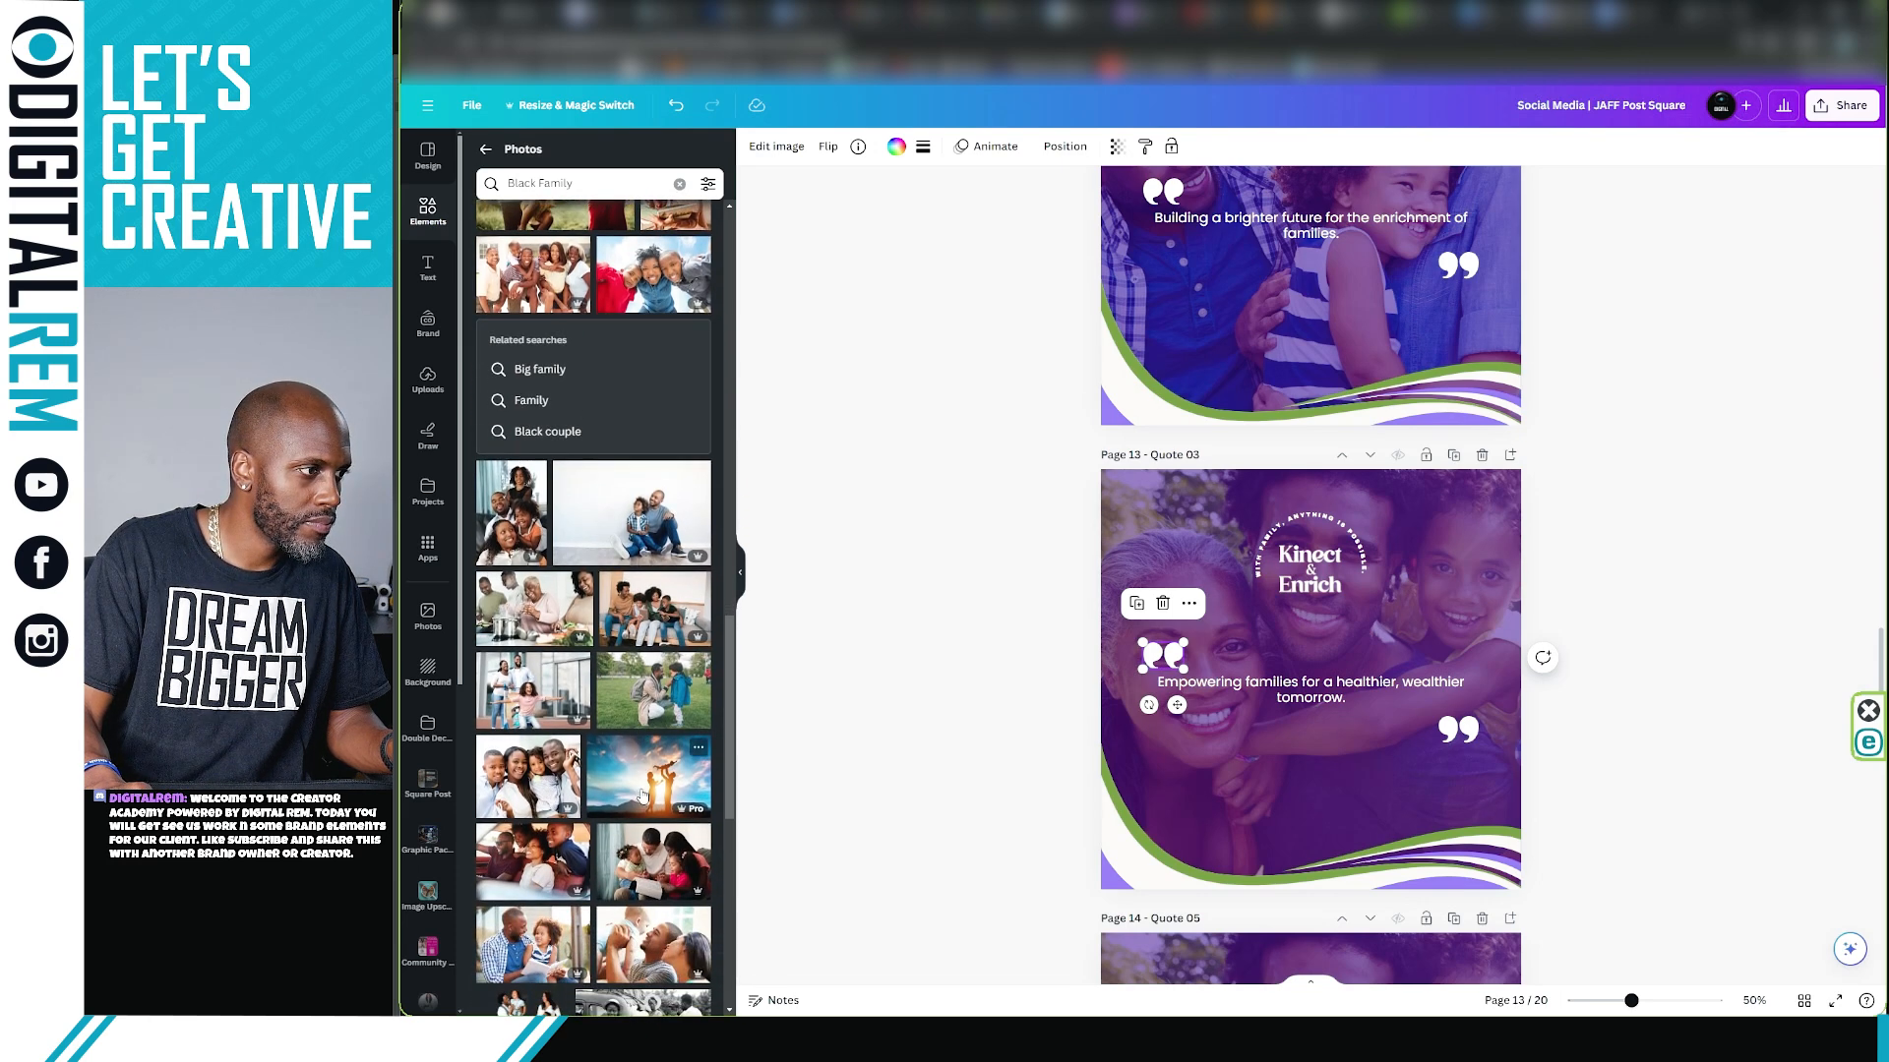
scroll(641, 795, "down", 1)
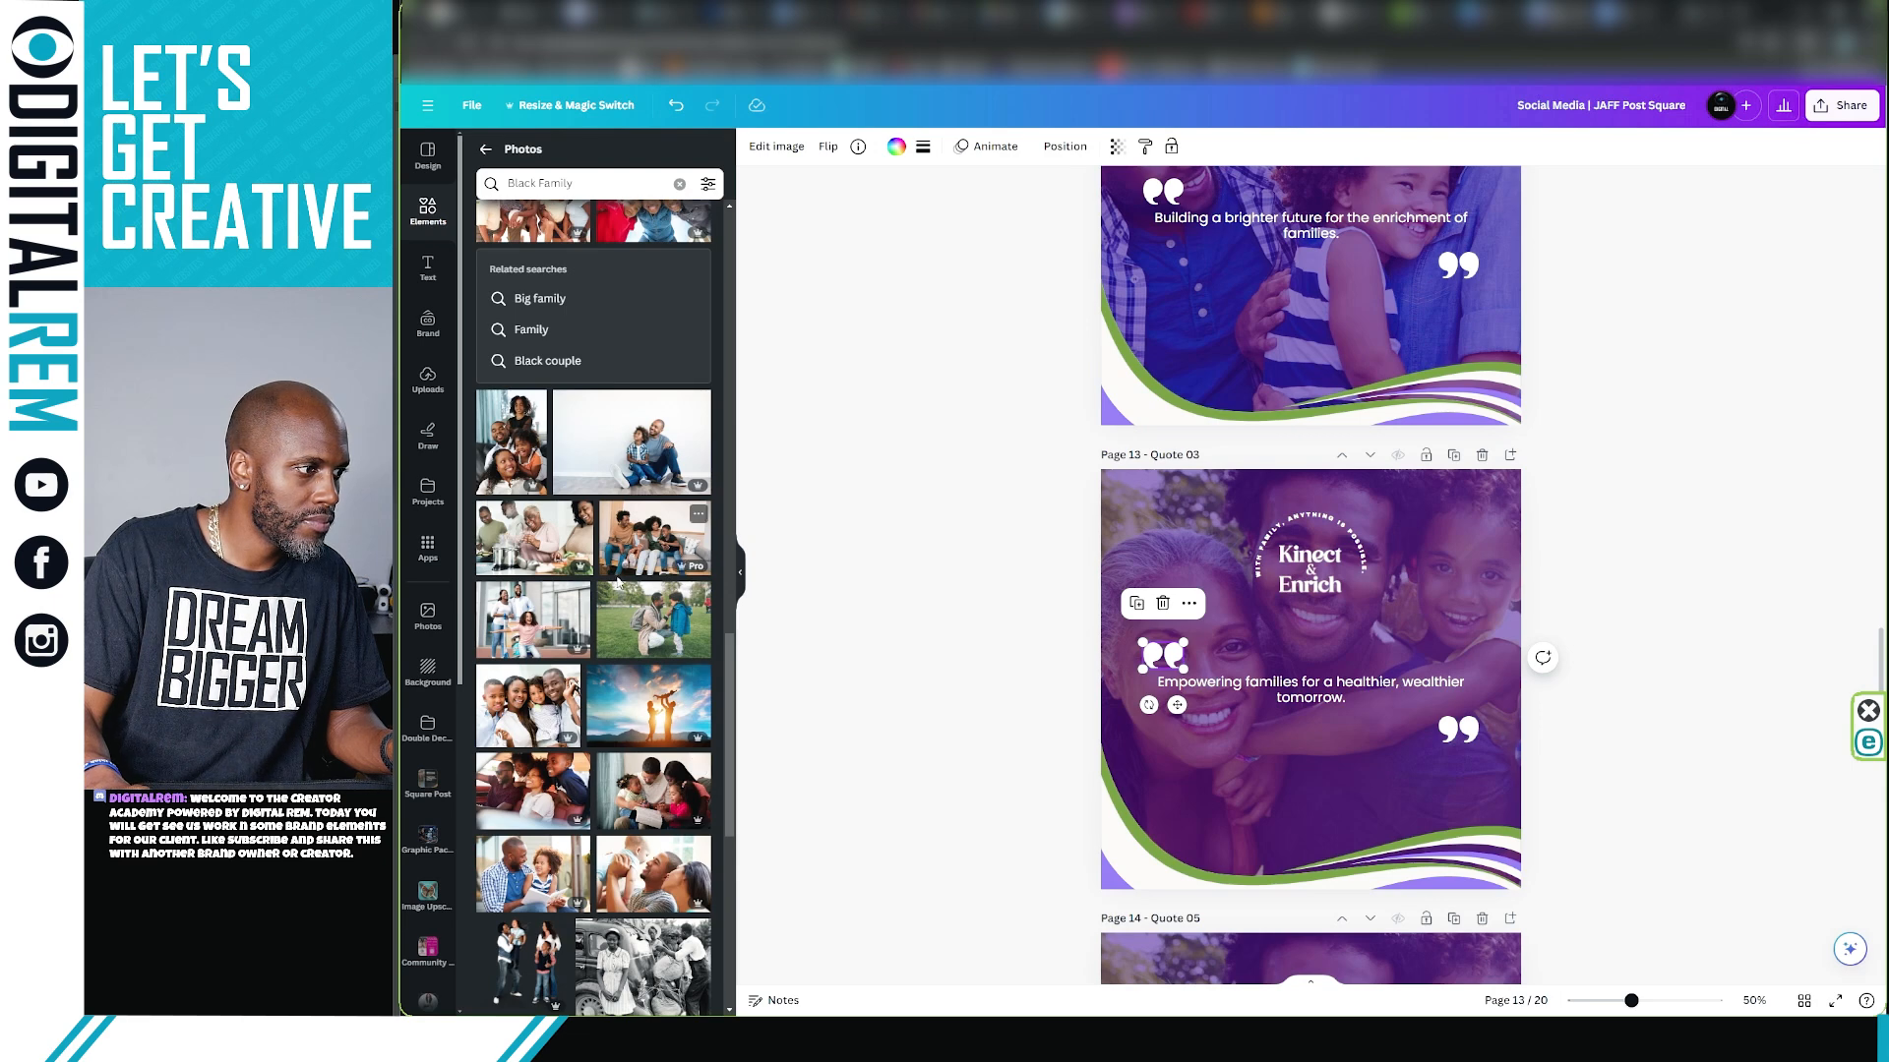
scroll(618, 583, "down", 3)
scroll(618, 587, "down", 3)
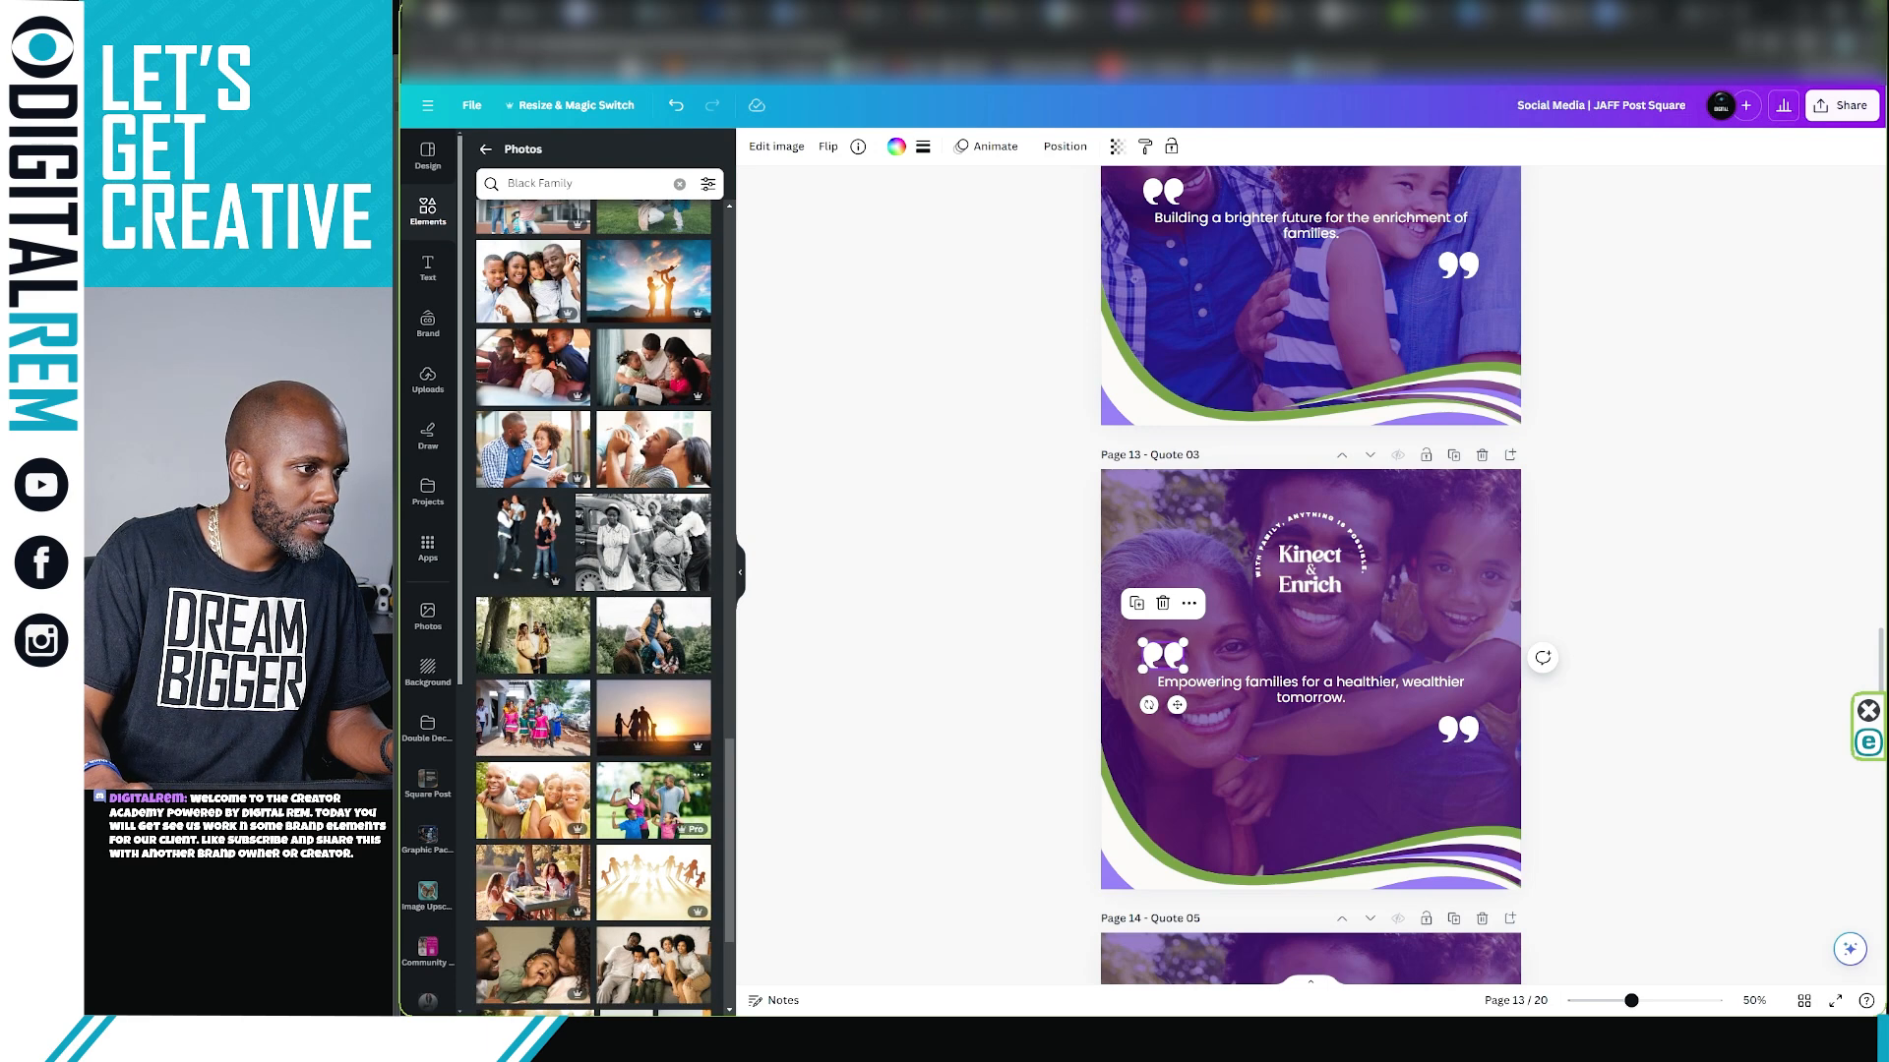
left_click_drag(632, 795, 1147, 535)
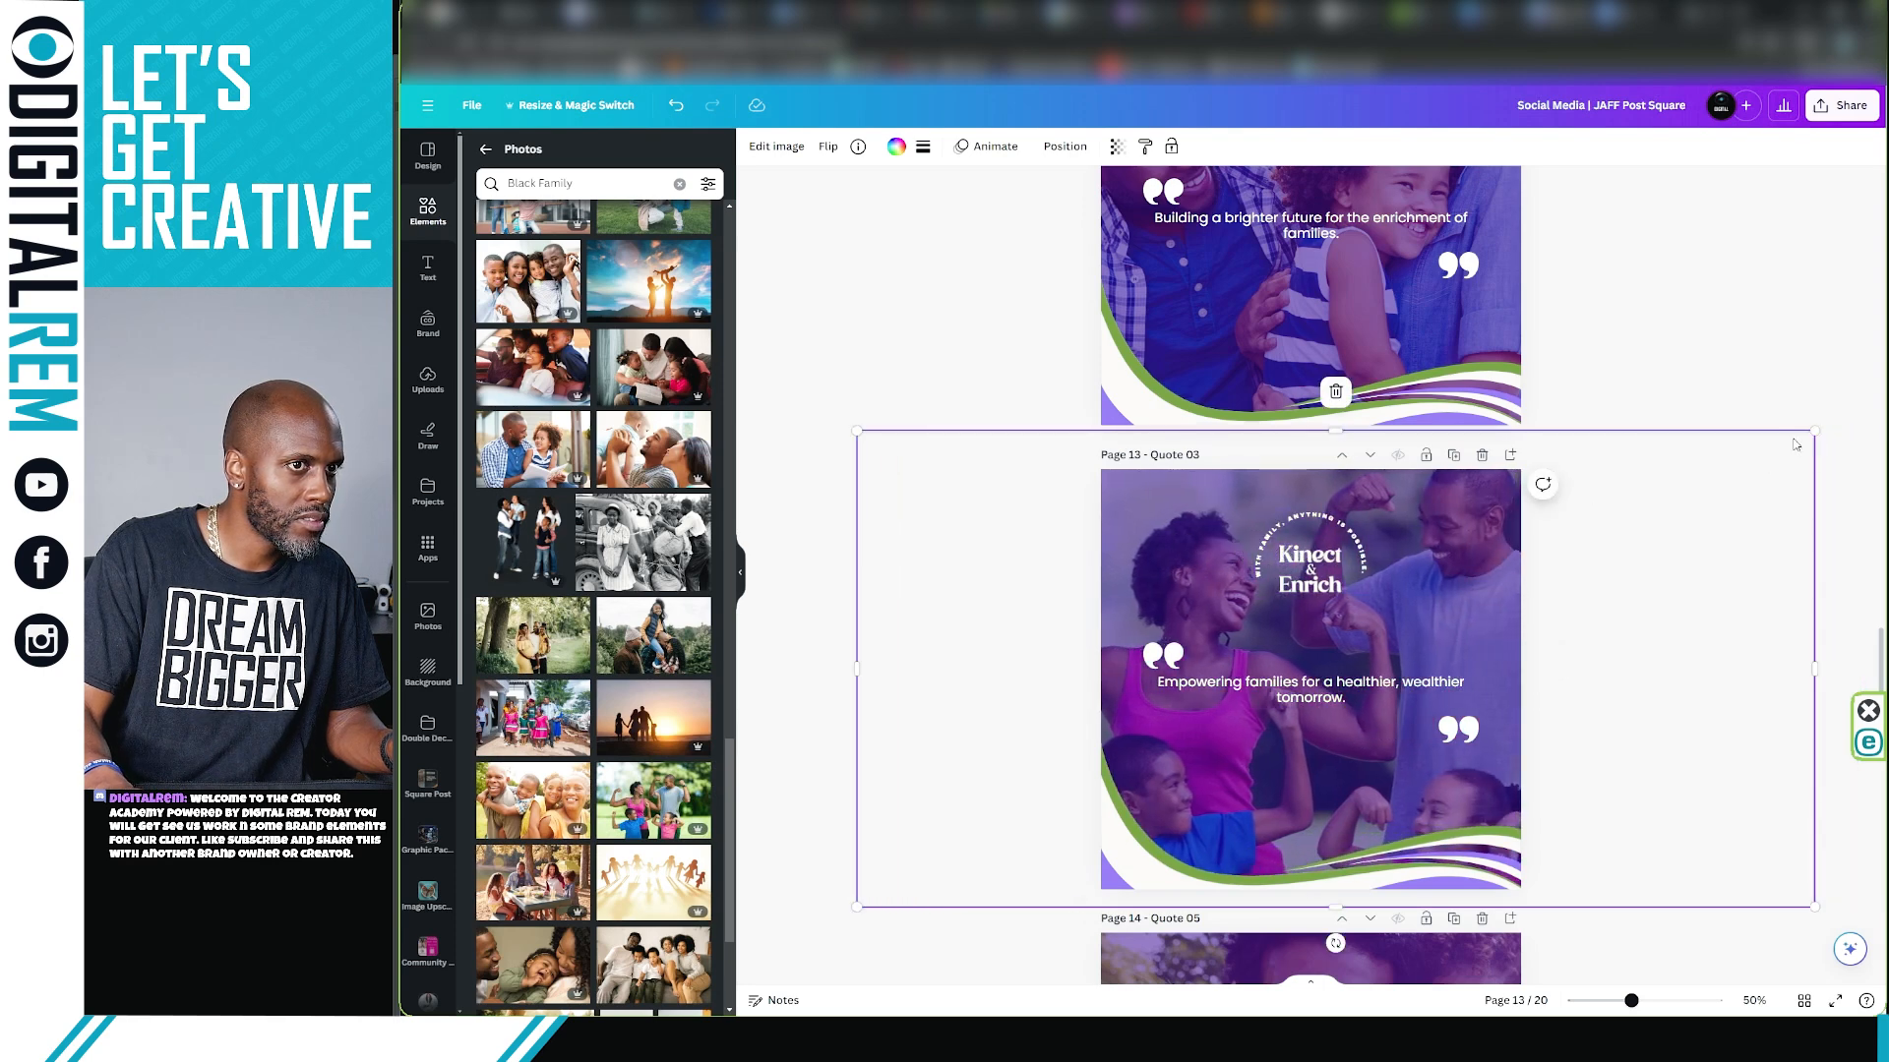
Scale the Quote 03 family photo down to the post's height so that all four people are framed
left_click_drag(1812, 430, 1721, 440)
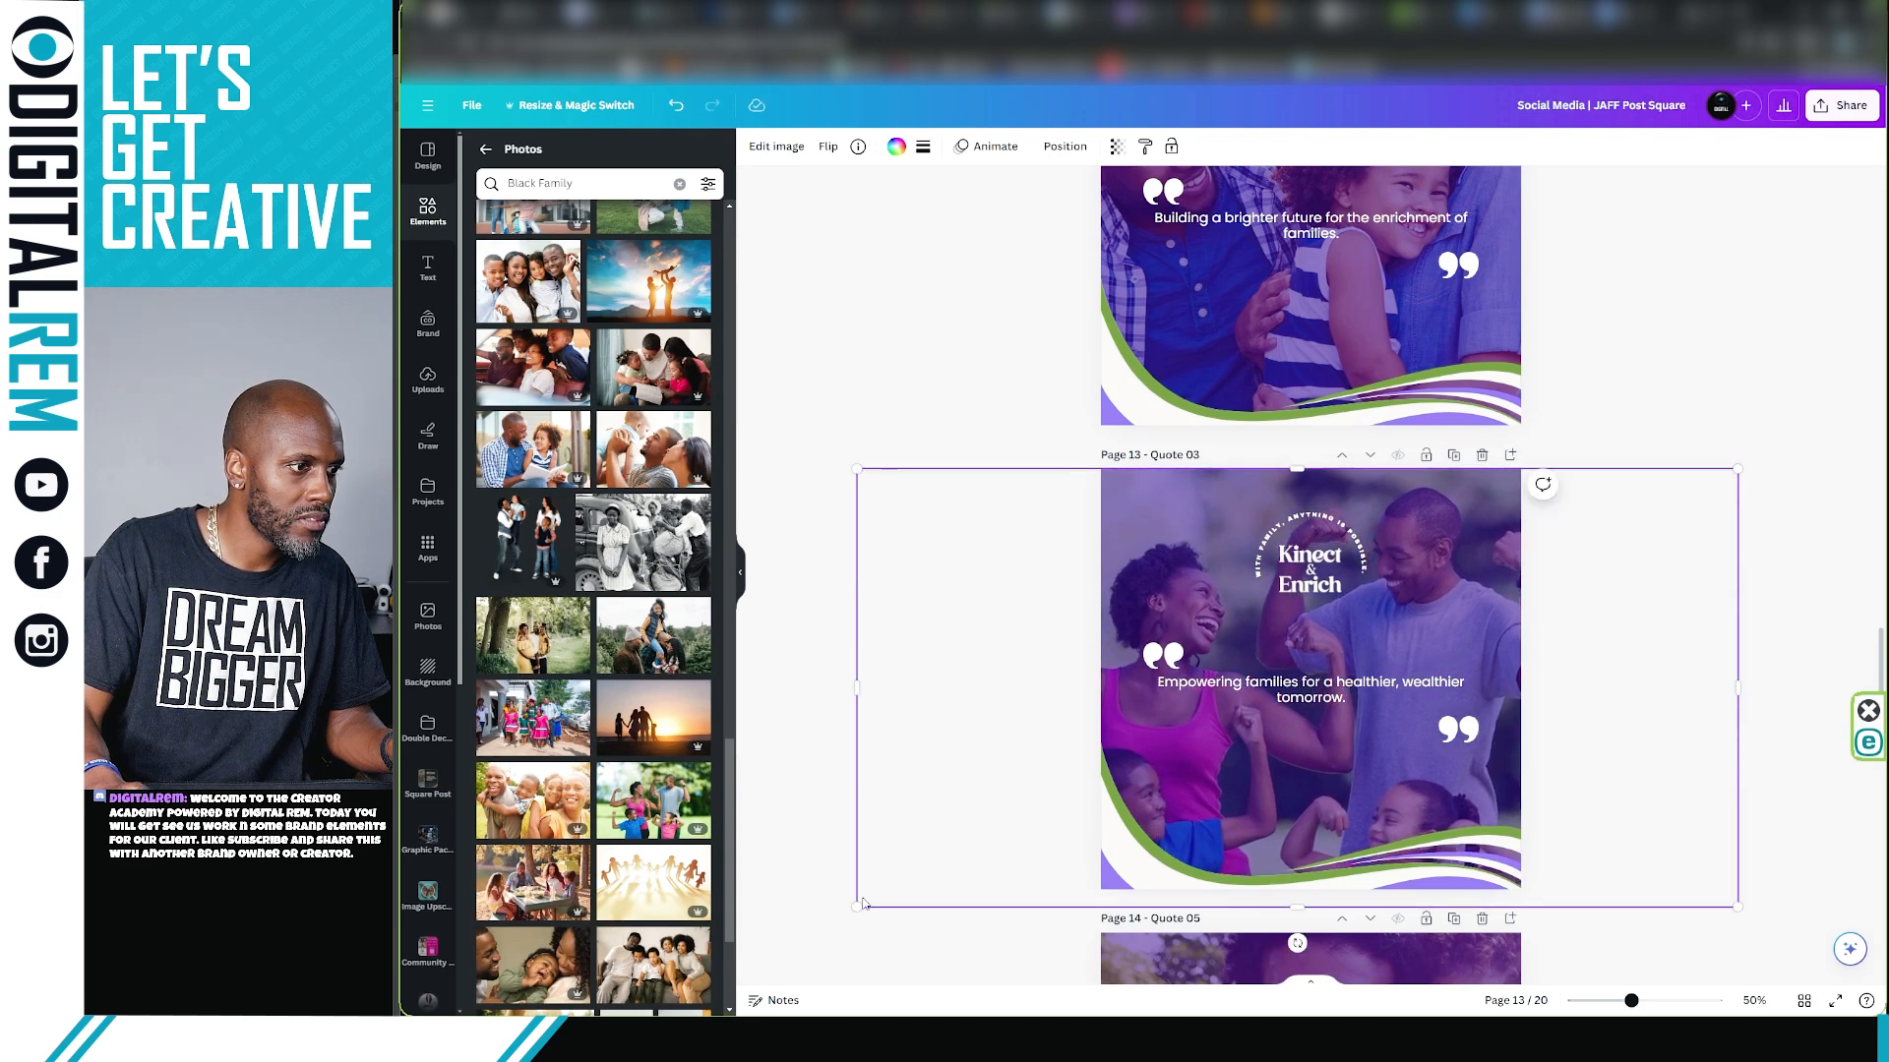
left_click_drag(856, 907, 893, 889)
left_click(1681, 396)
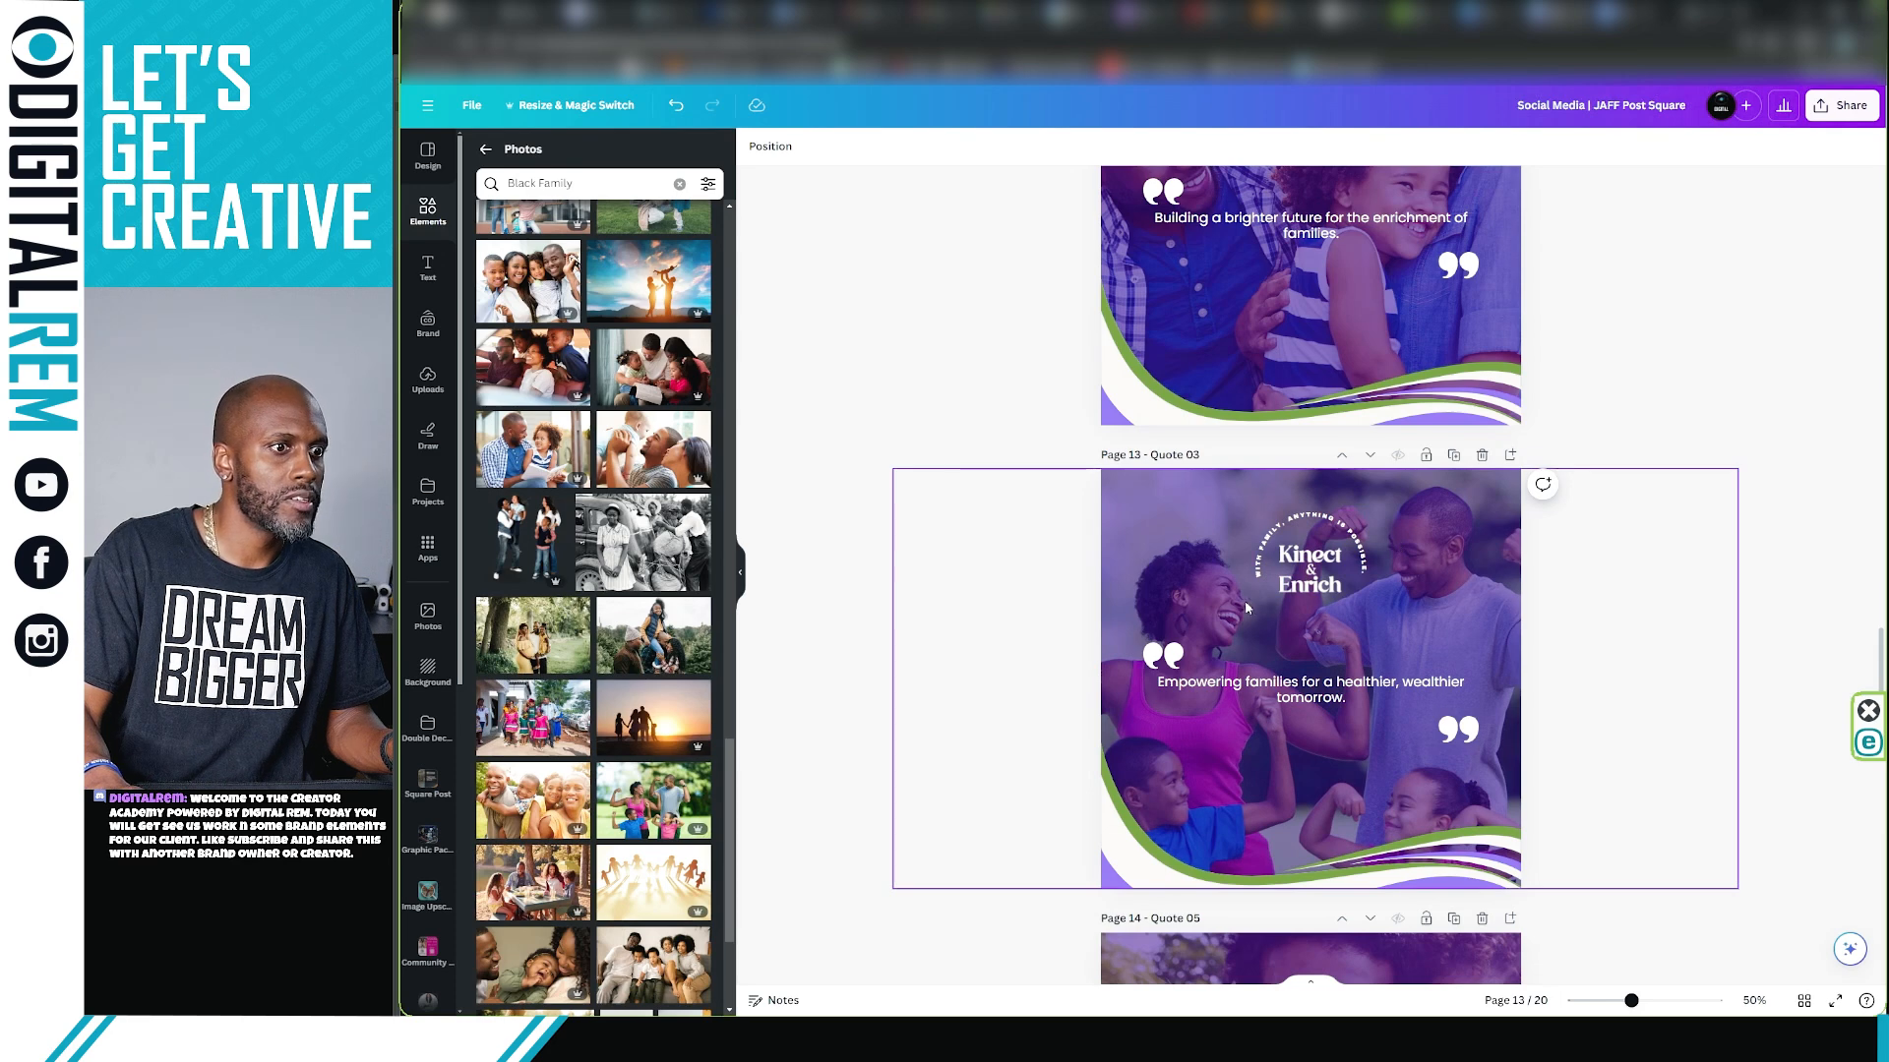
Replace the background on page 14, Quote 05, with the photo of a family cooking around a large pot
scroll(1181, 745, "down", 2)
scroll(1180, 745, "down", 5)
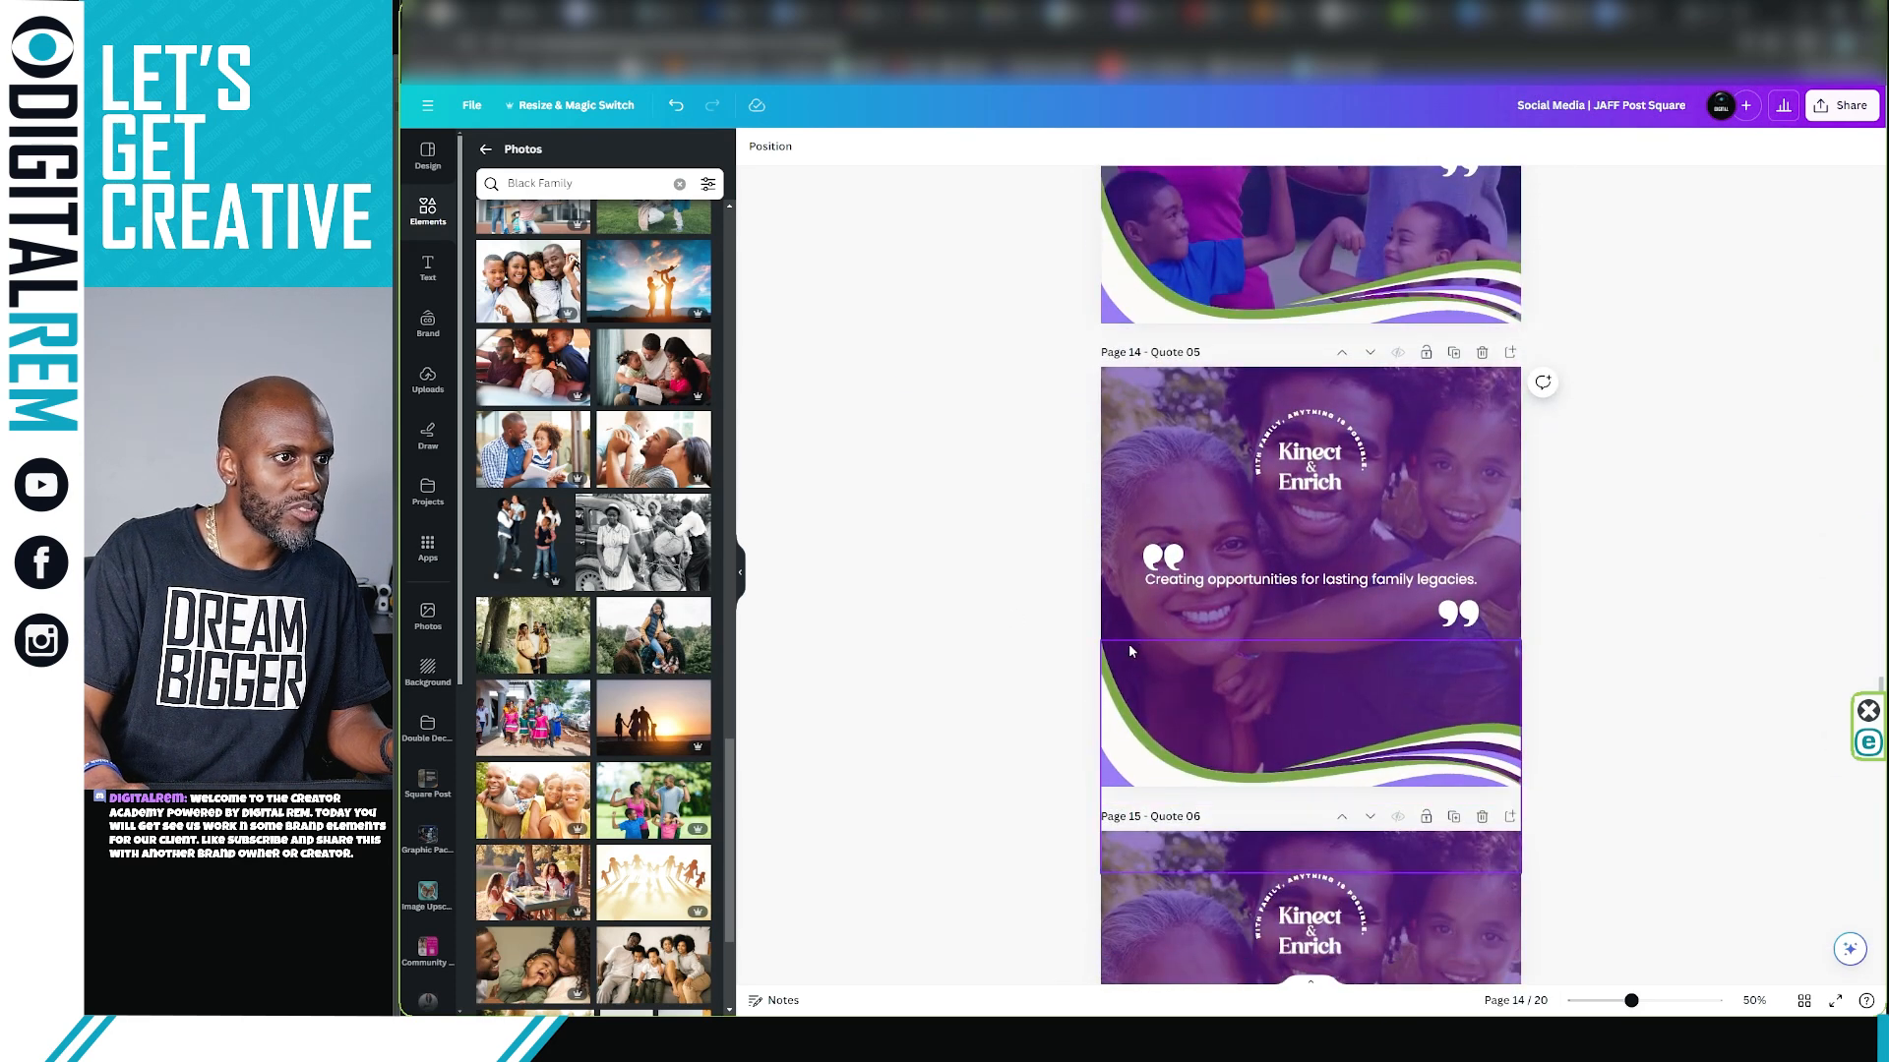
scroll(616, 721, "up", 4)
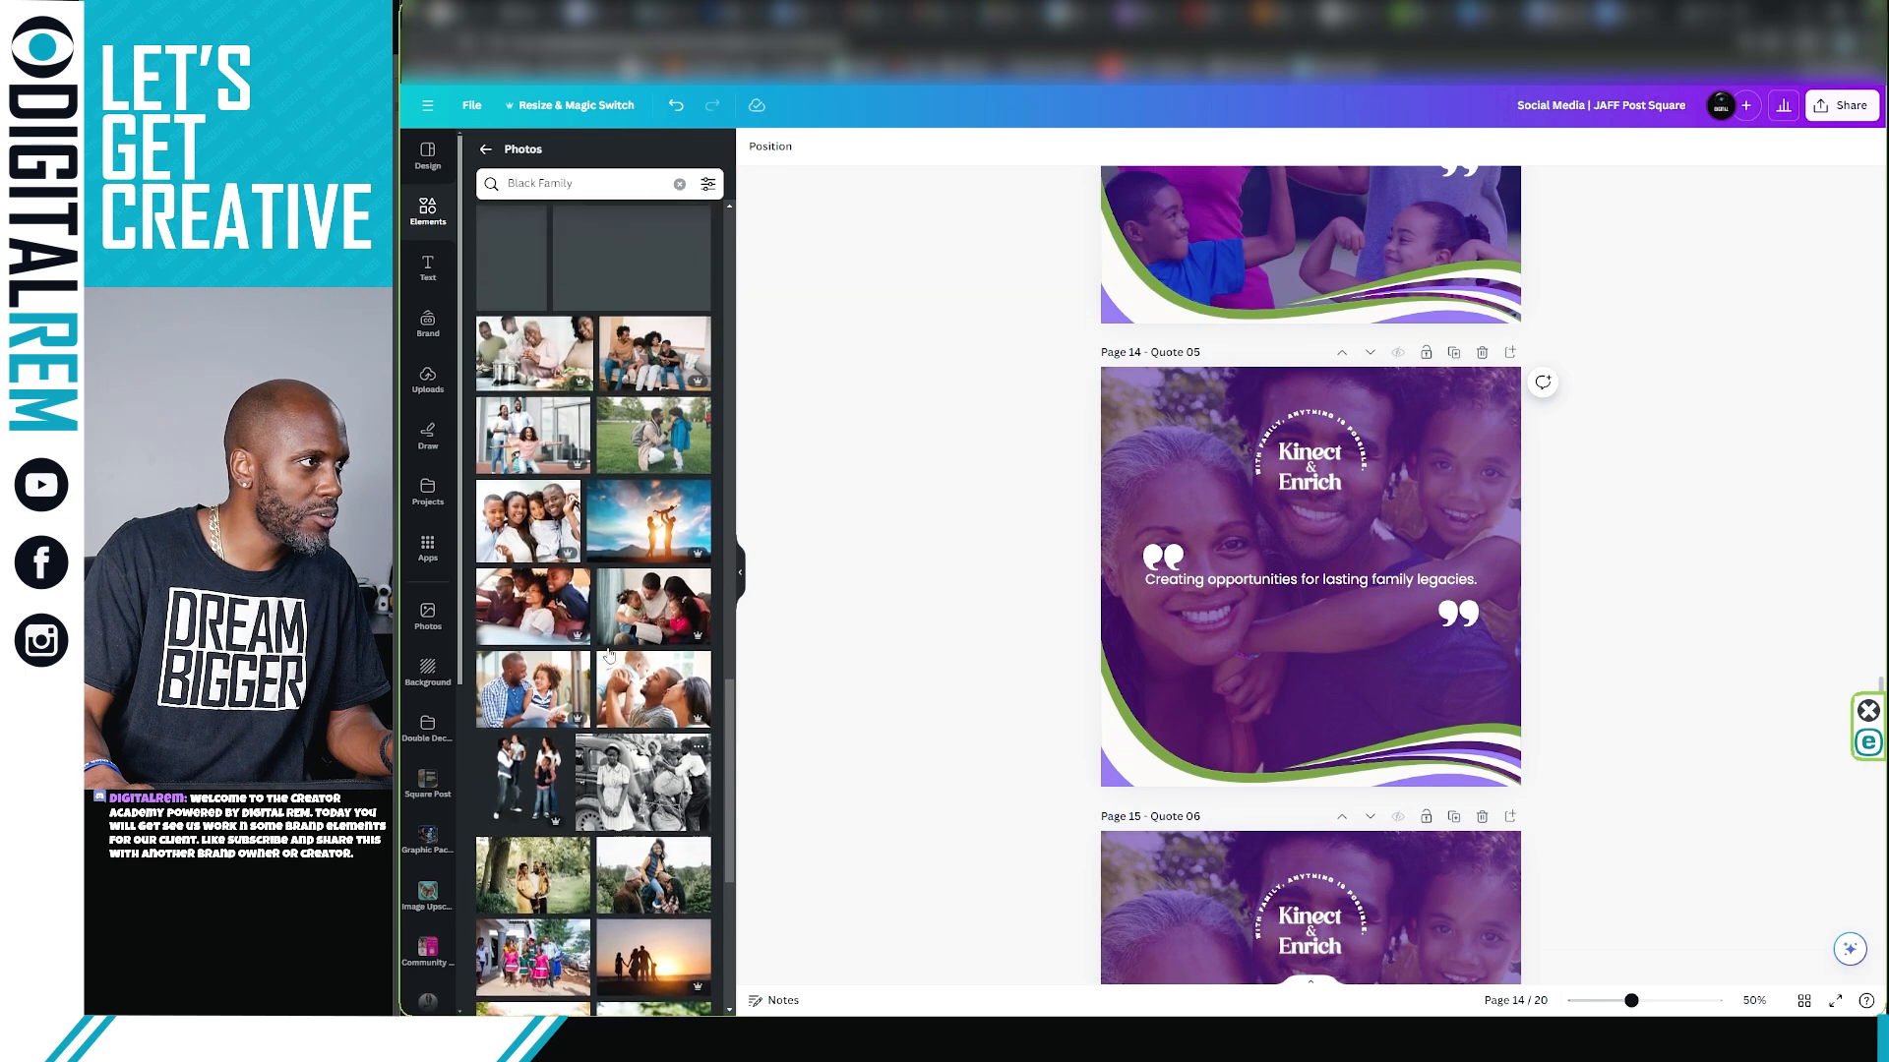
left_click_drag(528, 472, 1206, 627)
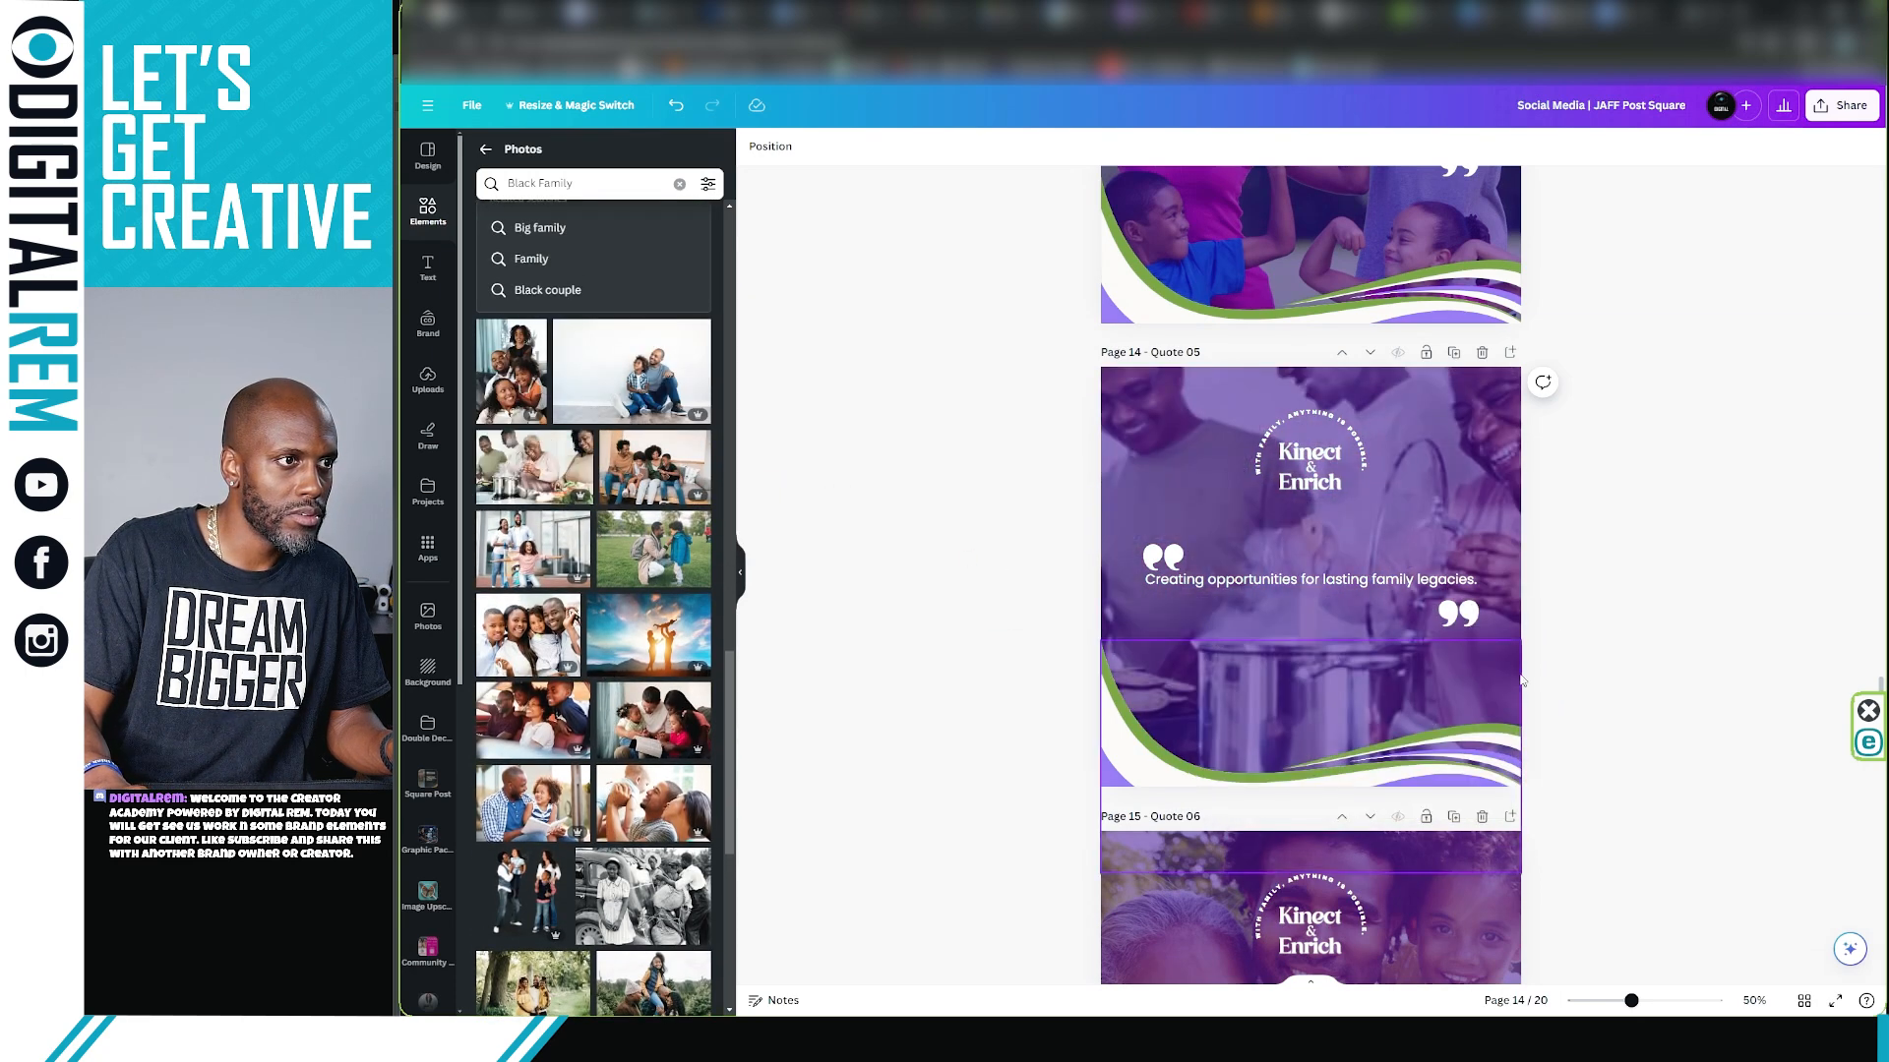
Scale the Quote 05 cooking photo down to the post's height and shift it left to bring in the laughing older woman
left_click(1505, 466)
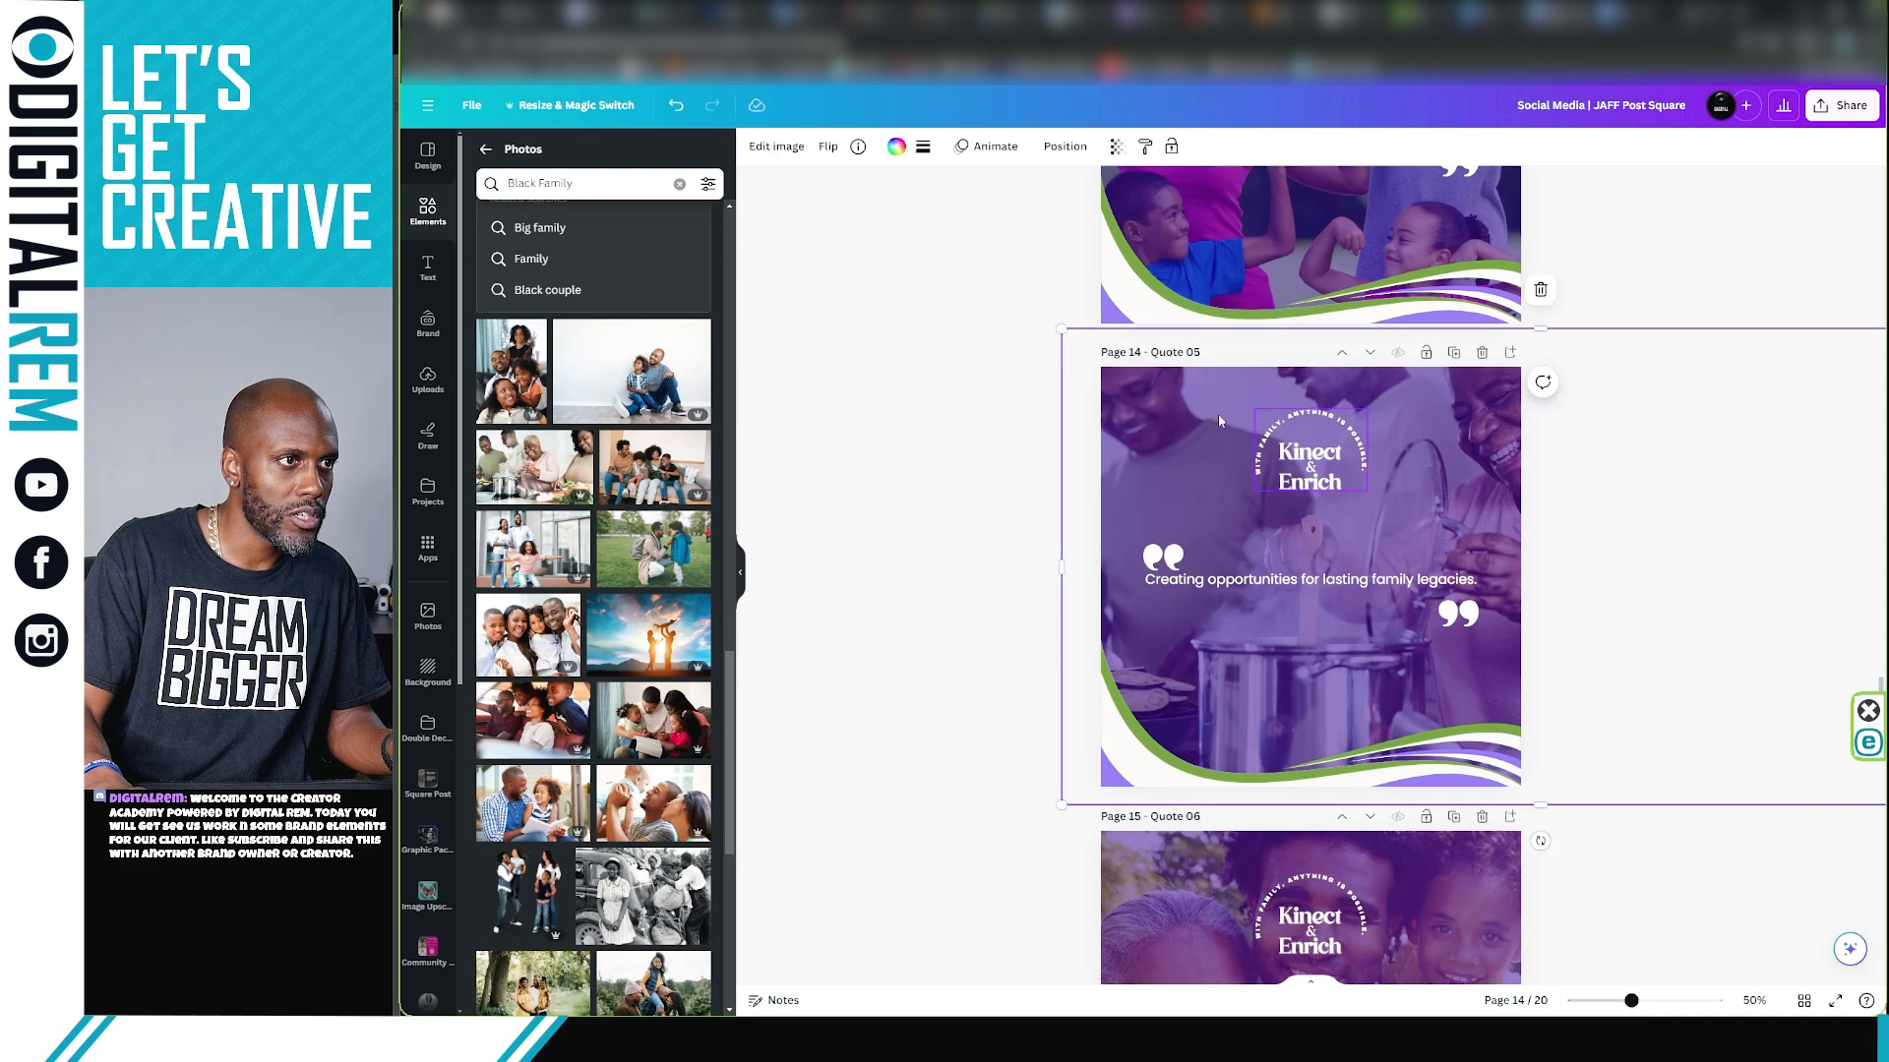
left_click_drag(1057, 321, 1122, 393)
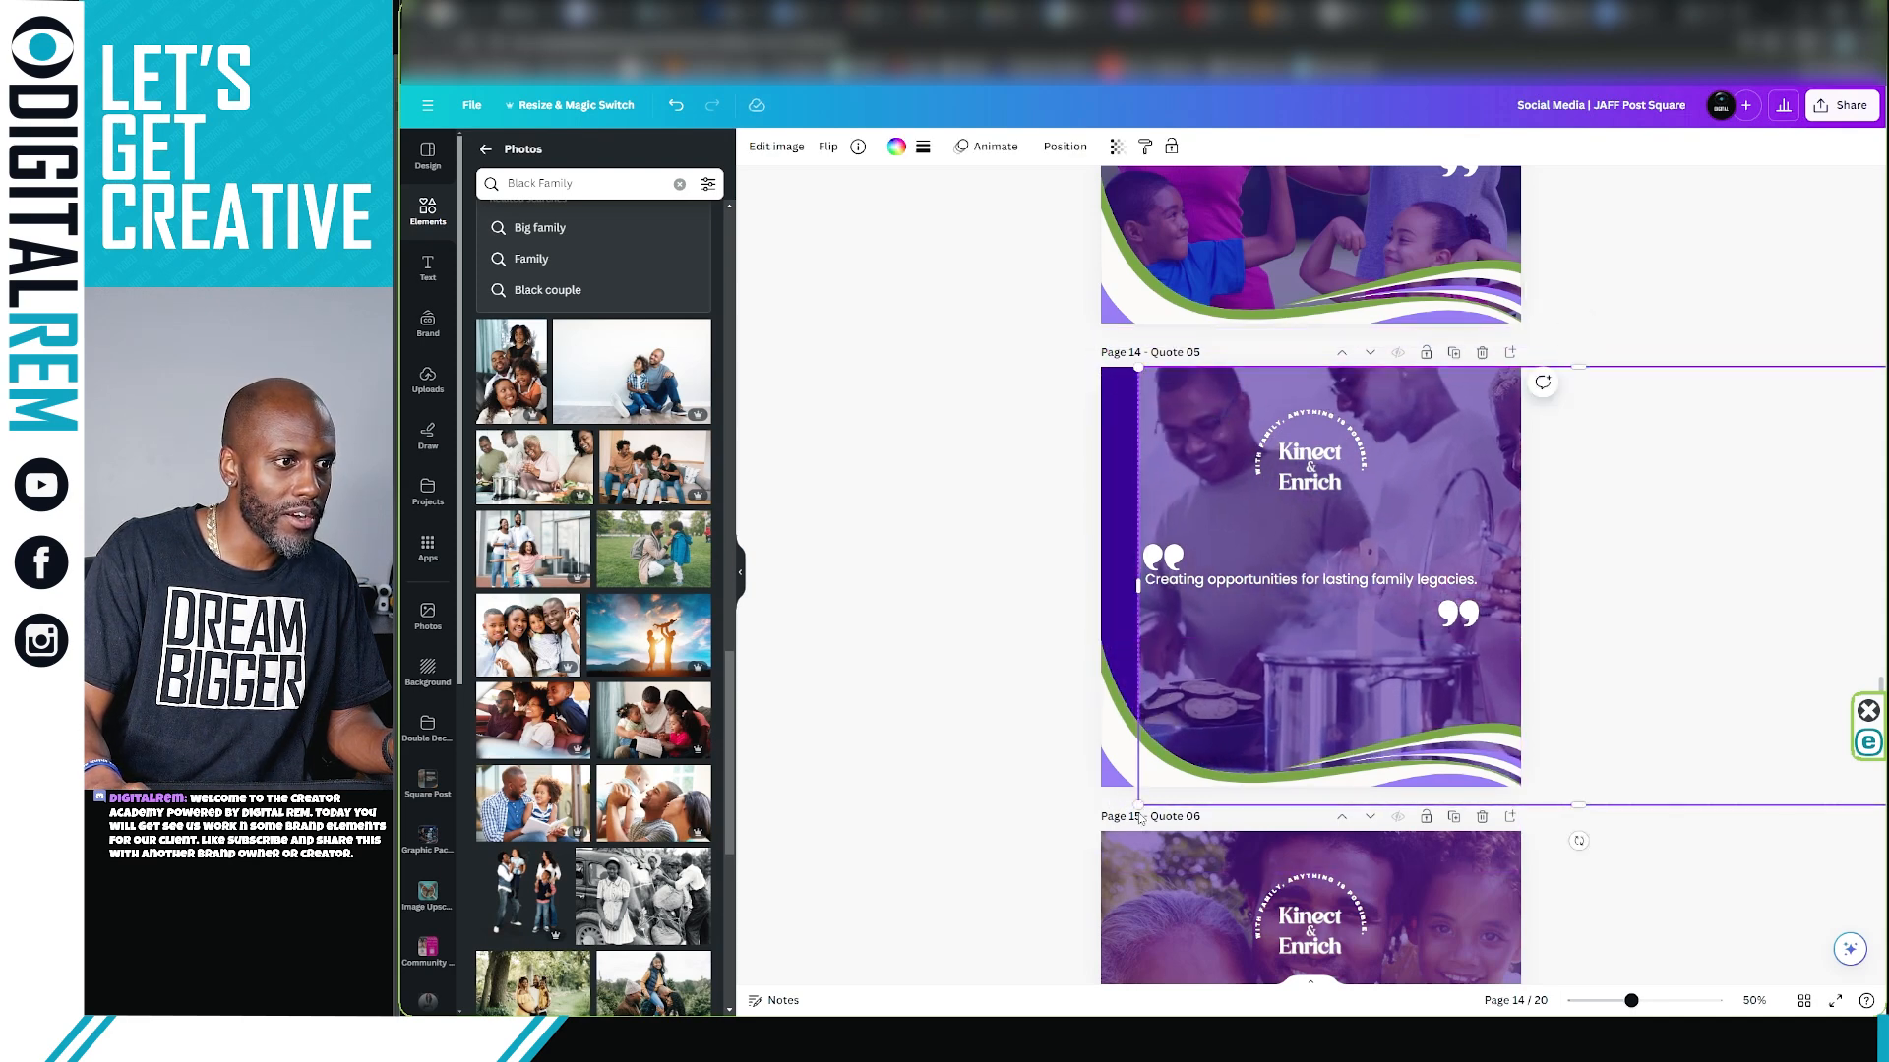
left_click_drag(1139, 806, 1173, 787)
left_click_drag(1515, 524, 1394, 526)
left_click(955, 530)
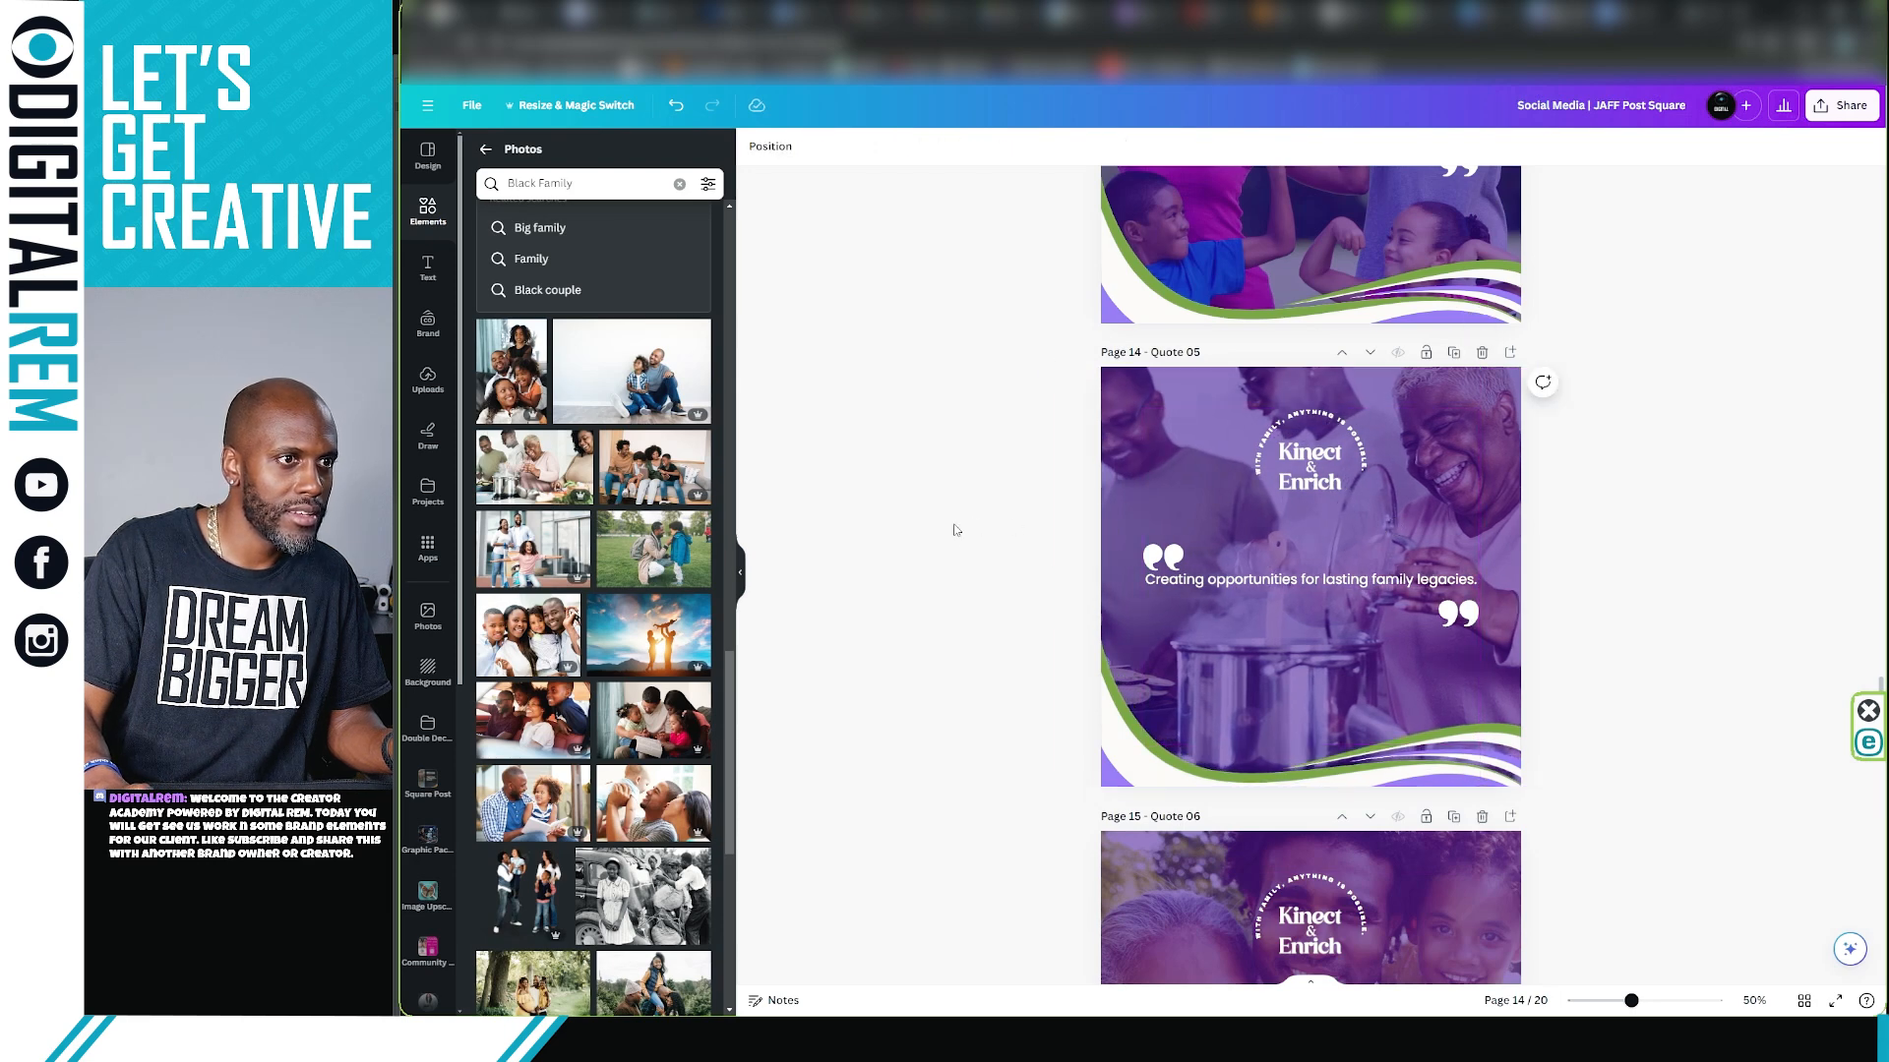
Replace the background on page 15, Quote 06, with the close-up of a smiling girl and woman cheek to cheek
scroll(993, 688, "down", 5)
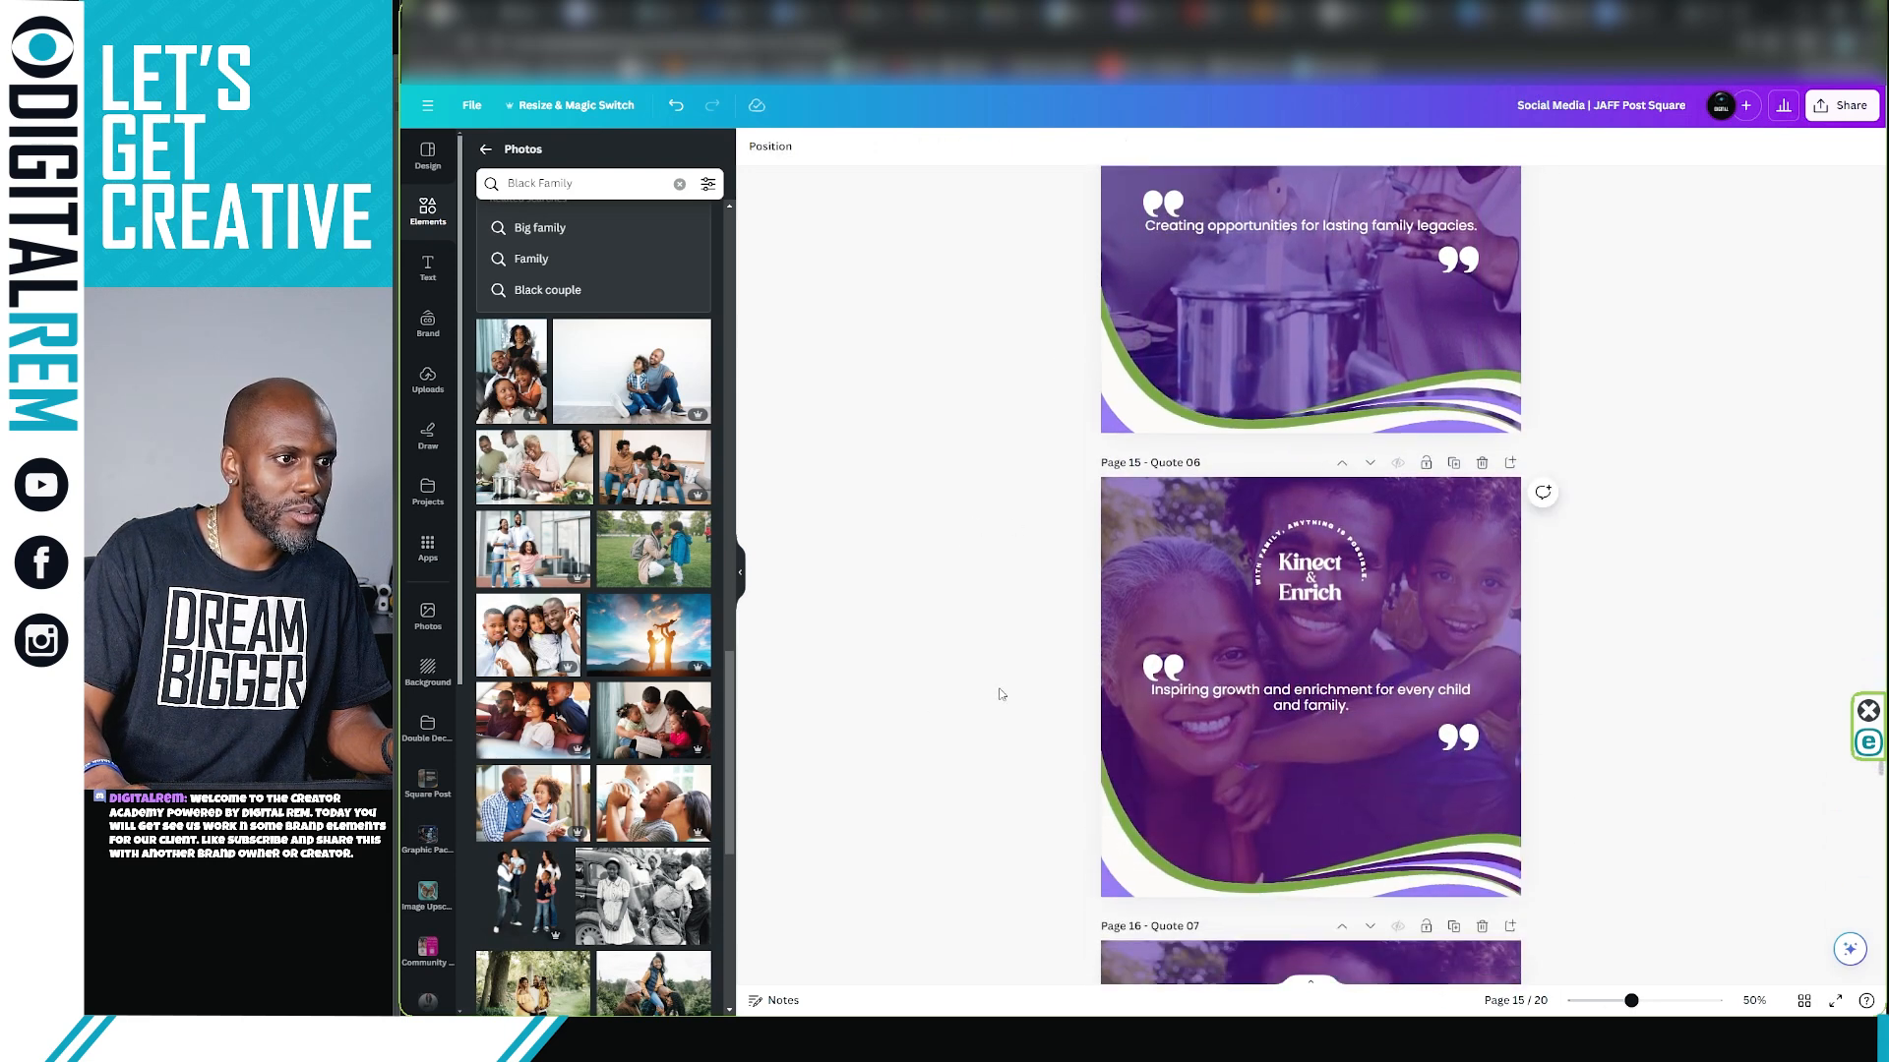
left_click(1176, 588)
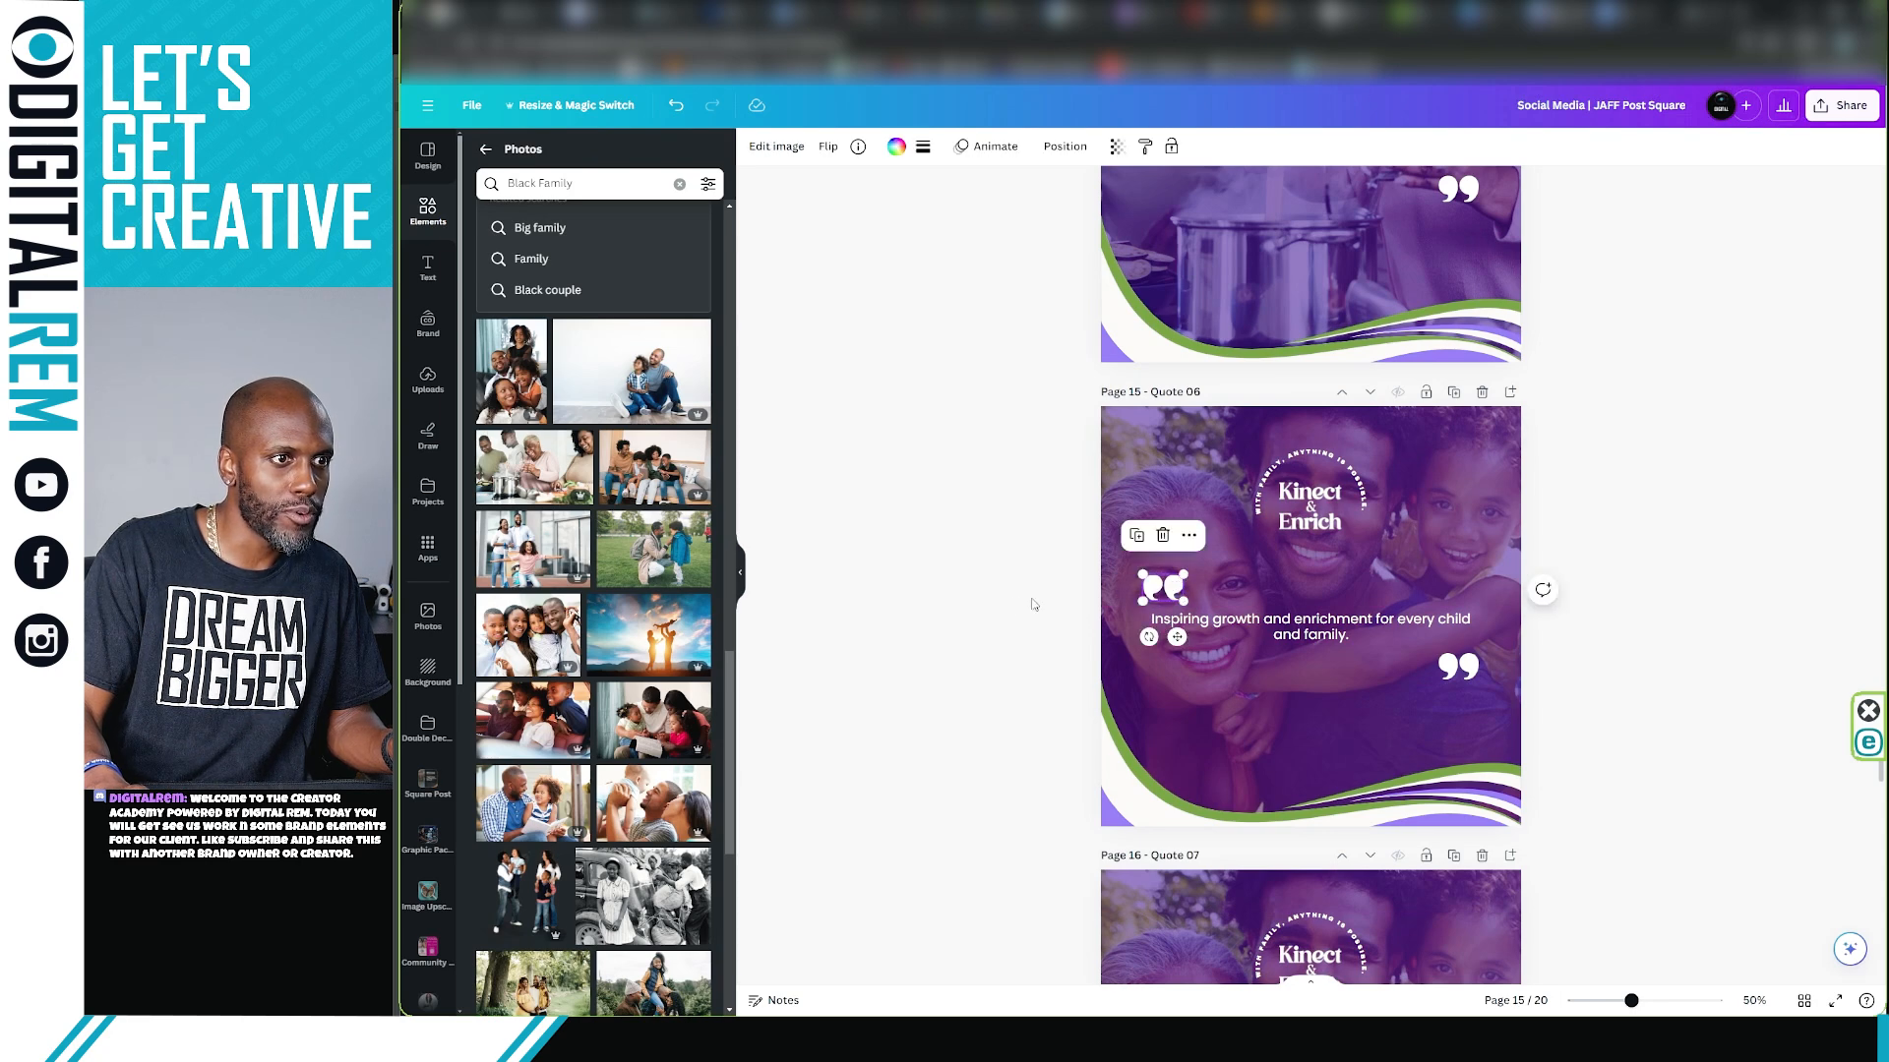
left_click(947, 604)
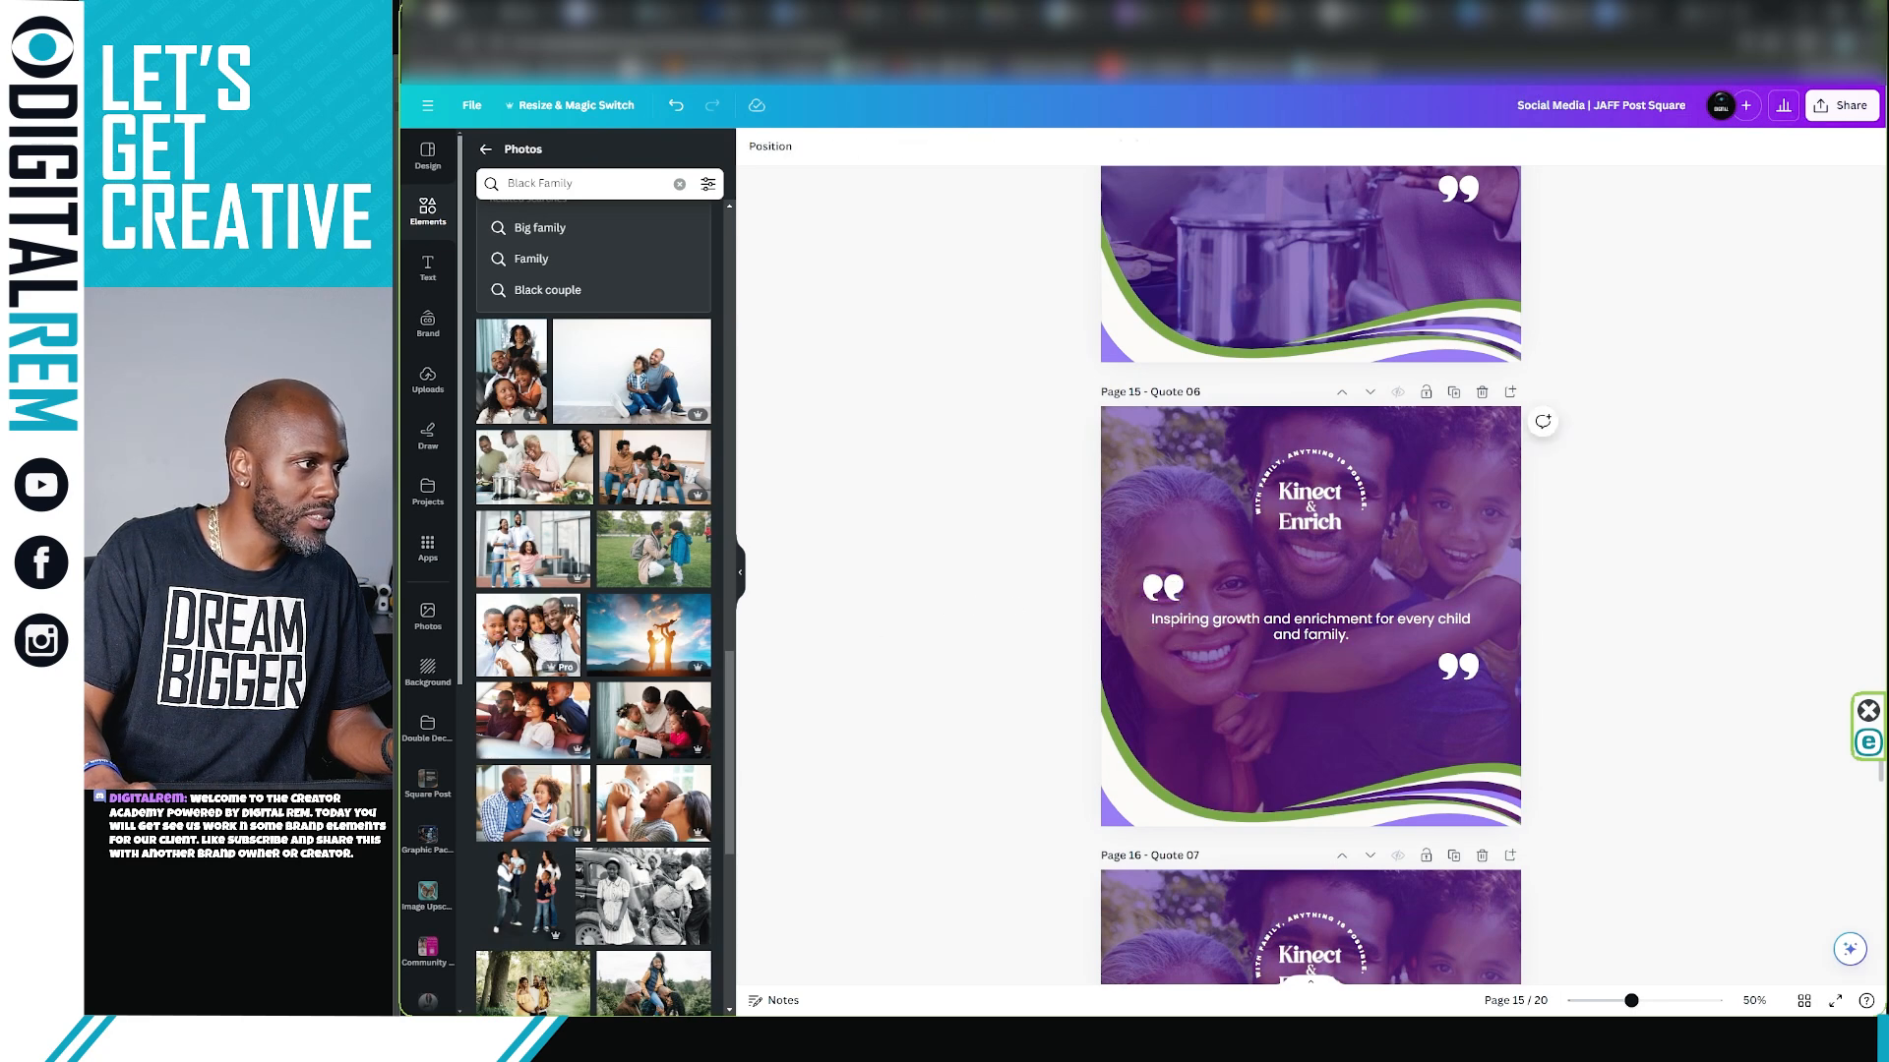
scroll(570, 659, "down", 4)
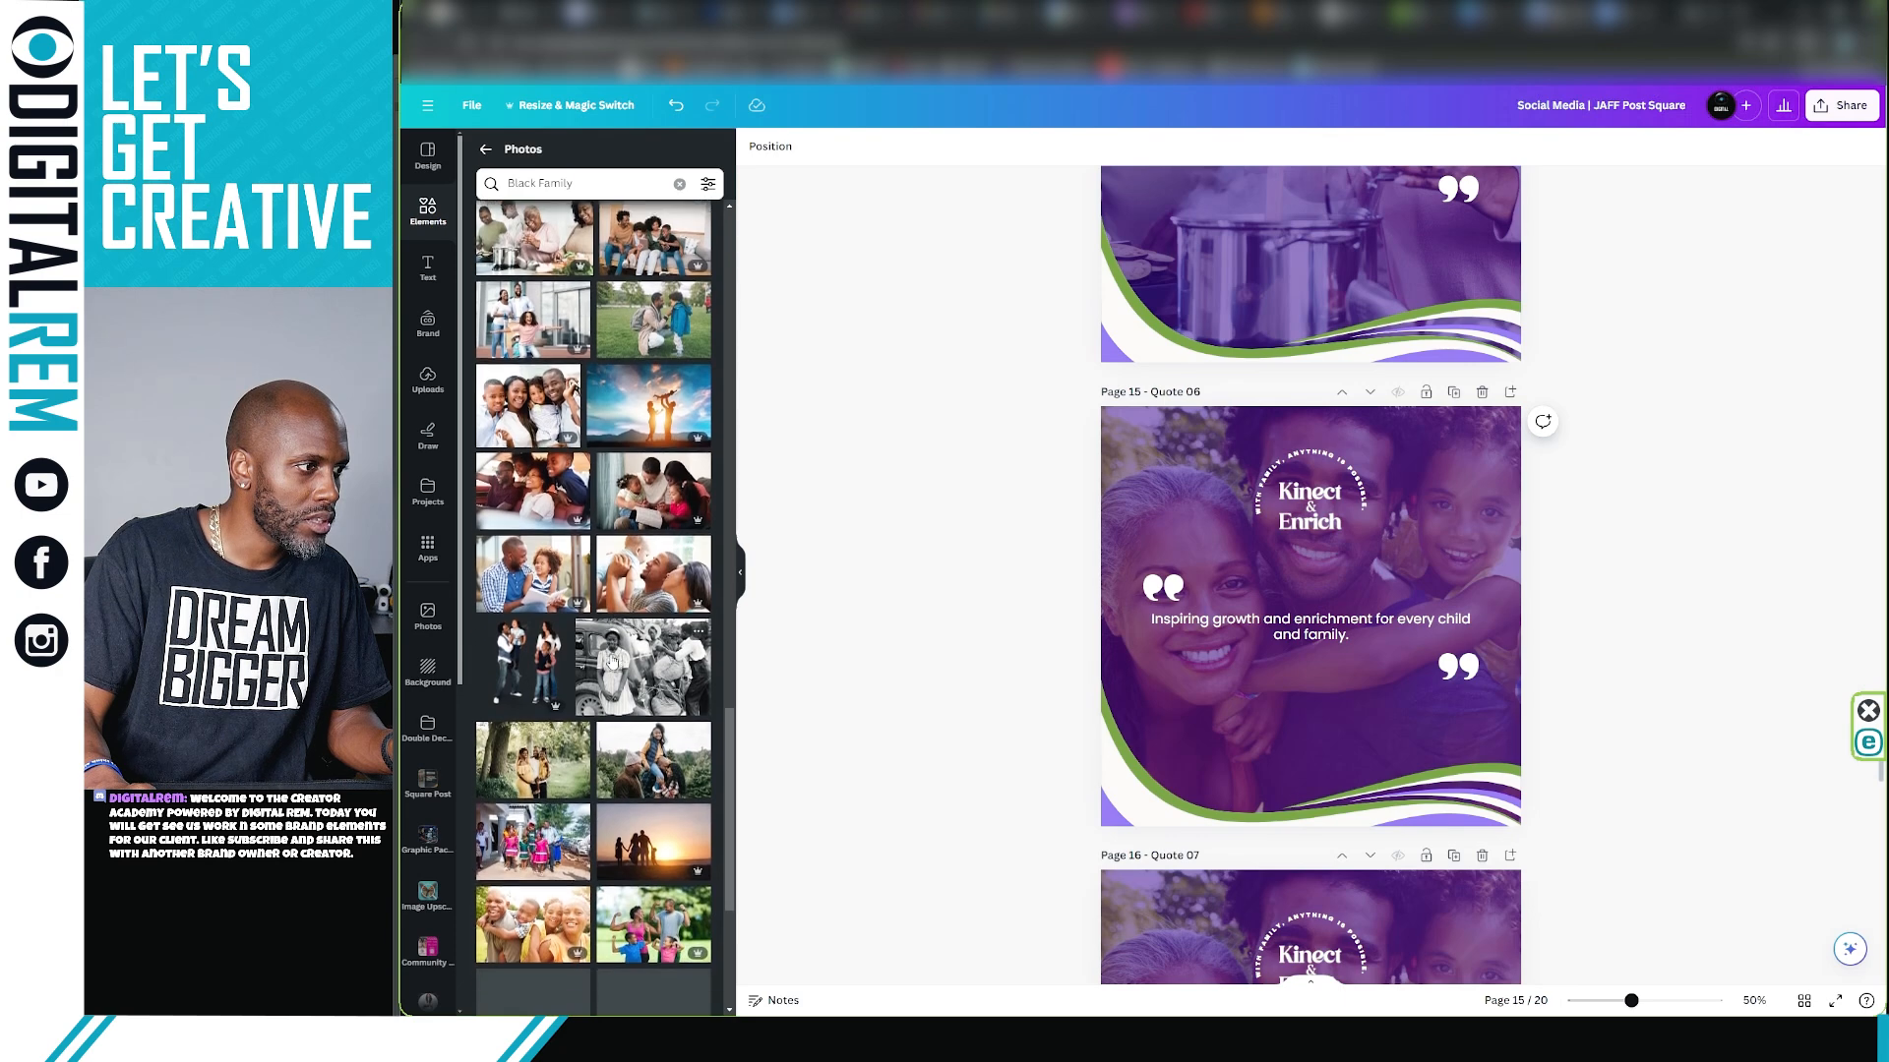
scroll(610, 661, "down", 2)
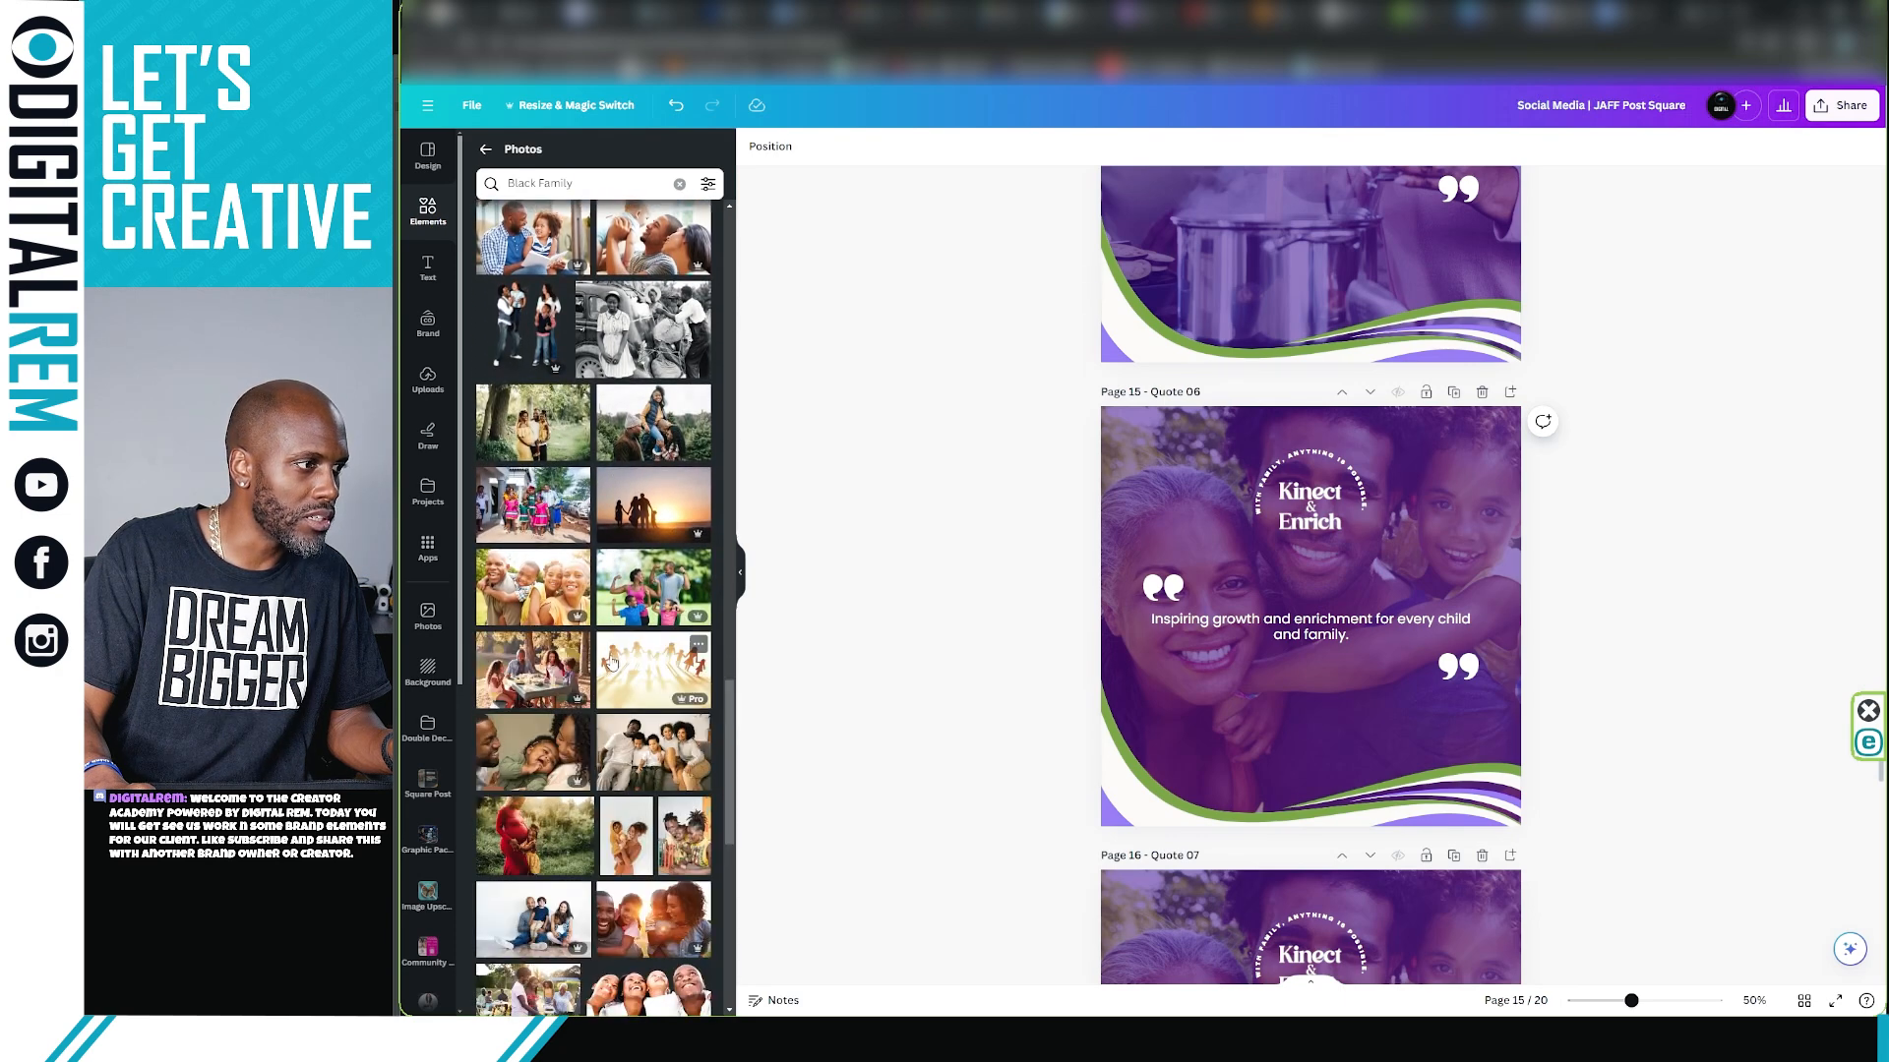
scroll(610, 665, "down", 1)
scroll(612, 668, "down", 1)
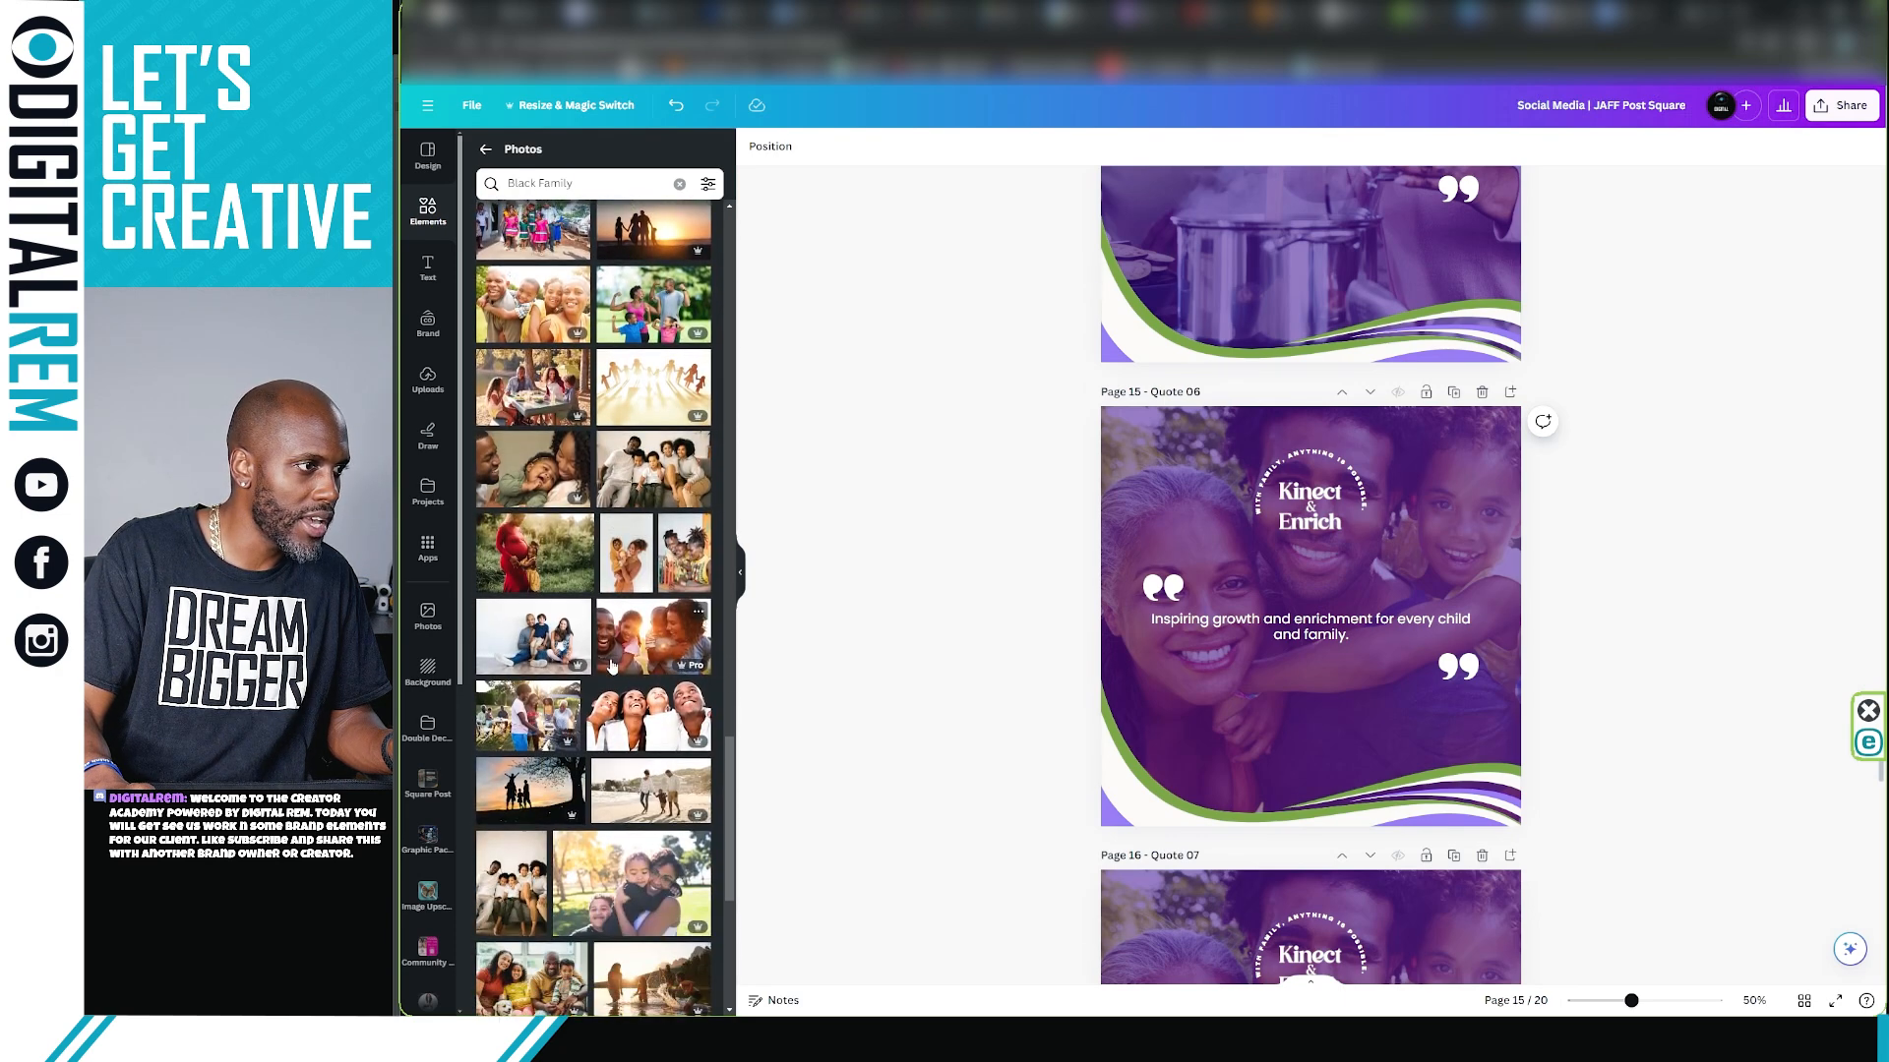
scroll(613, 666, "down", 1)
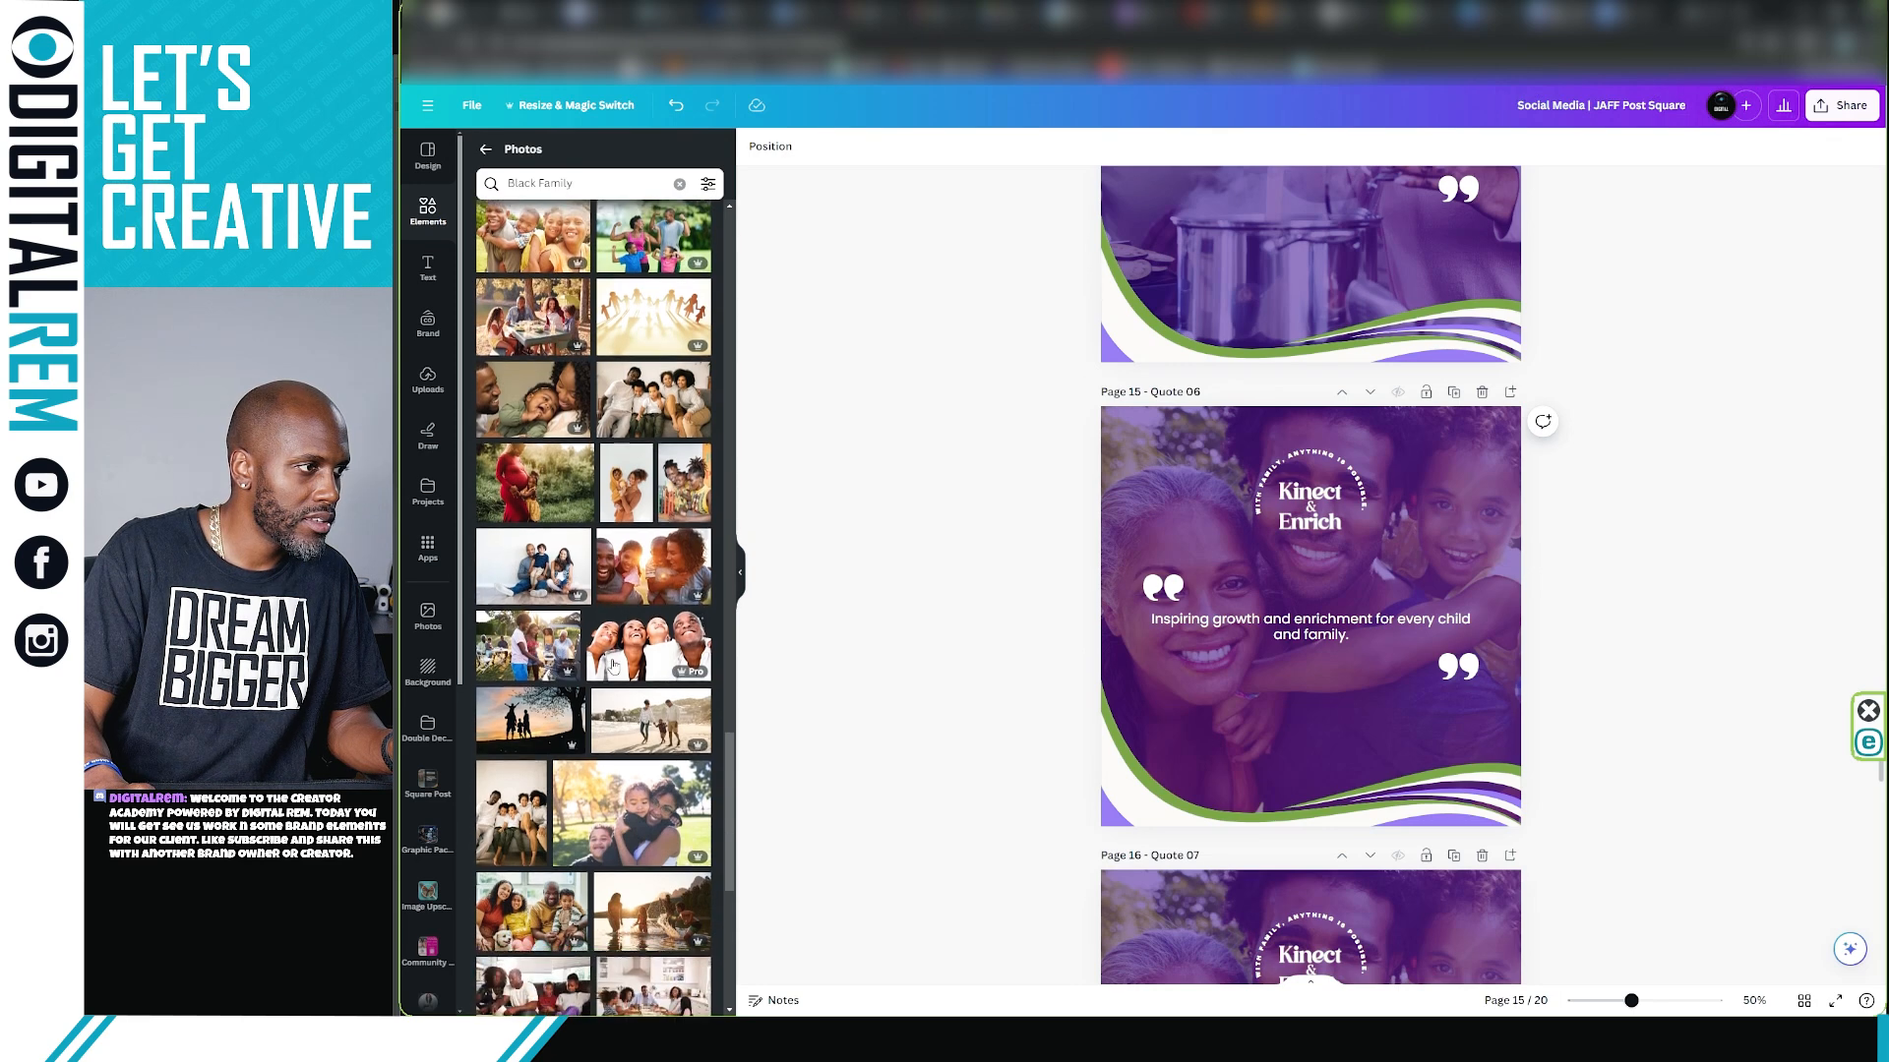
scroll(613, 666, "down", 1)
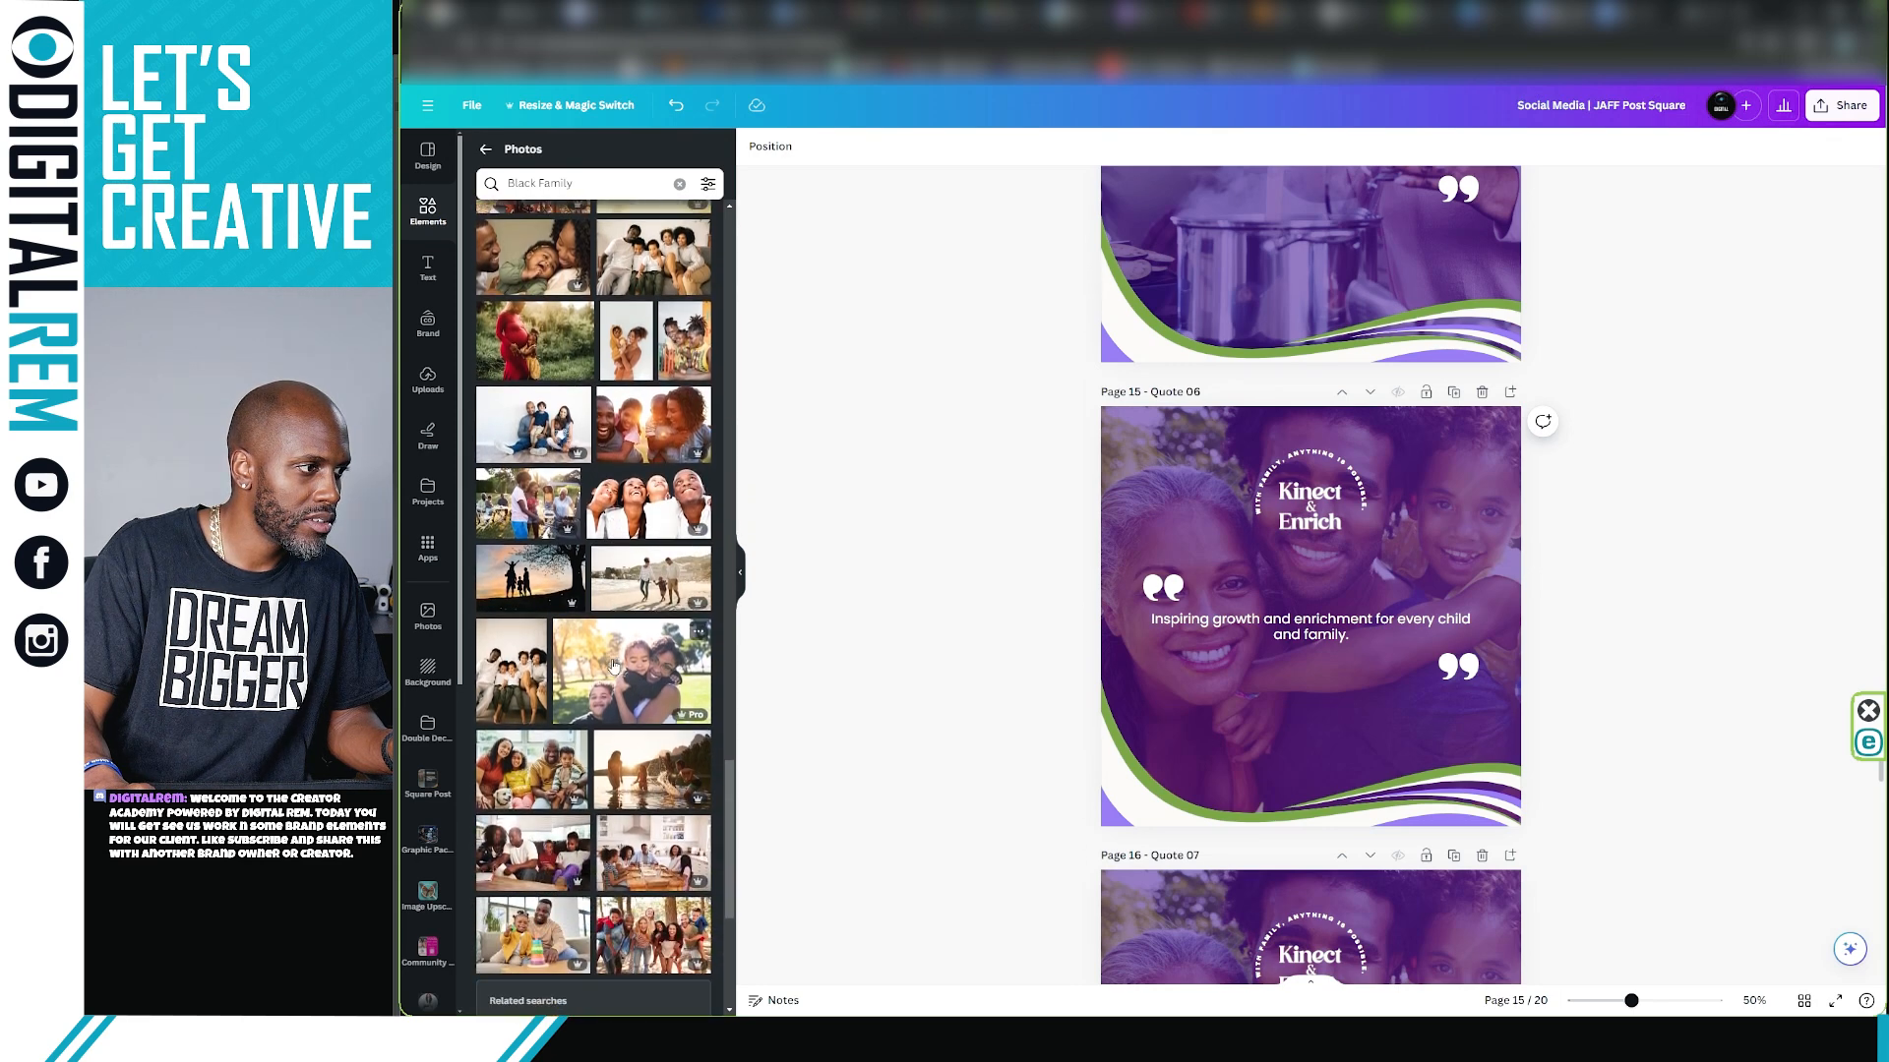
scroll(612, 666, "down", 1)
scroll(613, 666, "down", 1)
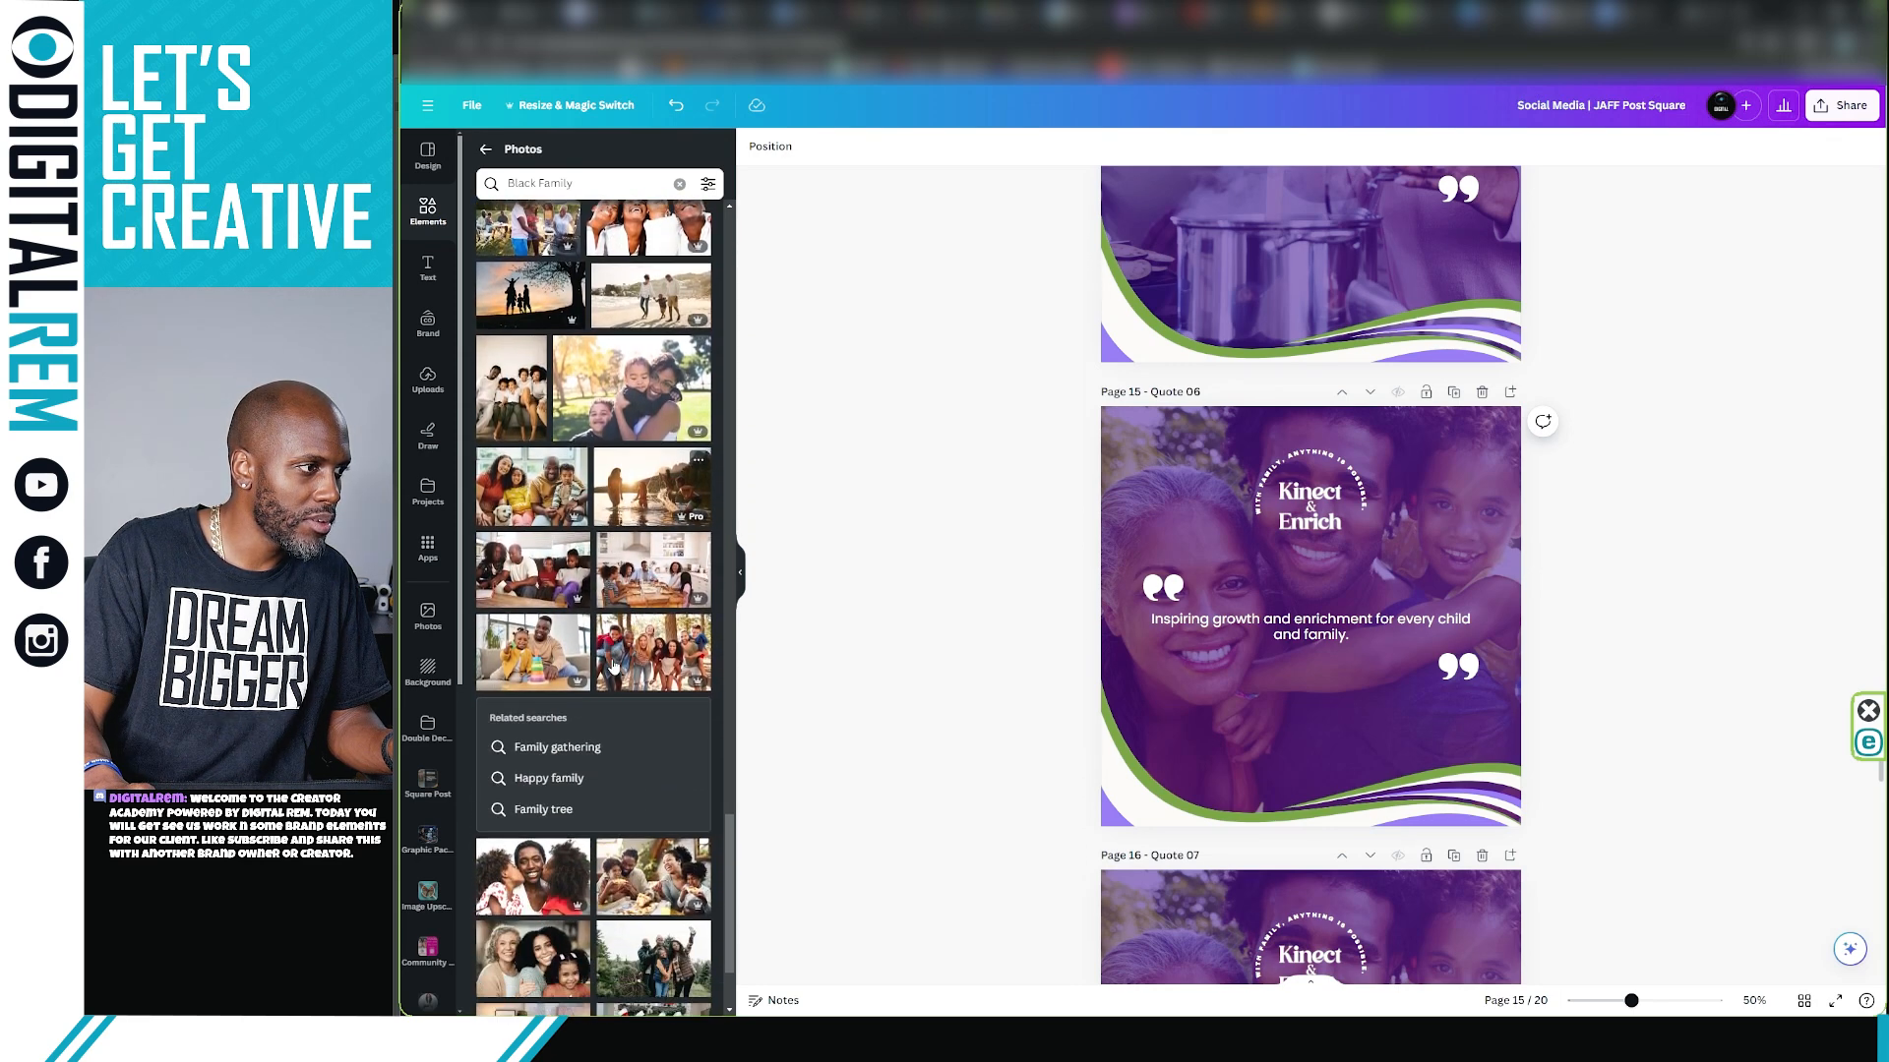
scroll(522, 688, "down", 1)
scroll(521, 688, "down", 1)
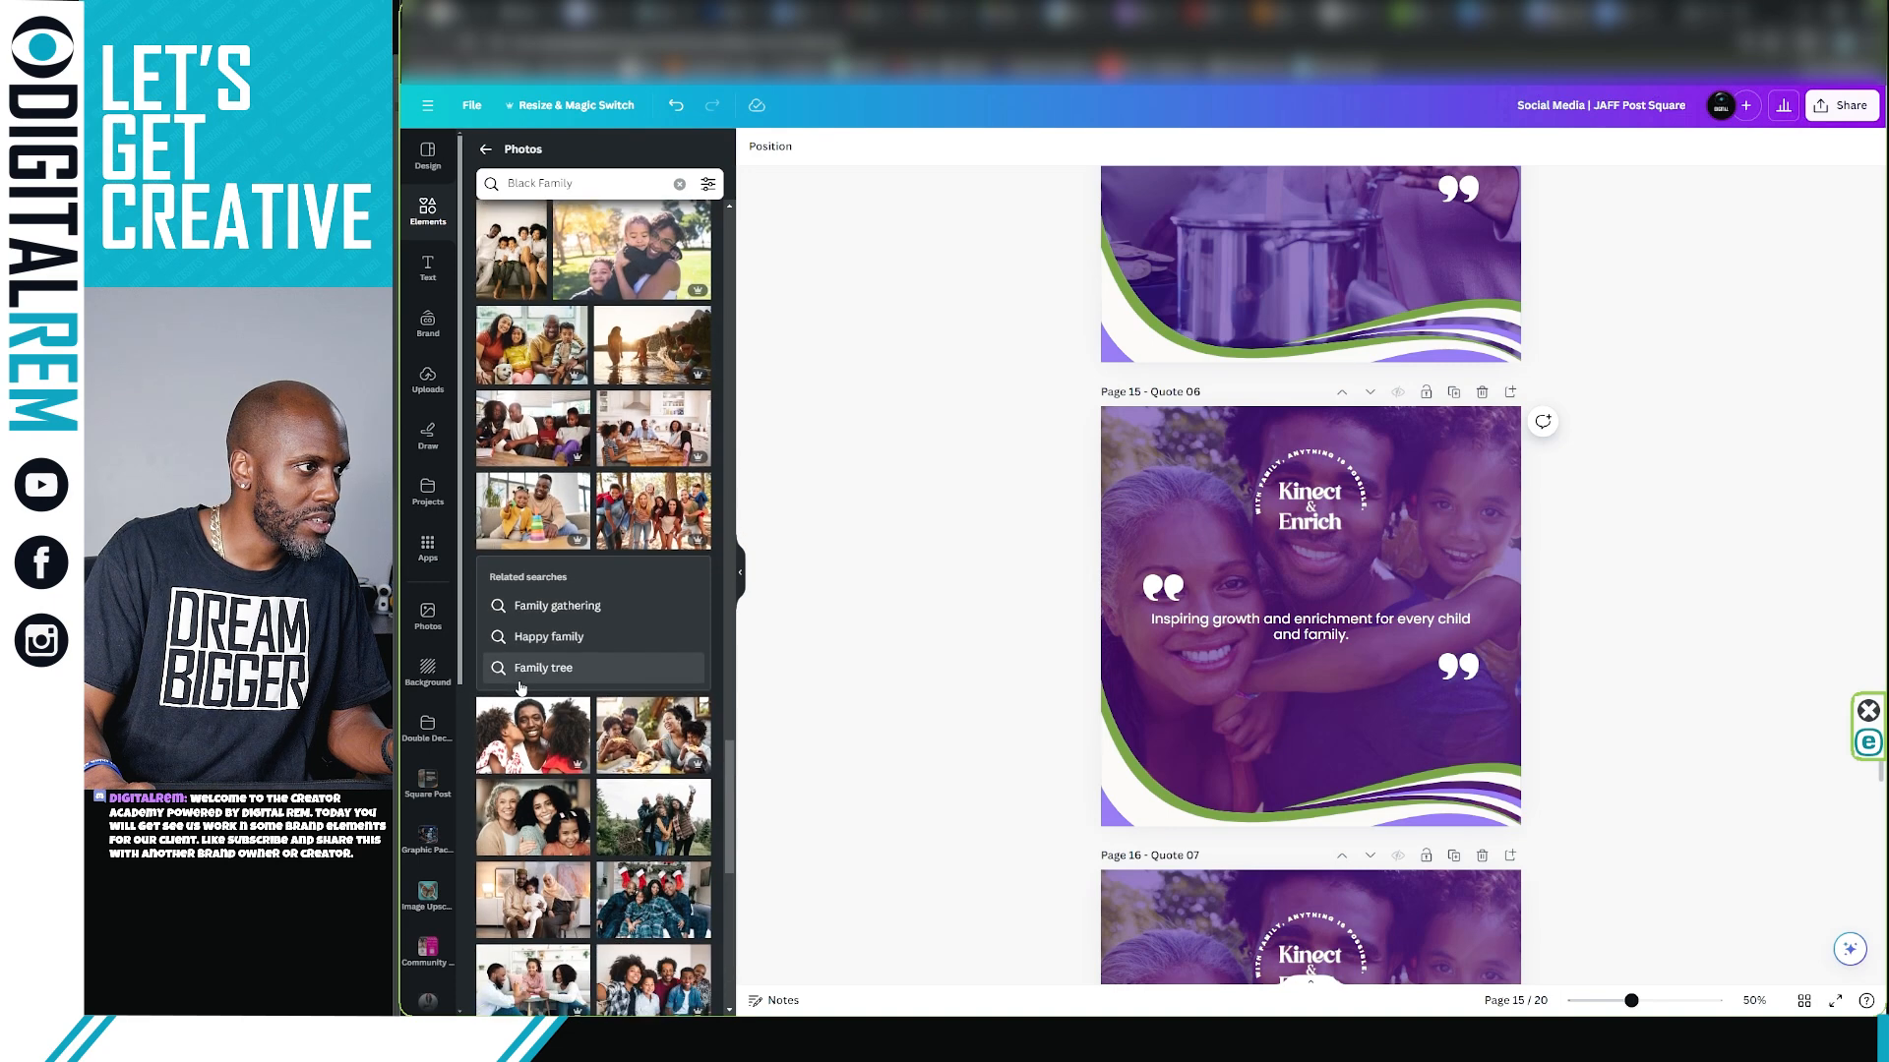
scroll(522, 687, "down", 1)
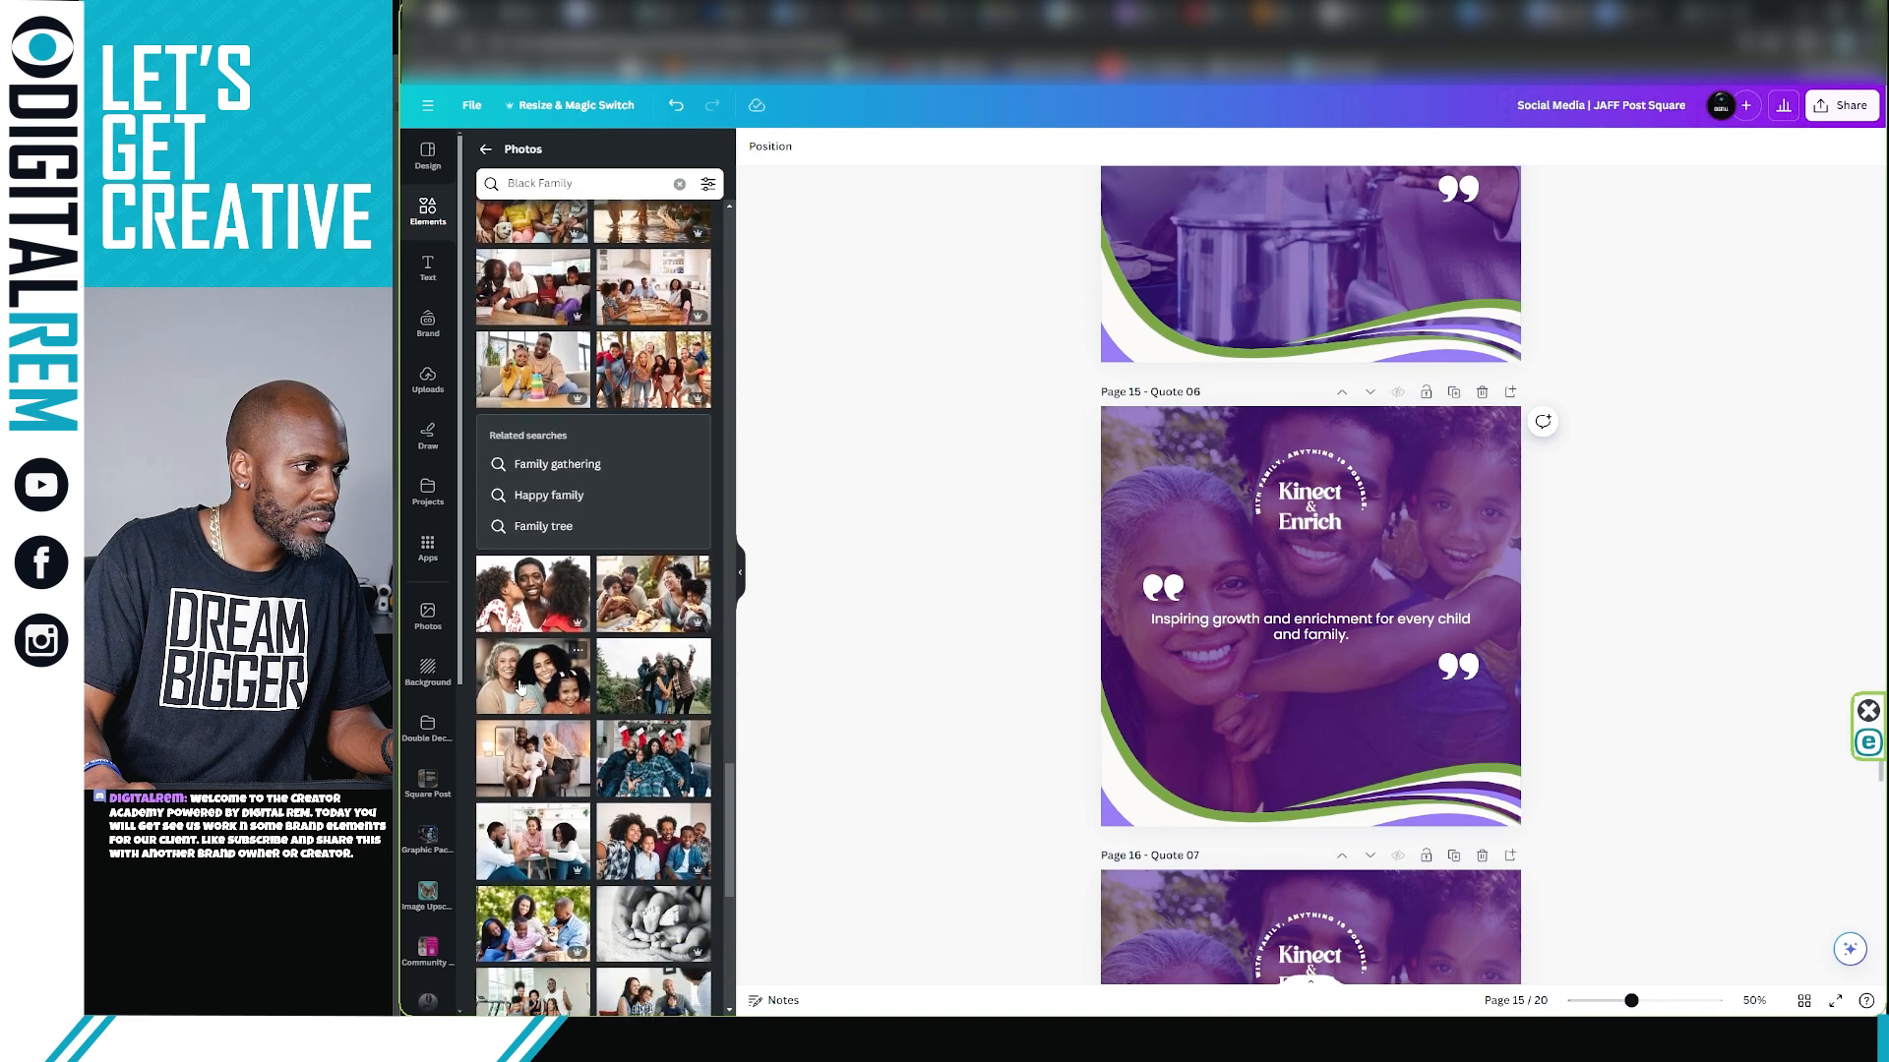
scroll(521, 687, "down", 1)
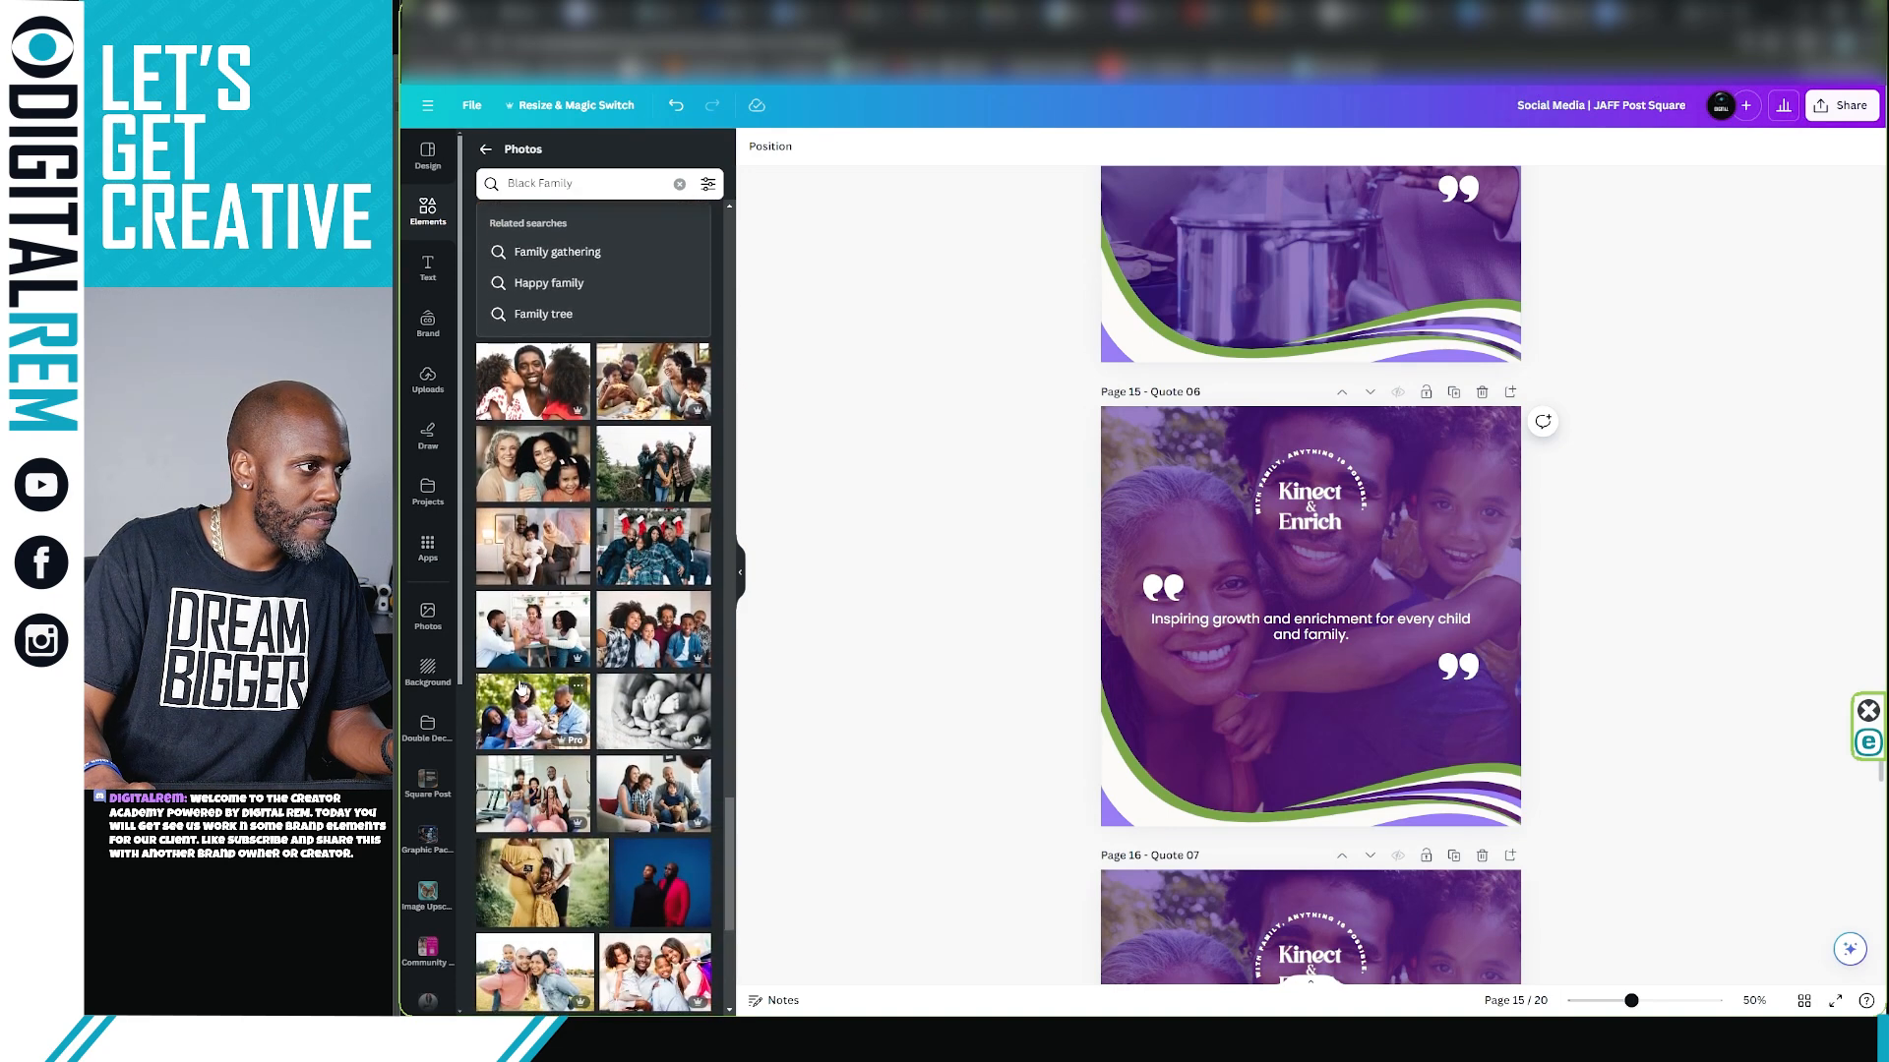
scroll(521, 687, "down", 3)
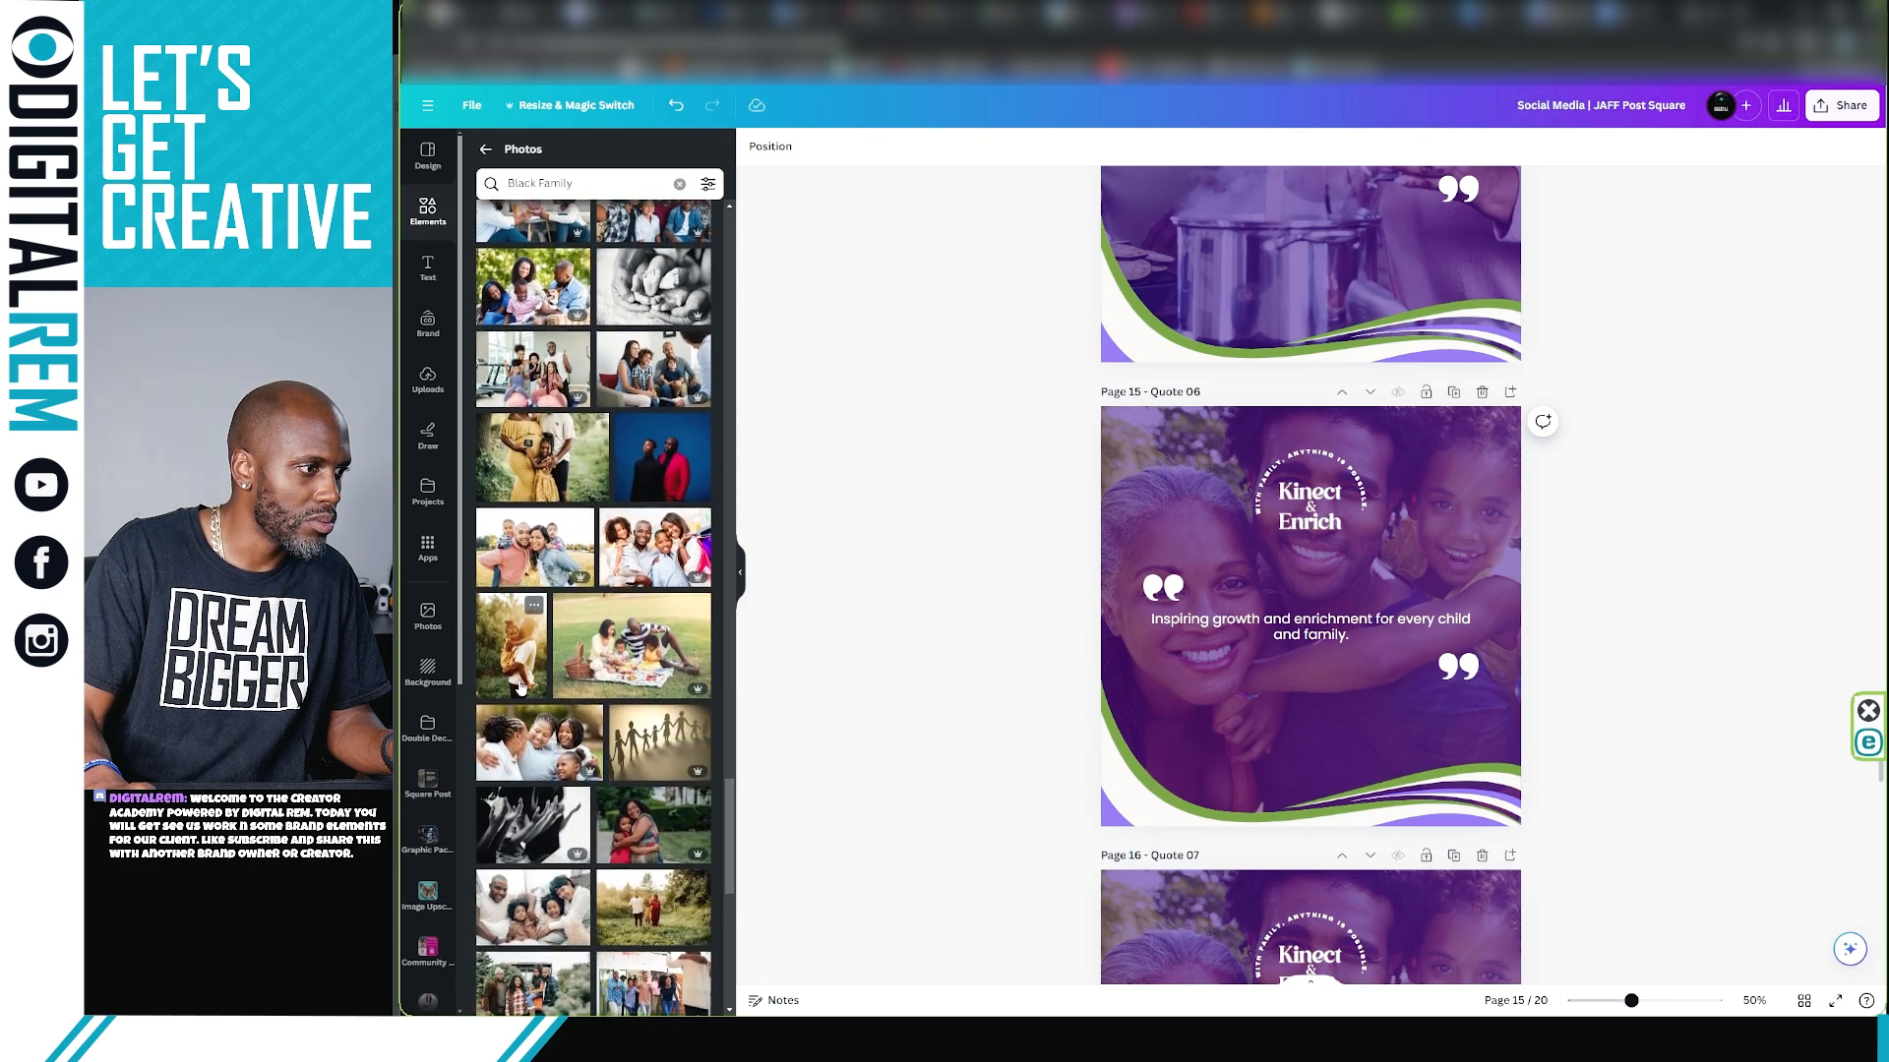
scroll(522, 686, "down", 1)
scroll(522, 687, "down", 1)
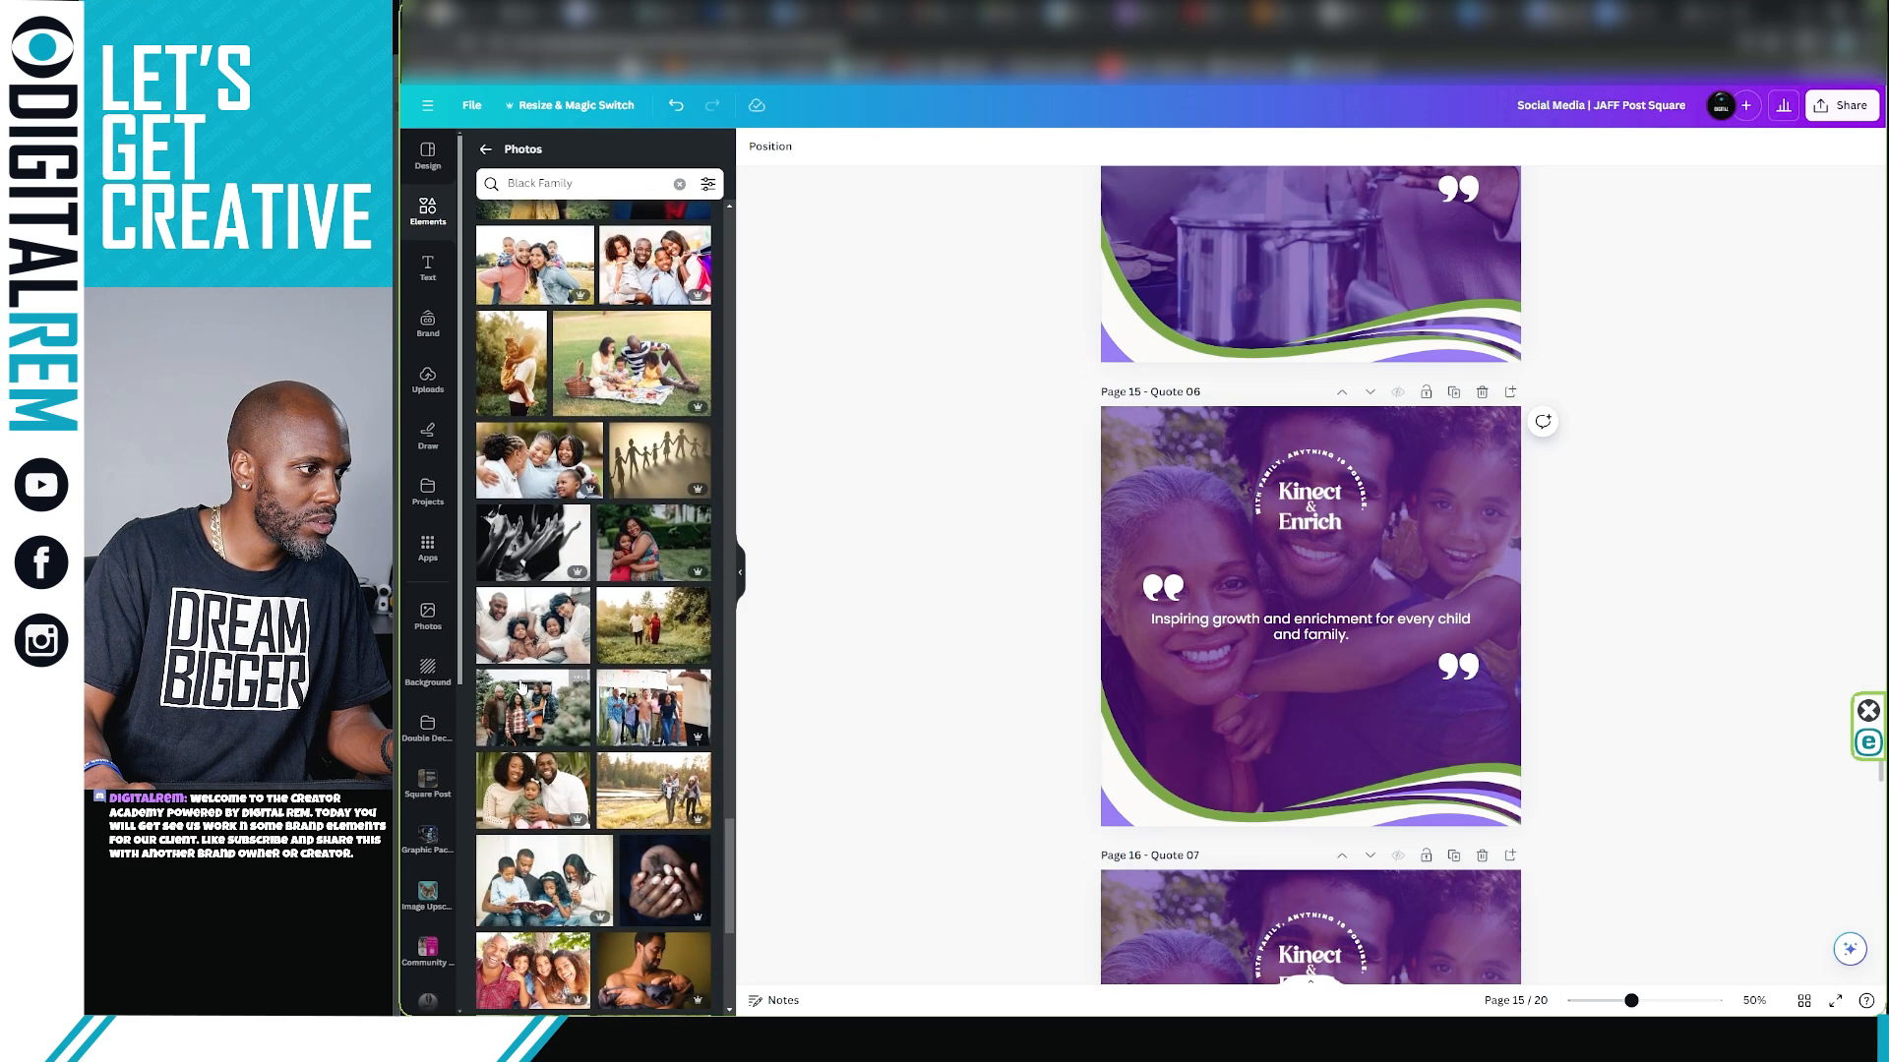
scroll(521, 687, "down", 1)
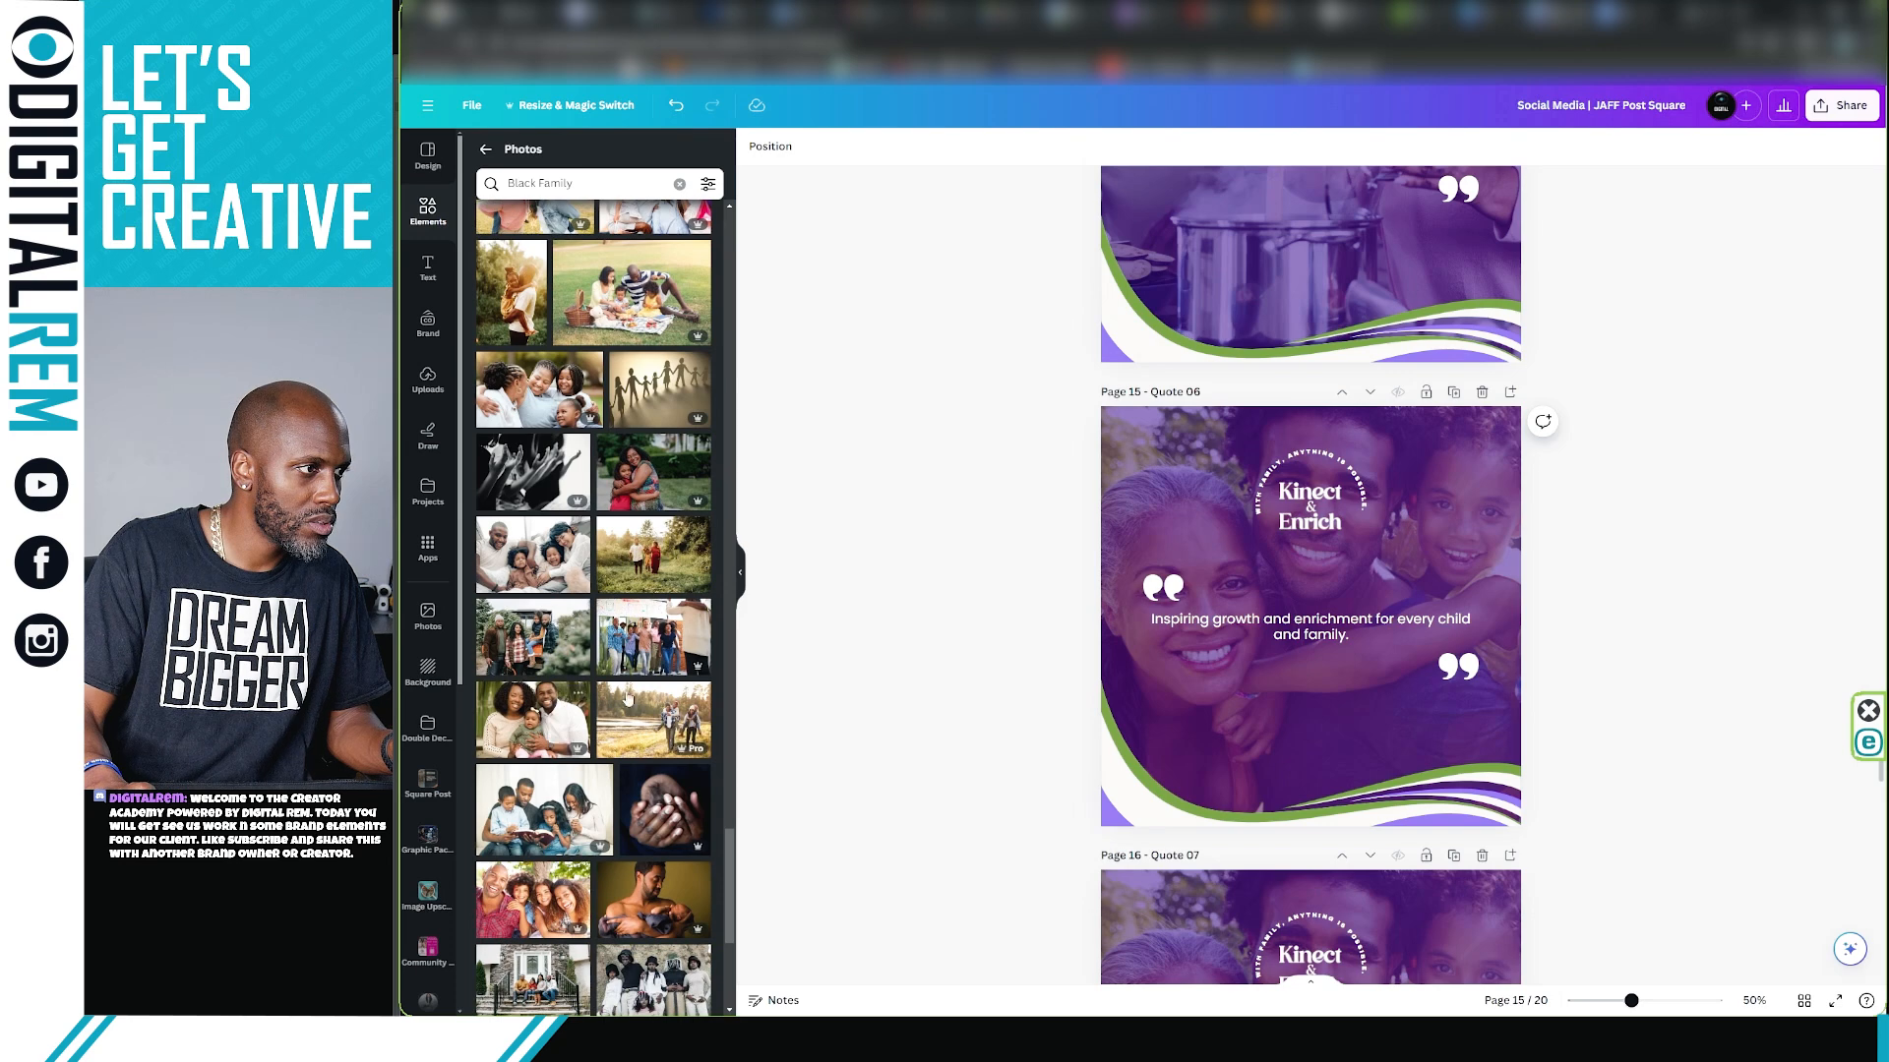
scroll(649, 649, "down", 2)
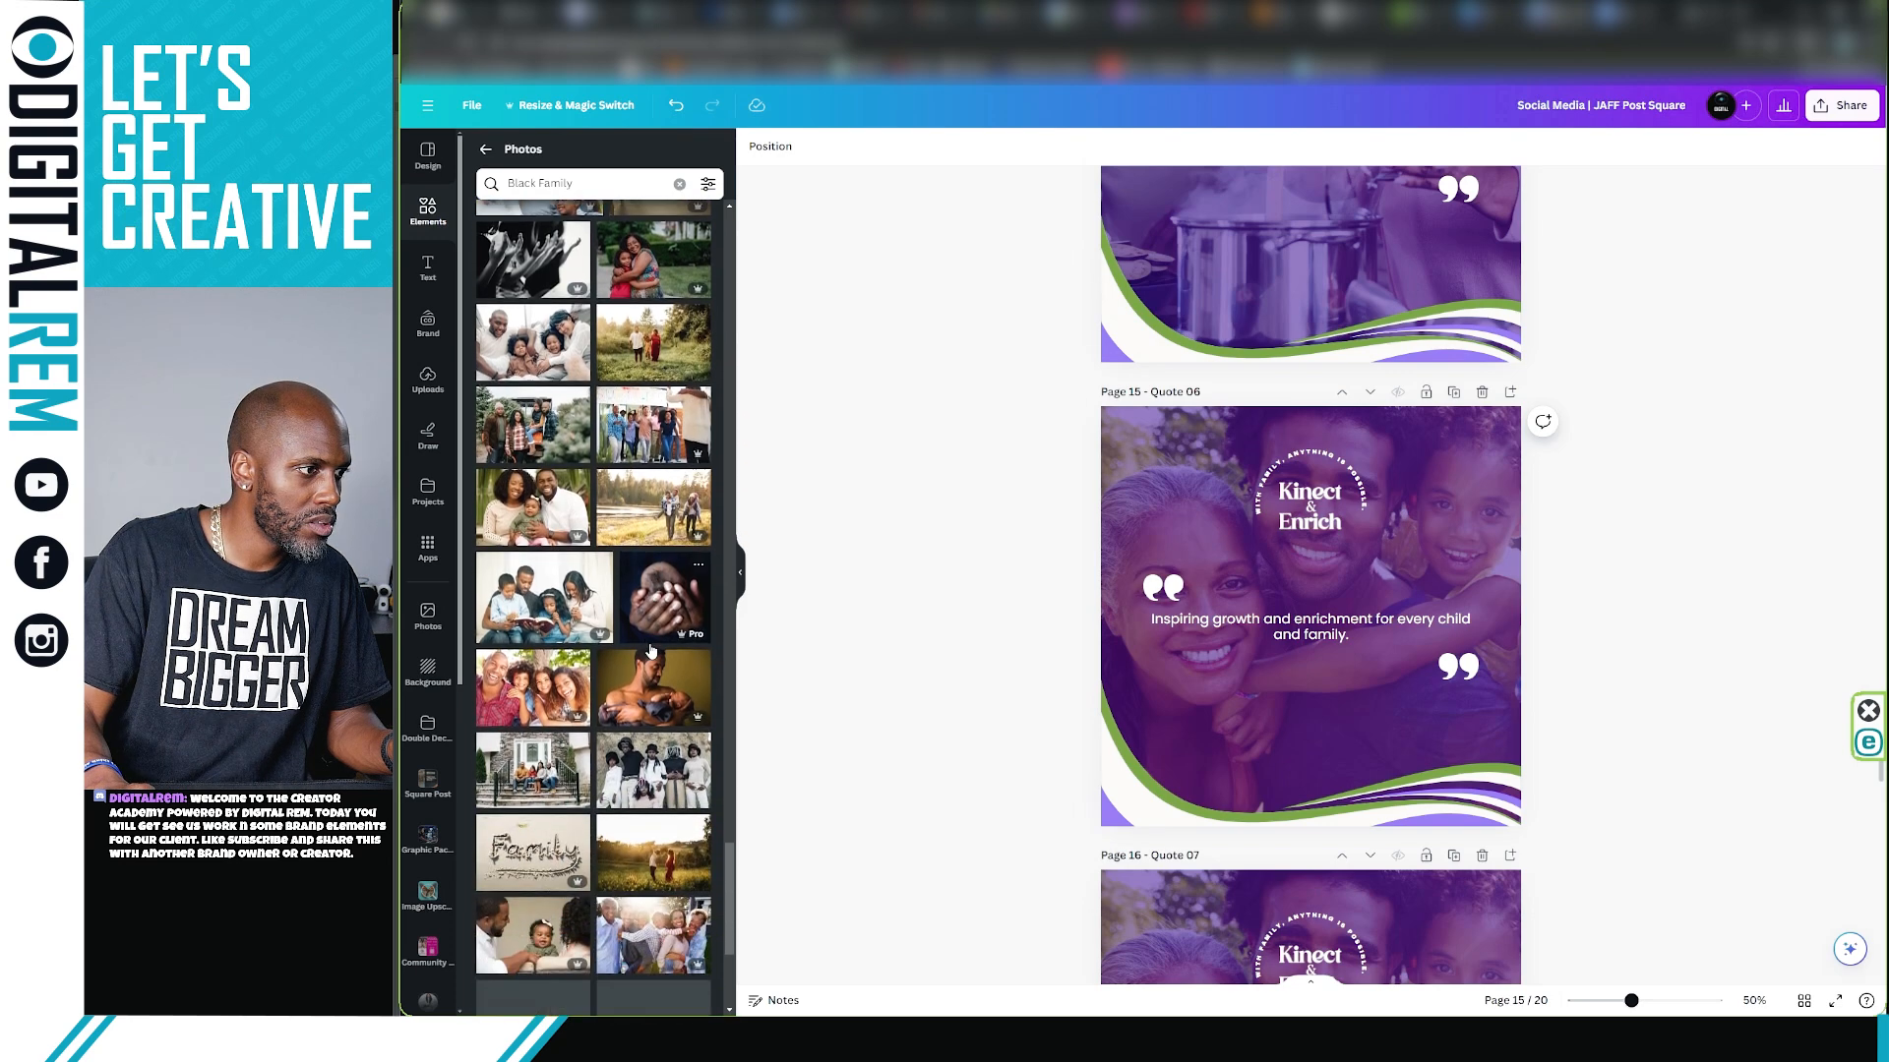
scroll(650, 650, "down", 1)
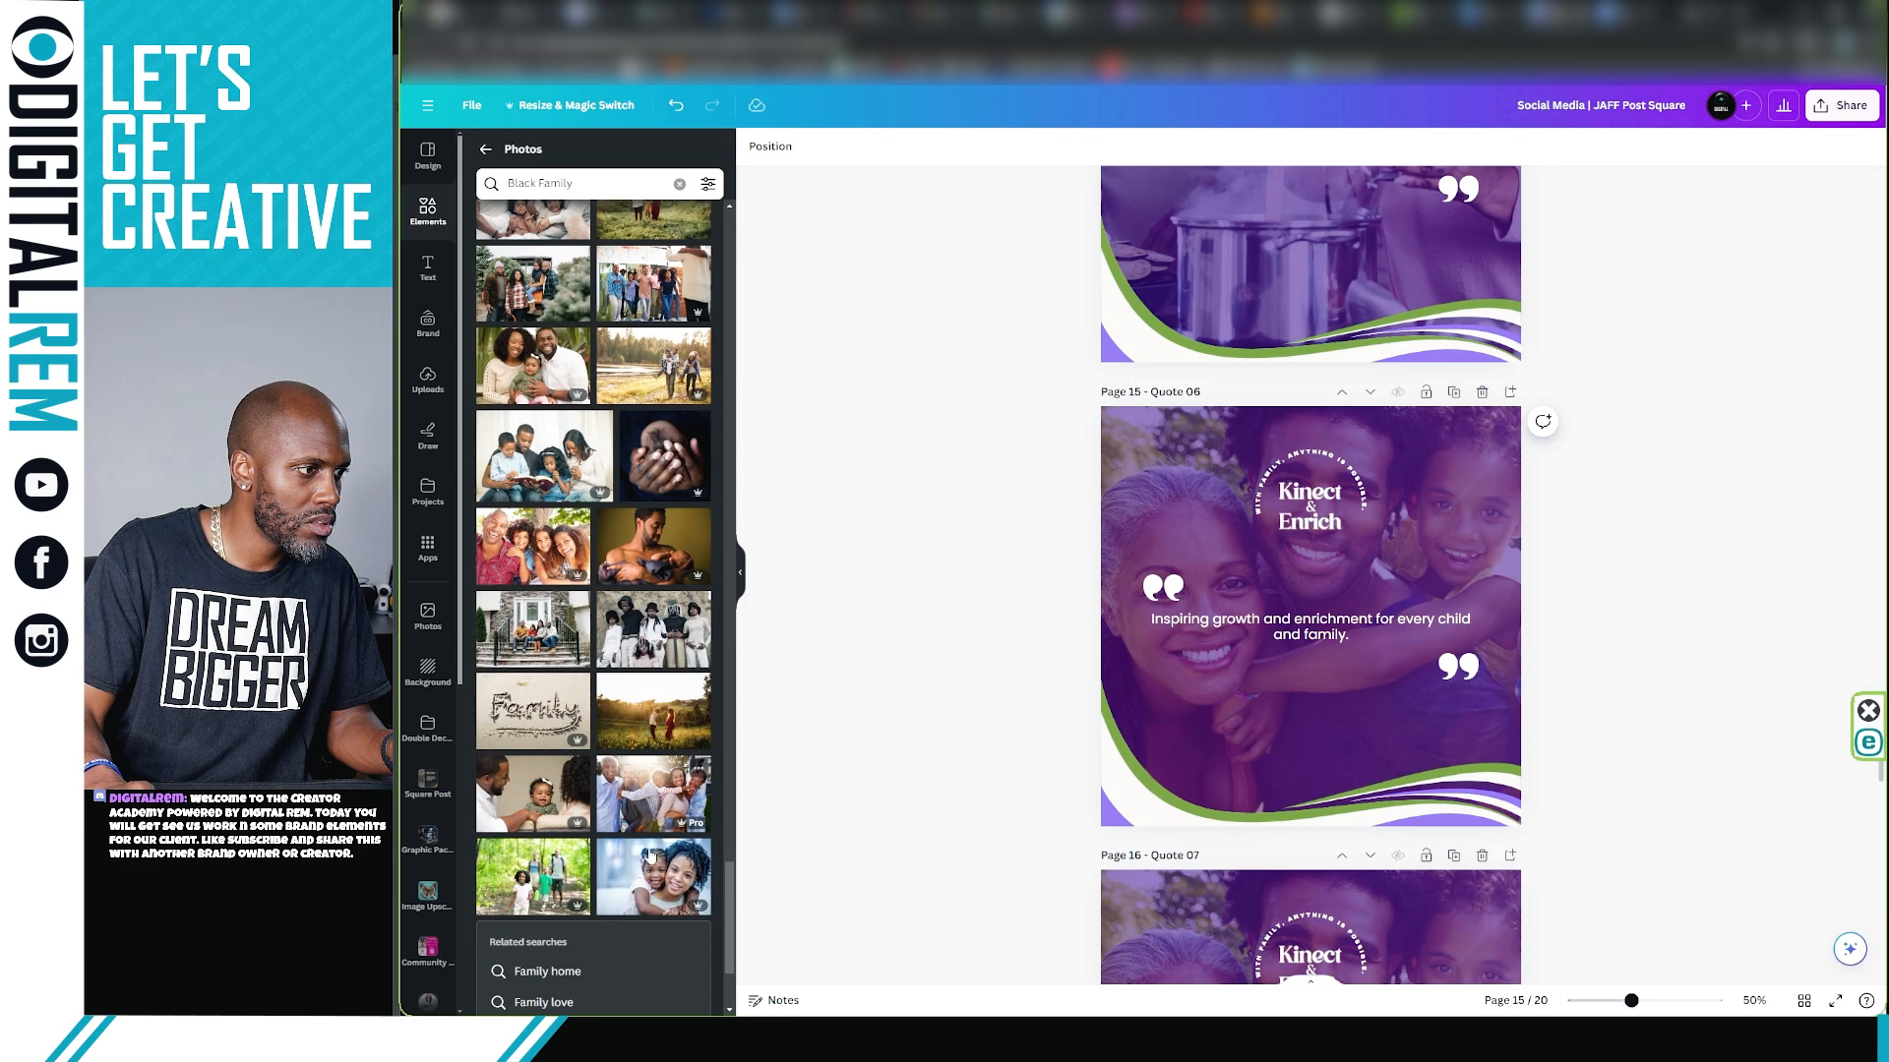
left_click_drag(654, 885, 1035, 694)
left_click_drag(1019, 696, 1016, 700)
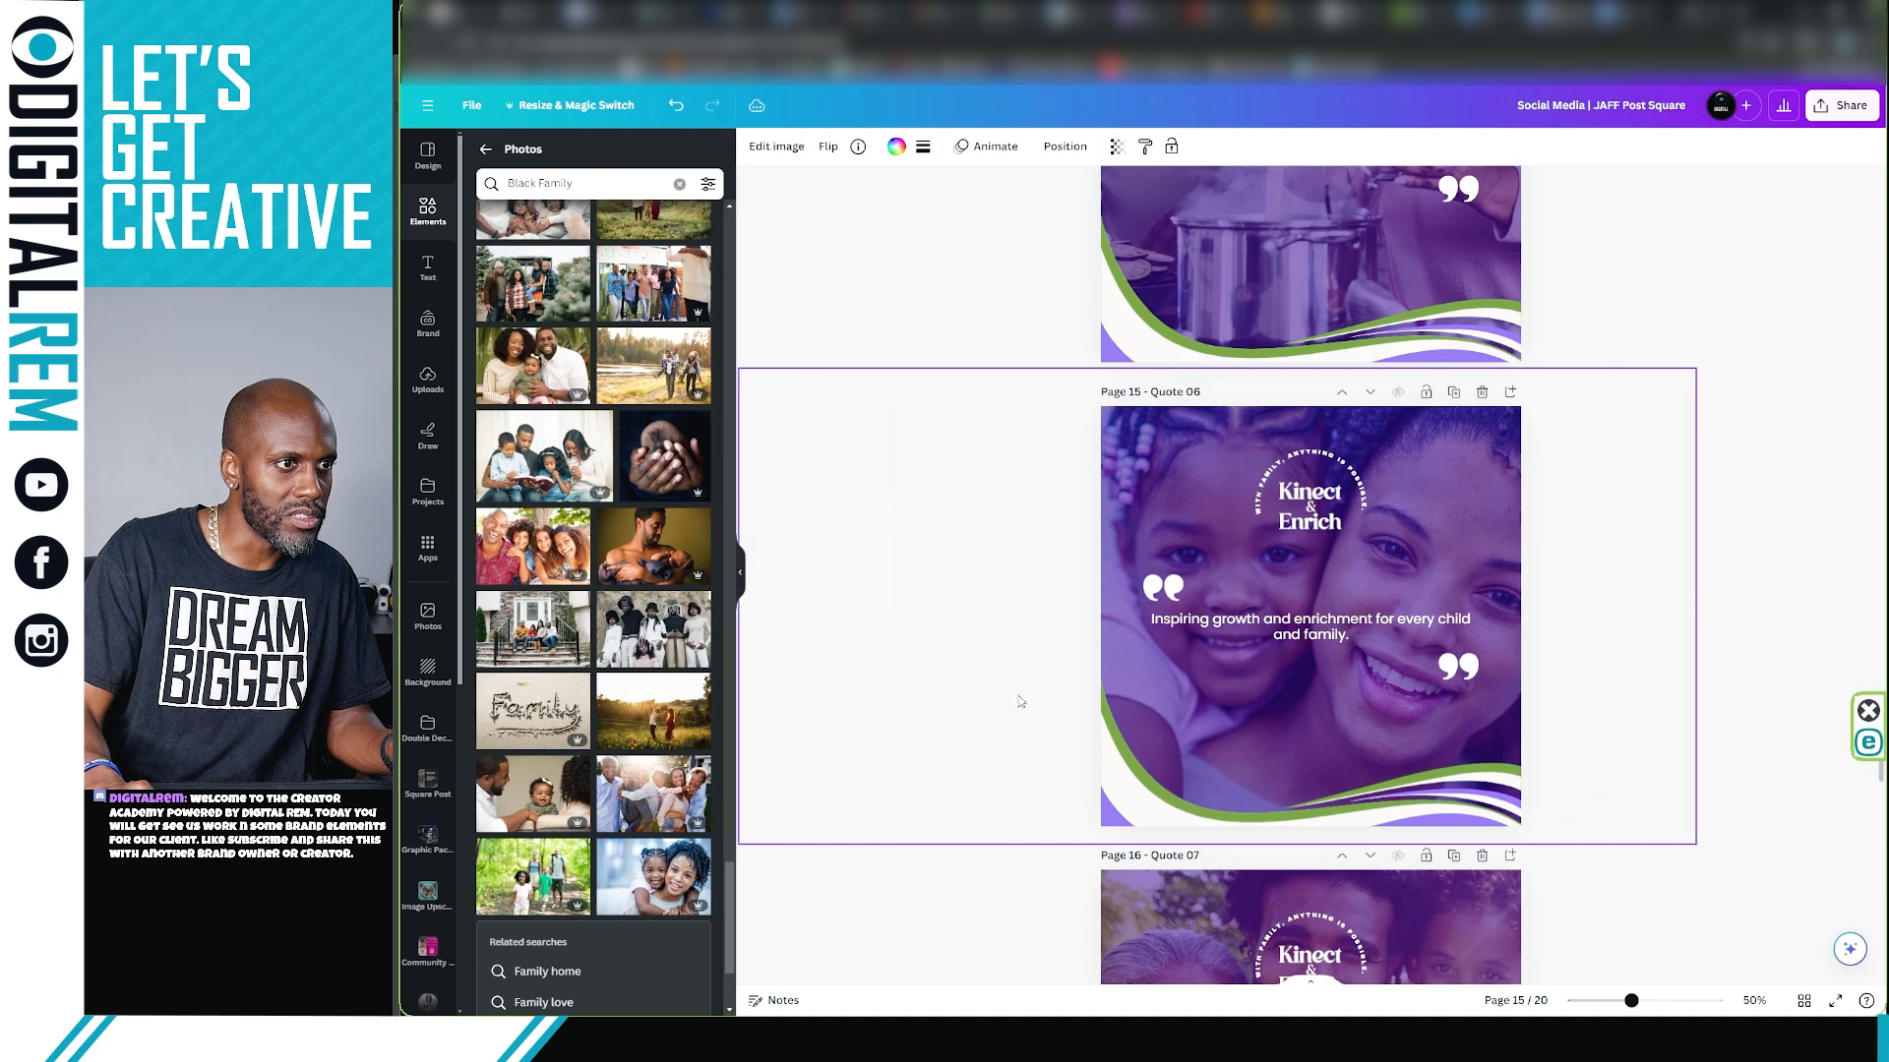
Scale the Quote 06 close-up photo down to the post's height and shift it slightly right to frame both faces
left_click_drag(1697, 368, 1633, 405)
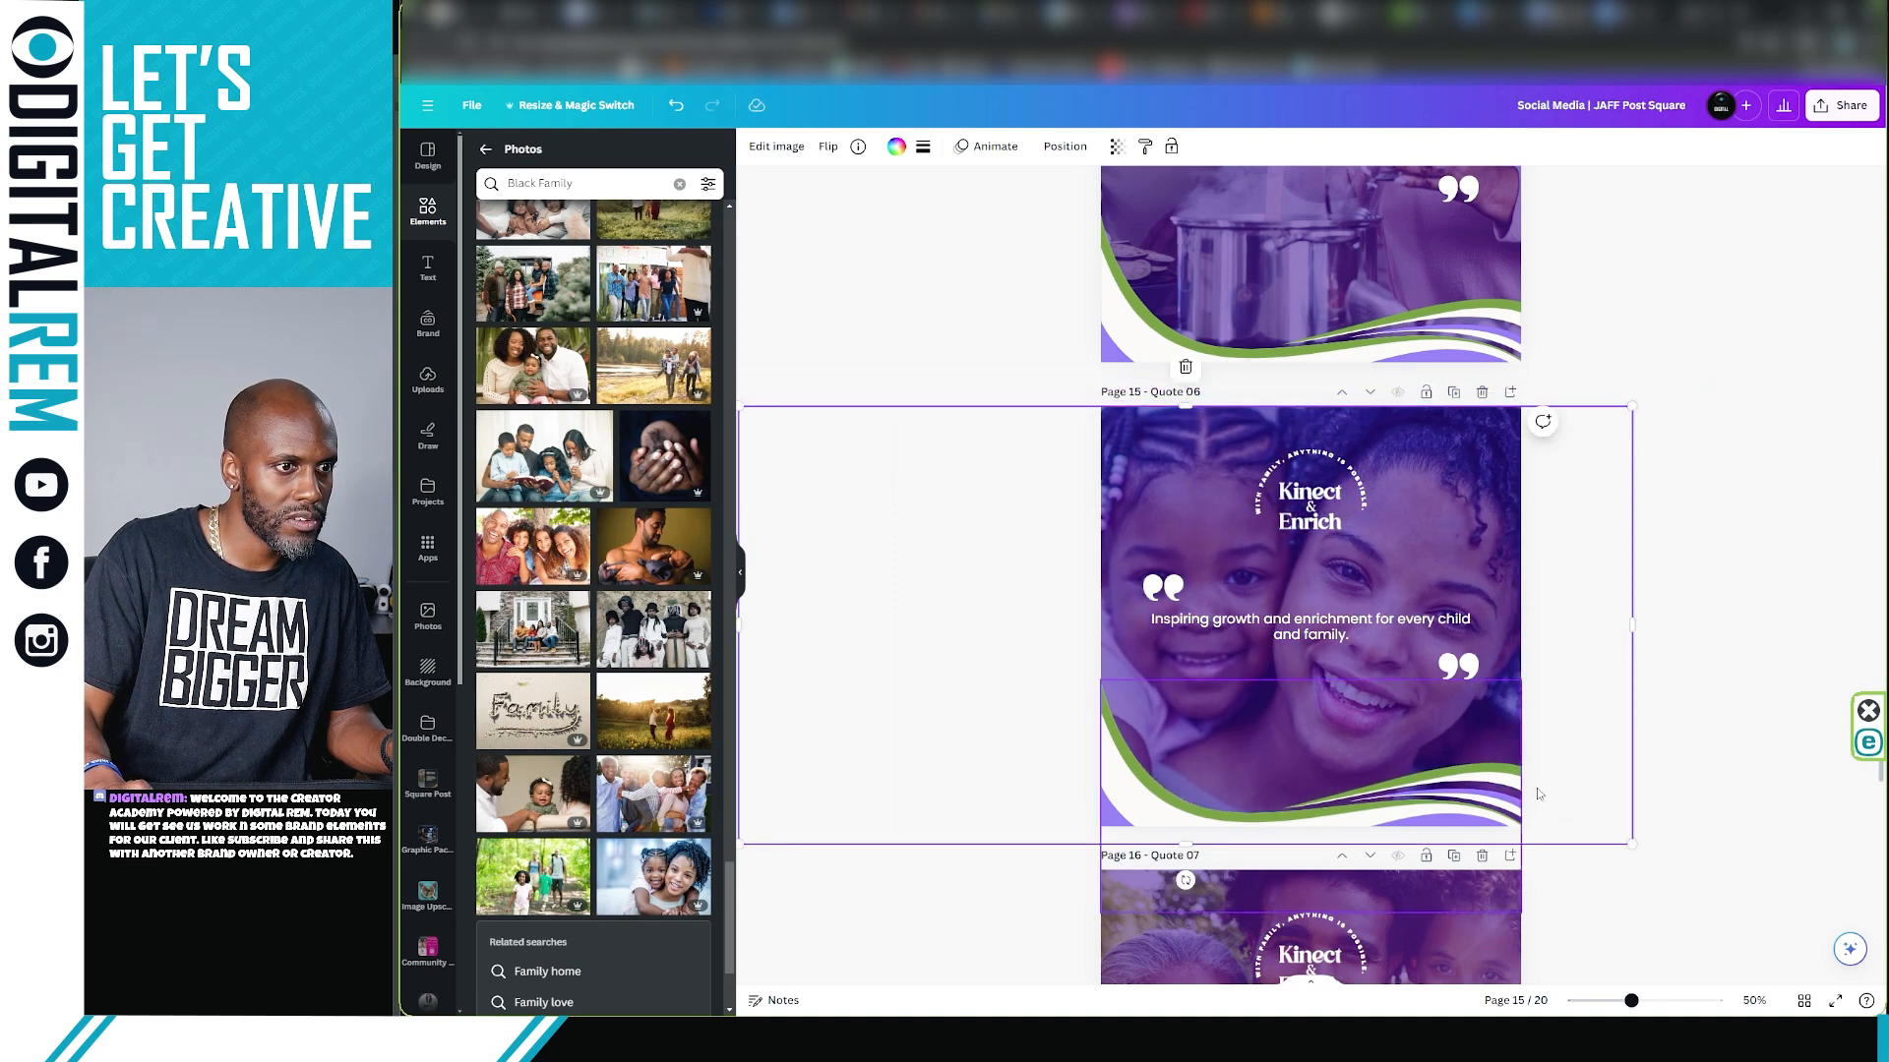
mouse_move(1630, 845)
left_mouse_down()
mouse_move(1588, 816)
mouse_move(1606, 828)
left_mouse_up()
left_click_drag(1422, 727, 1454, 727)
left_click(1800, 522)
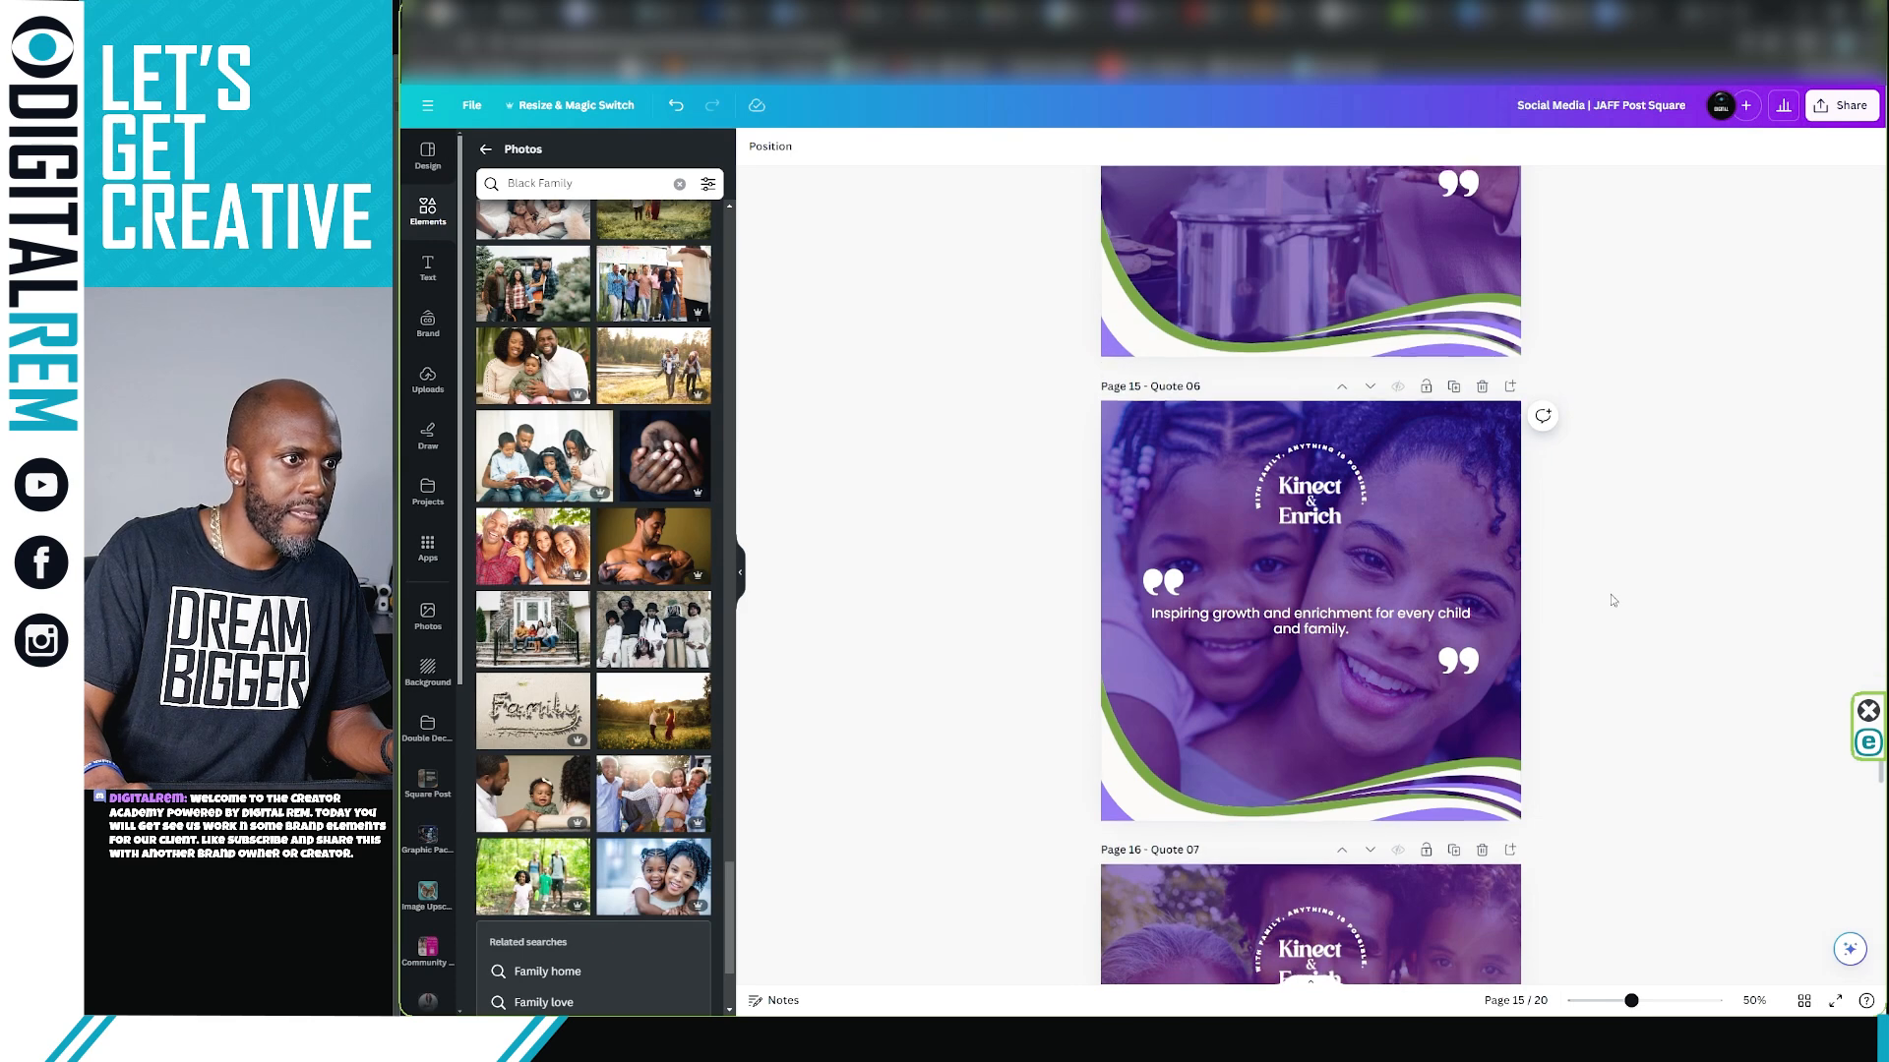
Replace the background on page 16, Quote 07, with the photo of smiling parents holding a baby with a hair bow
scroll(1495, 633, "down", 5)
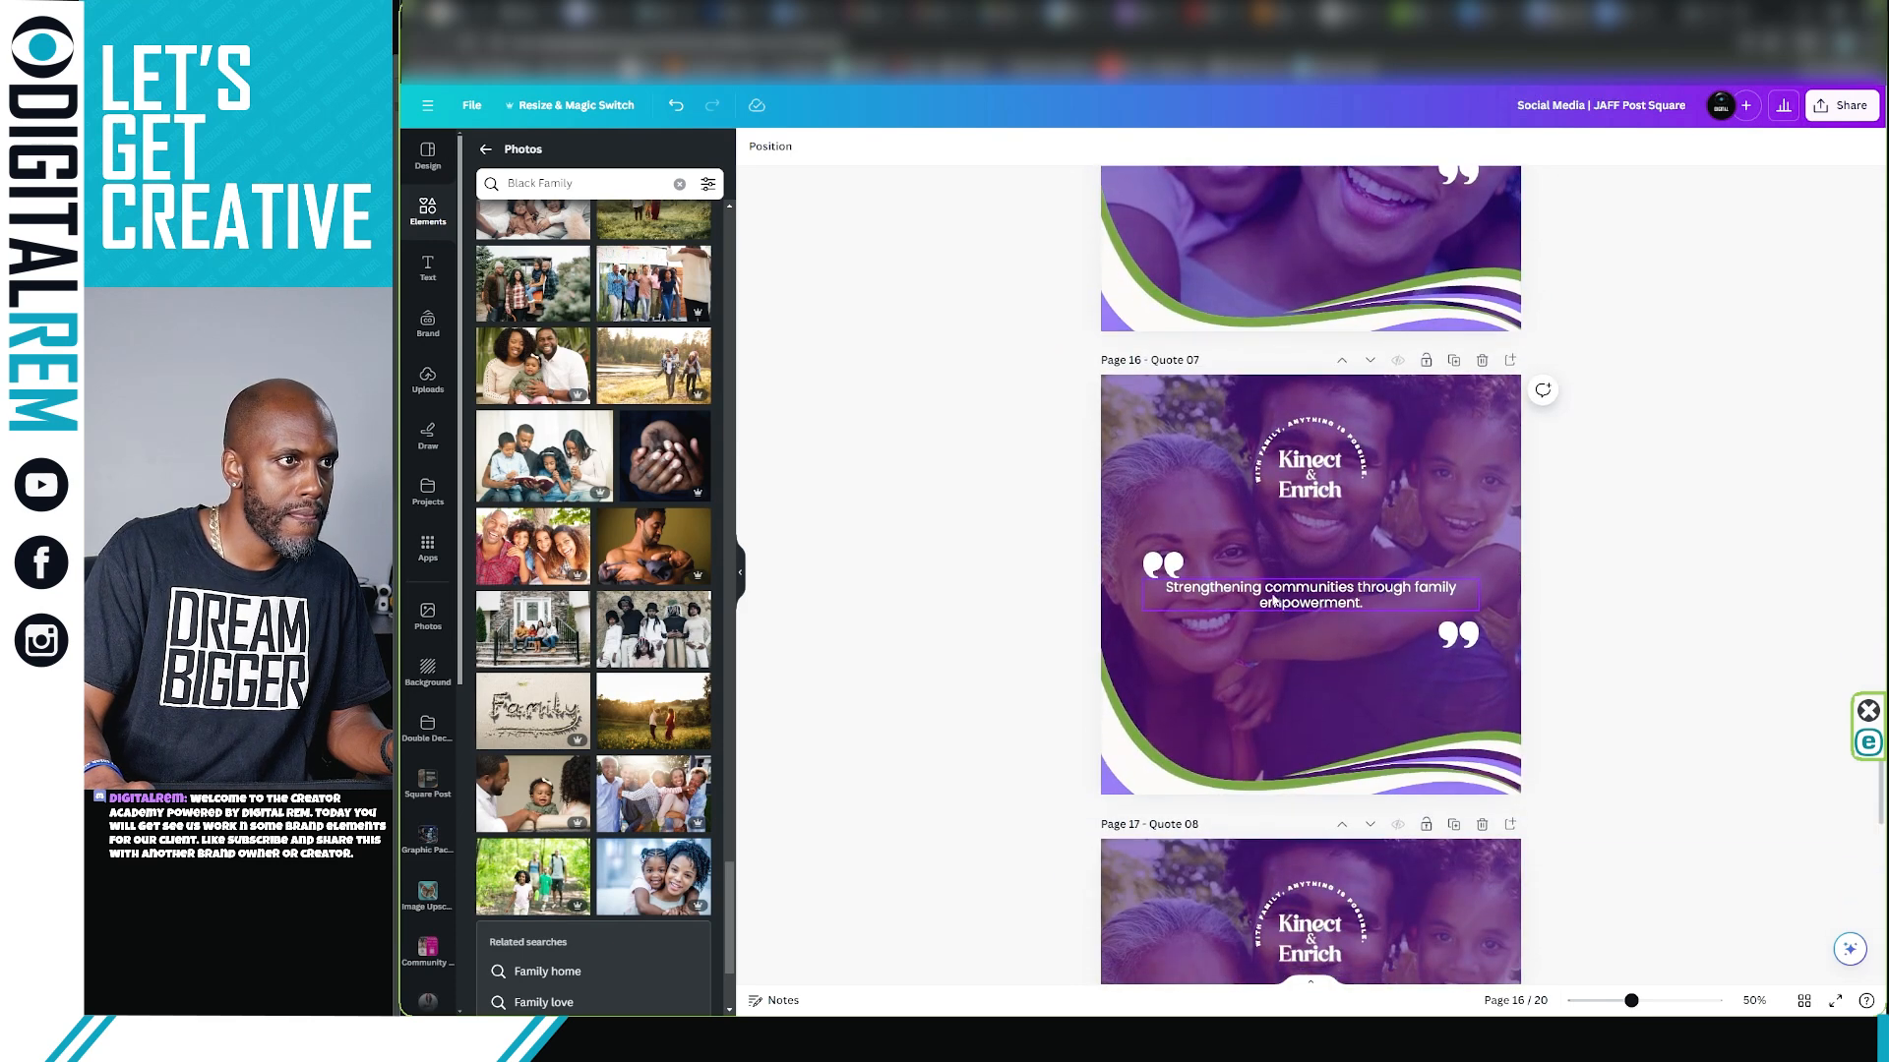
left_click_drag(1176, 580, 1173, 570)
left_click(773, 568)
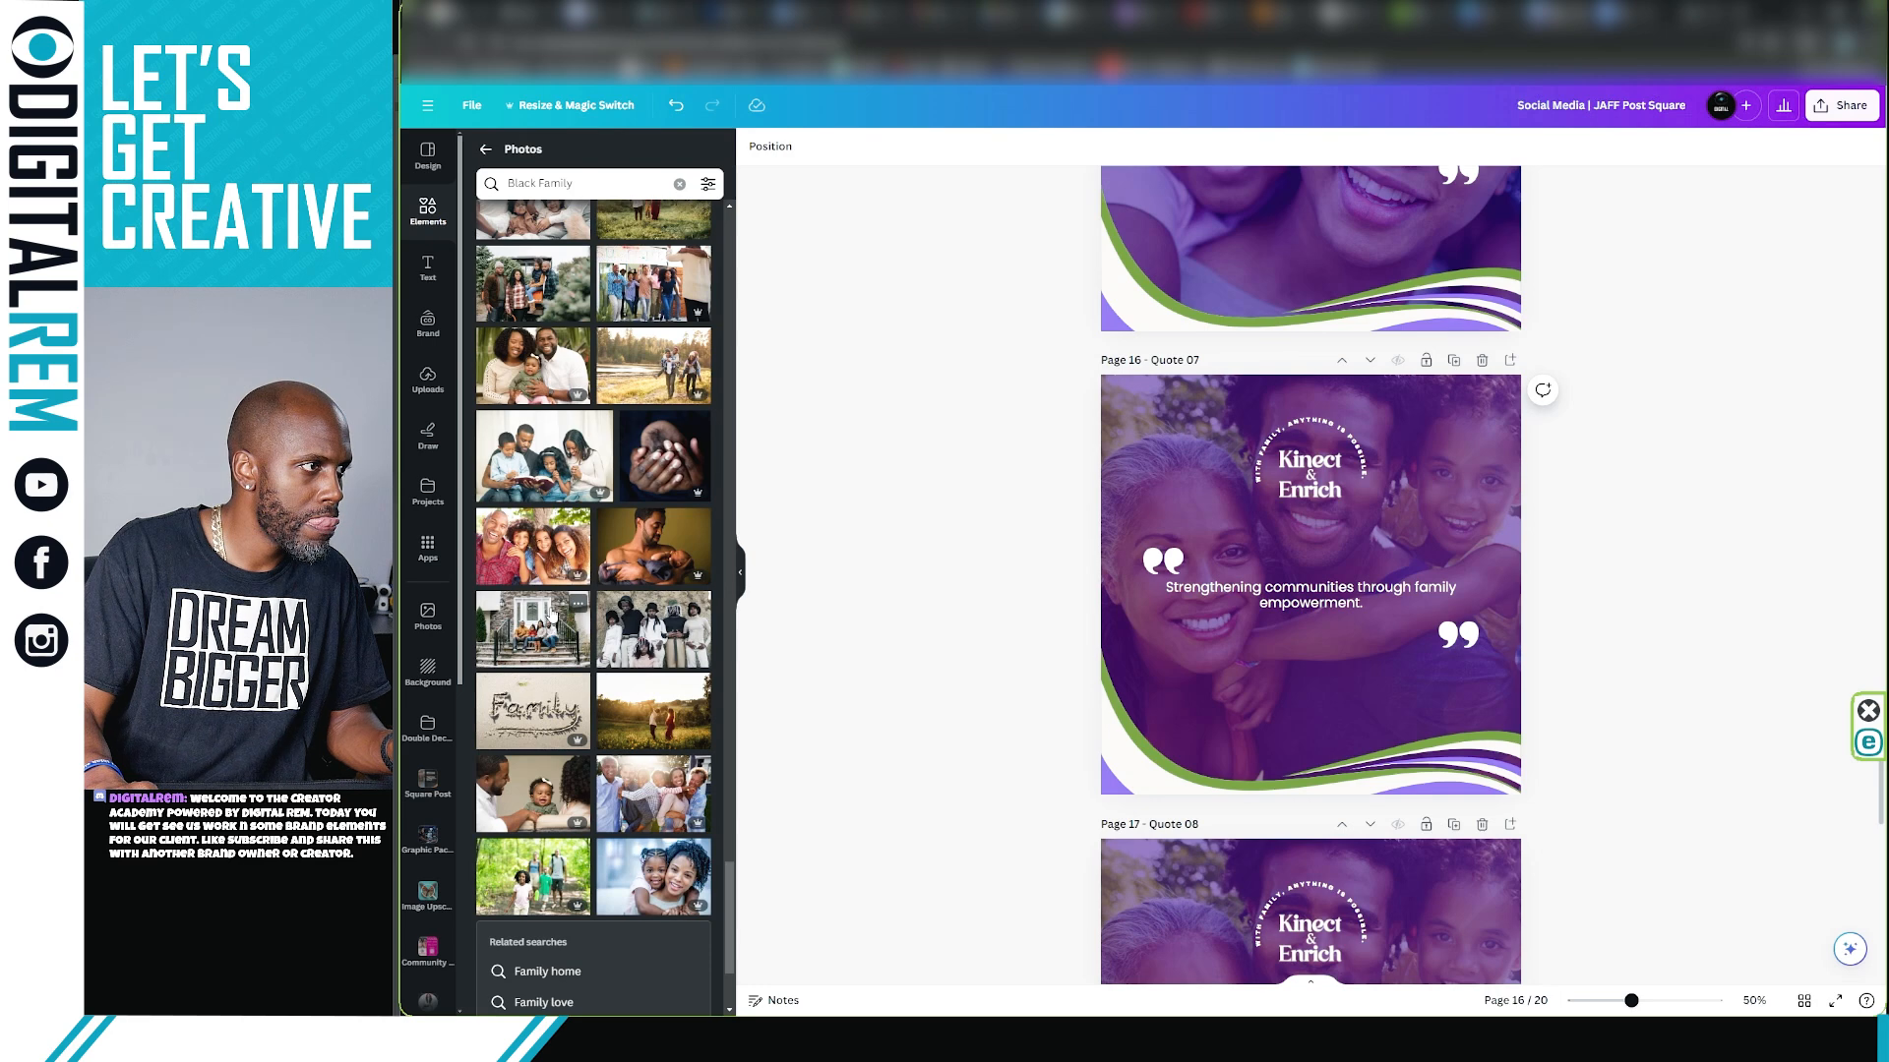
scroll(552, 615, "up", 1)
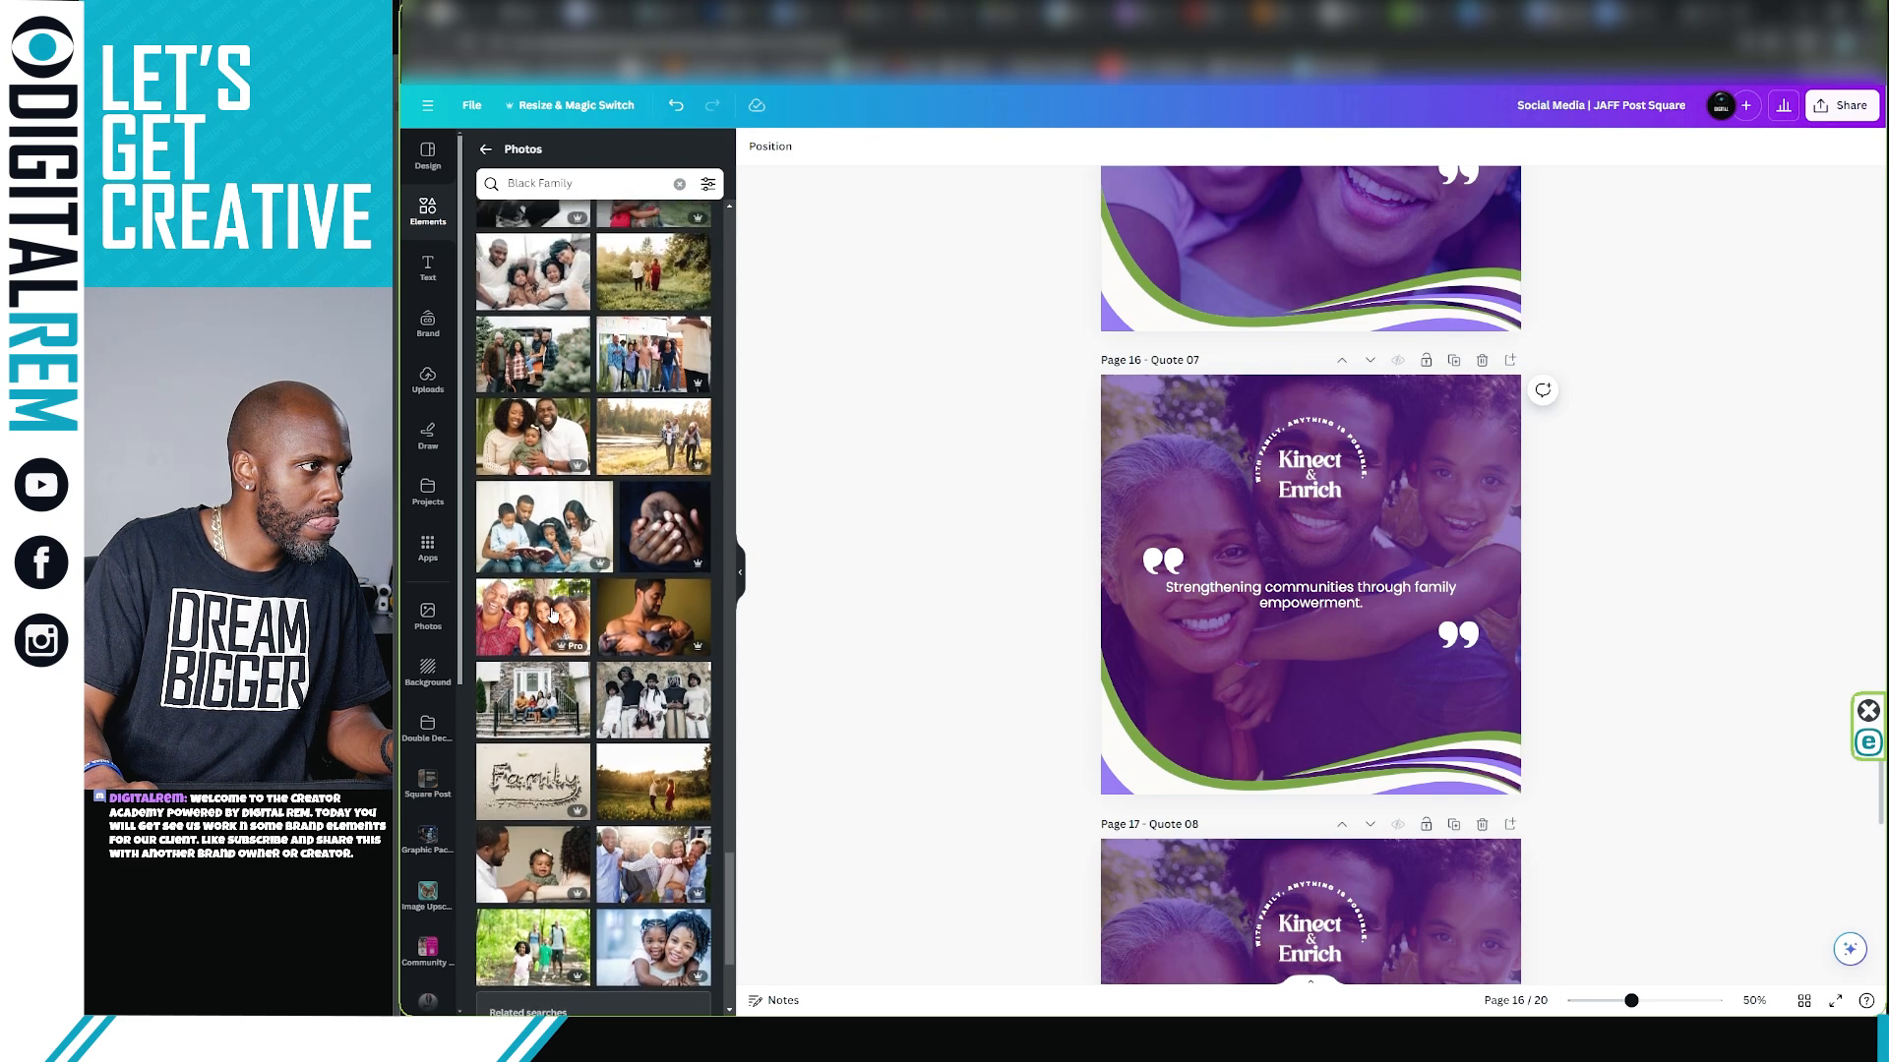
scroll(552, 610, "up", 1)
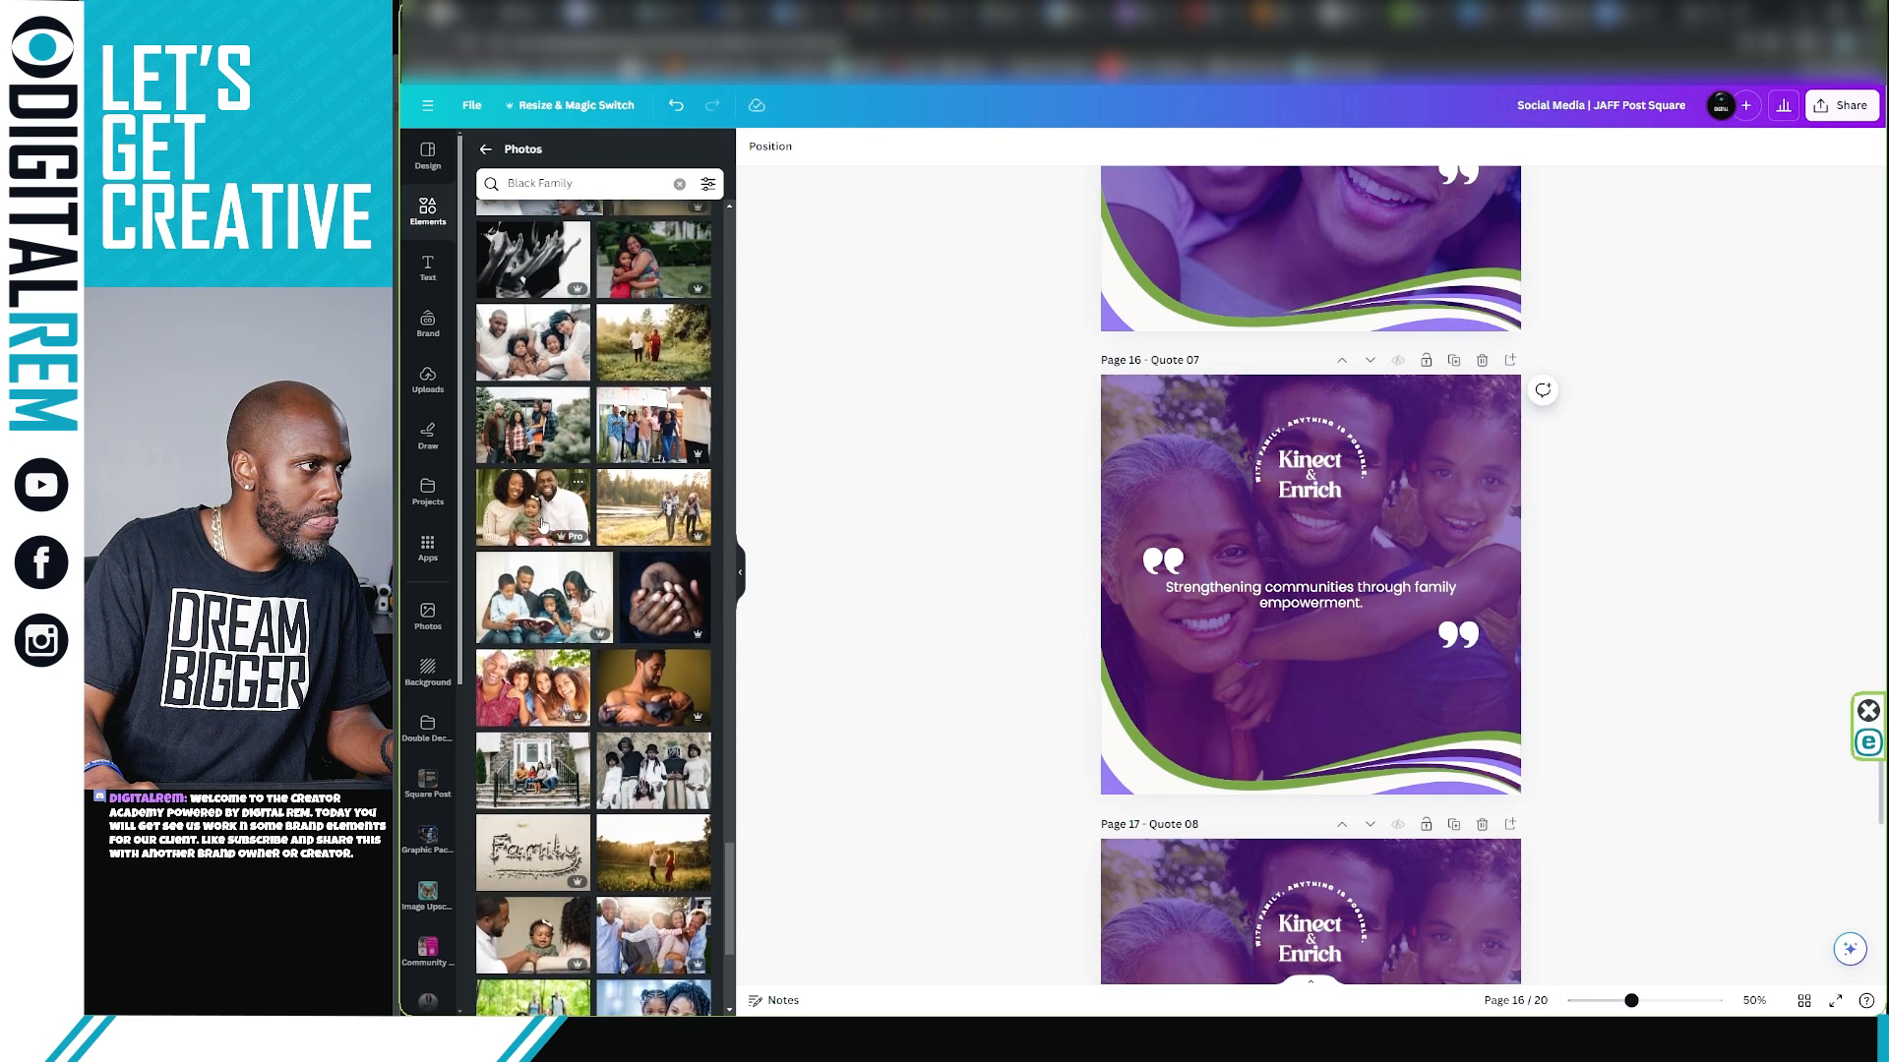
left_click_drag(555, 518, 1308, 536)
left_click(1125, 412)
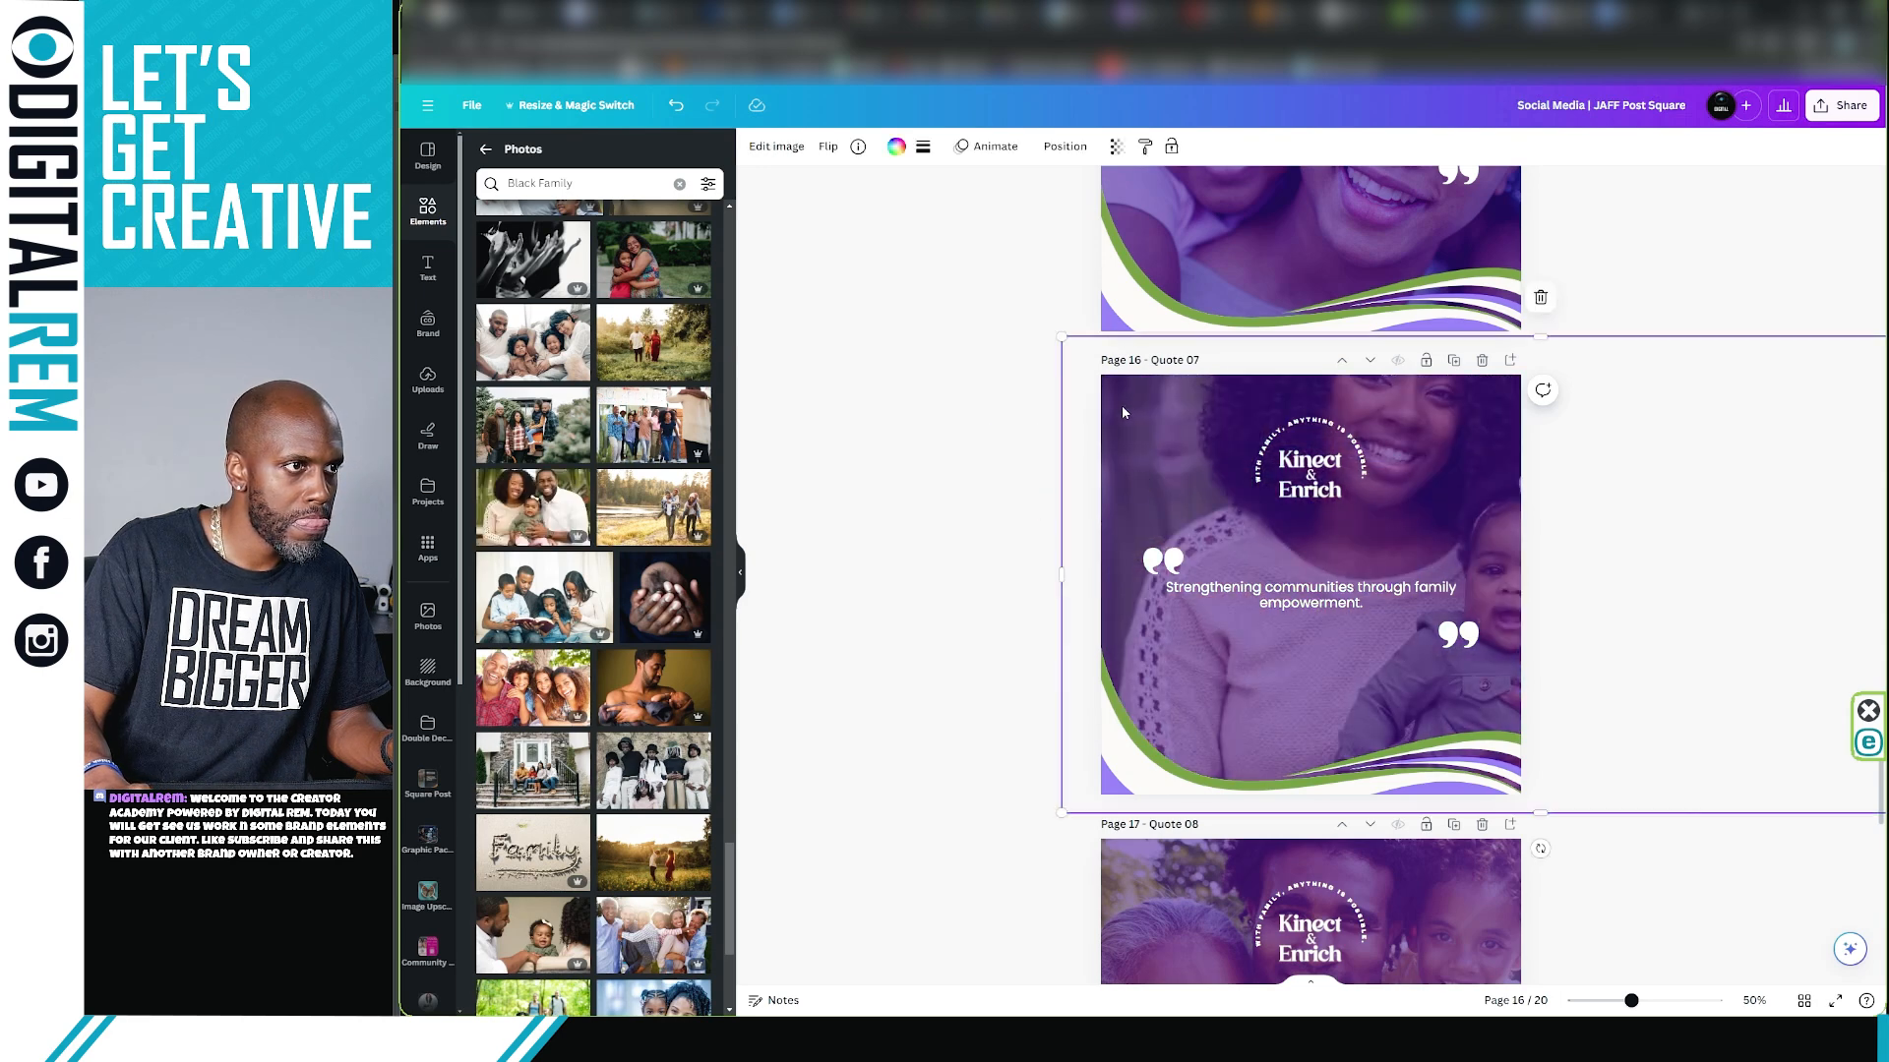
Reduce the Quote 07 photo, shift it left to center the baby, then extend its height and lower it to show the parents' heads
left_click_drag(1062, 338, 1129, 408)
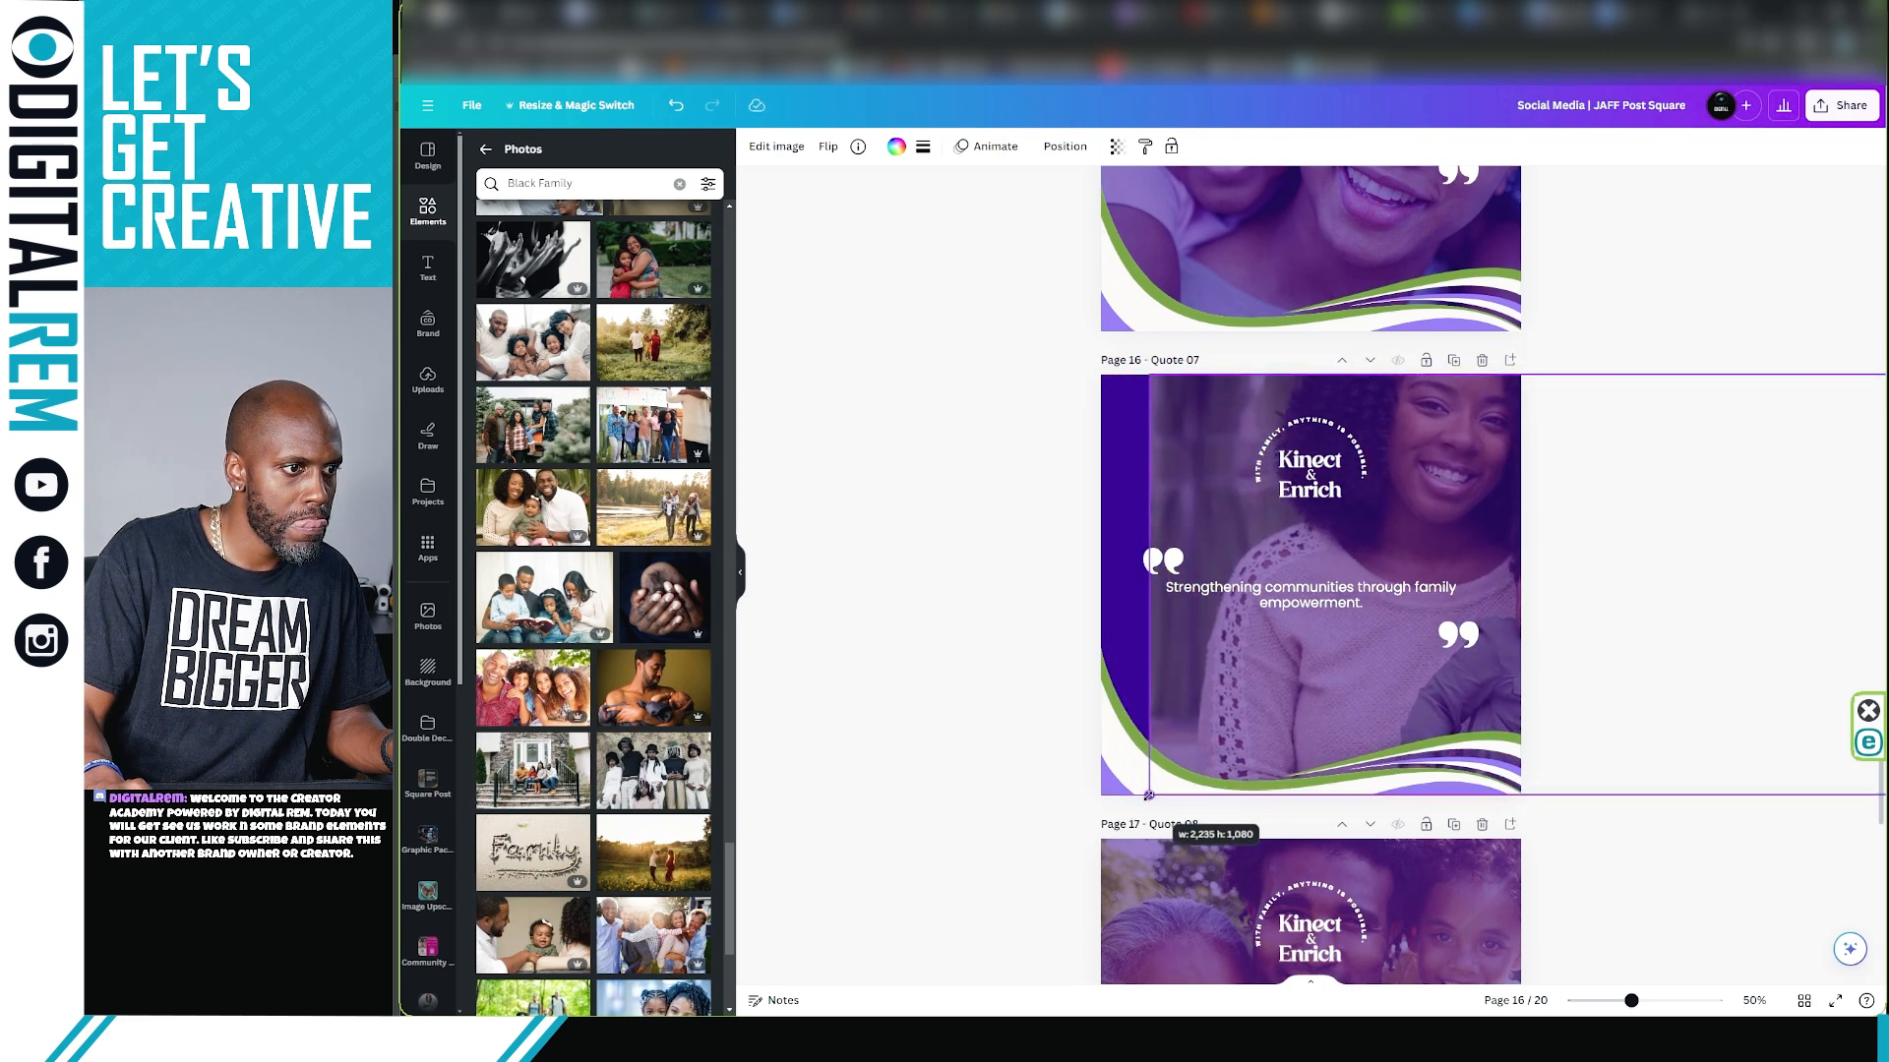
left_click_drag(1321, 716, 1092, 700)
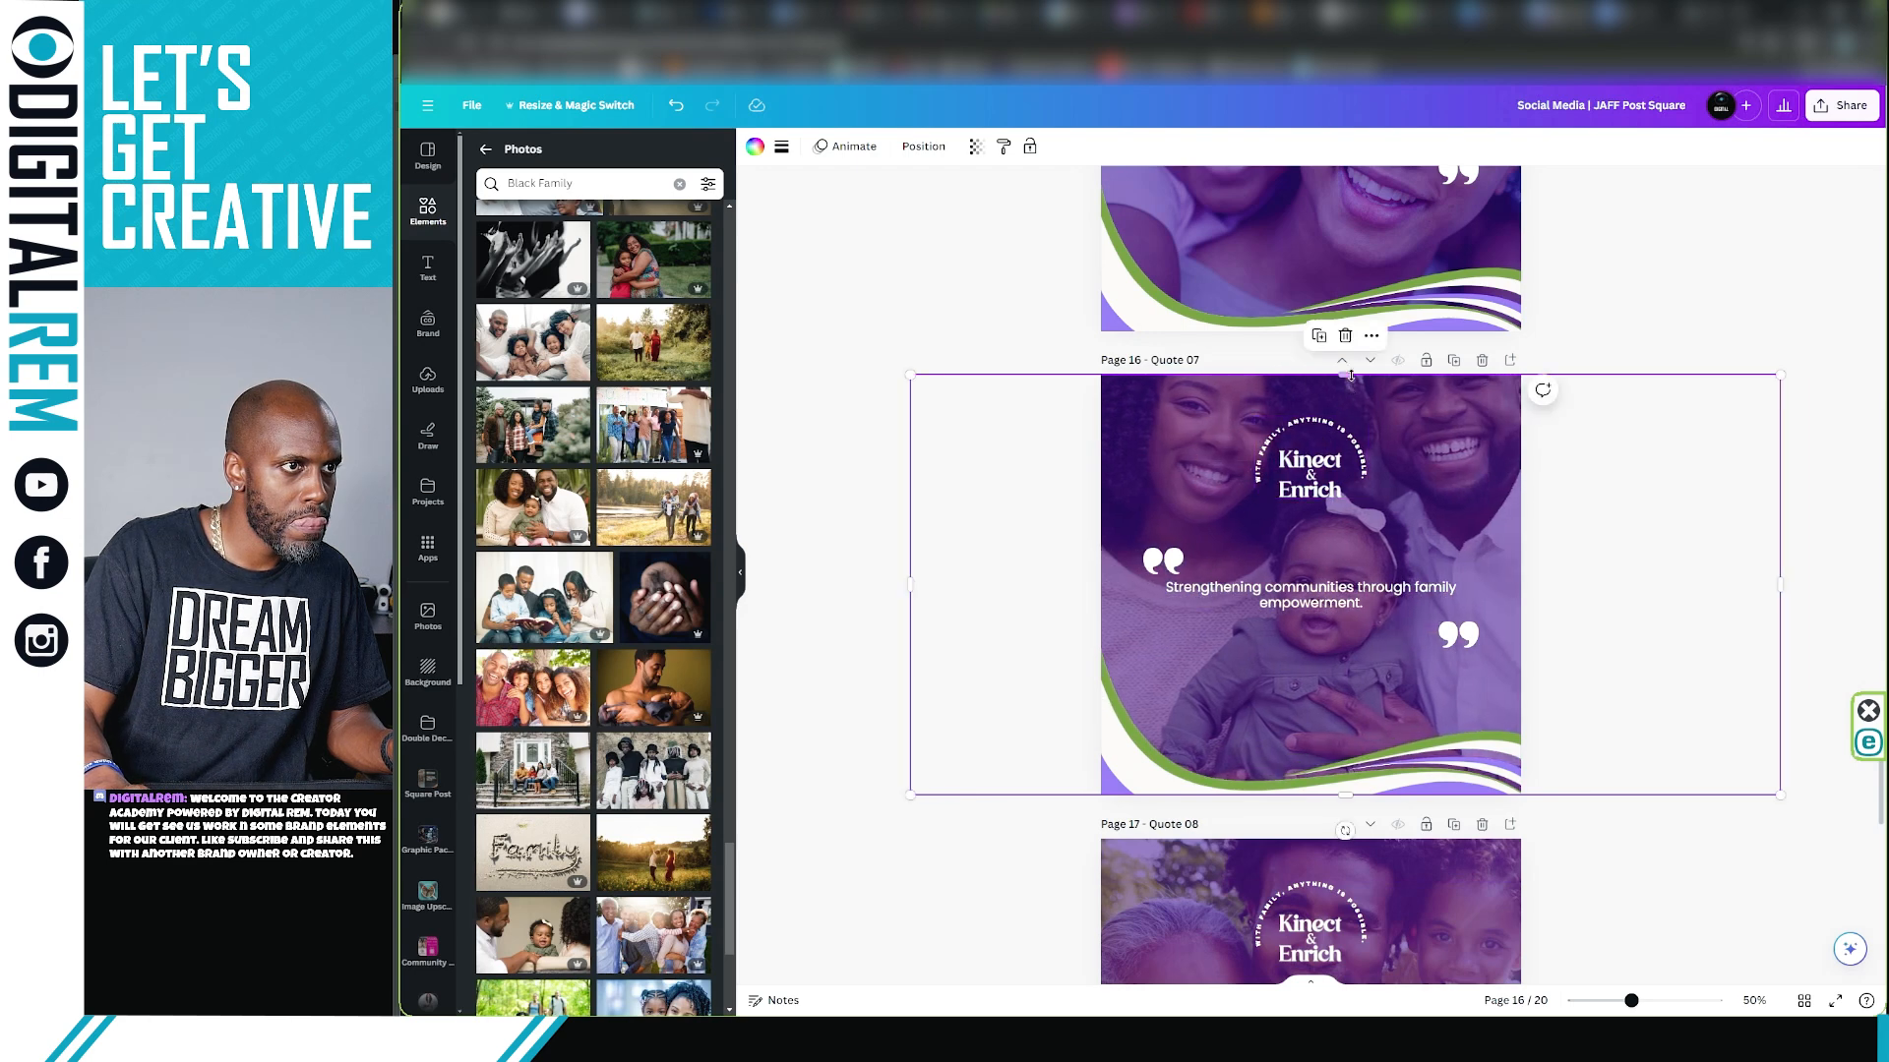
left_click_drag(1350, 375, 1350, 308)
left_click_drag(1438, 489, 1438, 555)
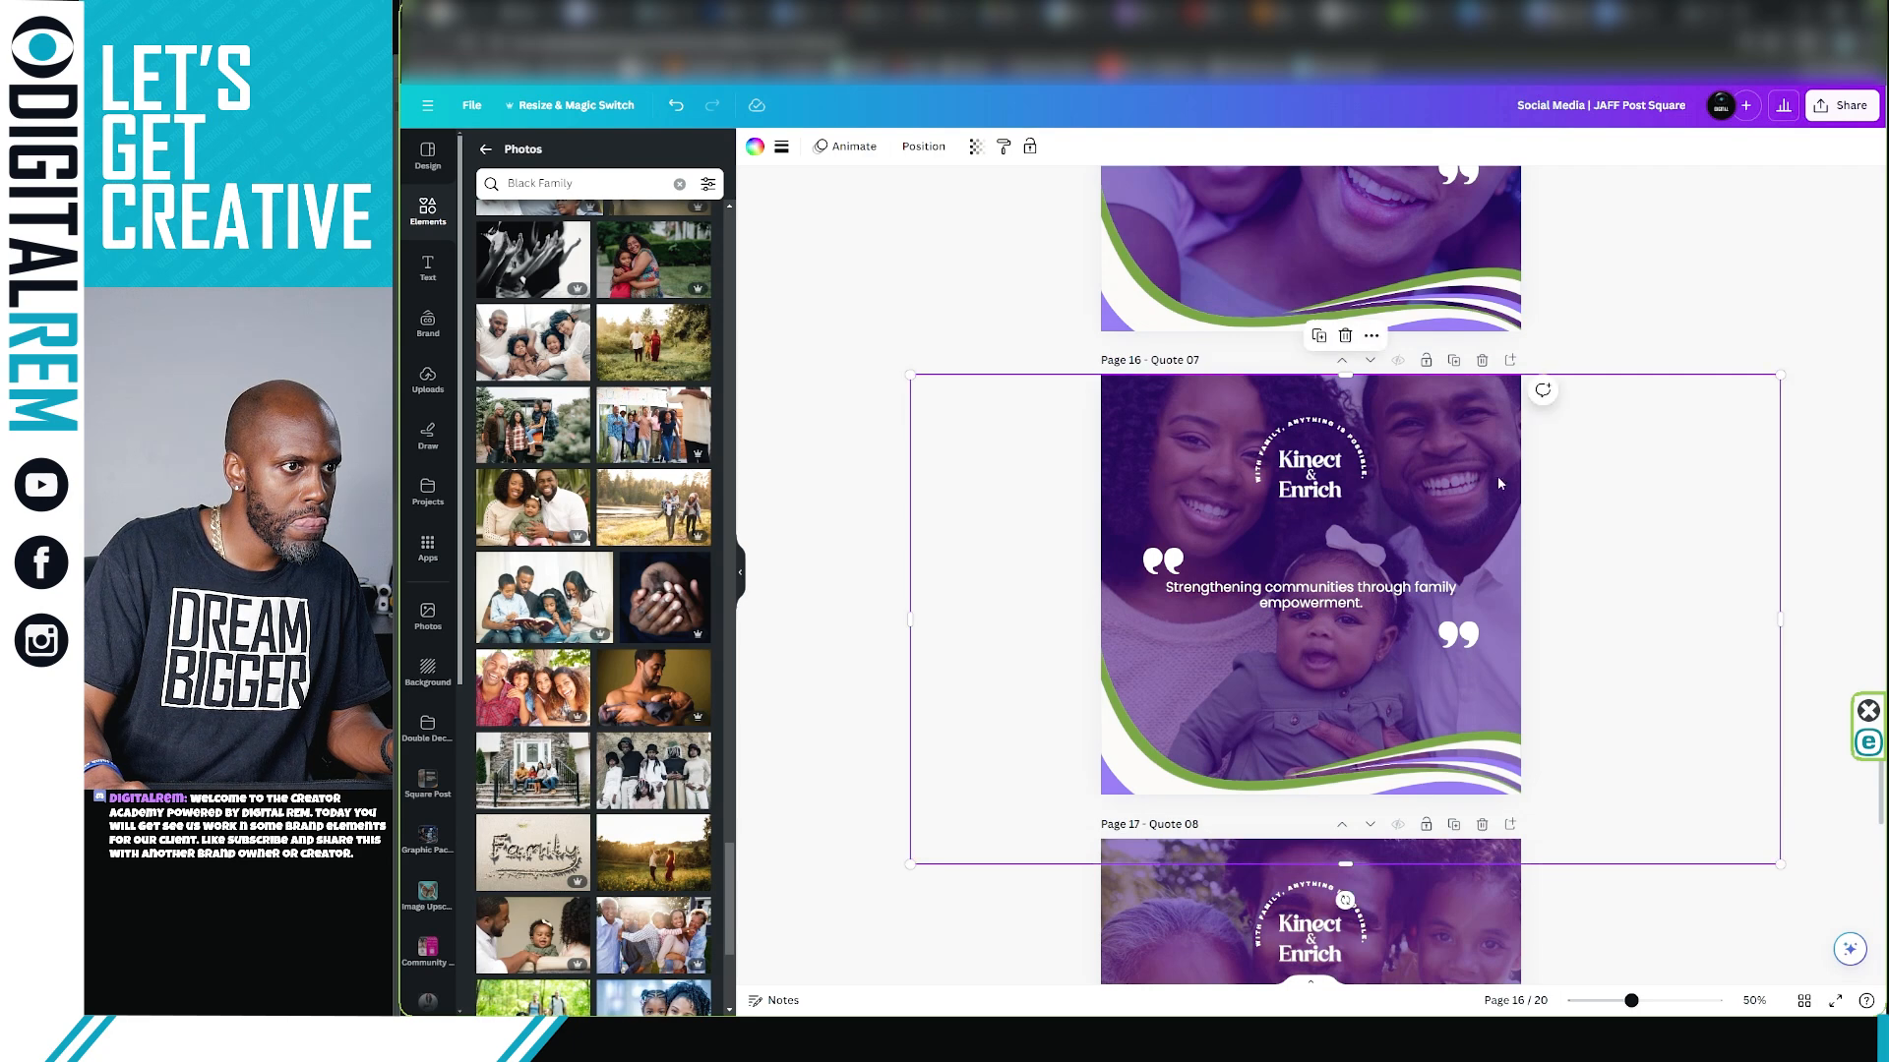
Try the photo of a family sharing a meal at a table as the page 17, Quote 08 background, shifted left
scroll(1375, 563, "down", 3)
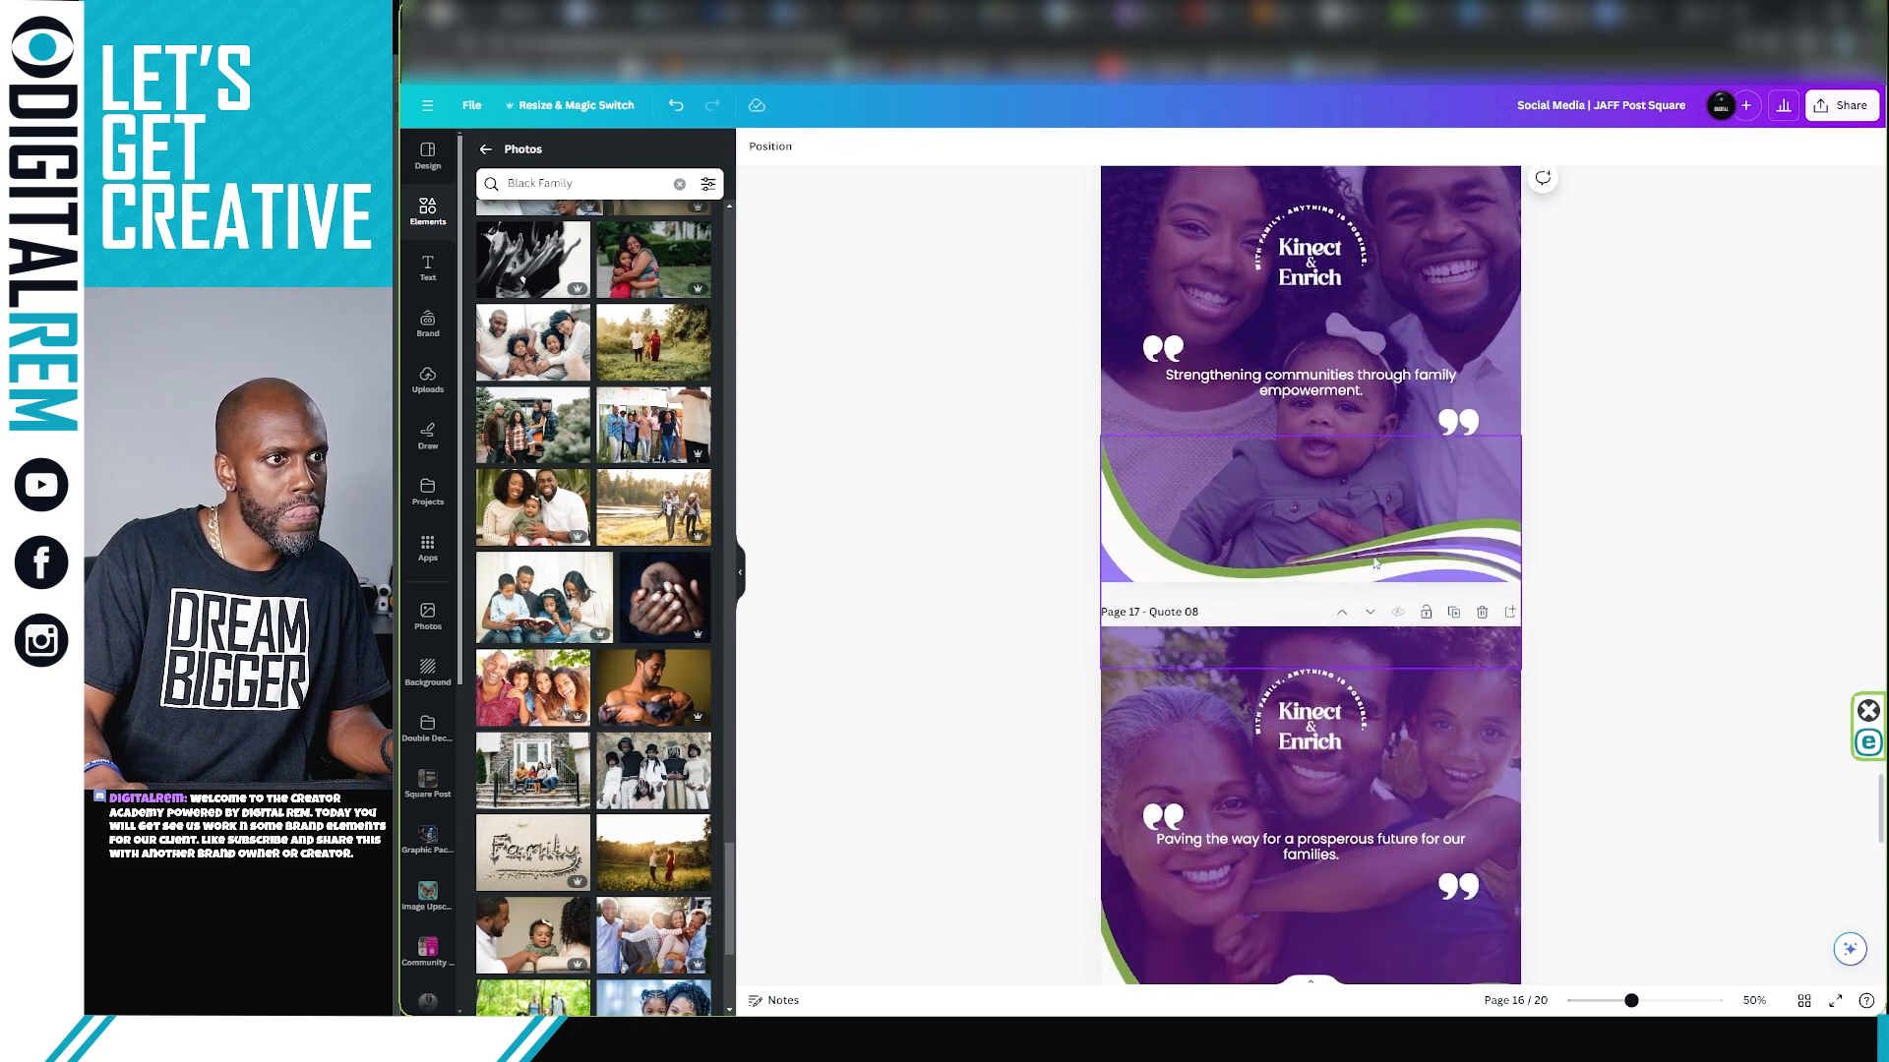
scroll(1375, 564, "down", 2)
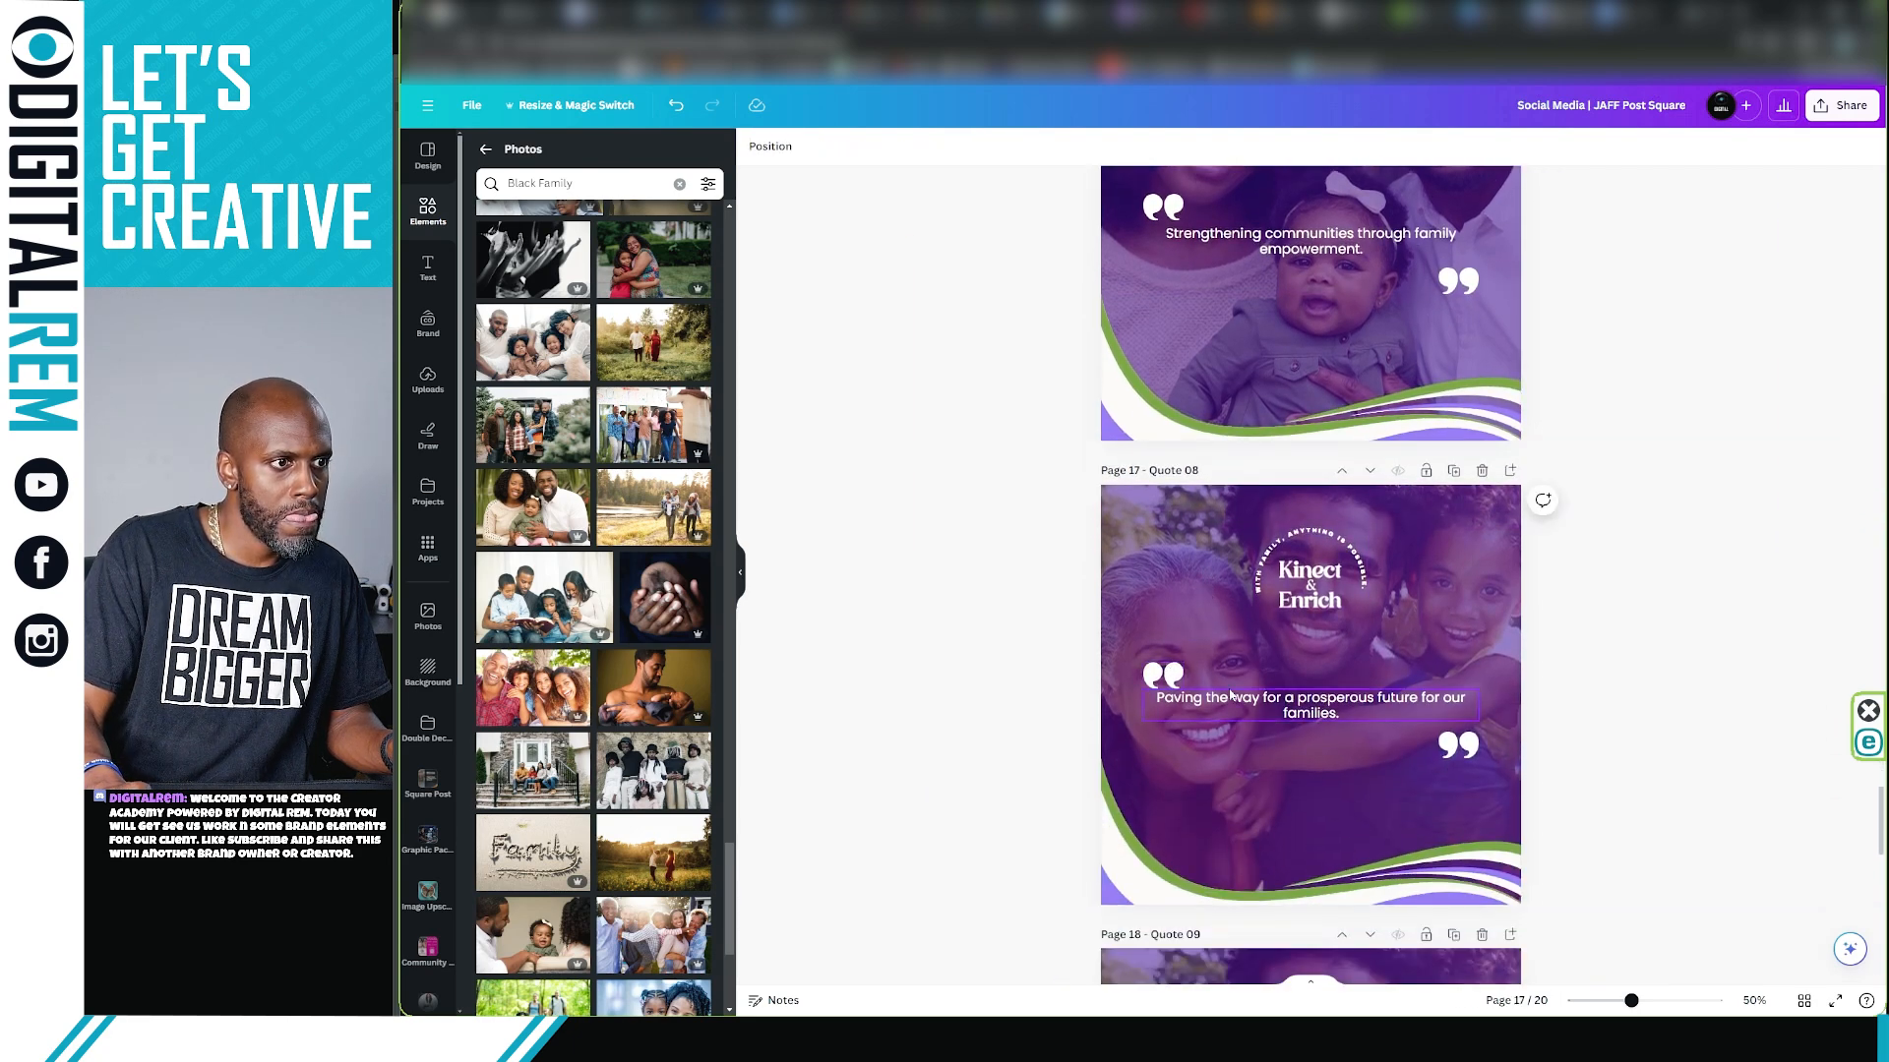
left_click(1162, 673)
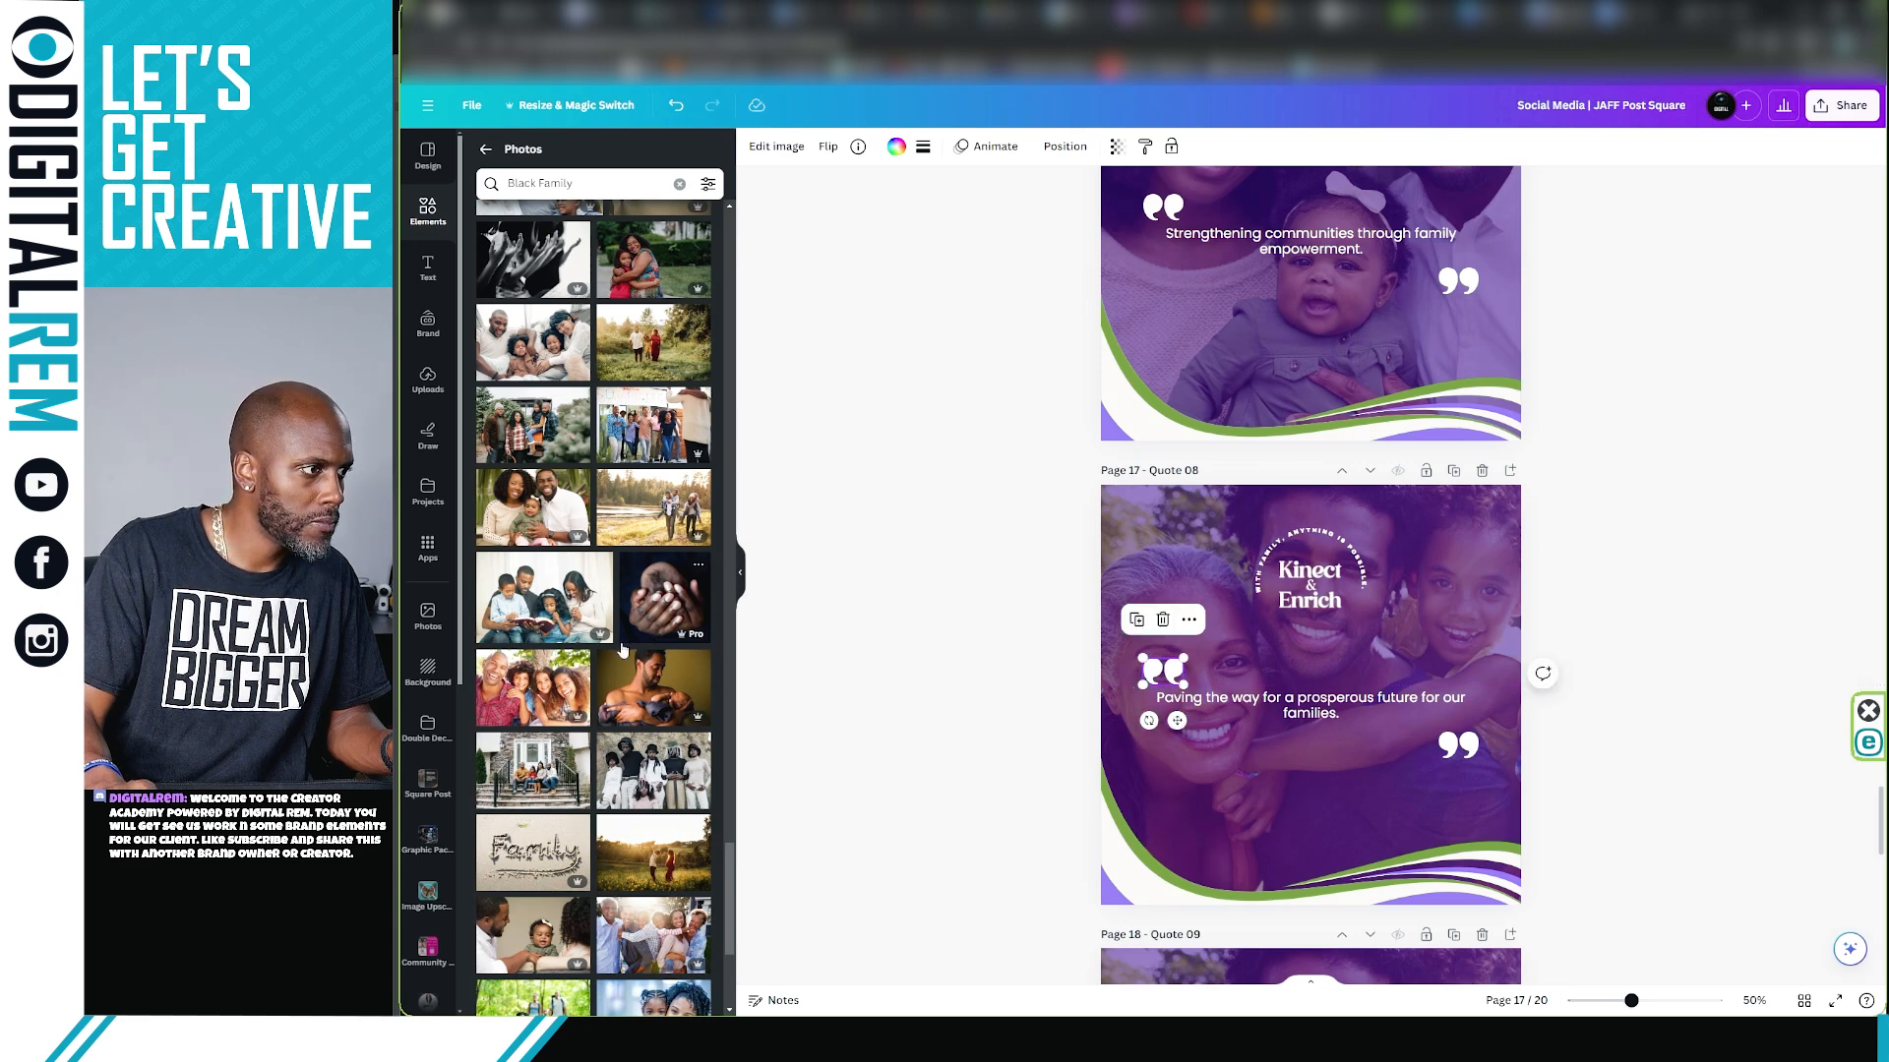
scroll(621, 649, "down", 3)
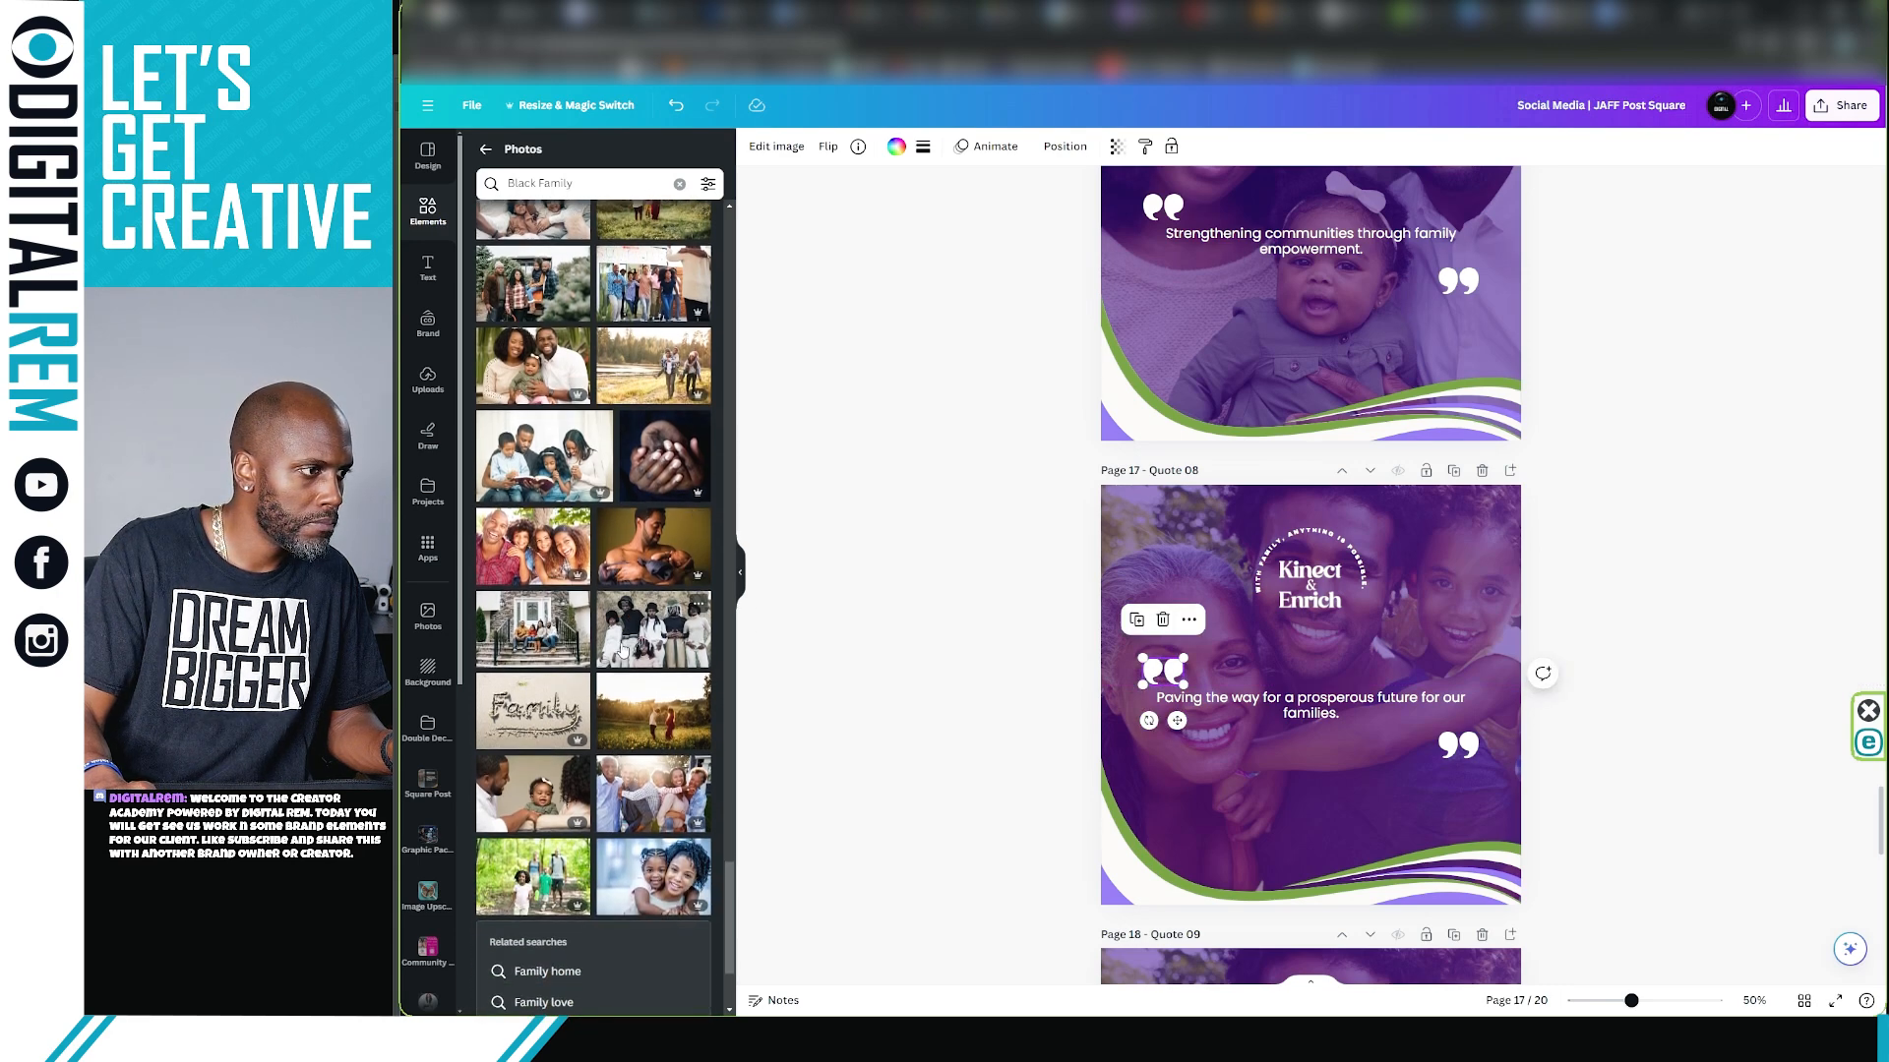
scroll(622, 649, "down", 6)
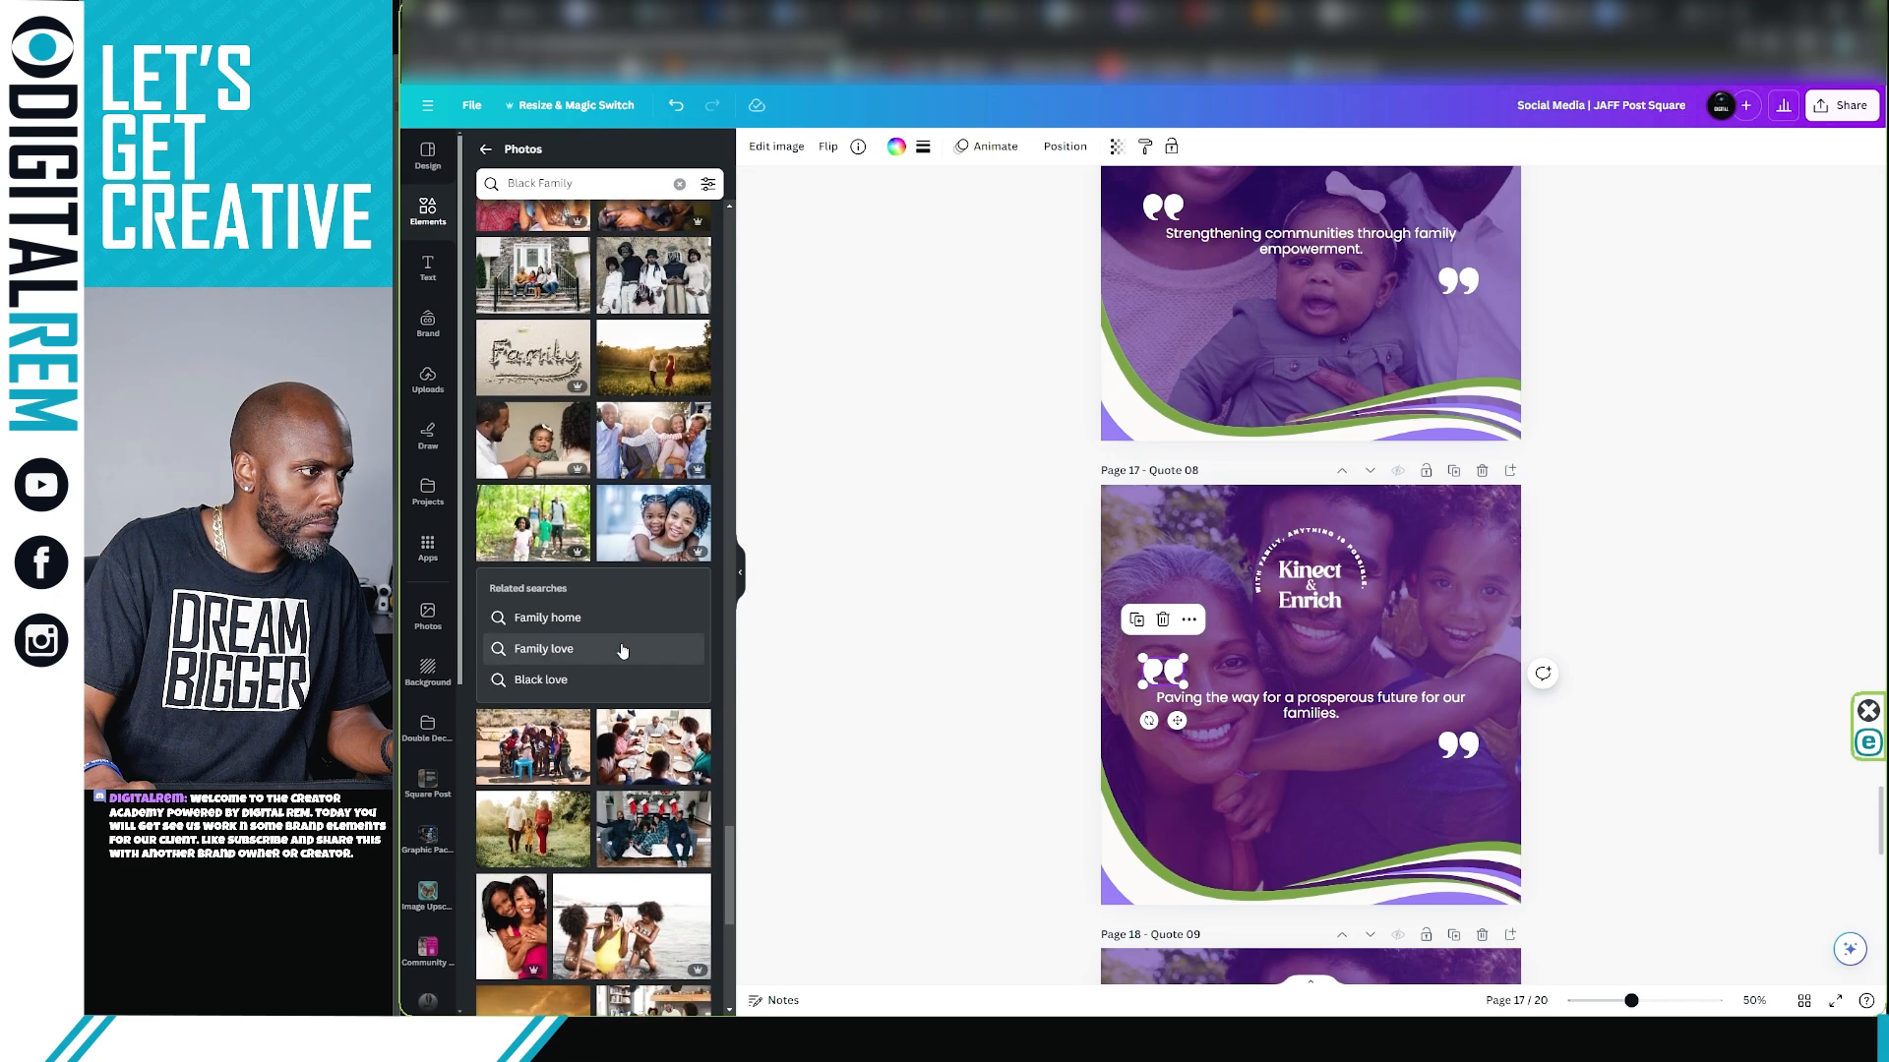
scroll(621, 650, "down", 1)
scroll(622, 649, "down", 1)
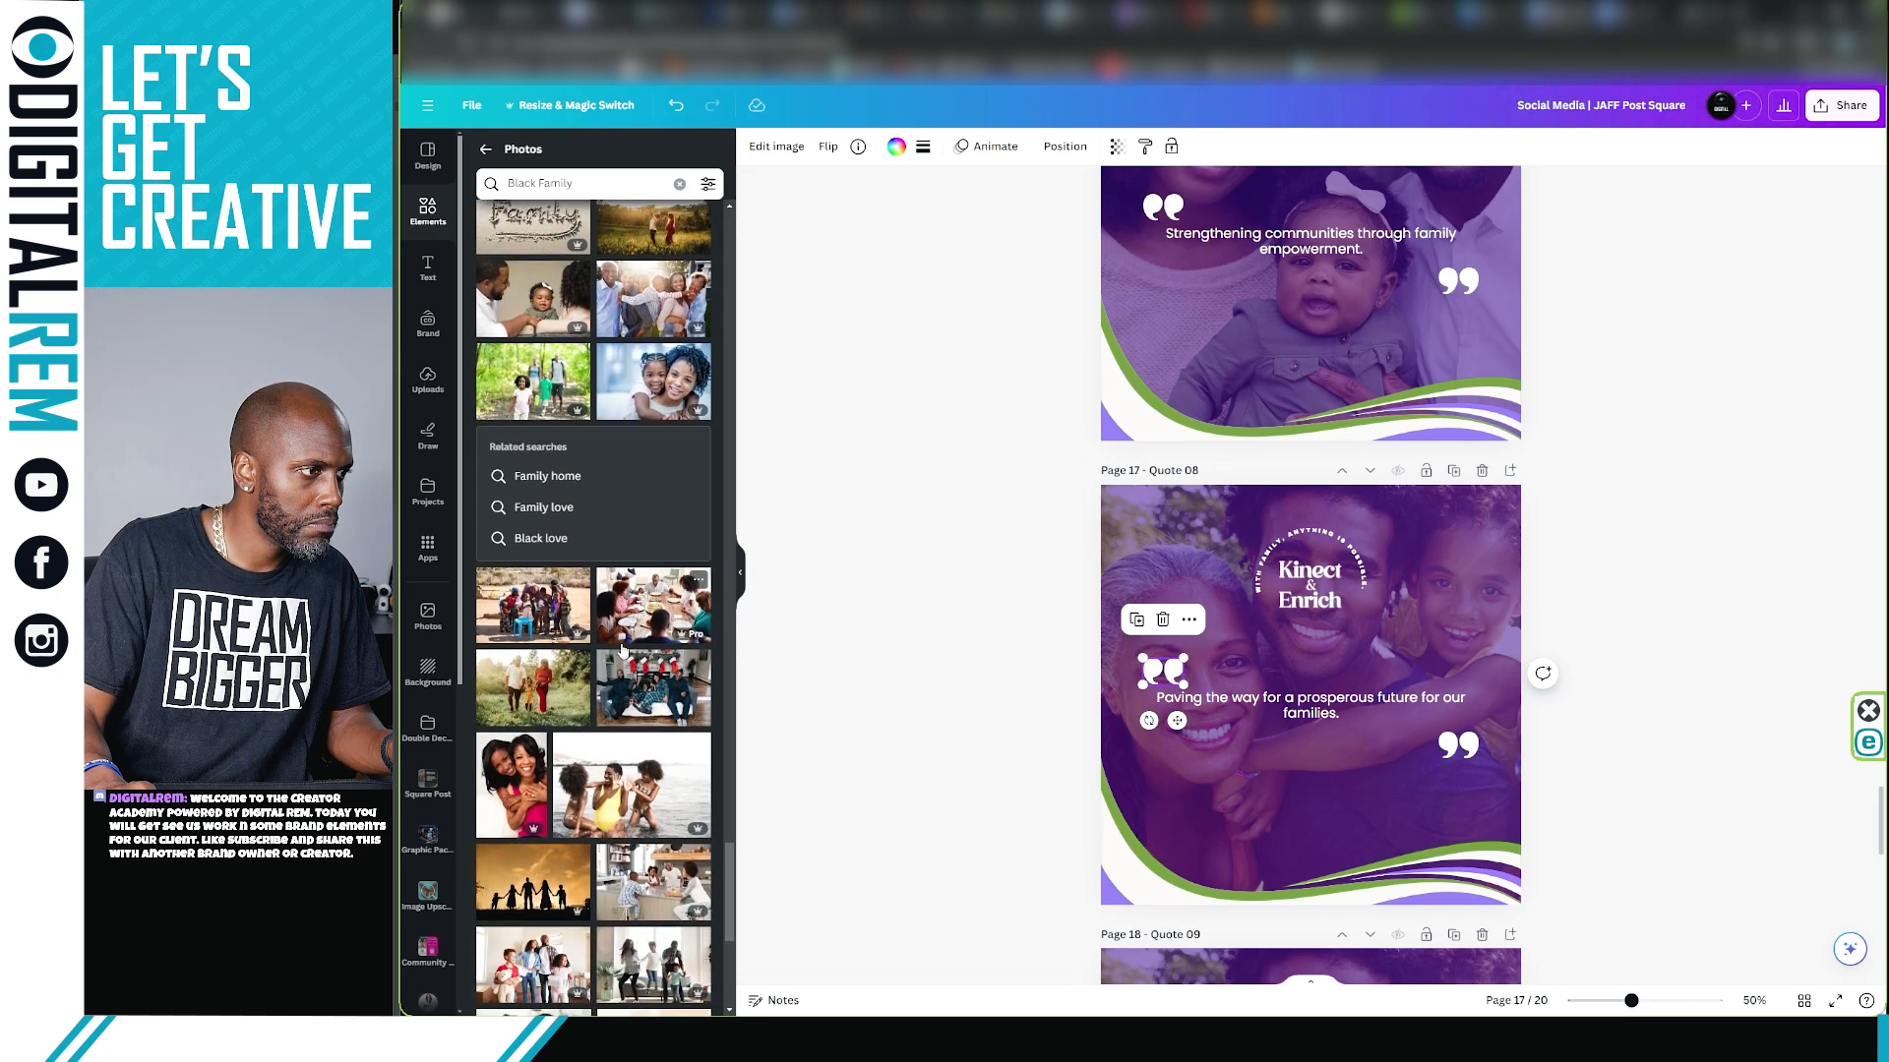
left_click_drag(641, 624, 1206, 581)
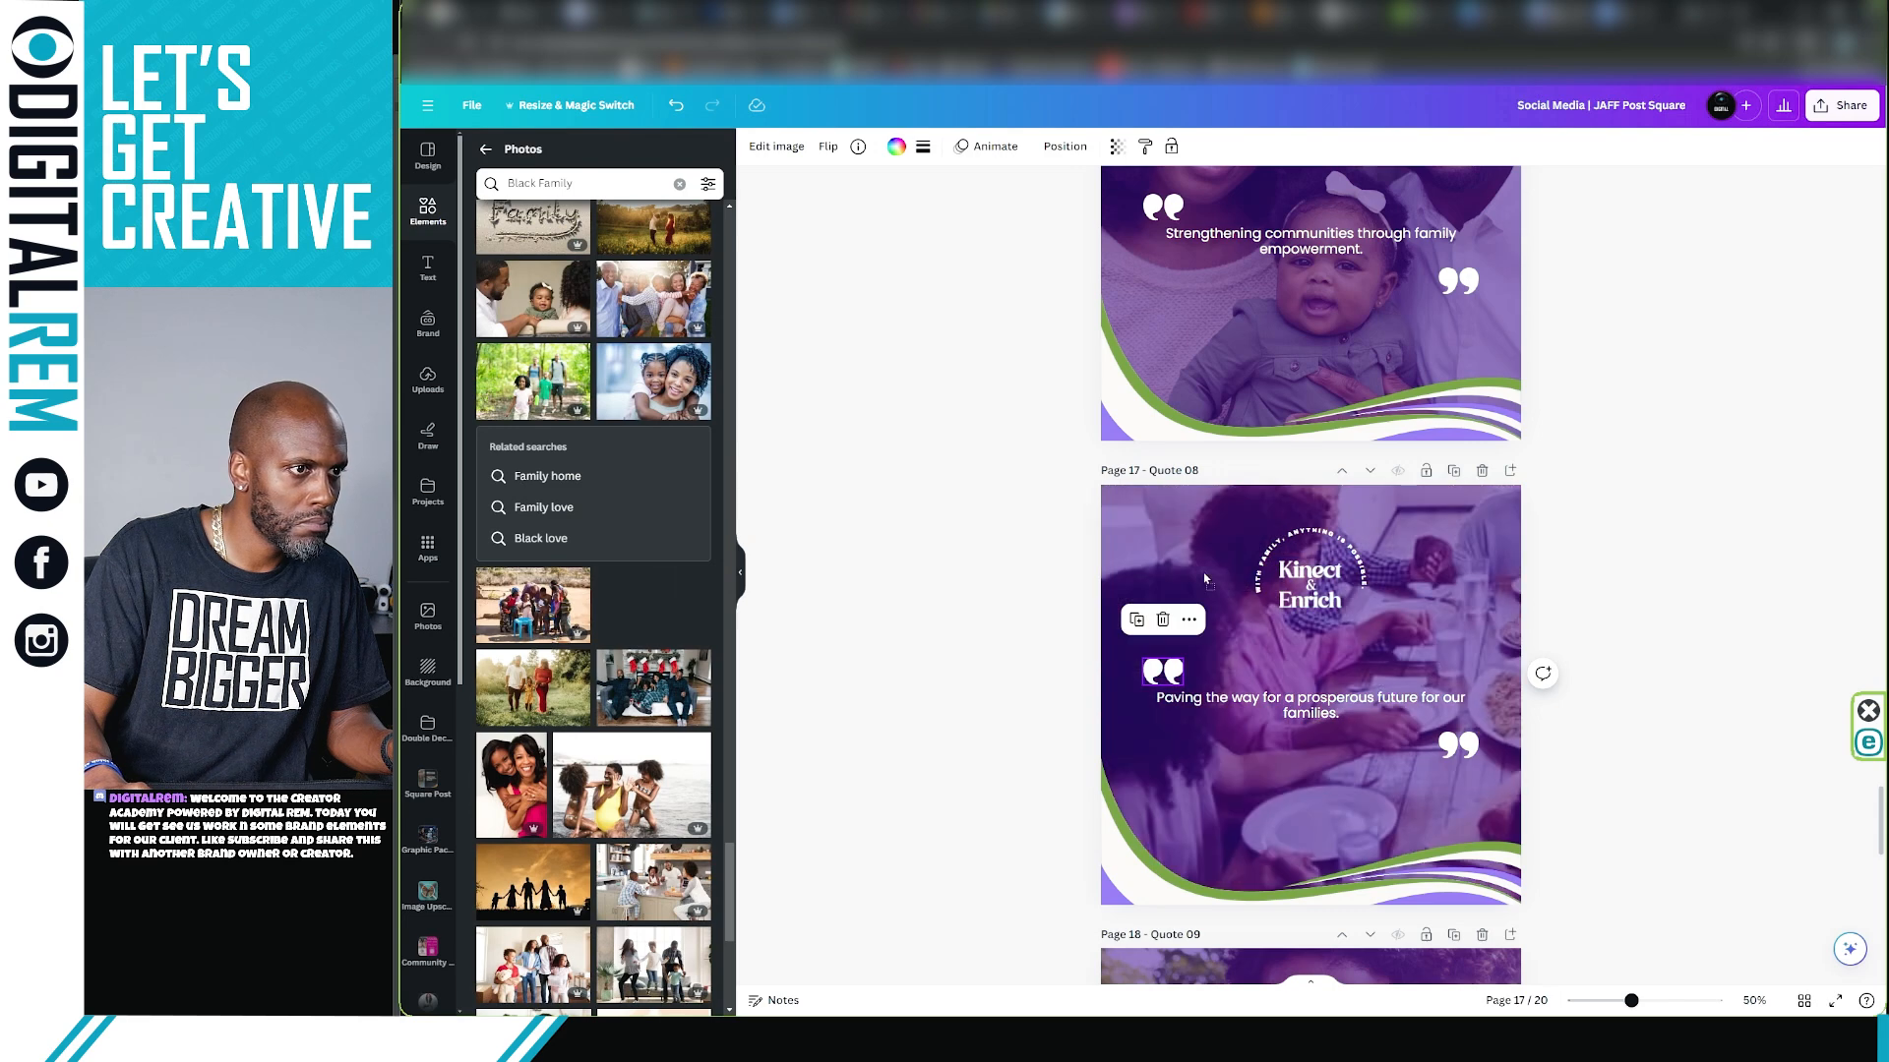
left_click(1466, 566)
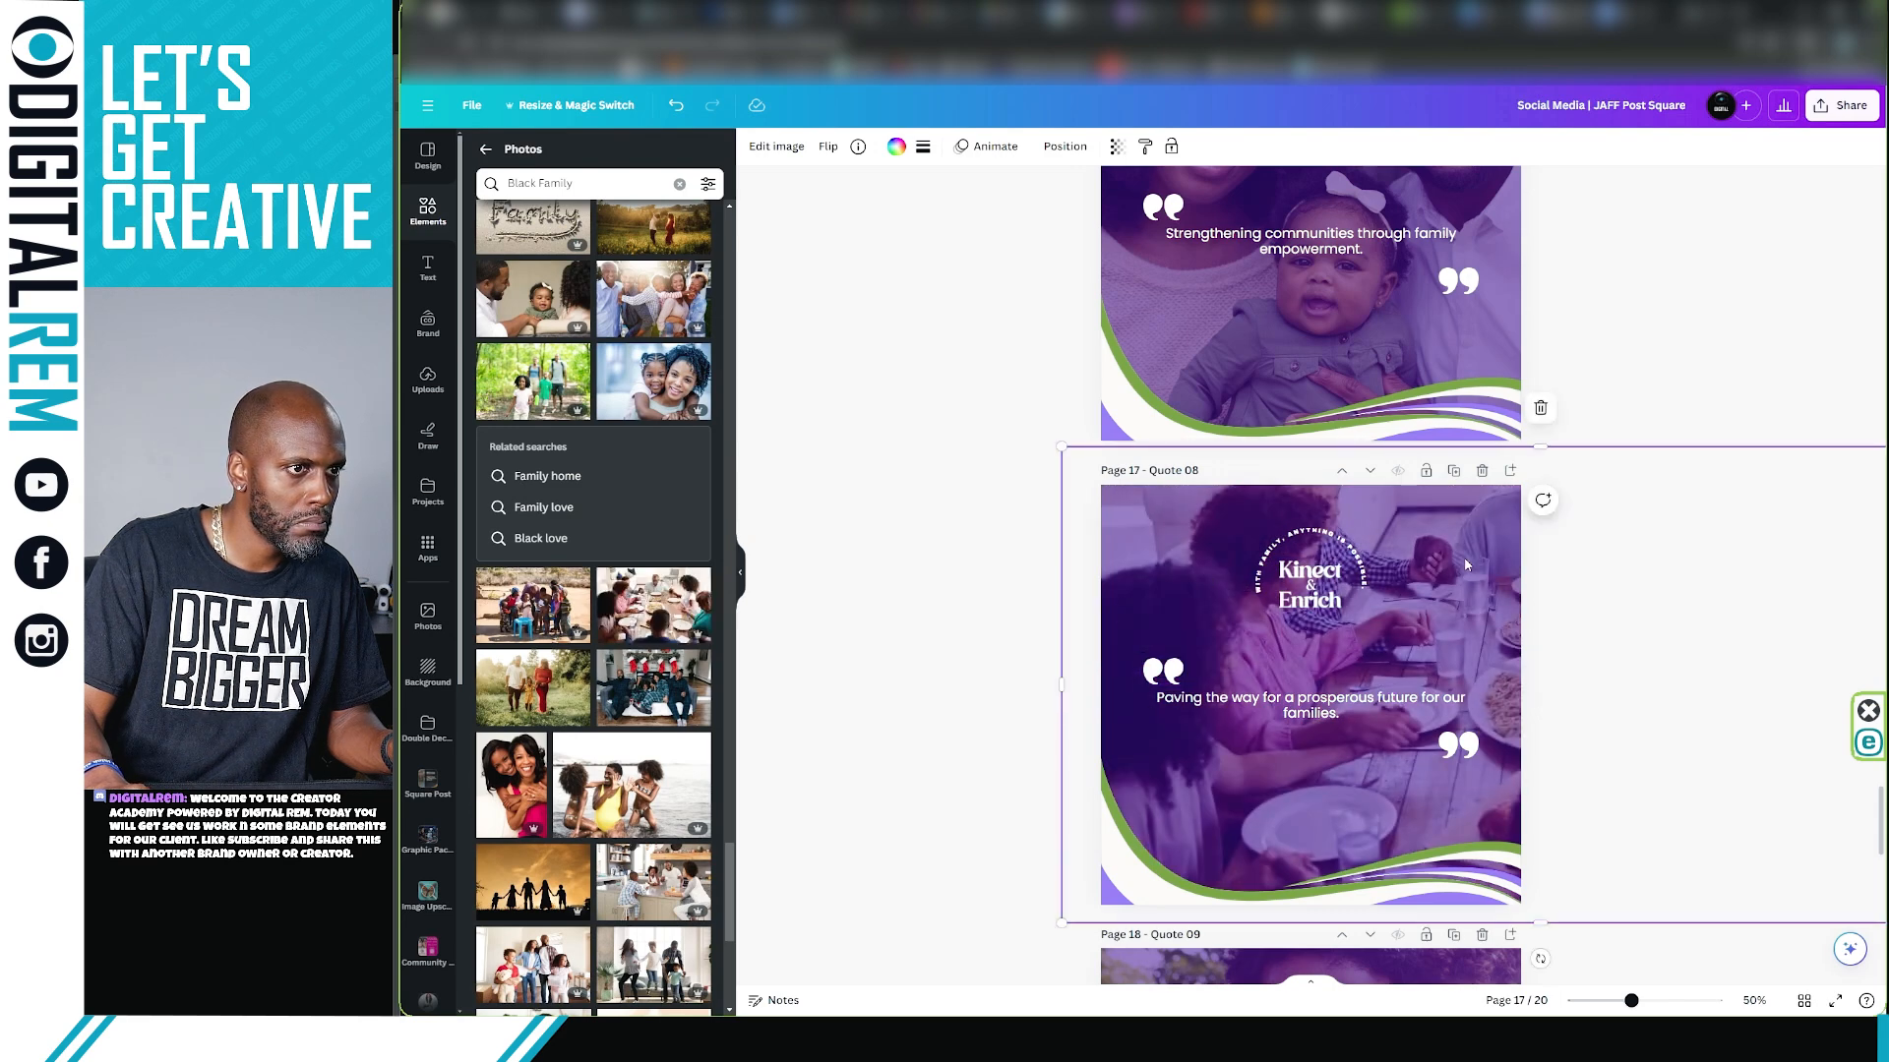
left_click_drag(1476, 566, 1266, 556)
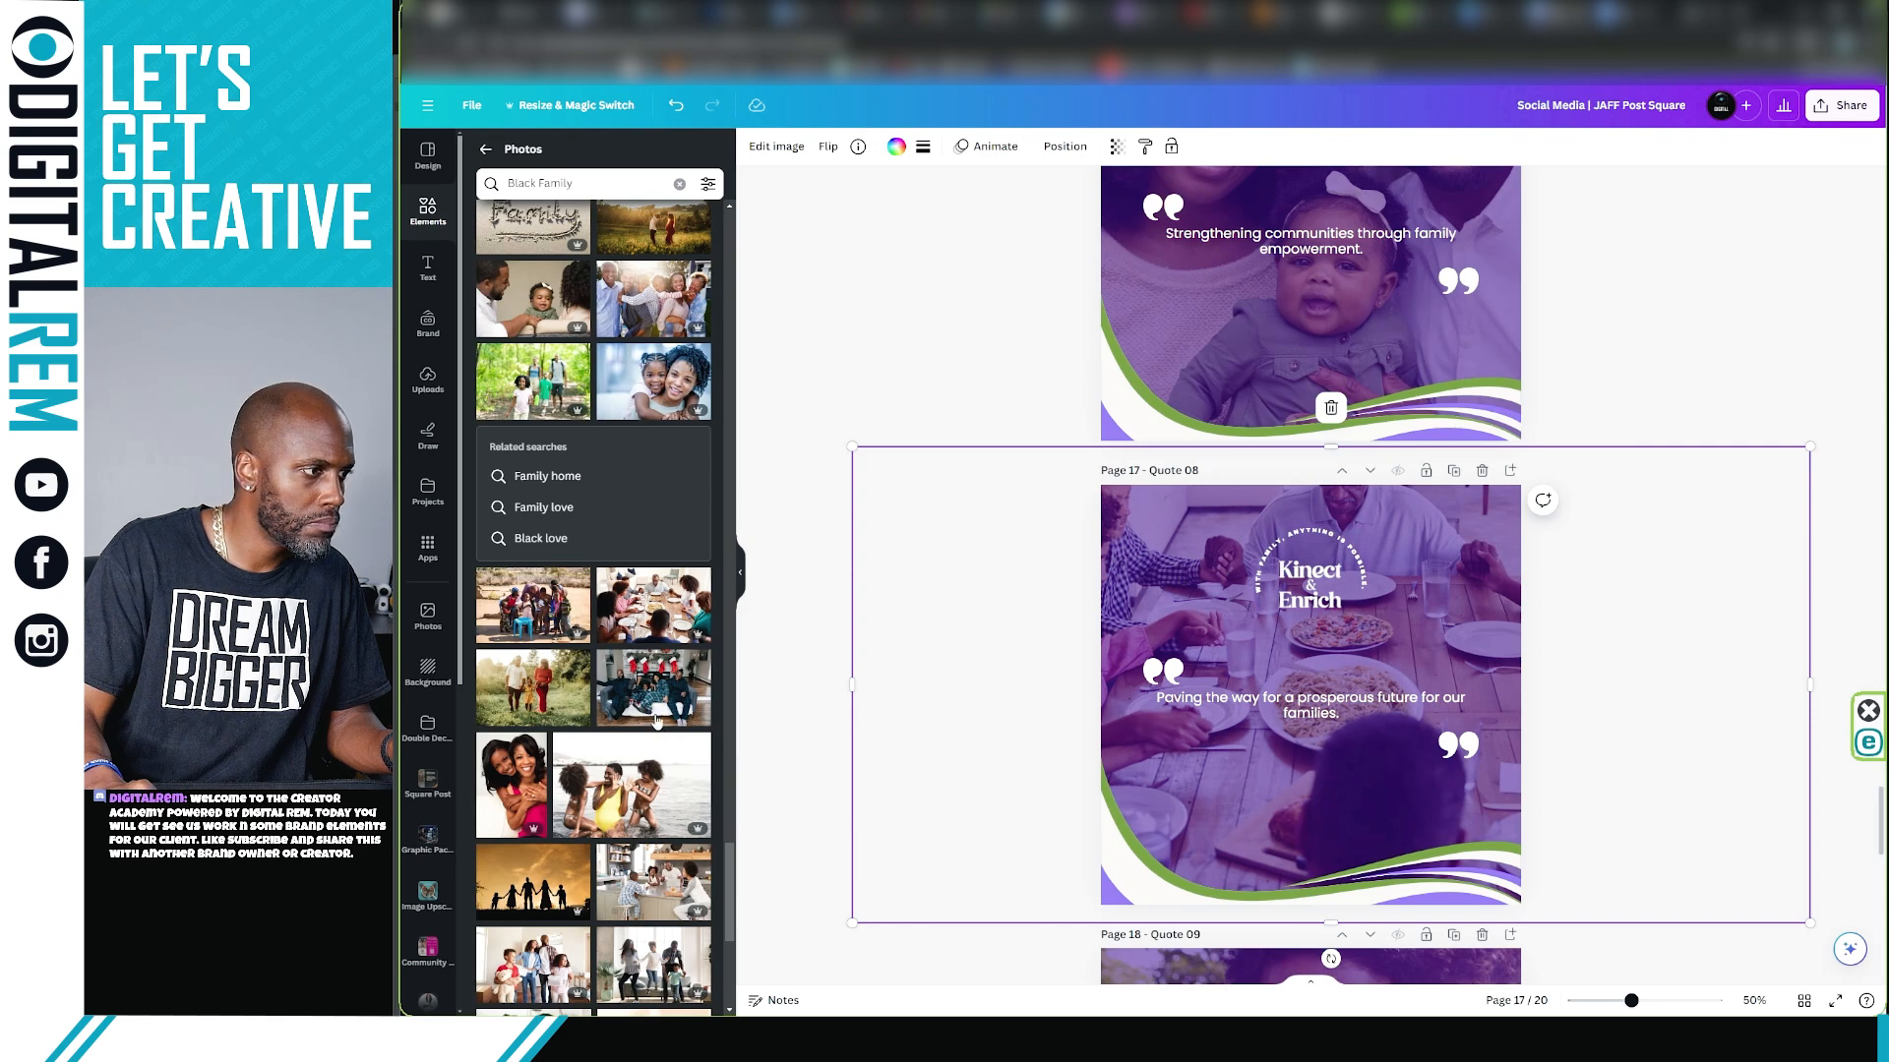
Replace the Quote 08 background with the photo of a couple standing between a boy and a girl
scroll(622, 758, "down", 3)
scroll(622, 758, "down", 3)
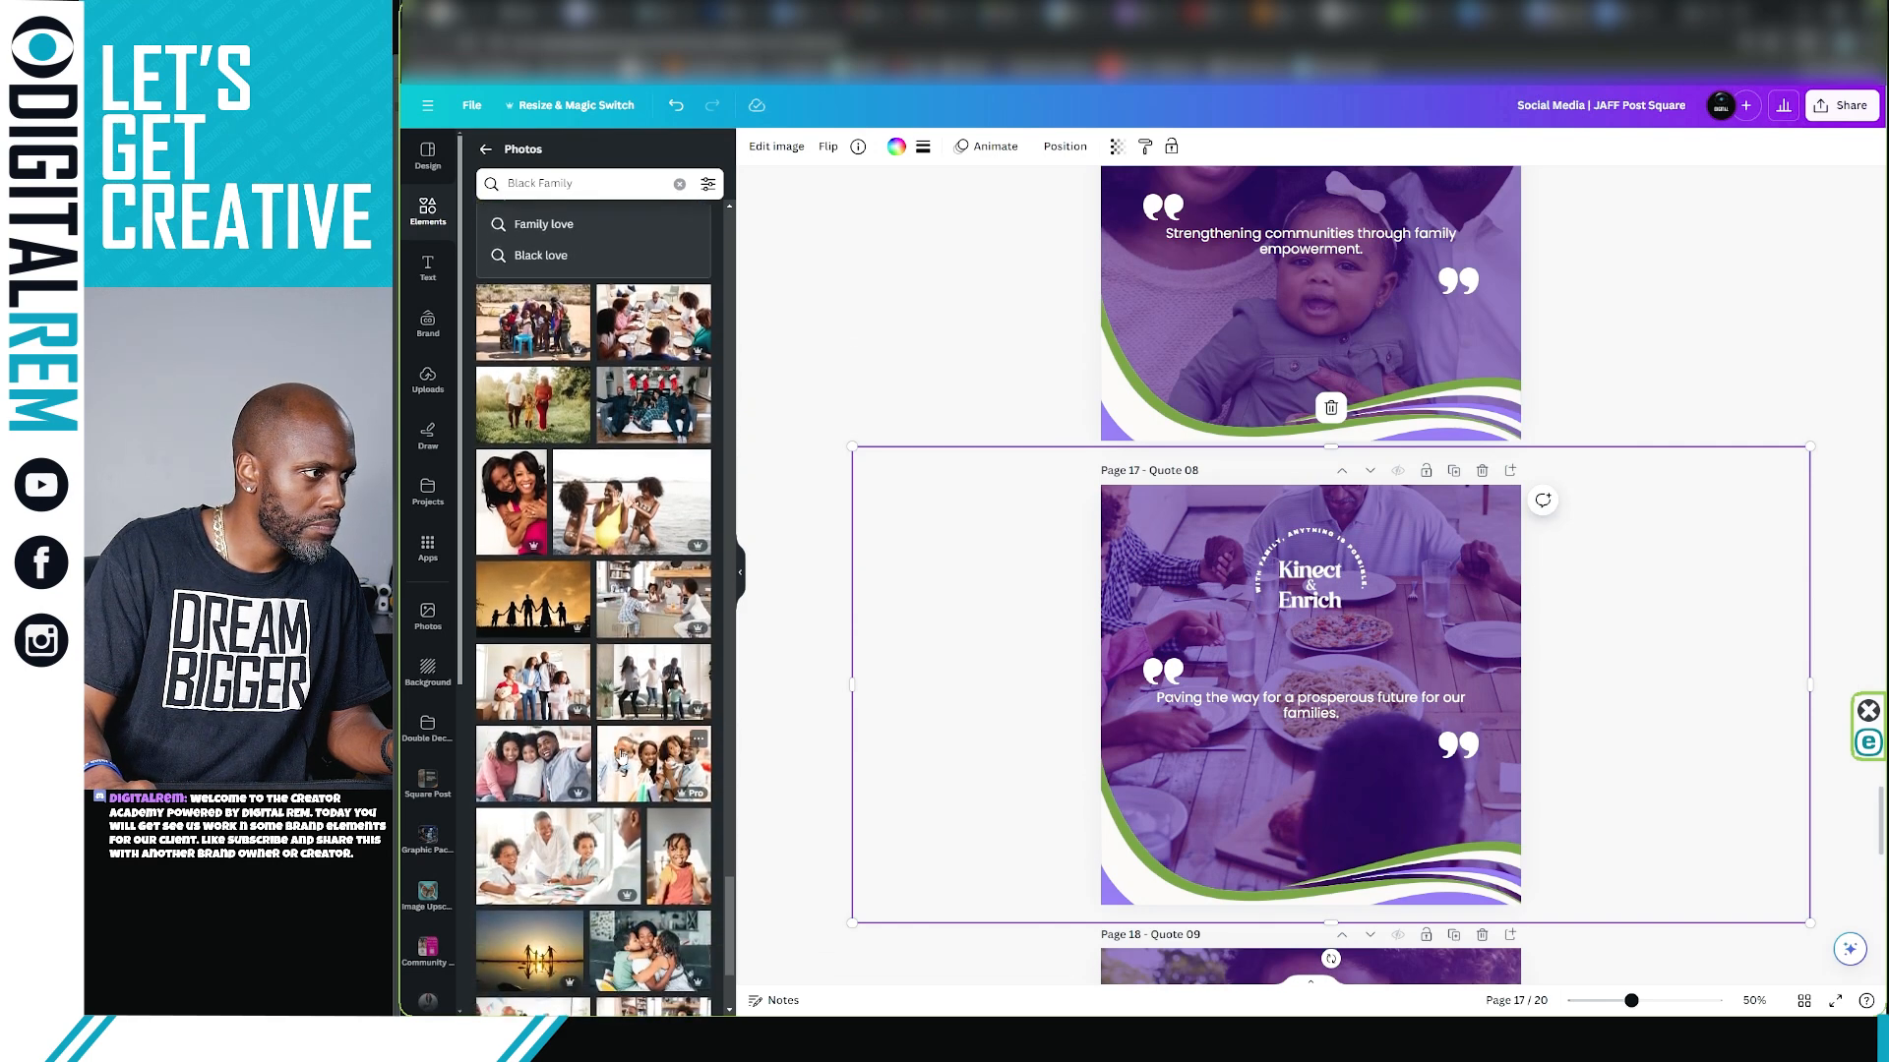
left_click_drag(518, 682, 1137, 585)
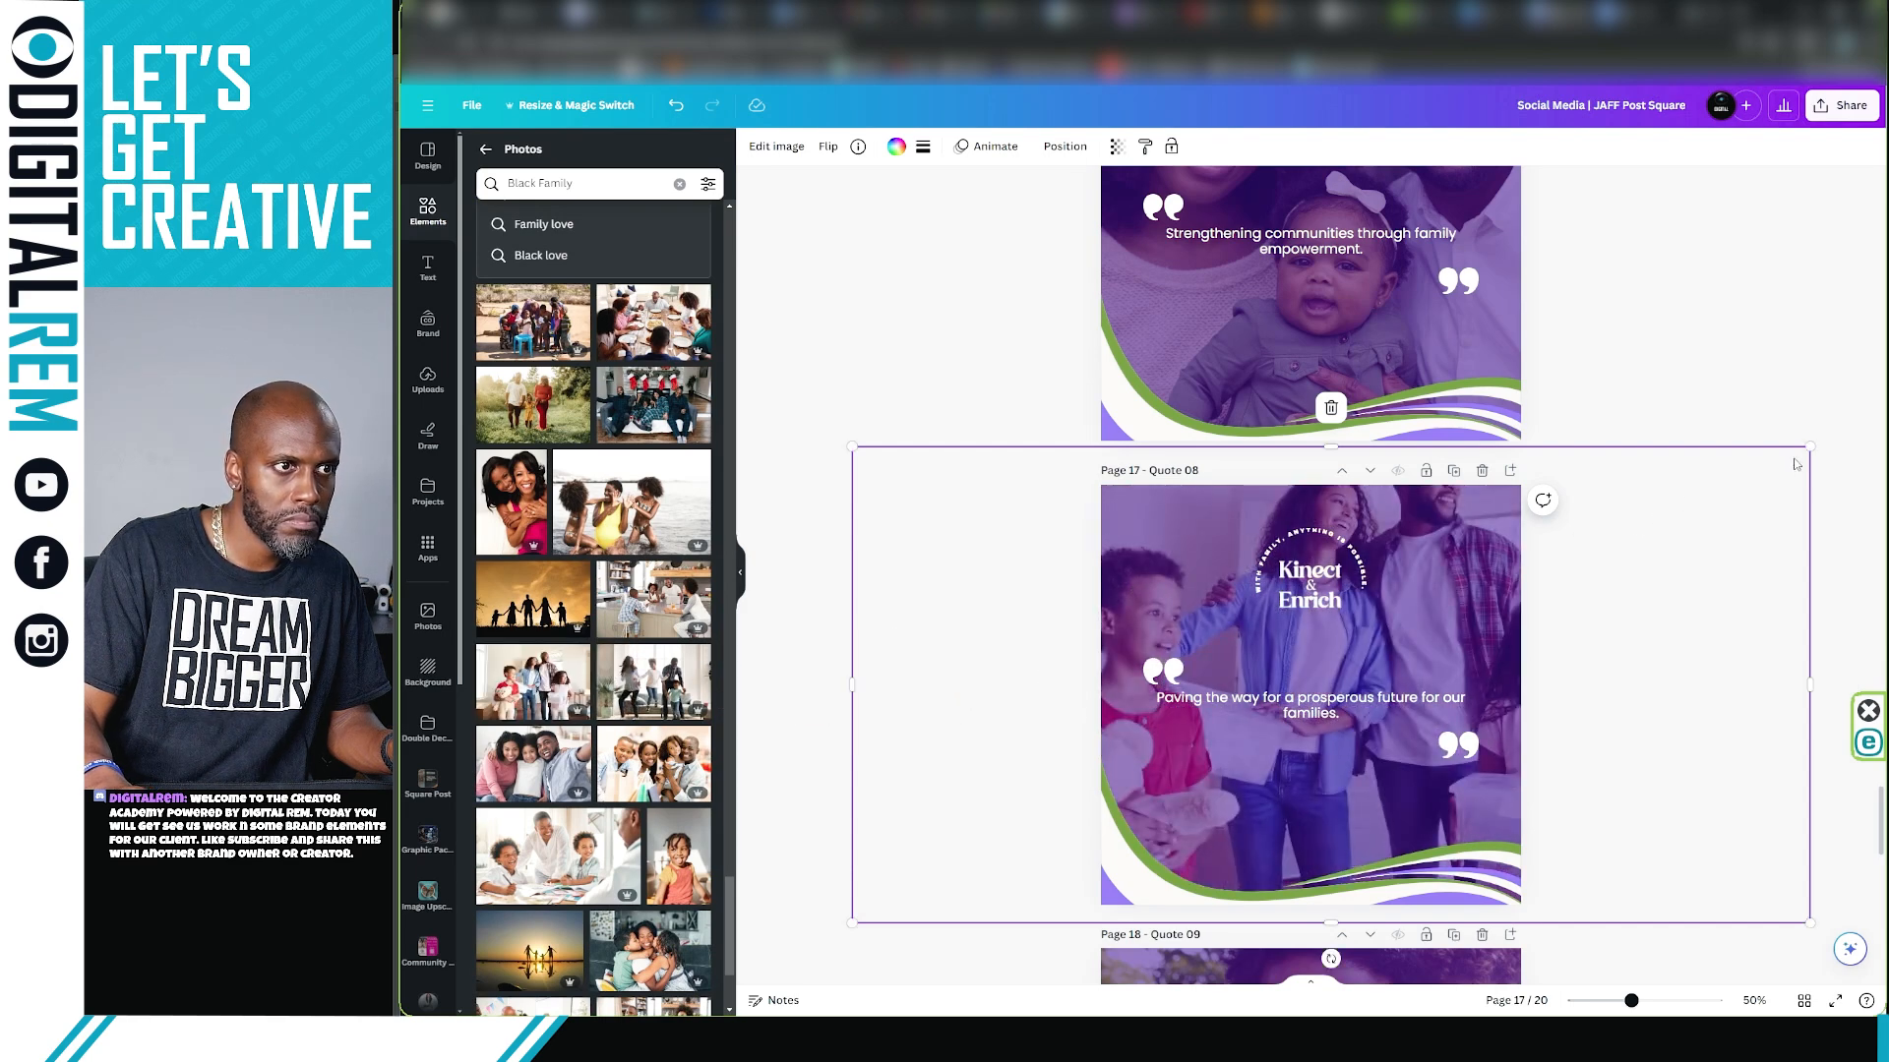
Scale the Quote 08 couple-and-children photo down to the post's height and shift it slightly left to bring in the girl
left_click_drag(1810, 448, 1716, 484)
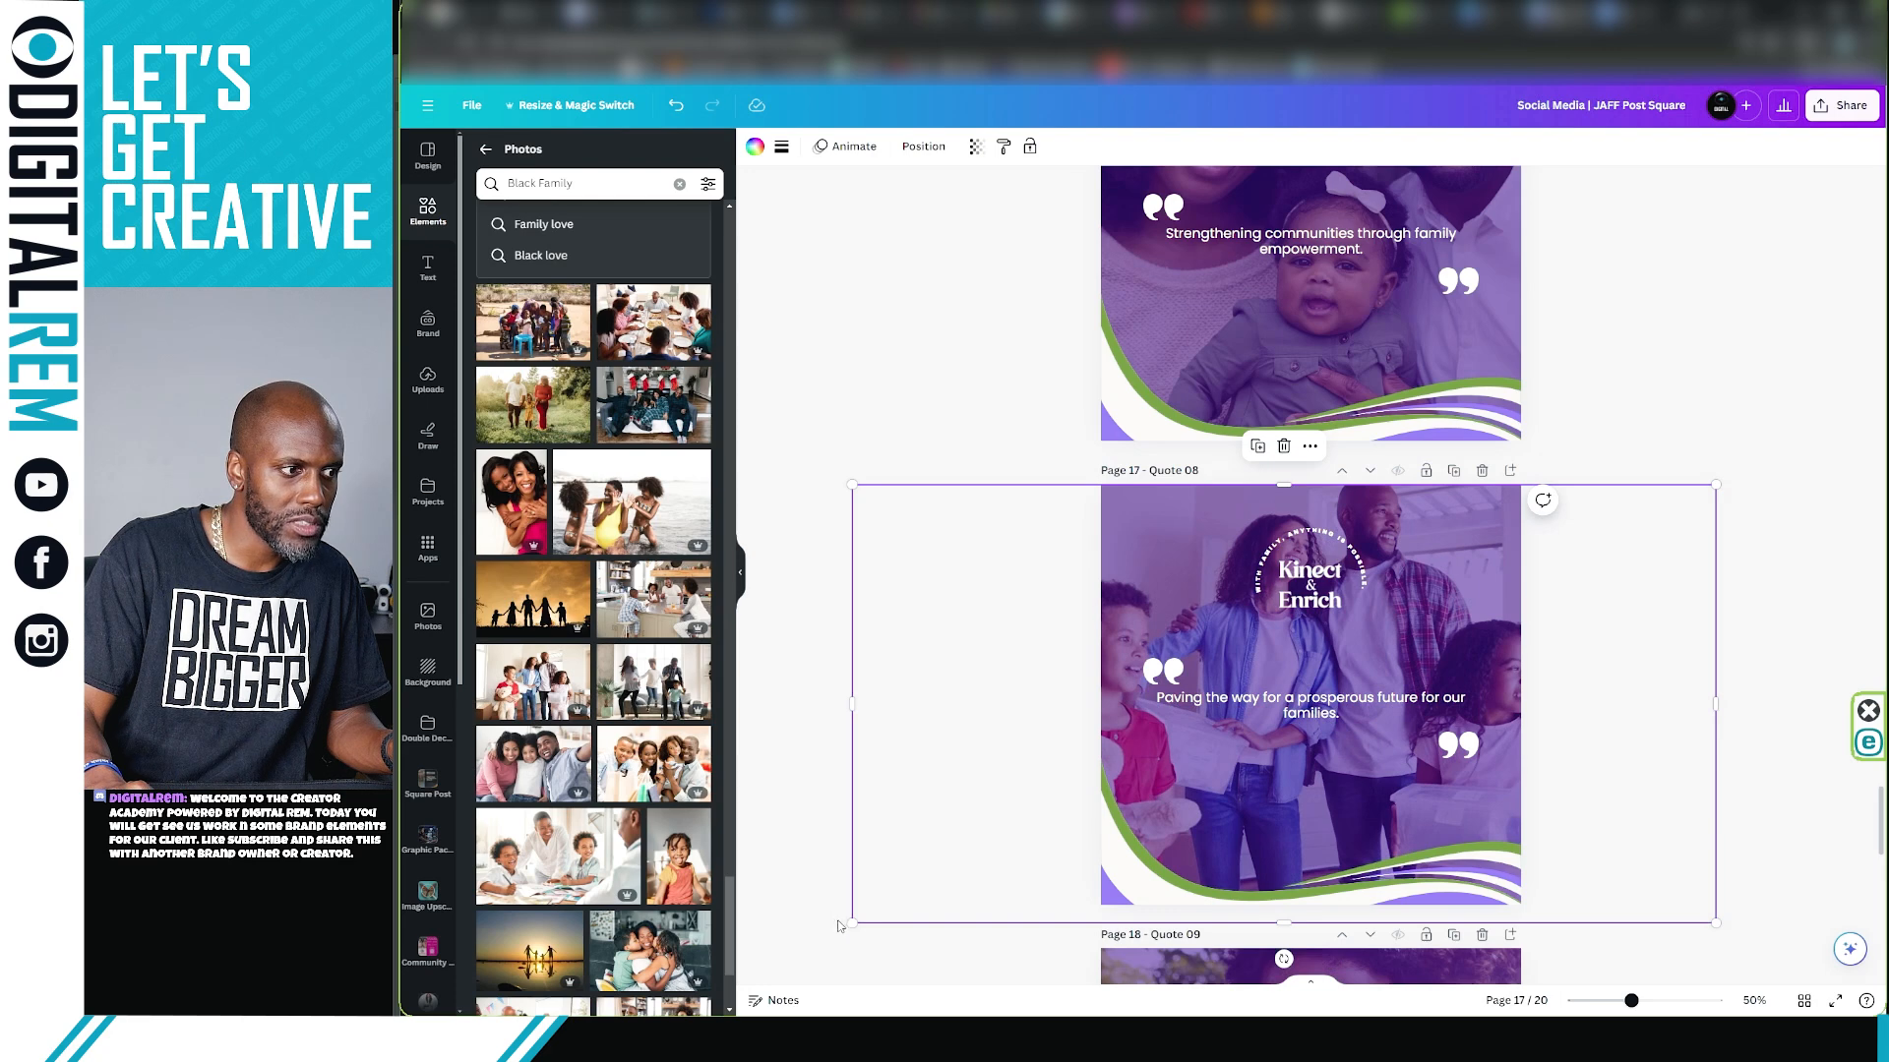
left_click_drag(851, 922, 870, 903)
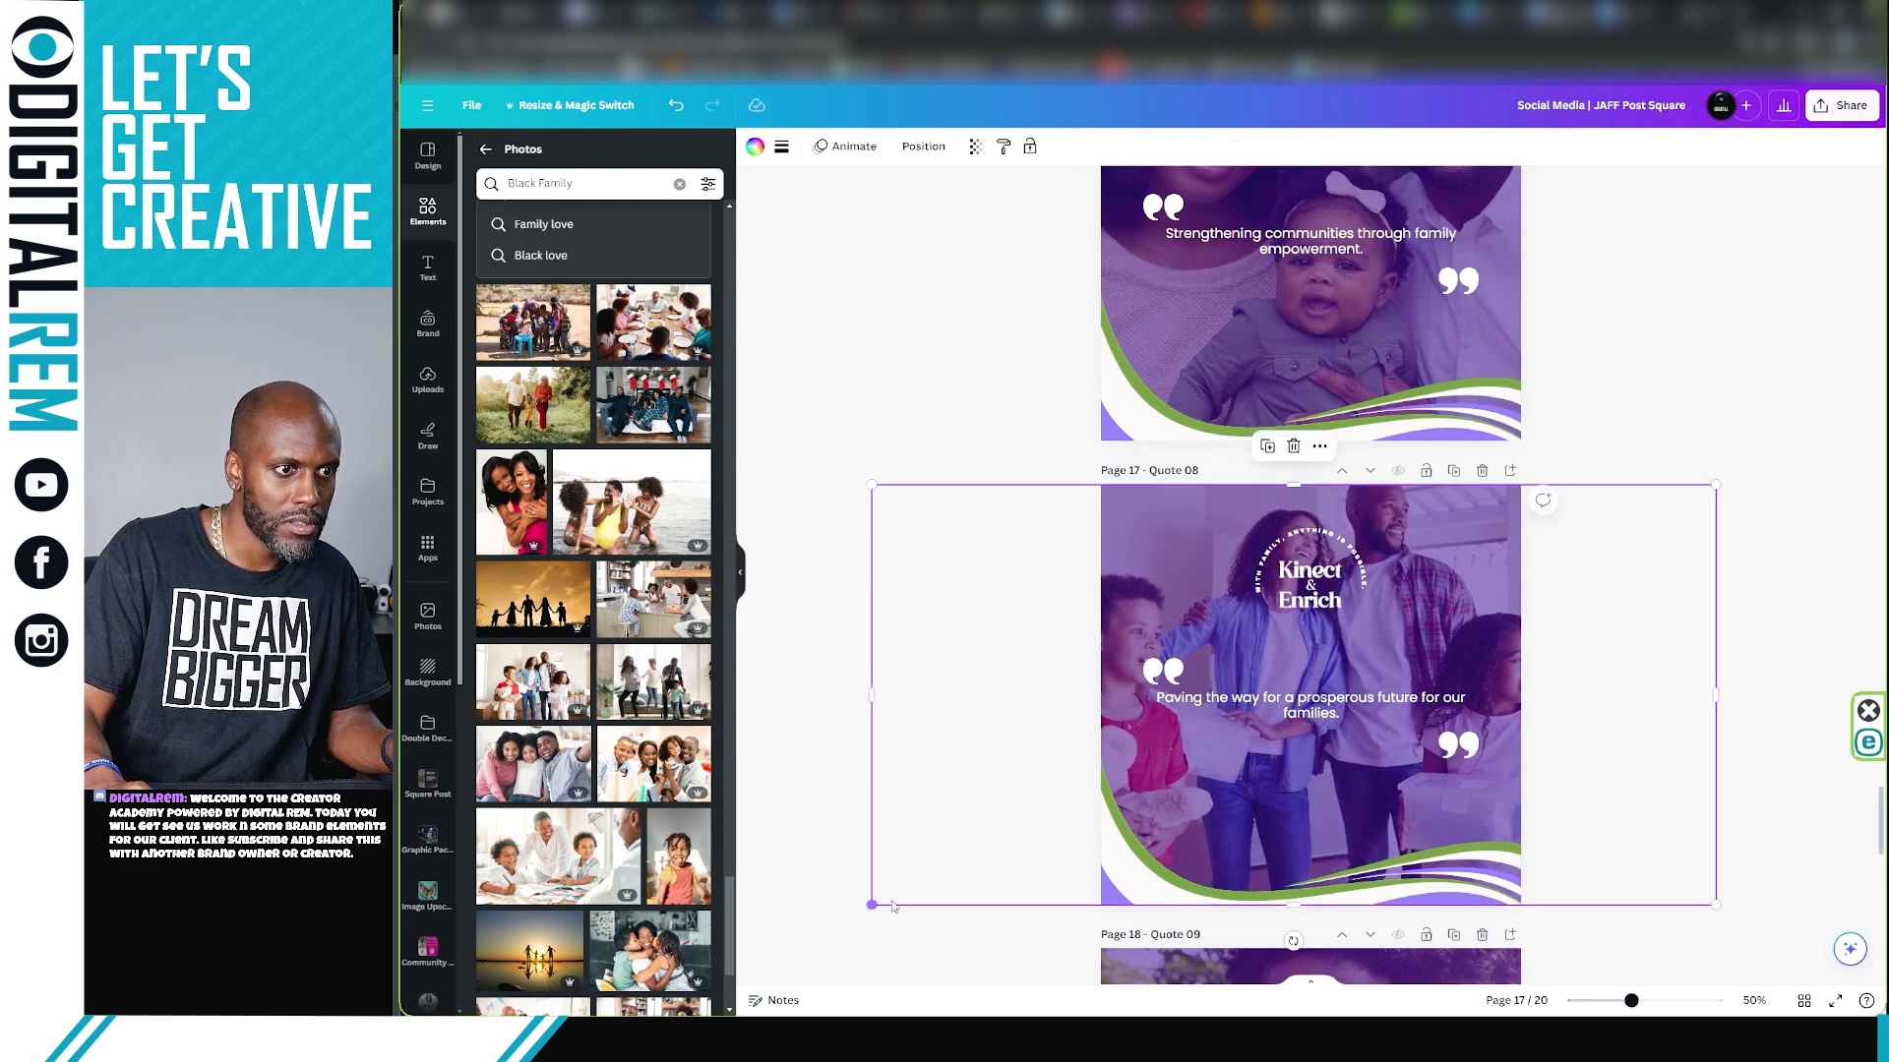
left_click_drag(1487, 706, 1466, 704)
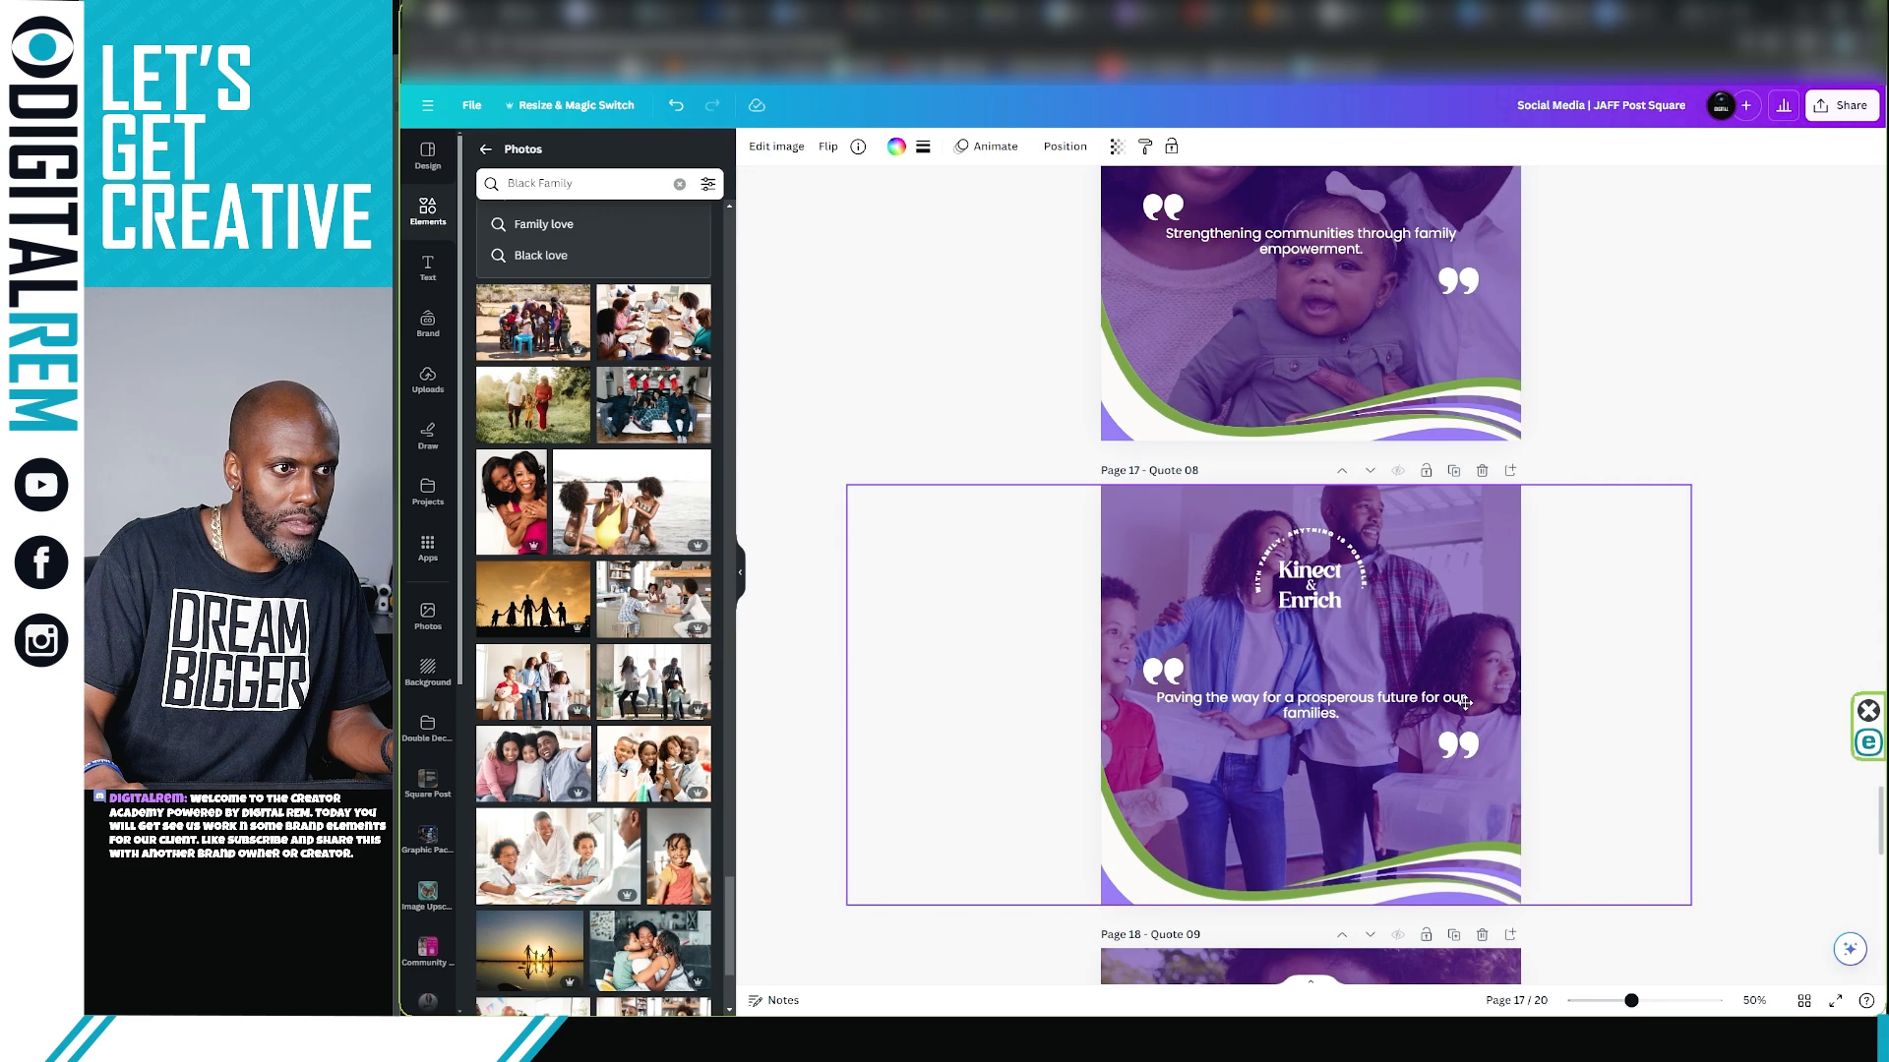
left_click(1668, 404)
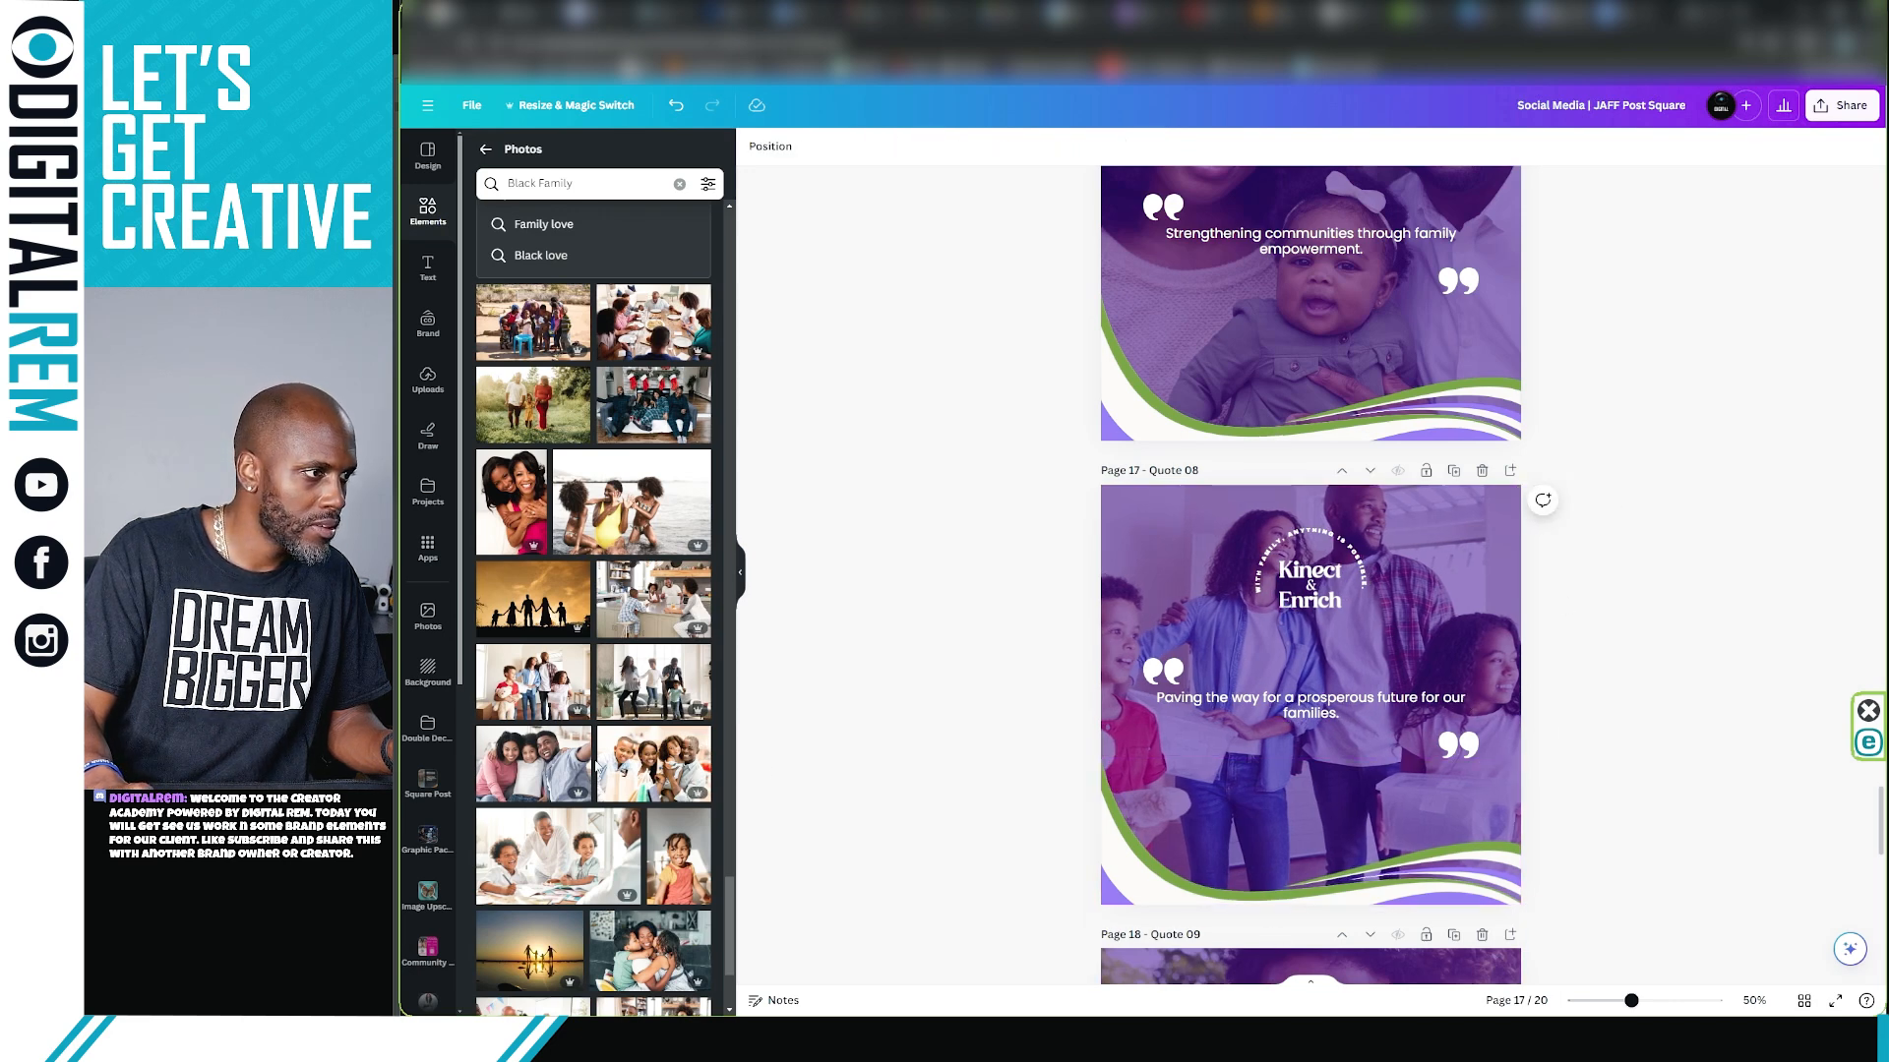
Replace the background on page 18, Quote 09, with the photo of a family of four standing together in an empty room
scroll(596, 765, "down", 3)
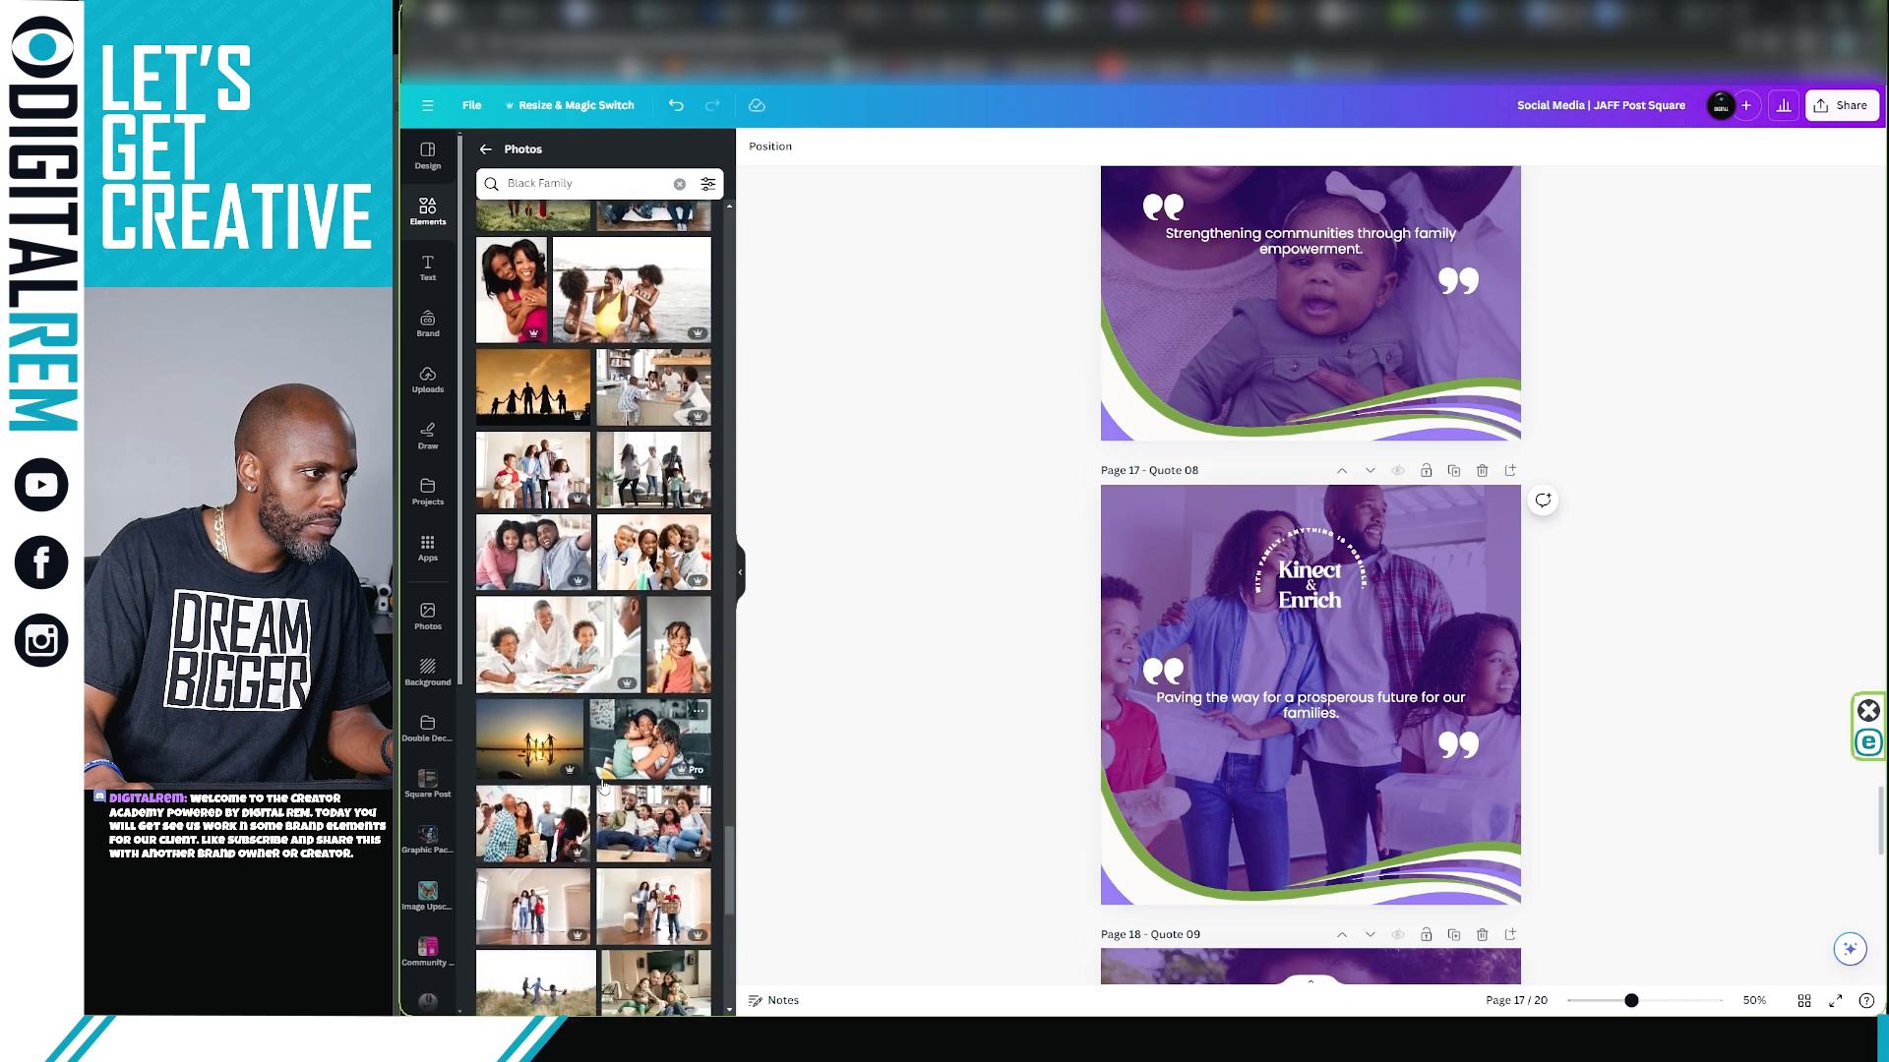
scroll(603, 786, "down", 3)
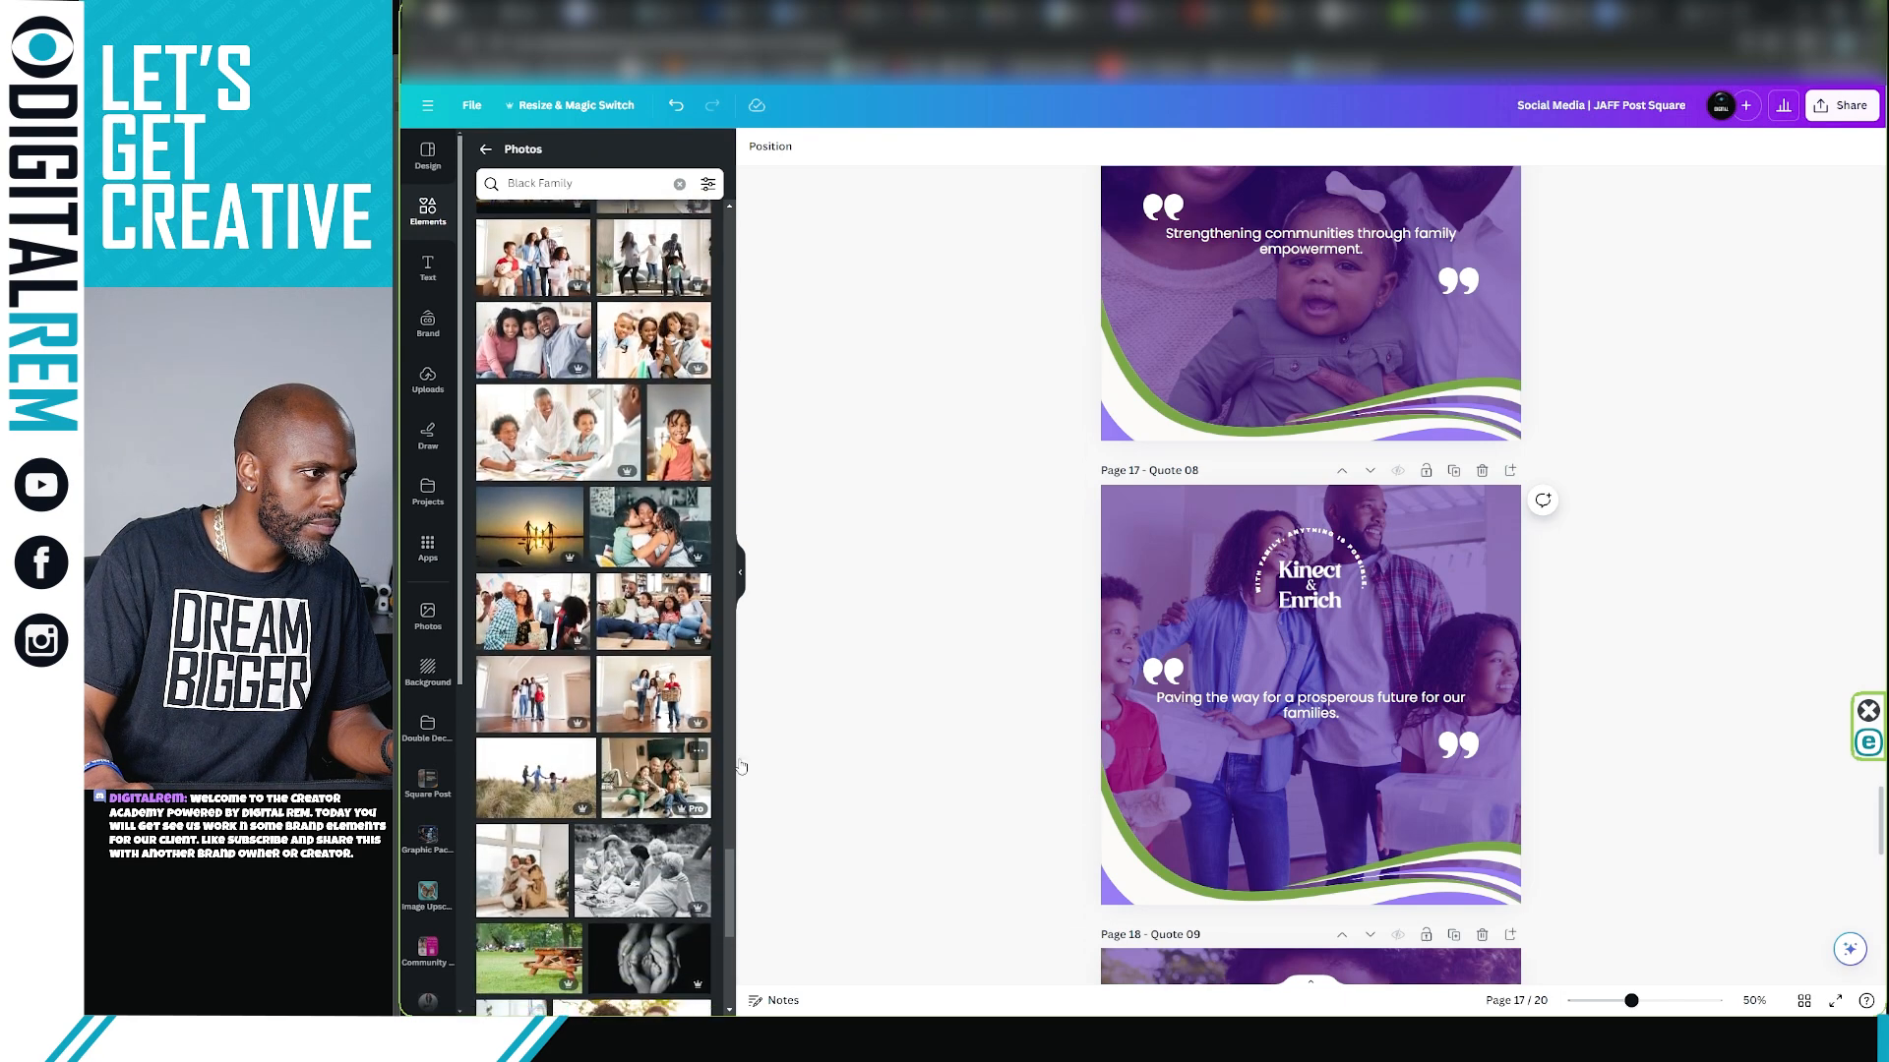
scroll(920, 693, "down", 5)
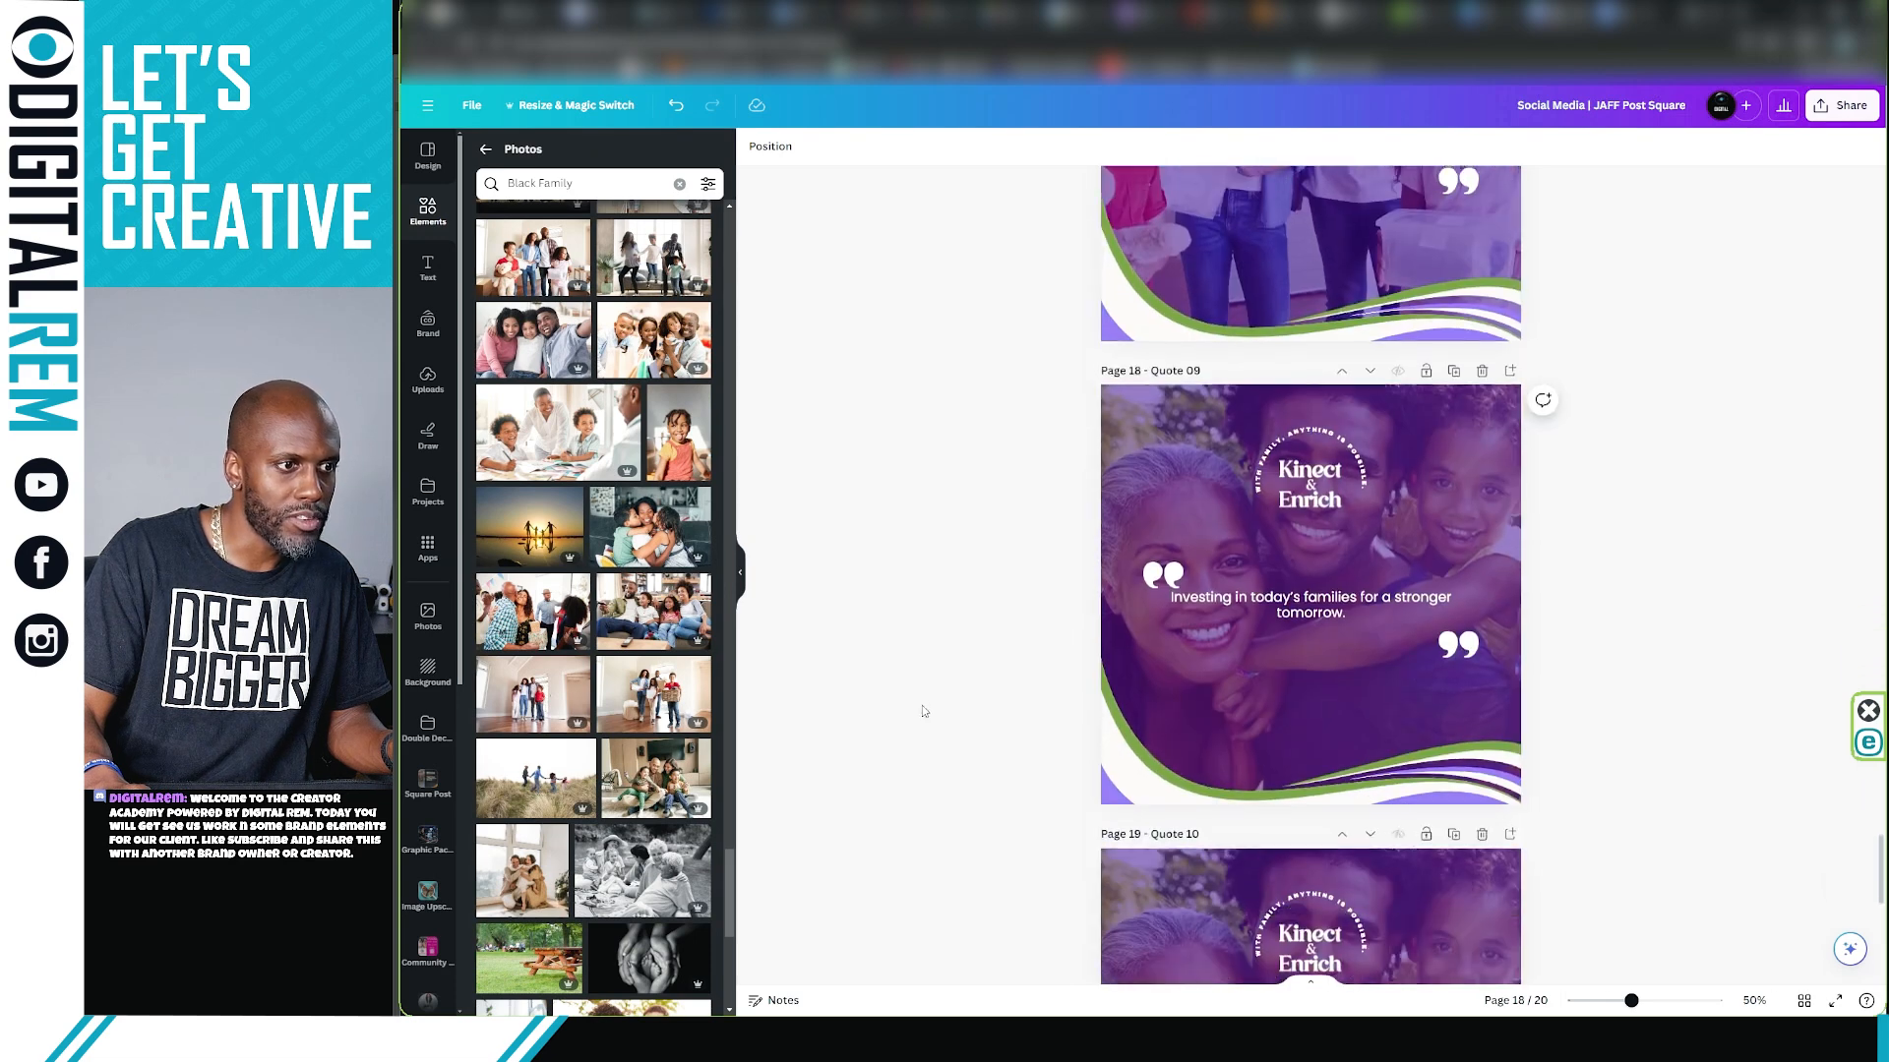
left_click_drag(1176, 574, 1177, 571)
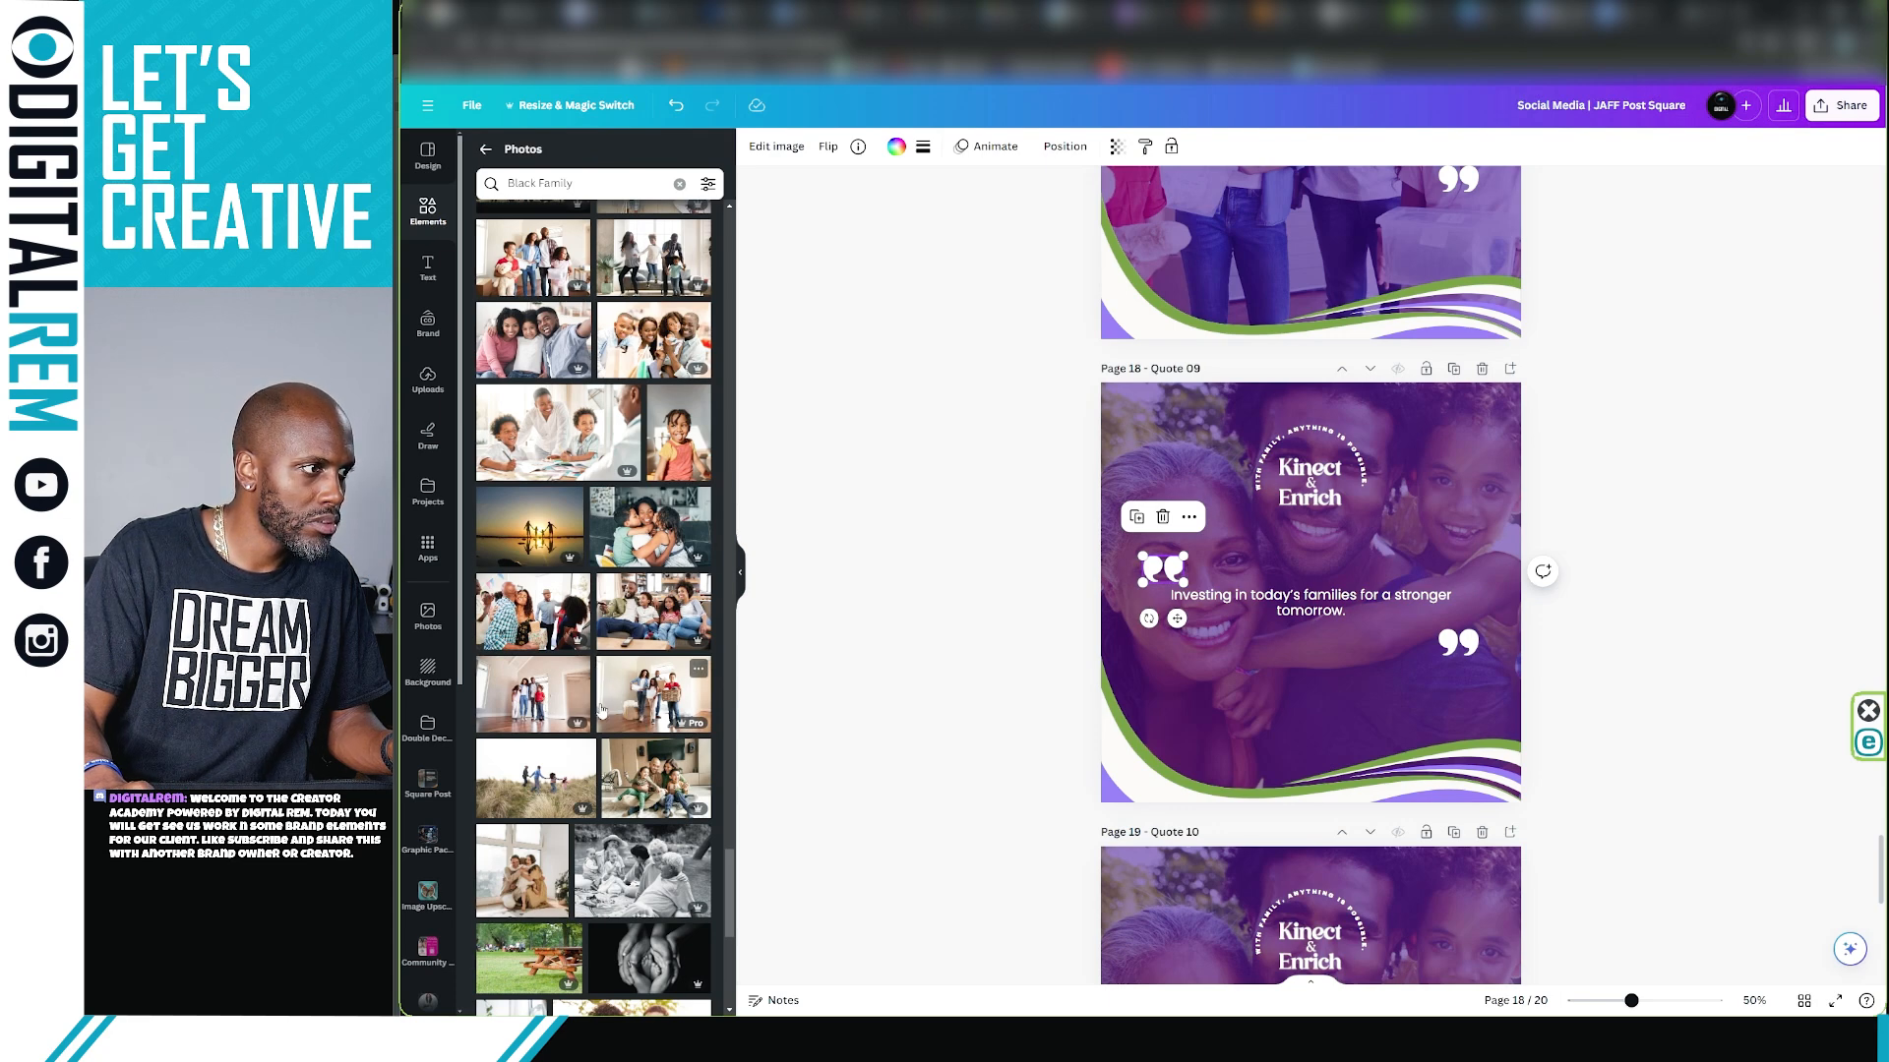
left_click_drag(602, 708, 1290, 545)
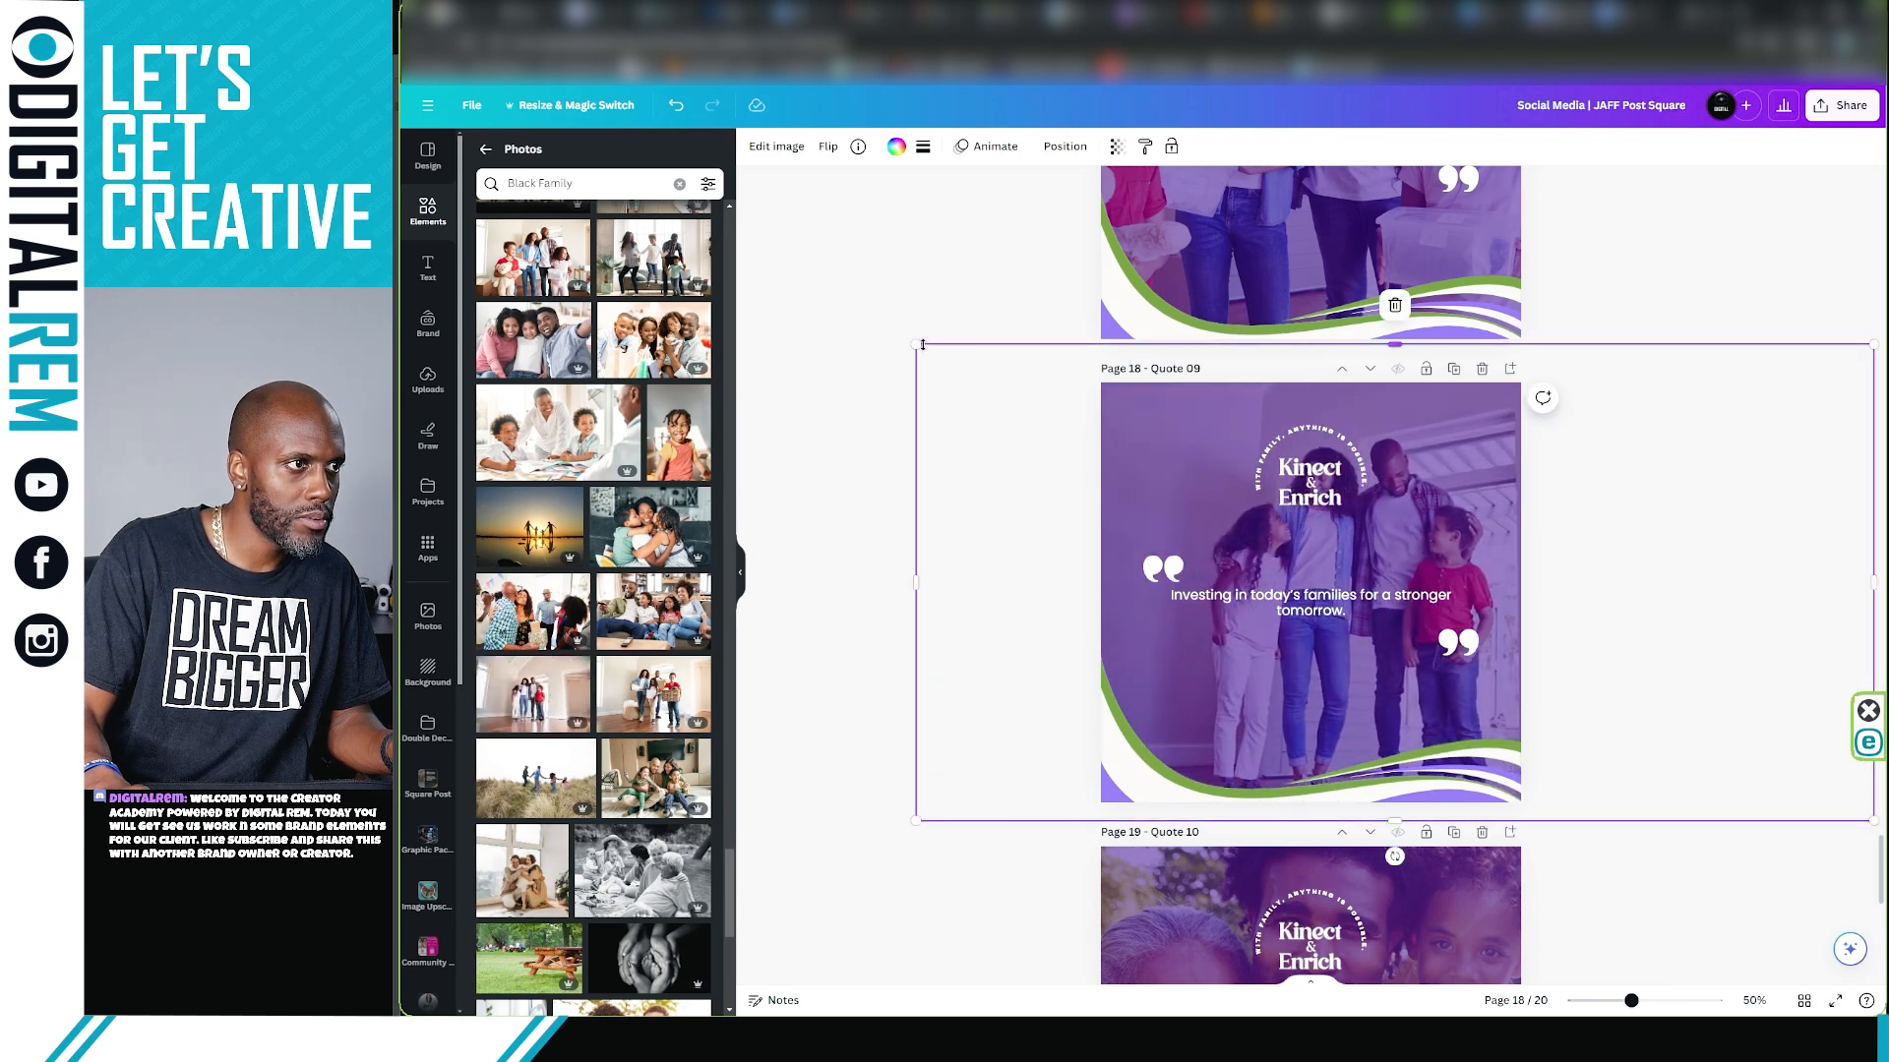
Scale the Quote 09 family photo down to the post's height and shift it left to center the four people
left_click_drag(915, 344, 992, 383)
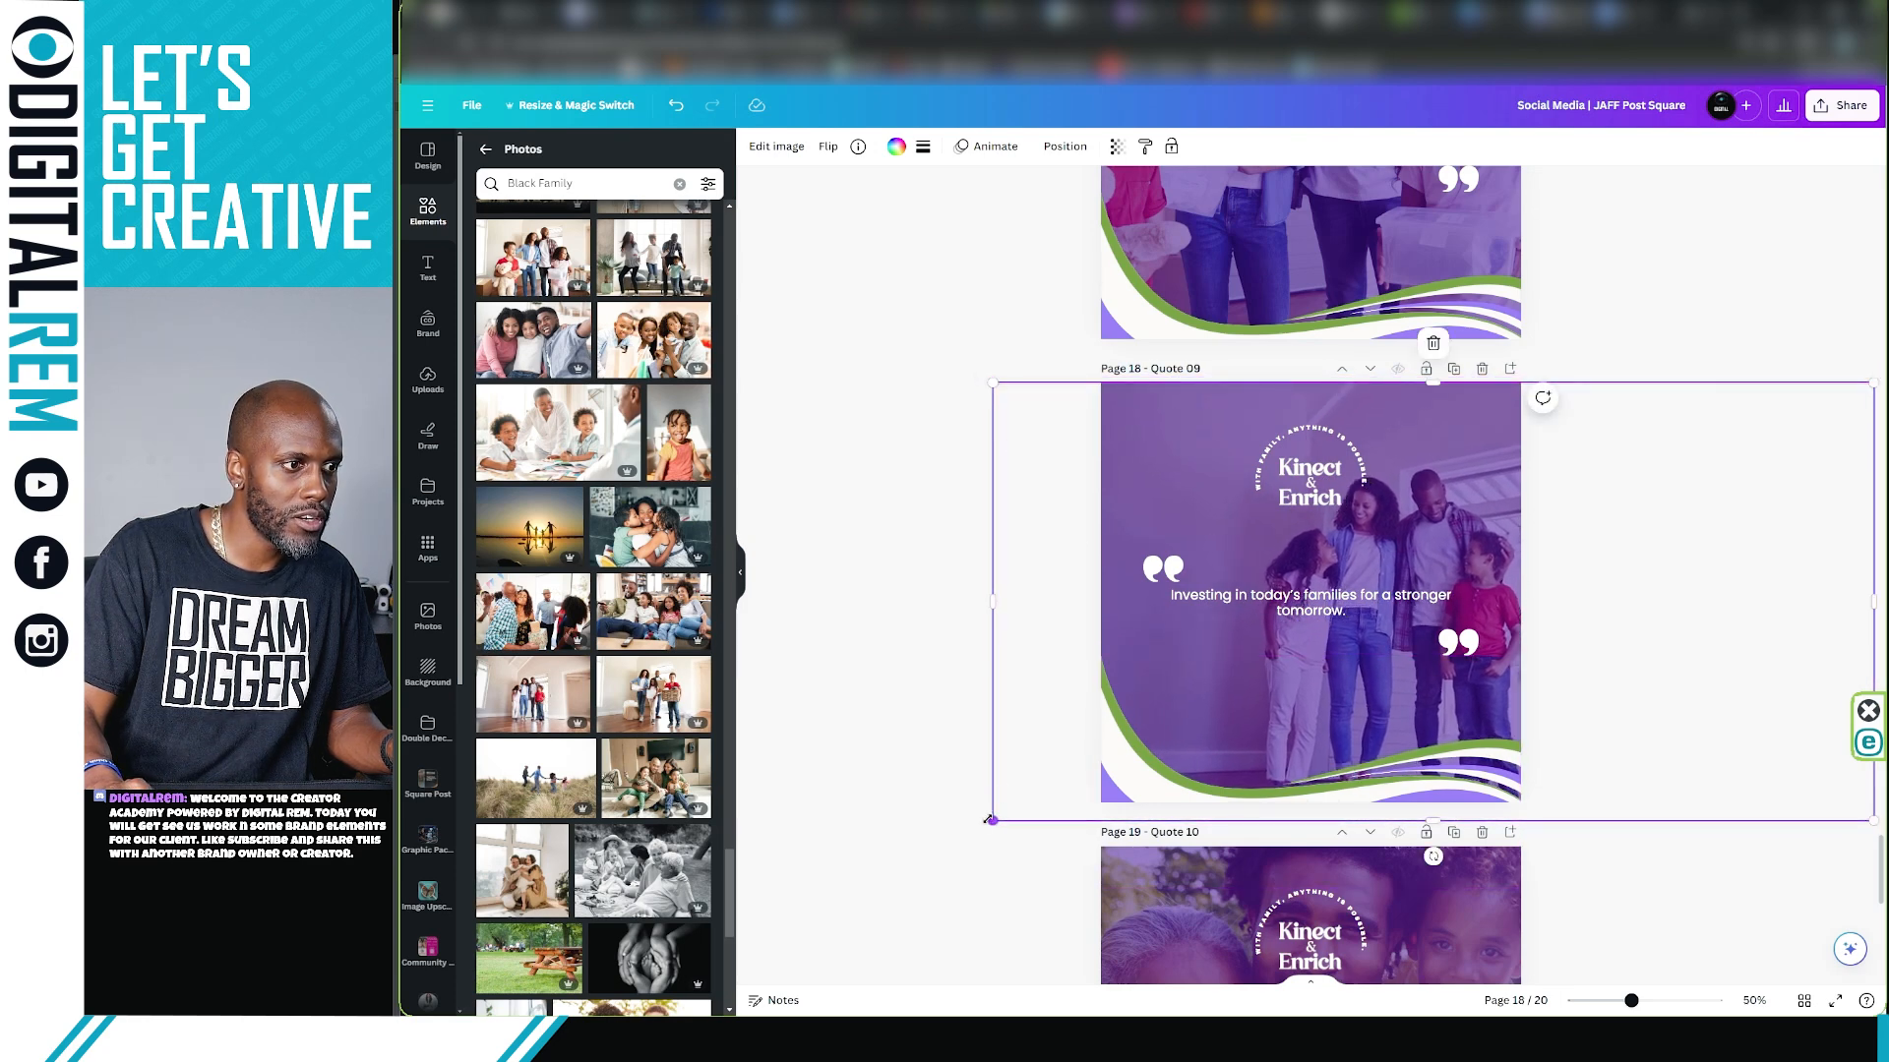
left_click_drag(988, 819, 1029, 803)
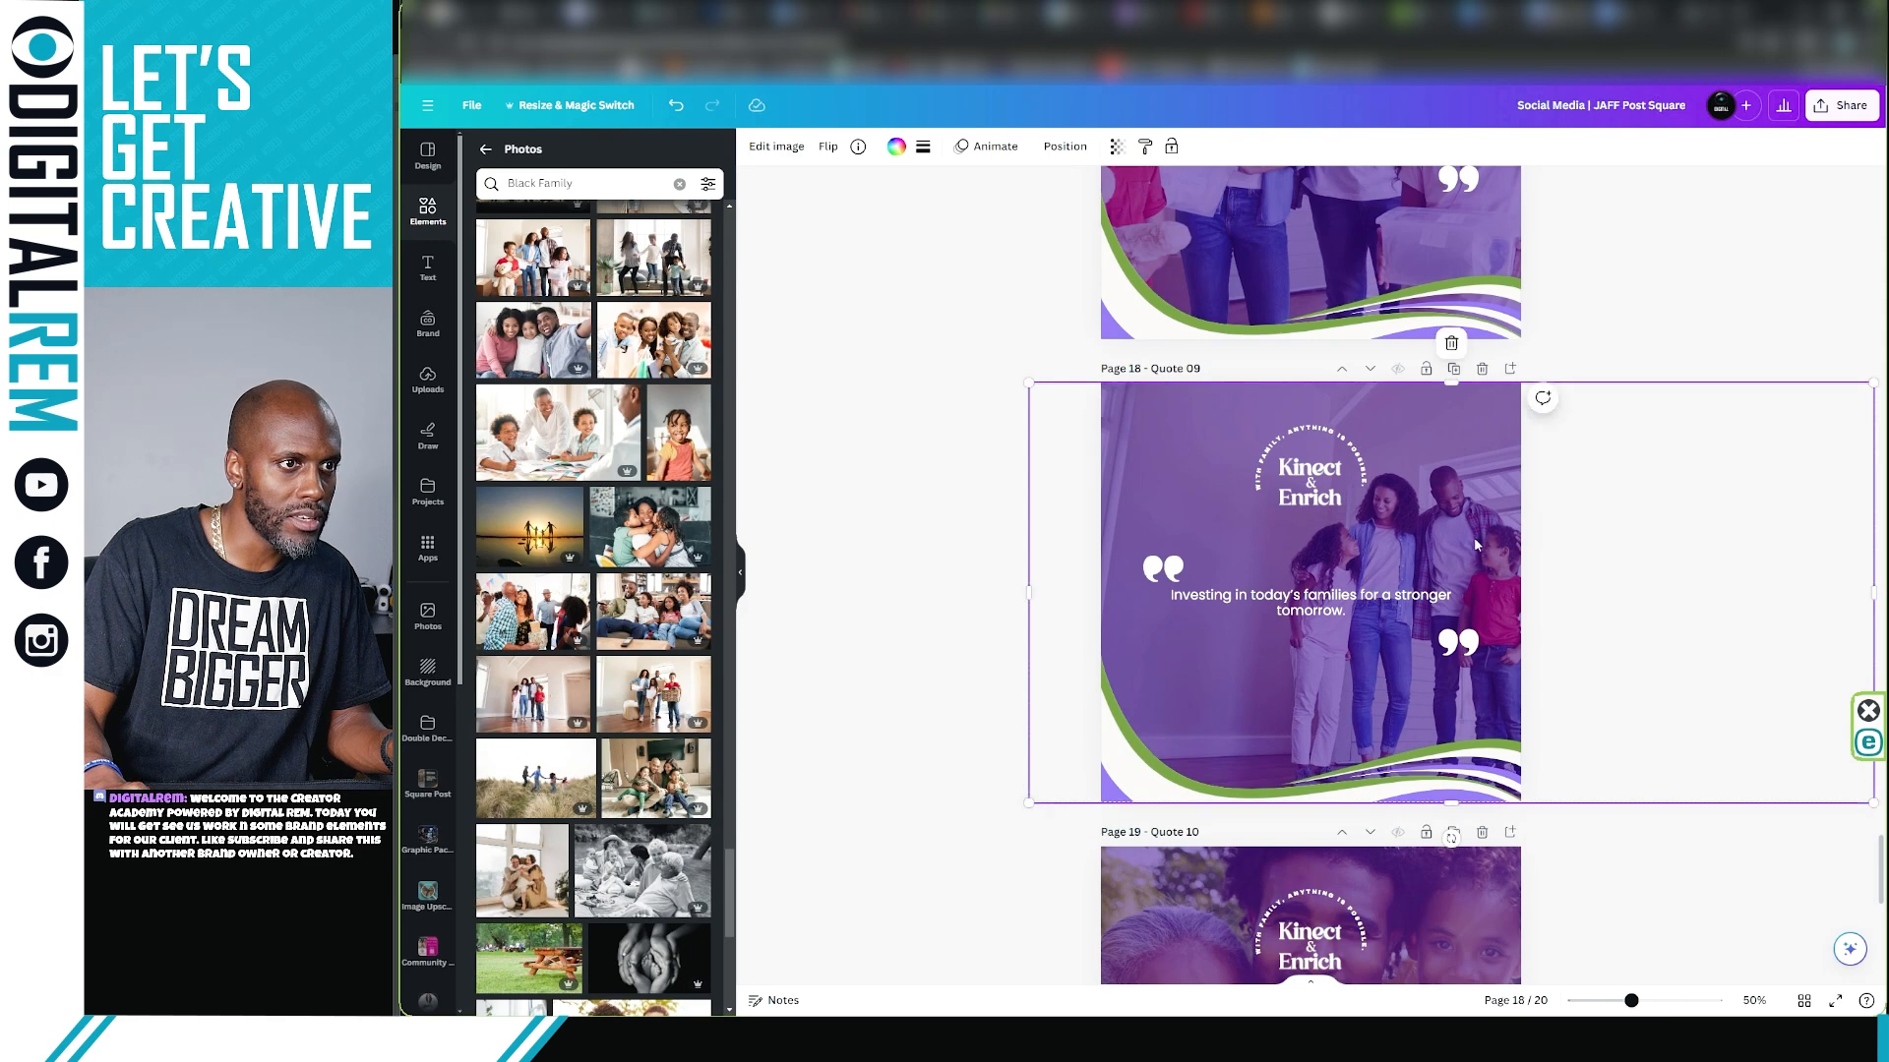
left_click_drag(1473, 537, 1339, 552)
left_click(1638, 357)
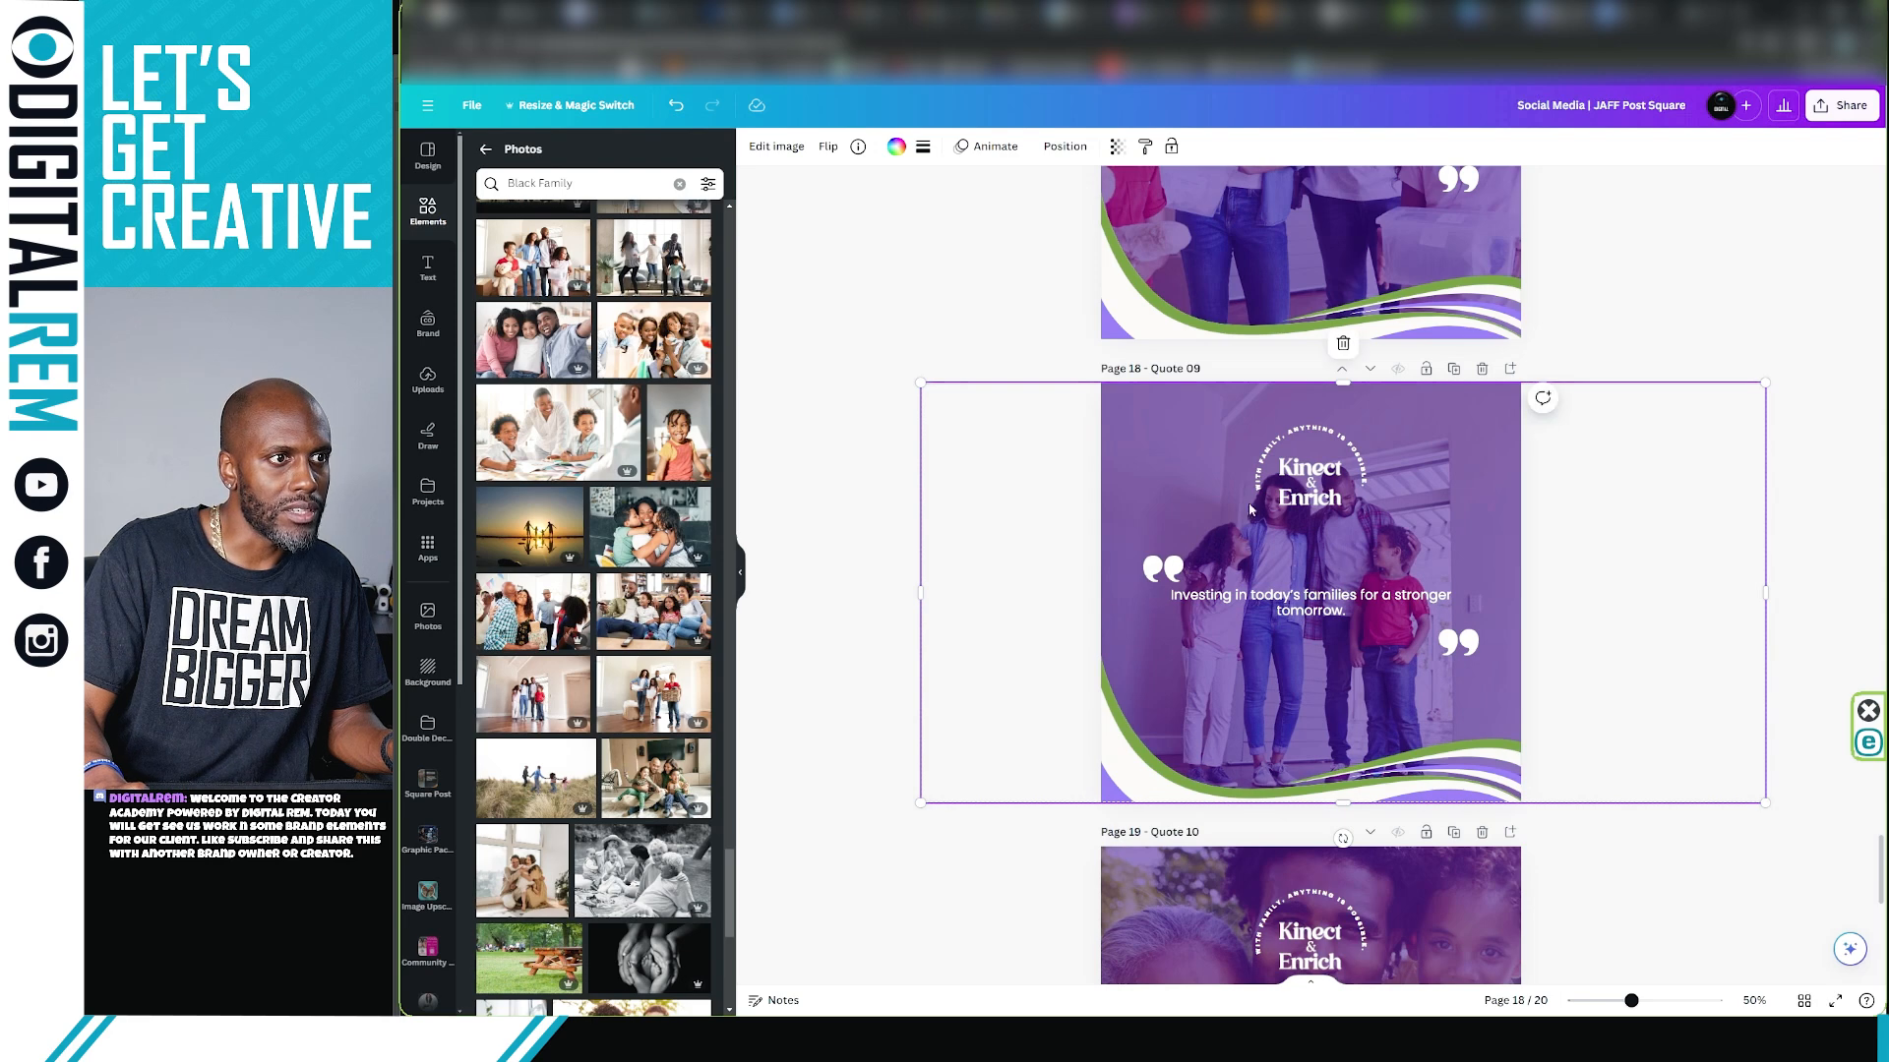
left_click(1668, 331)
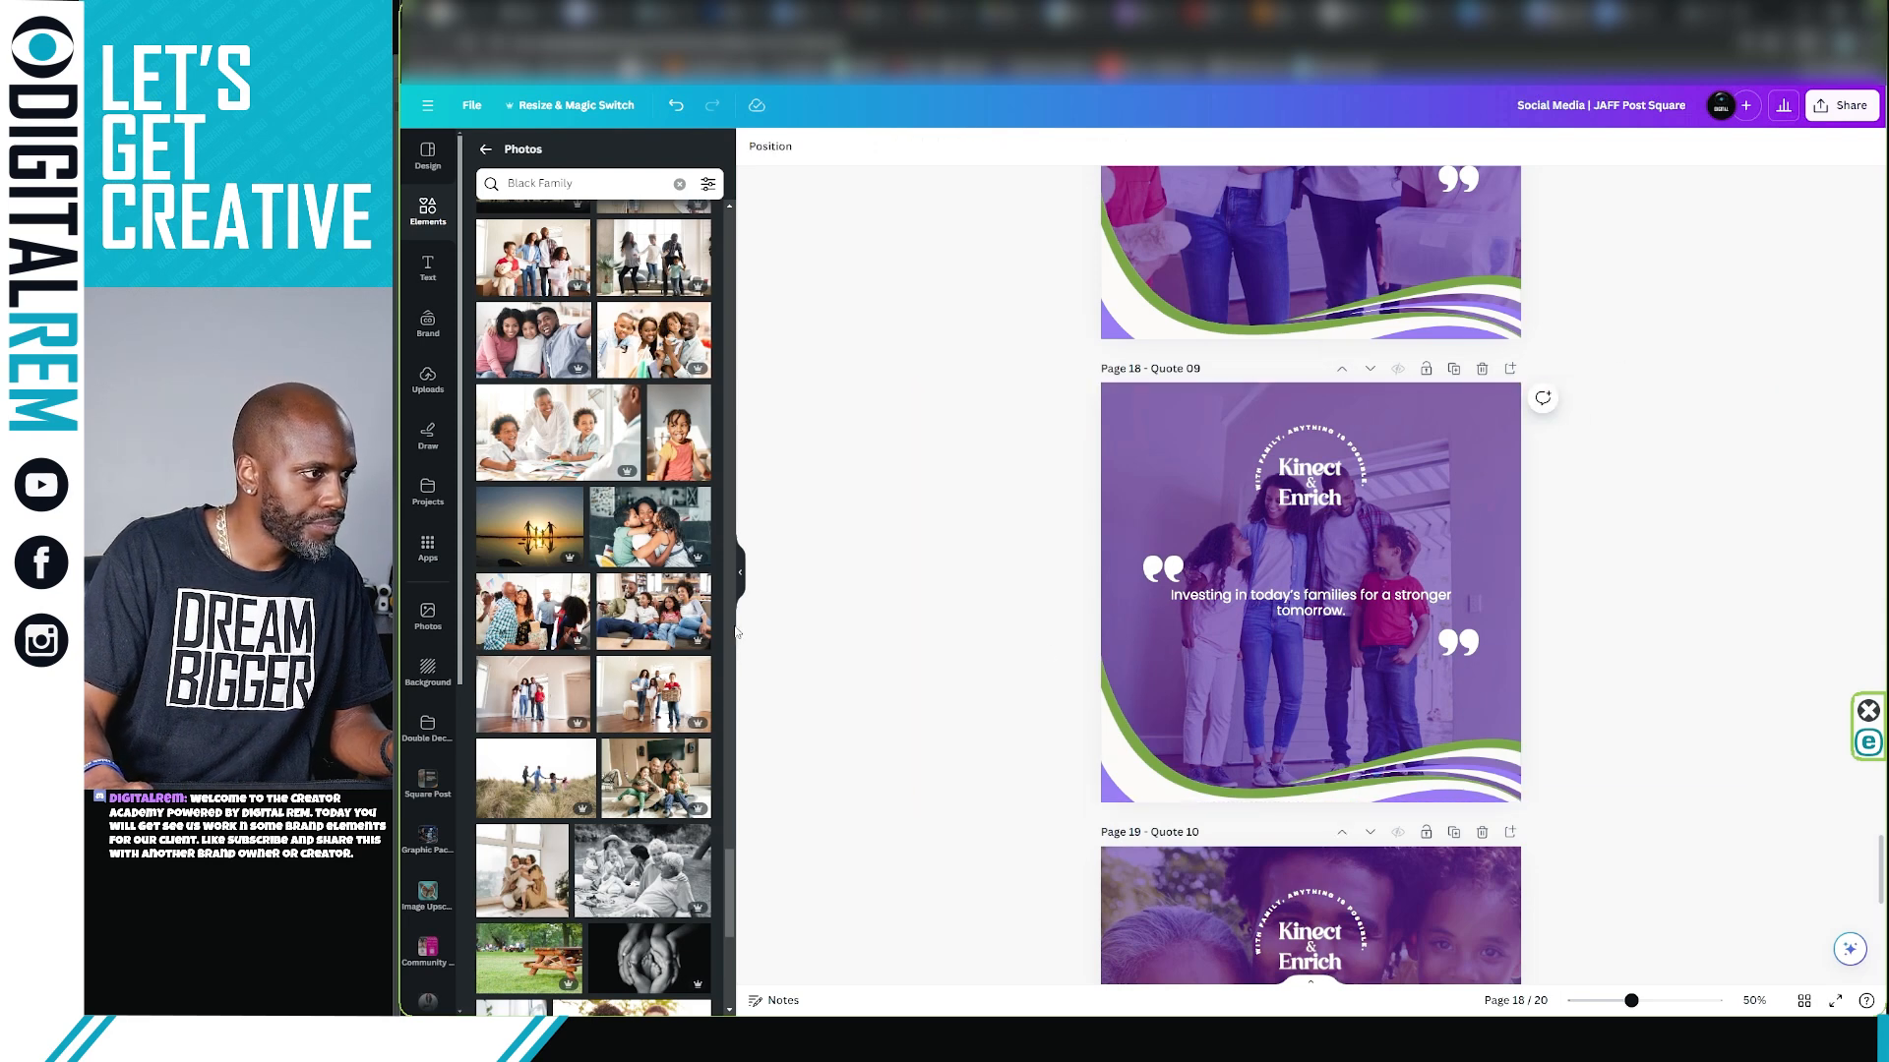
scroll(880, 642, "up", 3)
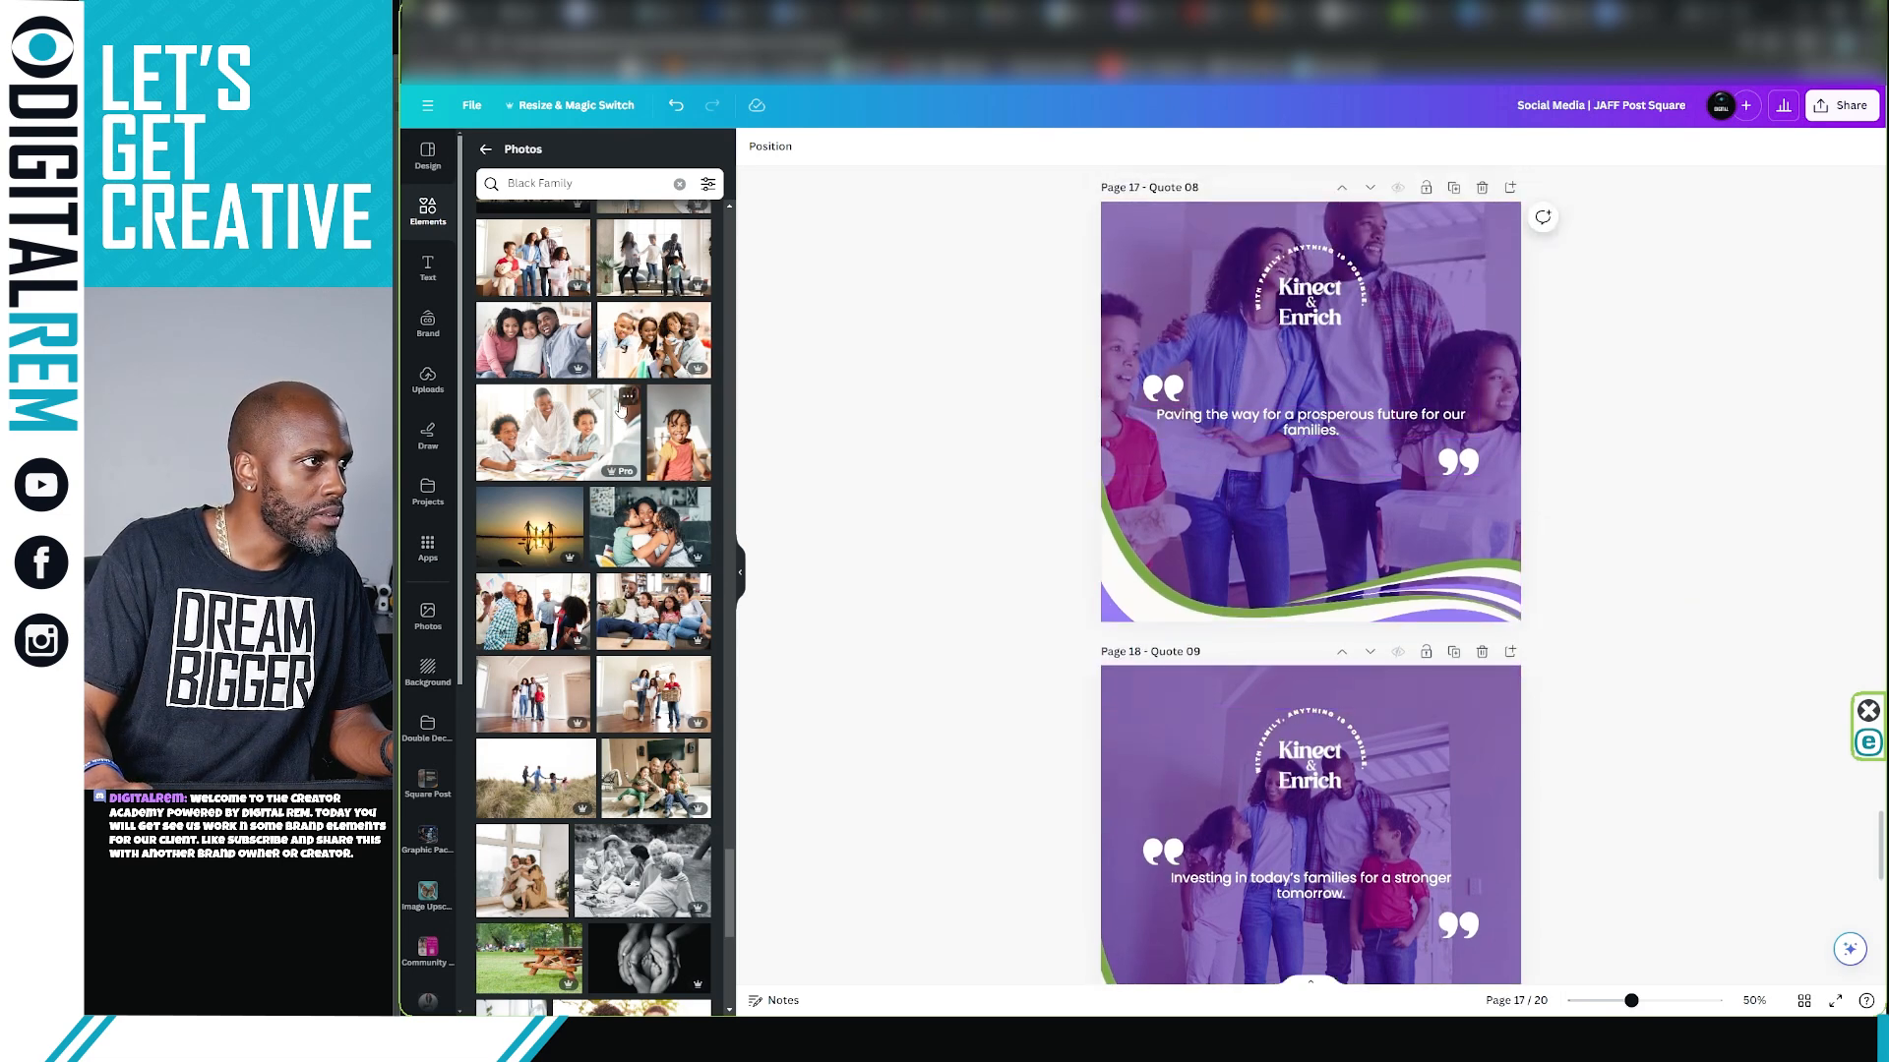
Replace the background on page 17, Quote 08, with the photo of a couple in white T-shirts looking at a tablet
scroll(620, 407, "down", 5)
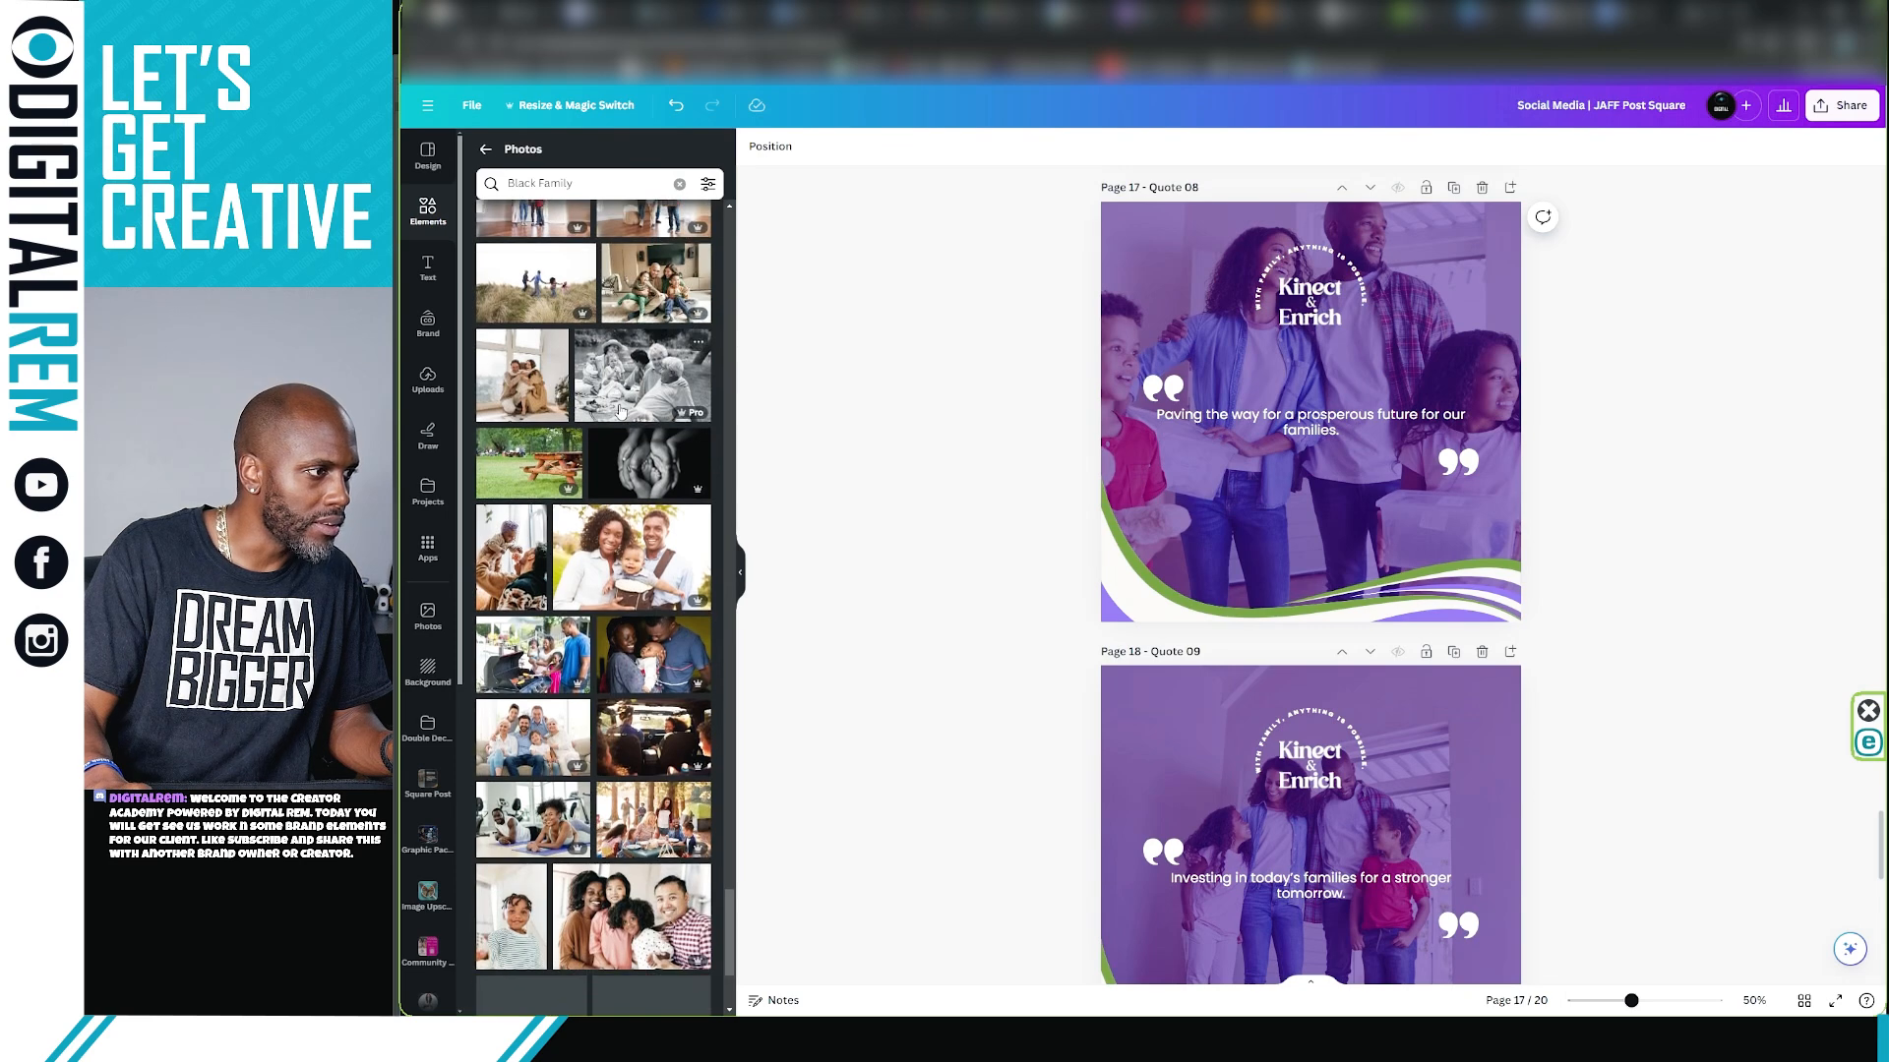
scroll(620, 411, "down", 2)
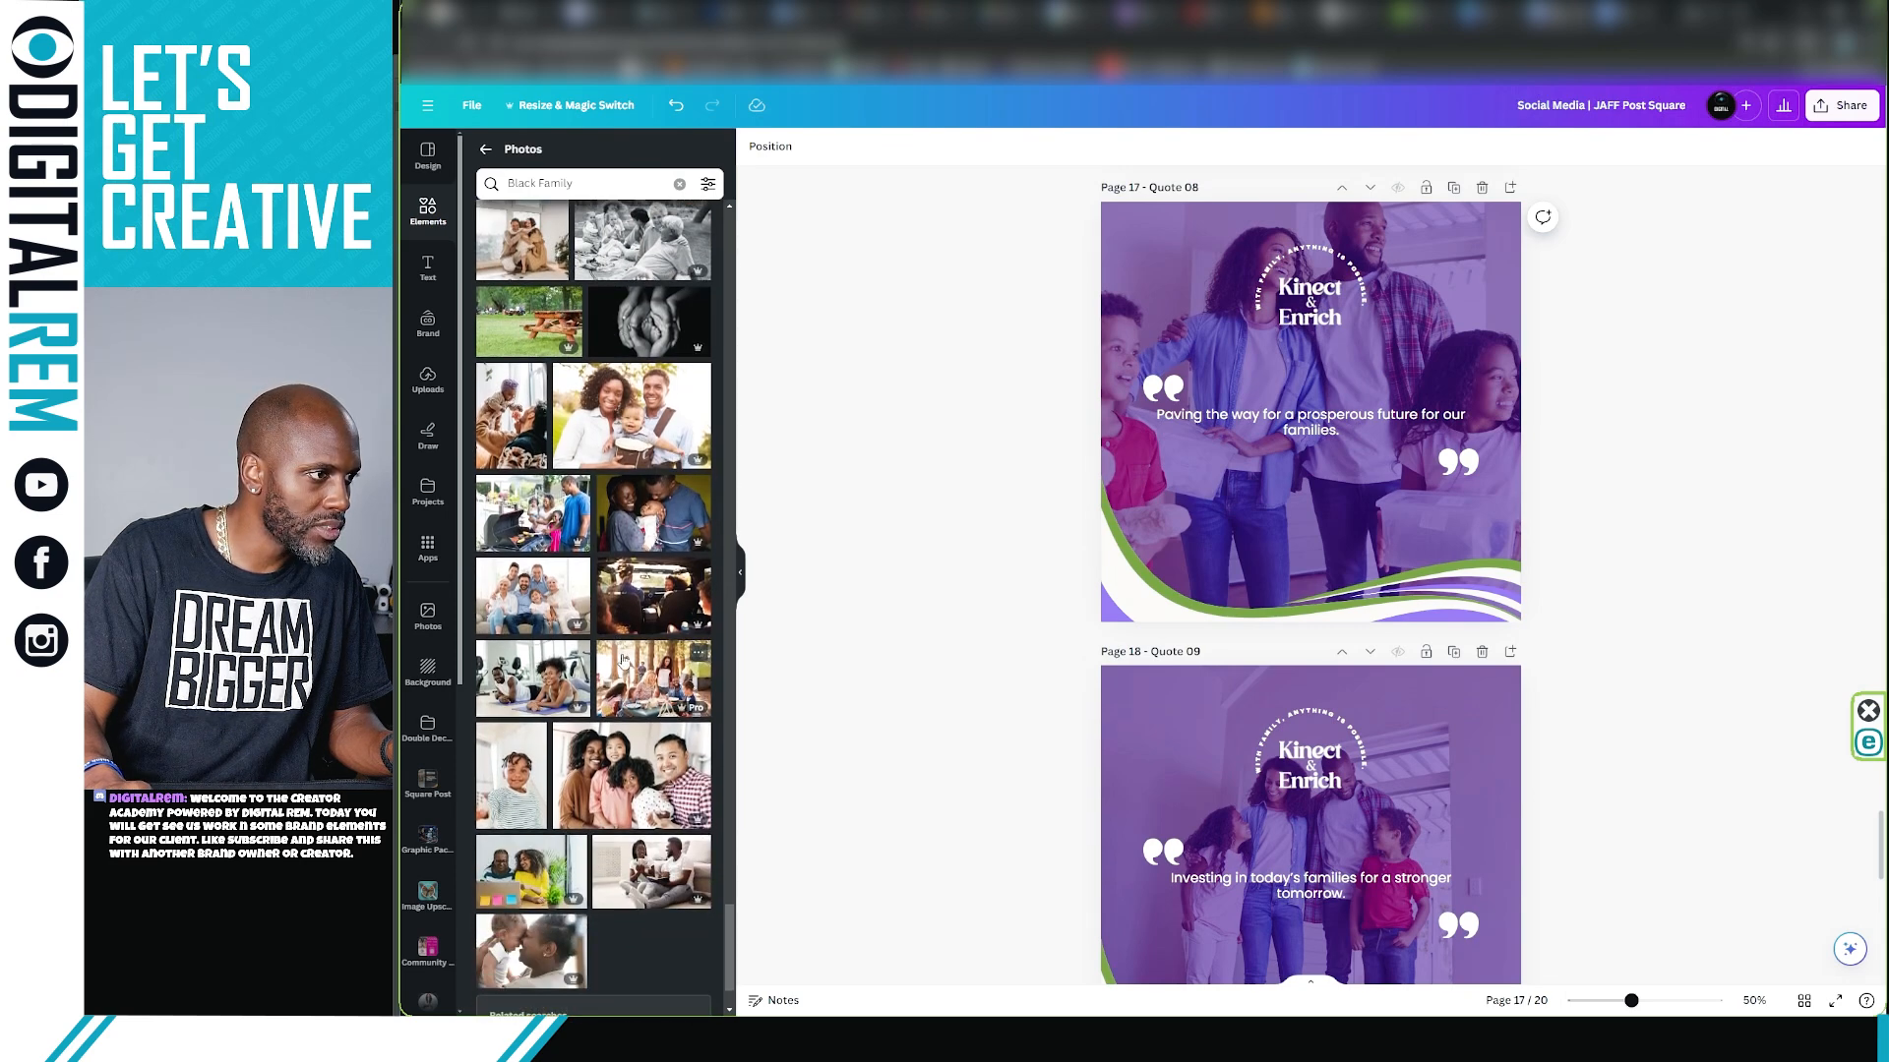
scroll(628, 703, "down", 3)
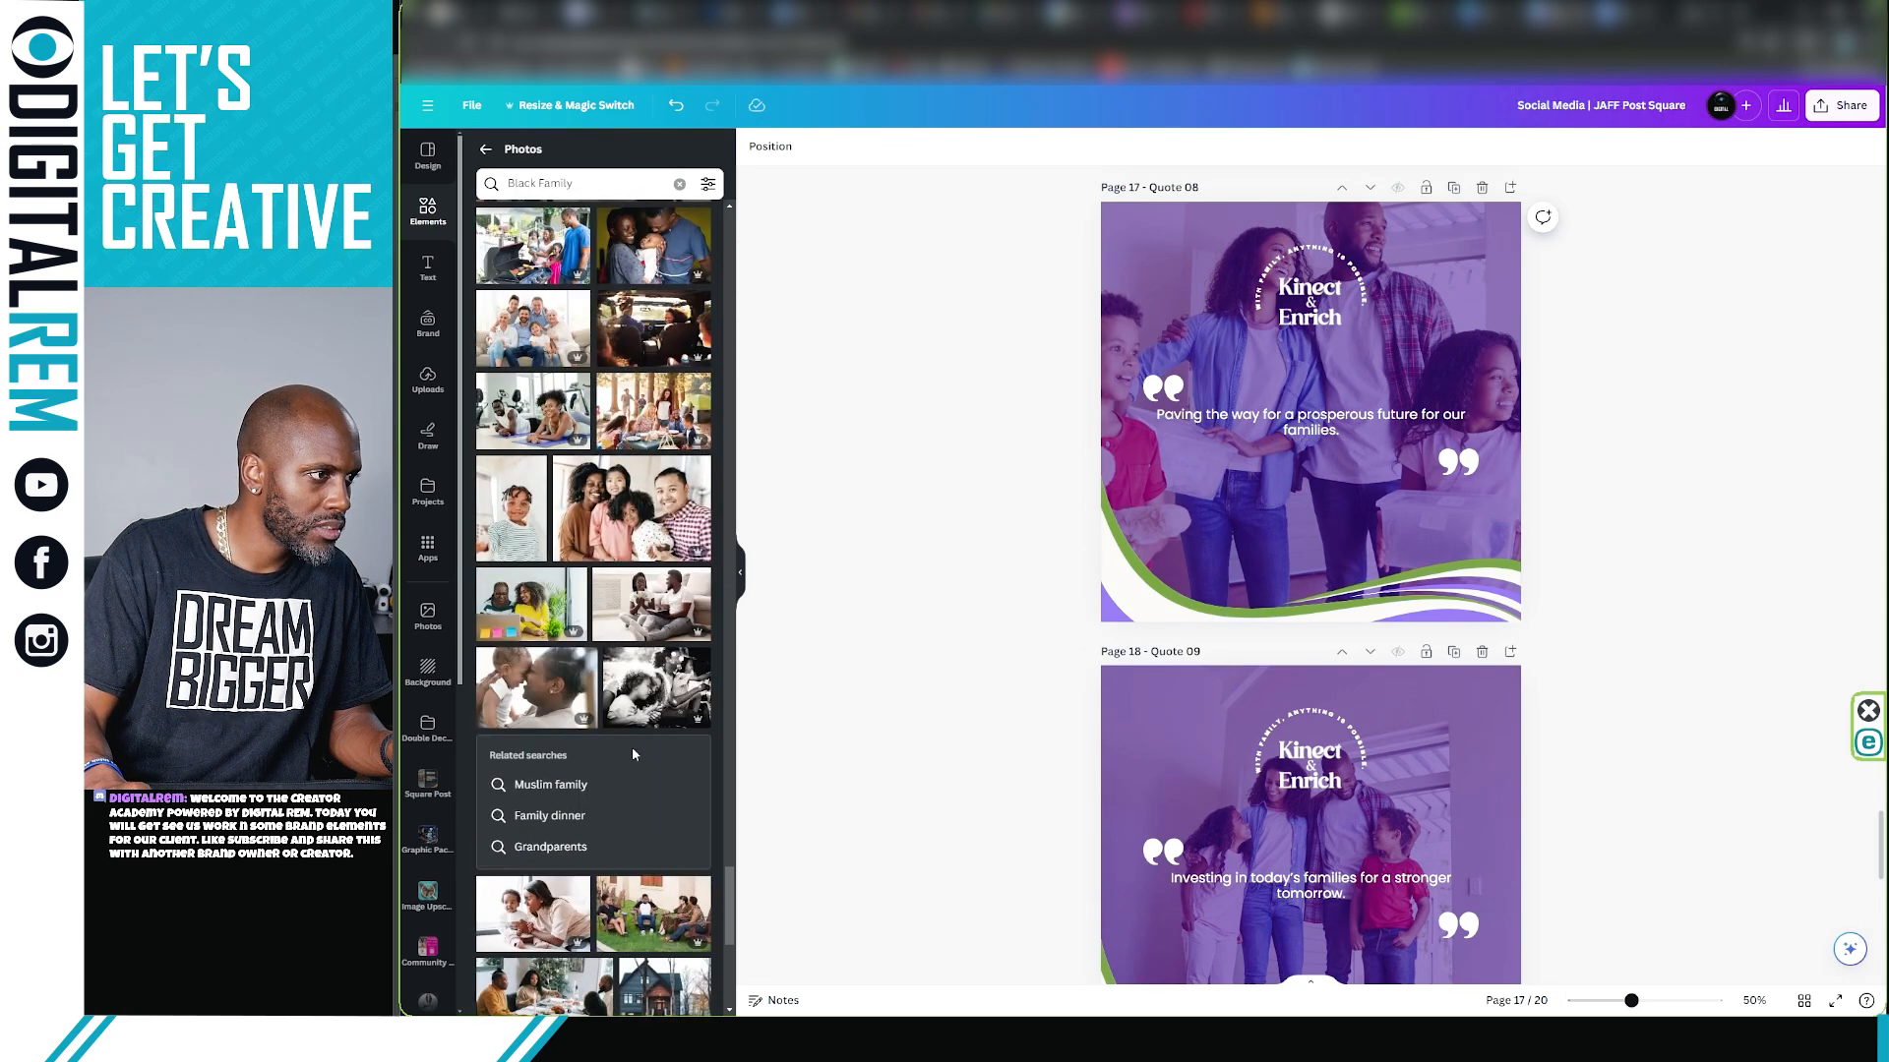
scroll(632, 753, "down", 2)
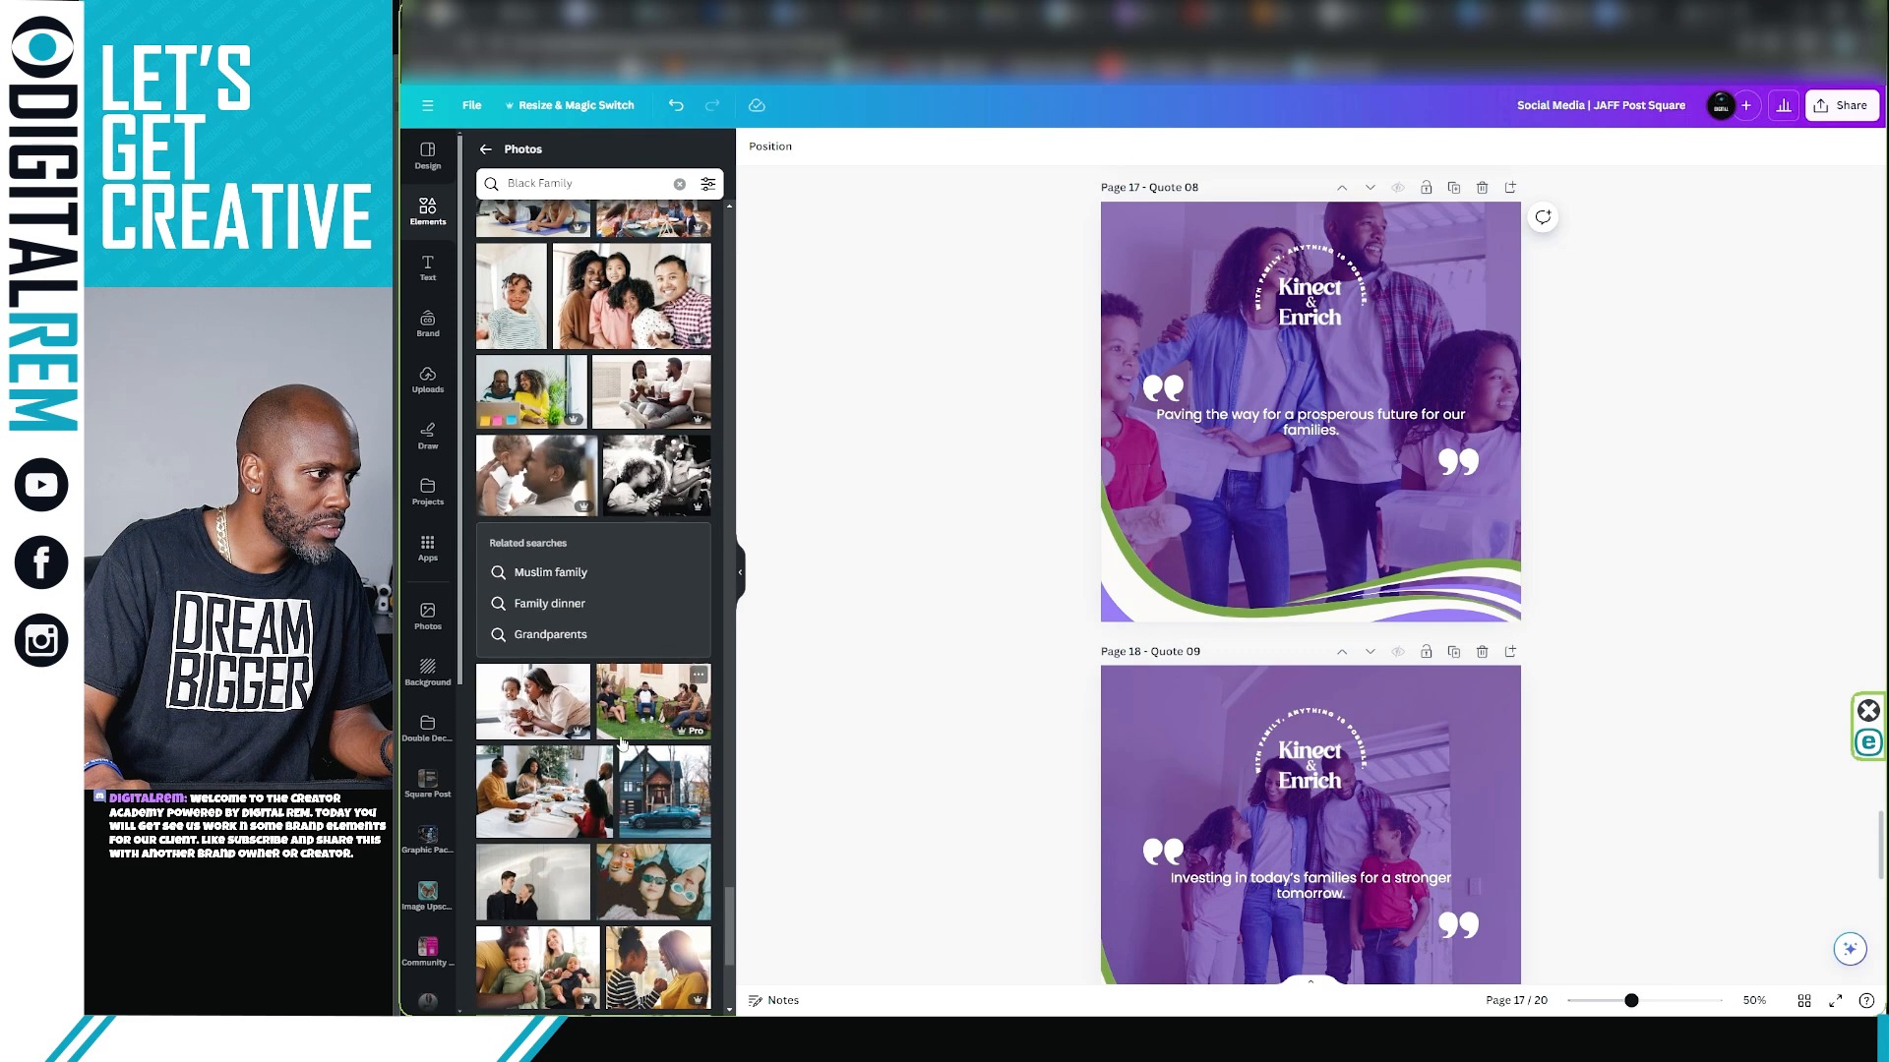
scroll(622, 745, "down", 2)
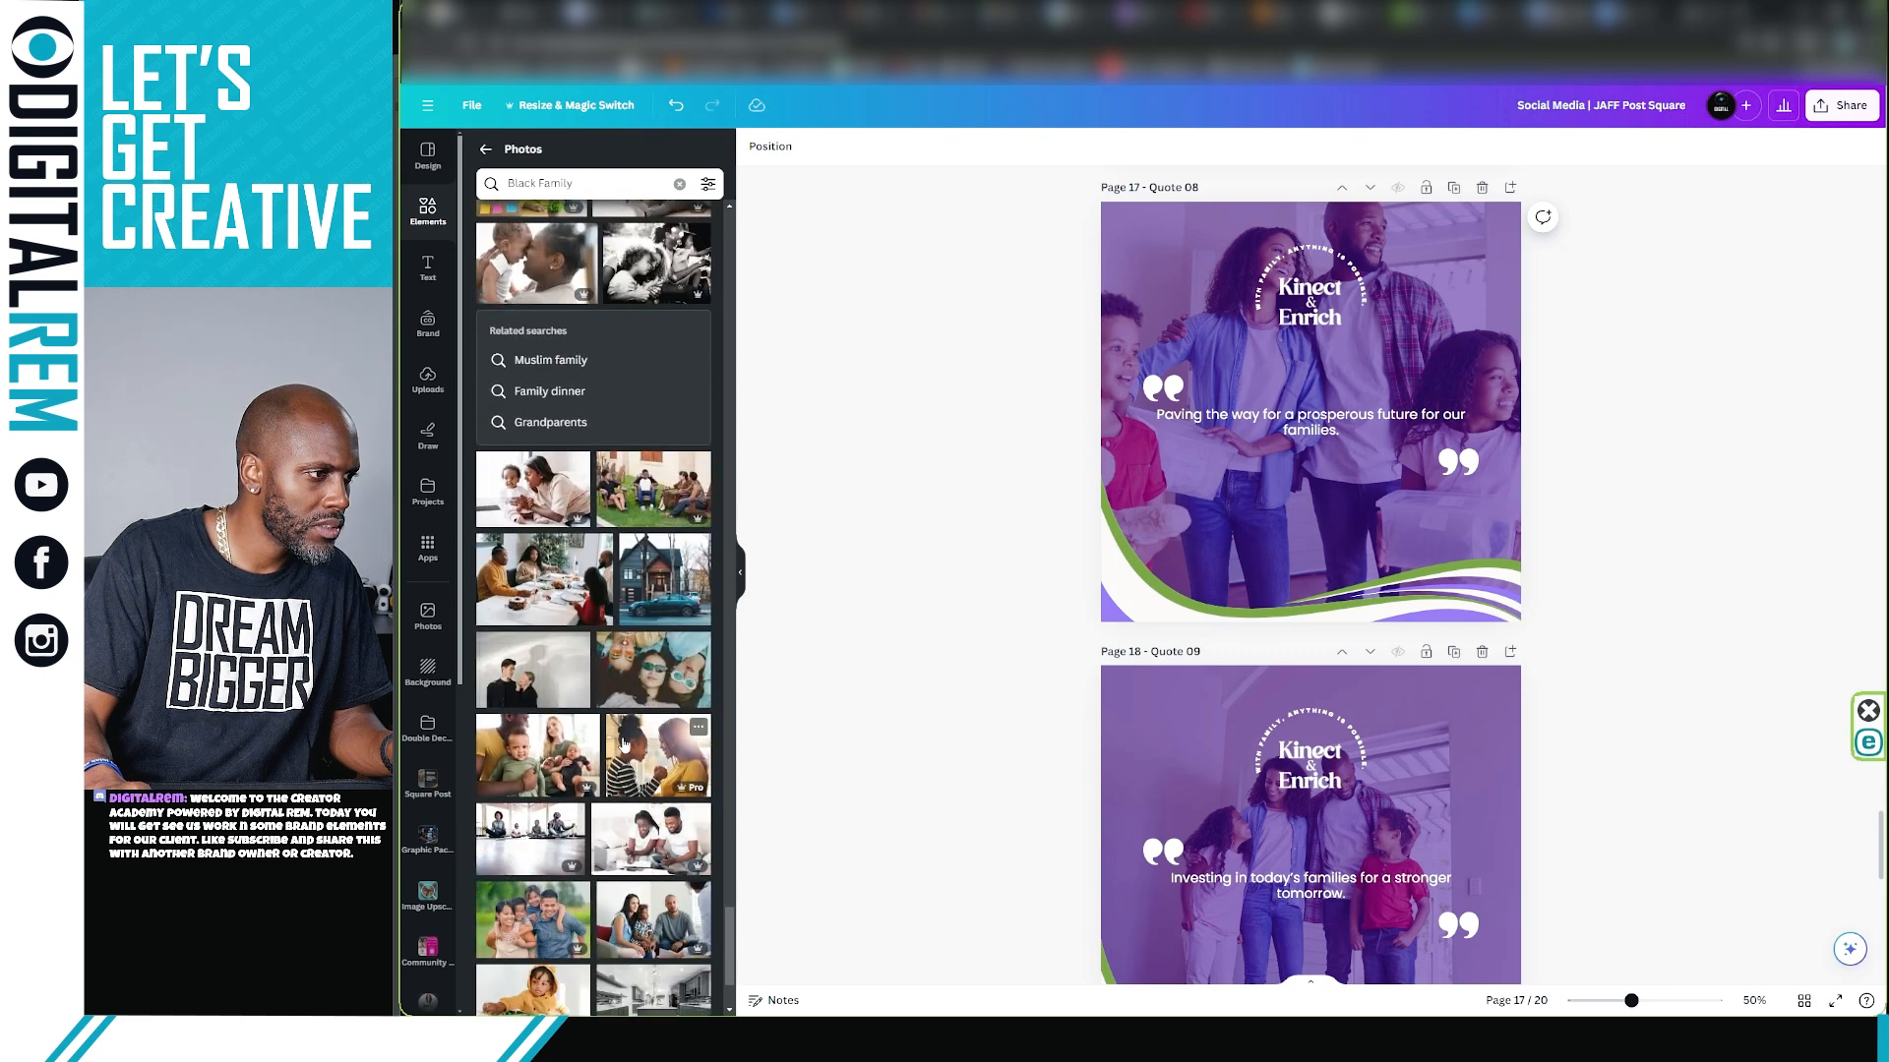
scroll(622, 745, "down", 1)
left_click_drag(623, 744, 1131, 447)
left_click(1583, 464)
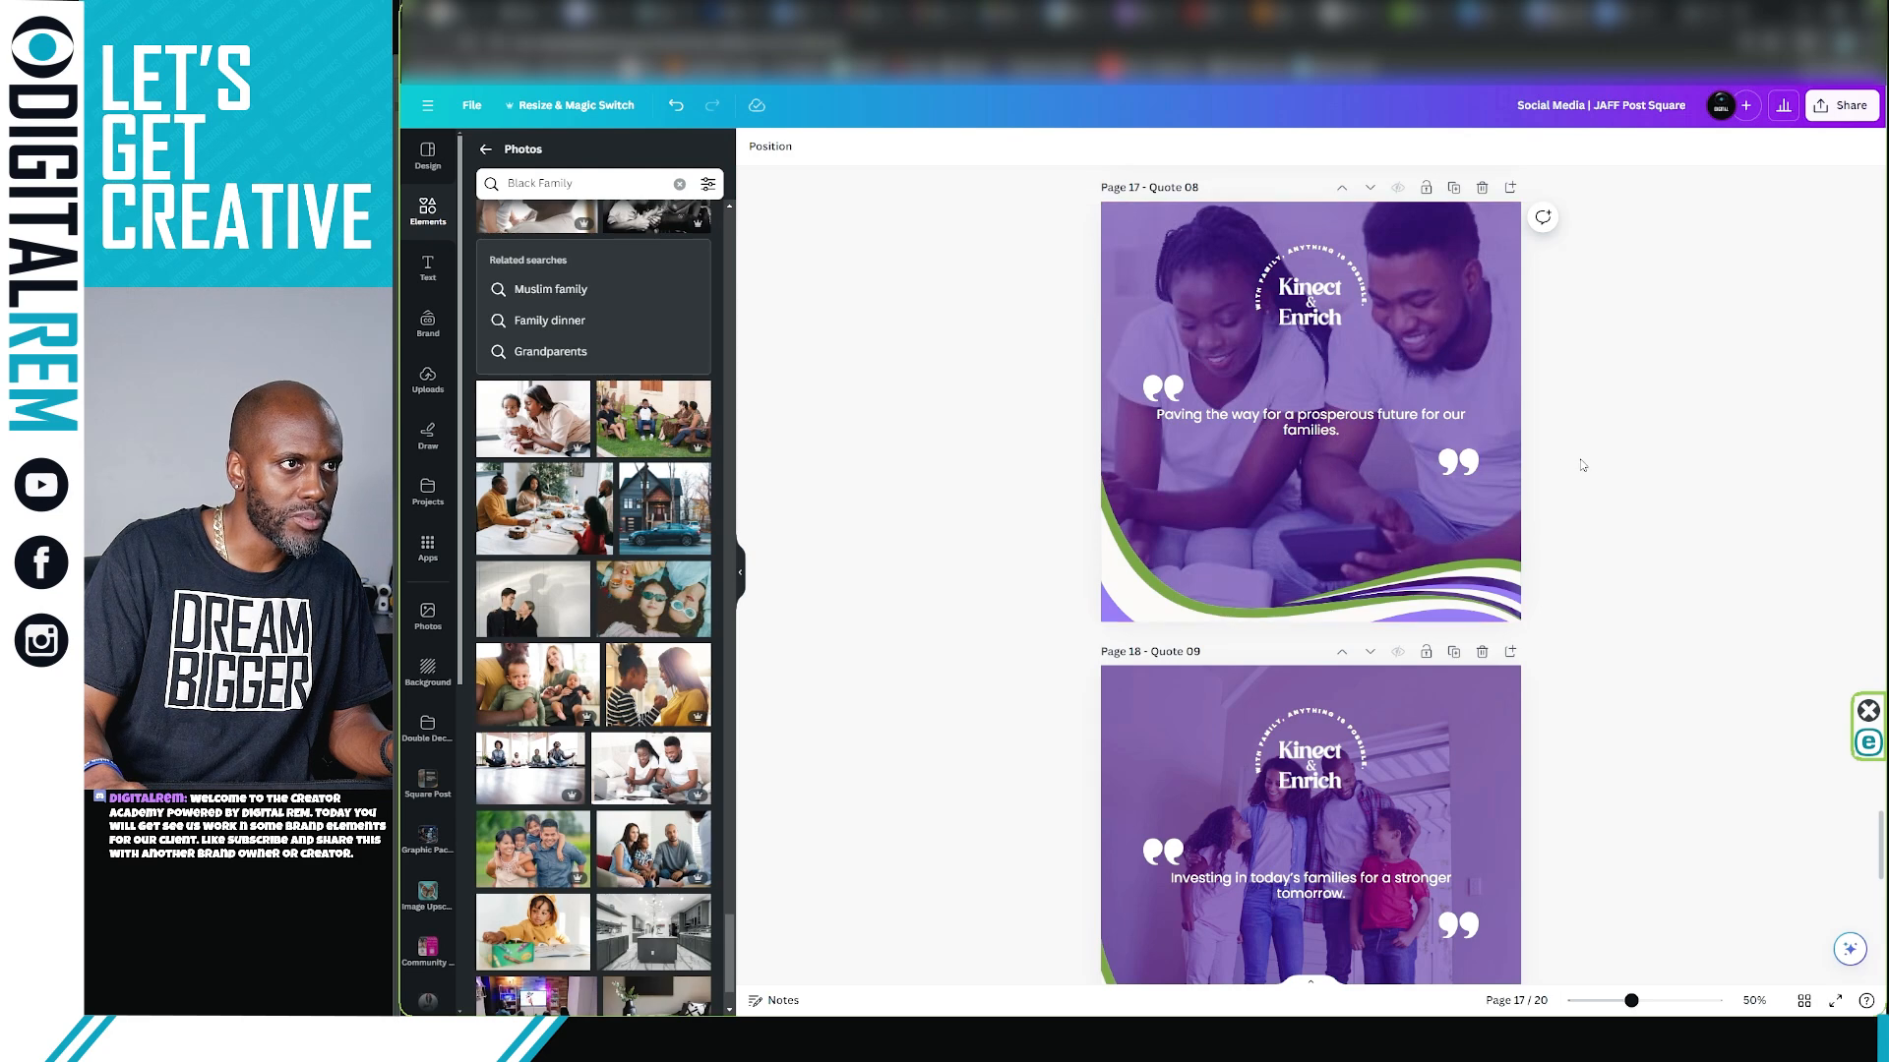
Shift the Quote 08 couple photo slightly right within the post
left_click(1359, 510)
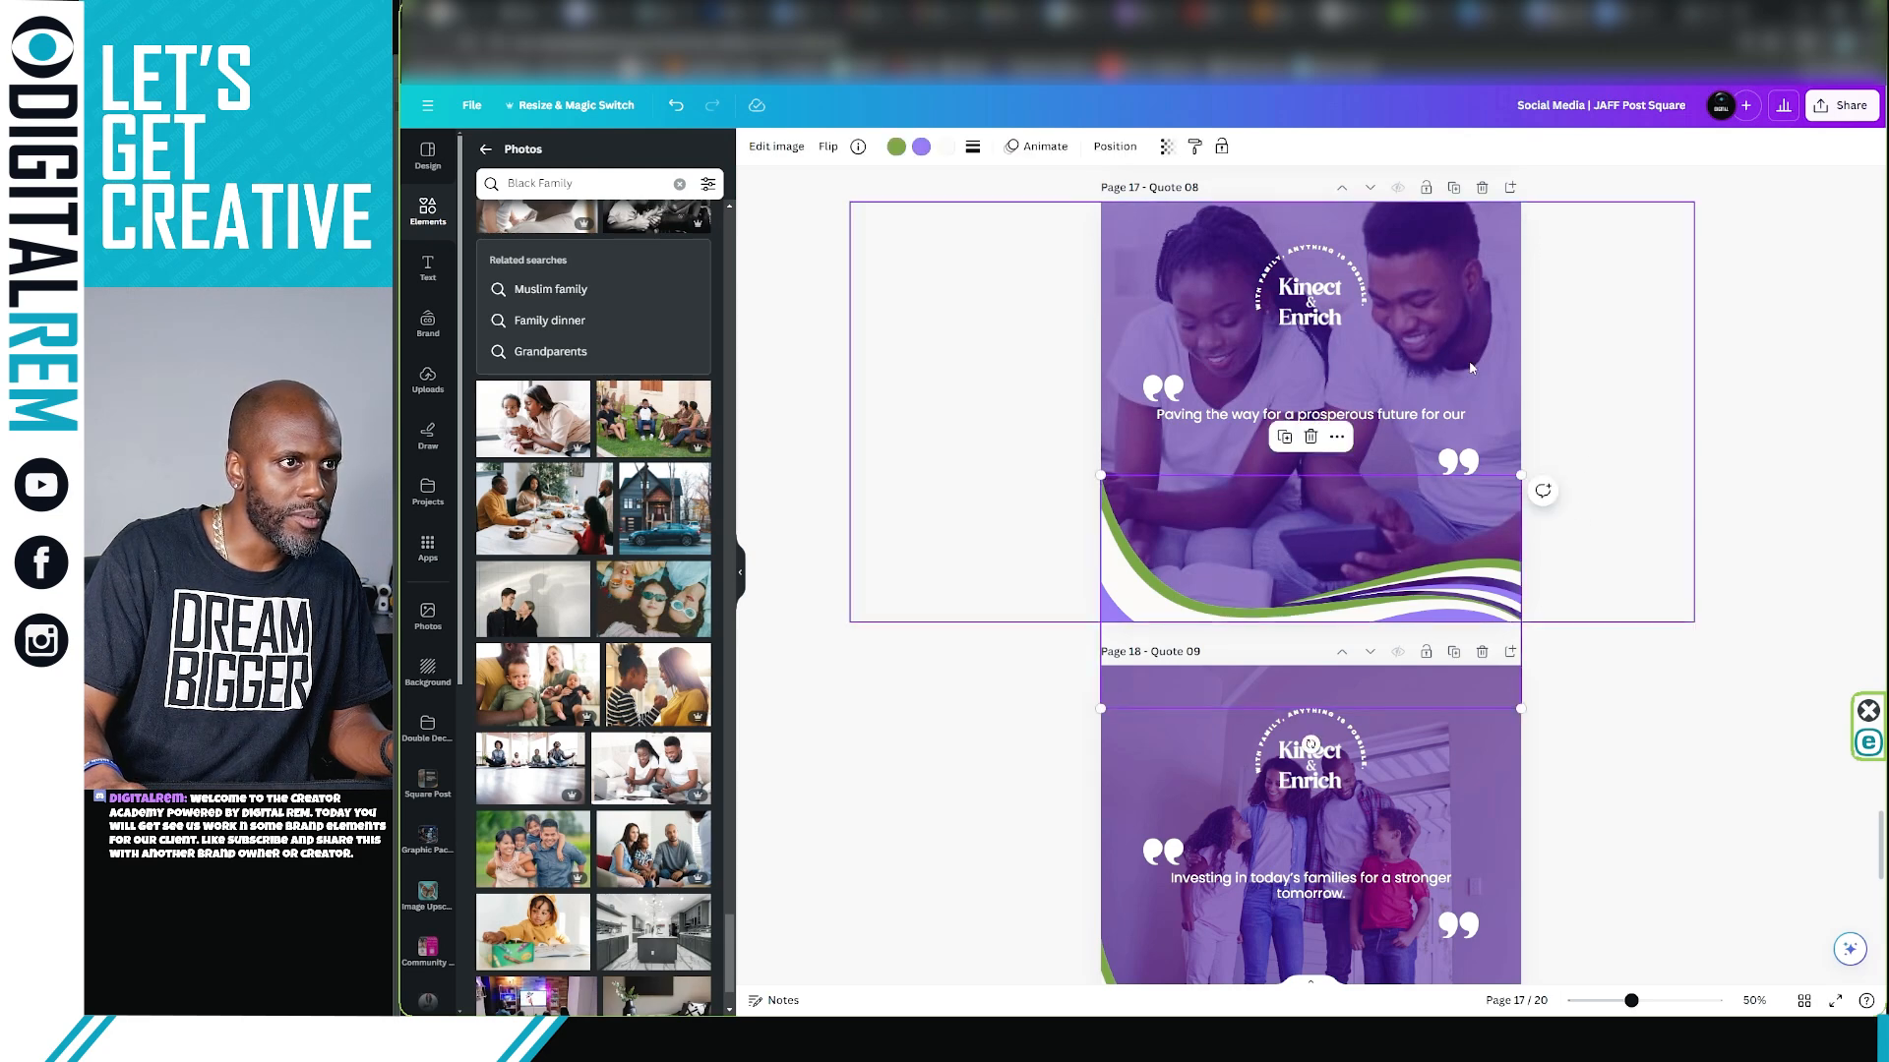
left_click_drag(1473, 367, 1516, 364)
left_click(844, 732)
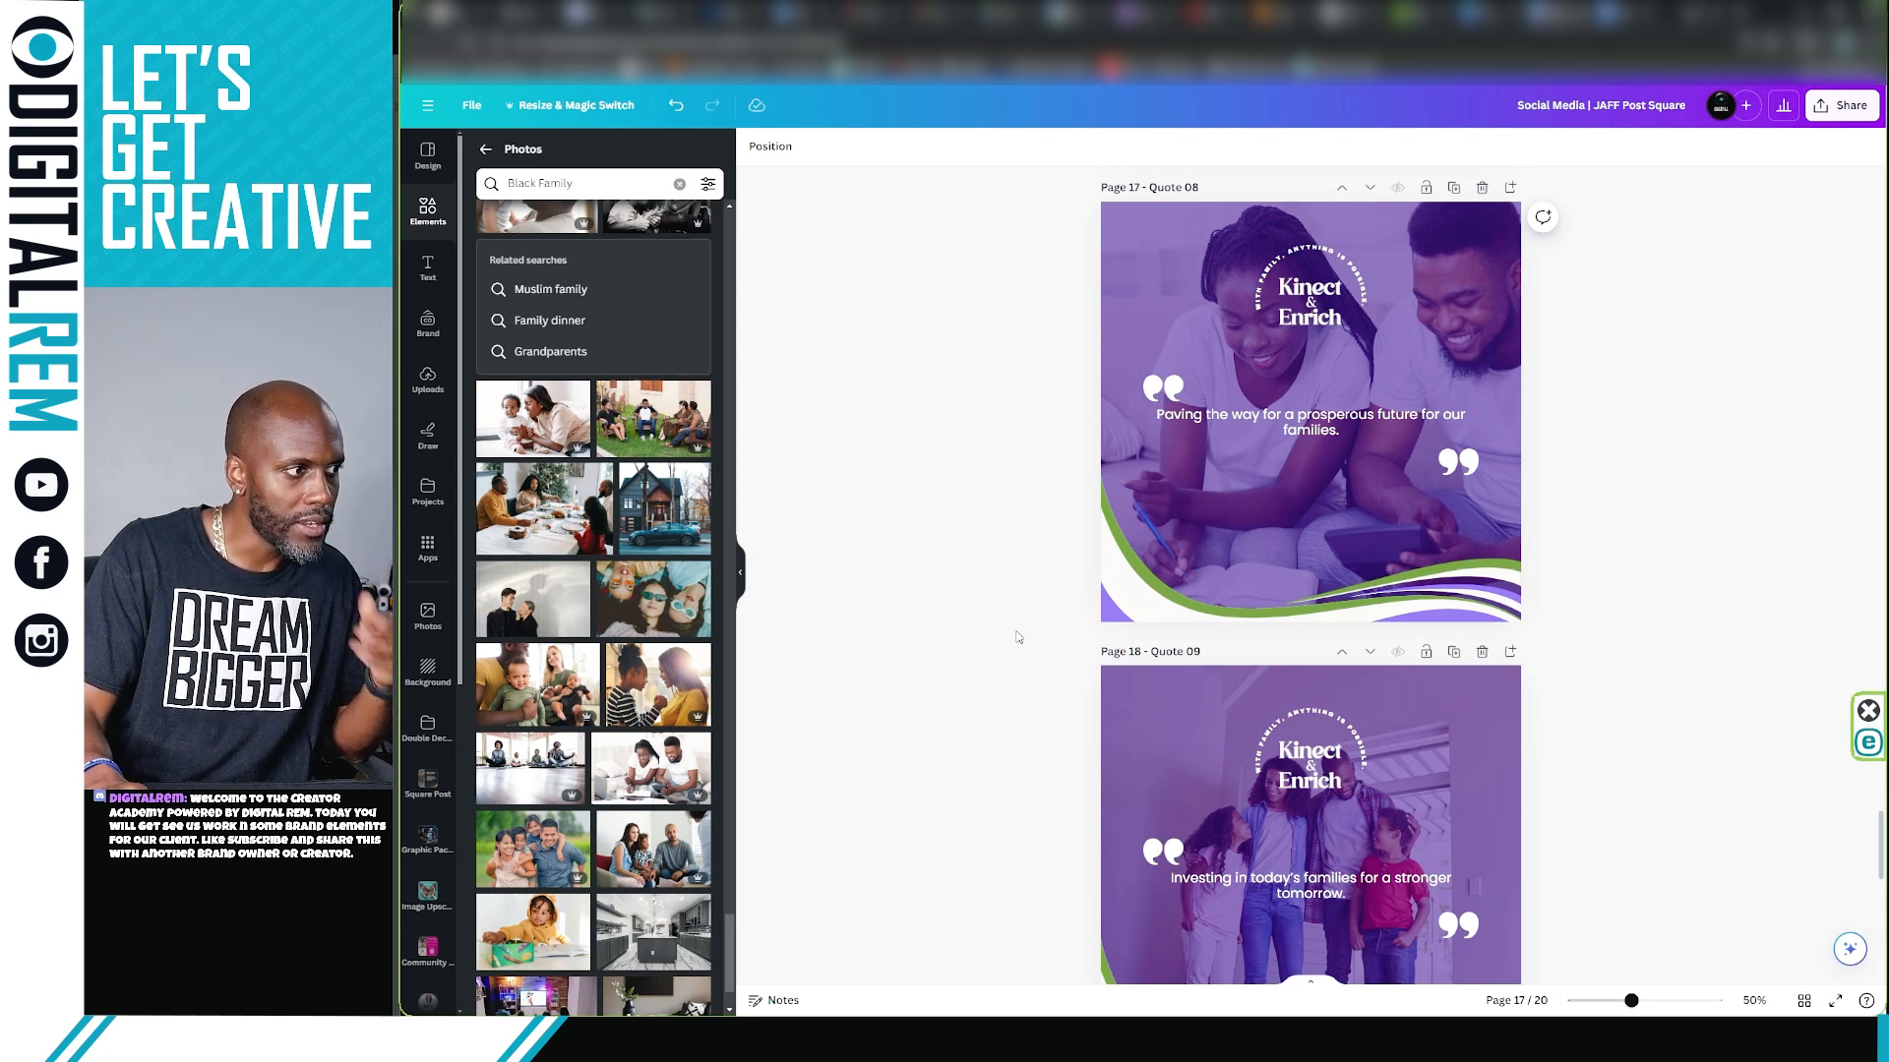
Replace the background on page 19, Quote 10, with the photo of a girl and a woman face to face with clasped hands
scroll(1162, 671, "down", 7)
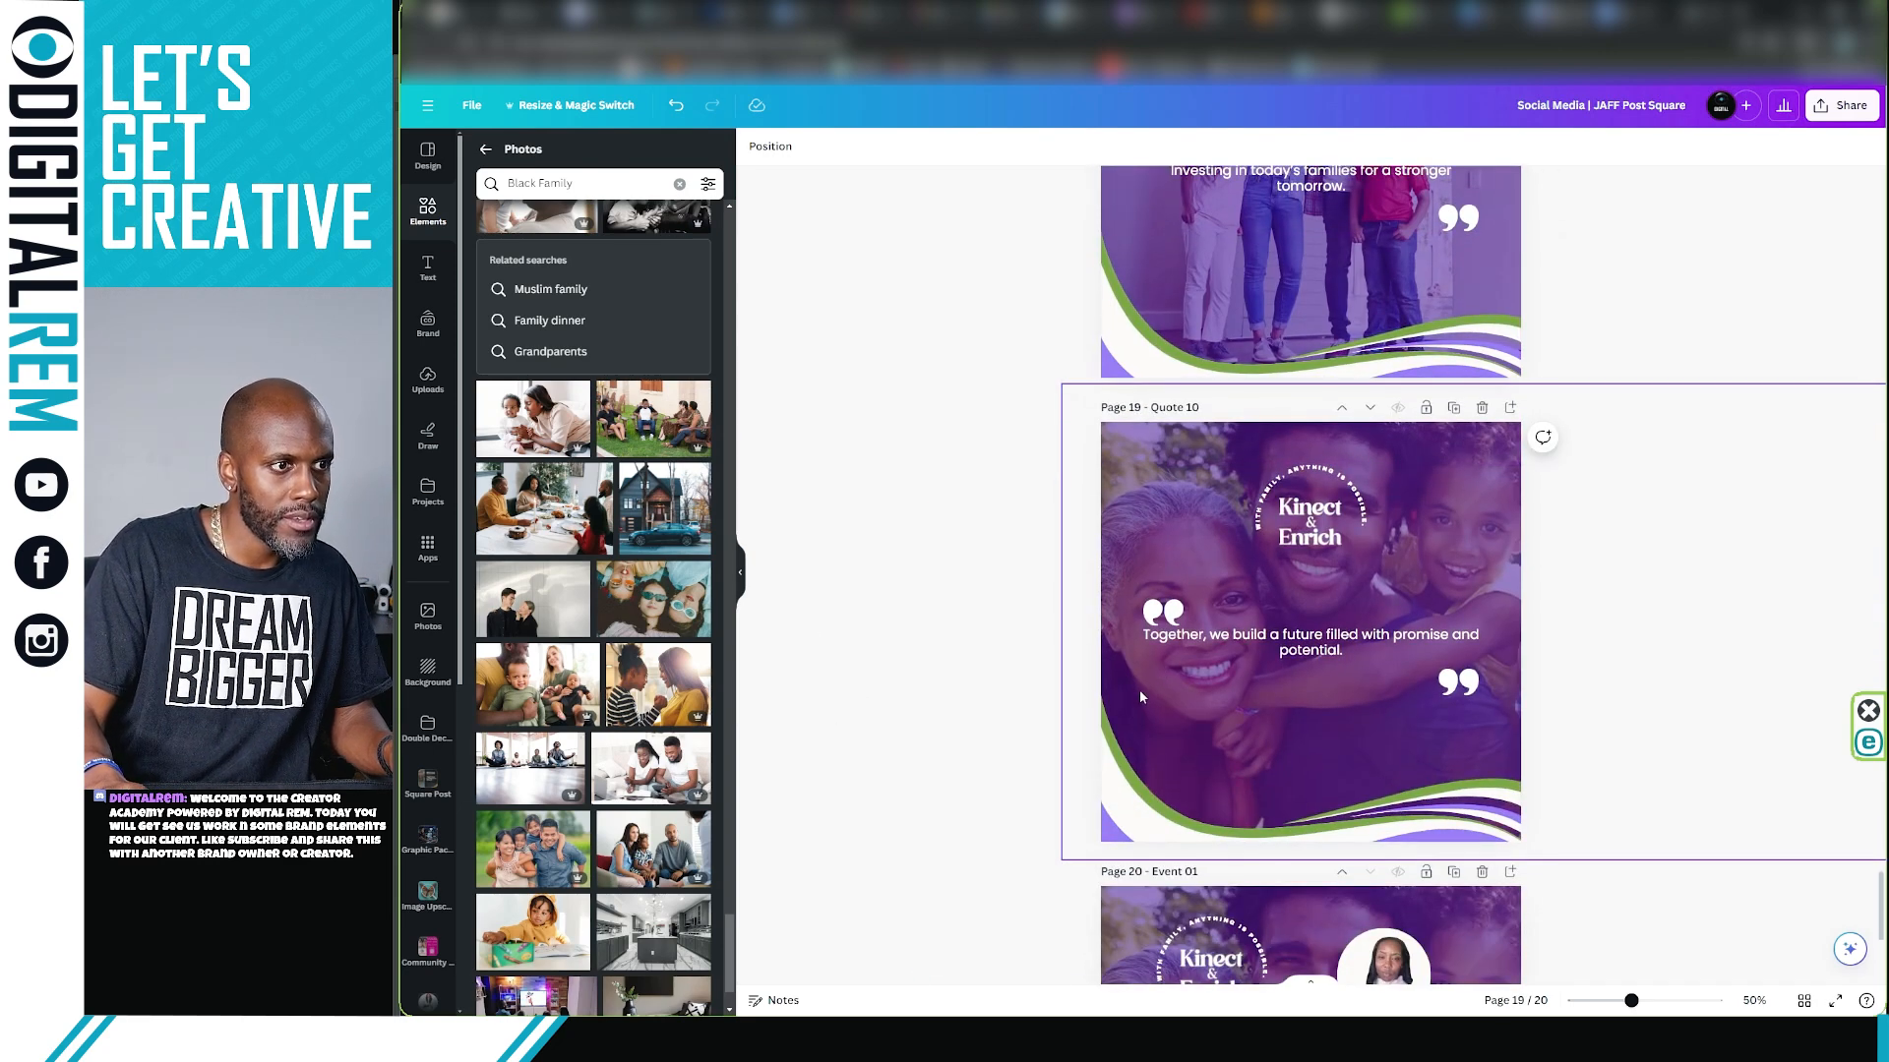
left_click(1167, 609)
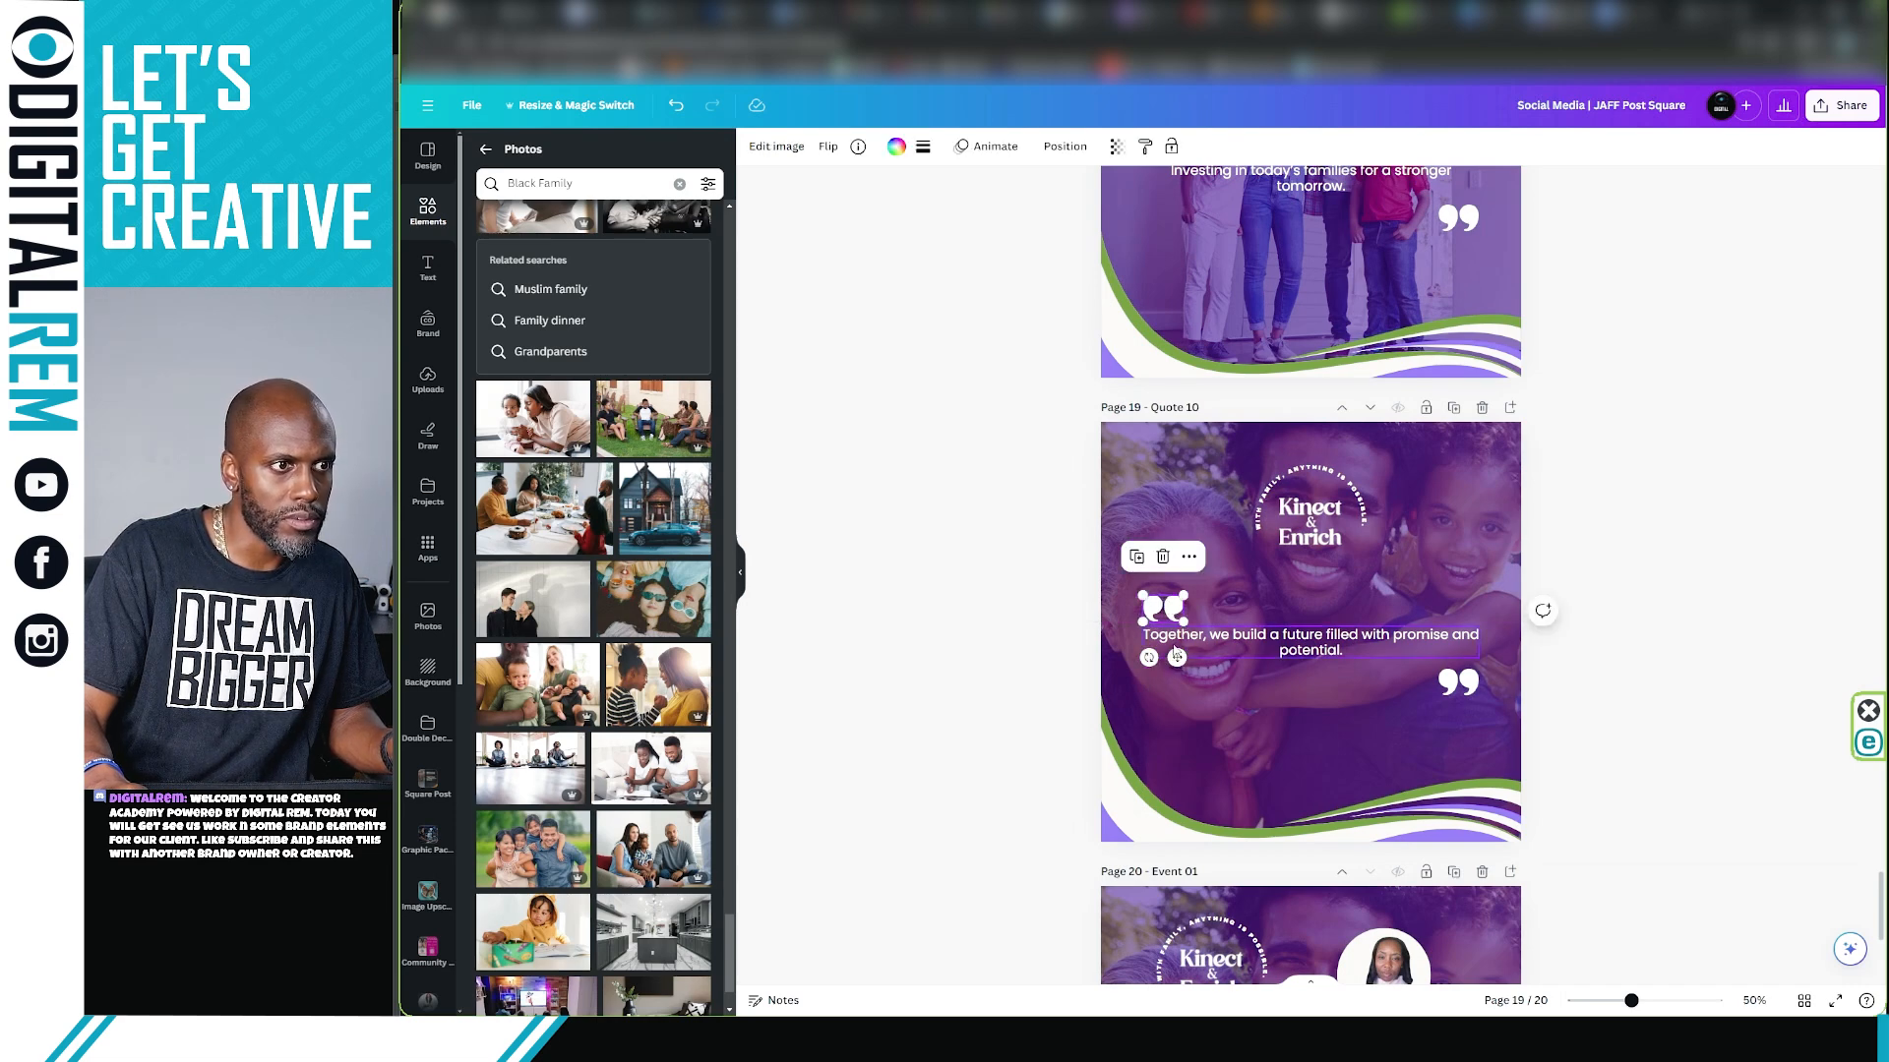
left_click(1296, 705)
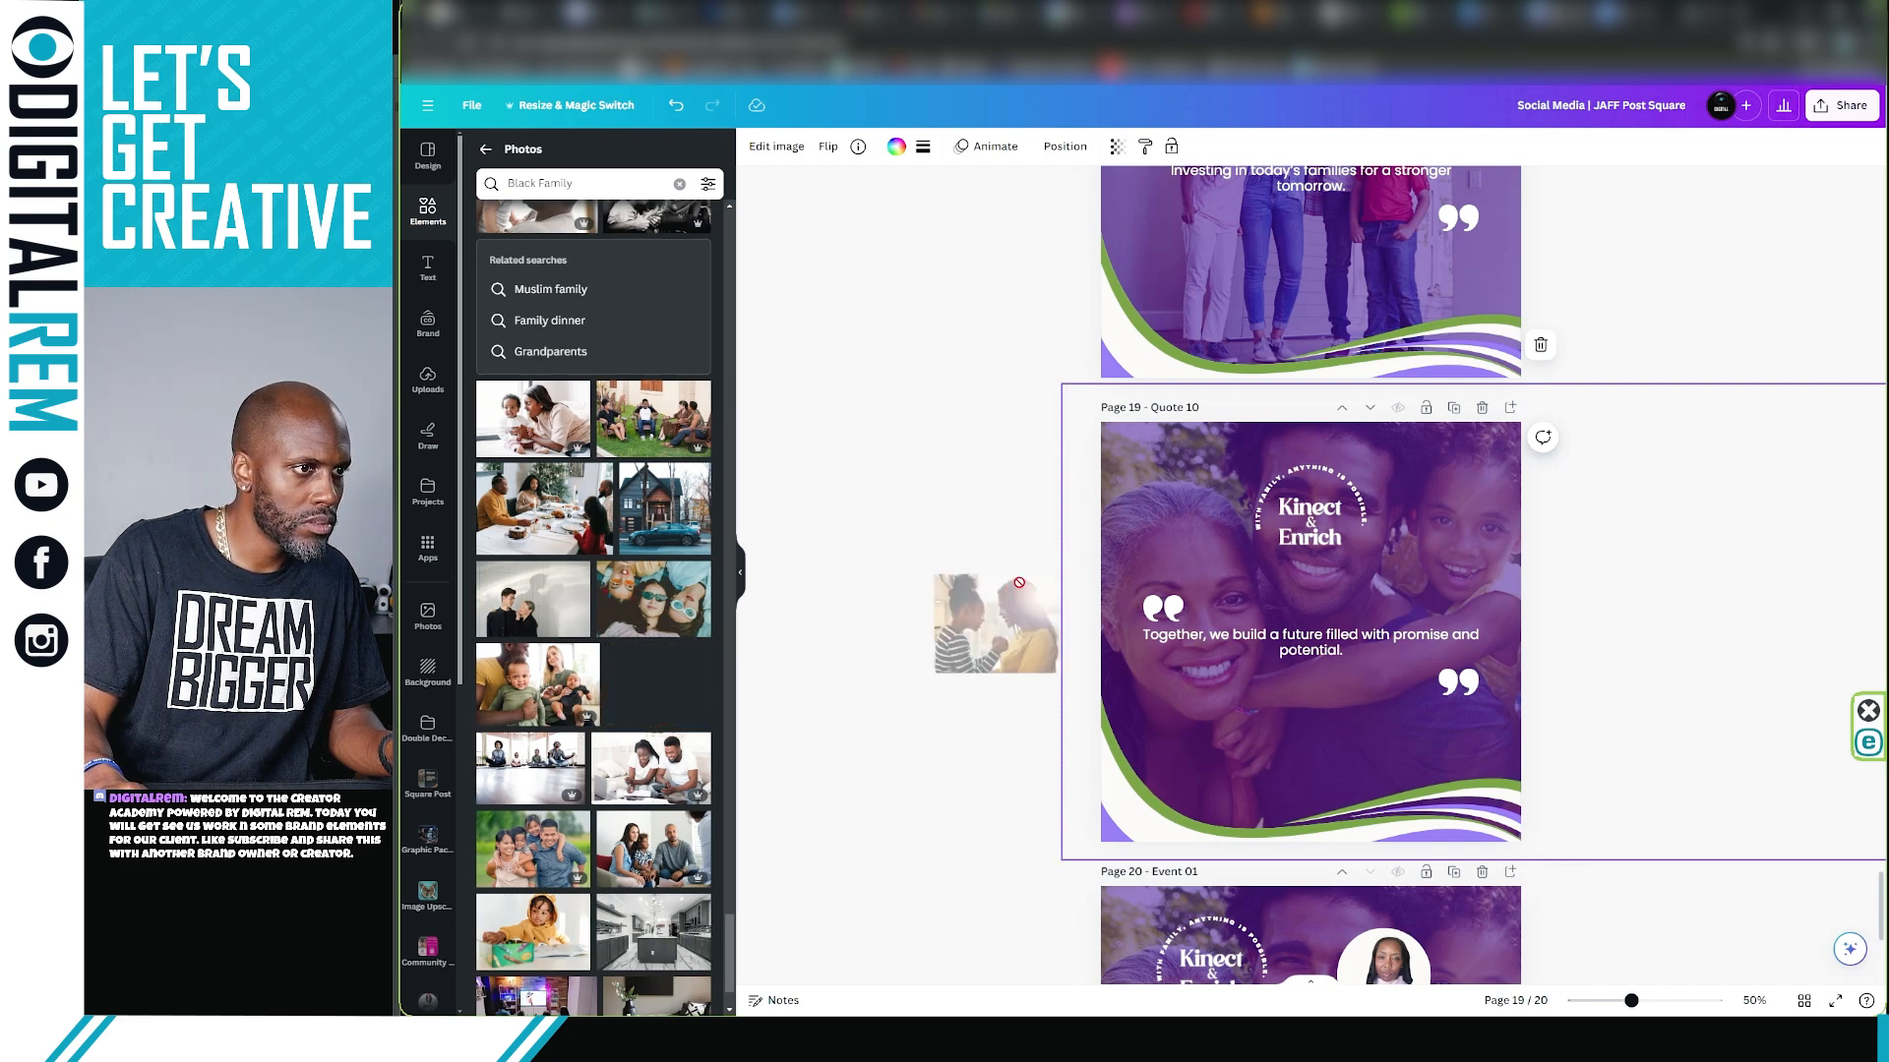
left_click_drag(1019, 583, 1120, 534)
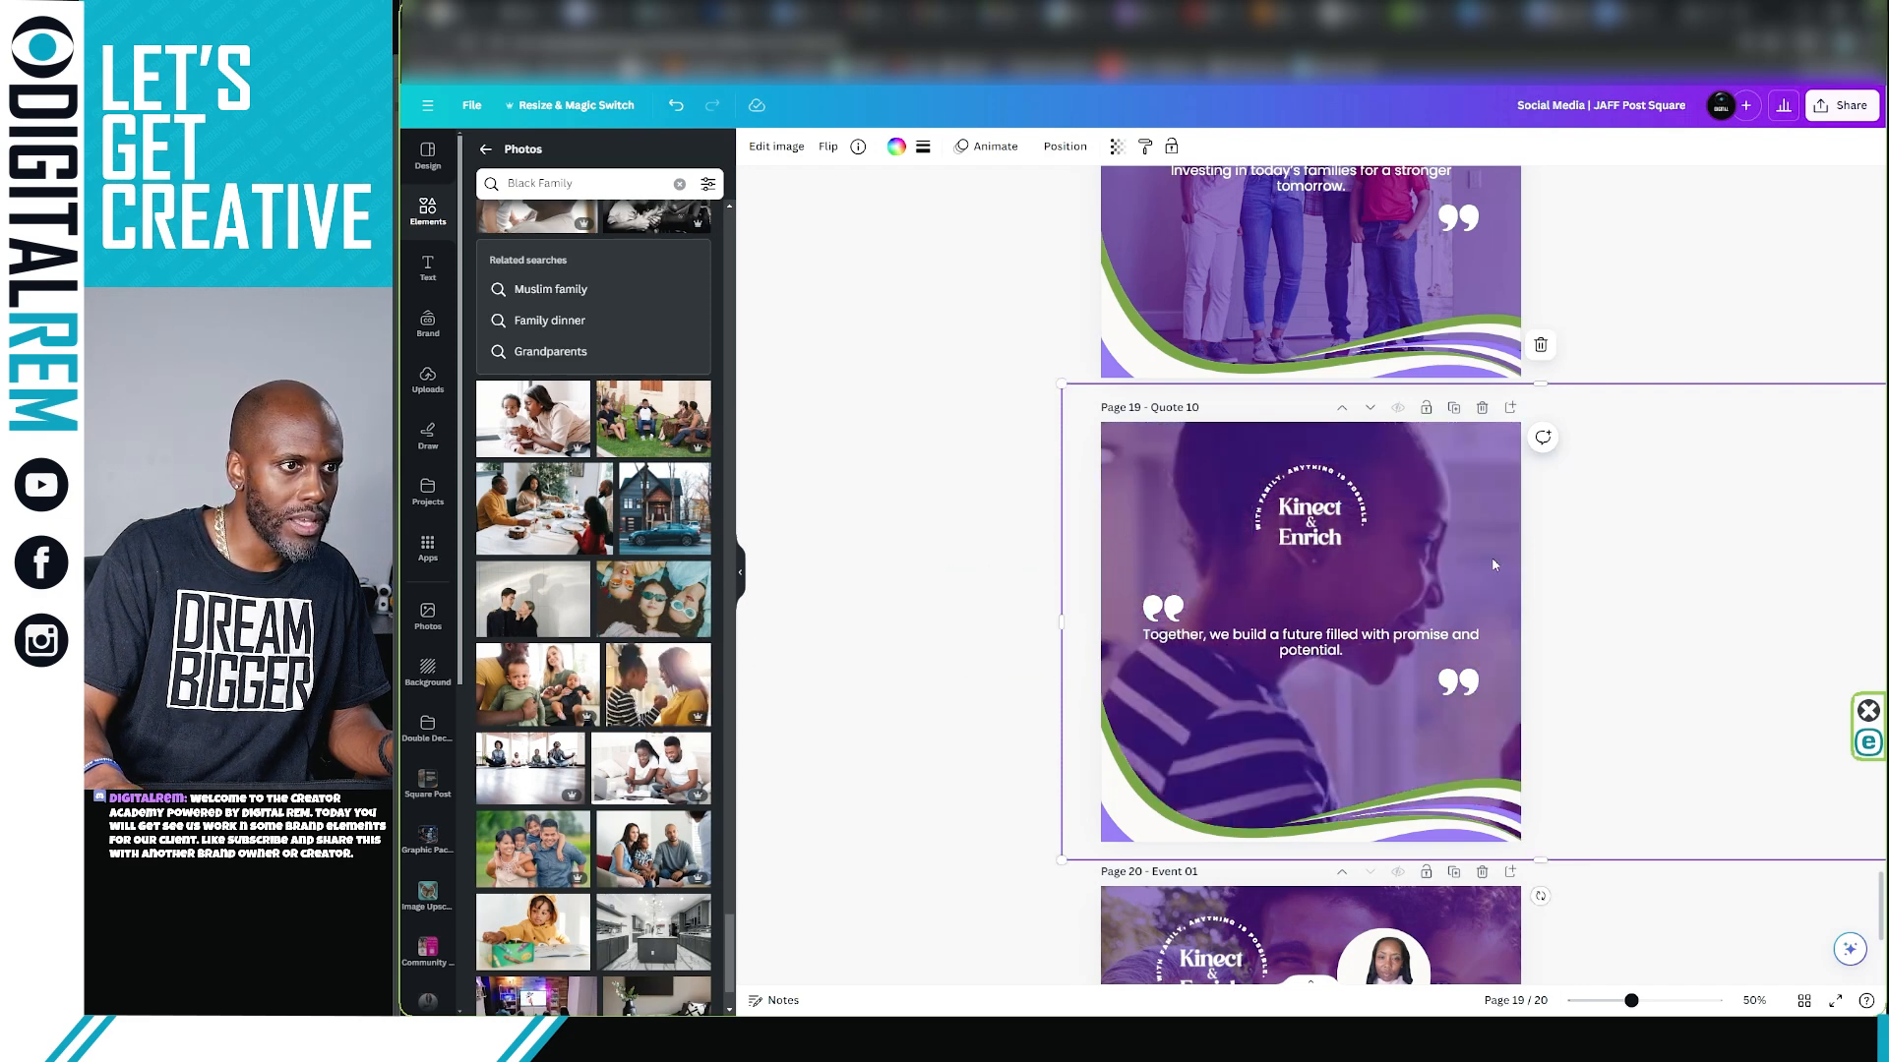
Scale the Quote 10 photo down to about the post's height and shift it left to show both faces
left_click_drag(1494, 564, 1361, 563)
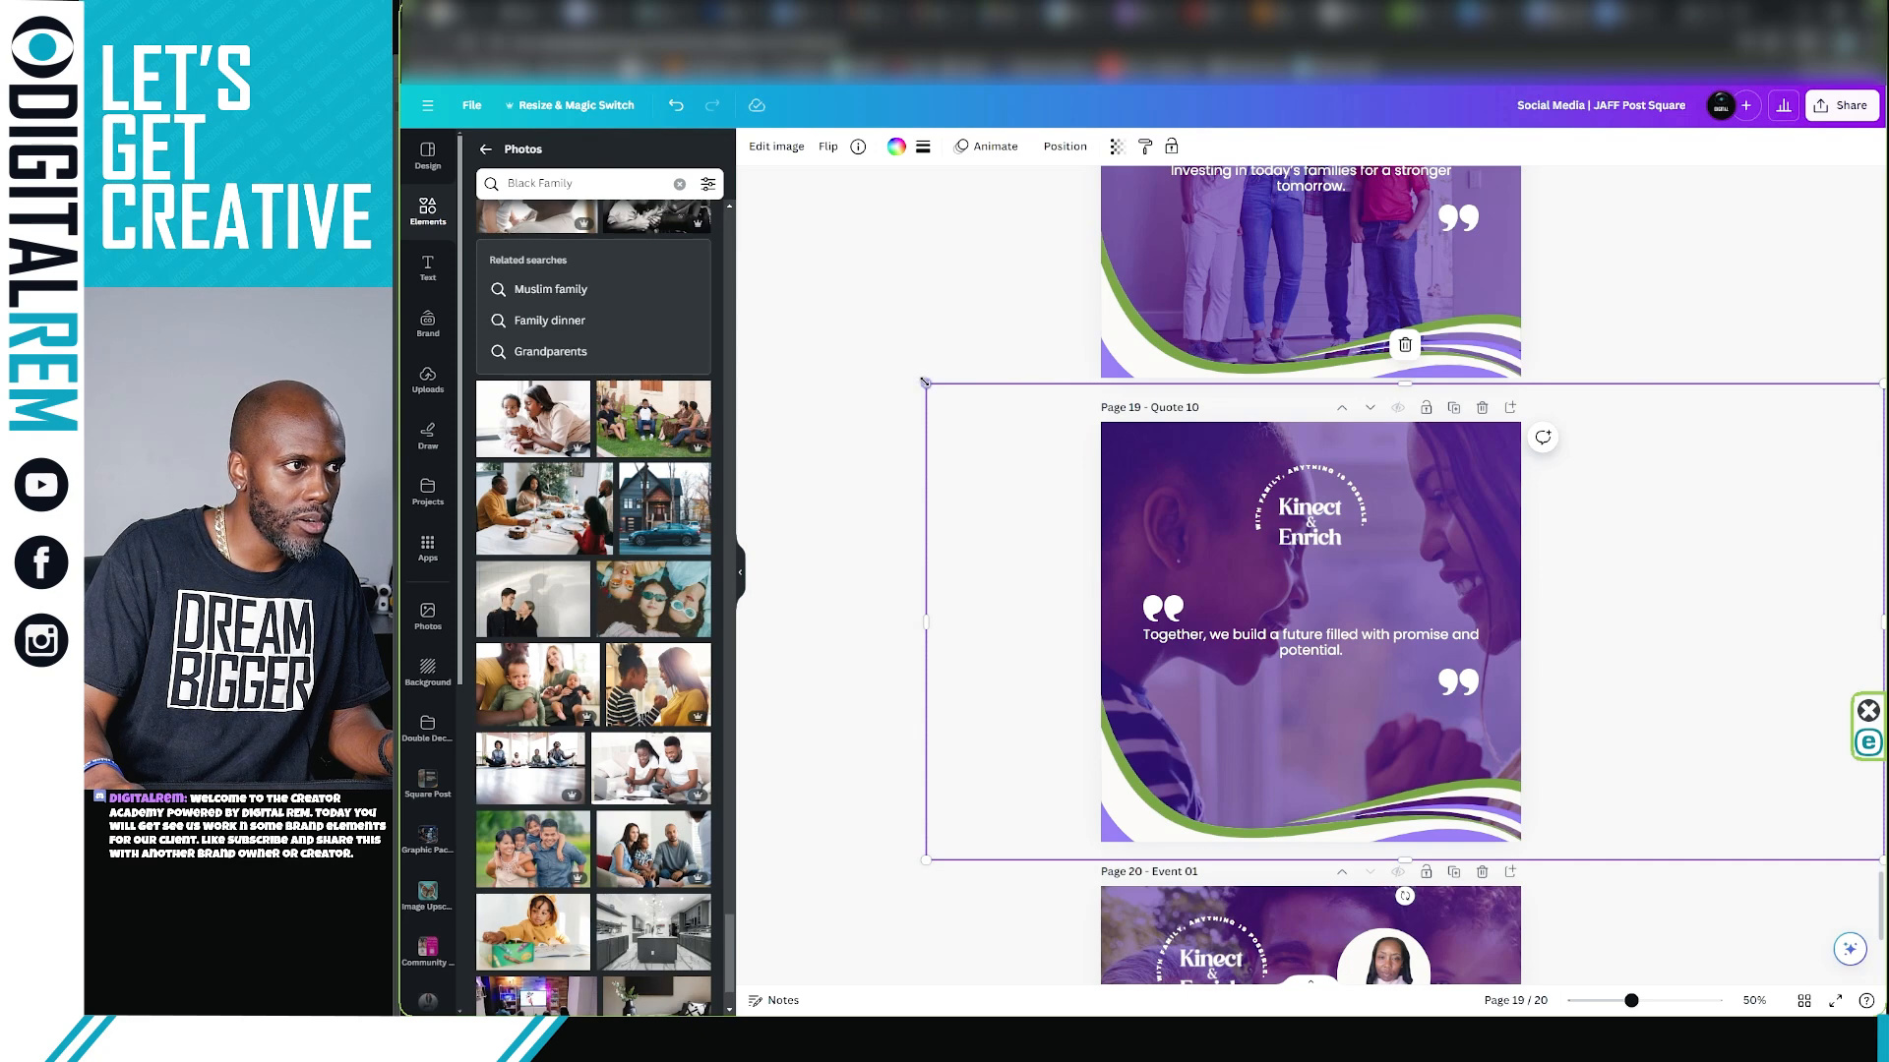
left_click_drag(929, 386, 1029, 416)
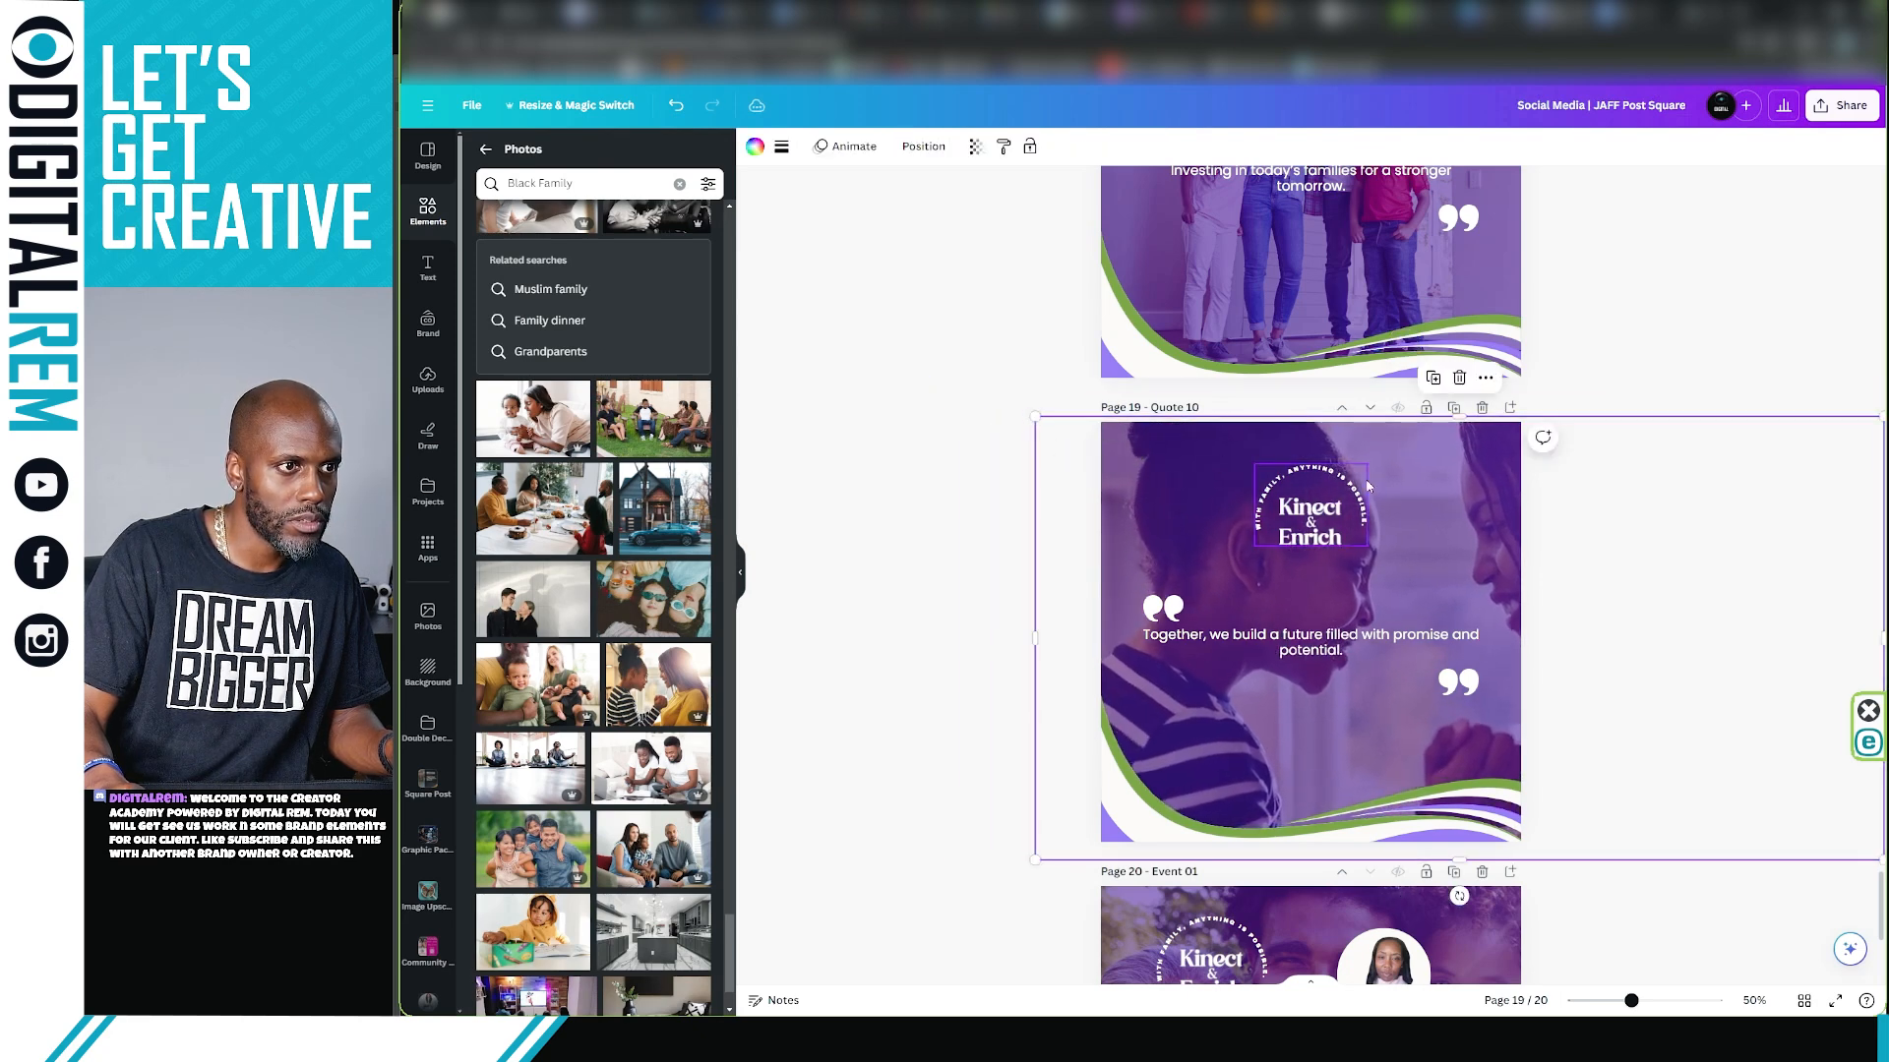
left_click_drag(1033, 860, 1053, 842)
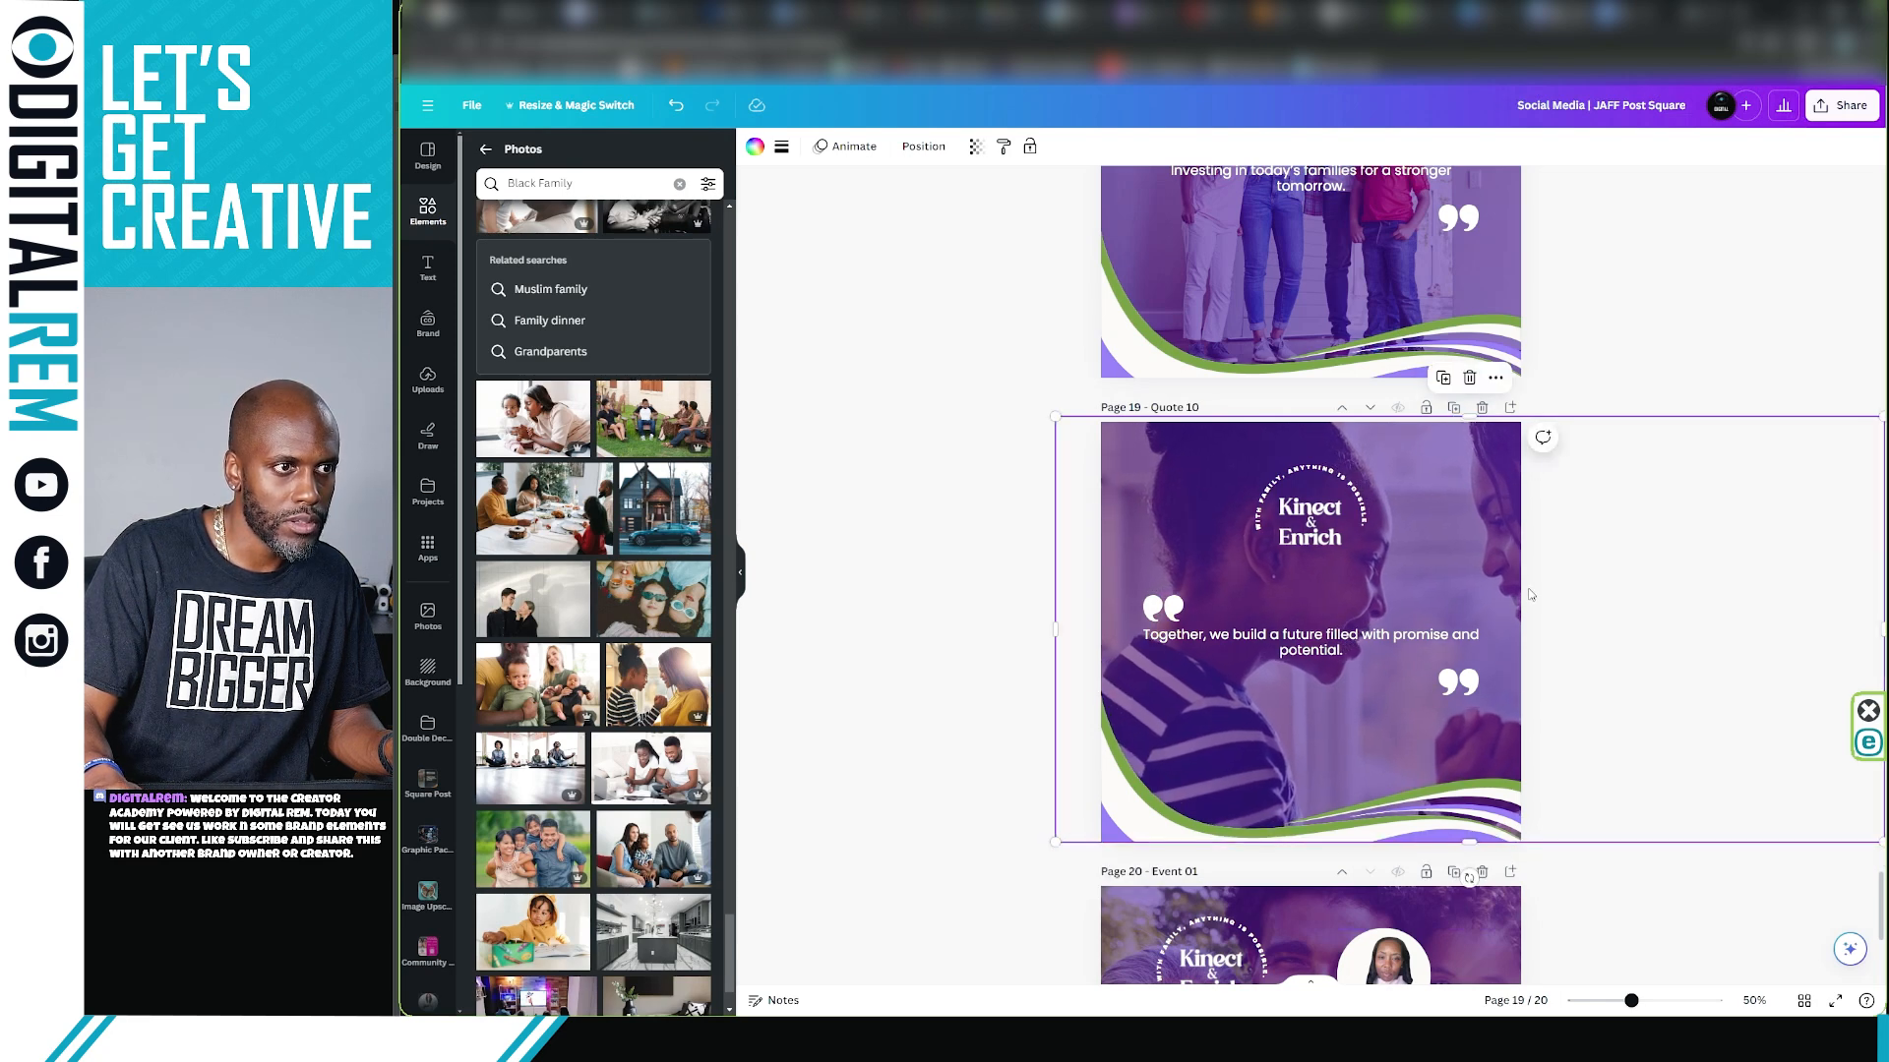
left_click_drag(1531, 594, 1481, 597)
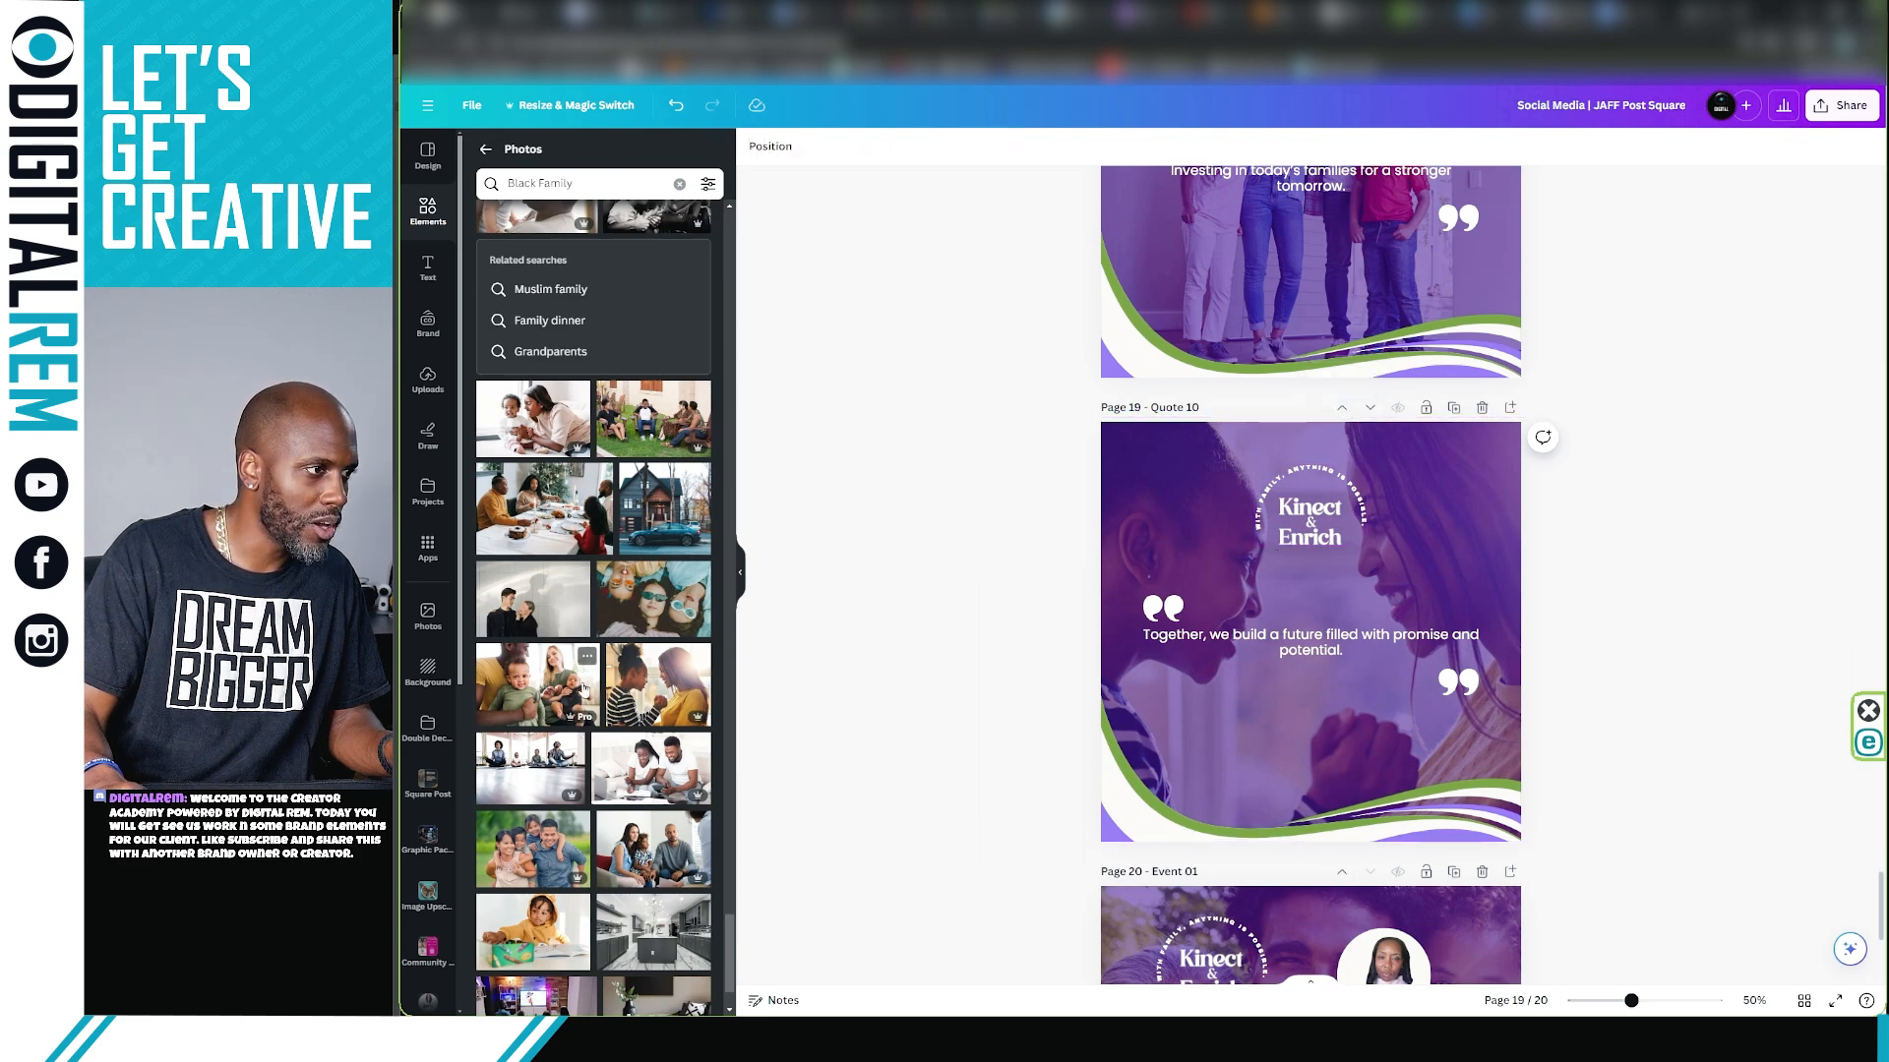
Review the posts from the Event 01 page back up to Hero 01 to check their background photos
scroll(582, 690, "down", 2)
scroll(1118, 739, "down", 4)
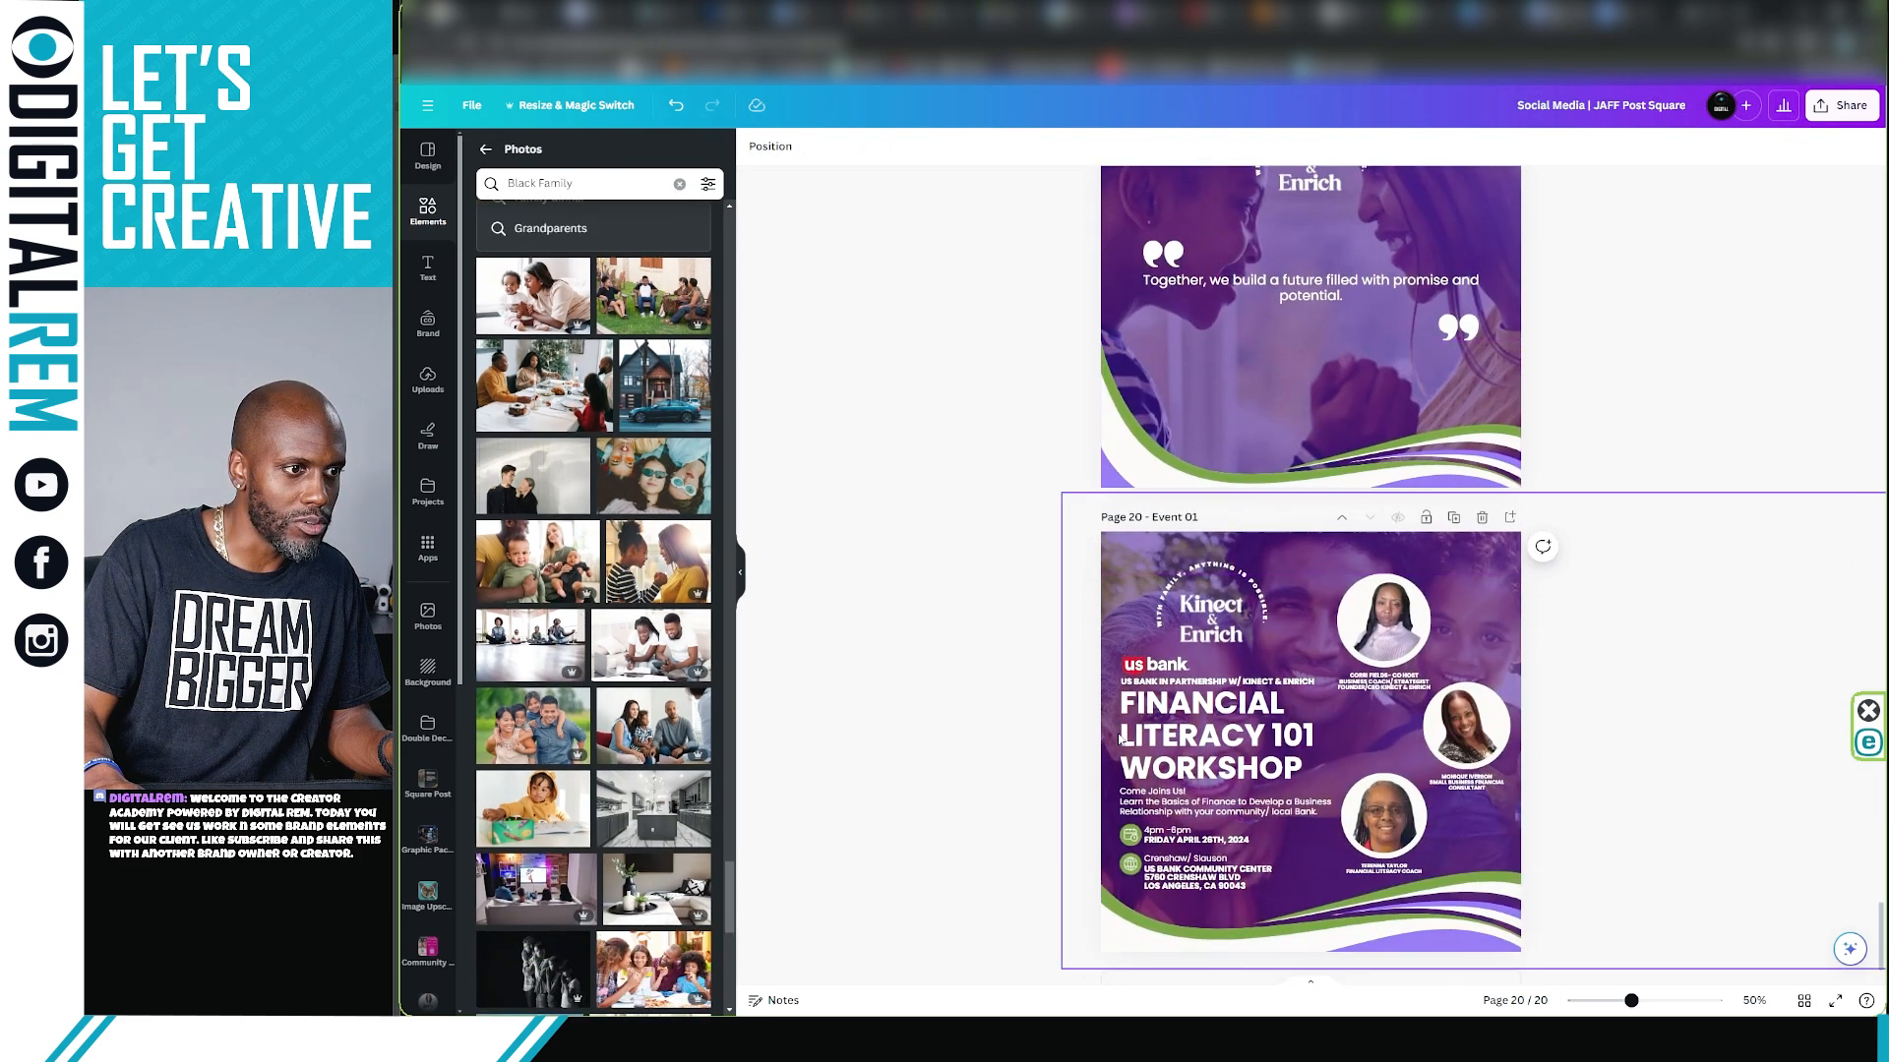
scroll(1126, 714, "up", 4)
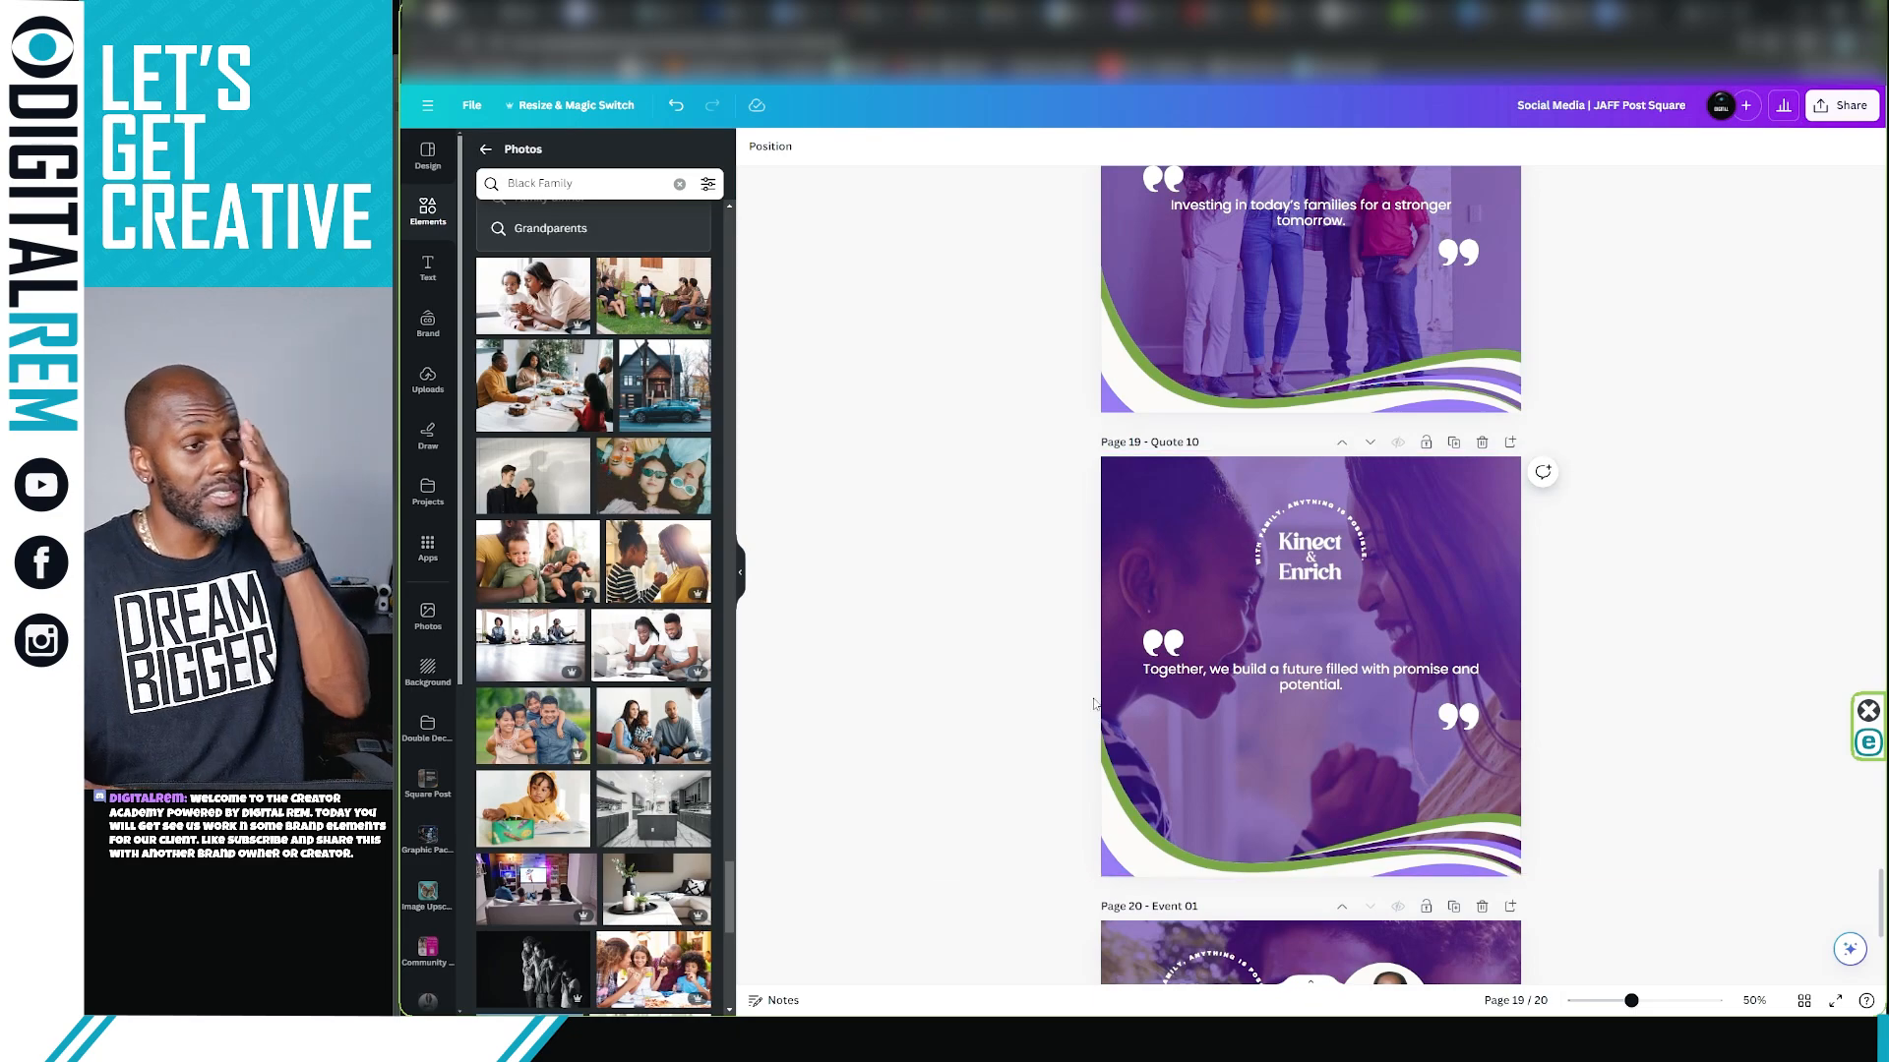
scroll(1097, 698, "up", 15)
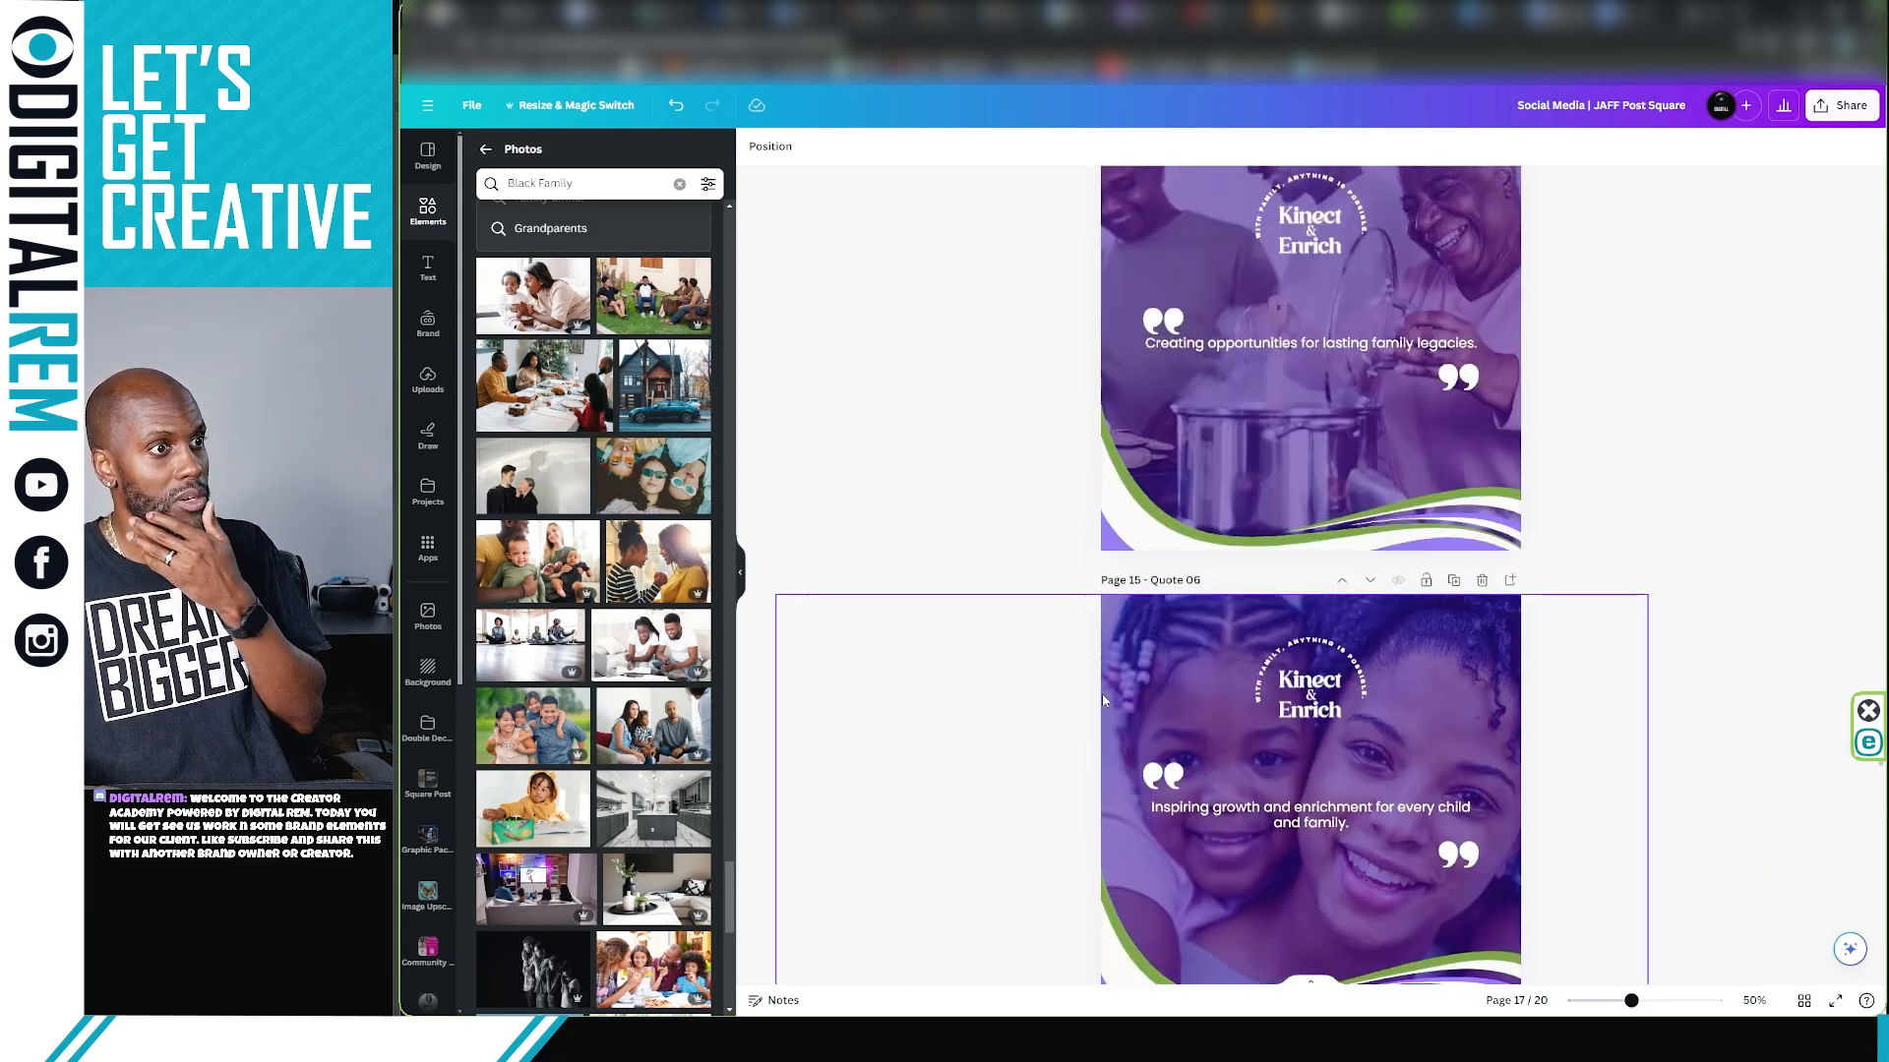
scroll(1102, 694, "up", 20)
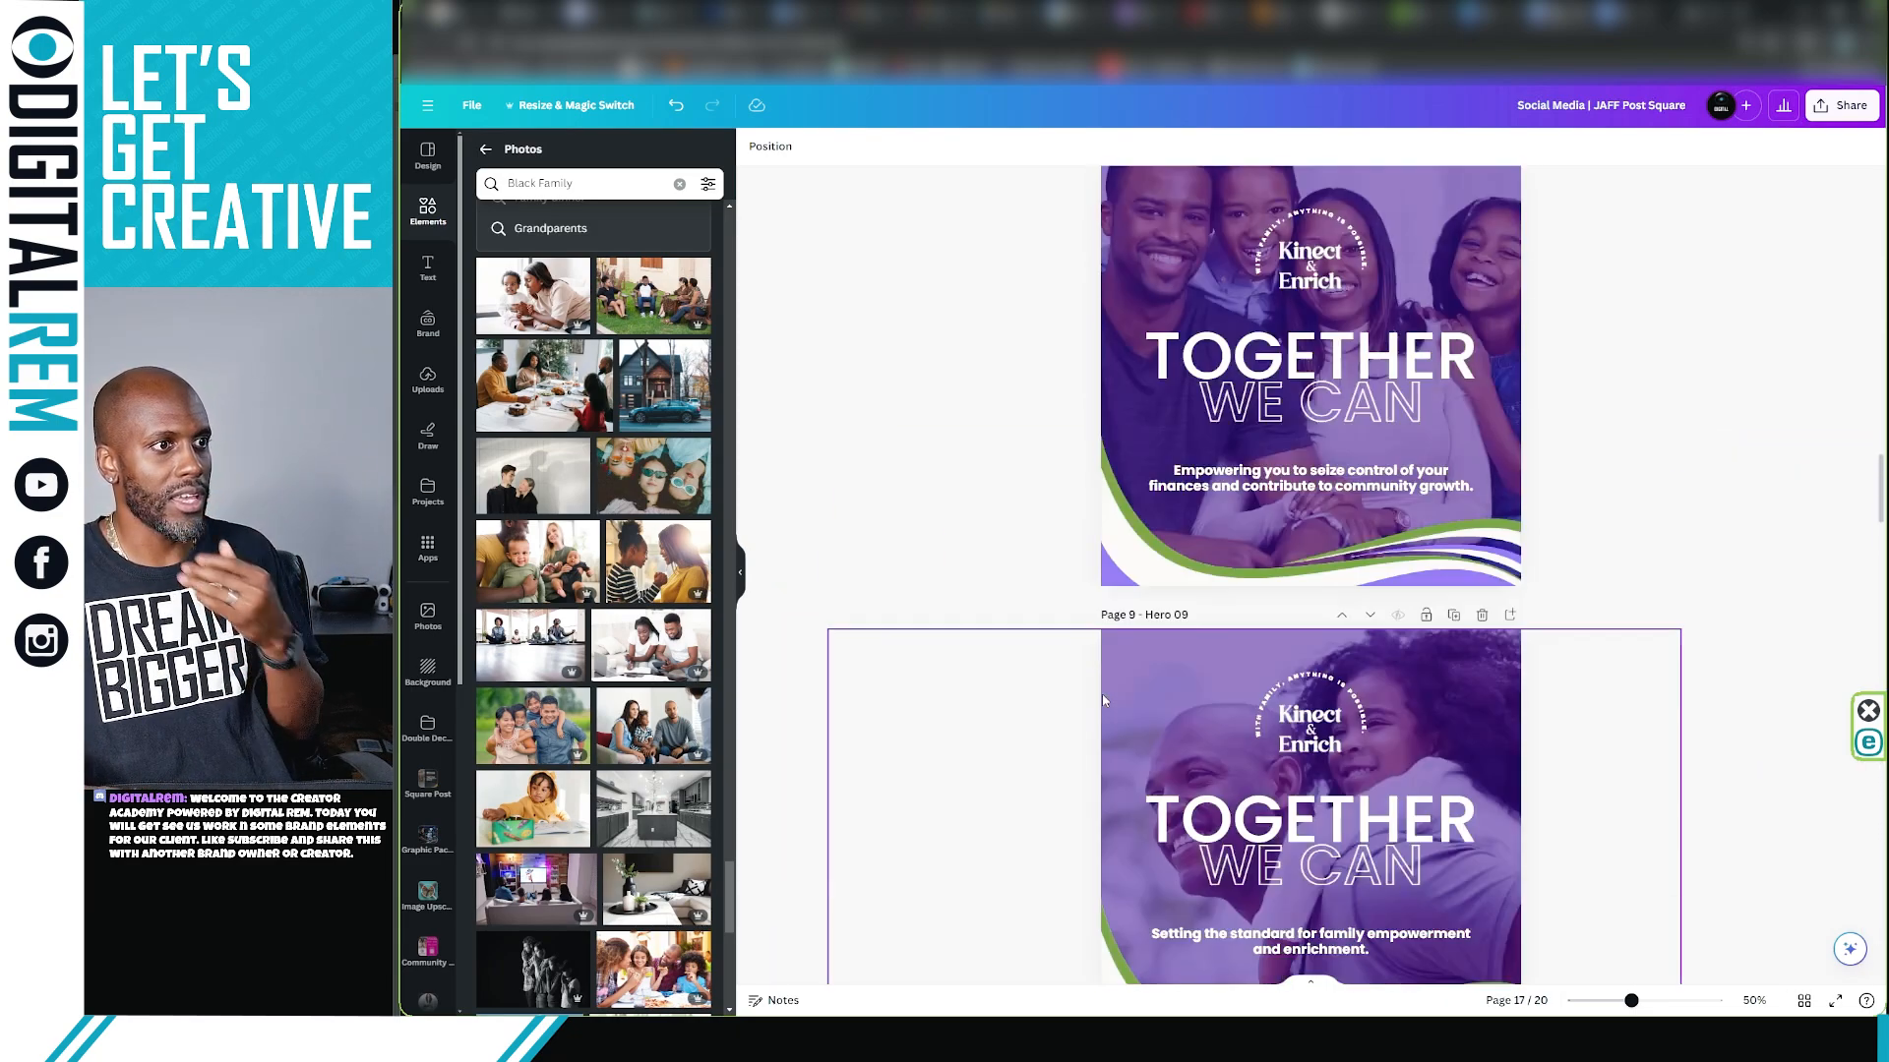
scroll(1102, 693, "up", 20)
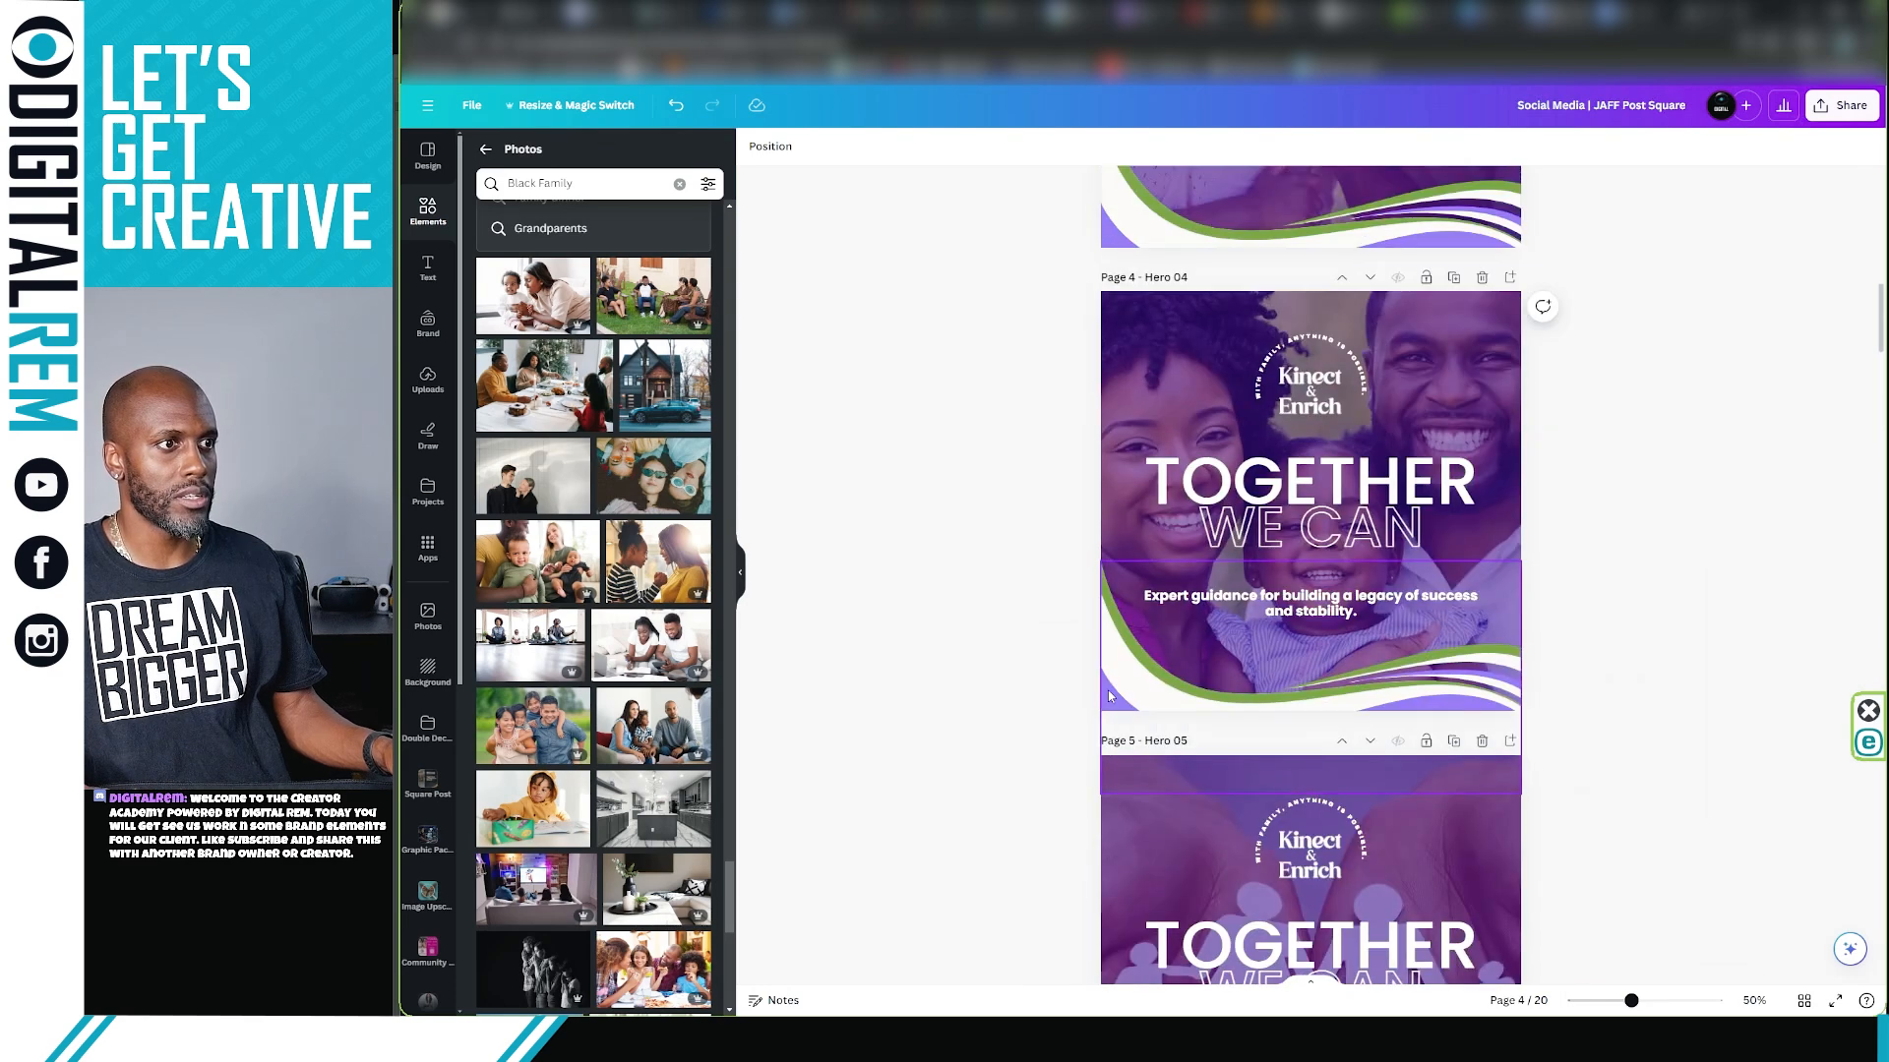
scroll(1110, 695, "up", 12)
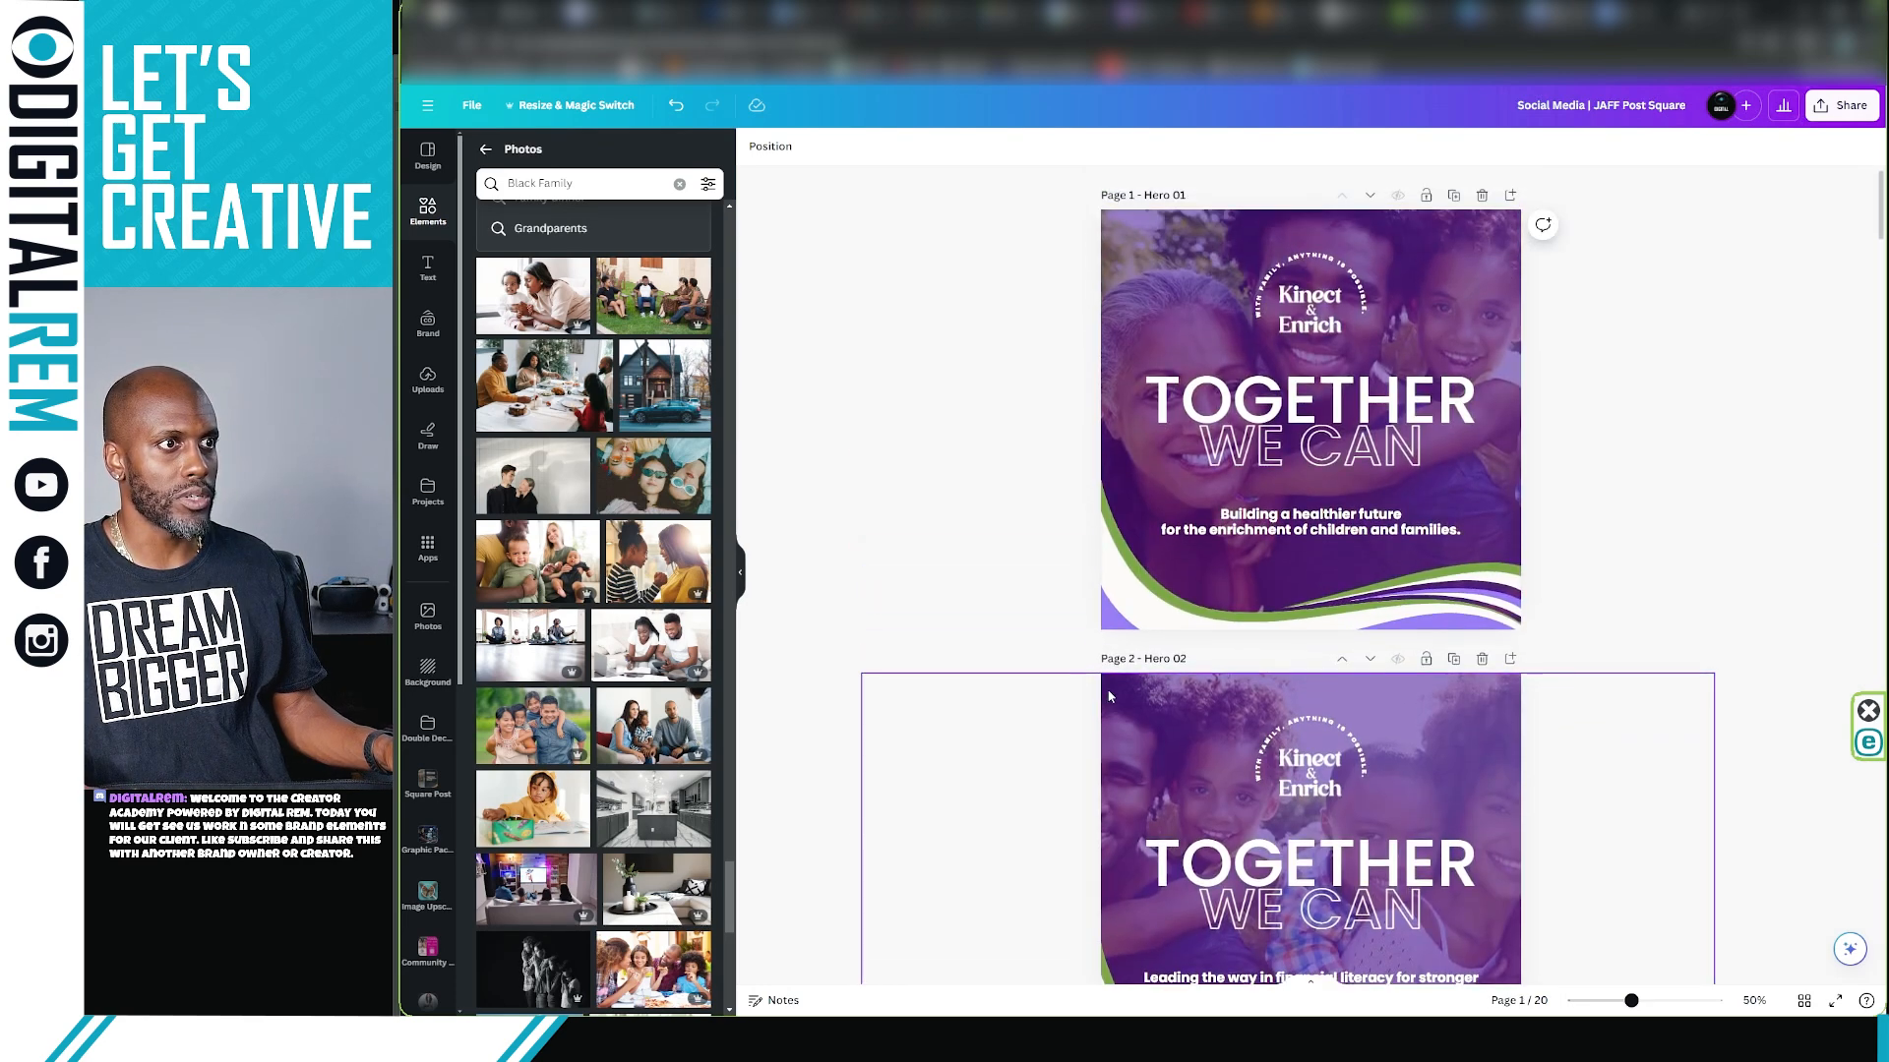